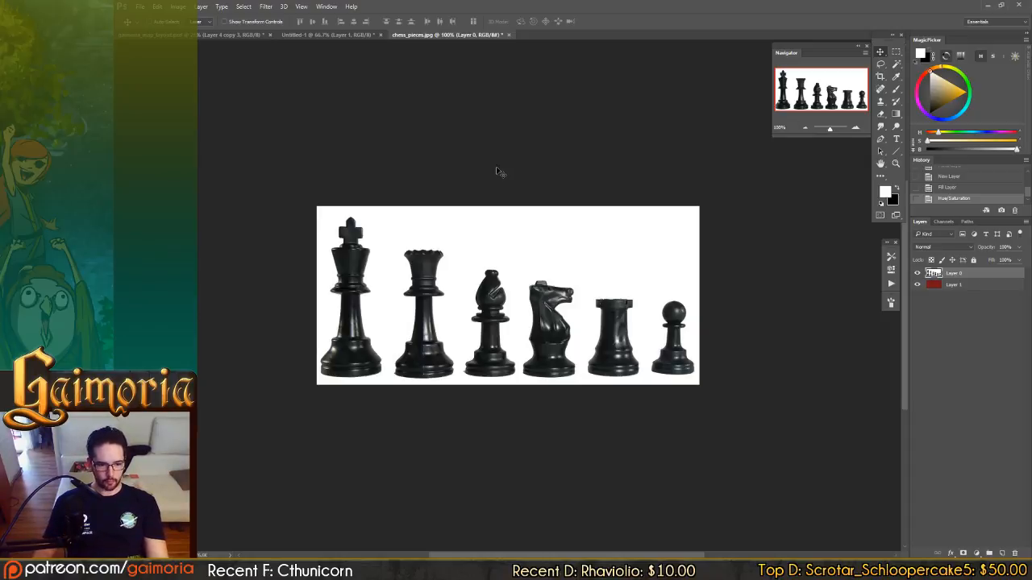
# Switch to the Gaimoria map layout document and look over the Enemy Types notes and the neighbouring map area.
pyautogui.click(206, 36)
pyautogui.moveTo(721, 218); pyautogui.dragTo(468, 282)
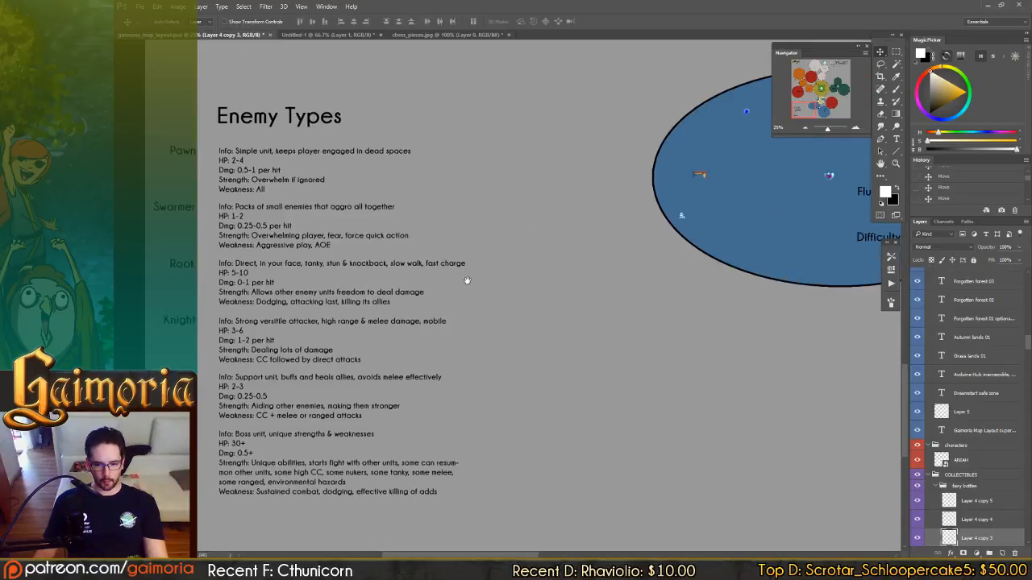
pyautogui.moveTo(584, 237); pyautogui.dragTo(555, 444)
pyautogui.moveTo(576, 176); pyautogui.dragTo(552, 459)
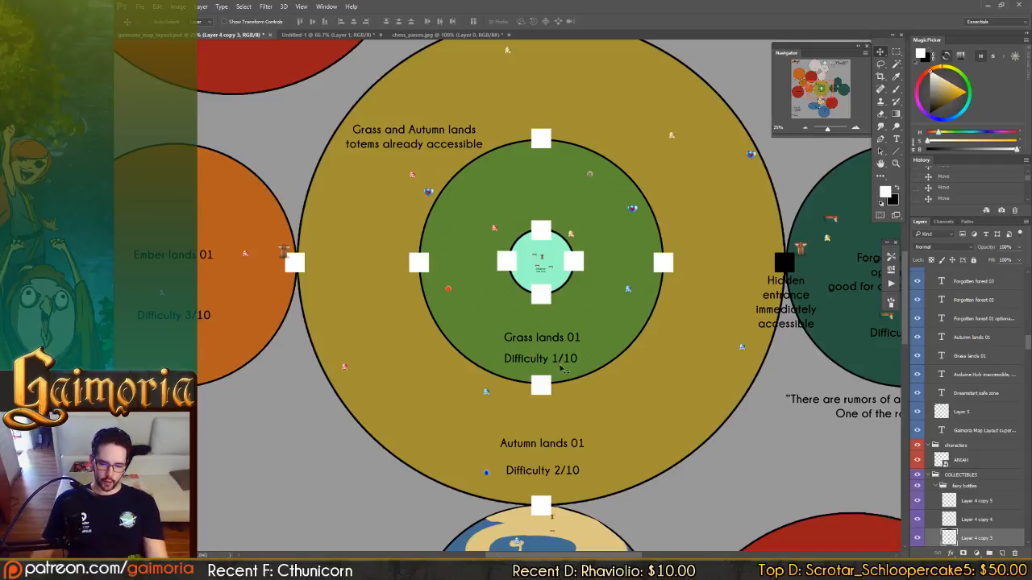
# Examine the Grass lands 01, Autumn lands 01 and Fluid lands 01 zones and the passages linking them.
pyautogui.moveTo(538, 448); pyautogui.dragTo(529, 395)
pyautogui.moveTo(560, 327); pyautogui.dragTo(567, 174)
pyautogui.moveTo(528, 506); pyautogui.dragTo(540, 320)
pyautogui.moveTo(360, 393); pyautogui.dragTo(443, 285)
pyautogui.moveTo(676, 308); pyautogui.dragTo(489, 305)
pyautogui.moveTo(526, 239); pyautogui.dragTo(546, 419)
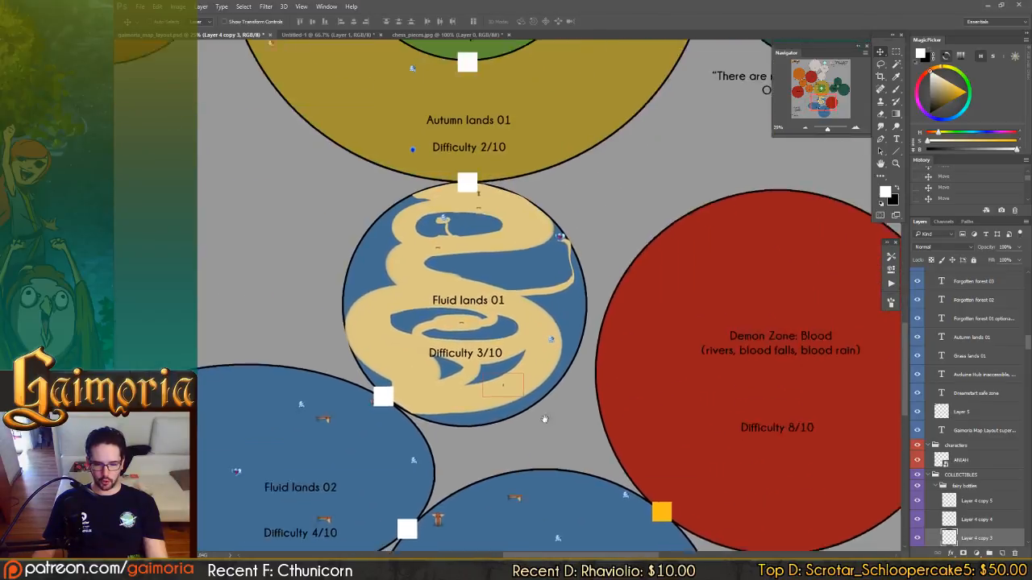
pyautogui.moveTo(508, 161); pyautogui.dragTo(549, 457)
pyautogui.moveTo(498, 194); pyautogui.dragTo(610, 262)
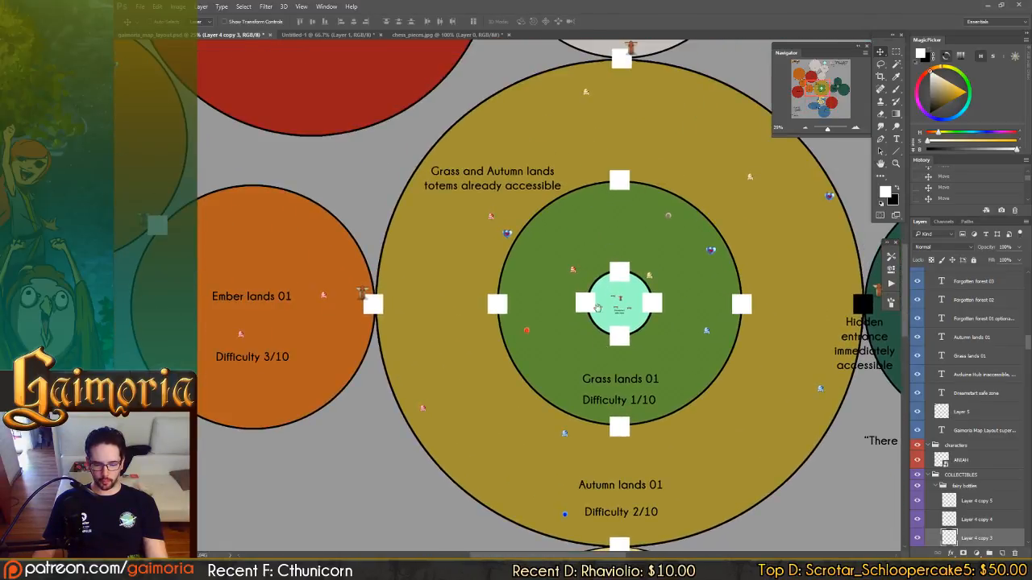
# Survey the Demon Zone: Suffering, Ember lands and Demon Zone: Darkness areas on the map.
pyautogui.moveTo(586, 196); pyautogui.dragTo(651, 380)
pyautogui.moveTo(584, 149); pyautogui.dragTo(624, 236)
pyautogui.moveTo(437, 341); pyautogui.dragTo(736, 188)
pyautogui.moveTo(555, 191); pyautogui.dragTo(447, 399)
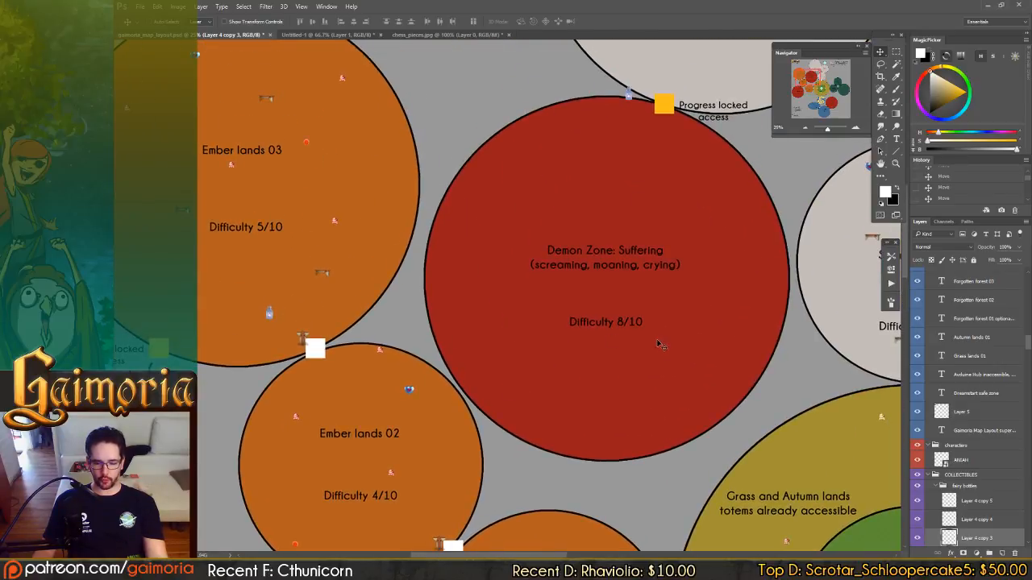
pyautogui.moveTo(534, 511); pyautogui.dragTo(654, 134)
pyautogui.moveTo(486, 391); pyautogui.dragTo(541, 226)
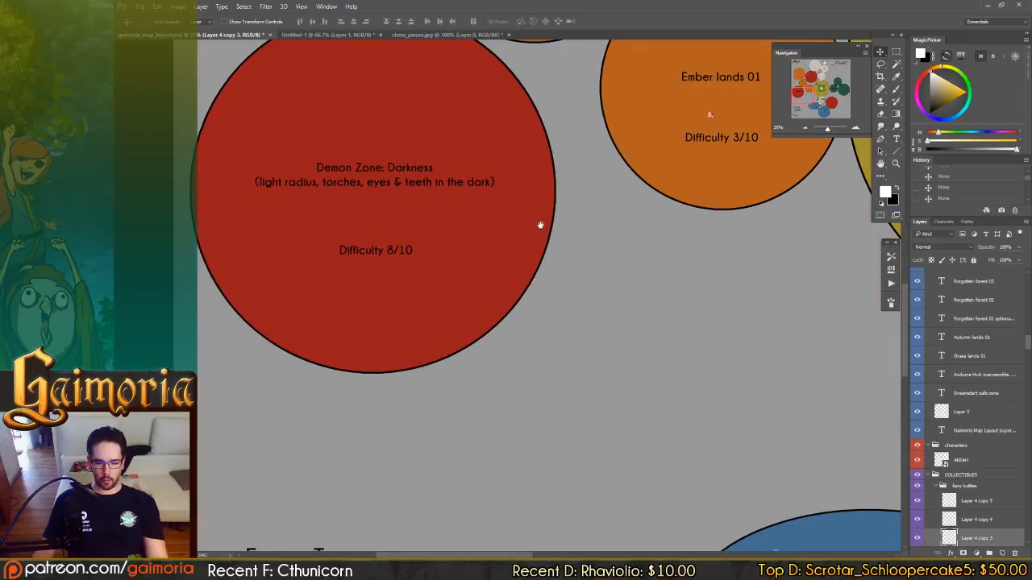
pyautogui.moveTo(373, 170); pyautogui.dragTo(185, 181)
pyautogui.moveTo(806, 313); pyautogui.dragTo(451, 391)
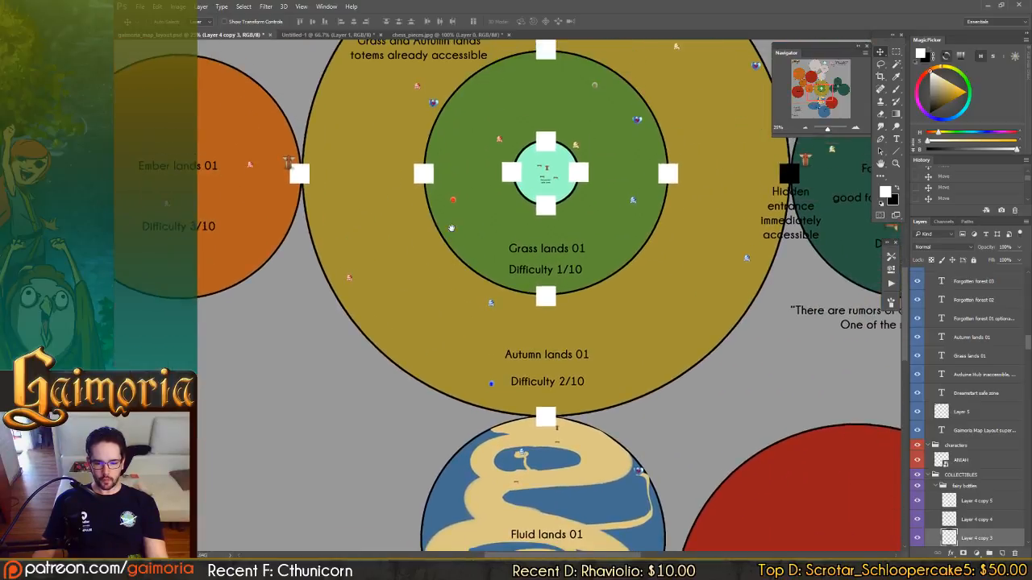
# Inspect the Fluid lands zones and the hidden entrance from Autumn lands 01 to Forgotten forest 01.
pyautogui.moveTo(470, 544); pyautogui.dragTo(532, 236)
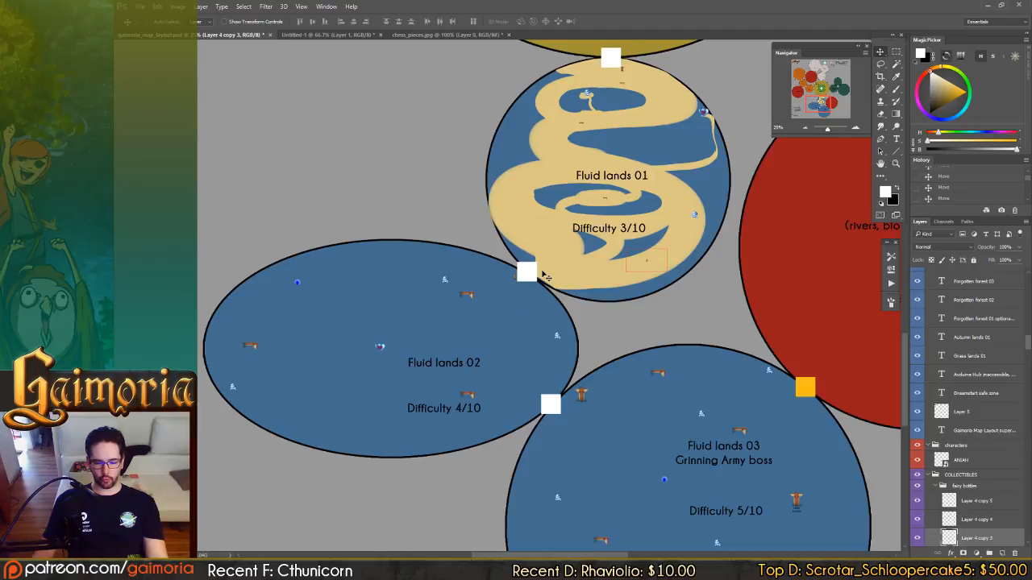
pyautogui.moveTo(545, 277); pyautogui.dragTo(425, 340)
pyautogui.moveTo(510, 111); pyautogui.dragTo(572, 225)
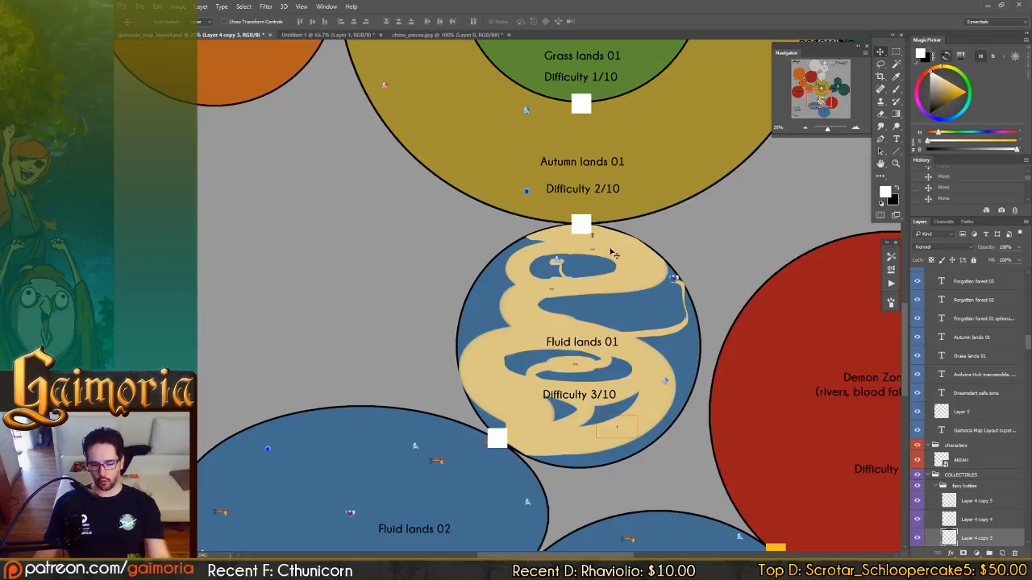
pyautogui.moveTo(659, 166); pyautogui.dragTo(619, 293)
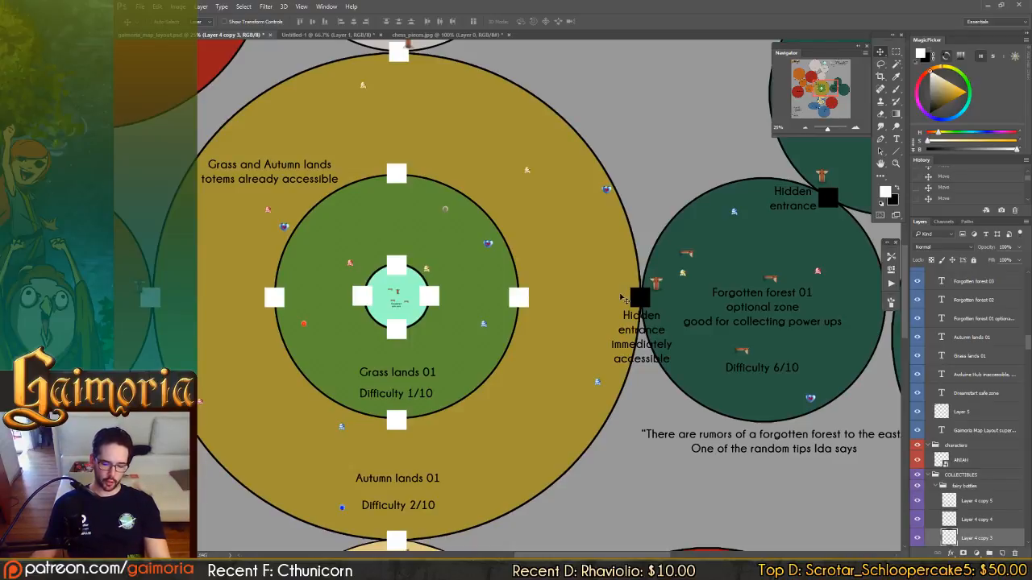
pyautogui.moveTo(563, 194); pyautogui.dragTo(651, 166)
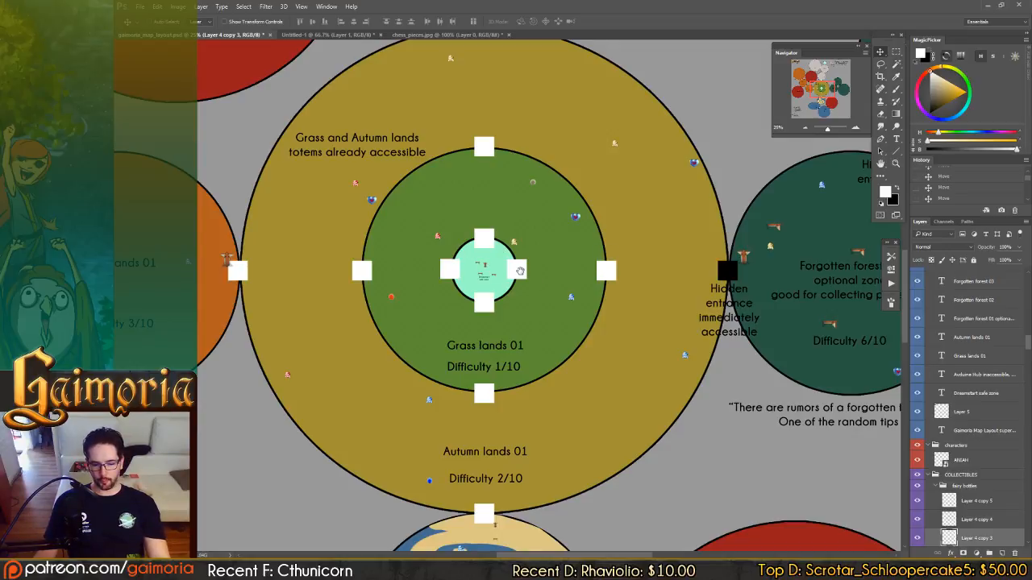
pyautogui.moveTo(518, 269); pyautogui.dragTo(559, 175)
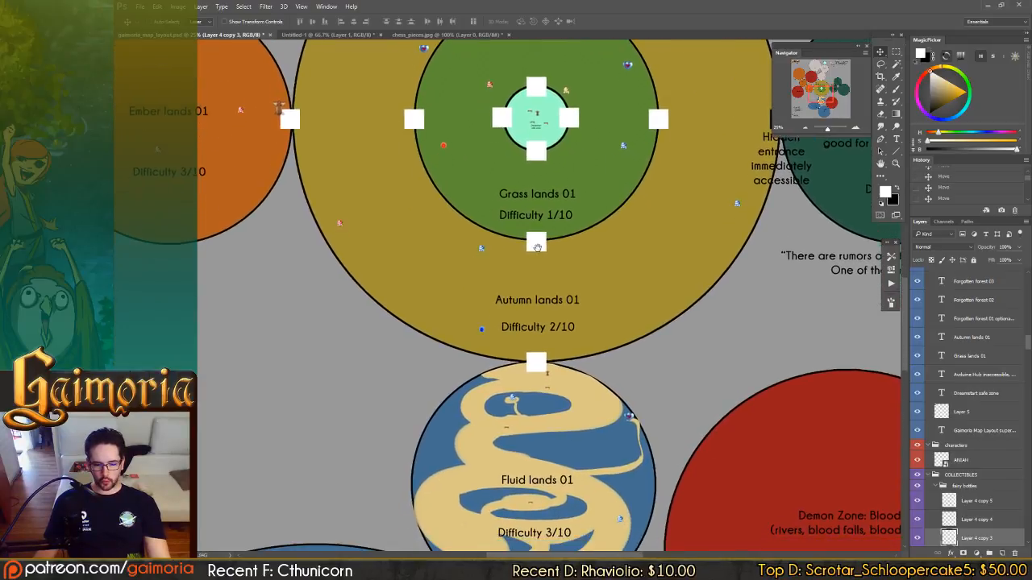
# Compare the Enemy Types notes with the layout of Autumn lands 01 and Fluid lands 01.
pyautogui.moveTo(537, 248); pyautogui.dragTo(637, 212)
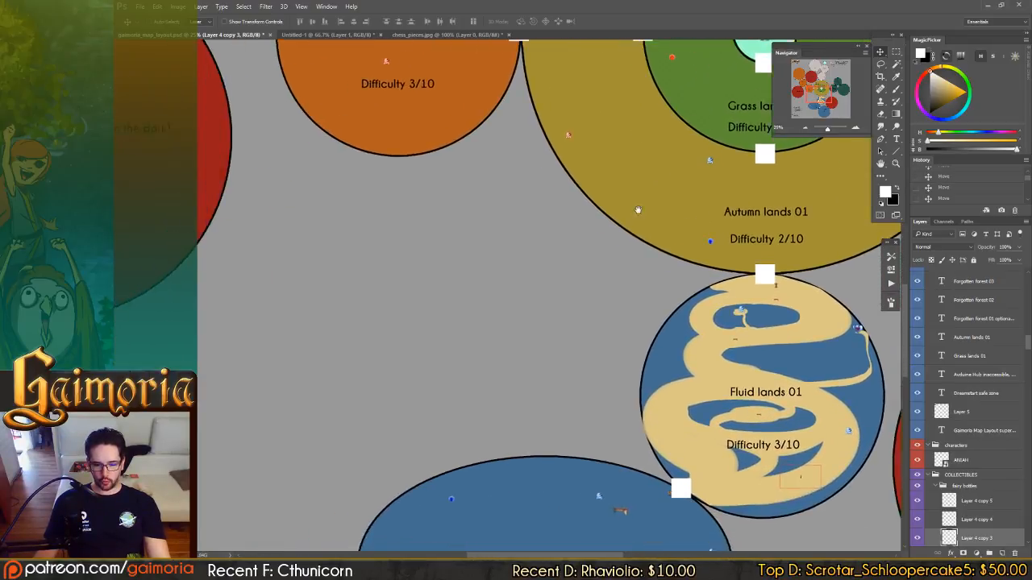
pyautogui.moveTo(581, 238); pyautogui.dragTo(642, 166)
pyautogui.moveTo(615, 210); pyautogui.dragTo(618, 148)
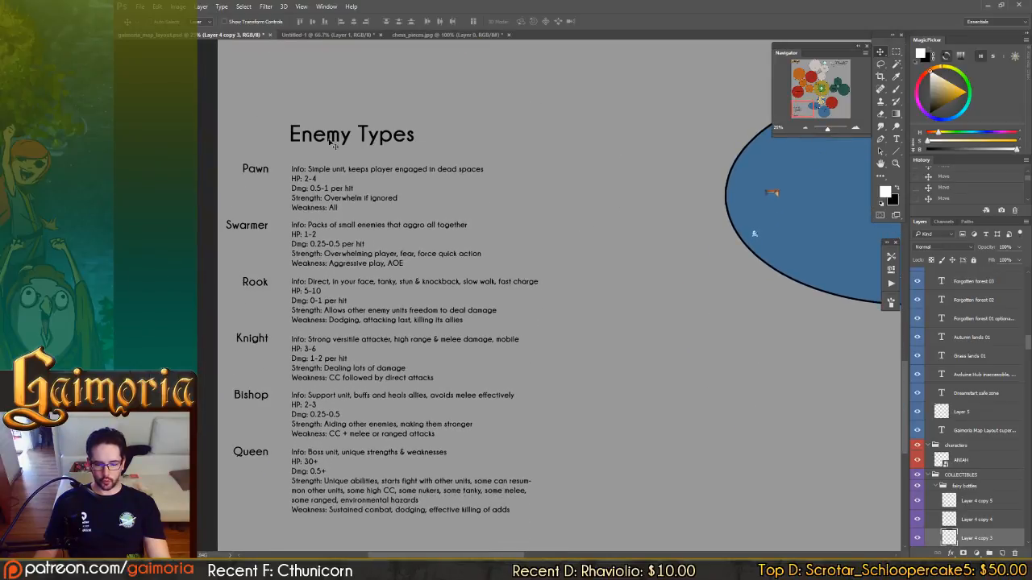
pyautogui.moveTo(651, 186); pyautogui.dragTo(315, 317)
pyautogui.moveTo(422, 189); pyautogui.dragTo(437, 317)
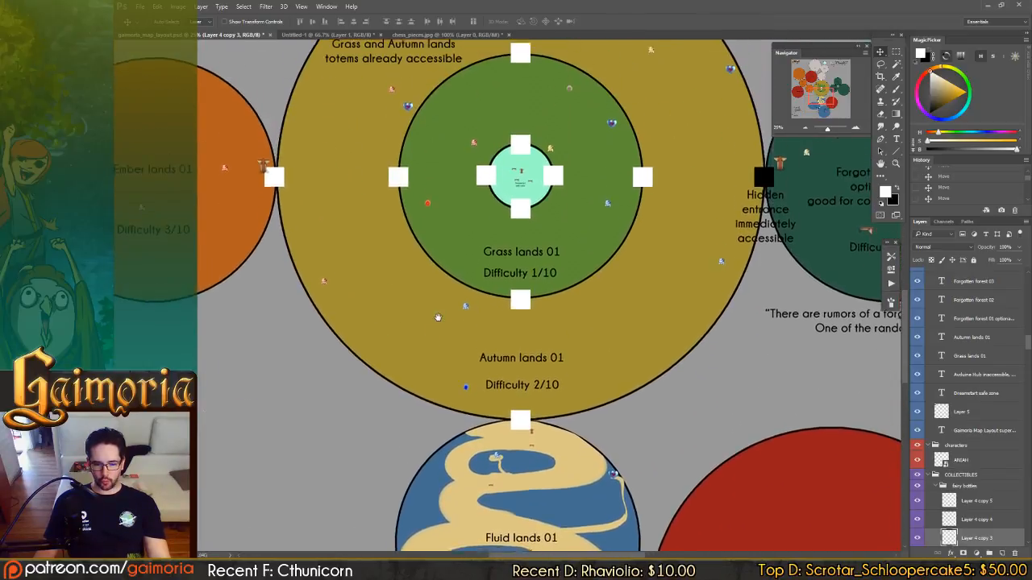
pyautogui.moveTo(401, 368); pyautogui.dragTo(416, 298)
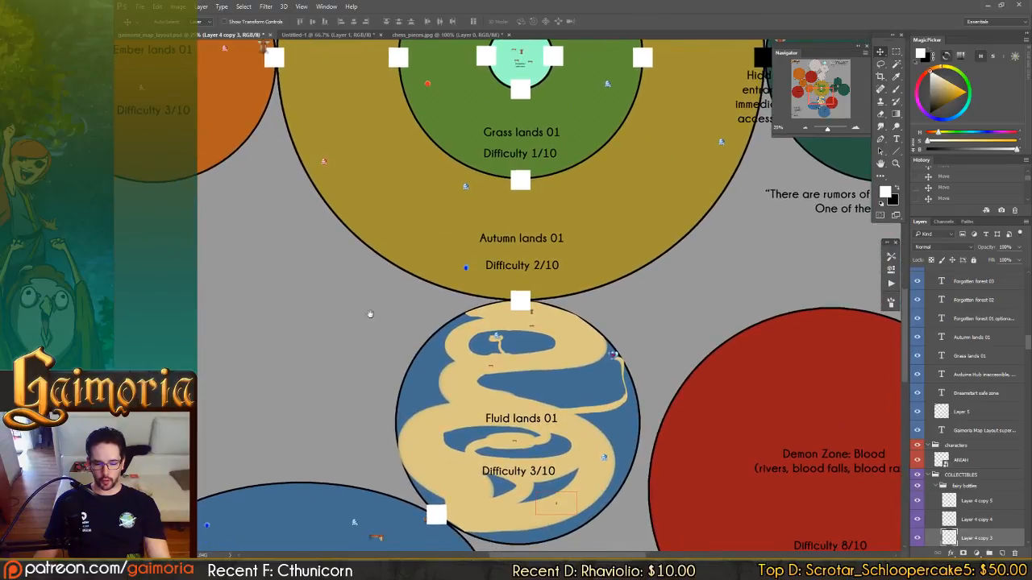
pyautogui.moveTo(445, 354); pyautogui.dragTo(446, 330)
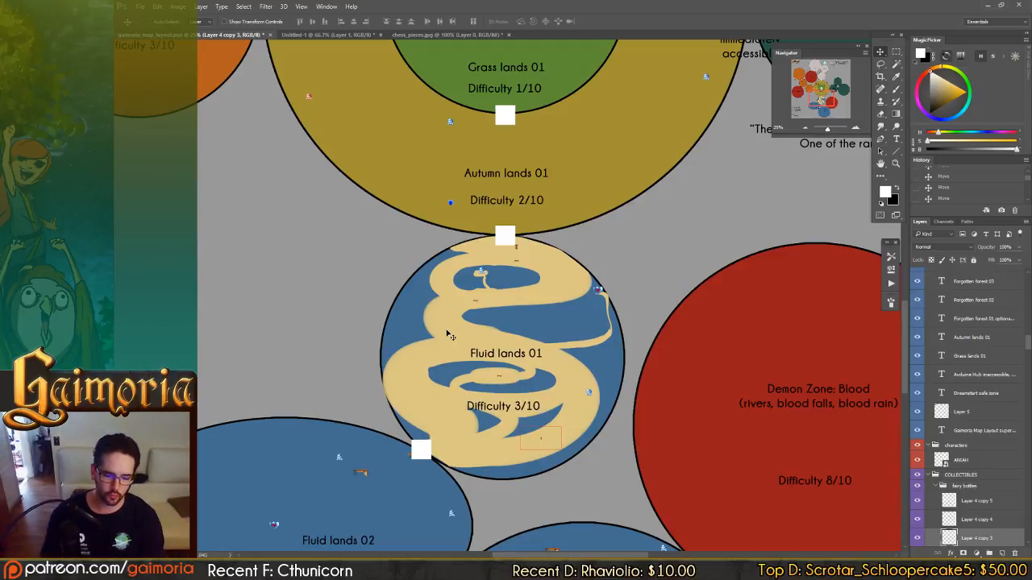
pyautogui.moveTo(179, 500); pyautogui.dragTo(653, 234)
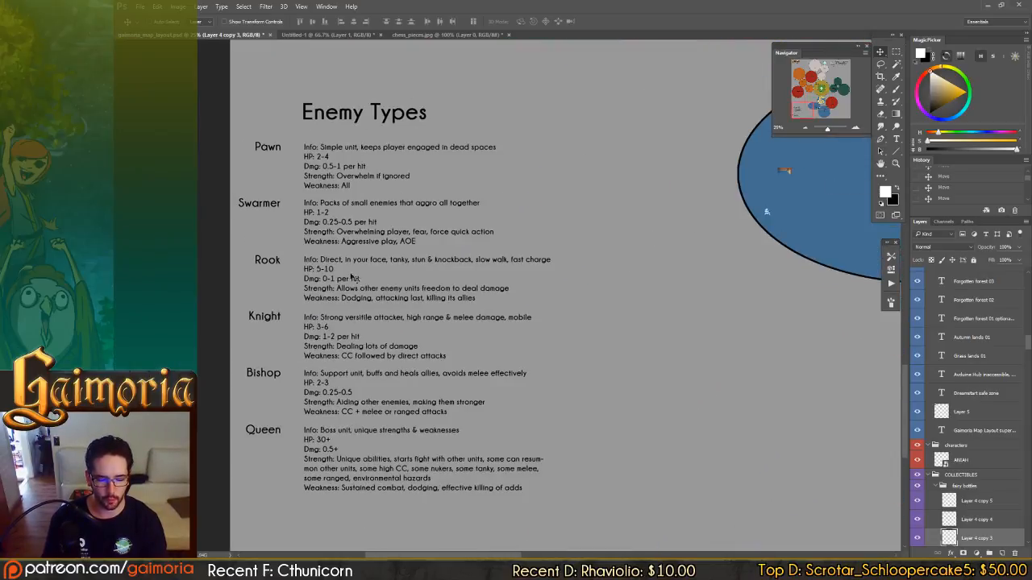
# Review Fluid lands 01 to 03 and their connections, and consult the Enemy Types notes again.
pyautogui.moveTo(708, 251); pyautogui.dragTo(409, 302)
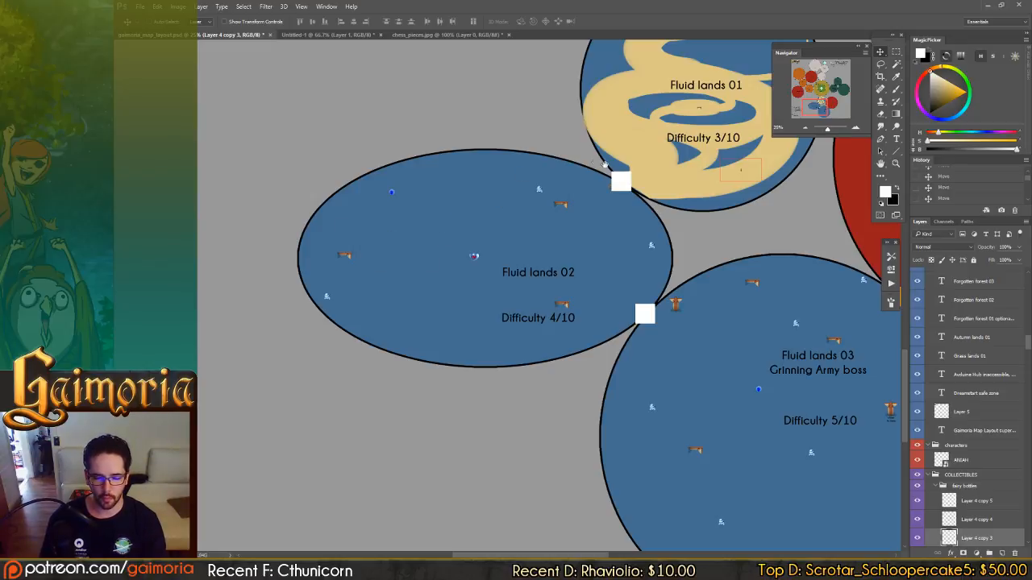
pyautogui.moveTo(674, 180); pyautogui.dragTo(595, 338)
pyautogui.moveTo(637, 248); pyautogui.dragTo(612, 222)
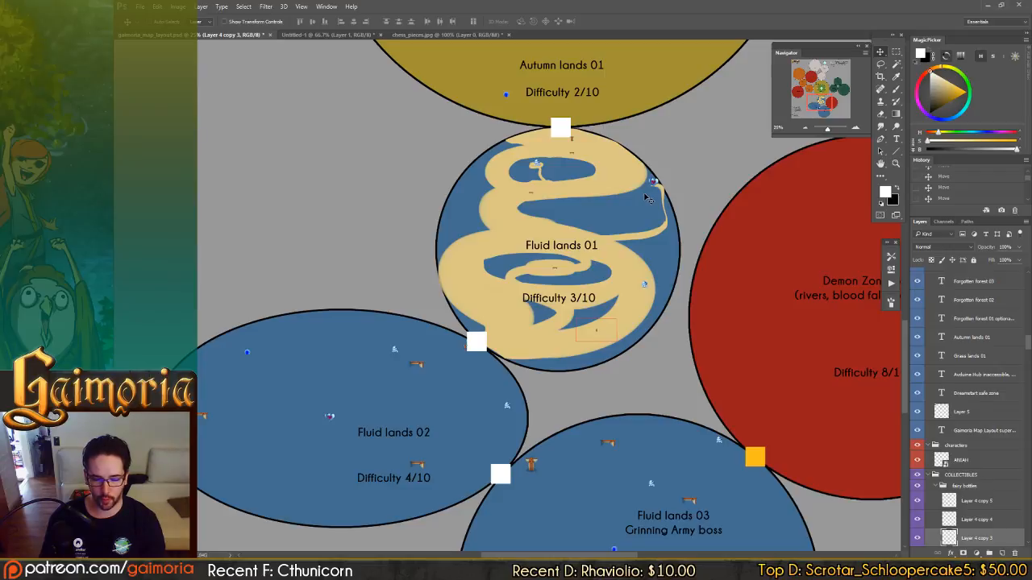
pyautogui.scroll(5, 650, 209)
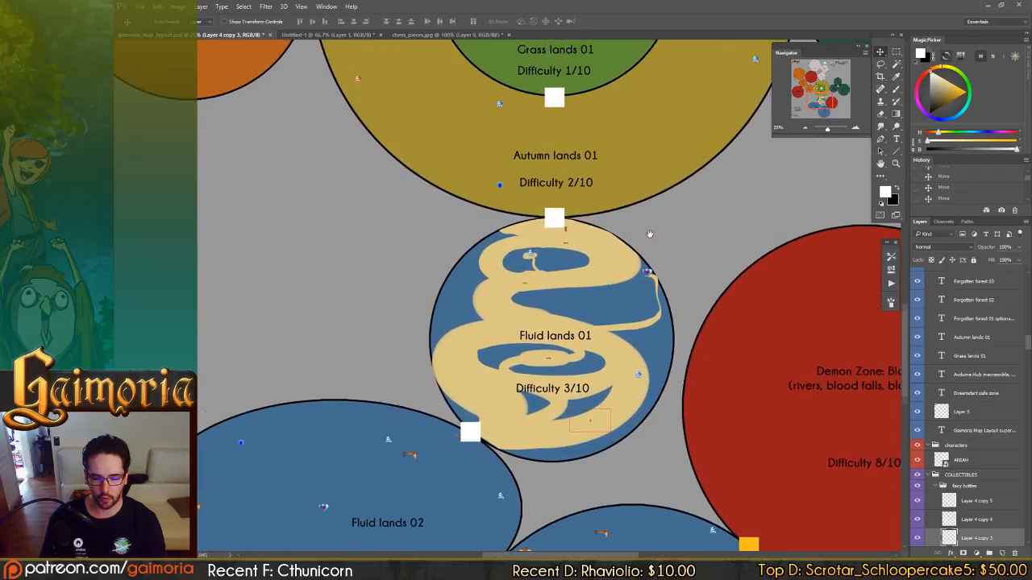
pyautogui.moveTo(649, 234); pyautogui.dragTo(622, 224)
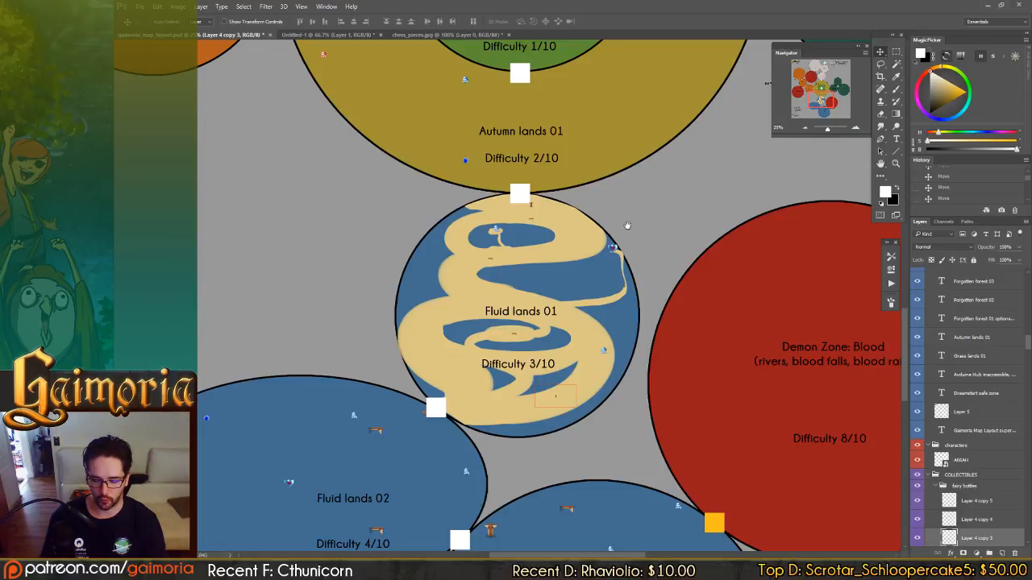
pyautogui.moveTo(627, 217); pyautogui.dragTo(602, 288)
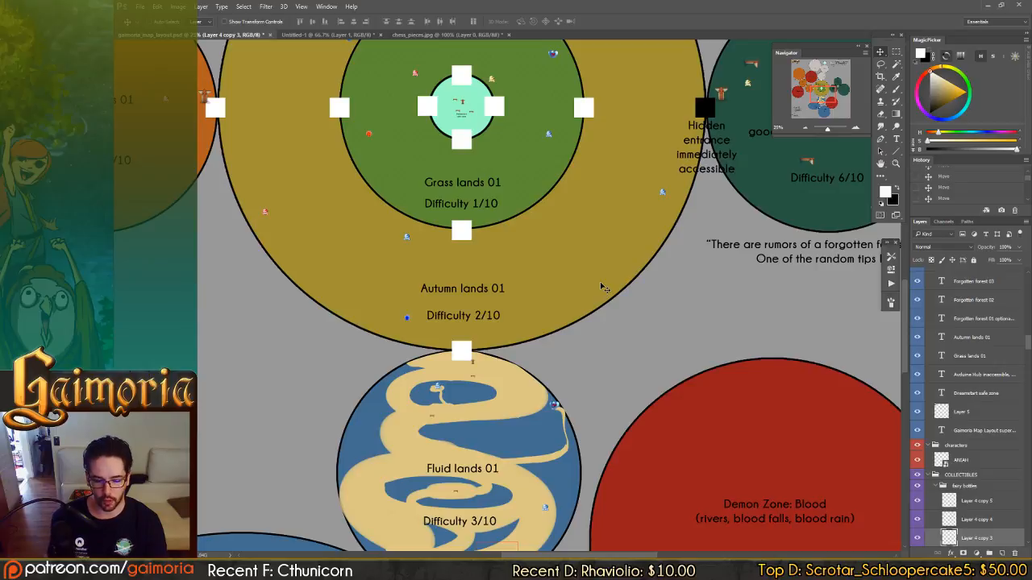
pyautogui.moveTo(354, 336); pyautogui.dragTo(517, 267)
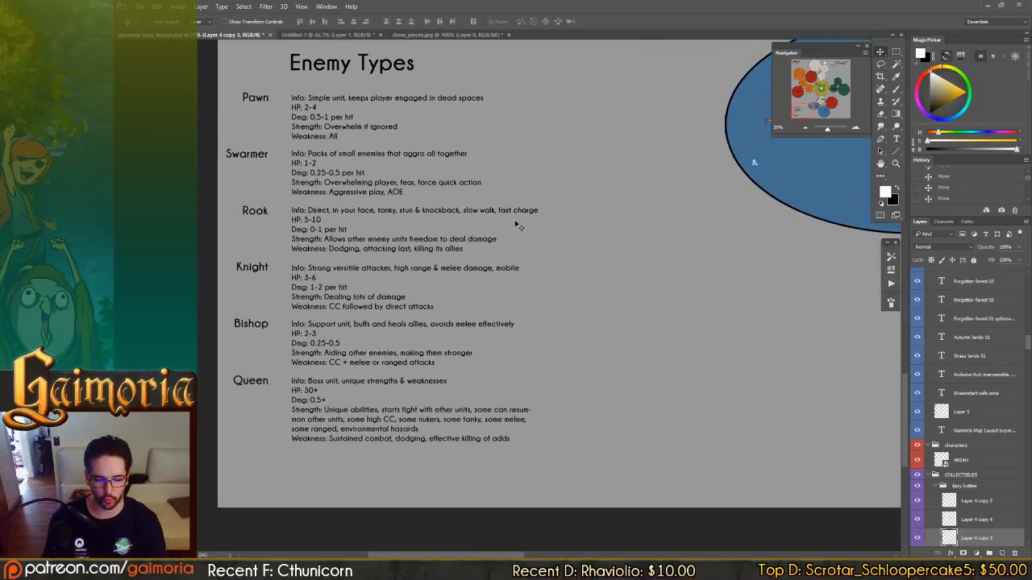
# Trace the map from Autumn lands 01 past Forgotten forest 01 to Storm lands 01 and Demon Zone: Suffering.
pyautogui.moveTo(682, 201); pyautogui.dragTo(577, 455)
pyautogui.moveTo(581, 487); pyautogui.dragTo(585, 554)
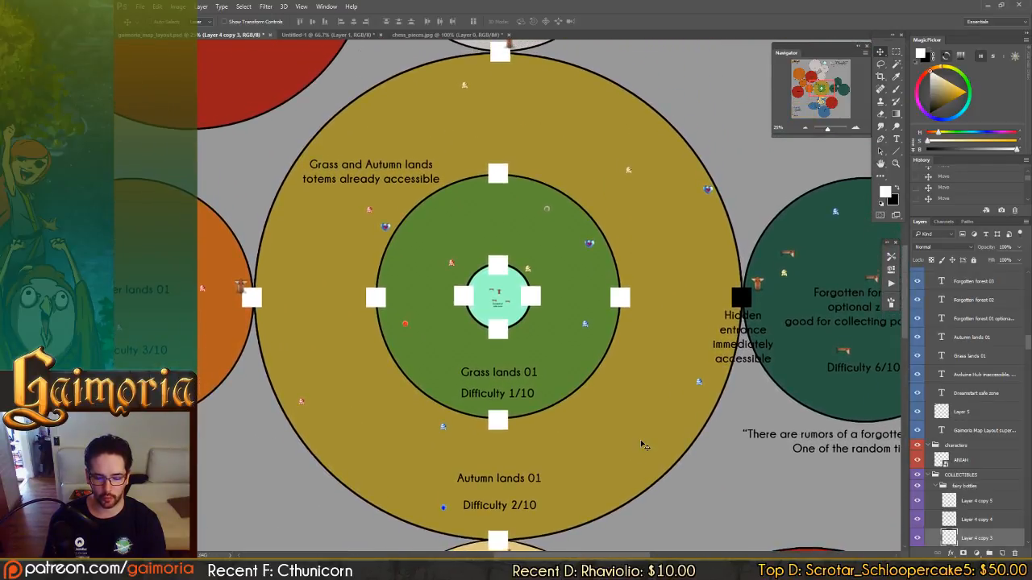
pyautogui.moveTo(741, 298); pyautogui.dragTo(520, 307)
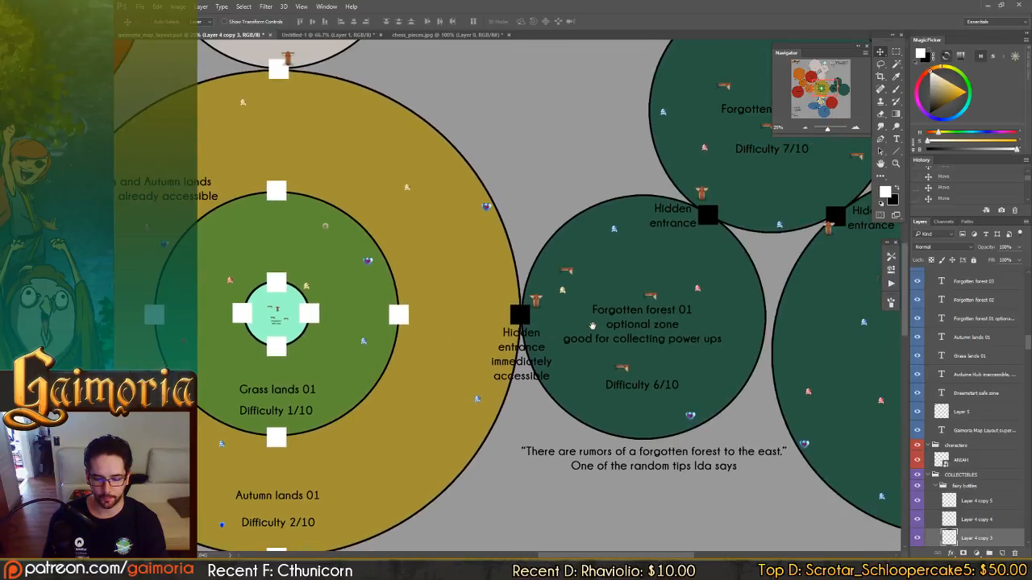
pyautogui.moveTo(486, 190); pyautogui.dragTo(835, 418)
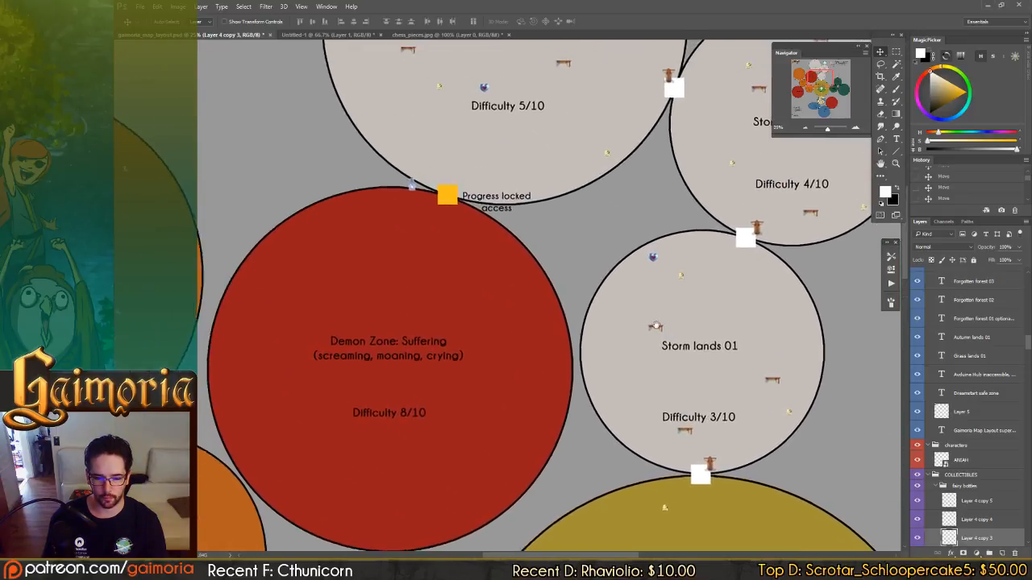
pyautogui.moveTo(570, 309); pyautogui.dragTo(667, 250)
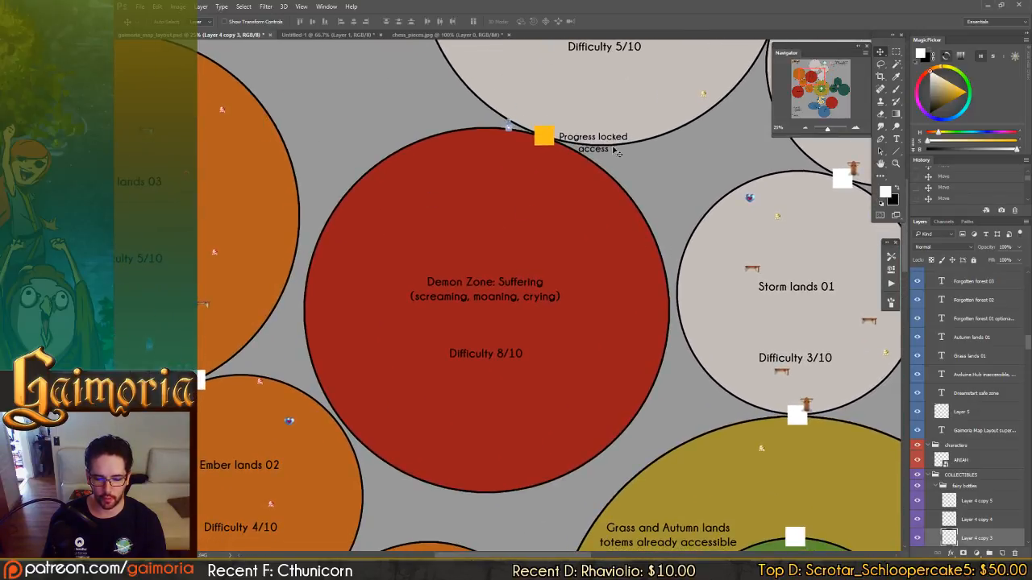
# Examine the Ember lands zones and the progress-locked route to Demon Zone: Darkness.
pyautogui.moveTo(401, 452); pyautogui.dragTo(639, 205)
pyautogui.moveTo(440, 412)
pyautogui.mouseDown()
pyautogui.moveTo(583, 265)
pyautogui.moveTo(514, 373)
pyautogui.moveTo(472, 550)
pyautogui.mouseUp()
pyautogui.moveTo(513, 373); pyautogui.dragTo(494, 252)
pyautogui.moveTo(761, 463); pyautogui.dragTo(530, 389)
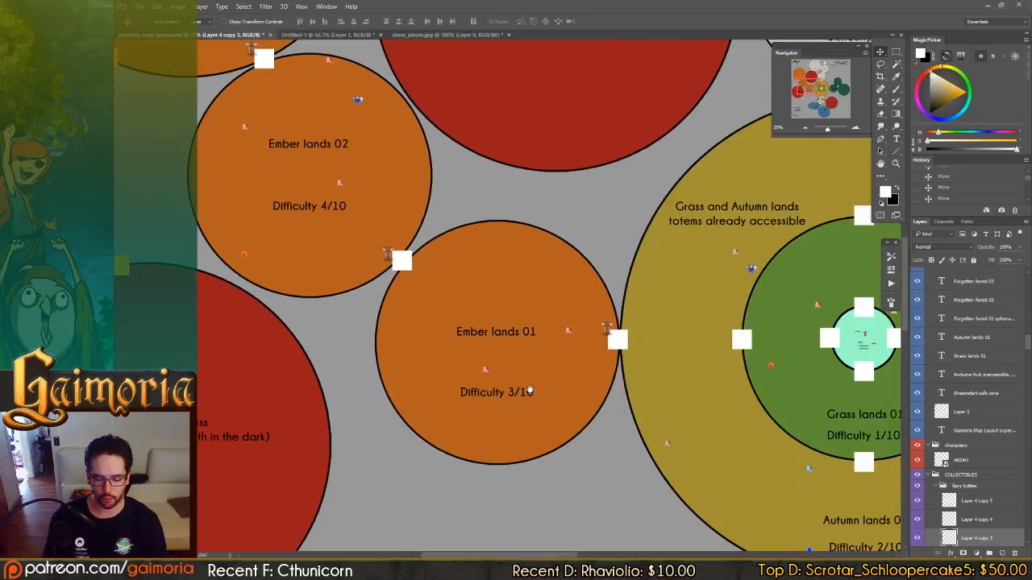
pyautogui.moveTo(810, 404); pyautogui.dragTo(807, 378)
pyautogui.moveTo(455, 328); pyautogui.dragTo(597, 433)
pyautogui.moveTo(425, 335)
pyautogui.mouseDown()
pyautogui.moveTo(445, 64)
pyautogui.moveTo(450, 254)
pyautogui.mouseUp()
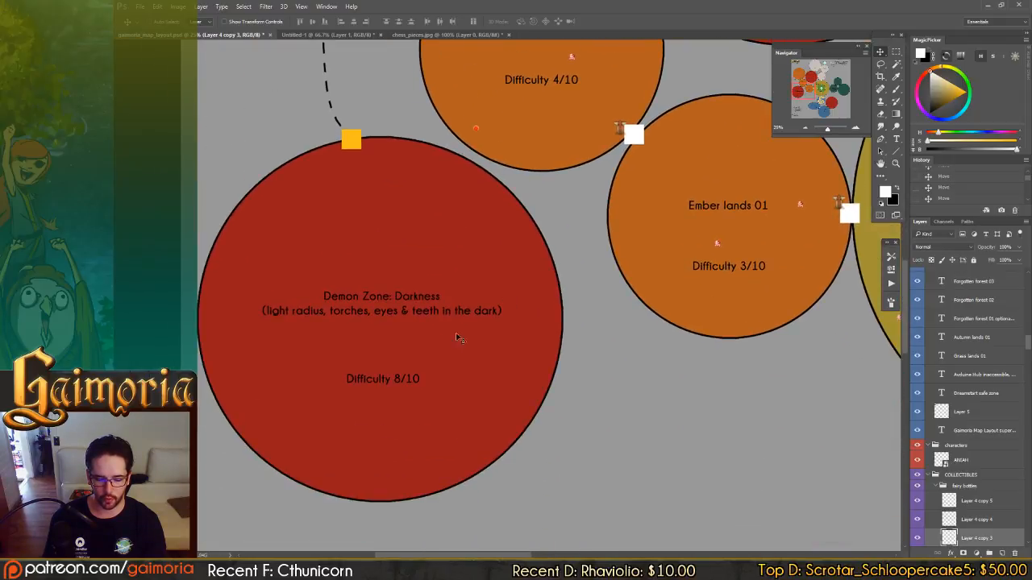
pyautogui.moveTo(637, 334); pyautogui.dragTo(650, 562)
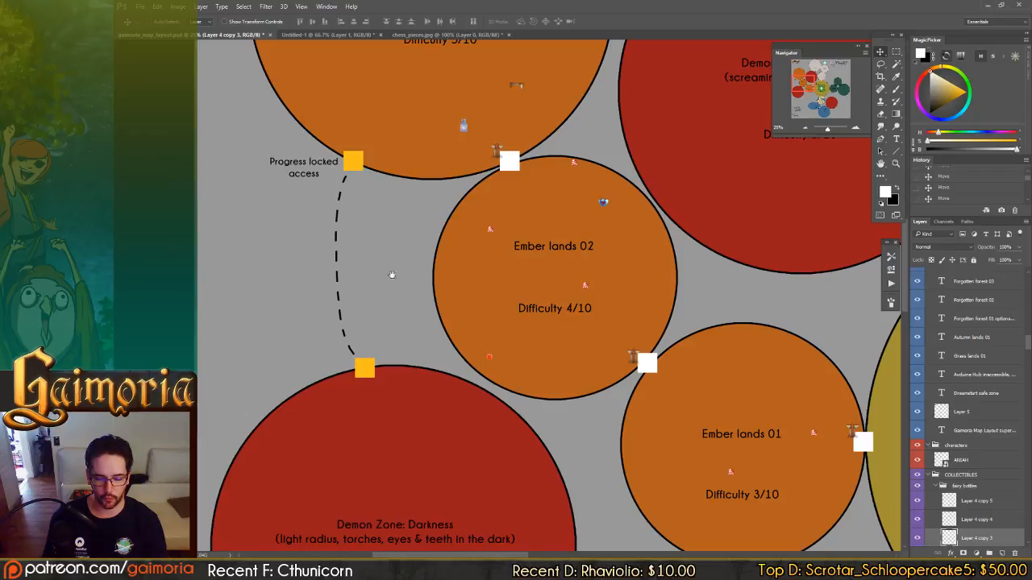
pyautogui.moveTo(392, 275); pyautogui.dragTo(387, 447)
pyautogui.moveTo(507, 451); pyautogui.dragTo(282, 303)
pyautogui.moveTo(632, 499); pyautogui.dragTo(391, 323)
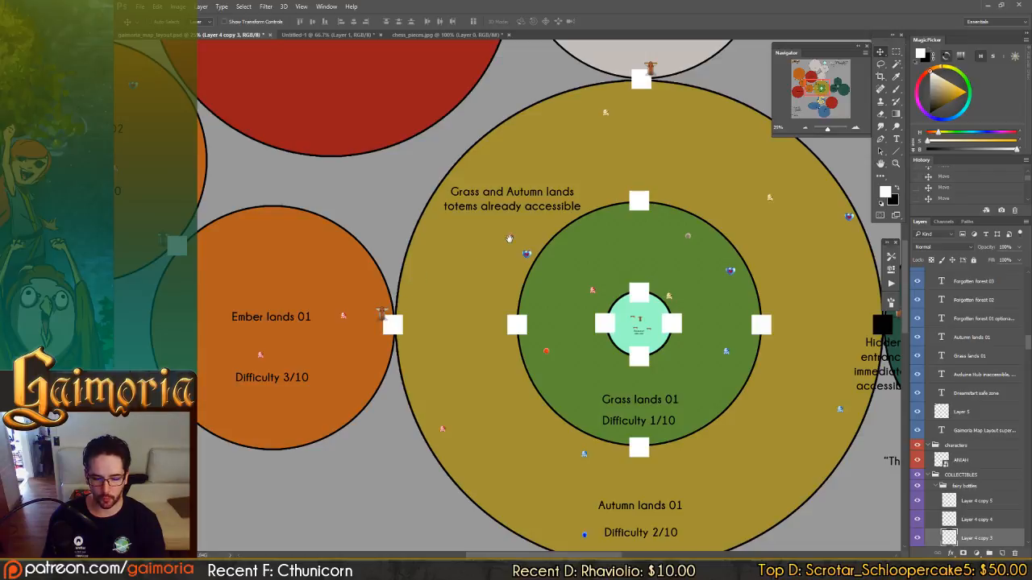
# View the Storm lands 01 zone and its passages to Autumn lands 01 and Storm lands 02.
pyautogui.moveTo(509, 239); pyautogui.dragTo(472, 360)
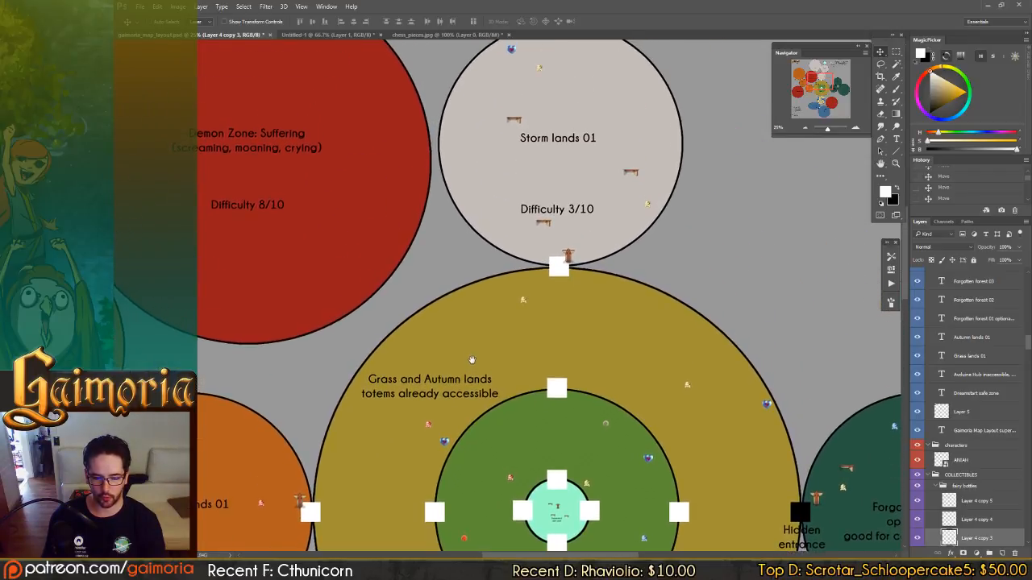
pyautogui.moveTo(480, 308); pyautogui.dragTo(490, 384)
pyautogui.moveTo(525, 288)
pyautogui.mouseDown()
pyautogui.moveTo(521, 379)
pyautogui.moveTo(553, 357)
pyautogui.moveTo(563, 366)
pyautogui.mouseUp()
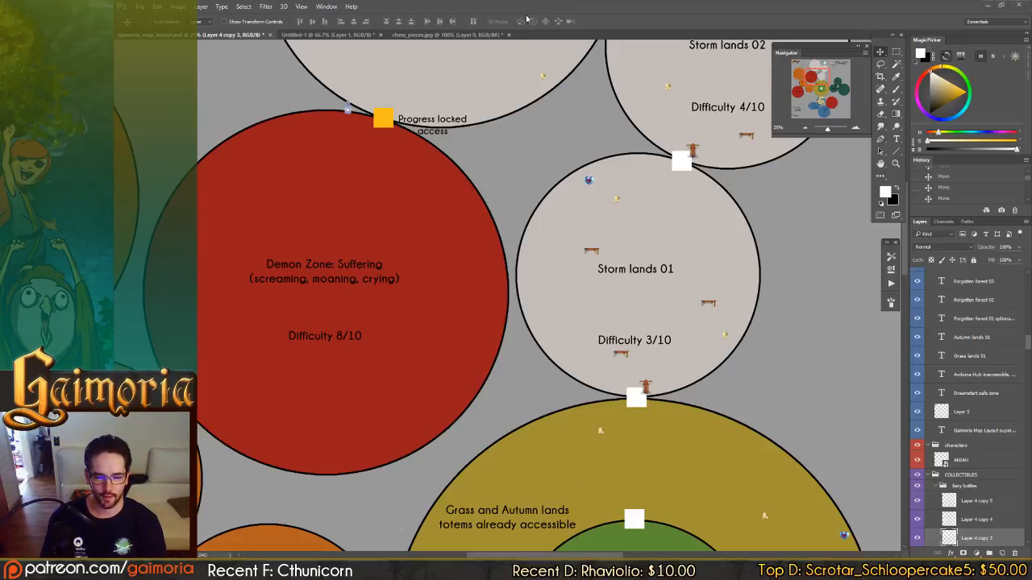
pyautogui.moveTo(546, 38); pyautogui.dragTo(550, 72)
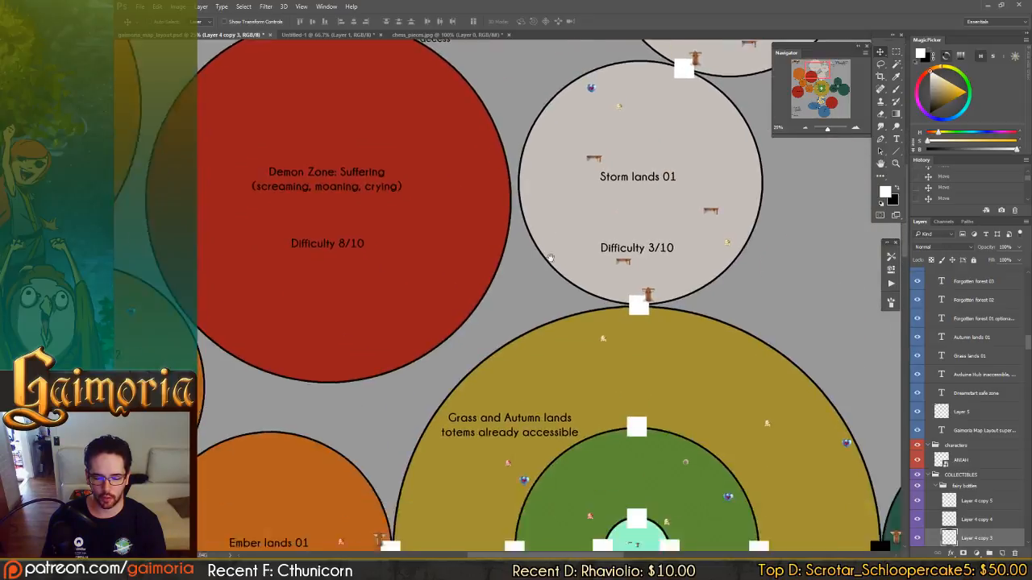
# Examine Ember lands 03 and Storm lands 03 together with their progress-locked accesses.
pyautogui.moveTo(508, 478); pyautogui.dragTo(501, 205)
pyautogui.moveTo(471, 285); pyautogui.dragTo(750, 303)
pyautogui.moveTo(518, 188); pyautogui.dragTo(561, 308)
pyautogui.moveTo(465, 154); pyautogui.dragTo(503, 271)
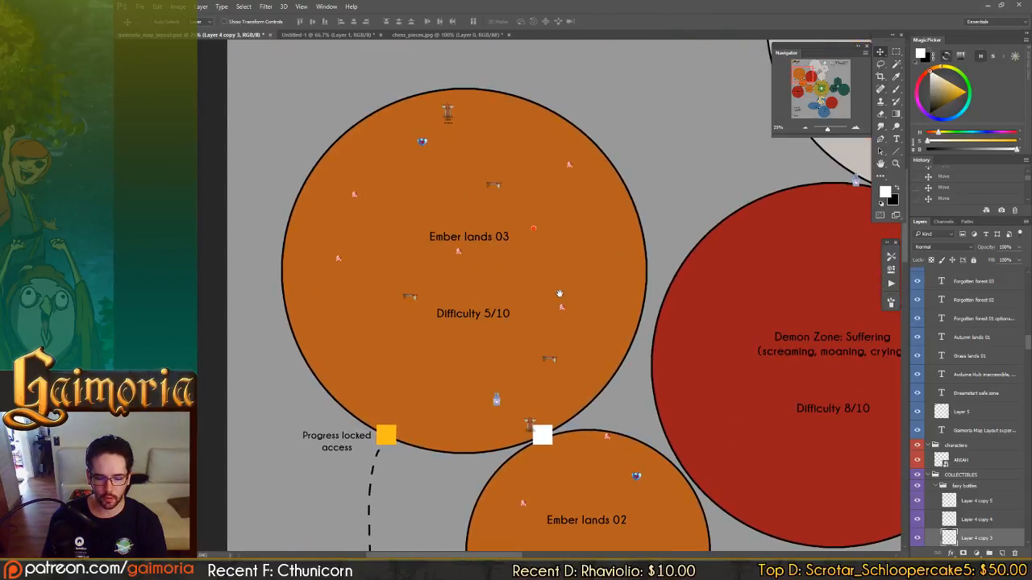
pyautogui.moveTo(560, 293); pyautogui.dragTo(326, 364)
pyautogui.moveTo(596, 172); pyautogui.dragTo(444, 309)
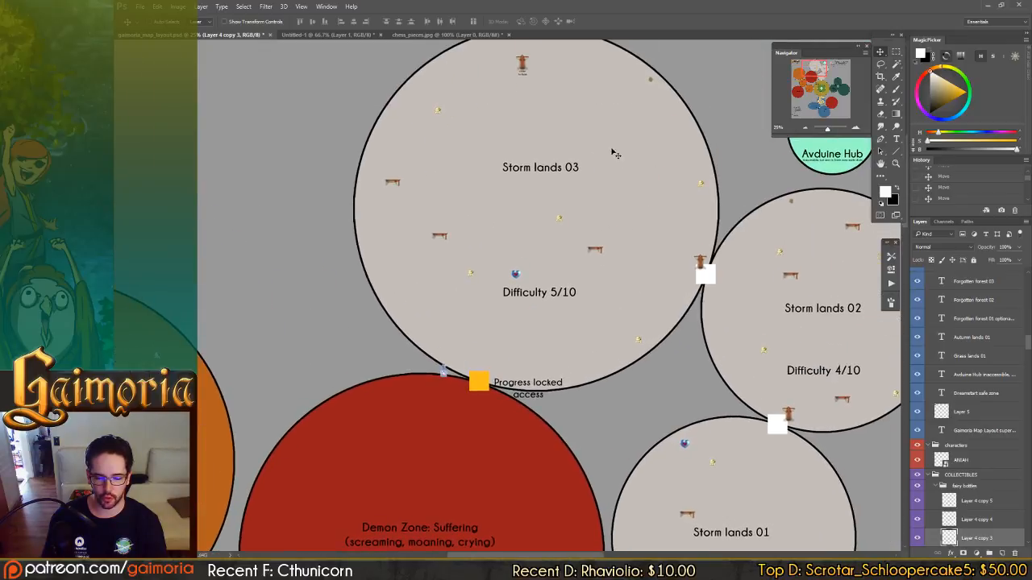
# Trace the map from Storm lands 03 past Grass lands 01 and Fluid lands 03 to the Forgotten forest zones.
pyautogui.moveTo(571, 261); pyautogui.dragTo(493, 125)
pyautogui.moveTo(553, 293); pyautogui.dragTo(564, 145)
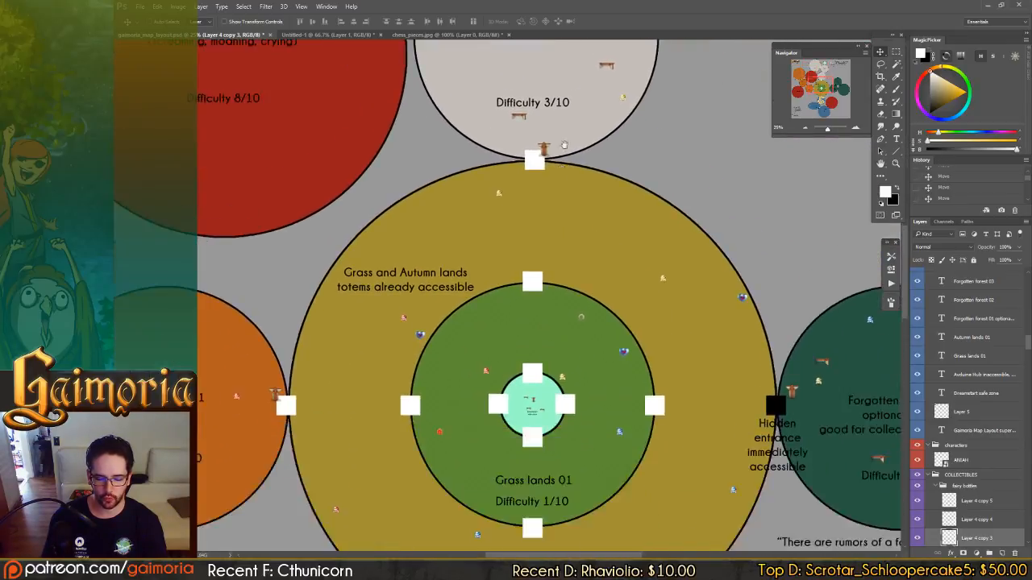
pyautogui.moveTo(540, 451); pyautogui.dragTo(578, 89)
pyautogui.moveTo(548, 516); pyautogui.dragTo(576, 317)
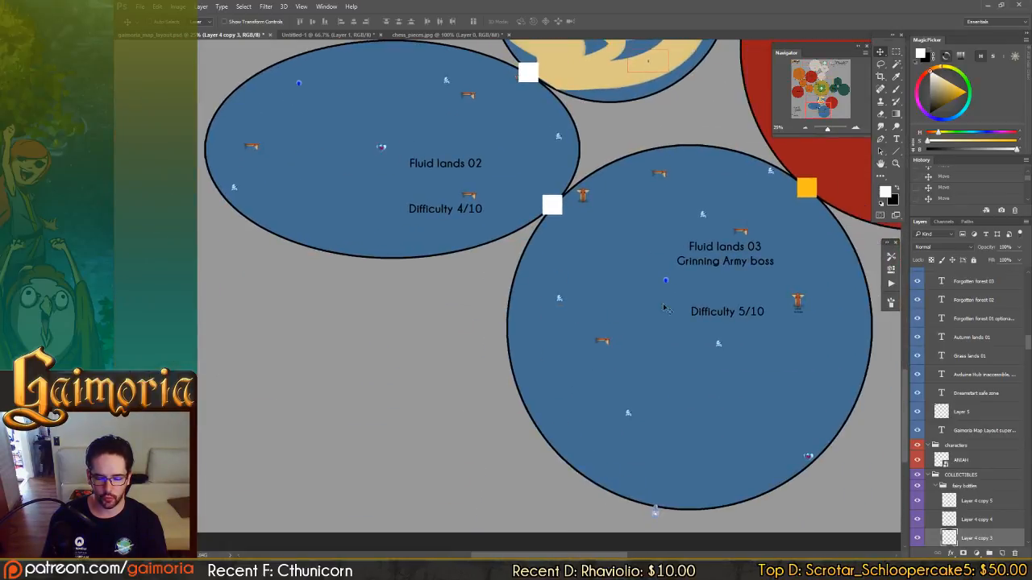
pyautogui.moveTo(679, 211); pyautogui.dragTo(483, 467)
pyautogui.moveTo(758, 121); pyautogui.dragTo(532, 411)
pyautogui.moveTo(731, 219); pyautogui.dragTo(503, 348)
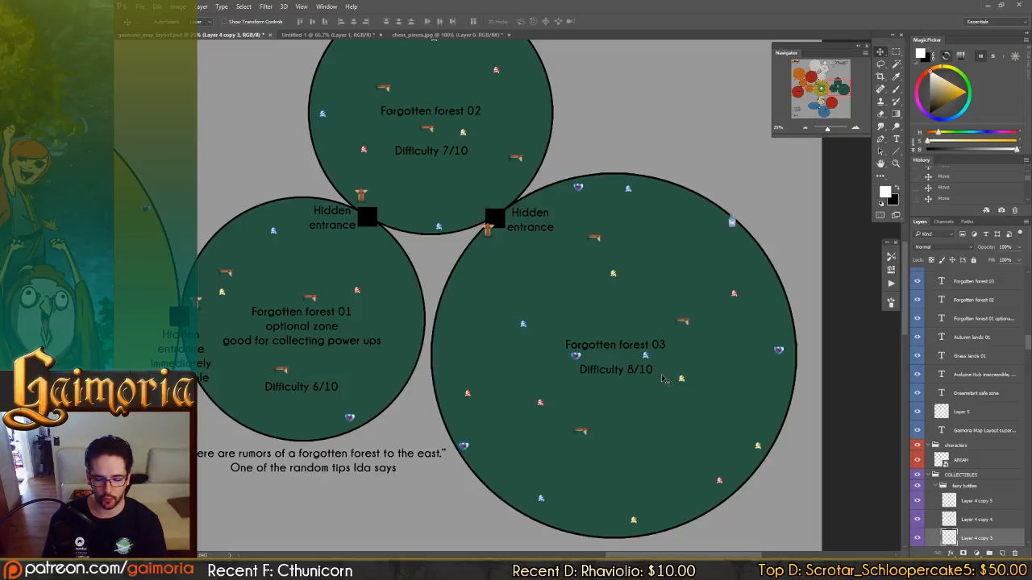
# Review Demon Zone: Blood and the Forgotten forest zones with their hidden entrances and the rumor note.
pyautogui.moveTo(564, 392); pyautogui.dragTo(643, 201)
pyautogui.moveTo(556, 394); pyautogui.dragTo(622, 241)
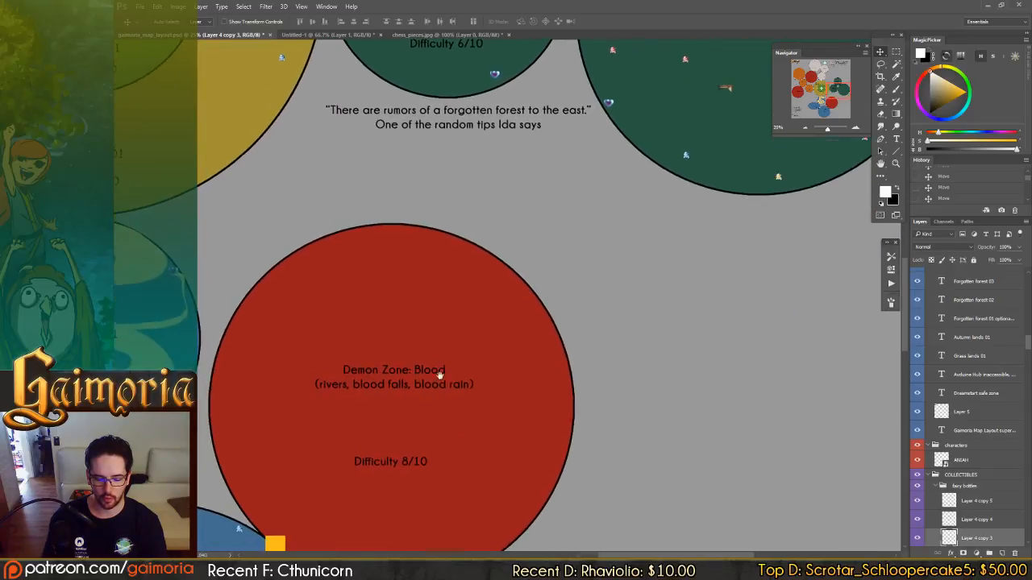
pyautogui.moveTo(438, 377); pyautogui.dragTo(524, 314)
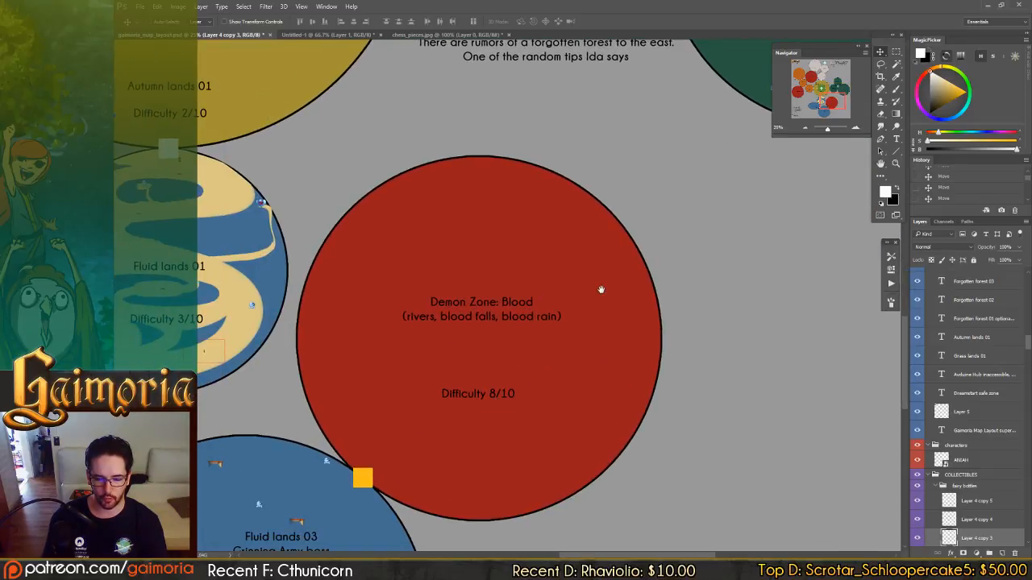
pyautogui.moveTo(601, 289); pyautogui.dragTo(625, 393)
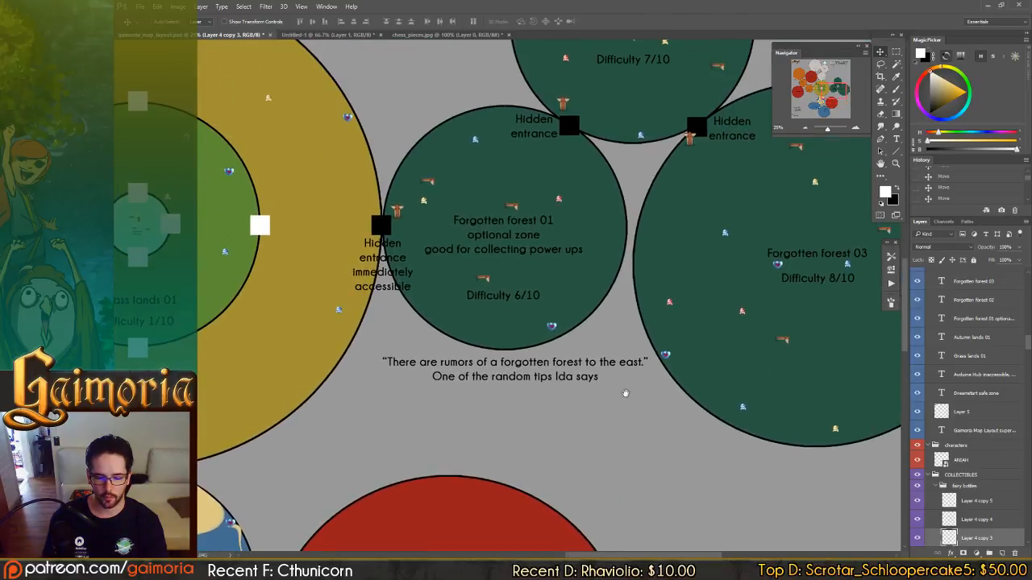
pyautogui.moveTo(629, 354); pyautogui.dragTo(645, 349)
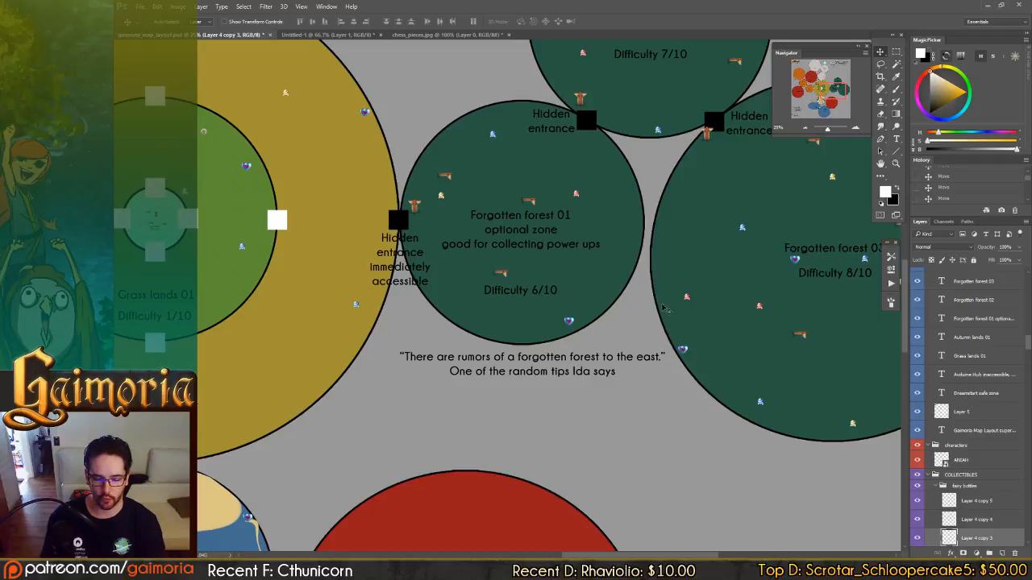
pyautogui.moveTo(673, 231); pyautogui.dragTo(562, 253)
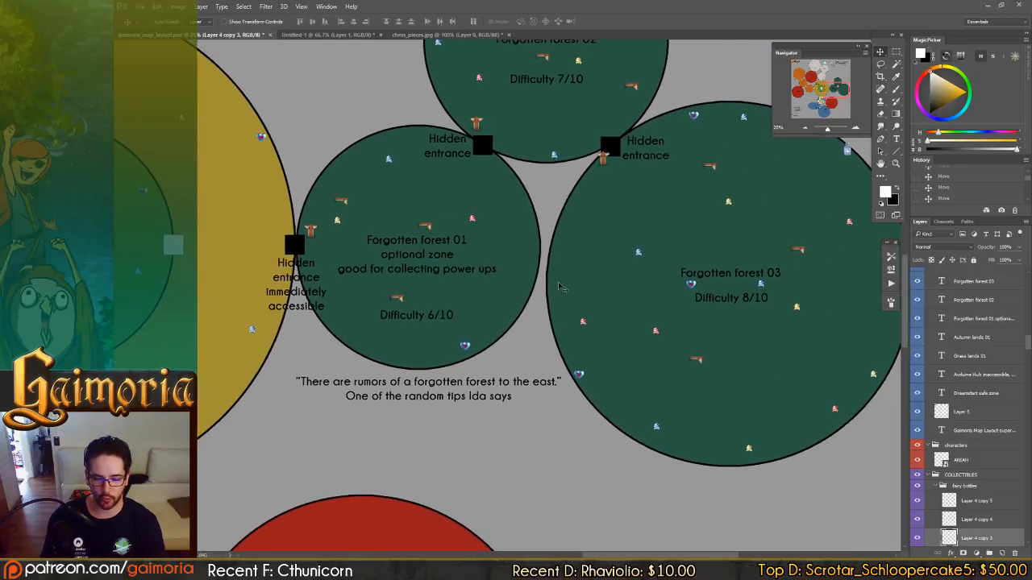
pyautogui.moveTo(401, 543); pyautogui.dragTo(573, 329)
pyautogui.moveTo(522, 403); pyautogui.dragTo(592, 323)
pyautogui.moveTo(569, 360); pyautogui.dragTo(594, 267)
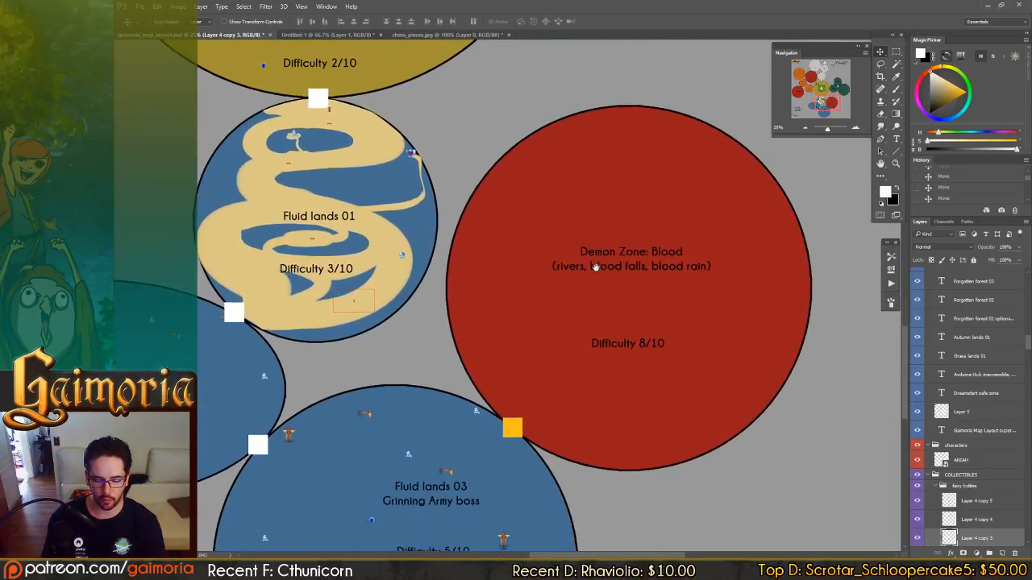
# Follow the map from Demon Zone: Blood through the Ember lands to Storm lands 03, Storm lands 01 and Grass lands 01.
pyautogui.moveTo(580, 333)
pyautogui.mouseDown()
pyautogui.moveTo(638, 232)
pyautogui.moveTo(721, 307)
pyautogui.mouseUp()
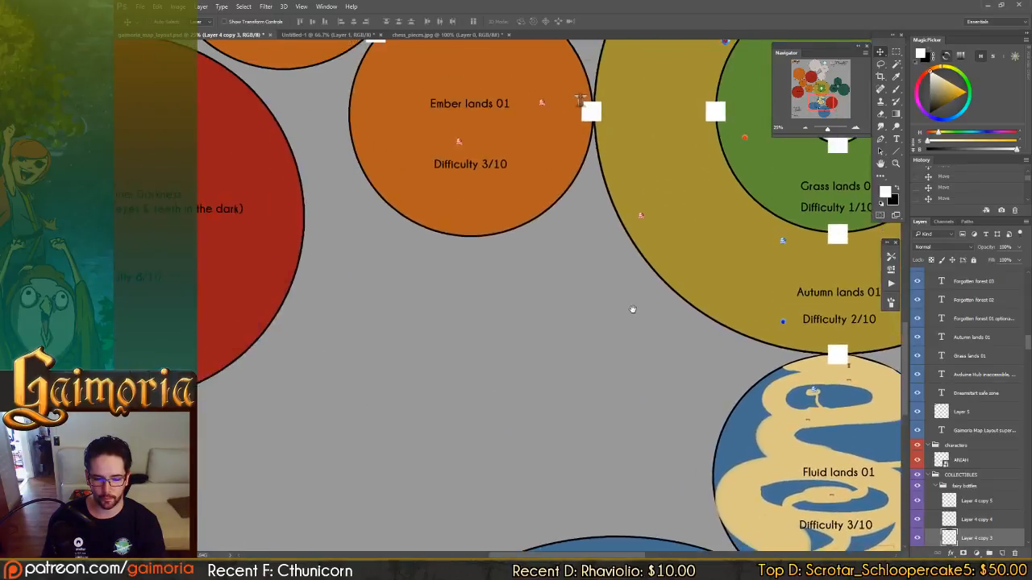
pyautogui.moveTo(632, 310); pyautogui.dragTo(675, 403)
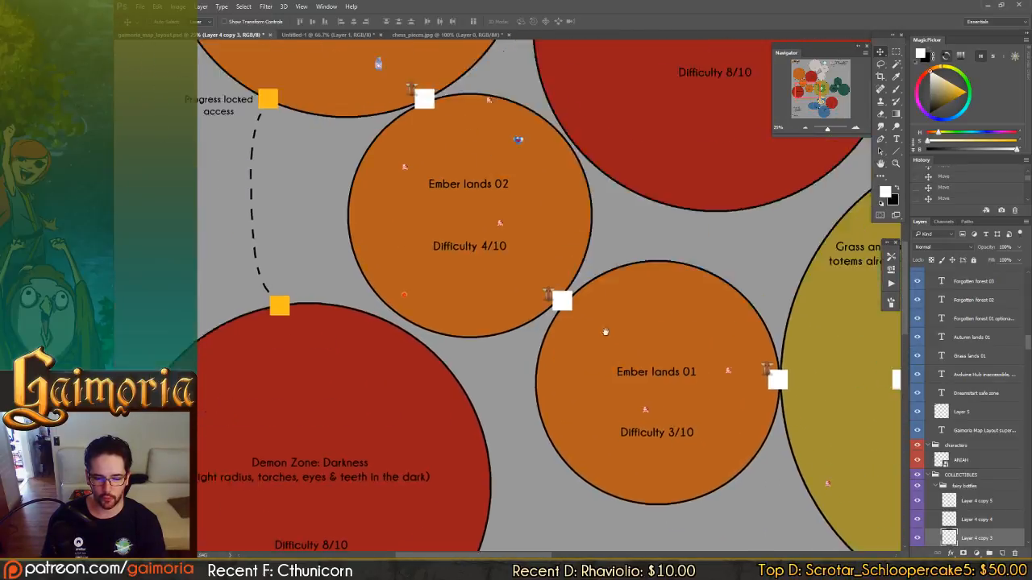
pyautogui.moveTo(574, 306); pyautogui.dragTo(325, 424)
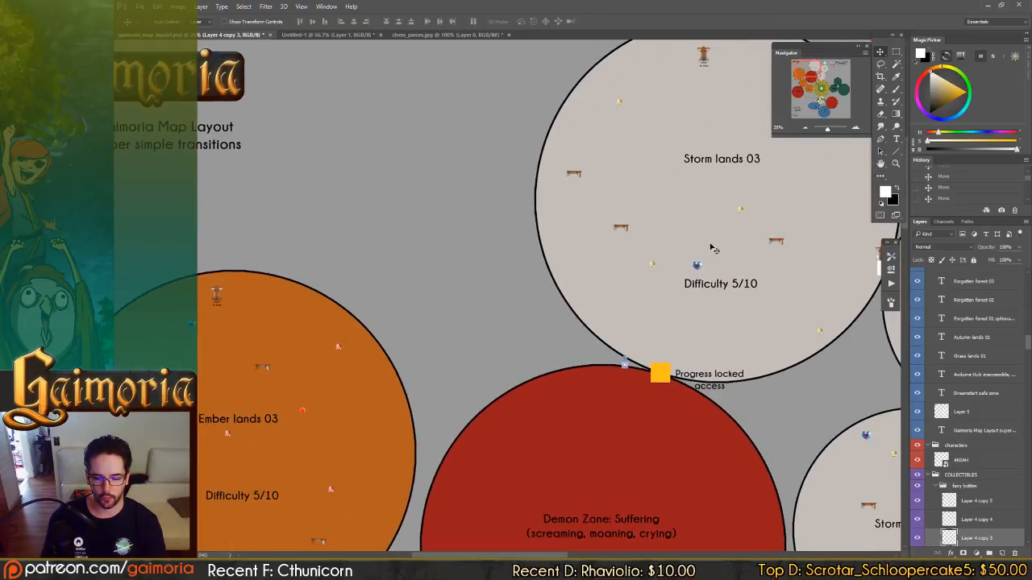
pyautogui.moveTo(708, 348); pyautogui.dragTo(789, 276)
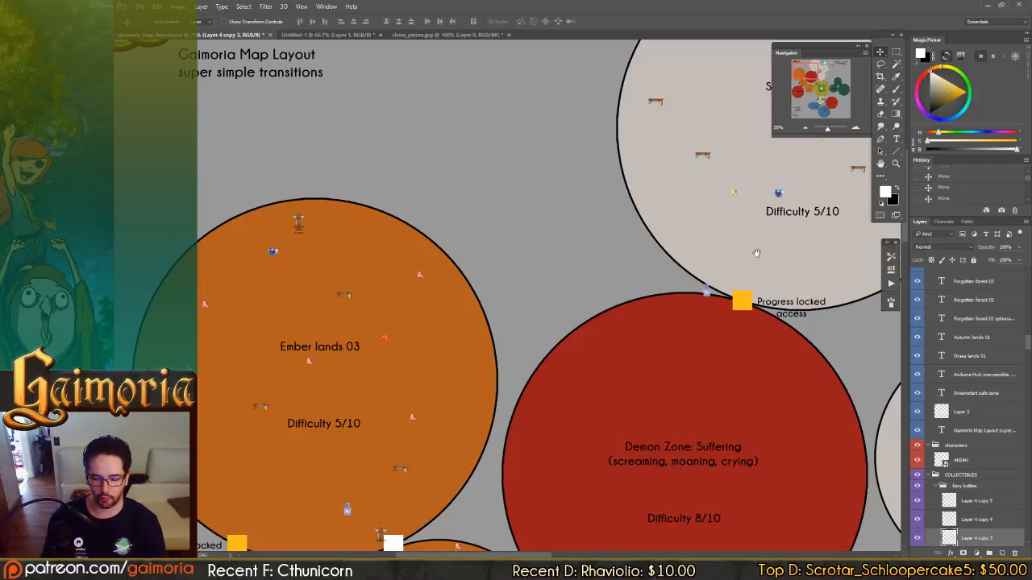
pyautogui.moveTo(756, 264); pyautogui.dragTo(453, 171)
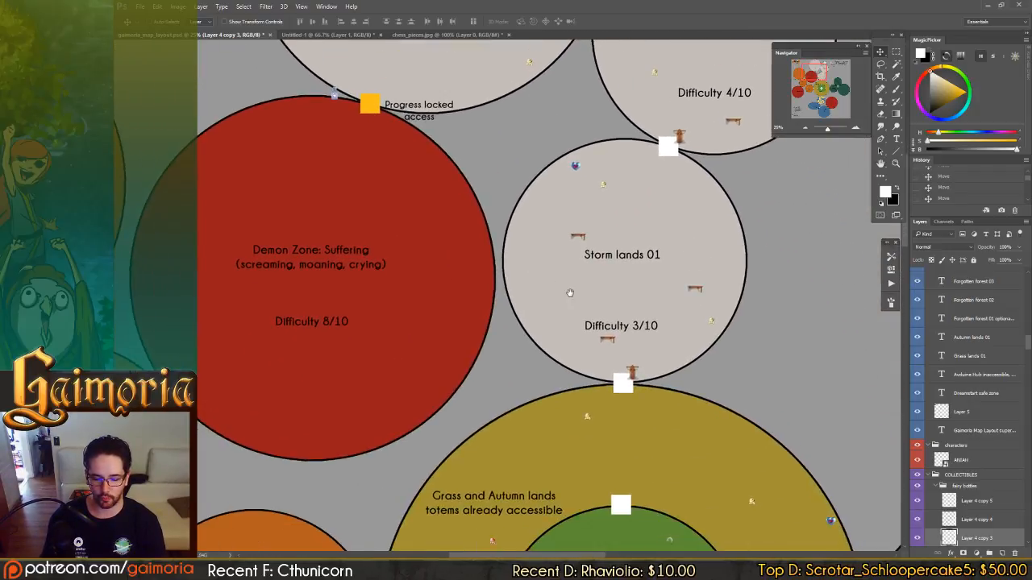
pyautogui.moveTo(571, 293); pyautogui.dragTo(575, 228)
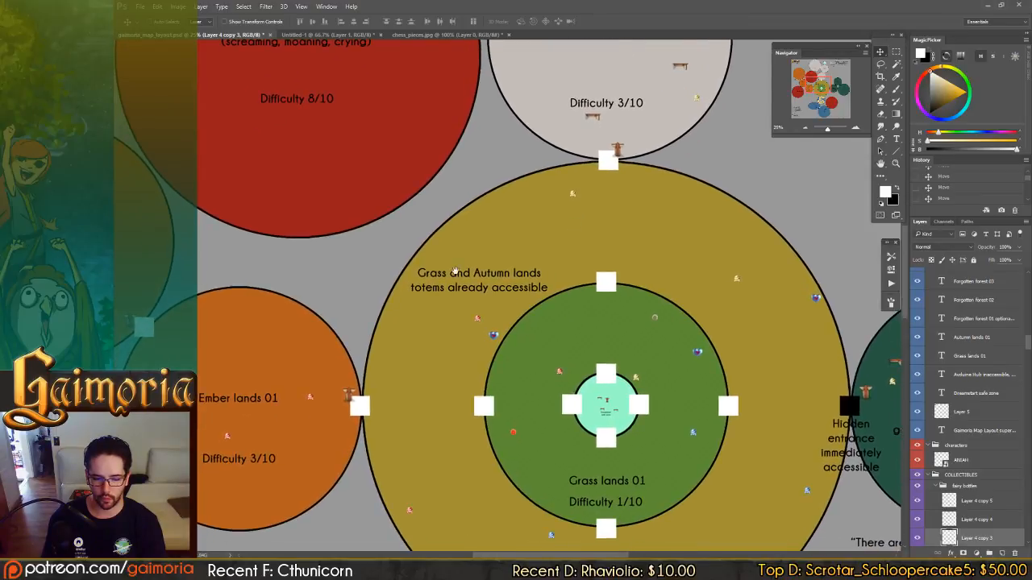
# Inspect Demon Zone: Suffering and the progress-locked route from Ember lands 03 to Demon Zone: Darkness.
pyautogui.moveTo(455, 271); pyautogui.dragTo(616, 462)
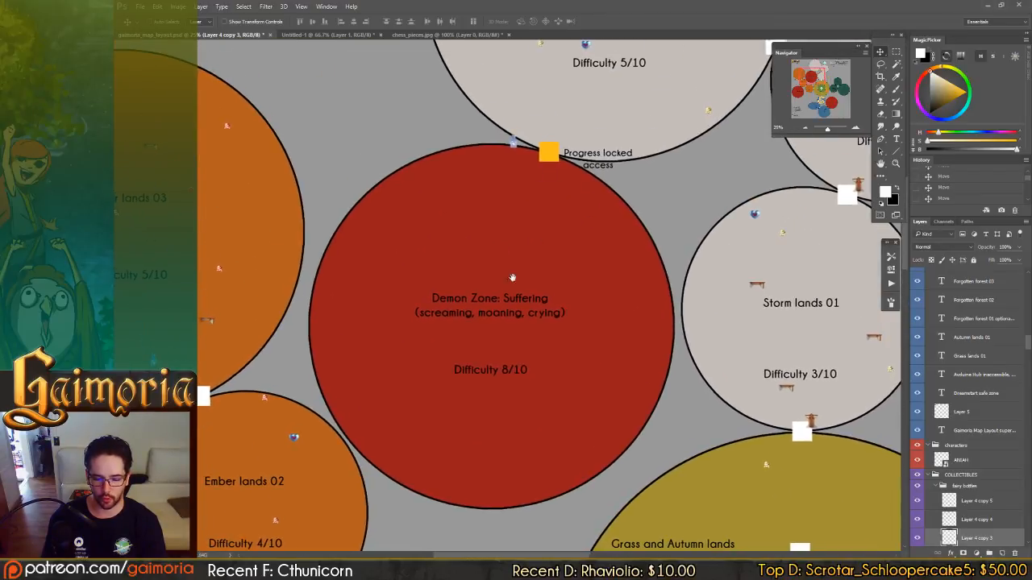
pyautogui.moveTo(511, 279); pyautogui.dragTo(543, 210)
pyautogui.moveTo(454, 267); pyautogui.dragTo(500, 333)
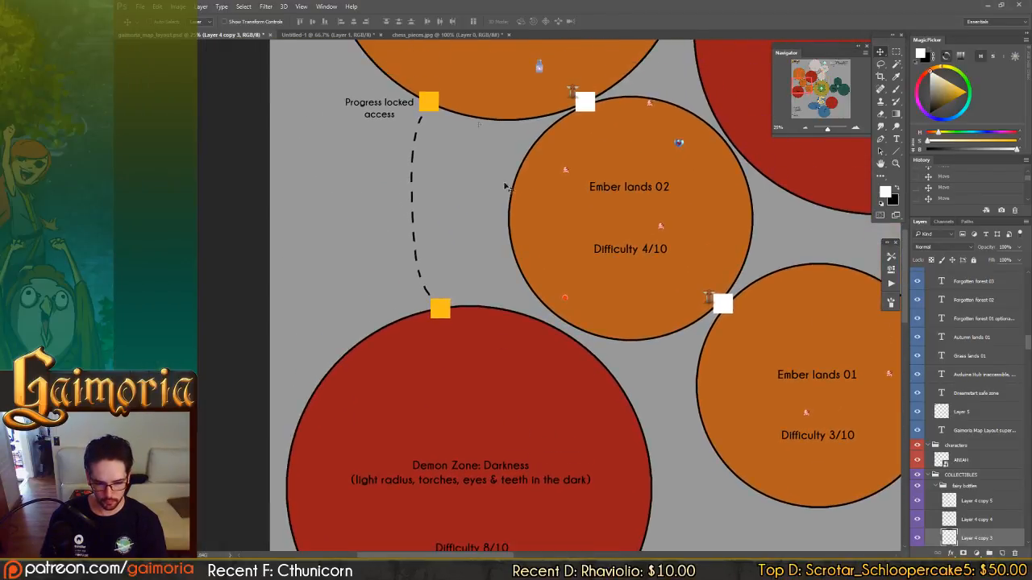
pyautogui.moveTo(567, 376); pyautogui.dragTo(593, 291)
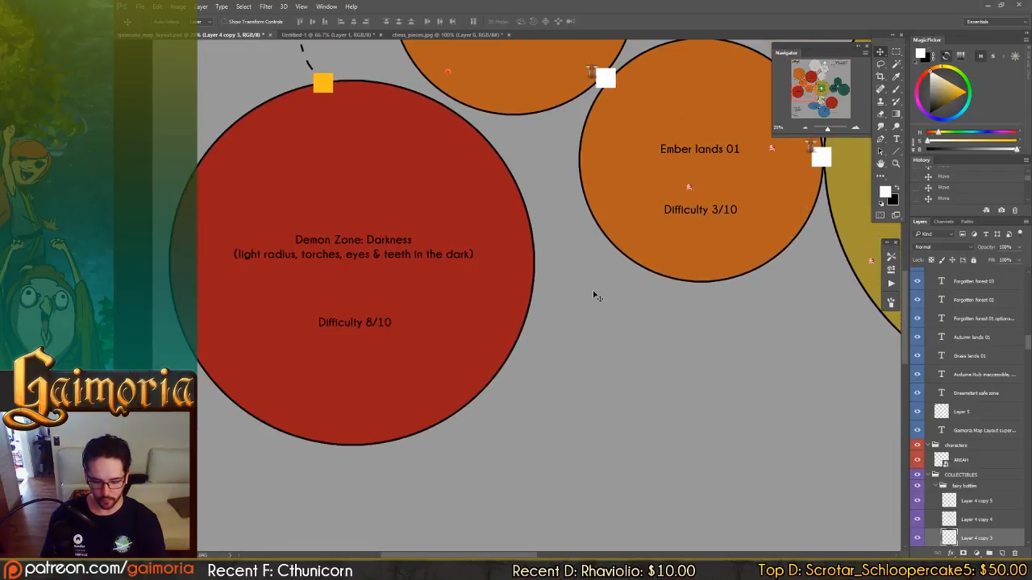
# Survey the wider map layout, comparing the three Demon Zones with the Ember, Fluid and Storm lands around them.
pyautogui.hotkey('ctrl', '-')
pyautogui.hotkey('ctrl', '-')
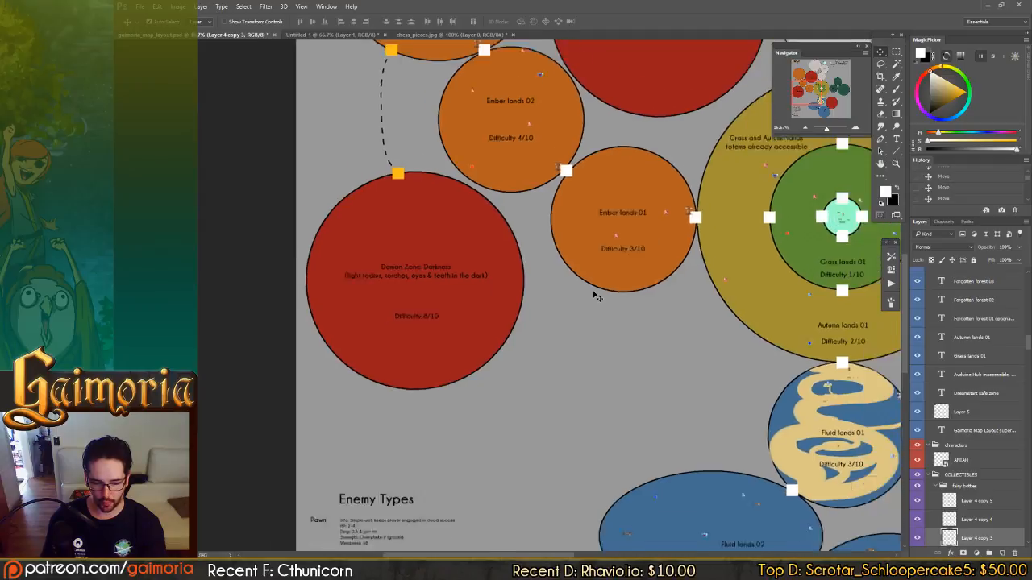
pyautogui.moveTo(723, 260); pyautogui.dragTo(633, 348)
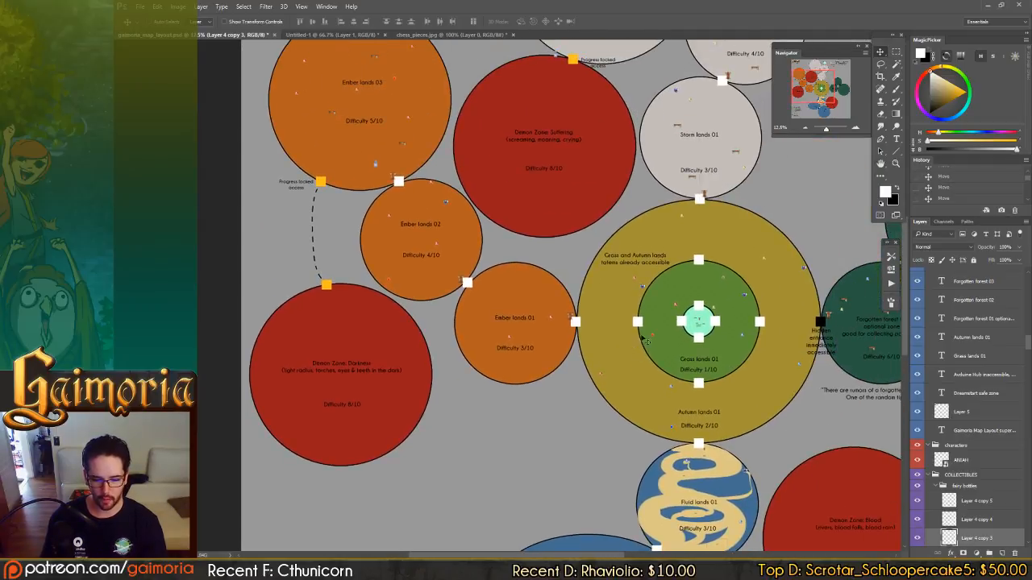
pyautogui.moveTo(658, 296); pyautogui.dragTo(593, 345)
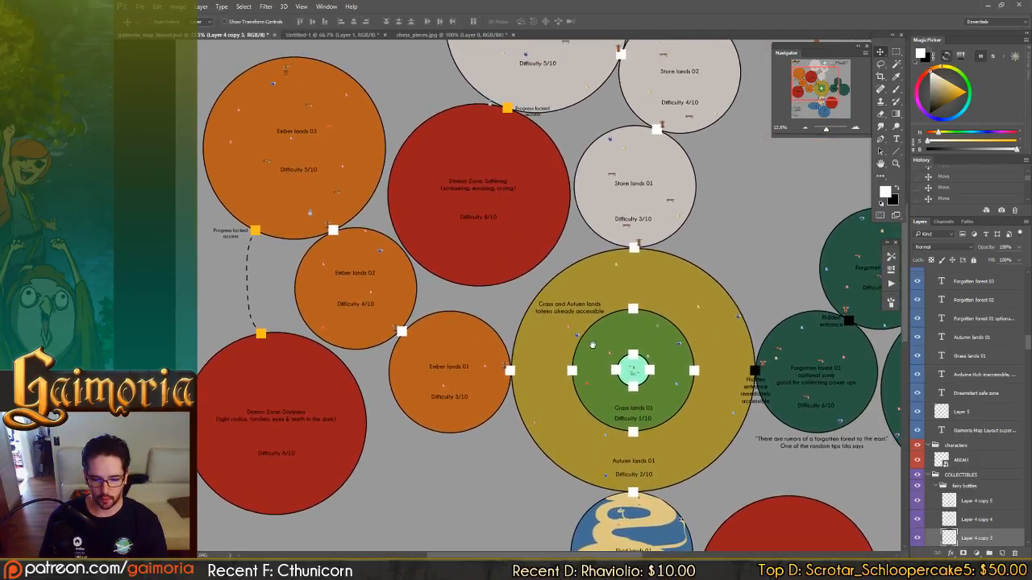
pyautogui.scroll(-2, 500, 258)
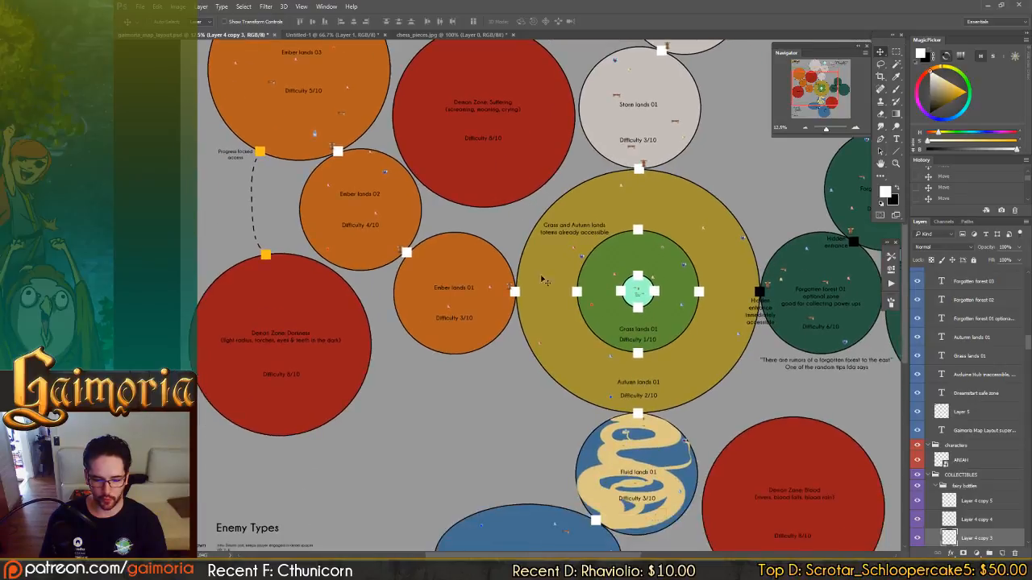
pyautogui.moveTo(503, 344); pyautogui.dragTo(409, 210)
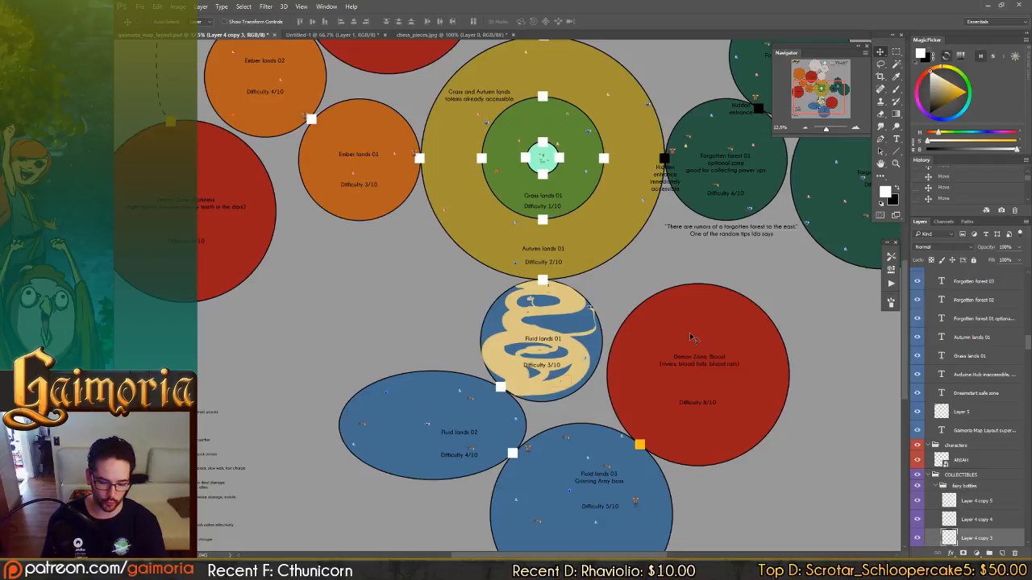
pyautogui.moveTo(689, 333); pyautogui.dragTo(680, 400)
pyautogui.moveTo(575, 233); pyautogui.dragTo(648, 451)
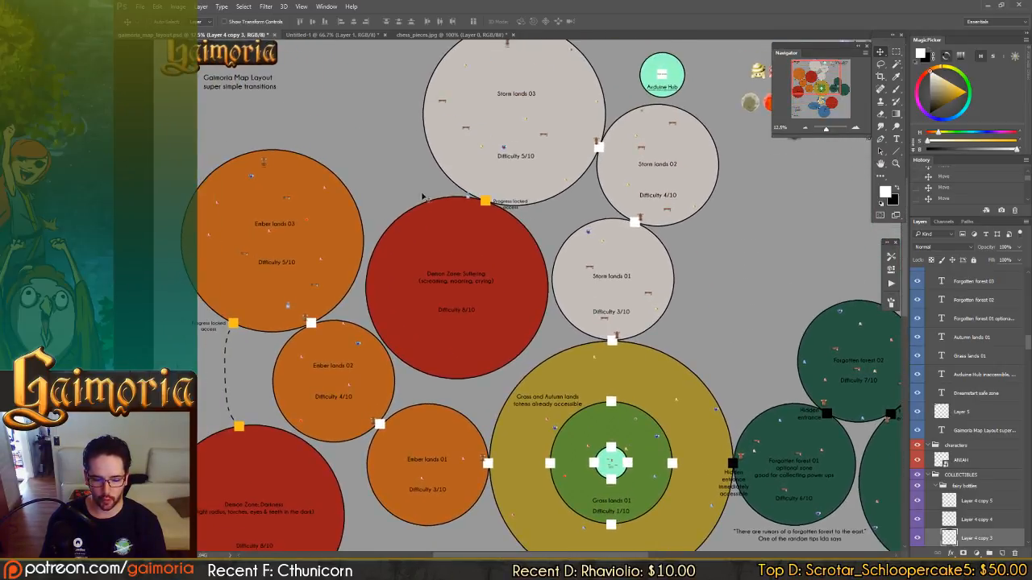
# Examine the central Grass lands 01 and Autumn lands 01 zones and their passages to the surrounding lands.
pyautogui.moveTo(541, 371); pyautogui.dragTo(538, 161)
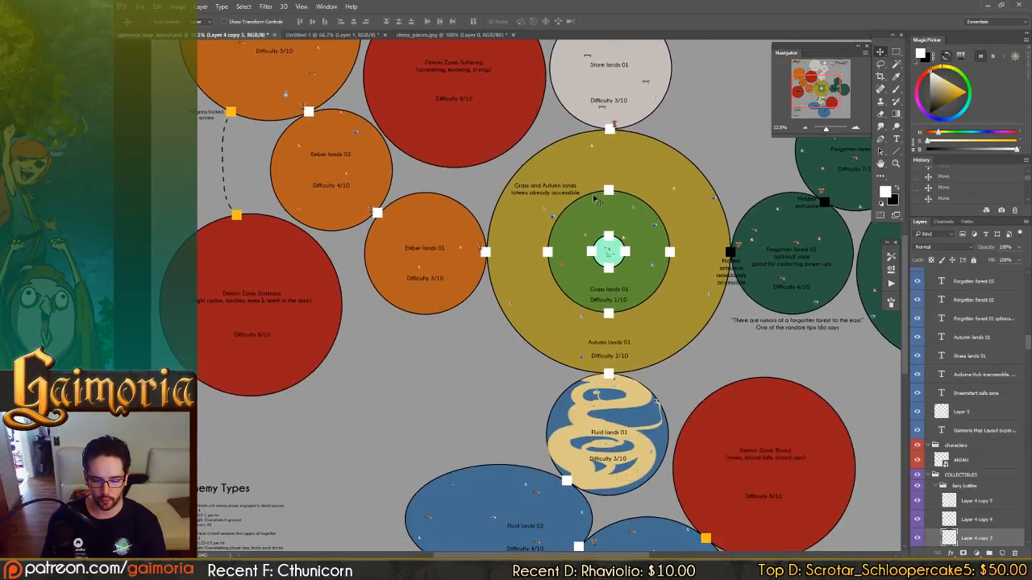
pyautogui.moveTo(631, 294); pyautogui.dragTo(620, 232)
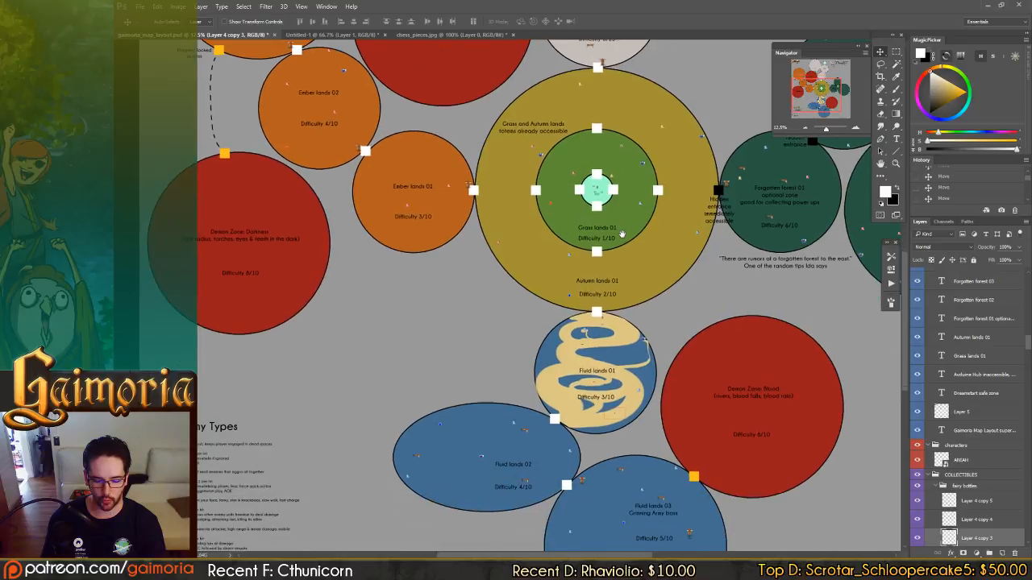
pyautogui.moveTo(625, 507); pyautogui.dragTo(623, 447)
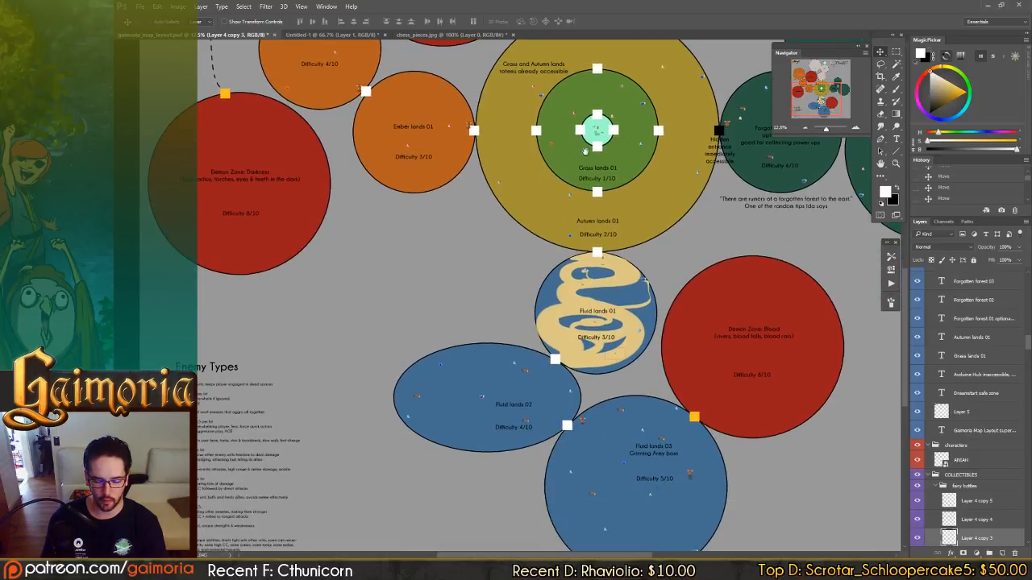
pyautogui.scroll(10, 592, 290)
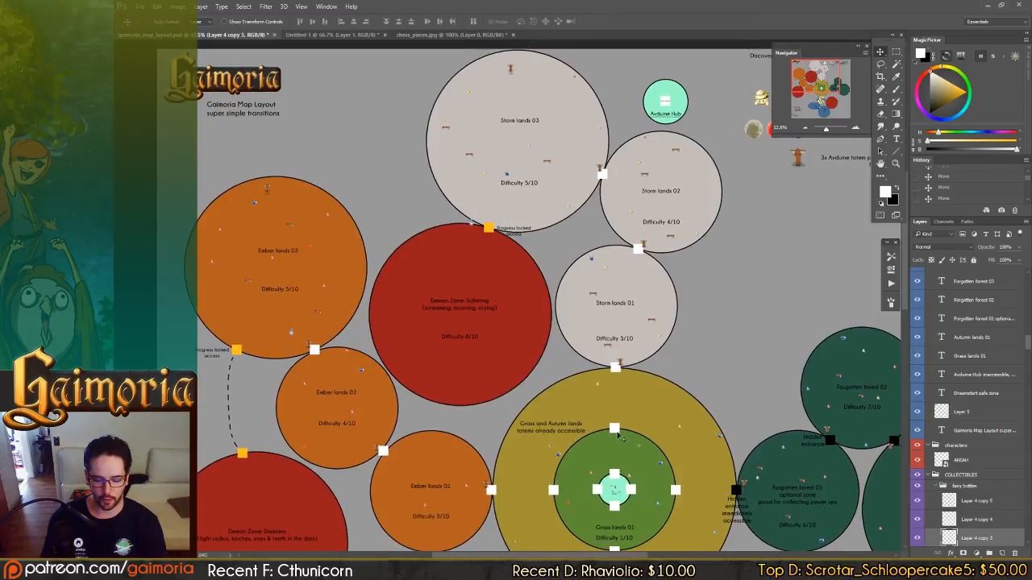
pyautogui.moveTo(616, 491); pyautogui.dragTo(524, 221)
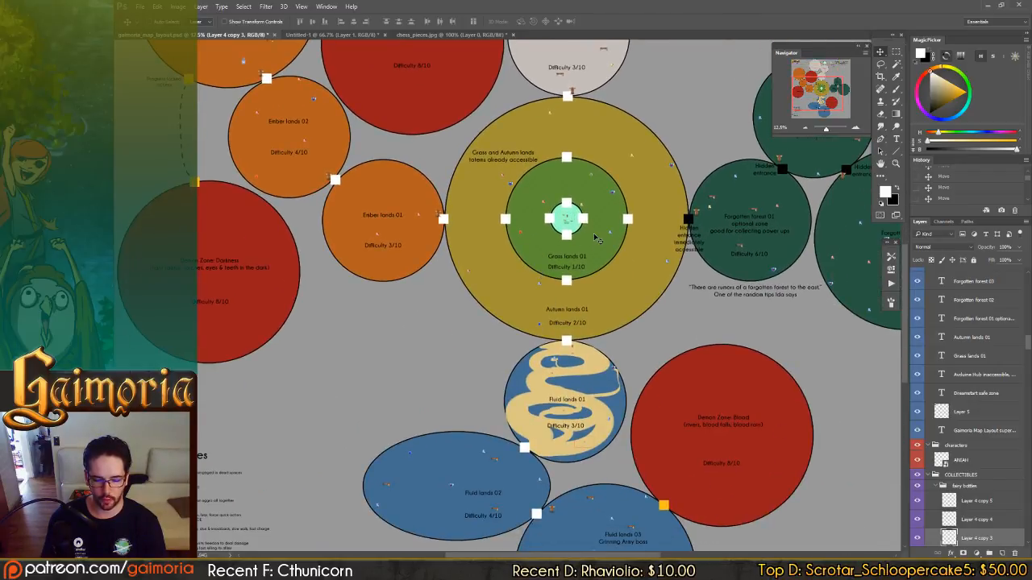
pyautogui.moveTo(432, 222); pyautogui.dragTo(435, 292)
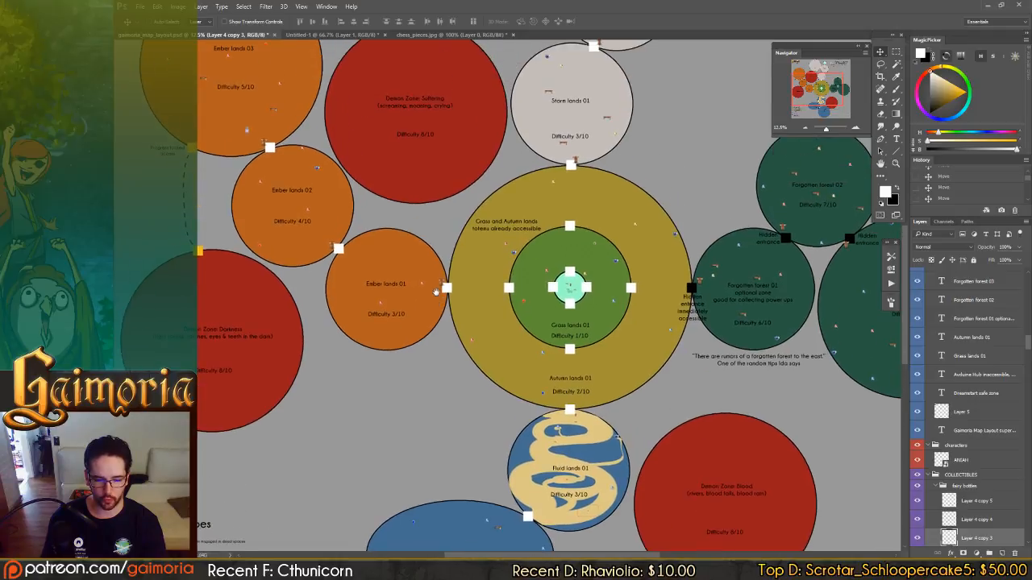
pyautogui.moveTo(627, 255)
pyautogui.mouseDown()
pyautogui.moveTo(623, 317)
pyautogui.moveTo(615, 240)
pyautogui.mouseUp()
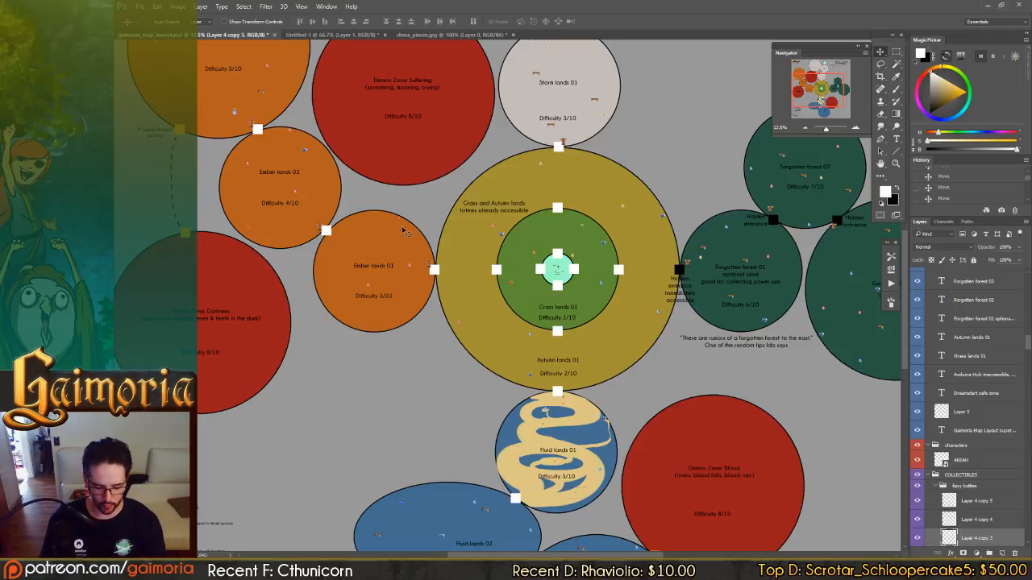
# View Demon Zone: Darkness and its connection to Ember lands 01 to 03 at closer range.
pyautogui.hotkey('ctrl', '+')
pyautogui.moveTo(479, 276); pyautogui.dragTo(697, 240)
pyautogui.moveTo(515, 271); pyautogui.dragTo(657, 214)
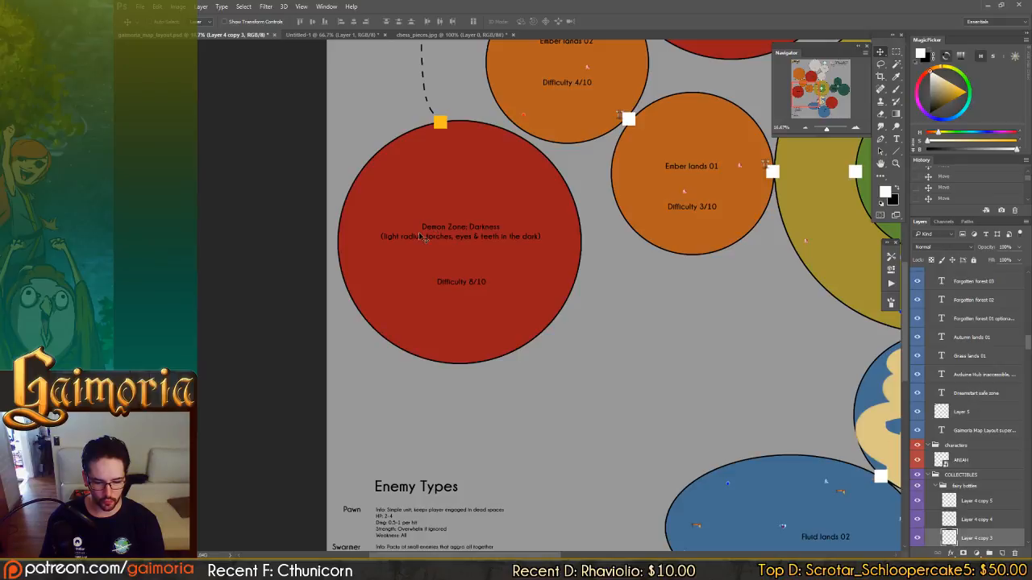
pyautogui.scroll(5, 601, 194)
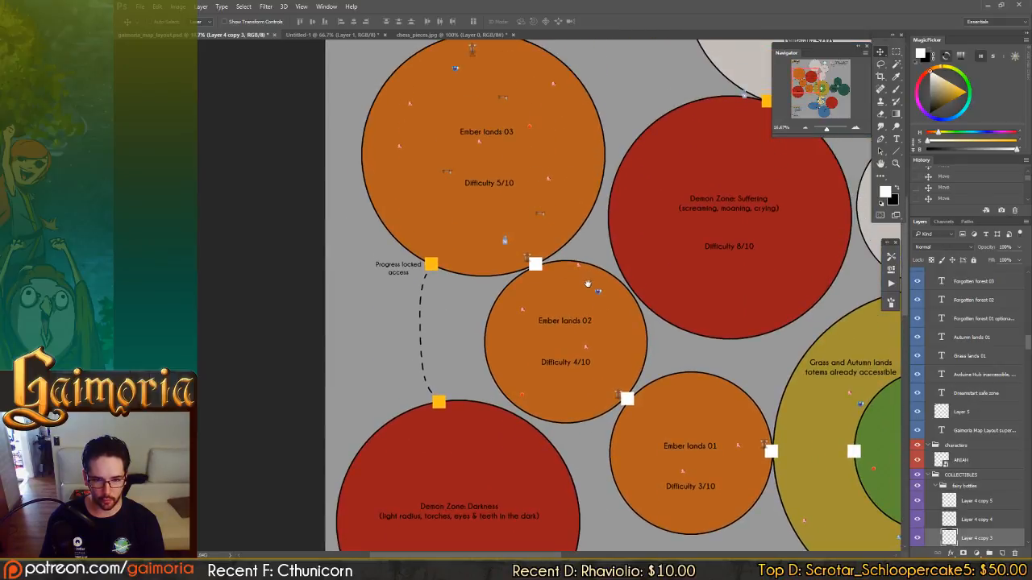
# Inspect Ember lands 01 to 03 alongside Demon Zone: Suffering, the Storm lands and the central Autumn lands.
pyautogui.moveTo(567, 342); pyautogui.dragTo(571, 313)
pyautogui.moveTo(530, 236); pyautogui.dragTo(532, 305)
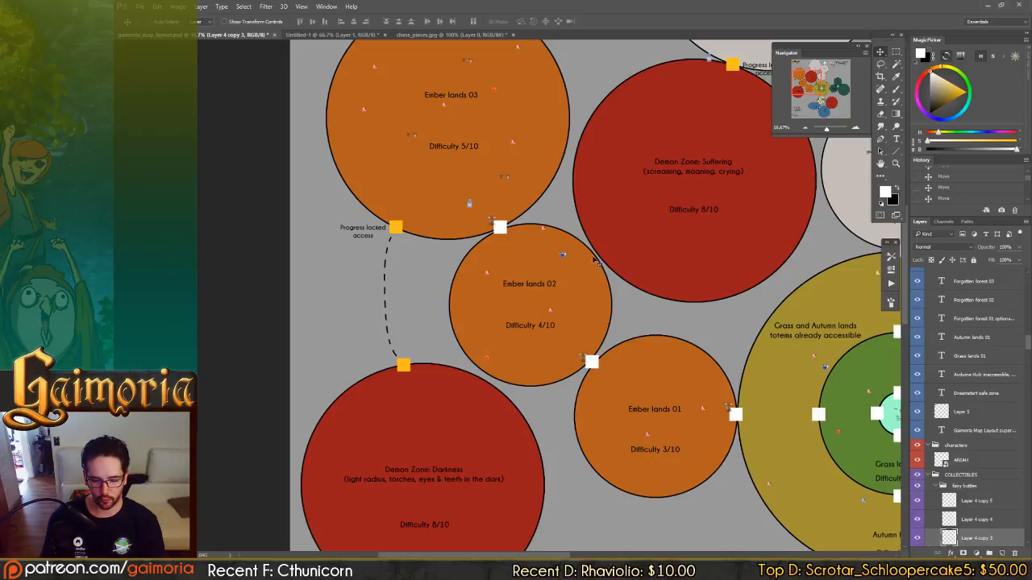
pyautogui.moveTo(537, 162); pyautogui.dragTo(391, 308)
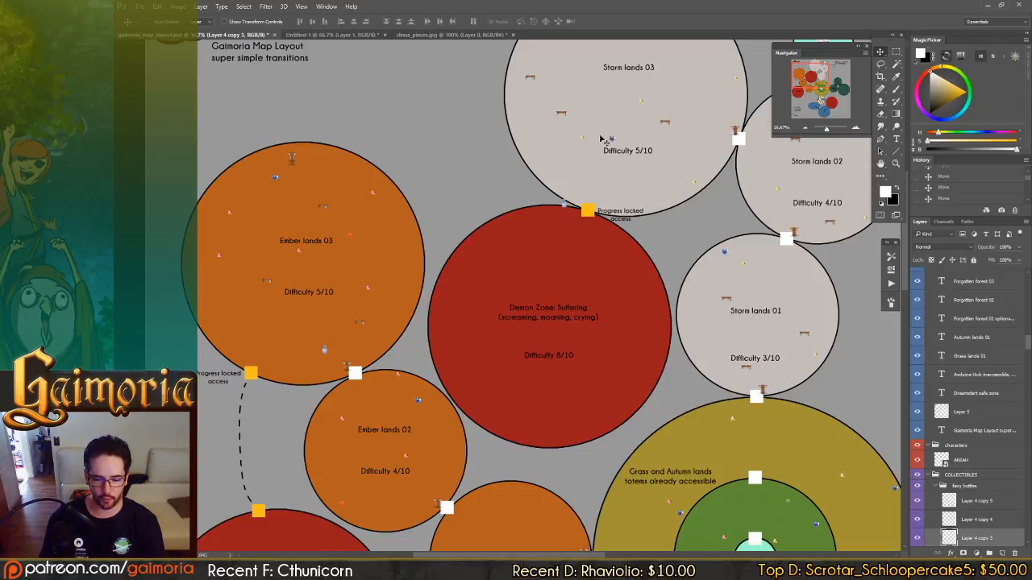
pyautogui.moveTo(515, 396); pyautogui.dragTo(512, 305)
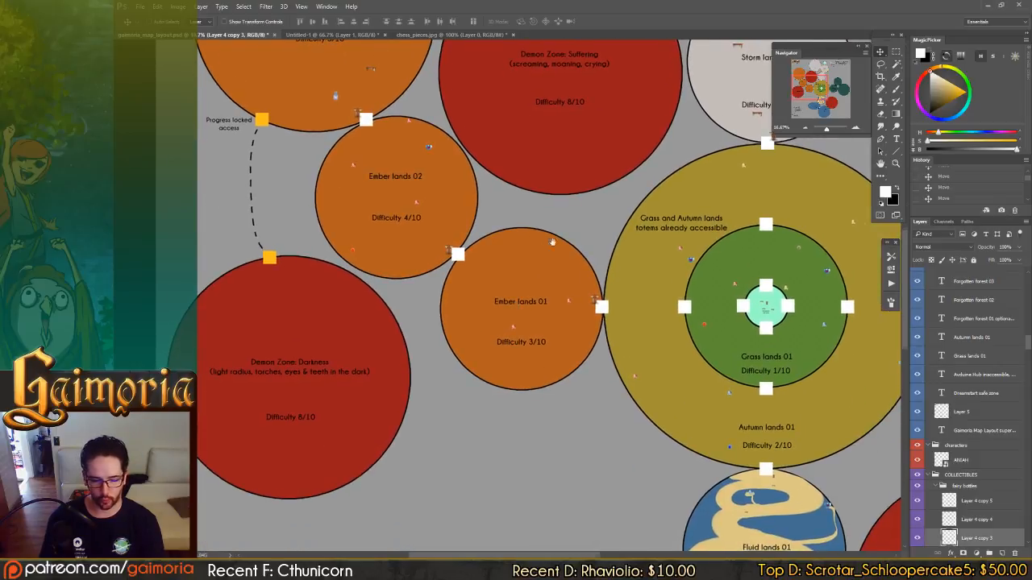
pyautogui.moveTo(270, 283); pyautogui.dragTo(399, 348)
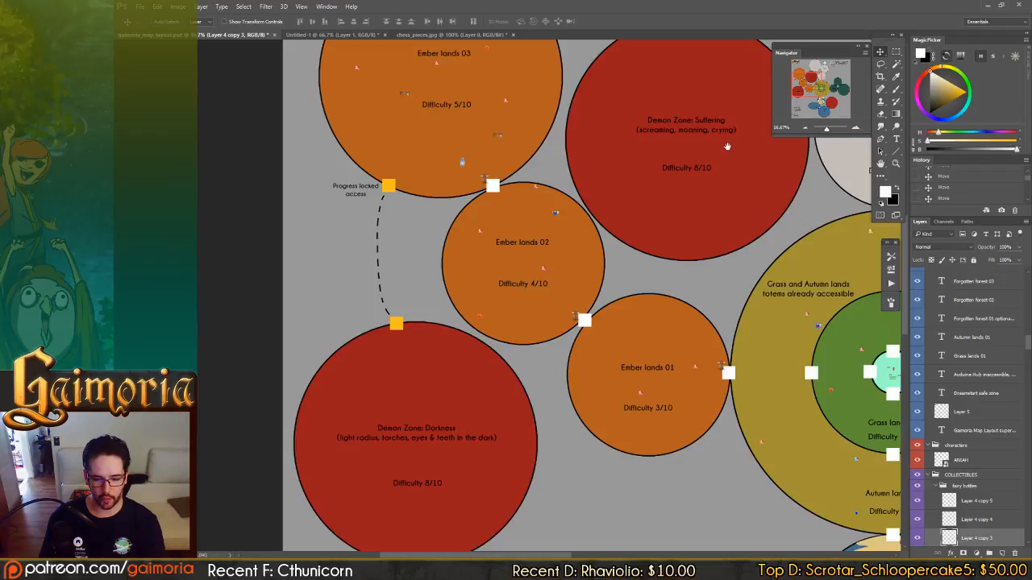
pyautogui.moveTo(654, 124); pyautogui.dragTo(305, 92)
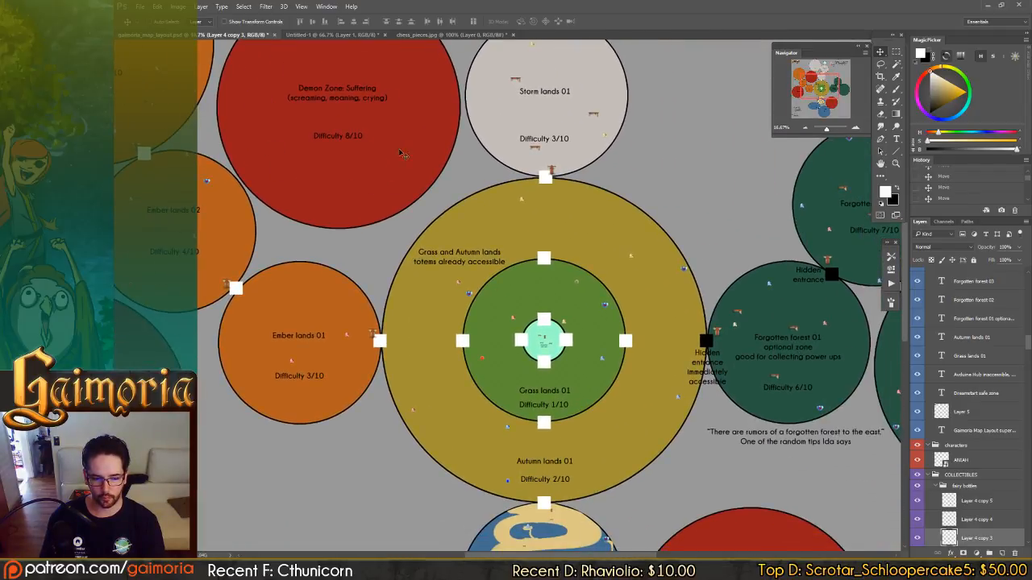
pyautogui.moveTo(298, 130); pyautogui.dragTo(582, 118)
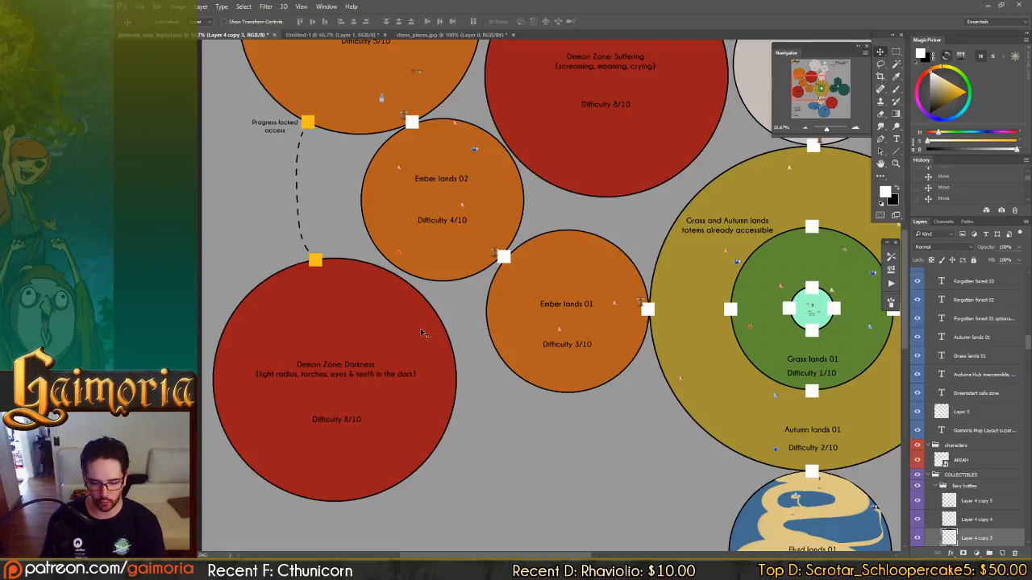
# Compare the location of Demon Zone: Darkness with the central lands, the Fluid lands and Demon Zone: Blood.
pyautogui.moveTo(645, 277); pyautogui.dragTo(466, 212)
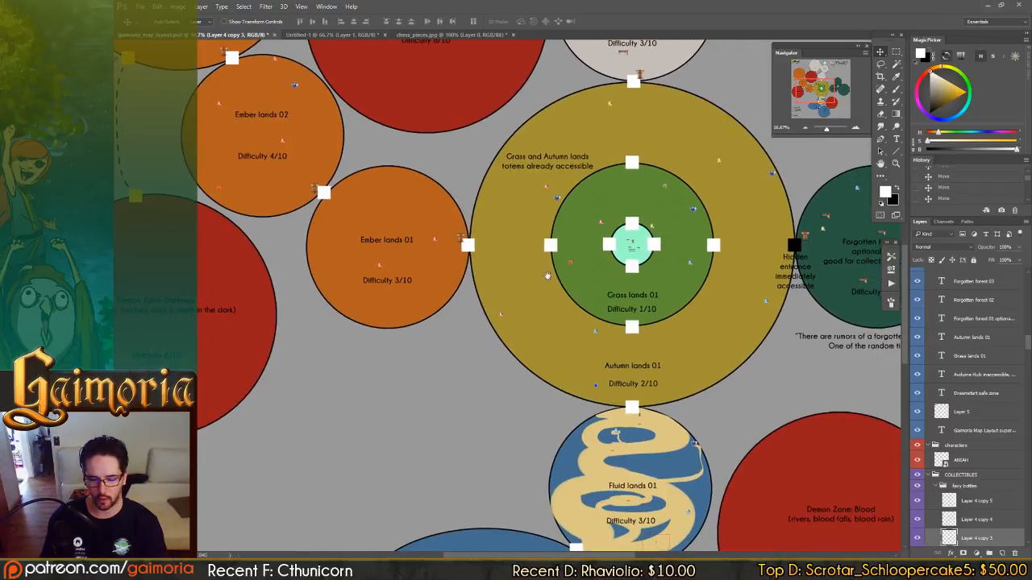
pyautogui.moveTo(522, 311); pyautogui.dragTo(742, 385)
pyautogui.moveTo(479, 378); pyautogui.dragTo(524, 310)
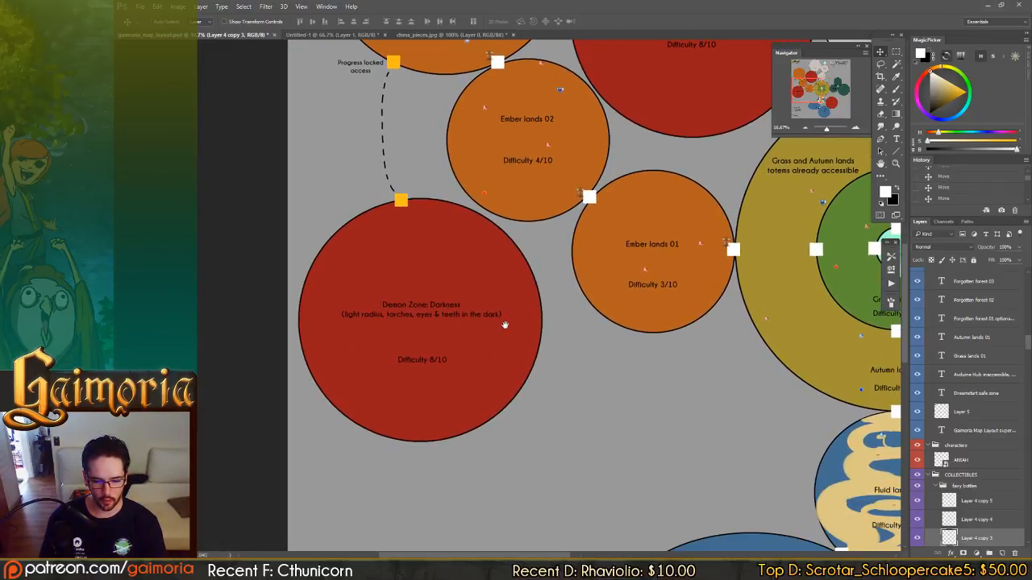
pyautogui.moveTo(505, 325); pyautogui.dragTo(445, 293)
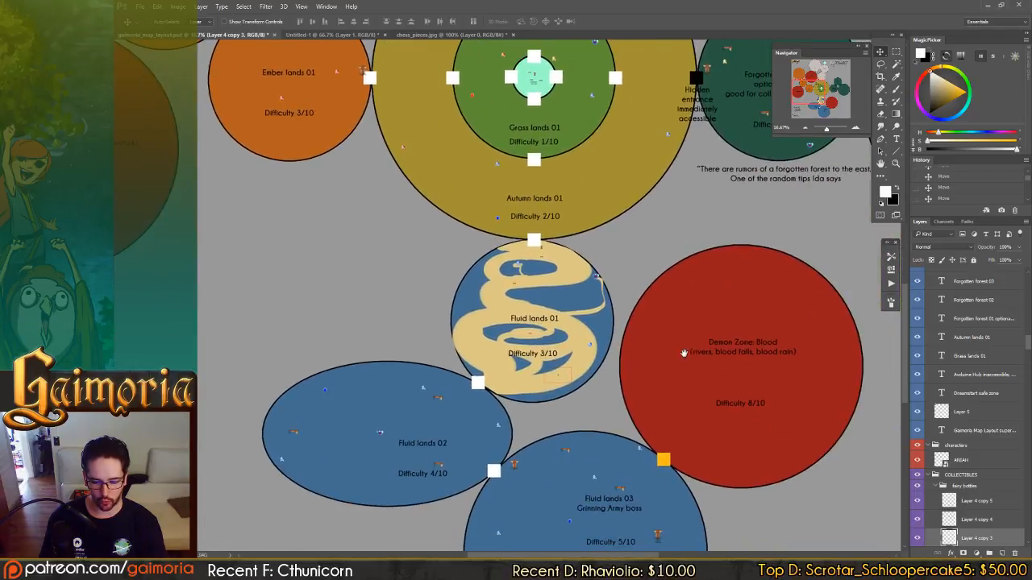
pyautogui.moveTo(676, 273); pyautogui.dragTo(785, 417)
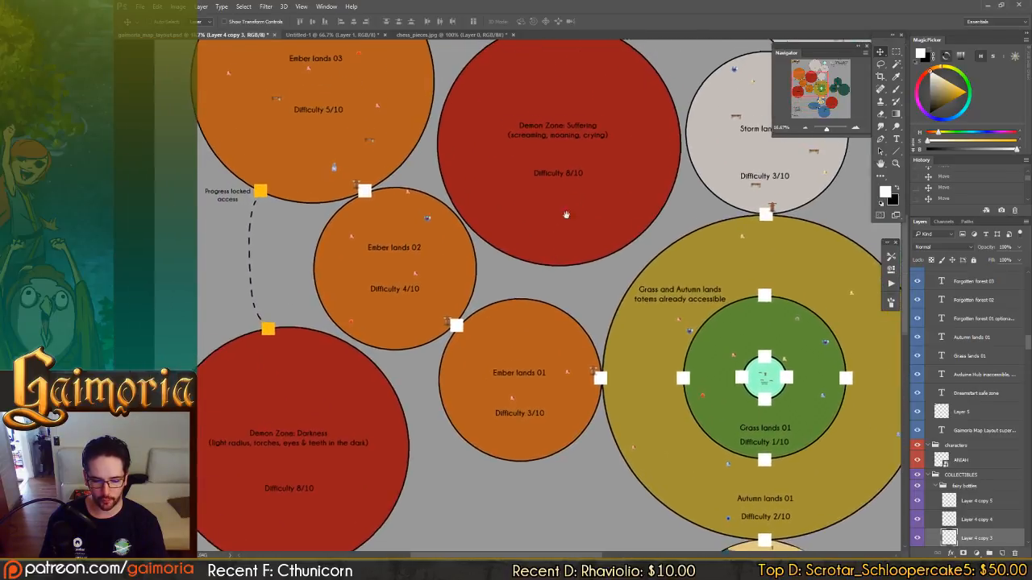
pyautogui.moveTo(464, 363); pyautogui.dragTo(552, 204)
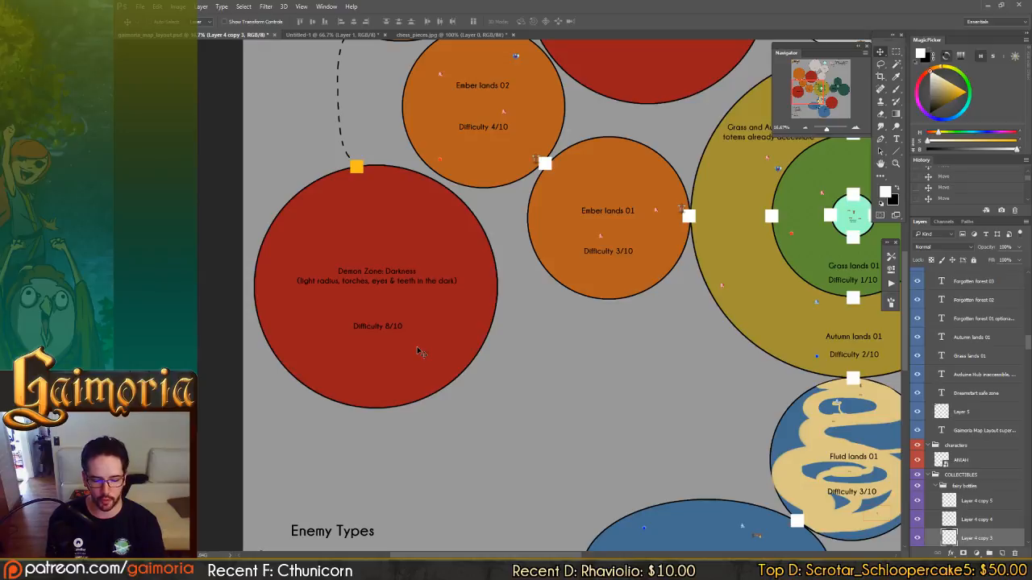
# Examine Demon Zone: Suffering and its progress-locked access from Storm lands 03.
pyautogui.moveTo(553, 160); pyautogui.dragTo(510, 278)
pyautogui.moveTo(548, 178)
pyautogui.mouseDown()
pyautogui.moveTo(493, 304)
pyautogui.moveTo(546, 292)
pyautogui.moveTo(602, 210)
pyautogui.mouseUp()
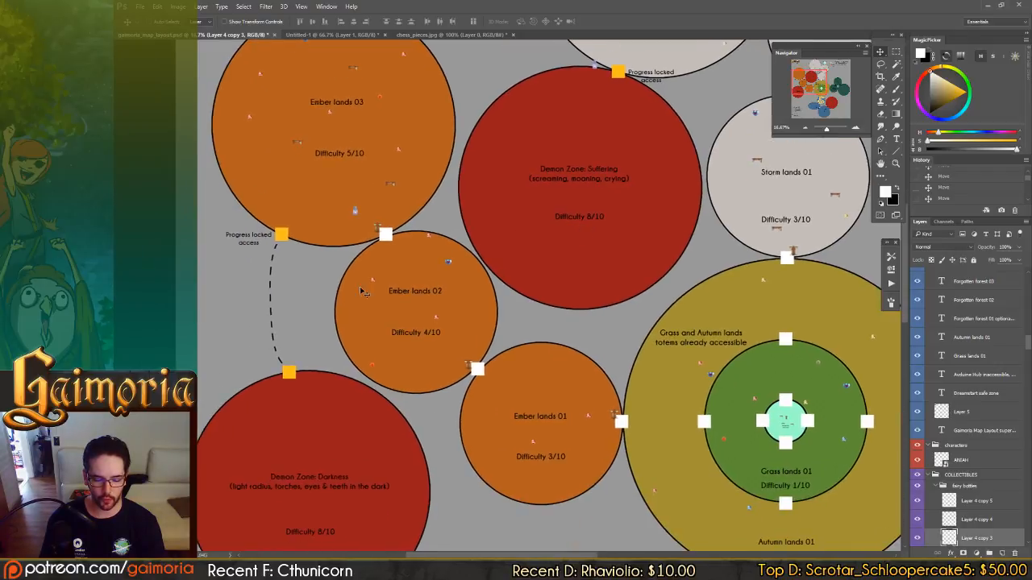
pyautogui.moveTo(553, 253); pyautogui.dragTo(457, 374)
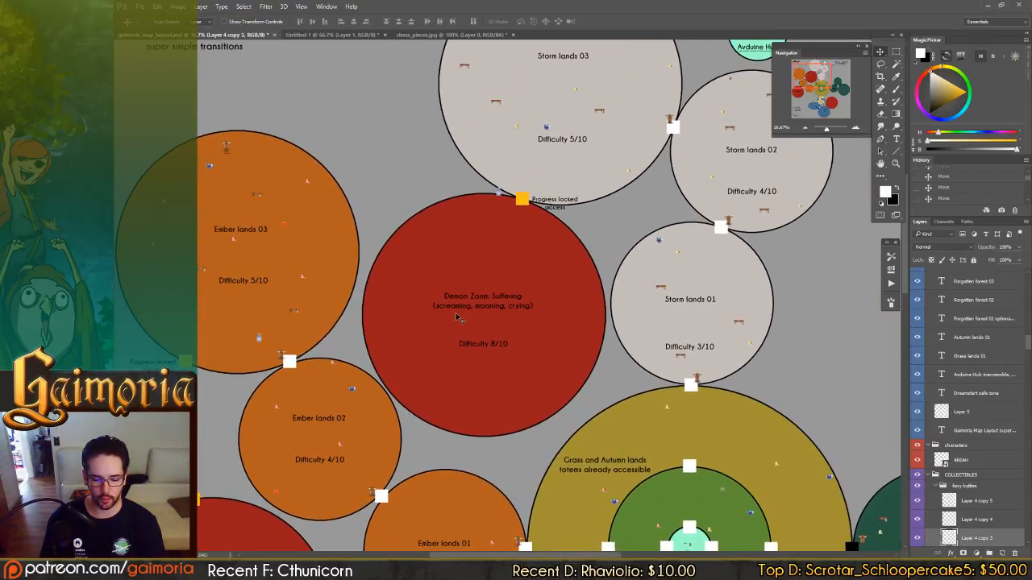
pyautogui.moveTo(483, 326)
pyautogui.mouseDown()
pyautogui.moveTo(506, 316)
pyautogui.moveTo(507, 286)
pyautogui.moveTo(525, 277)
pyautogui.moveTo(530, 306)
pyautogui.moveTo(490, 342)
pyautogui.mouseUp()
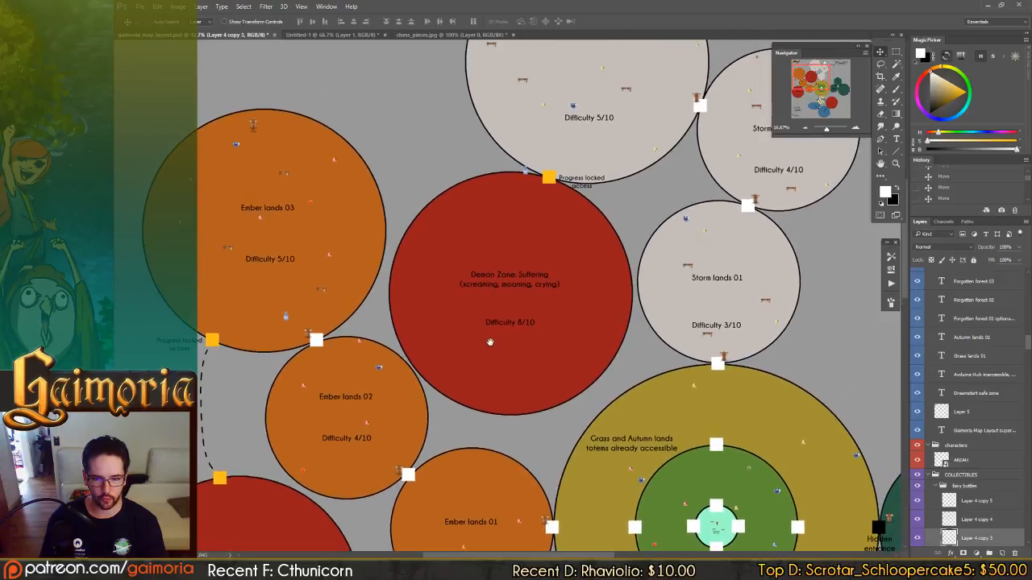
pyautogui.moveTo(536, 294); pyautogui.dragTo(494, 361)
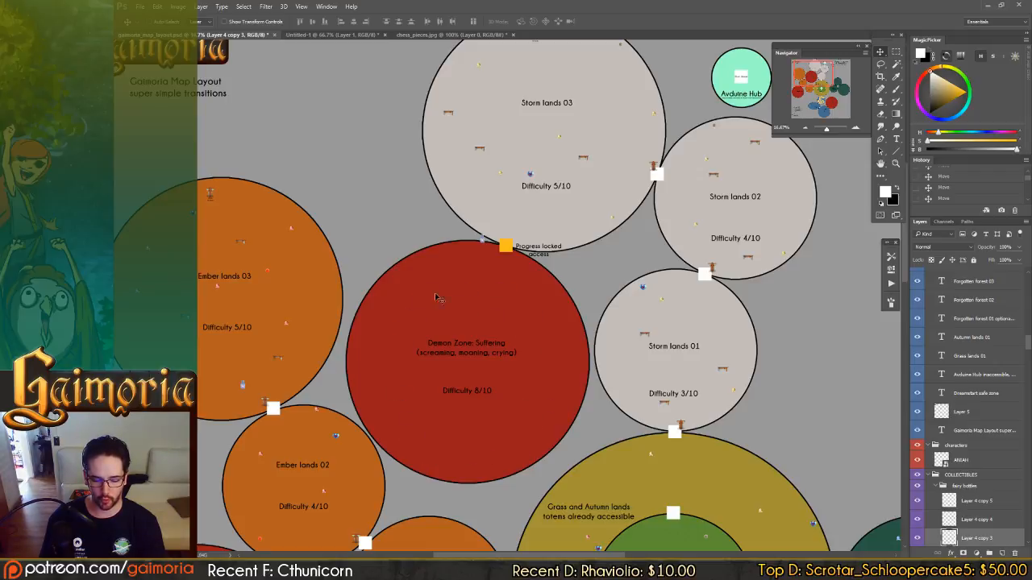
# Recheck the dashed progress-locked route between Ember lands 03 and Demon Zone: Darkness.
pyautogui.moveTo(465, 464); pyautogui.dragTo(582, 253)
pyautogui.moveTo(448, 426); pyautogui.dragTo(518, 424)
pyautogui.moveTo(424, 445); pyautogui.dragTo(442, 414)
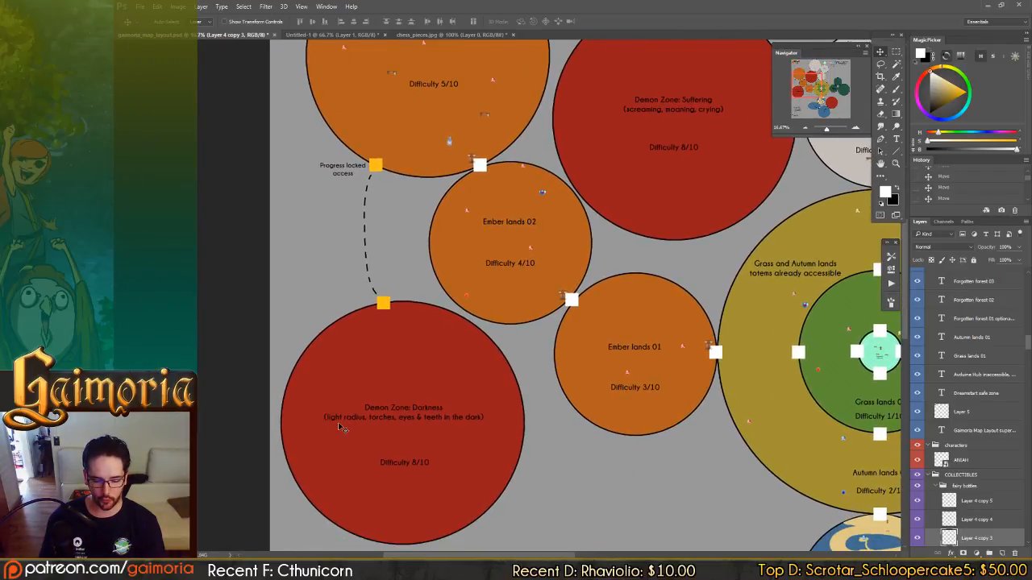
pyautogui.scroll(2, 606, 387)
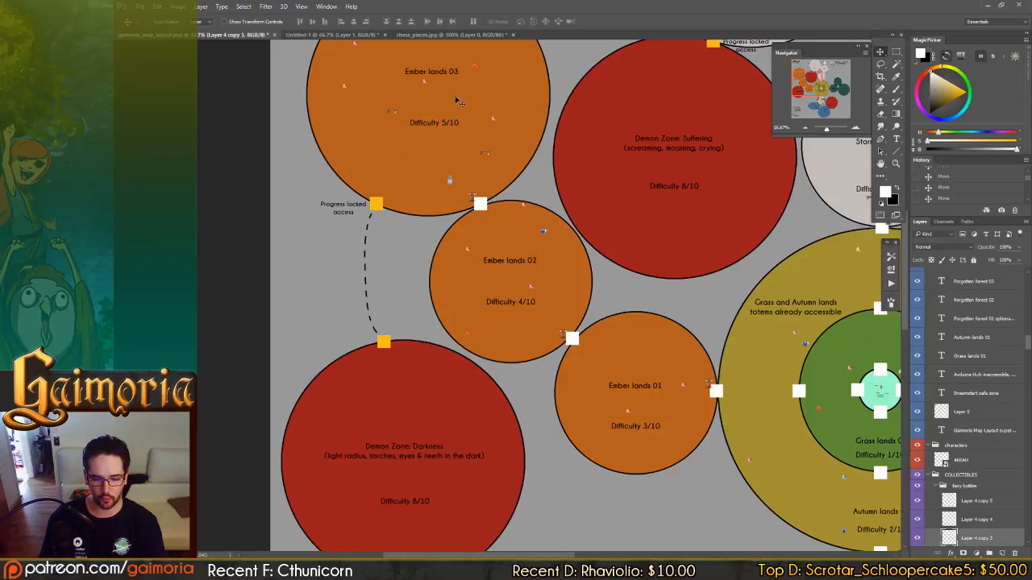
pyautogui.scroll(-3, 403, 419)
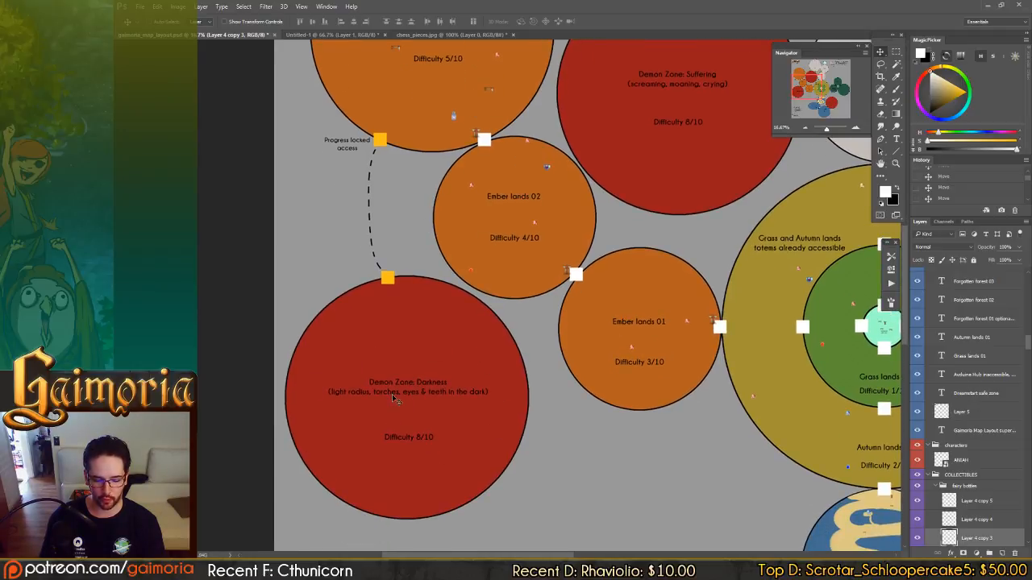
# View Demon Zone: Blood beside Fluid lands 03, and compare it with Demon Zone: Suffering beside the Storm lands.
pyautogui.moveTo(481, 421); pyautogui.dragTo(351, 322)
pyautogui.moveTo(554, 445)
pyautogui.mouseDown()
pyautogui.moveTo(518, 336)
pyautogui.moveTo(468, 295)
pyautogui.mouseUp()
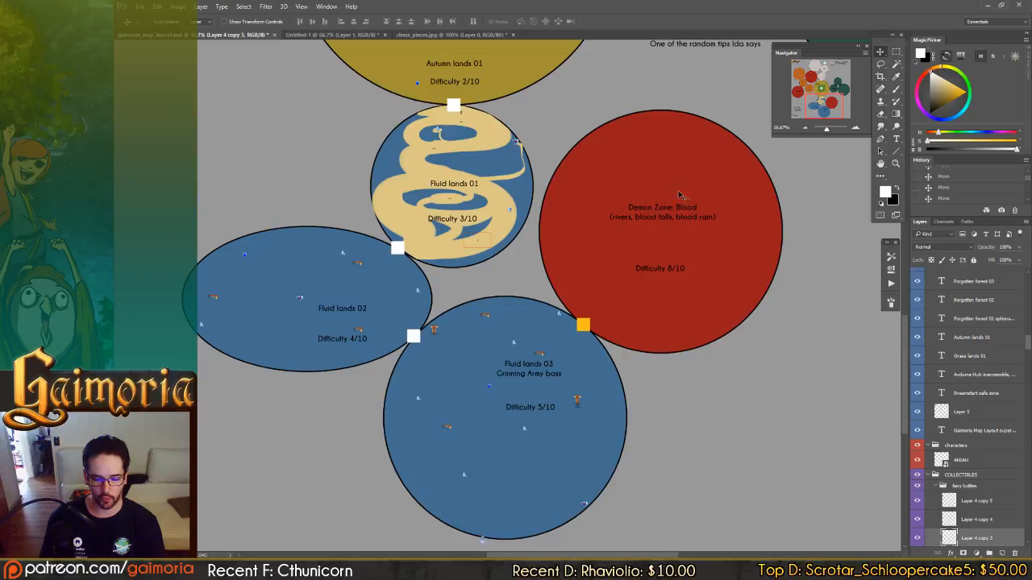
pyautogui.moveTo(615, 256); pyautogui.dragTo(609, 521)
pyautogui.moveTo(646, 230); pyautogui.dragTo(615, 346)
pyautogui.moveTo(380, 349); pyautogui.dragTo(619, 472)
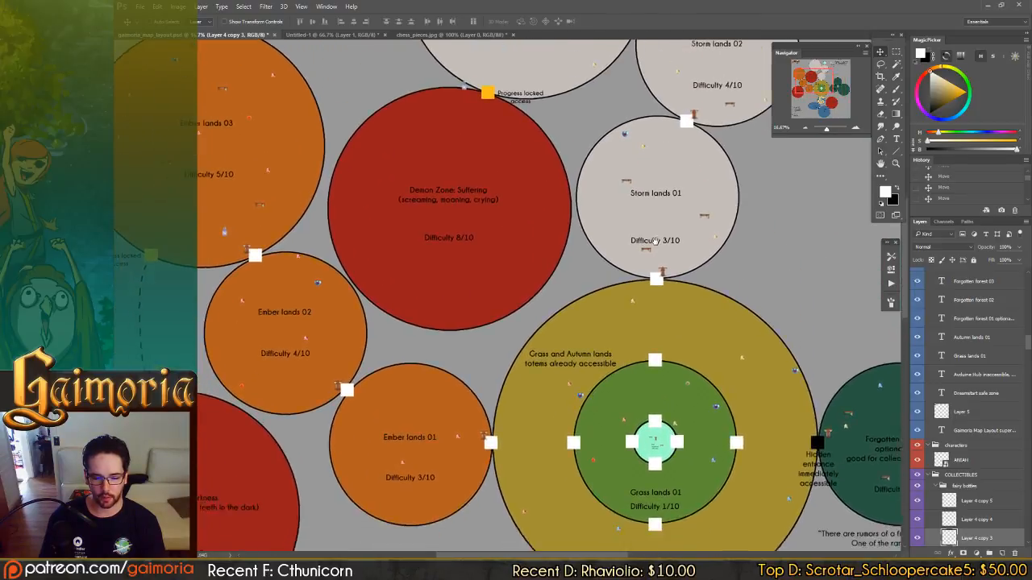
# Read the Enemy Types notes at closer range and check them against the chess_pieces.jpg reference image.
pyautogui.moveTo(524, 516); pyautogui.dragTo(615, 238)
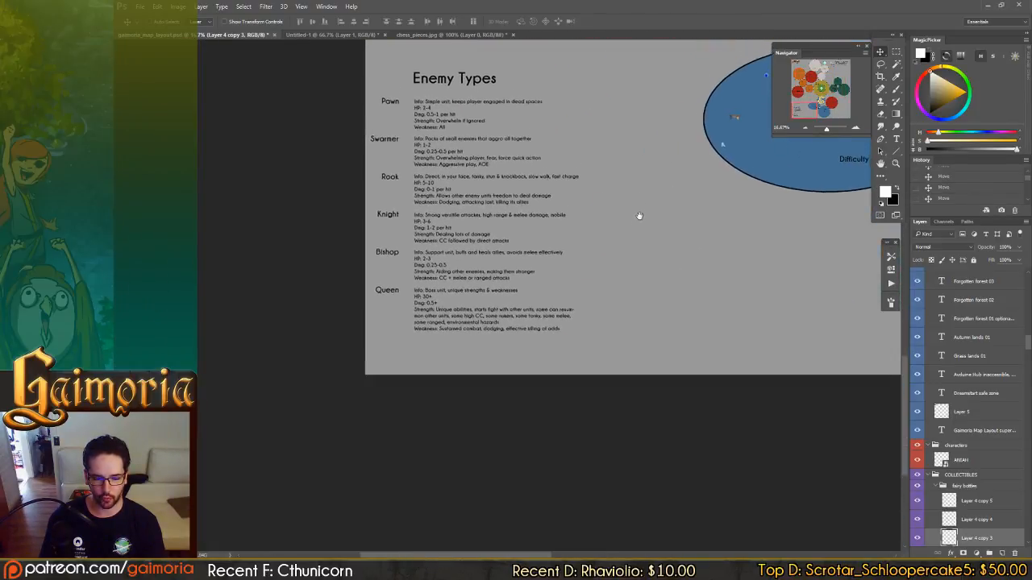
pyautogui.hotkey('ctrl', '+')
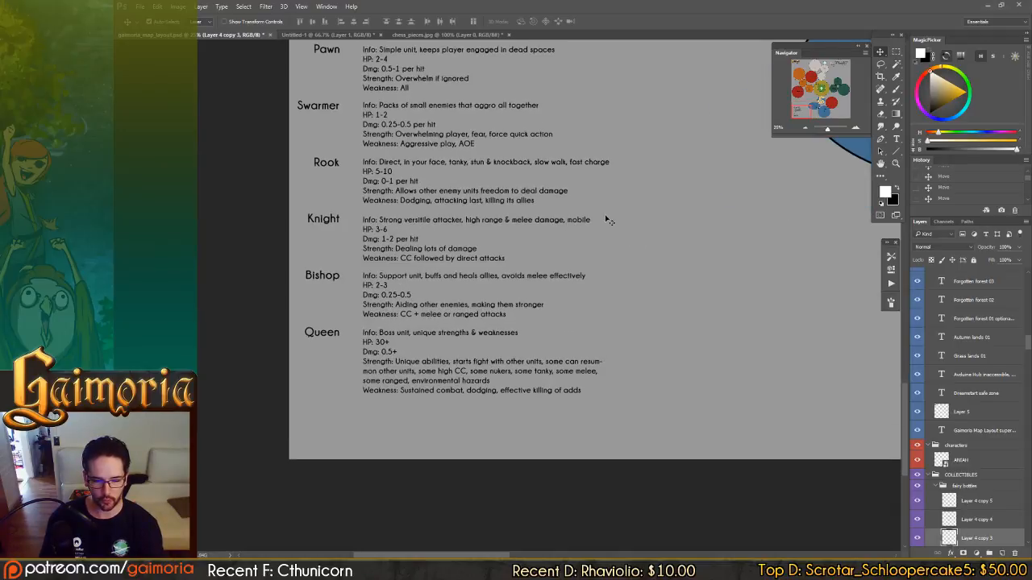
pyautogui.moveTo(673, 218); pyautogui.dragTo(656, 295)
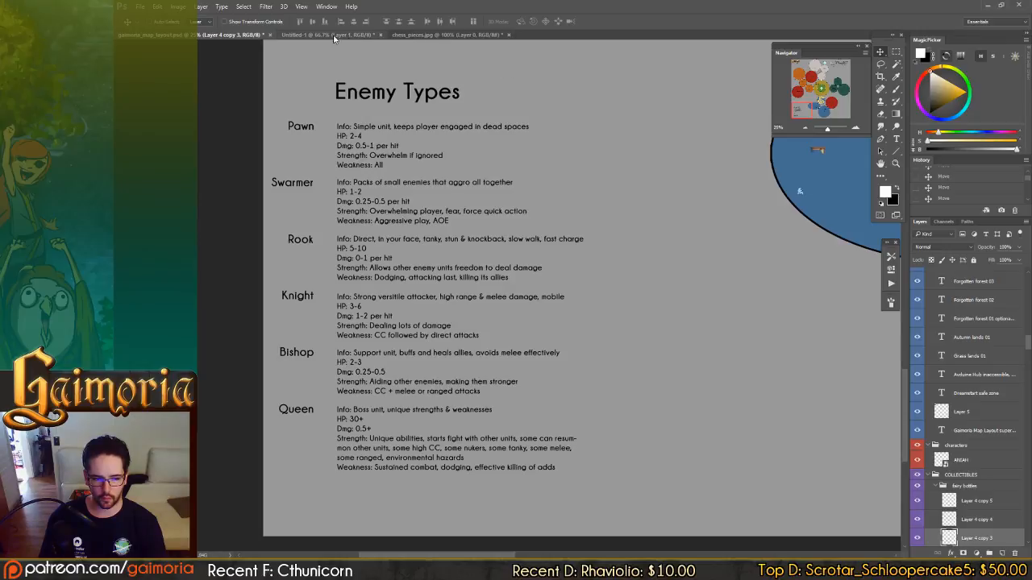
pyautogui.click(439, 35)
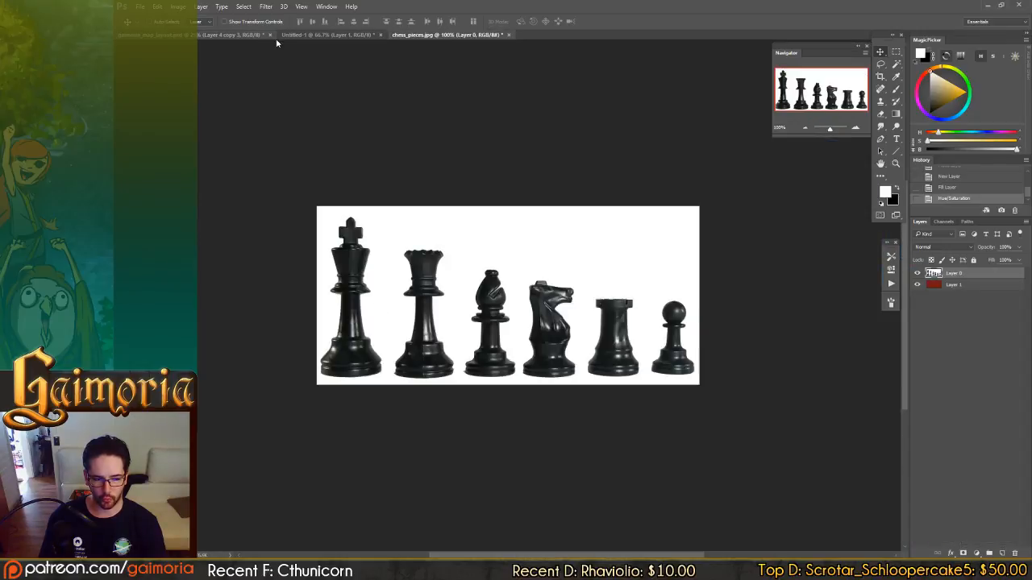
pyautogui.click(222, 34)
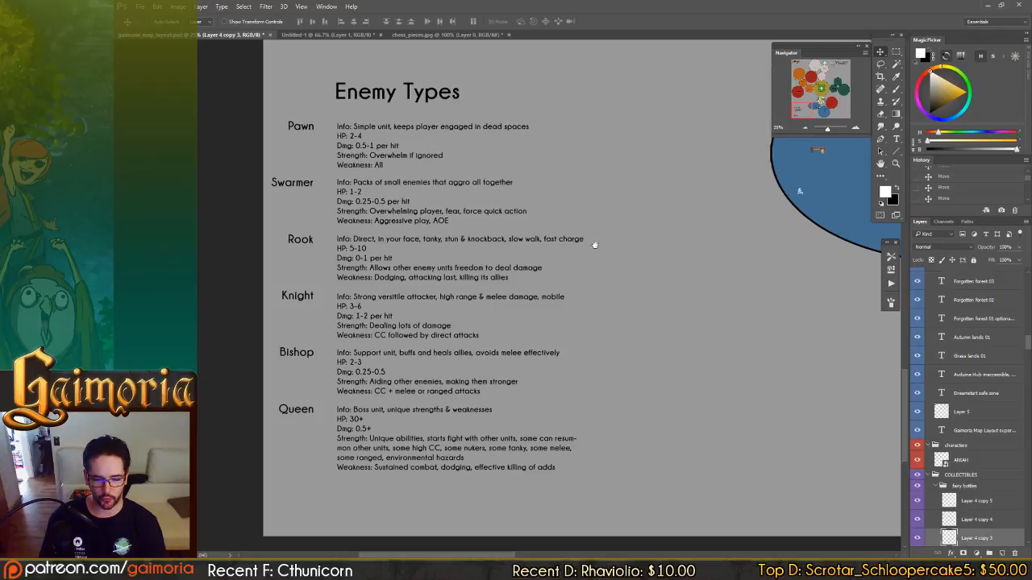
# Look over Fluid lands 01 to 03 at closer range and continue to Demon Zone: Darkness.
pyautogui.moveTo(595, 245); pyautogui.dragTo(397, 237)
pyautogui.moveTo(620, 272); pyautogui.dragTo(347, 299)
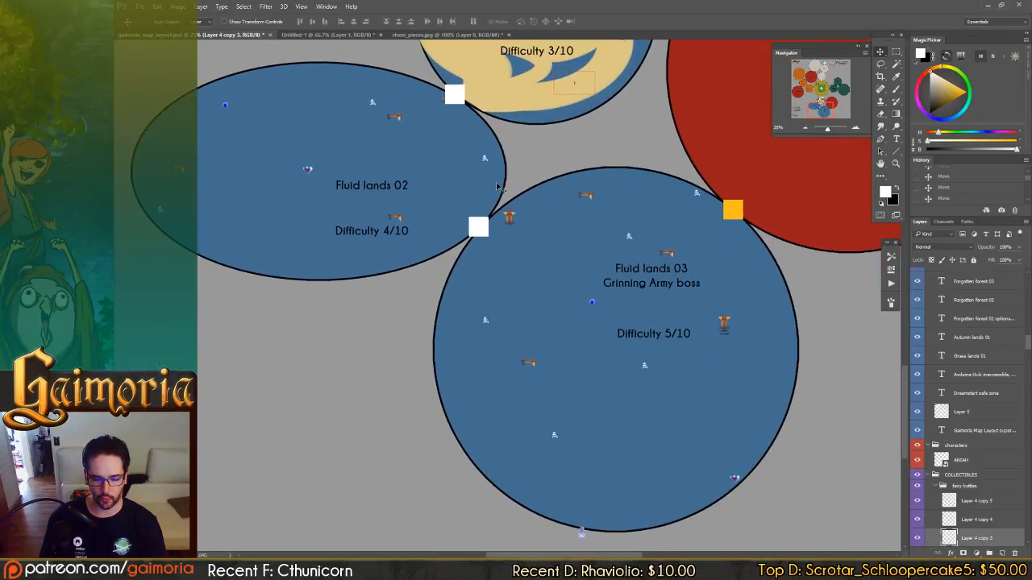
pyautogui.moveTo(485, 74); pyautogui.dragTo(534, 273)
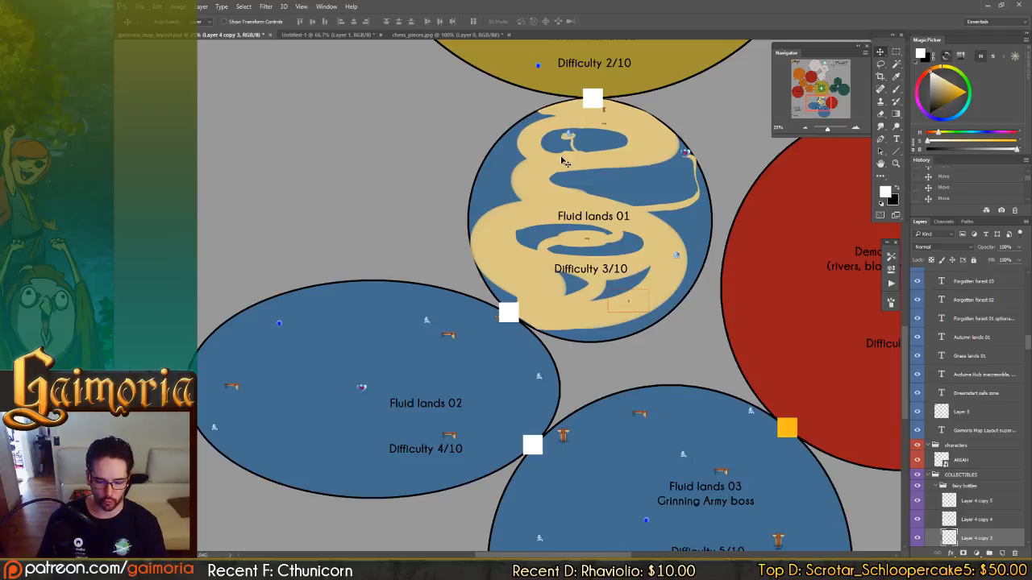
pyautogui.moveTo(564, 161)
pyautogui.mouseDown()
pyautogui.moveTo(563, 420)
pyautogui.moveTo(677, 250)
pyautogui.mouseUp()
pyautogui.moveTo(537, 381)
pyautogui.mouseDown()
pyautogui.moveTo(594, 322)
pyautogui.moveTo(685, 258)
pyautogui.mouseUp()
pyautogui.moveTo(604, 317); pyautogui.dragTo(749, 370)
pyautogui.moveTo(621, 274)
pyautogui.mouseDown()
pyautogui.moveTo(677, 299)
pyautogui.moveTo(656, 392)
pyautogui.mouseUp()
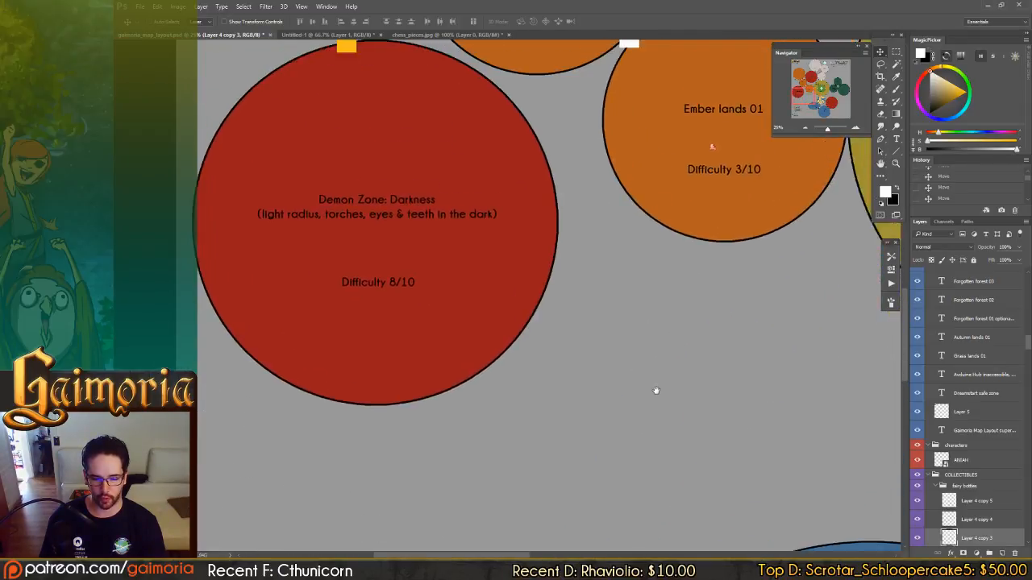
# Trace the Ember lands from 01 up to 03 at closer range, continuing to Demon Zone: Suffering and the Storm lands.
pyautogui.moveTo(668, 348); pyautogui.dragTo(601, 379)
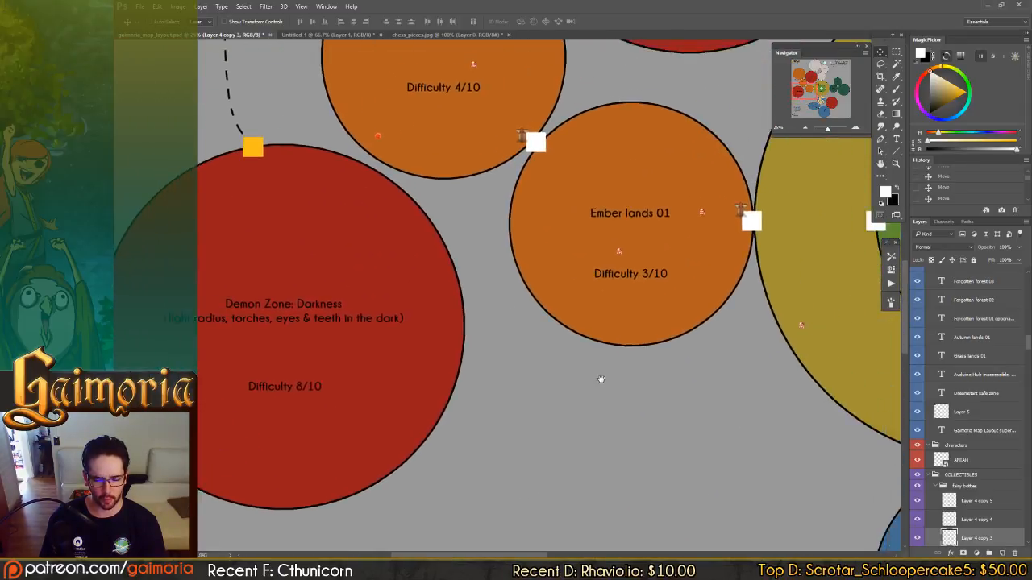
pyautogui.moveTo(619, 260); pyautogui.dragTo(659, 382)
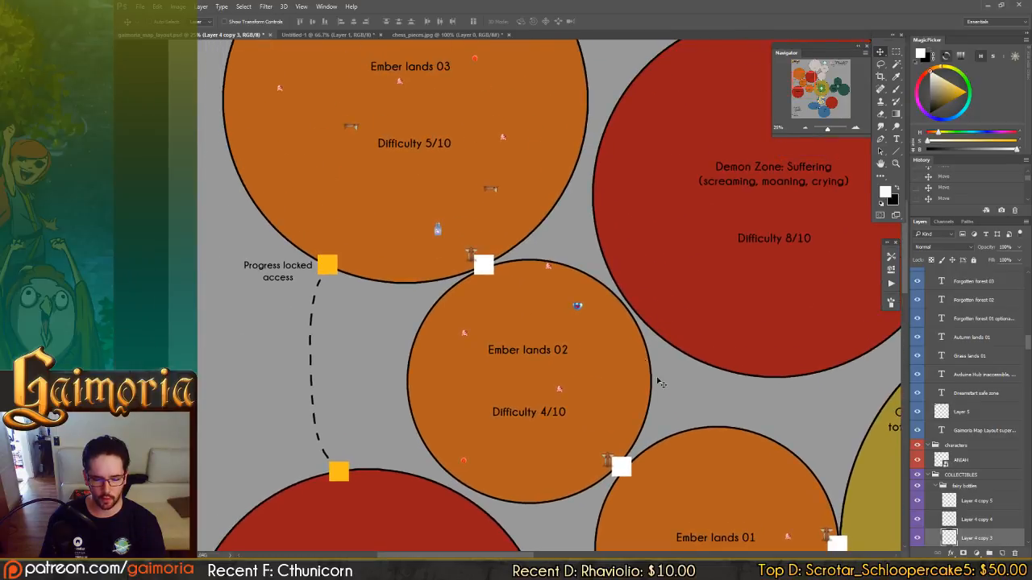
pyautogui.moveTo(539, 324); pyautogui.dragTo(518, 340)
pyautogui.moveTo(488, 372); pyautogui.dragTo(462, 417)
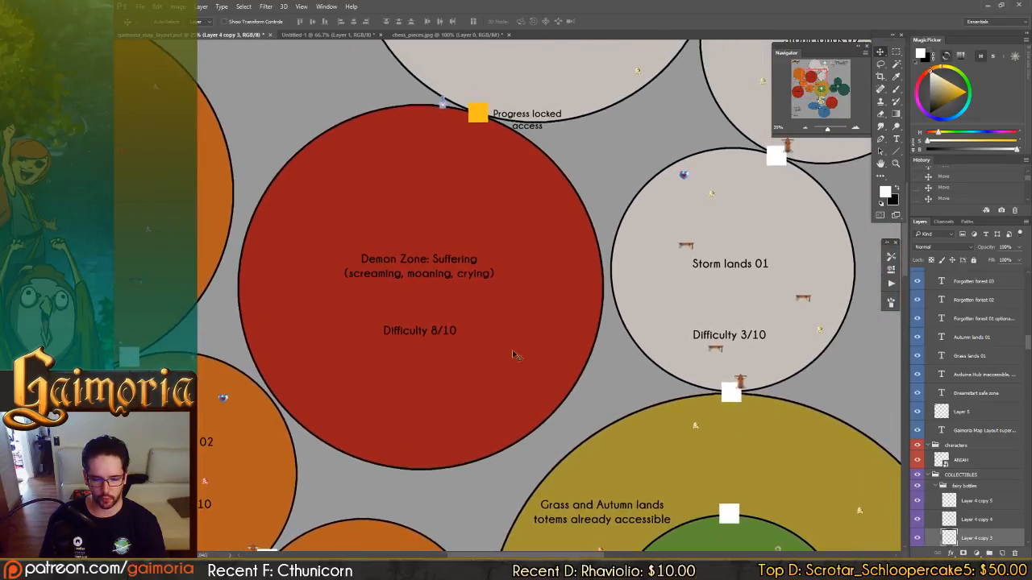
pyautogui.moveTo(568, 163); pyautogui.dragTo(520, 466)
# Return to the Enemy Types notes and read the entries from Pawn to Queen.
pyautogui.moveTo(524, 288); pyautogui.dragTo(635, 111)
pyautogui.moveTo(434, 446); pyautogui.dragTo(588, 187)
pyautogui.moveTo(477, 330); pyautogui.dragTo(573, 117)
pyautogui.moveTo(476, 374); pyautogui.dragTo(493, 152)
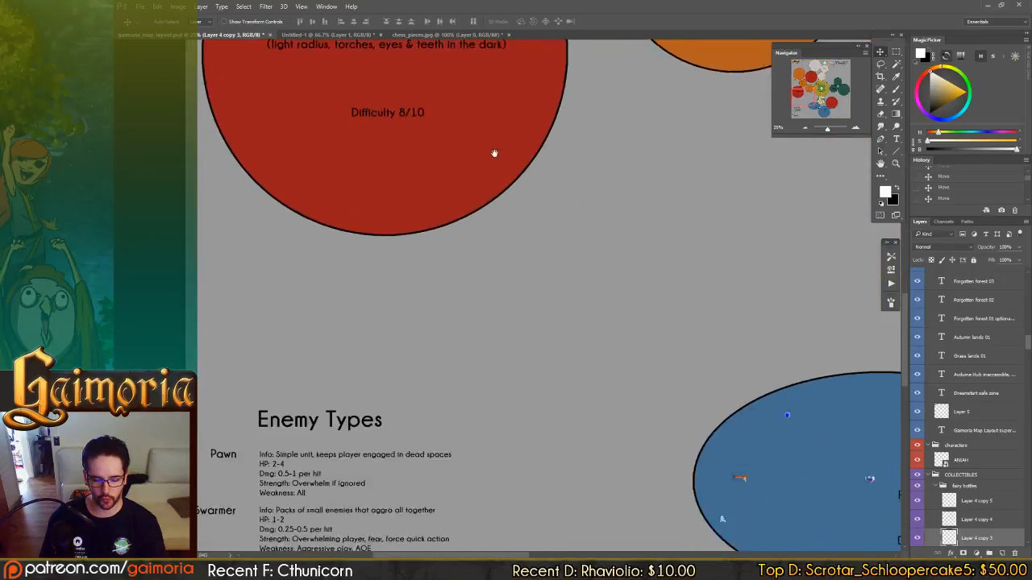
pyautogui.moveTo(507, 435); pyautogui.dragTo(547, 221)
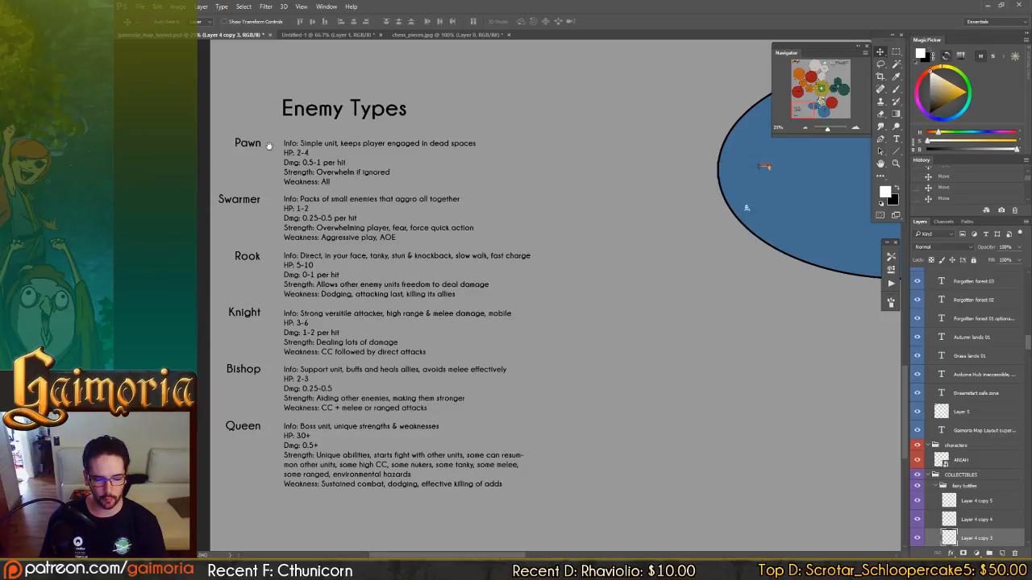
pyautogui.moveTo(273, 151); pyautogui.dragTo(300, 157)
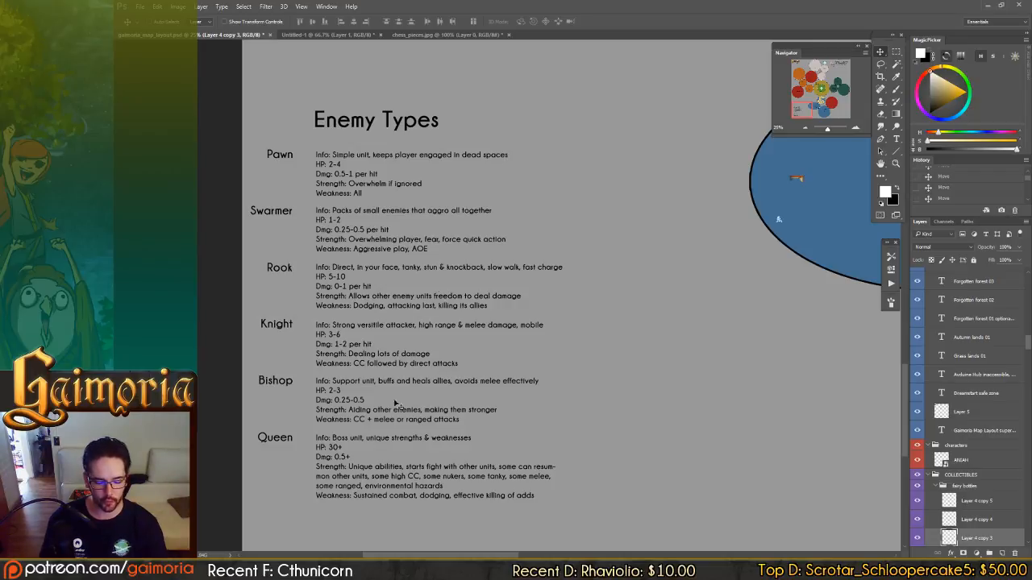
# Switch to File Explorer, open the ROMS folder on the Desktop and launch zsnesw.exe.
pyautogui.hotkey('alt', 'Tab')
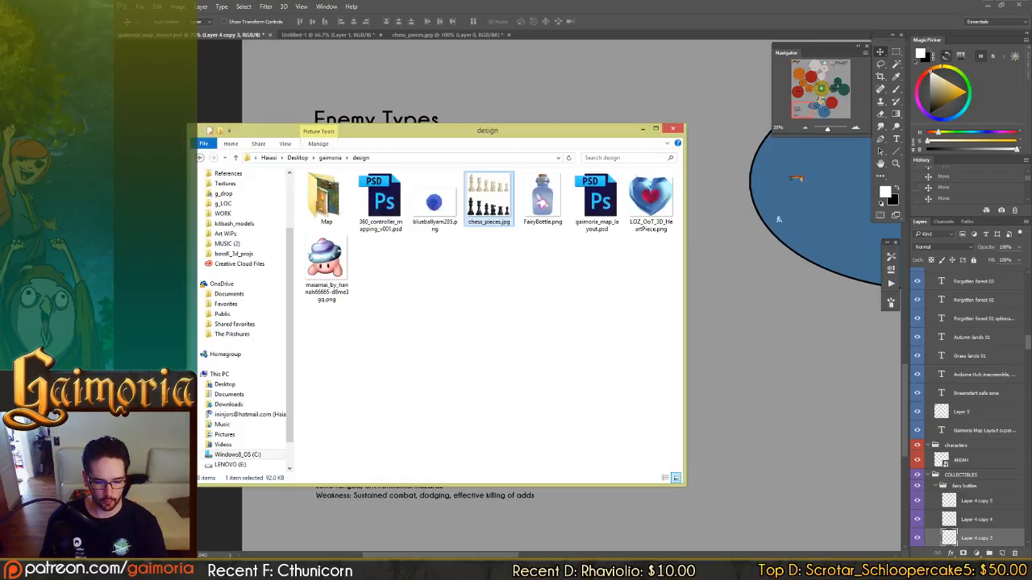
pyautogui.click(434, 392)
pyautogui.moveTo(290, 247); pyautogui.dragTo(291, 192)
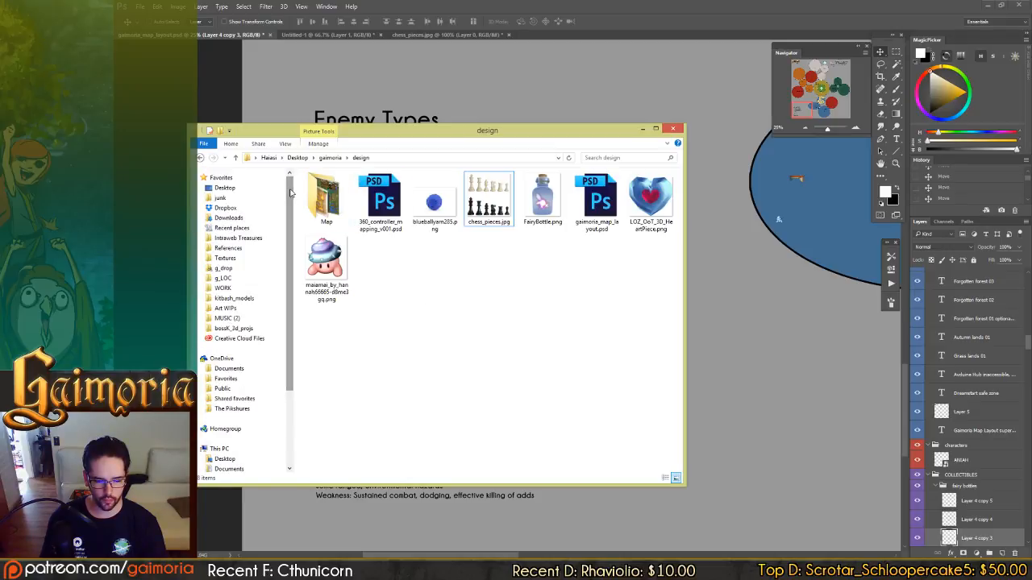
pyautogui.click(226, 188)
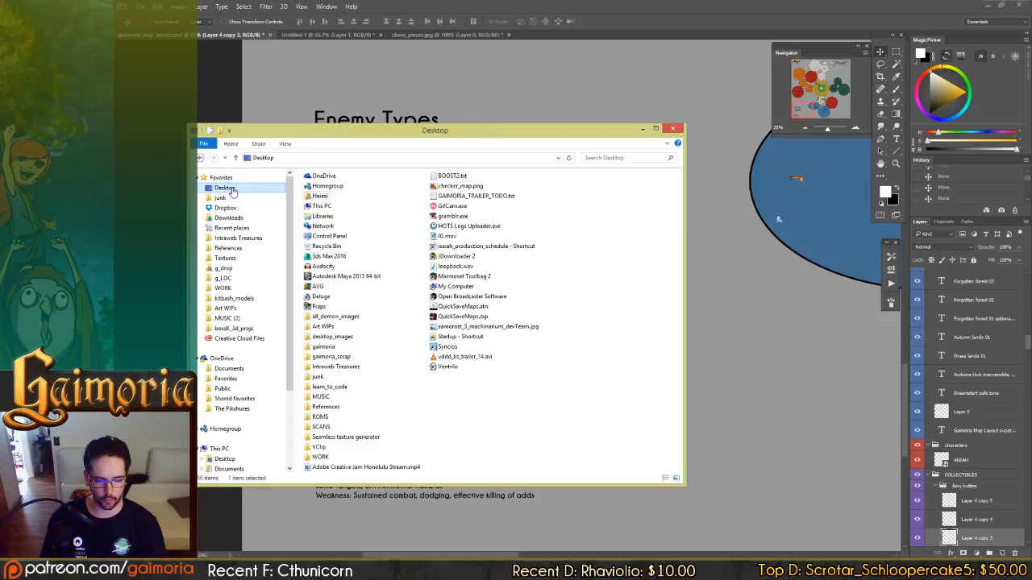
pyautogui.doubleClick(321, 417)
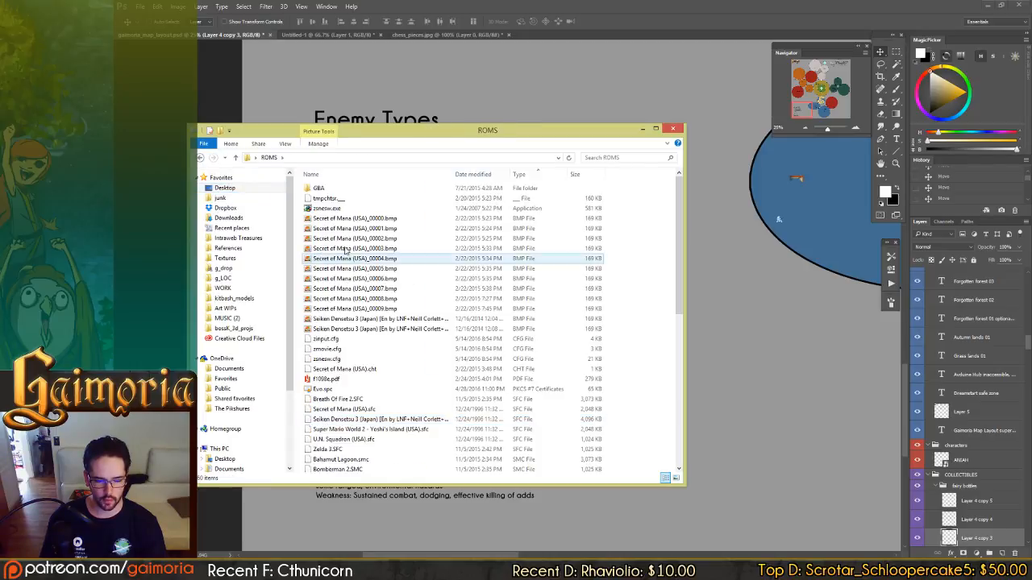
pyautogui.doubleClick(329, 208)
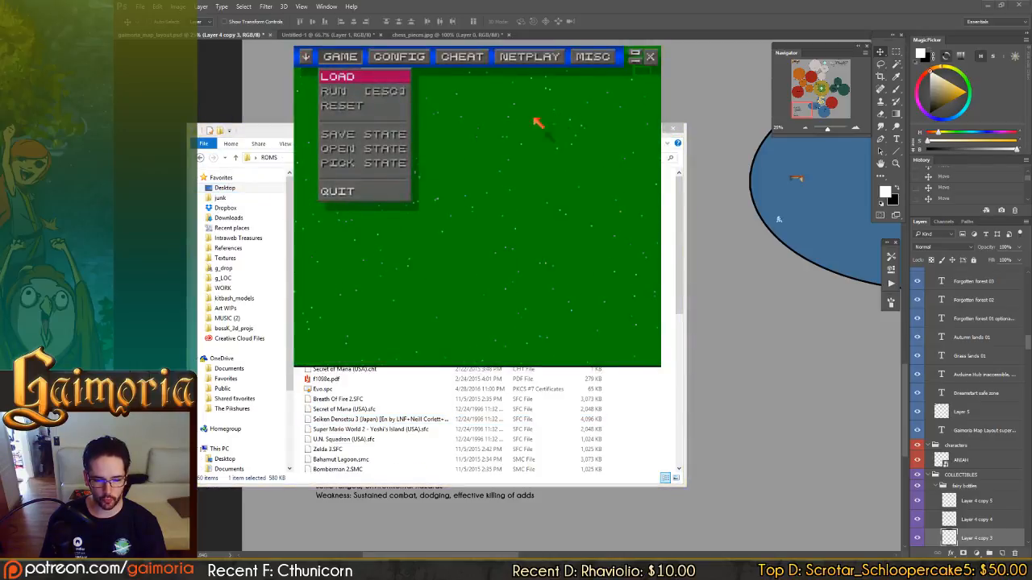
# Find Secret of Mana in the emulator's game list and load it.
pyautogui.click(357, 76)
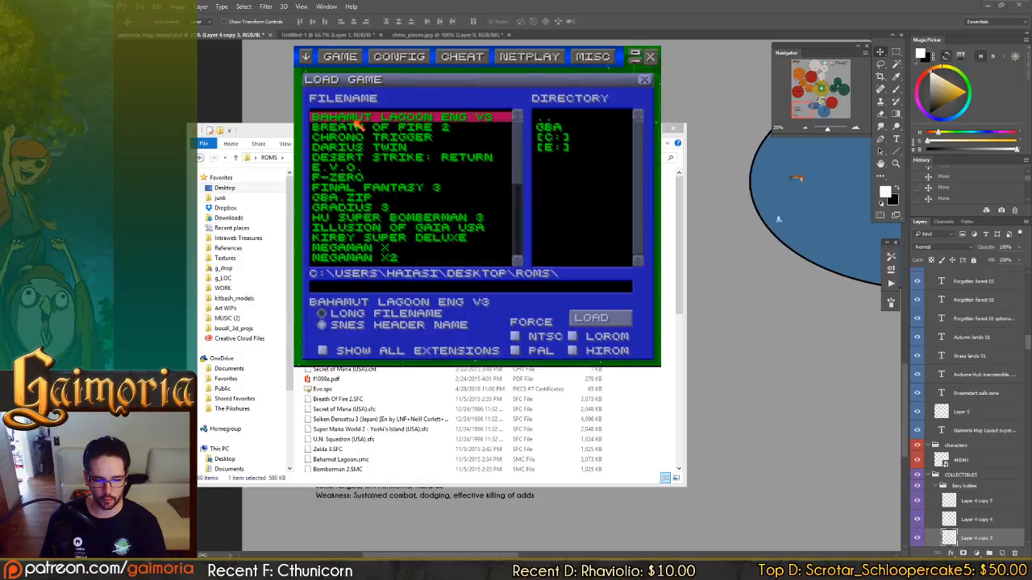
pyautogui.press('Down')
pyautogui.press('Down')
pyautogui.press('Down')
pyautogui.press('Down')
pyautogui.press('Down')
pyautogui.press('Down')
pyautogui.press('Down')
pyautogui.press('Down')
pyautogui.press('Down')
pyautogui.press('Down')
pyautogui.press('Down')
pyautogui.press('Down')
pyautogui.press('Down')
pyautogui.press('Down')
pyautogui.press('Down')
pyautogui.press('Down')
pyautogui.press('Down')
pyautogui.press('Down')
pyautogui.press('Down')
pyautogui.press('Down')
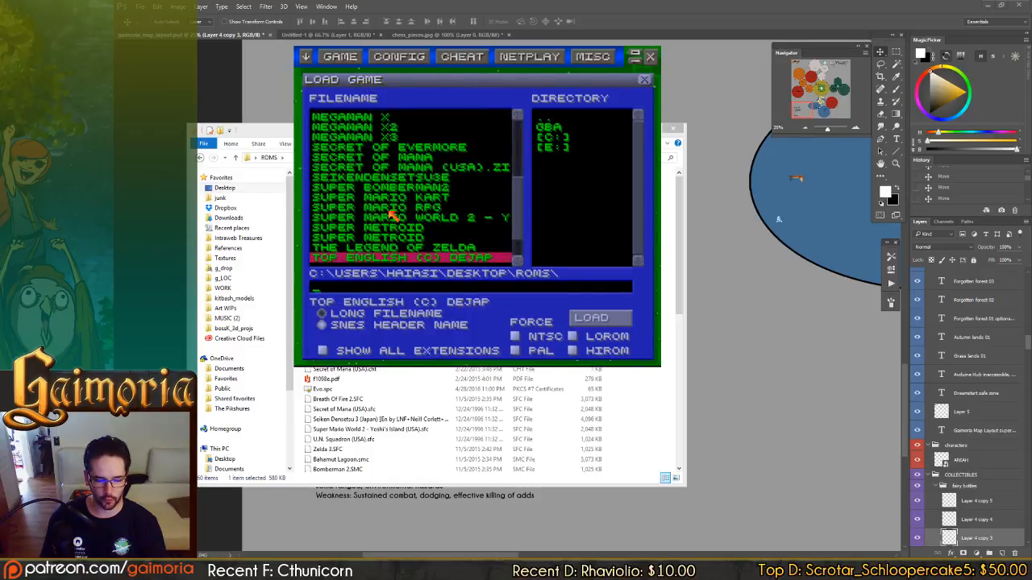
pyautogui.press('Down')
pyautogui.press('Down')
pyautogui.press('Down')
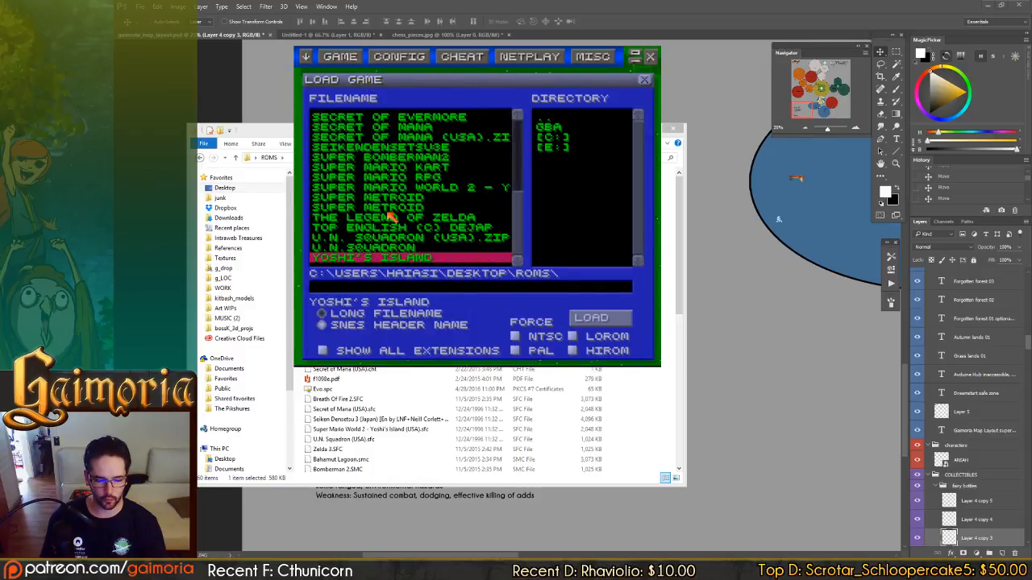
pyautogui.click(356, 146)
pyautogui.scroll(1, 363, 148)
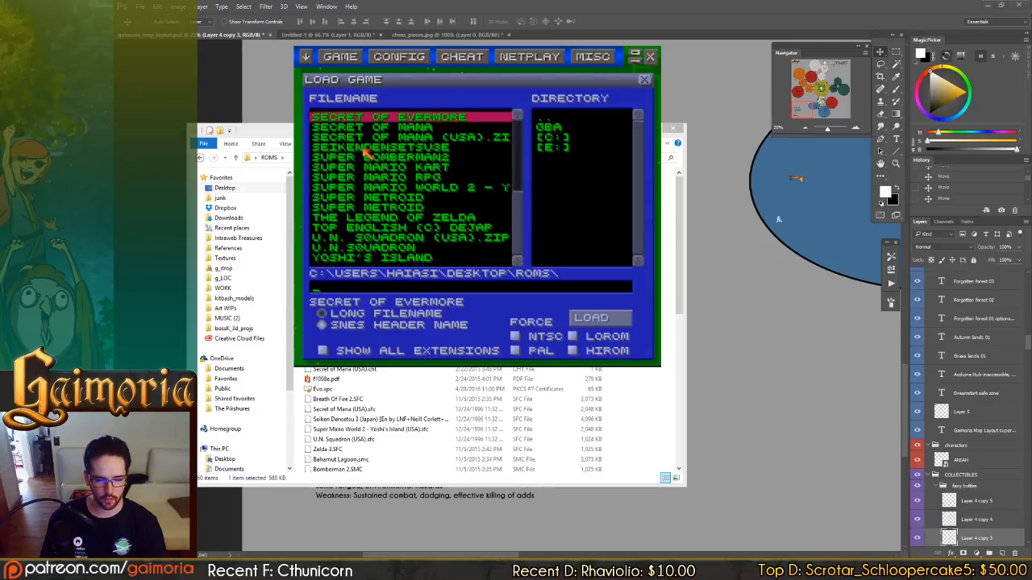
pyautogui.click(405, 129)
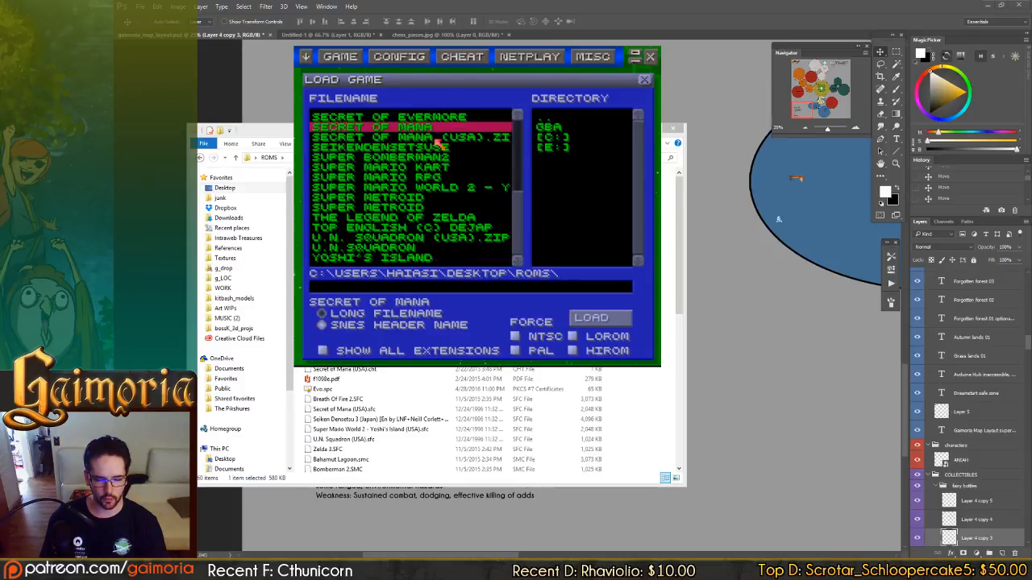
pyautogui.click(598, 318)
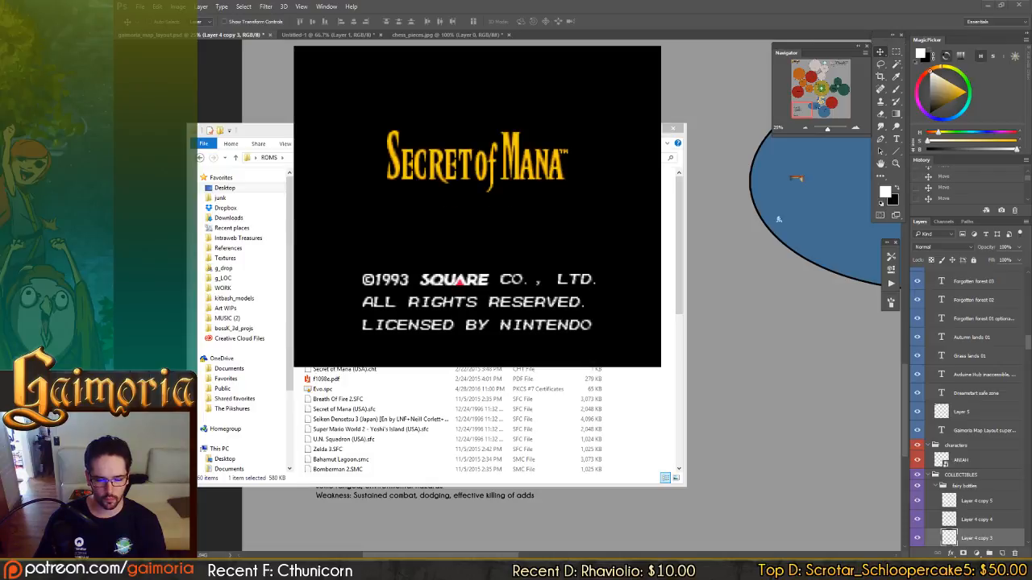
# Continue from the existing game file saved at Todo Village.
pyautogui.press('Return')
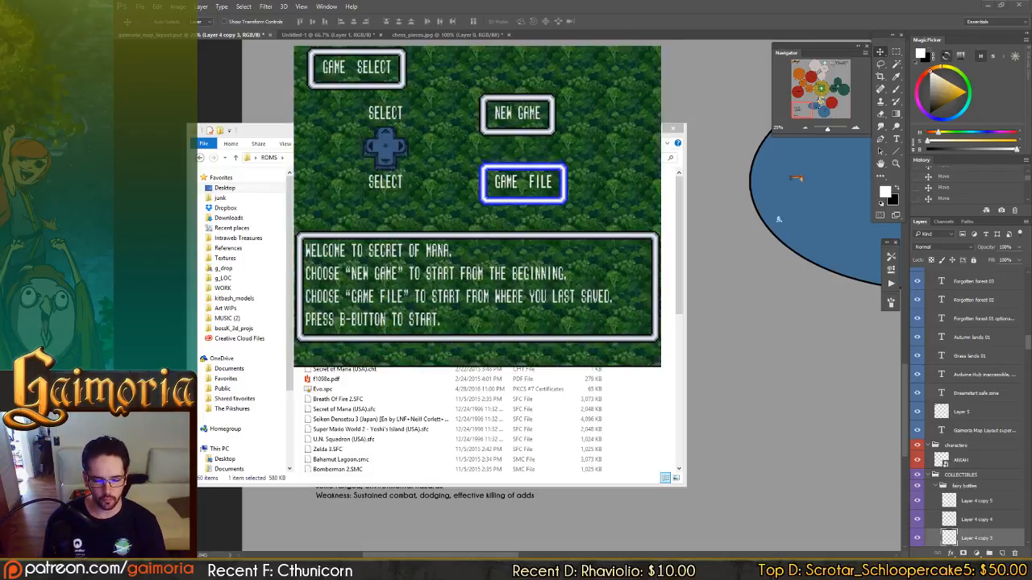
pyautogui.press('Return')
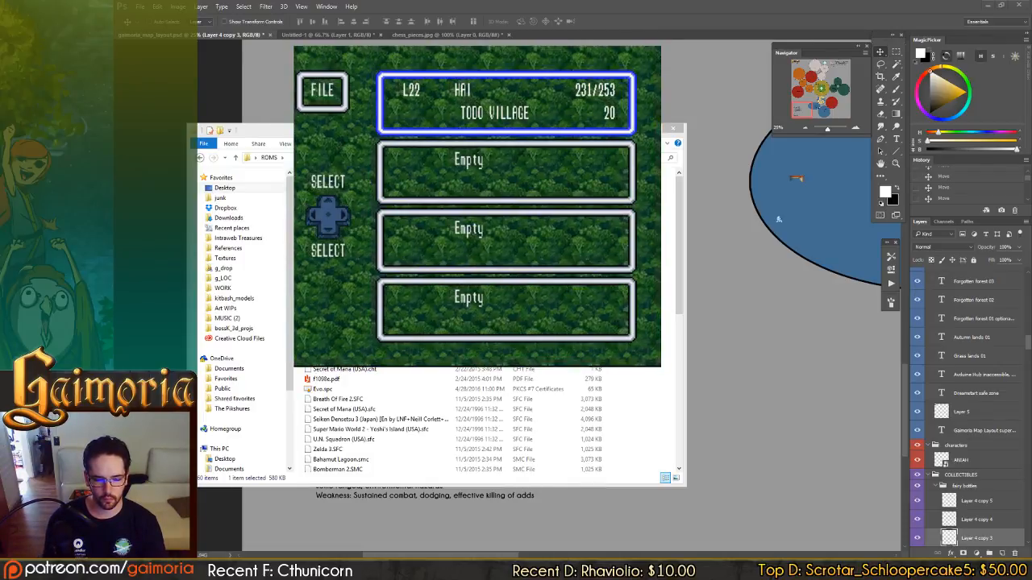
pyautogui.press('Return')
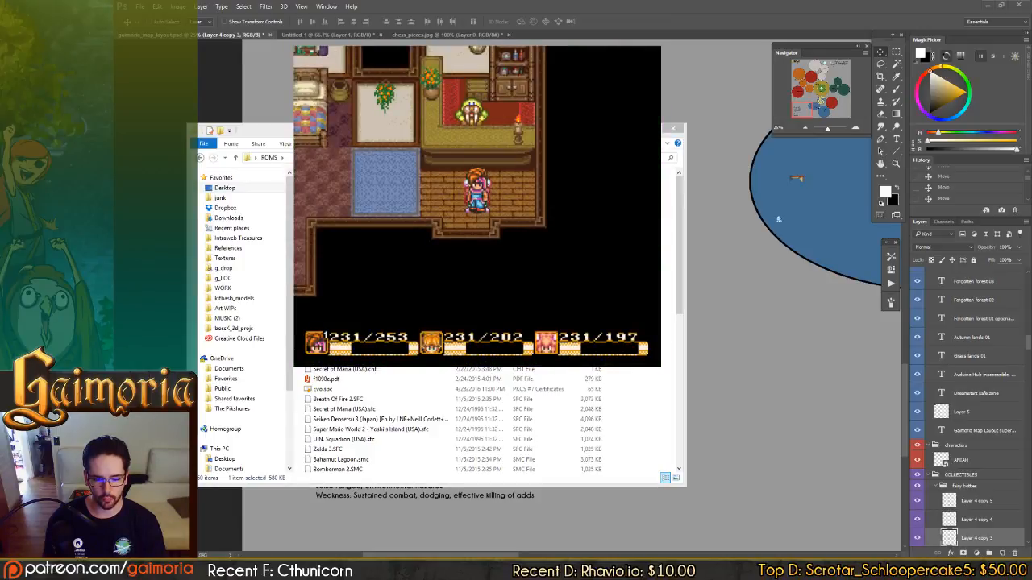
# Walk the party out of the inn and through the snowy village to the crystal forest.
pyautogui.press('Left')
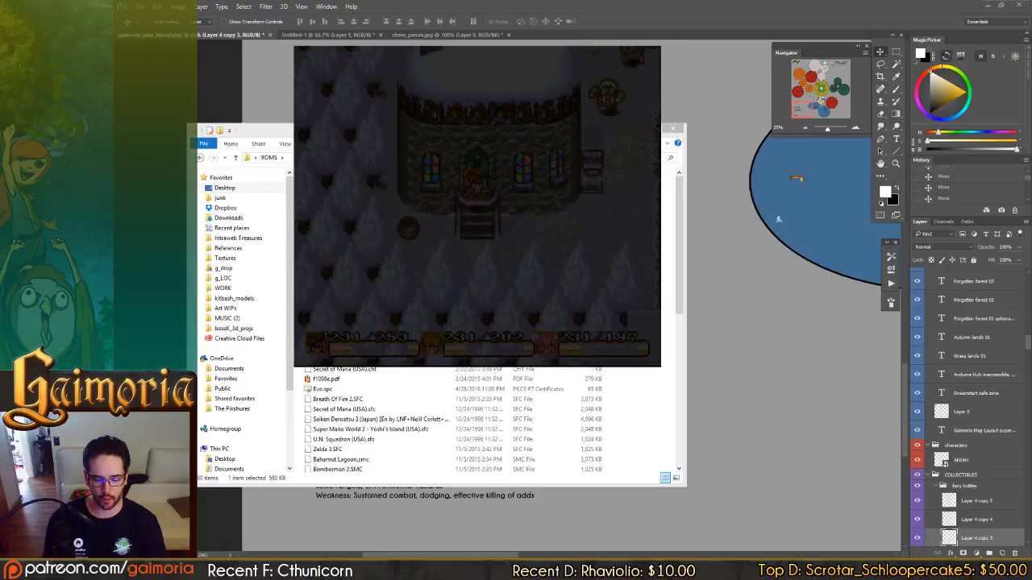
pyautogui.press('Down')
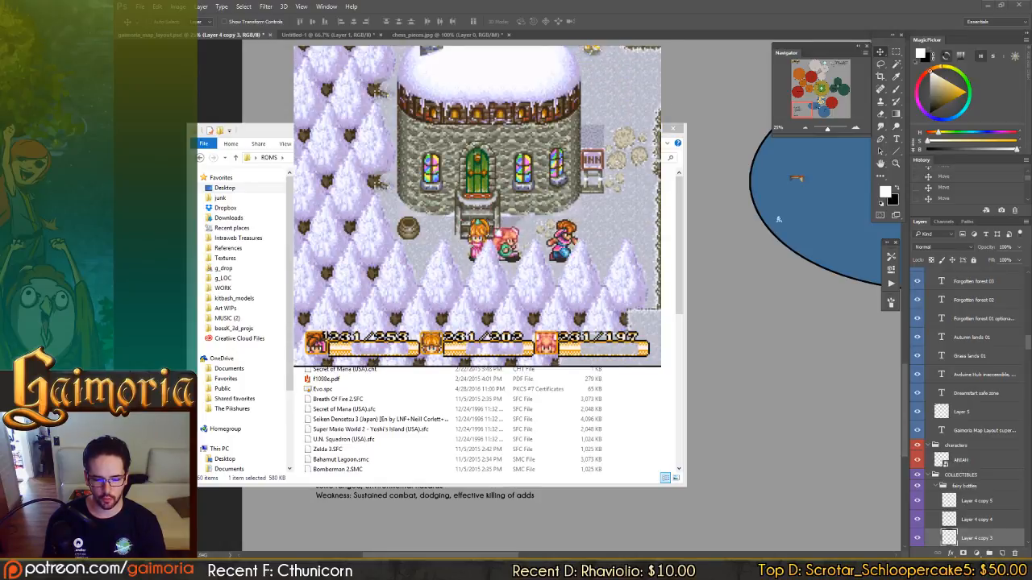
pyautogui.press('Right')
pyautogui.press('Up')
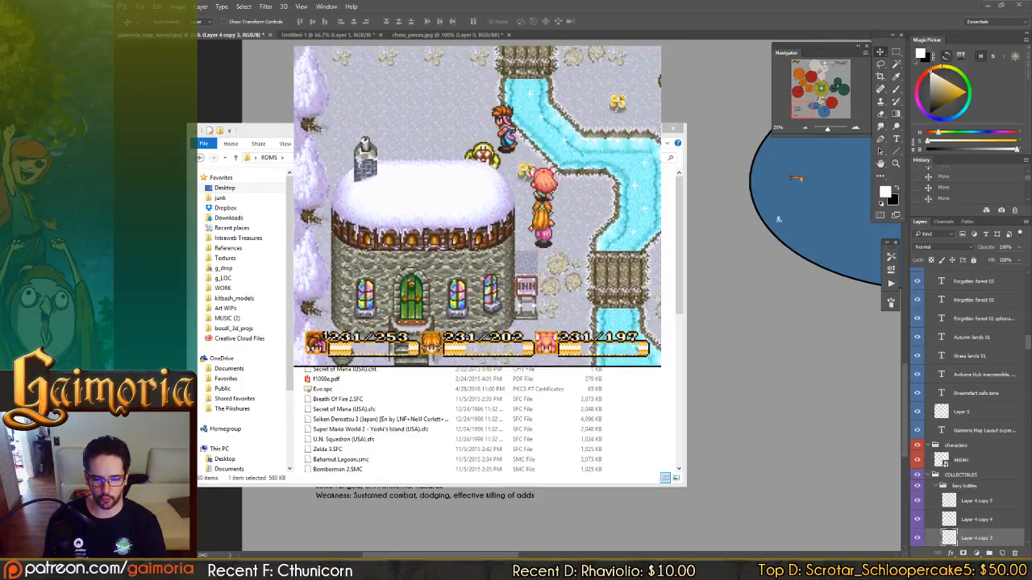
pyautogui.press('Up')
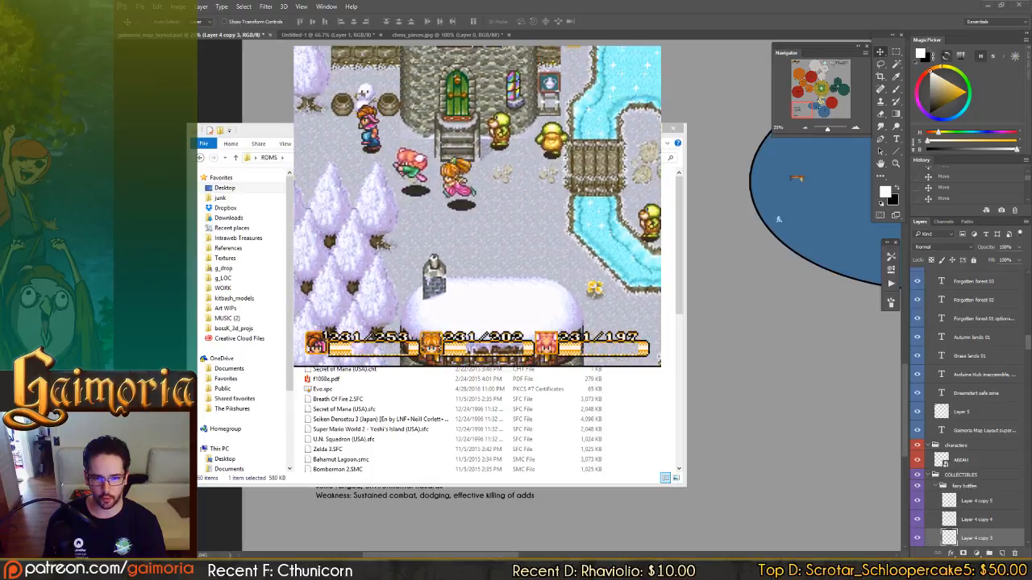
pyautogui.press('Left')
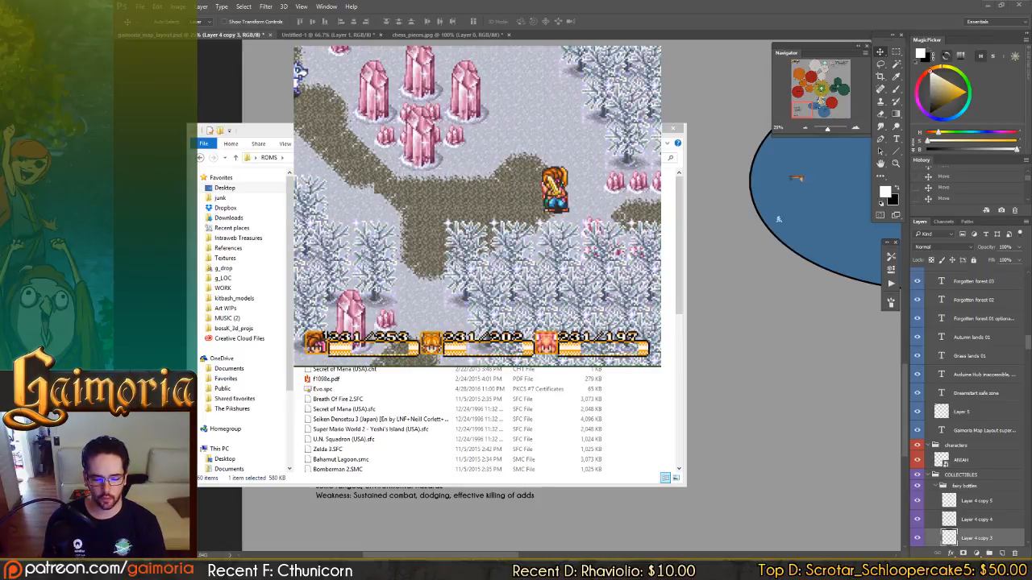
# Fight the blue winged enemies around the pink crystals, keeping the hero moving while the companions attack.
pyautogui.press('Left')
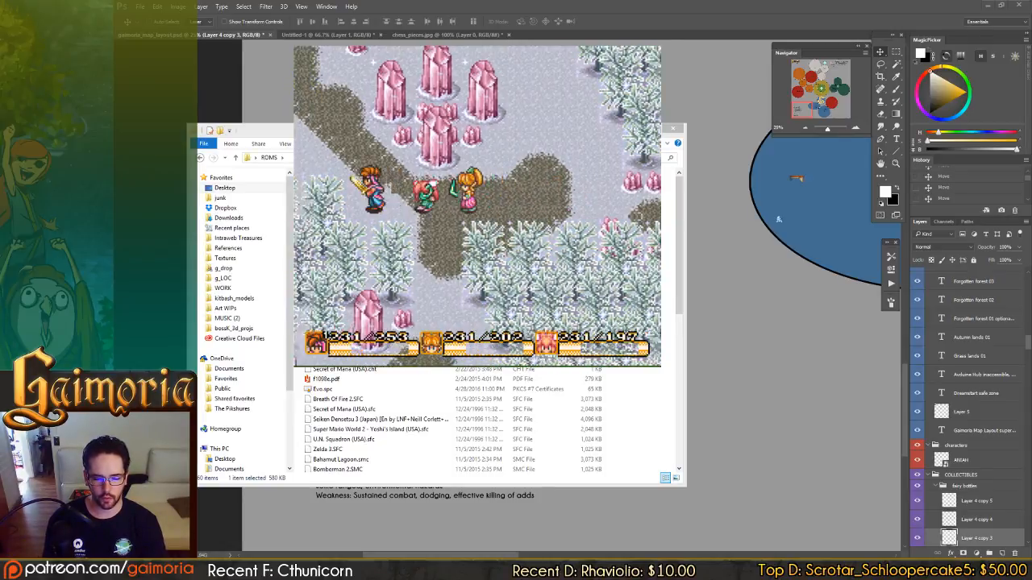
pyautogui.press('Right')
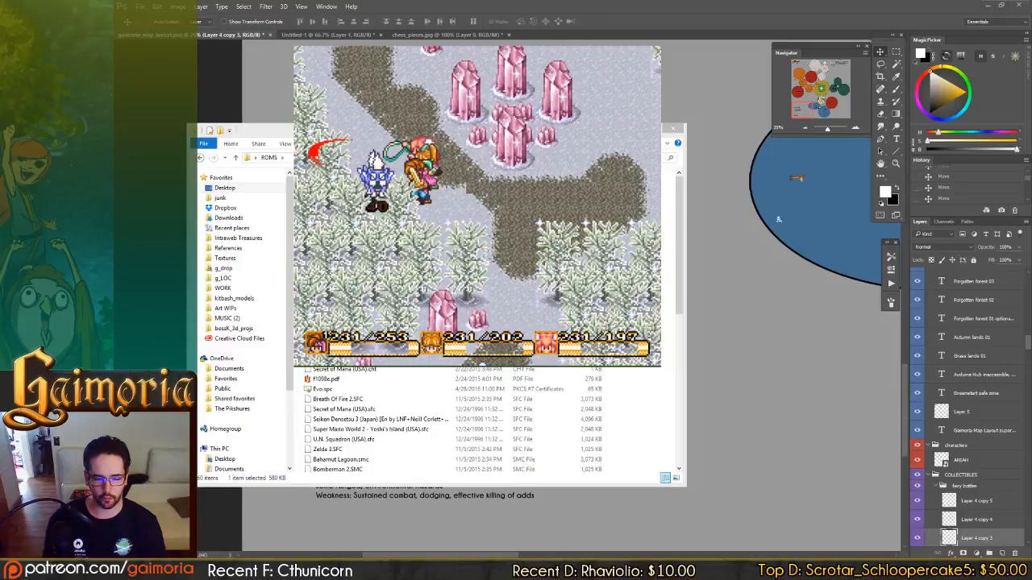
pyautogui.press('Up')
pyautogui.press('Left')
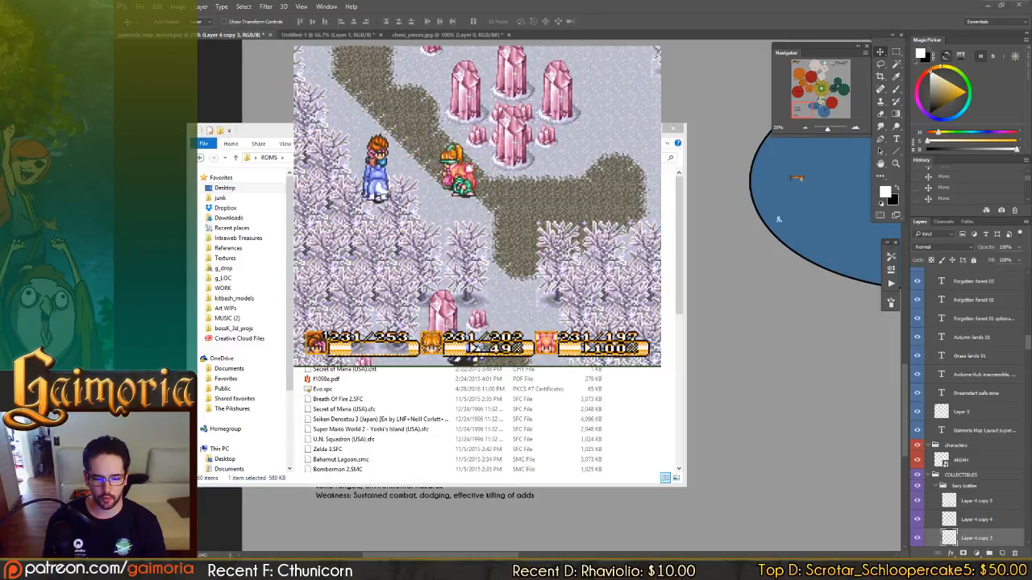
pyautogui.press('Right')
pyautogui.press('Left')
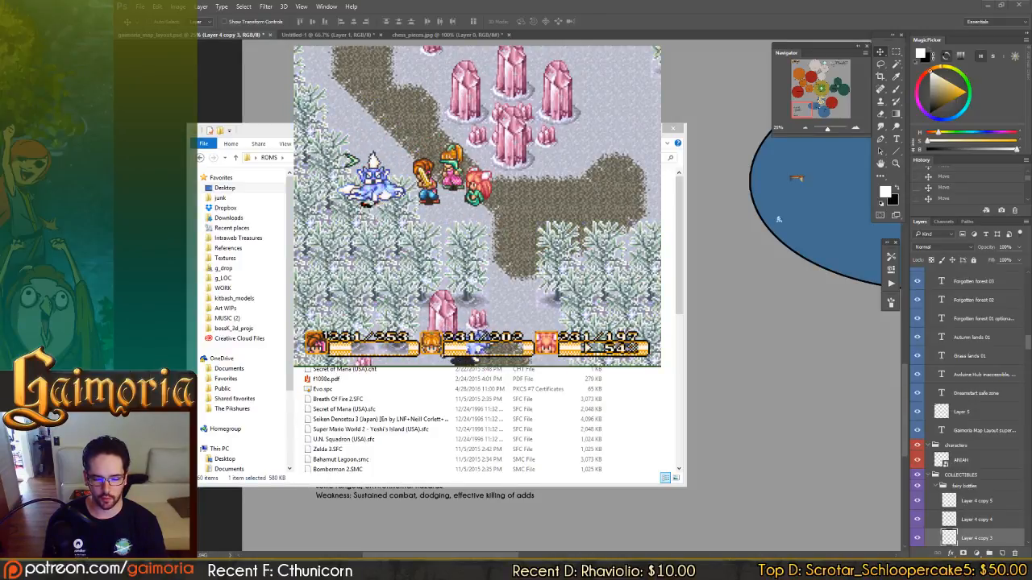
pyautogui.press('Up')
pyautogui.press('Left')
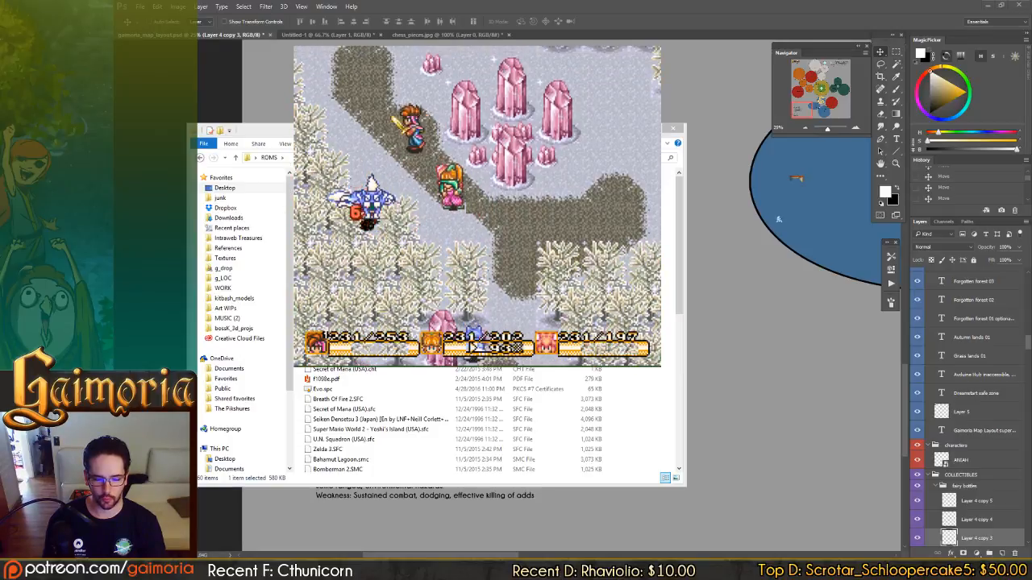
pyautogui.press('Down')
pyautogui.press('Right')
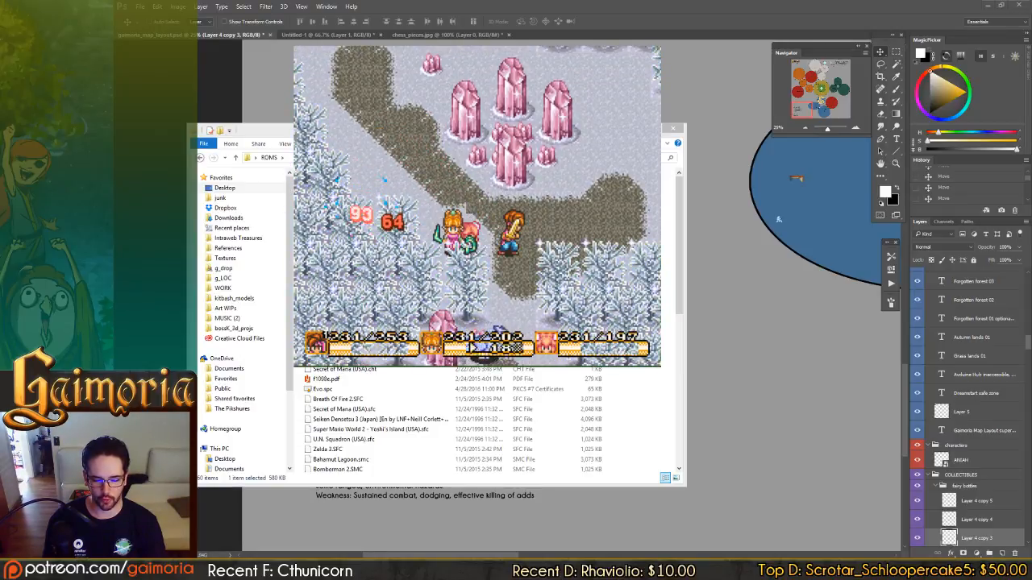
pyautogui.press('Up')
pyautogui.press('Right')
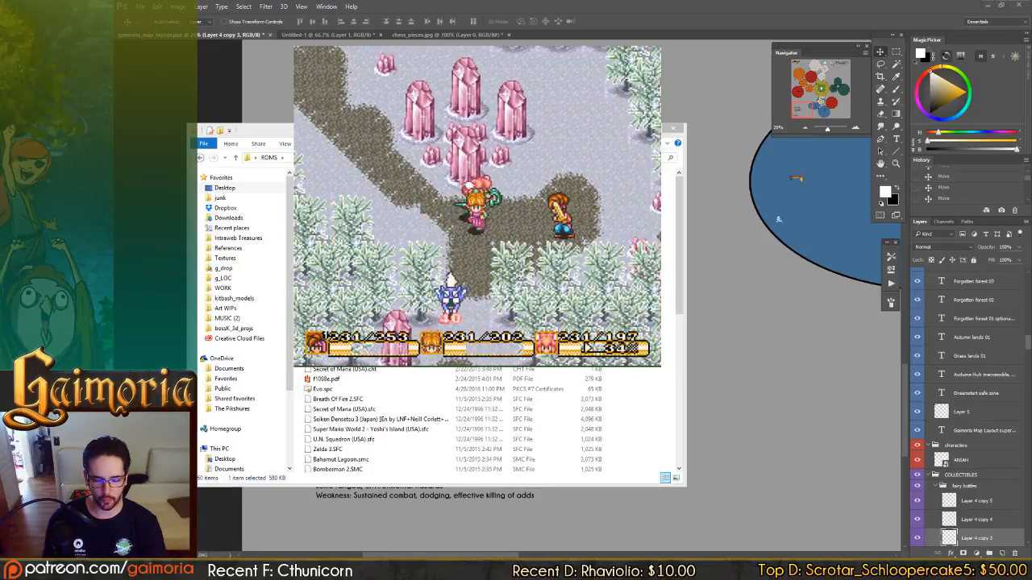
pyautogui.press('Down')
pyautogui.press('Left')
pyautogui.press('Right')
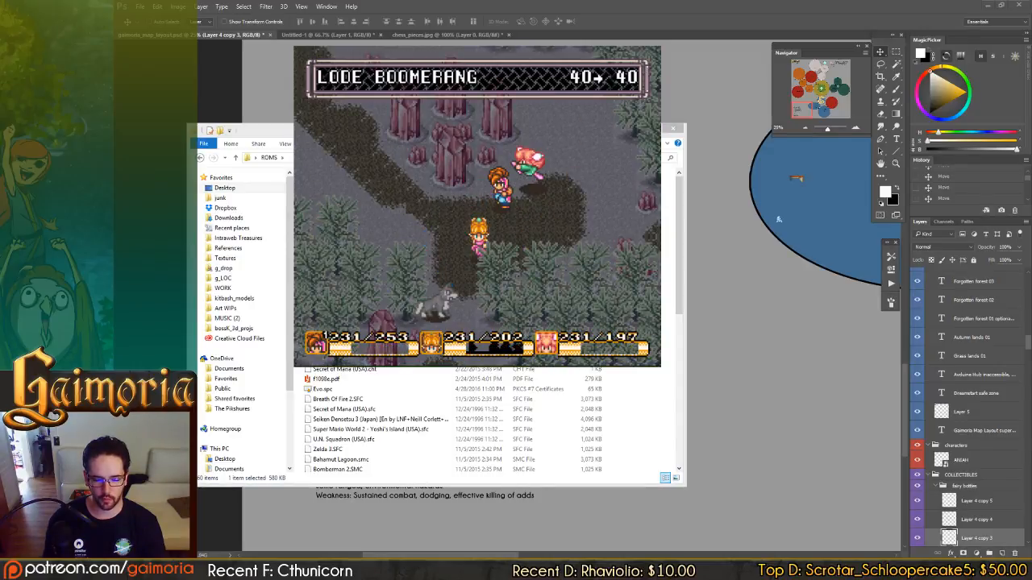
# Go through the companion's ring menus to the ACT option and show the Approach, Attack, Guard and Keep Away grid.
pyautogui.press('Down')
pyautogui.press('Down')
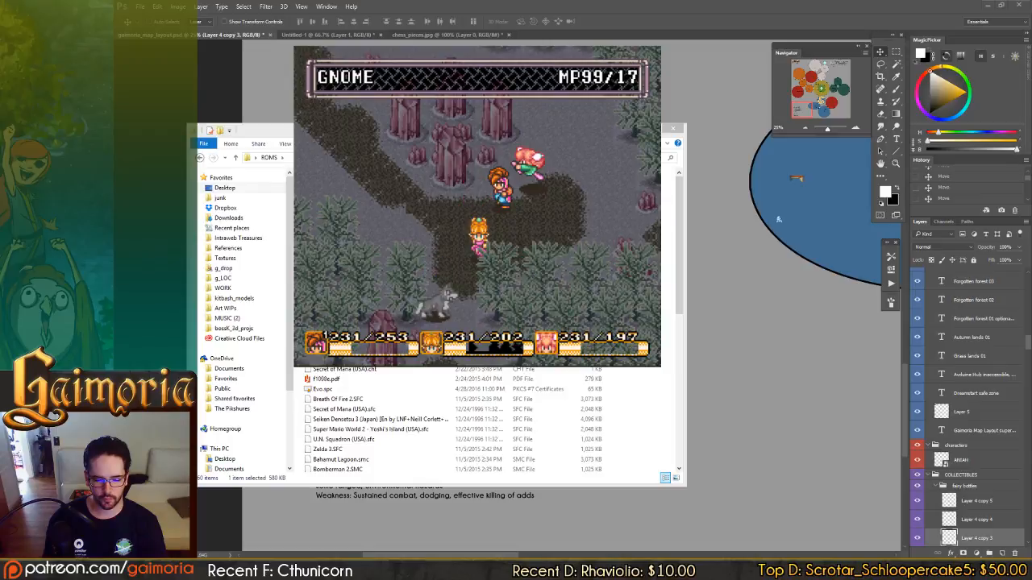
pyautogui.press('Left')
pyautogui.press('Left')
pyautogui.press('Left')
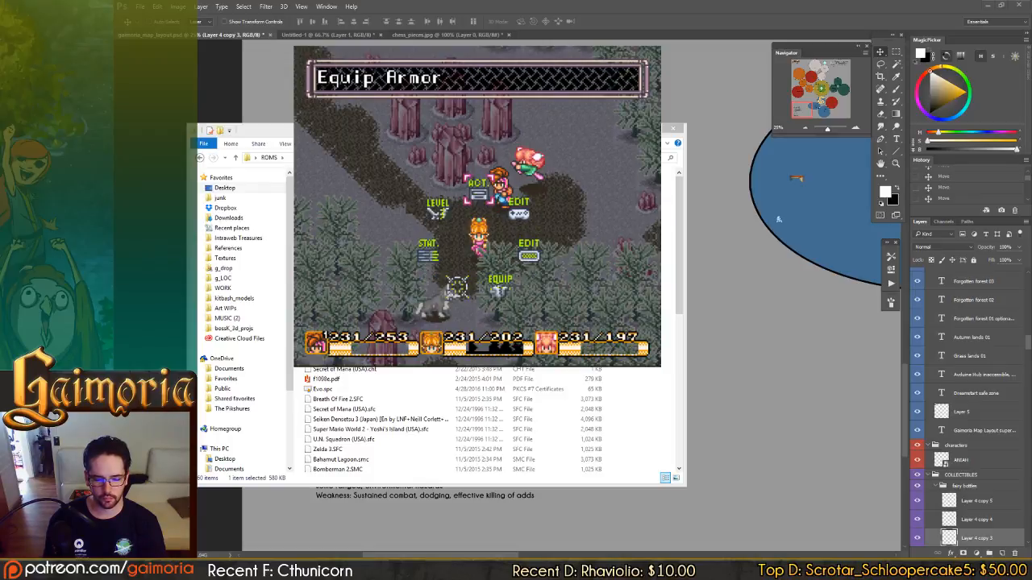
pyautogui.press('z')
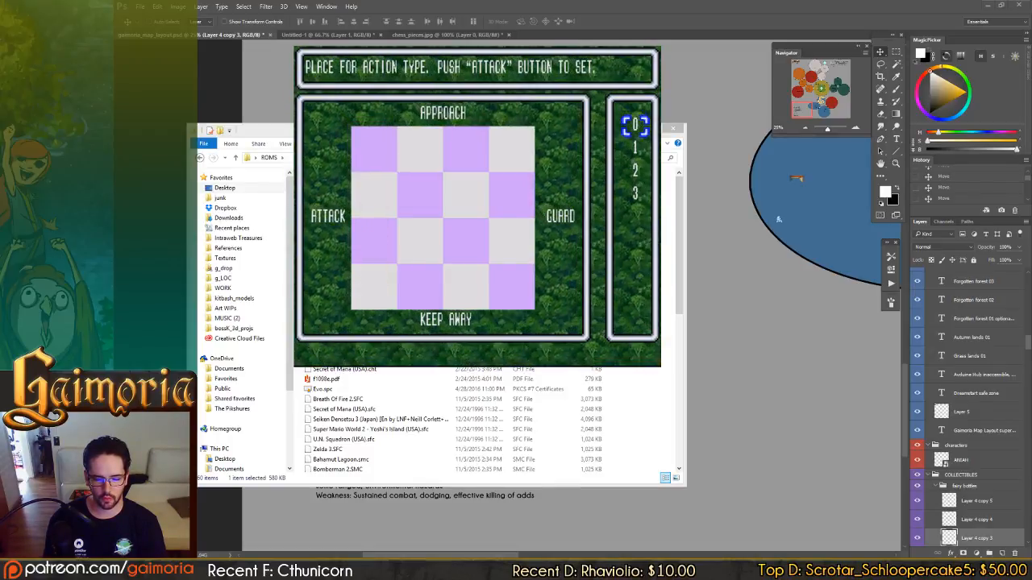
# Leave the action grid, browse the weapon and item rings, and return to the action-type grid to examine it.
pyautogui.press('Right')
pyautogui.press('z')
pyautogui.press('z')
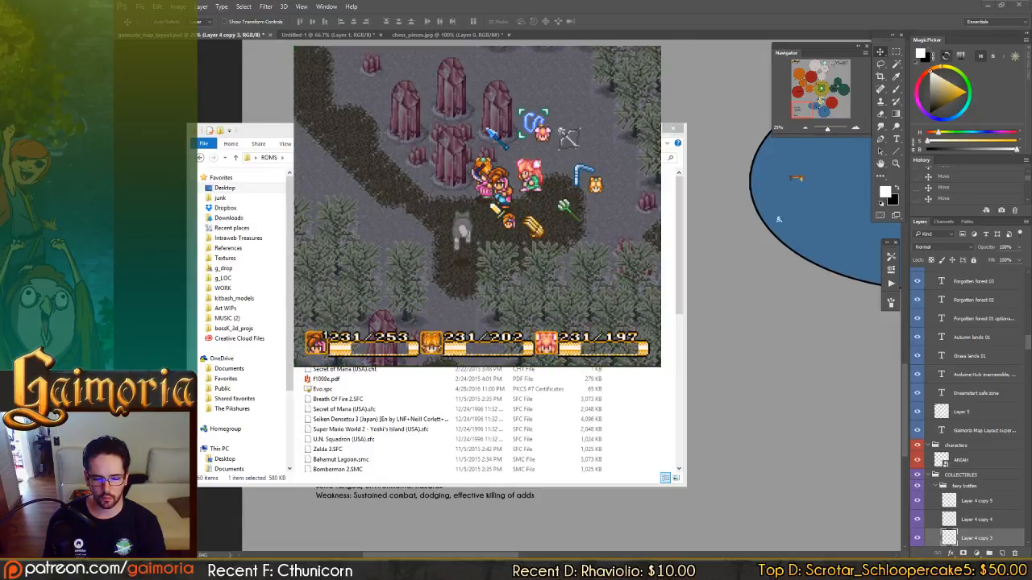
pyautogui.press('z')
pyautogui.press('Down')
pyautogui.press('Down')
pyautogui.press('Down')
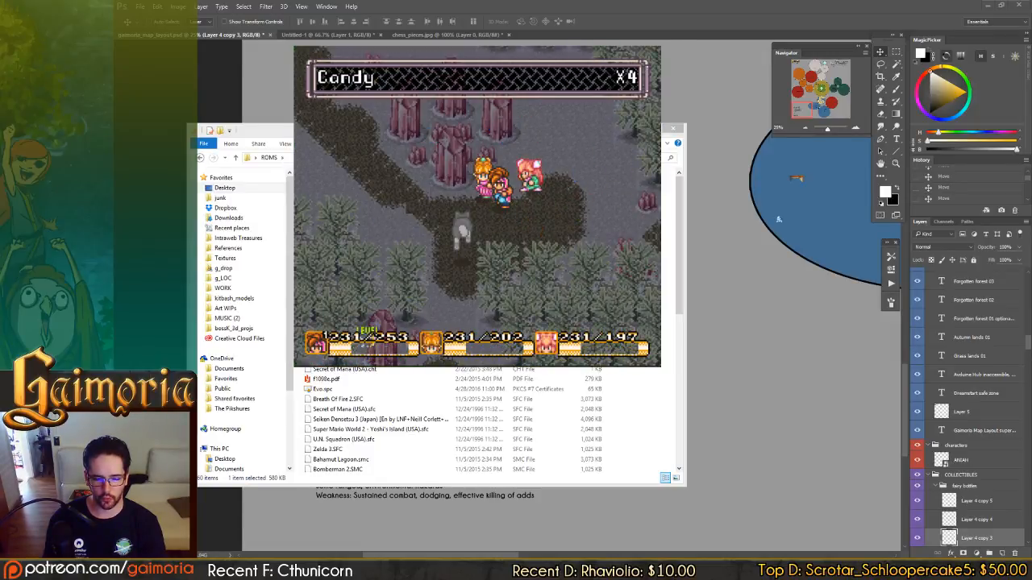
pyautogui.press('z')
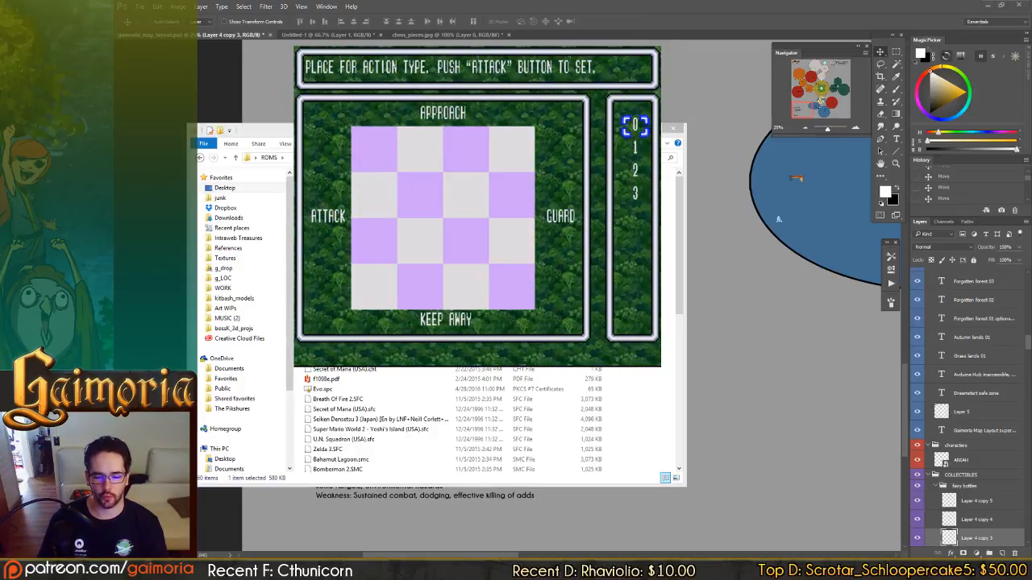
pyautogui.hotkey('alt', 'Tab')
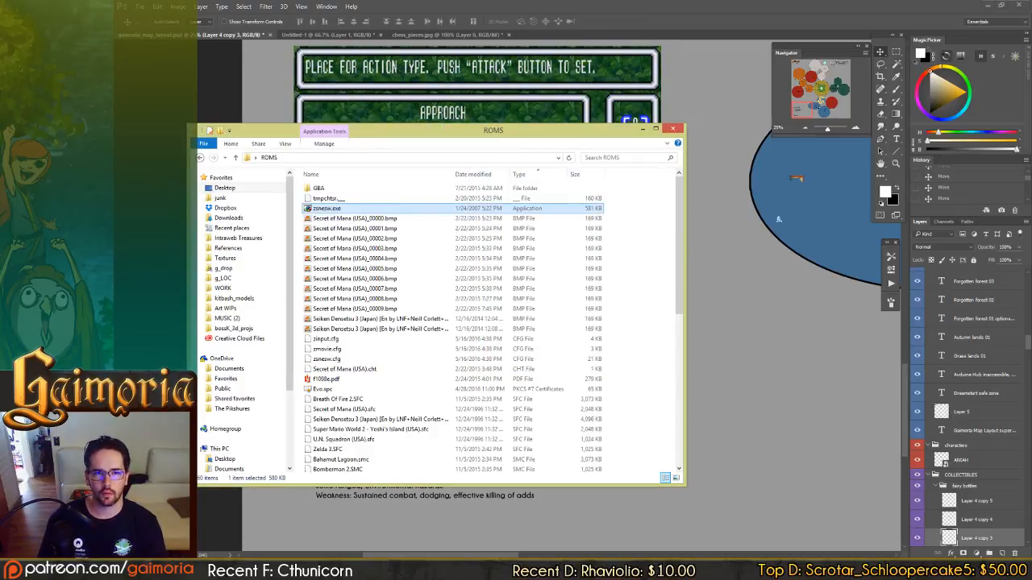
pyautogui.hotkey('alt', 'Tab')
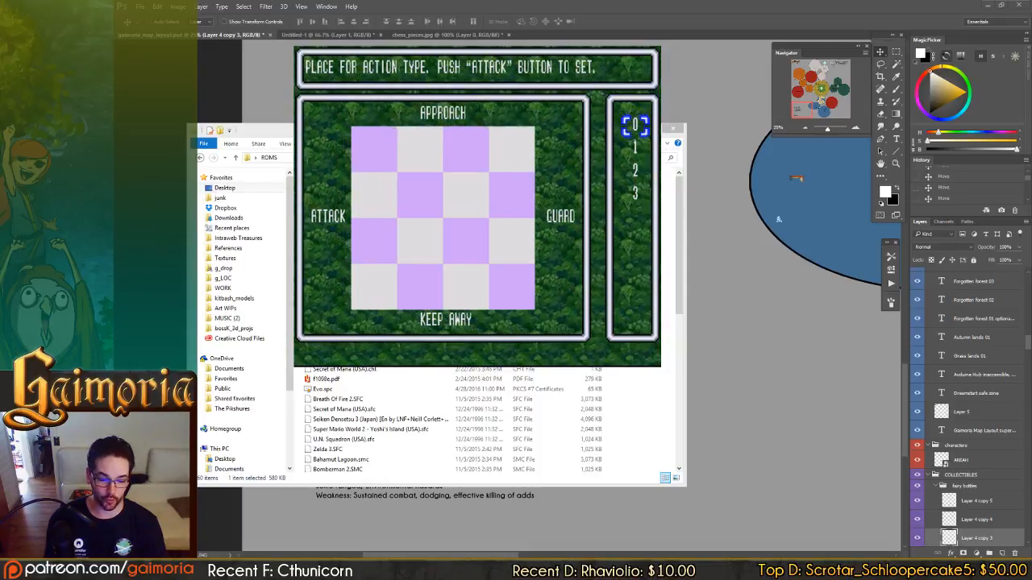
# Leave the action grid, pause the game in the snowy village and return to the Enemy Types notes in Photoshop.
pyautogui.press('Down')
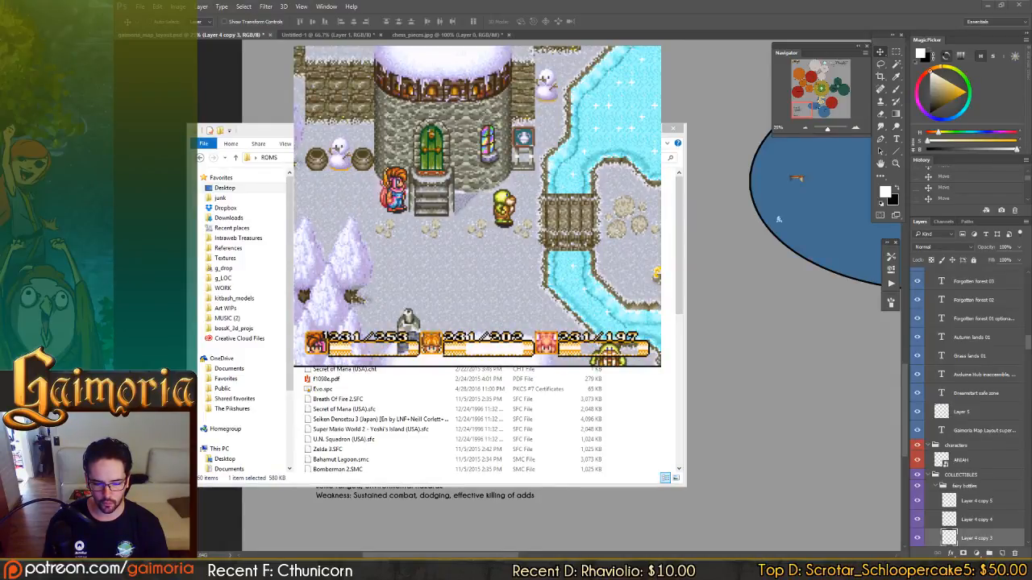
pyautogui.press('Escape')
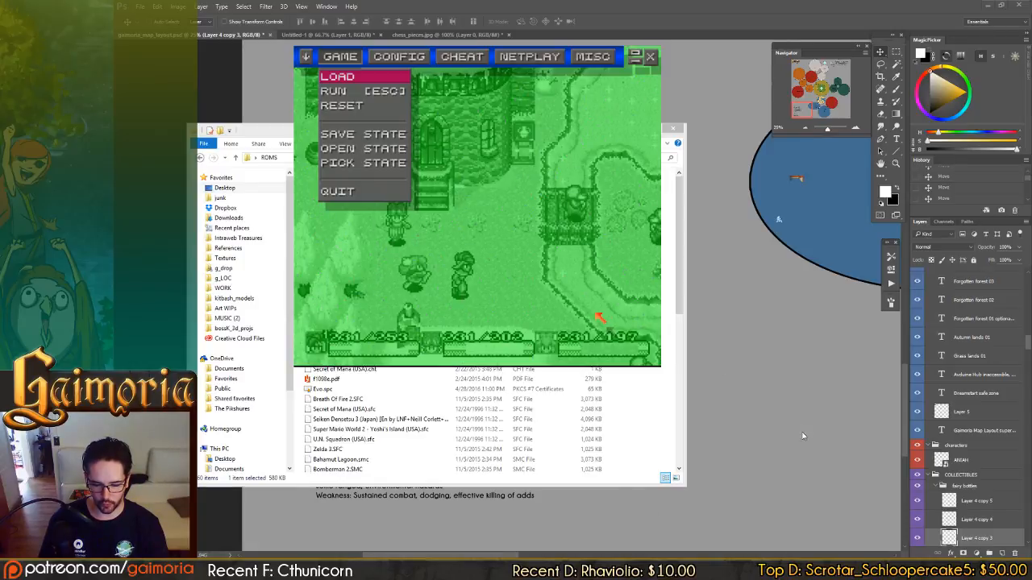
pyautogui.click(729, 22)
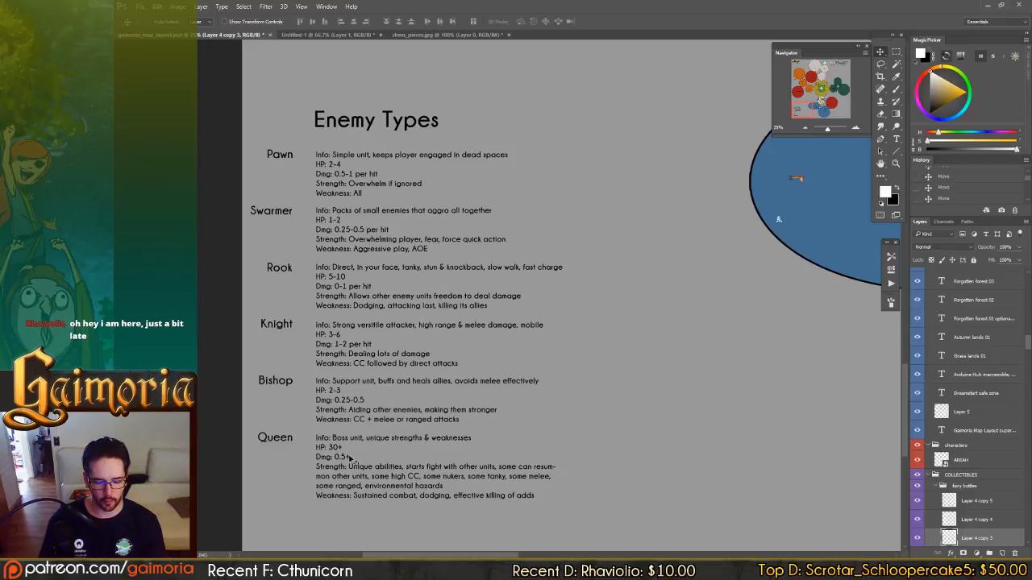
# Open the blank Untitled-1 document, clear the stray marks from Layer 1 and set the brush colour to black.
pyautogui.click(326, 35)
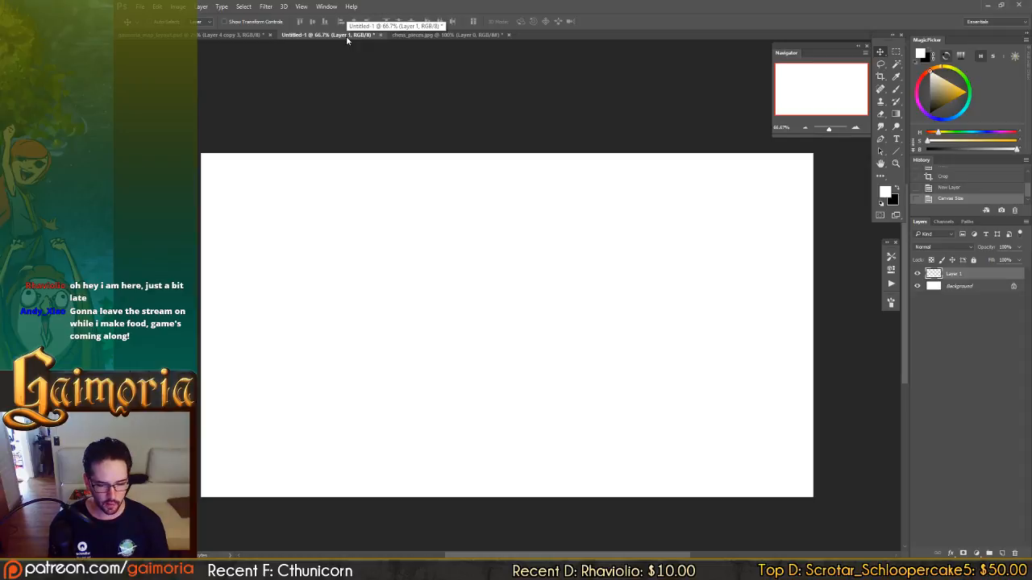
pyautogui.press('b')
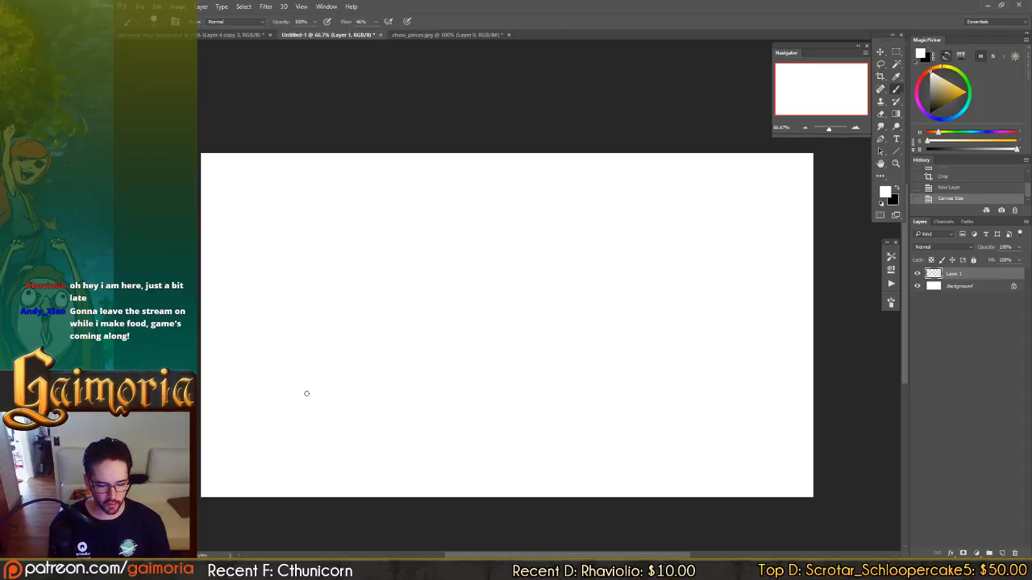
pyautogui.moveTo(297, 403)
pyautogui.mouseDown()
pyautogui.moveTo(289, 427)
pyautogui.moveTo(297, 375)
pyautogui.moveTo(289, 398)
pyautogui.mouseUp()
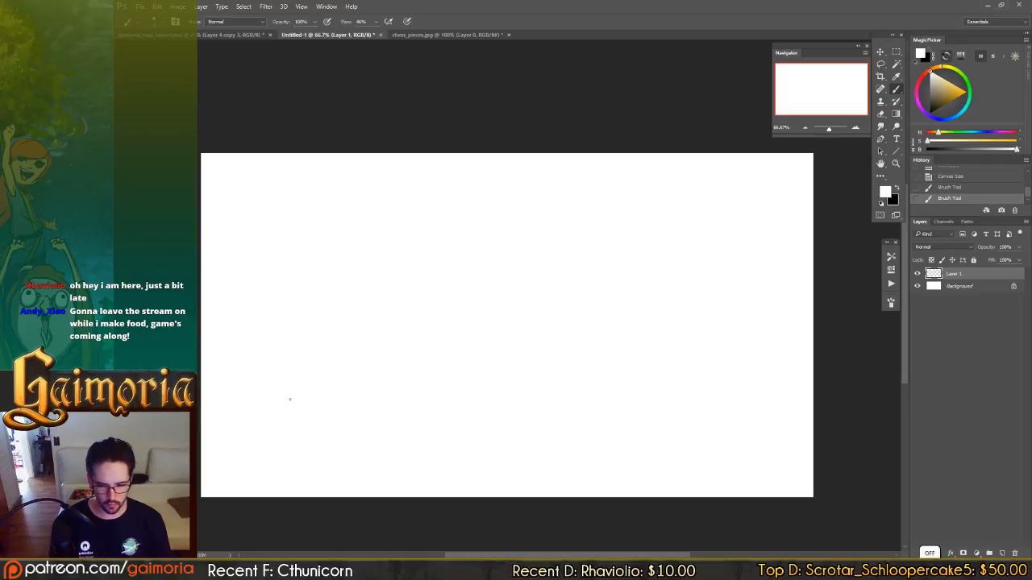
pyautogui.hotkey('ctrl', 'a')
pyautogui.press('Delete')
pyautogui.hotkey('ctrl', 'd')
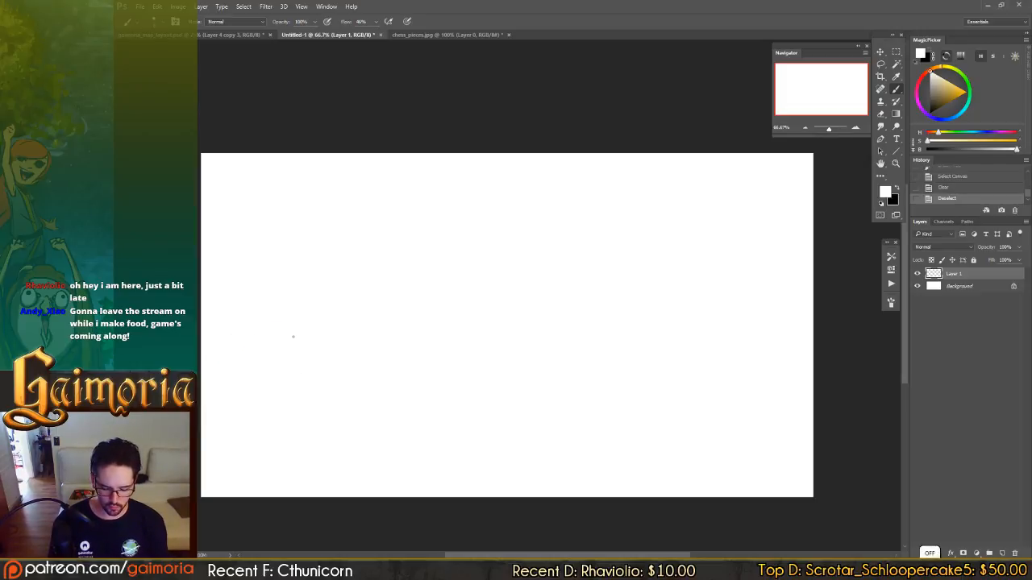
pyautogui.press('x')
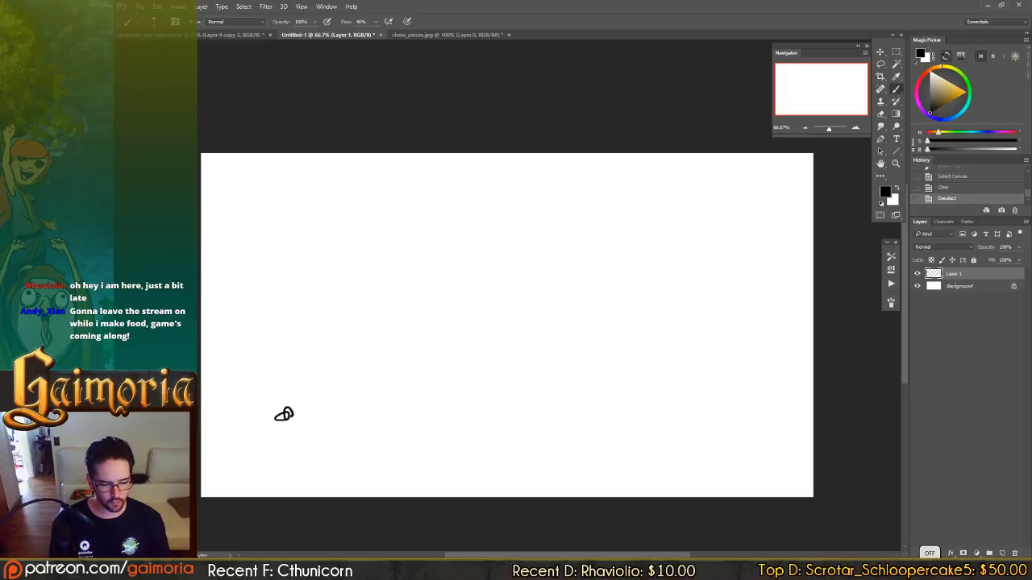
# Sketch a party of small characters with the brush near the lower-left corner of the canvas.
pyautogui.click(278, 439)
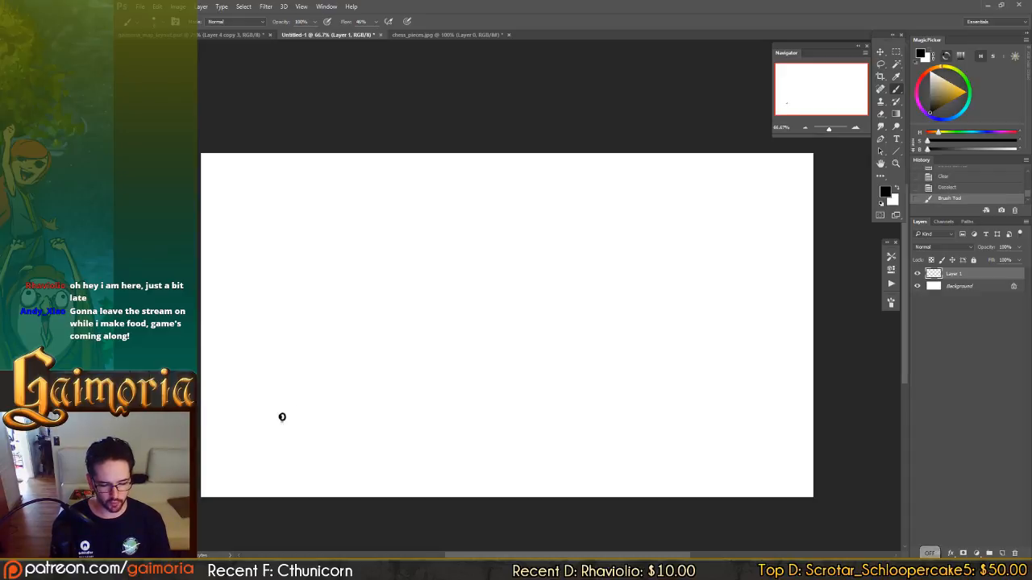
pyautogui.moveTo(279, 436)
pyautogui.mouseDown()
pyautogui.moveTo(289, 416)
pyautogui.moveTo(268, 428)
pyautogui.moveTo(279, 424)
pyautogui.moveTo(287, 440)
pyautogui.moveTo(315, 429)
pyautogui.moveTo(305, 439)
pyautogui.mouseUp()
pyautogui.hotkey('ctrl', 'z')
pyautogui.moveTo(306, 429); pyautogui.dragTo(312, 437)
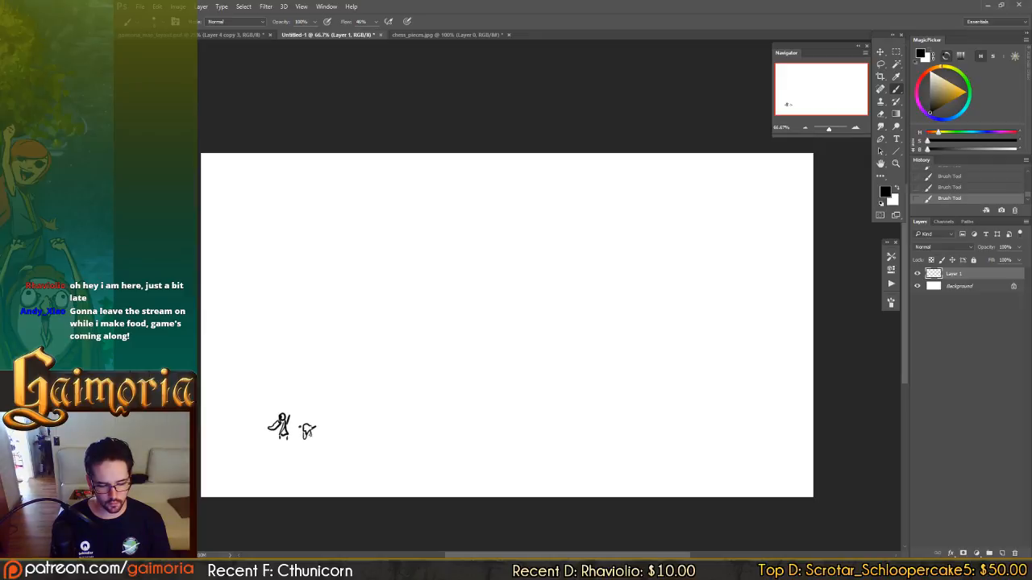
pyautogui.moveTo(260, 403)
pyautogui.mouseDown()
pyautogui.moveTo(258, 418)
pyautogui.moveTo(268, 397)
pyautogui.moveTo(269, 410)
pyautogui.moveTo(253, 408)
pyautogui.moveTo(253, 434)
pyautogui.mouseUp()
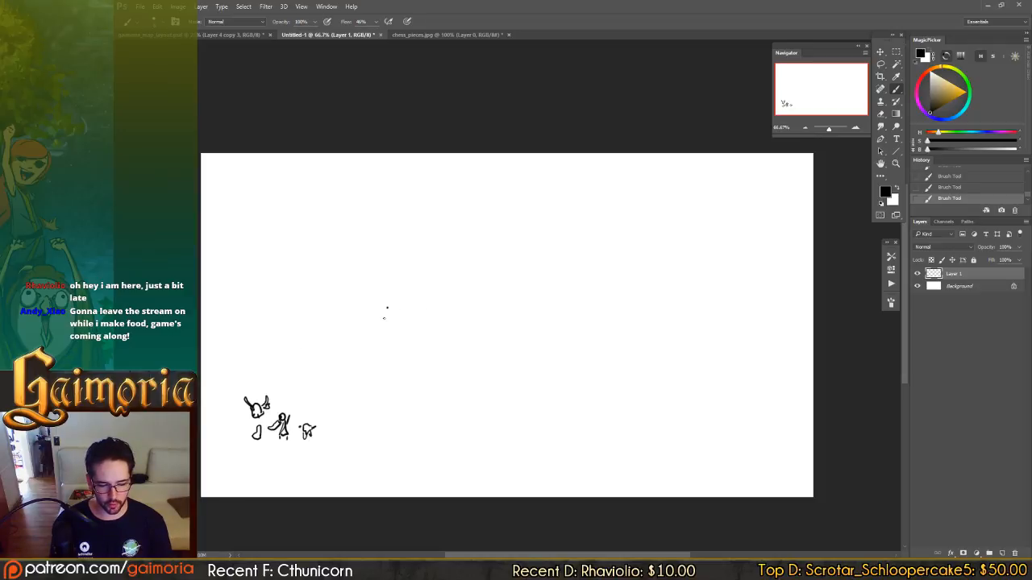
# Draw a solid black figure above the party and dotted paths leading to two X marks in front of the characters.
pyautogui.moveTo(383, 317); pyautogui.dragTo(391, 334)
pyautogui.moveTo(382, 335)
pyautogui.mouseDown()
pyautogui.moveTo(391, 322)
pyautogui.moveTo(294, 398)
pyautogui.mouseUp()
pyautogui.moveTo(292, 387); pyautogui.dragTo(313, 396)
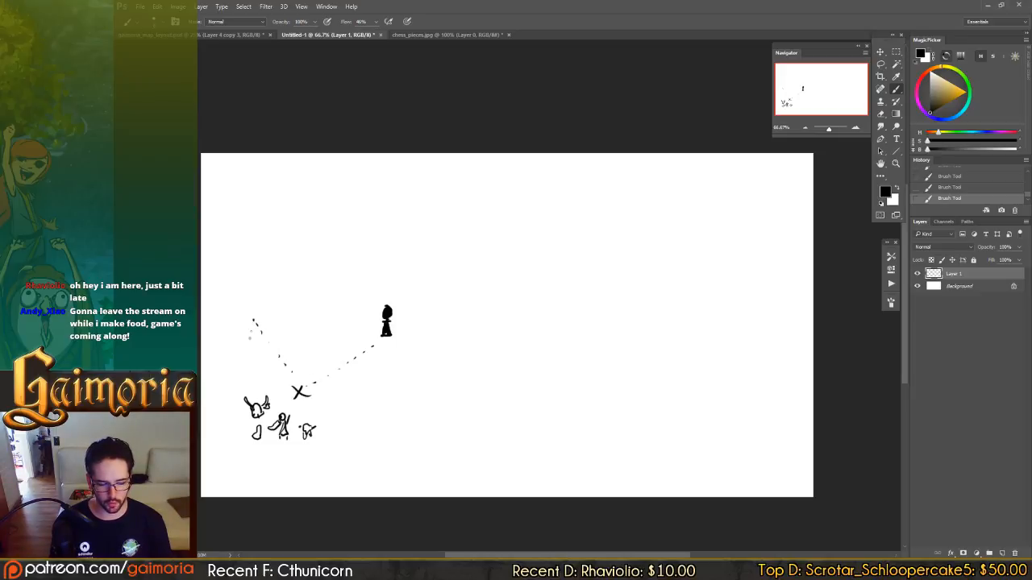
pyautogui.moveTo(260, 375)
pyautogui.mouseDown()
pyautogui.moveTo(252, 388)
pyautogui.moveTo(266, 386)
pyautogui.mouseUp()
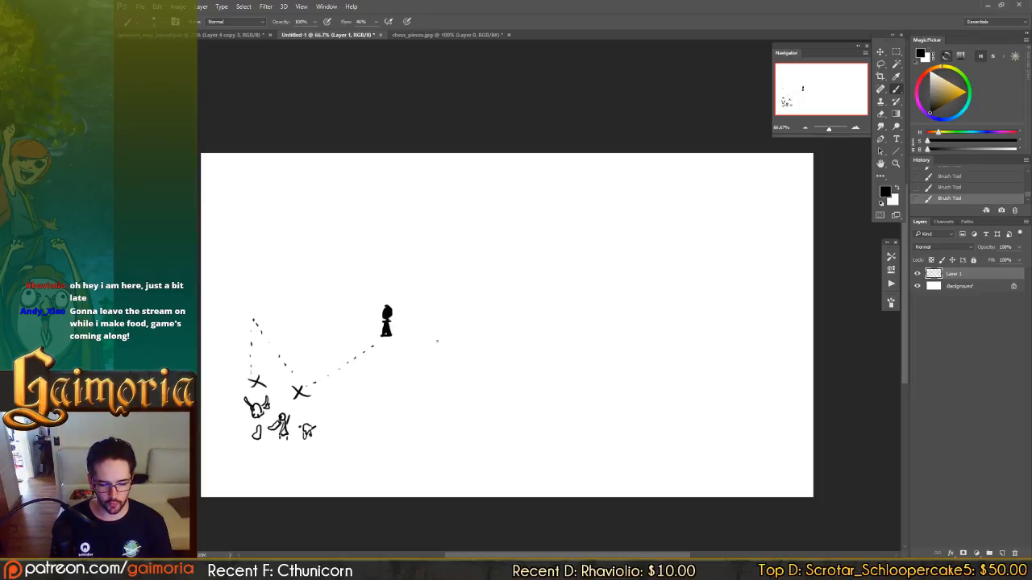
# Paint a loose pack of black dots to the right of the party to represent the swarmer enemies.
pyautogui.moveTo(467, 372); pyautogui.dragTo(486, 382)
pyautogui.click(480, 358)
pyautogui.click(432, 381)
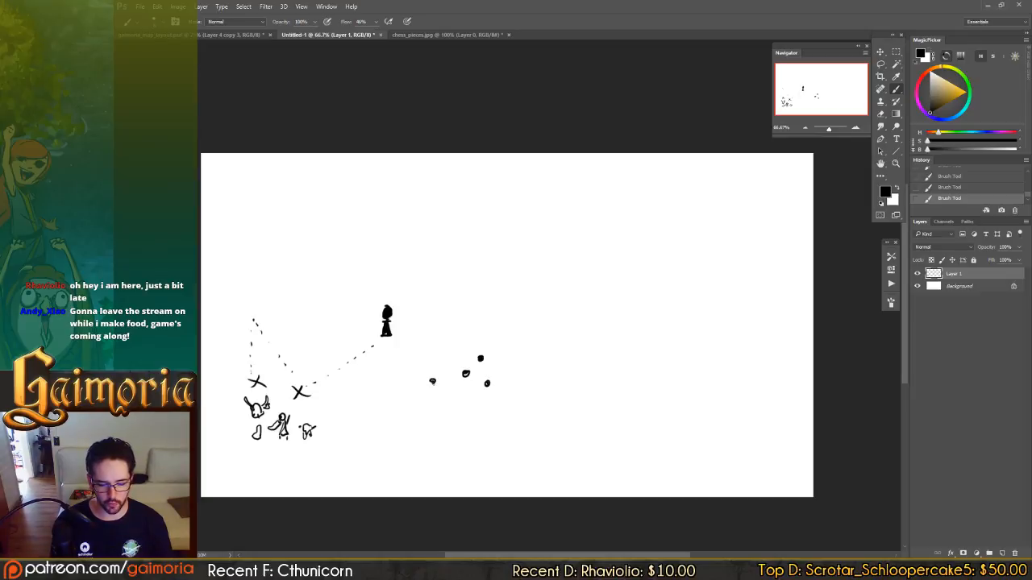
pyautogui.click(450, 354)
pyautogui.click(528, 382)
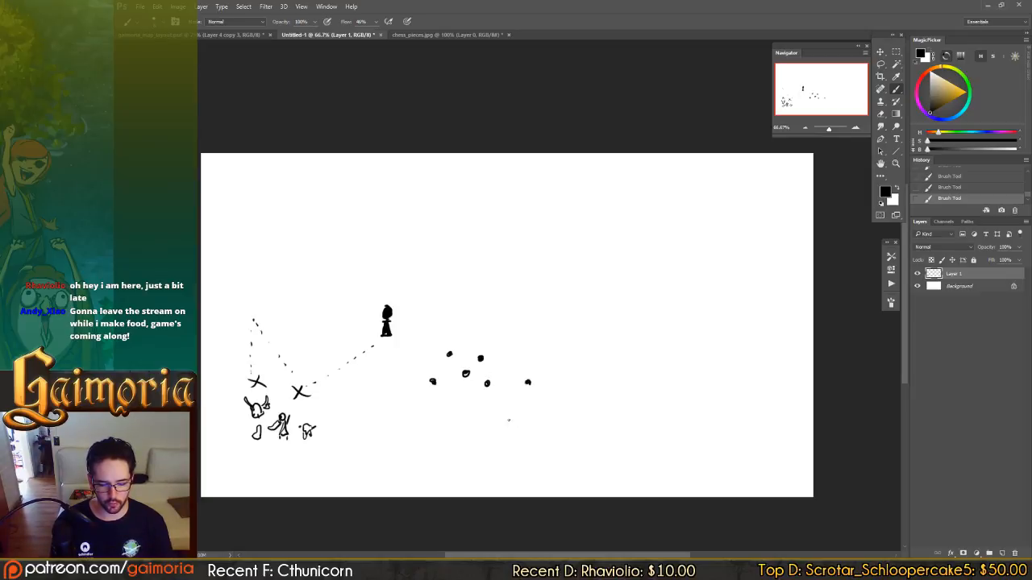
pyautogui.moveTo(509, 420); pyautogui.dragTo(511, 421)
pyautogui.click(517, 363)
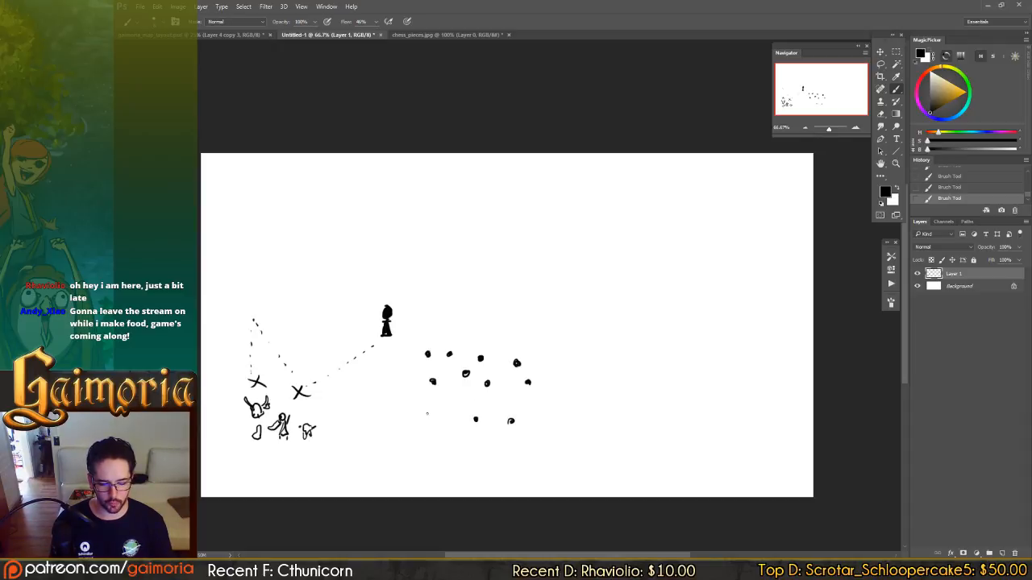
pyautogui.click(427, 415)
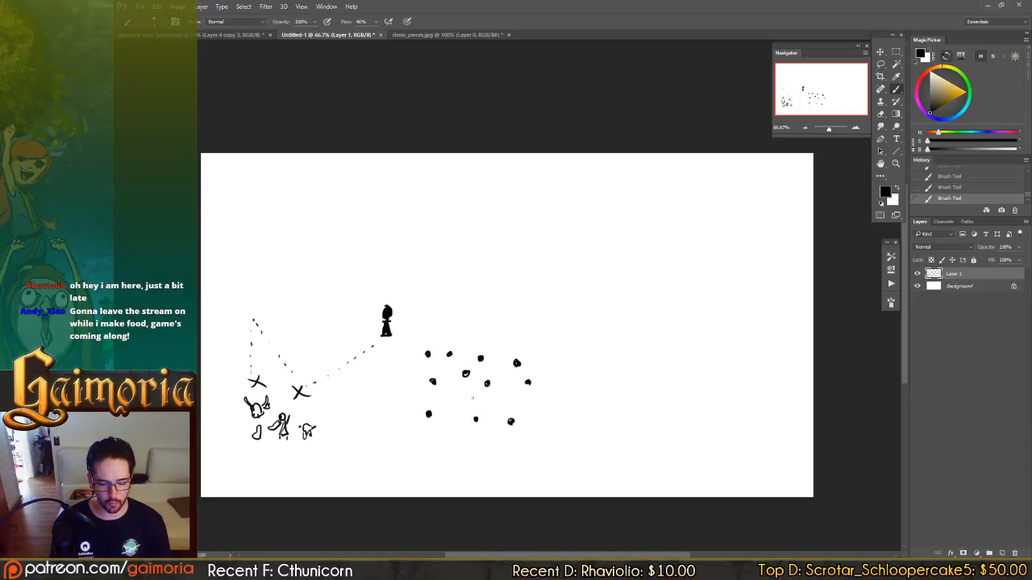
pyautogui.moveTo(465, 373); pyautogui.dragTo(465, 374)
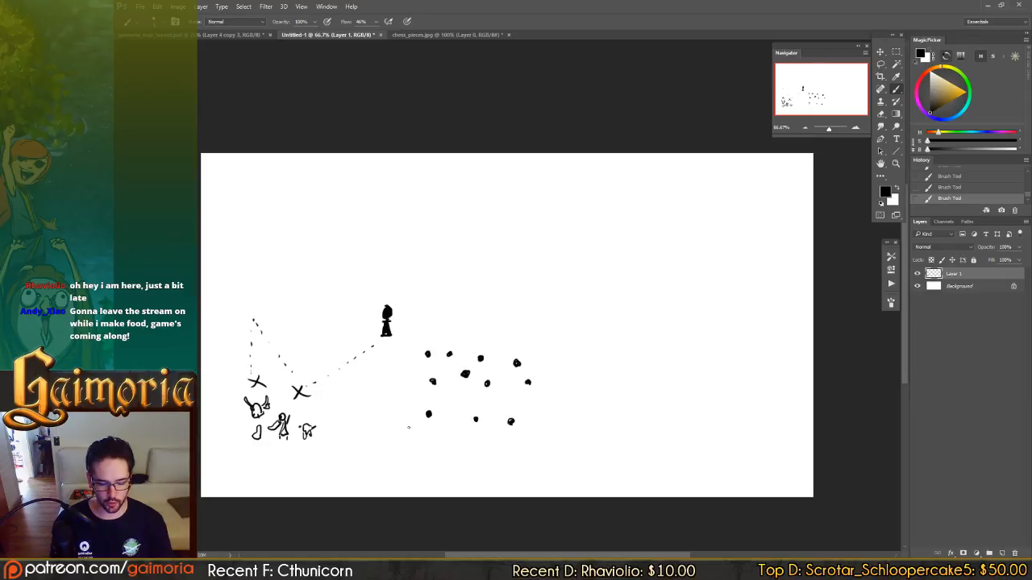
# Draw curved movement lines from the swarmer dots toward the party.
pyautogui.moveTo(363, 430); pyautogui.dragTo(329, 427)
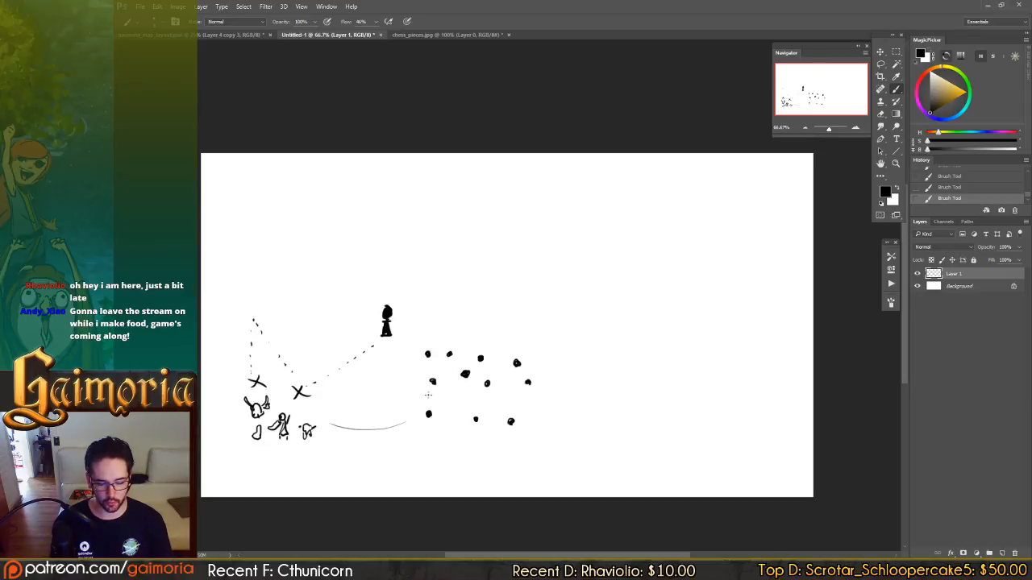
pyautogui.moveTo(424, 383); pyautogui.dragTo(318, 403)
pyautogui.moveTo(415, 364); pyautogui.dragTo(314, 399)
pyautogui.moveTo(471, 377); pyautogui.dragTo(384, 412)
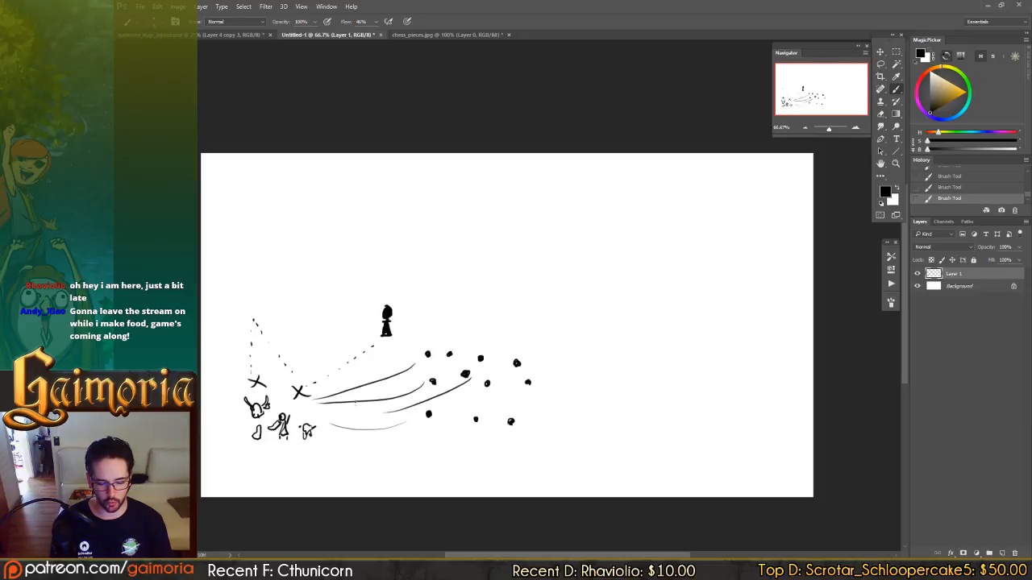
pyautogui.moveTo(471, 427); pyautogui.dragTo(353, 427)
pyautogui.moveTo(510, 422); pyautogui.dragTo(401, 446)
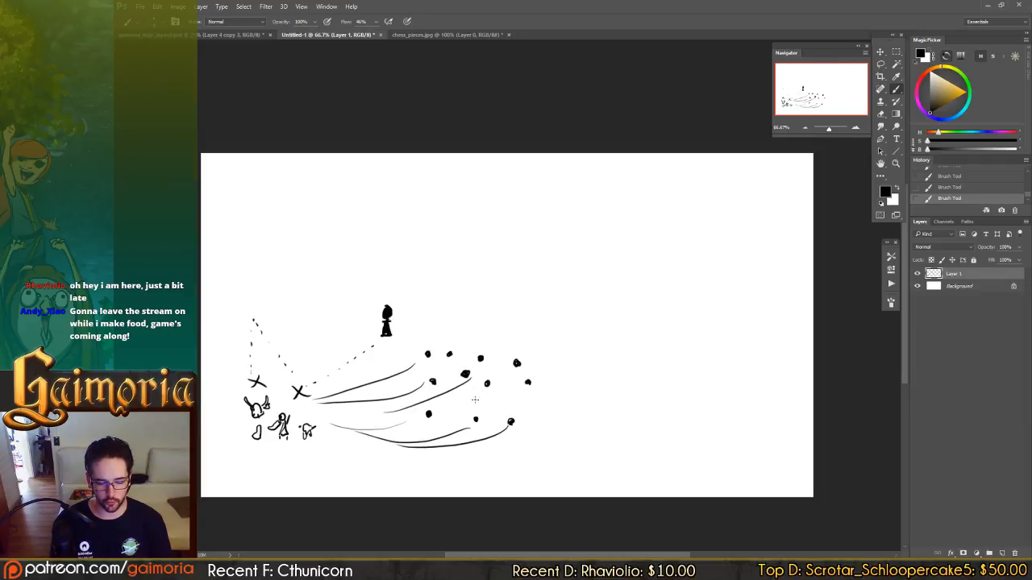
pyautogui.moveTo(486, 383); pyautogui.dragTo(401, 413)
pyautogui.moveTo(449, 355); pyautogui.dragTo(372, 387)
pyautogui.moveTo(476, 369); pyautogui.dragTo(399, 388)
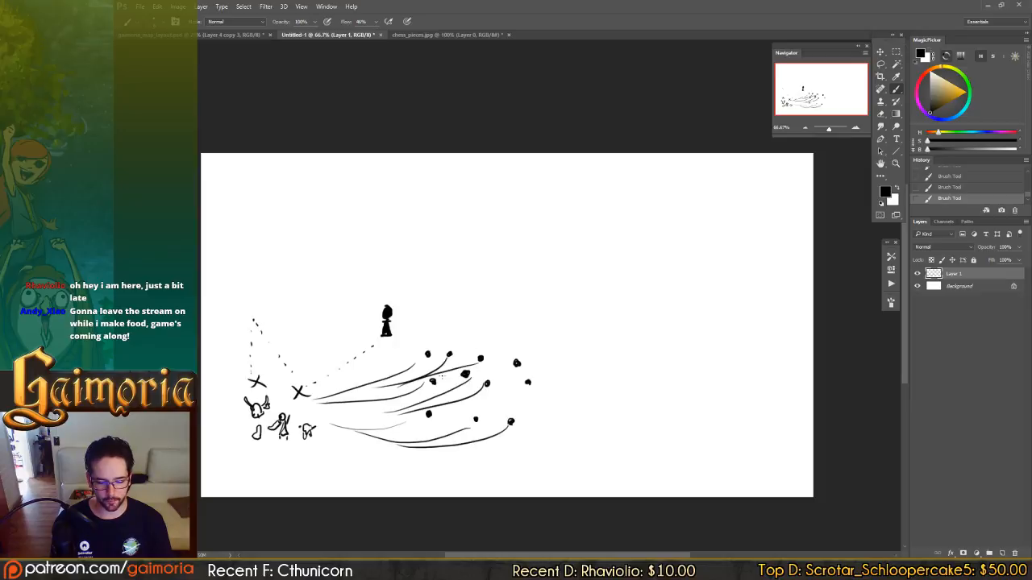
pyautogui.moveTo(516, 363); pyautogui.dragTo(435, 395)
pyautogui.moveTo(527, 382); pyautogui.dragTo(441, 405)
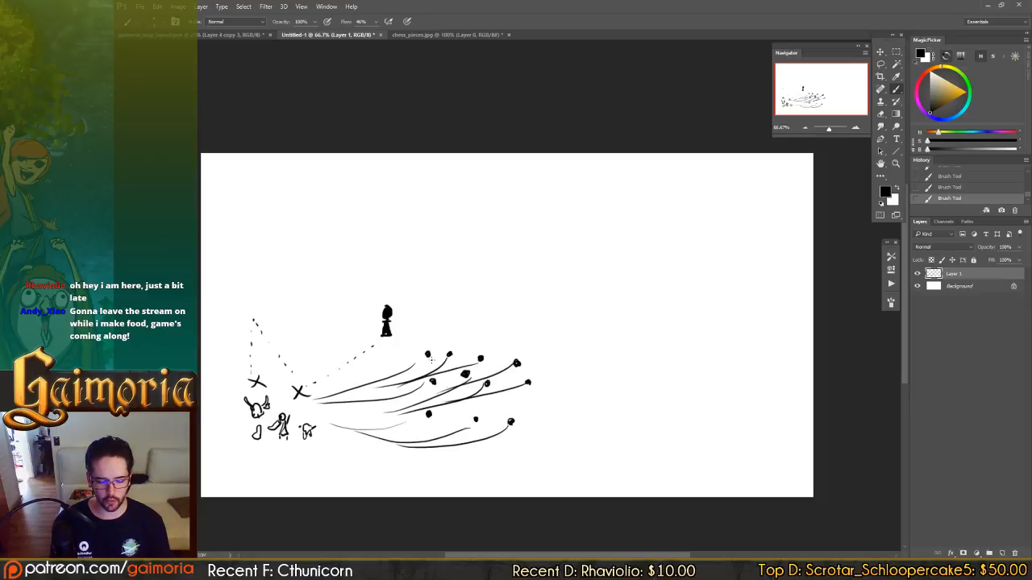
# Add arrowheads to the party-side ends of the swarmers' movement lines.
pyautogui.moveTo(331, 391)
pyautogui.mouseDown()
pyautogui.moveTo(320, 399)
pyautogui.moveTo(382, 390)
pyautogui.mouseUp()
pyautogui.moveTo(339, 420); pyautogui.dragTo(329, 424)
pyautogui.moveTo(330, 425); pyautogui.dragTo(353, 432)
pyautogui.moveTo(352, 432); pyautogui.dragTo(382, 413)
pyautogui.moveTo(382, 412); pyautogui.dragTo(398, 415)
pyautogui.moveTo(399, 414); pyautogui.dragTo(395, 444)
pyautogui.moveTo(396, 444); pyautogui.dragTo(403, 448)
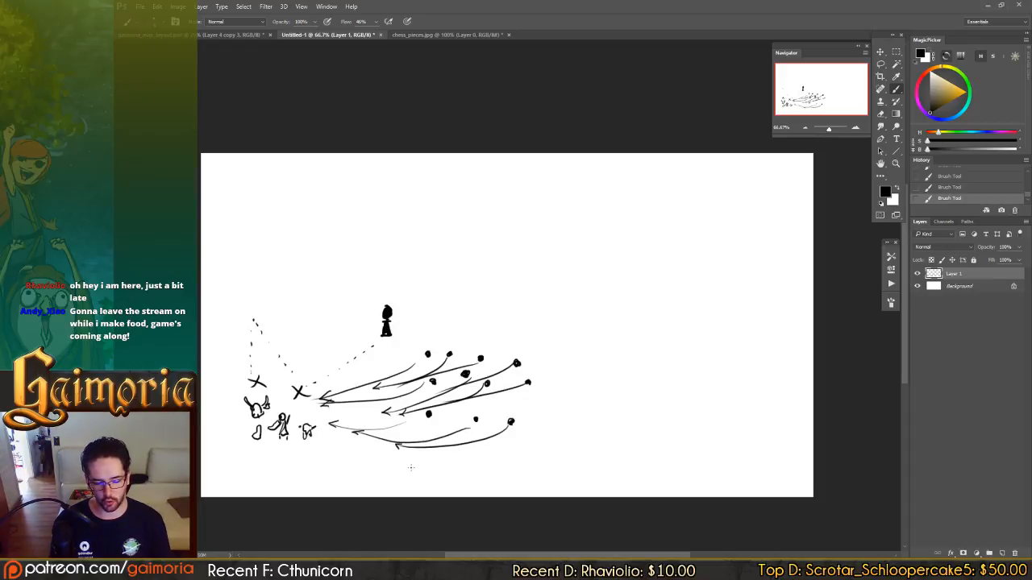
pyautogui.moveTo(403, 382); pyautogui.dragTo(395, 386)
pyautogui.moveTo(394, 386); pyautogui.dragTo(403, 390)
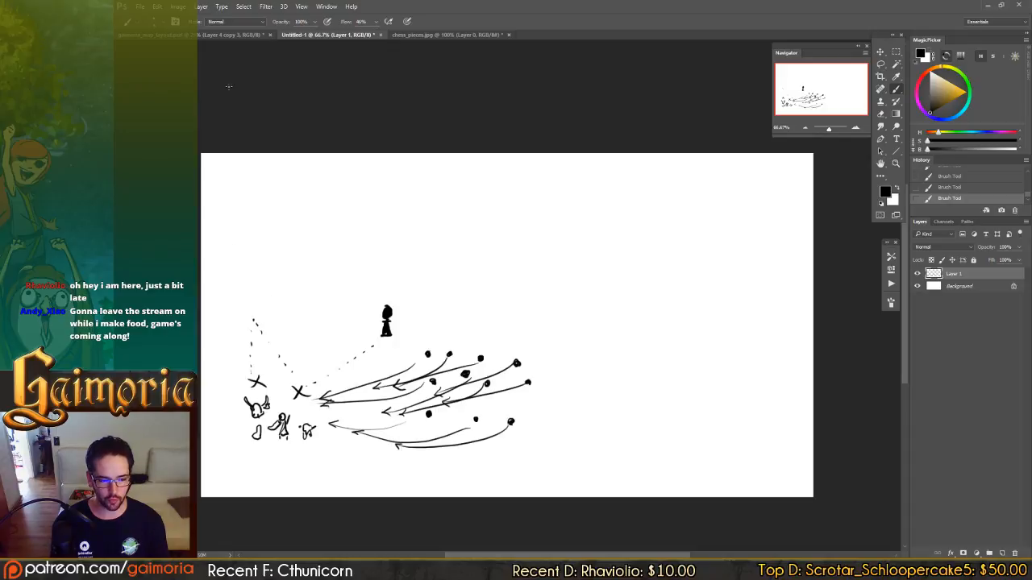
# Consult the Enemy Types notes, and draw an area-attack circle with short outward marks over the swarmers' arrows in Untitled-1.
pyautogui.click(233, 35)
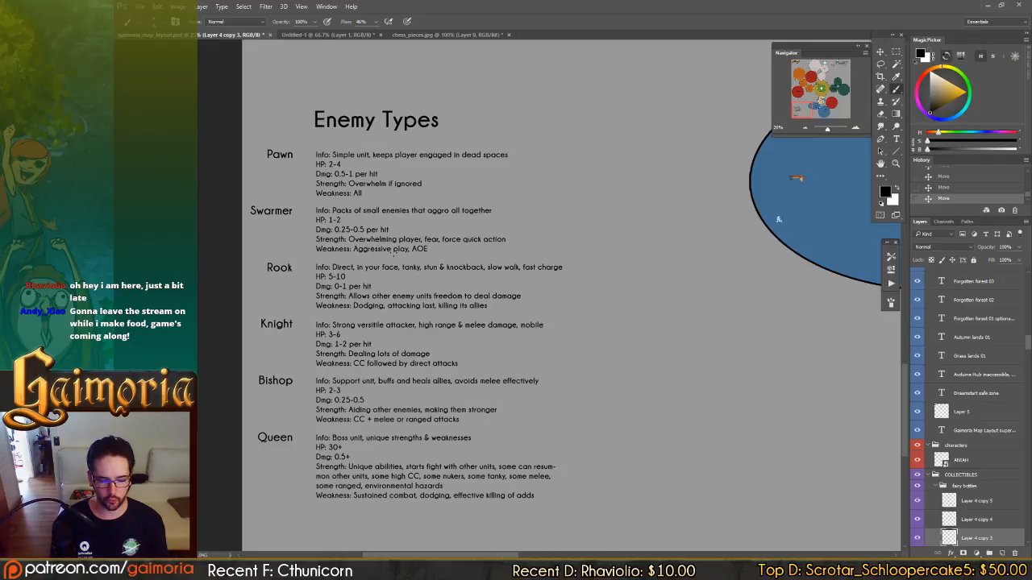
pyautogui.click(331, 35)
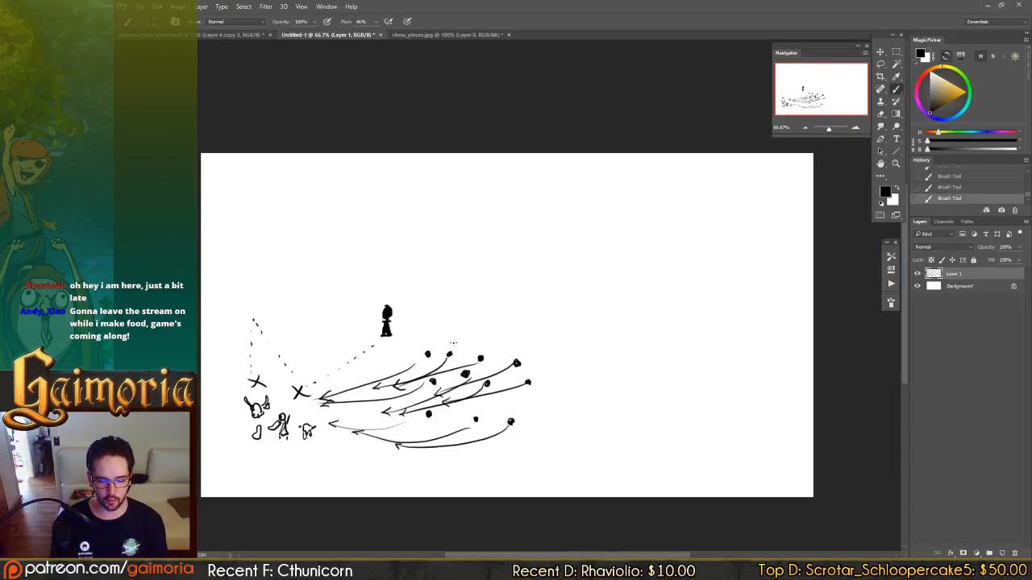
pyautogui.moveTo(415, 367)
pyautogui.mouseDown()
pyautogui.moveTo(371, 389)
pyautogui.moveTo(412, 369)
pyautogui.moveTo(406, 354)
pyautogui.moveTo(422, 331)
pyautogui.mouseUp()
pyautogui.moveTo(439, 392); pyautogui.dragTo(458, 395)
pyautogui.moveTo(441, 414)
pyautogui.mouseDown()
pyautogui.moveTo(455, 419)
pyautogui.moveTo(430, 441)
pyautogui.mouseUp()
pyautogui.moveTo(397, 445); pyautogui.dragTo(403, 450)
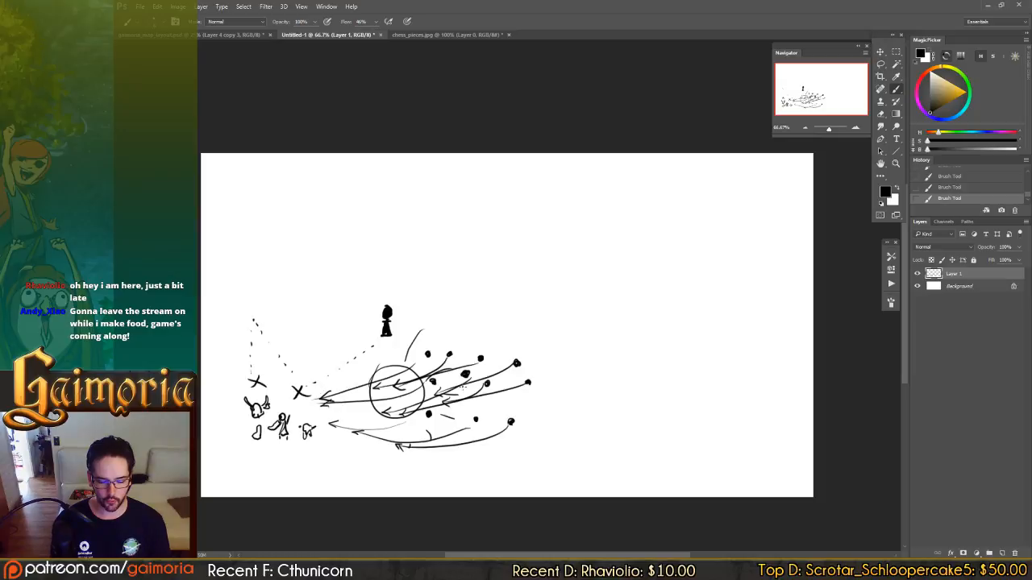
# Erase the area-attack circle together with the nearest swarmer dots and arrows.
pyautogui.press('e')
pyautogui.moveTo(414, 355); pyautogui.dragTo(457, 467)
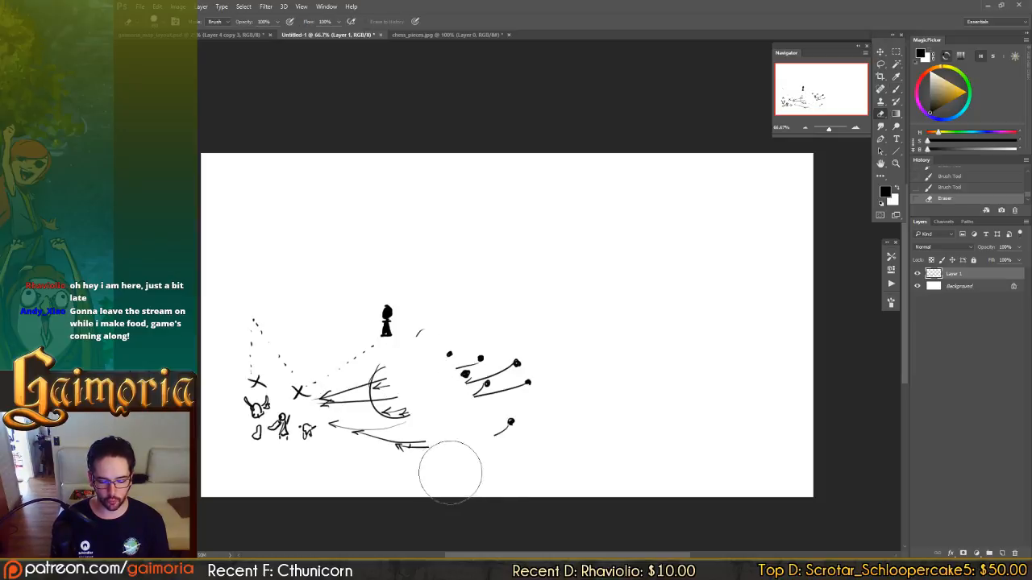
pyautogui.moveTo(405, 392)
pyautogui.mouseDown()
pyautogui.moveTo(414, 451)
pyautogui.moveTo(340, 405)
pyautogui.moveTo(356, 417)
pyautogui.moveTo(403, 407)
pyautogui.mouseUp()
pyautogui.press('b')
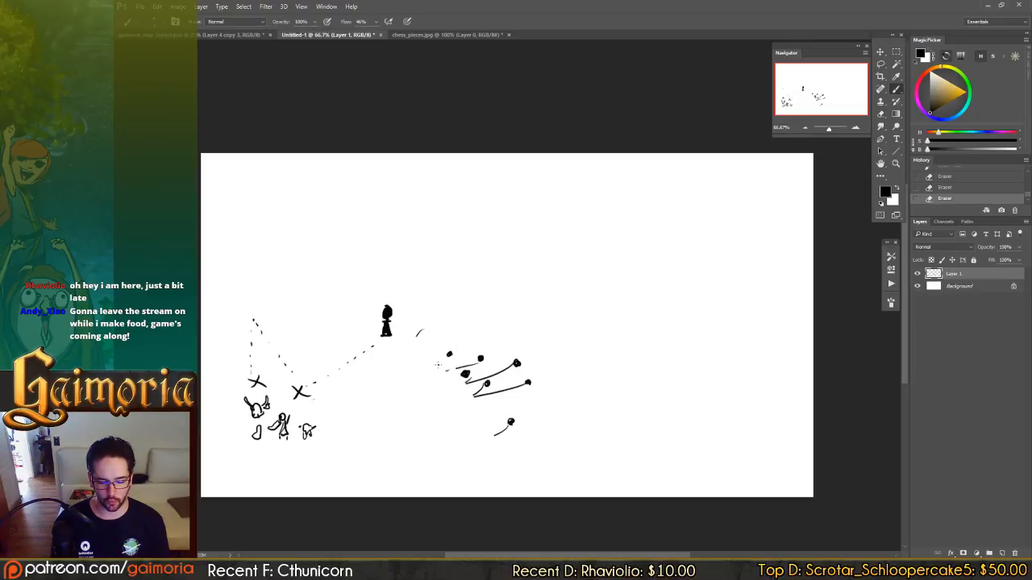
# Circle the remaining swarmer dots and erase them, and draw a ring around the solid black figure.
pyautogui.moveTo(462, 347)
pyautogui.mouseDown()
pyautogui.moveTo(457, 371)
pyautogui.moveTo(481, 377)
pyautogui.moveTo(460, 408)
pyautogui.moveTo(501, 441)
pyautogui.moveTo(495, 428)
pyautogui.mouseUp()
pyautogui.press('e')
pyautogui.press('b')
pyautogui.press('e')
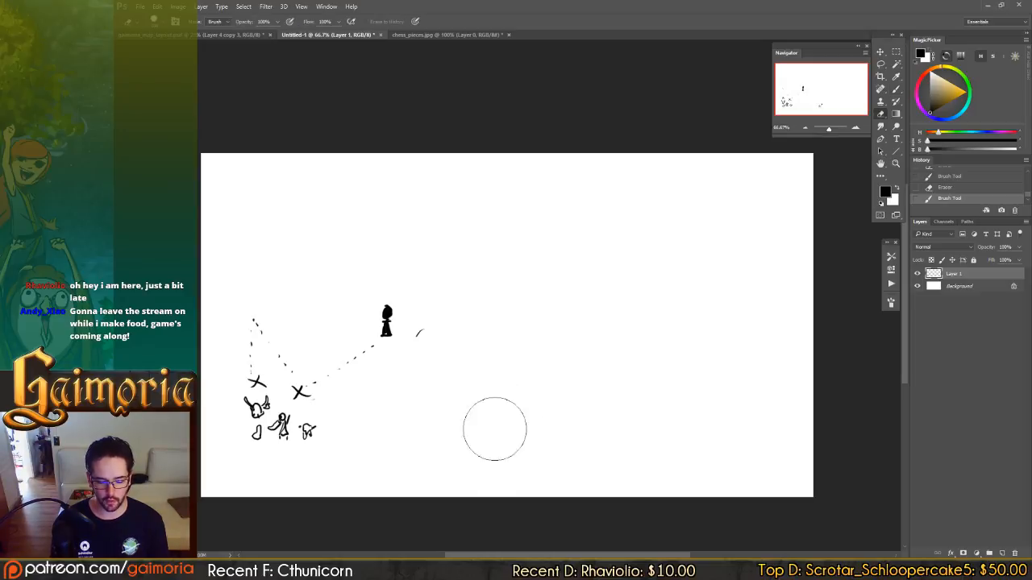
pyautogui.press('b')
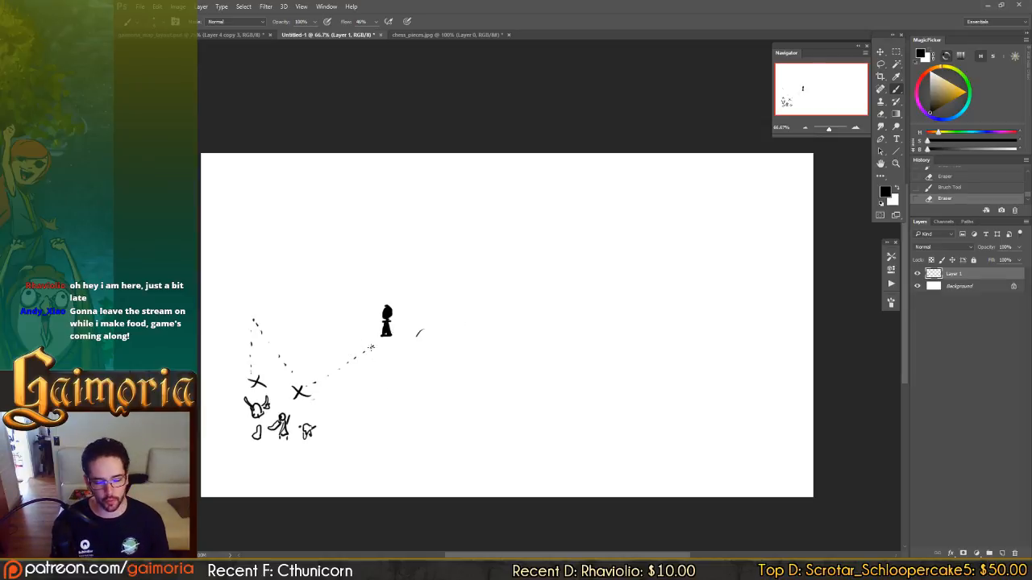
pyautogui.moveTo(360, 314); pyautogui.dragTo(420, 329)
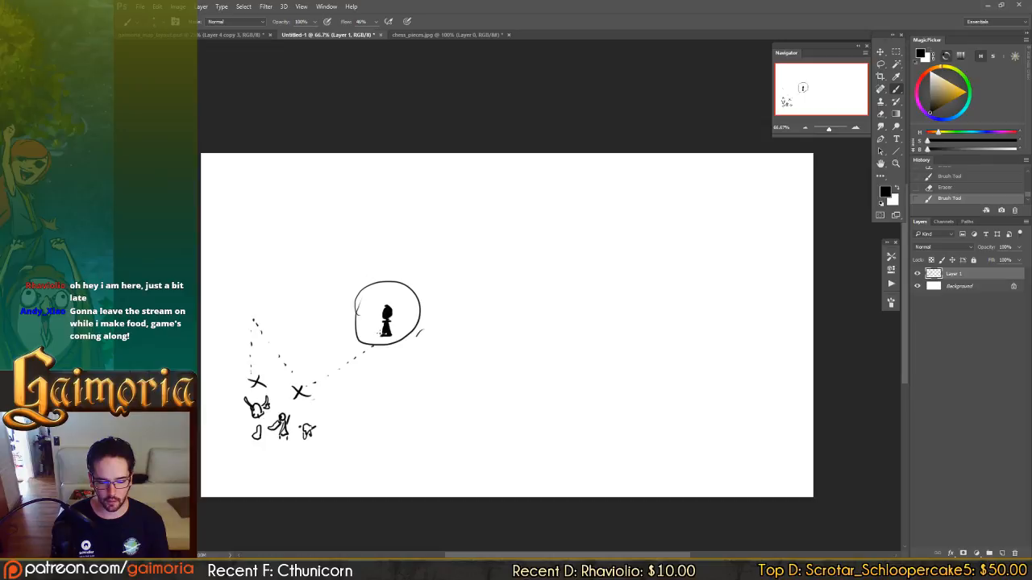
# Step back through the history to restore the erased swarmers, arrows and first area-attack circle.
pyautogui.hotkey('ctrl', 'alt', 'z')
pyautogui.hotkey('ctrl', 'alt', 'z')
pyautogui.hotkey('ctrl', 'alt', 'z')
pyautogui.hotkey('ctrl', 'alt', 'z')
pyautogui.hotkey('ctrl', 'alt', 'z')
pyautogui.hotkey('ctrl', 'alt', 'z')
pyautogui.hotkey('ctrl', 'alt', 'z')
pyautogui.hotkey('ctrl', 'alt', 'z')
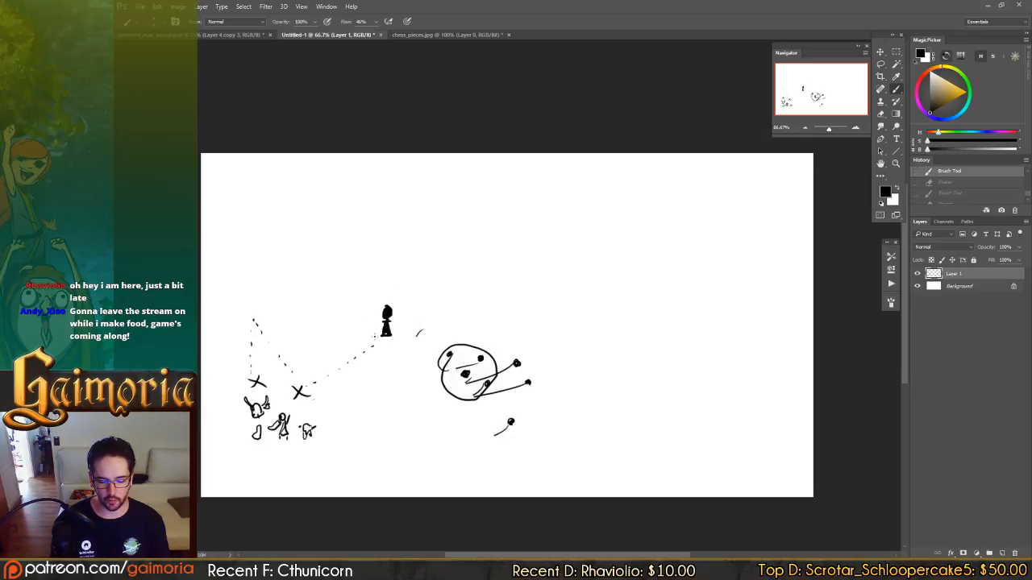
pyautogui.hotkey('ctrl', 'shift', 'z')
pyautogui.hotkey('ctrl', 'shift', 'z')
pyautogui.hotkey('ctrl', 'shift', 'z')
pyautogui.hotkey('ctrl', 'shift', 'z')
pyautogui.hotkey('ctrl', 'shift', 'z')
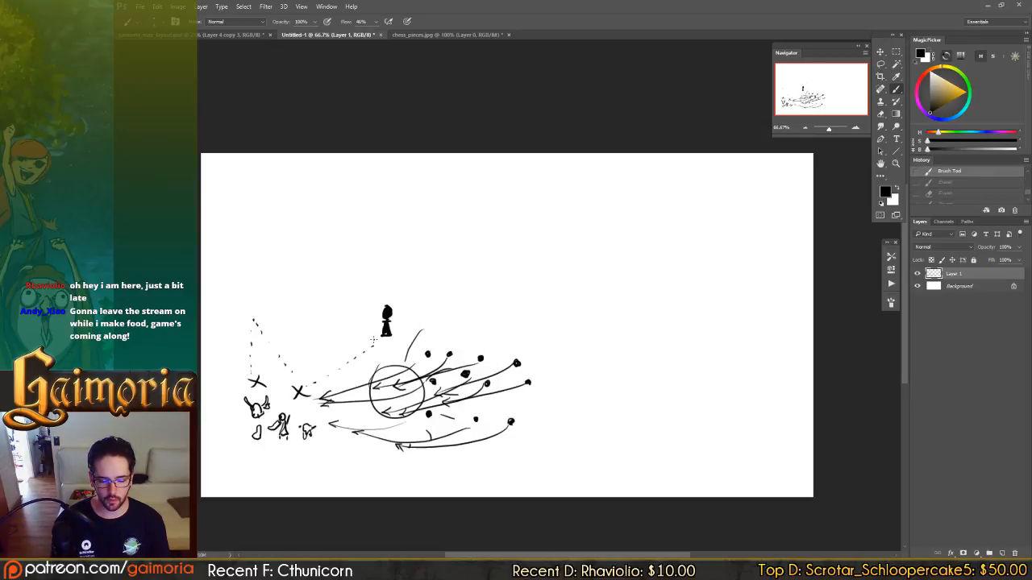
# Handwrite the label "Pawn" above the solid black figure and "Swarmer" below the pack of dots and arrows.
pyautogui.moveTo(345, 292)
pyautogui.mouseDown()
pyautogui.moveTo(347, 305)
pyautogui.moveTo(384, 303)
pyautogui.mouseUp()
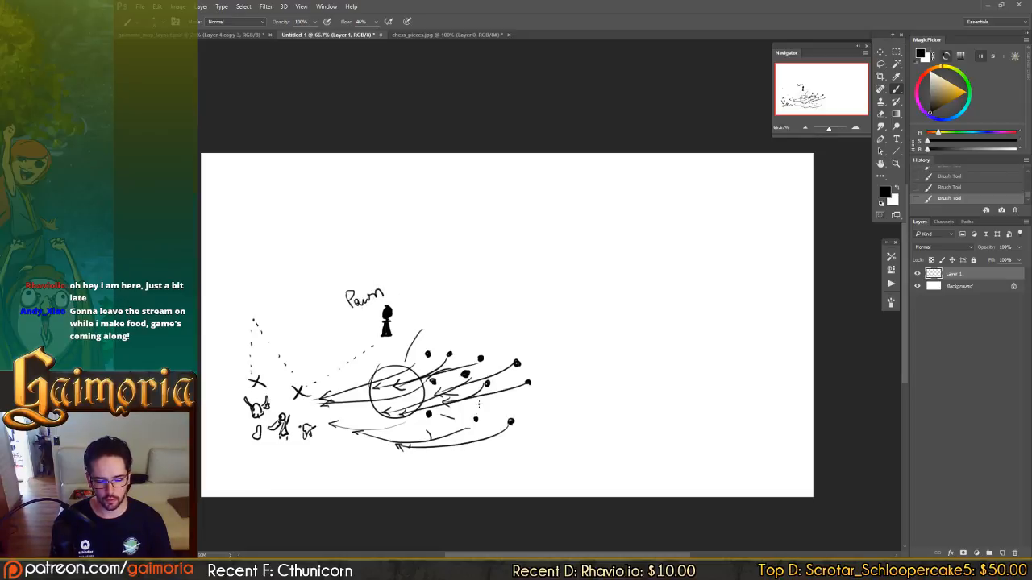
pyautogui.moveTo(456, 461)
pyautogui.mouseDown()
pyautogui.moveTo(448, 473)
pyautogui.moveTo(467, 475)
pyautogui.moveTo(520, 456)
pyautogui.mouseUp()
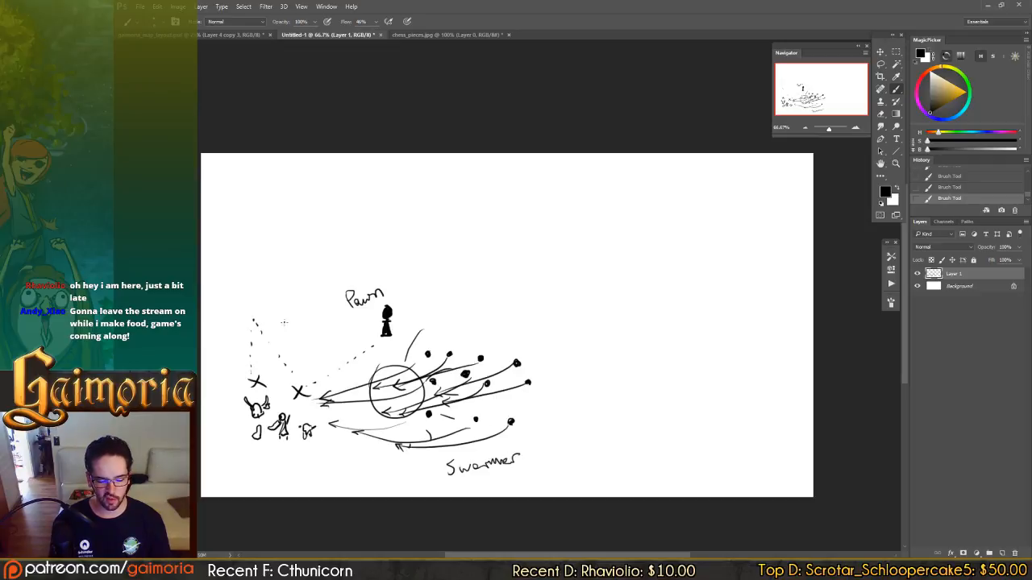
# Cut the pawn and swarmer drawing away from the party, paste it in place on its own layer, and hide that layer.
pyautogui.press('l')
pyautogui.moveTo(393, 273)
pyautogui.mouseDown()
pyautogui.moveTo(227, 346)
pyautogui.moveTo(228, 385)
pyautogui.moveTo(248, 399)
pyautogui.moveTo(287, 400)
pyautogui.moveTo(328, 443)
pyautogui.moveTo(497, 546)
pyautogui.moveTo(554, 354)
pyautogui.moveTo(409, 262)
pyautogui.mouseUp()
pyautogui.hotkey('ctrl', 'x')
pyautogui.hotkey('ctrl', 'shift', 'v')
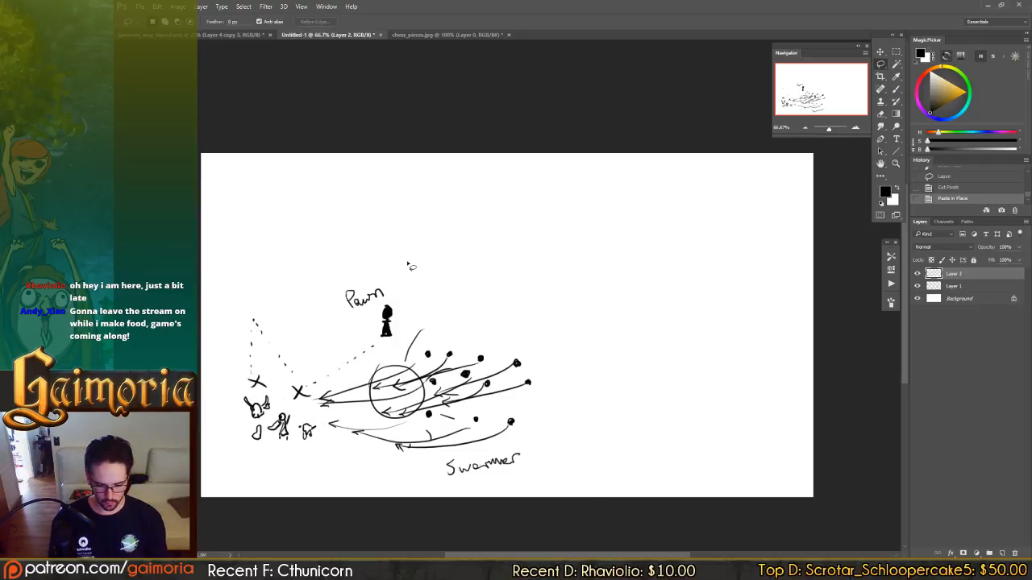
pyautogui.press('b')
pyautogui.click(916, 273)
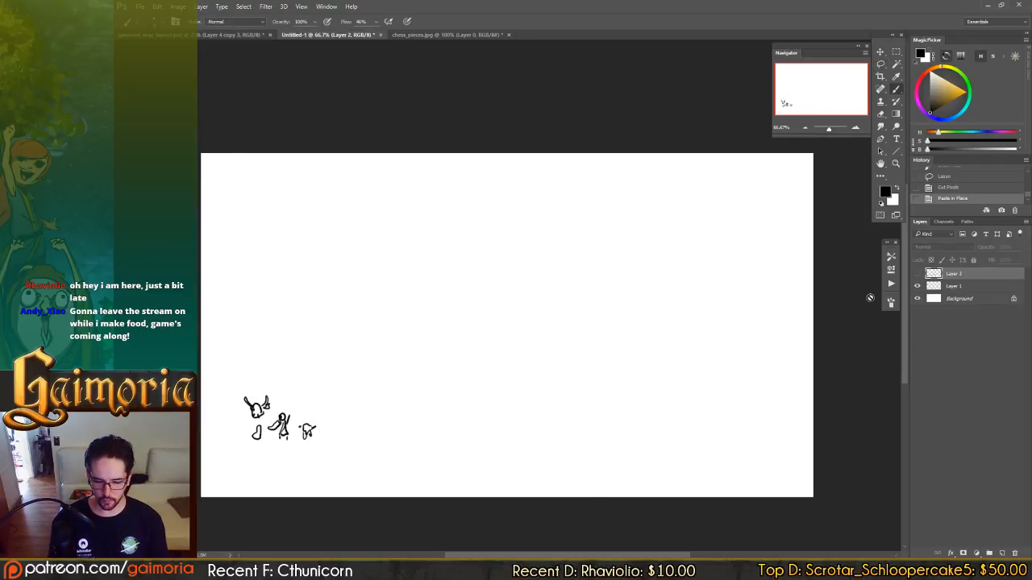
pyautogui.click(211, 41)
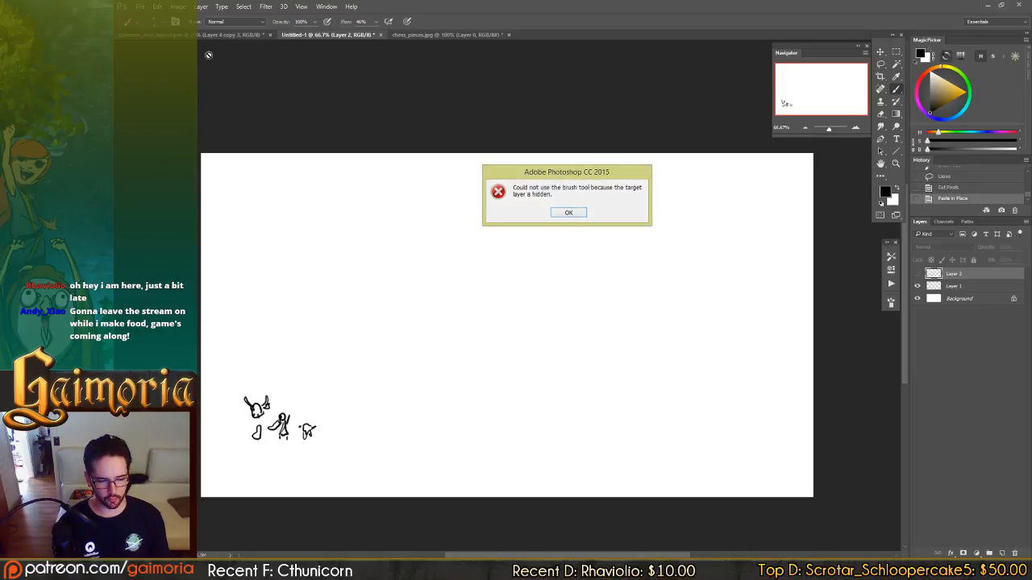
pyautogui.press('Return')
# Review the Enemy Types notes in the Gaimoria map layout document, from the Swarmer entry to the Rook entry.
pyautogui.click(205, 35)
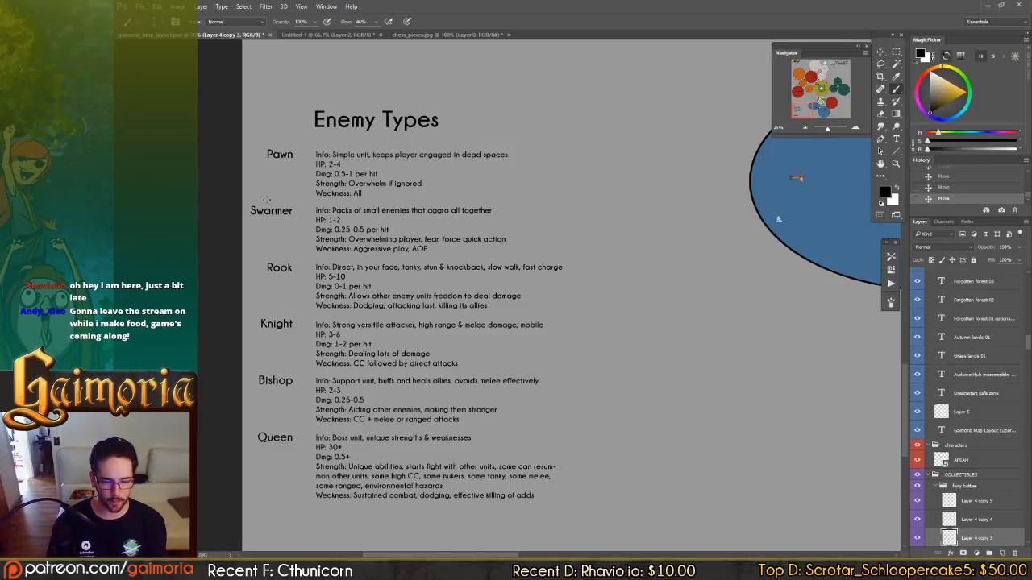
pyautogui.scroll(1, 291, 239)
pyautogui.scroll(-1, 322, 194)
pyautogui.press('v')
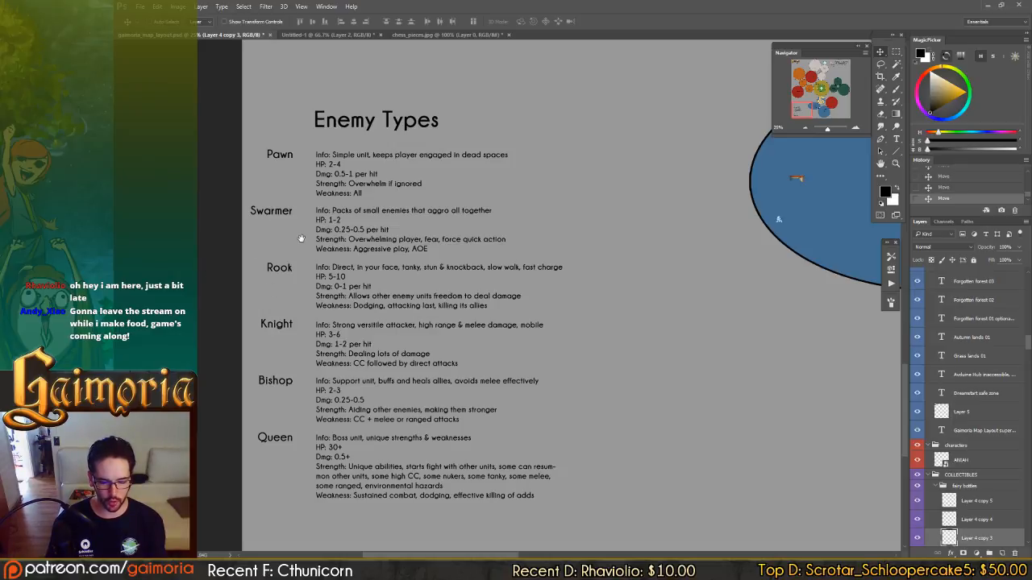
pyautogui.moveTo(301, 238); pyautogui.dragTo(304, 251)
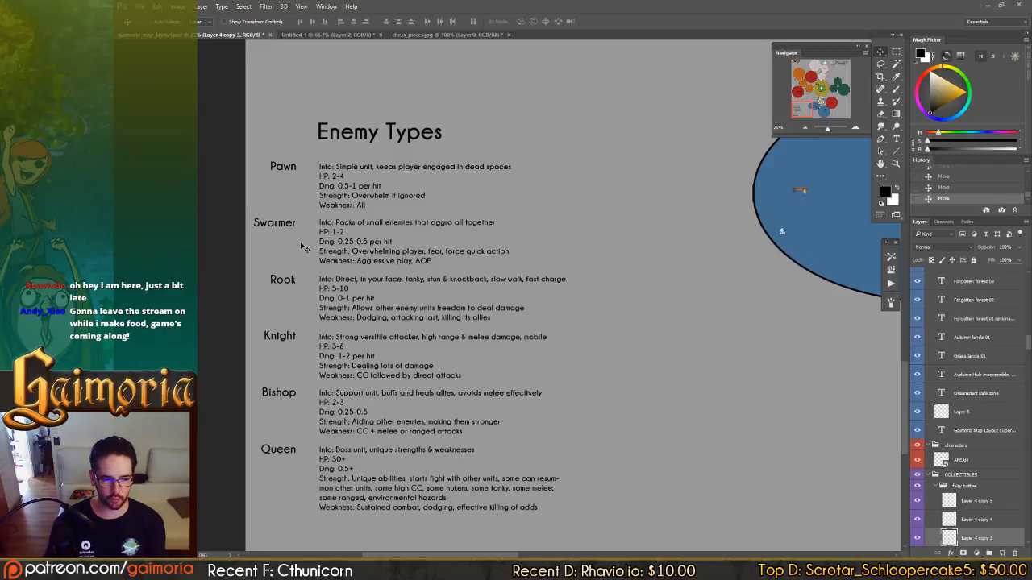
pyautogui.moveTo(295, 206); pyautogui.dragTo(294, 213)
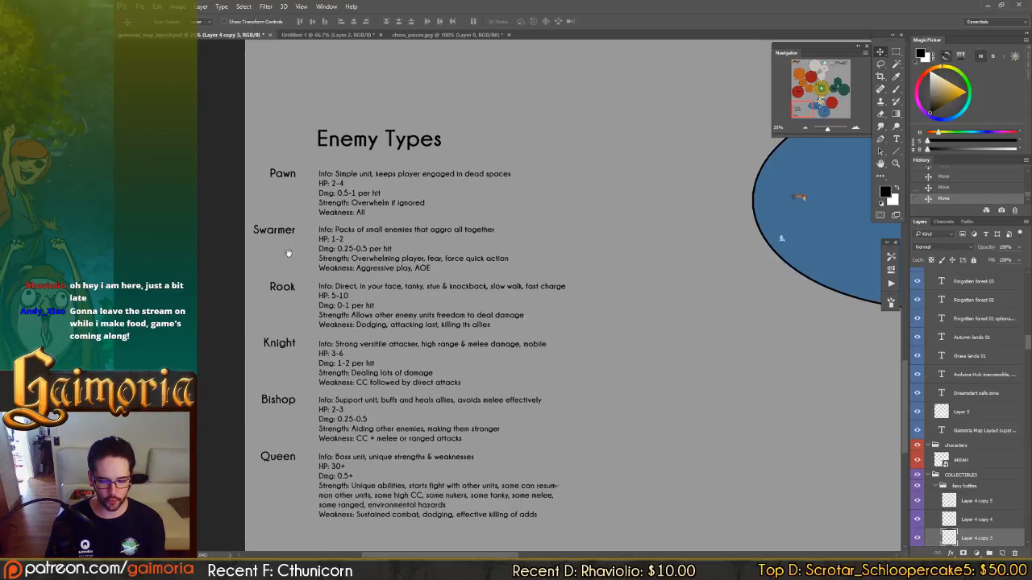
pyautogui.moveTo(288, 253); pyautogui.dragTo(293, 253)
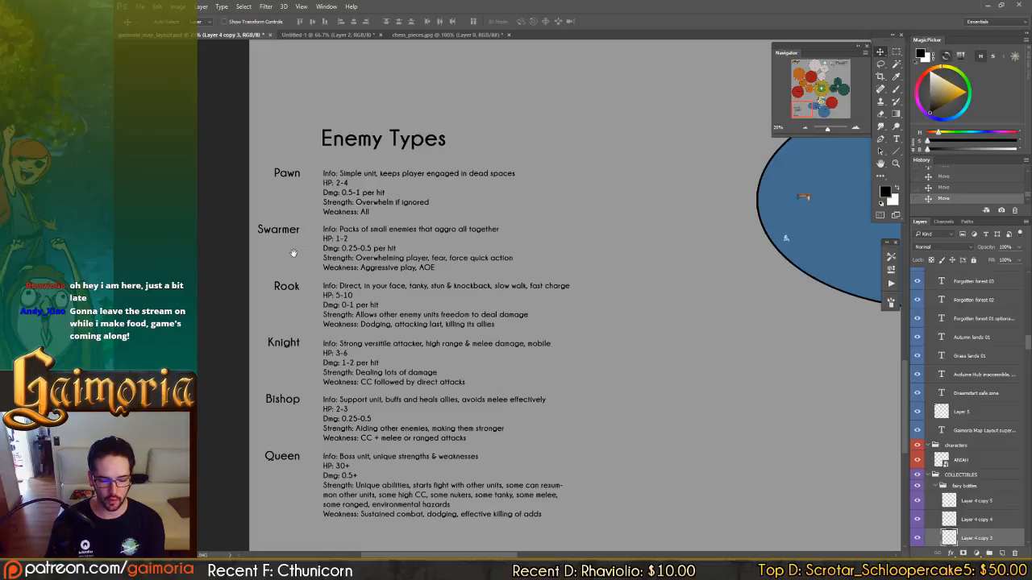
pyautogui.moveTo(294, 253); pyautogui.dragTo(292, 253)
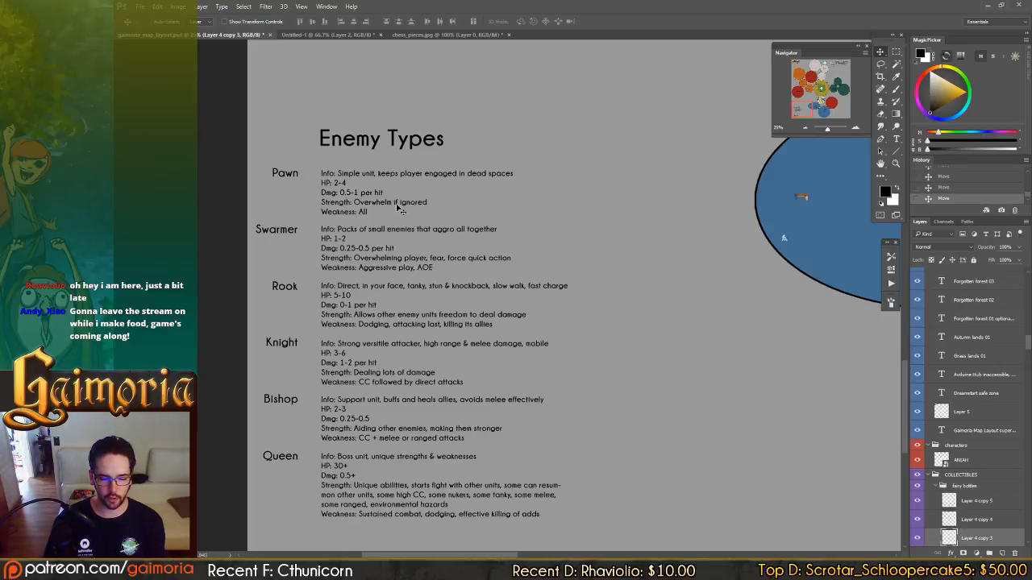
pyautogui.moveTo(398, 202); pyautogui.dragTo(450, 193)
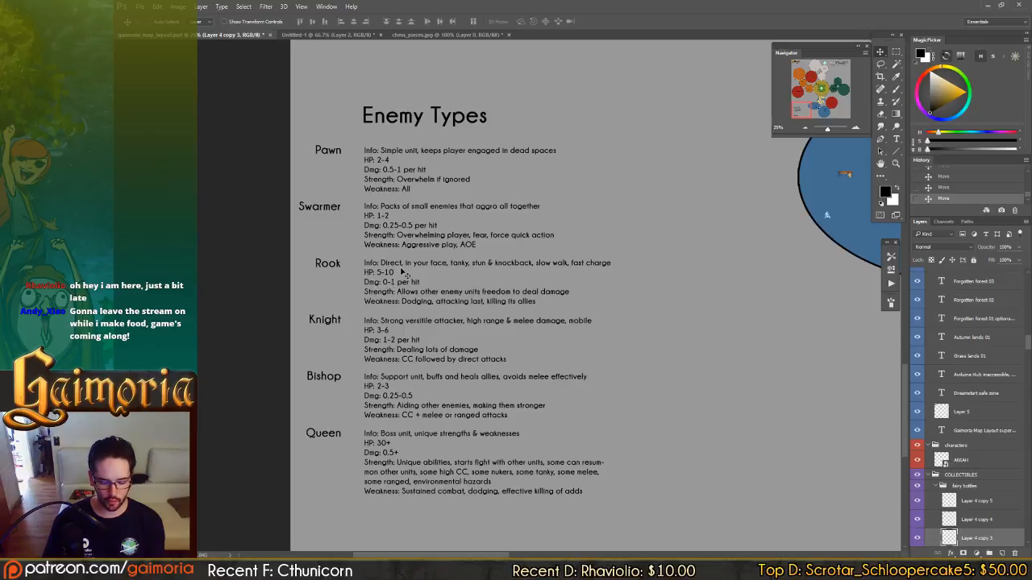
# Add a new layer in Untitled-1 and sketch a smiling gorilla on it, up and to the right of the party.
pyautogui.click(354, 34)
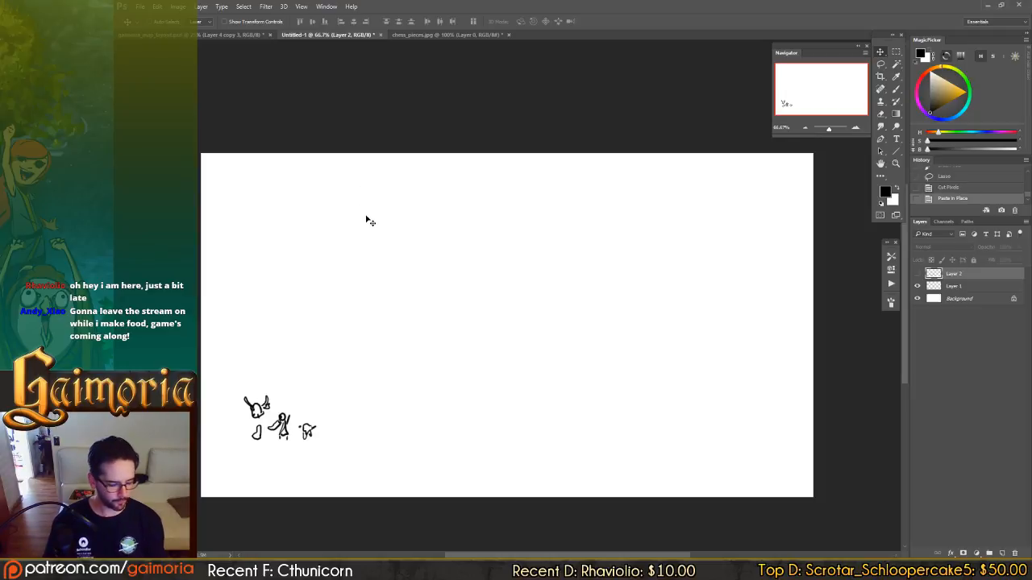
pyautogui.press('b')
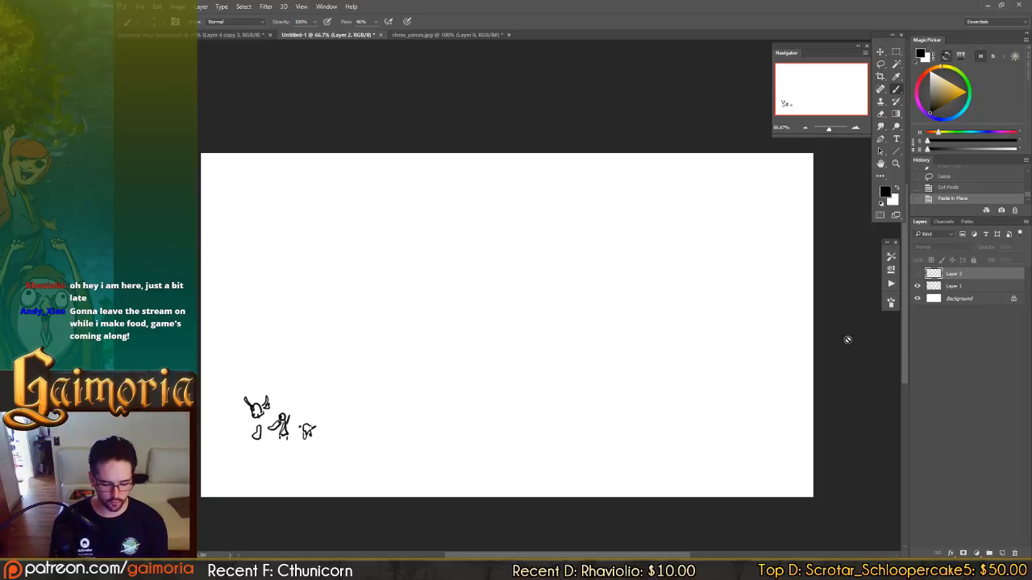
pyautogui.hotkey('ctrl', 'shift', 'n')
pyautogui.press('Return')
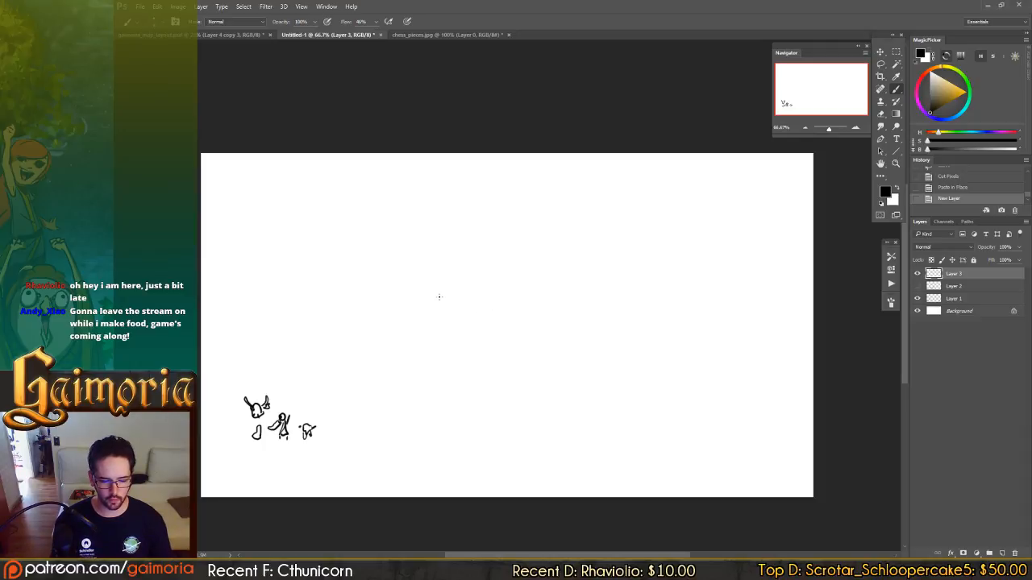
pyautogui.moveTo(440, 293)
pyautogui.mouseDown()
pyautogui.moveTo(414, 295)
pyautogui.moveTo(426, 312)
pyautogui.moveTo(428, 295)
pyautogui.mouseUp()
pyautogui.moveTo(414, 292)
pyautogui.mouseDown()
pyautogui.moveTo(420, 298)
pyautogui.moveTo(395, 337)
pyautogui.mouseUp()
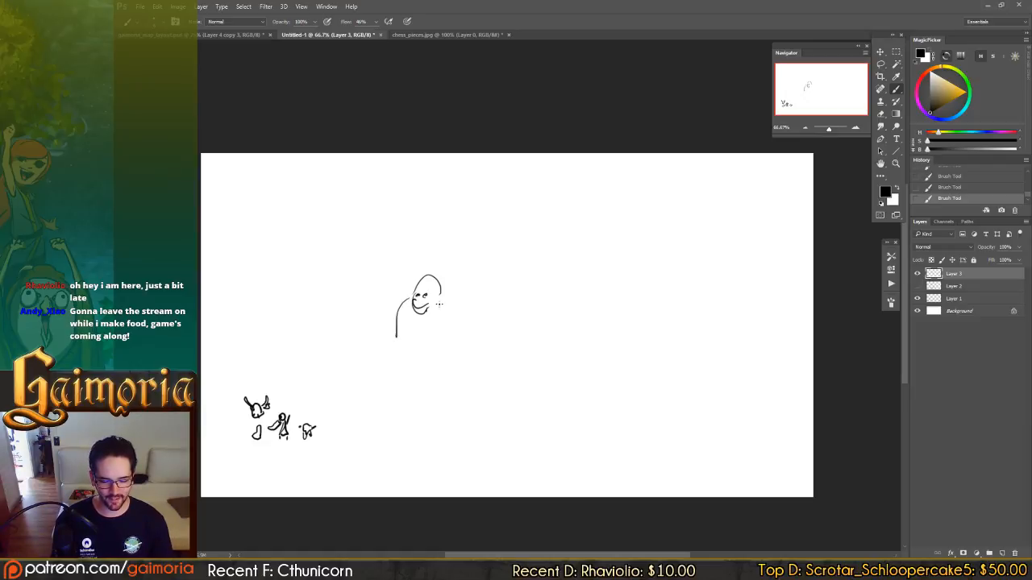
pyautogui.moveTo(438, 303)
pyautogui.mouseDown()
pyautogui.moveTo(429, 344)
pyautogui.moveTo(432, 357)
pyautogui.moveTo(446, 354)
pyautogui.moveTo(413, 342)
pyautogui.mouseUp()
pyautogui.moveTo(444, 295)
pyautogui.mouseDown()
pyautogui.moveTo(466, 329)
pyautogui.moveTo(459, 353)
pyautogui.mouseUp()
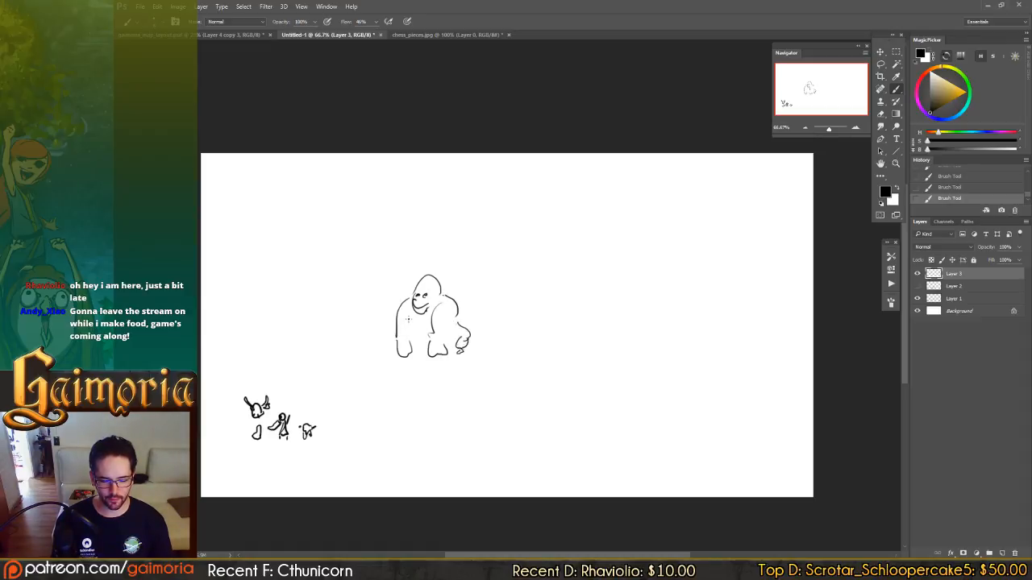
pyautogui.moveTo(408, 319); pyautogui.dragTo(452, 341)
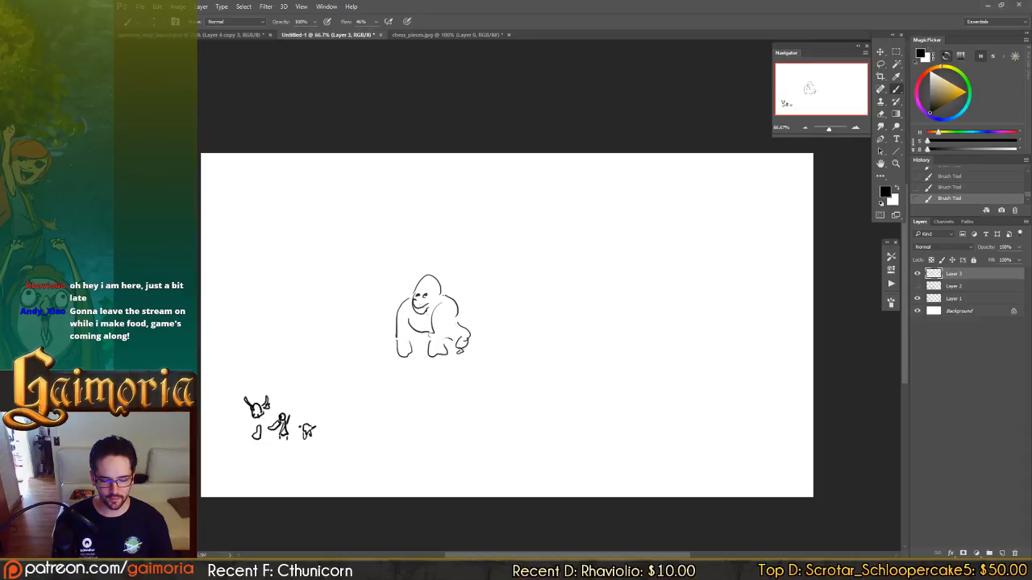
pyautogui.moveTo(425, 292); pyautogui.dragTo(420, 299)
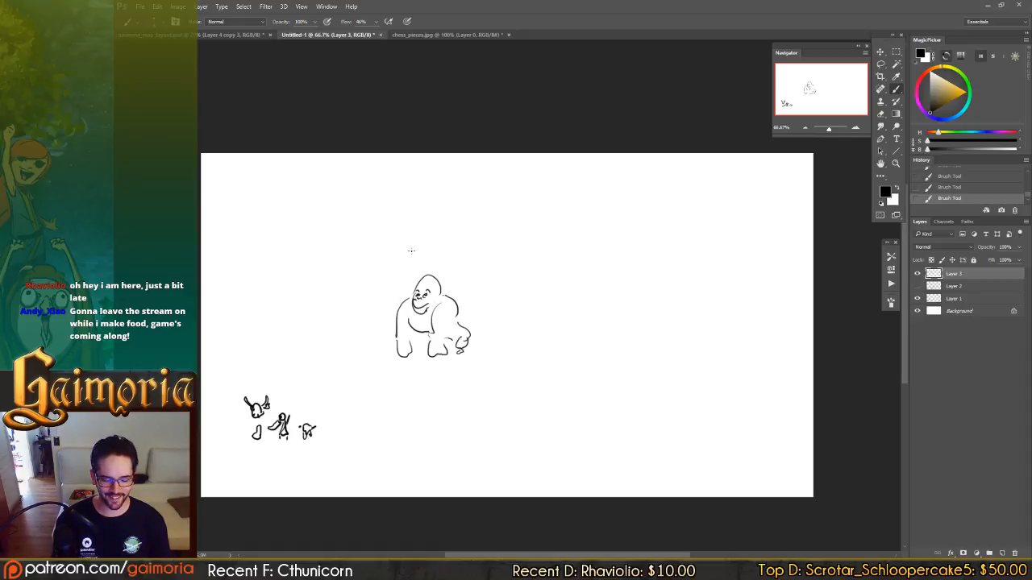
# Move the gorilla sketch up and to the right, farther away from the party.
pyautogui.moveTo(383, 357); pyautogui.dragTo(476, 316)
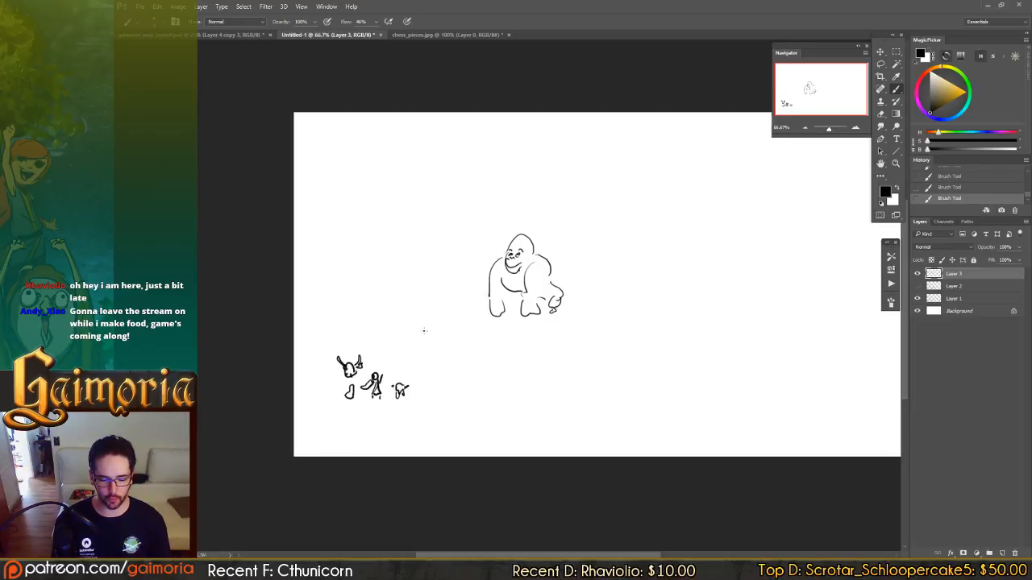
pyautogui.press('v')
pyautogui.moveTo(463, 258); pyautogui.dragTo(521, 233)
pyautogui.moveTo(483, 285)
pyautogui.mouseDown()
pyautogui.moveTo(517, 230)
pyautogui.moveTo(488, 290)
pyautogui.moveTo(474, 261)
pyautogui.moveTo(544, 253)
pyautogui.mouseUp()
pyautogui.press('b')
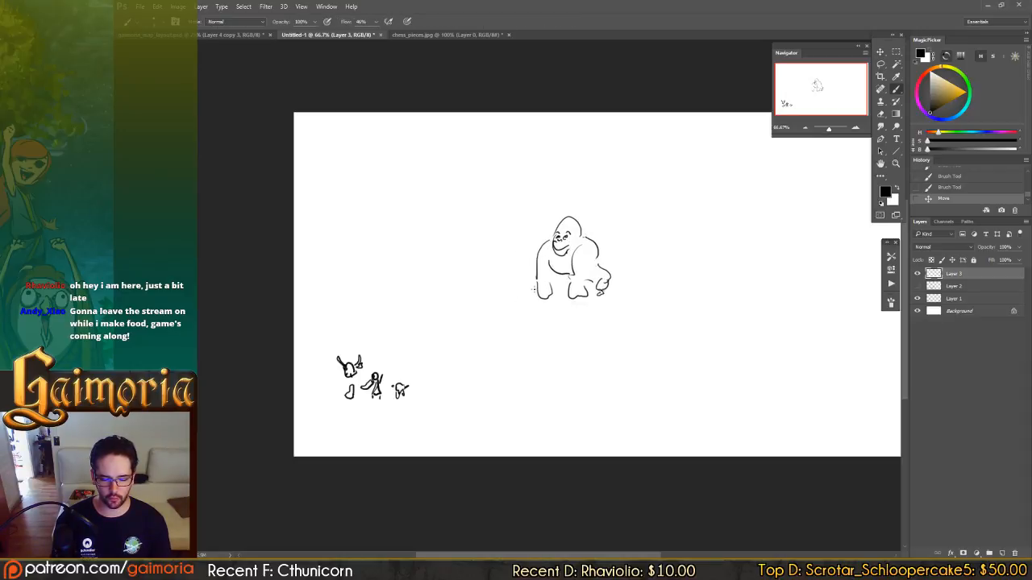
# Draw a straight charge arrow from the gorilla to the party, and a looped dodge arrow leading upward from the party.
pyautogui.click(533, 286)
pyautogui.click(408, 365)
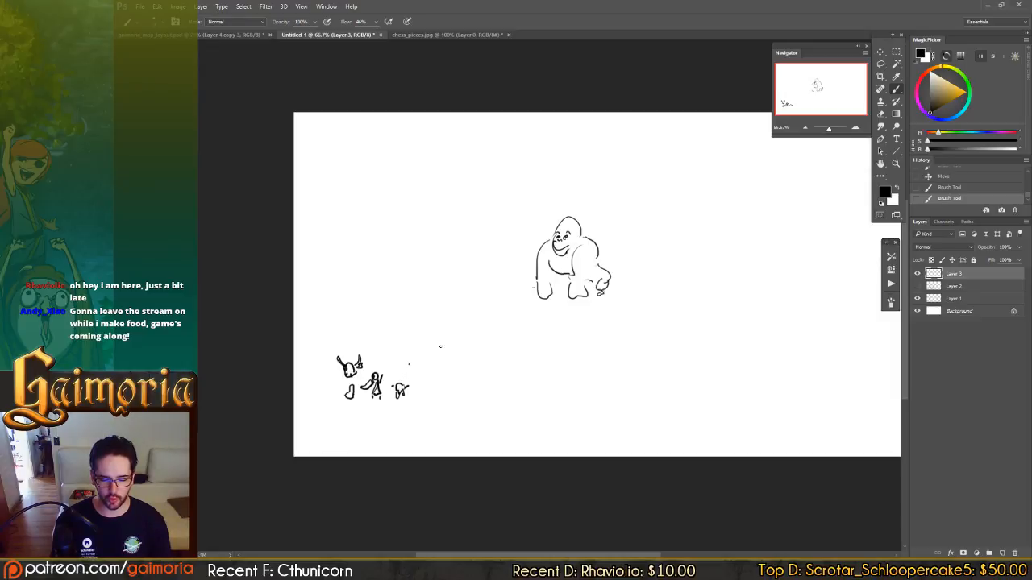
pyautogui.hotkey('ctrl', 'alt', 'z')
pyautogui.hotkey('ctrl', 'alt', 'z')
pyautogui.click(533, 289)
pyautogui.keyDown('shift'); pyautogui.click(406, 373); pyautogui.keyUp('shift')
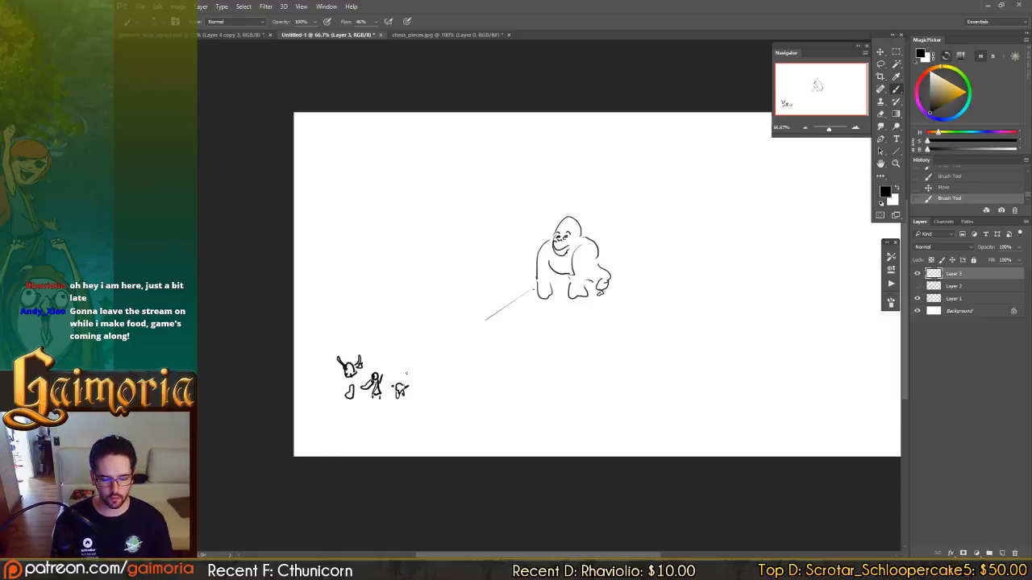
pyautogui.moveTo(411, 365)
pyautogui.mouseDown()
pyautogui.moveTo(417, 376)
pyautogui.moveTo(370, 301)
pyautogui.mouseUp()
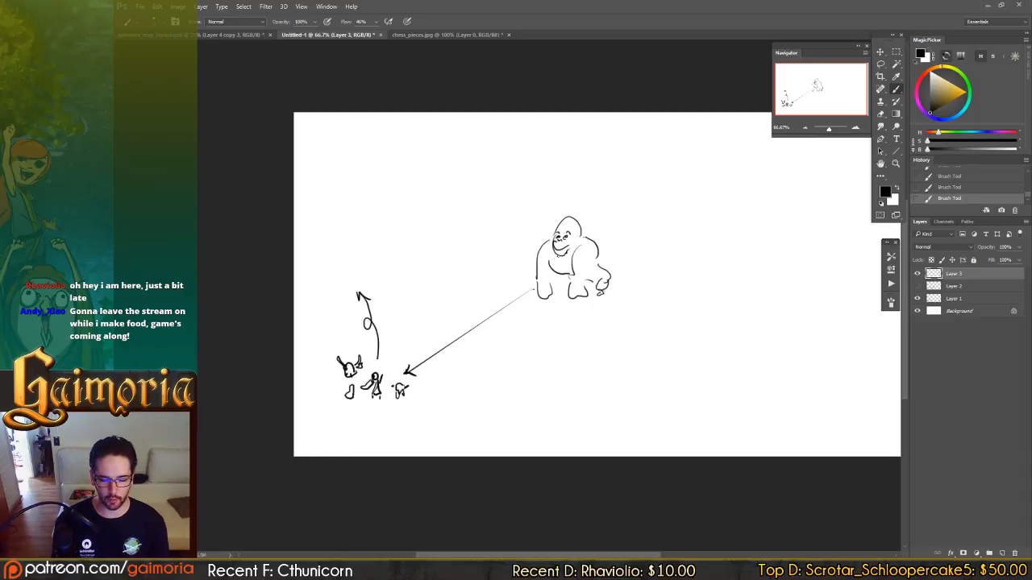
# Handwrite "Rook" and the hit points "5-10" beneath the gorilla, correcting stray strokes with undo and a smaller eraser.
pyautogui.moveTo(534, 248); pyautogui.dragTo(494, 253)
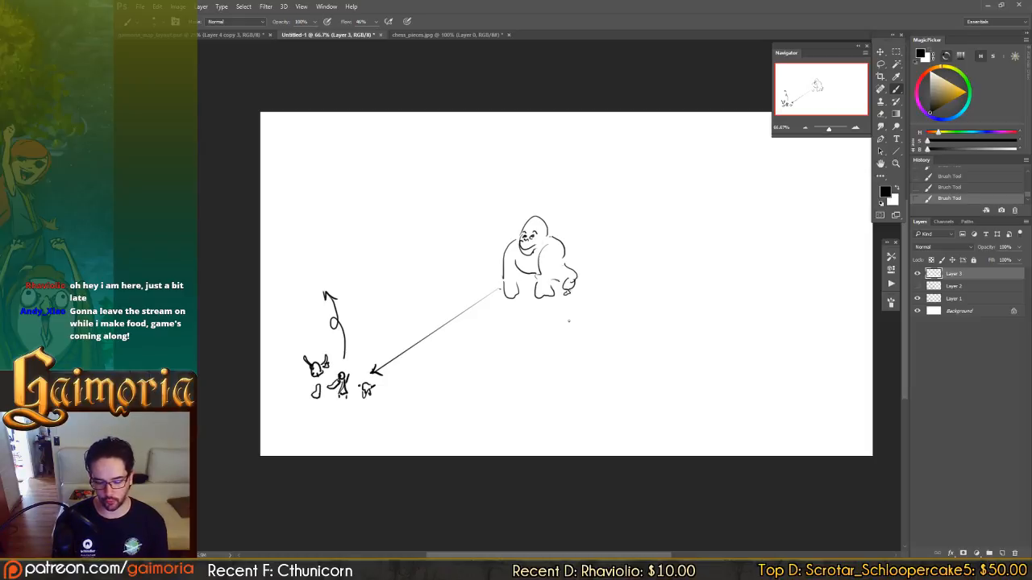
pyautogui.moveTo(632, 258); pyautogui.dragTo(657, 249)
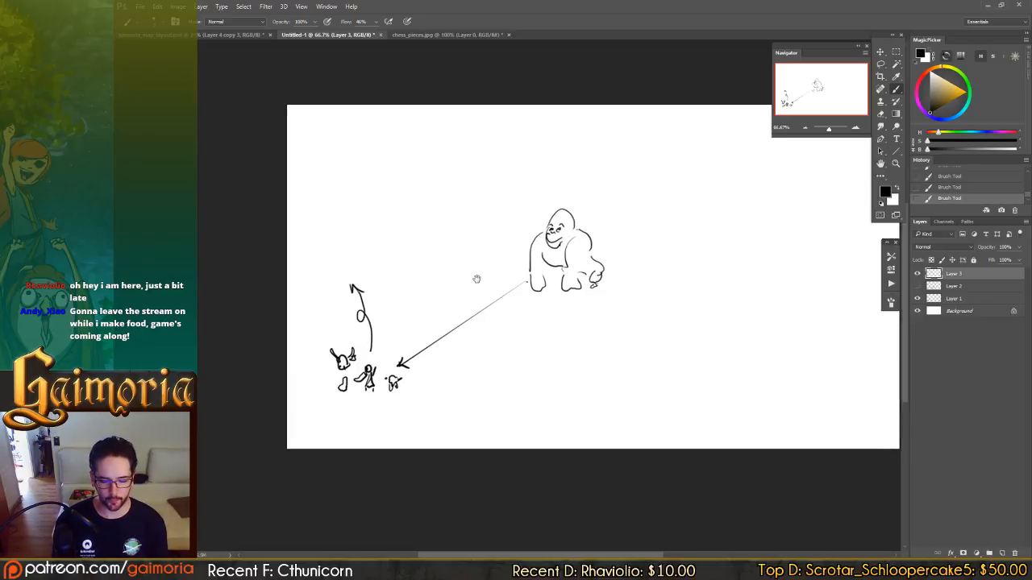
pyautogui.moveTo(476, 281); pyautogui.dragTo(504, 270)
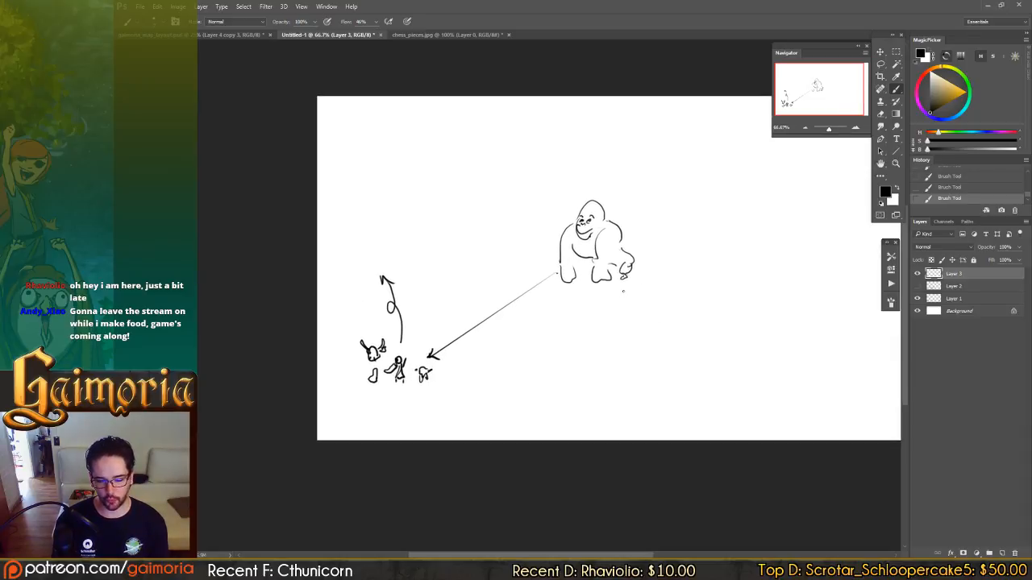
pyautogui.moveTo(622, 291)
pyautogui.mouseDown()
pyautogui.moveTo(590, 318)
pyautogui.moveTo(563, 300)
pyautogui.moveTo(585, 295)
pyautogui.moveTo(591, 305)
pyautogui.moveTo(562, 326)
pyautogui.moveTo(594, 315)
pyautogui.mouseUp()
pyautogui.hotkey('ctrl', 'z')
pyautogui.press('e')
pyautogui.hotkey('ctrl', 'z')
pyautogui.press('[')
pyautogui.press('[')
pyautogui.press('[')
pyautogui.press('[')
pyautogui.press('[')
pyautogui.press('[')
pyautogui.press('b')
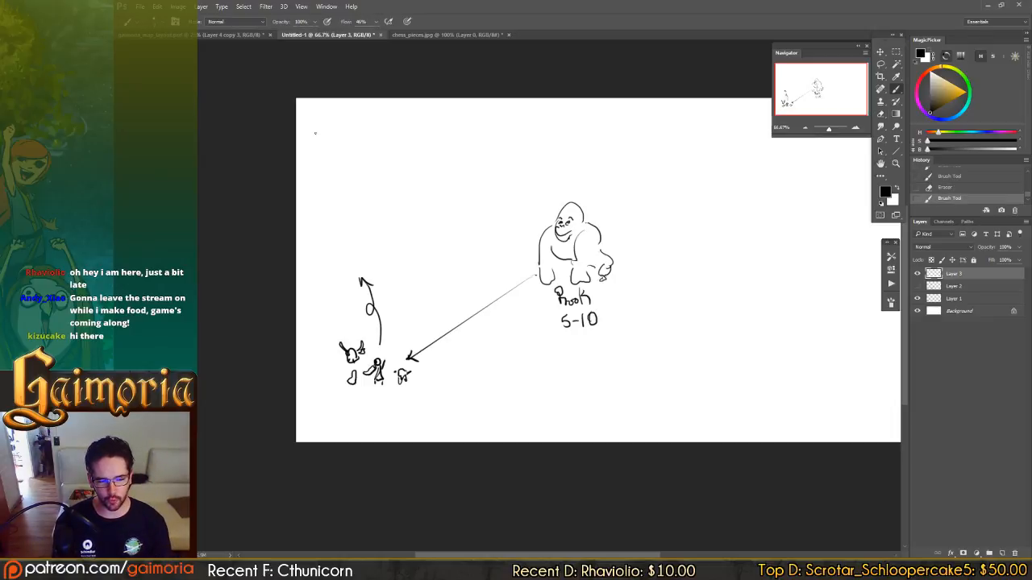
# Consult the Enemy Types notes again, and start sketching a small cap-like shape above the gorilla in Untitled-1.
pyautogui.click(202, 35)
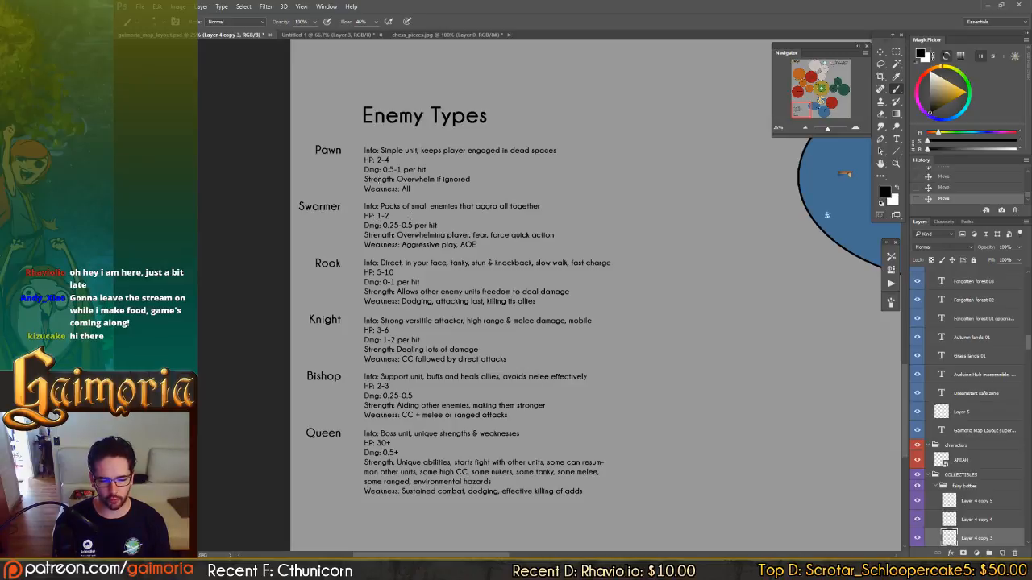
pyautogui.click(320, 34)
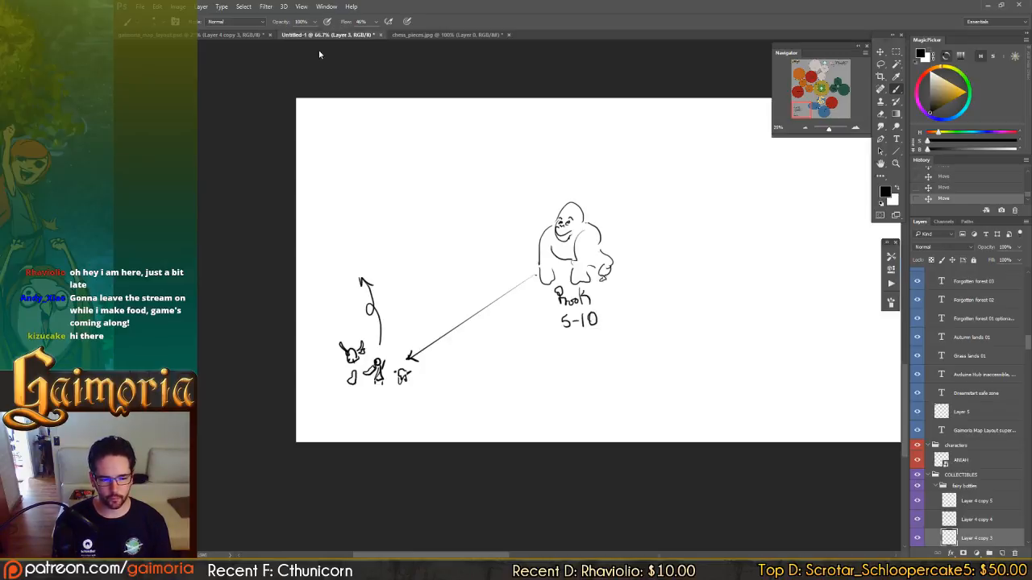
pyautogui.moveTo(557, 294)
pyautogui.mouseDown()
pyautogui.moveTo(509, 277)
pyautogui.moveTo(478, 289)
pyautogui.mouseUp()
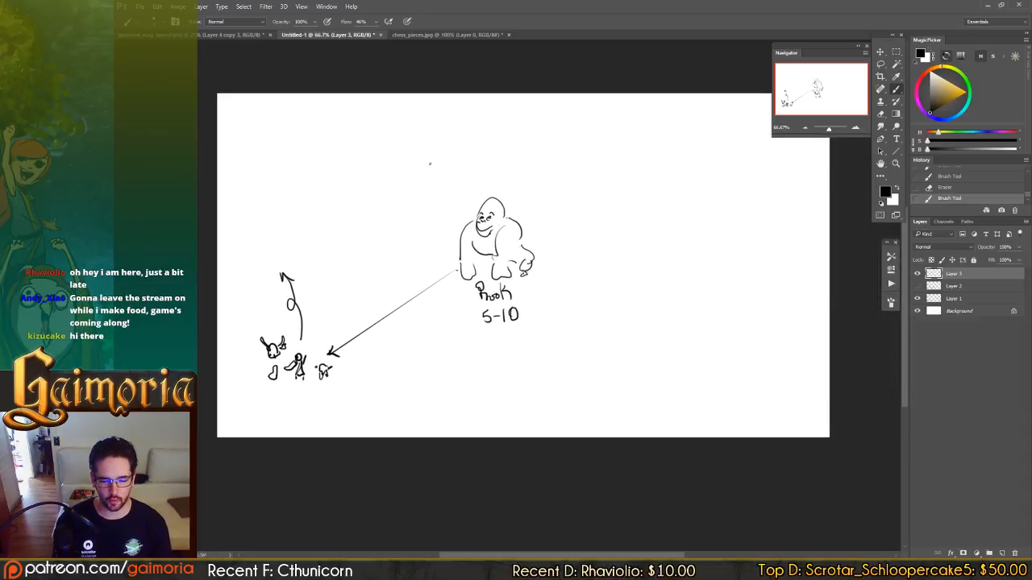
pyautogui.click(242, 35)
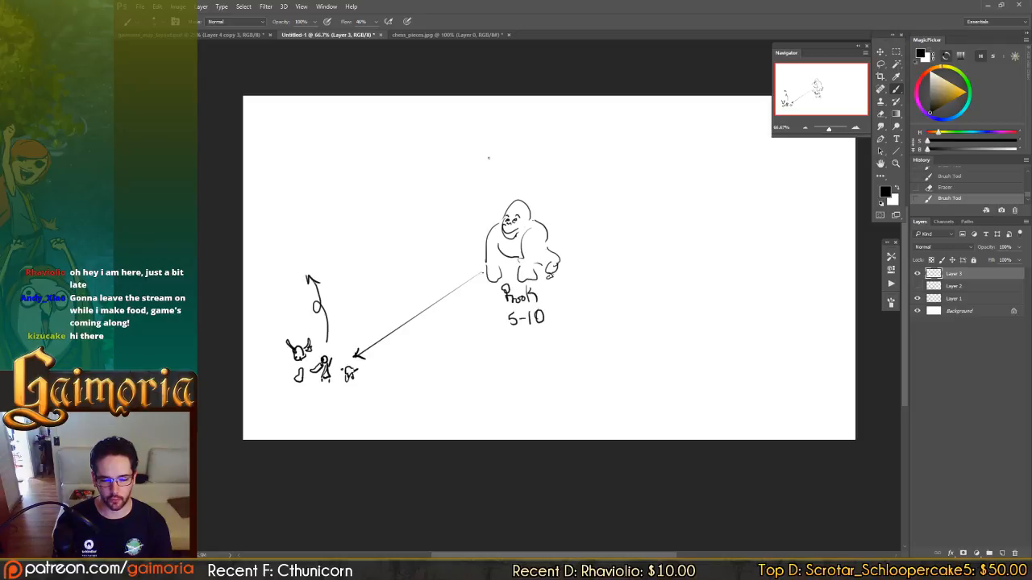
pyautogui.moveTo(469, 158); pyautogui.dragTo(488, 157)
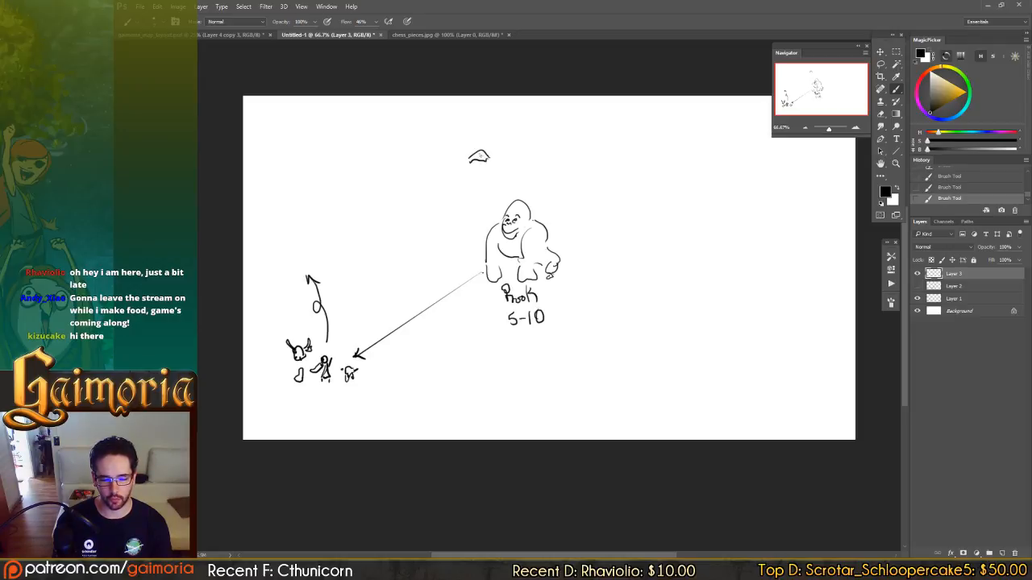
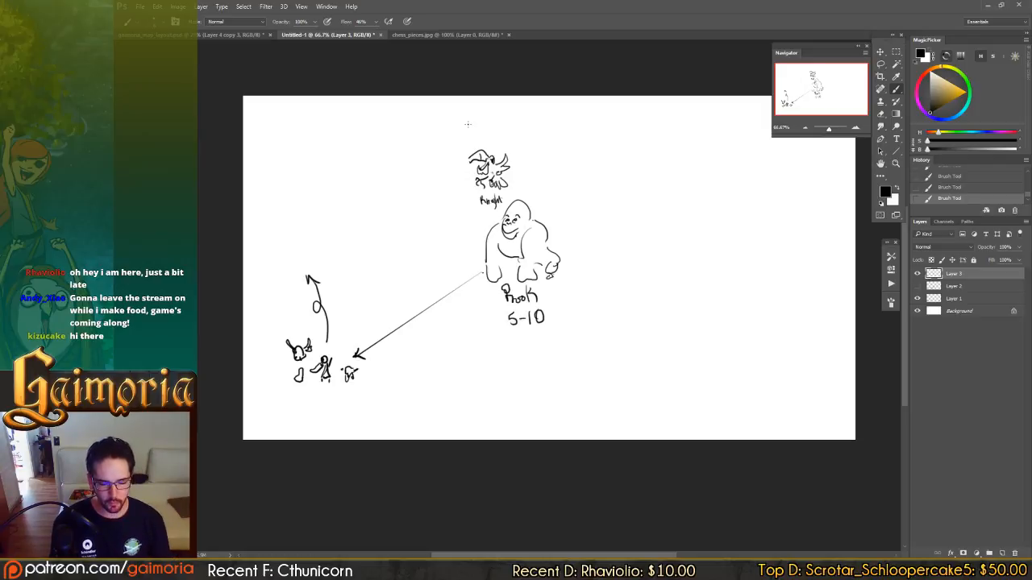
# Clean up stray marks beside the knight, and draw a looping projectile trail ending in a small ball on the knight's left side.
pyautogui.moveTo(517, 229); pyautogui.dragTo(536, 225)
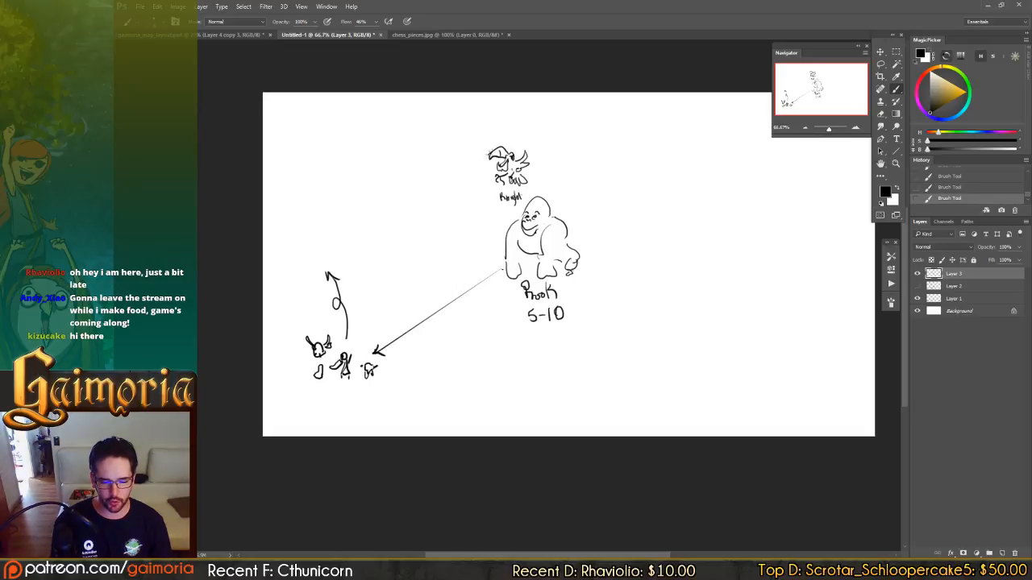
pyautogui.press('e')
pyautogui.moveTo(487, 152); pyautogui.dragTo(490, 171)
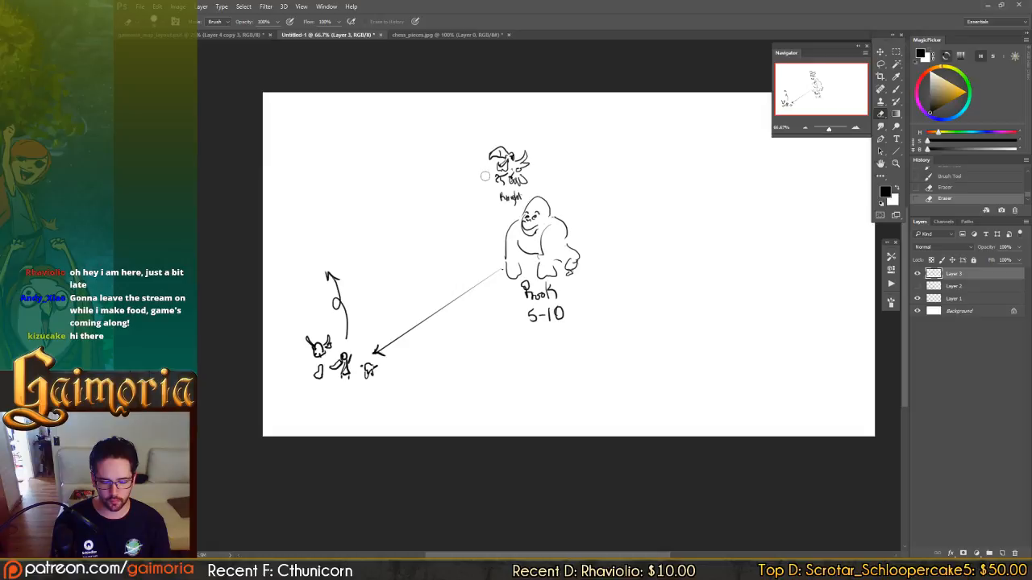
pyautogui.press('b')
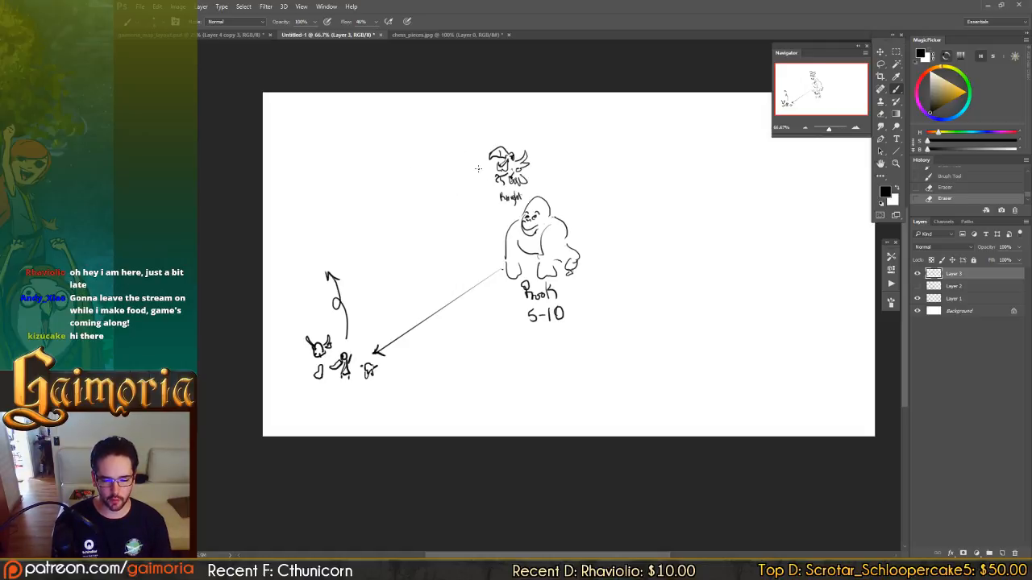
pyautogui.moveTo(406, 184)
pyautogui.mouseDown()
pyautogui.moveTo(408, 198)
pyautogui.moveTo(437, 171)
pyautogui.moveTo(480, 159)
pyautogui.mouseUp()
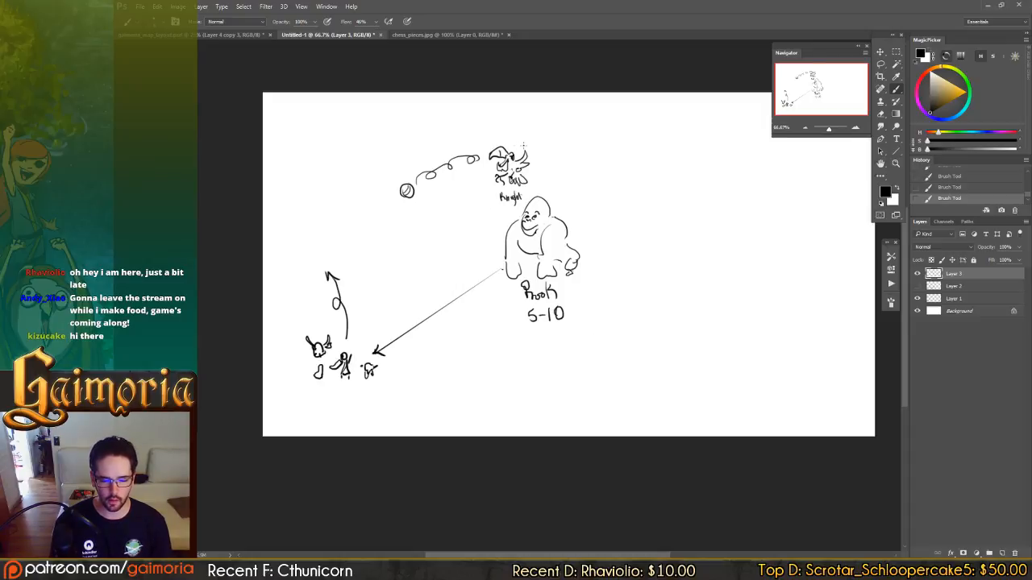
# Select the knight sketch together with its "Knight" label, leaving the gorilla's head out of the selection.
pyautogui.press('m')
pyautogui.moveTo(486, 138)
pyautogui.mouseDown()
pyautogui.moveTo(533, 210)
pyautogui.moveTo(557, 187)
pyautogui.mouseUp()
pyautogui.press('l')
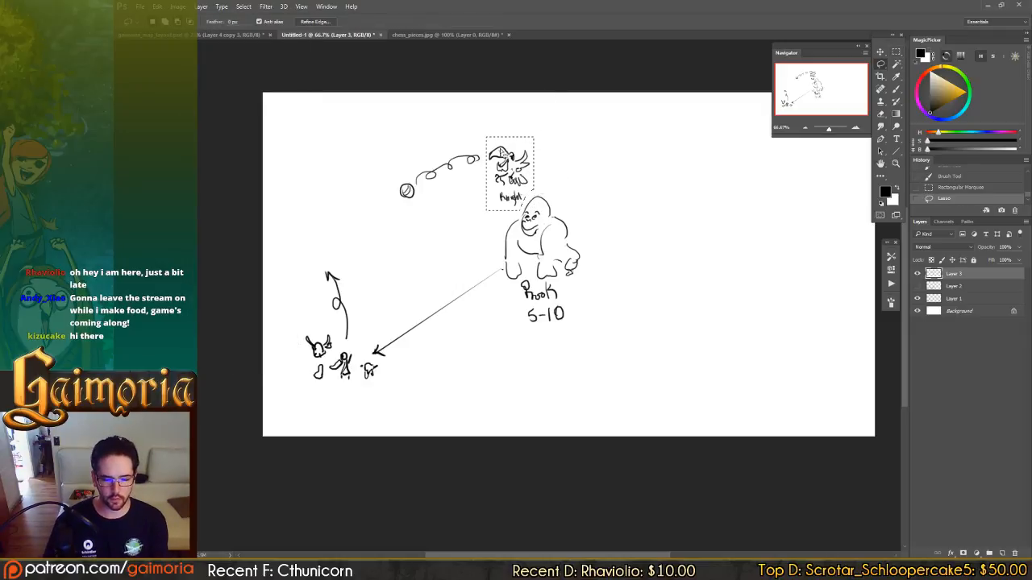
pyautogui.press('m')
pyautogui.moveTo(514, 159); pyautogui.dragTo(521, 380)
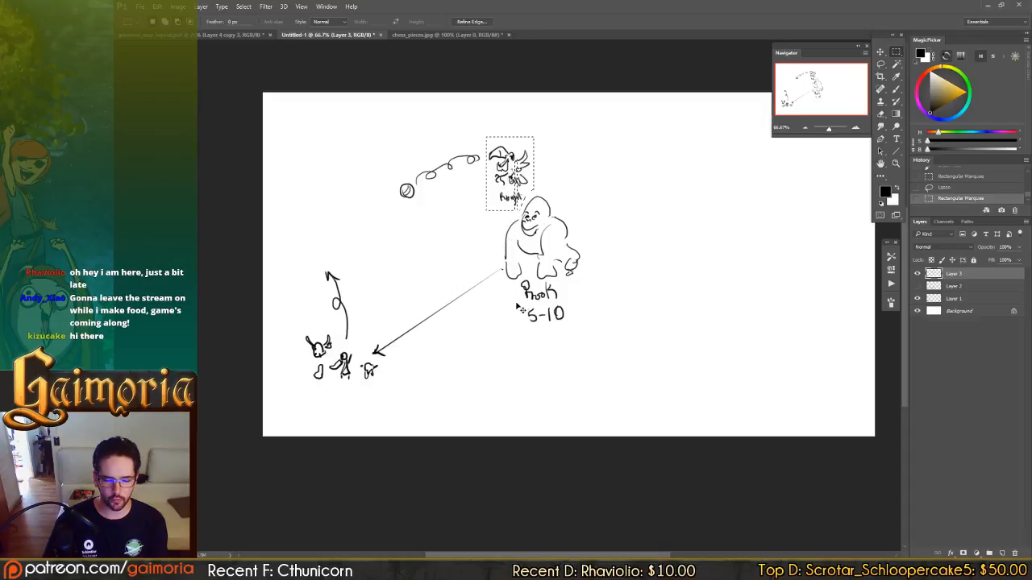
pyautogui.hotkey('ctrl', 'x')
pyautogui.hotkey('ctrl', 'z')
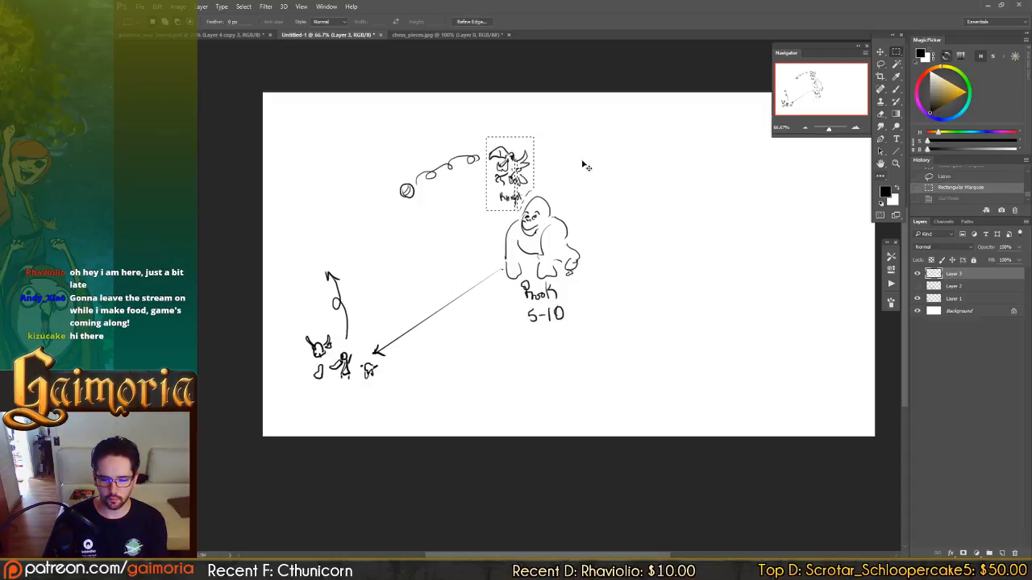
# Duplicate the selected knight twice, placing one copy above the party and the other below and right of the rook.
pyautogui.press('v')
pyautogui.hotkey('ctrl', 'alt', 'z')
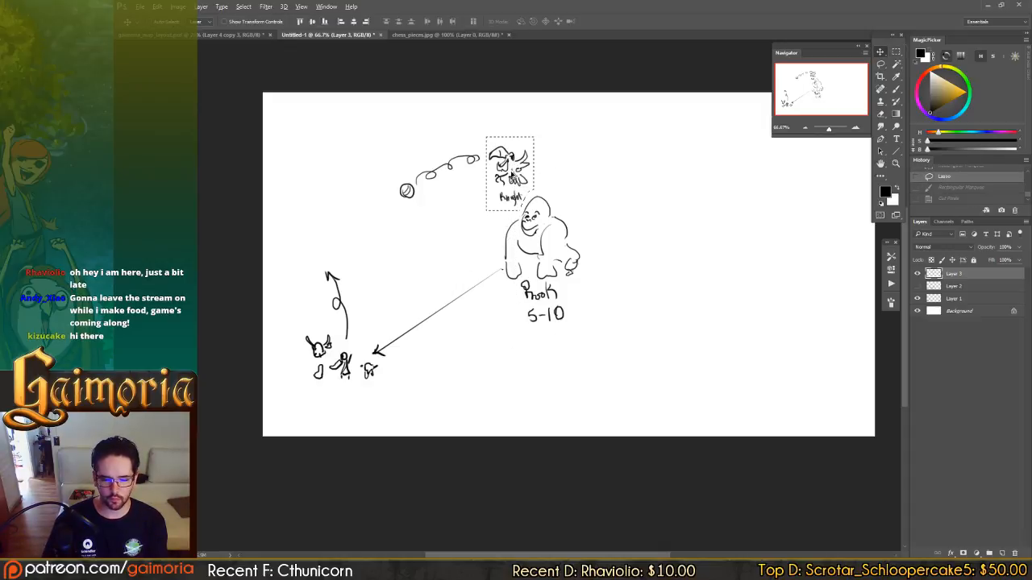
pyautogui.moveTo(510, 172)
pyautogui.mouseDown()
pyautogui.moveTo(521, 181)
pyautogui.moveTo(529, 362)
pyautogui.moveTo(615, 368)
pyautogui.moveTo(604, 379)
pyautogui.moveTo(326, 161)
pyautogui.moveTo(305, 123)
pyautogui.mouseUp()
pyautogui.hotkey('ctrl', 'd')
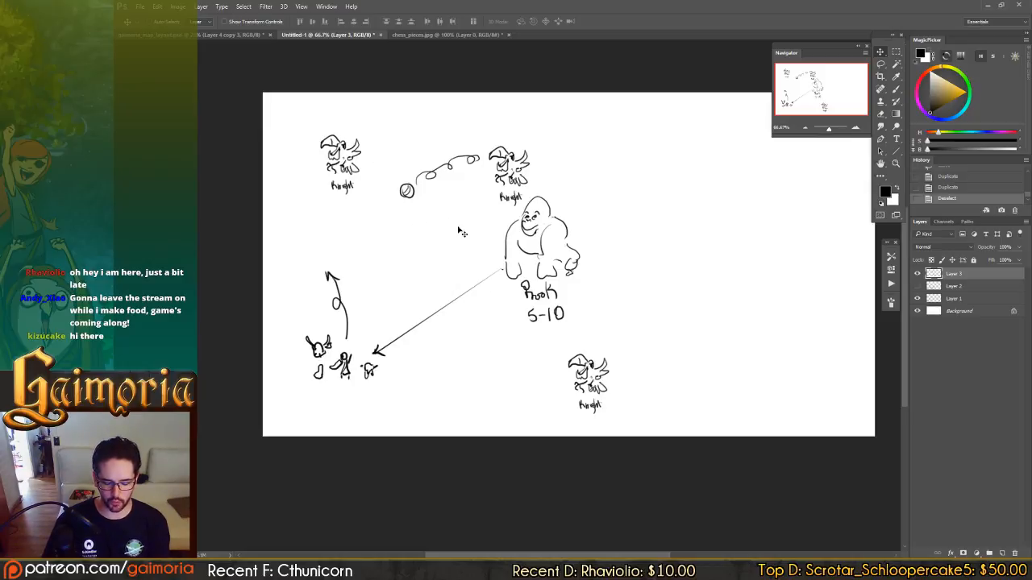
# Duplicate the looping projectile and rotate the copy so it drops from the knight above the party.
pyautogui.press('l')
pyautogui.moveTo(452, 138)
pyautogui.mouseDown()
pyautogui.moveTo(380, 204)
pyautogui.moveTo(445, 204)
pyautogui.moveTo(478, 183)
pyautogui.moveTo(481, 148)
pyautogui.moveTo(433, 181)
pyautogui.moveTo(348, 231)
pyautogui.mouseUp()
pyautogui.press('v')
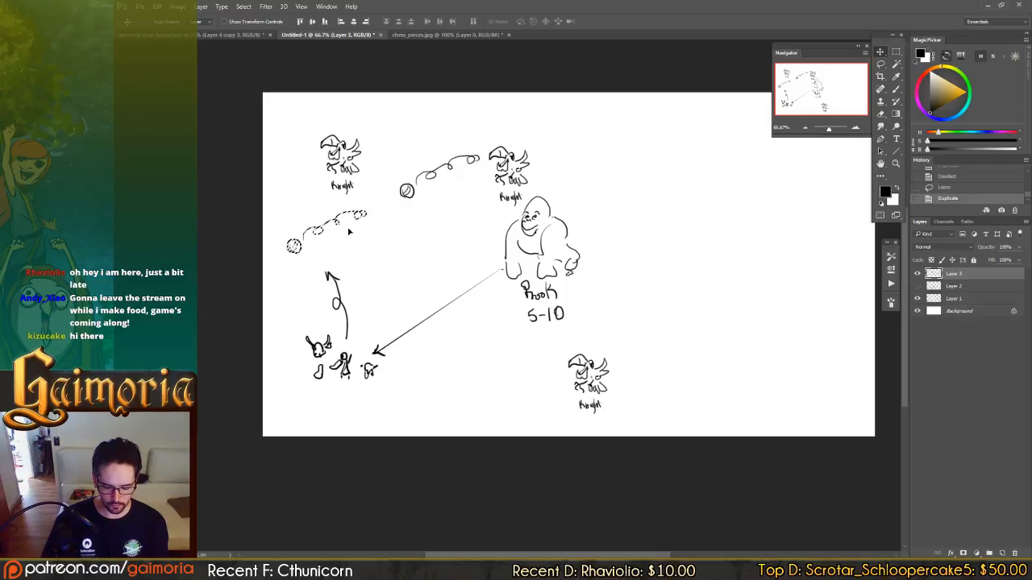
pyautogui.hotkey('ctrl', 't')
pyautogui.moveTo(461, 207); pyautogui.dragTo(384, 100)
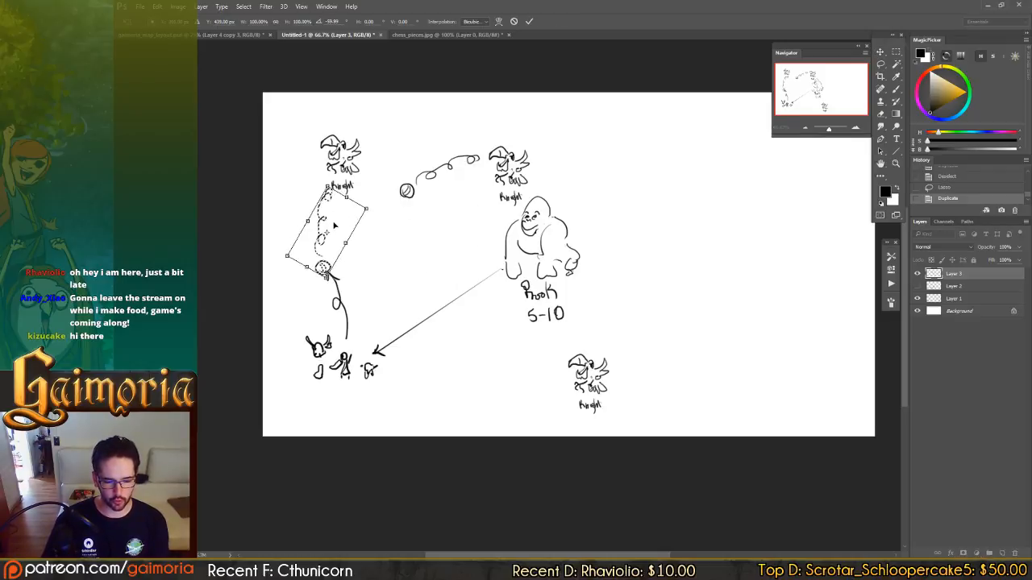
pyautogui.moveTo(335, 226); pyautogui.dragTo(320, 214)
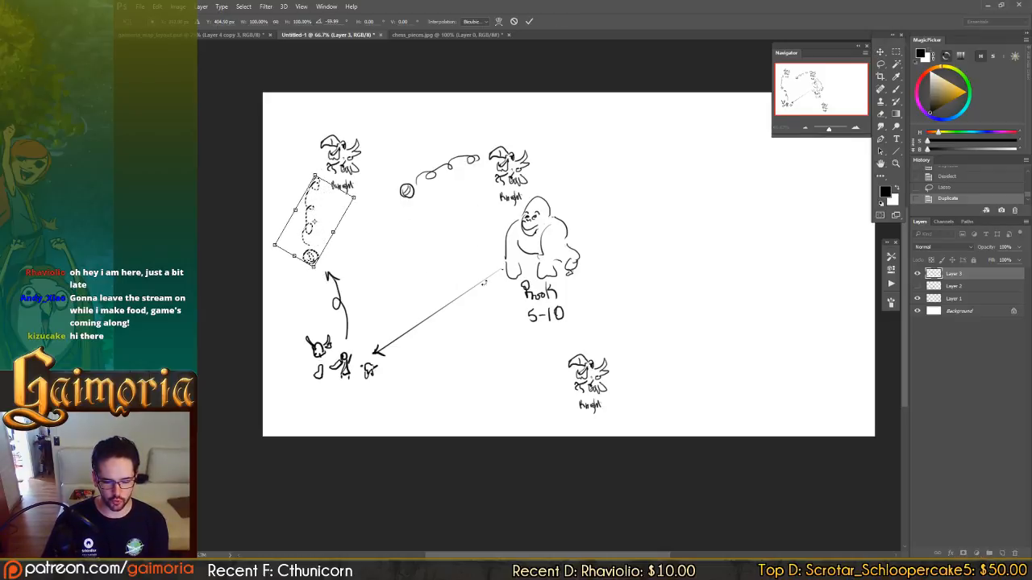
pyautogui.press('Return')
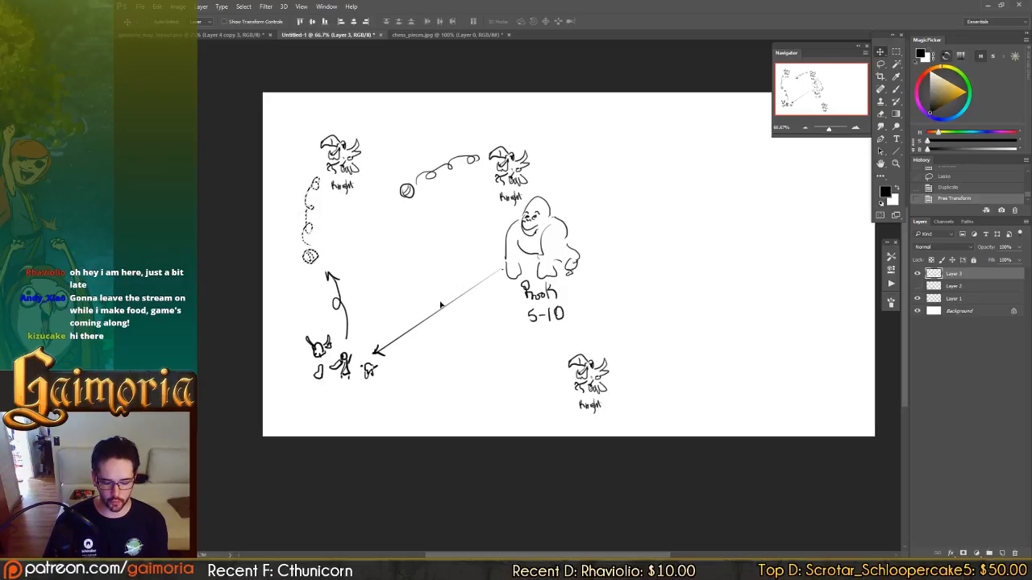
# Duplicate the projectile again, and rotate and position the copy so it flies from the lower knight toward the party.
pyautogui.moveTo(340, 214); pyautogui.dragTo(544, 444)
pyautogui.hotkey('ctrl', 't')
pyautogui.press('Return')
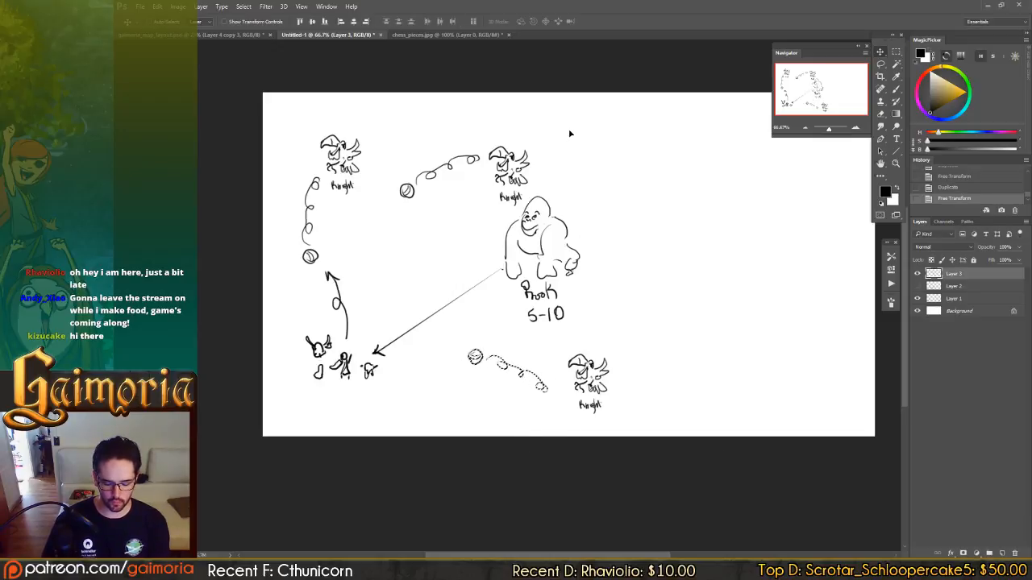
pyautogui.hotkey('ctrl', 't')
pyautogui.moveTo(636, 166); pyautogui.dragTo(617, 127)
pyautogui.press('Return')
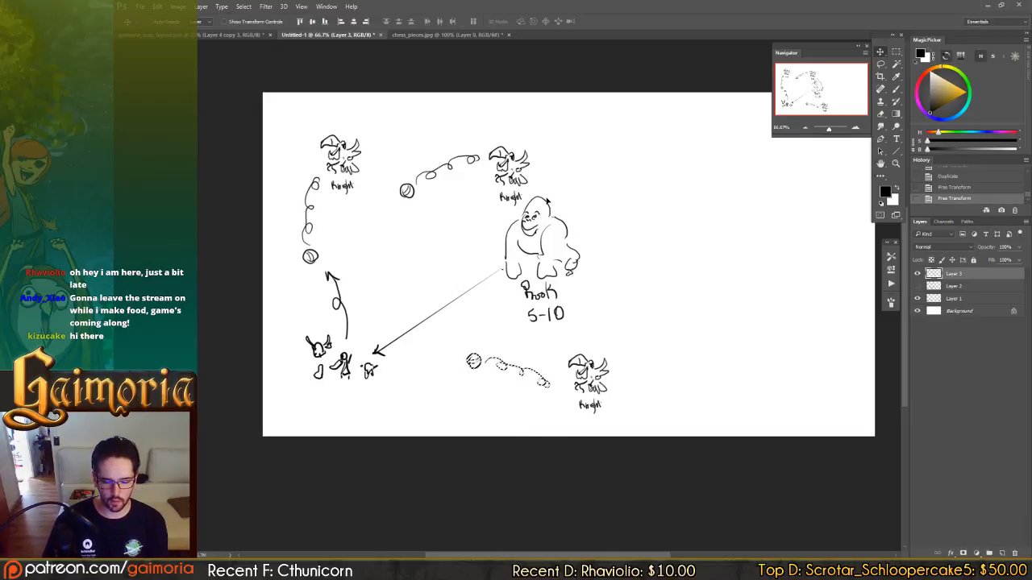
pyautogui.moveTo(563, 257)
pyautogui.mouseDown()
pyautogui.moveTo(580, 236)
pyautogui.moveTo(572, 242)
pyautogui.mouseUp()
pyautogui.hotkey('ctrl', 'd')
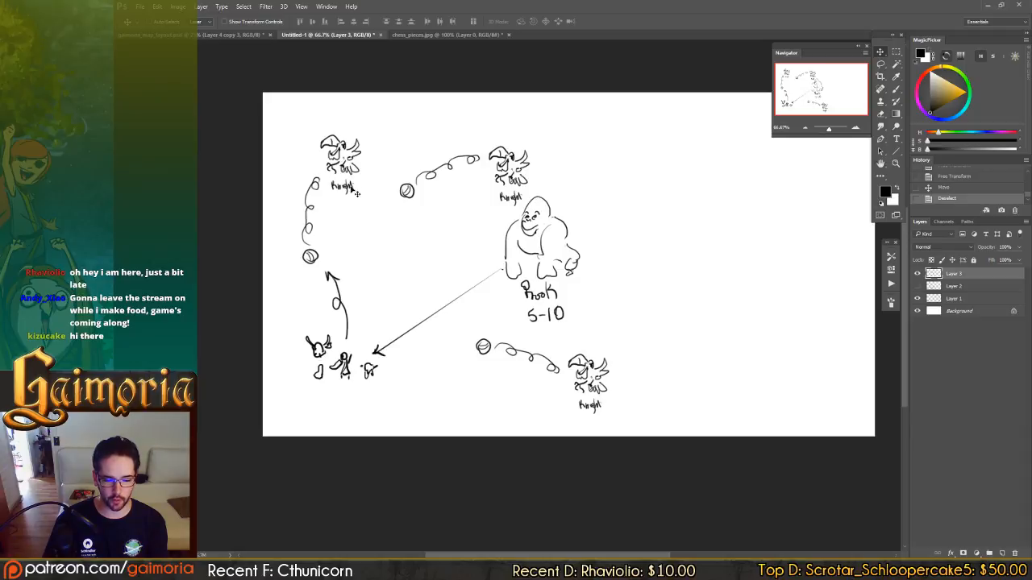
# Review the Enemy Types notes in the map layout document twice, returning to the Untitled-1 sketch.
pyautogui.click(247, 35)
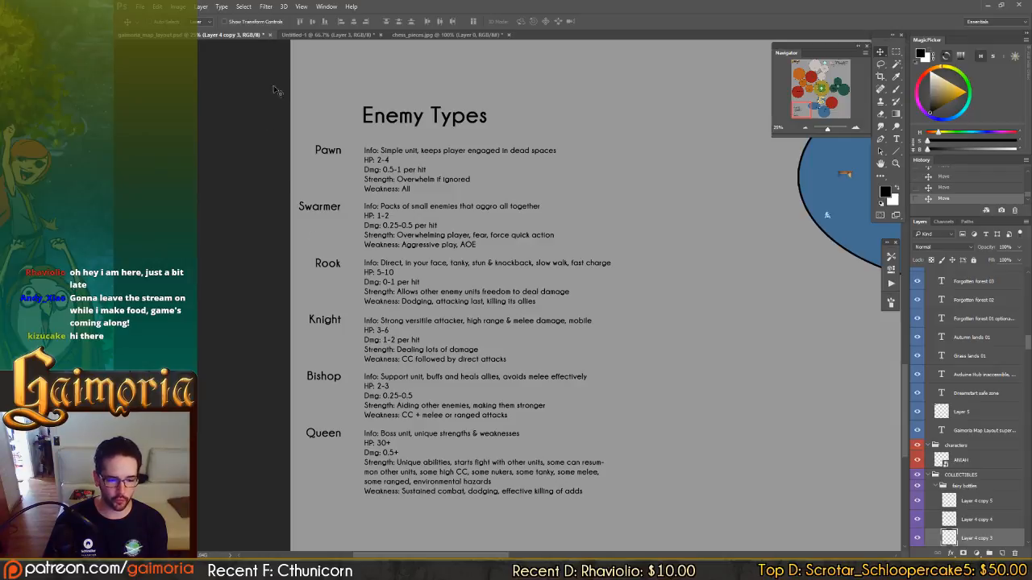
pyautogui.click(322, 35)
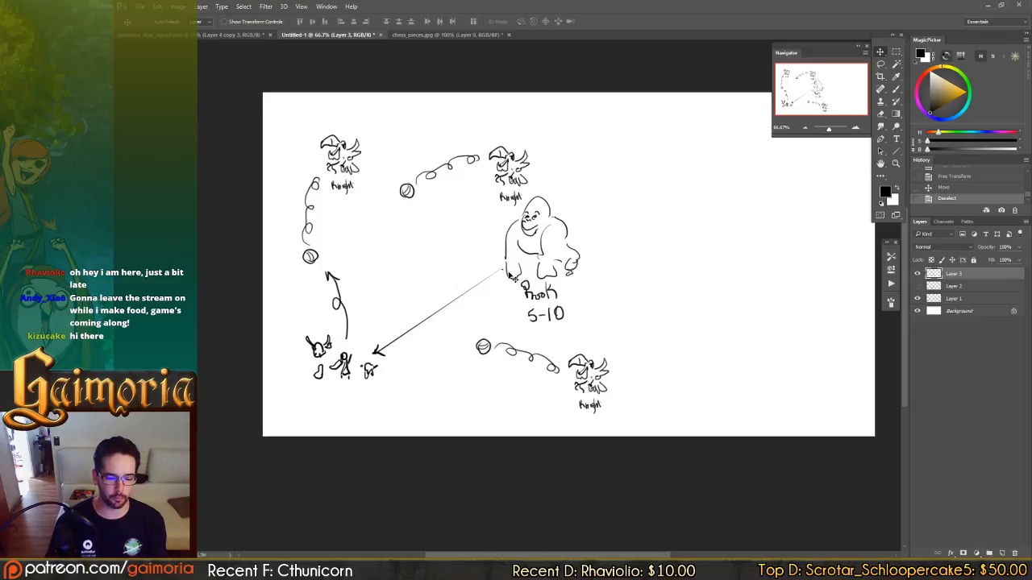
pyautogui.click(248, 35)
pyautogui.moveTo(386, 208); pyautogui.dragTo(371, 169)
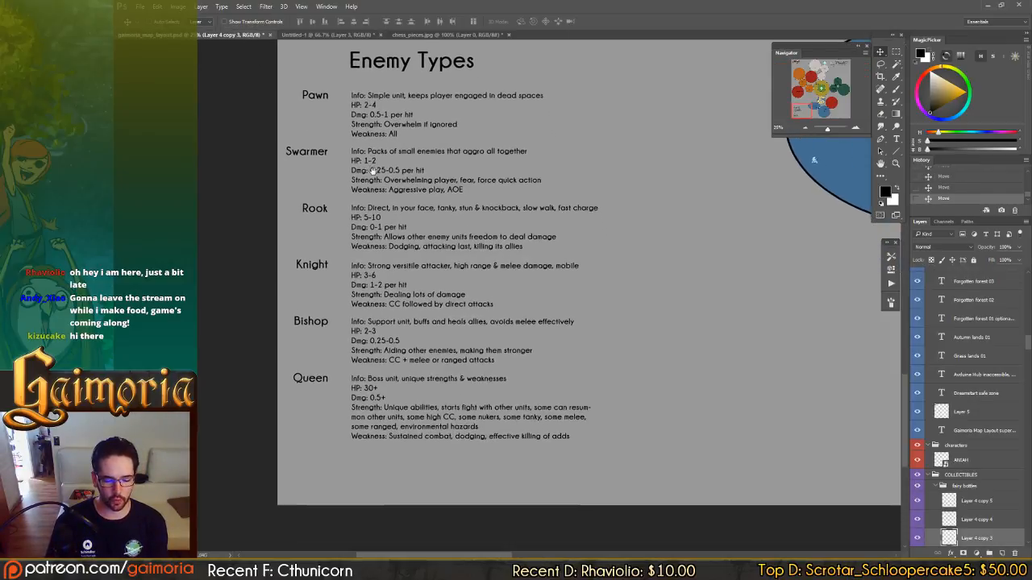
pyautogui.click(342, 35)
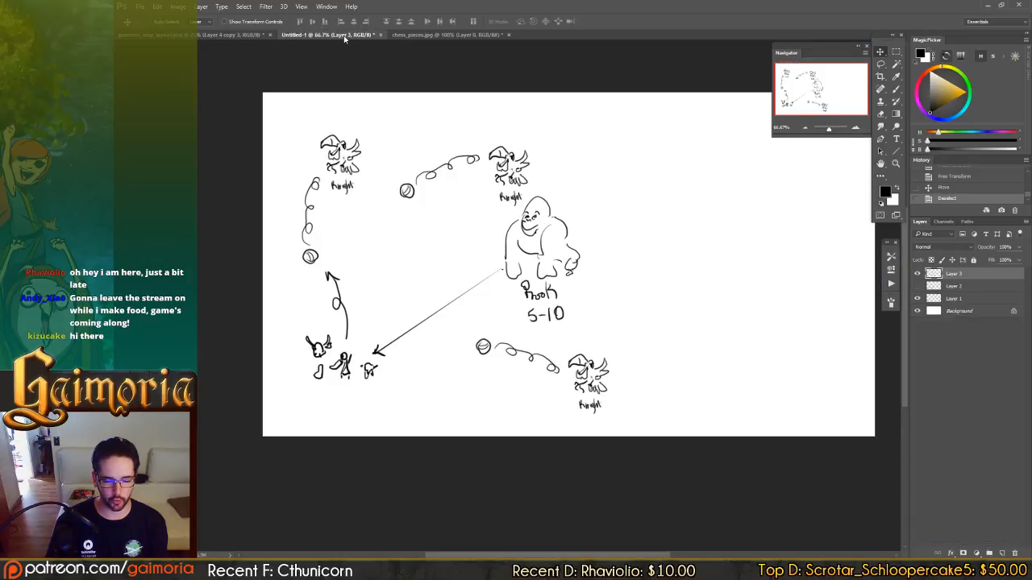
# Sketch a small staff-bearing figure with a pointed hat to the right of the rook, and handwrite "Bishop" beneath it.
pyautogui.moveTo(425, 150); pyautogui.dragTo(398, 150)
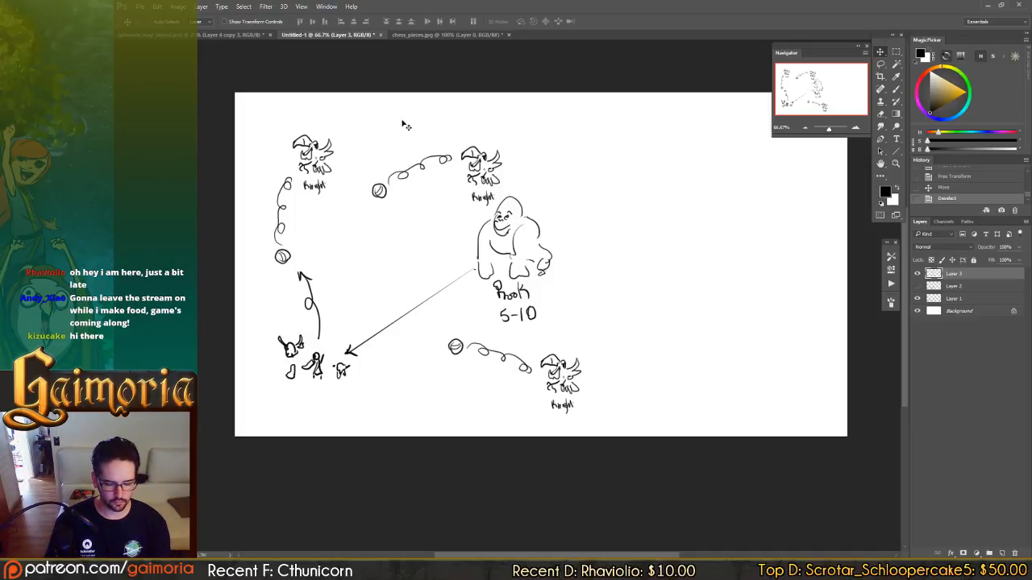
pyautogui.moveTo(453, 127); pyautogui.dragTo(449, 133)
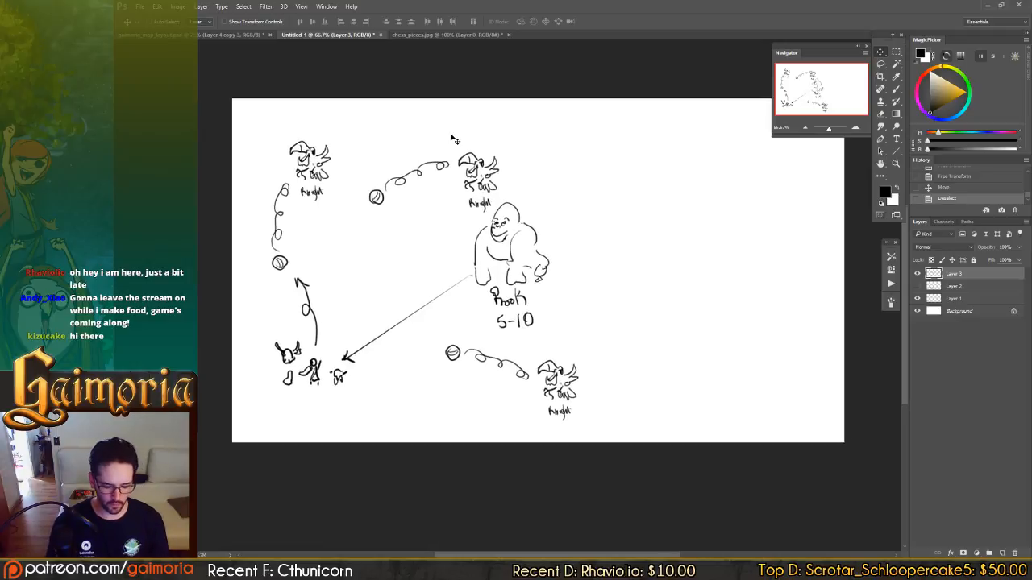
pyautogui.press('b')
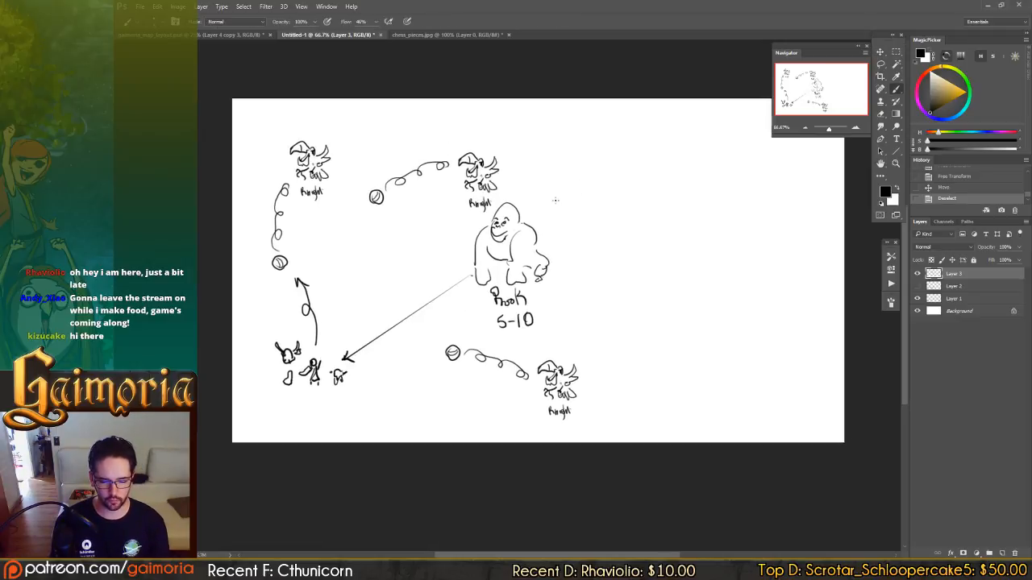
pyautogui.moveTo(592, 182); pyautogui.dragTo(554, 177)
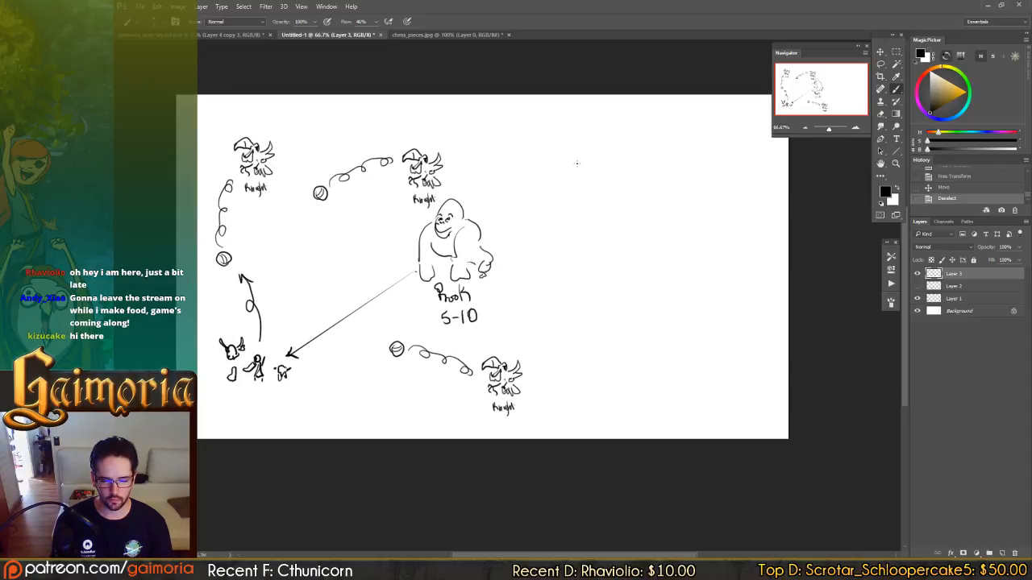
pyautogui.moveTo(571, 149)
pyautogui.mouseDown()
pyautogui.moveTo(554, 172)
pyautogui.moveTo(578, 170)
pyautogui.mouseUp()
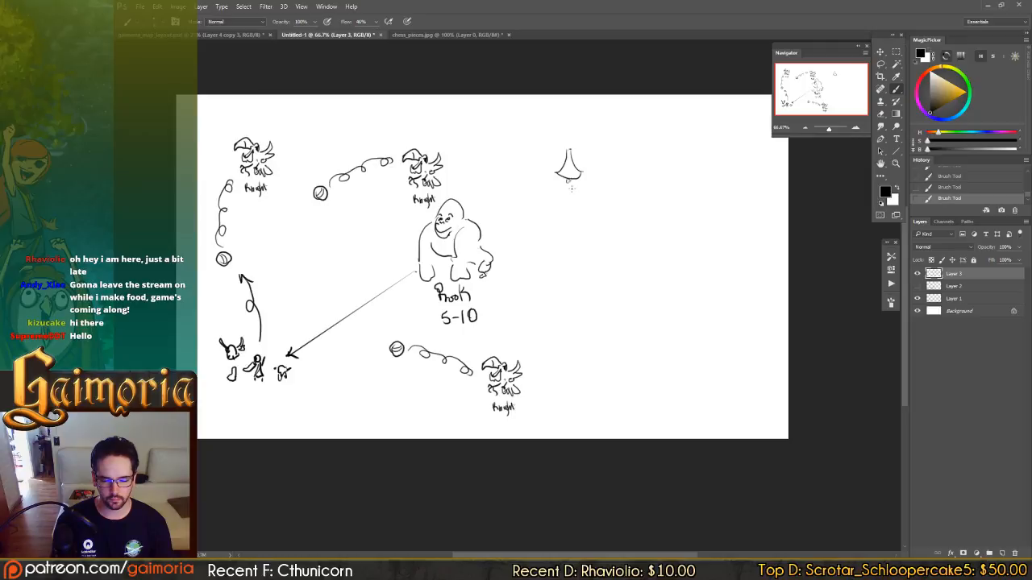
pyautogui.moveTo(572, 181); pyautogui.dragTo(569, 188)
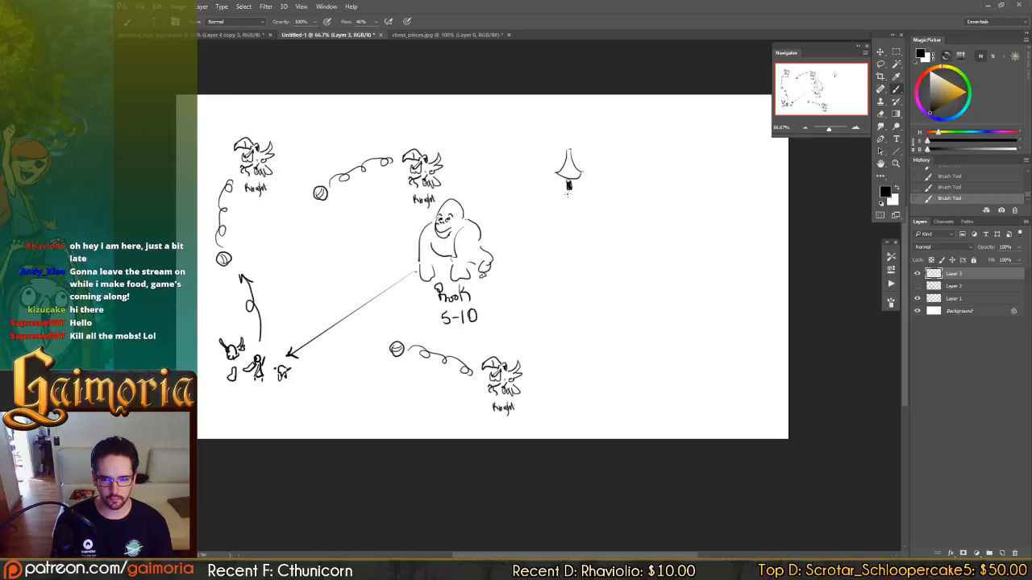
pyautogui.moveTo(569, 183)
pyautogui.mouseDown()
pyautogui.moveTo(571, 195)
pyautogui.moveTo(589, 171)
pyautogui.moveTo(548, 173)
pyautogui.moveTo(541, 187)
pyautogui.moveTo(551, 160)
pyautogui.moveTo(540, 189)
pyautogui.moveTo(584, 198)
pyautogui.moveTo(590, 177)
pyautogui.moveTo(574, 188)
pyautogui.mouseUp()
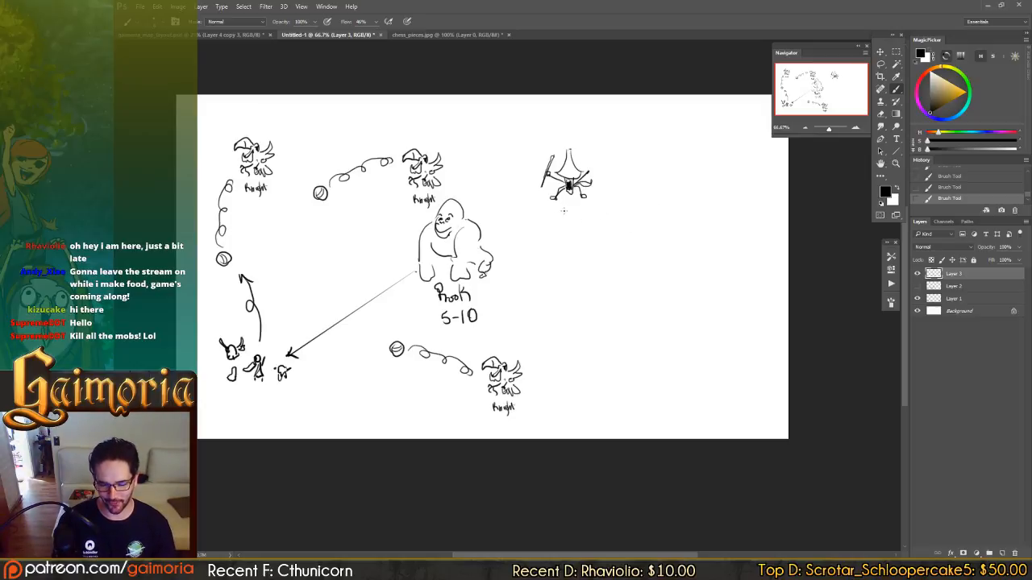
pyautogui.moveTo(556, 209)
pyautogui.mouseDown()
pyautogui.moveTo(557, 219)
pyautogui.moveTo(587, 218)
pyautogui.mouseUp()
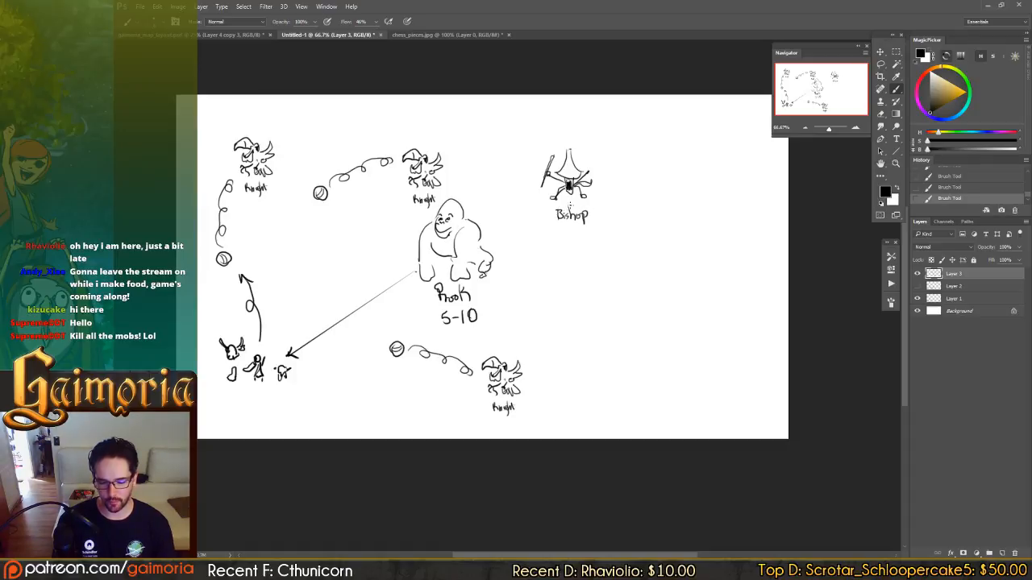
# Consult the Enemy Types notes again, and draw a dashed oval shield around the knight above the rook.
pyautogui.moveTo(500, 198); pyautogui.dragTo(554, 194)
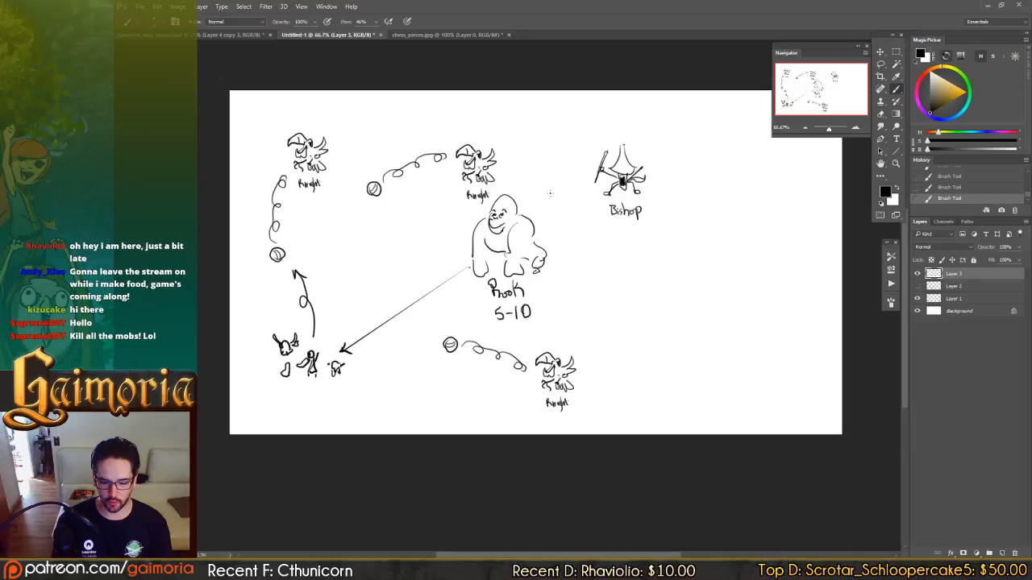
pyautogui.click(230, 35)
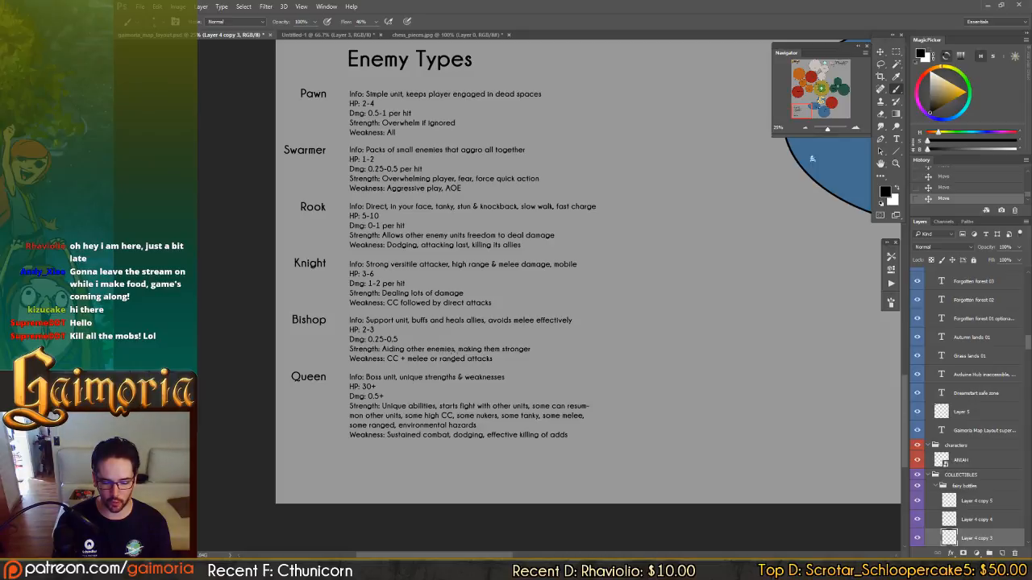
pyautogui.click(358, 36)
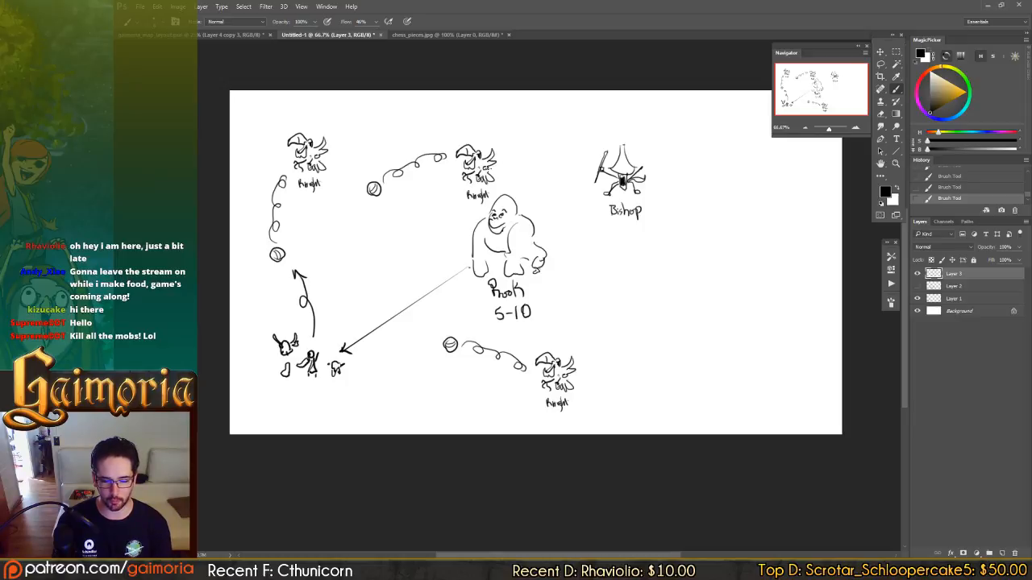
pyautogui.moveTo(478, 129)
pyautogui.mouseDown()
pyautogui.moveTo(501, 145)
pyautogui.moveTo(506, 193)
pyautogui.moveTo(484, 211)
pyautogui.moveTo(456, 203)
pyautogui.mouseUp()
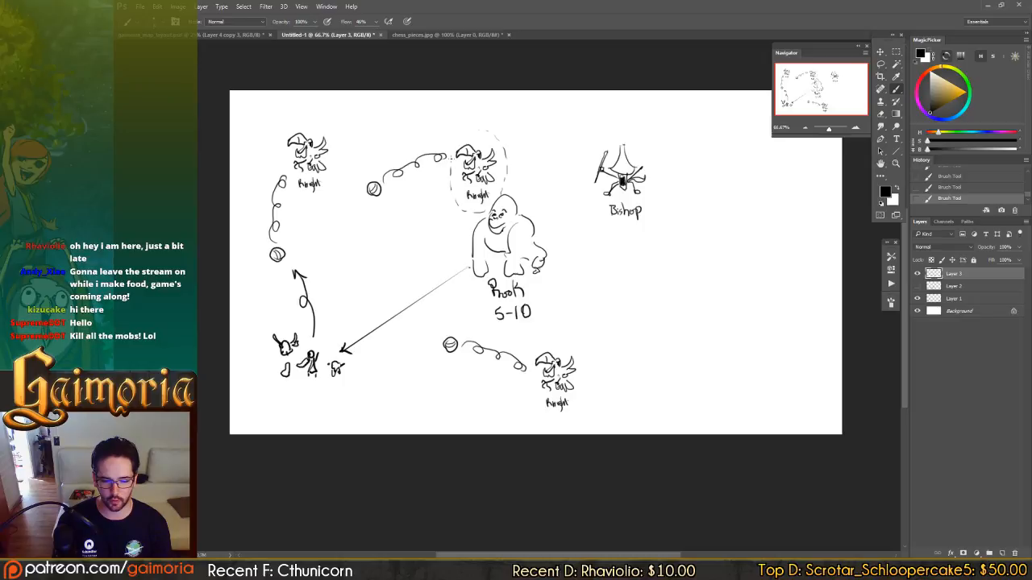
pyautogui.moveTo(451, 160); pyautogui.dragTo(470, 129)
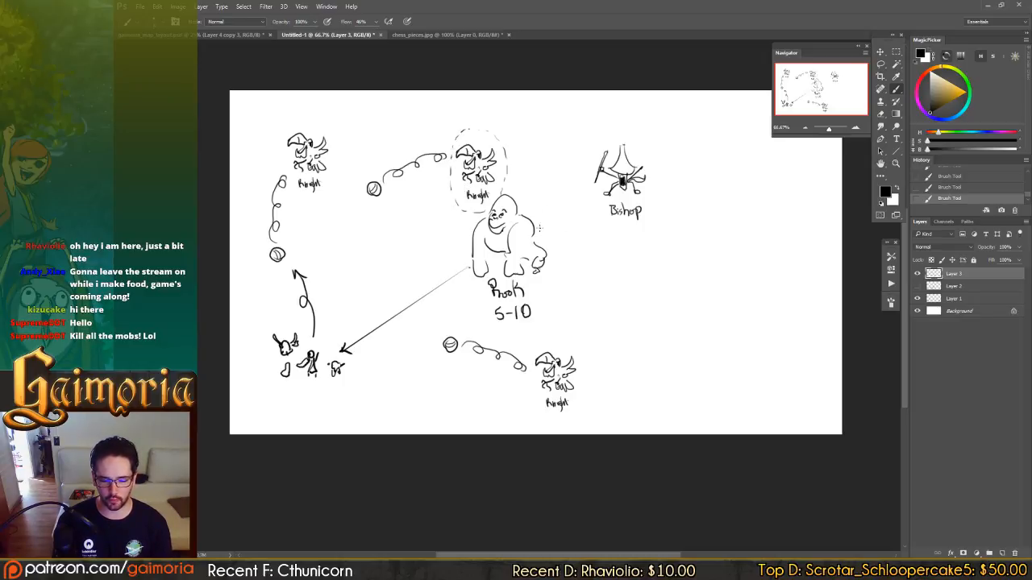
# Draw two small upward buff arrows beside the rook, and a long curved arrow passing over the rook to the bishop.
pyautogui.moveTo(539, 229); pyautogui.dragTo(539, 215)
pyautogui.moveTo(536, 221); pyautogui.dragTo(527, 199)
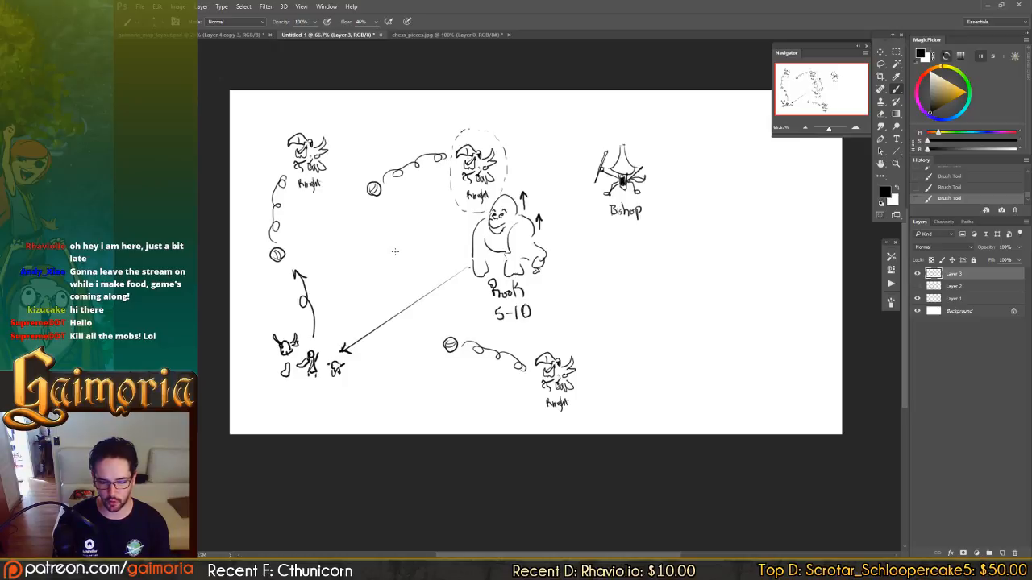
pyautogui.moveTo(370, 272)
pyautogui.mouseDown()
pyautogui.moveTo(448, 203)
pyautogui.moveTo(592, 174)
pyautogui.moveTo(578, 182)
pyautogui.mouseUp()
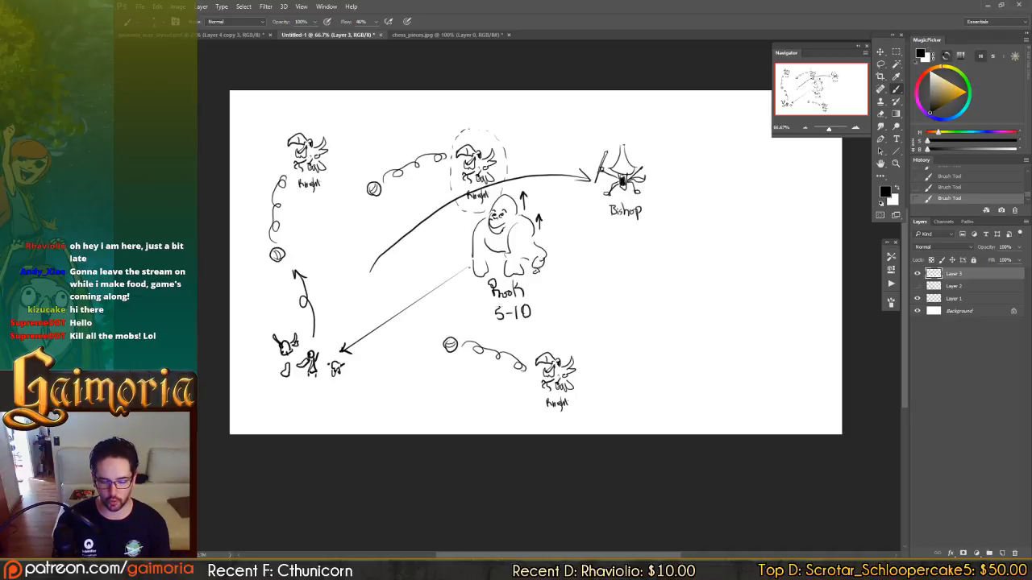
# Undo the long curved arrow drawn over the rook toward the bishop.
pyautogui.hotkey('ctrl', 'alt', 'z')
pyautogui.hotkey('ctrl', 'alt', 'z')
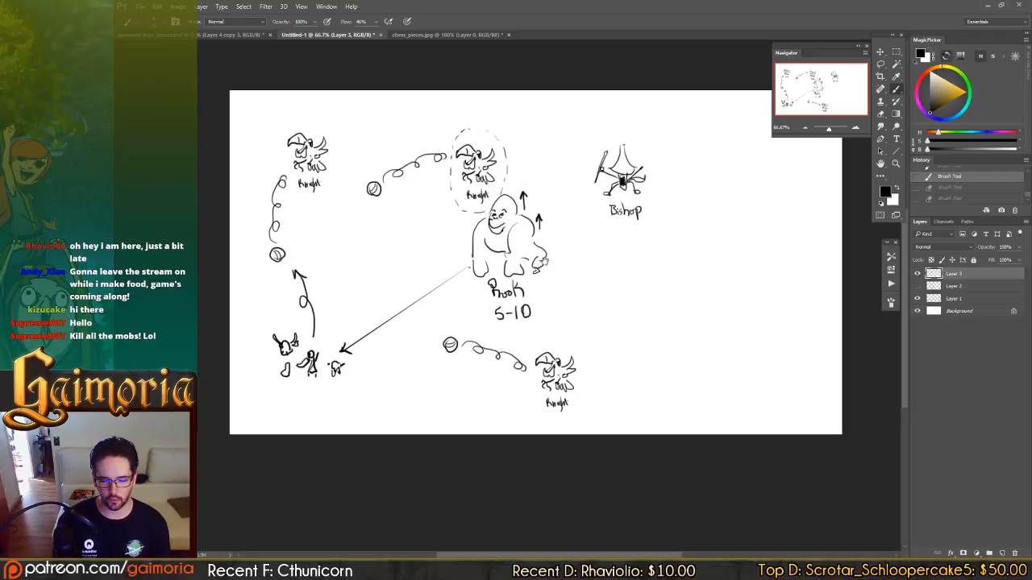
pyautogui.moveTo(544, 260); pyautogui.dragTo(575, 250)
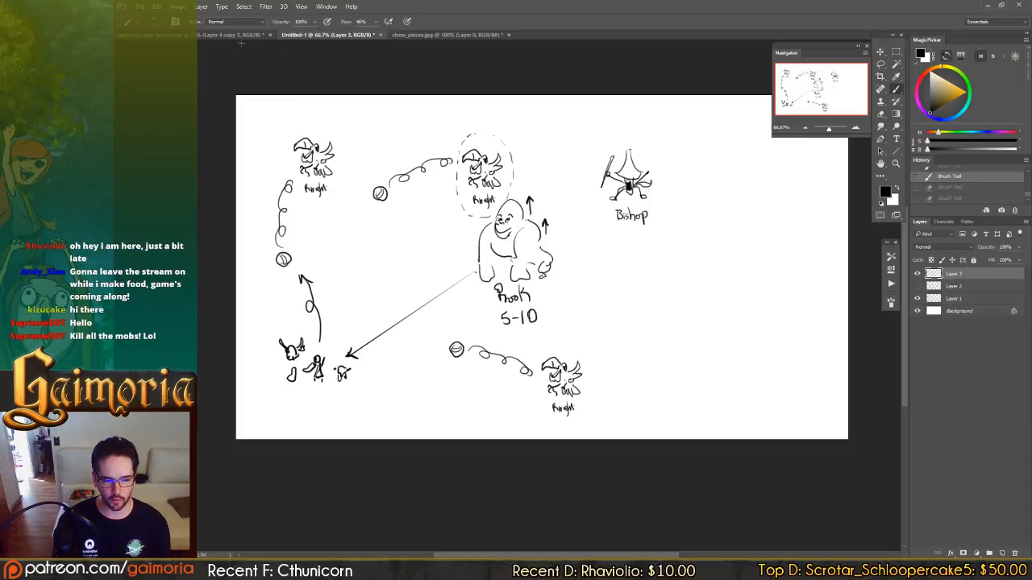
# Consult the map layout document briefly and return to the Untitled-1 sketch.
pyautogui.click(205, 35)
pyautogui.moveTo(444, 302); pyautogui.dragTo(424, 284)
pyautogui.click(343, 37)
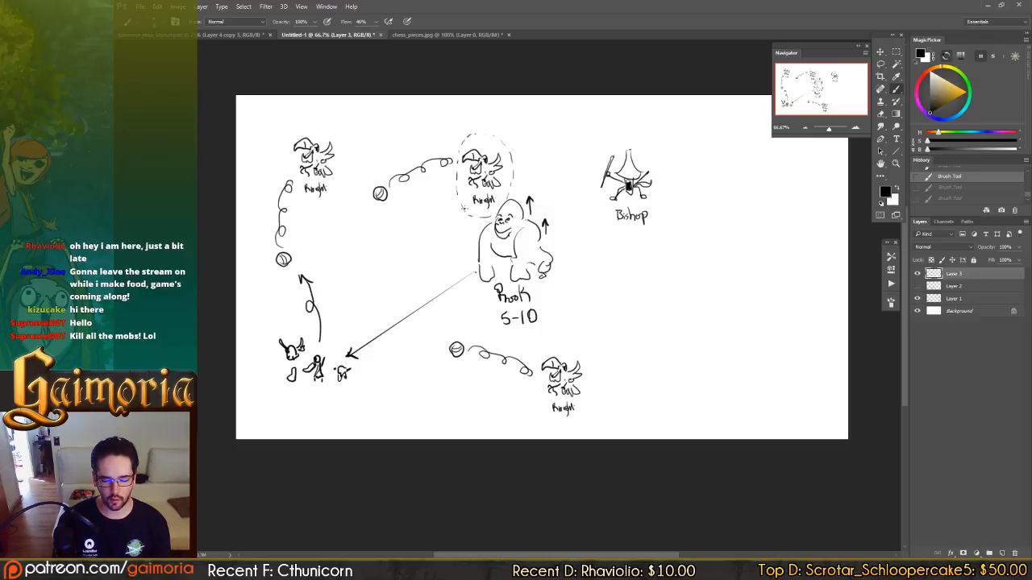
pyautogui.moveTo(467, 201); pyautogui.dragTo(476, 197)
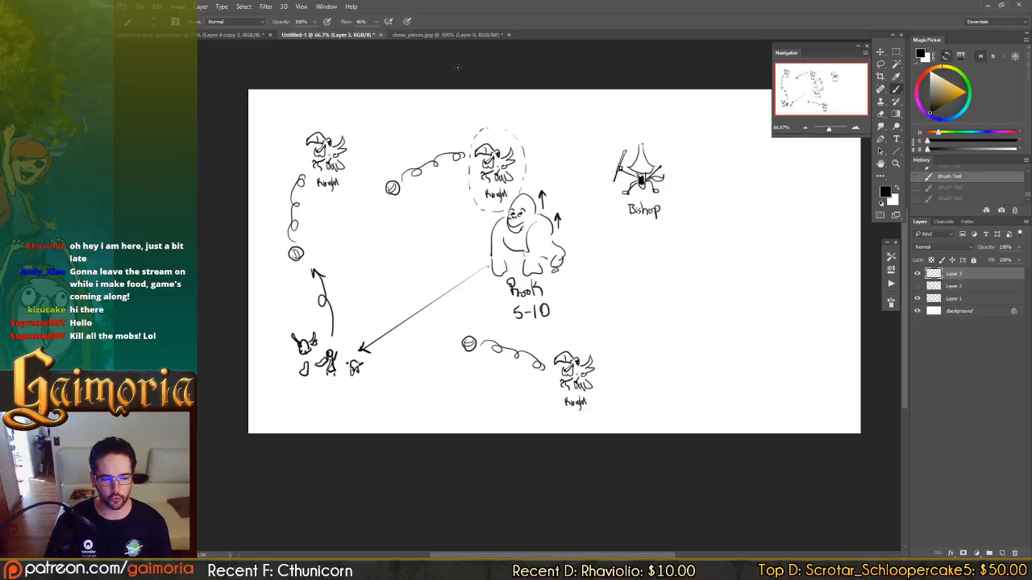
# Switch to the map layout document and examine the Fluid lands 01 zone with the Move tool active.
pyautogui.click(250, 35)
pyautogui.moveTo(548, 231); pyautogui.dragTo(252, 325)
pyautogui.moveTo(618, 171); pyautogui.dragTo(364, 277)
pyautogui.moveTo(483, 166); pyautogui.dragTo(468, 205)
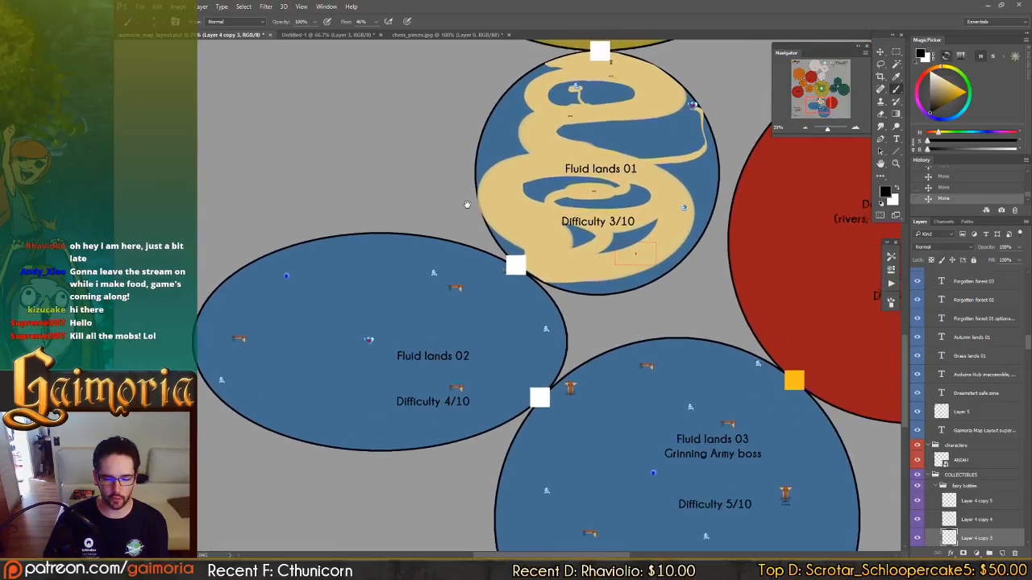
pyautogui.moveTo(587, 170)
pyautogui.mouseDown()
pyautogui.moveTo(555, 137)
pyautogui.moveTo(532, 220)
pyautogui.moveTo(525, 202)
pyautogui.mouseUp()
pyautogui.press('v')
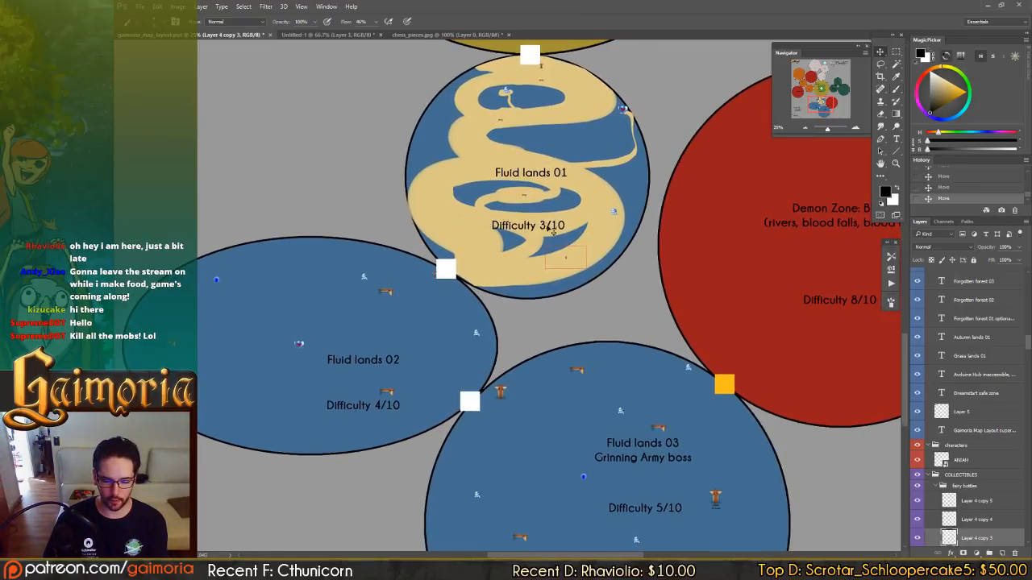
pyautogui.moveTo(539, 167)
pyautogui.mouseDown()
pyautogui.moveTo(526, 181)
pyautogui.moveTo(543, 182)
pyautogui.mouseUp()
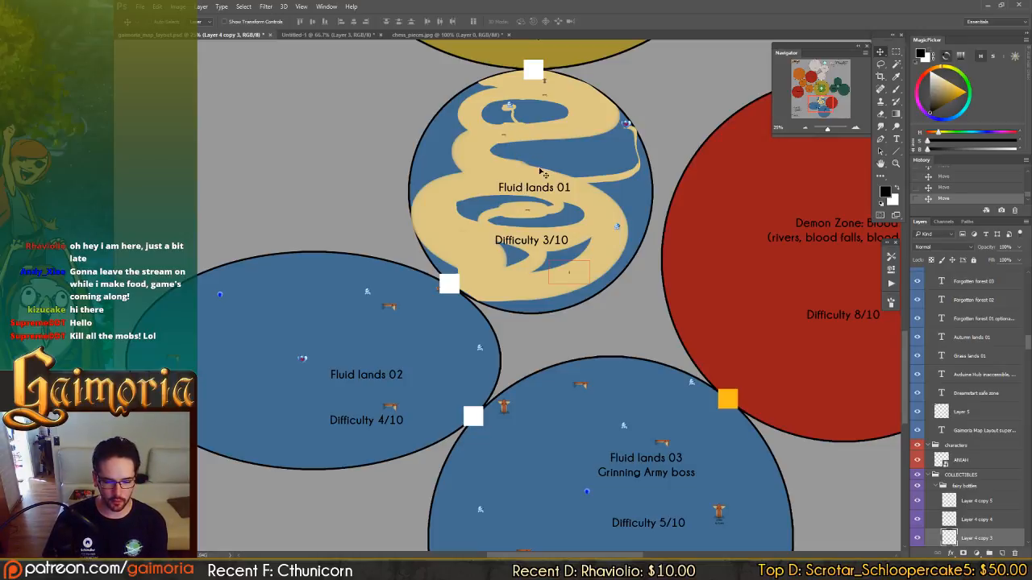
# Survey the map layout around Autumn lands 01, the Enemy Types notes and the Fluid lands 02 and 03 zones.
pyautogui.moveTo(390, 309); pyautogui.dragTo(476, 492)
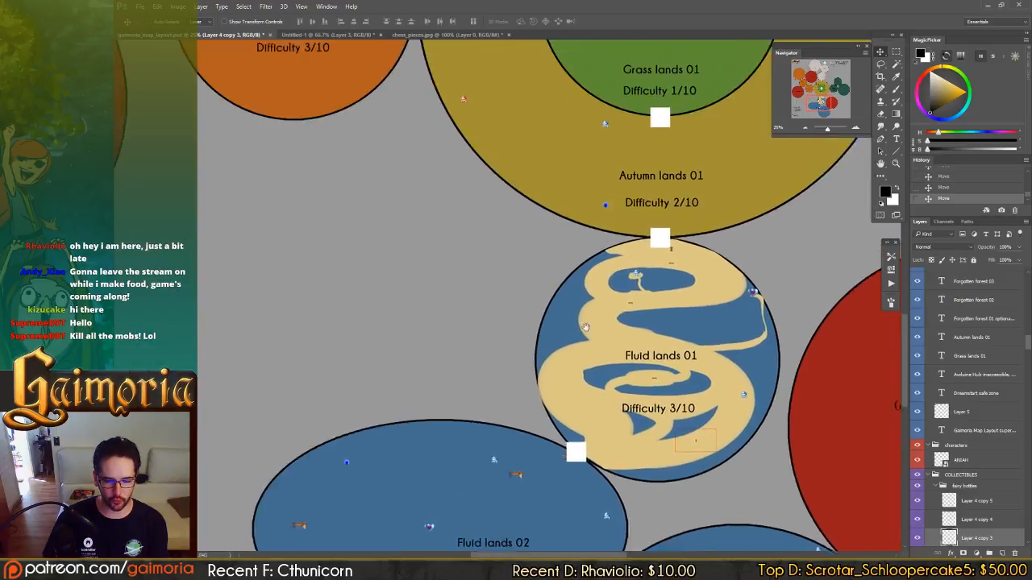
pyautogui.moveTo(387, 242); pyautogui.dragTo(529, 364)
pyautogui.moveTo(403, 109); pyautogui.dragTo(545, 244)
pyautogui.moveTo(541, 355); pyautogui.dragTo(564, 152)
pyautogui.moveTo(462, 432); pyautogui.dragTo(491, 223)
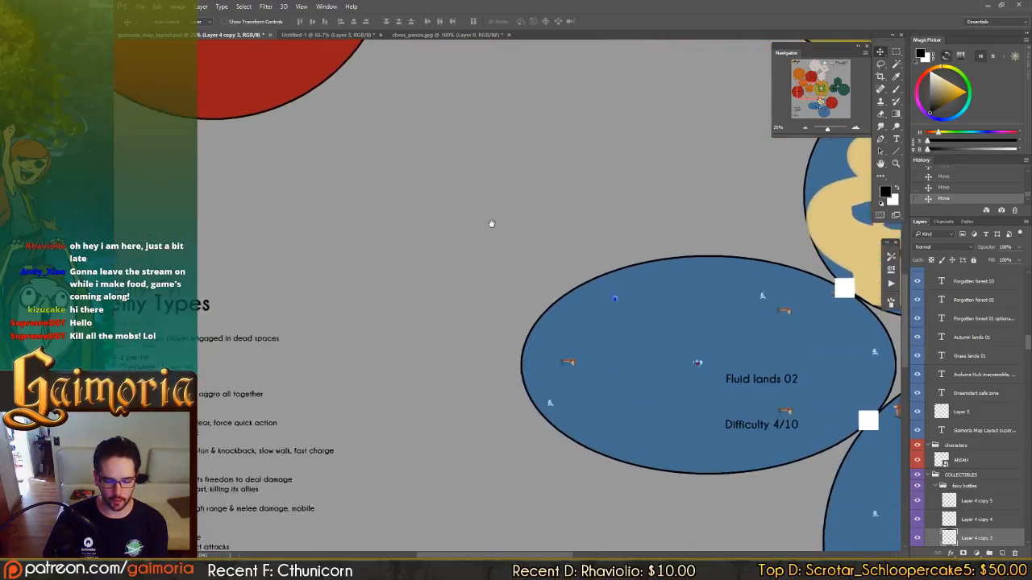
pyautogui.moveTo(463, 273); pyautogui.dragTo(322, 186)
pyautogui.moveTo(709, 169); pyautogui.dragTo(470, 230)
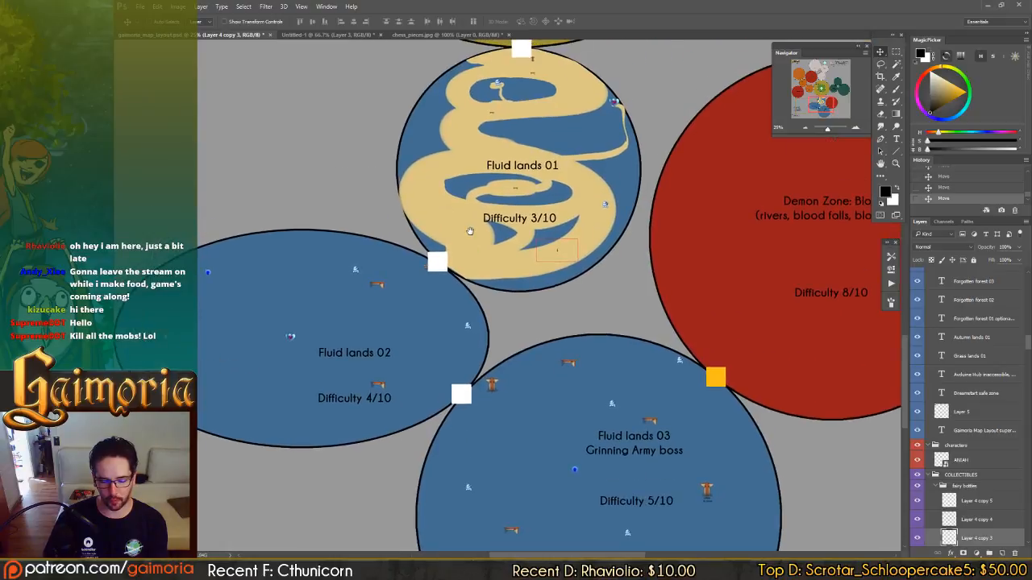
pyautogui.moveTo(371, 153); pyautogui.dragTo(537, 148)
pyautogui.moveTo(539, 236); pyautogui.dragTo(516, 147)
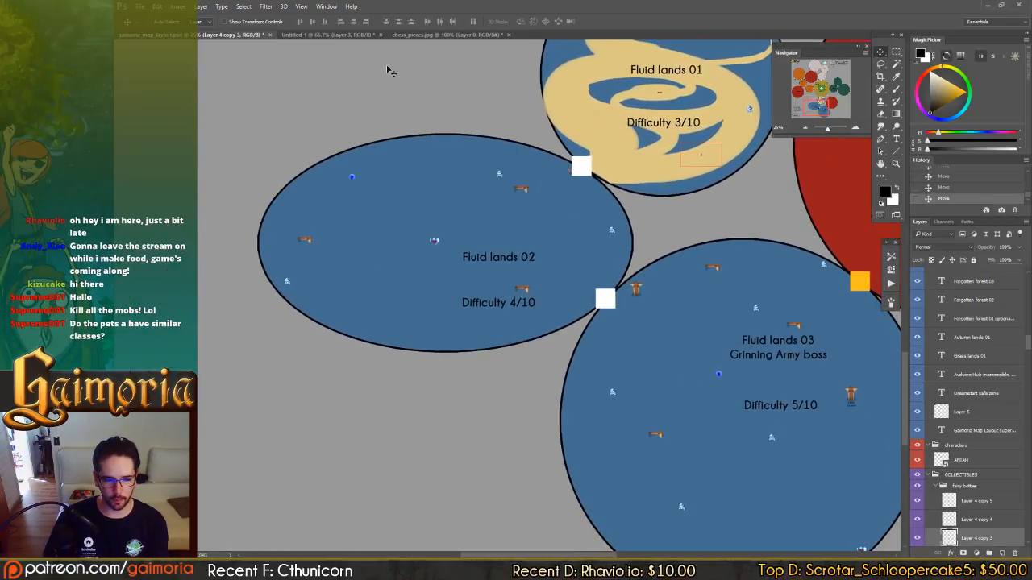
# Glance at chess_pieces.jpg and compare the Untitled-1 enemy sketch with the Fluid lands zones in the map layout.
pyautogui.click(421, 35)
pyautogui.click(327, 35)
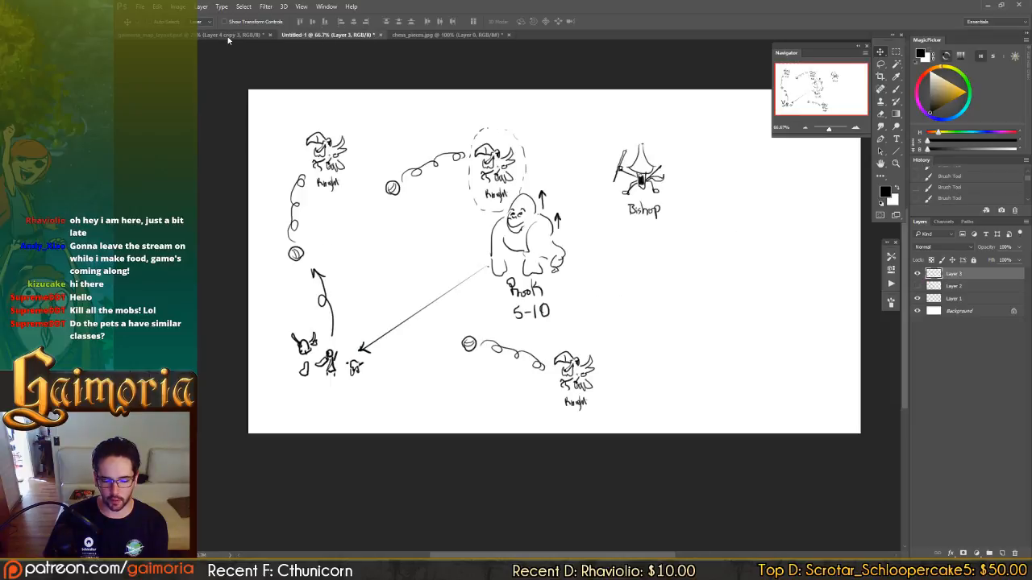
pyautogui.click(227, 36)
pyautogui.click(326, 35)
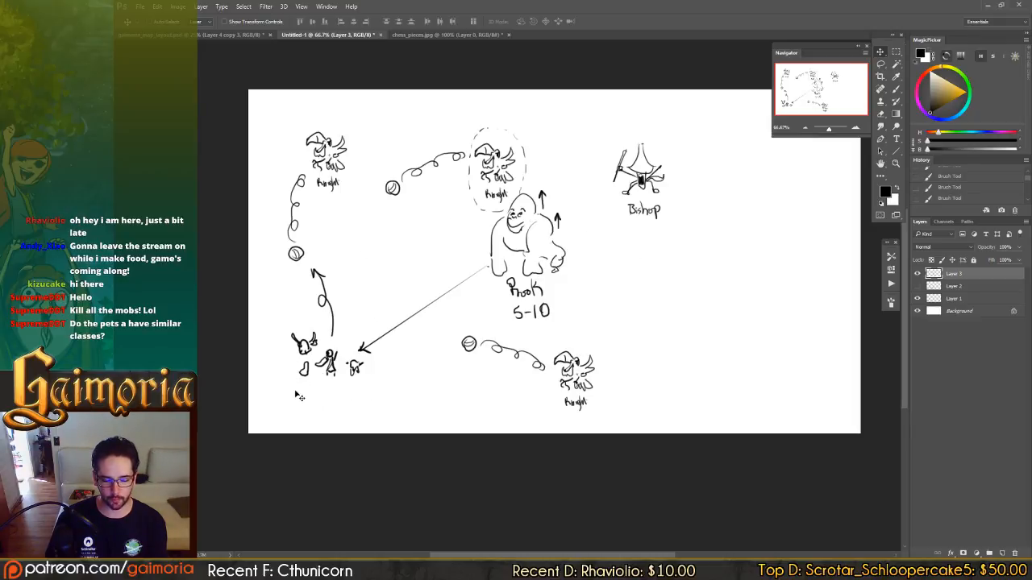
pyautogui.click(242, 35)
pyautogui.click(325, 35)
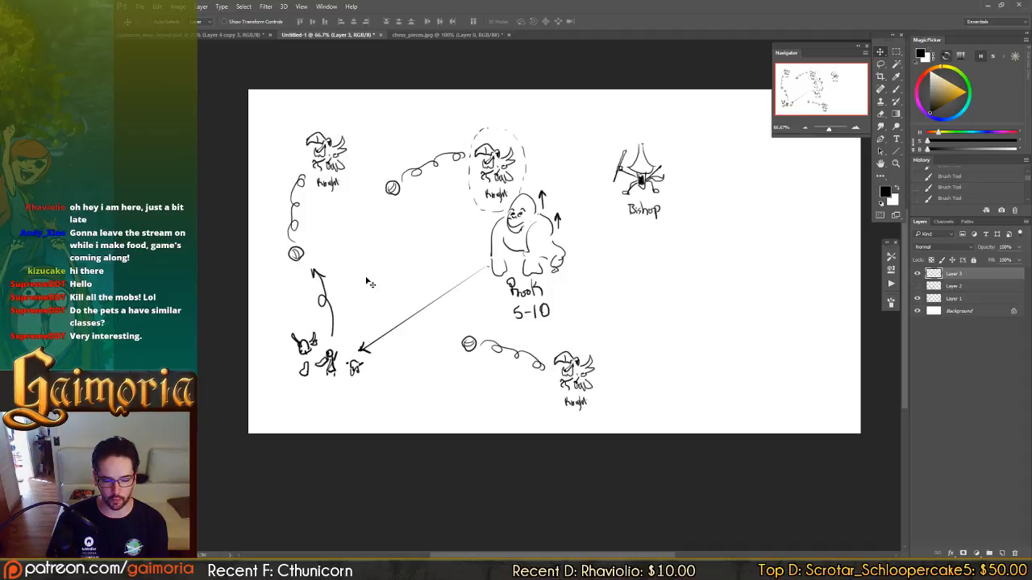
pyautogui.click(252, 35)
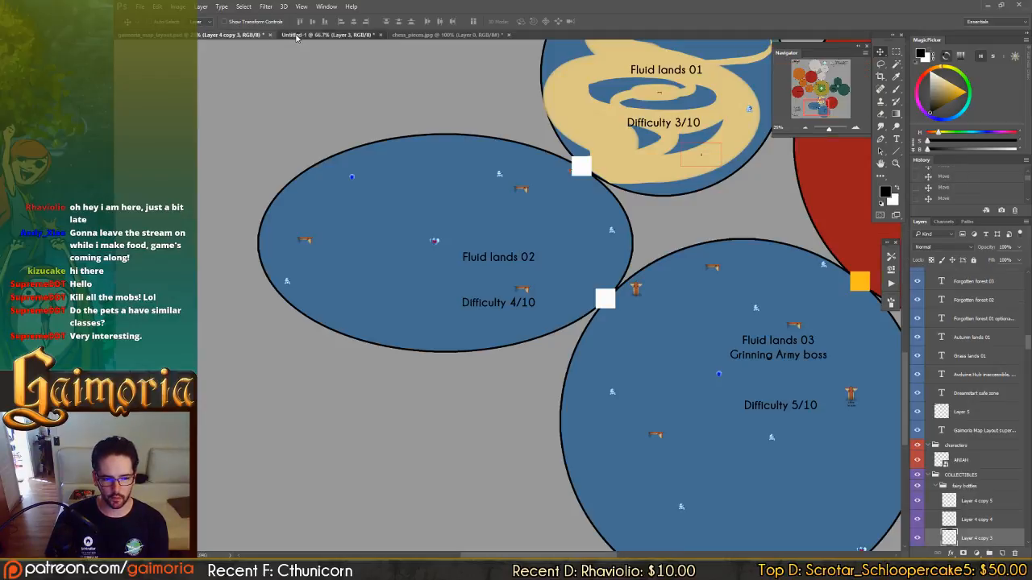
pyautogui.click(295, 36)
pyautogui.click(246, 36)
pyautogui.click(295, 36)
pyautogui.click(246, 35)
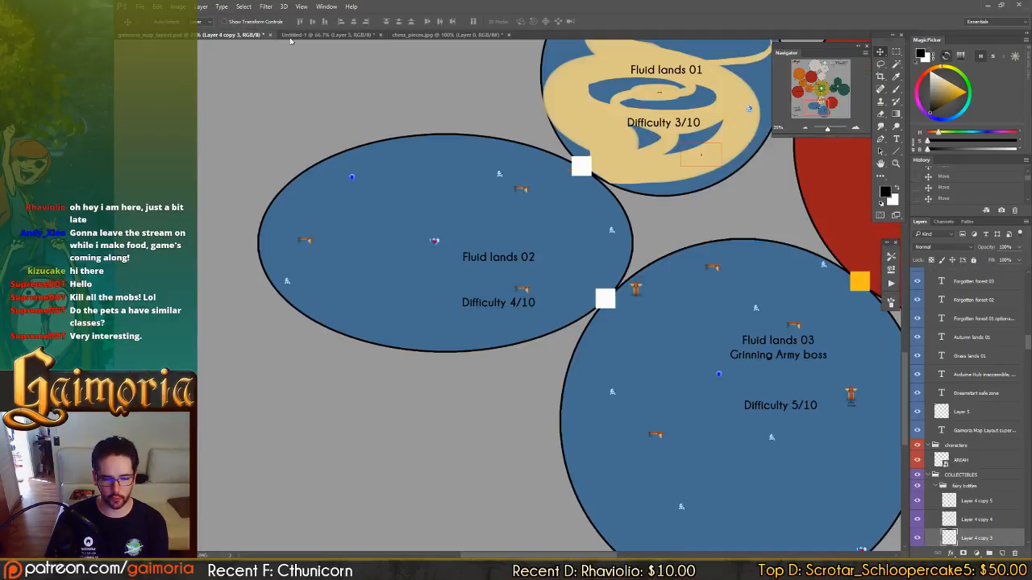
pyautogui.click(295, 36)
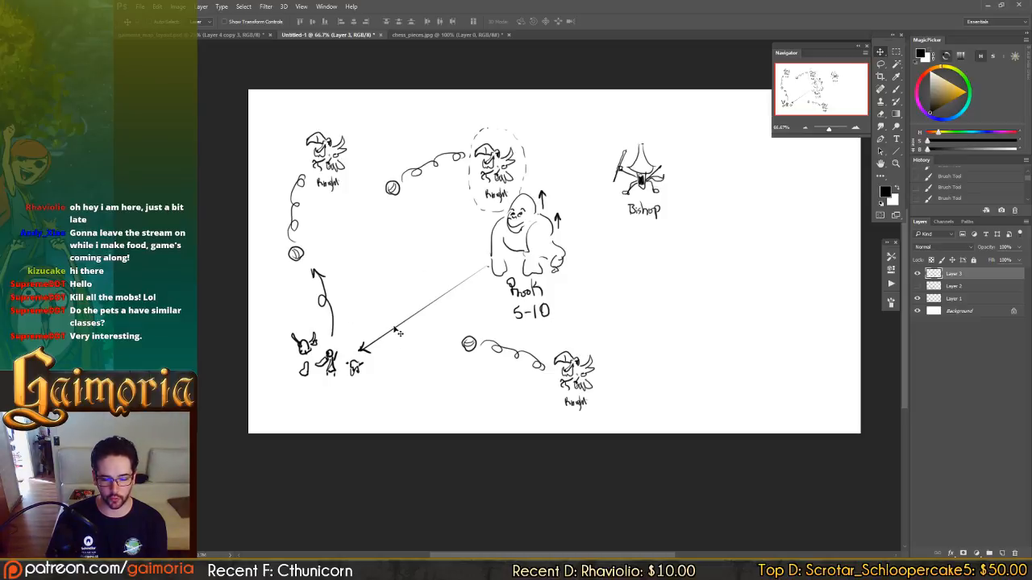
# Review the Fluid lands zones, the Enemy Types notes and the Demon Zone: Blood area in the map layout.
pyautogui.click(252, 37)
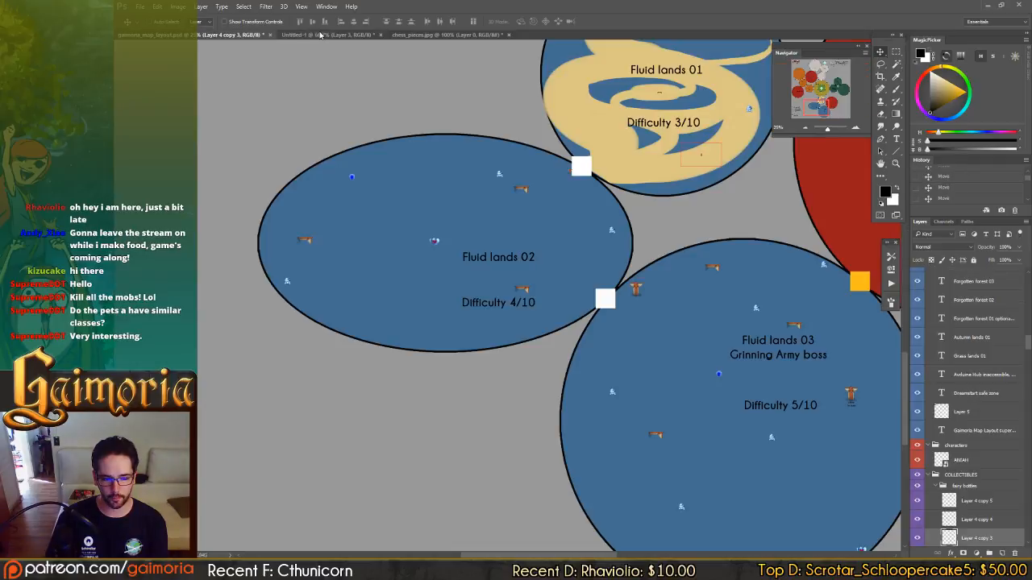
pyautogui.moveTo(505, 198); pyautogui.dragTo(450, 241)
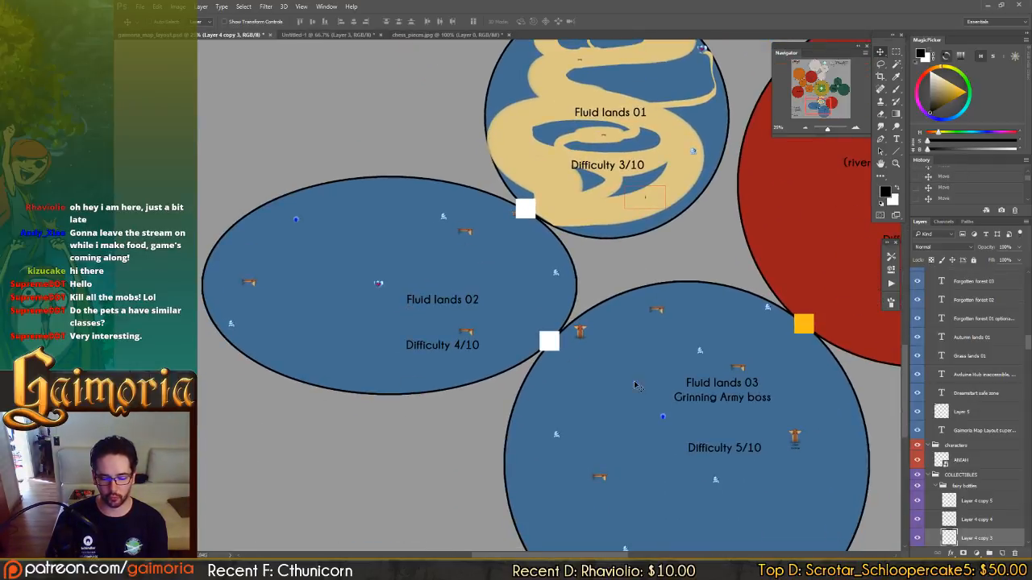
pyautogui.moveTo(609, 140); pyautogui.dragTo(526, 227)
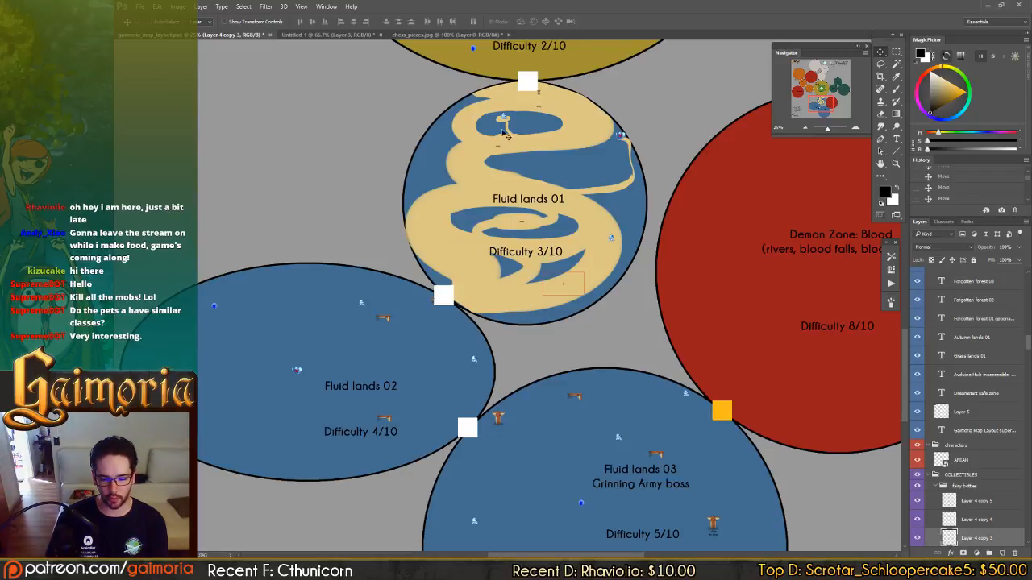
pyautogui.moveTo(478, 175); pyautogui.dragTo(520, 151)
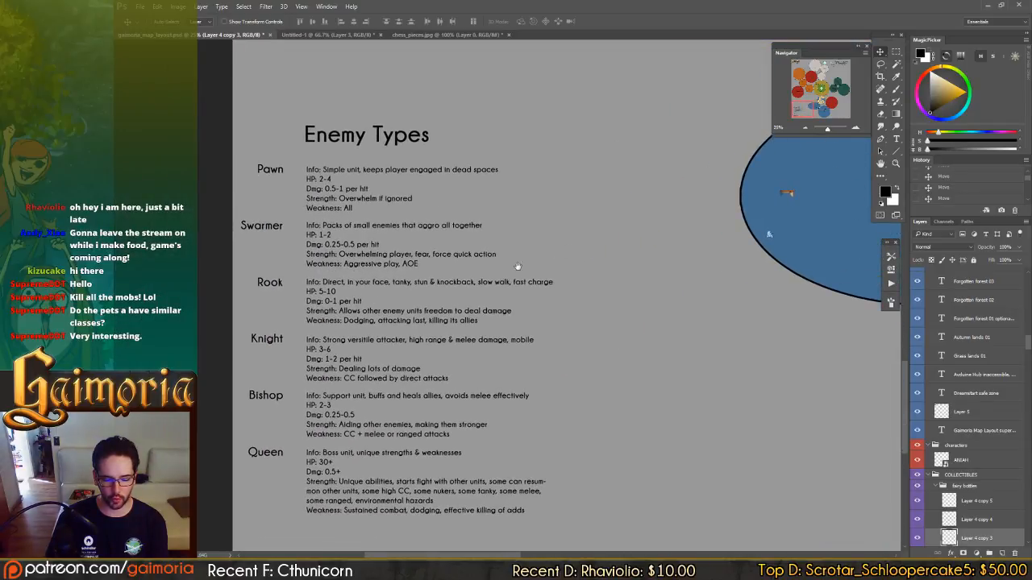
pyautogui.moveTo(518, 266); pyautogui.dragTo(338, 351)
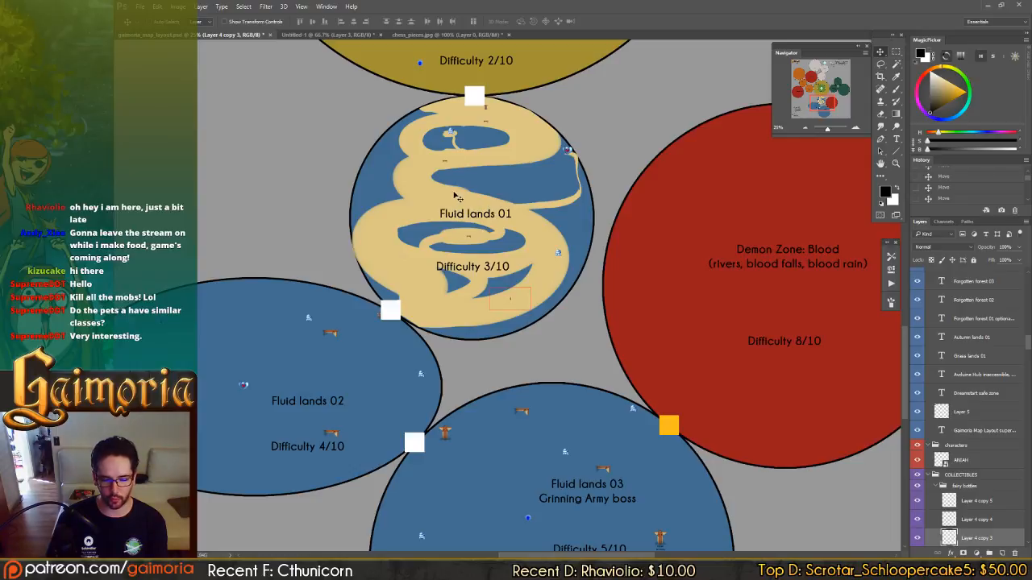
pyautogui.moveTo(694, 176); pyautogui.dragTo(315, 279)
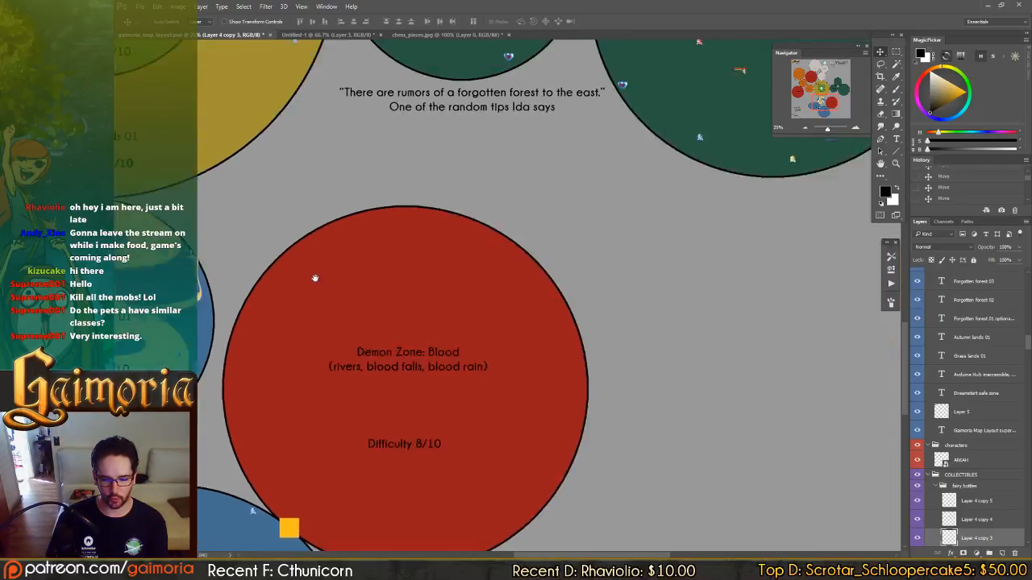
pyautogui.moveTo(405, 164); pyautogui.dragTo(389, 440)
pyautogui.moveTo(394, 358); pyautogui.dragTo(759, 82)
pyautogui.moveTo(421, 310); pyautogui.dragTo(522, 211)
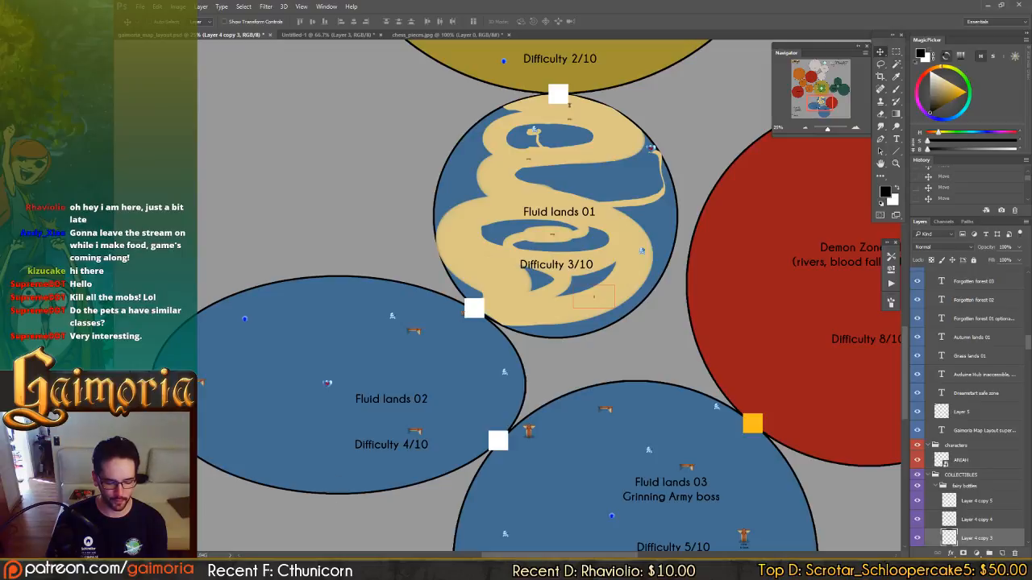
# Switch to File Explorer and open water_enemies01.jpg from the enemies folder of the game's art concepts.
pyautogui.hotkey('alt', 'Tab')
pyautogui.middleClick(623, 236)
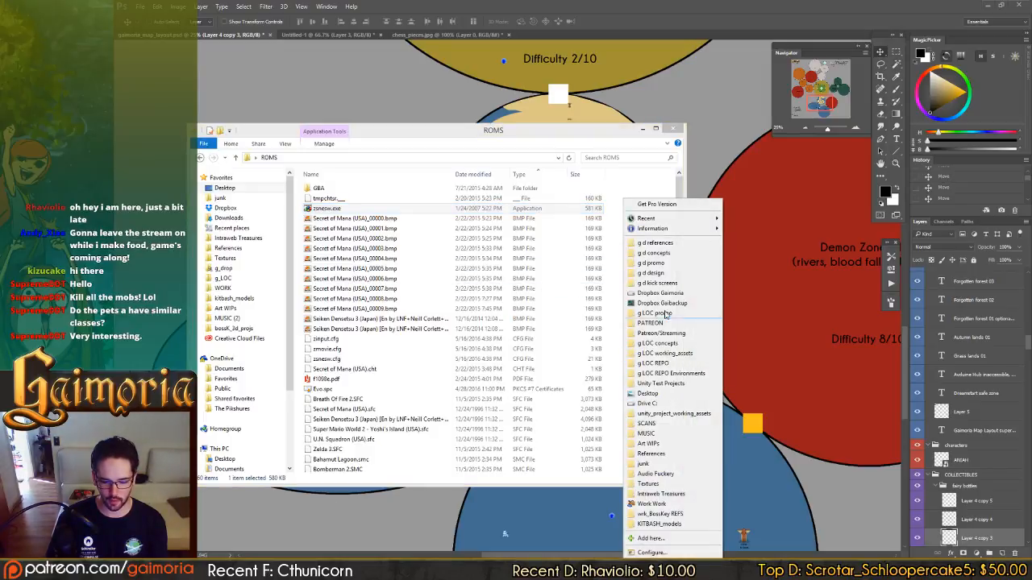
pyautogui.click(661, 344)
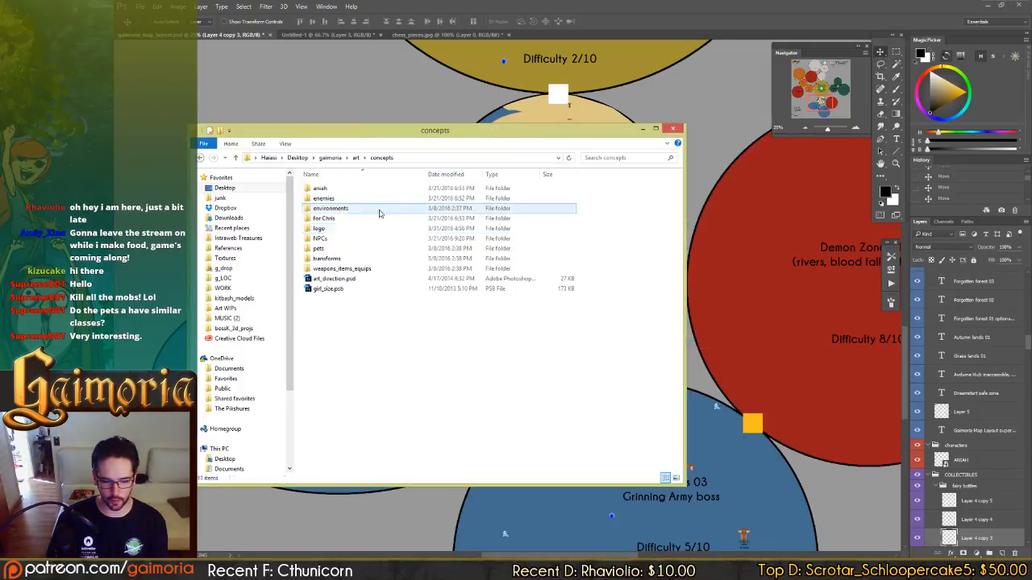
pyautogui.doubleClick(330, 199)
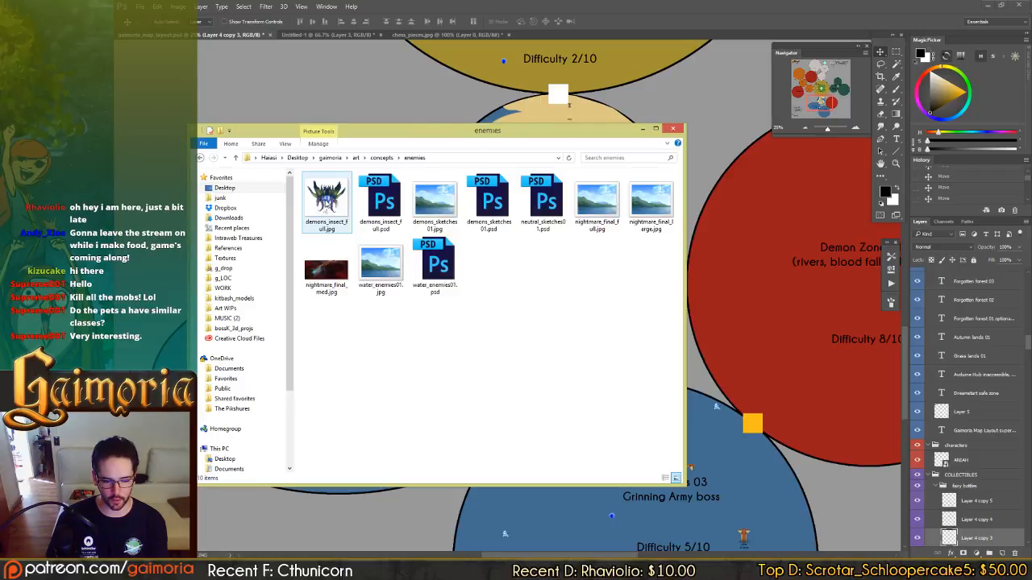
pyautogui.doubleClick(380, 266)
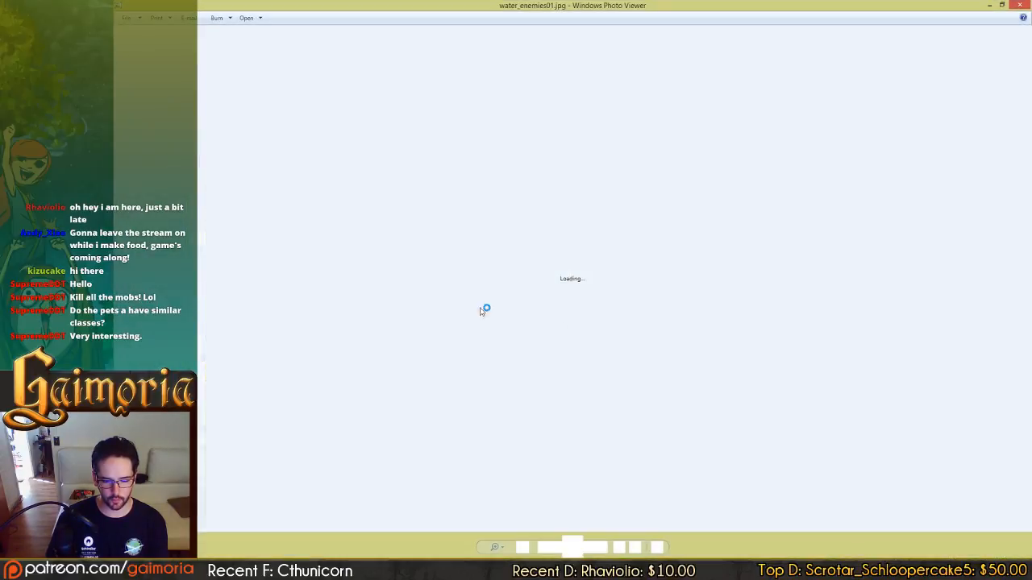
# Examine the Alligilla and Polaguin sketches beside the player-size silhouette in the water enemies image.
pyautogui.scroll(3, 750, 377)
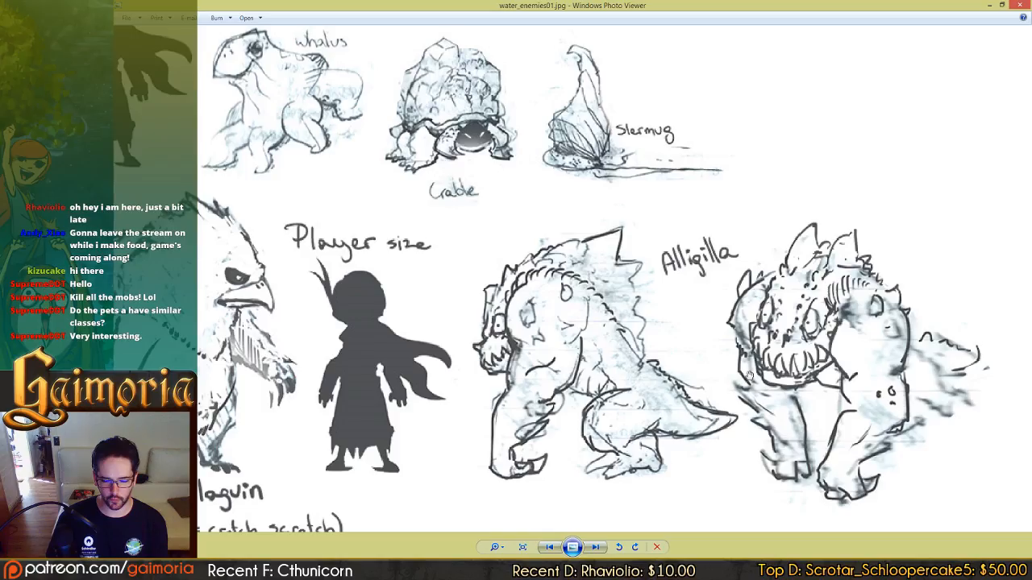
pyautogui.moveTo(709, 346); pyautogui.dragTo(619, 314)
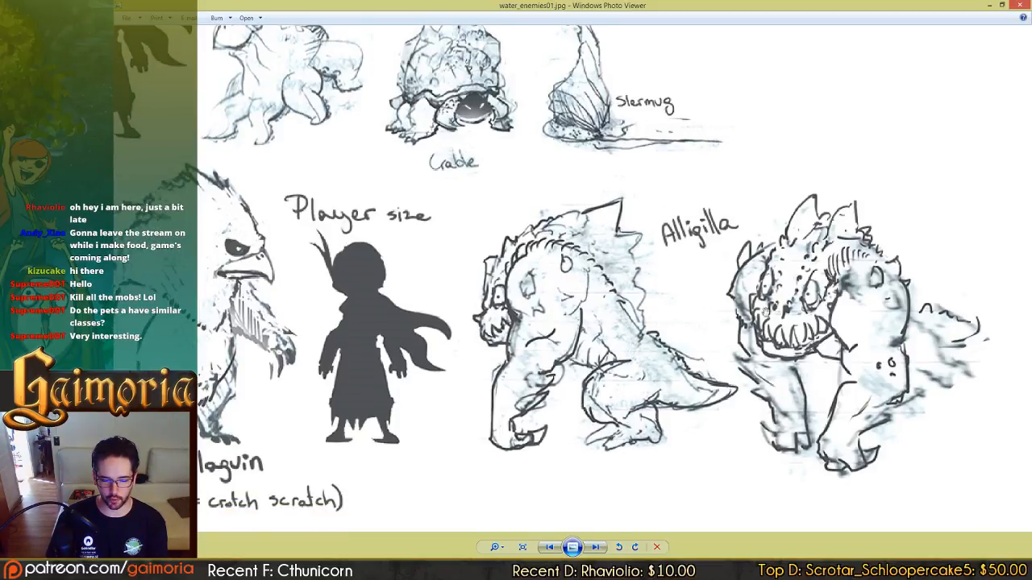
pyautogui.scroll(-1, 729, 297)
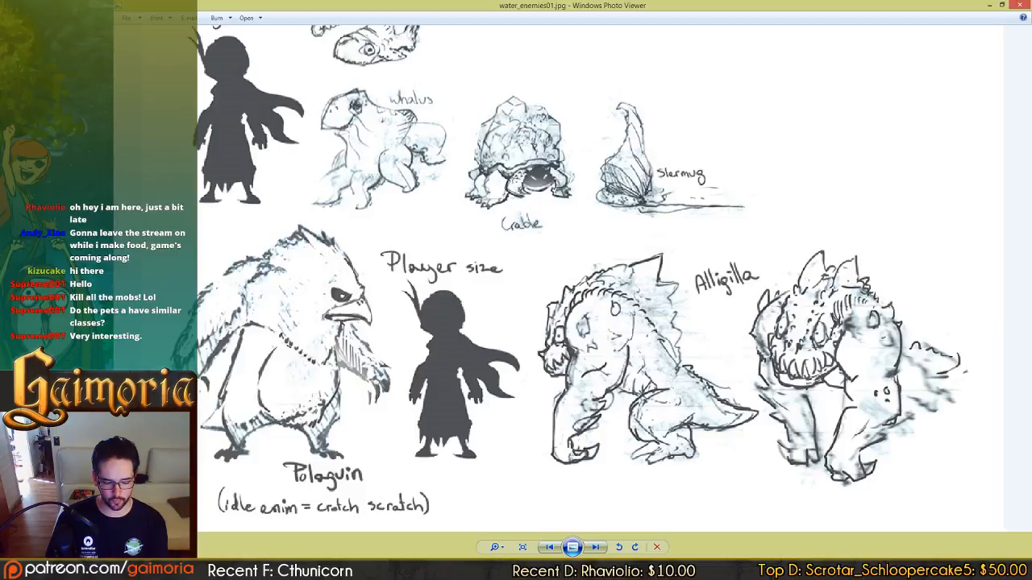
# Return to the Photoshop map layout and look over Fluid lands 01, Fluid lands 02 and the neighbouring Enemy Types notes.
pyautogui.hotkey('alt', 'Tab')
pyautogui.moveTo(515, 253); pyautogui.dragTo(492, 272)
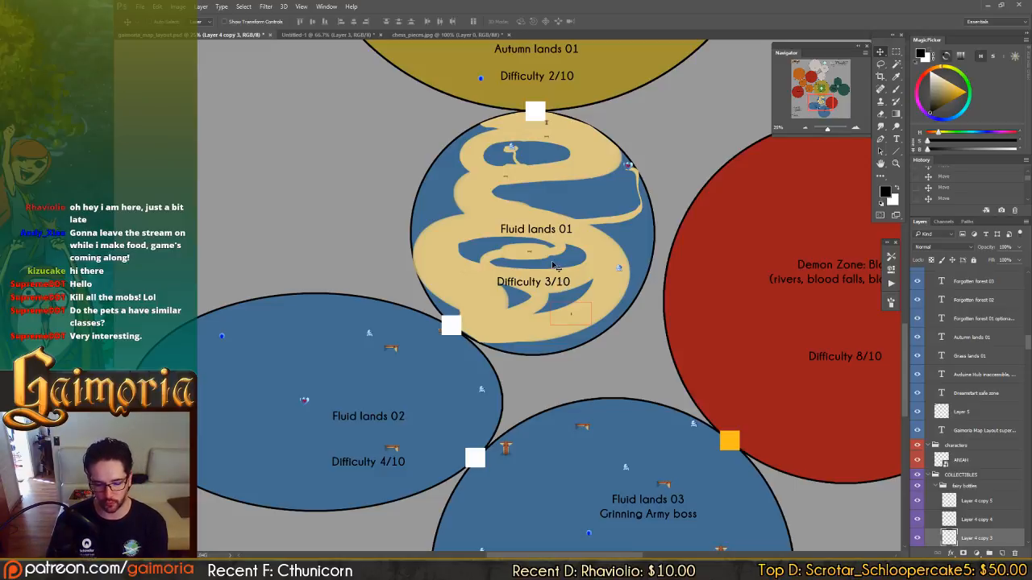
pyautogui.moveTo(374, 346); pyautogui.dragTo(509, 285)
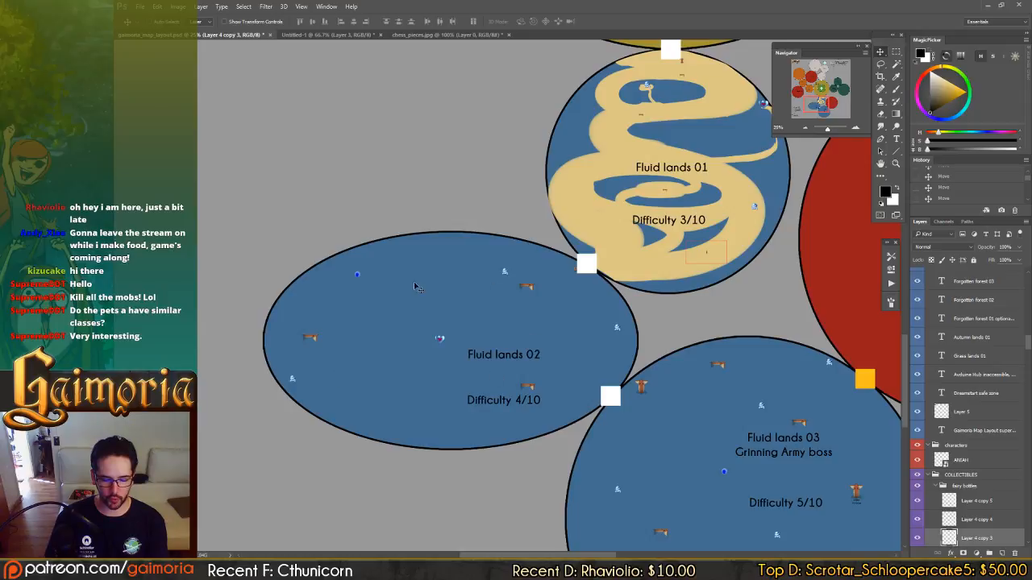
pyautogui.moveTo(339, 383); pyautogui.dragTo(271, 316)
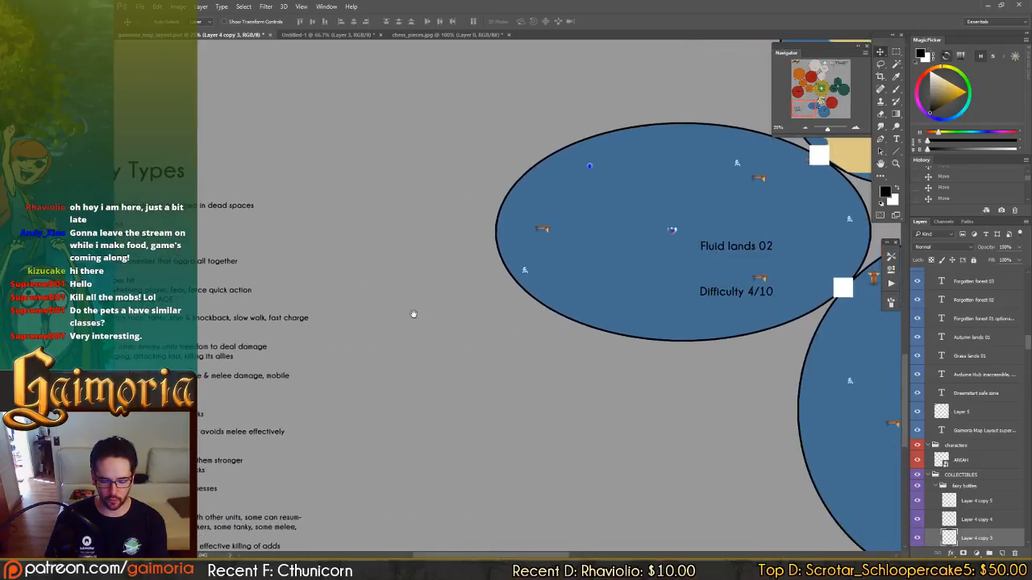
pyautogui.moveTo(597, 271); pyautogui.dragTo(573, 274)
pyautogui.moveTo(480, 262); pyautogui.dragTo(376, 271)
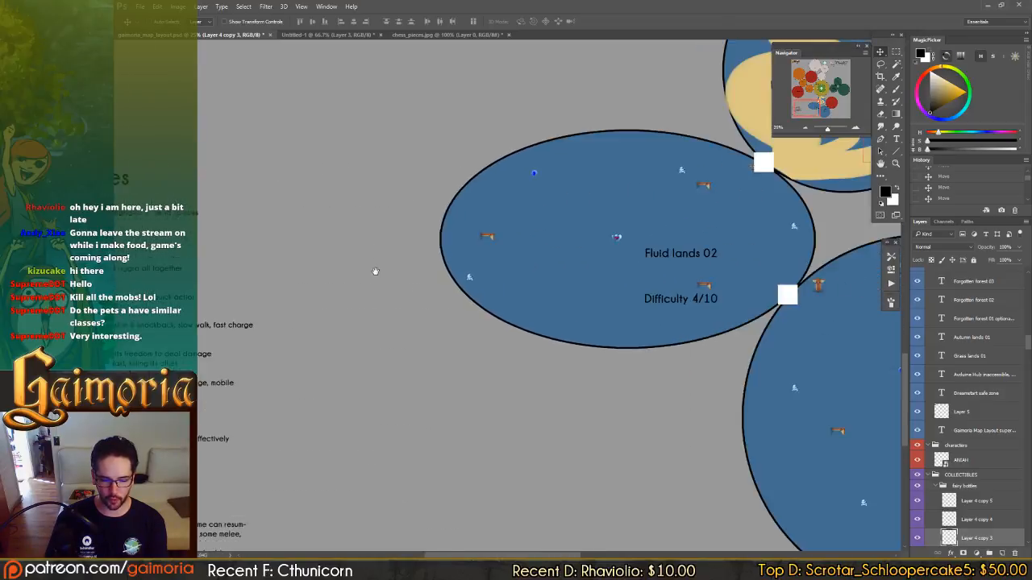
# Look over Fluid lands 01, Fluid lands 02 and Fluid lands 03 and the gates connecting them in the map layout.
pyautogui.moveTo(560, 231); pyautogui.dragTo(355, 339)
pyautogui.moveTo(490, 291); pyautogui.dragTo(631, 246)
pyautogui.moveTo(320, 332); pyautogui.dragTo(558, 262)
pyautogui.moveTo(727, 255); pyautogui.dragTo(523, 346)
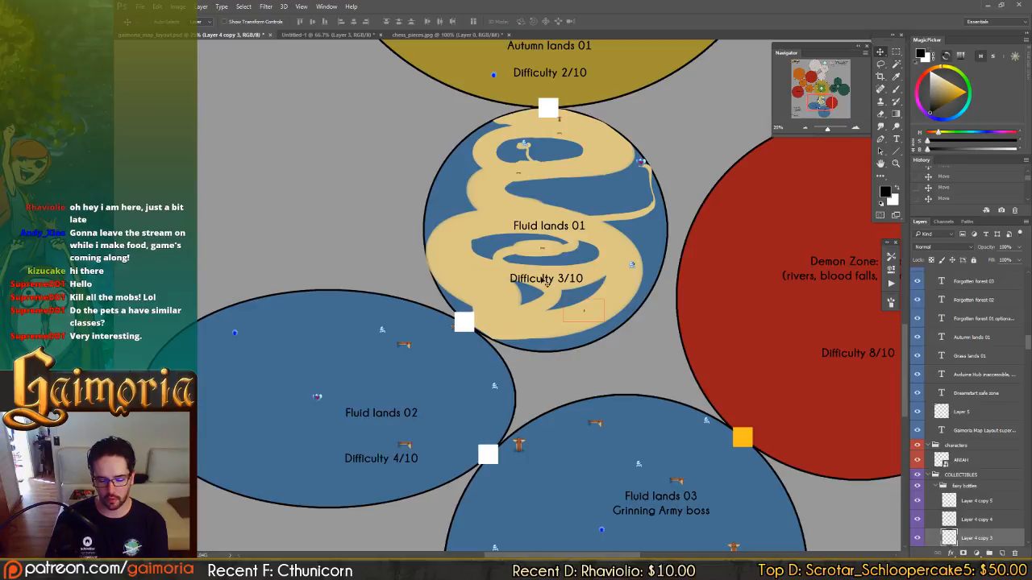
pyautogui.moveTo(545, 280); pyautogui.dragTo(729, 193)
pyautogui.moveTo(535, 315); pyautogui.dragTo(557, 278)
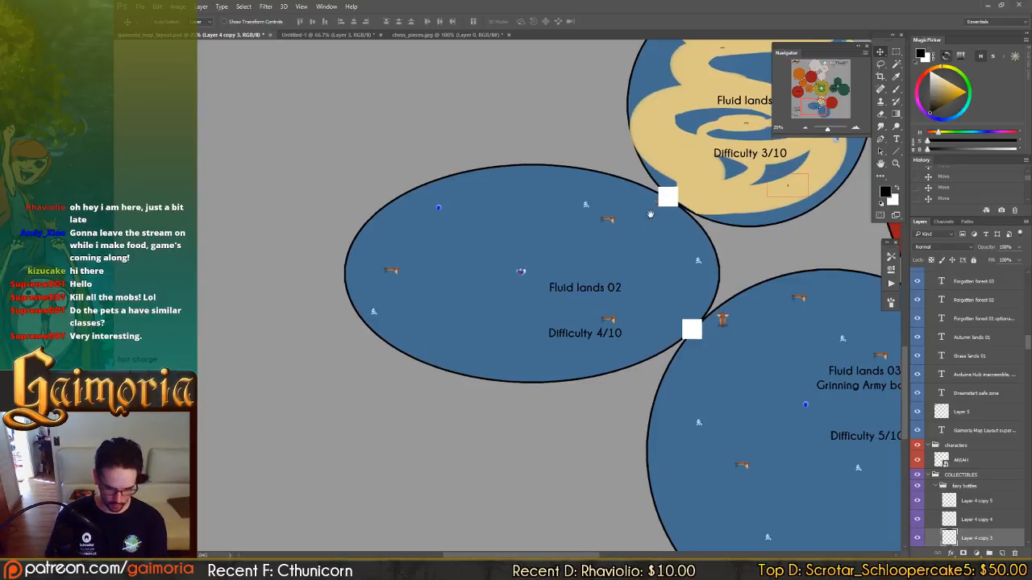
pyautogui.moveTo(660, 216); pyautogui.dragTo(566, 298)
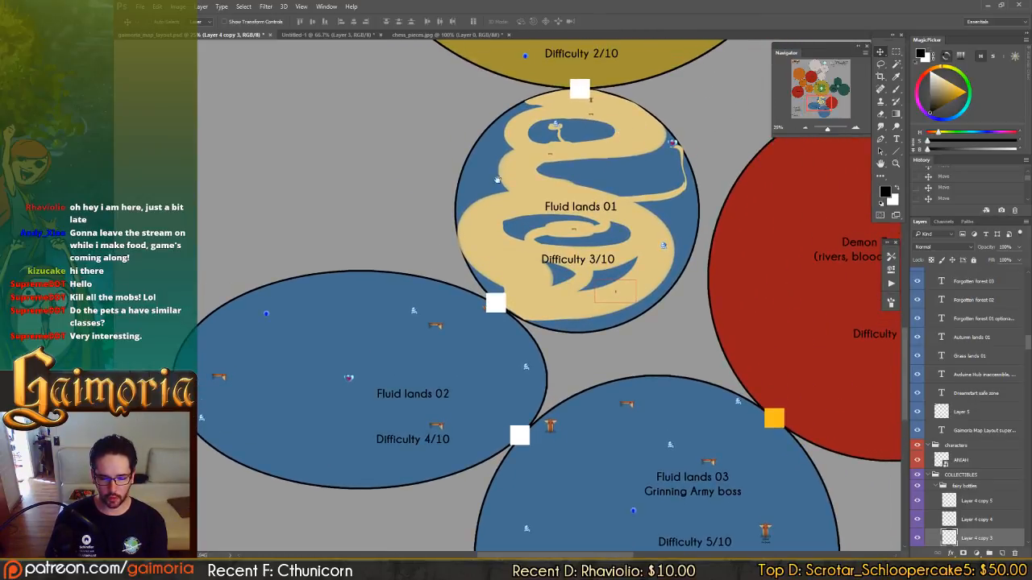
pyautogui.moveTo(498, 180); pyautogui.dragTo(543, 172)
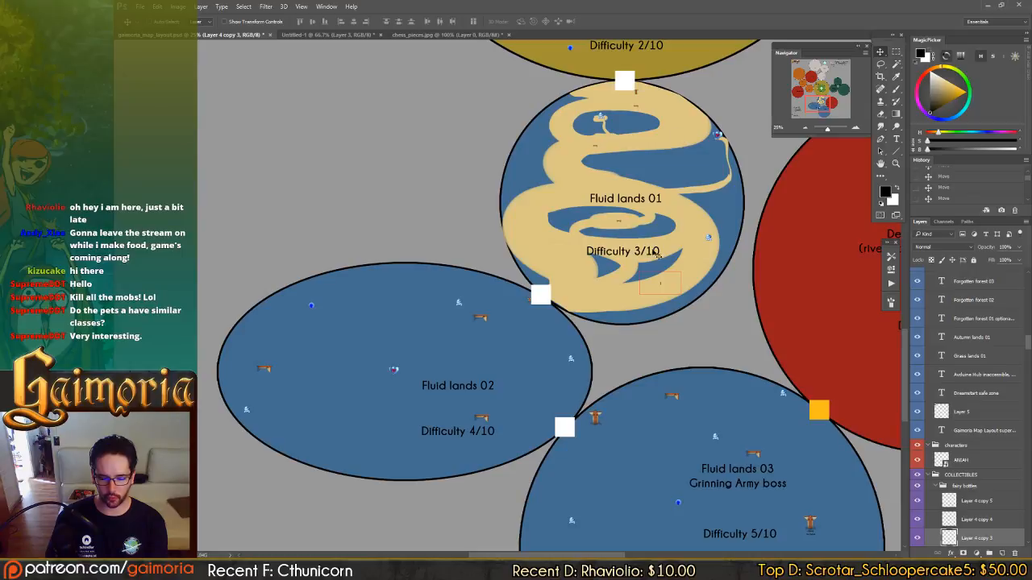
# Examine the sand path around the player character marker near the southern edge of Fluid lands 01 up close.
pyautogui.hotkey('ctrl', '+')
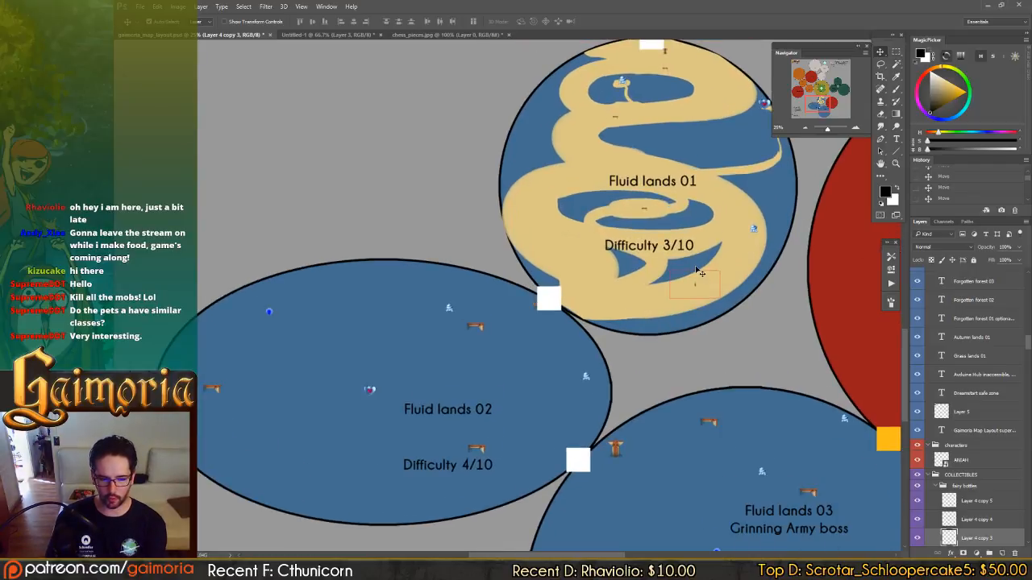
pyautogui.hotkey('ctrl', '+')
pyautogui.hotkey('ctrl', '+')
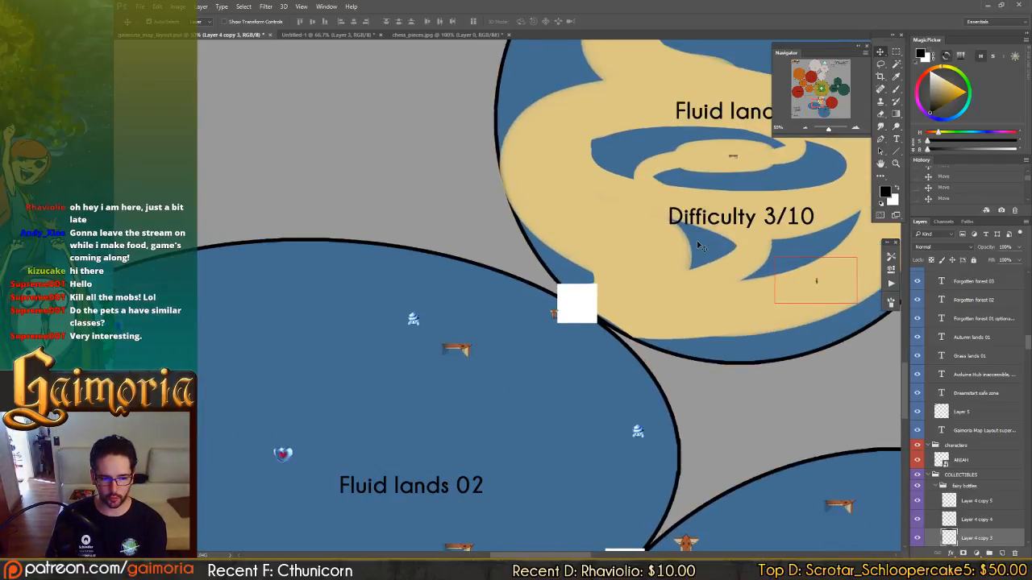
pyautogui.hotkey('ctrl', '+')
pyautogui.moveTo(696, 221); pyautogui.dragTo(348, 259)
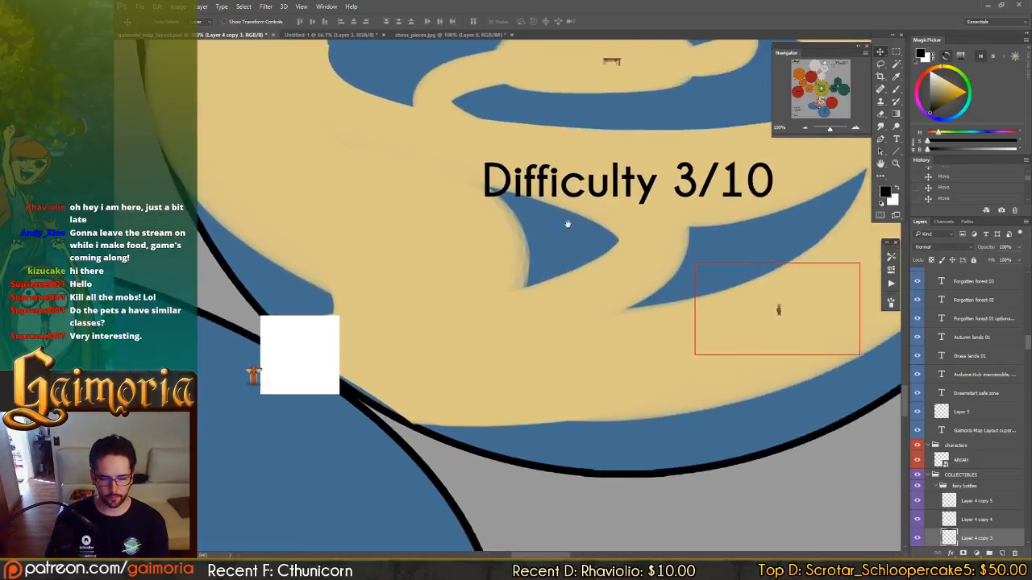
pyautogui.moveTo(740, 208); pyautogui.dragTo(610, 224)
pyautogui.click(646, 323)
pyautogui.moveTo(700, 205); pyautogui.dragTo(663, 170)
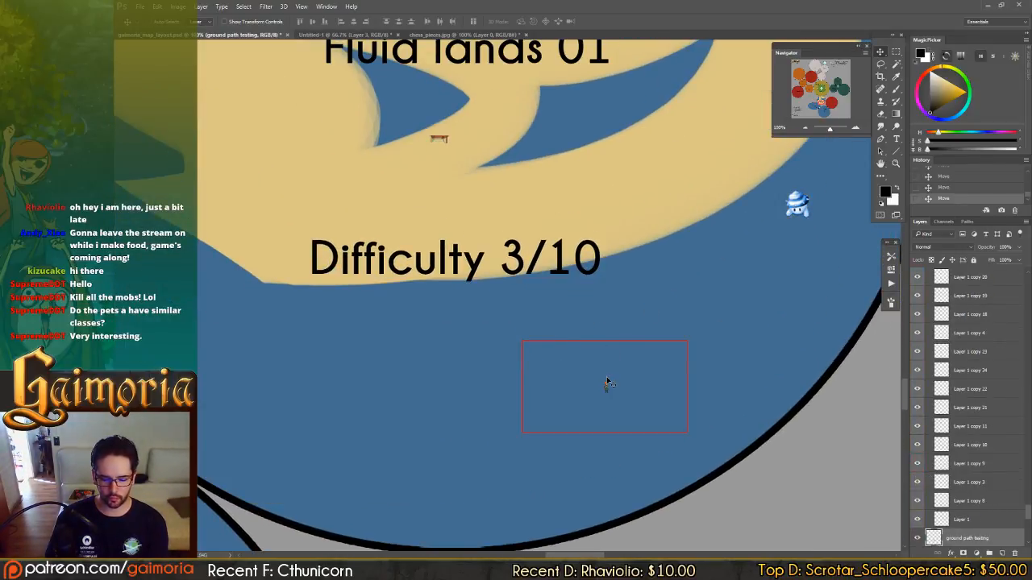
pyautogui.hotkey('ctrl', 'z')
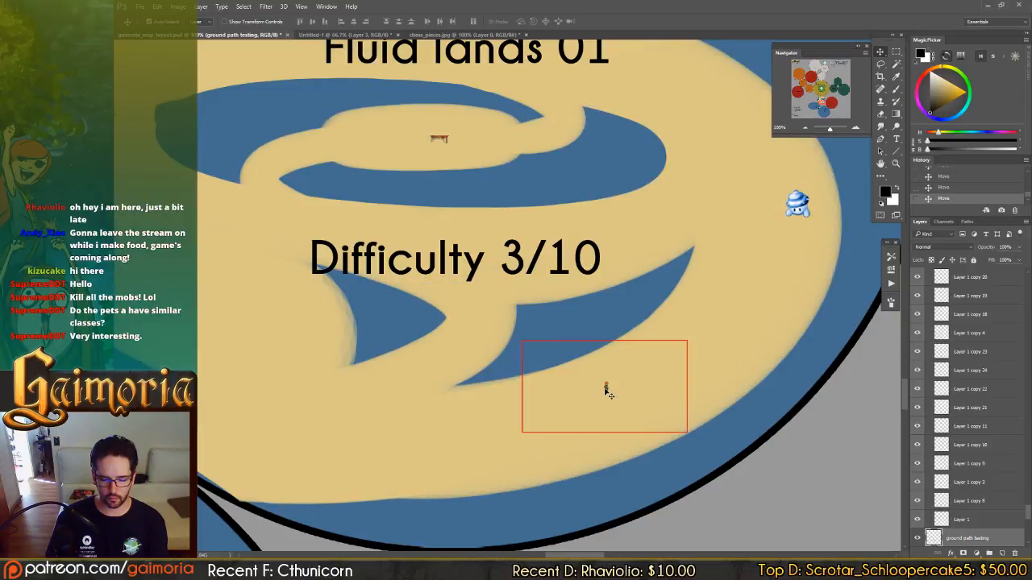
# Select the player character marker with its red view frame and move it along the path to Fluid lands 01's northern entrance.
pyautogui.click(606, 391)
pyautogui.moveTo(631, 401); pyautogui.dragTo(728, 164)
pyautogui.moveTo(652, 345); pyautogui.dragTo(642, 359)
pyautogui.moveTo(714, 192); pyautogui.dragTo(574, 103)
pyautogui.moveTo(595, 136); pyautogui.dragTo(620, 401)
pyautogui.moveTo(620, 401); pyautogui.dragTo(468, 128)
pyautogui.moveTo(465, 138); pyautogui.dragTo(528, 144)
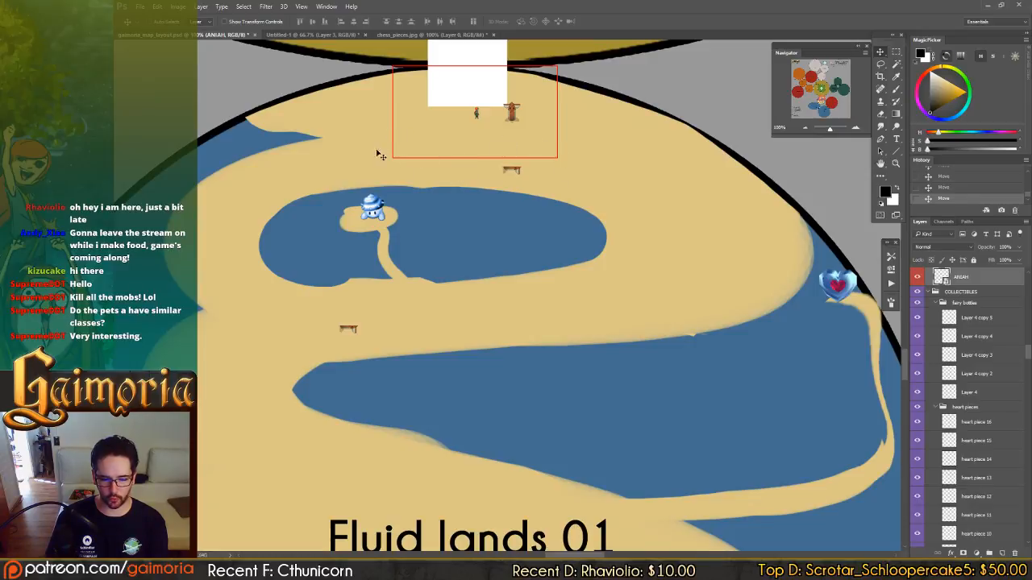
# Move the player character marker from the northern entrance along the western sand path to the gate into Fluid lands 02.
pyautogui.moveTo(491, 131); pyautogui.dragTo(415, 148)
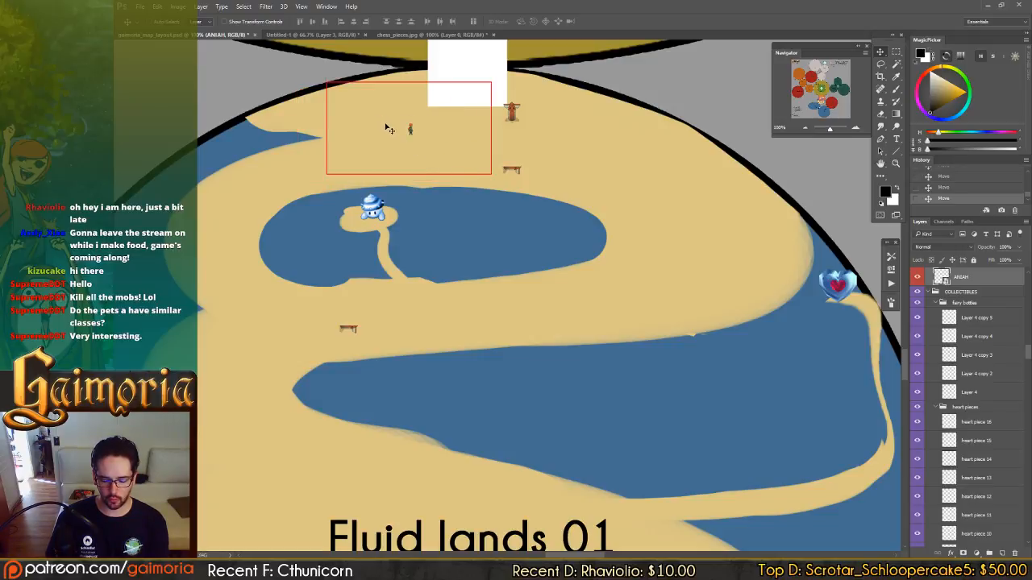
pyautogui.moveTo(437, 243); pyautogui.dragTo(644, 82)
pyautogui.moveTo(417, 303); pyautogui.dragTo(585, 173)
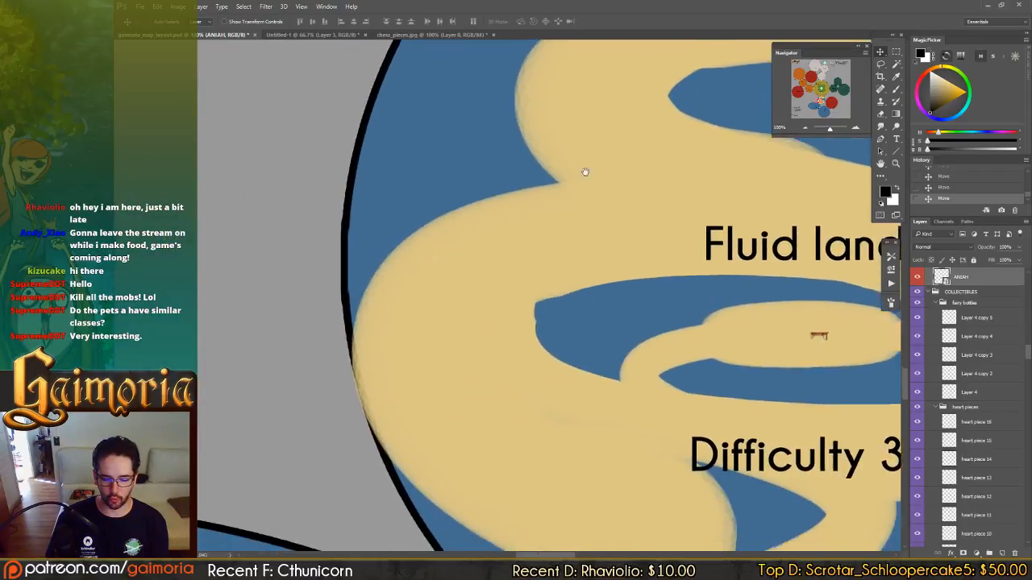
pyautogui.scroll(-3, 585, 172)
pyautogui.moveTo(579, 134); pyautogui.dragTo(594, 369)
pyautogui.scroll(-3, 498, 423)
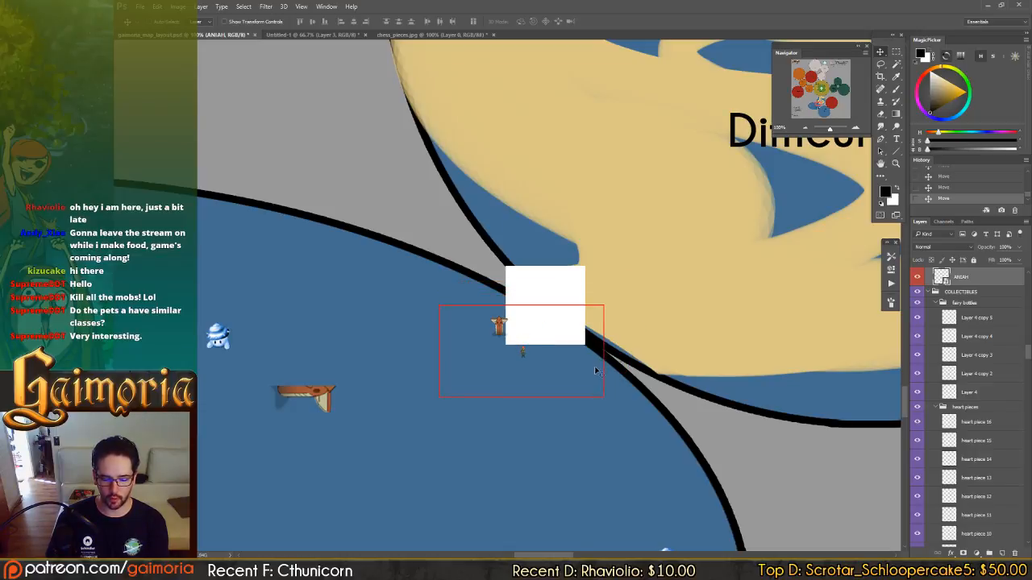
# Check the combat sketch in Untitled-1 and return to the map layout to view the Fluid lands 03 zone.
pyautogui.click(326, 35)
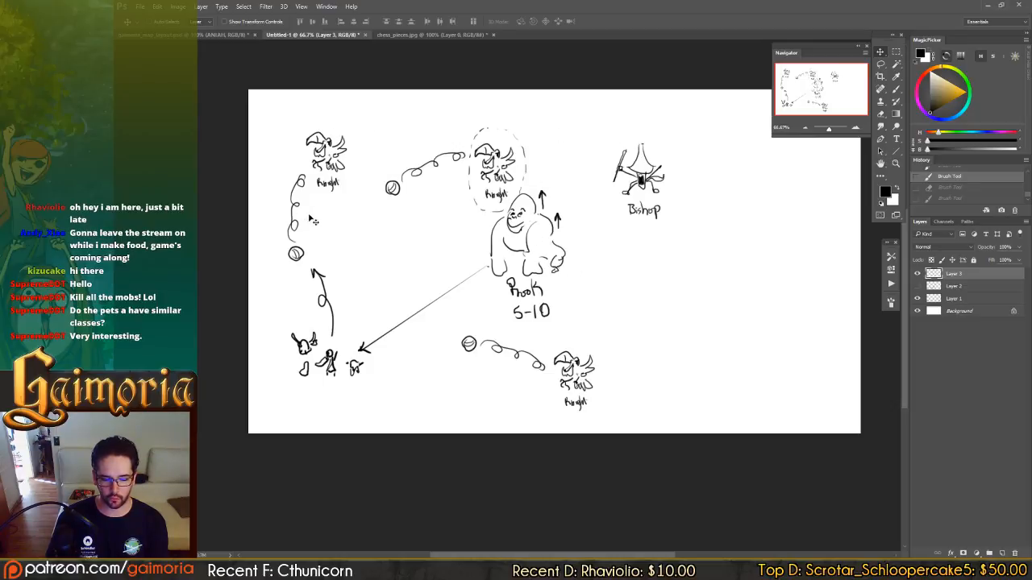
pyautogui.click(231, 35)
pyautogui.moveTo(628, 381); pyautogui.dragTo(441, 90)
pyautogui.scroll(-2, 486, 260)
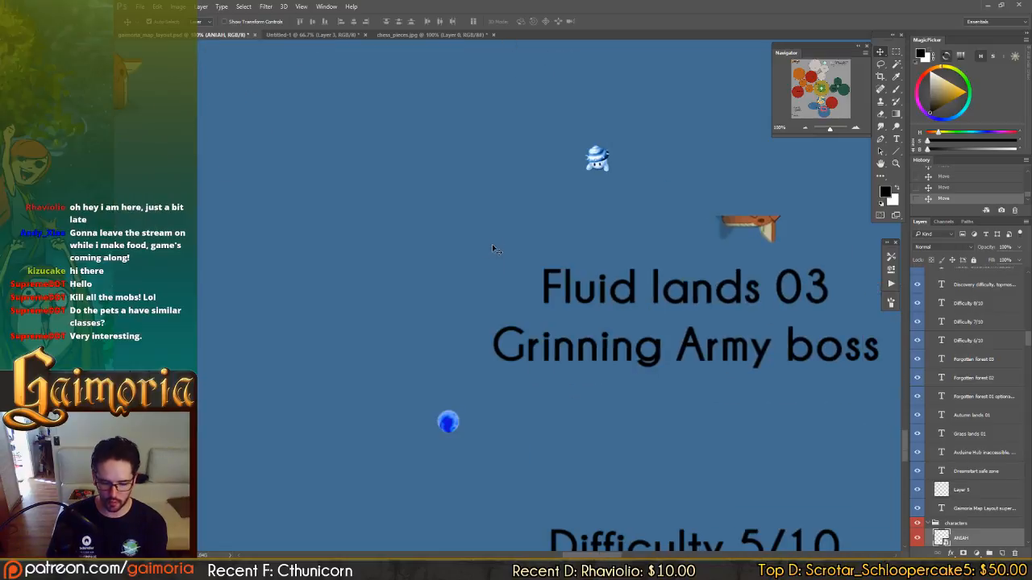
pyautogui.scroll(-1, 492, 240)
pyautogui.scroll(-2, 492, 241)
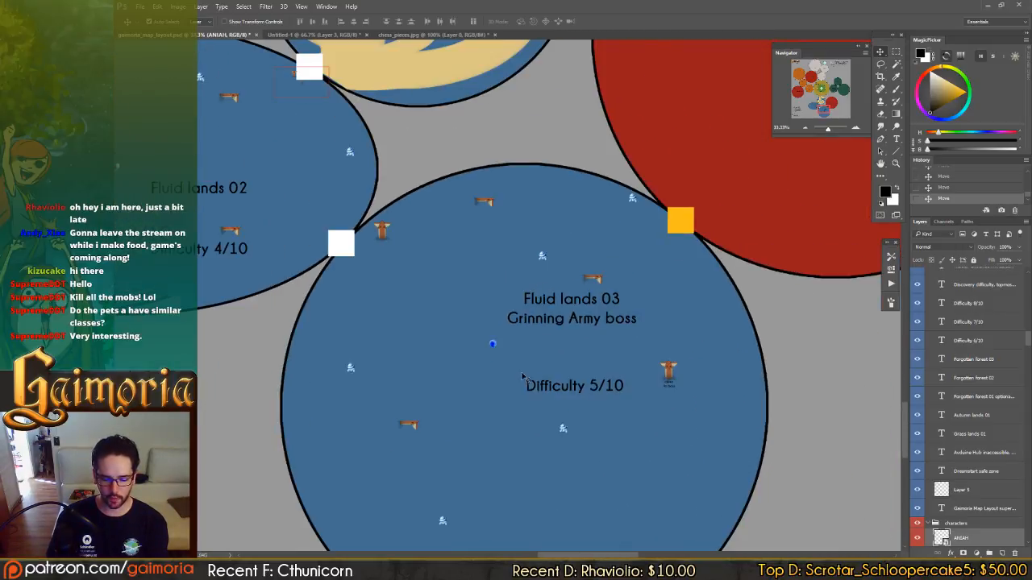
pyautogui.moveTo(595, 310); pyautogui.dragTo(591, 239)
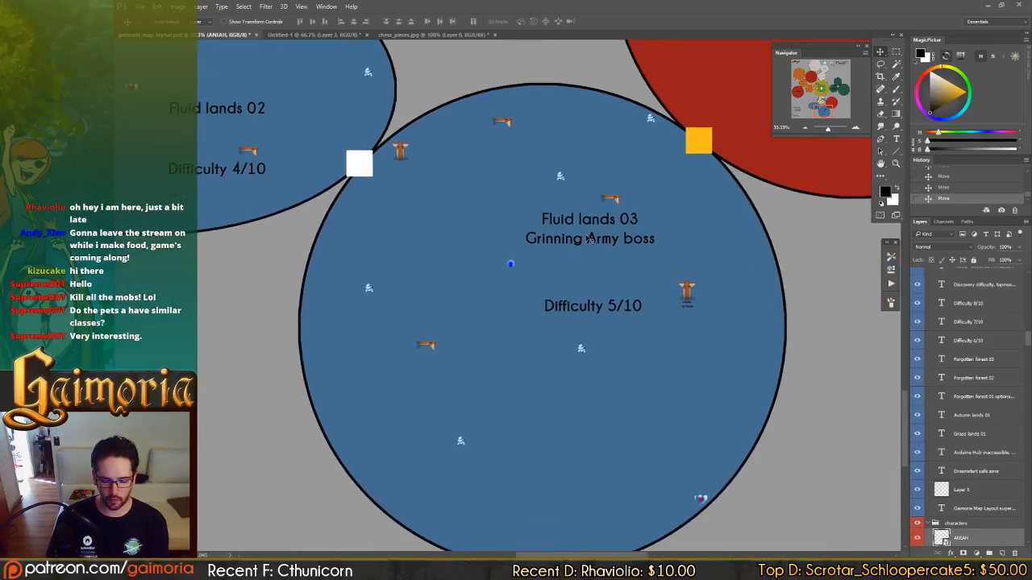
# Reposition the Fluid lands 03 Grinning Army boss title and its Difficulty 5/10 label toward the middle of the zone's circle.
pyautogui.keyDown('ctrl'); pyautogui.click(592, 227); pyautogui.keyUp('ctrl')
pyautogui.moveTo(568, 287); pyautogui.dragTo(553, 274)
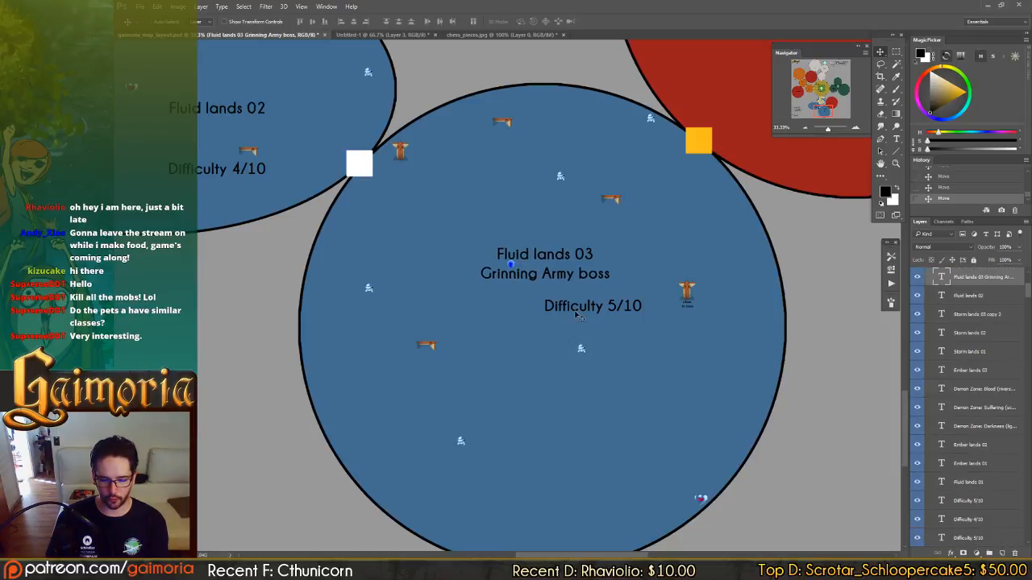
pyautogui.keyDown('ctrl'); pyautogui.click(575, 310); pyautogui.keyUp('ctrl')
pyautogui.moveTo(576, 309); pyautogui.dragTo(564, 353)
# Review the route from Fluid lands 01 through Fluid lands 02 to the Grinning Army boss zone.
pyautogui.moveTo(454, 82); pyautogui.dragTo(535, 240)
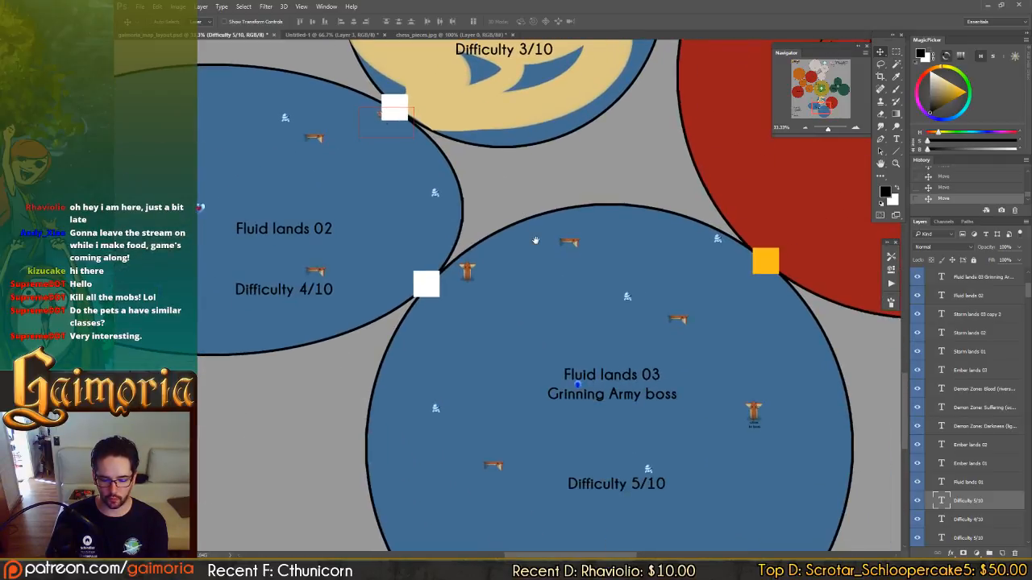
pyautogui.moveTo(560, 206); pyautogui.dragTo(643, 326)
pyautogui.moveTo(599, 202); pyautogui.dragTo(595, 229)
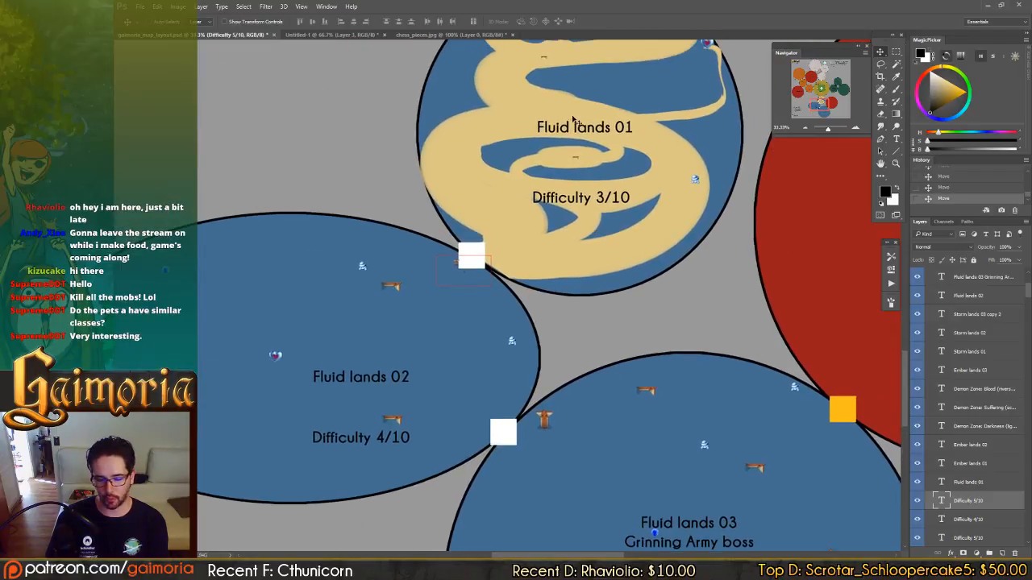
pyautogui.moveTo(456, 300); pyautogui.dragTo(541, 235)
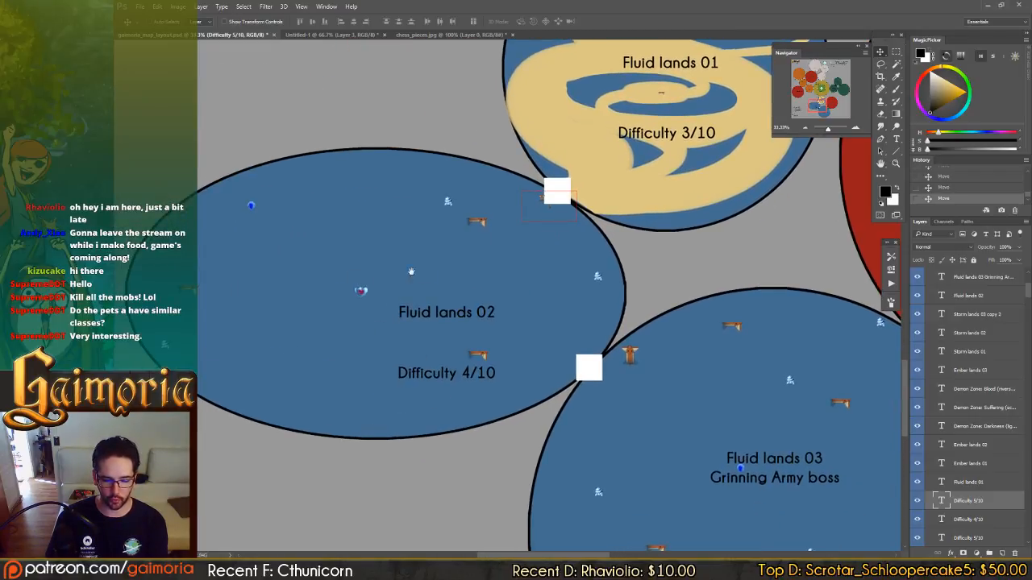
pyautogui.moveTo(411, 271); pyautogui.dragTo(445, 266)
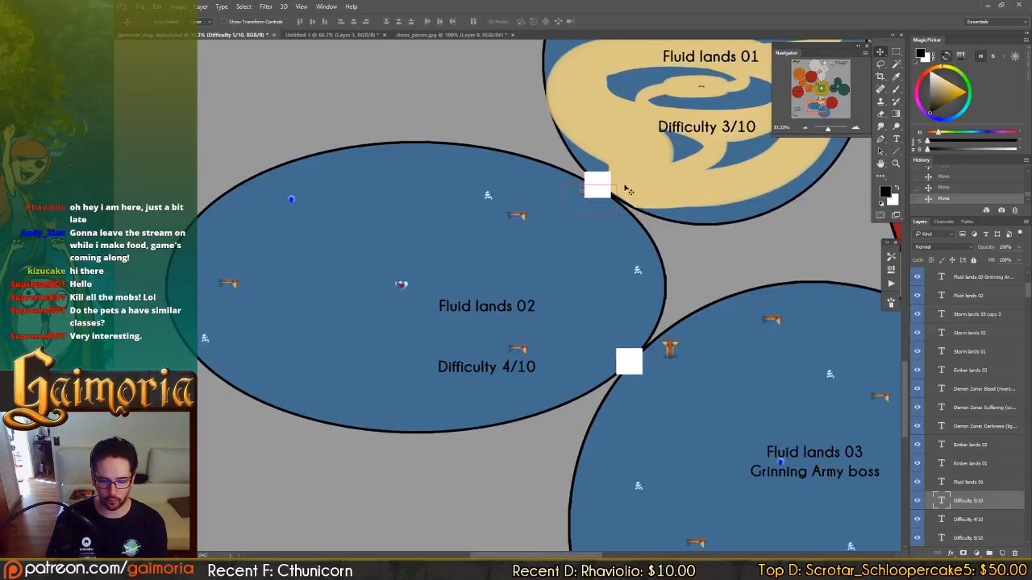
pyautogui.moveTo(536, 300); pyautogui.dragTo(427, 196)
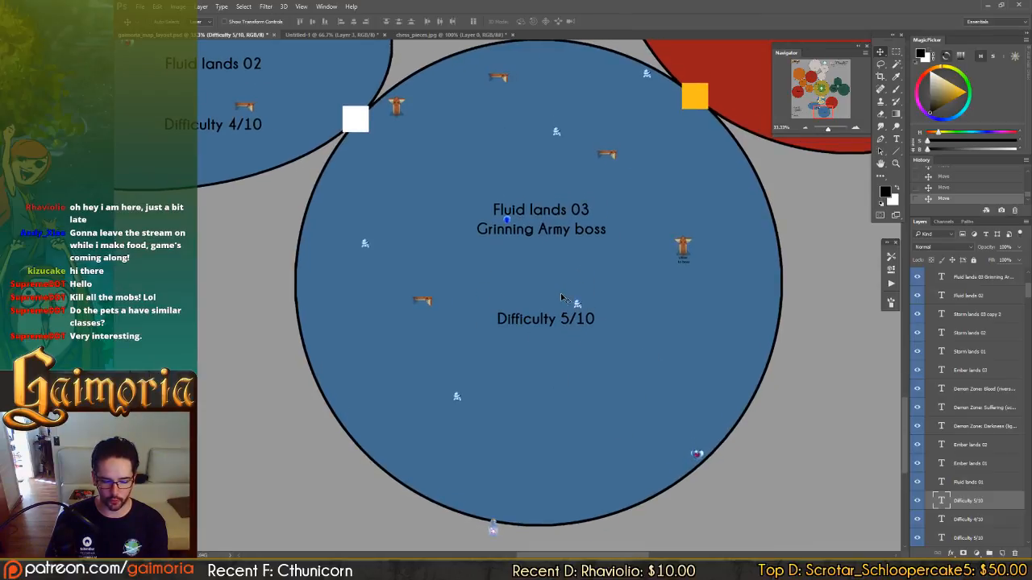
pyautogui.moveTo(604, 298); pyautogui.dragTo(591, 303)
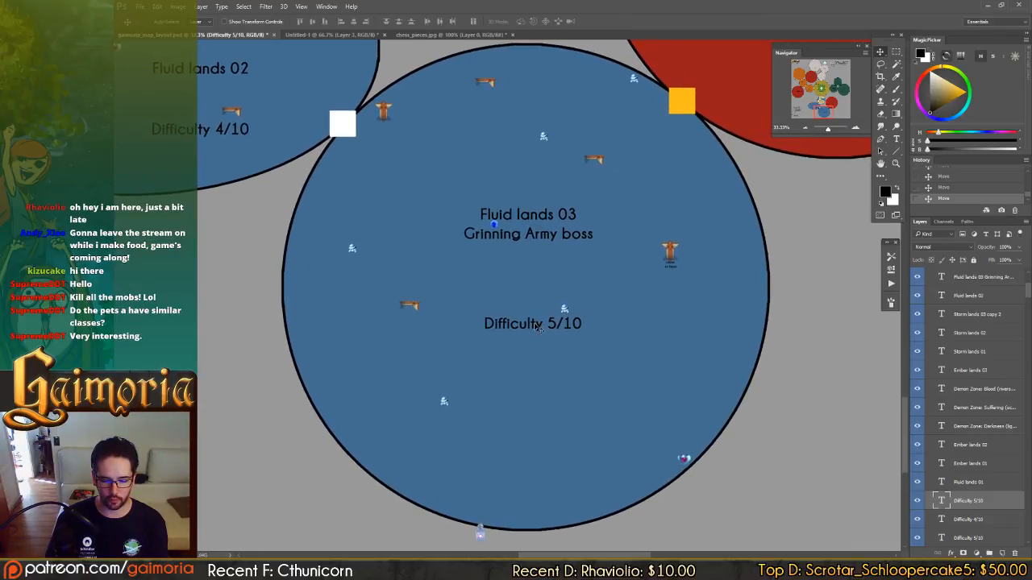
# Shift the Difficulty 5/10 label slightly so it sits centred beneath the Fluid lands 03 title.
pyautogui.moveTo(548, 329); pyautogui.dragTo(544, 332)
pyautogui.moveTo(525, 191); pyautogui.dragTo(556, 261)
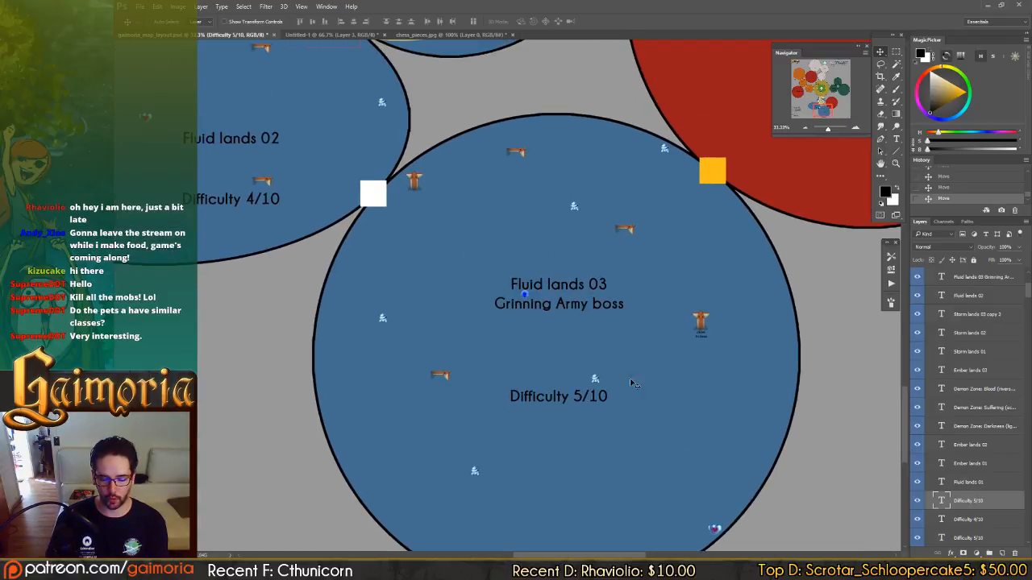
pyautogui.moveTo(633, 383); pyautogui.dragTo(595, 341)
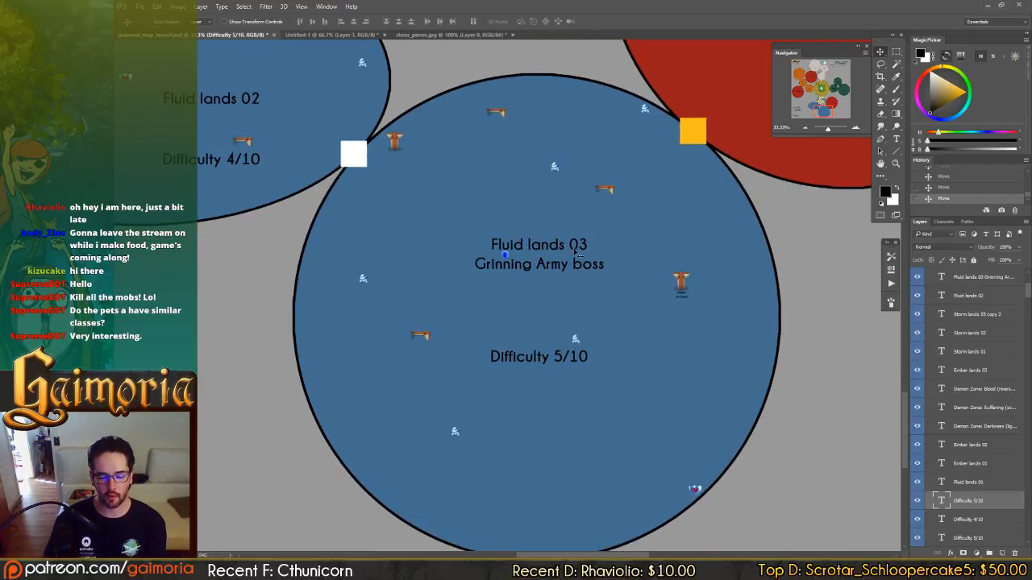
# In the Untitled-1 sketch, show Layer 2's pawn and swarmer drawings and shift Layer 3's knights, rook and bishop up and to the right.
pyautogui.click(344, 35)
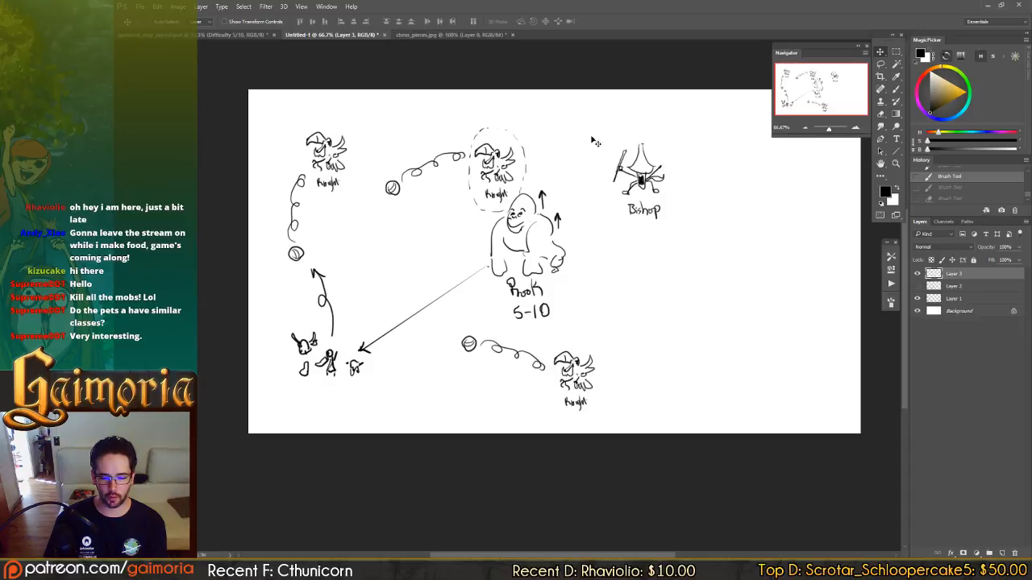
pyautogui.click(917, 288)
pyautogui.click(966, 290)
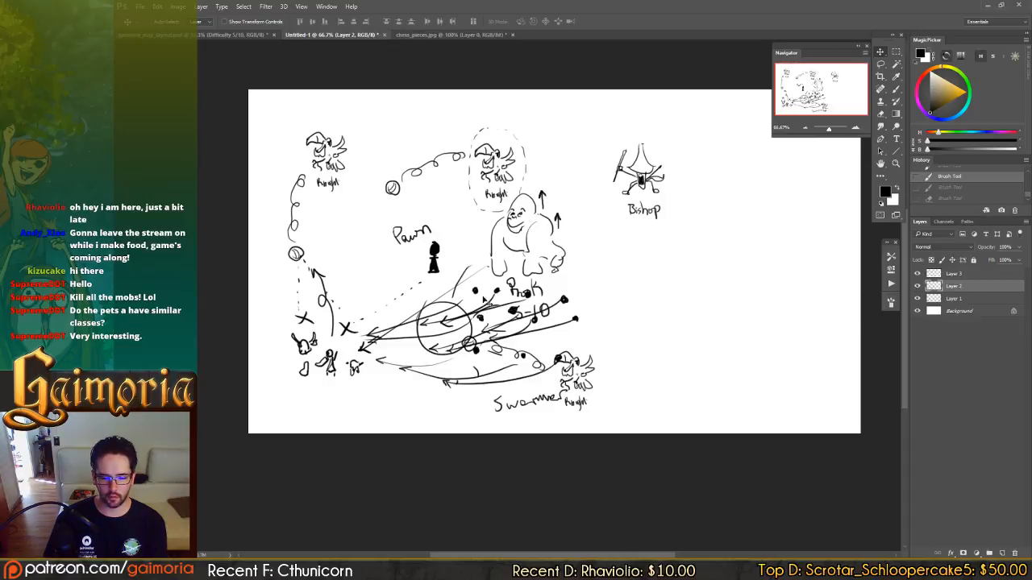
pyautogui.moveTo(483, 298); pyautogui.dragTo(574, 286)
pyautogui.hotkey('ctrl', 'z')
pyautogui.click(963, 275)
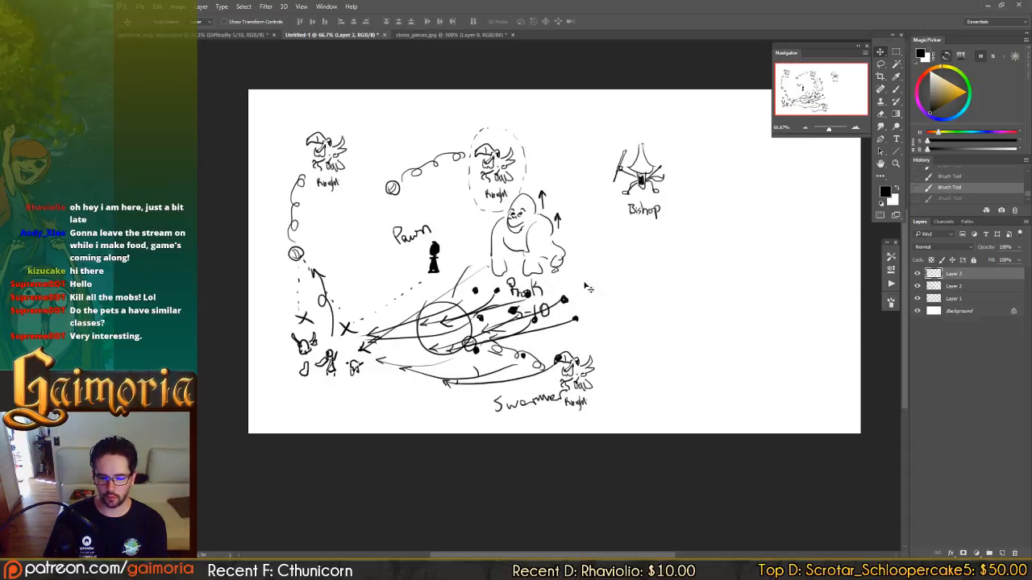
pyautogui.moveTo(515, 258)
pyautogui.mouseDown()
pyautogui.moveTo(648, 246)
pyautogui.moveTo(651, 232)
pyautogui.moveTo(590, 231)
pyautogui.moveTo(594, 240)
pyautogui.mouseUp()
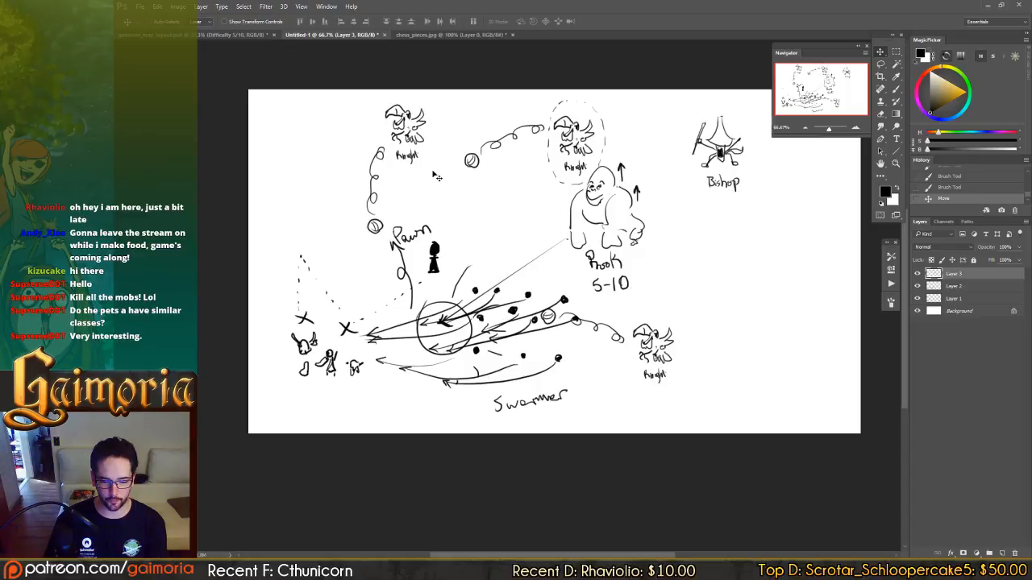
# Return to the map layout and compare Fluid lands 03 with Fluid lands 01 and the adjoining Autumn lands 01.
pyautogui.click(463, 34)
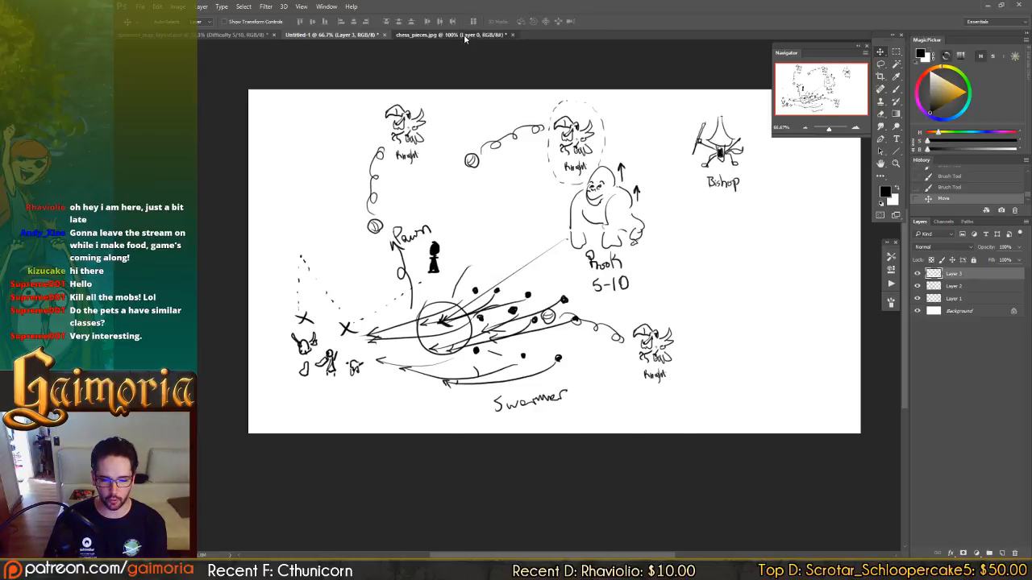
pyautogui.click(227, 35)
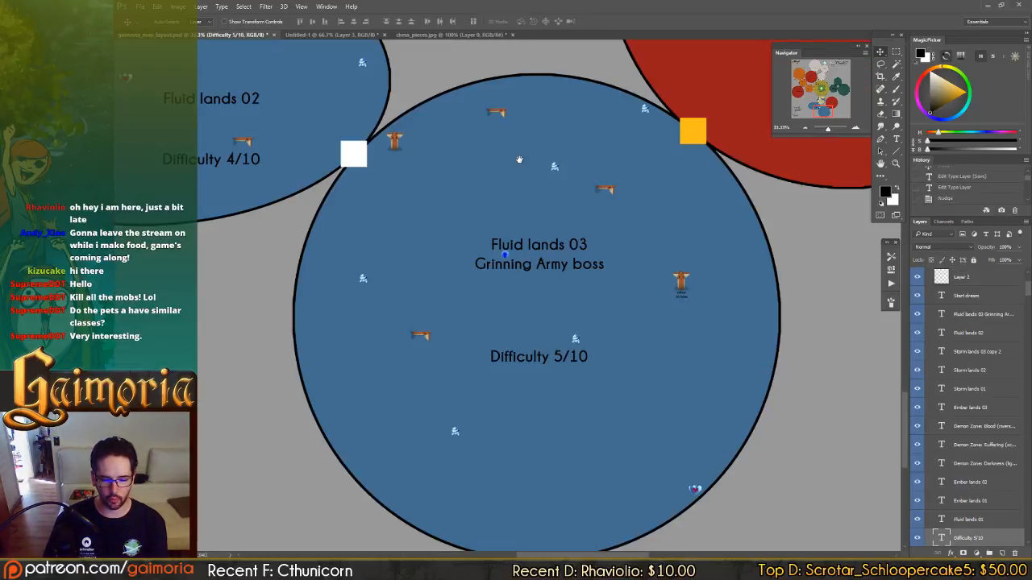
pyautogui.moveTo(524, 160); pyautogui.dragTo(561, 328)
pyautogui.moveTo(506, 185); pyautogui.dragTo(643, 365)
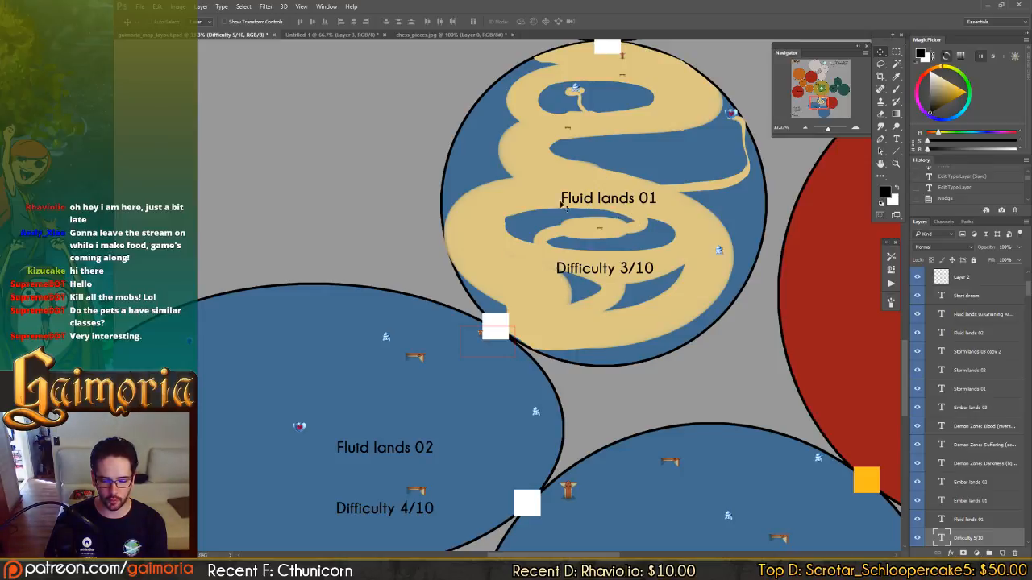
pyautogui.moveTo(636, 452); pyautogui.dragTo(573, 328)
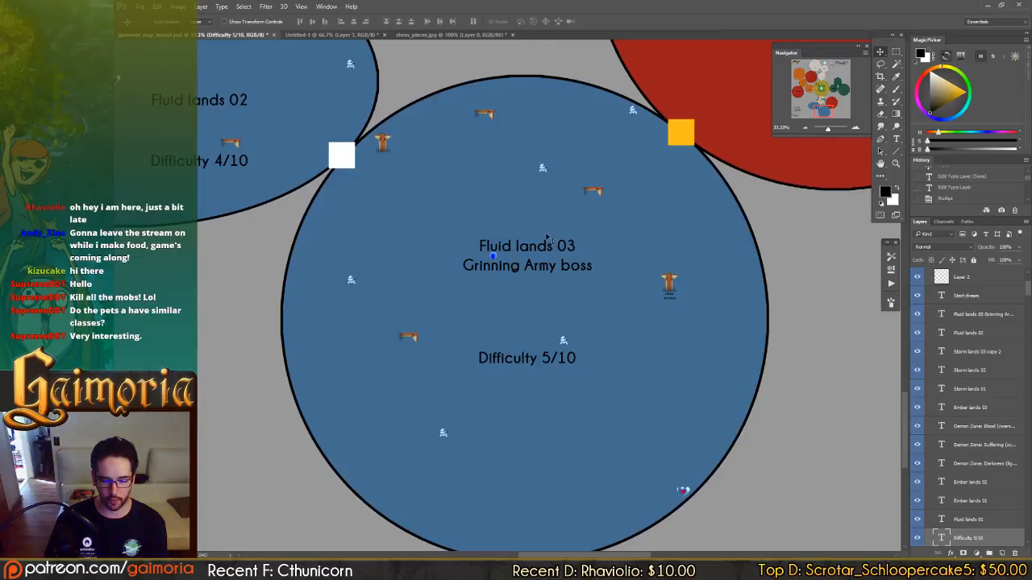
pyautogui.moveTo(476, 159); pyautogui.dragTo(656, 439)
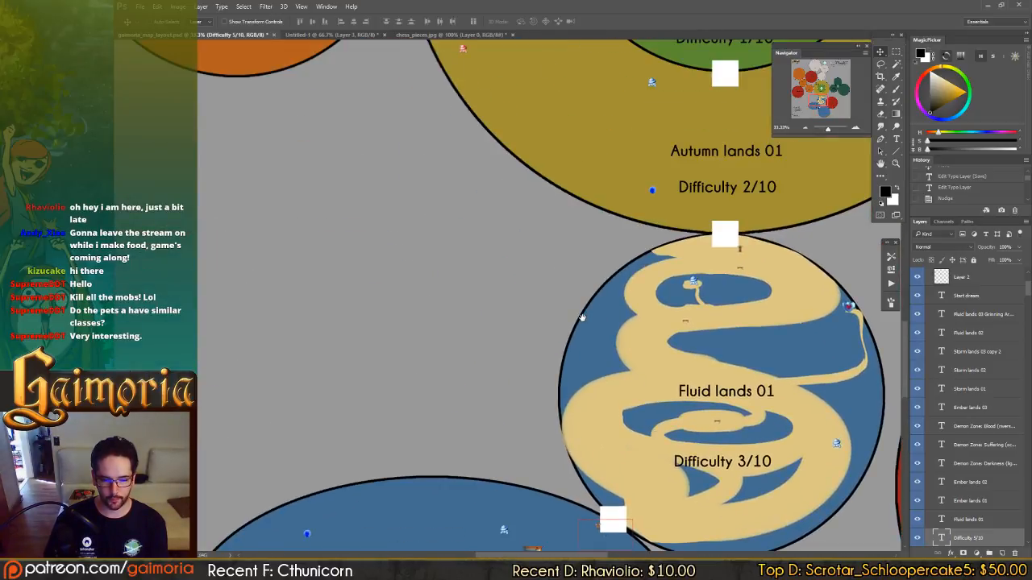
# Review the Ember lands progression from Ember lands 01 through Ember lands 02 to Ember lands 03, including their enemy placements.
pyautogui.moveTo(582, 317); pyautogui.dragTo(642, 397)
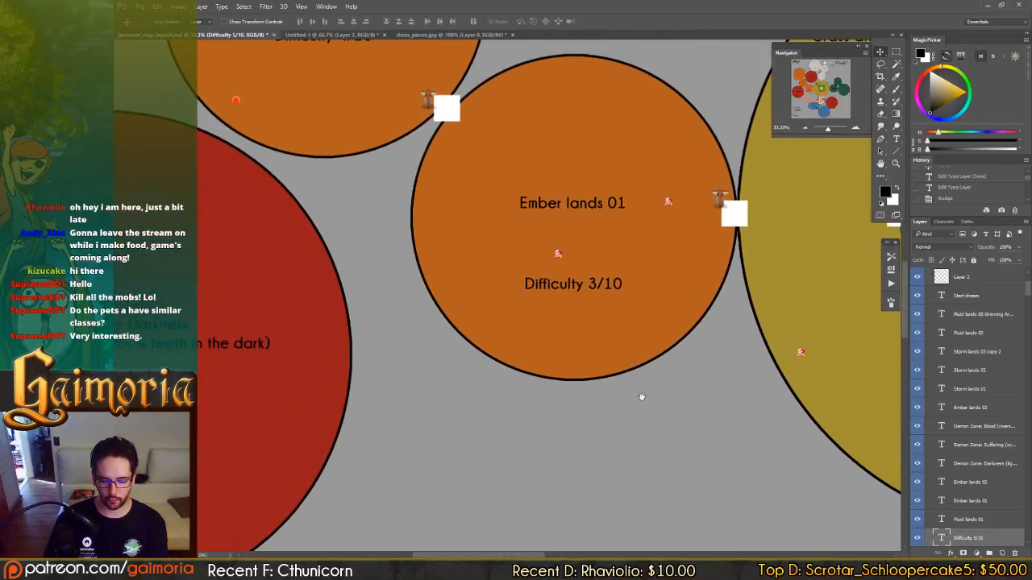
pyautogui.moveTo(668, 234); pyautogui.dragTo(646, 319)
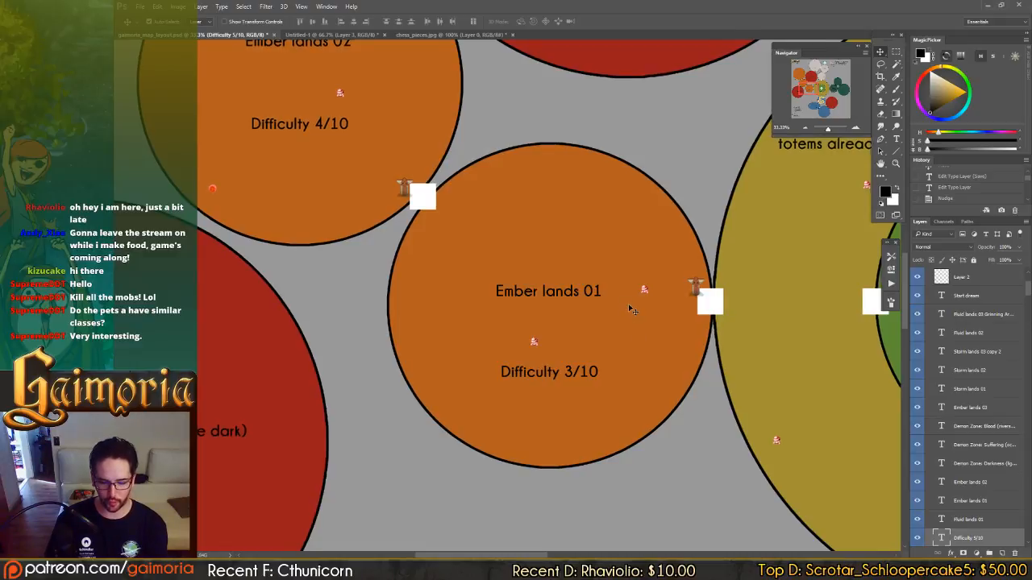
pyautogui.hotkey('ctrl', '-')
pyautogui.scroll(-1, 630, 295)
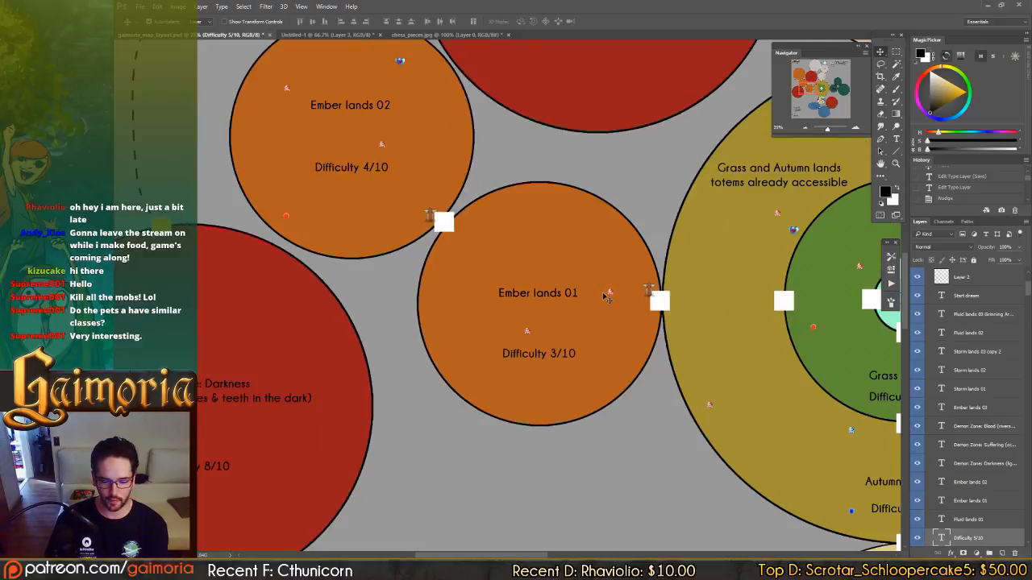
pyautogui.moveTo(528, 208); pyautogui.dragTo(682, 341)
pyautogui.moveTo(599, 311); pyautogui.dragTo(619, 396)
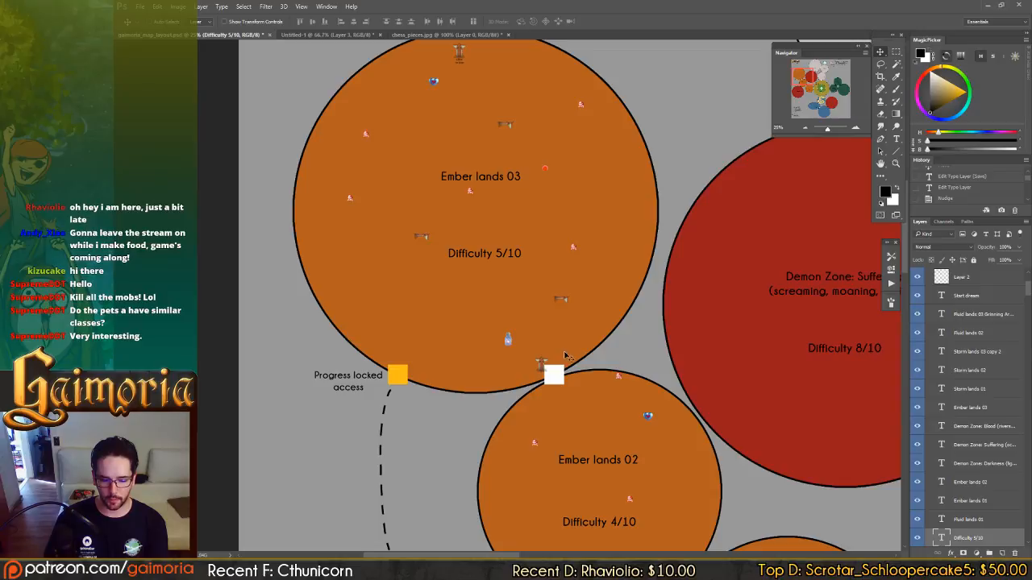
pyautogui.moveTo(572, 377); pyautogui.dragTo(524, 292)
pyautogui.moveTo(590, 363); pyautogui.dragTo(474, 272)
pyautogui.moveTo(743, 294); pyautogui.dragTo(611, 291)
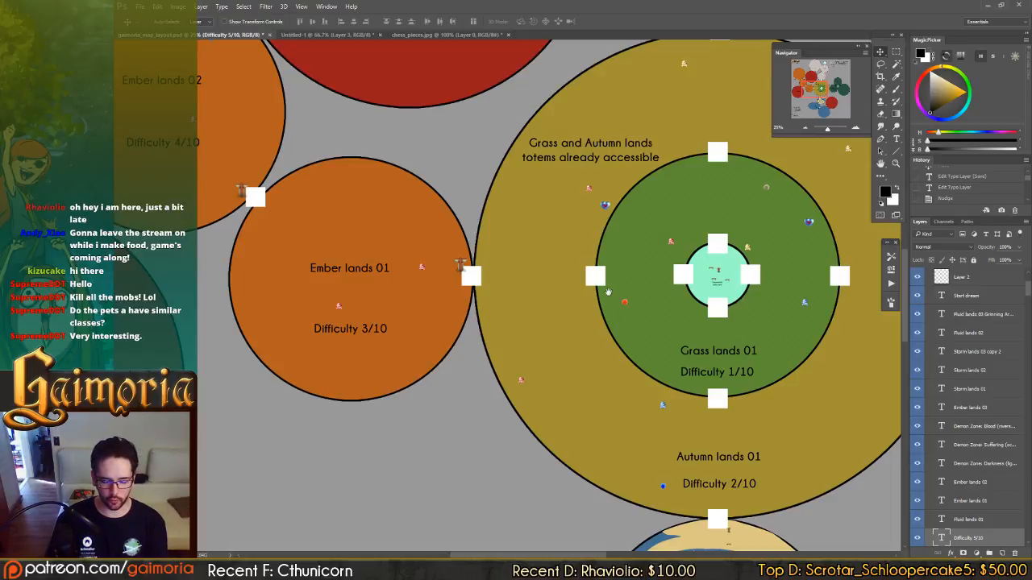
# Examine the central hub's exits through Grass lands 01 and Autumn lands 01 towards Ember lands 01 and Fluid lands 01.
pyautogui.moveTo(599, 277); pyautogui.dragTo(565, 261)
pyautogui.scroll(-3, 585, 300)
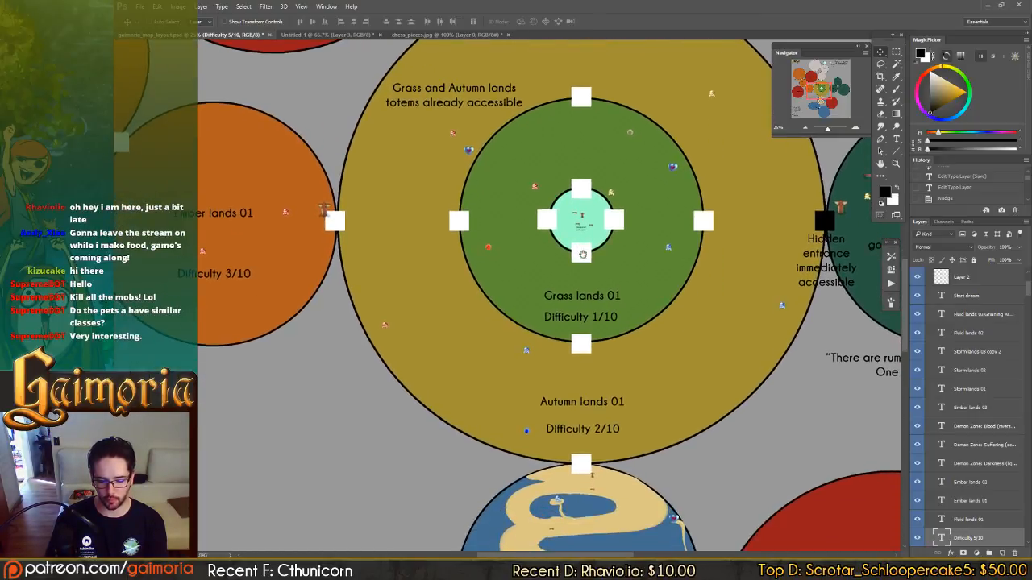
pyautogui.scroll(-5, 581, 330)
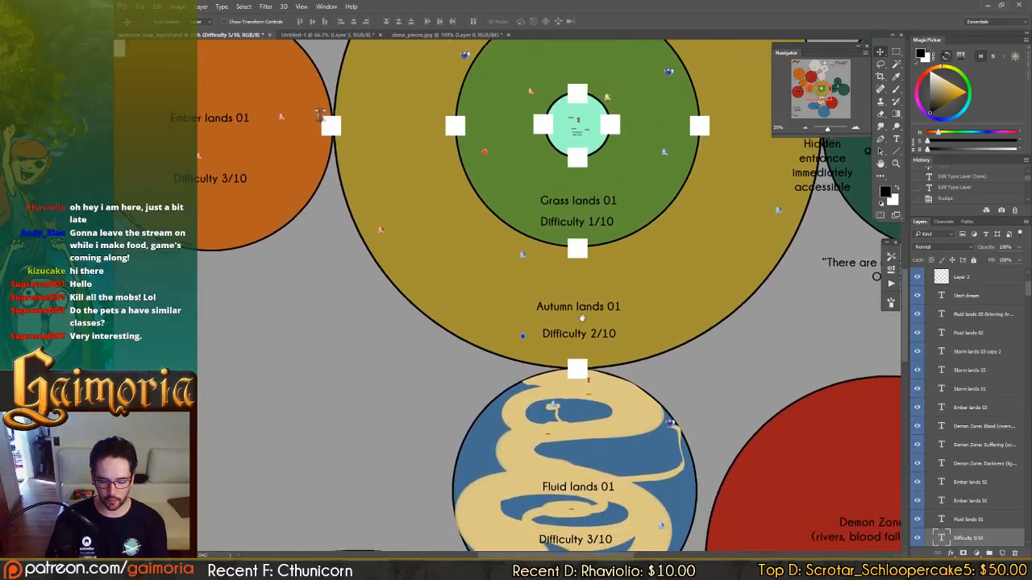
pyautogui.scroll(4, 578, 346)
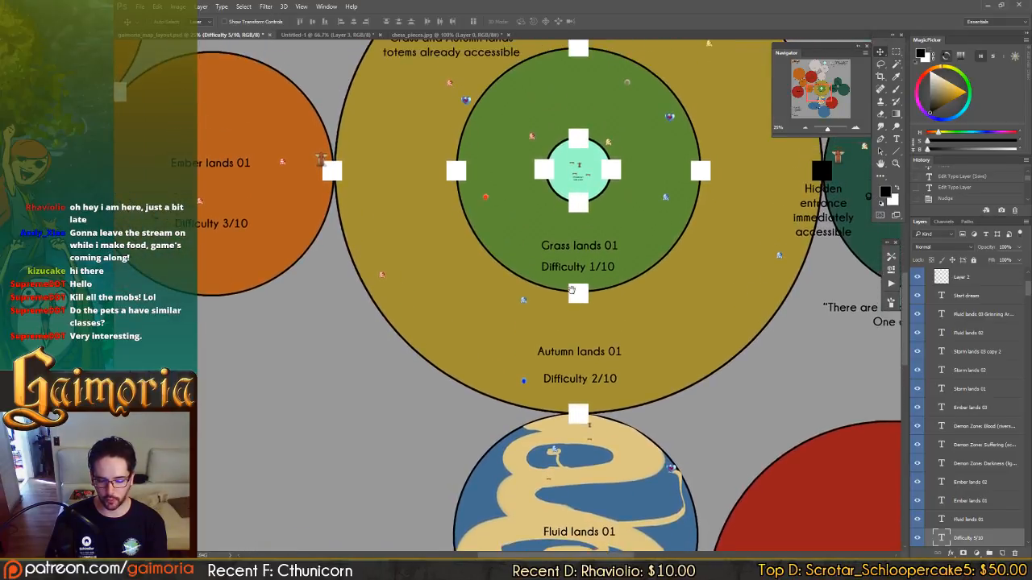
pyautogui.scroll(3, 579, 301)
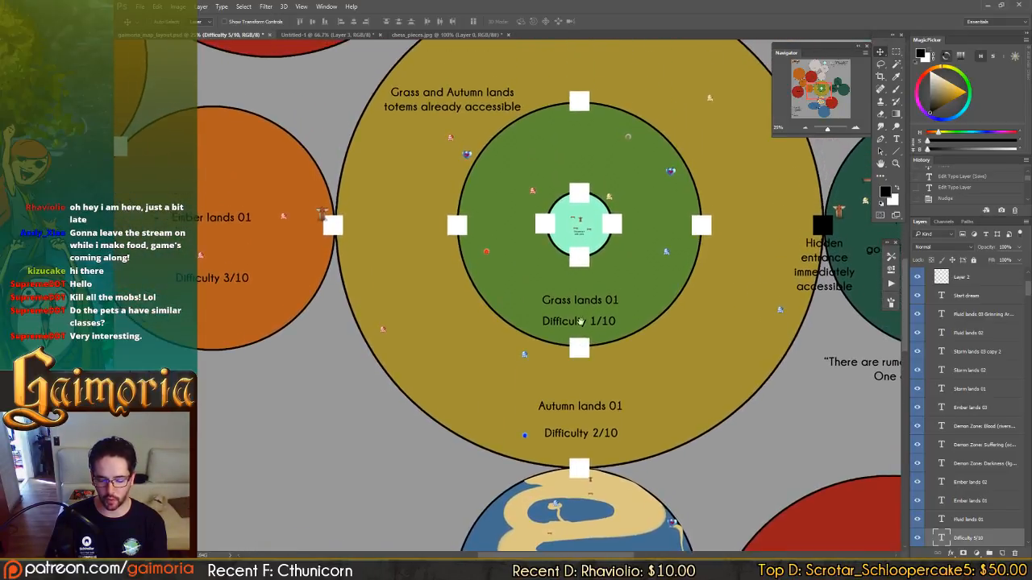
pyautogui.scroll(3, 580, 256)
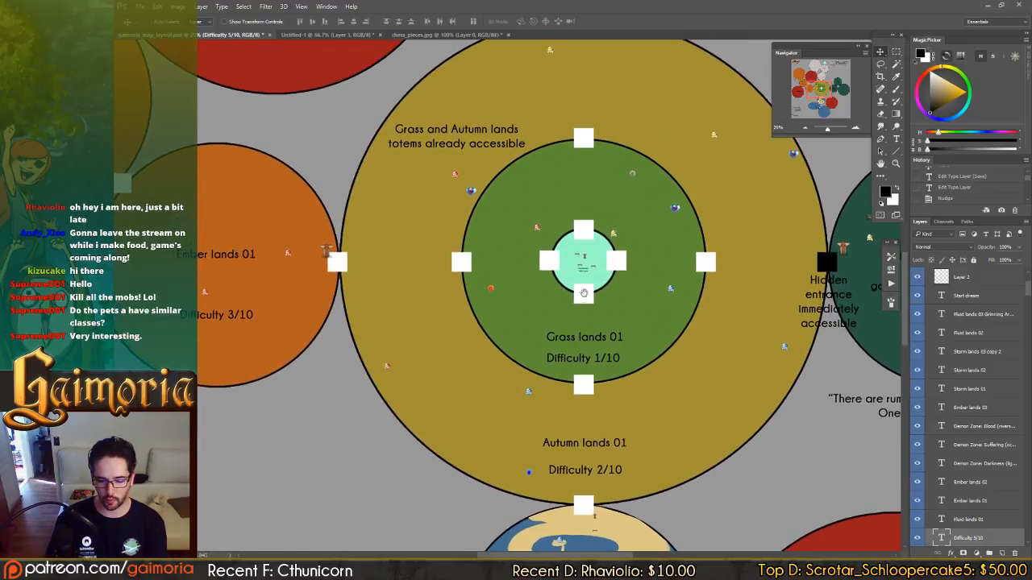
pyautogui.moveTo(549, 258); pyautogui.dragTo(614, 261)
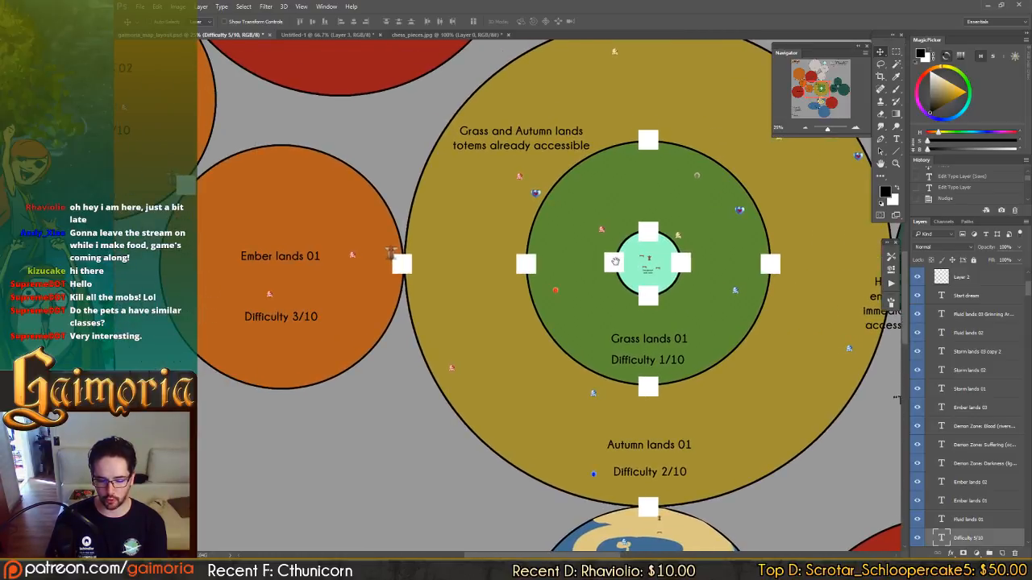
pyautogui.scroll(-10, 555, 396)
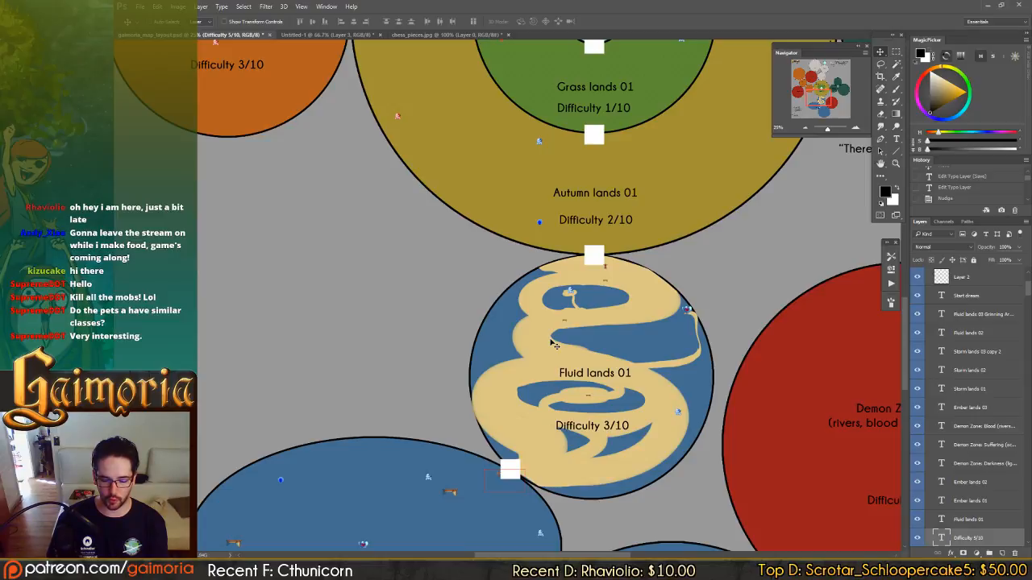
# Follow the Fluid lands route from zone 01 to zones 02 and 03, and consult the Enemy Types notes beside it.
pyautogui.moveTo(570, 337); pyautogui.dragTo(534, 267)
pyautogui.moveTo(598, 323); pyautogui.dragTo(591, 296)
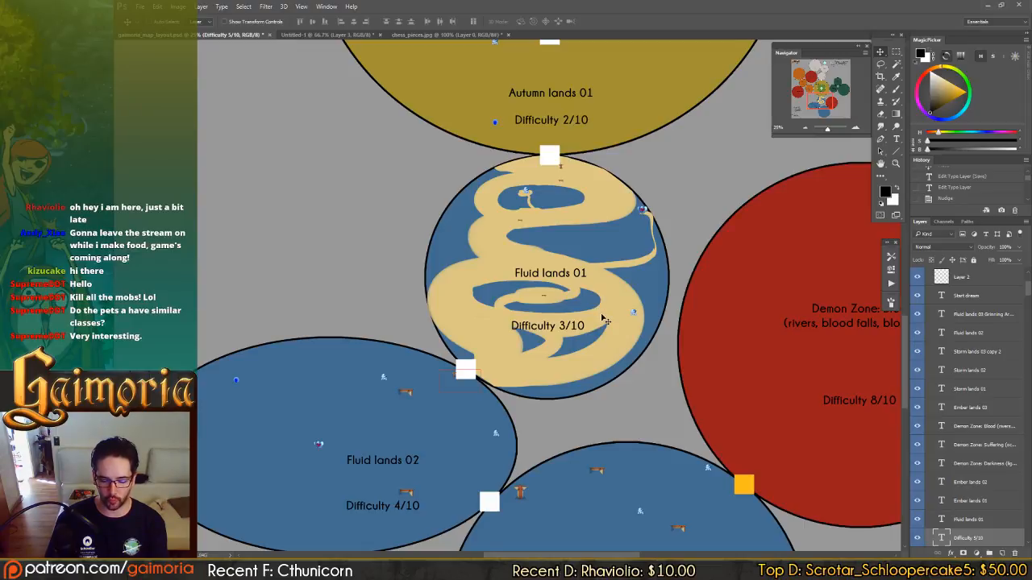
pyautogui.moveTo(604, 332); pyautogui.dragTo(607, 281)
pyautogui.moveTo(606, 353); pyautogui.dragTo(633, 342)
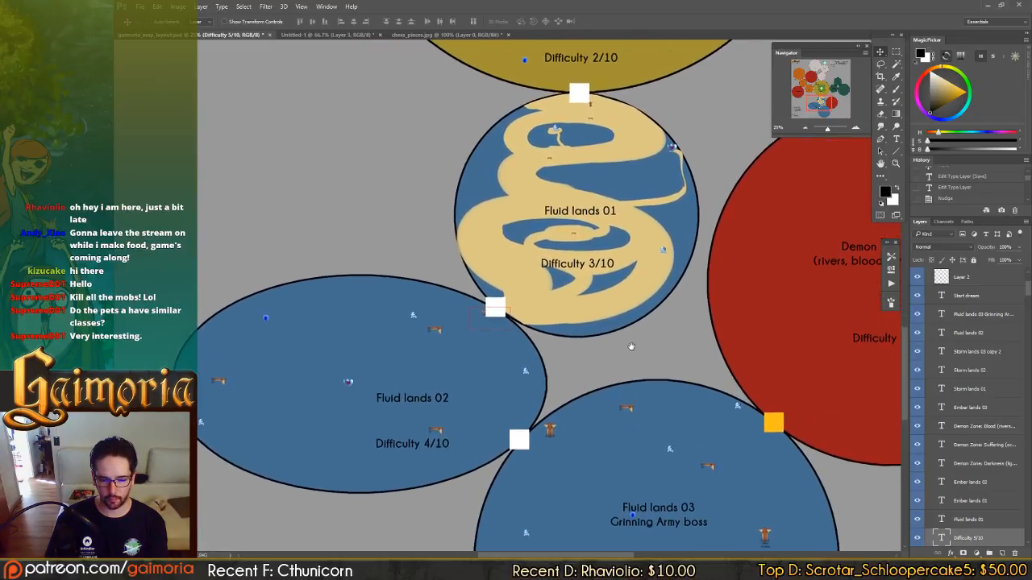
pyautogui.moveTo(646, 298); pyautogui.dragTo(683, 183)
pyautogui.moveTo(668, 370); pyautogui.dragTo(935, 198)
pyautogui.moveTo(541, 362); pyautogui.dragTo(736, 415)
pyautogui.moveTo(675, 344); pyautogui.dragTo(598, 358)
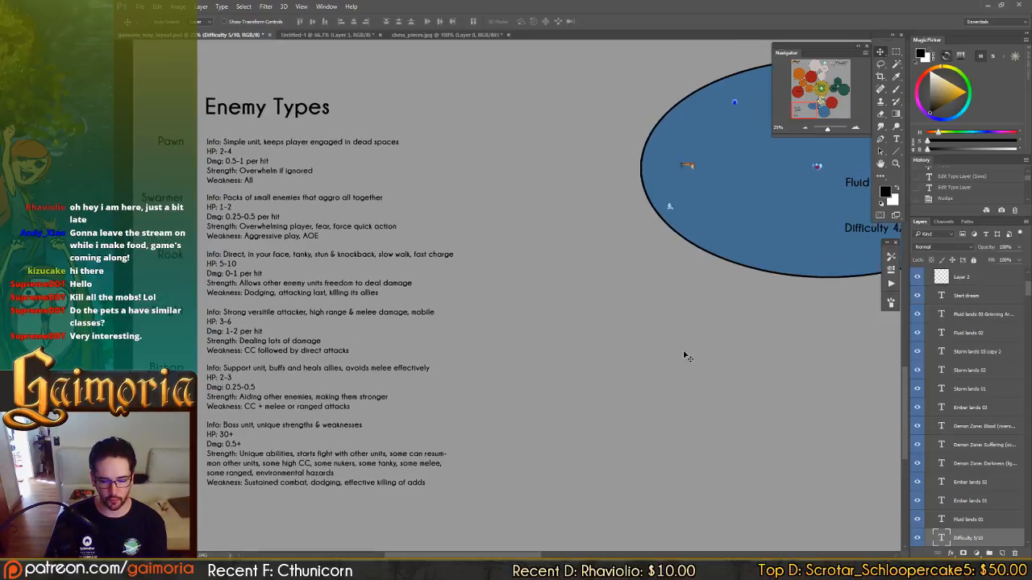
# Survey the map from the Fluid lands up to Storm lands 01, 02 and 03 and check their enemy placements.
pyautogui.moveTo(728, 345)
pyautogui.mouseDown()
pyautogui.moveTo(707, 336)
pyautogui.moveTo(751, 323)
pyautogui.moveTo(614, 337)
pyautogui.mouseUp()
pyautogui.moveTo(743, 318); pyautogui.dragTo(627, 324)
pyautogui.moveTo(718, 337); pyautogui.dragTo(606, 338)
pyautogui.moveTo(762, 331); pyautogui.dragTo(611, 328)
pyautogui.moveTo(482, 212)
pyautogui.mouseDown()
pyautogui.moveTo(587, 247)
pyautogui.moveTo(530, 248)
pyautogui.moveTo(482, 403)
pyautogui.mouseUp()
pyautogui.moveTo(519, 170)
pyautogui.mouseDown()
pyautogui.moveTo(512, 207)
pyautogui.moveTo(523, 299)
pyautogui.moveTo(478, 348)
pyautogui.moveTo(611, 527)
pyautogui.moveTo(438, 385)
pyautogui.moveTo(338, 421)
pyautogui.mouseUp()
pyautogui.moveTo(438, 342)
pyautogui.mouseDown()
pyautogui.moveTo(418, 356)
pyautogui.moveTo(491, 376)
pyautogui.moveTo(650, 456)
pyautogui.mouseUp()
pyautogui.moveTo(503, 253); pyautogui.dragTo(522, 373)
pyautogui.moveTo(537, 178); pyautogui.dragTo(549, 267)
pyautogui.moveTo(575, 196); pyautogui.dragTo(588, 308)
pyautogui.moveTo(612, 251)
pyautogui.mouseDown()
pyautogui.moveTo(616, 272)
pyautogui.moveTo(580, 379)
pyautogui.mouseUp()
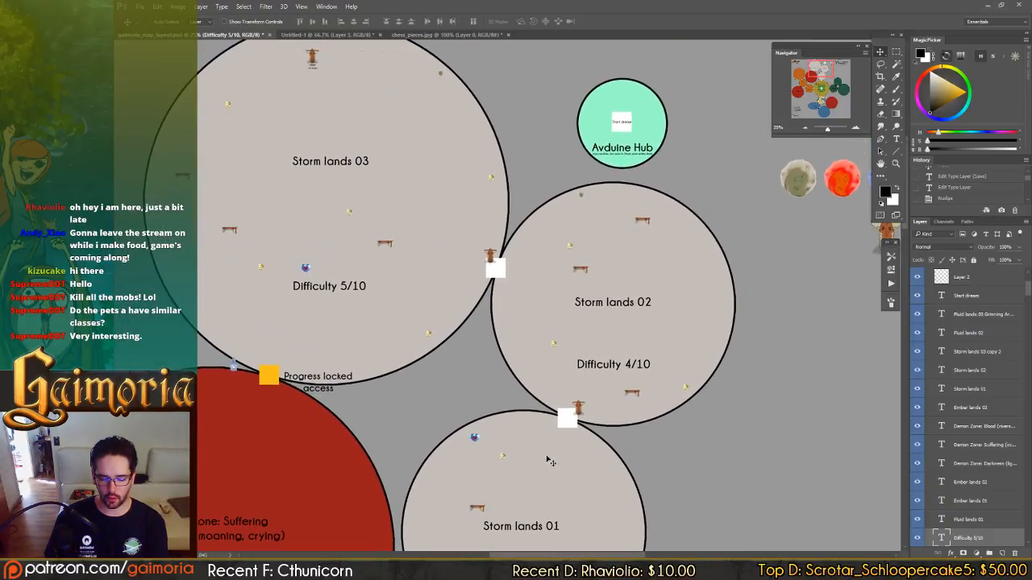
# Look over the Grass and Autumn lands around the hub and compare them with the Enemy Types notes.
pyautogui.moveTo(547, 460); pyautogui.dragTo(562, 278)
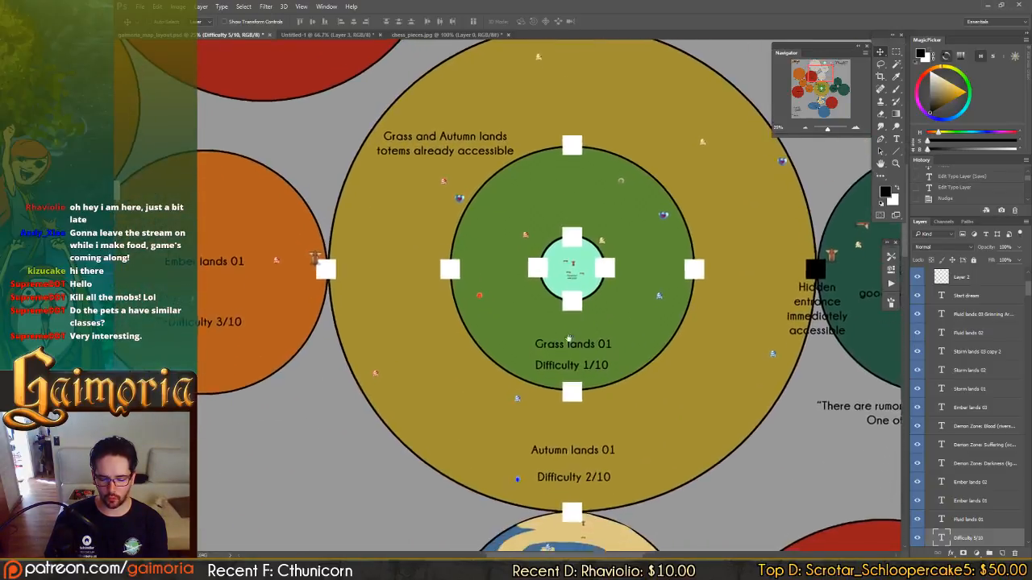
pyautogui.moveTo(569, 338); pyautogui.dragTo(573, 330)
pyautogui.moveTo(350, 260); pyautogui.dragTo(557, 277)
pyautogui.moveTo(604, 251); pyautogui.dragTo(524, 129)
pyautogui.moveTo(524, 370); pyautogui.dragTo(589, 272)
pyautogui.moveTo(492, 290); pyautogui.dragTo(657, 279)
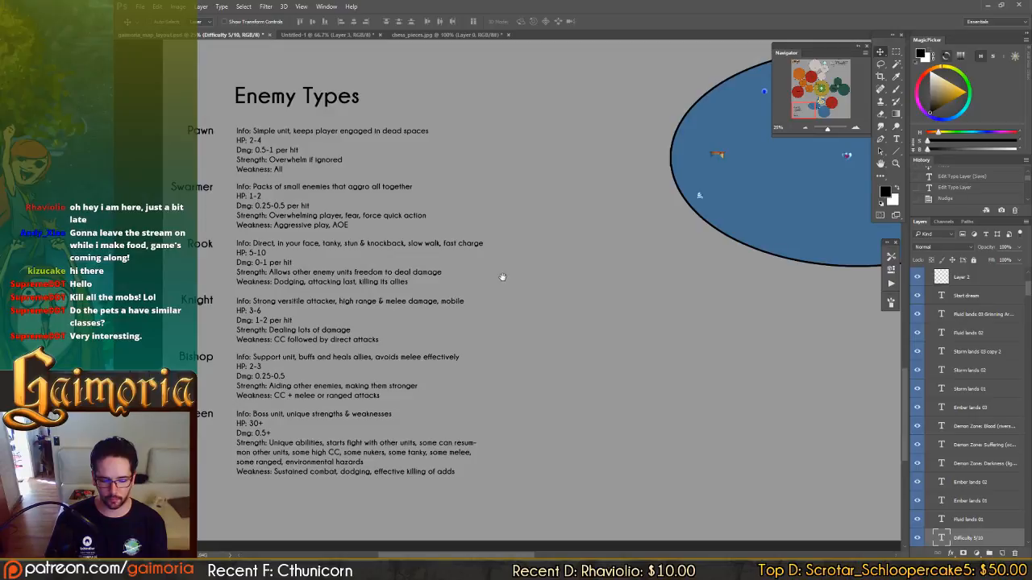
# Move the Fluid lands 02 title and its Difficulty 4/10 label to the middle of the Fluid lands 02 oval.
pyautogui.moveTo(656, 258); pyautogui.dragTo(537, 277)
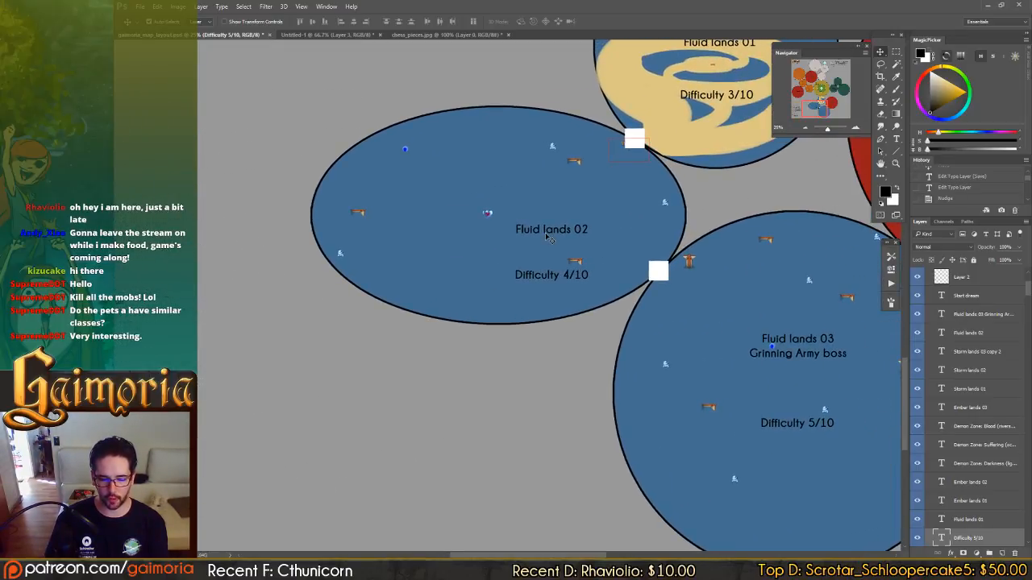
pyautogui.moveTo(547, 236); pyautogui.dragTo(513, 230)
pyautogui.moveTo(553, 278); pyautogui.dragTo(506, 243)
# Check the Enemy Types notes against Fluid lands 03 and Demon Zone: Blood, and trace the route back through Fluid lands 01 to Autumn lands 01.
pyautogui.moveTo(629, 308); pyautogui.dragTo(822, 246)
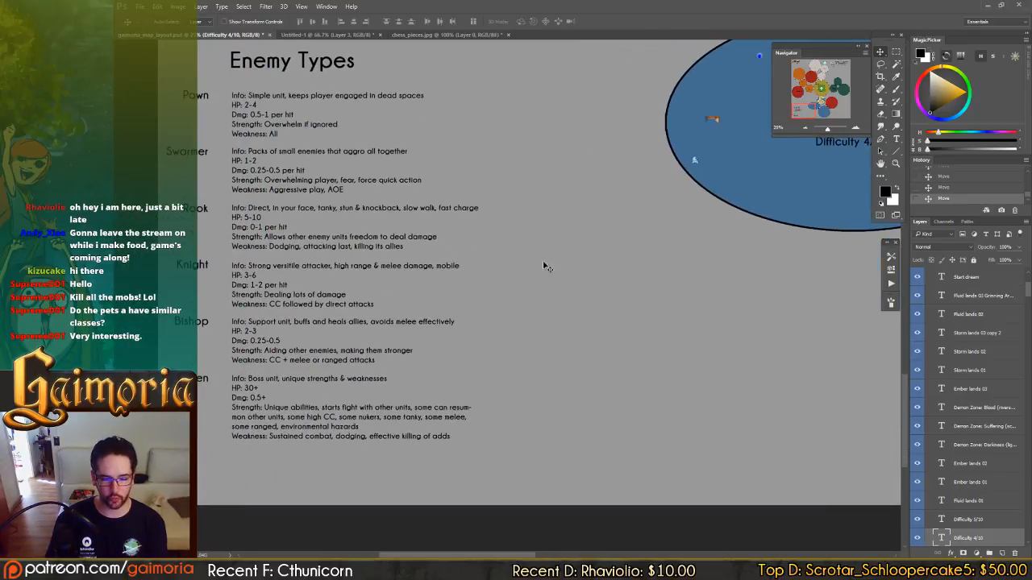
pyautogui.moveTo(570, 279); pyautogui.dragTo(514, 317)
pyautogui.moveTo(581, 327); pyautogui.dragTo(342, 359)
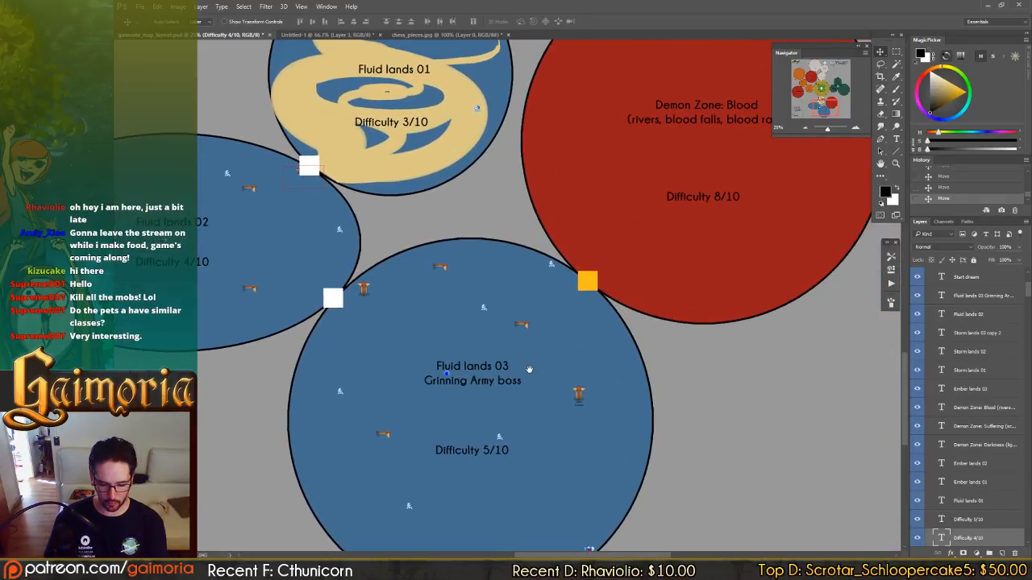
pyautogui.moveTo(536, 307); pyautogui.dragTo(579, 367)
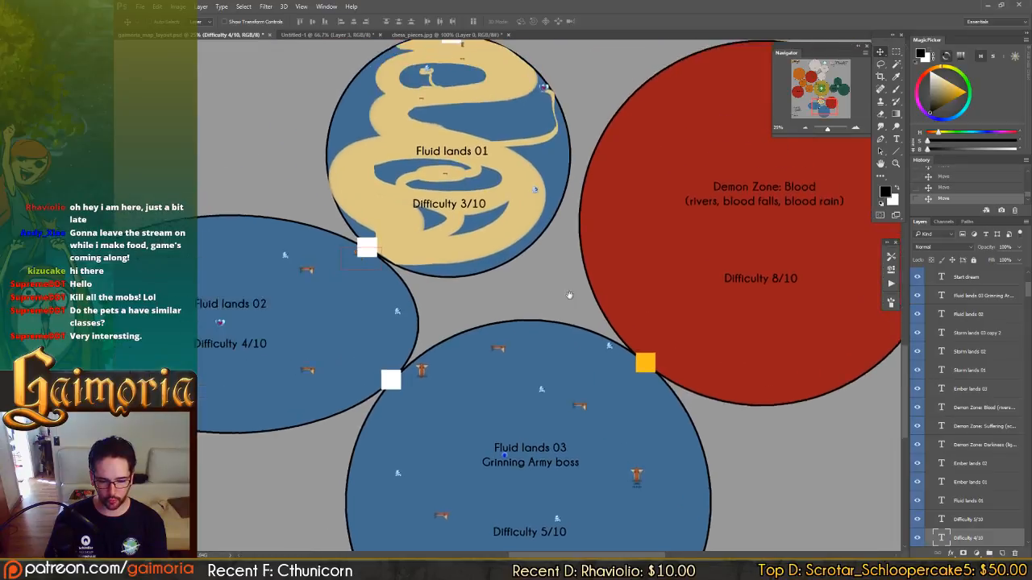
pyautogui.moveTo(538, 157); pyautogui.dragTo(617, 295)
pyautogui.moveTo(504, 154); pyautogui.dragTo(626, 302)
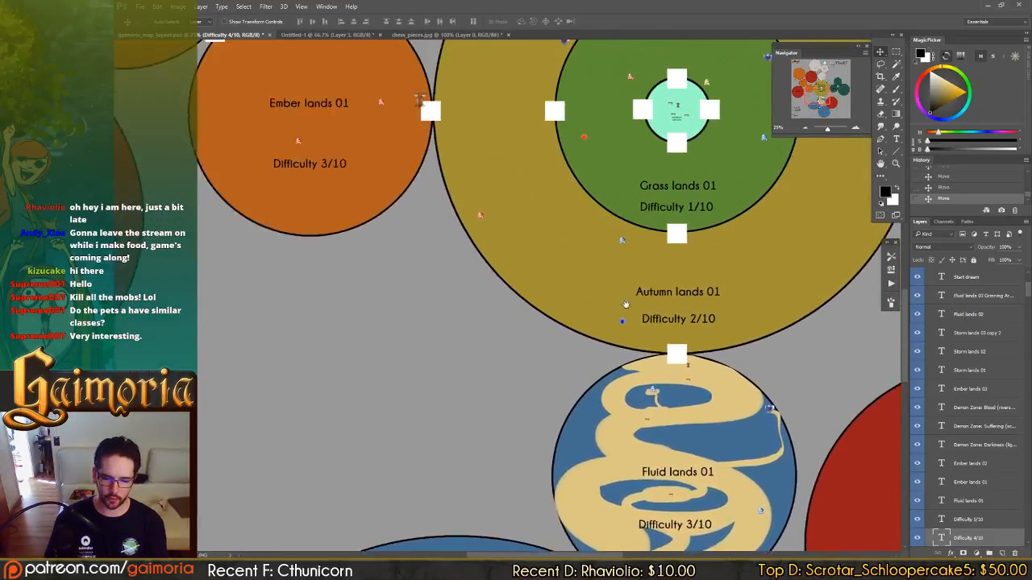
pyautogui.moveTo(493, 127); pyautogui.dragTo(629, 266)
pyautogui.moveTo(352, 170); pyautogui.dragTo(596, 343)
pyautogui.moveTo(456, 129); pyautogui.dragTo(529, 274)
# Examine the Demon Zone: Darkness description and reread the Enemy Types stats from Pawn to Queen.
pyautogui.moveTo(524, 452); pyautogui.dragTo(516, 274)
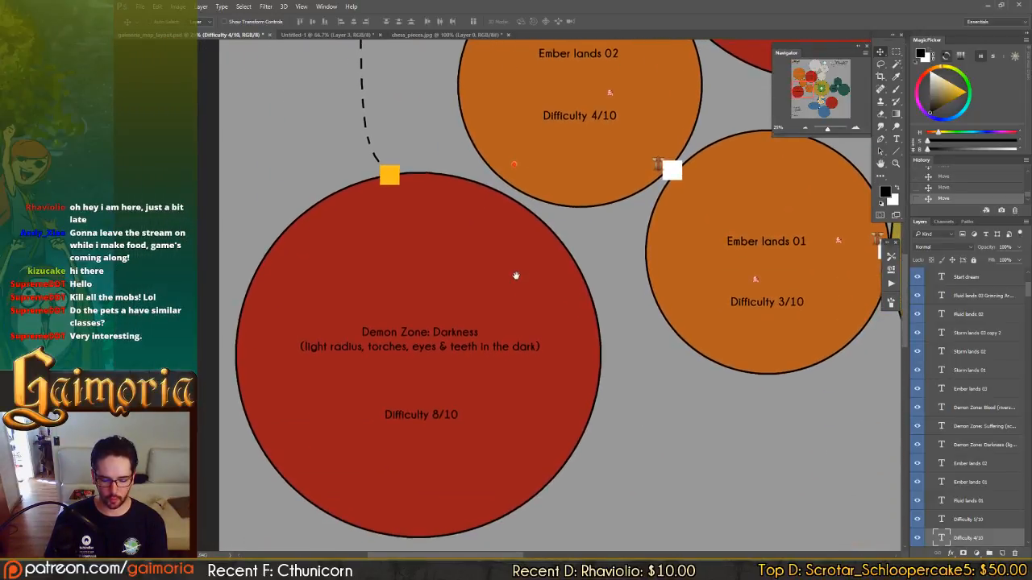
pyautogui.moveTo(445, 395); pyautogui.dragTo(438, 325)
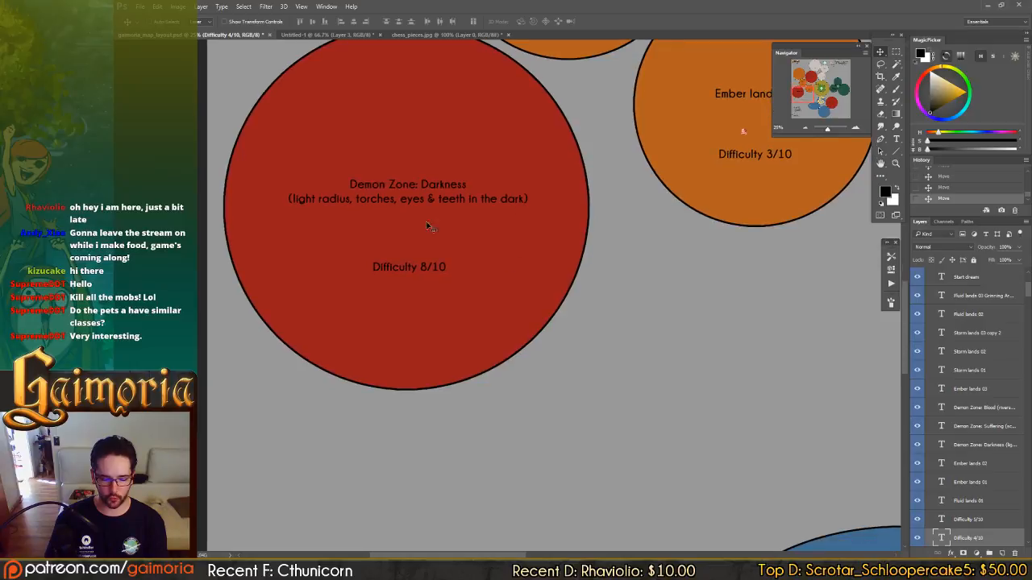
pyautogui.moveTo(444, 246); pyautogui.dragTo(425, 101)
pyautogui.moveTo(409, 144); pyautogui.dragTo(499, 476)
pyautogui.moveTo(460, 236); pyautogui.dragTo(466, 320)
pyautogui.moveTo(465, 298); pyautogui.dragTo(406, 157)
pyautogui.moveTo(481, 360); pyautogui.dragTo(493, 41)
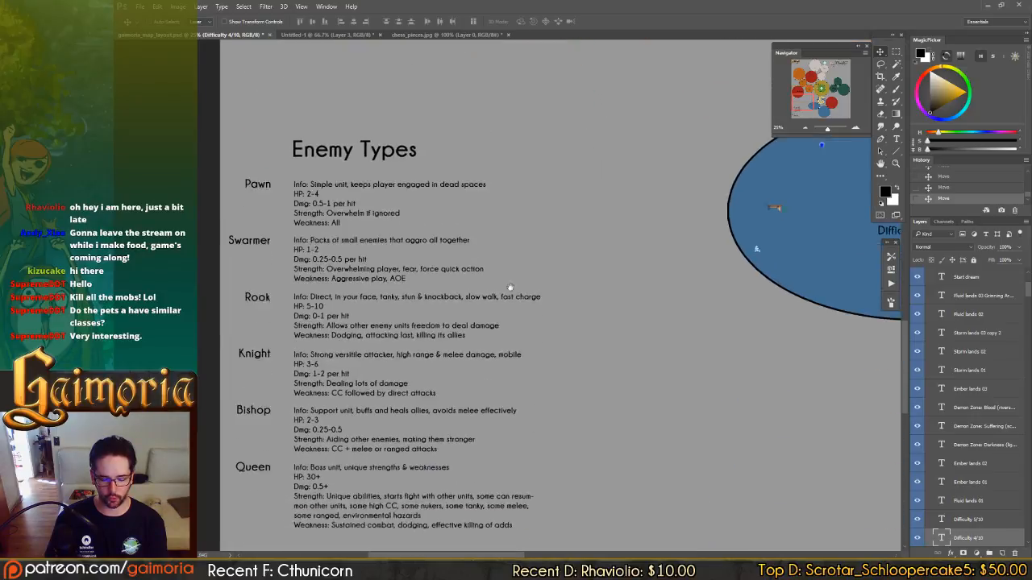
pyautogui.moveTo(508, 348); pyautogui.dragTo(511, 288)
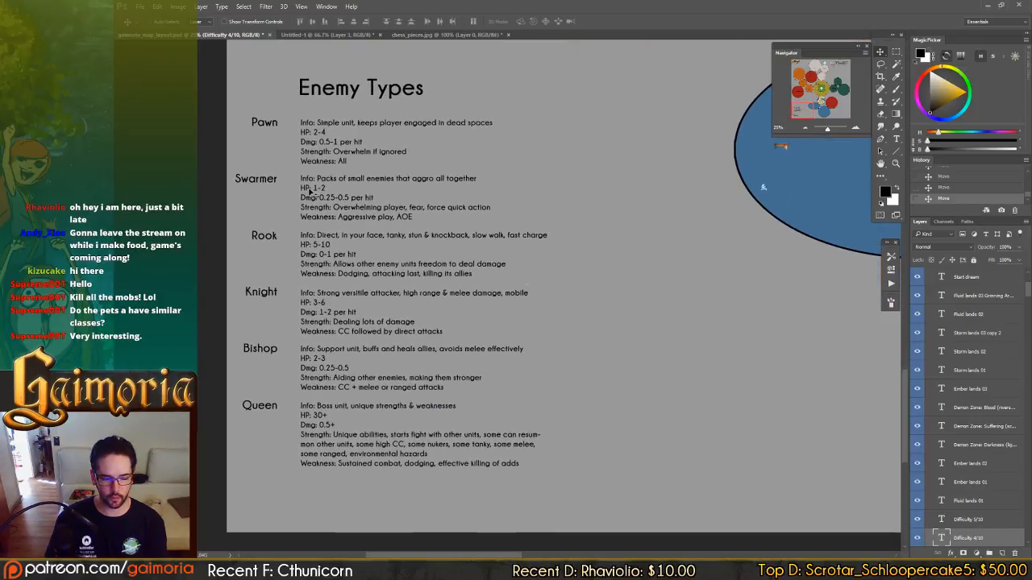
# Save the Untitled-1 combat sketch as rook_knight_pawn_combat_grouping.psd in the gaimoria design folder.
pyautogui.click(318, 34)
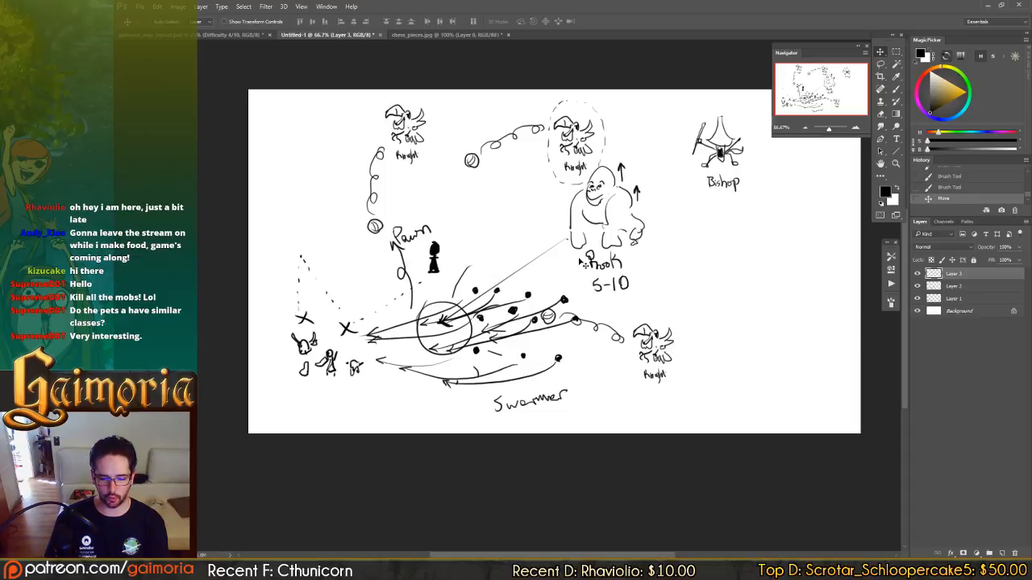
pyautogui.hotkey('ctrl', 's')
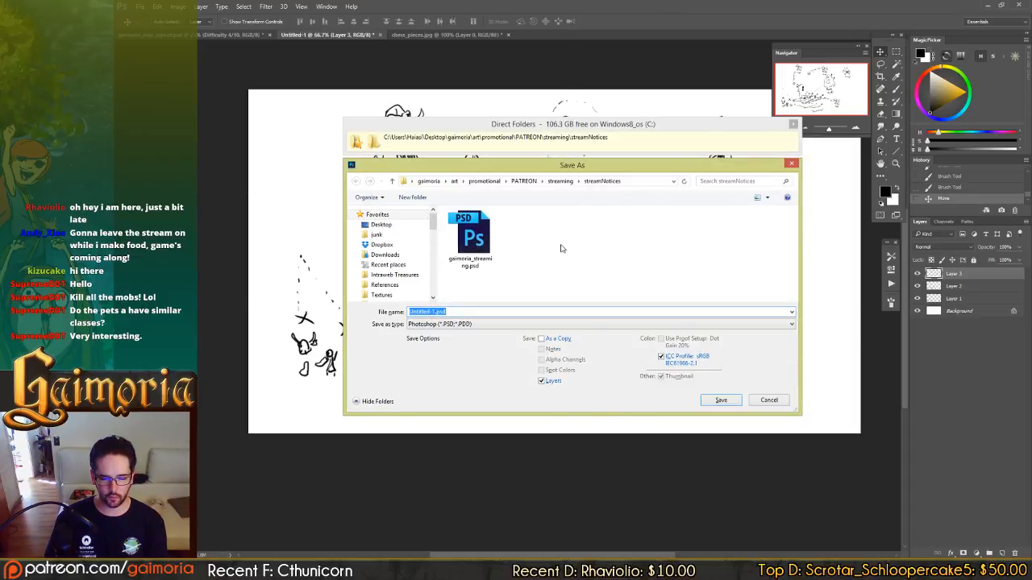
pyautogui.doubleClick(561, 248)
pyautogui.click(611, 314)
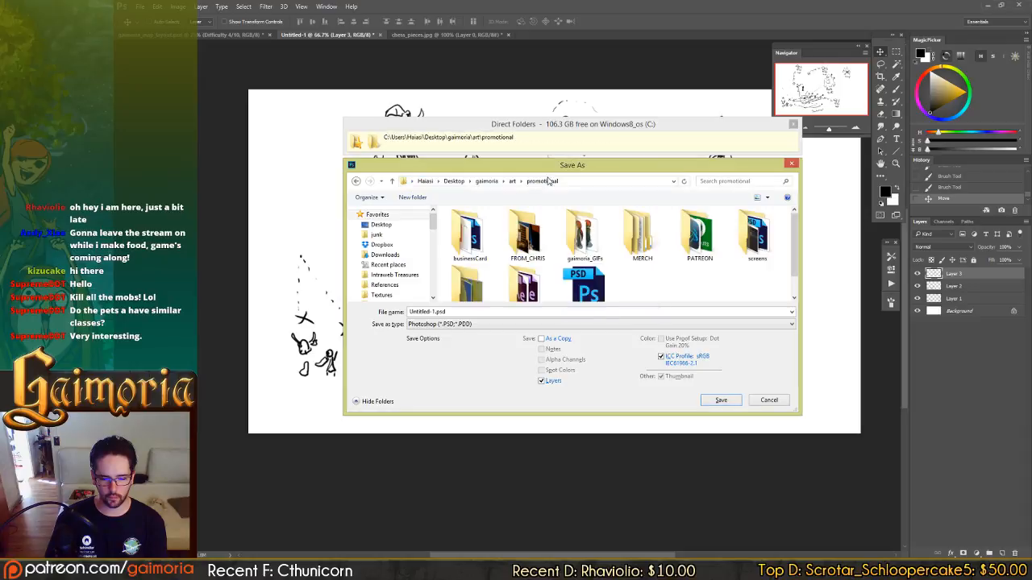
pyautogui.click(486, 181)
pyautogui.doubleClick(477, 257)
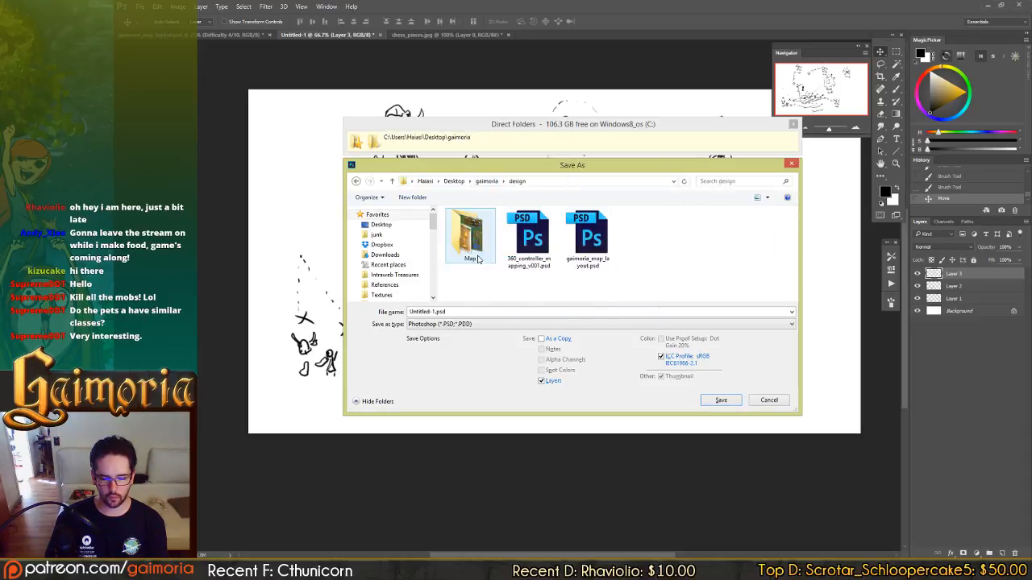
pyautogui.write('u')
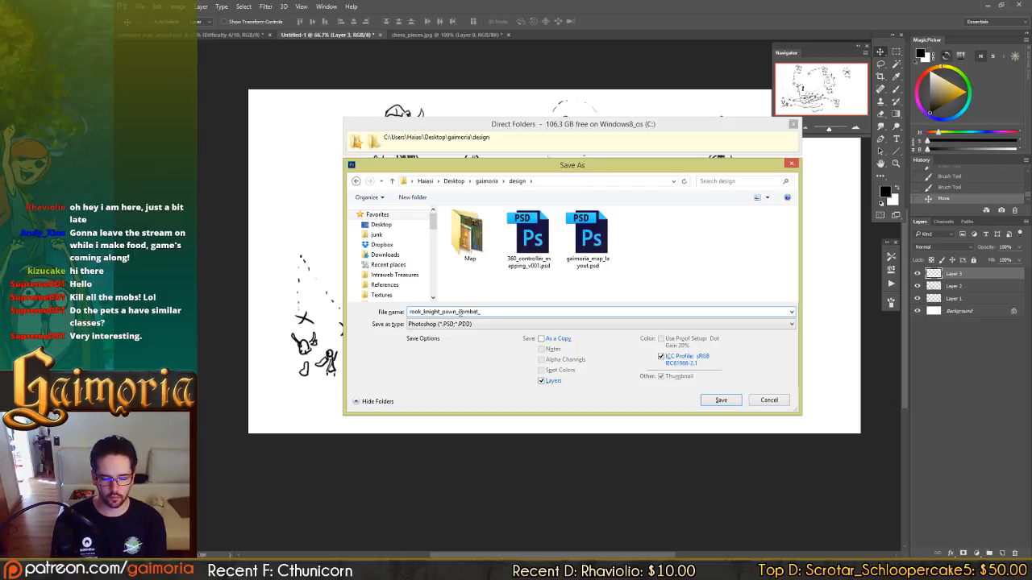
pyautogui.write('ing')
pyautogui.press('Return')
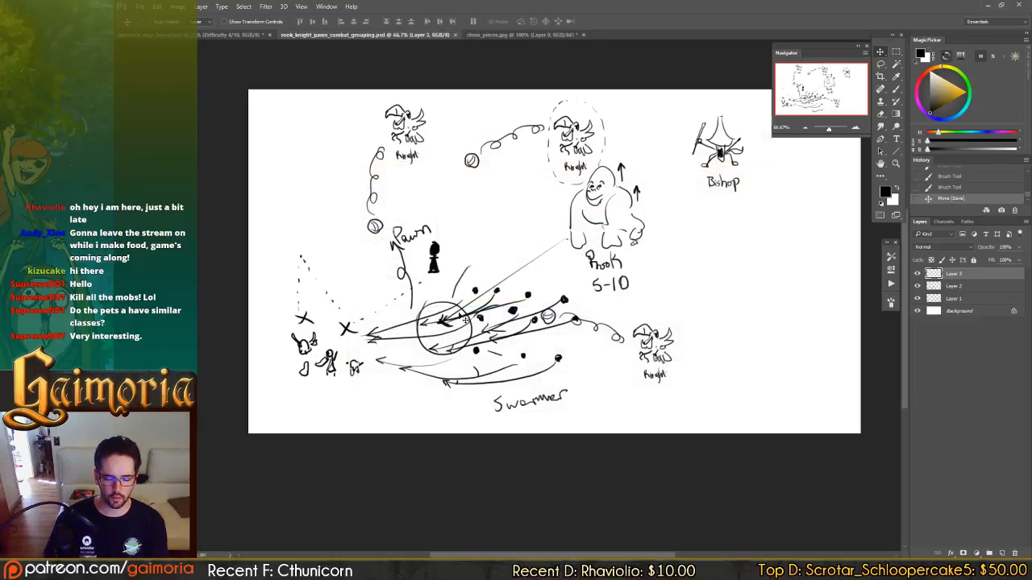
# Look over the saved combat sketch and compare it with the chess_pieces.jpg reference image.
pyautogui.moveTo(523, 310); pyautogui.dragTo(482, 319)
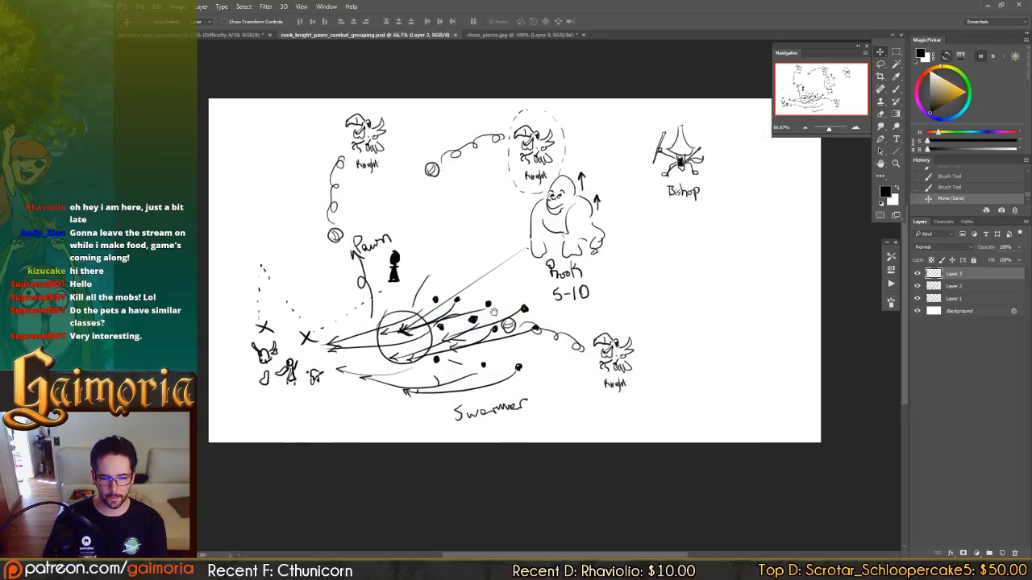
pyautogui.click(505, 34)
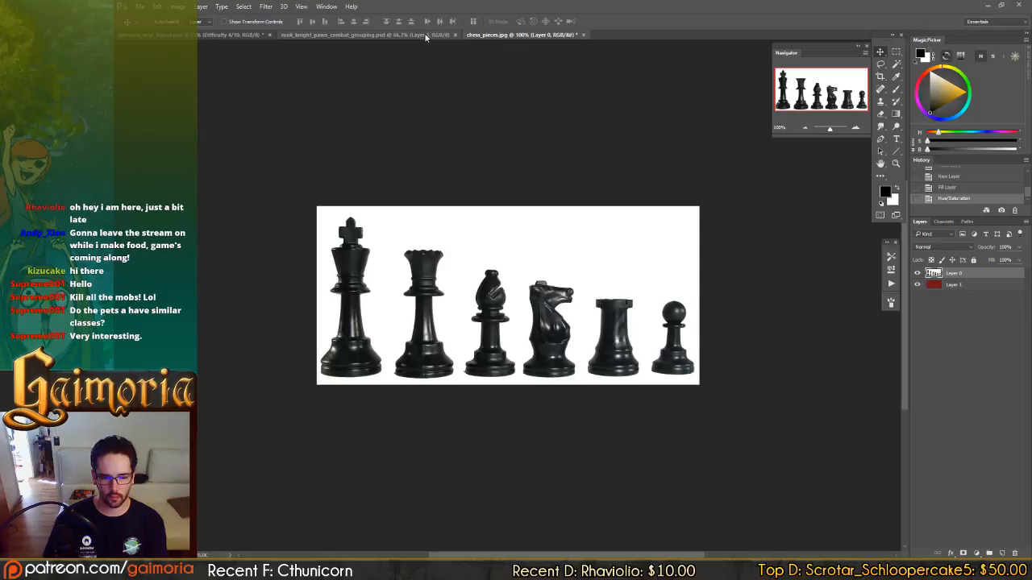
# Look over the rook_knight_pawn_combat_grouping sketch again and return to the chess_pieces.jpg reference image.
pyautogui.click(425, 35)
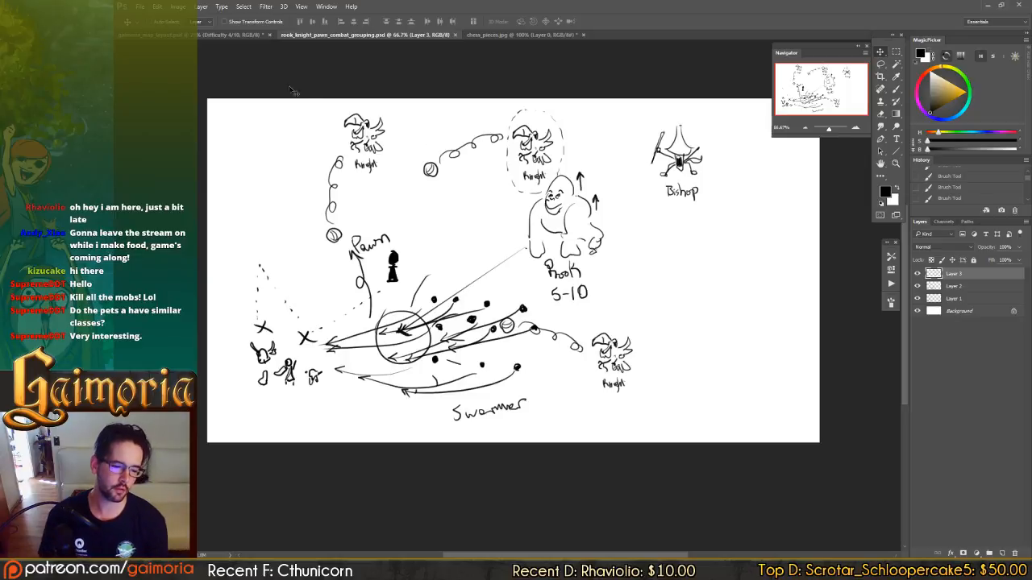
pyautogui.click(260, 36)
pyautogui.click(515, 35)
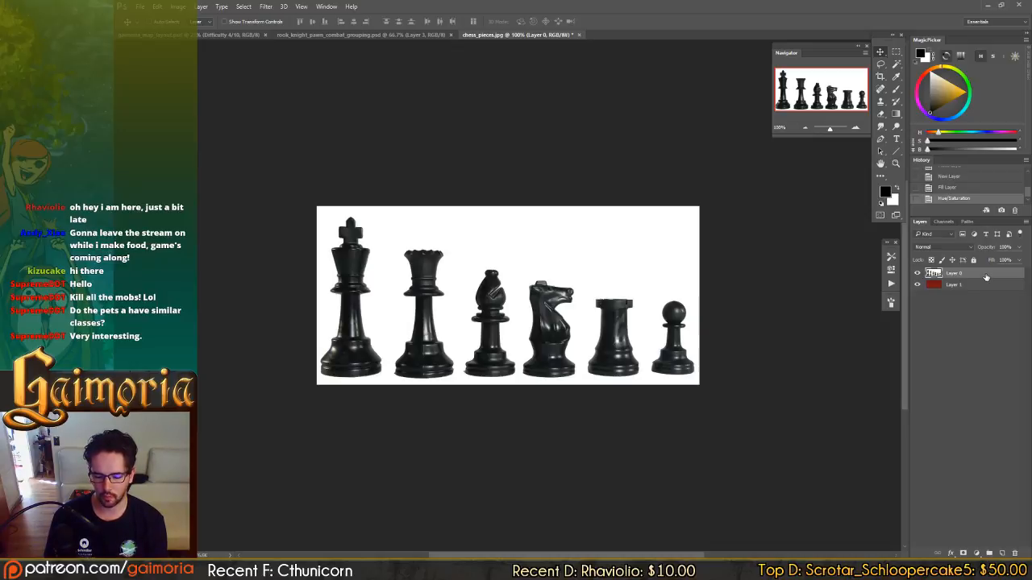
# Hide the white background of Layer 0 with Blend If, splitting This Layer's white slider to about 234 / 240.
pyautogui.doubleClick(985, 277)
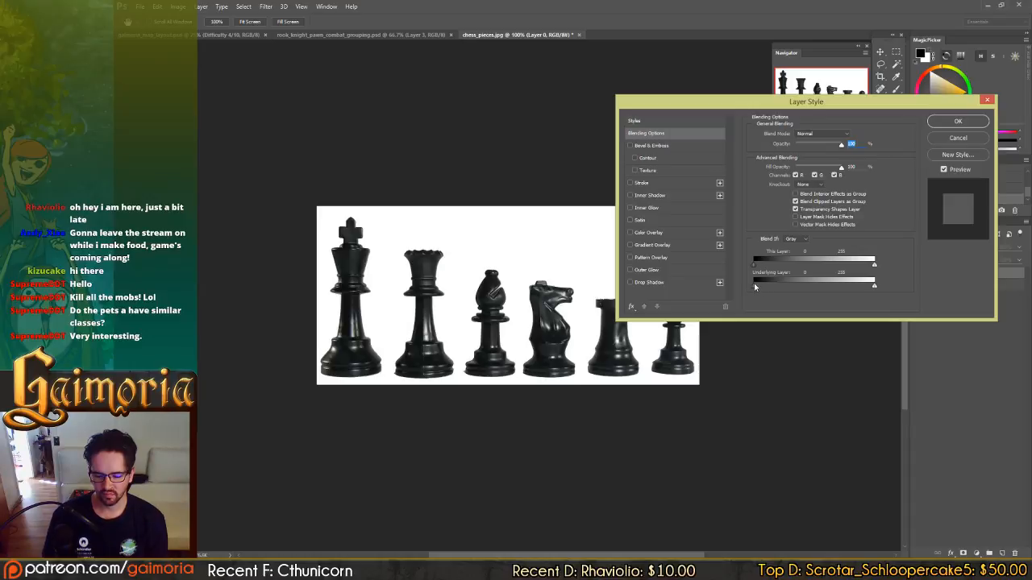
pyautogui.moveTo(868, 267)
pyautogui.mouseDown()
pyautogui.moveTo(780, 274)
pyautogui.moveTo(894, 279)
pyautogui.moveTo(859, 279)
pyautogui.mouseUp()
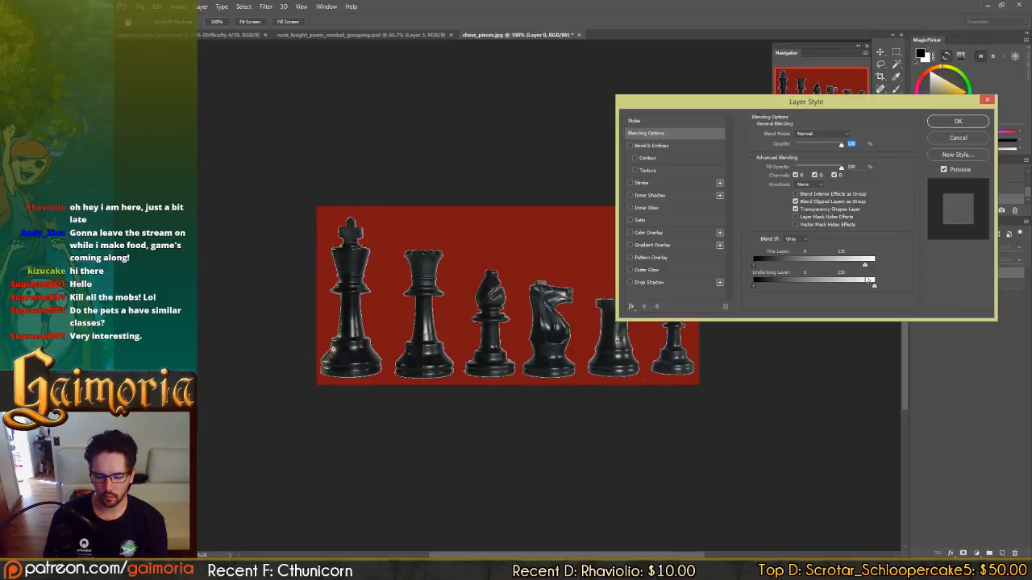
pyautogui.press('alt')
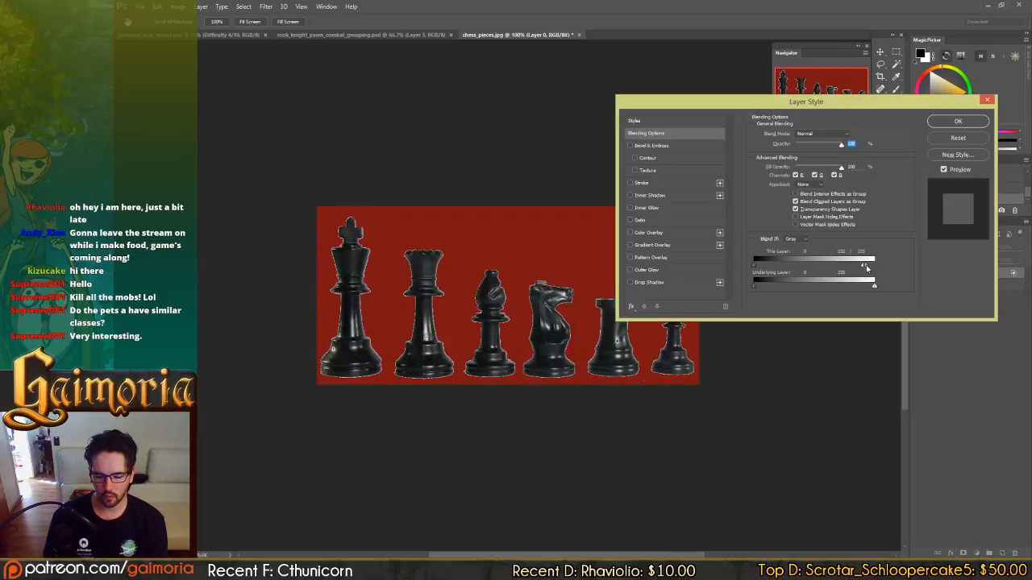
pyautogui.moveTo(867, 267)
pyautogui.mouseDown()
pyautogui.moveTo(891, 270)
pyautogui.moveTo(867, 273)
pyautogui.mouseUp()
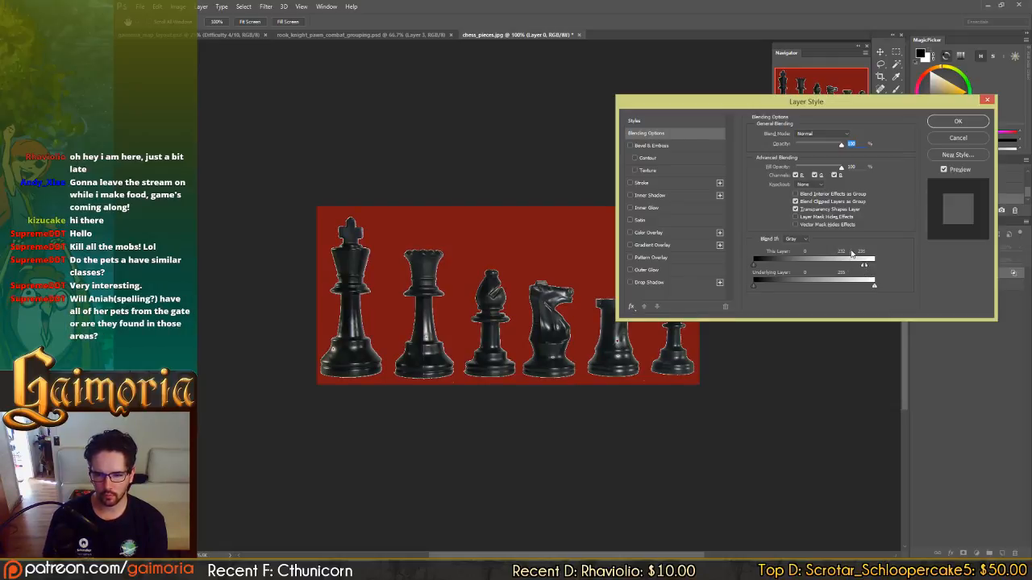
pyautogui.moveTo(867, 267)
pyautogui.mouseDown()
pyautogui.moveTo(834, 266)
pyautogui.moveTo(867, 272)
pyautogui.mouseUp()
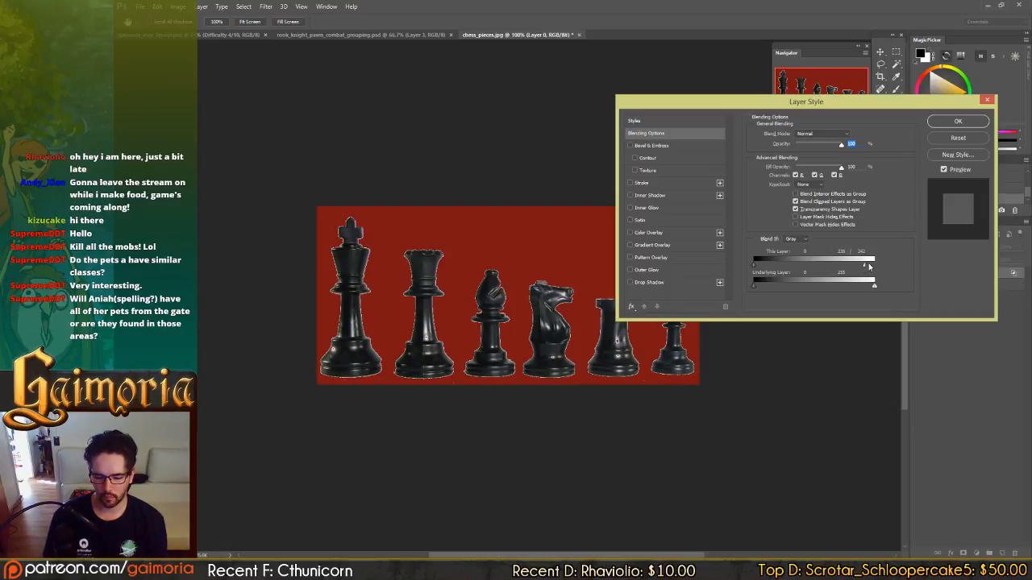
pyautogui.moveTo(868, 266)
pyautogui.mouseDown()
pyautogui.moveTo(887, 271)
pyautogui.moveTo(871, 273)
pyautogui.mouseUp()
pyautogui.click(958, 121)
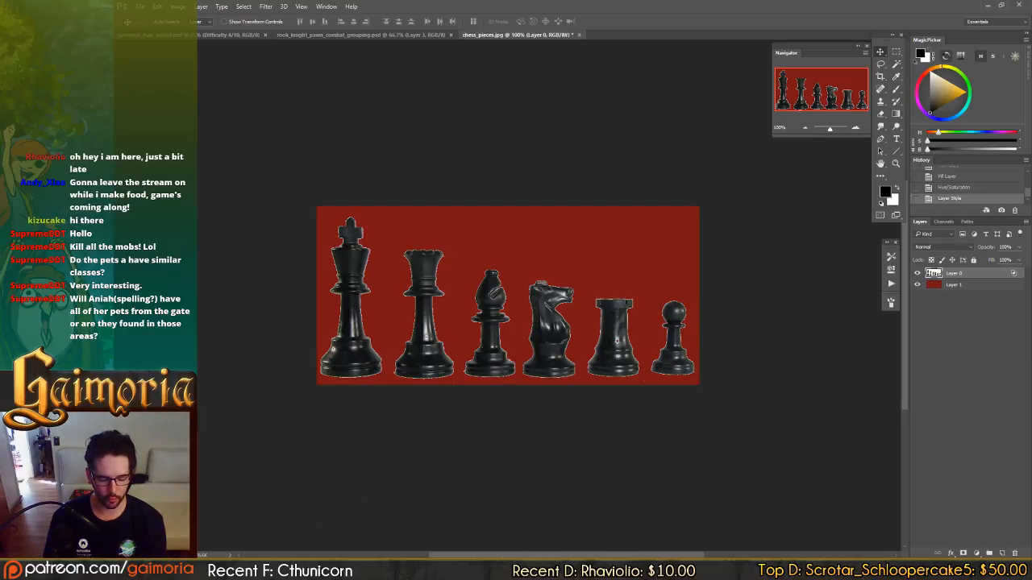
# Go from the Enemy Types notes in gaimoria_map_layout.psd to the map's centre and examine the Dreamstart safe zone.
pyautogui.click(253, 35)
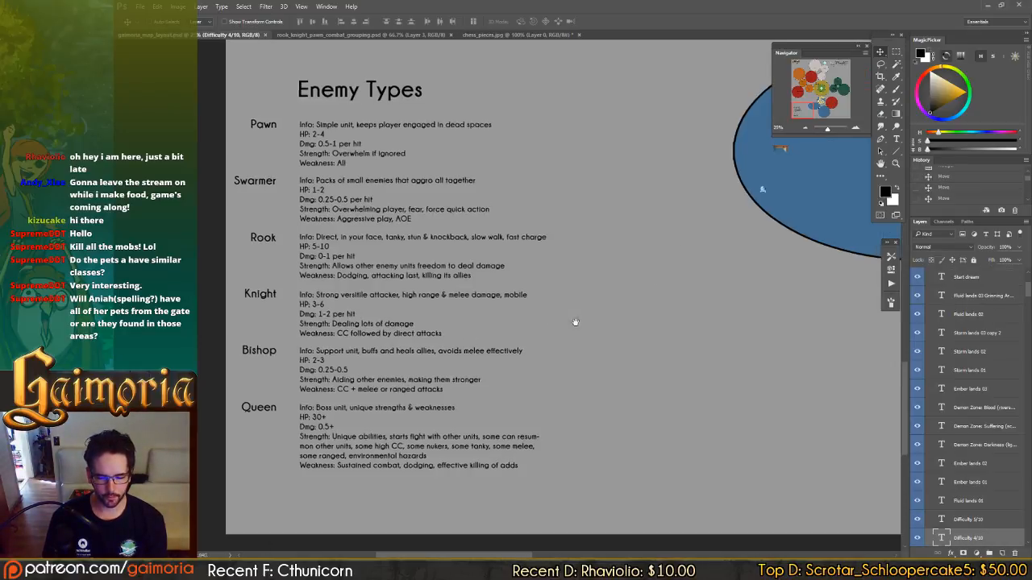
pyautogui.moveTo(575, 322); pyautogui.dragTo(248, 528)
pyautogui.moveTo(622, 203); pyautogui.dragTo(451, 379)
pyautogui.moveTo(642, 325); pyautogui.dragTo(608, 495)
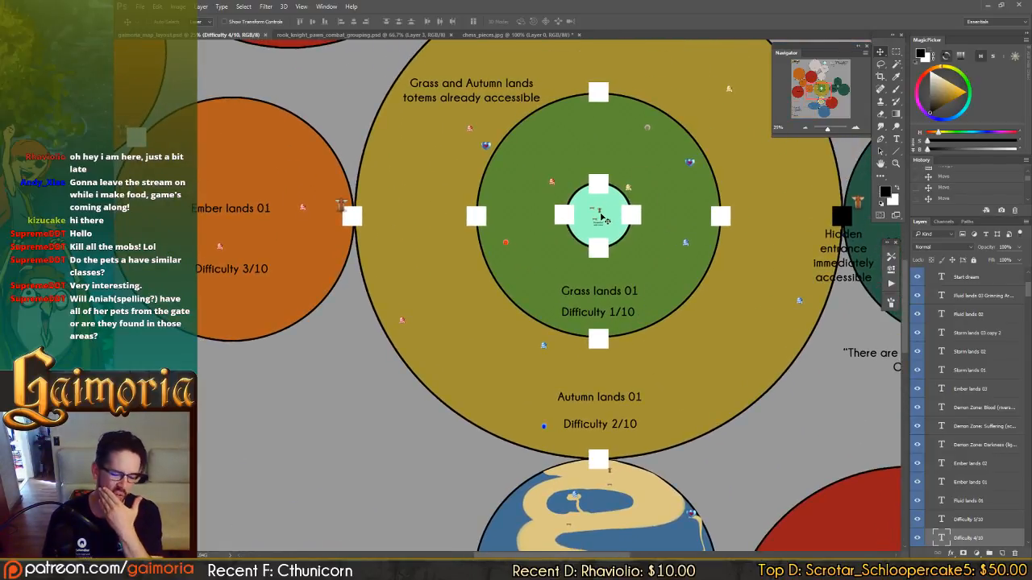
pyautogui.press('z')
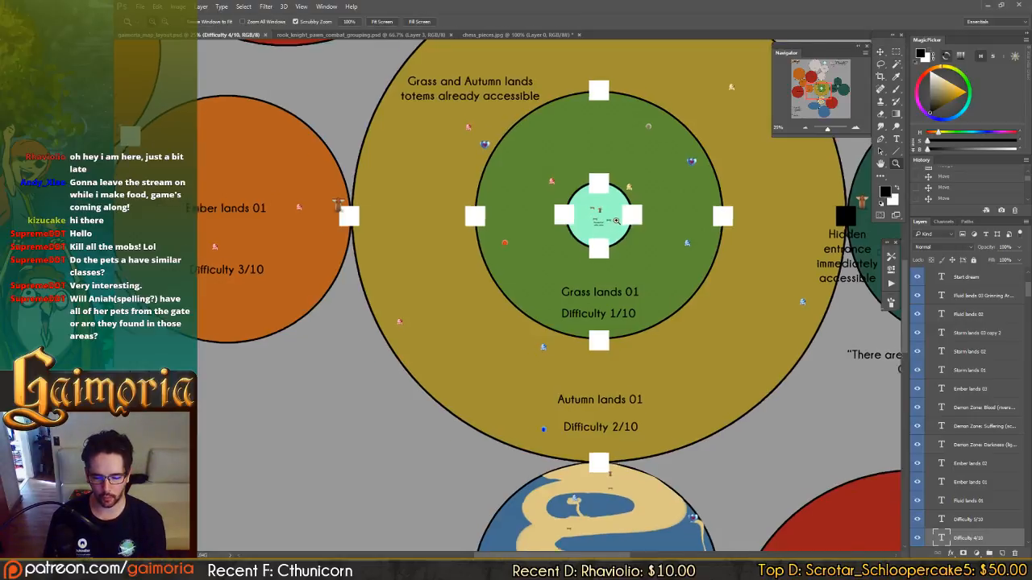
pyautogui.moveTo(604, 220); pyautogui.dragTo(636, 231)
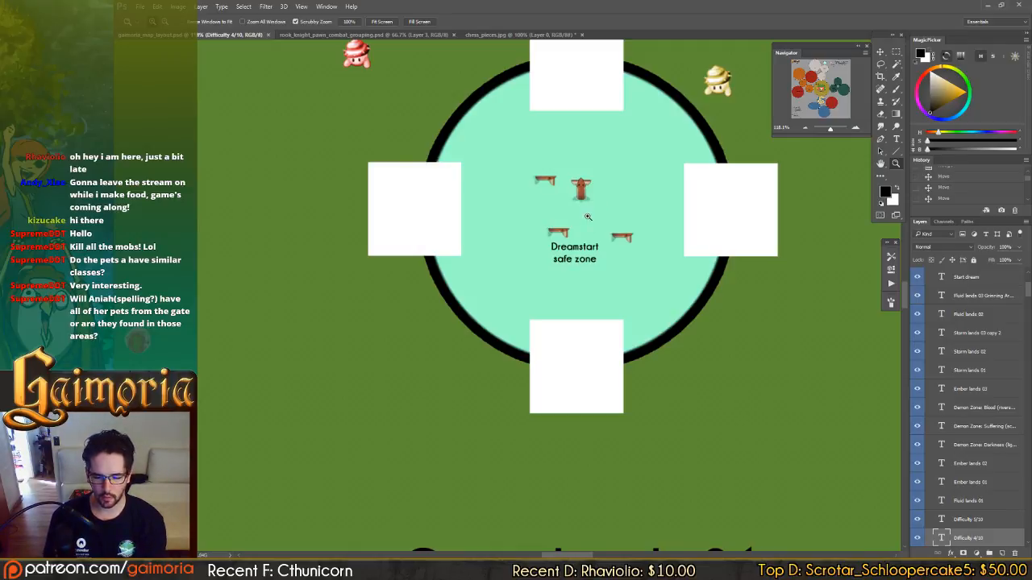
pyautogui.keyDown('alt'); pyautogui.click(587, 220); pyautogui.keyUp('alt')
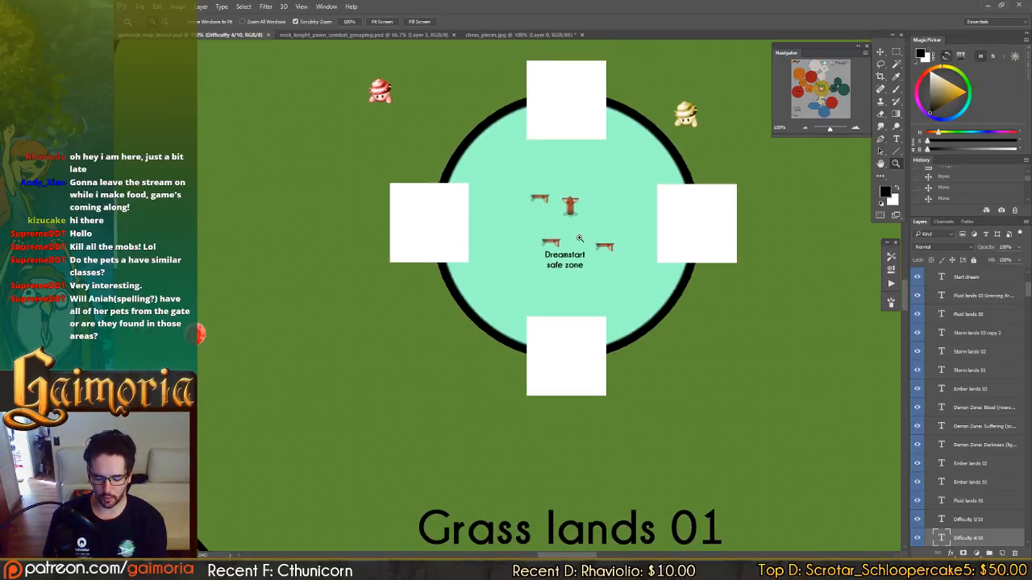
pyautogui.keyDown('alt'); pyautogui.click(582, 238); pyautogui.keyUp('alt')
pyautogui.keyDown('alt'); pyautogui.click(582, 239); pyautogui.keyUp('alt')
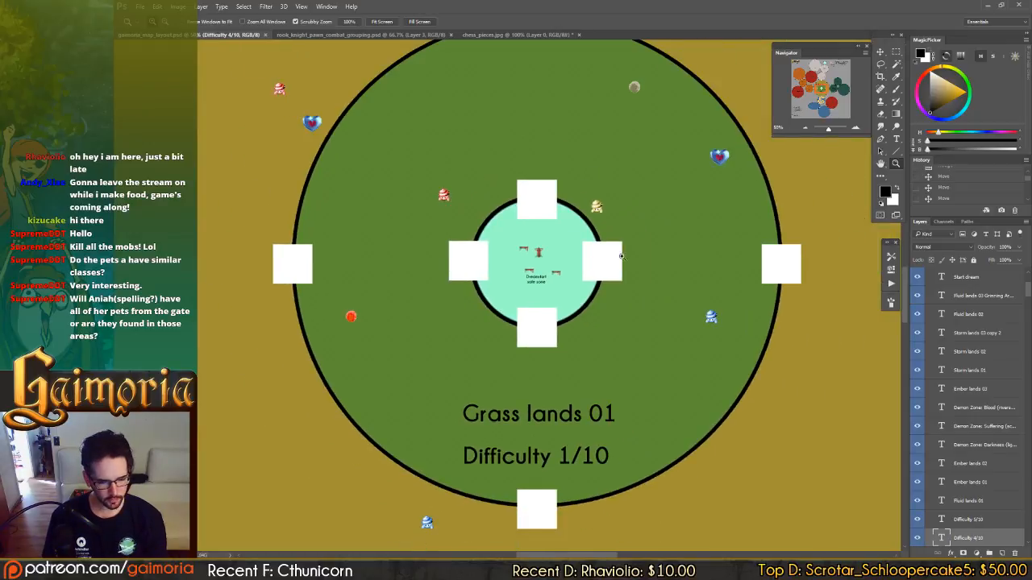
# Examine the gates, pets and pickups around Grass lands 01 and the path out to Autumn lands 01.
pyautogui.scroll(-2, 617, 275)
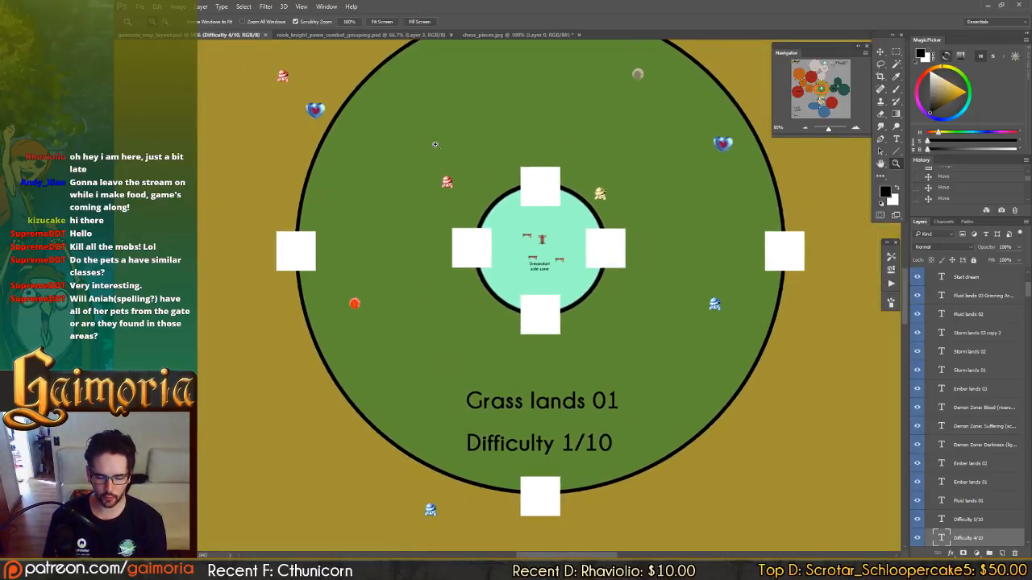
pyautogui.moveTo(445, 255); pyautogui.dragTo(465, 170)
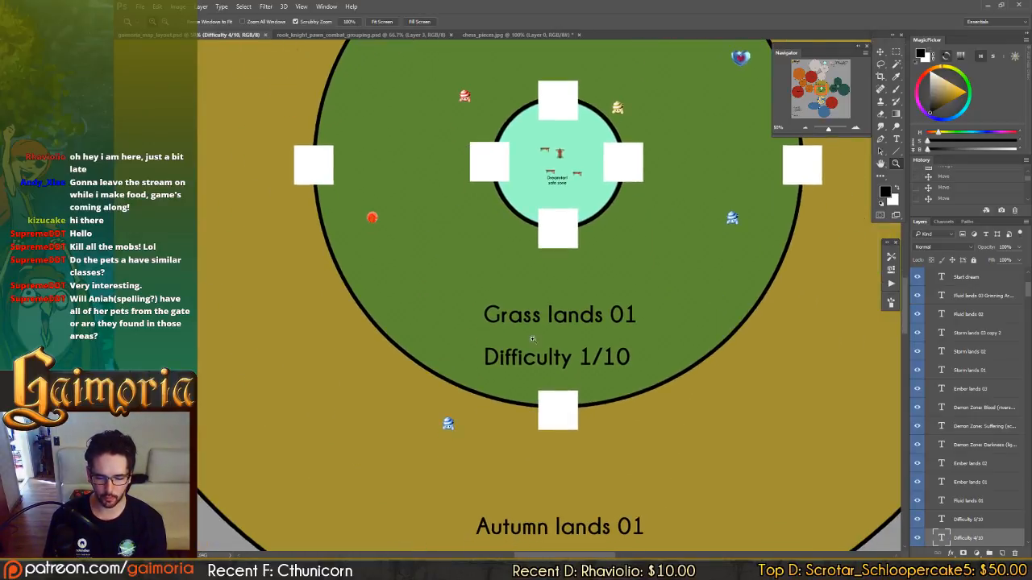
pyautogui.moveTo(594, 311); pyautogui.dragTo(608, 227)
pyautogui.moveTo(616, 415); pyautogui.dragTo(610, 329)
pyautogui.moveTo(616, 202); pyautogui.dragTo(630, 296)
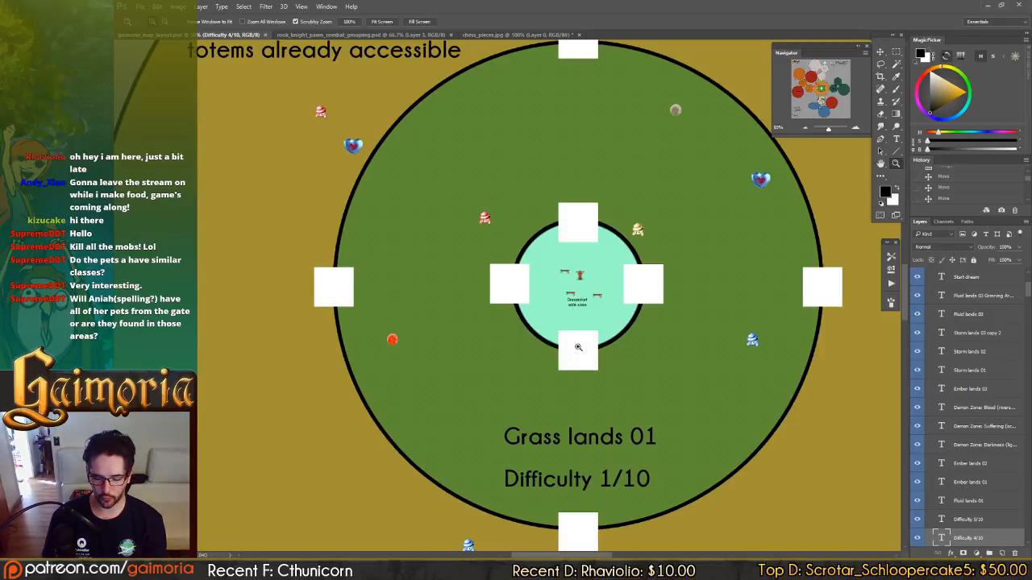
pyautogui.moveTo(576, 350); pyautogui.dragTo(563, 258)
pyautogui.scroll(-5, 563, 259)
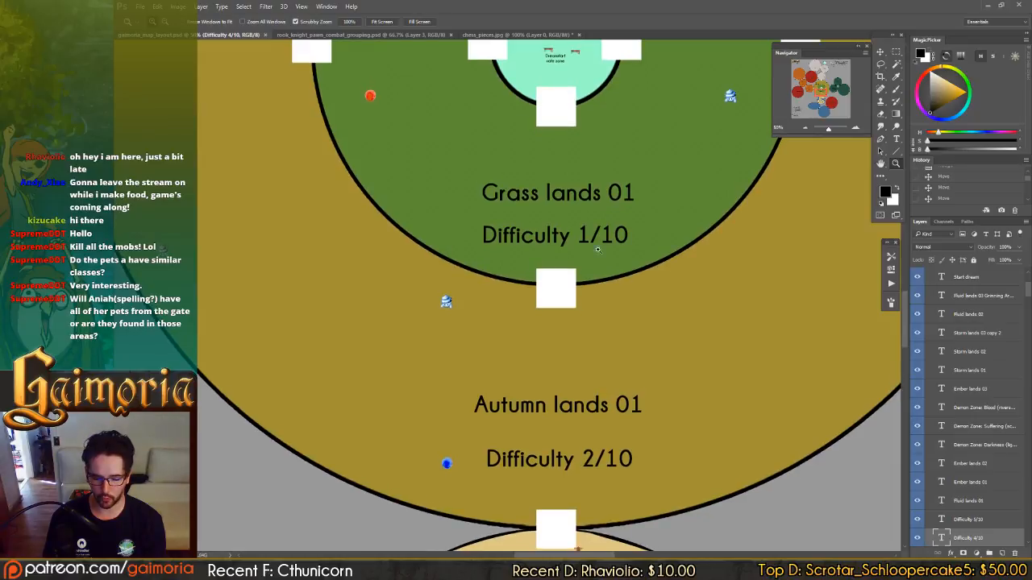
pyautogui.scroll(1, 611, 249)
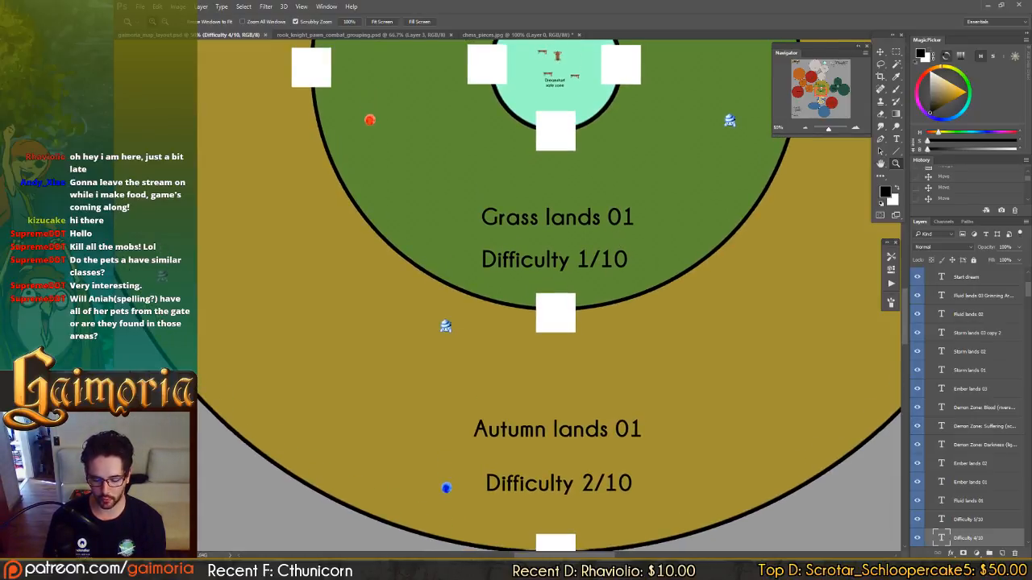
# Switch to the game emulator, walk through the snowy crystal forest to the castle area as a reference, and minimize the emulator.
pyautogui.hotkey('alt', 'Tab')
pyautogui.press('Escape')
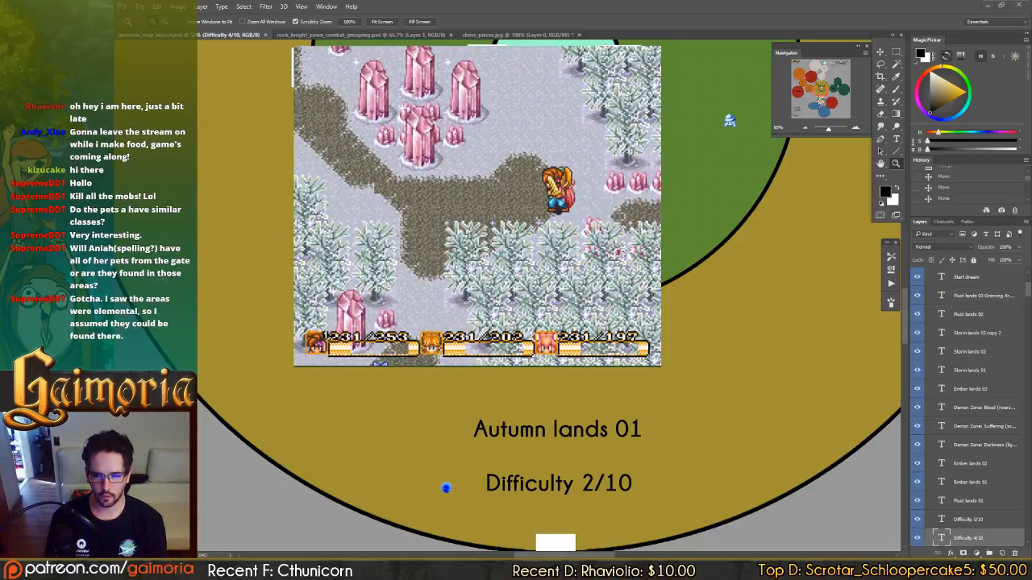
pyautogui.press('Left')
pyautogui.press('Down')
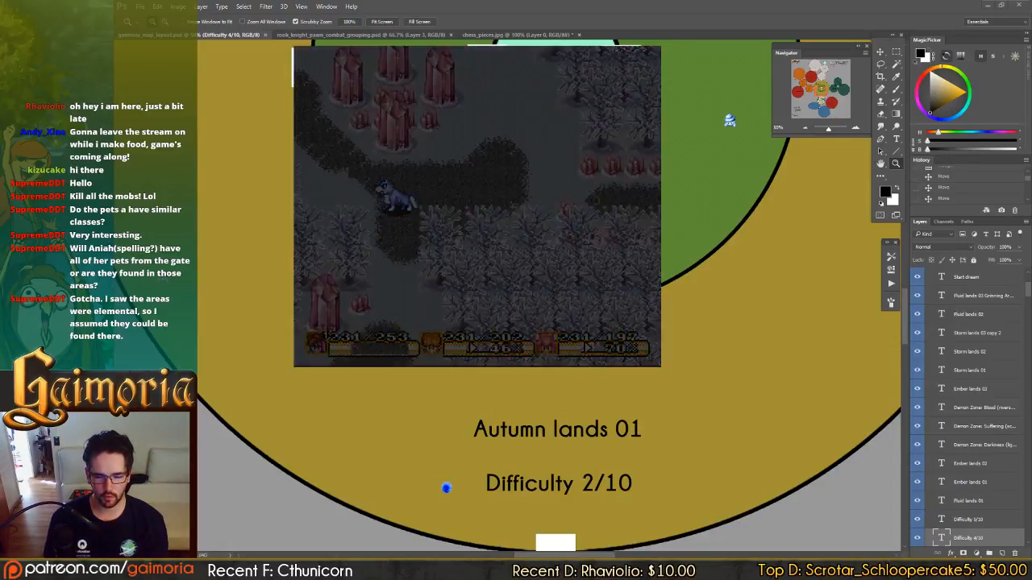
pyautogui.press('Escape')
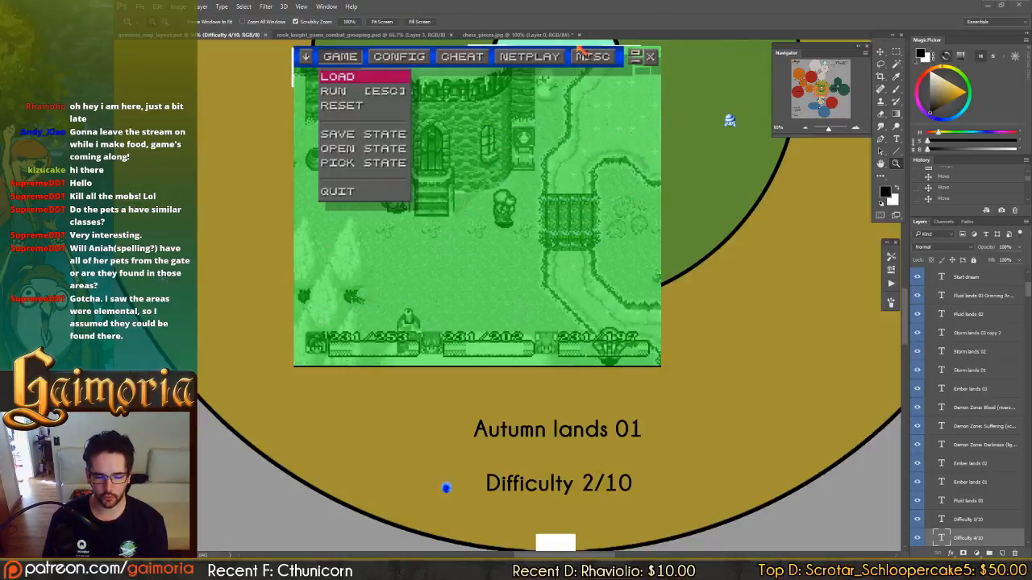
pyautogui.click(635, 55)
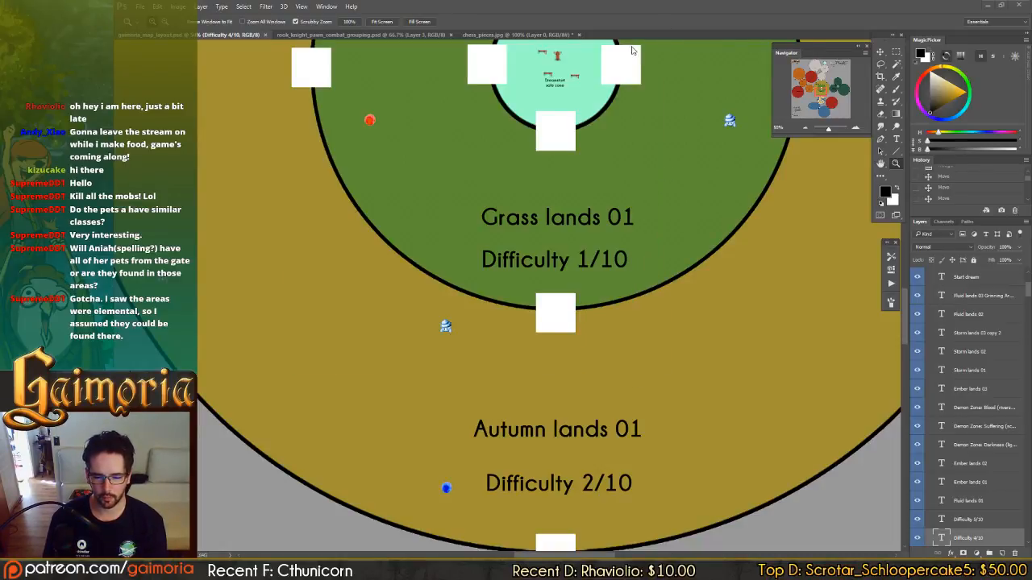
# Examine how Ember lands 01 and Fluid lands 01 connect to Autumn lands 01 around the starting area.
pyautogui.moveTo(454, 287); pyautogui.dragTo(607, 292)
pyautogui.hotkey('ctrl', '-')
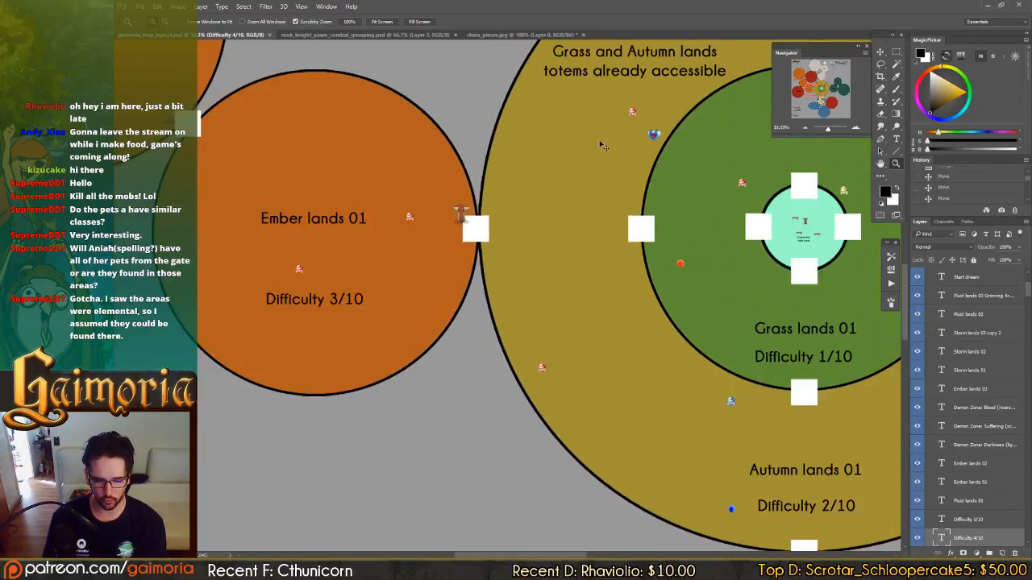
pyautogui.hotkey('ctrl', '-')
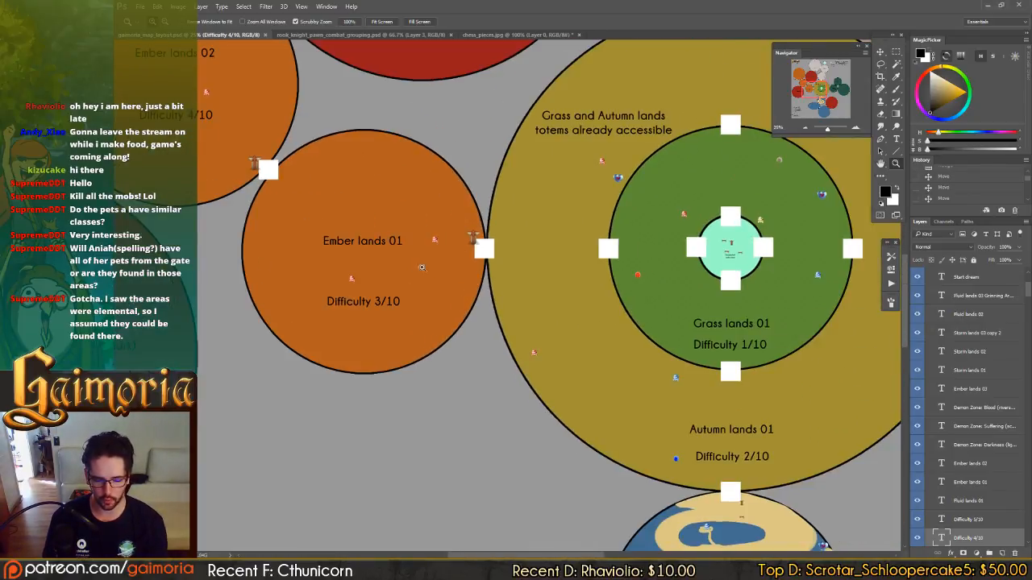
pyautogui.press('v')
pyautogui.moveTo(602, 212); pyautogui.dragTo(379, 432)
pyautogui.moveTo(504, 532); pyautogui.dragTo(541, 313)
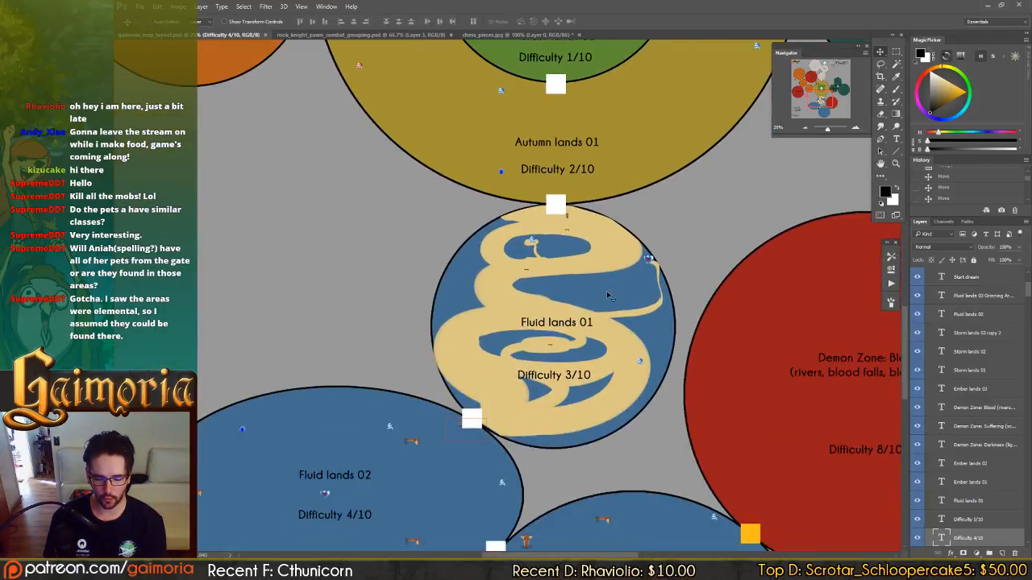
pyautogui.moveTo(532, 113); pyautogui.dragTo(545, 387)
pyautogui.moveTo(598, 241); pyautogui.dragTo(573, 257)
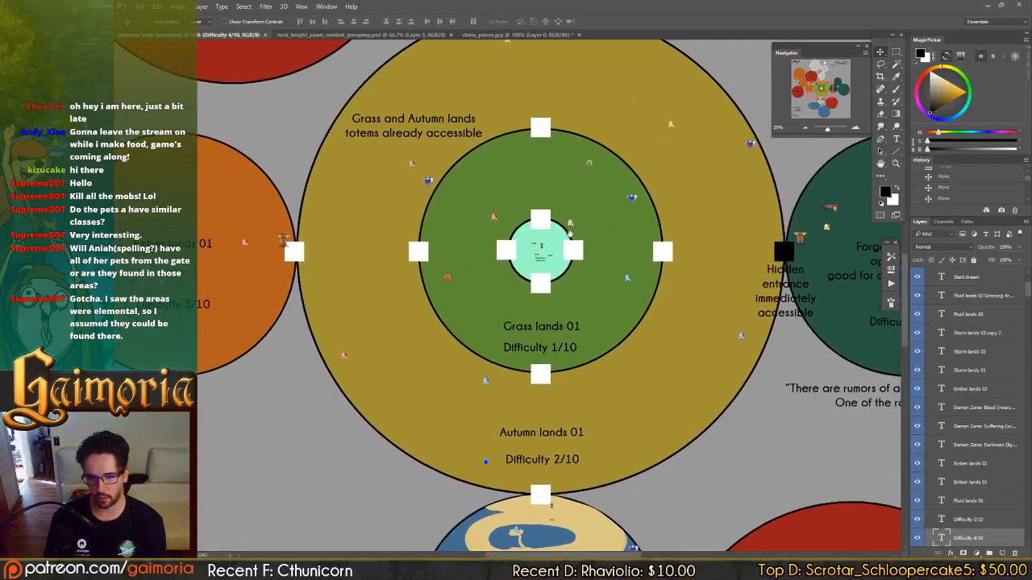
# Trace the ember route through Ember lands 02 and 03, and return to the Grass lands 01 centre.
pyautogui.moveTo(409, 248); pyautogui.dragTo(781, 321)
pyautogui.moveTo(316, 98); pyautogui.dragTo(542, 330)
pyautogui.moveTo(483, 159); pyautogui.dragTo(484, 207)
pyautogui.moveTo(486, 168); pyautogui.dragTo(495, 231)
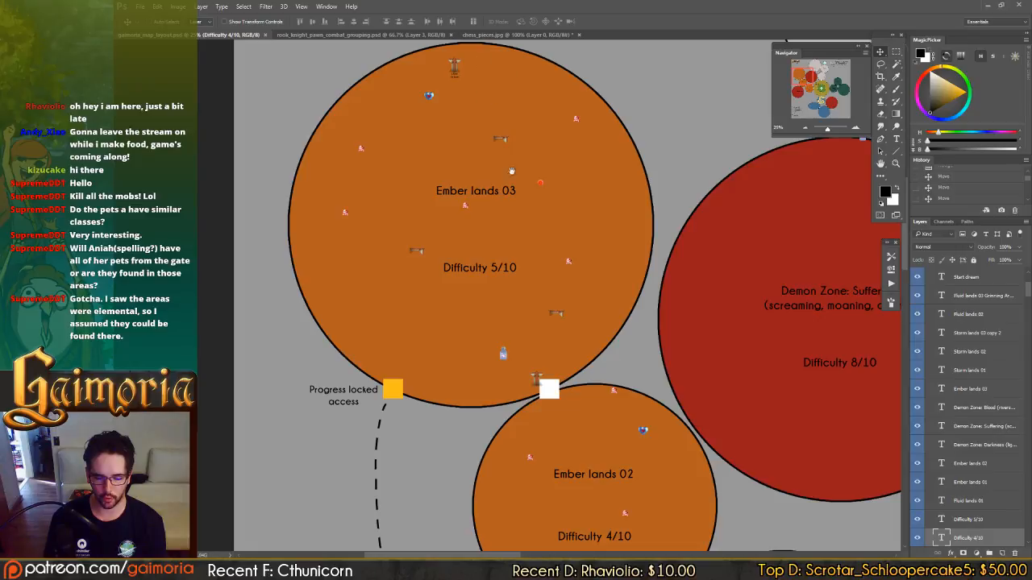
pyautogui.moveTo(573, 274); pyautogui.dragTo(348, 62)
pyautogui.moveTo(716, 384); pyautogui.dragTo(538, 232)
pyautogui.moveTo(694, 294); pyautogui.dragTo(550, 287)
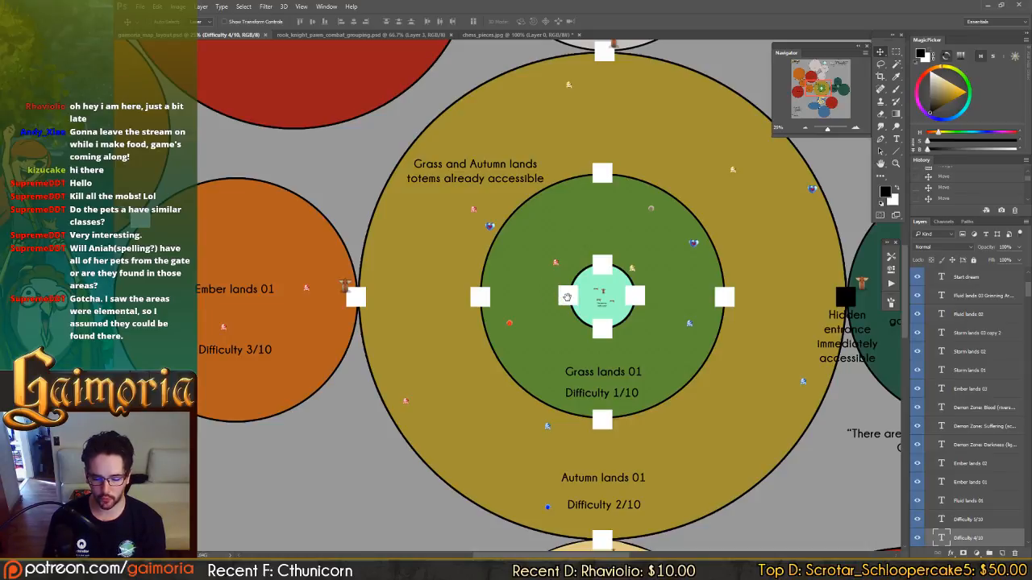
# Review the early route from the Dreamstart safe zone through Grass lands 01 into Autumn lands 01.
pyautogui.moveTo(567, 297); pyautogui.dragTo(556, 200)
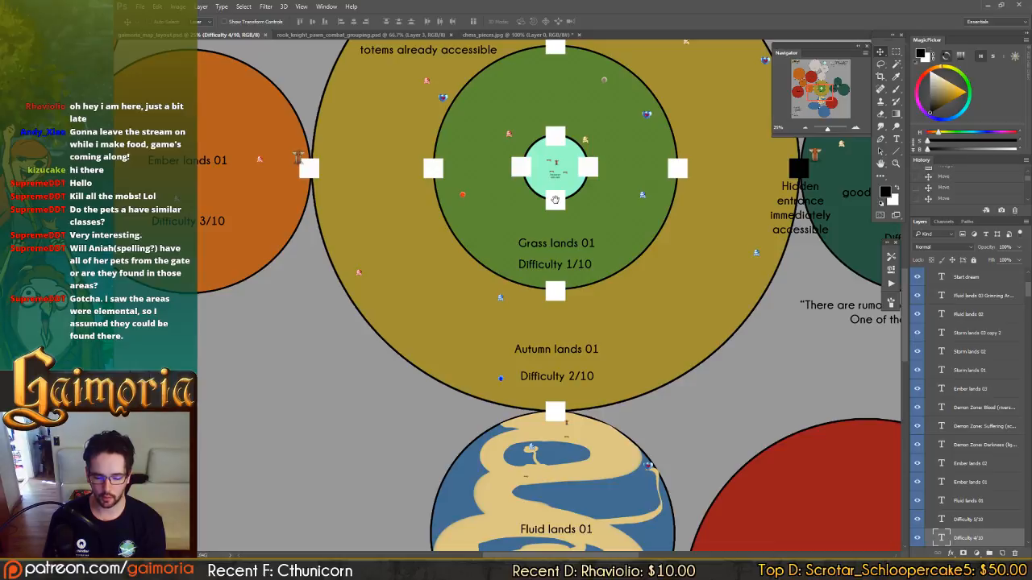
pyautogui.hotkey('ctrl', '+')
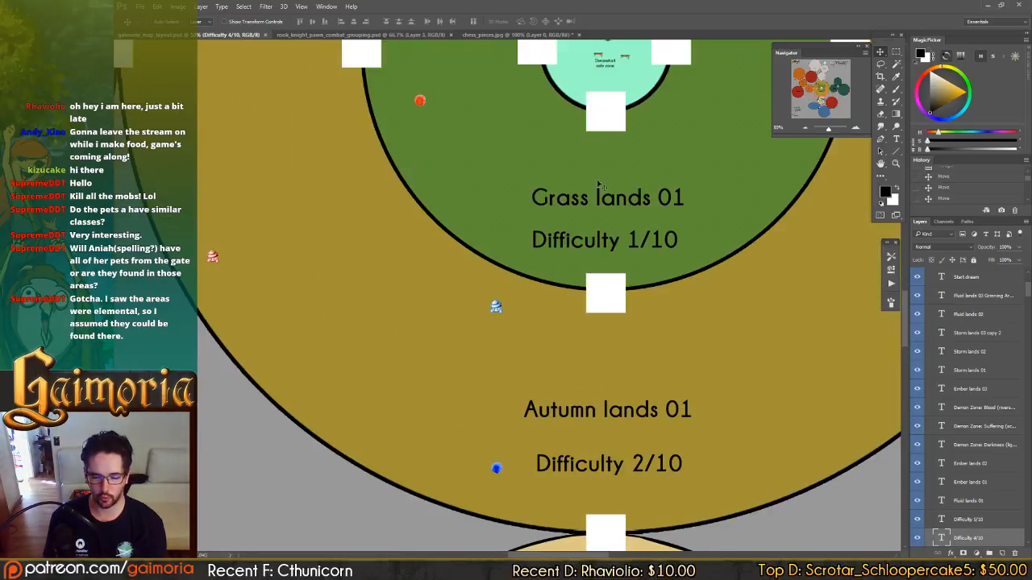
pyautogui.moveTo(598, 183); pyautogui.dragTo(552, 260)
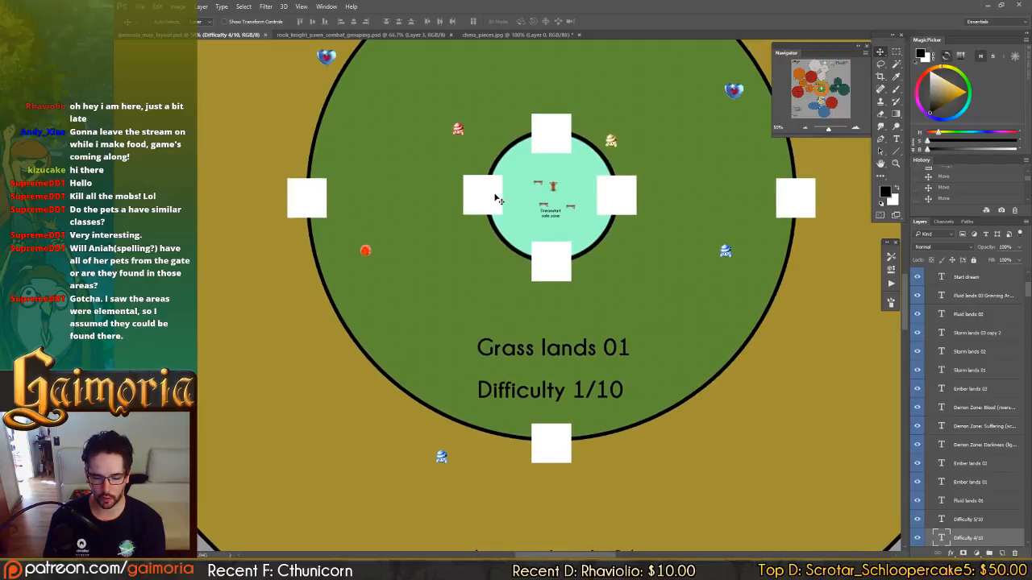
pyautogui.moveTo(488, 195); pyautogui.dragTo(484, 215)
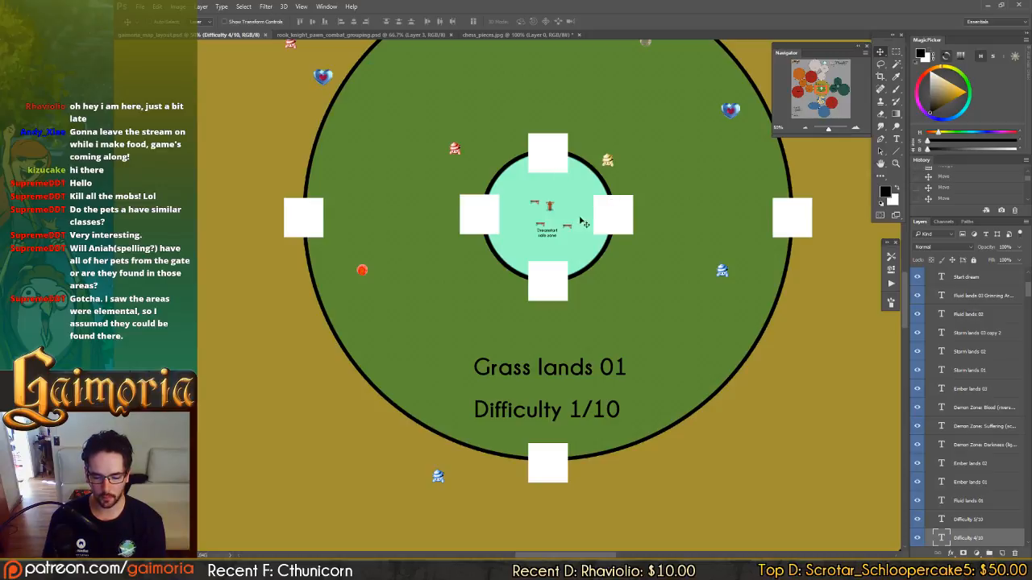
pyautogui.scroll(-5, 540, 295)
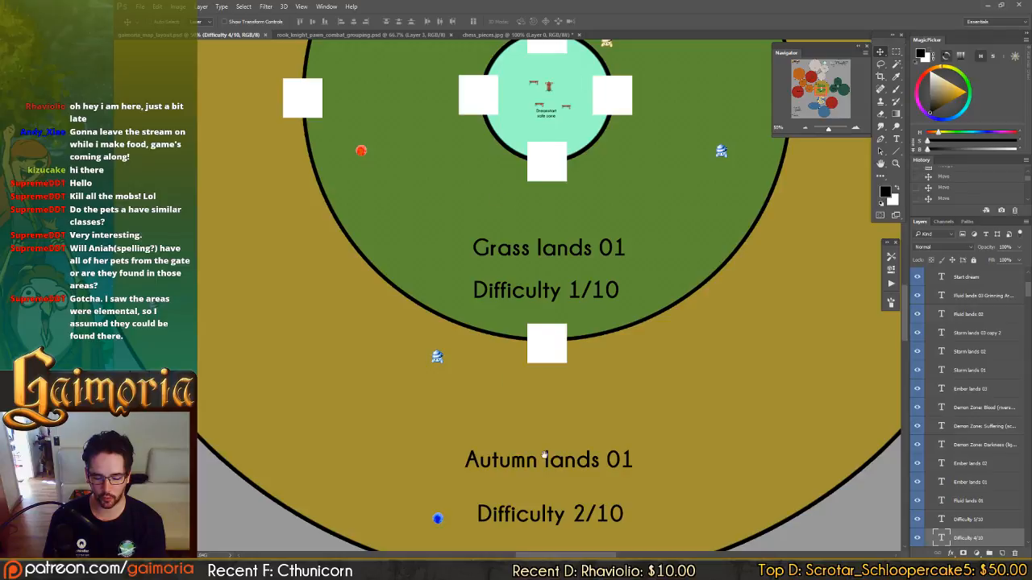
# Examine the Grass lands 01 area around the Dreamstart safe zone and its transition into Autumn lands 01.
pyautogui.moveTo(544, 454); pyautogui.dragTo(562, 339)
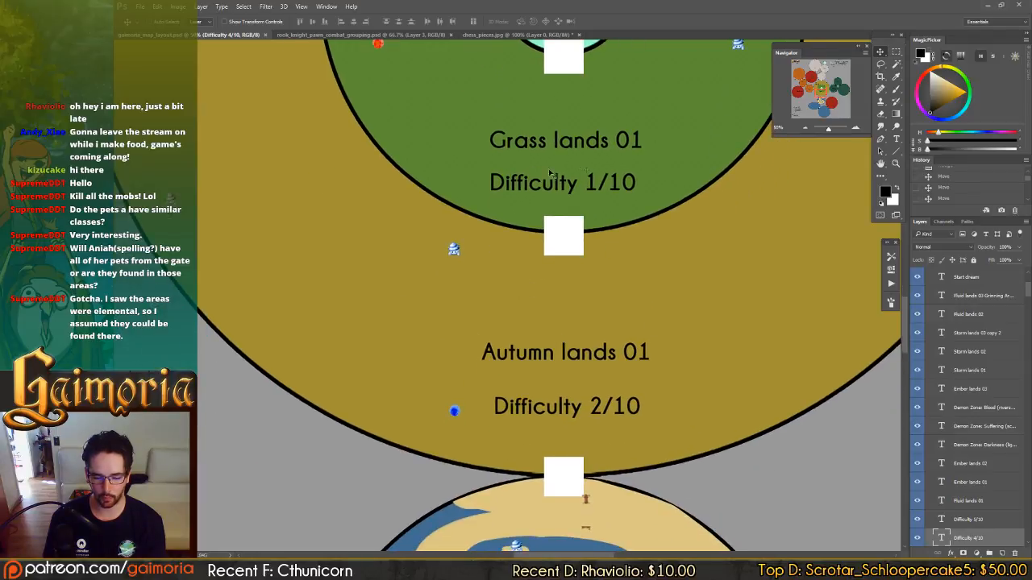
pyautogui.scroll(4, 550, 173)
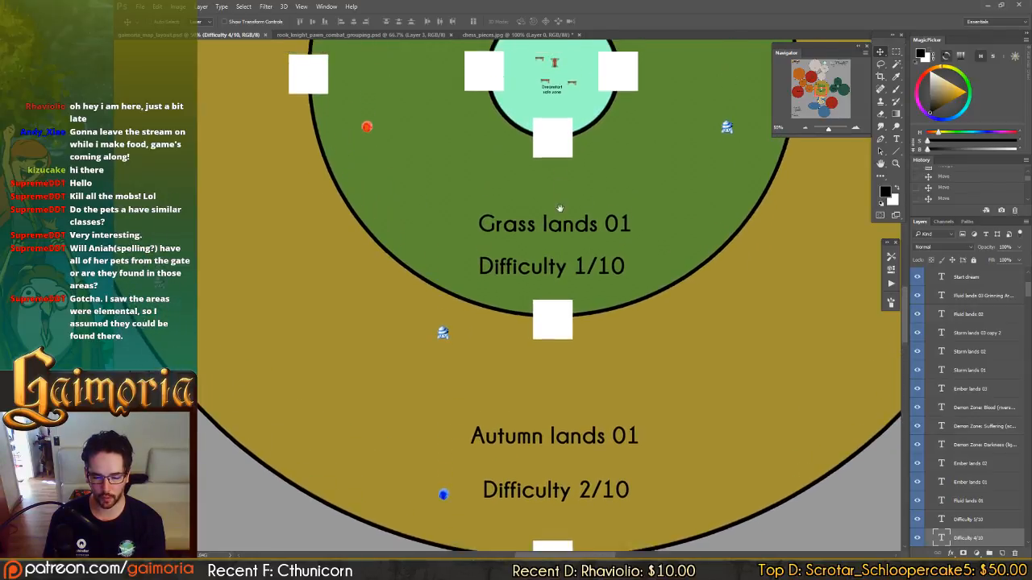
pyautogui.moveTo(559, 209); pyautogui.dragTo(538, 393)
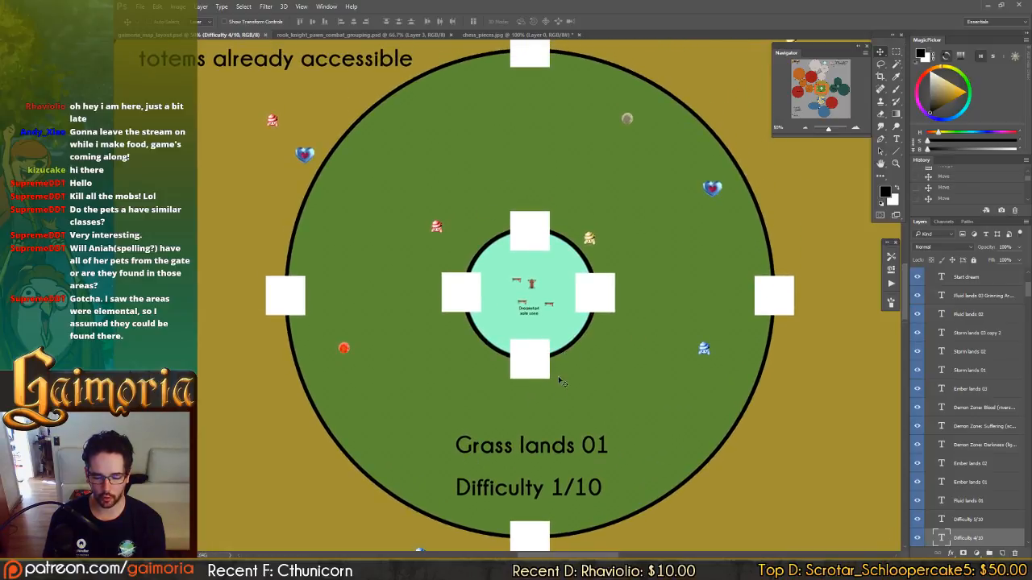
pyautogui.scroll(-2, 561, 381)
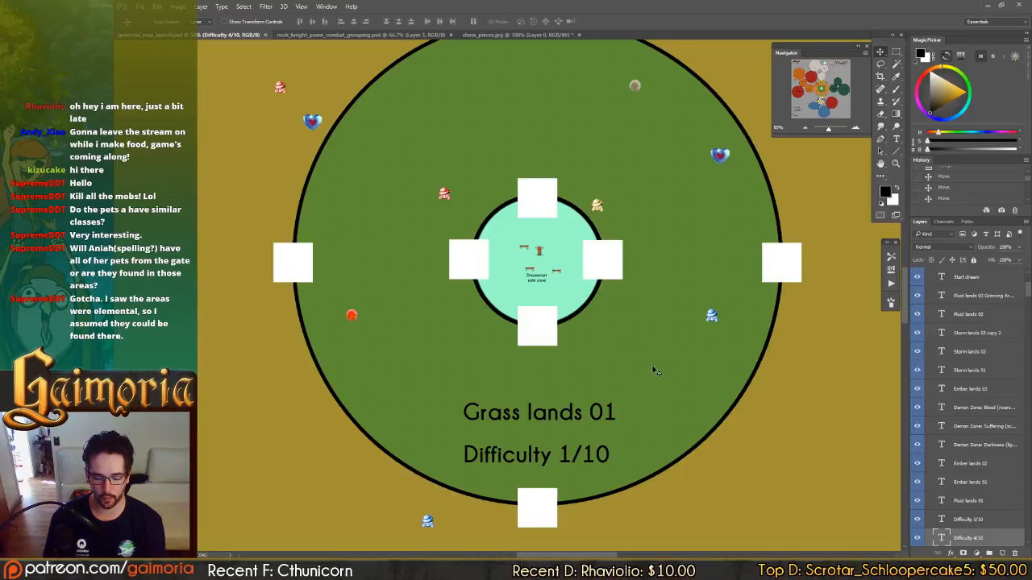
pyautogui.scroll(-3, 653, 352)
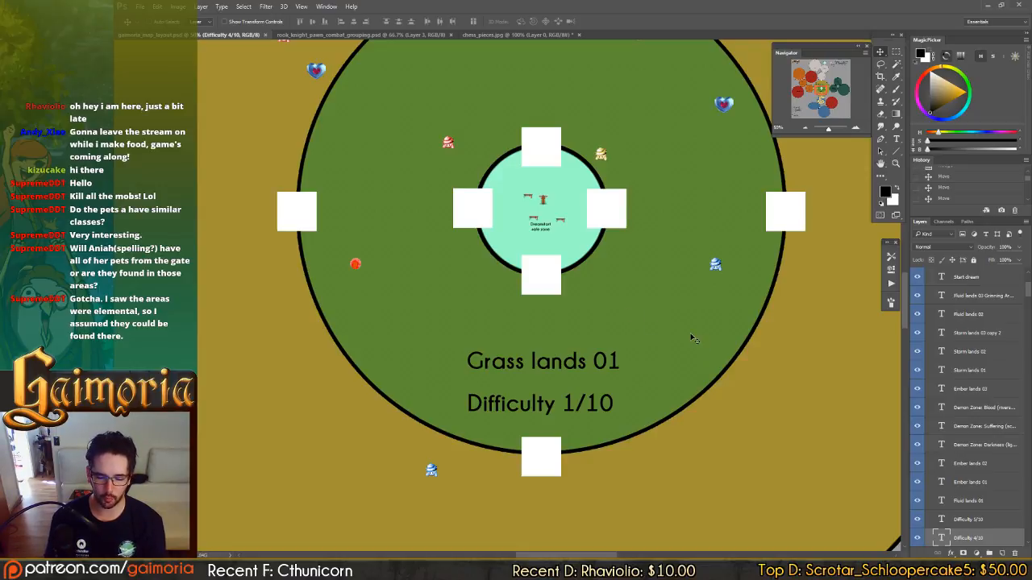
pyautogui.scroll(5, 681, 286)
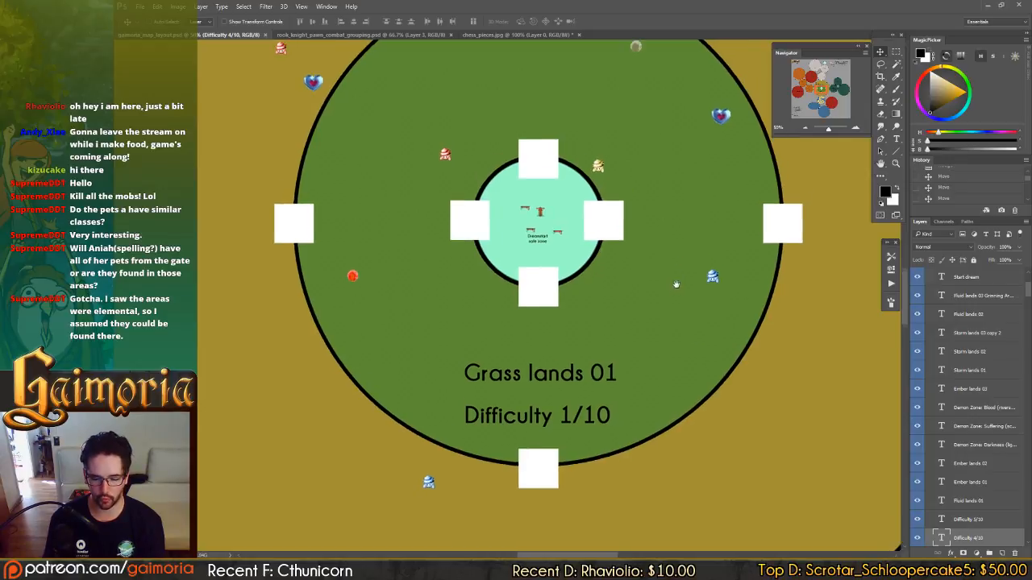
# Examine the hidden entrance beside Autumn lands 01 and the placement of enemies and items across Ember lands 03.
pyautogui.moveTo(699, 317); pyautogui.dragTo(427, 279)
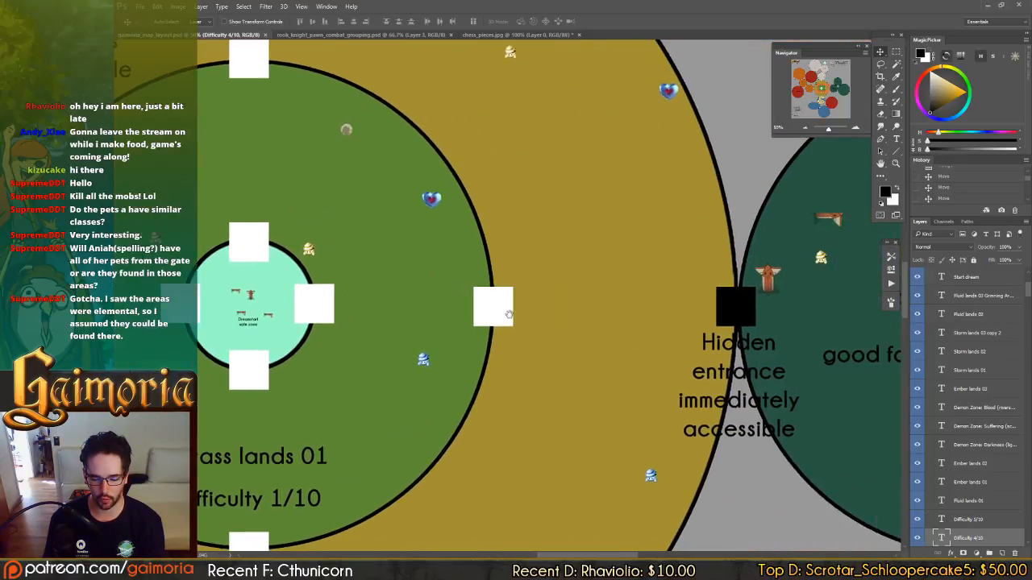
pyautogui.moveTo(519, 395); pyautogui.dragTo(805, 191)
pyautogui.moveTo(592, 401); pyautogui.dragTo(838, 488)
pyautogui.moveTo(354, 217); pyautogui.dragTo(790, 443)
pyautogui.moveTo(414, 235); pyautogui.dragTo(712, 451)
pyautogui.moveTo(403, 161); pyautogui.dragTo(691, 424)
pyautogui.moveTo(435, 172); pyautogui.dragTo(573, 368)
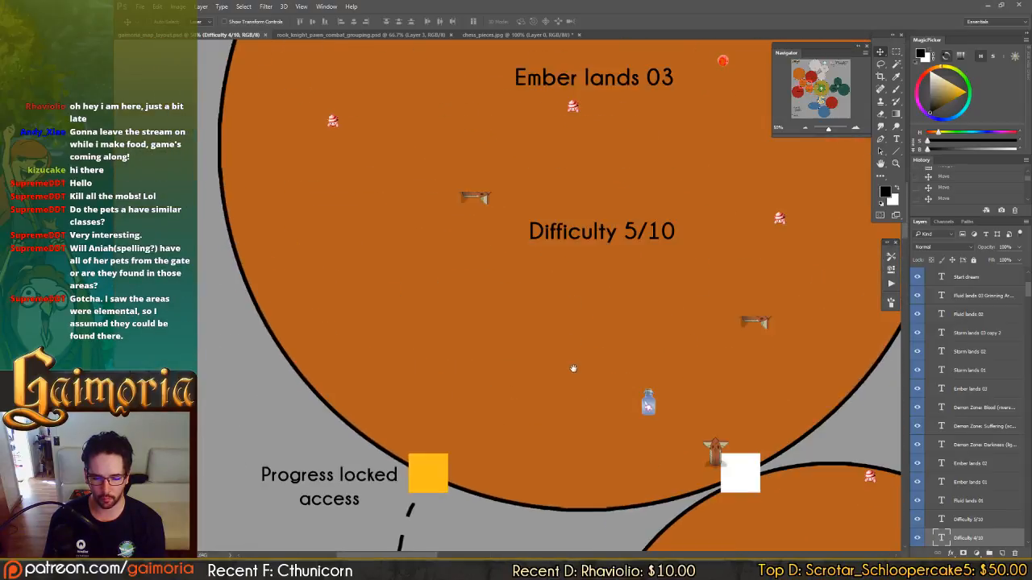
pyautogui.moveTo(550, 292); pyautogui.dragTo(486, 393)
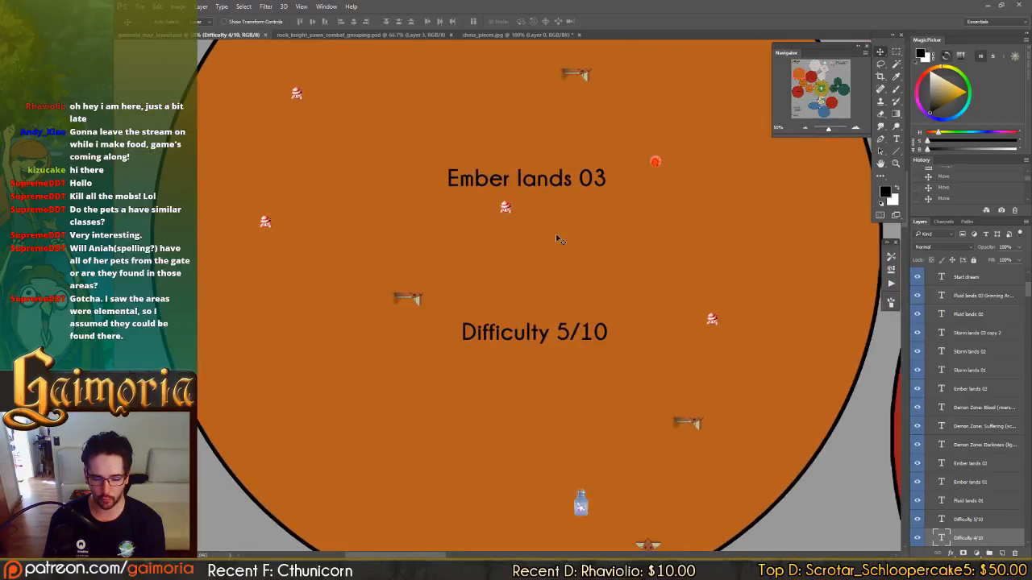
pyautogui.moveTo(573, 255); pyautogui.dragTo(571, 343)
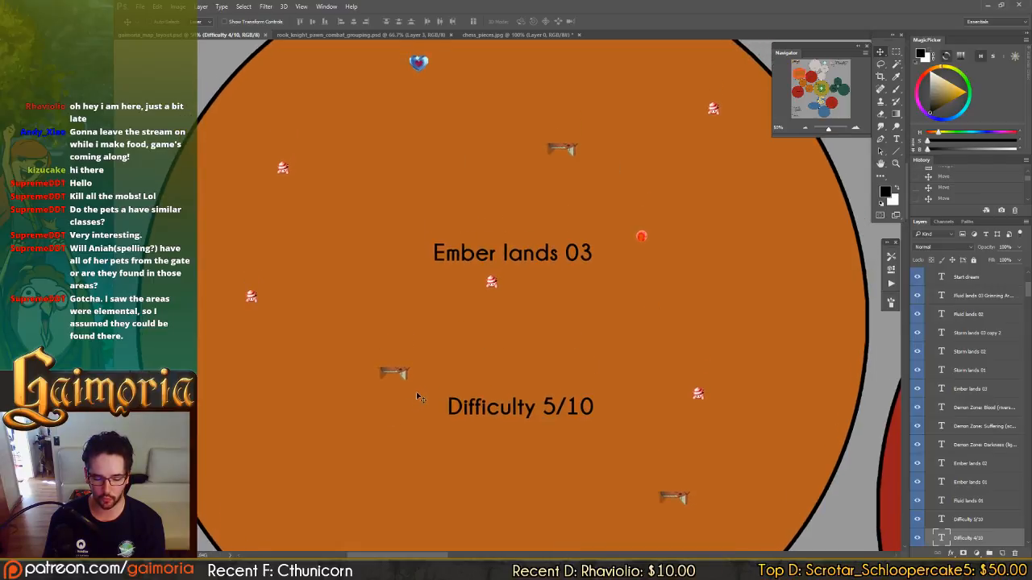
pyautogui.moveTo(420, 355); pyautogui.dragTo(413, 311)
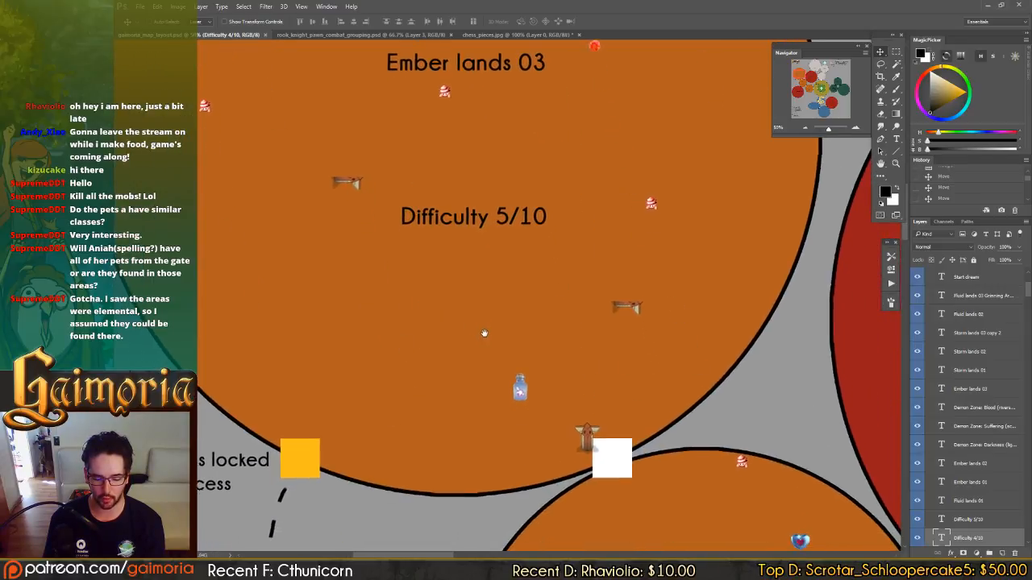
pyautogui.moveTo(484, 335); pyautogui.dragTo(492, 385)
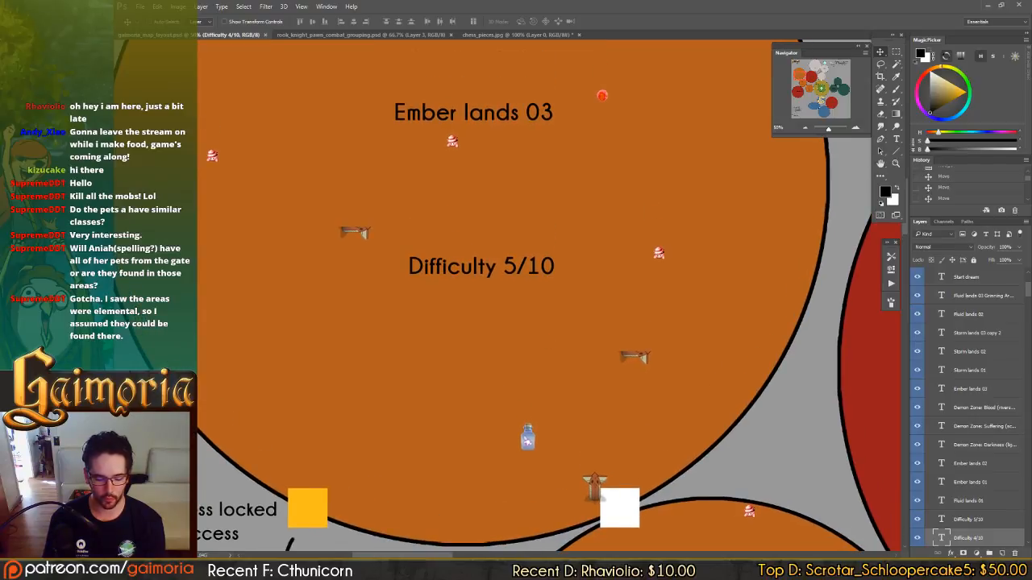
# Check the water enemies sketches against the combat sketch, close the water_enemies01.jpg image, and return to the map layout.
pyautogui.click(323, 571)
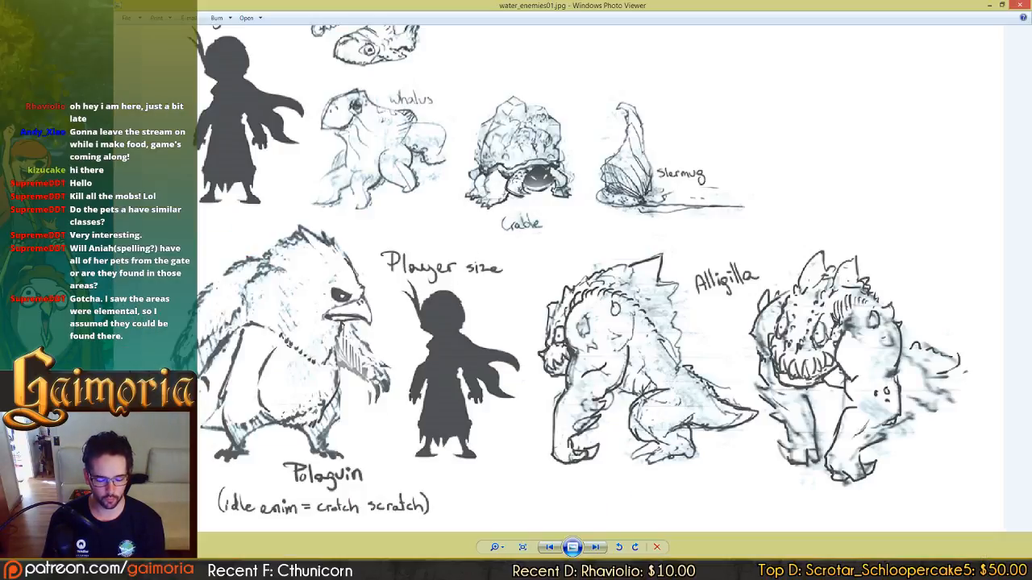
pyautogui.click(271, 570)
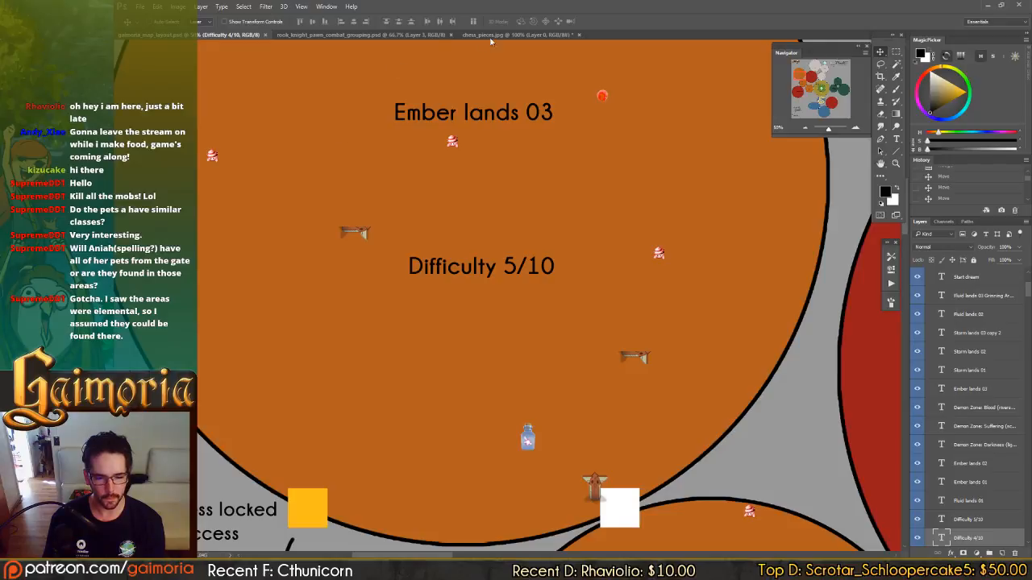
pyautogui.click(437, 34)
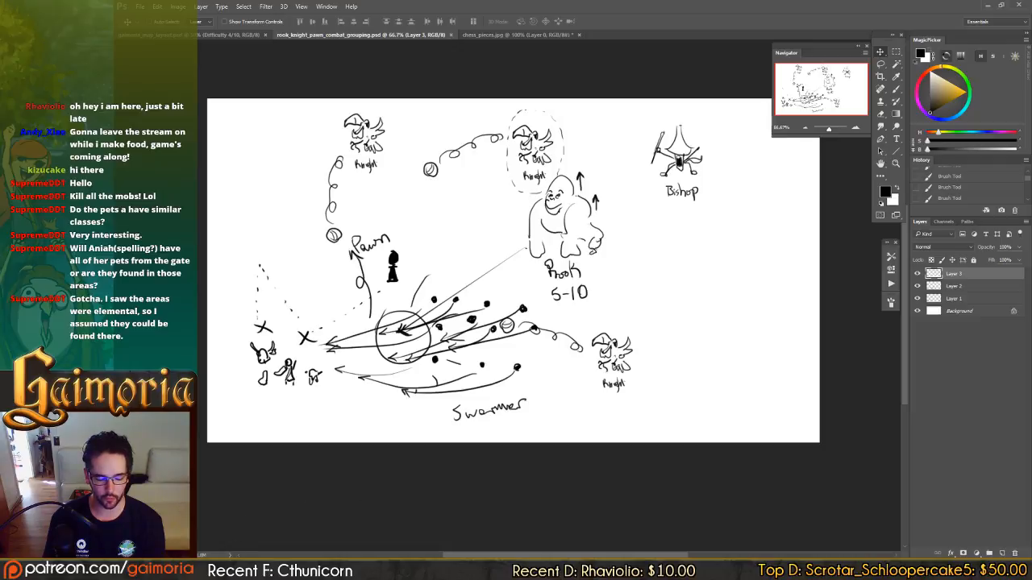
pyautogui.moveTo(169, 571)
pyautogui.click(224, 571)
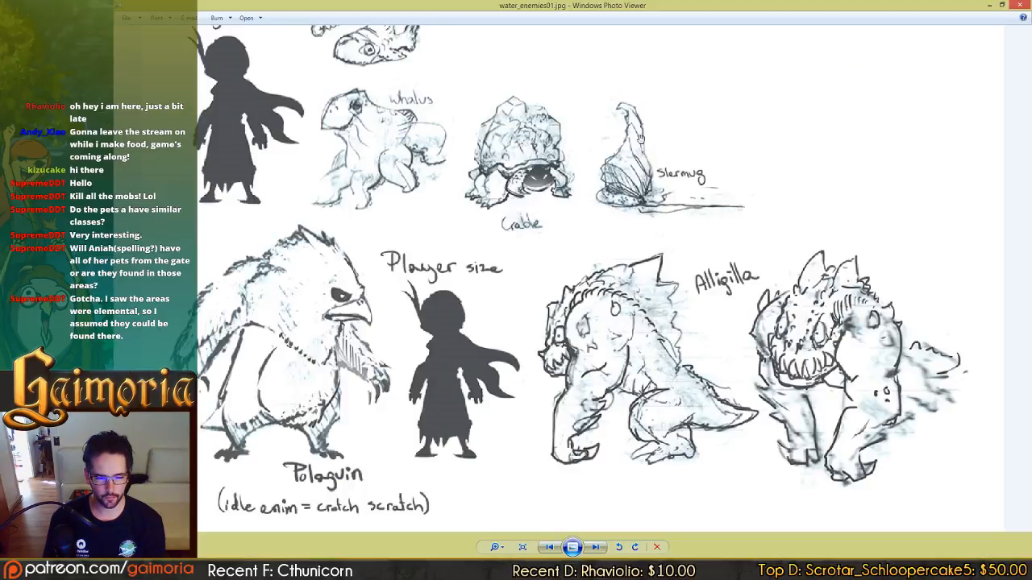
pyautogui.click(1020, 6)
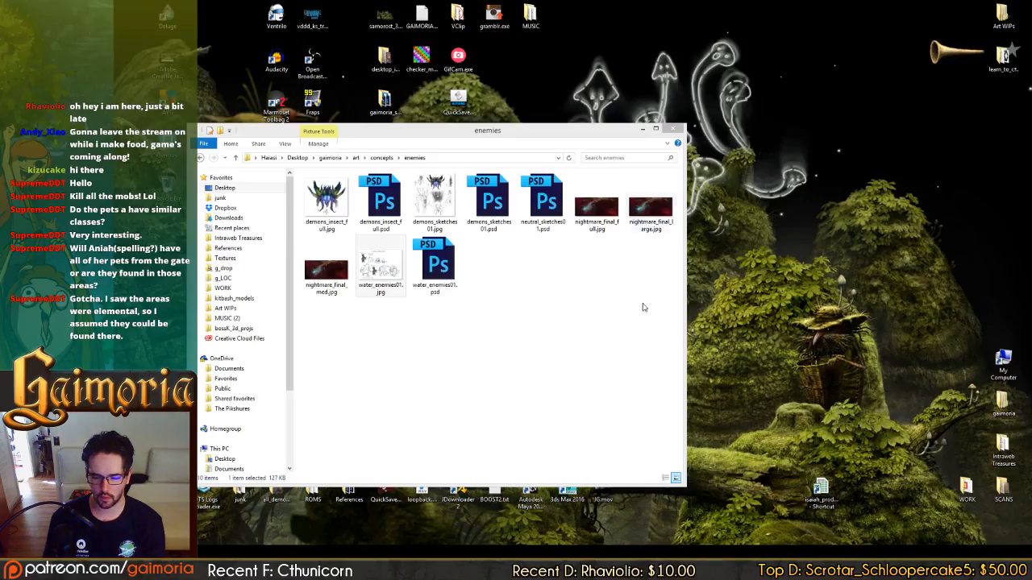
pyautogui.click(264, 570)
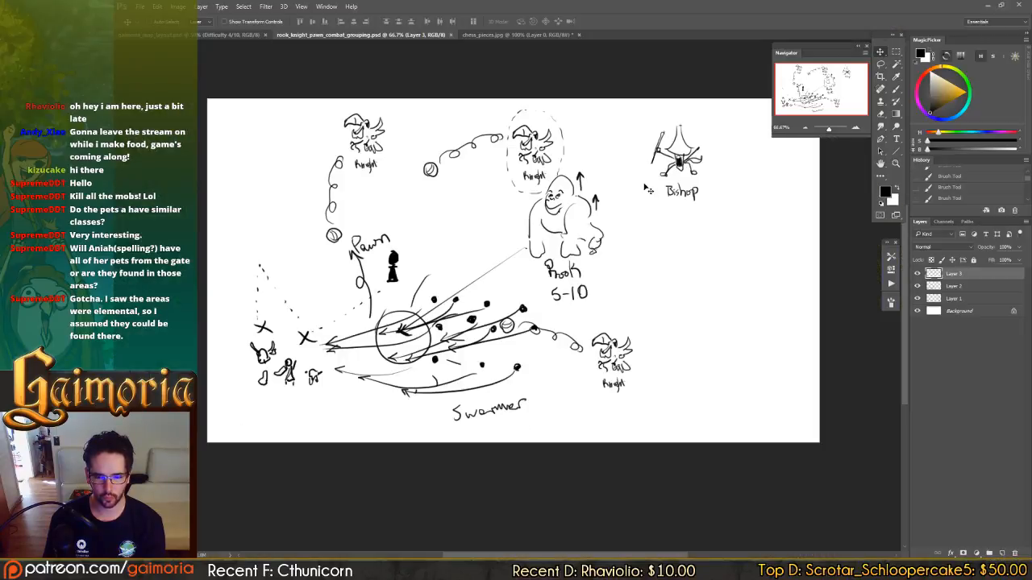
pyautogui.click(246, 35)
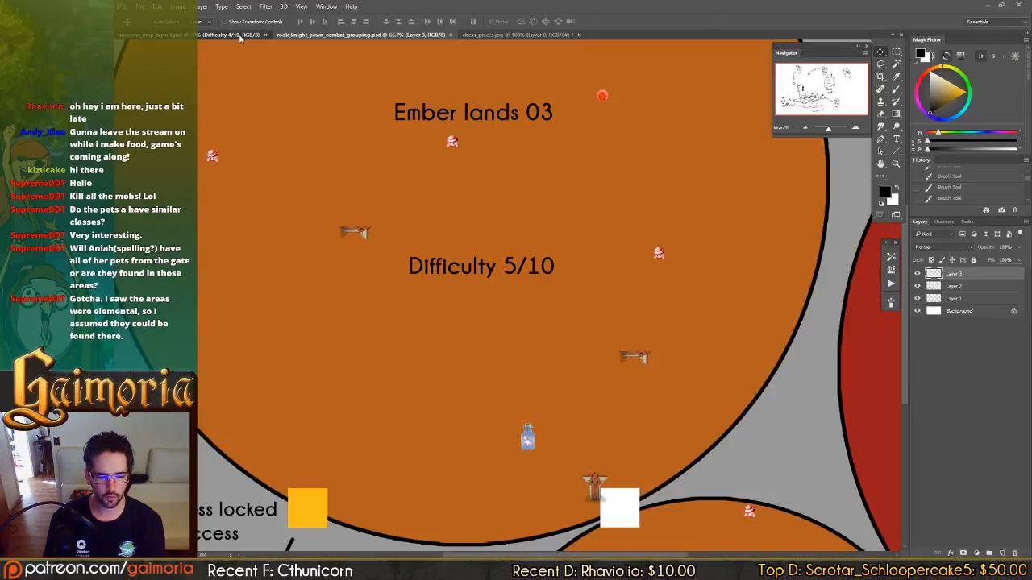
# Trace the map from Ember lands 03 back to Grass lands 01 and the ember side of Autumn lands 01.
pyautogui.moveTo(685, 410); pyautogui.dragTo(229, 157)
pyautogui.moveTo(774, 528); pyautogui.dragTo(194, 132)
pyautogui.moveTo(847, 412); pyautogui.dragTo(643, 307)
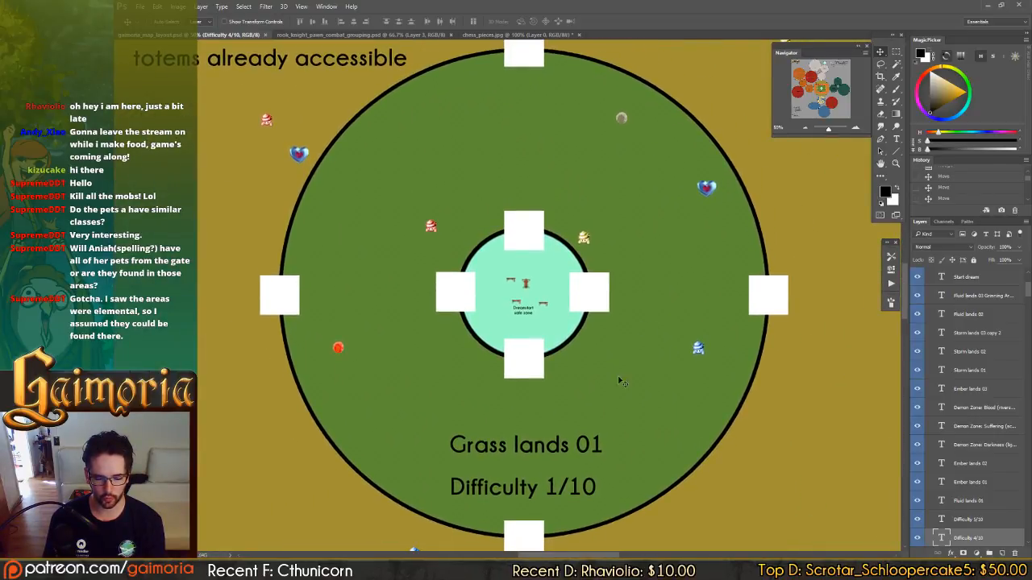
pyautogui.moveTo(602, 411); pyautogui.dragTo(709, 325)
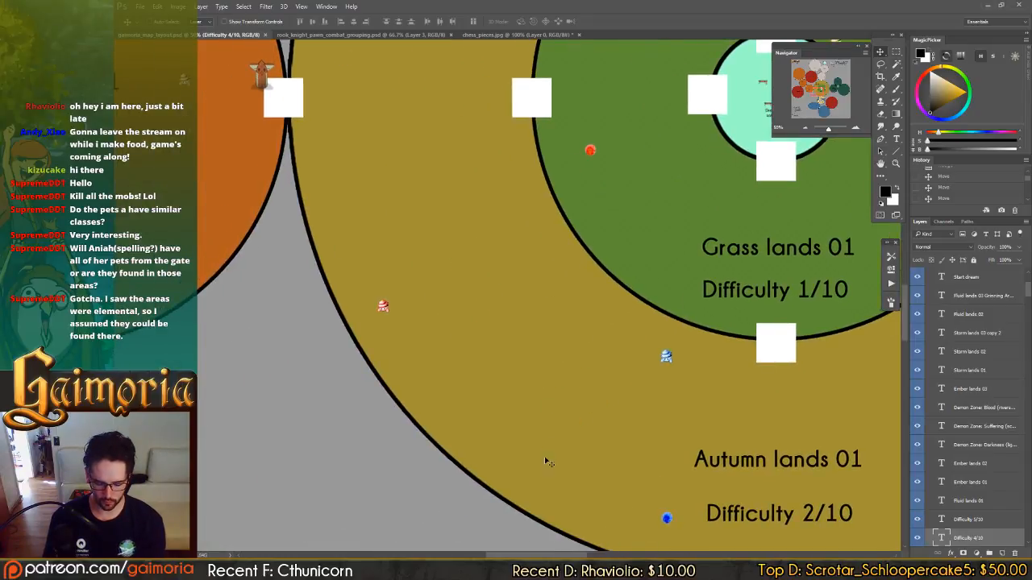
pyautogui.hotkey('ctrl', '-')
# In the chess pieces document, bake Layer 0's layer style by merging the layer with a new empty layer beneath it.
pyautogui.click(520, 34)
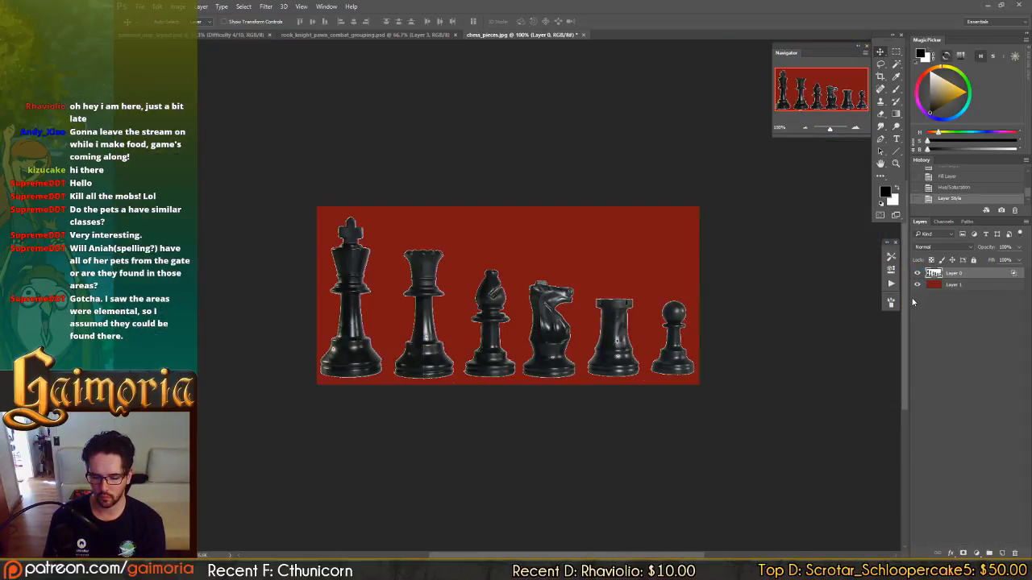
pyautogui.hotkey('ctrl', 'z')
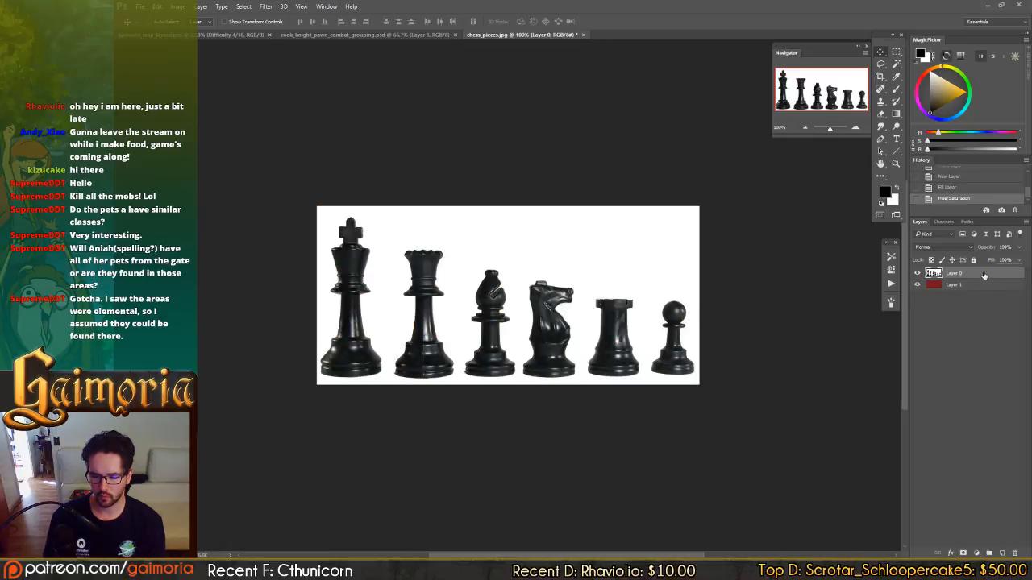
pyautogui.hotkey('ctrl', 'z')
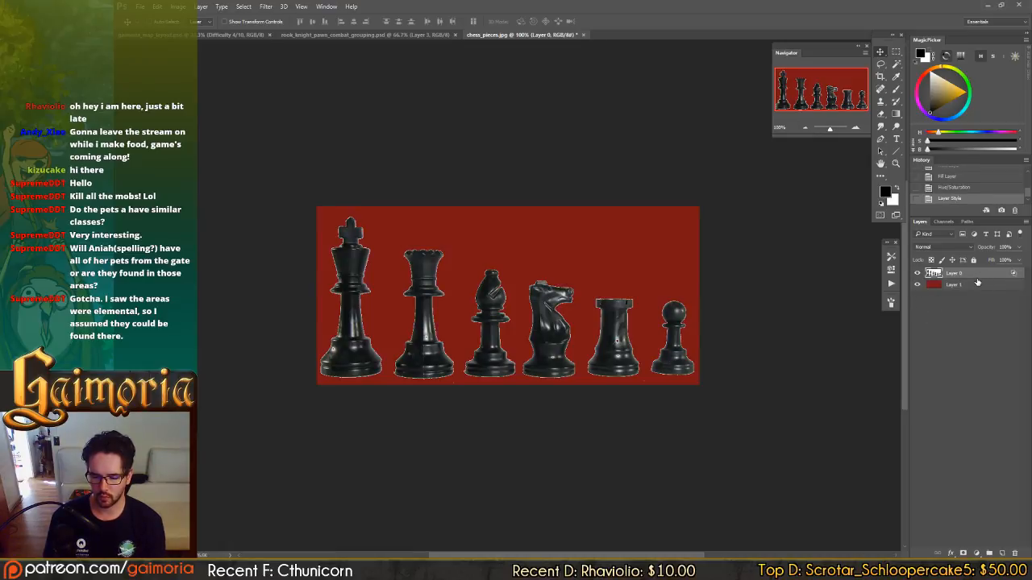
pyautogui.click(1000, 554)
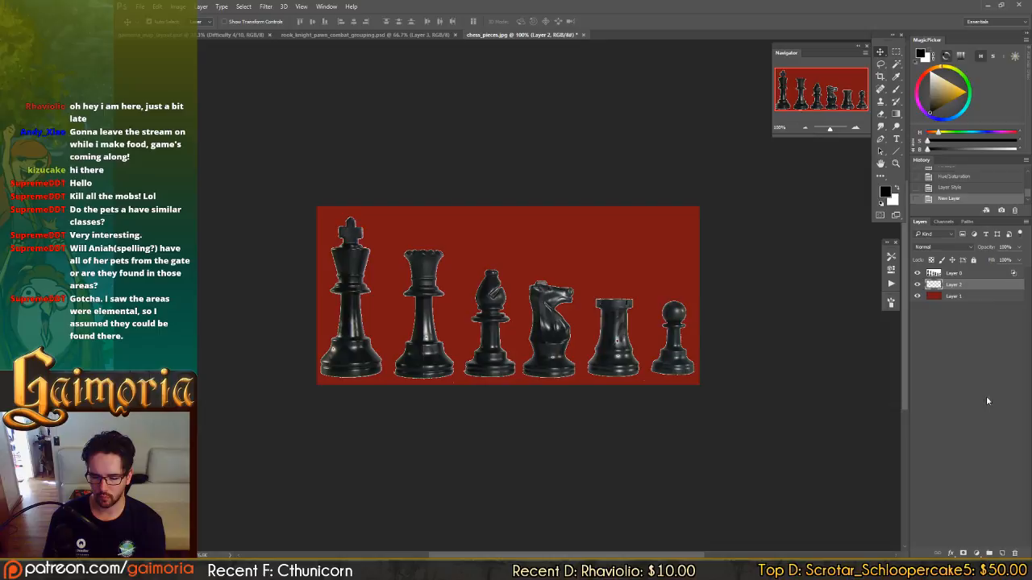
pyautogui.keyDown('ctrl'); pyautogui.click(984, 276); pyautogui.keyUp('ctrl')
pyautogui.hotkey('ctrl', 'e')
# Select the area surrounding the chess pieces on Layer 0 with the Magic Wand and expand the selection.
pyautogui.press('w')
pyautogui.click(632, 269)
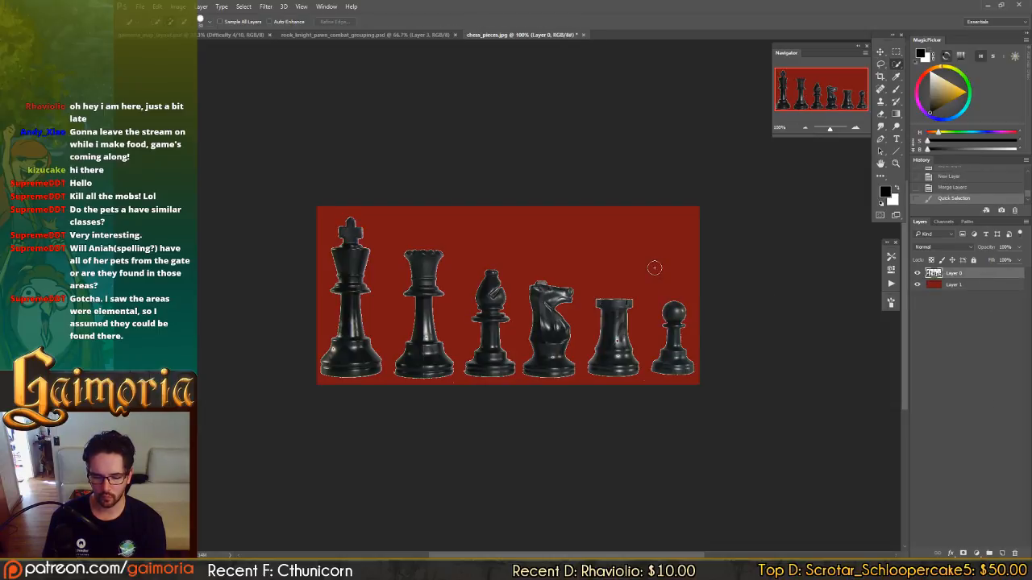
pyautogui.hotkey('shift', 'w')
pyautogui.click(641, 269)
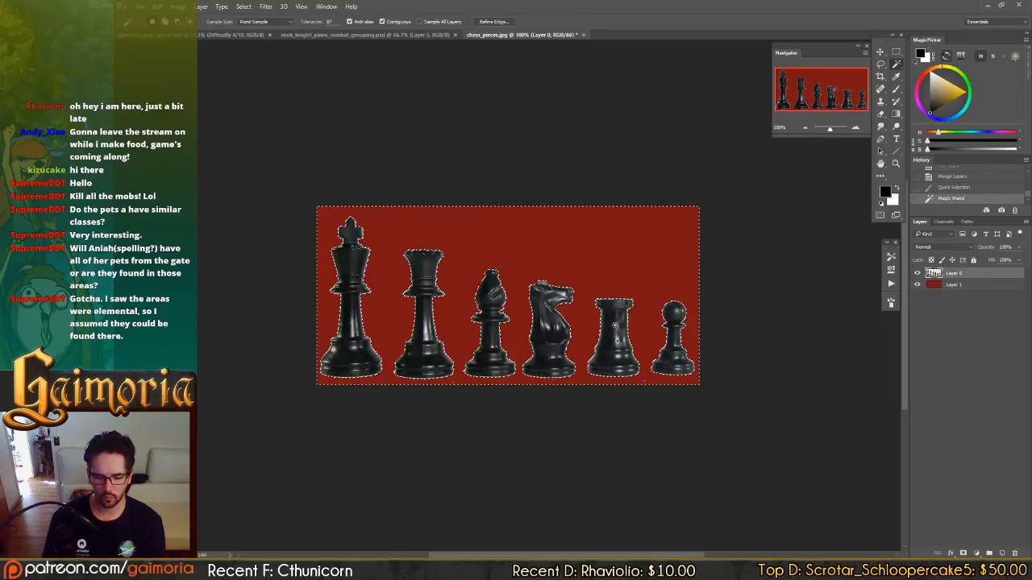
pyautogui.hotkey('alt', 'e')
pyautogui.press('Escape')
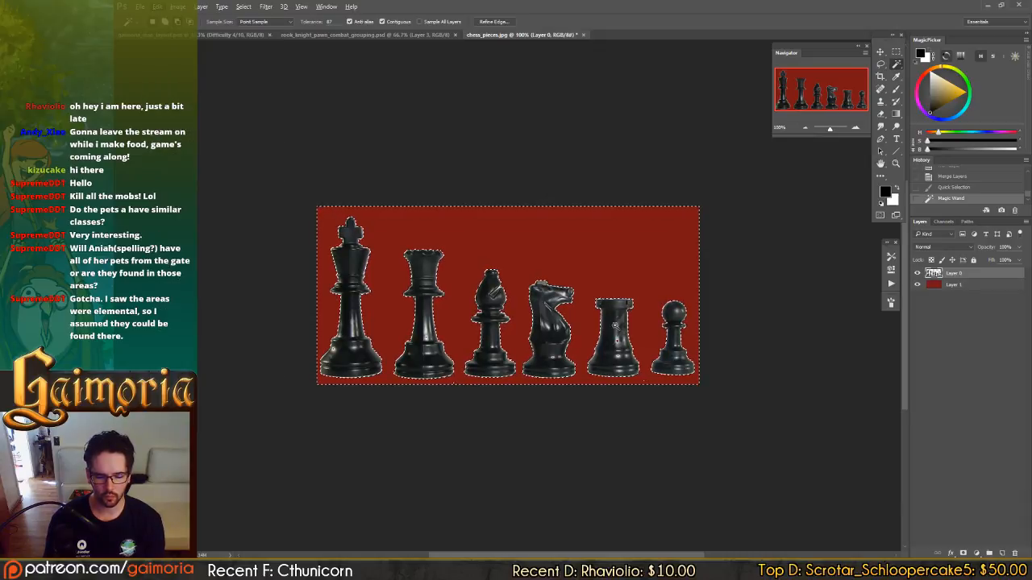
pyautogui.hotkey('alt', 's')
pyautogui.press('m')
pyautogui.press('e')
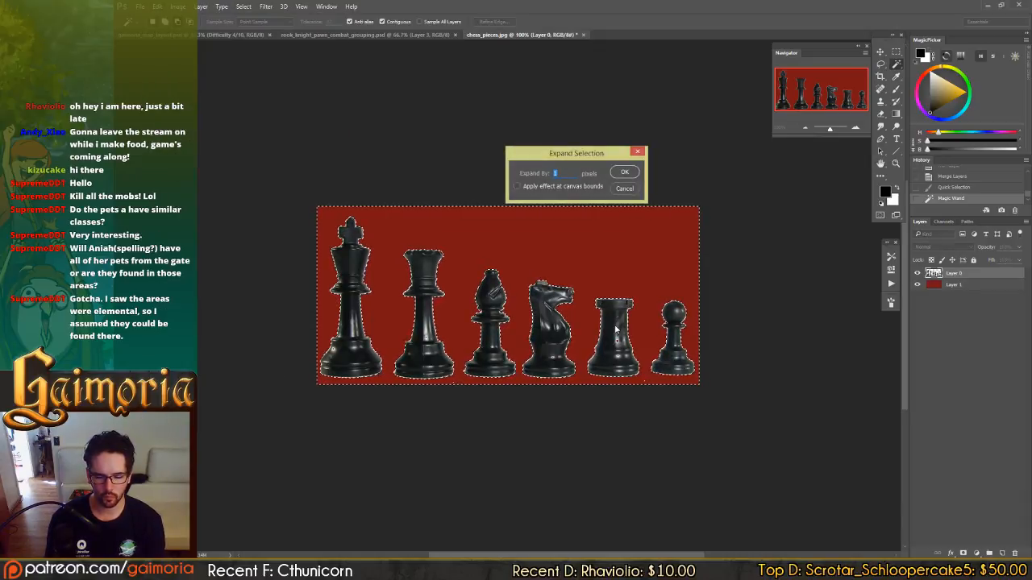
pyautogui.press('Return')
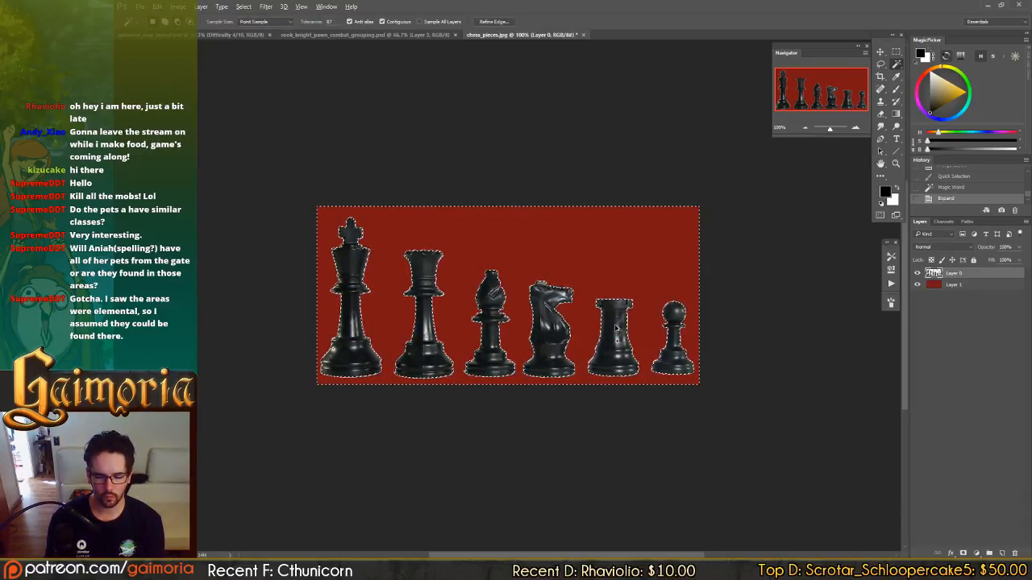
# Refine the edge of the selection around the chess pieces with a contrast of 97%.
pyautogui.hotkey('ctrl', 'alt', 'r')
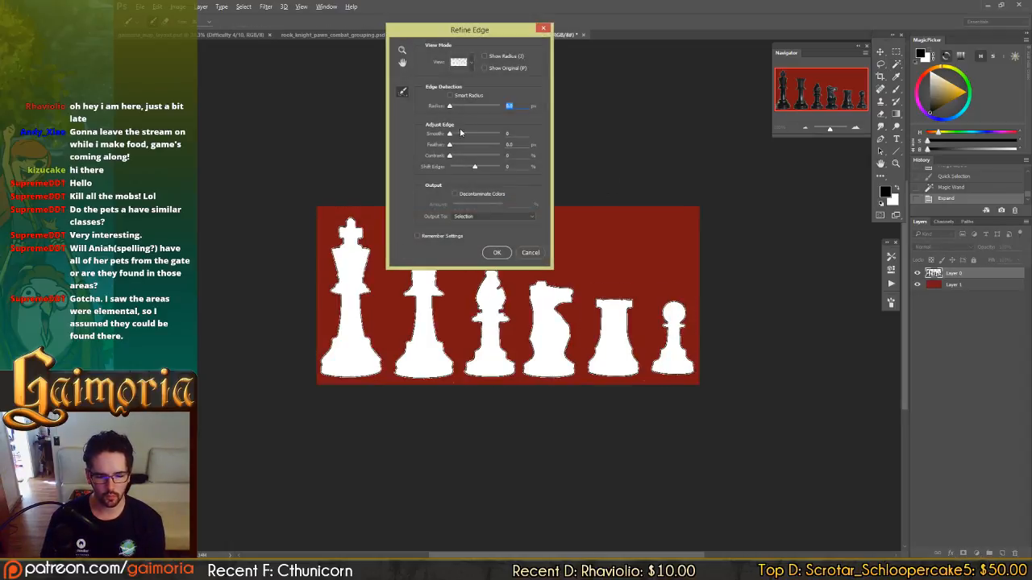
pyautogui.moveTo(460, 158); pyautogui.dragTo(431, 141)
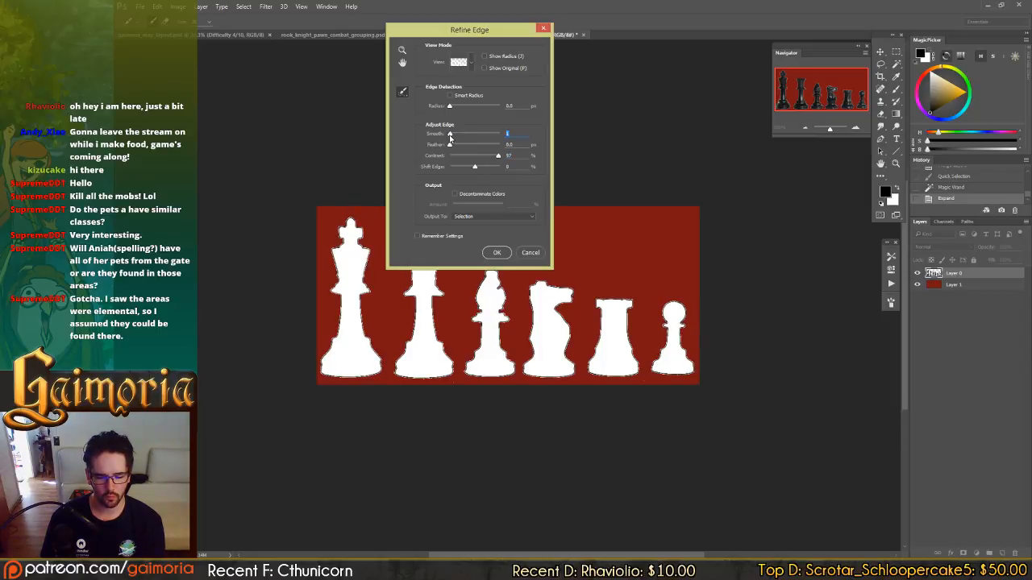
pyautogui.click(496, 253)
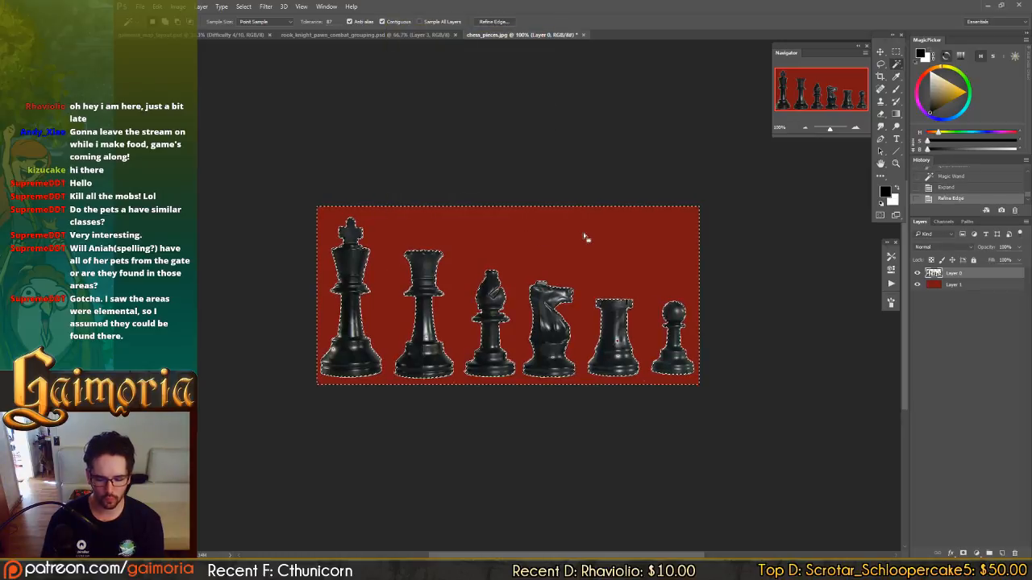
# Clear the selected fringe around the chess pieces from Layer 0, deselect, and return to the Move tool.
pyautogui.press('Delete')
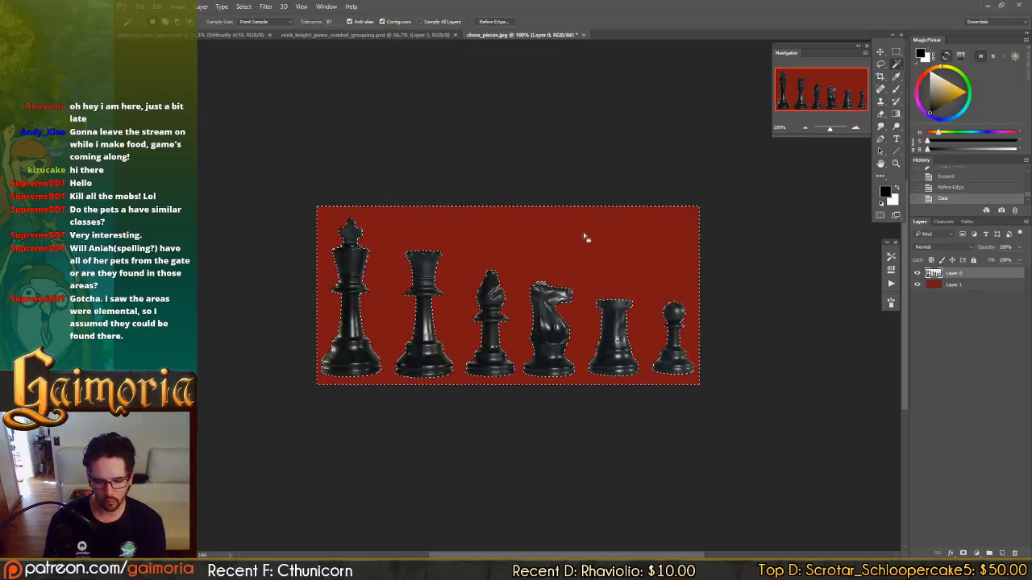
pyautogui.hotkey('ctrl', 'd')
pyautogui.press('v')
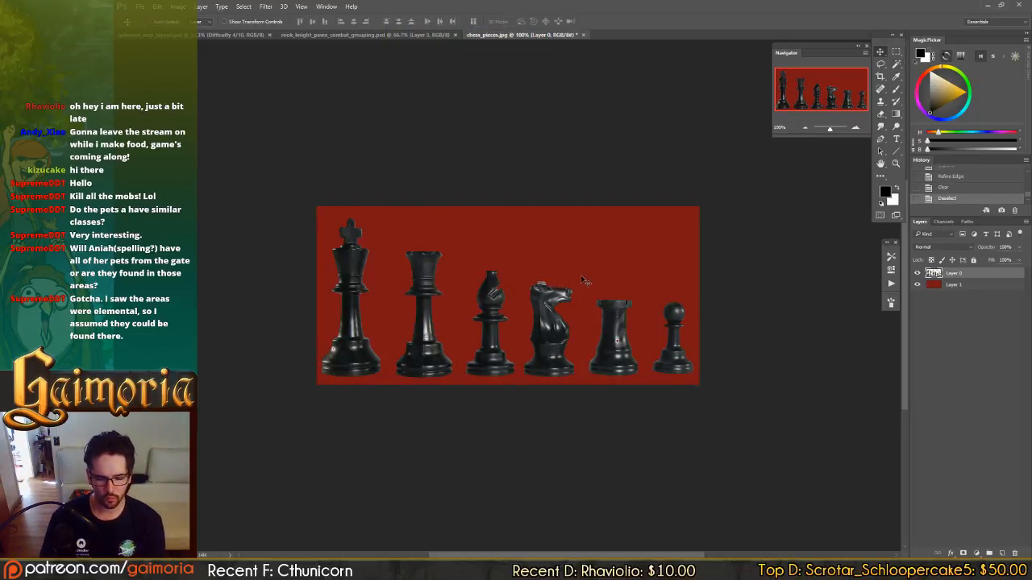
pyautogui.click(968, 286)
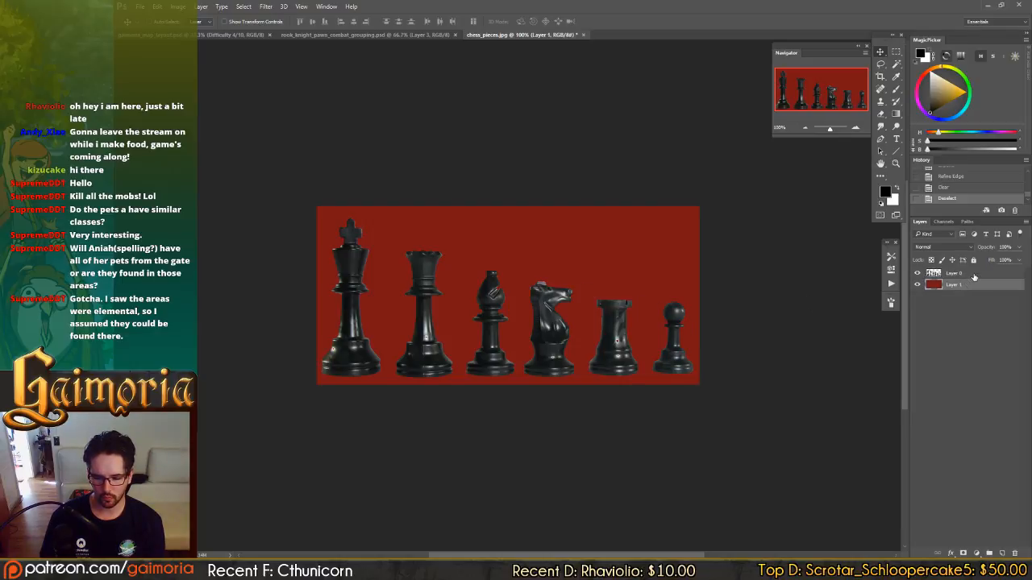
pyautogui.click(973, 275)
pyautogui.press('m')
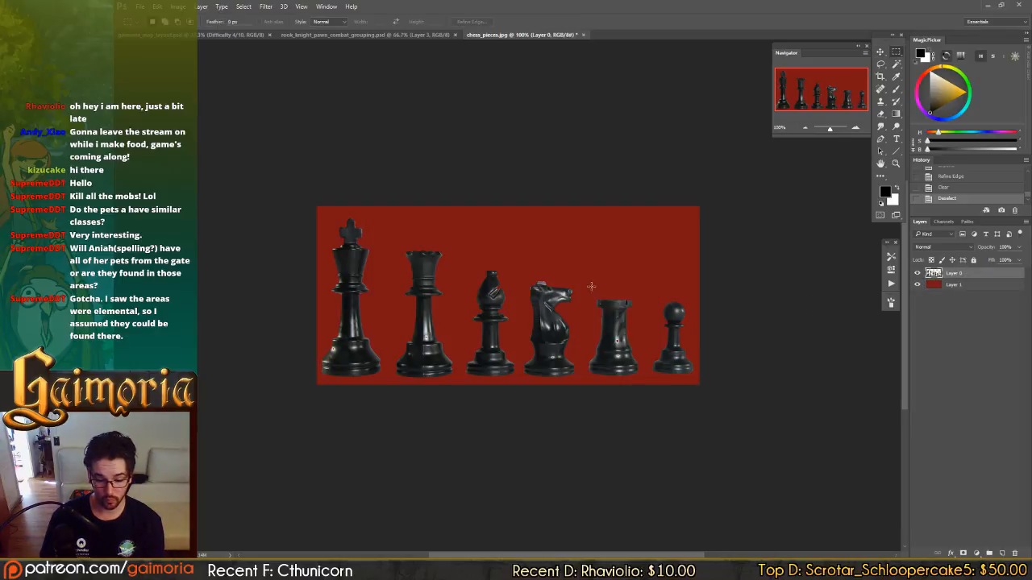
pyautogui.moveTo(591, 287); pyautogui.dragTo(641, 302)
pyautogui.press('v')
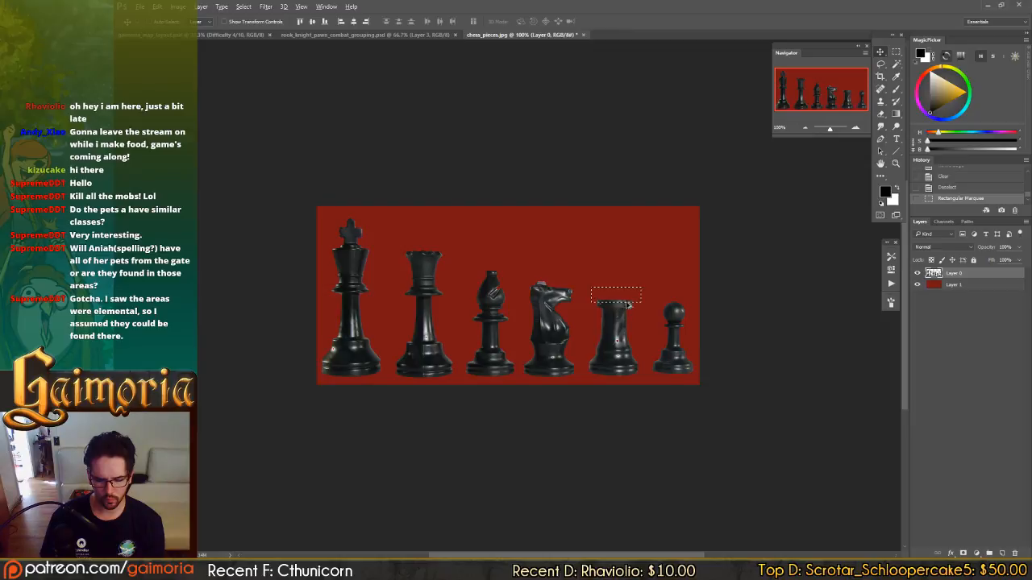
pyautogui.hotkey('ctrl', 'd')
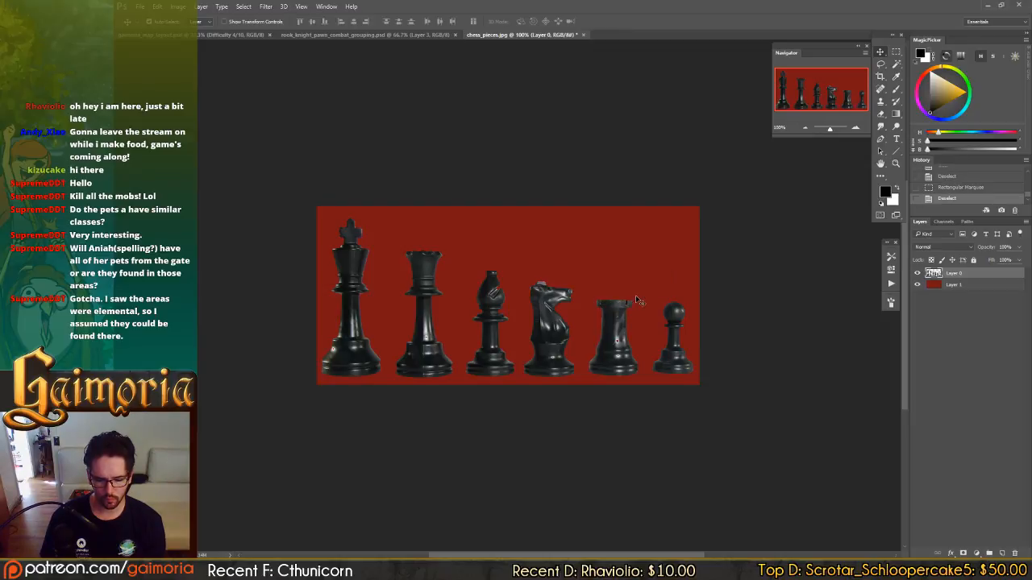
# On Layer 0, duplicate the rook's top rim twice, stacking the copies upward above the rook, and deselect.
pyautogui.press('m')
pyautogui.moveTo(640, 293)
pyautogui.mouseDown()
pyautogui.moveTo(589, 310)
pyautogui.moveTo(641, 291)
pyautogui.moveTo(631, 298)
pyautogui.moveTo(621, 278)
pyautogui.moveTo(624, 291)
pyautogui.moveTo(623, 270)
pyautogui.moveTo(622, 284)
pyautogui.mouseUp()
pyautogui.press('v')
pyautogui.hotkey('ctrl', 'd')
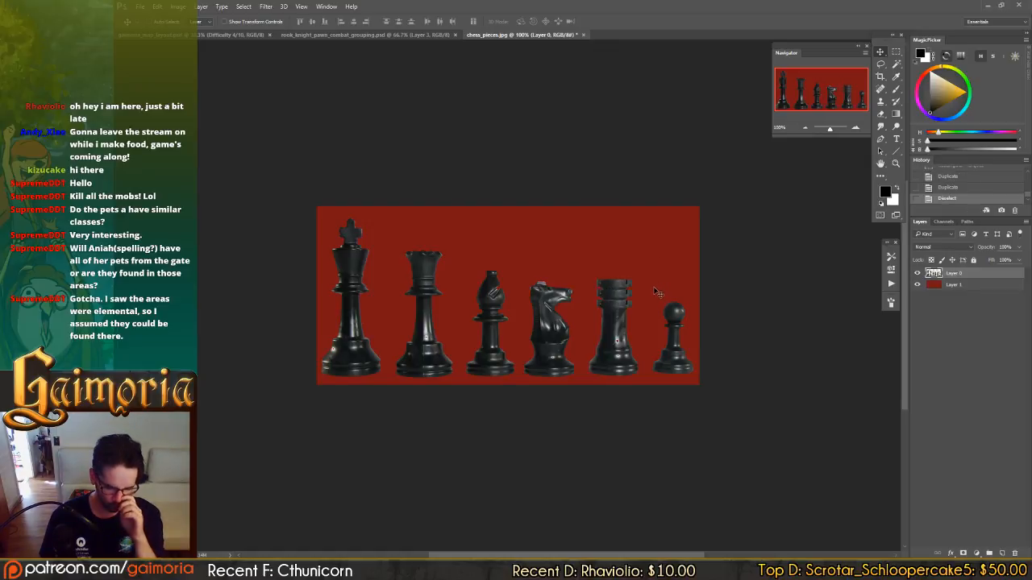
# Try to place a copy of the king's upper body, without the cross, on top of the queen.
pyautogui.press('m')
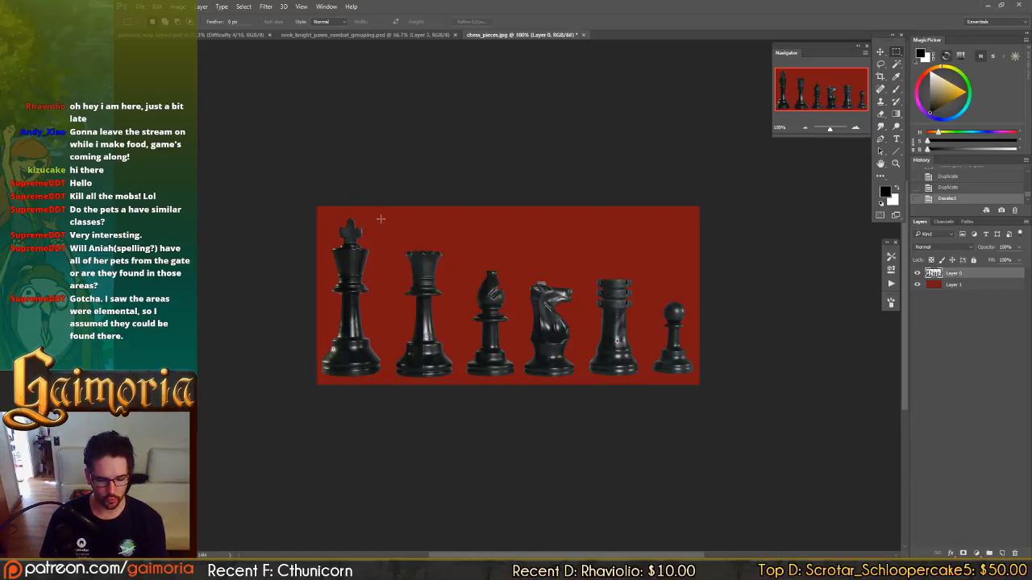
pyautogui.moveTo(325, 243); pyautogui.dragTo(423, 256)
pyautogui.press('v')
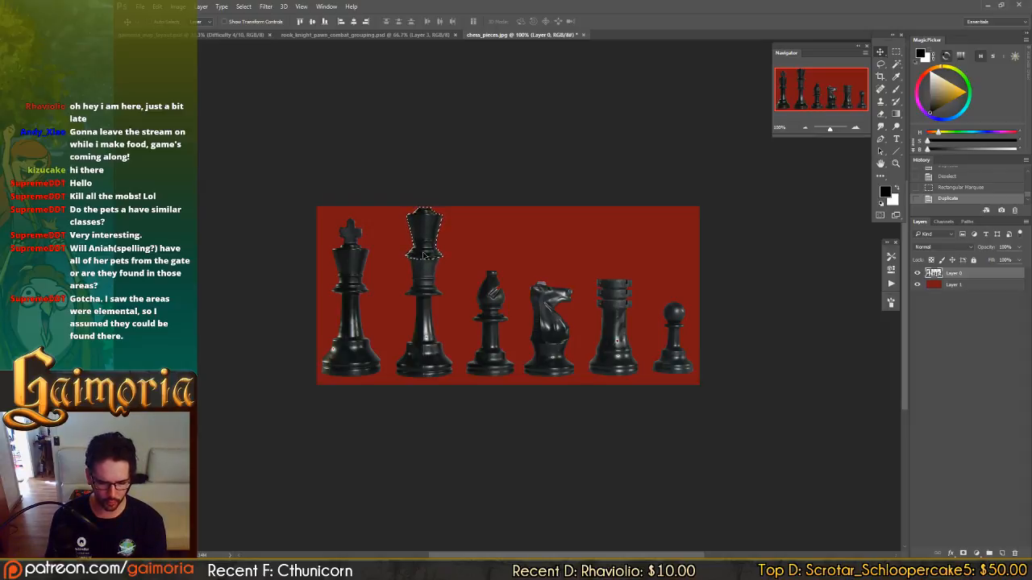
pyautogui.hotkey('ctrl', 'd')
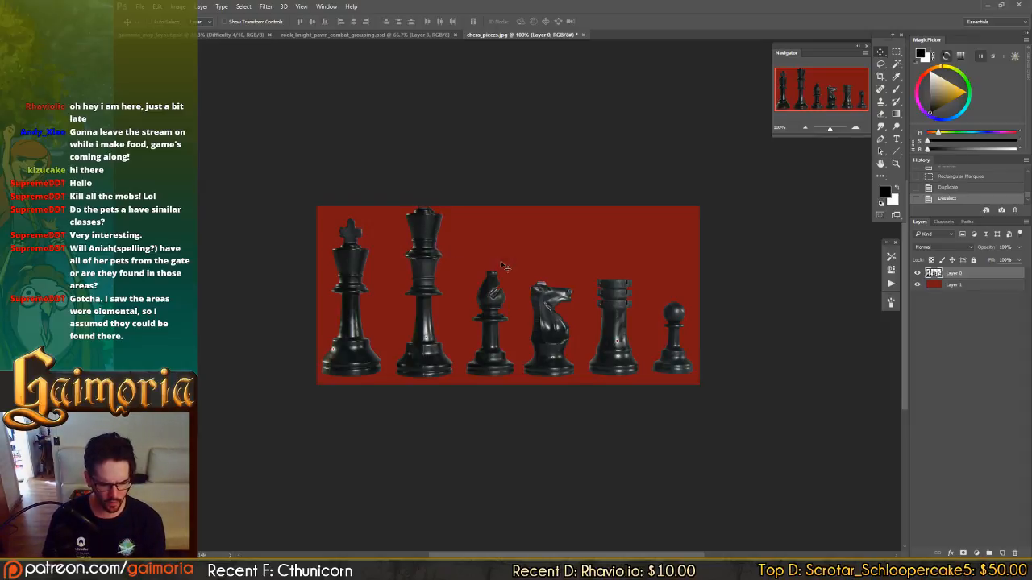
pyautogui.hotkey('ctrl', 'z')
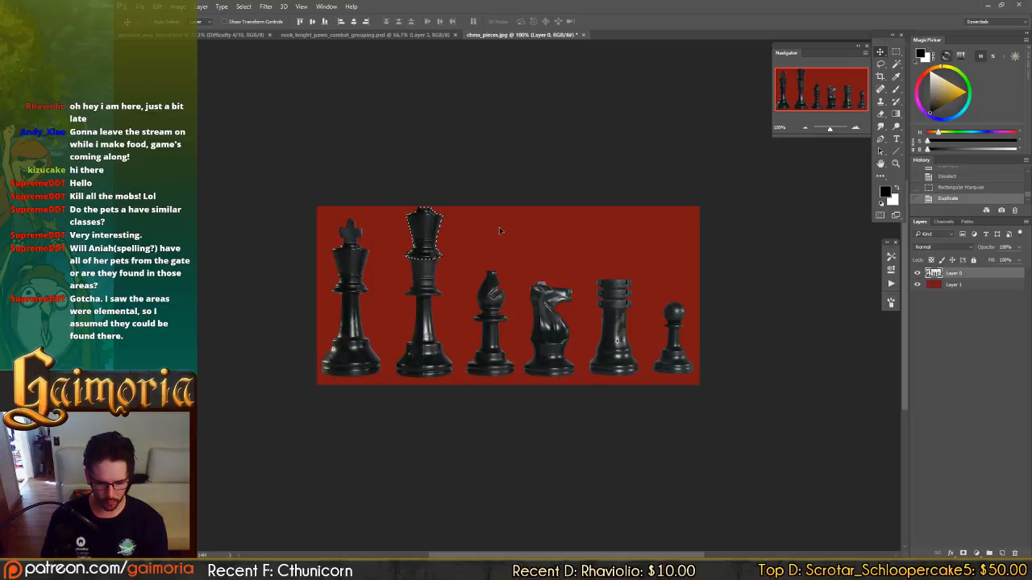
pyautogui.press('Delete')
pyautogui.press('m')
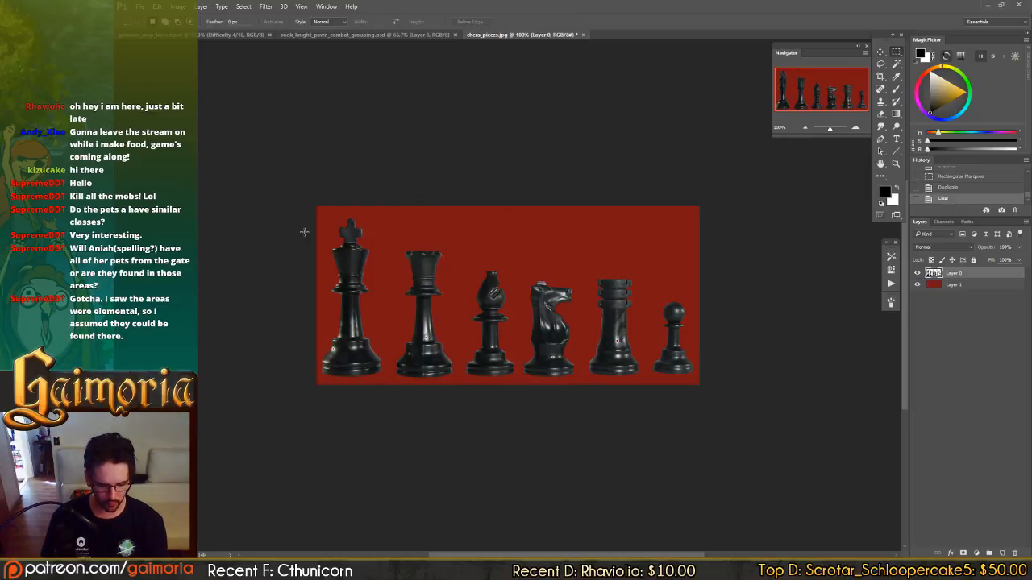
pyautogui.moveTo(334, 212); pyautogui.dragTo(372, 251)
pyautogui.press('v')
pyautogui.hotkey('ctrl', 'd')
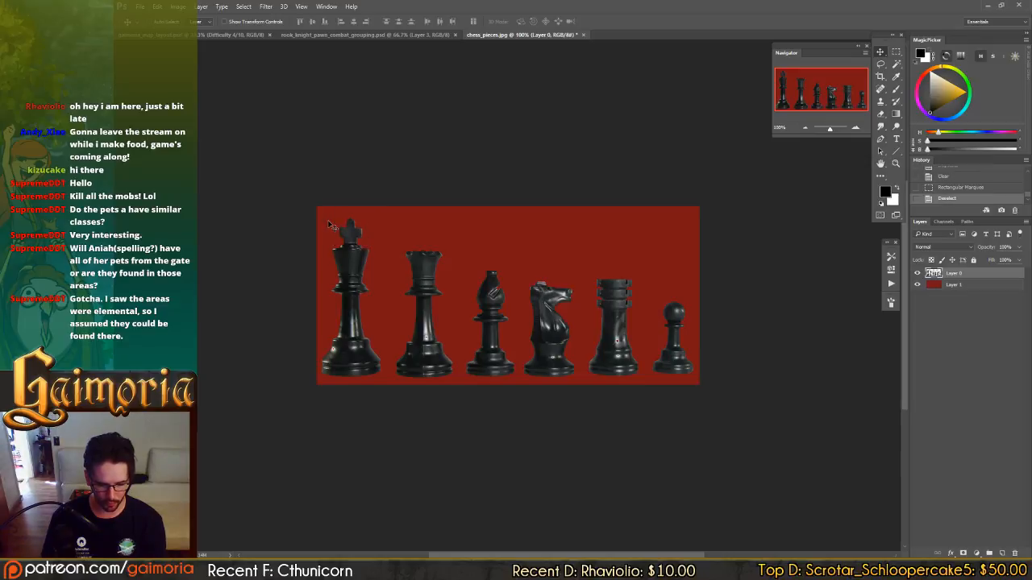
# Duplicate the king's cross, place the copy centred just above the queen, and deselect.
pyautogui.press('m')
pyautogui.moveTo(333, 213); pyautogui.dragTo(426, 243)
pyautogui.press('v')
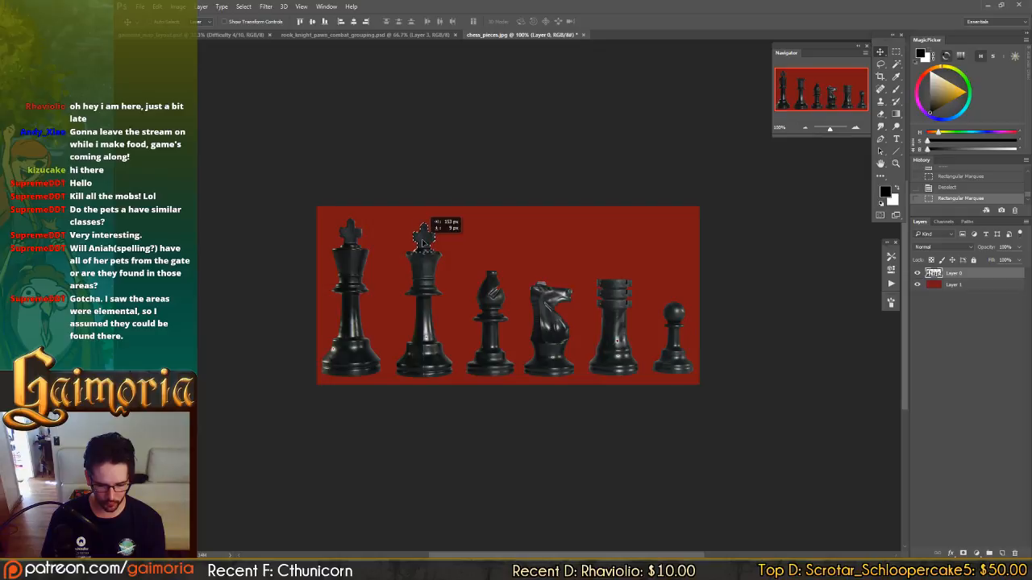
pyautogui.moveTo(421, 242); pyautogui.dragTo(422, 228)
pyautogui.hotkey('ctrl', 'd')
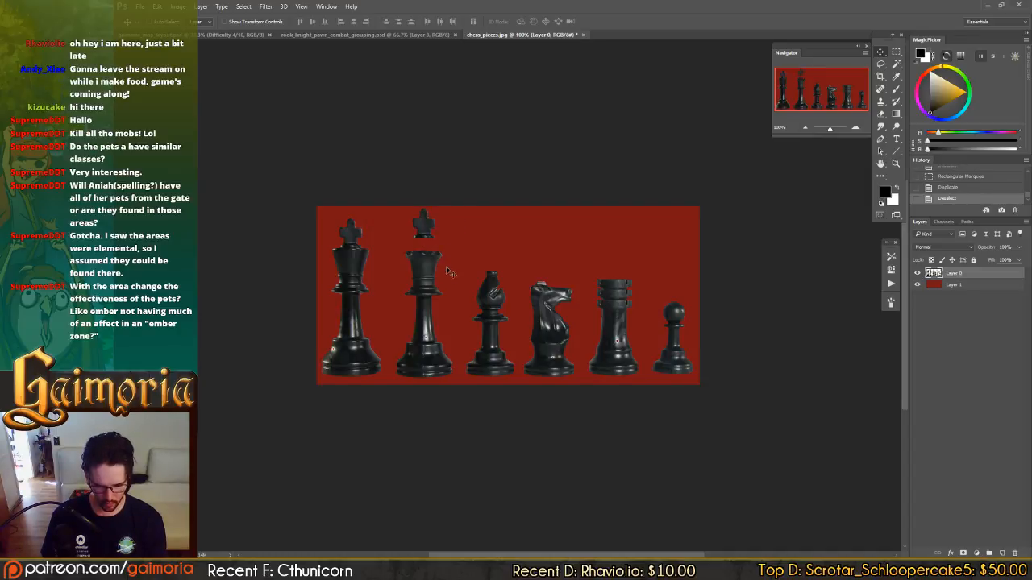
# Duplicate the bishop's tip into the gap between the queen's crown and the cross above it, and deselect.
pyautogui.press('m')
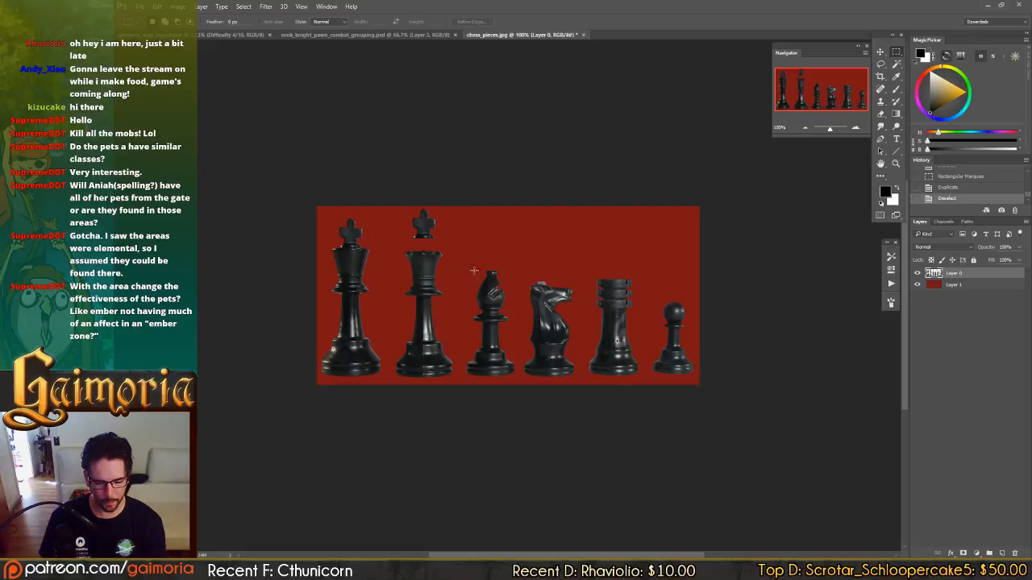
pyautogui.moveTo(469, 259); pyautogui.dragTo(430, 251)
pyautogui.press('v')
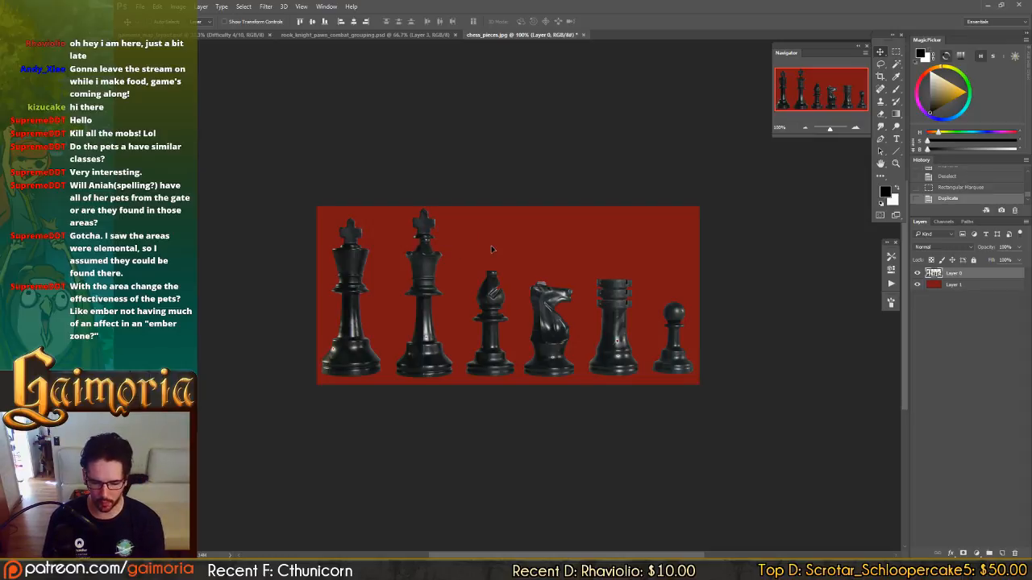
pyautogui.hotkey('ctrl', 'd')
# Select the cross on top of the queen, nudge it down slightly to close the gap, and deselect.
pyautogui.press('m')
pyautogui.moveTo(385, 194); pyautogui.dragTo(466, 241)
pyautogui.hotkey('ctrl', 'd')
pyautogui.moveTo(395, 207); pyautogui.dragTo(474, 238)
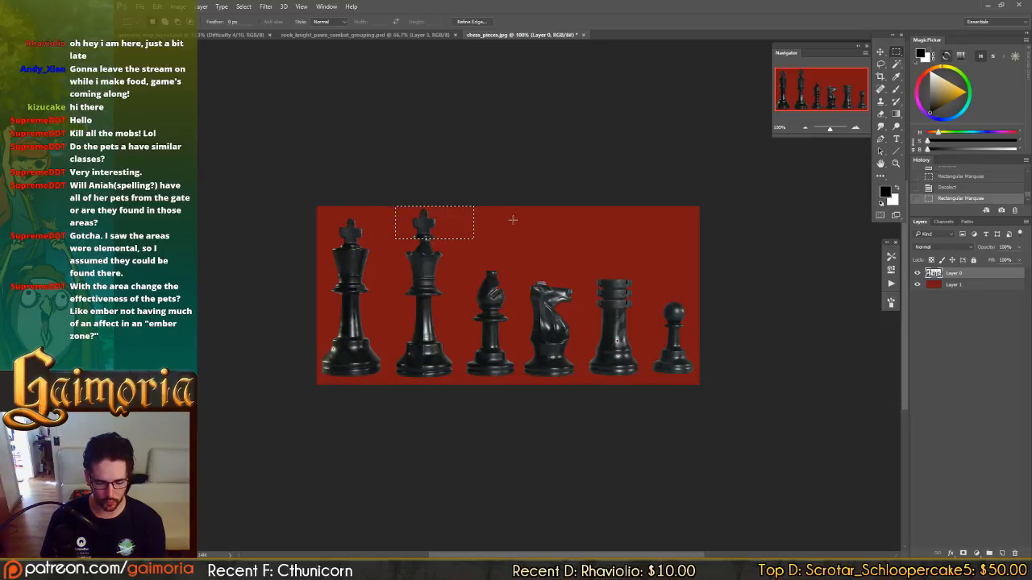
pyautogui.press('Down')
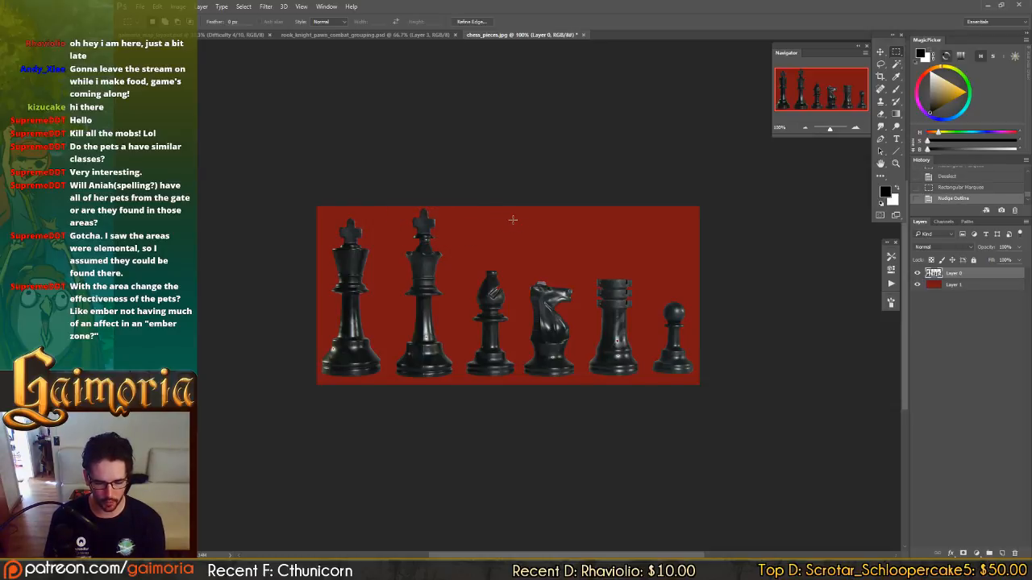
pyautogui.press('v')
pyautogui.press('Down')
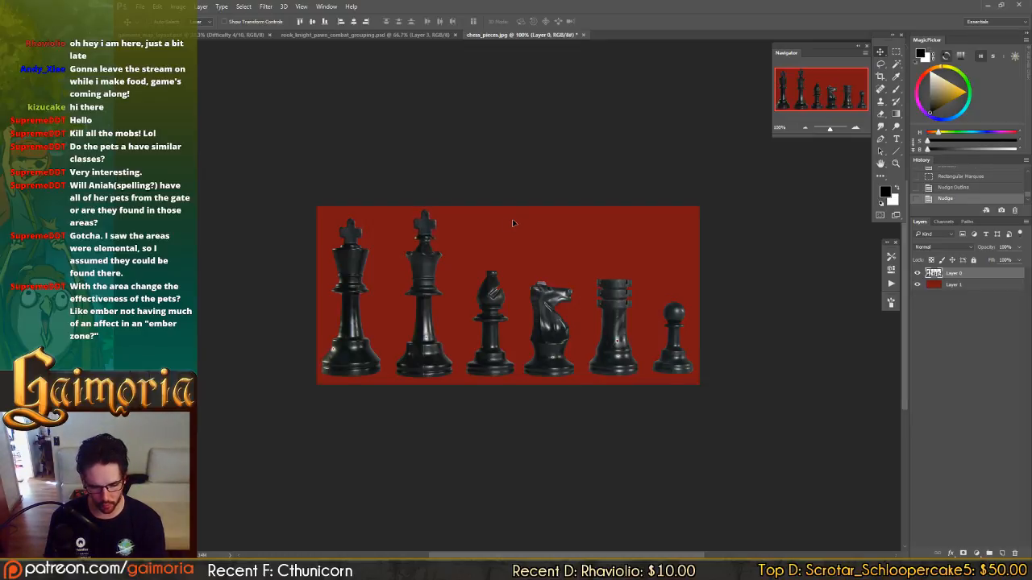
pyautogui.hotkey('ctrl', 'd')
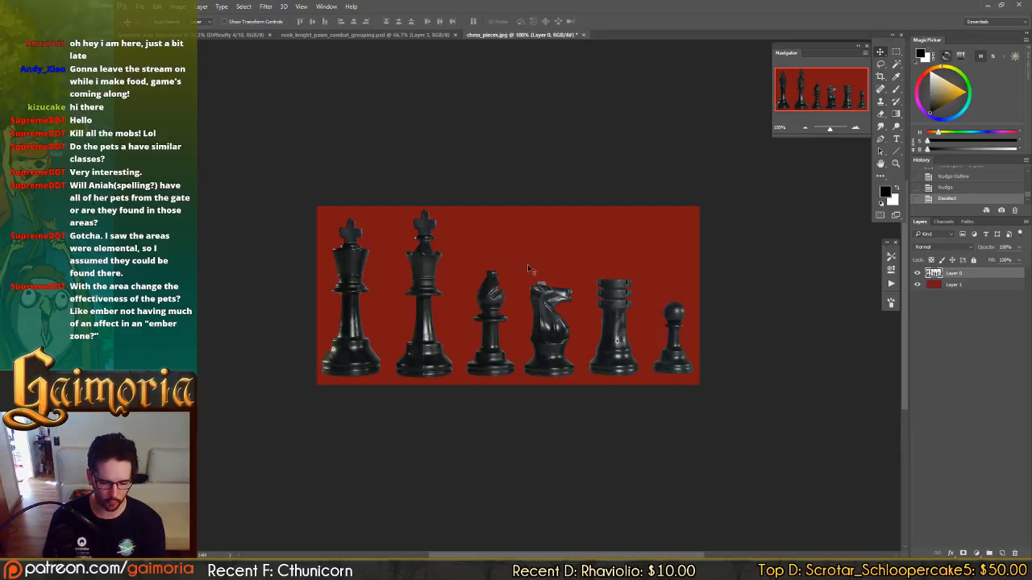
# Select the original king with a rectangular marquee, clear it from Layer 0, and deselect.
pyautogui.press('m')
pyautogui.moveTo(398, 199); pyautogui.dragTo(226, 496)
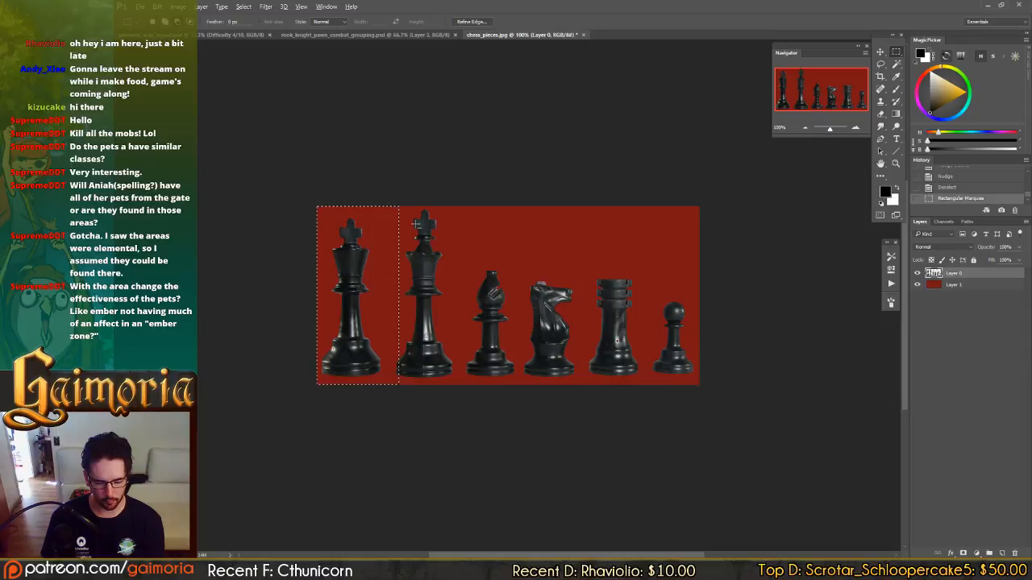
pyautogui.moveTo(415, 204); pyautogui.dragTo(390, 413)
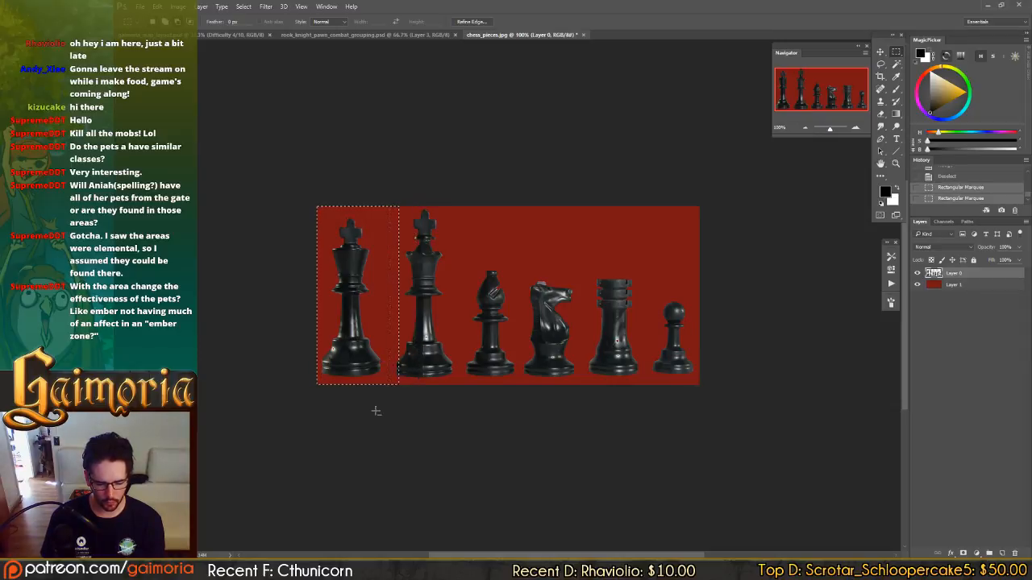
pyautogui.press('Delete')
pyautogui.hotkey('ctrl', 'd')
pyautogui.press('v')
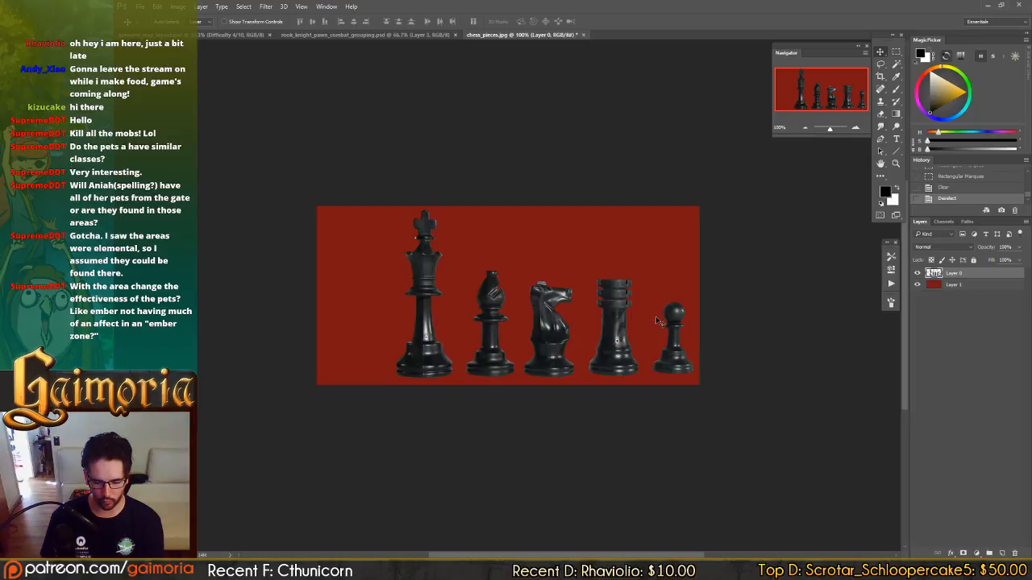
# Narrow the pawn's base by clearing a strip from each of its sides, and deselect.
pyautogui.press('m')
pyautogui.moveTo(640, 325); pyautogui.dragTo(659, 416)
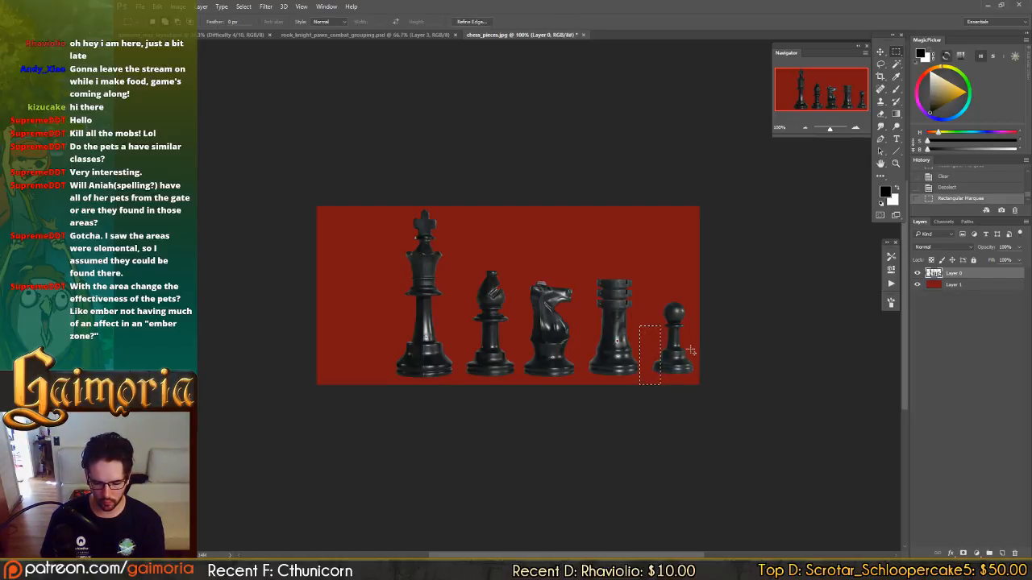
pyautogui.moveTo(702, 340); pyautogui.dragTo(685, 407)
pyautogui.press('Delete')
pyautogui.hotkey('ctrl', 'd')
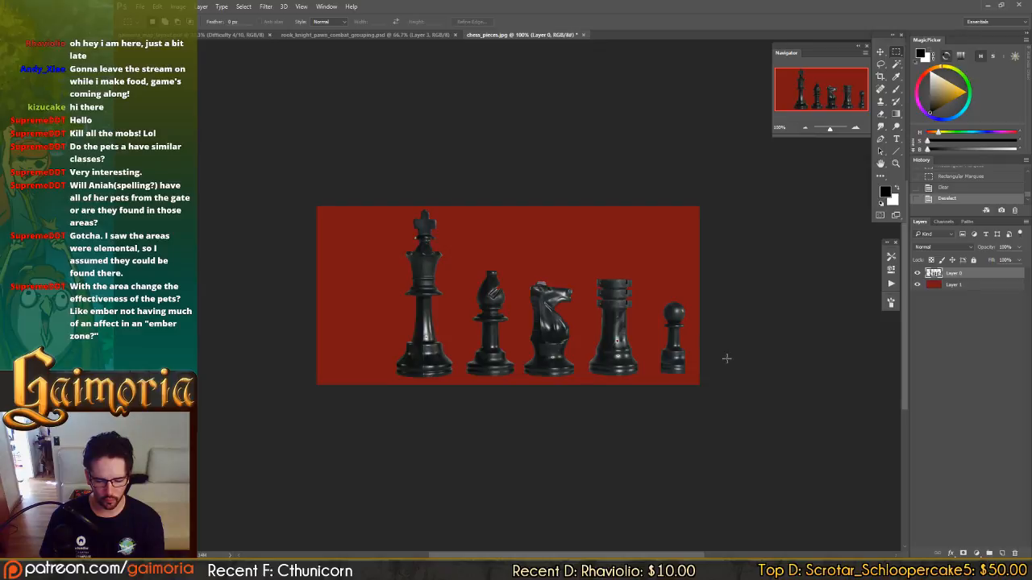
# Lower the pawn's head onto its narrowed body, and shift all the pieces left to free space beyond the pawn.
pyautogui.moveTo(656, 295); pyautogui.dragTo(694, 328)
pyautogui.press('v')
pyautogui.hotkey('shift', 'Down')
pyautogui.hotkey('shift', 'Down')
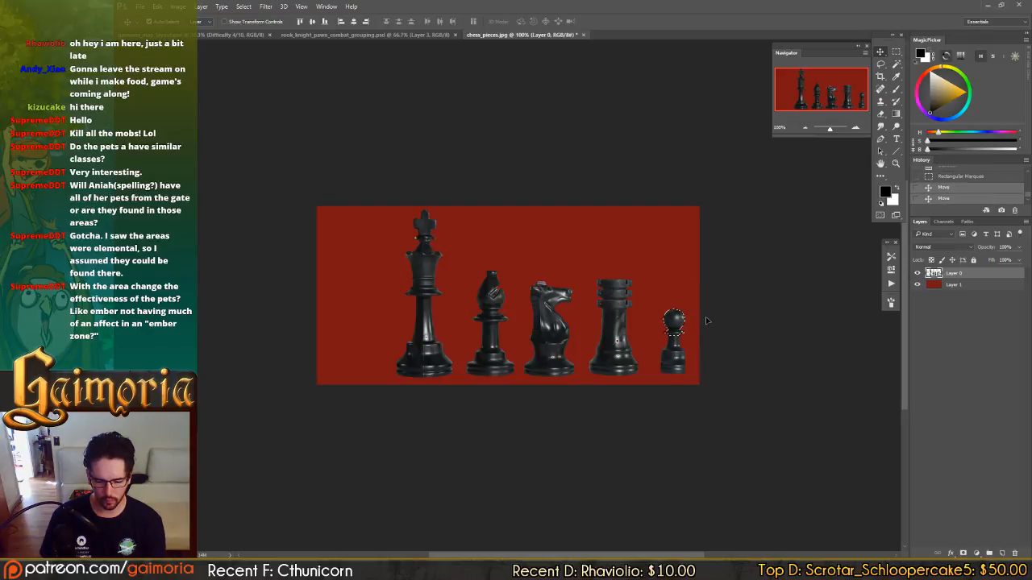
pyautogui.hotkey('ctrl', 'd')
pyautogui.moveTo(708, 334); pyautogui.dragTo(633, 334)
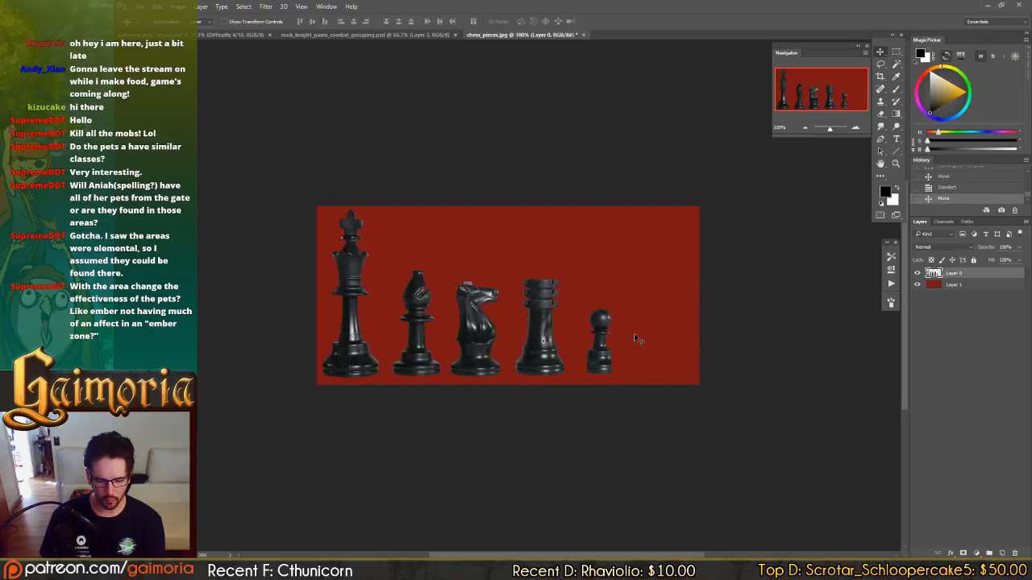
# Duplicate the pawn's upper part into a cluster of three beside it, and erase the excess stems beneath the cluster.
pyautogui.press('m')
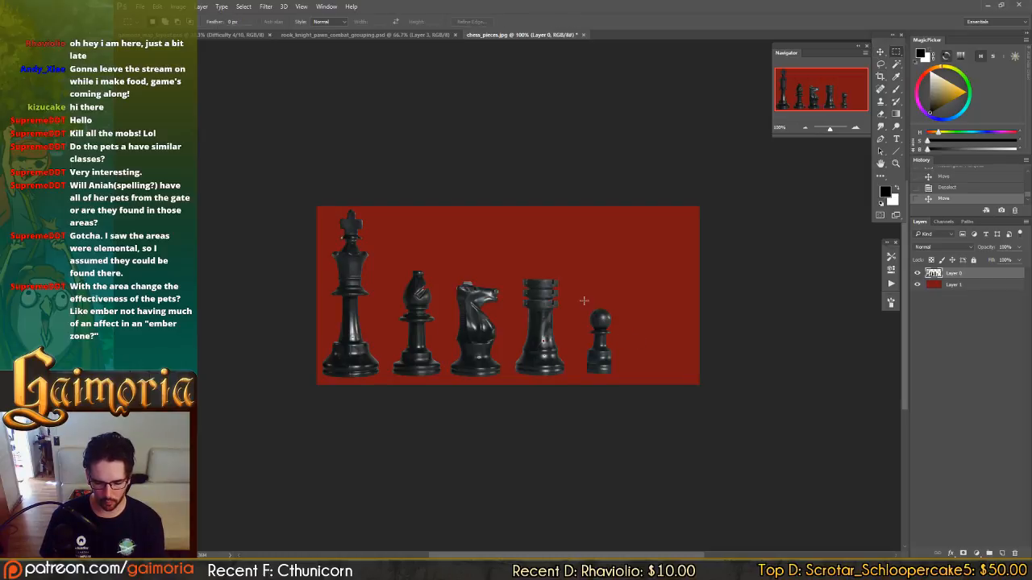
pyautogui.moveTo(583, 301); pyautogui.dragTo(677, 364)
pyautogui.press('v')
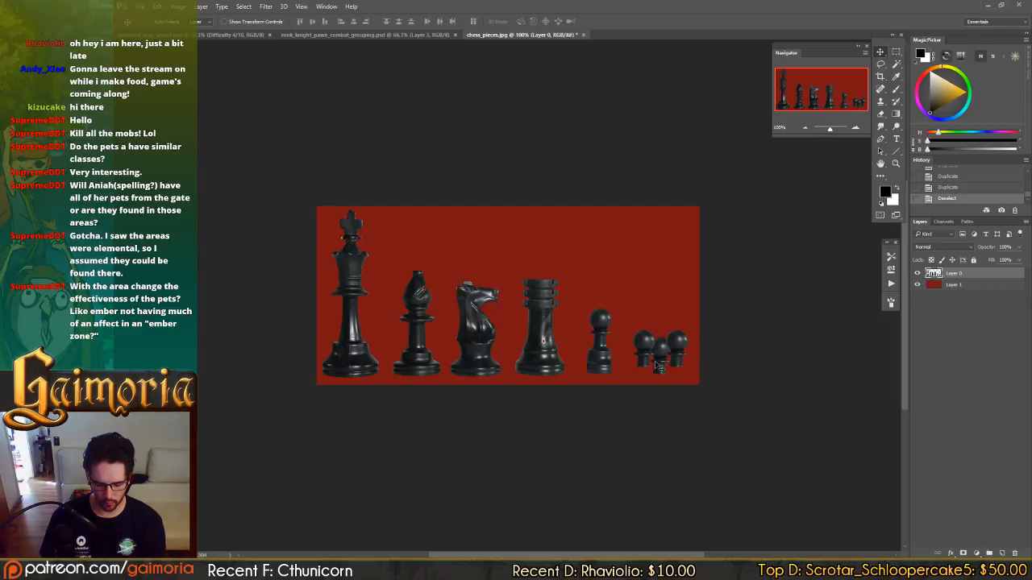
pyautogui.press('b')
pyautogui.moveTo(626, 356); pyautogui.dragTo(656, 379)
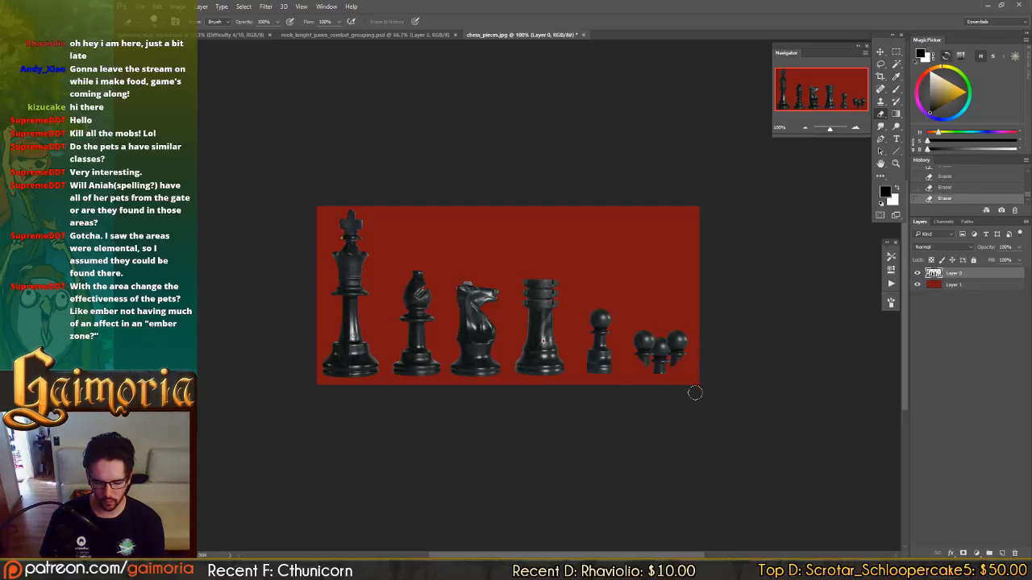
pyautogui.press('v')
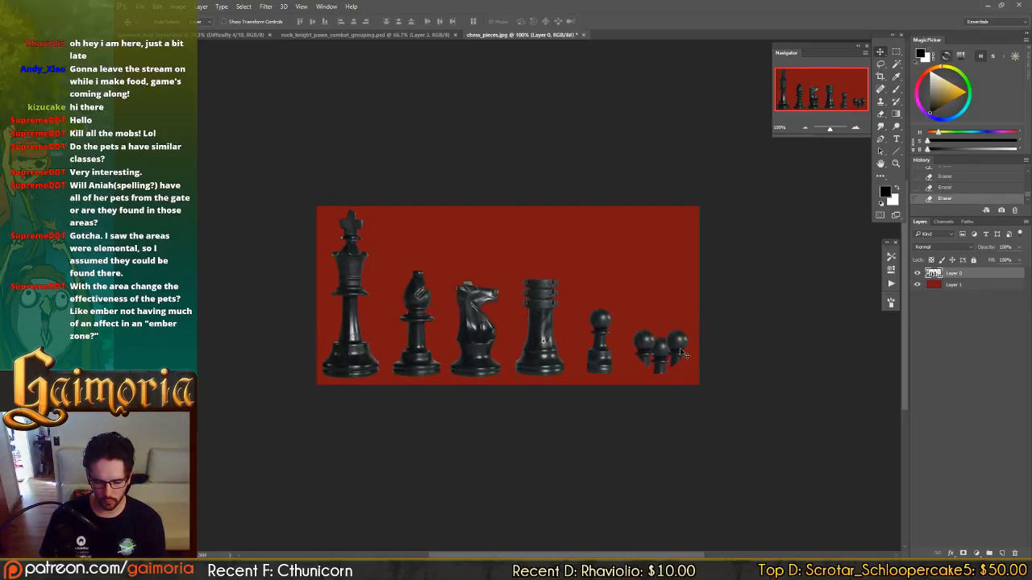
# Duplicate the bishop's bottom base ring beneath the three-headed pawn cluster, and deselect.
pyautogui.press('m')
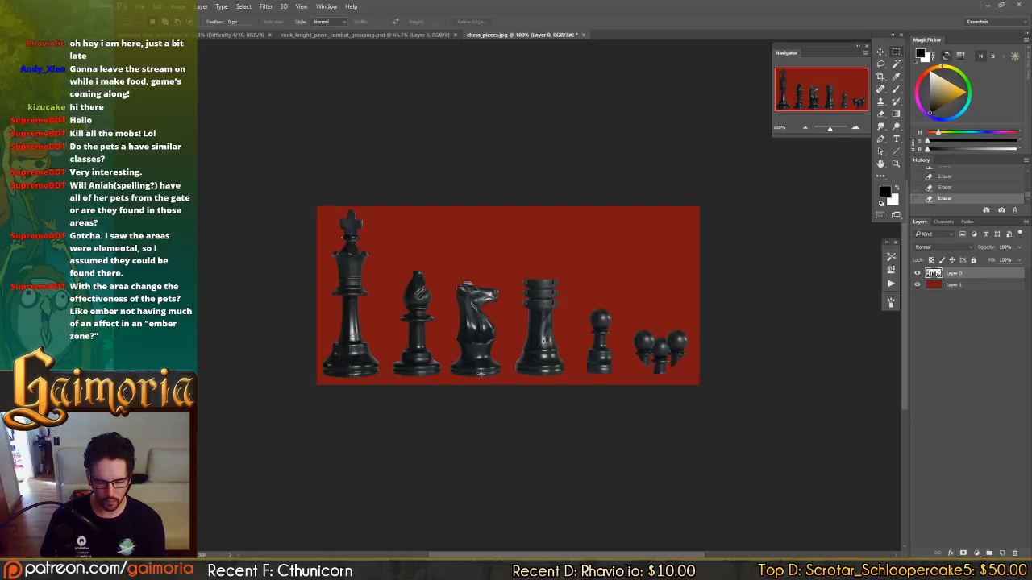
pyautogui.moveTo(390, 381)
pyautogui.mouseDown()
pyautogui.moveTo(447, 363)
pyautogui.moveTo(608, 378)
pyautogui.moveTo(674, 359)
pyautogui.moveTo(665, 369)
pyautogui.mouseUp()
pyautogui.press('v')
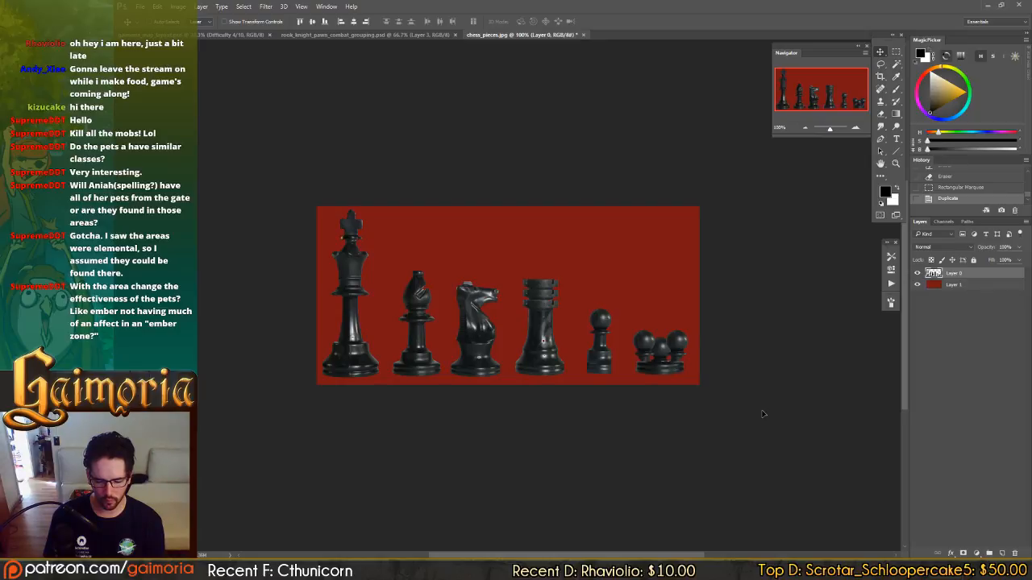
pyautogui.hotkey('ctrl', 'd')
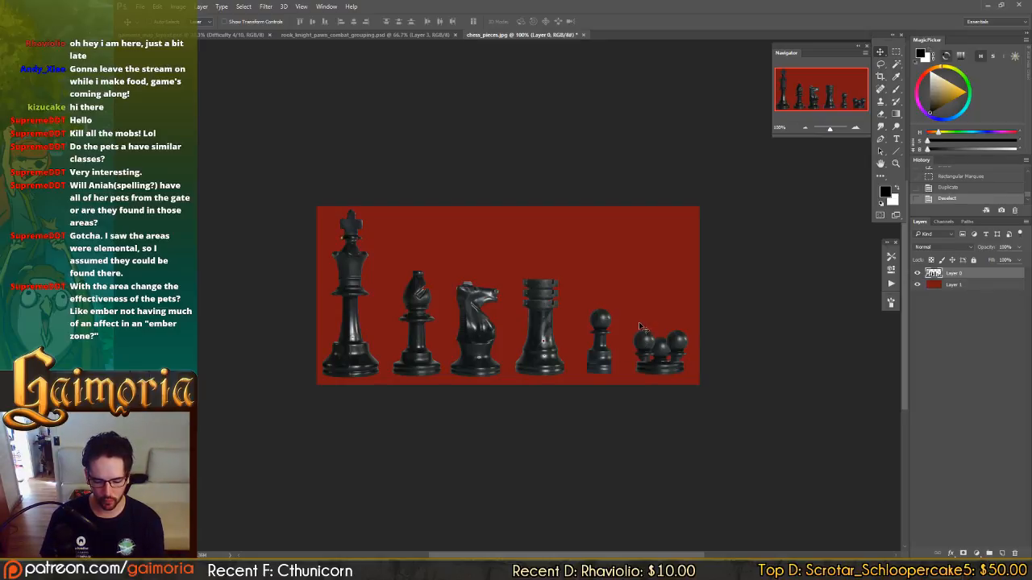
pyautogui.press('m')
pyautogui.moveTo(581, 304); pyautogui.dragTo(656, 346)
pyautogui.press('v')
pyautogui.hotkey('ctrl', 'z')
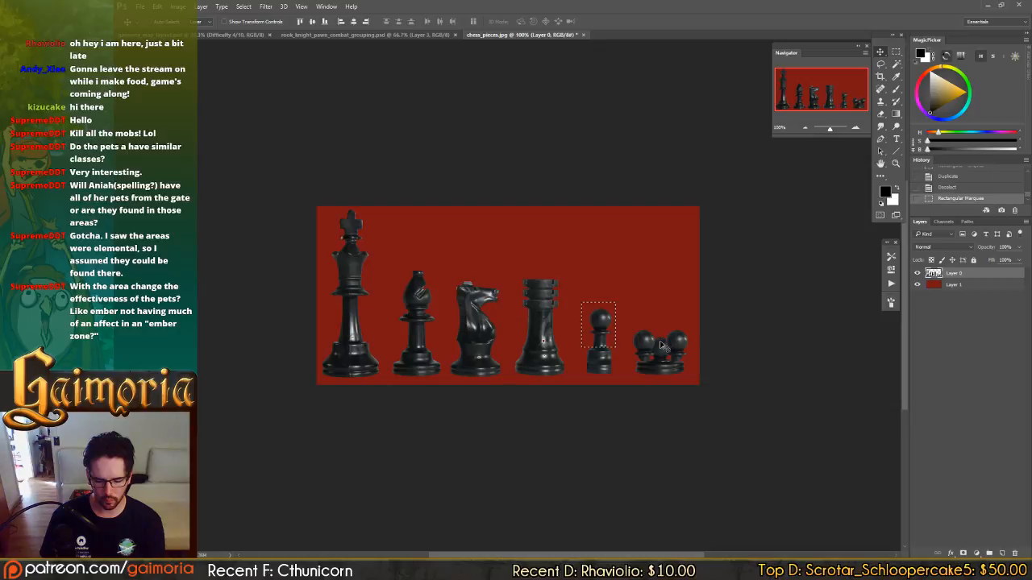
# Duplicate the single pawn's head onto the middle of the three-headed pawn cluster, and deselect.
pyautogui.press('m')
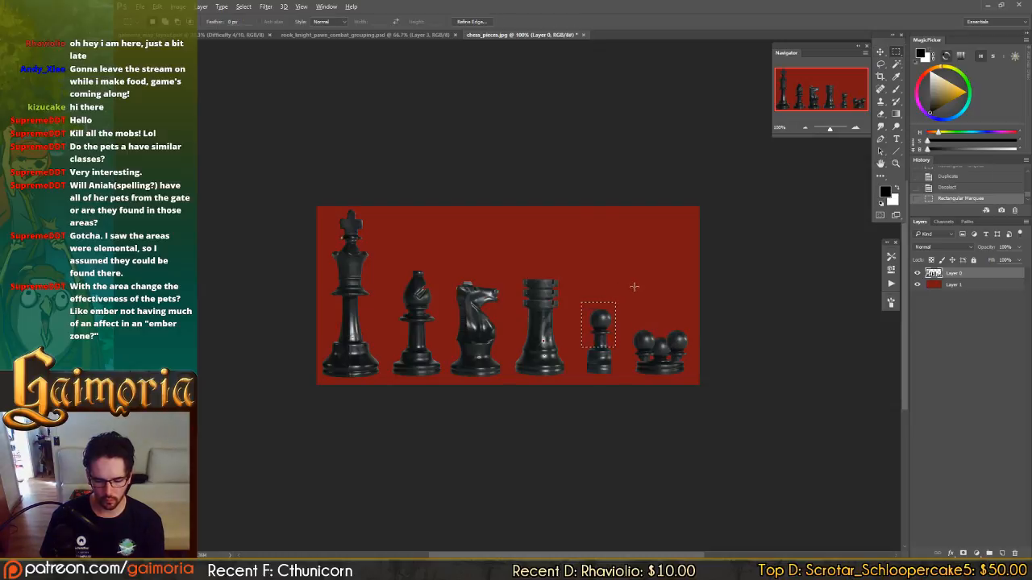
pyautogui.moveTo(634, 285); pyautogui.dragTo(582, 334)
pyautogui.moveTo(649, 344); pyautogui.dragTo(613, 265)
pyautogui.press('v')
pyautogui.moveTo(604, 322); pyautogui.dragTo(664, 353)
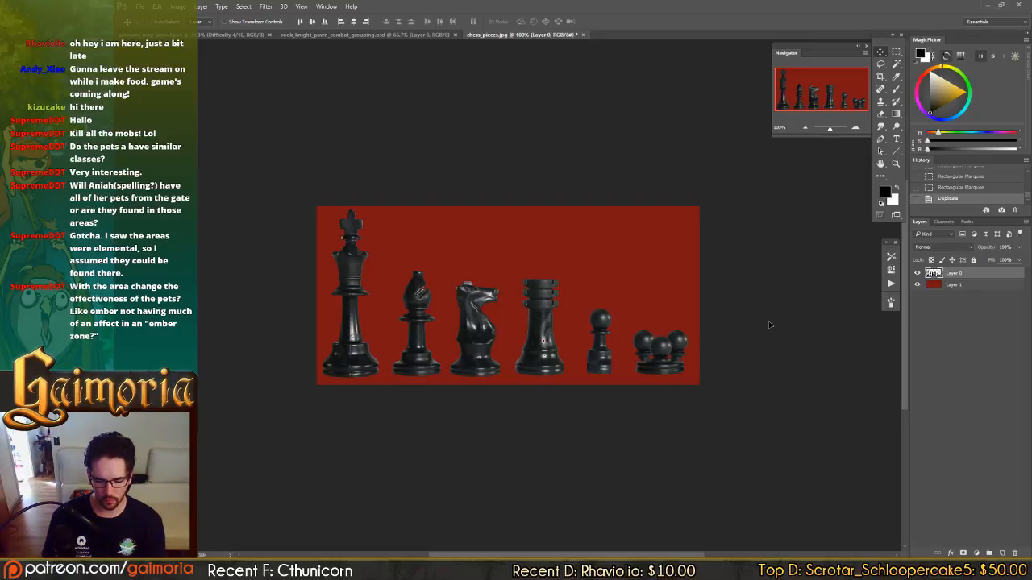
pyautogui.hotkey('ctrl', 'd')
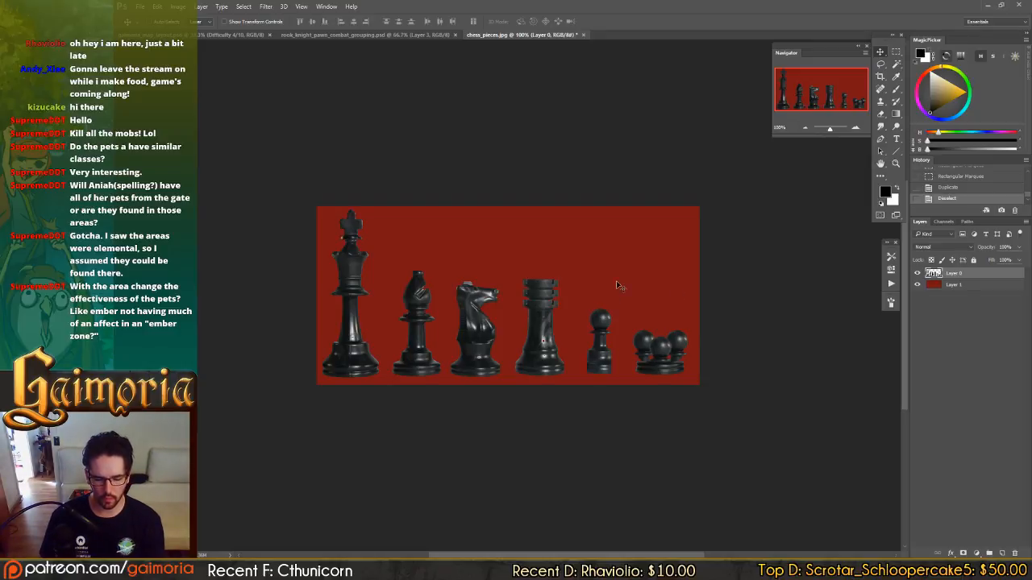
# Save the edited chess pieces as a Photoshop file named chess_pieces_broken in the design folder.
pyautogui.hotkey('ctrl', 'shift', 's')
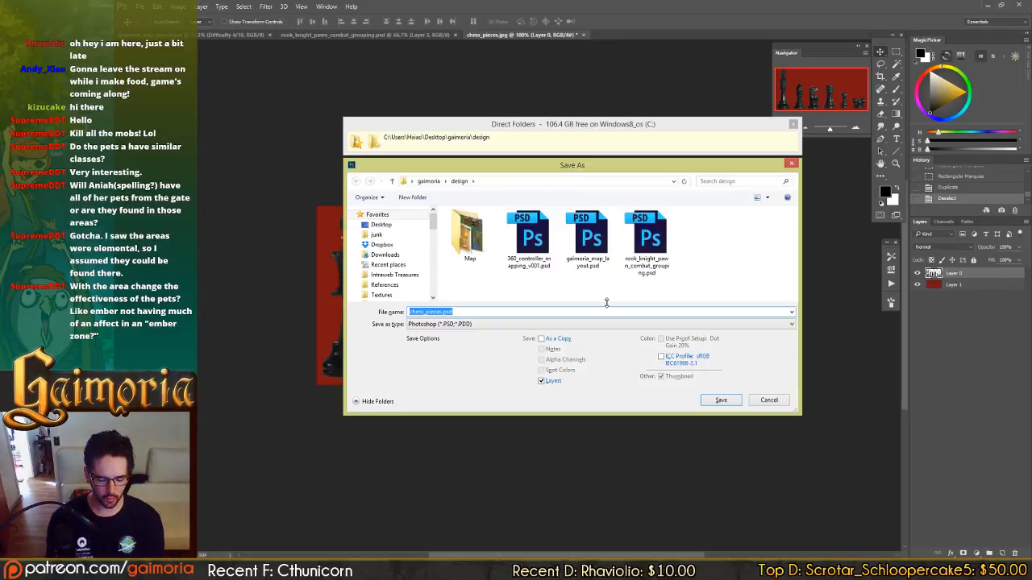
pyautogui.write('chess_pie')
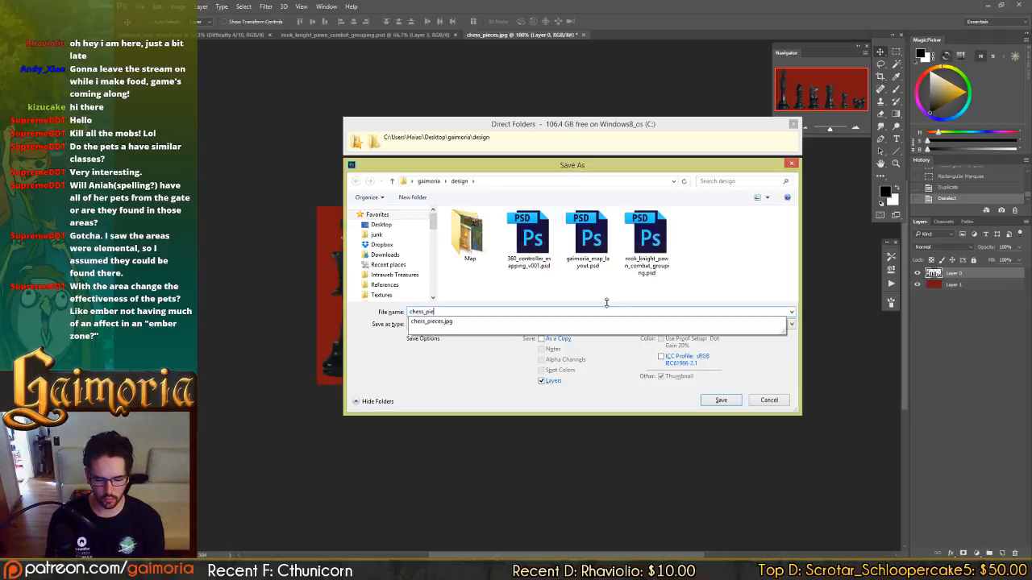
pyautogui.write('ces_broken')
pyautogui.press('Return')
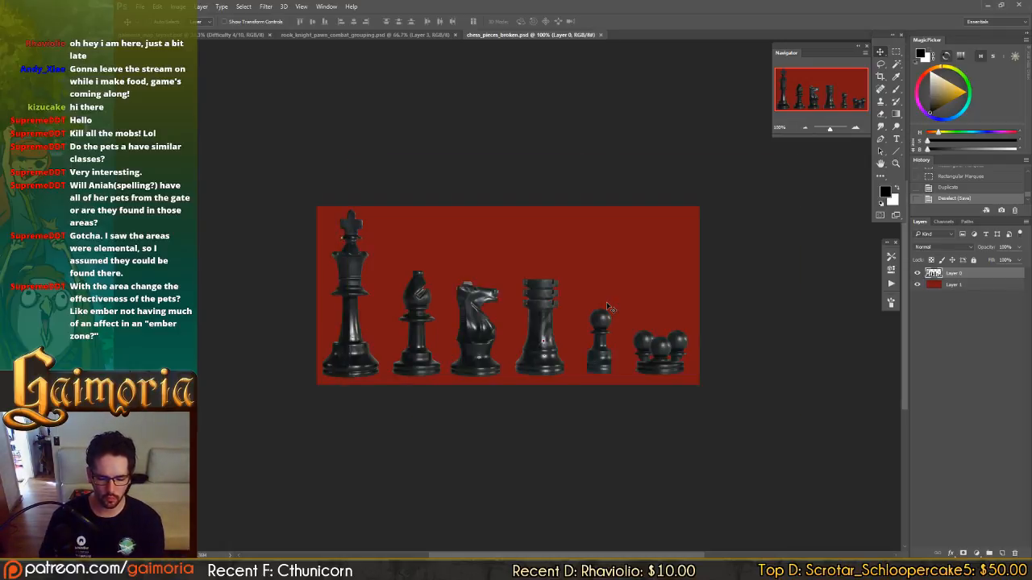
# Copy the three-headed pawn cluster into gaimoria_map_layout.psd and reposition it on the map.
pyautogui.press('m')
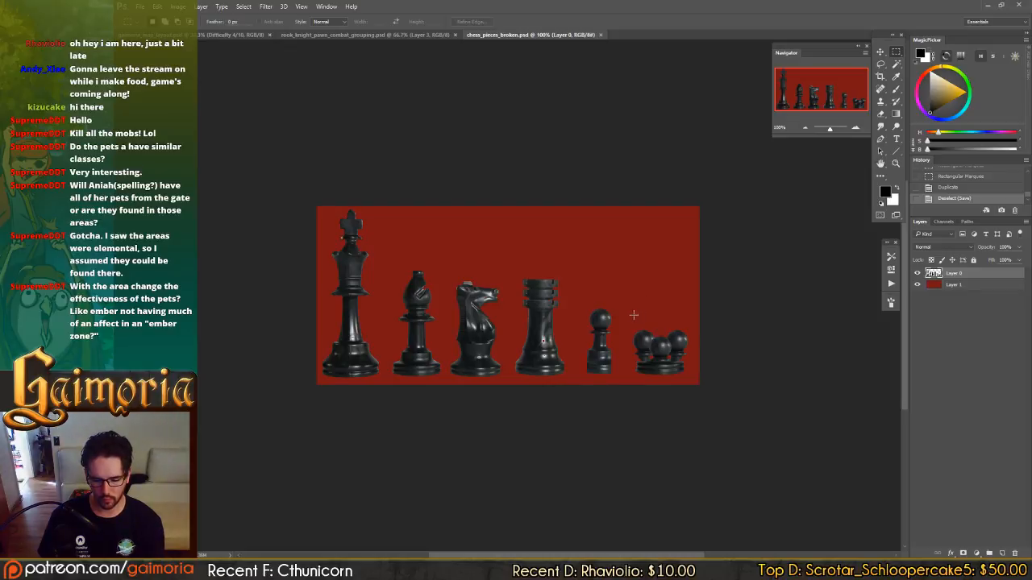
pyautogui.moveTo(634, 315); pyautogui.dragTo(758, 398)
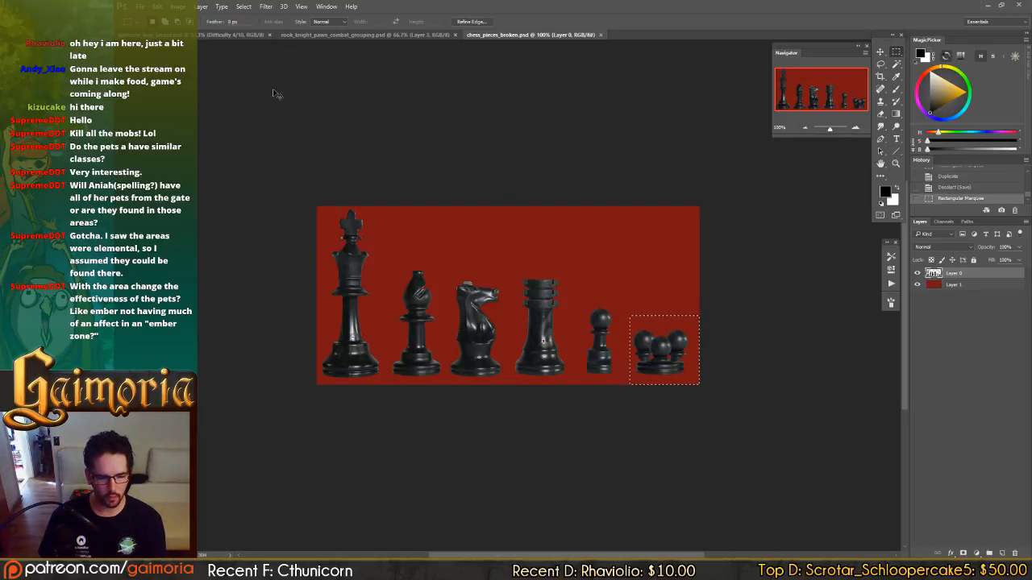
pyautogui.click(248, 35)
pyautogui.hotkey('ctrl', 'v')
pyautogui.press('v')
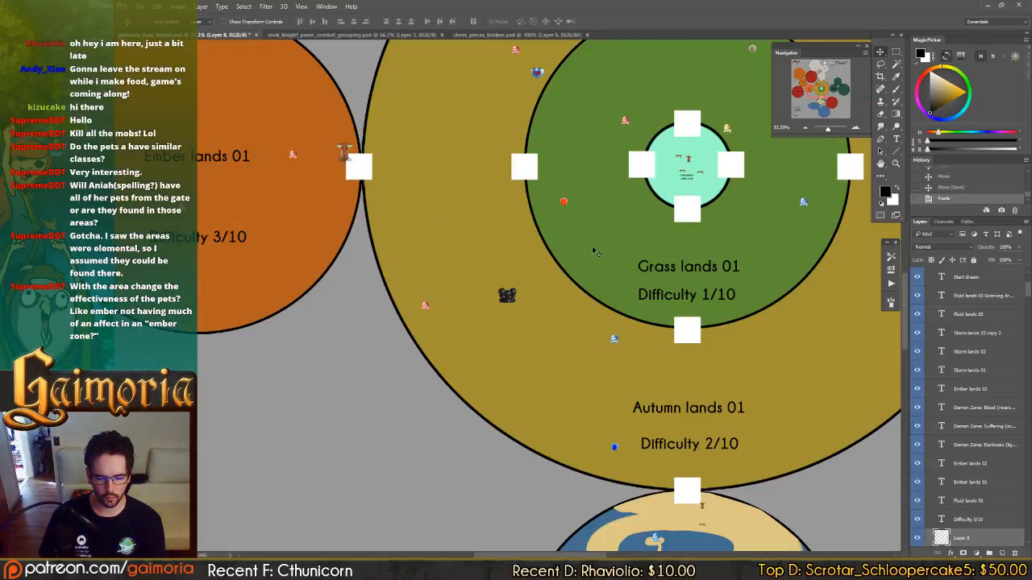
pyautogui.moveTo(569, 256); pyautogui.dragTo(516, 221)
pyautogui.moveTo(643, 189); pyautogui.dragTo(334, 470)
pyautogui.moveTo(331, 470); pyautogui.dragTo(830, 181)
pyautogui.moveTo(596, 311); pyautogui.dragTo(415, 417)
pyautogui.moveTo(609, 299); pyautogui.dragTo(505, 322)
pyautogui.moveTo(582, 301); pyautogui.dragTo(514, 339)
# Select the single narrow pawn in chess_pieces_broken.psd, and switch to rook_knight_pawn_combat_grouping.psd.
pyautogui.click(474, 35)
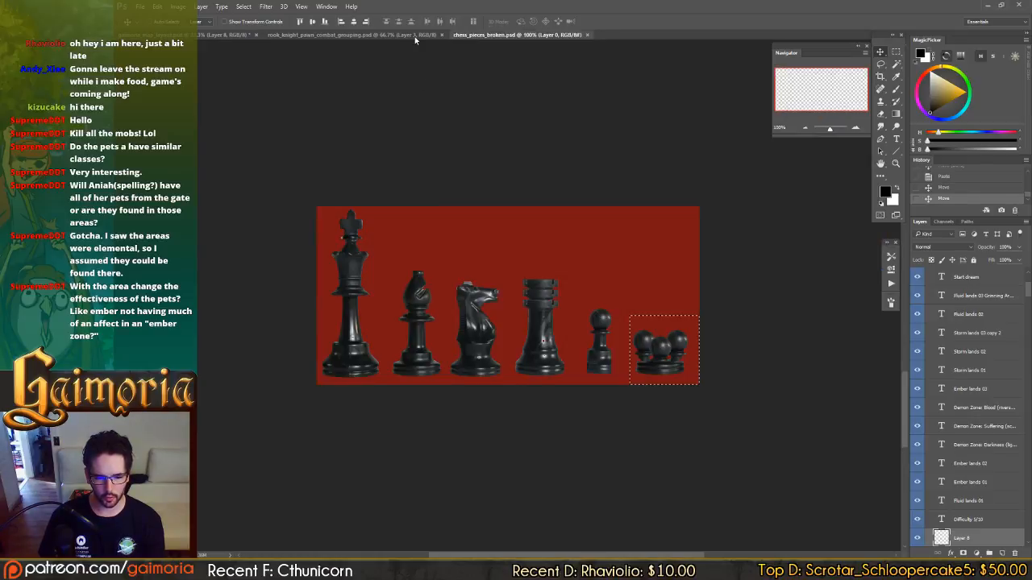
pyautogui.press('m')
pyautogui.moveTo(580, 297)
pyautogui.mouseDown()
pyautogui.moveTo(632, 366)
pyautogui.moveTo(623, 389)
pyautogui.mouseUp()
pyautogui.click(334, 35)
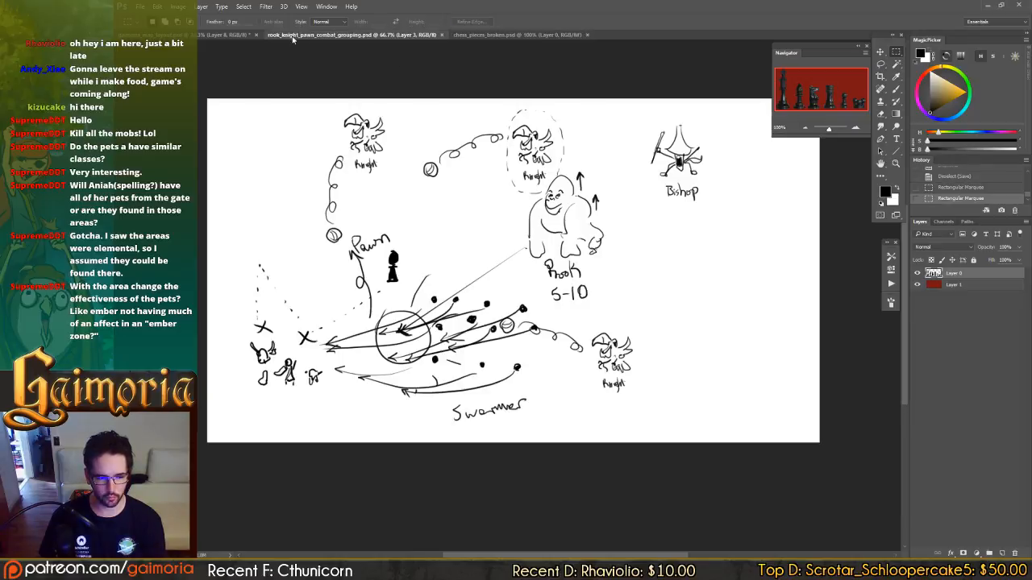
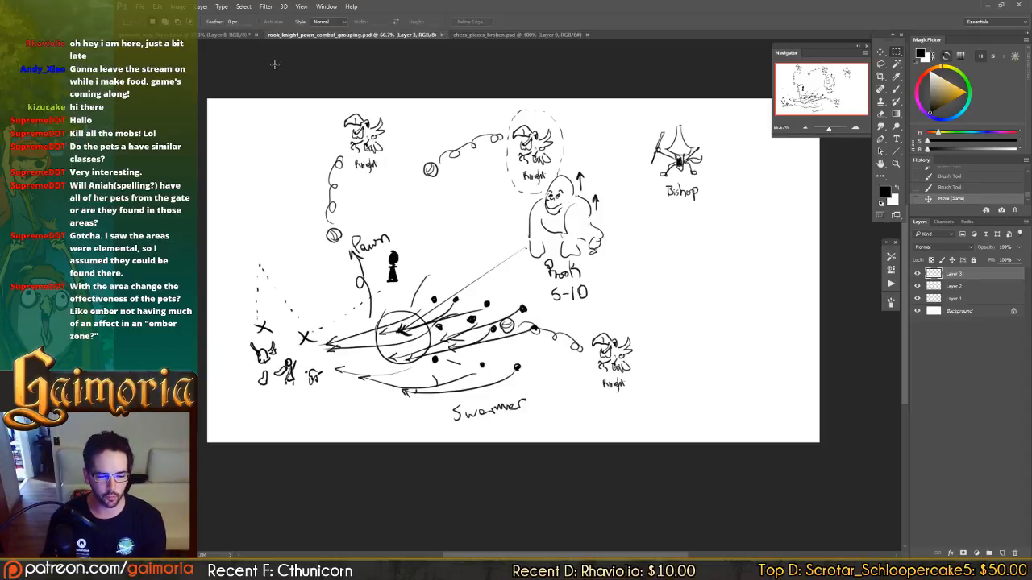
# Paste the single narrow pawn from chess_pieces_broken.psd into gaimoria_map_layout.psd and place it under the Pawn heading.
pyautogui.click(226, 35)
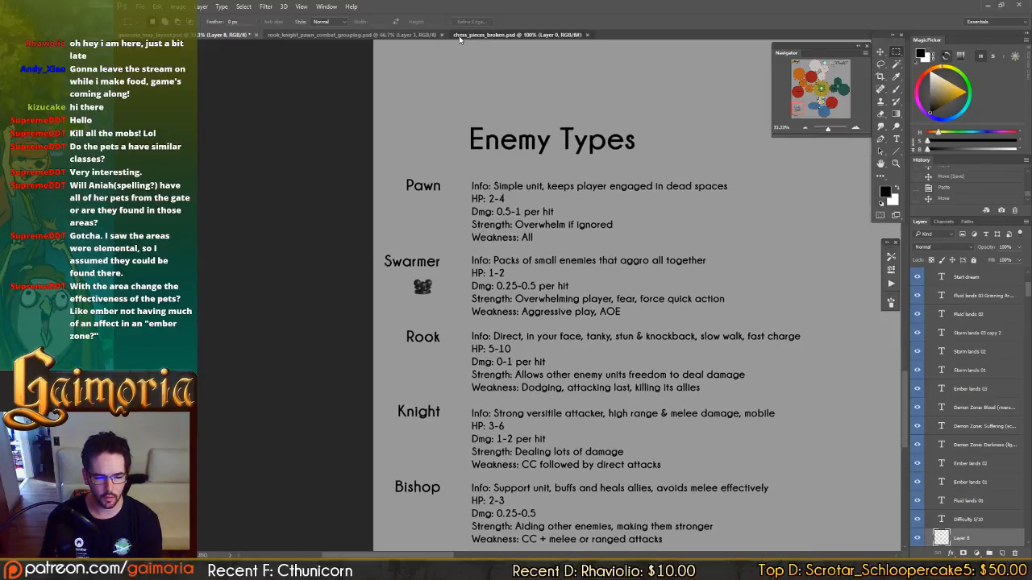
pyautogui.click(461, 36)
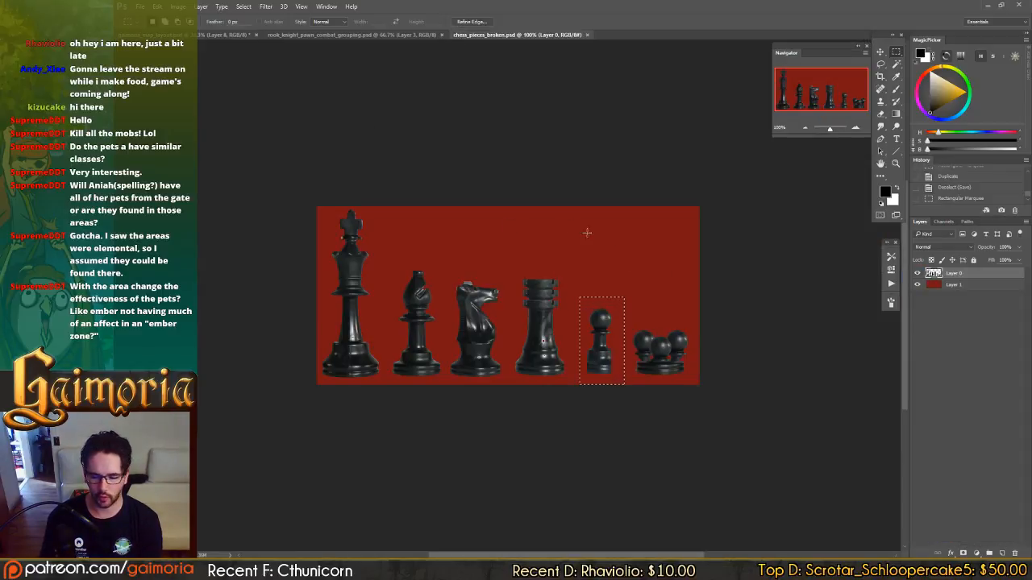
pyautogui.click(238, 36)
pyautogui.hotkey('ctrl', 'v')
pyautogui.press('v')
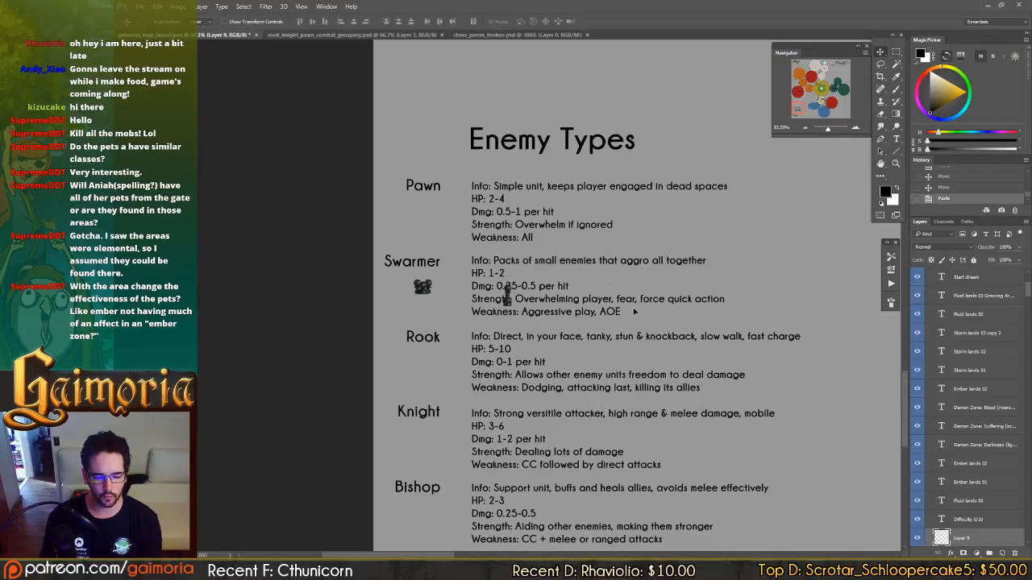
pyautogui.moveTo(657, 314); pyautogui.dragTo(565, 226)
# Copy the rook from chess_pieces_broken.psd into the map layout and place it under the Rook heading.
pyautogui.click(483, 35)
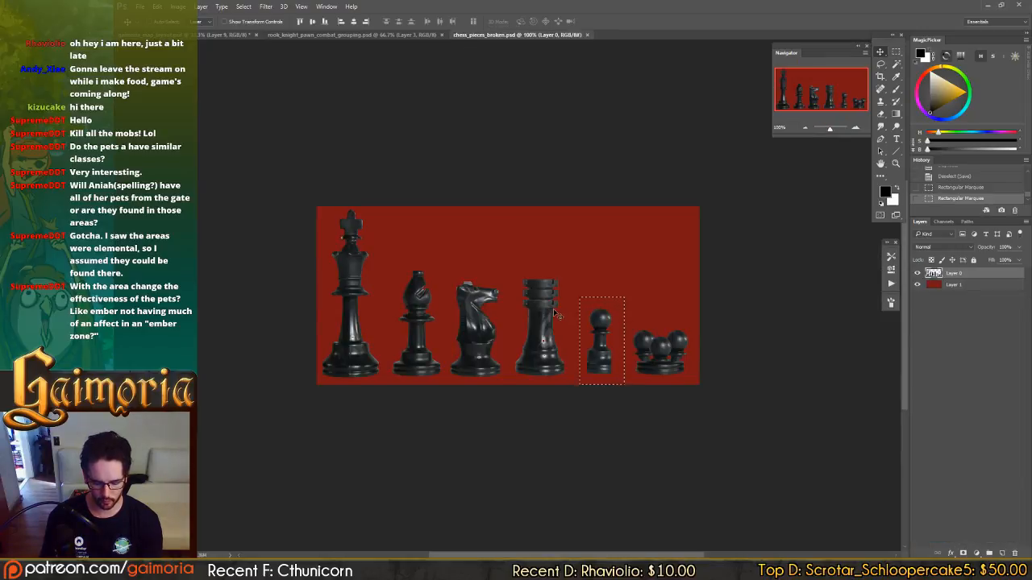
pyautogui.press('m')
pyautogui.moveTo(512, 266); pyautogui.dragTo(570, 401)
pyautogui.hotkey('ctrl', 'c')
pyautogui.click(234, 35)
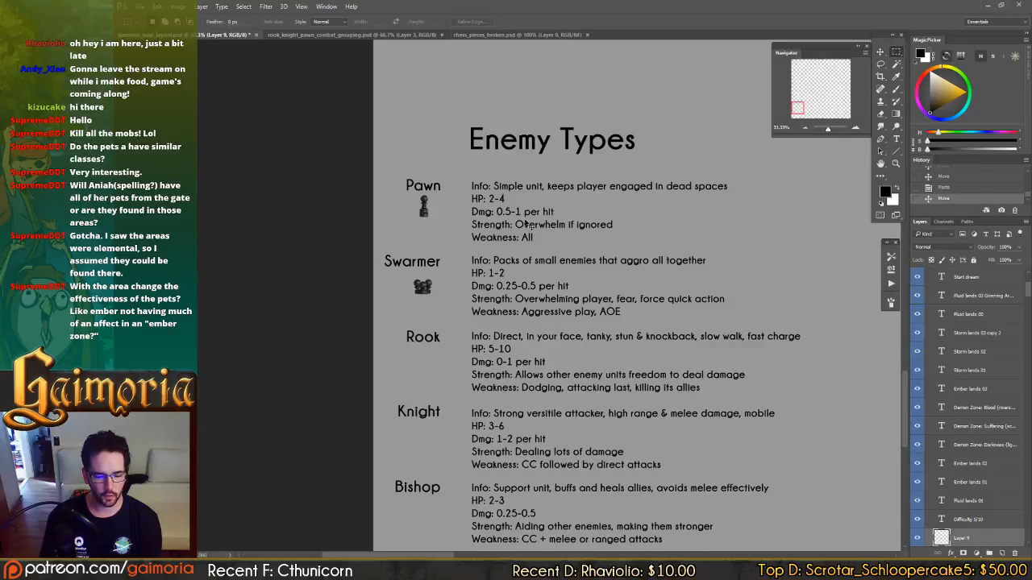
pyautogui.hotkey('ctrl', 'v')
pyautogui.moveTo(637, 129); pyautogui.dragTo(550, 120)
pyautogui.moveTo(508, 179); pyautogui.dragTo(507, 237)
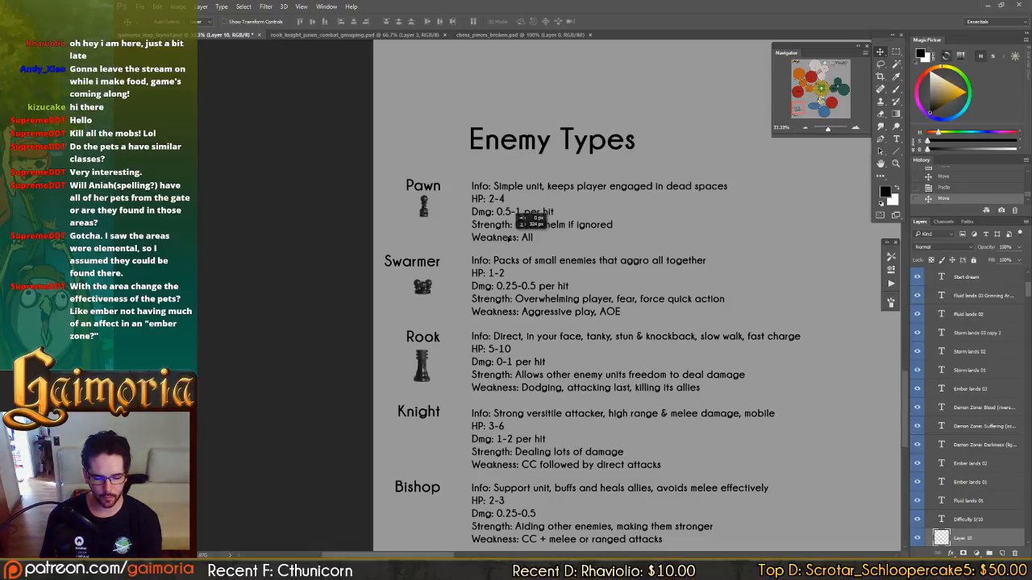
# Reorder the open documents so chess_pieces_broken.psd sits directly beside the map layout, and switch to it.
pyautogui.click(330, 35)
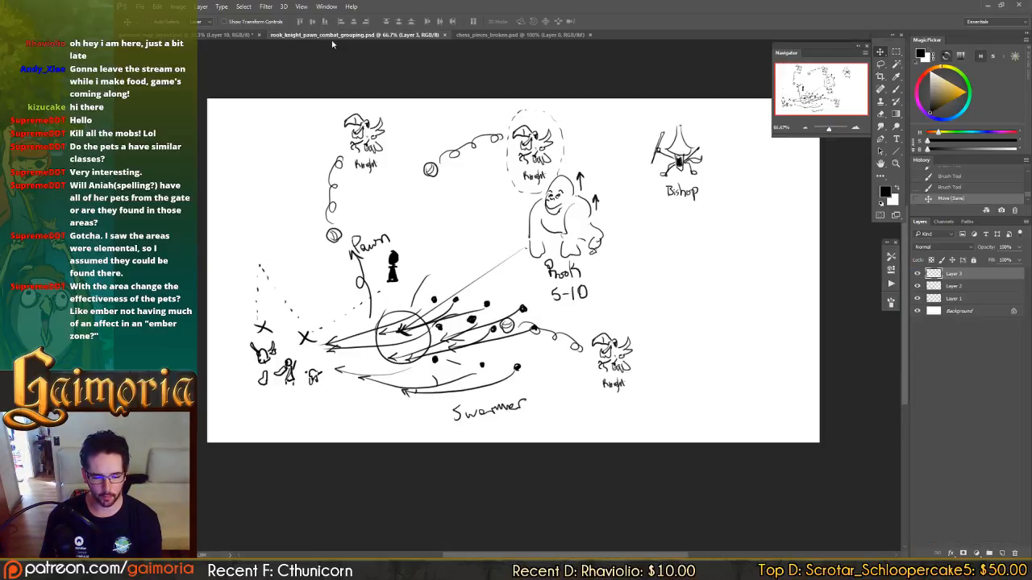
pyautogui.moveTo(459, 35); pyautogui.dragTo(300, 37)
pyautogui.click(306, 37)
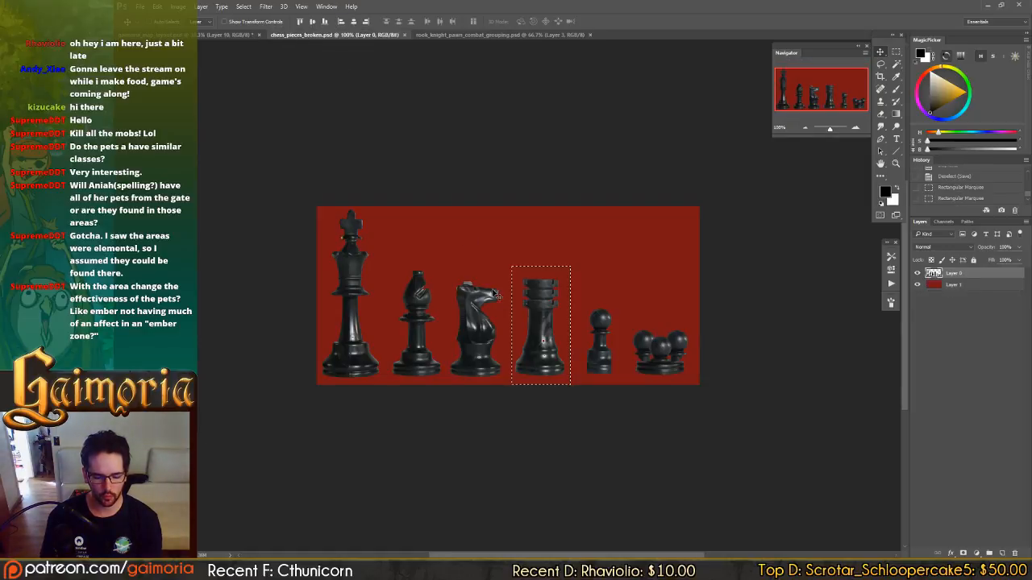
# Copy the knight piece into the map layout and place it under the Knight heading.
pyautogui.press('m')
pyautogui.moveTo(446, 261); pyautogui.dragTo(509, 405)
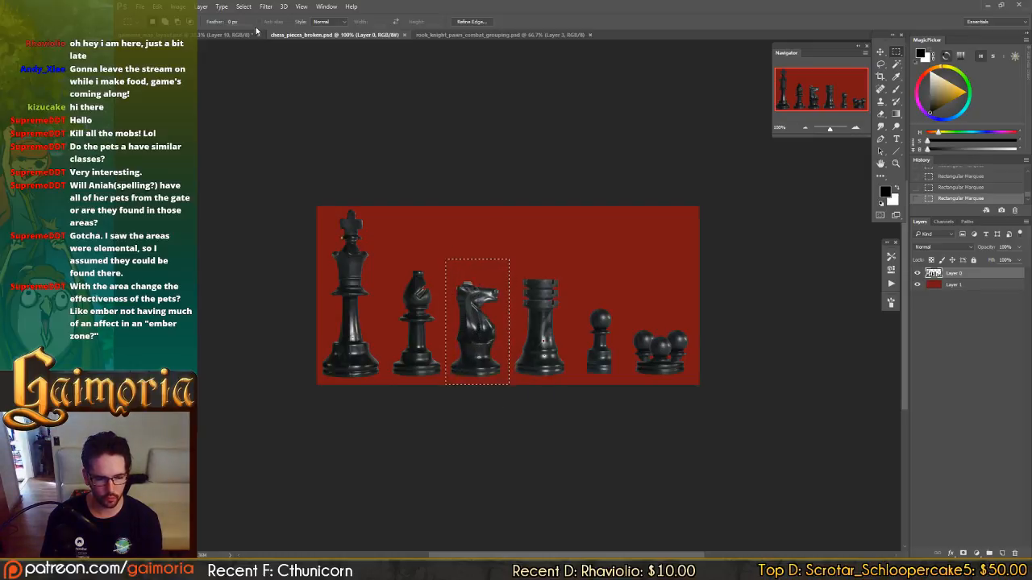
pyautogui.hotkey('ctrl', 'c')
pyautogui.click(234, 35)
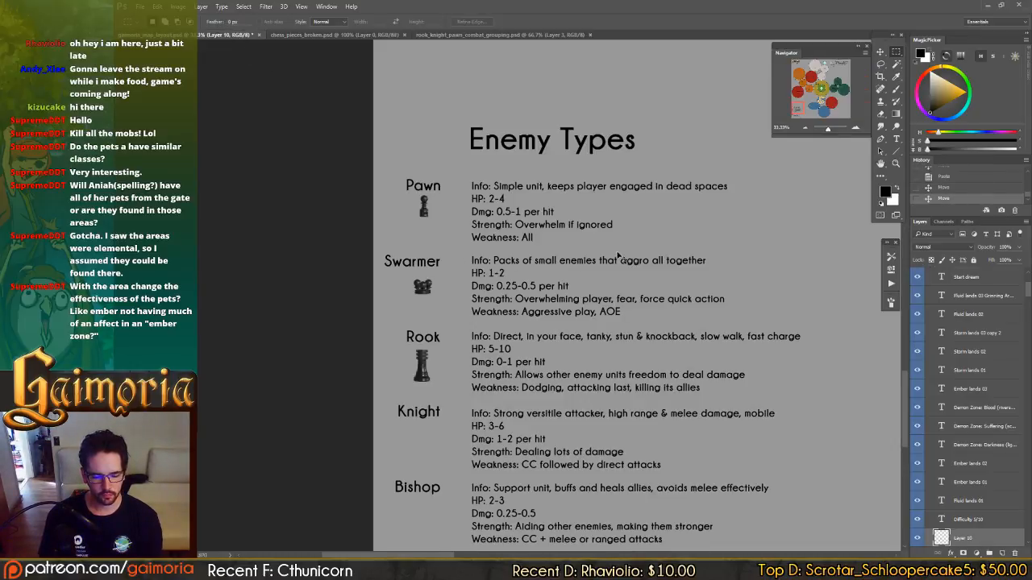
pyautogui.press('v')
pyautogui.hotkey('ctrl', 'v')
pyautogui.moveTo(632, 233)
pyautogui.mouseDown()
pyautogui.moveTo(573, 301)
pyautogui.moveTo(541, 301)
pyautogui.moveTo(540, 312)
pyautogui.mouseUp()
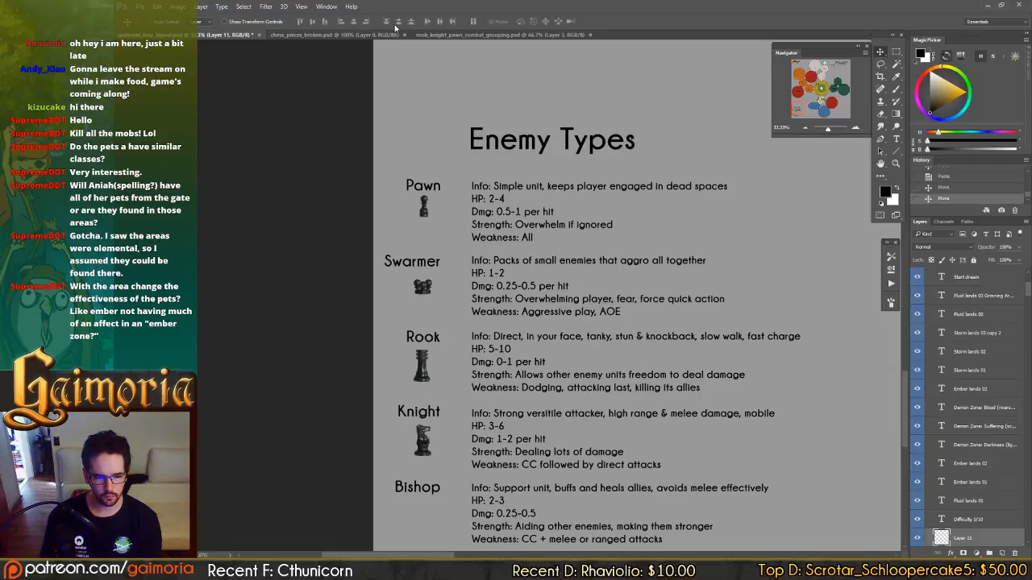
# Copy the bishop piece from chess_pieces_broken.psd into the map layout and place it under the Bishop heading.
pyautogui.click(499, 34)
pyautogui.click(334, 35)
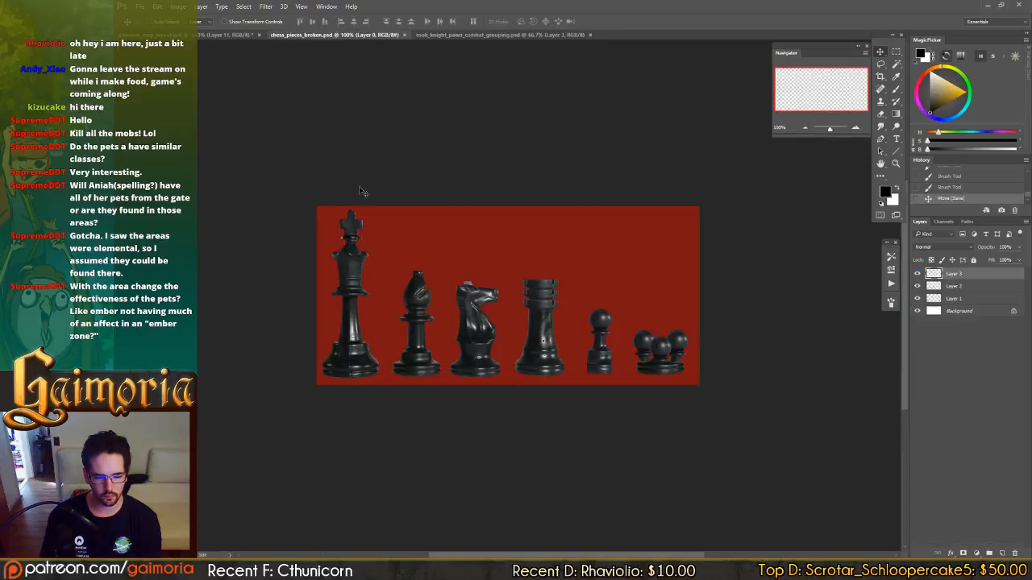
pyautogui.press('m')
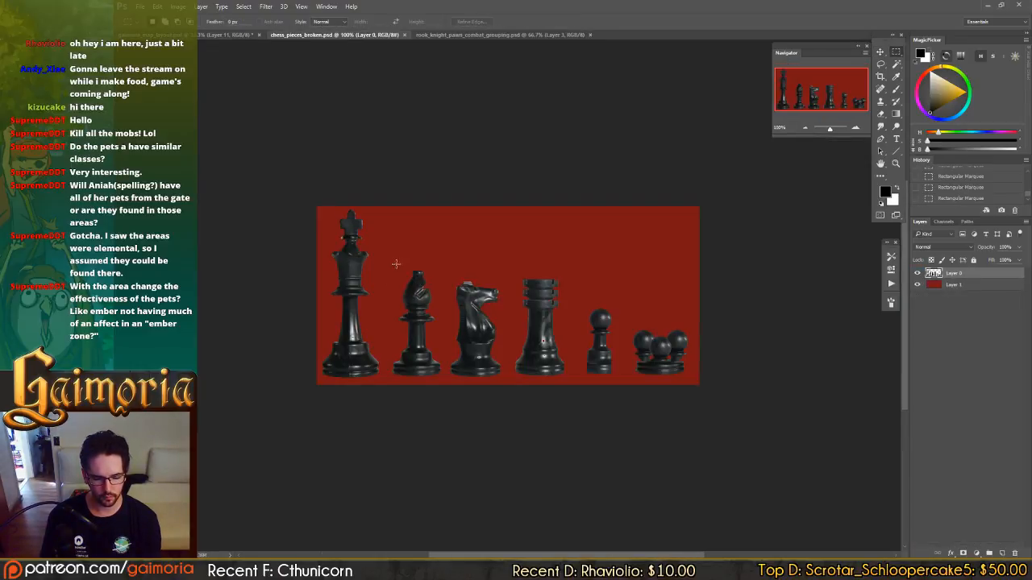
pyautogui.moveTo(390, 263); pyautogui.dragTo(444, 410)
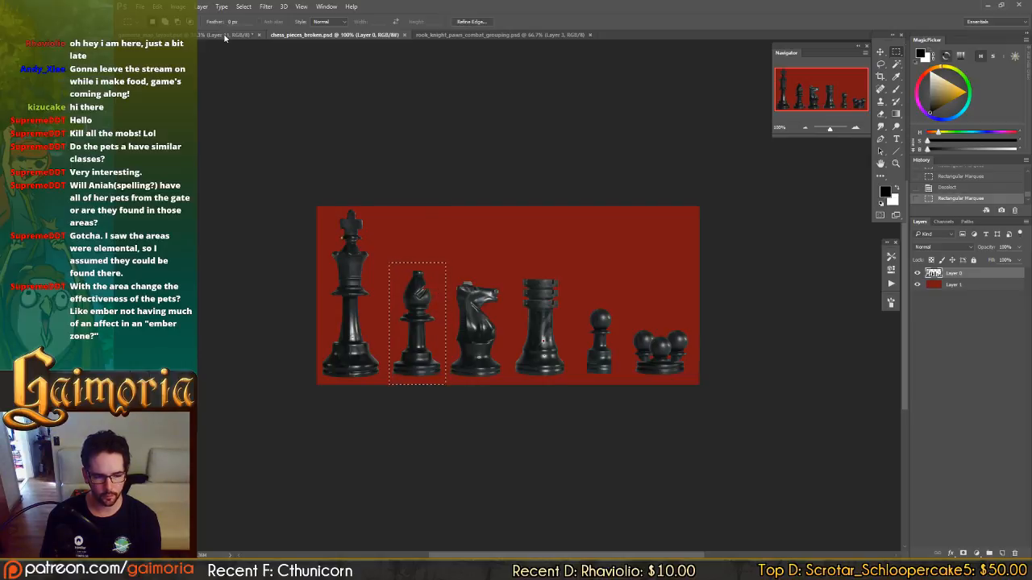
pyautogui.click(225, 37)
pyautogui.hotkey('ctrl', 'v')
pyautogui.press('v')
pyautogui.moveTo(594, 200); pyautogui.dragTo(550, 354)
pyautogui.press('space')
pyautogui.moveTo(559, 304); pyautogui.dragTo(567, 162)
pyautogui.moveTo(610, 189); pyautogui.dragTo(569, 249)
# Look over the Fluid lands zones and the surrounding map areas, and return to the Enemy Types list.
pyautogui.press('space')
pyautogui.moveTo(680, 242); pyautogui.dragTo(338, 401)
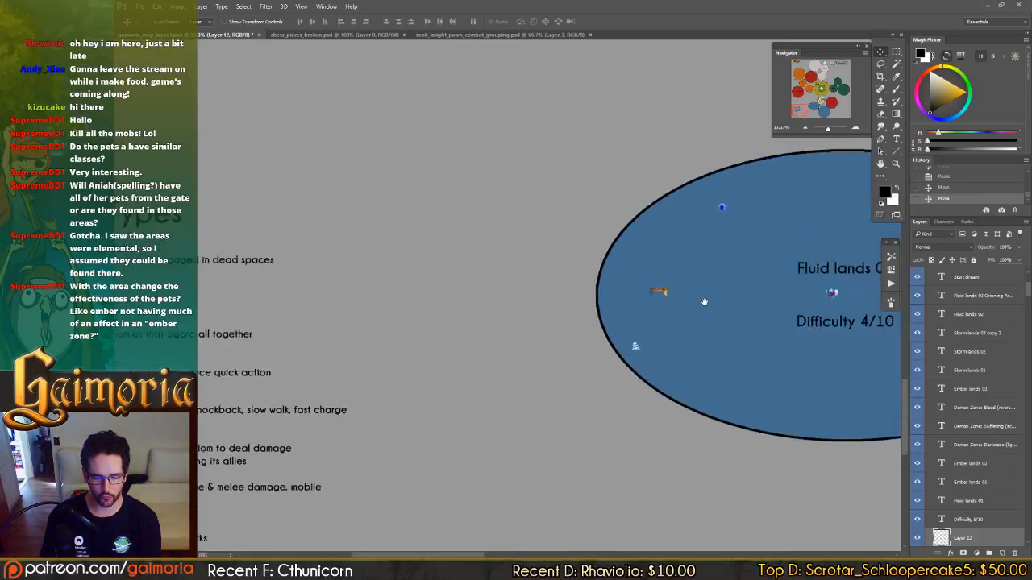
pyautogui.moveTo(733, 278); pyautogui.dragTo(250, 435)
pyautogui.moveTo(654, 273); pyautogui.dragTo(596, 345)
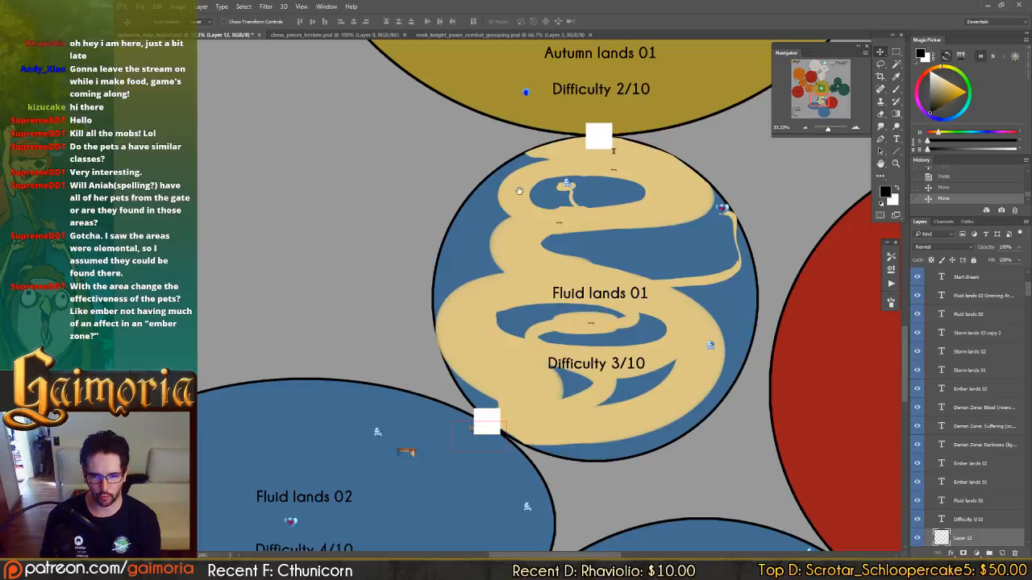
pyautogui.press('space')
pyautogui.moveTo(461, 287); pyautogui.dragTo(789, 207)
pyautogui.moveTo(561, 282); pyautogui.dragTo(852, 155)
pyautogui.moveTo(548, 261); pyautogui.dragTo(848, 99)
pyautogui.moveTo(886, 189); pyautogui.dragTo(208, 316)
pyautogui.moveTo(760, 253); pyautogui.dragTo(452, 139)
pyautogui.moveTo(385, 228); pyautogui.dragTo(846, 314)
pyautogui.moveTo(554, 273); pyautogui.dragTo(944, 316)
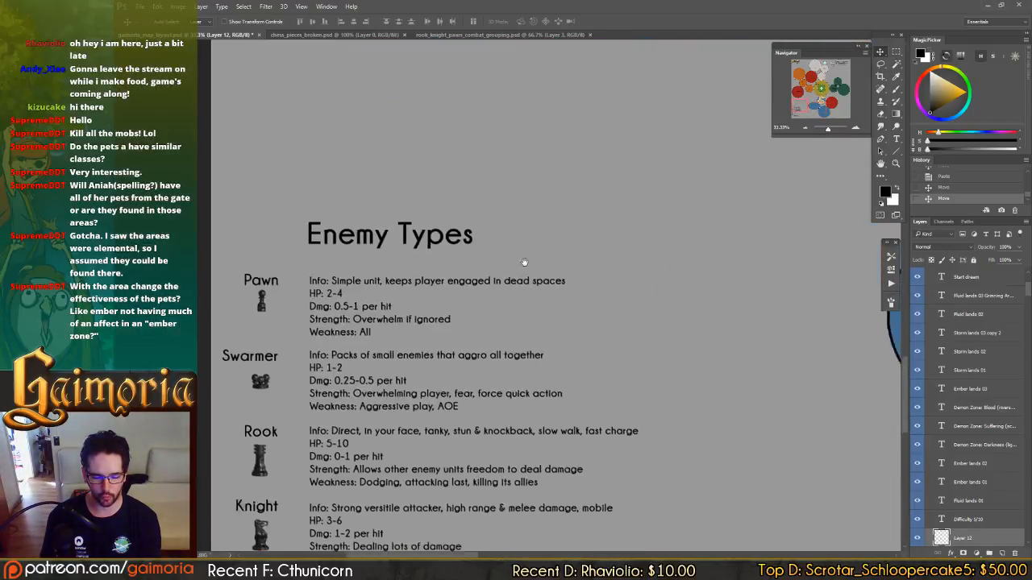
pyautogui.moveTo(376, 258); pyautogui.dragTo(475, 198)
pyautogui.moveTo(604, 290); pyautogui.dragTo(607, 201)
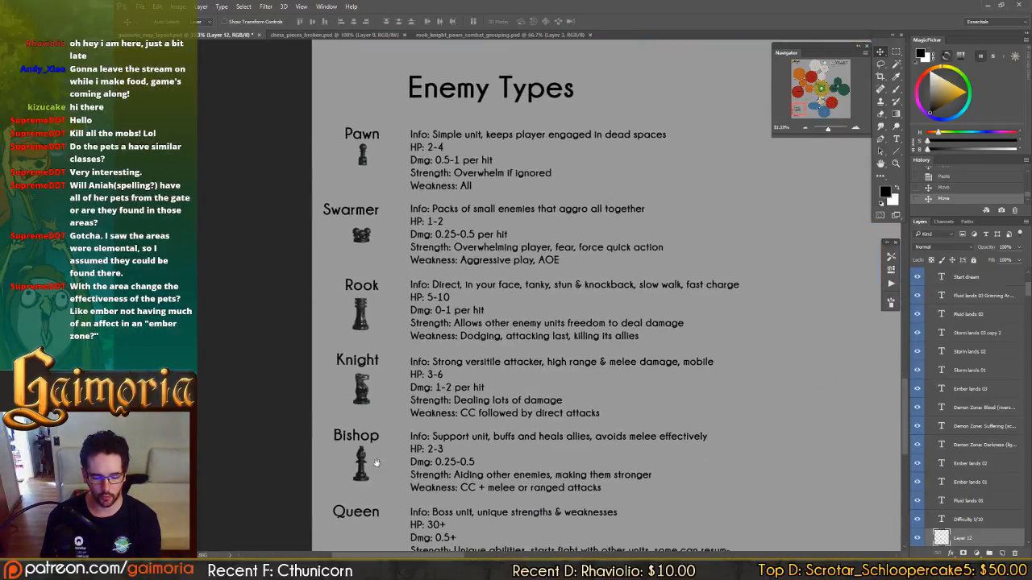
# Copy the tall king piece into the map layout, place it under the Queen heading, and save the file.
pyautogui.hotkey('ctrl', 's')
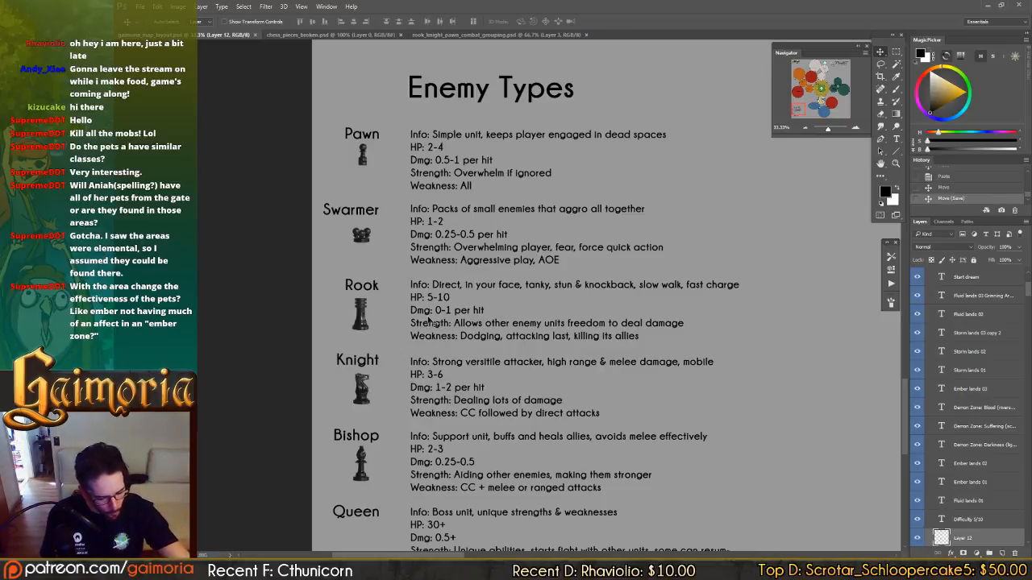
pyautogui.click(417, 36)
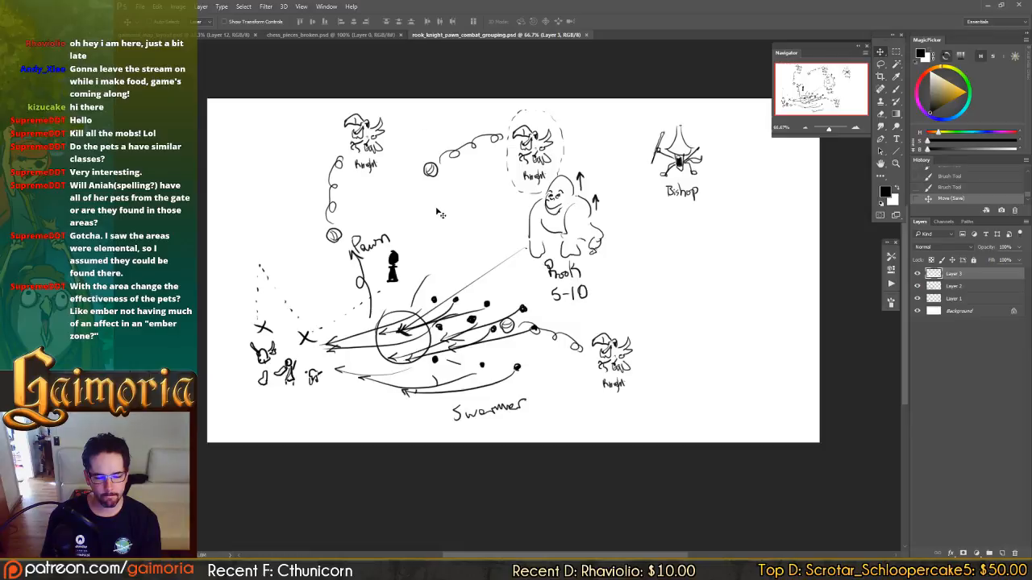
pyautogui.click(331, 34)
pyautogui.press('m')
pyautogui.moveTo(316, 207); pyautogui.dragTo(380, 407)
pyautogui.click(228, 35)
pyautogui.hotkey('ctrl', 'v')
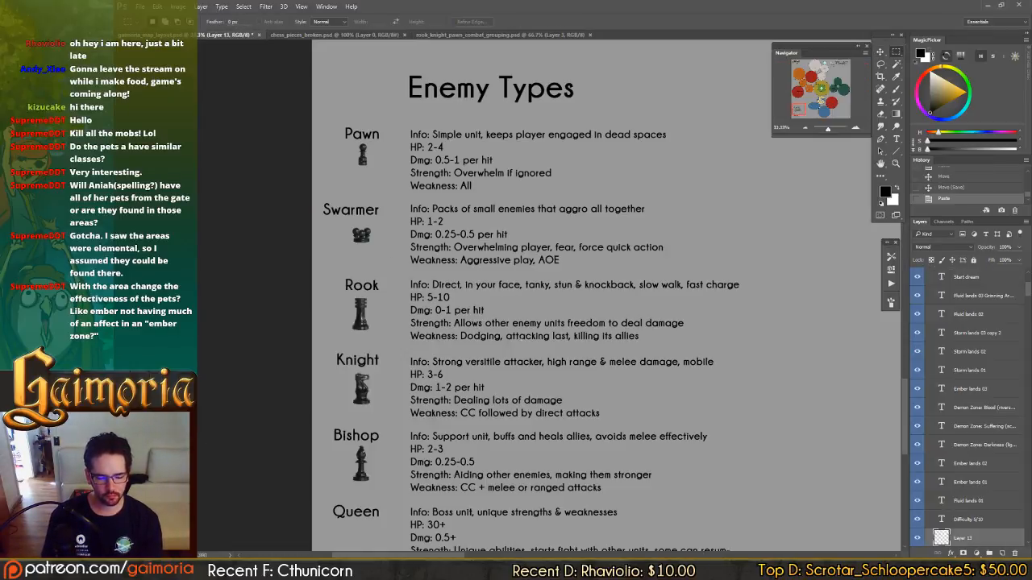
pyautogui.press('v')
pyautogui.moveTo(559, 342); pyautogui.dragTo(474, 566)
pyautogui.moveTo(538, 464); pyautogui.dragTo(506, 313)
pyautogui.hotkey('ctrl', 's')
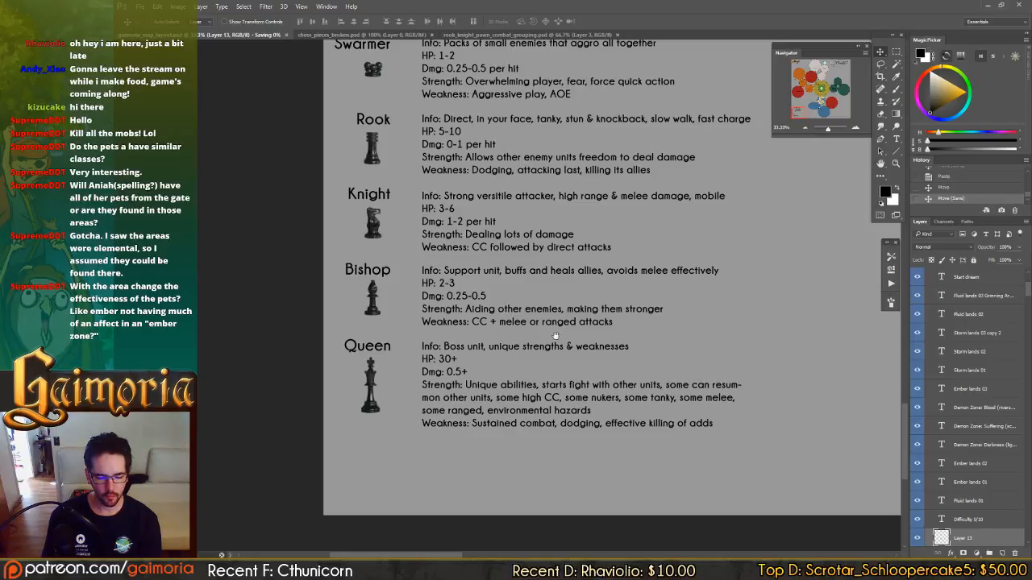
# Select the chess piece layers, Layer 8 through Layer 13, and move them down to just above the Difficulty 2/10 text layer.
pyautogui.moveTo(555, 335); pyautogui.dragTo(427, 314)
pyautogui.scroll(-3, 991, 402)
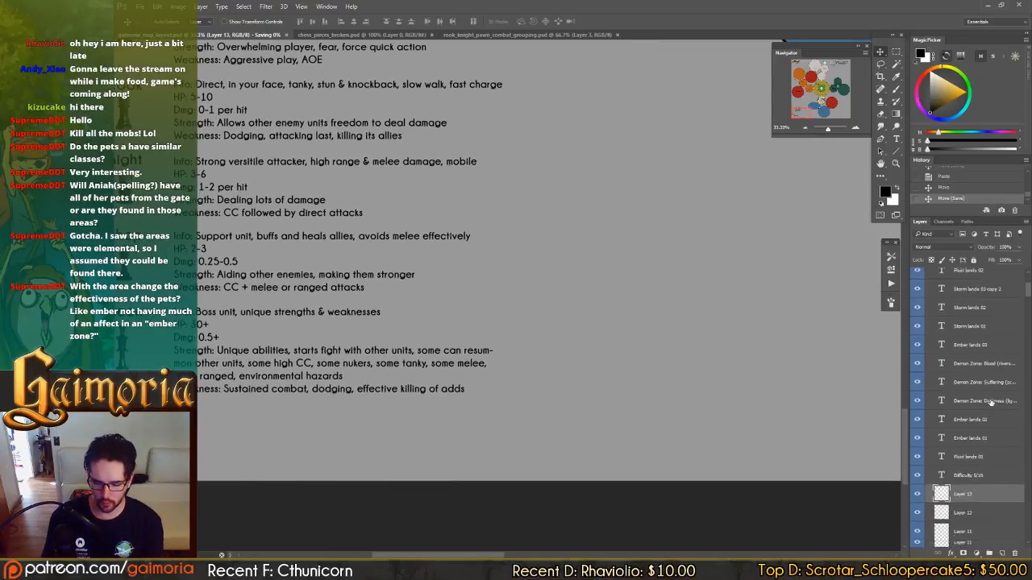
pyautogui.scroll(-3, 990, 402)
pyautogui.scroll(-3, 974, 446)
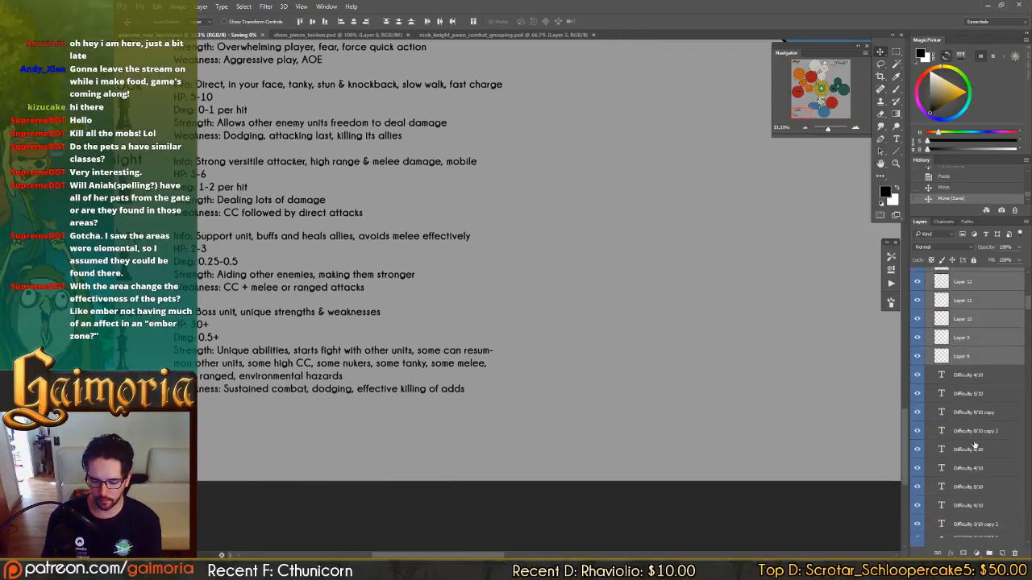
pyautogui.scroll(-3, 974, 446)
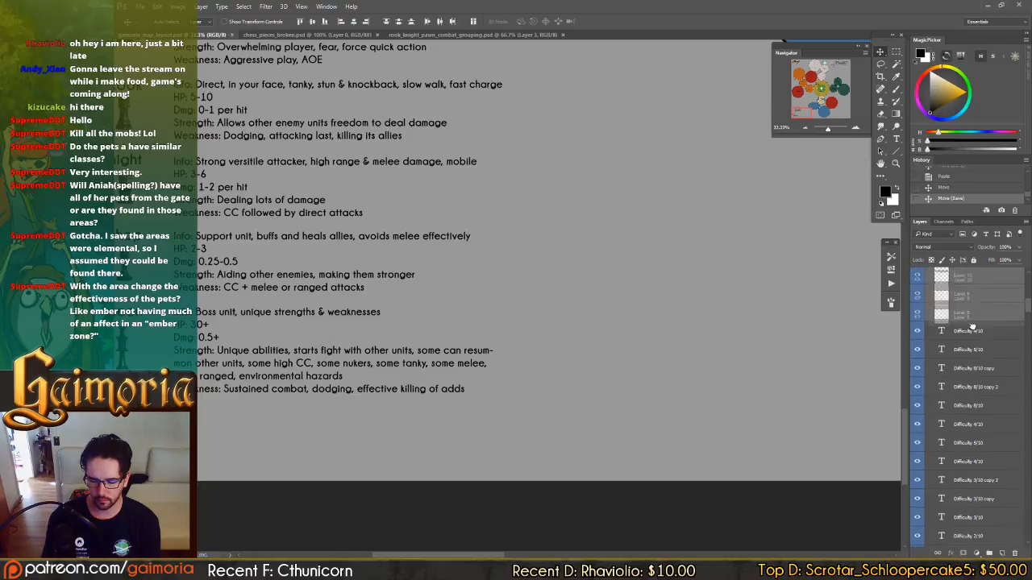
pyautogui.moveTo(972, 327); pyautogui.dragTo(975, 531)
pyautogui.scroll(-4, 981, 518)
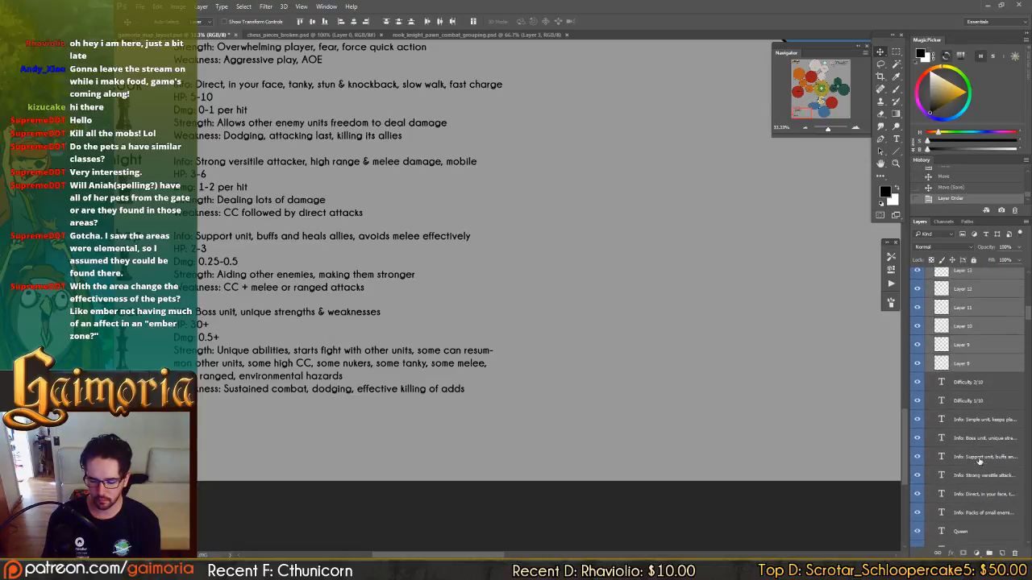
pyautogui.scroll(-4, 979, 460)
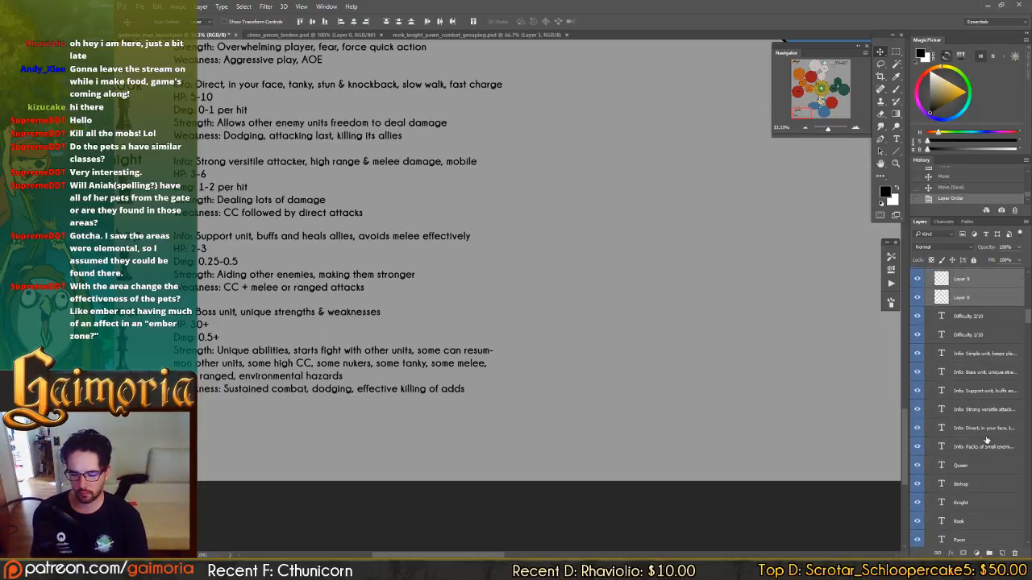
pyautogui.scroll(-1, 988, 293)
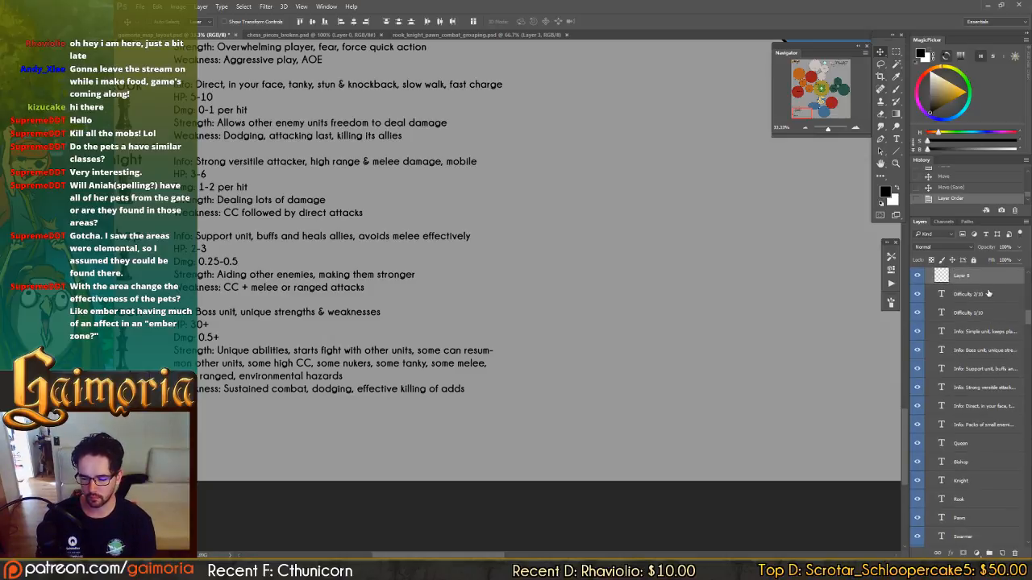
# Move the selected chess piece layers further down the stack, out of the TEXT group and into the characters group.
pyautogui.moveTo(974, 277); pyautogui.dragTo(976, 528)
pyautogui.scroll(-6, 979, 491)
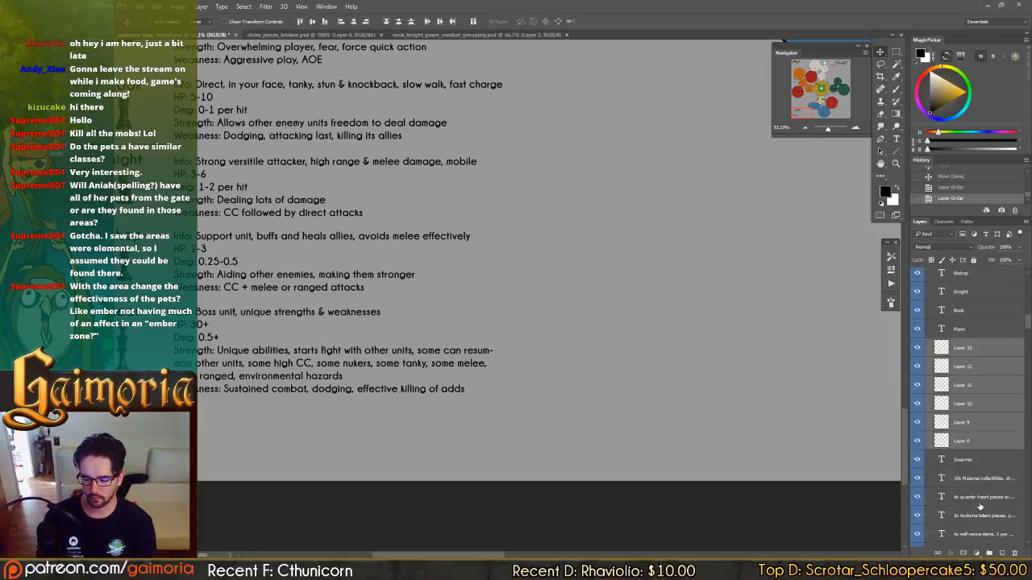
pyautogui.scroll(-3, 981, 477)
pyautogui.moveTo(958, 311); pyautogui.dragTo(968, 517)
pyautogui.scroll(-3, 981, 486)
pyautogui.moveTo(983, 448); pyautogui.dragTo(979, 569)
pyautogui.moveTo(939, 480); pyautogui.dragTo(965, 365)
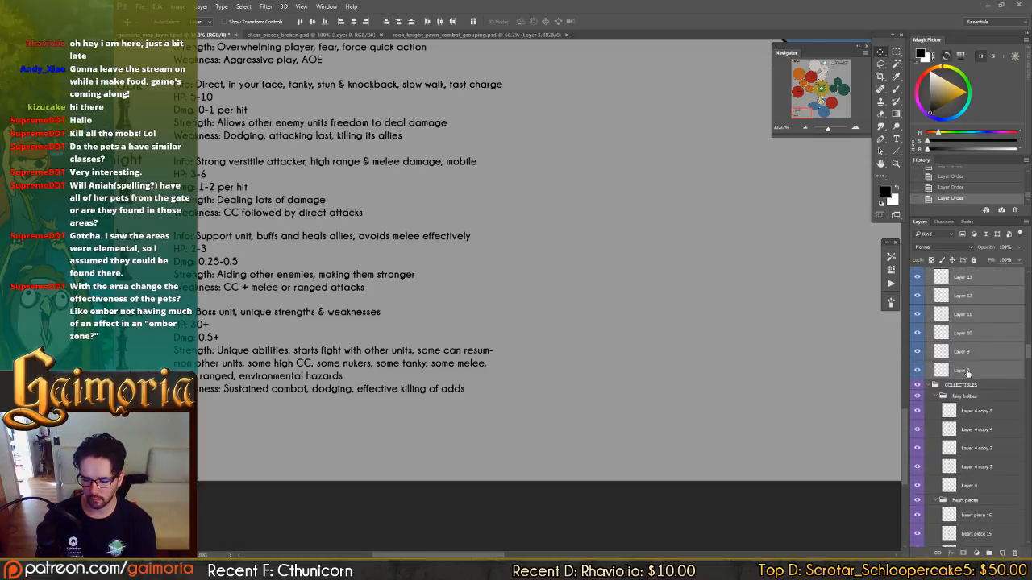
# Reselect Layer 8 through Layer 13 inside the characters group, and collapse the TEXT group.
pyautogui.scroll(2, 967, 372)
pyautogui.click(932, 310)
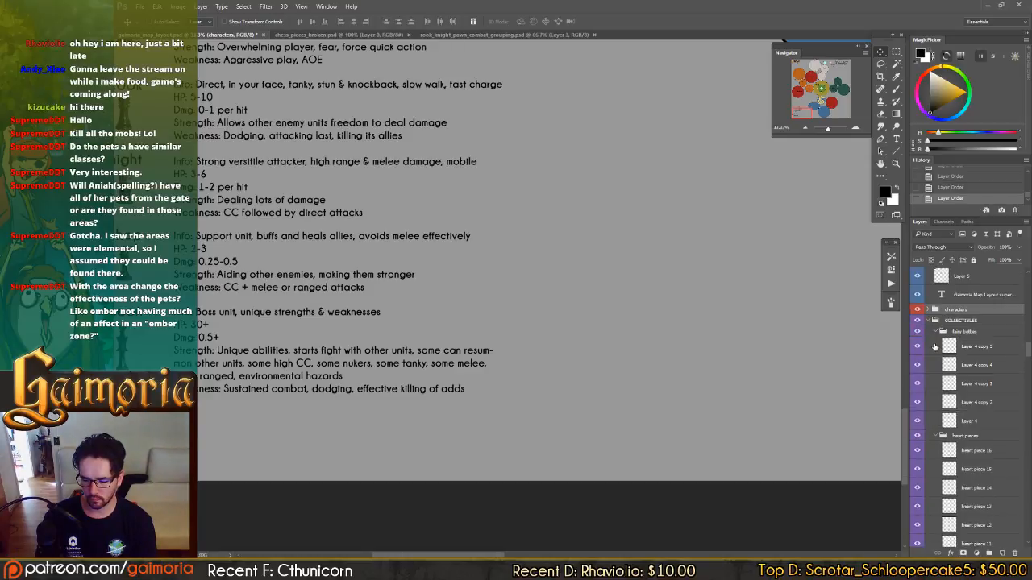
pyautogui.click(934, 311)
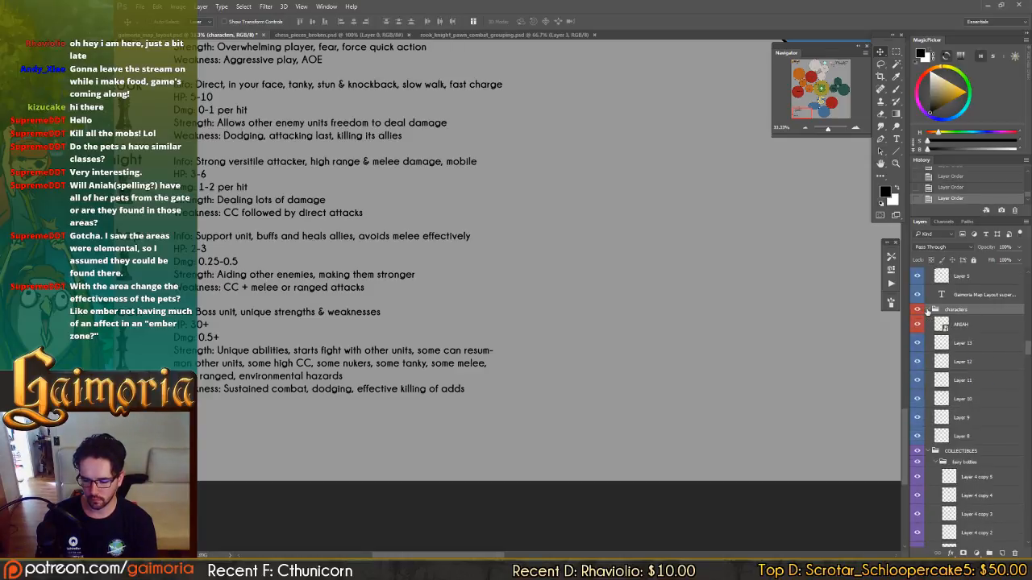
pyautogui.click(973, 346)
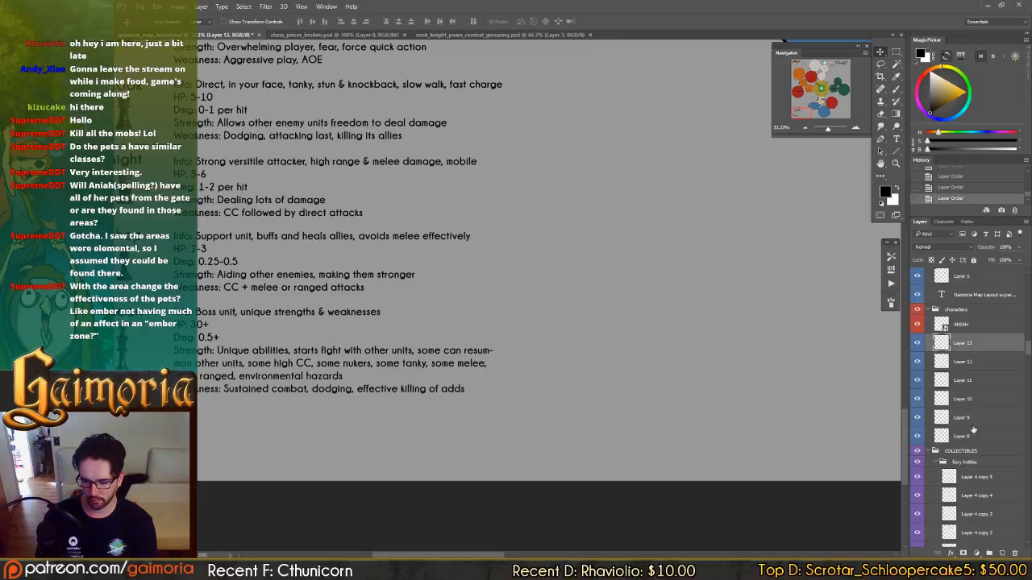
pyautogui.keyDown('shift'); pyautogui.click(973, 433); pyautogui.keyUp('shift')
pyautogui.moveTo(1029, 348); pyautogui.dragTo(1028, 279)
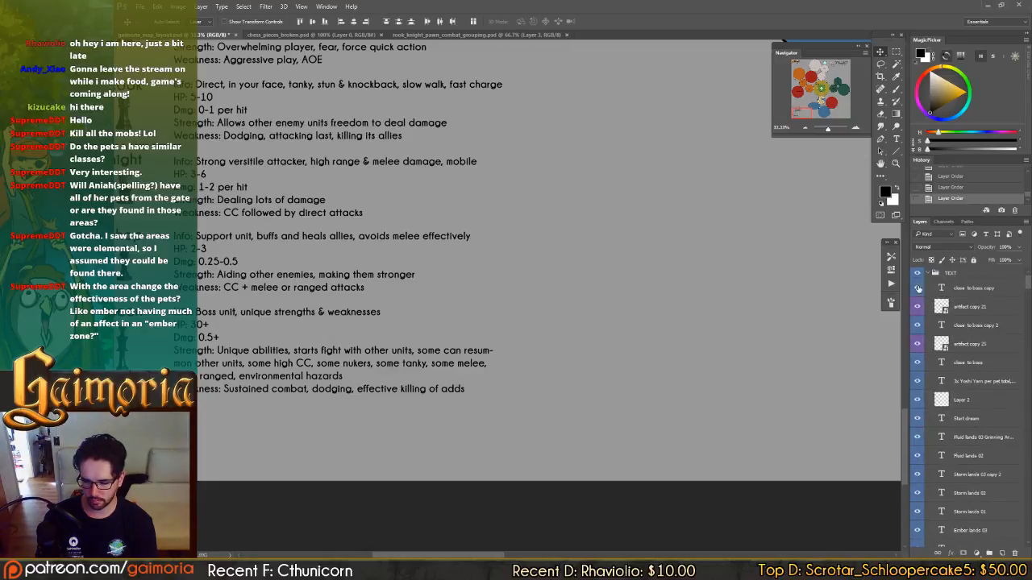
pyautogui.click(927, 274)
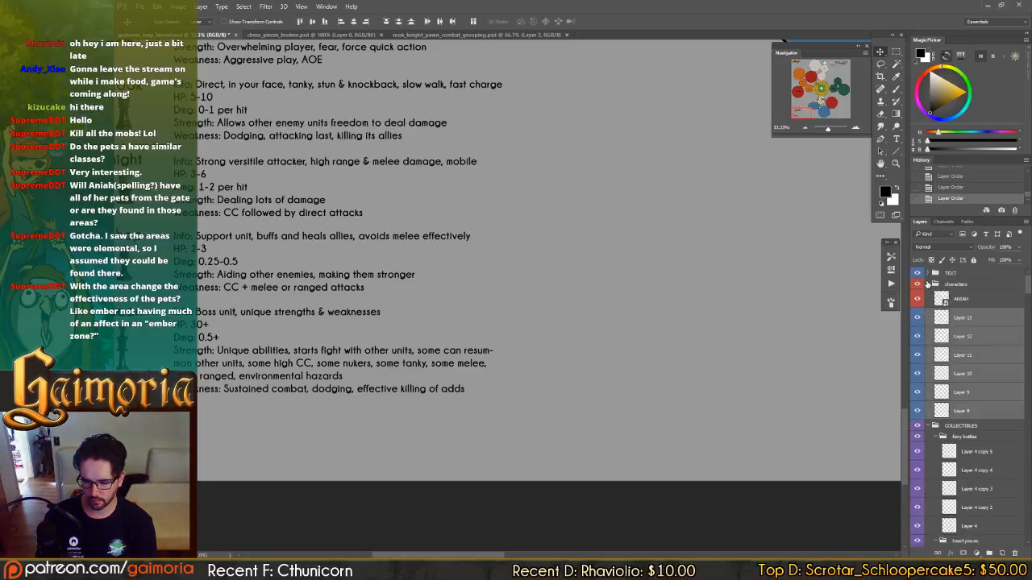
# Collapse the COLLECTIBLES, transitions, and ground circles groups, and save the file.
pyautogui.click(928, 426)
pyautogui.click(927, 436)
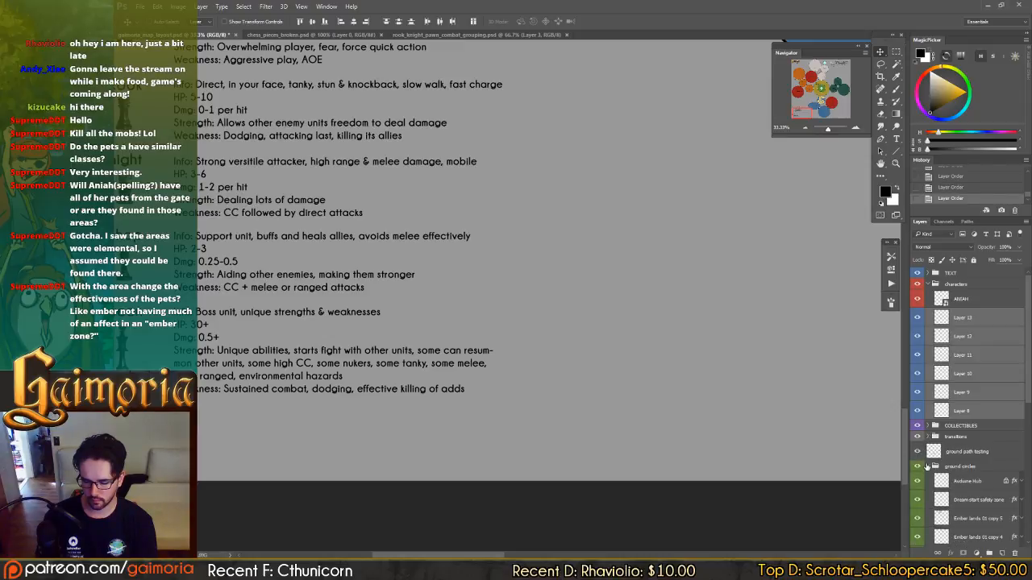
pyautogui.click(926, 467)
pyautogui.hotkey('ctrl', 's')
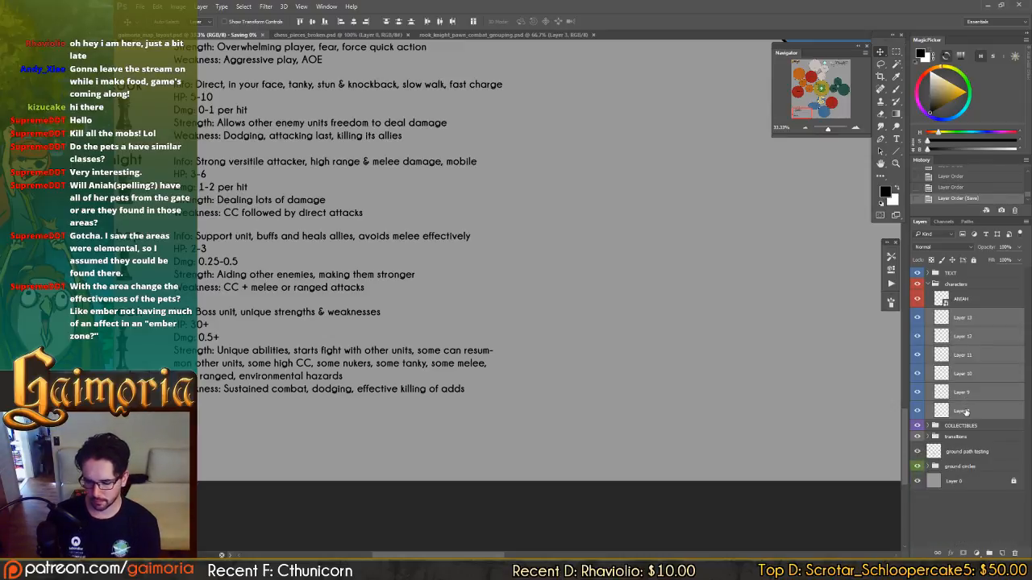
# Group the selected chess piece layers, Layer 8 through Layer 13, and name the group enemyUnitTypes.
pyautogui.hotkey('ctrl', 'g')
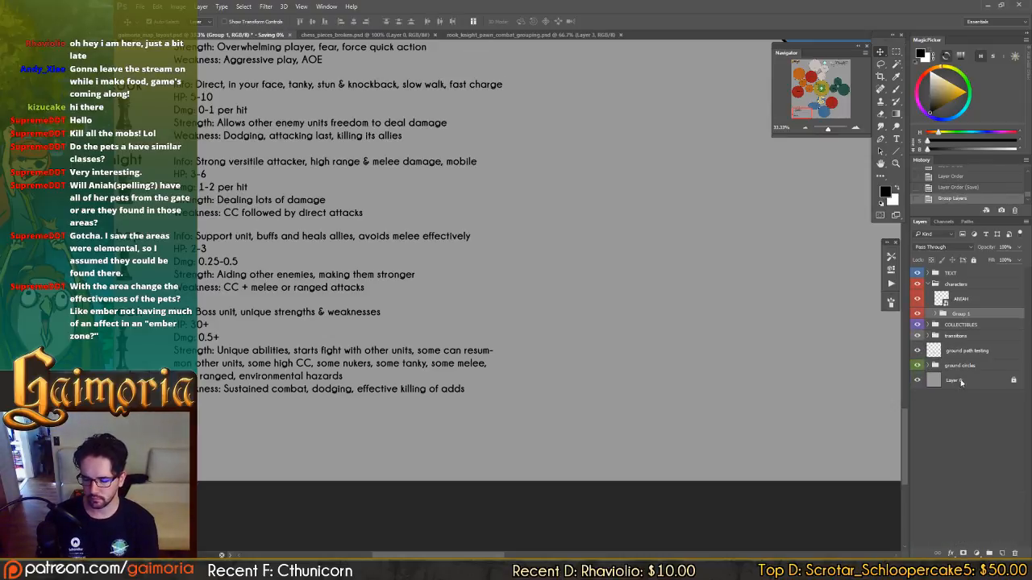
pyautogui.doubleClick(959, 313)
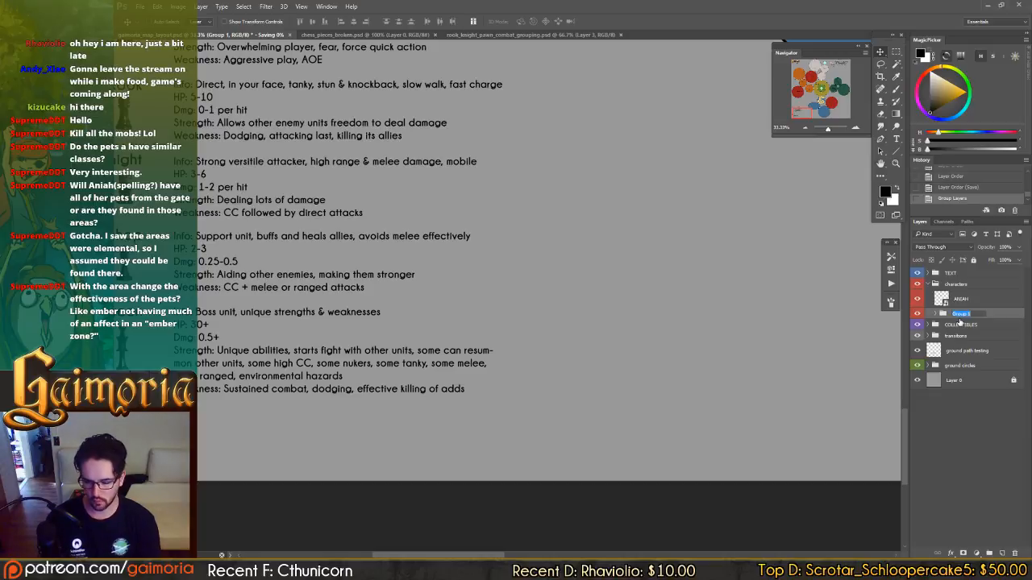
pyautogui.write('enemyUnit')
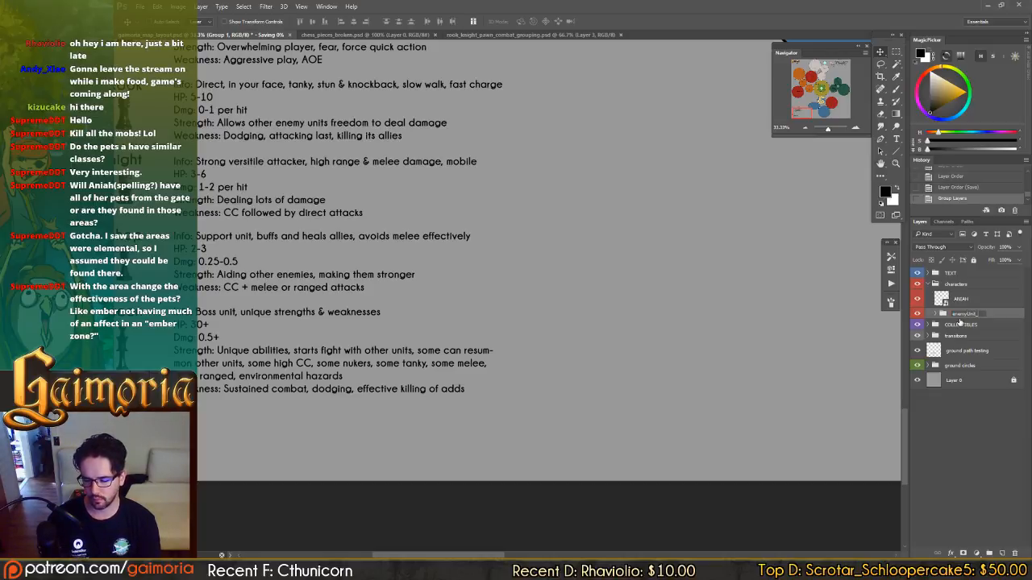
pyautogui.write('Types')
pyautogui.press('Return')
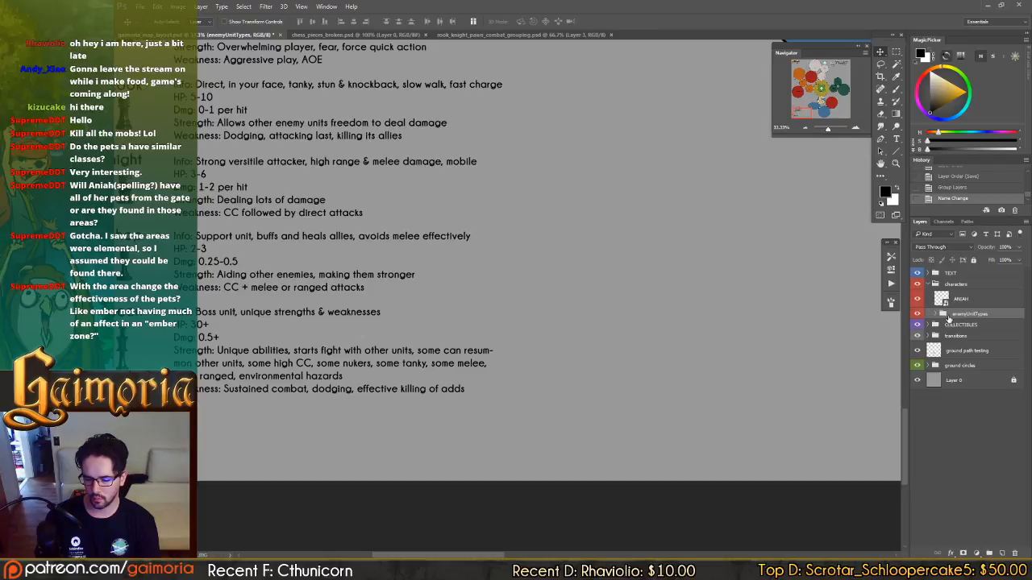
# Move the enemyUnitTypes group out of the characters group and give it a yellow color label.
pyautogui.moveTo(944, 315); pyautogui.dragTo(945, 324)
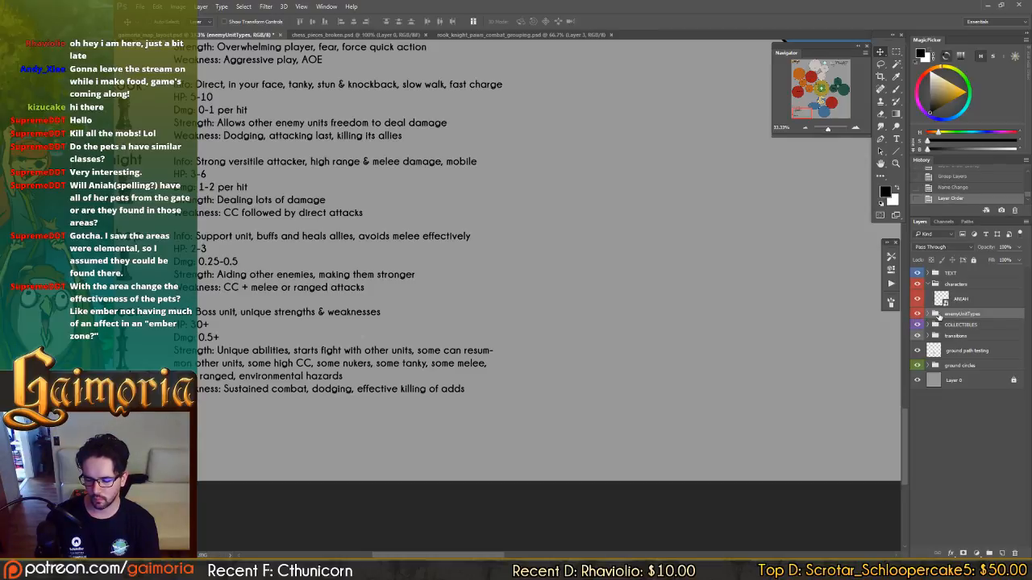
pyautogui.rightClick(937, 315)
pyautogui.click(938, 364)
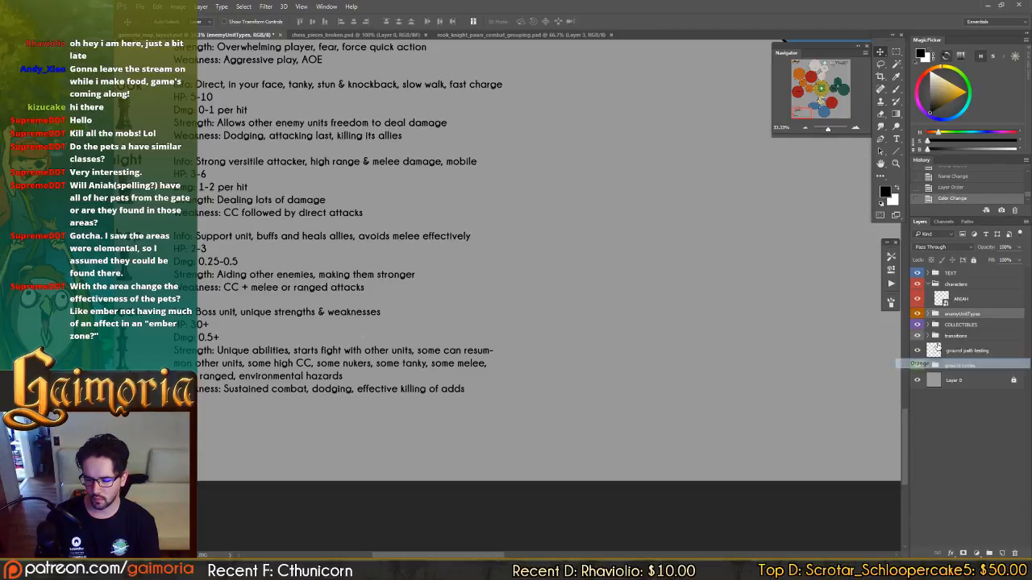
pyautogui.rightClick(917, 314)
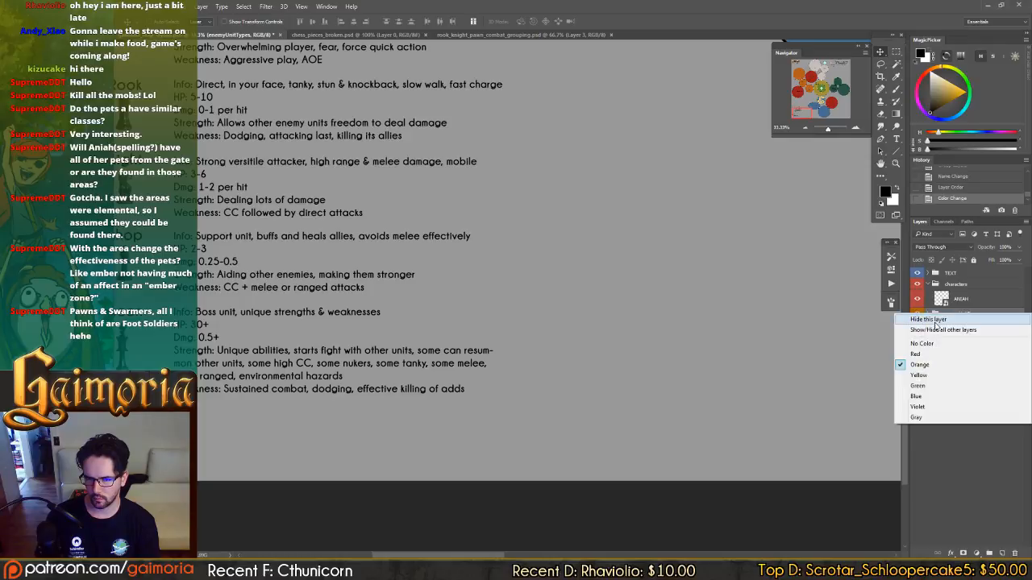
pyautogui.click(934, 374)
# Expand the enemyUnitTypes group, select Layer 13, and save the file.
pyautogui.click(930, 313)
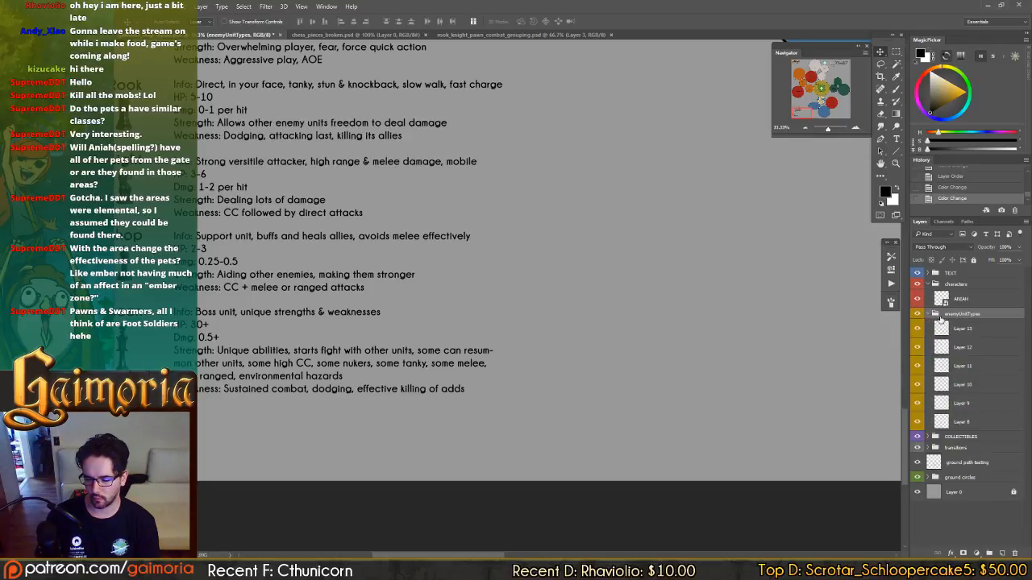
pyautogui.click(971, 329)
pyautogui.hotkey('ctrl', 's')
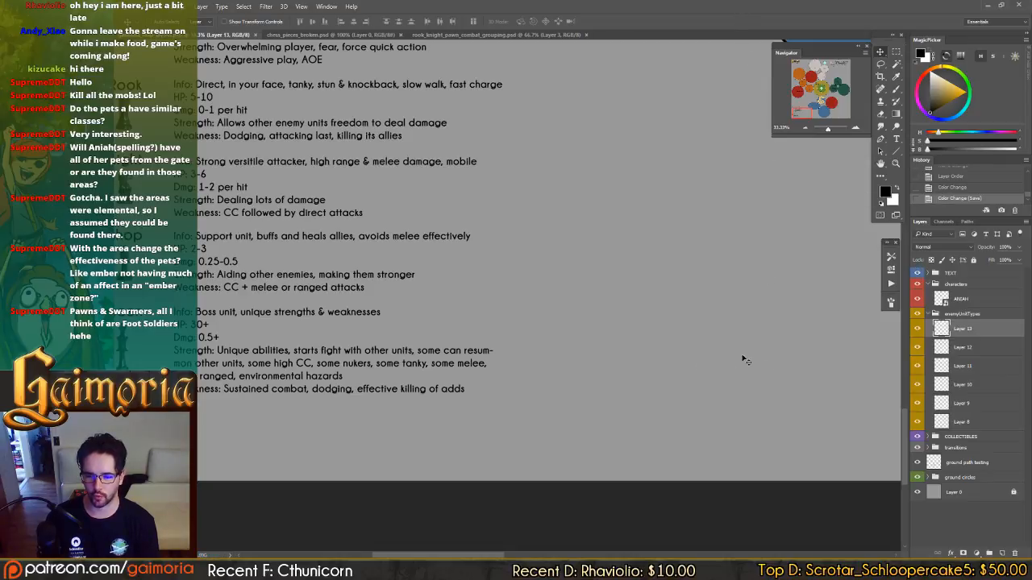
pyautogui.moveTo(561, 343); pyautogui.dragTo(604, 344)
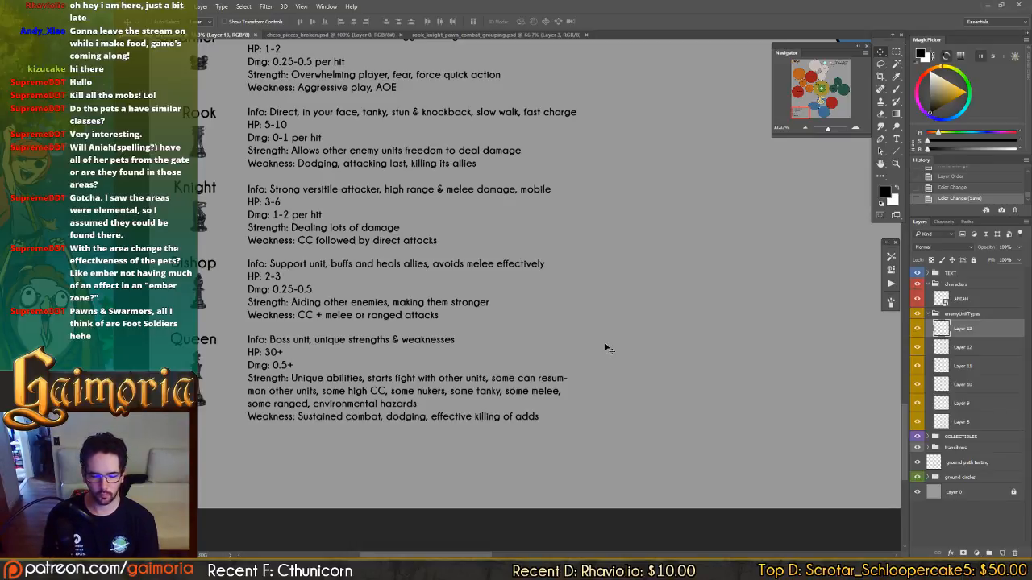
pyautogui.moveTo(639, 210); pyautogui.dragTo(650, 288)
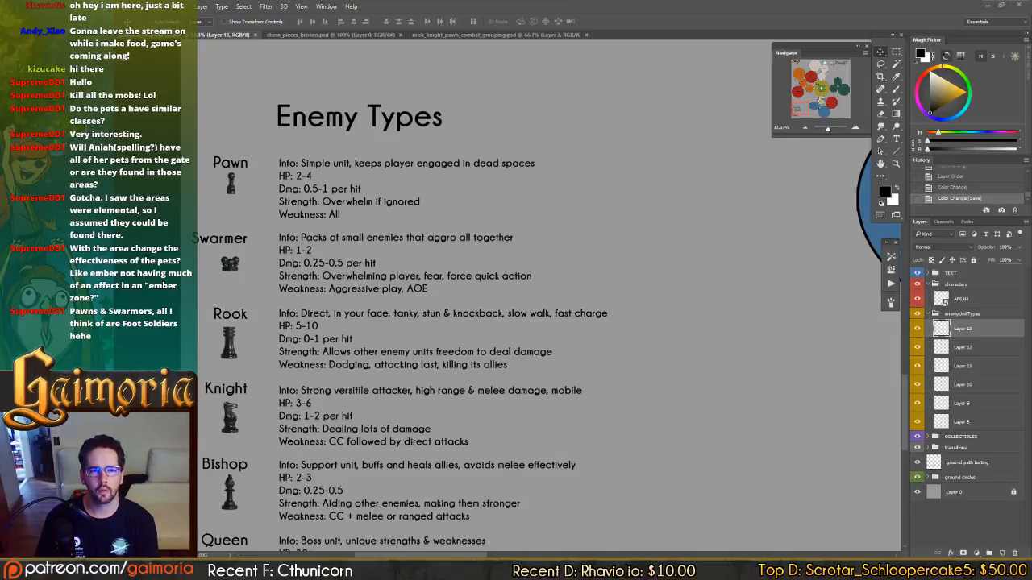
# Switch to the Chrome window, maximize it, show the image results for halo grunt, and preview several of the grunt pictures.
pyautogui.moveTo(452, 1); pyautogui.dragTo(473, 167)
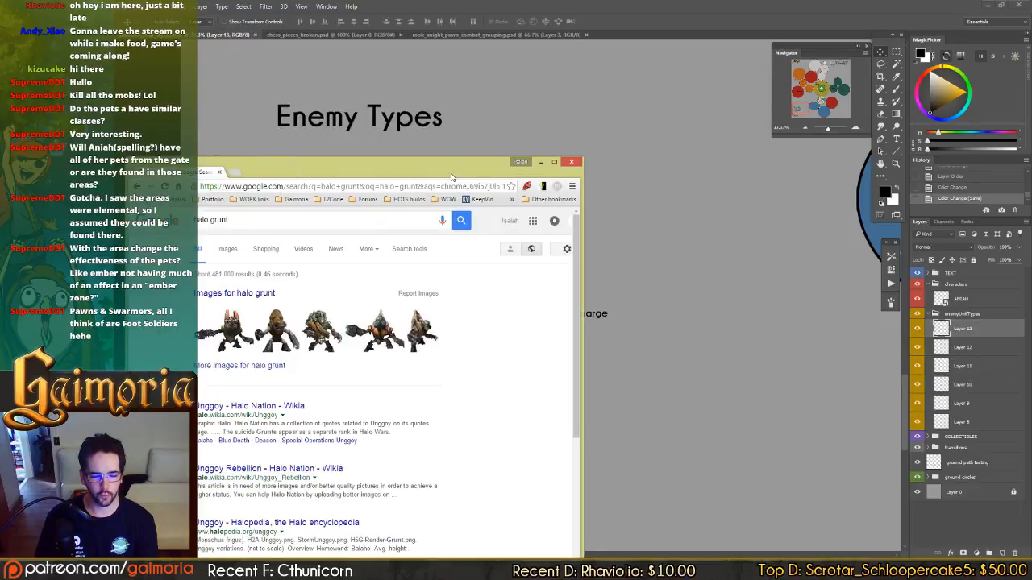
pyautogui.doubleClick(460, 173)
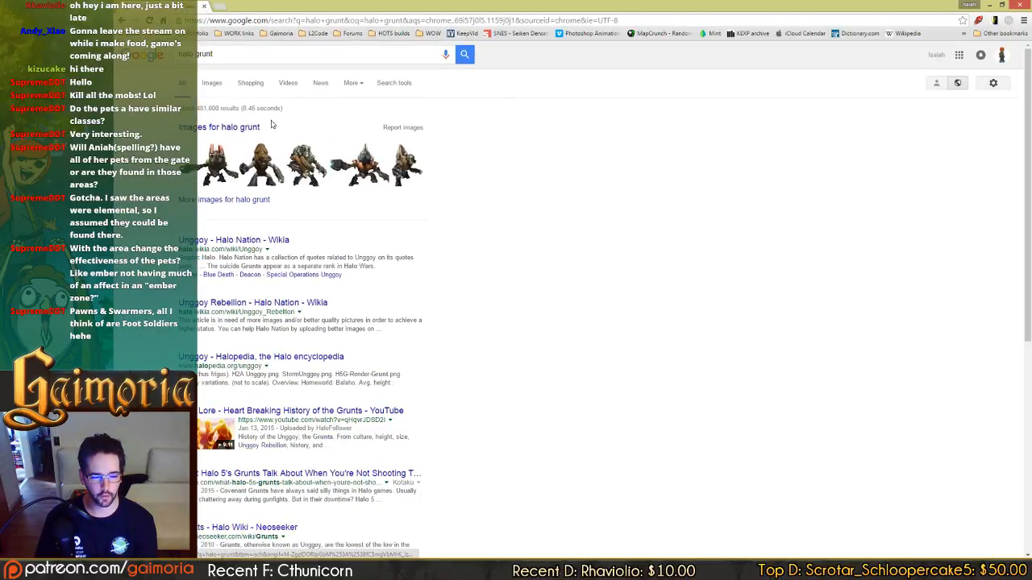
pyautogui.click(212, 83)
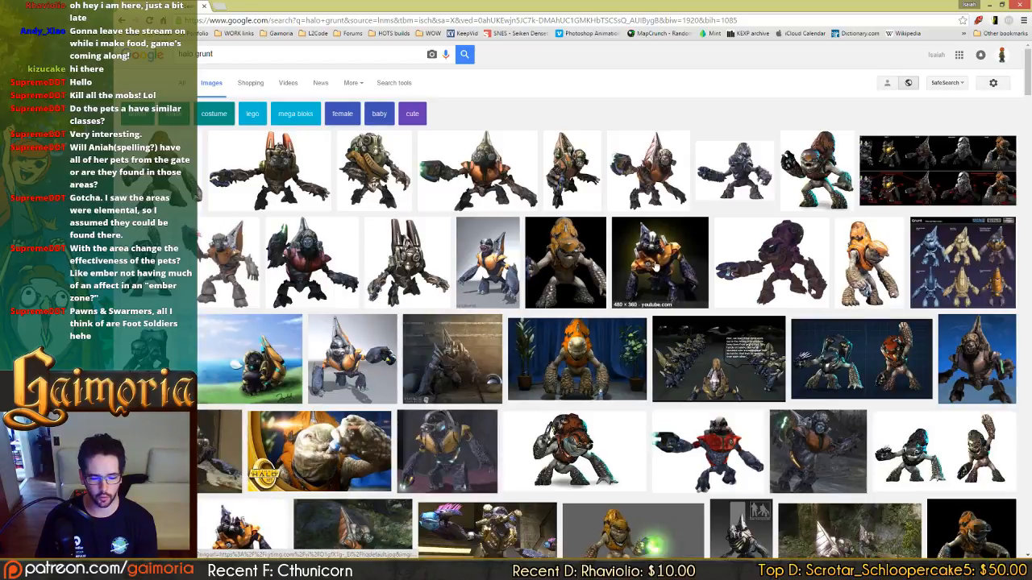
pyautogui.click(349, 362)
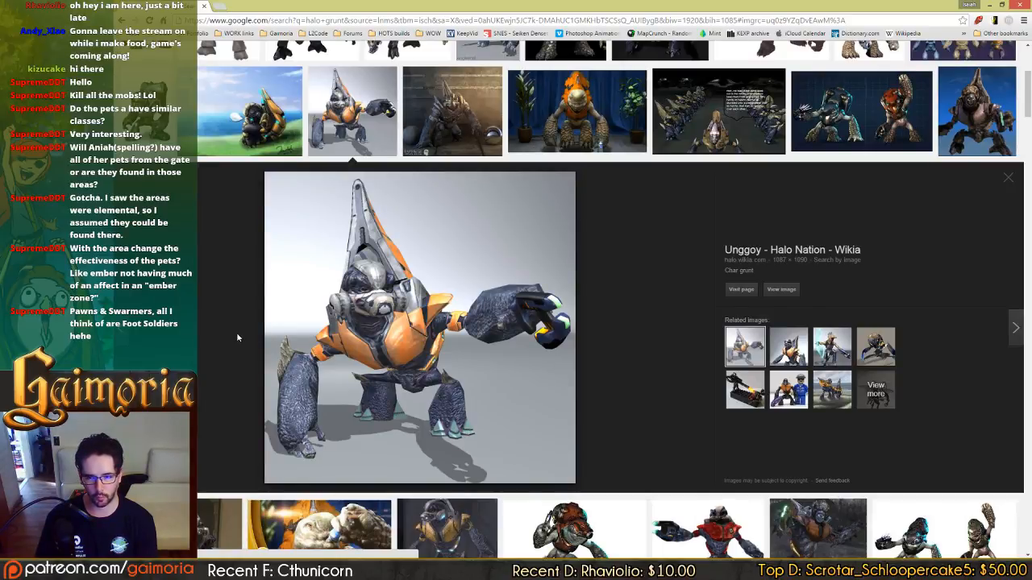
pyautogui.scroll(3, 236, 332)
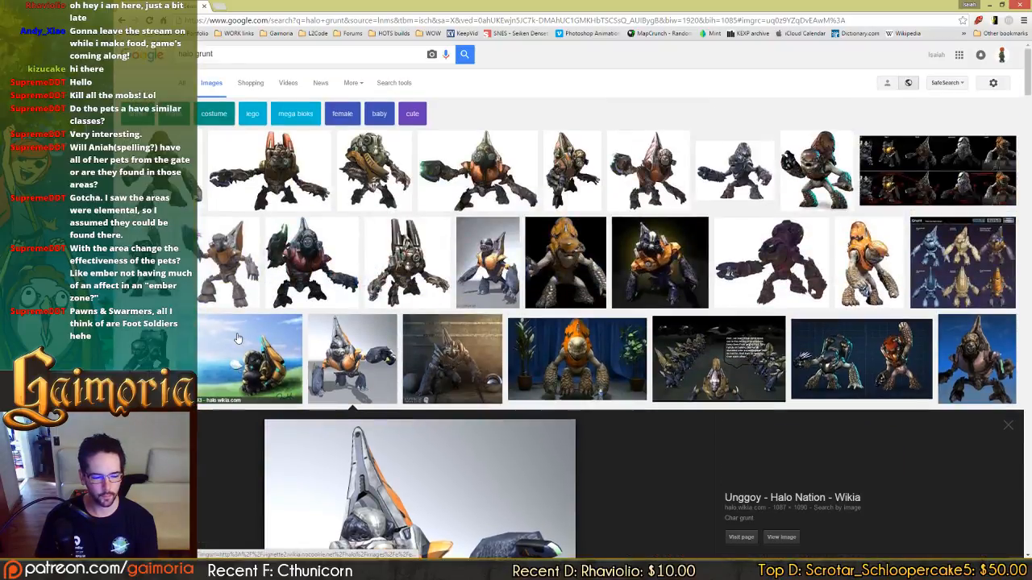
pyautogui.click(244, 160)
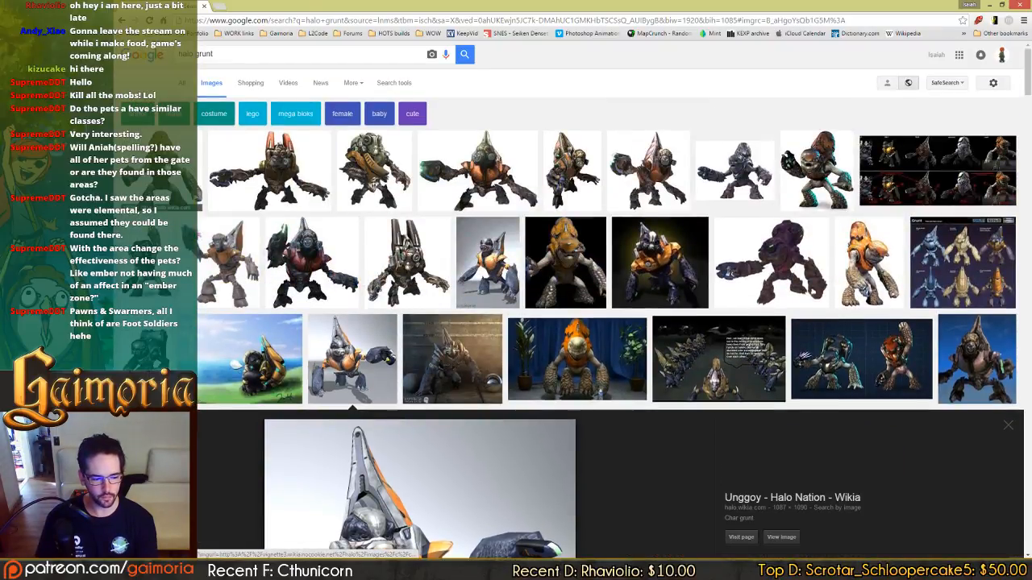
pyautogui.click(373, 168)
pyautogui.click(483, 165)
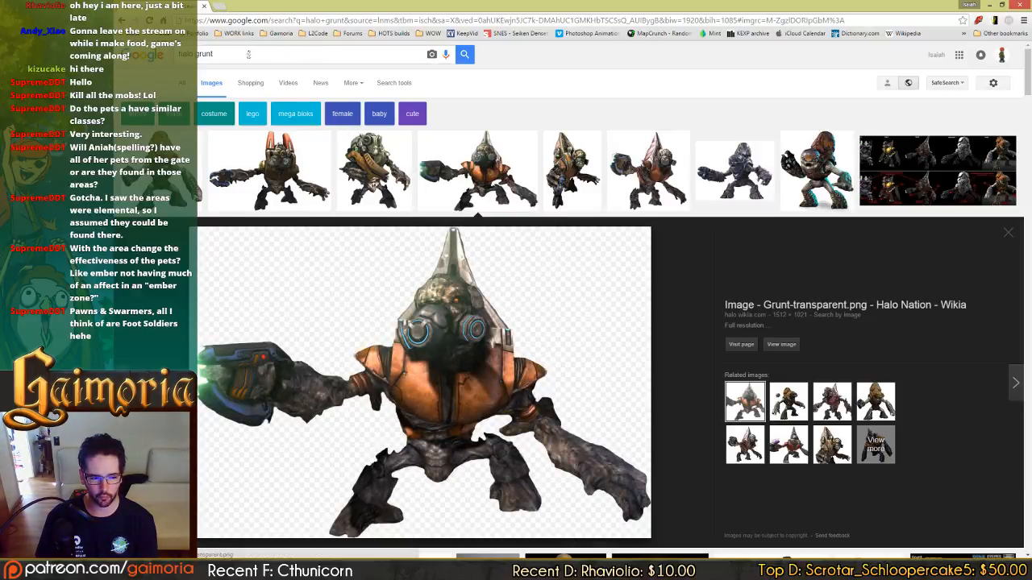
# Search Google Images for "halo aliens list" and preview the Arbiter picture.
pyautogui.moveTo(249, 55); pyautogui.dragTo(198, 55)
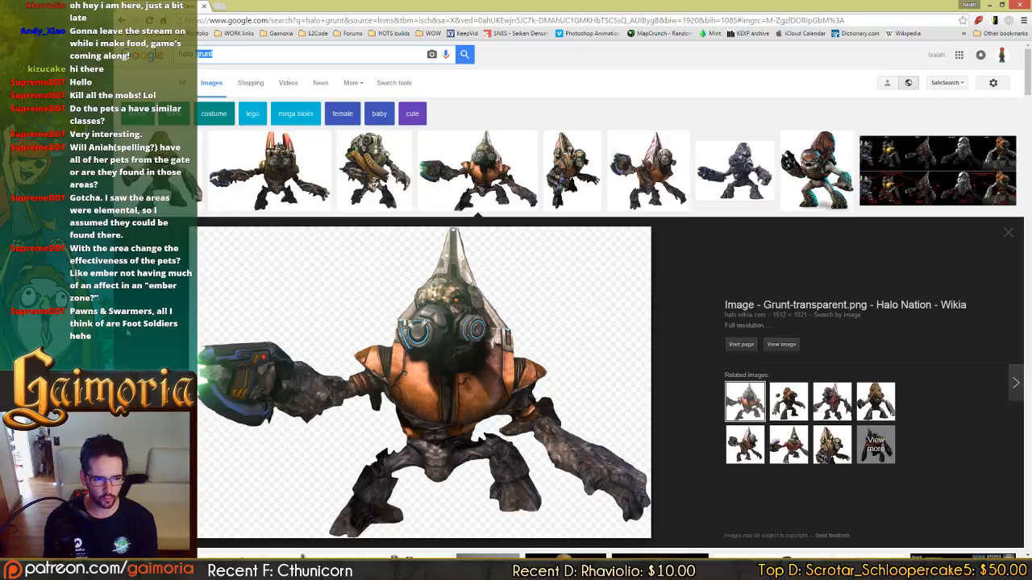
pyautogui.write('combine')
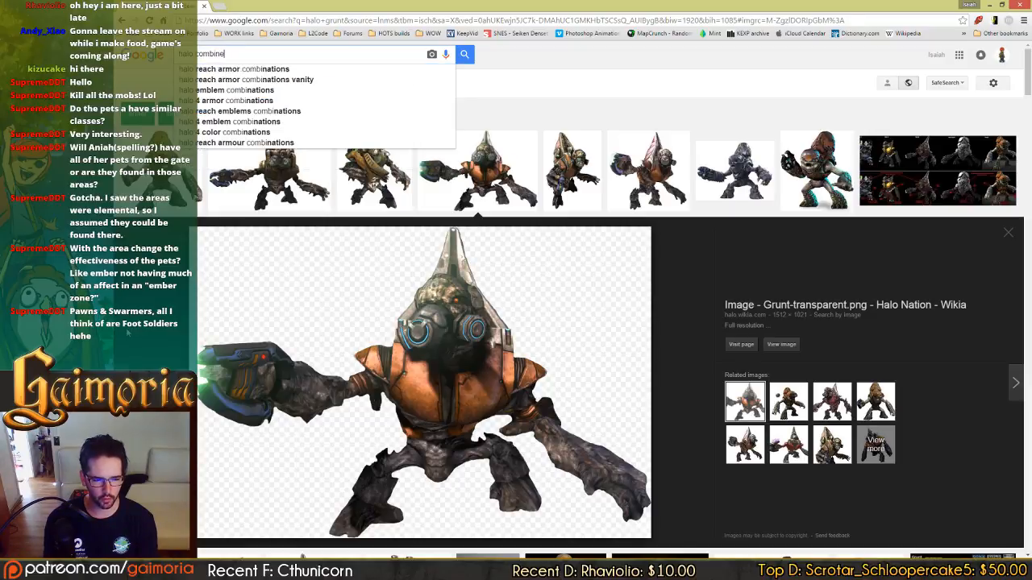
pyautogui.press('BackSpace')
pyautogui.press('BackSpace')
pyautogui.press('BackSpace')
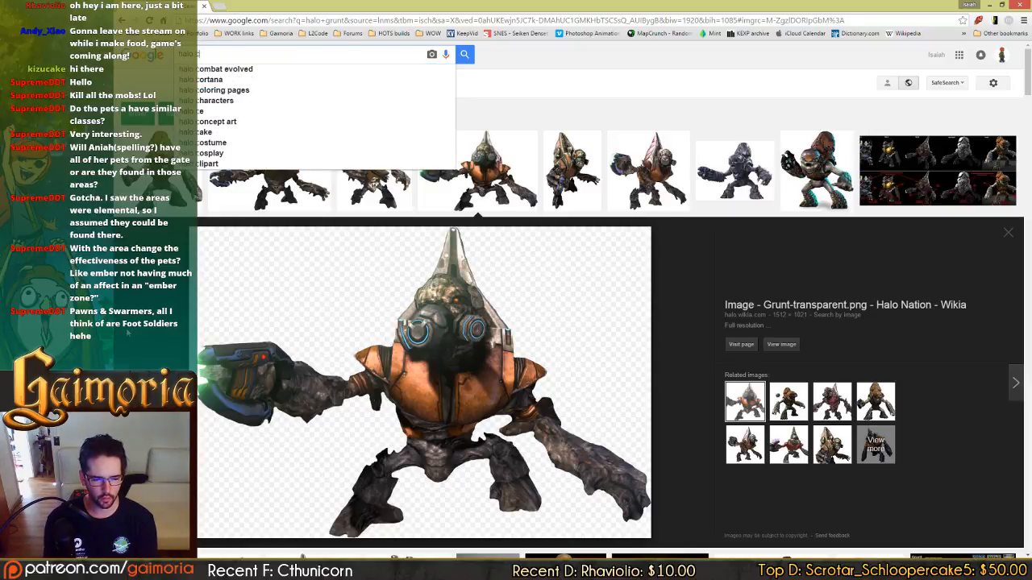
pyautogui.press('BackSpace')
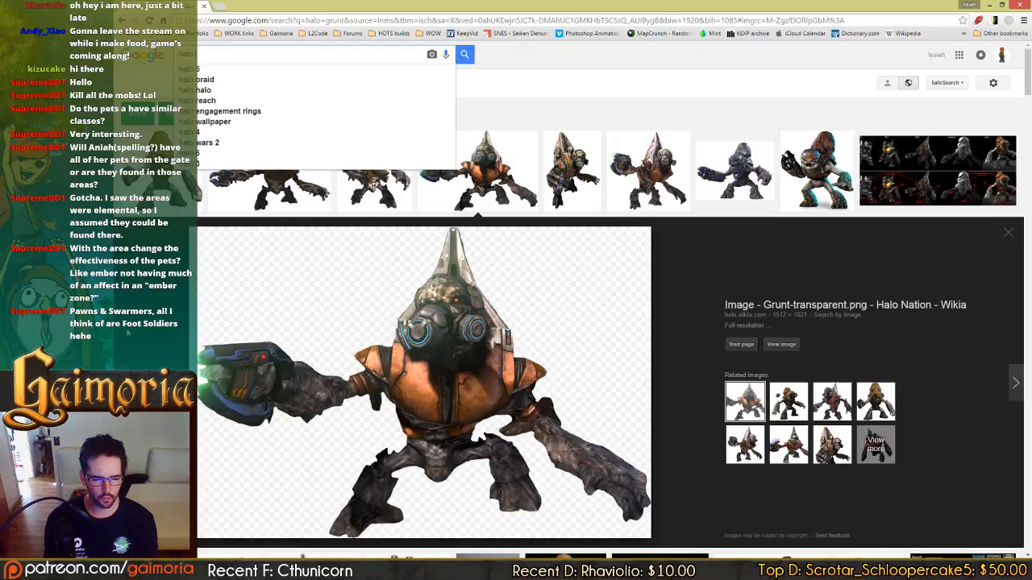
pyautogui.write('alien')
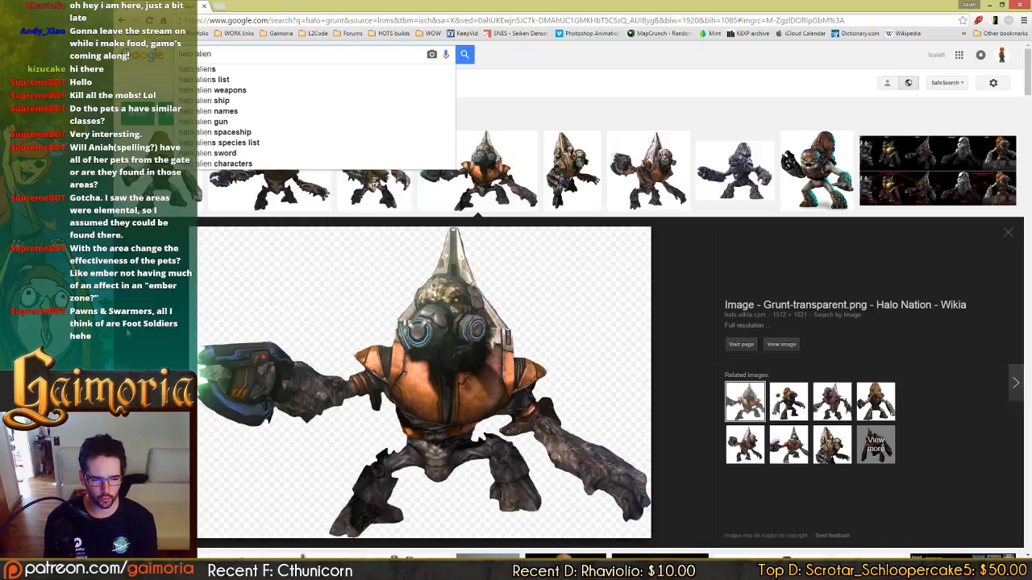
pyautogui.write('s list')
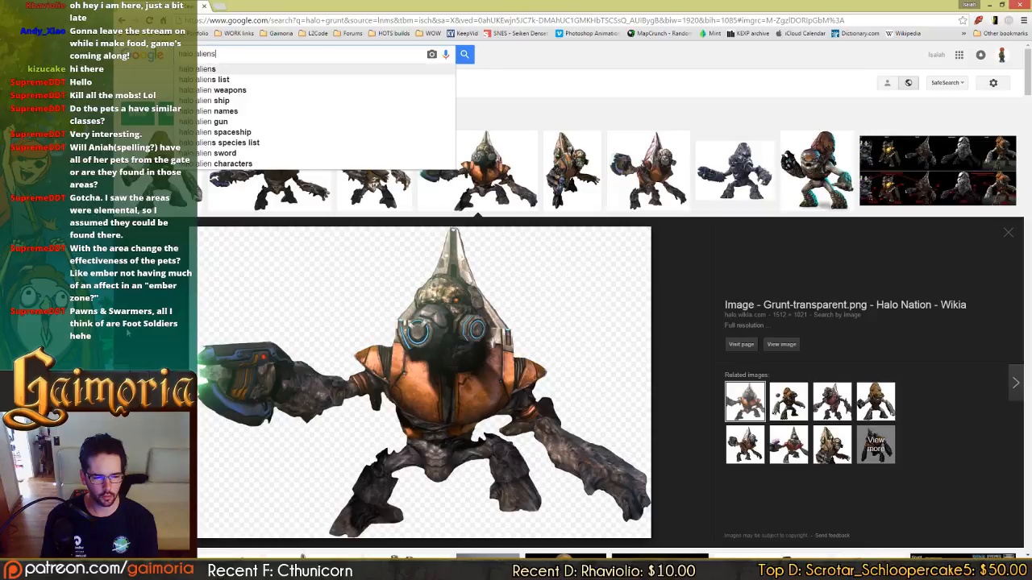
pyautogui.press('Return')
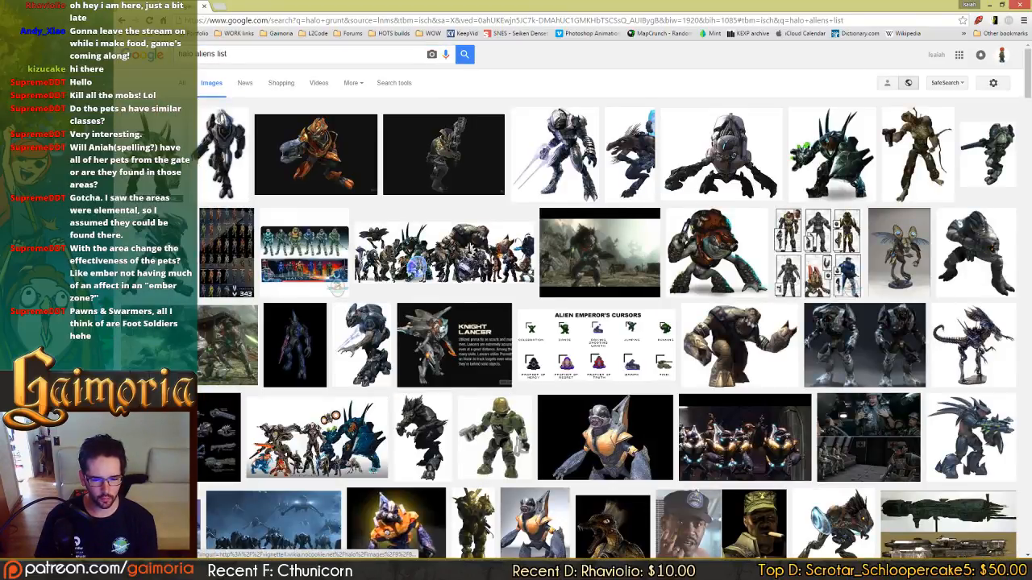
pyautogui.click(548, 157)
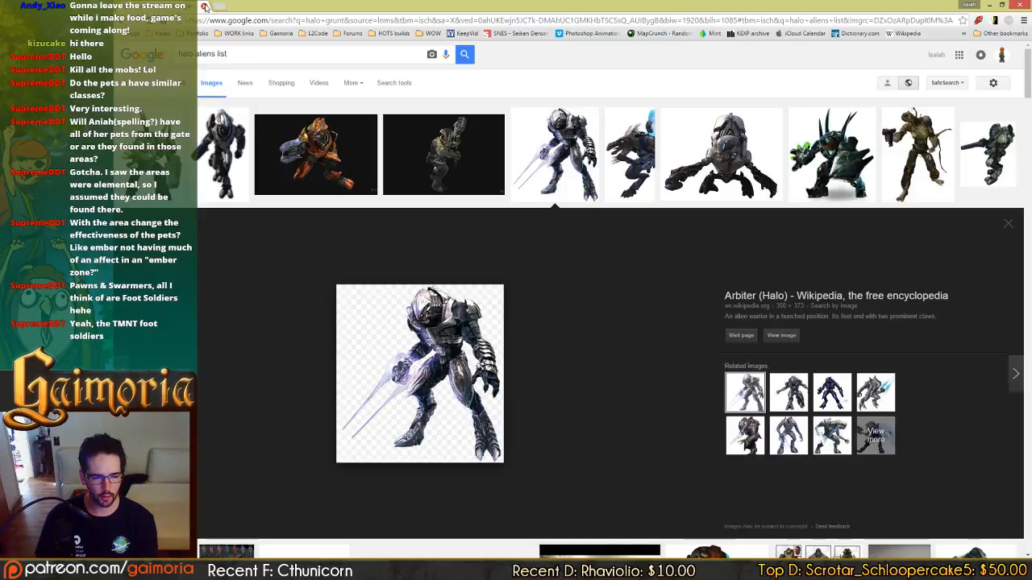
# Return to the Photoshop map layout and review the Enemy Types descriptions from Pawn through Queen.
pyautogui.hotkey('alt', 'Tab')
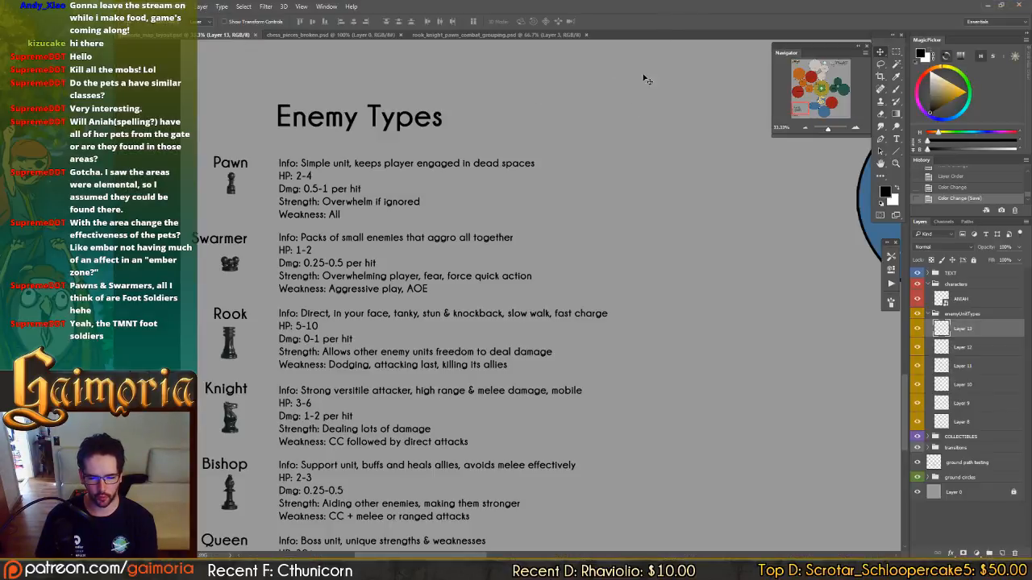
pyautogui.scroll(-5, 582, 167)
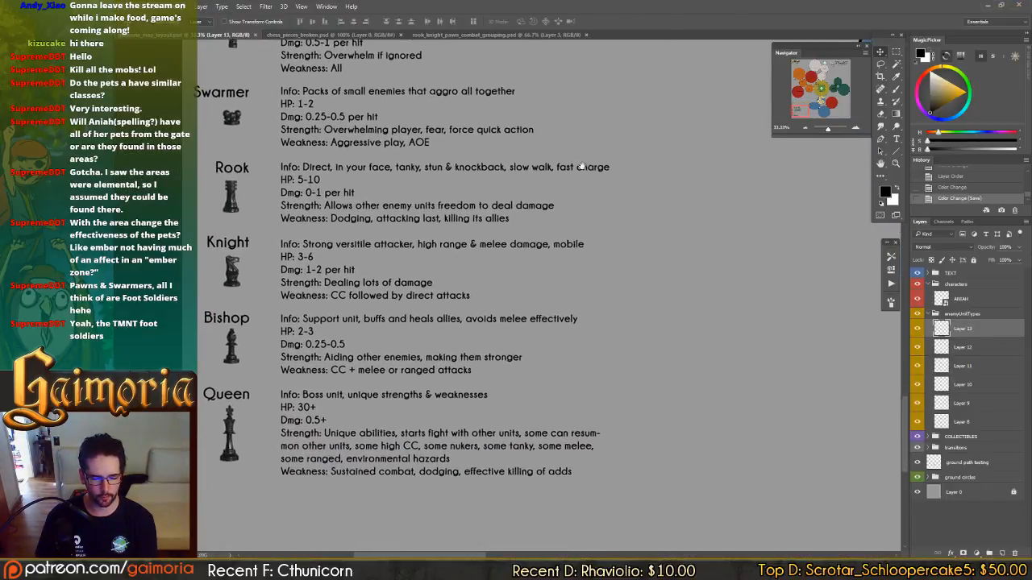
pyautogui.scroll(2, 582, 166)
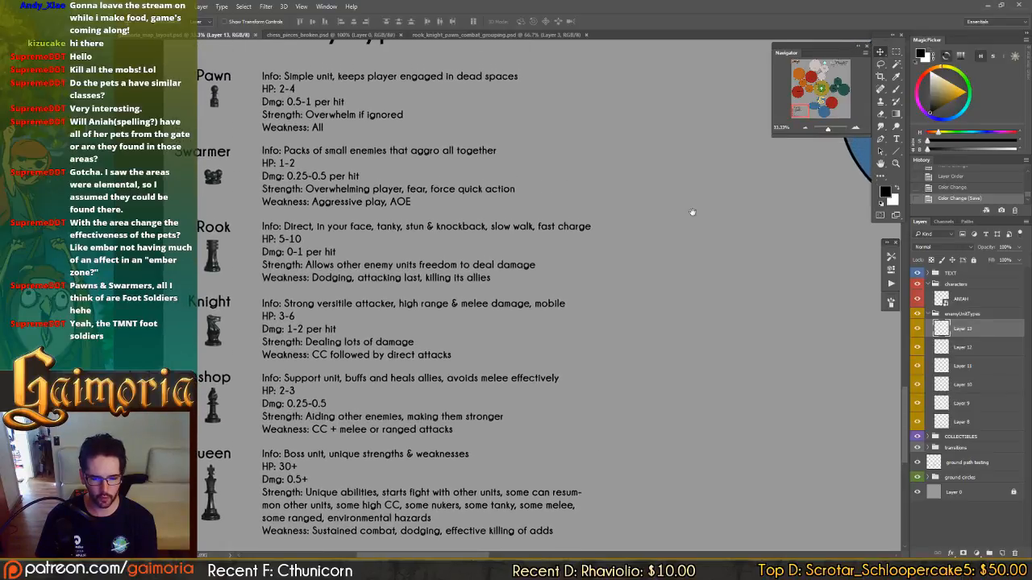
pyautogui.moveTo(692, 212); pyautogui.dragTo(630, 157)
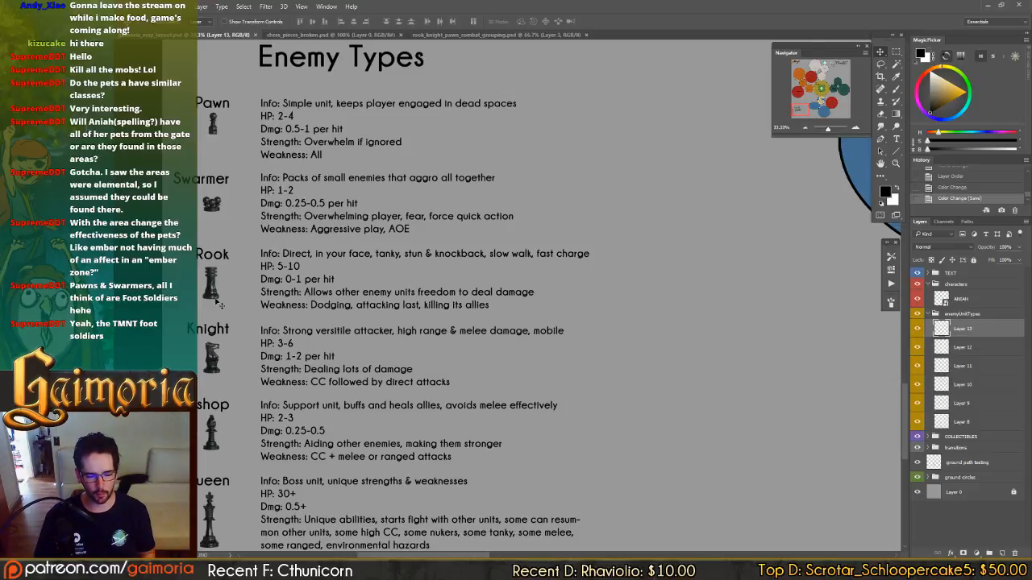
pyautogui.scroll(-3, 235, 282)
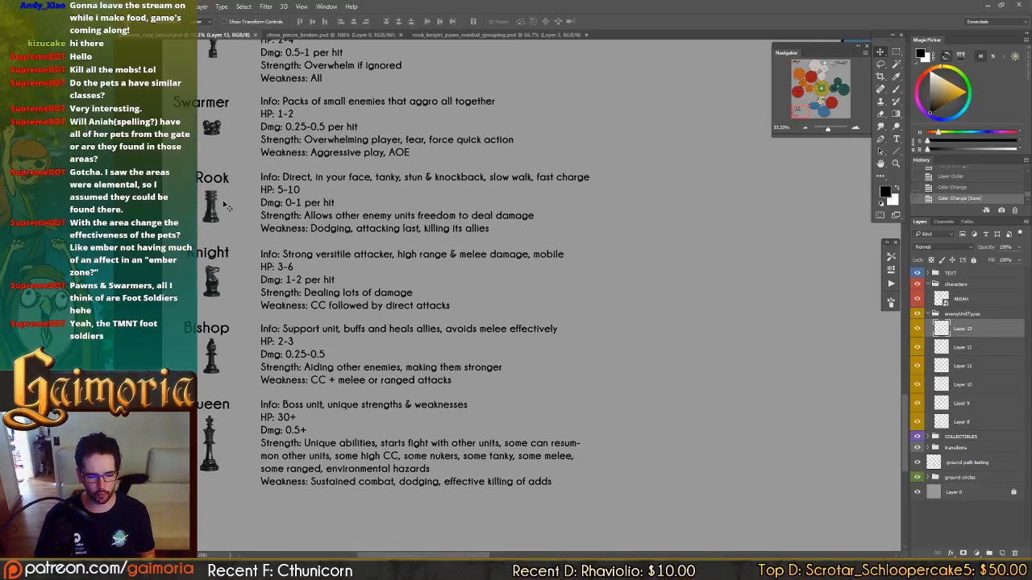
pyautogui.scroll(-1, 257, 259)
pyautogui.scroll(5, 339, 290)
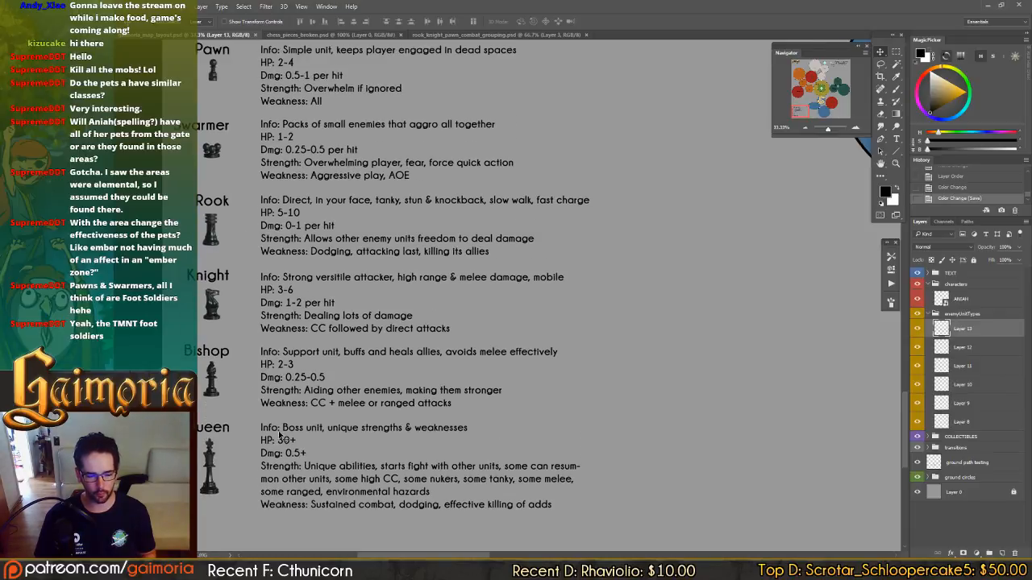
pyautogui.scroll(1, 572, 318)
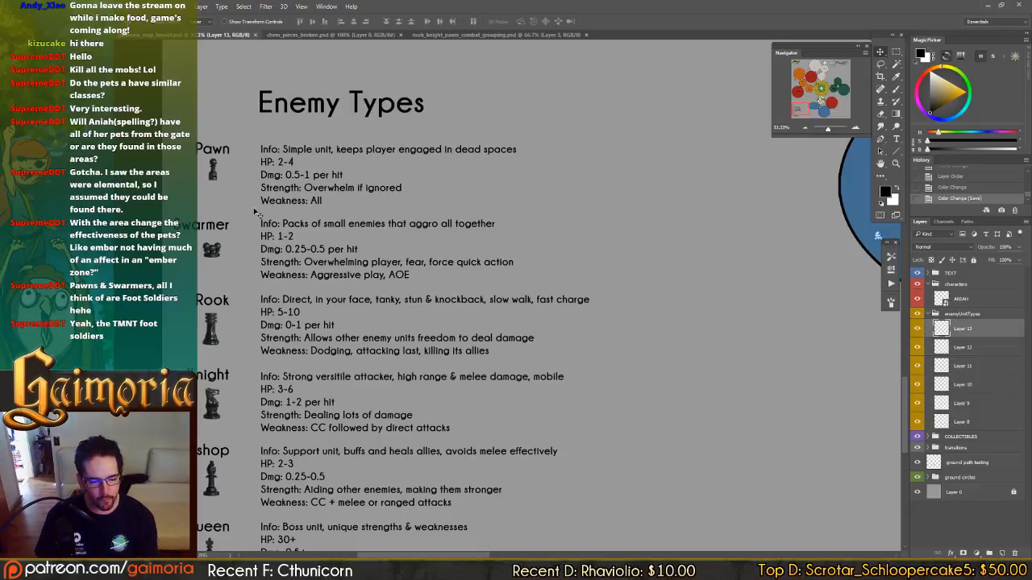
# Place three copies of the pawn icon in a row beside the Fluid lands 01 zone.
pyautogui.click(213, 175)
pyautogui.moveTo(567, 214); pyautogui.dragTo(398, 232)
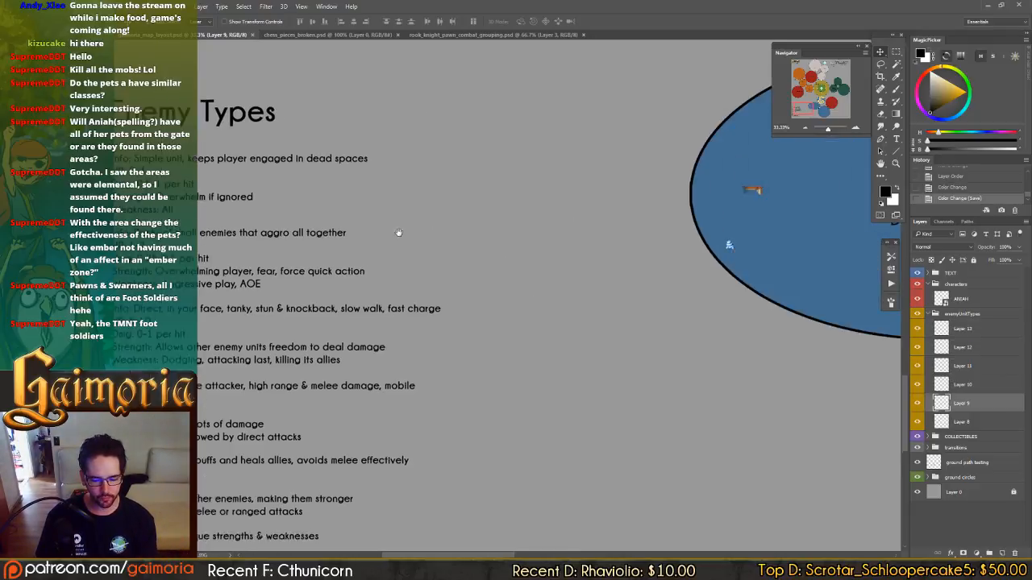
pyautogui.moveTo(627, 236); pyautogui.dragTo(407, 380)
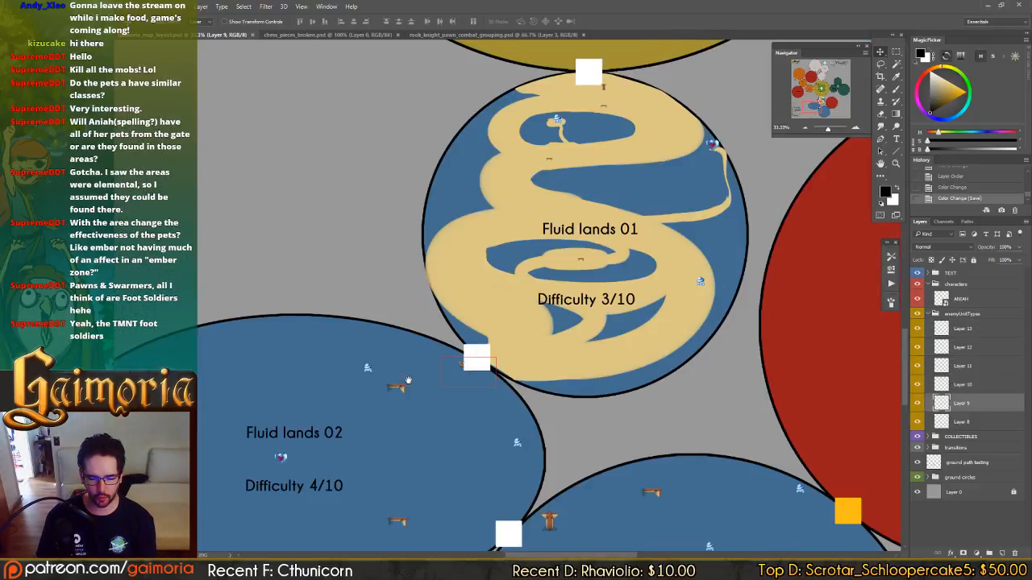
pyautogui.moveTo(531, 345); pyautogui.dragTo(540, 300)
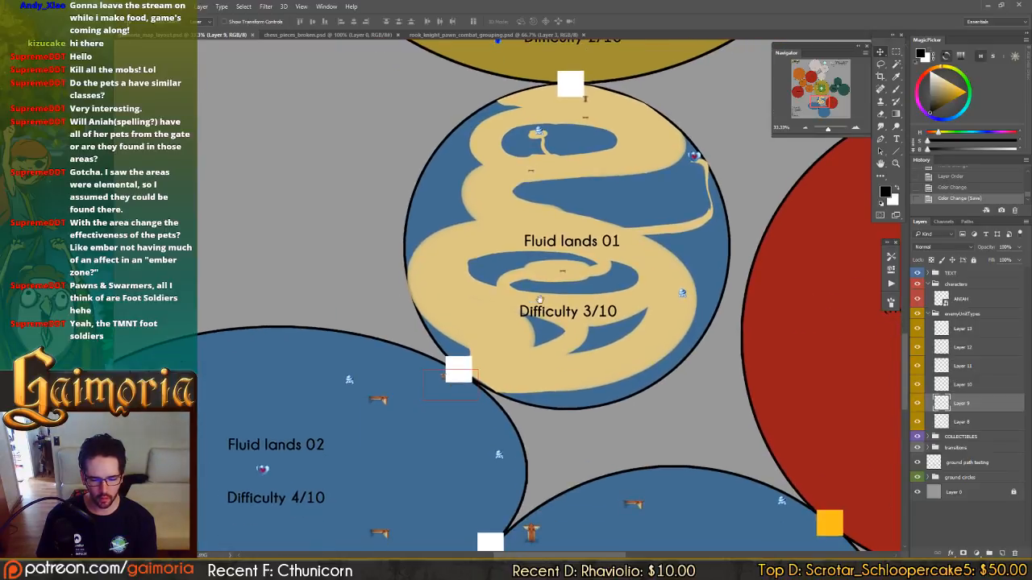
pyautogui.keyDown('alt'); pyautogui.moveTo(360, 355); pyautogui.dragTo(690, 267); pyautogui.keyUp('alt')
pyautogui.moveTo(437, 333); pyautogui.dragTo(643, 258)
pyautogui.moveTo(431, 312); pyautogui.dragTo(647, 264)
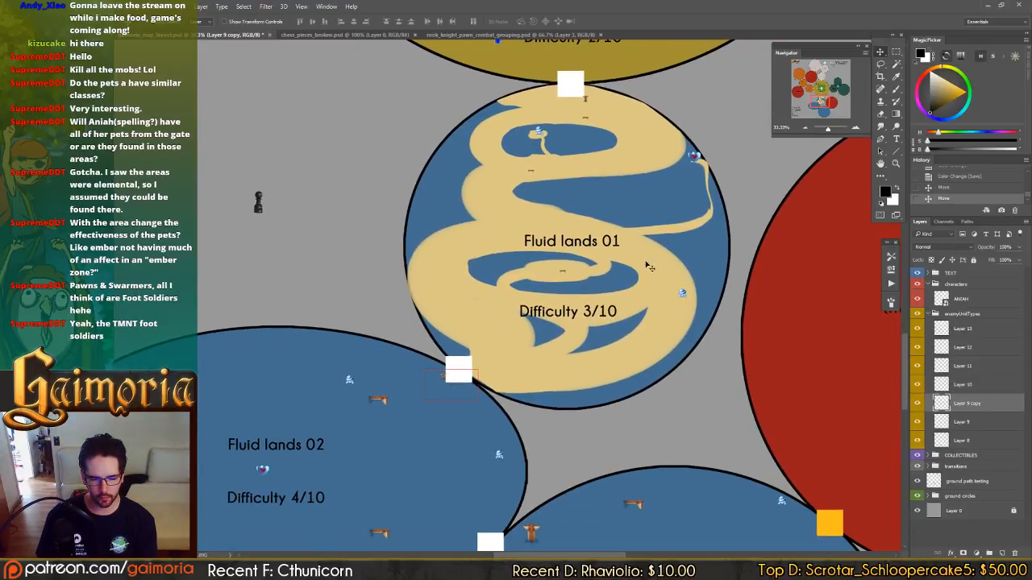
pyautogui.moveTo(400, 348); pyautogui.dragTo(661, 299)
pyautogui.moveTo(576, 307); pyautogui.dragTo(467, 245)
pyautogui.moveTo(467, 245); pyautogui.dragTo(467, 246)
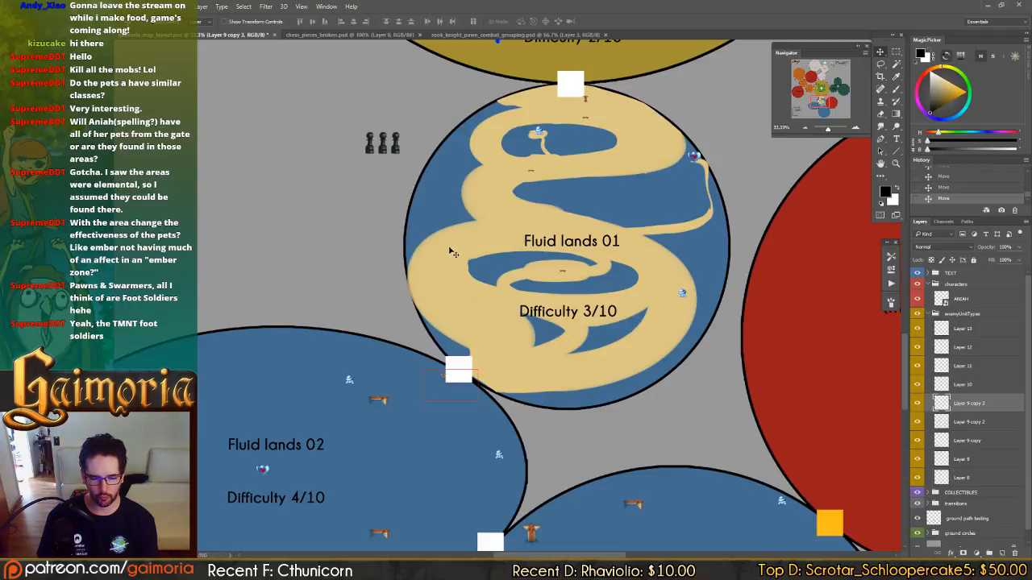
# Copy the pawn icons into rows of three beside the Fluid lands 02 and Fluid lands 03 zones.
pyautogui.moveTo(357, 334); pyautogui.dragTo(551, 271)
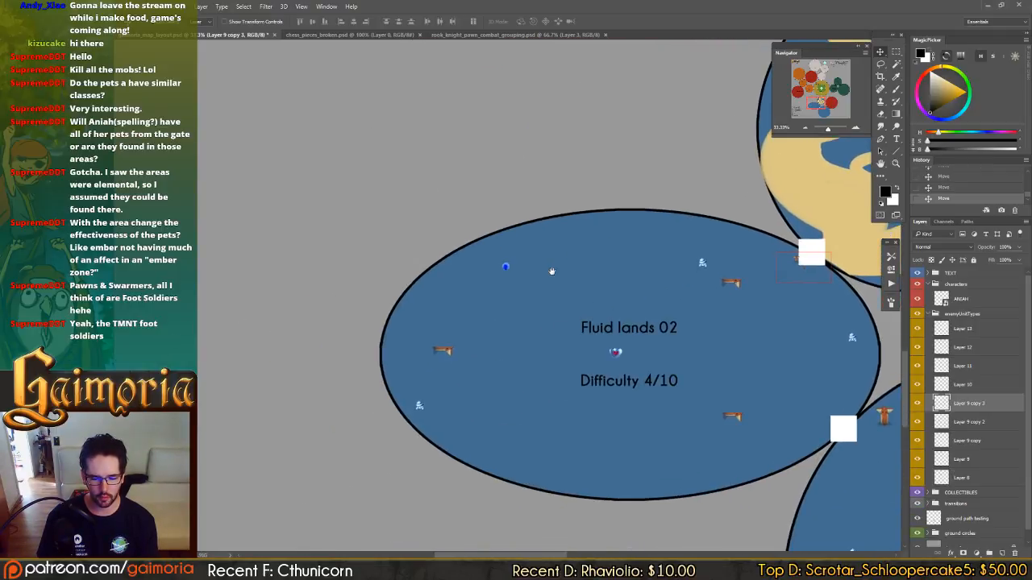
pyautogui.moveTo(702, 164); pyautogui.dragTo(345, 458)
pyautogui.moveTo(433, 409)
pyautogui.mouseDown()
pyautogui.moveTo(413, 408)
pyautogui.moveTo(428, 408)
pyautogui.mouseUp()
pyautogui.moveTo(541, 384); pyautogui.dragTo(365, 190)
pyautogui.moveTo(472, 323); pyautogui.dragTo(464, 236)
pyautogui.moveTo(352, 133); pyautogui.dragTo(654, 387)
pyautogui.moveTo(539, 327); pyautogui.dragTo(649, 335)
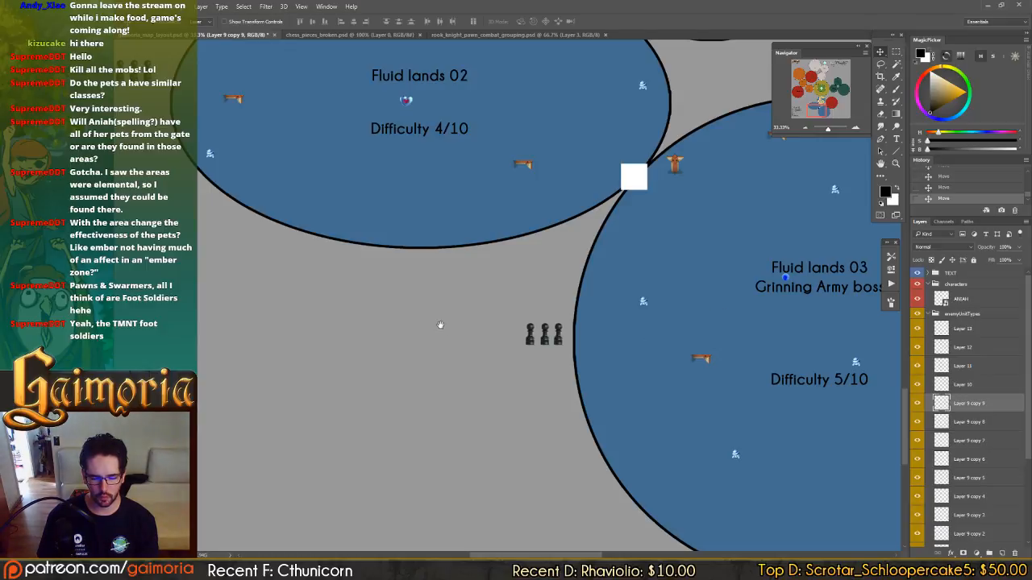
# Copy the swarmer icon from the Enemy Types list to below the pawns beside Fluid lands 02.
pyautogui.moveTo(247, 226); pyautogui.dragTo(652, 382)
pyautogui.moveTo(375, 325); pyautogui.dragTo(634, 309)
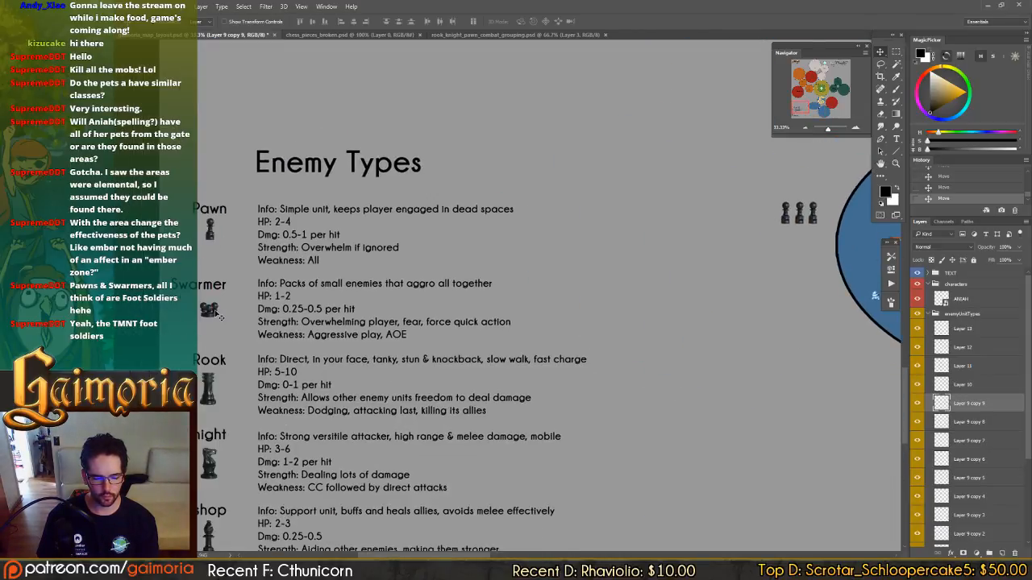
pyautogui.moveTo(216, 314); pyautogui.dragTo(786, 305)
pyautogui.moveTo(783, 363)
pyautogui.mouseDown()
pyautogui.moveTo(557, 343)
pyautogui.moveTo(831, 403)
pyautogui.mouseUp()
pyautogui.moveTo(218, 301)
pyautogui.mouseDown()
pyautogui.moveTo(560, 380)
pyautogui.moveTo(559, 347)
pyautogui.mouseUp()
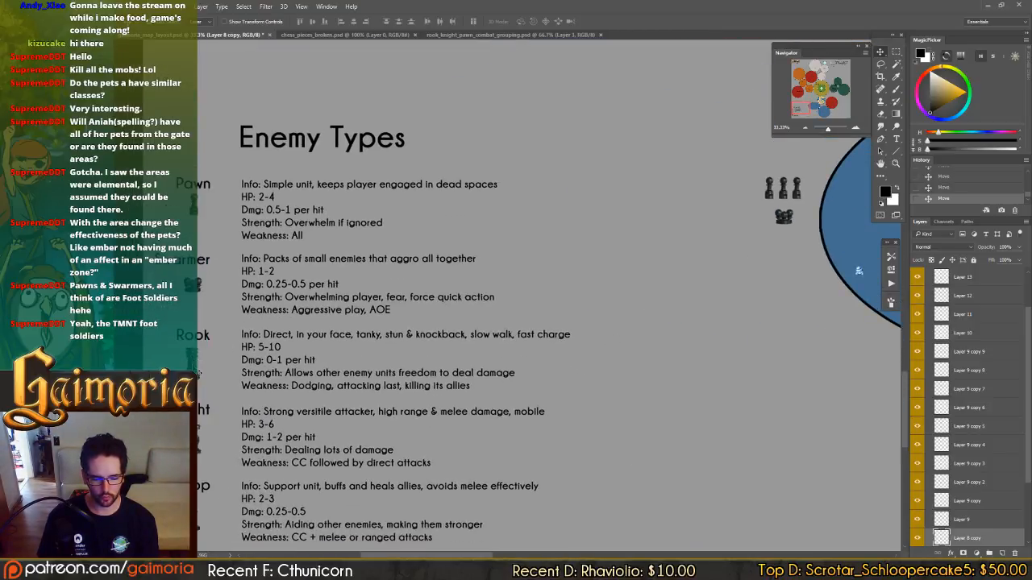
# Copy the rook icon to below the Fluid lands 03 pawns and the knight icon to below the Fluid lands 02 swarmer.
pyautogui.moveTo(198, 372); pyautogui.dragTo(729, 376)
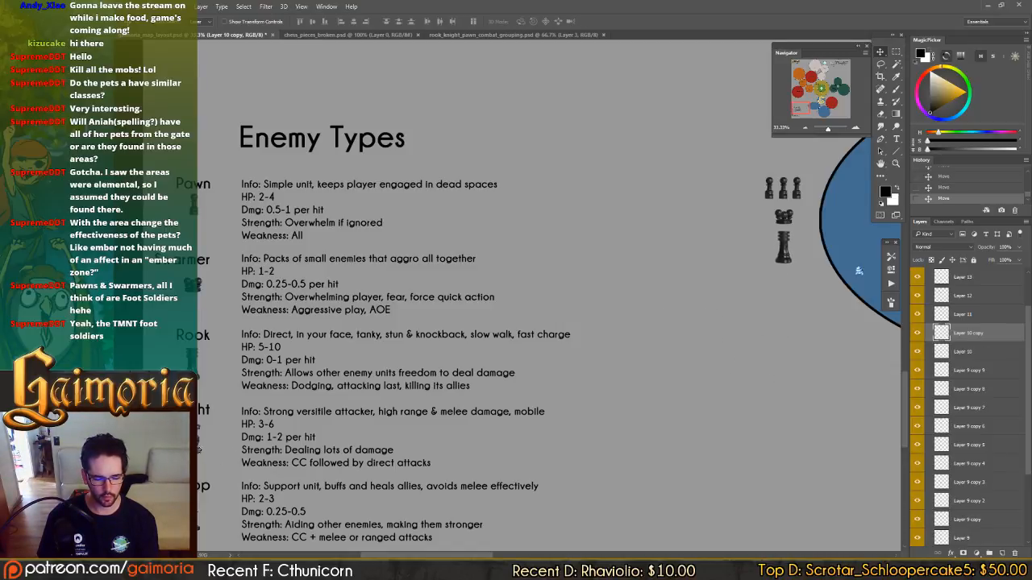
pyautogui.moveTo(199, 448); pyautogui.dragTo(698, 361)
pyautogui.moveTo(836, 362); pyautogui.dragTo(536, 350)
pyautogui.keyDown('ctrl'); pyautogui.click(481, 242); pyautogui.keyUp('ctrl')
pyautogui.moveTo(439, 264); pyautogui.dragTo(806, 466)
pyautogui.moveTo(867, 461); pyautogui.dragTo(648, 381)
pyautogui.moveTo(459, 289); pyautogui.dragTo(580, 465)
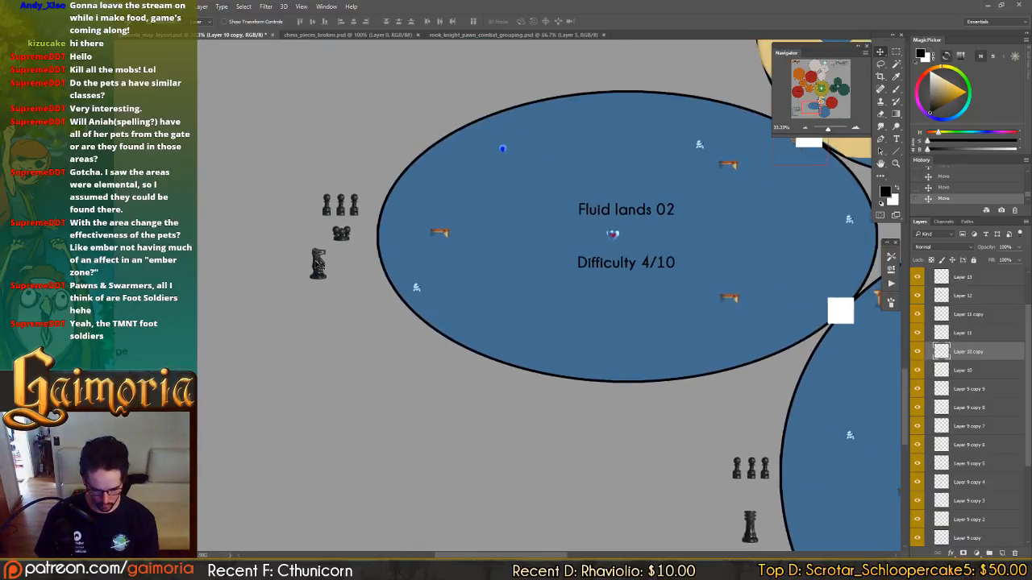
pyautogui.moveTo(333, 296); pyautogui.dragTo(356, 305)
# Copy the bishop icon from the Enemy Types list to beside the rook at Fluid lands 03.
pyautogui.moveTo(485, 371); pyautogui.dragTo(591, 269)
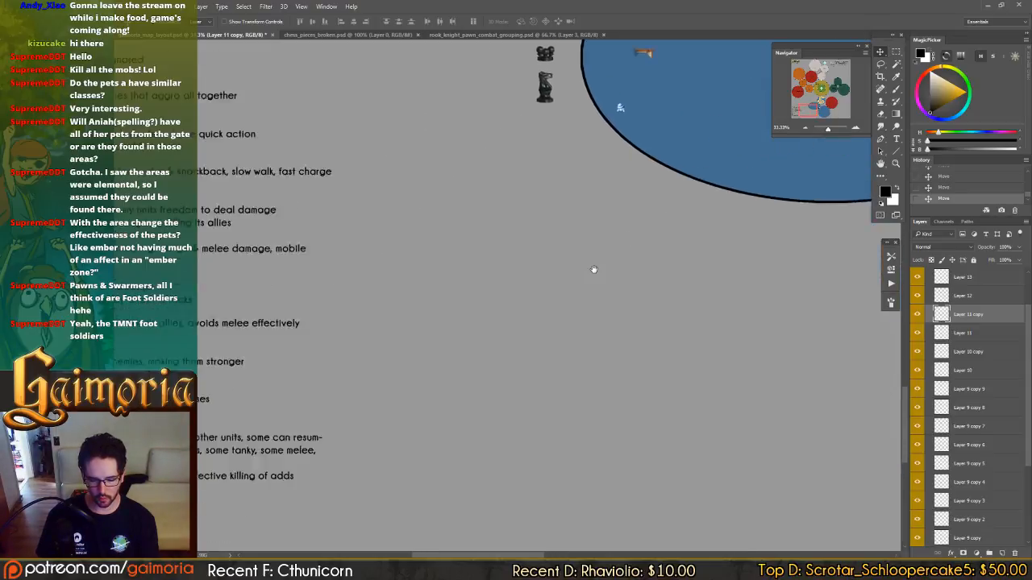
pyautogui.moveTo(386, 269); pyautogui.dragTo(515, 303)
pyautogui.moveTo(197, 310); pyautogui.dragTo(740, 326)
pyautogui.moveTo(682, 350); pyautogui.dragTo(375, 336)
pyautogui.moveTo(375, 336); pyautogui.dragTo(732, 385)
# Place two copies of the knight icon between the pawns and the bishop and rook beside Fluid lands 03.
pyautogui.moveTo(646, 347); pyautogui.dragTo(890, 310)
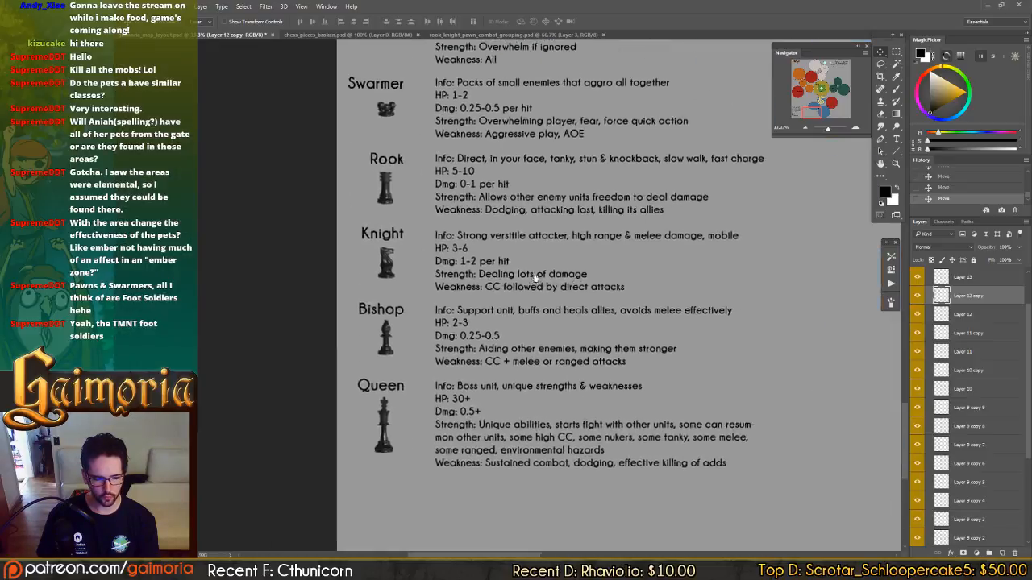
pyautogui.moveTo(474, 268); pyautogui.dragTo(813, 291)
pyautogui.moveTo(770, 316); pyautogui.dragTo(486, 305)
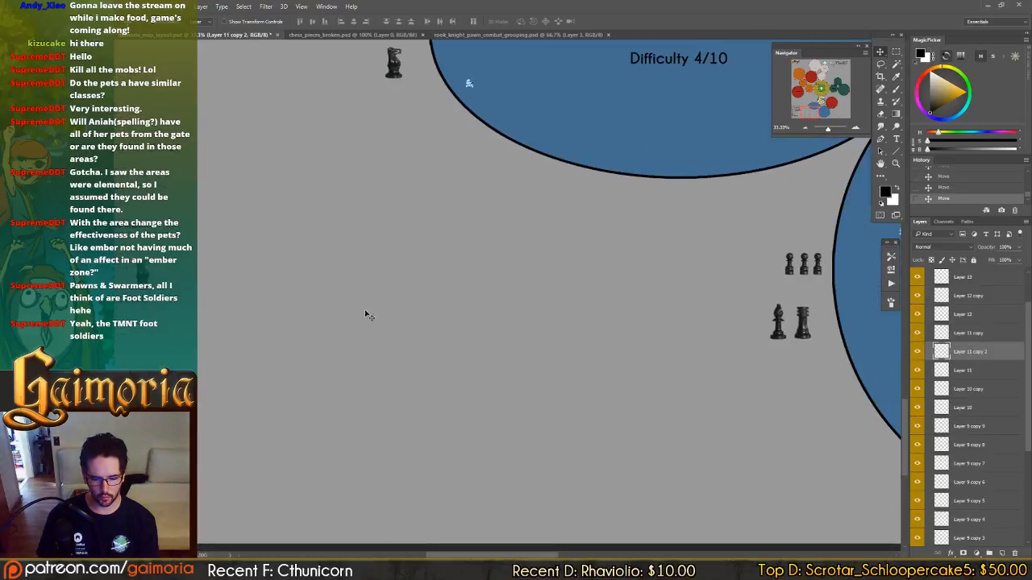
pyautogui.moveTo(364, 311); pyautogui.dragTo(822, 349)
pyautogui.click(807, 333)
pyautogui.click(788, 339)
# Copy the queen icon from the Enemy Types list to below the bishop and rook beside Fluid lands 03.
pyautogui.moveTo(461, 377); pyautogui.dragTo(899, 342)
pyautogui.moveTo(241, 424); pyautogui.dragTo(748, 418)
pyautogui.moveTo(749, 419); pyautogui.dragTo(184, 337)
pyautogui.moveTo(420, 382); pyautogui.dragTo(751, 355)
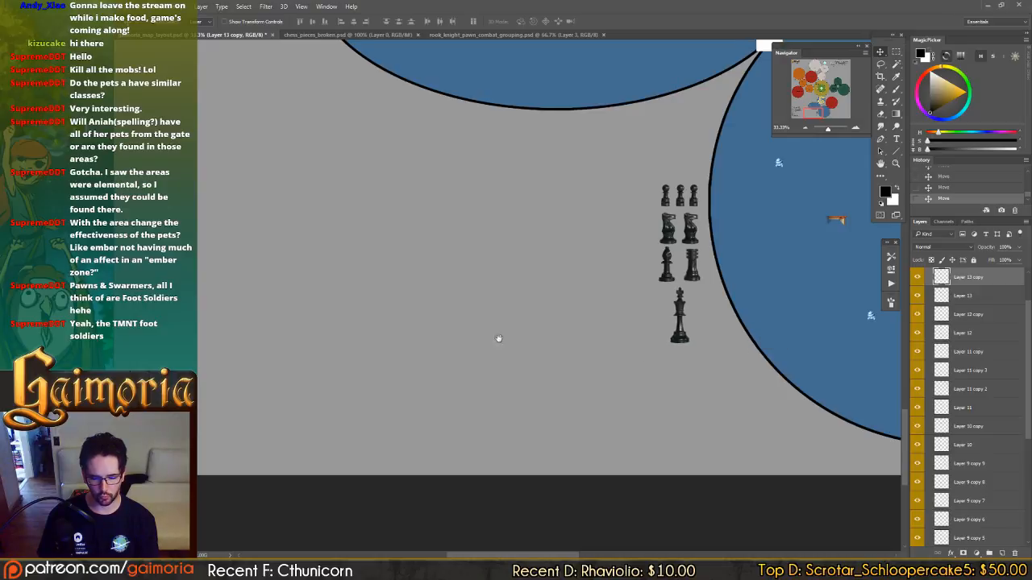
# Copy the swarmer icon to above the row of pawns beside Fluid lands 03.
pyautogui.moveTo(128, 262); pyautogui.dragTo(722, 340)
pyautogui.moveTo(320, 123); pyautogui.dragTo(706, 206)
pyautogui.moveTo(877, 313); pyautogui.dragTo(383, 301)
pyautogui.moveTo(105, 240); pyautogui.dragTo(722, 294)
pyautogui.moveTo(823, 321); pyautogui.dragTo(659, 303)
# Colorize the second knight beside Fluid lands 03 gold with hue 40, saturation 60 and lightness +10, and save the file.
pyautogui.click(672, 299)
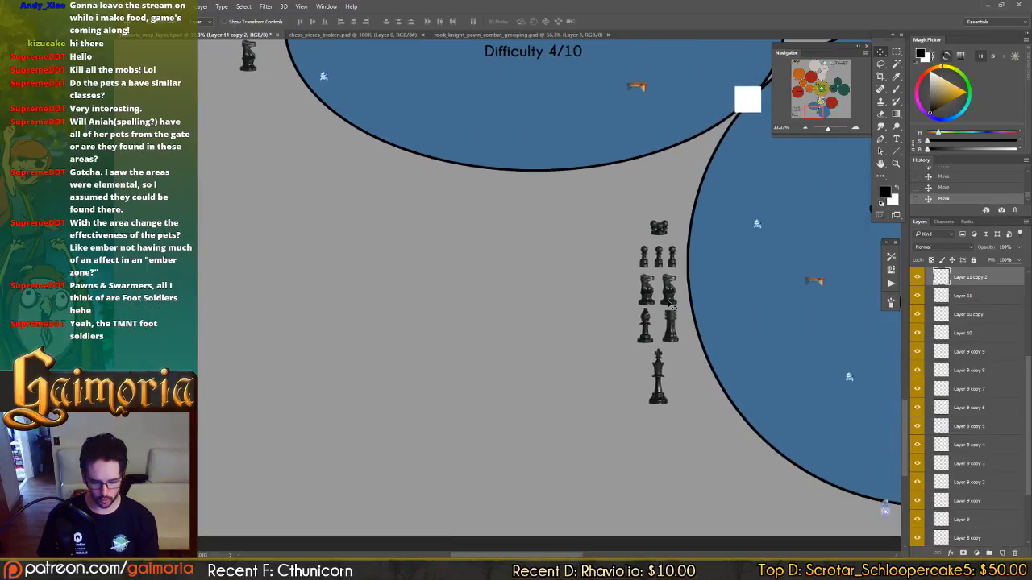
pyautogui.hotkey('ctrl', 'u')
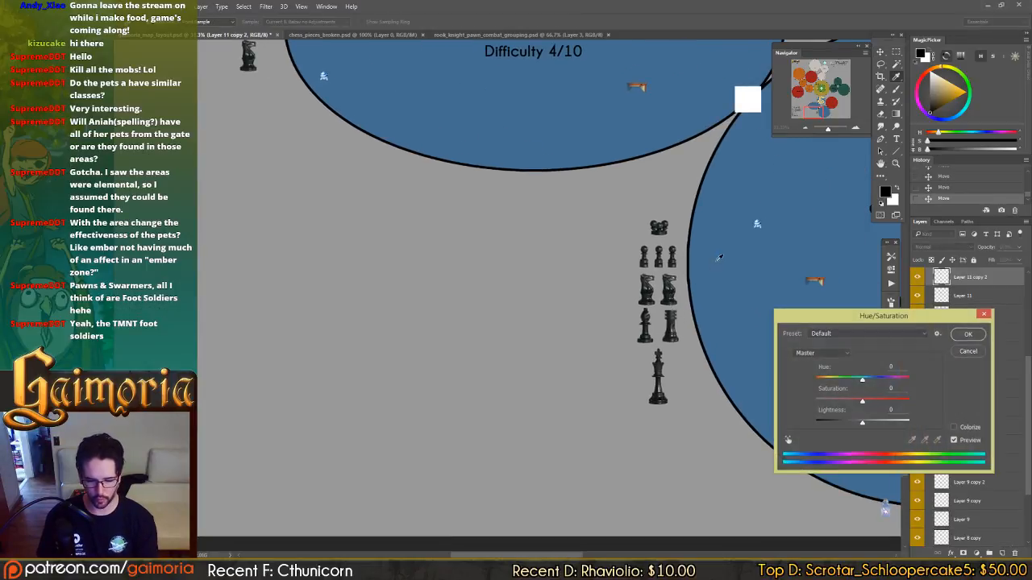
pyautogui.click(954, 427)
pyautogui.click(890, 402)
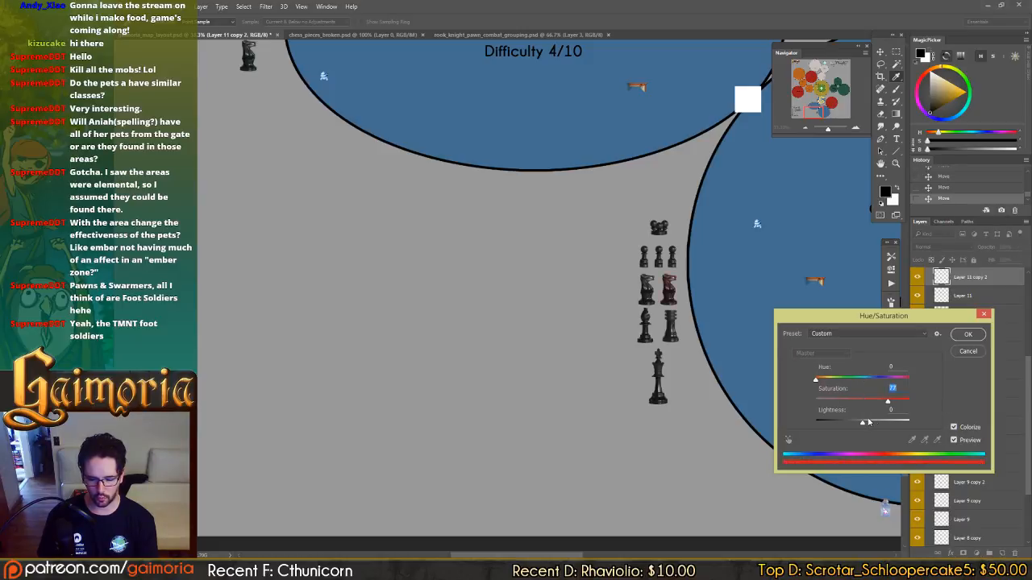
pyautogui.moveTo(868, 422); pyautogui.dragTo(878, 425)
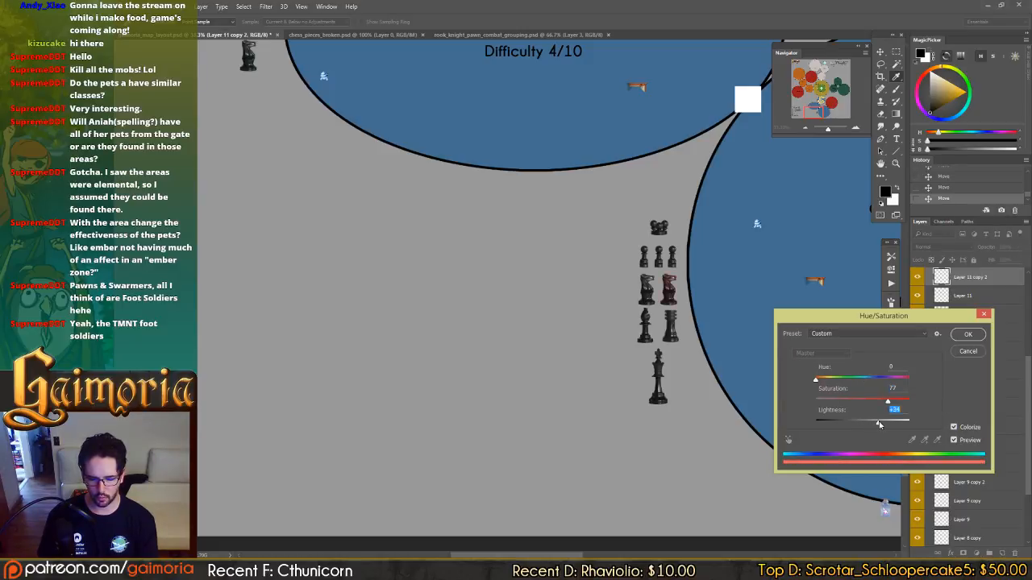
pyautogui.moveTo(667, 290); pyautogui.dragTo(595, 287)
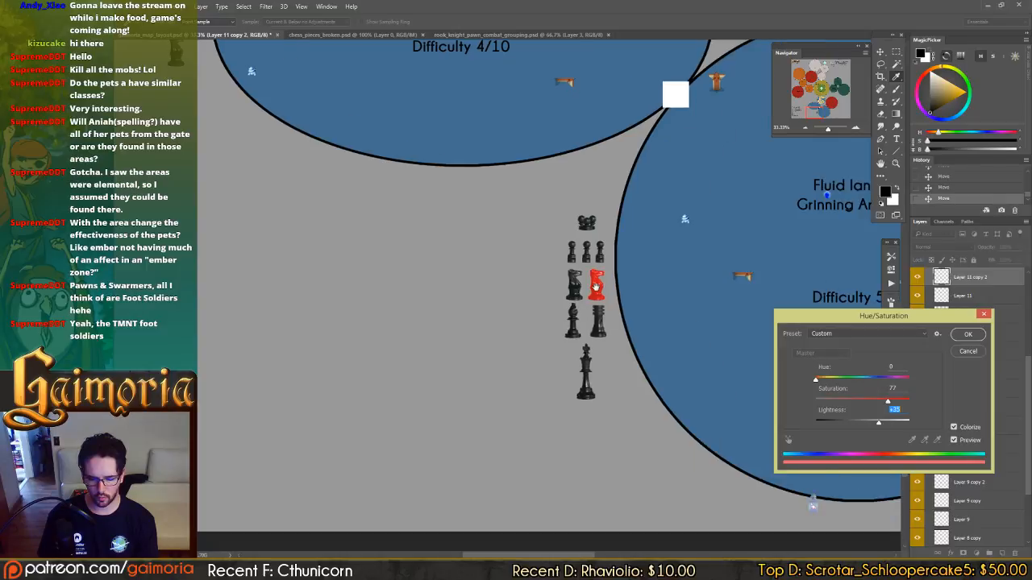
pyautogui.moveTo(814, 377); pyautogui.dragTo(826, 380)
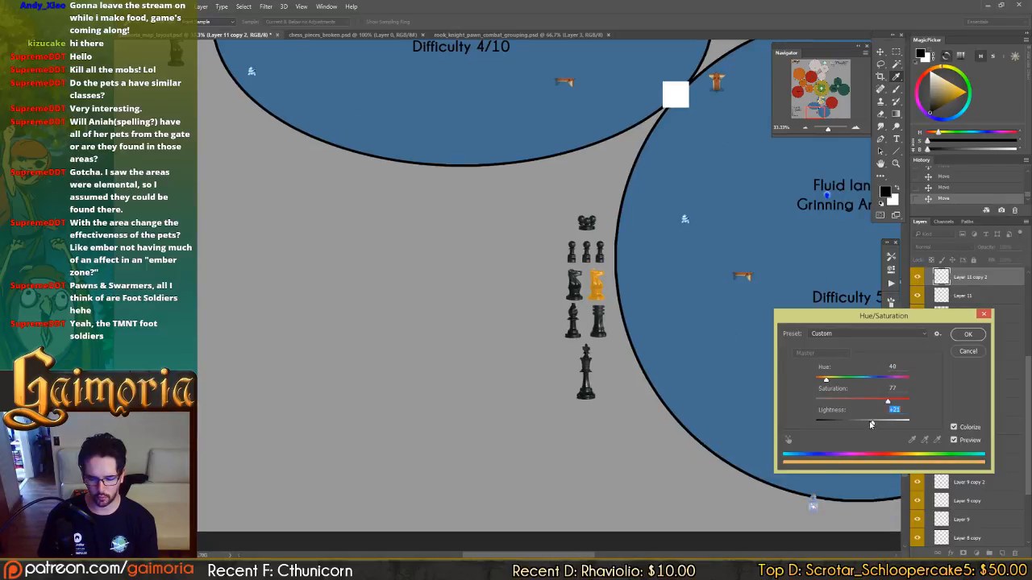
pyautogui.moveTo(871, 424); pyautogui.dragTo(871, 403)
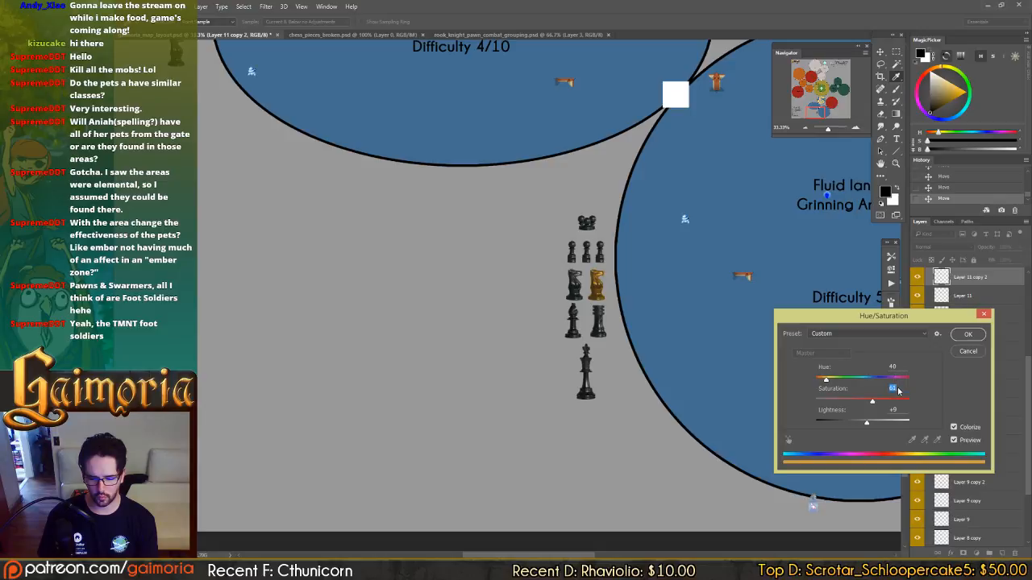
pyautogui.write('60')
pyautogui.press('Tab')
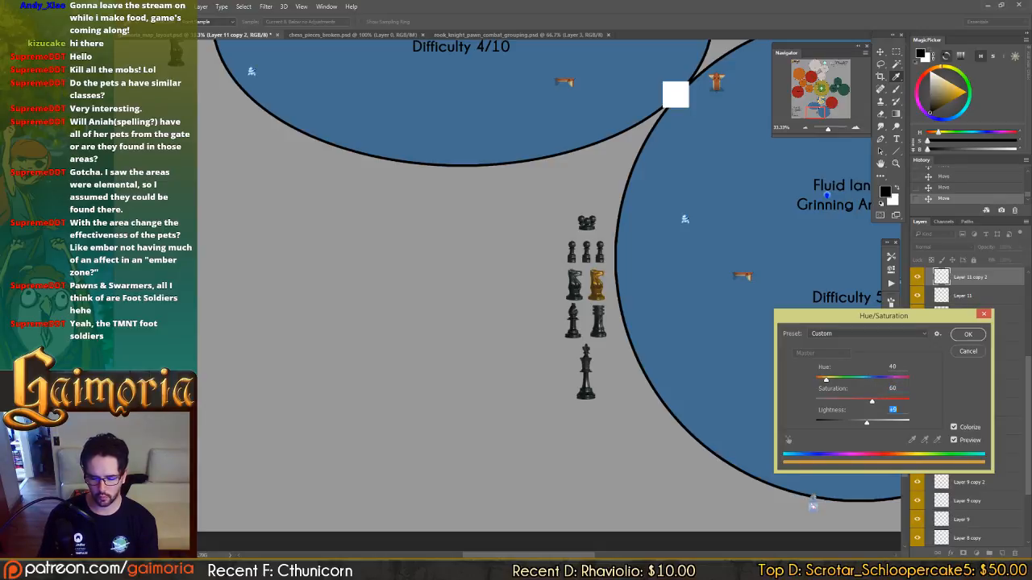
pyautogui.write('10')
pyautogui.press('Return')
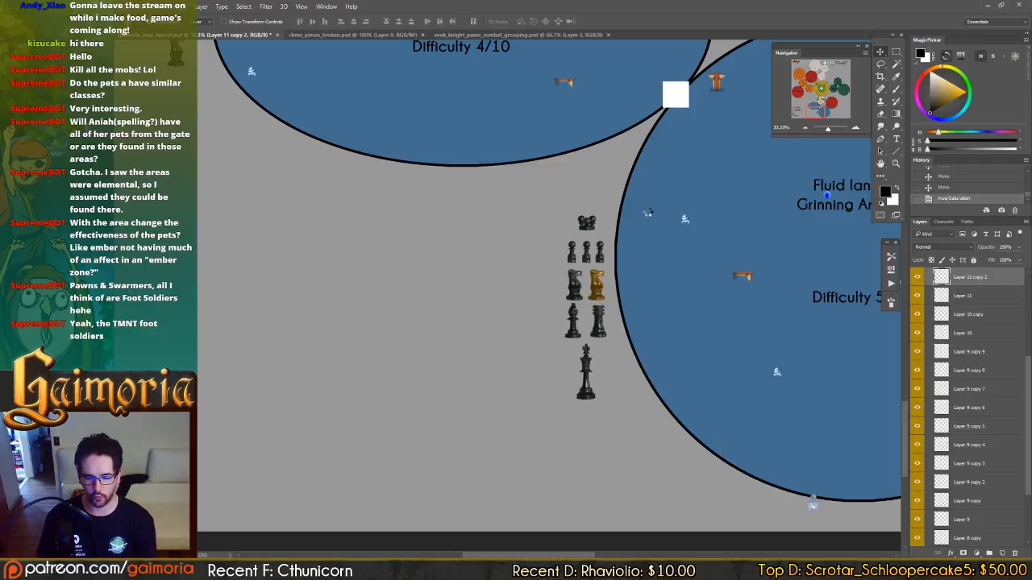
pyautogui.hotkey('ctrl', 's')
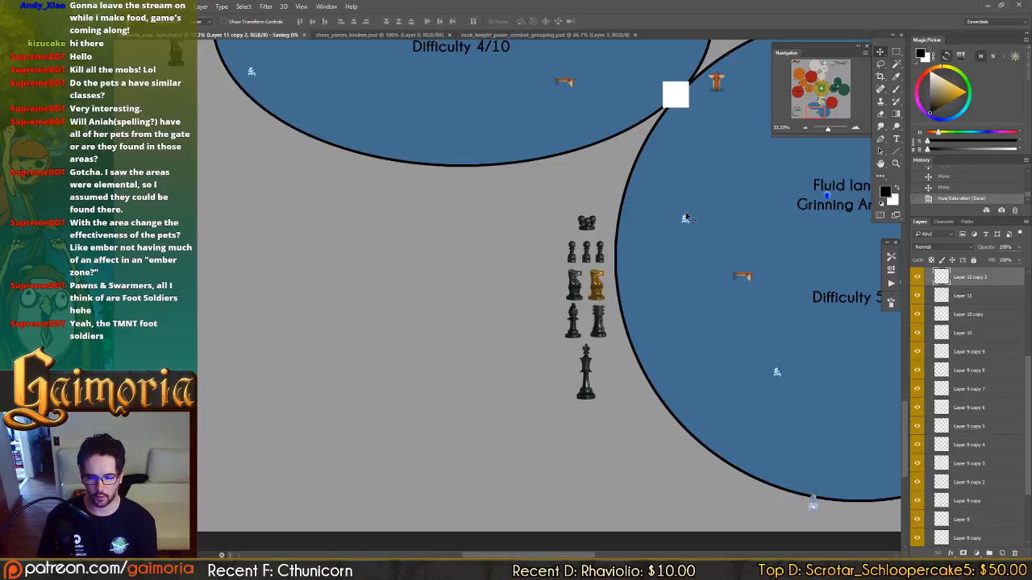
# Review the chess piece groups placed beside the Fluid lands 01, 02 and 03 zones.
pyautogui.moveTo(610, 221); pyautogui.dragTo(765, 338)
pyautogui.moveTo(544, 72); pyautogui.dragTo(576, 150)
pyautogui.moveTo(600, 310); pyautogui.dragTo(564, 316)
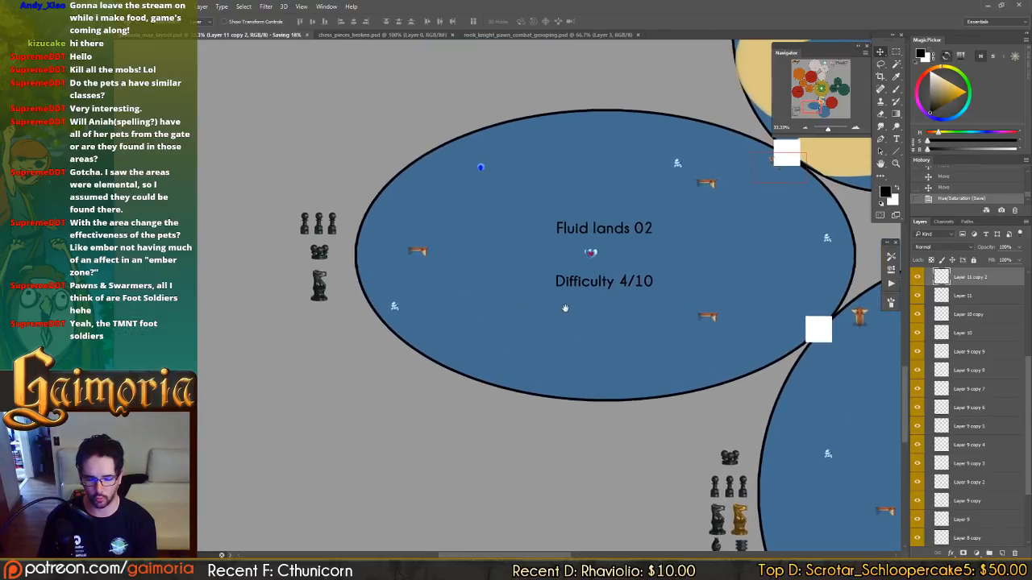
pyautogui.moveTo(527, 255); pyautogui.dragTo(334, 116)
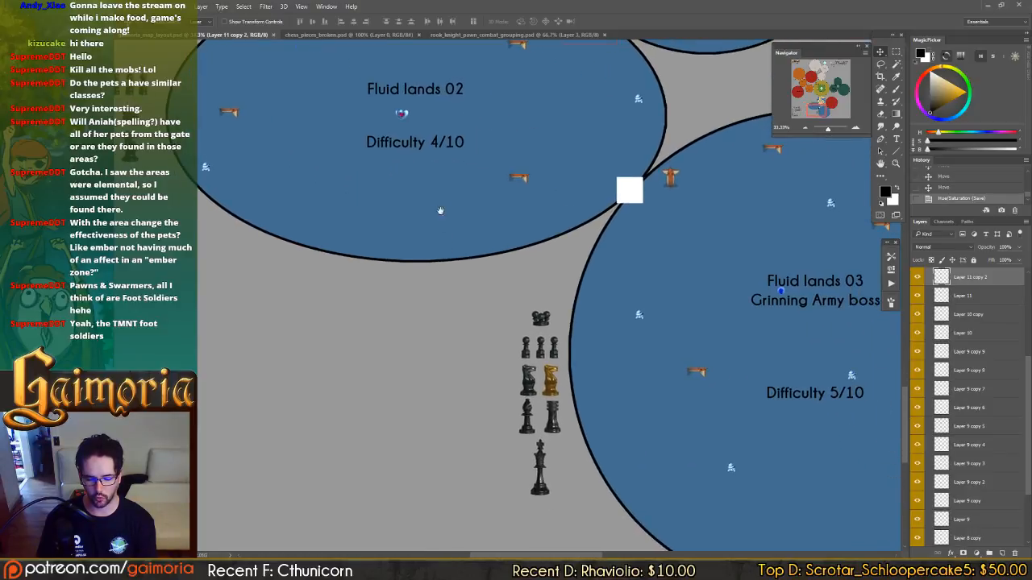
pyautogui.moveTo(443, 248); pyautogui.dragTo(442, 200)
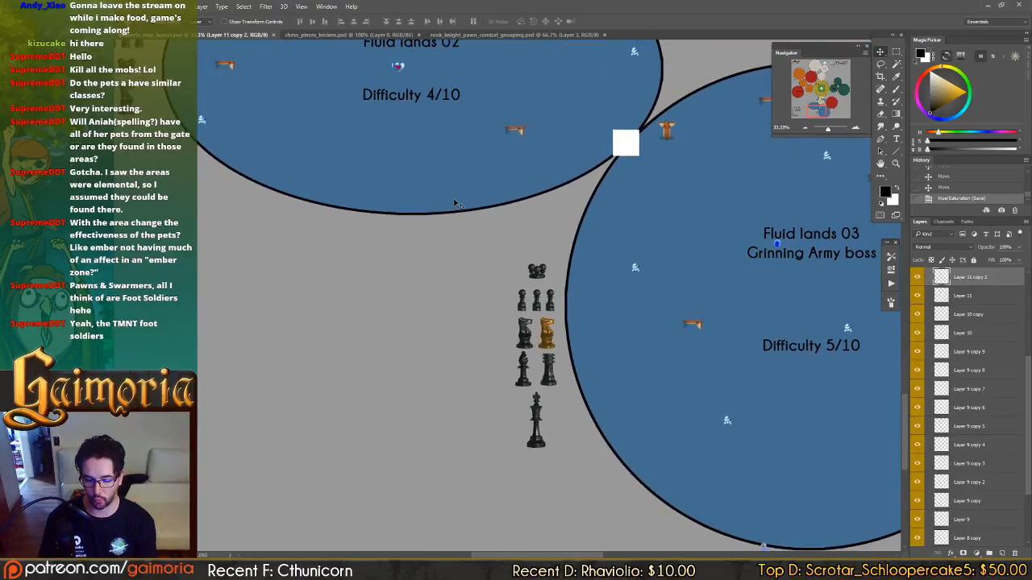
pyautogui.scroll(5, 455, 203)
pyautogui.hscroll(-3, 455, 203)
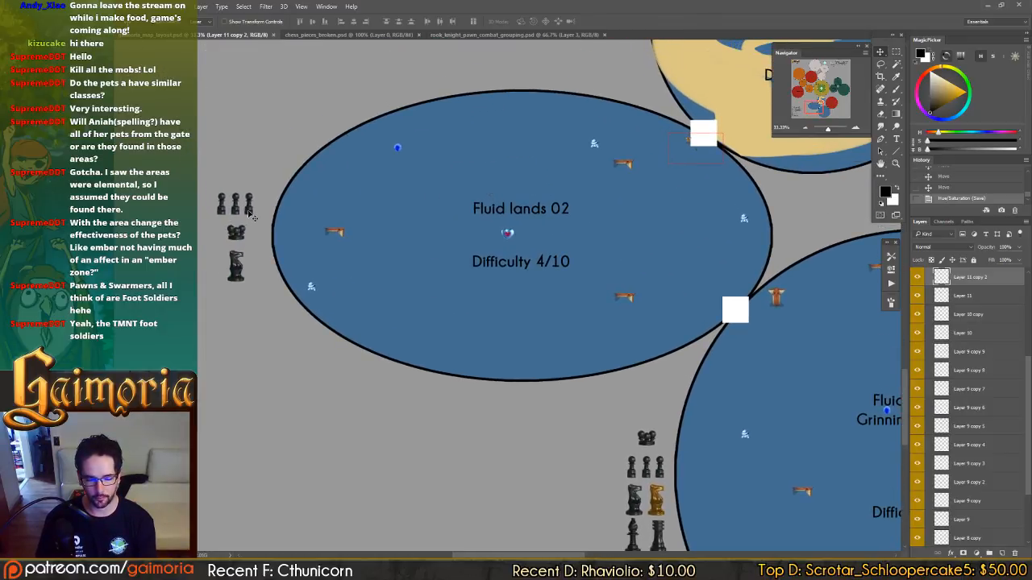
pyautogui.scroll(5, 251, 216)
pyautogui.hscroll(5, 251, 216)
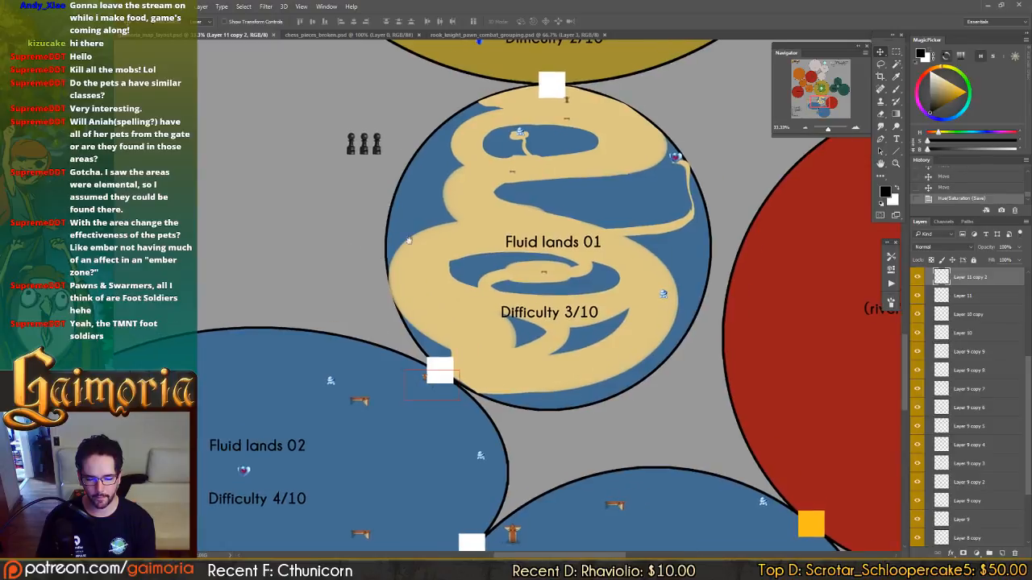
pyautogui.scroll(-5, 409, 240)
pyautogui.hscroll(-5, 409, 240)
pyautogui.scroll(1, 355, 241)
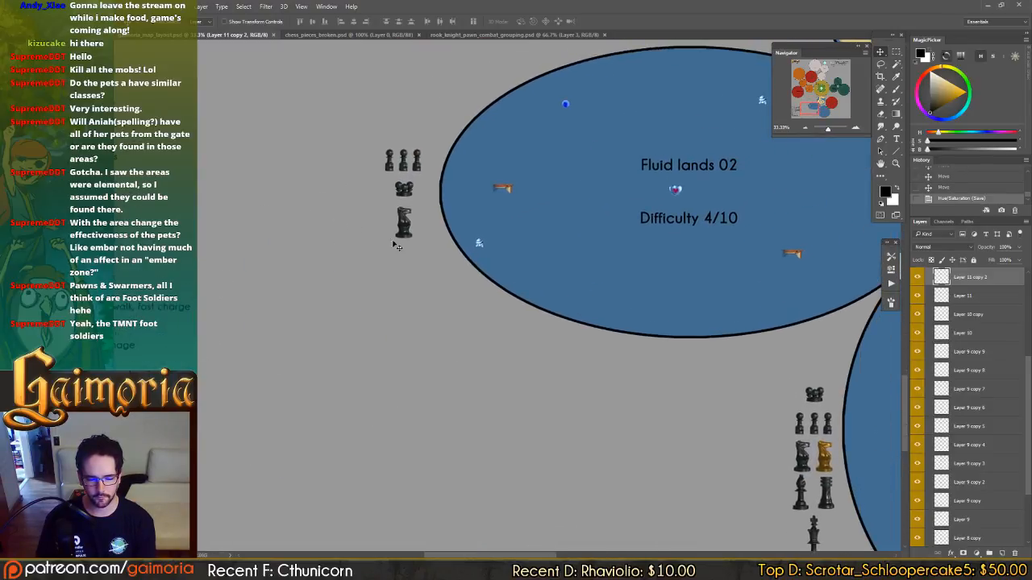
# Duplicate the knight icon beside Fluid lands 02, reposition the copy, and return to the Fluid lands 03 group.
pyautogui.hotkey('ctrl', 'j')
pyautogui.hotkey('ctrl', 'j')
pyautogui.moveTo(404, 287); pyautogui.dragTo(392, 295)
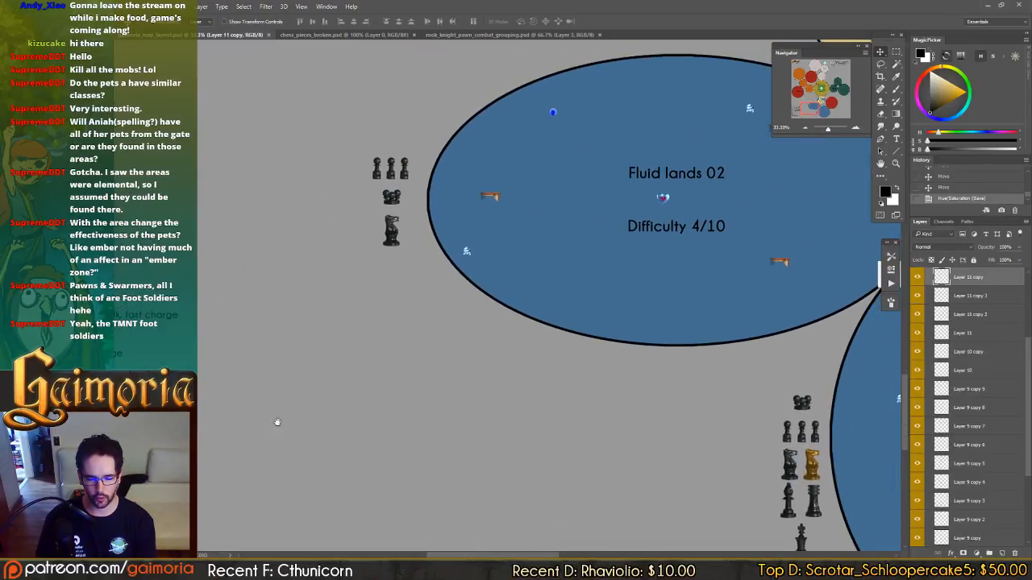
pyautogui.moveTo(458, 306); pyautogui.dragTo(277, 425)
pyautogui.moveTo(505, 220); pyautogui.dragTo(495, 329)
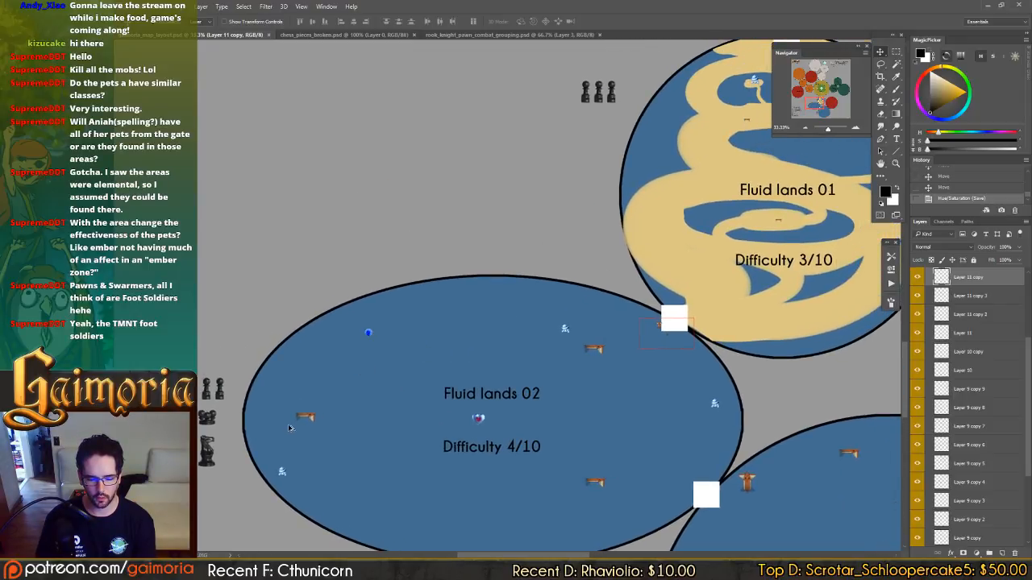
pyautogui.moveTo(591, 208); pyautogui.dragTo(533, 127)
pyautogui.moveTo(493, 303); pyautogui.dragTo(392, 136)
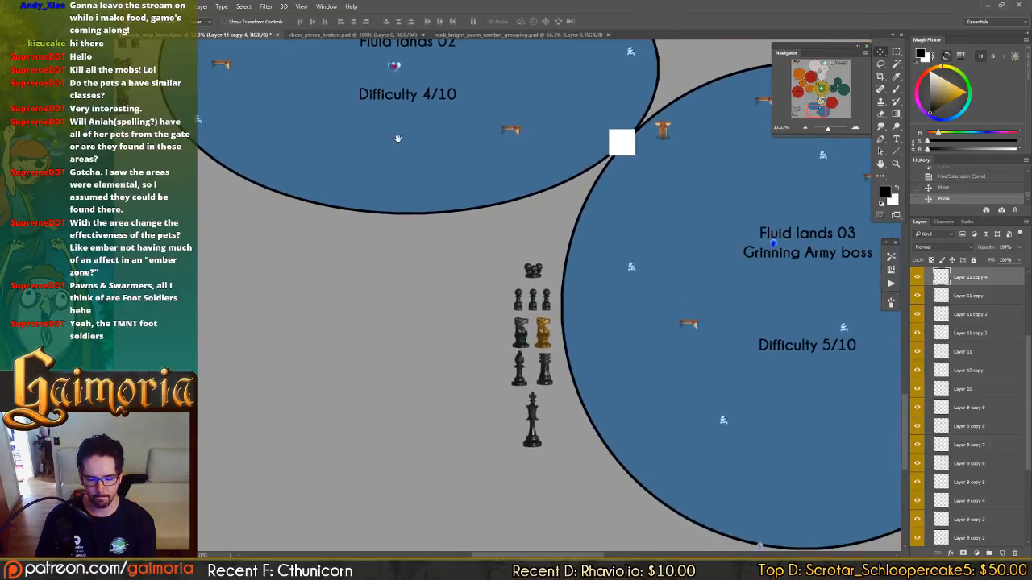
pyautogui.moveTo(453, 156); pyautogui.dragTo(416, 131)
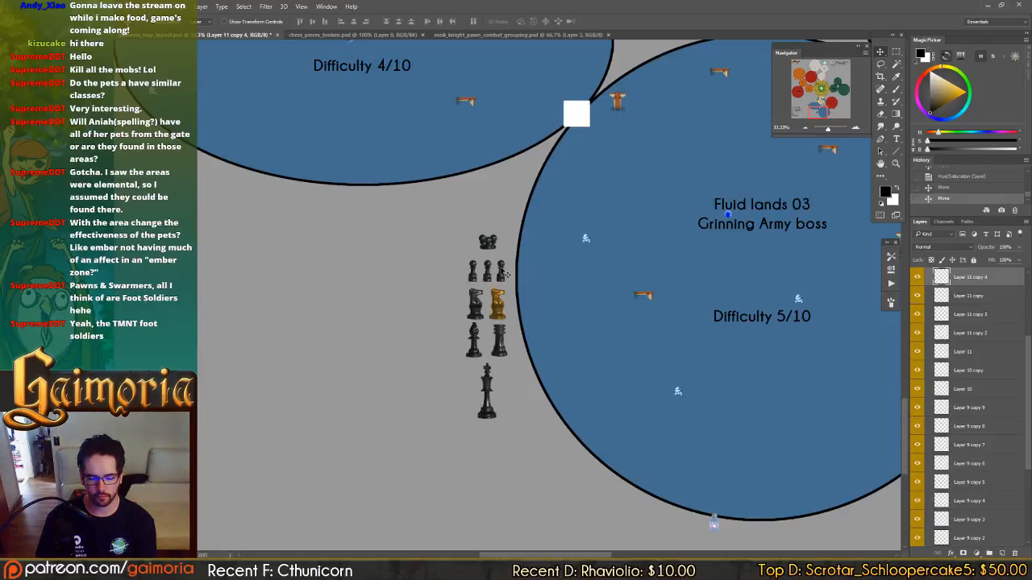
# Move the king icon beside Fluid lands 03 down, away from the bishop and rook.
pyautogui.moveTo(502, 238); pyautogui.dragTo(465, 209)
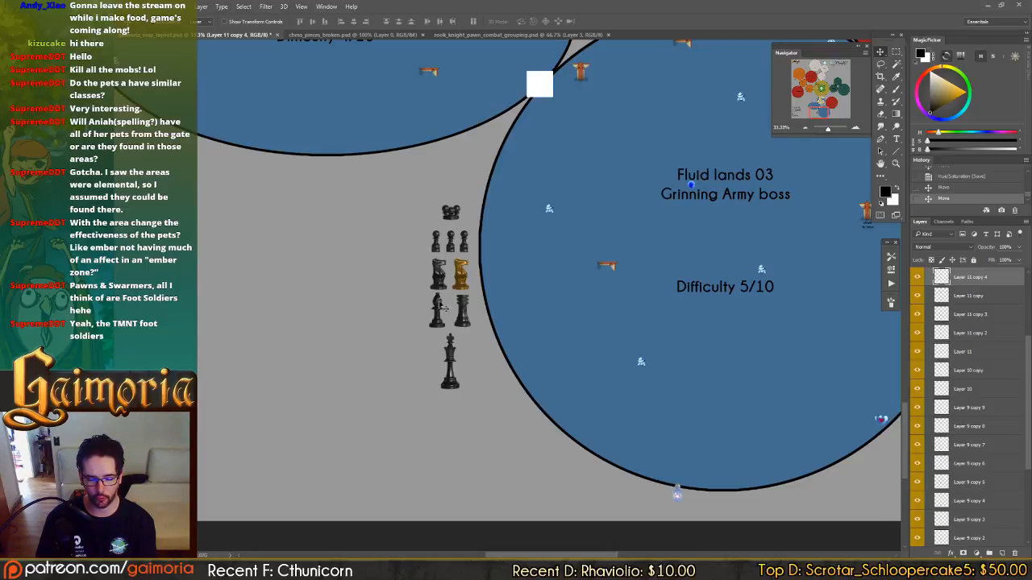
pyautogui.moveTo(461, 361); pyautogui.dragTo(435, 381)
pyautogui.moveTo(457, 317); pyautogui.dragTo(431, 351)
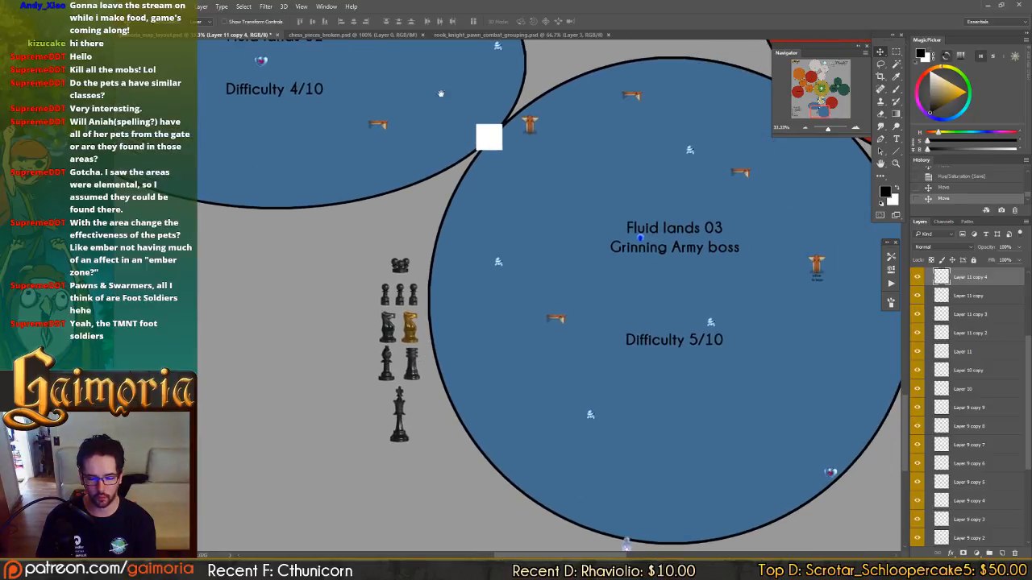
pyautogui.moveTo(483, 155); pyautogui.dragTo(489, 503)
pyautogui.moveTo(488, 77); pyautogui.dragTo(536, 98)
pyautogui.moveTo(462, 540); pyautogui.dragTo(482, 269)
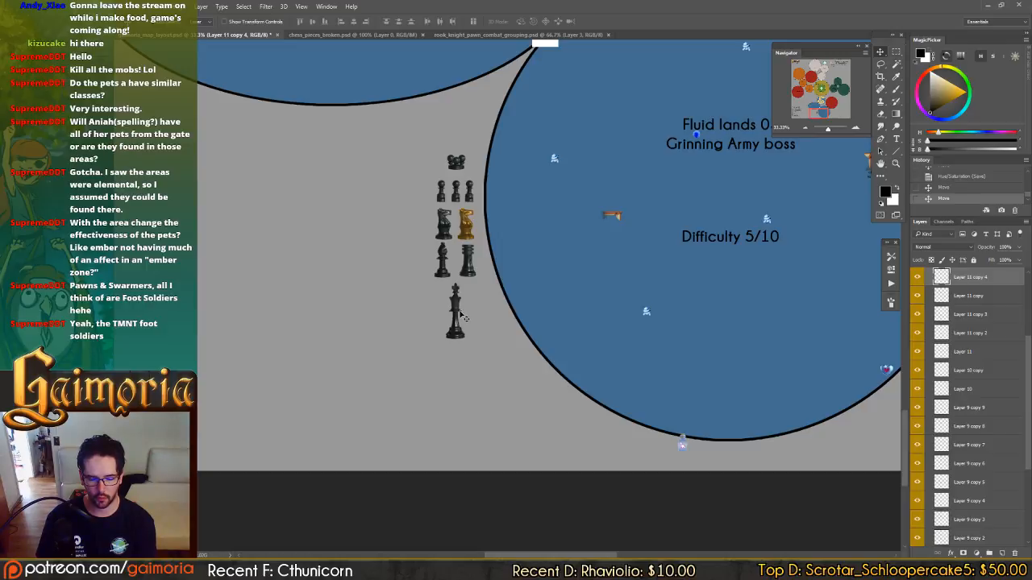
pyautogui.moveTo(457, 307); pyautogui.dragTo(453, 358)
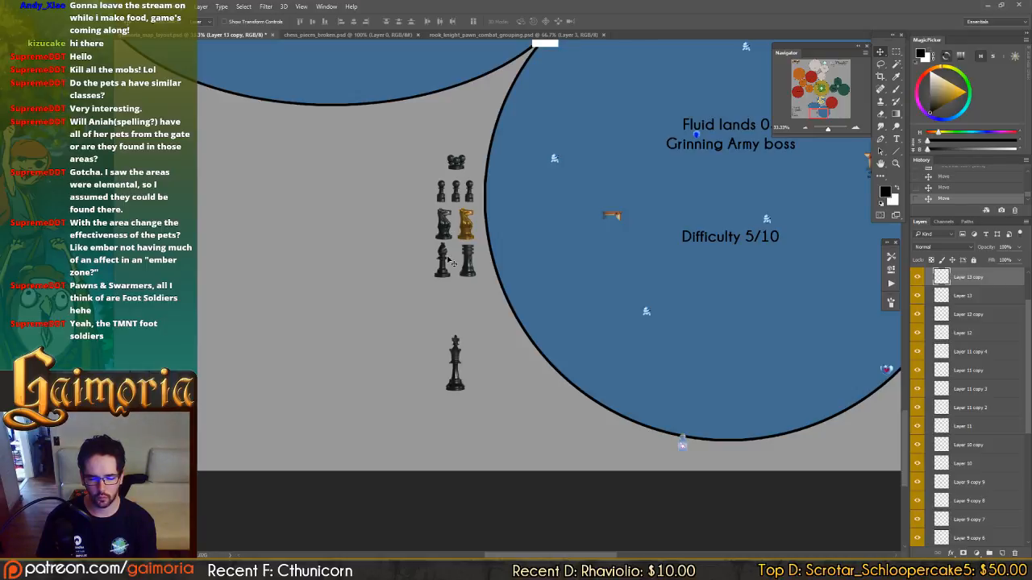
# Shift the king icon beside Fluid lands 03 slightly back up toward the bishop and rook, and save the file.
pyautogui.moveTo(448, 259); pyautogui.dragTo(522, 364)
pyautogui.moveTo(396, 187); pyautogui.dragTo(498, 319)
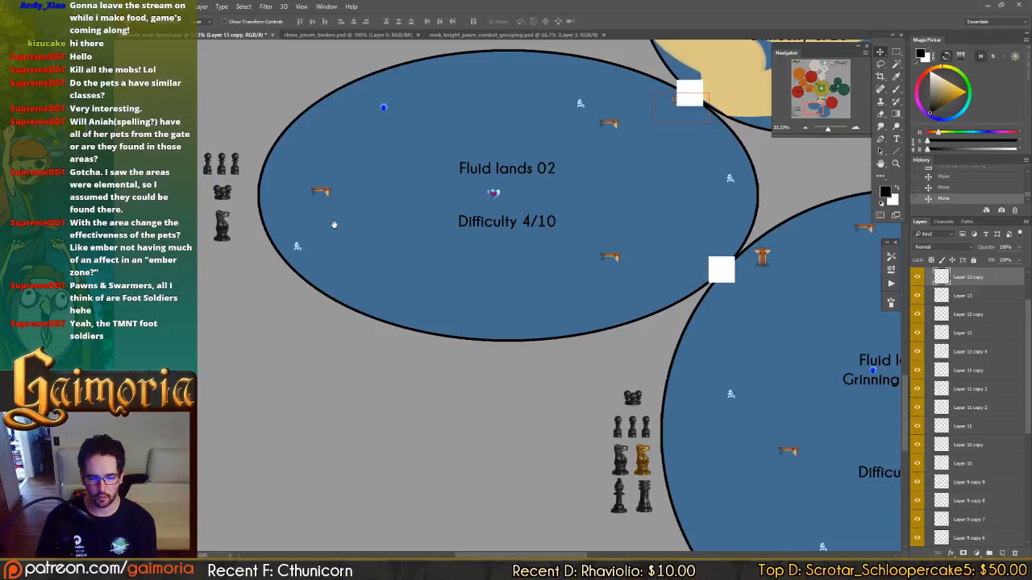
pyautogui.moveTo(333, 224); pyautogui.dragTo(223, 467)
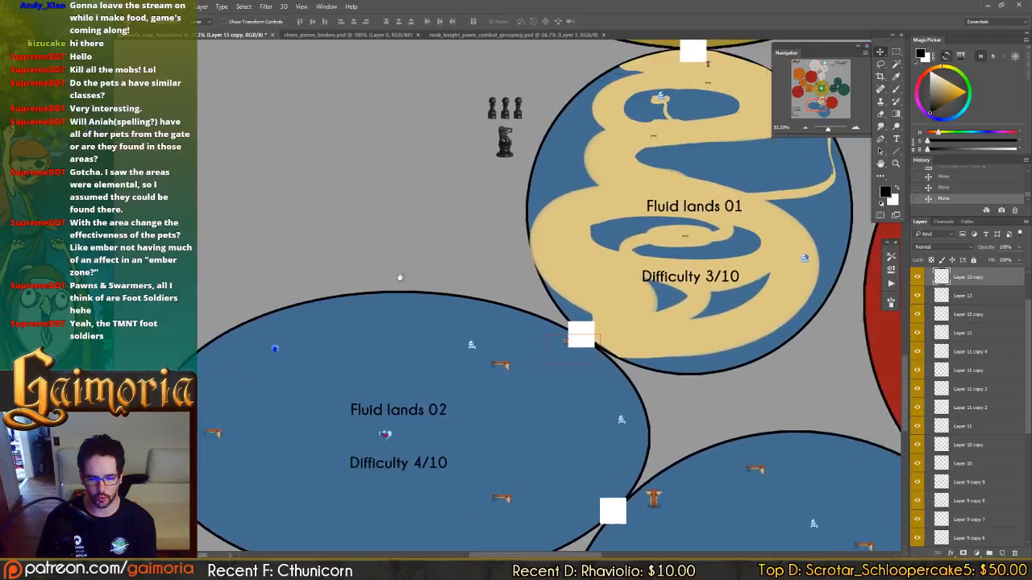
pyautogui.moveTo(436, 204); pyautogui.dragTo(415, 269)
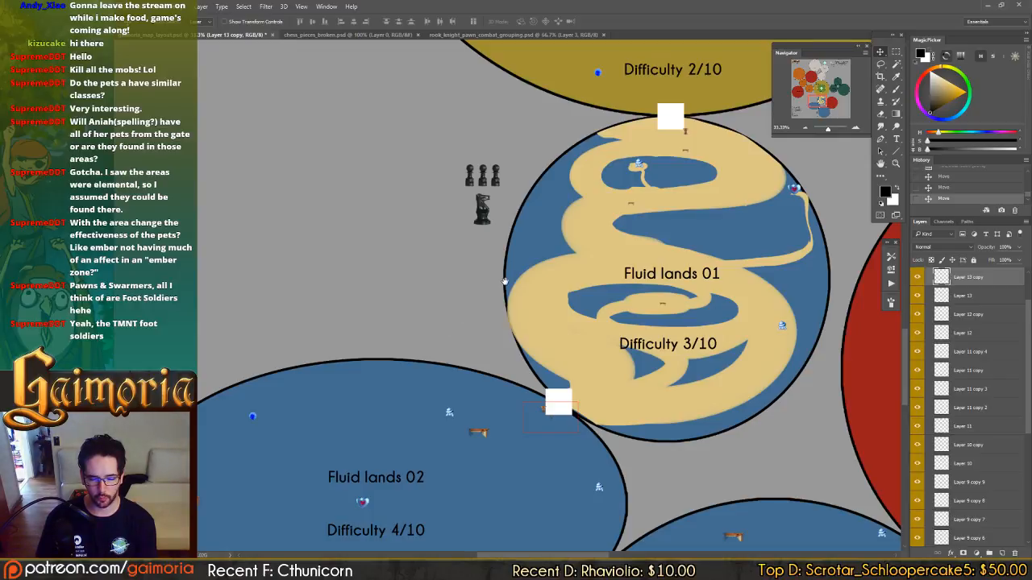
pyautogui.scroll(-10, 504, 281)
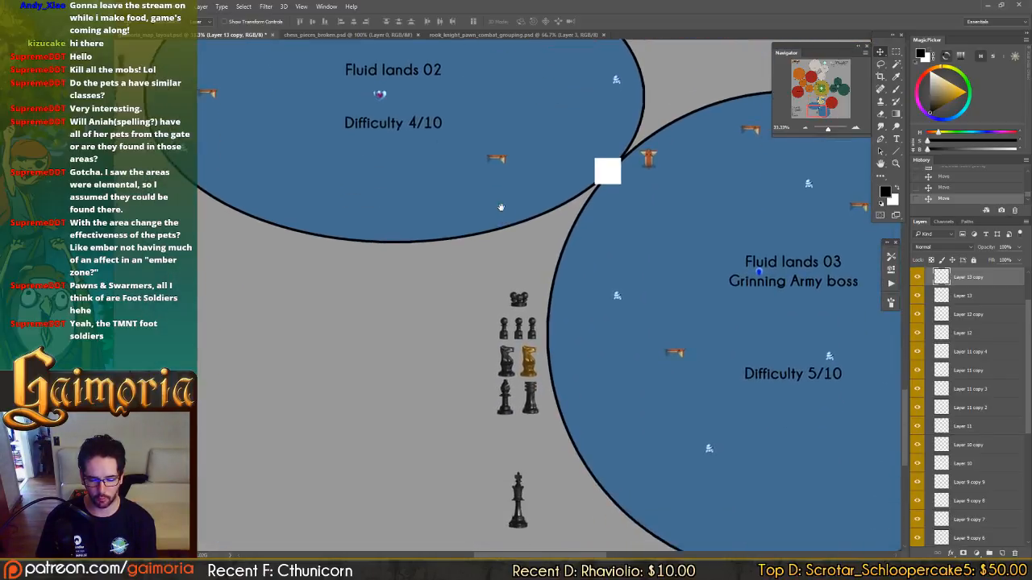
pyautogui.scroll(-3, 501, 207)
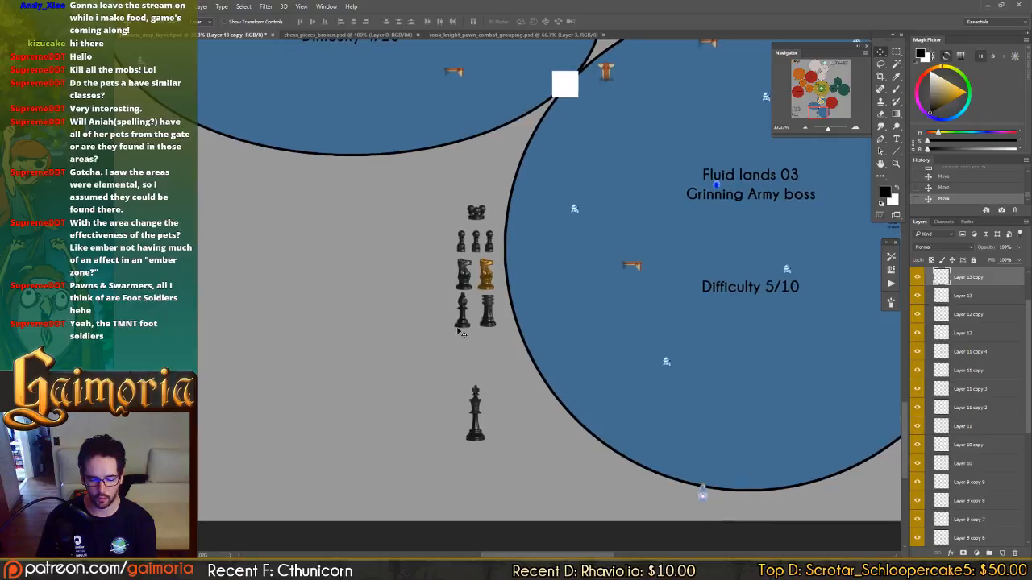
pyautogui.moveTo(478, 411); pyautogui.dragTo(483, 376)
pyautogui.hotkey('ctrl', 's')
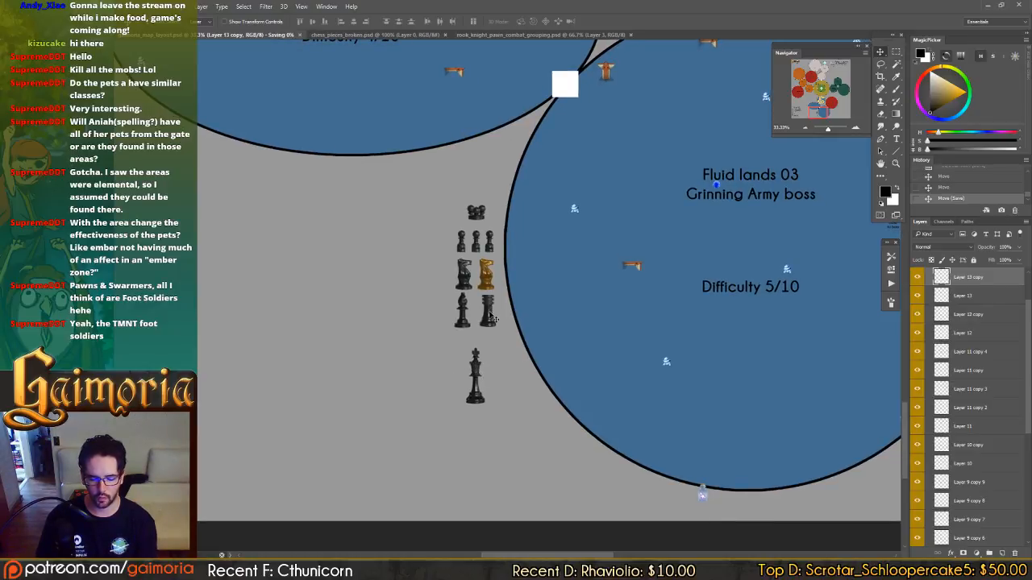
# Delete the gold knight beside Fluid lands 03 and put a duplicate of the black knight in its place.
pyautogui.scroll(10, 494, 298)
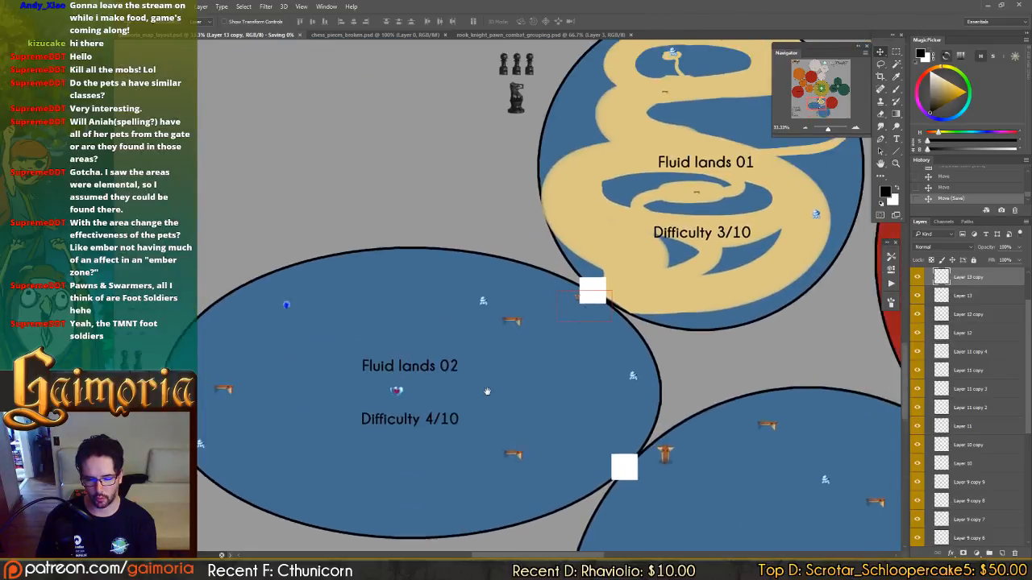
pyautogui.moveTo(495, 332); pyautogui.dragTo(466, 349)
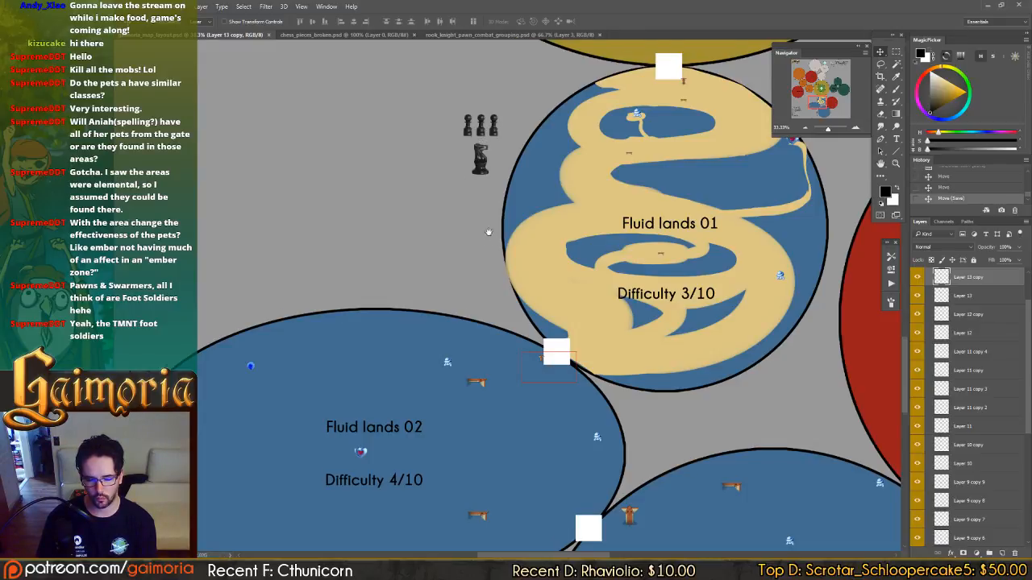
pyautogui.moveTo(349, 482); pyautogui.dragTo(606, 237)
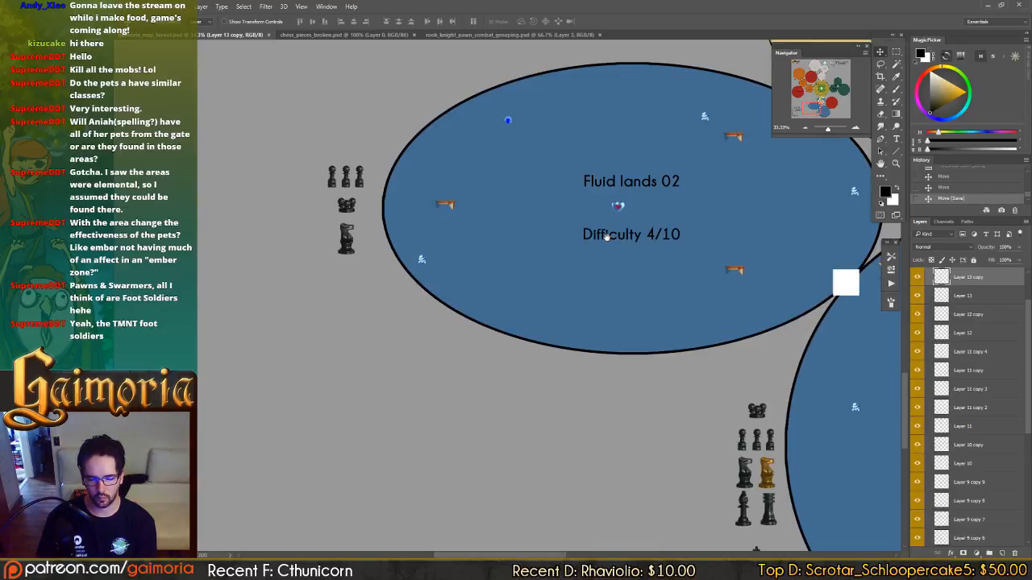
pyautogui.moveTo(606, 236); pyautogui.dragTo(529, 160)
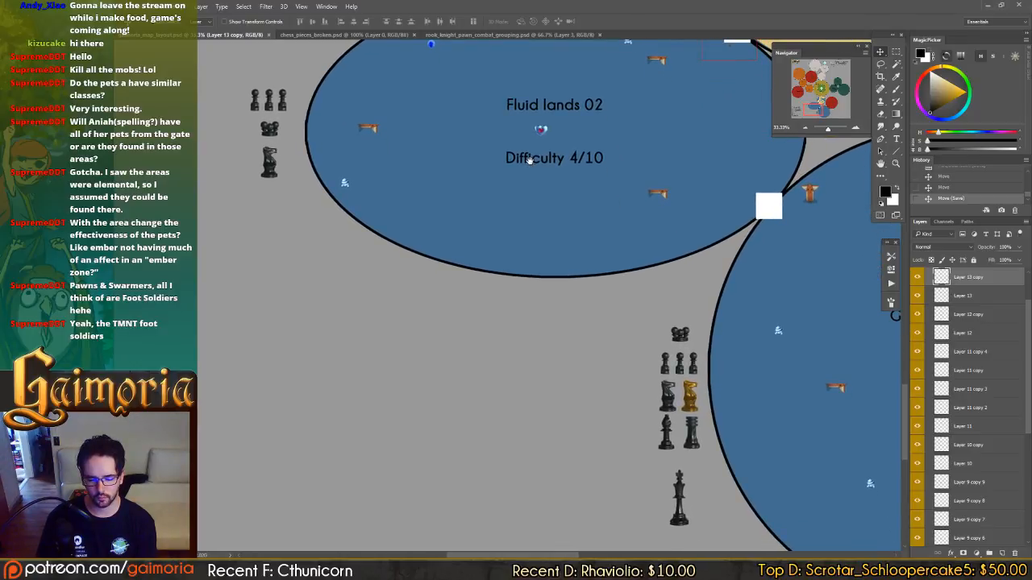
pyautogui.moveTo(528, 160); pyautogui.dragTo(462, 116)
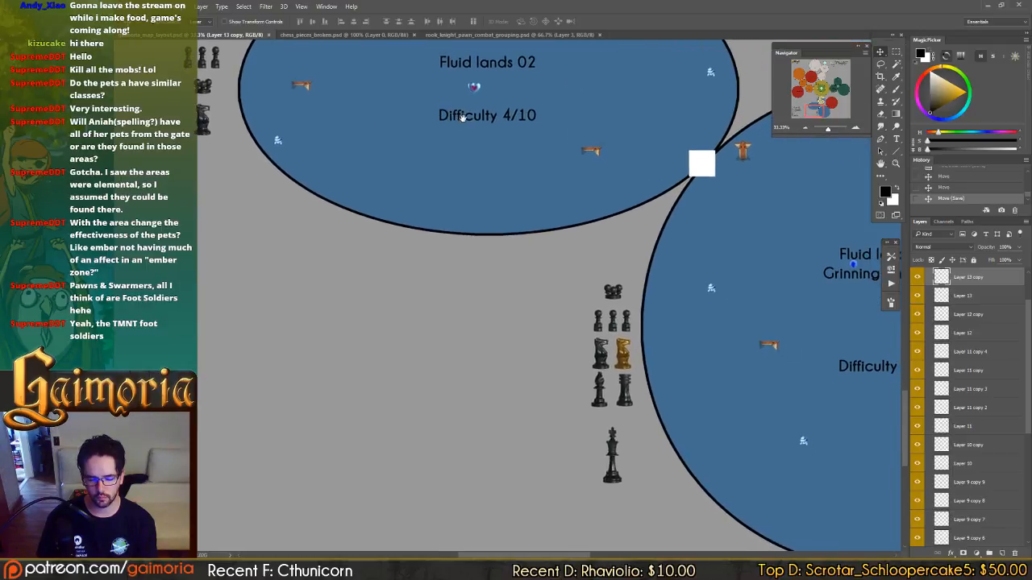
pyautogui.keyDown('ctrl'); pyautogui.click(626, 357); pyautogui.keyUp('ctrl')
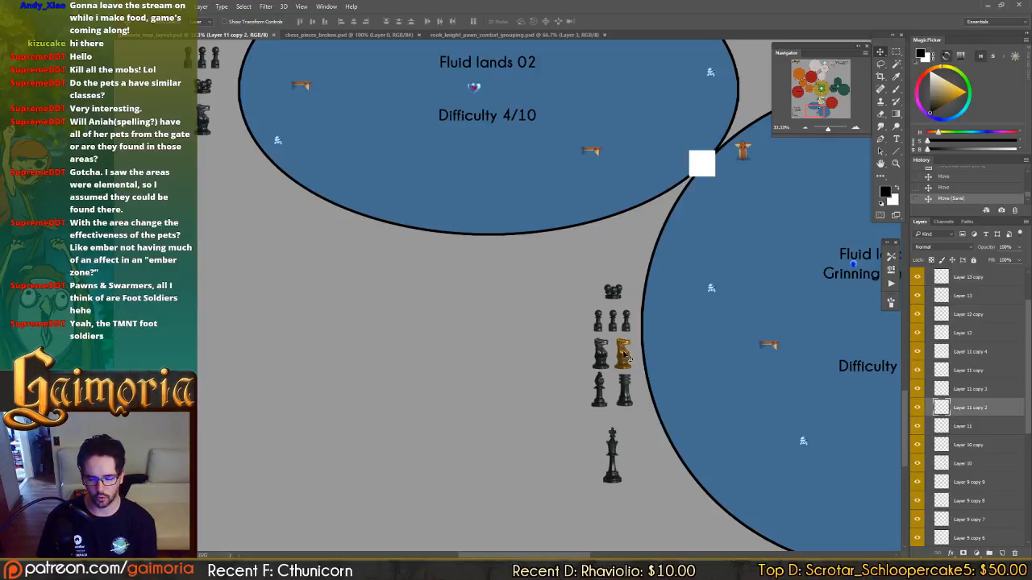
pyautogui.press('Delete')
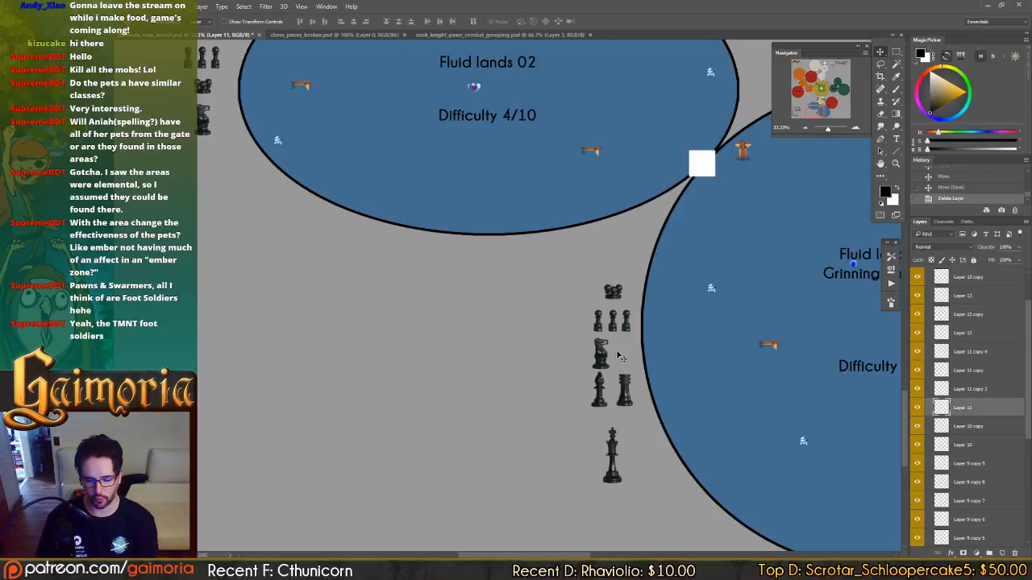
pyautogui.moveTo(600, 364); pyautogui.dragTo(626, 365)
pyautogui.click(604, 361)
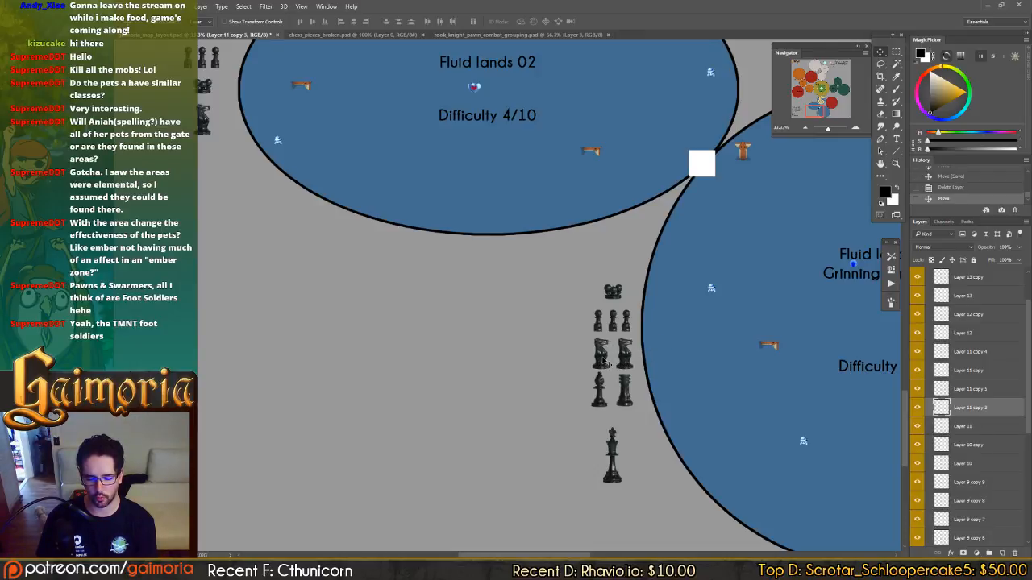
# Add the text label "new knight for zone 03" beside the two knights of Fluid lands 03 and save the file.
pyautogui.press('t')
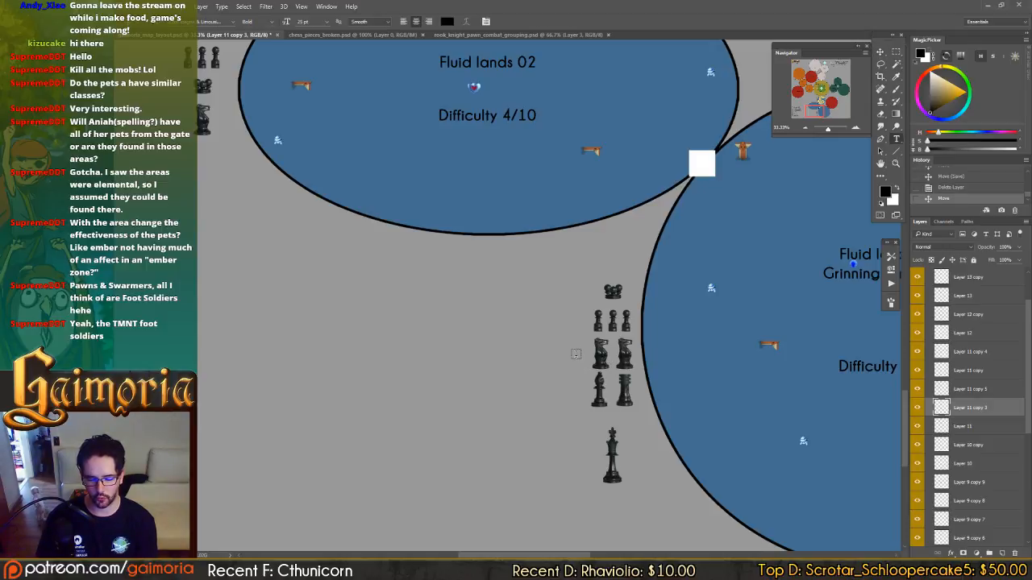
pyautogui.click(576, 353)
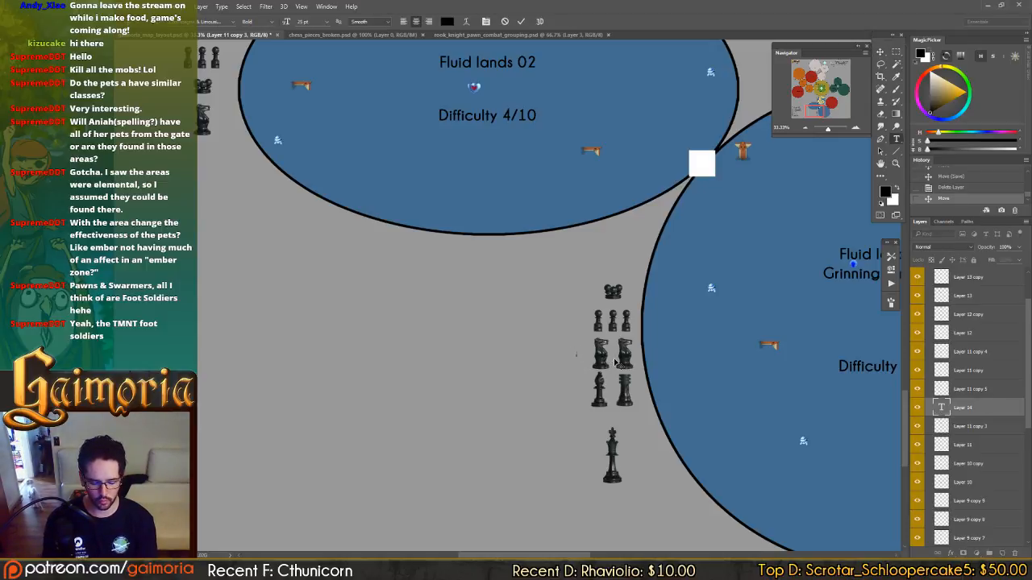
pyautogui.hotkey('ctrl', 'v')
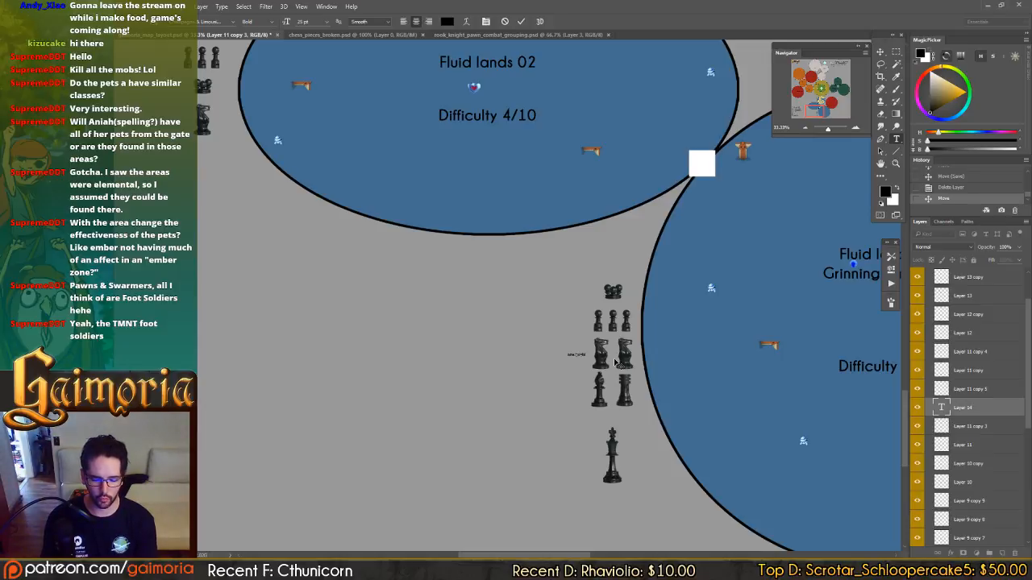
pyautogui.write('pawn')
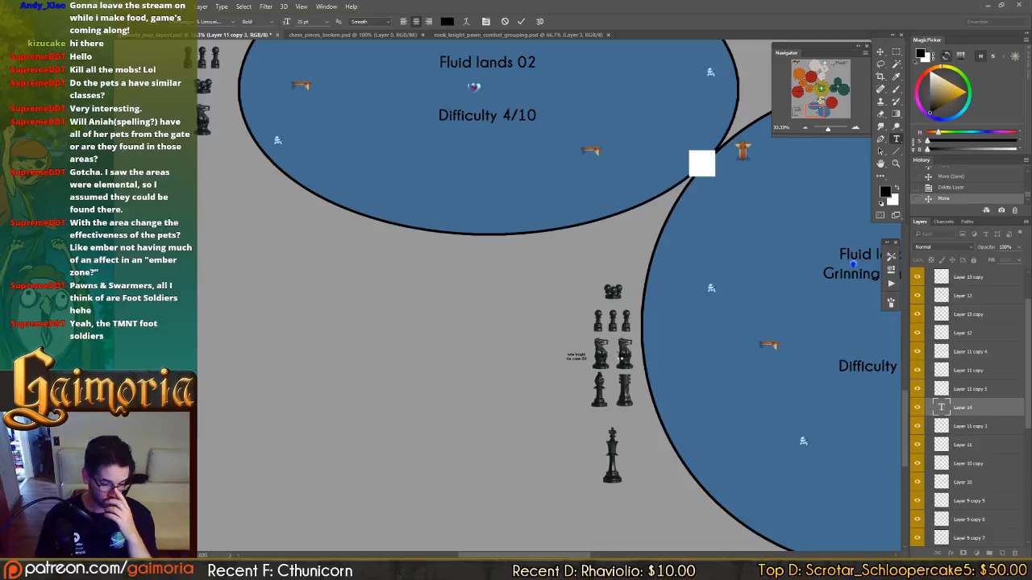
pyautogui.hotkey('ctrl', 'Return')
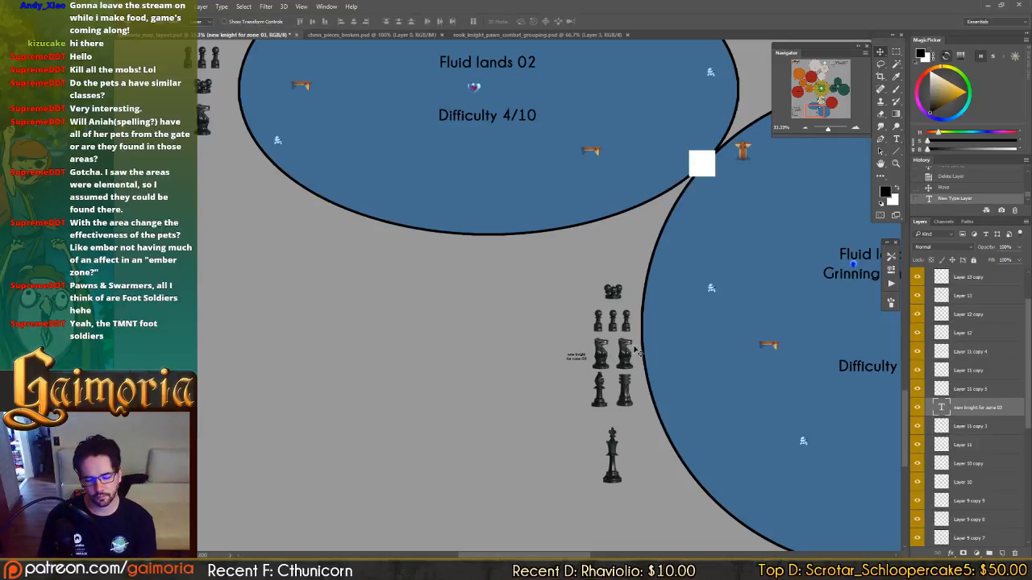
pyautogui.hotkey('ctrl', 's')
# Select all chess piece icons of the Fluid lands 03 group, from the swarmer down to the king.
pyautogui.moveTo(657, 320); pyautogui.dragTo(616, 469)
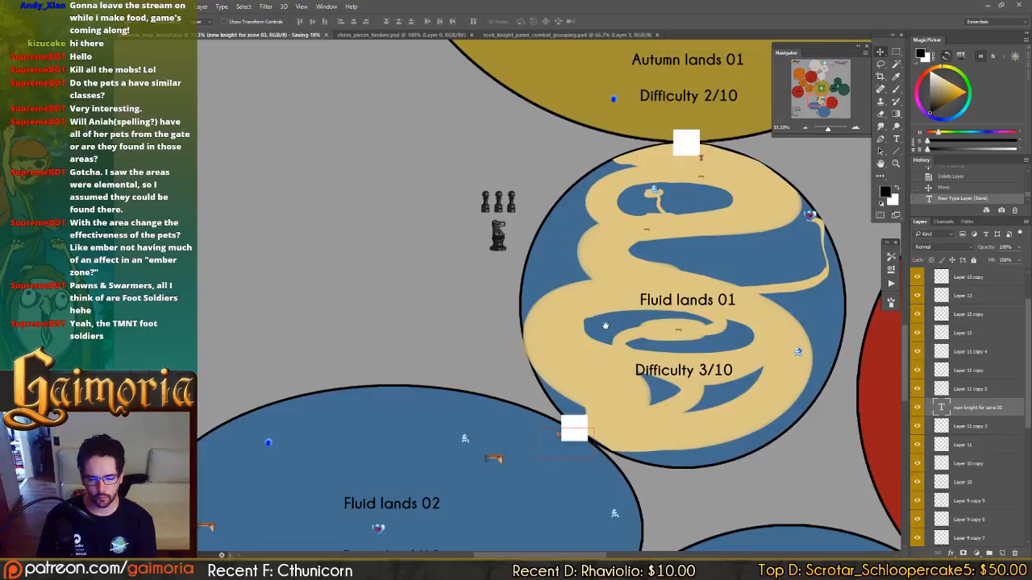
pyautogui.moveTo(607, 312)
pyautogui.mouseDown()
pyautogui.moveTo(611, 322)
pyautogui.moveTo(622, 318)
pyautogui.mouseUp()
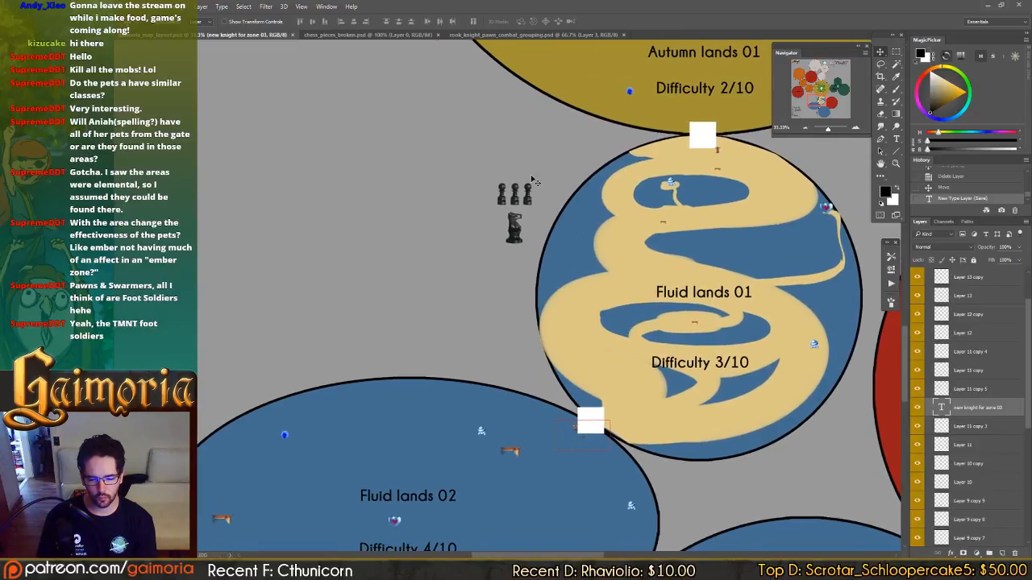
pyautogui.click(524, 203)
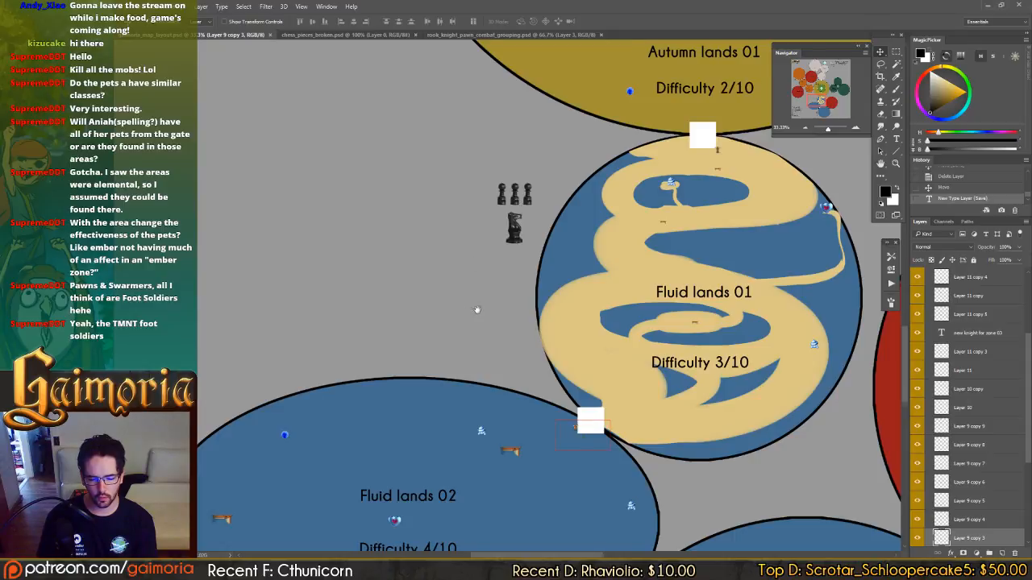
pyautogui.moveTo(477, 310); pyautogui.dragTo(526, 295)
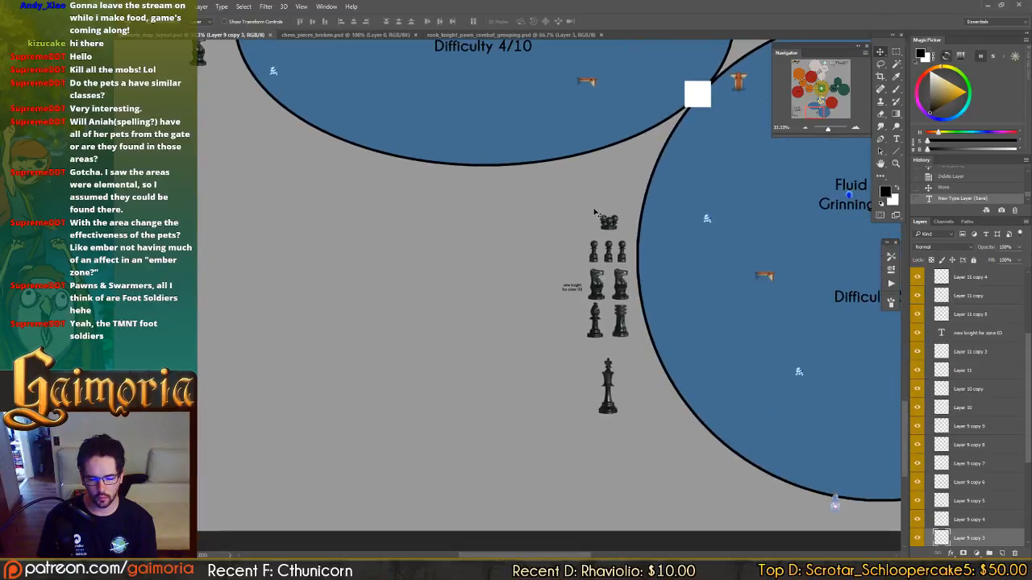
pyautogui.moveTo(594, 211); pyautogui.dragTo(637, 305)
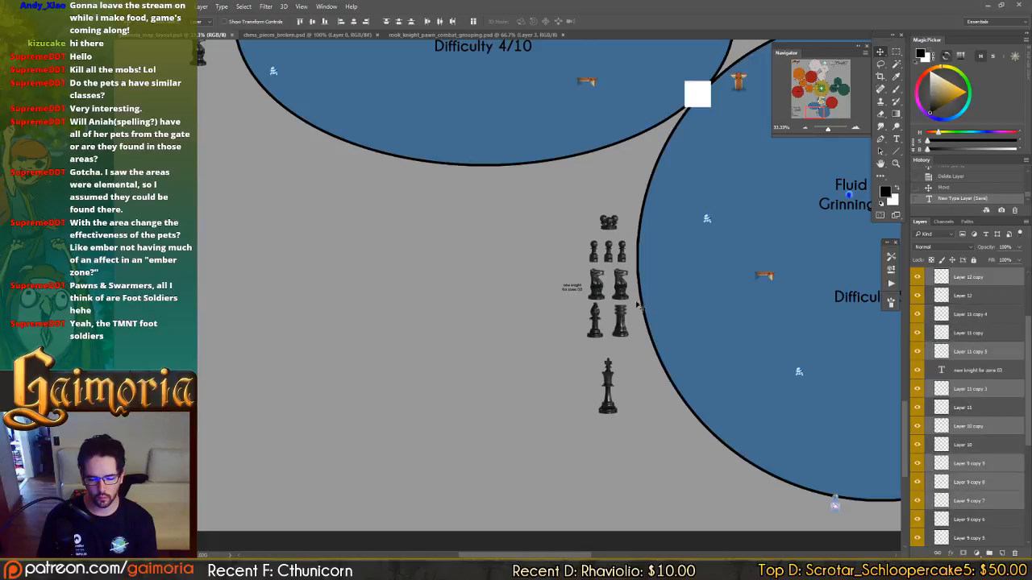
pyautogui.keyDown('shift'); pyautogui.click(610, 380); pyautogui.keyUp('shift')
# Copy the selected chess piece group from Fluid lands 03 into the Autumn lands 01 zone, left of Grass lands 01.
pyautogui.moveTo(610, 380); pyautogui.dragTo(562, 383)
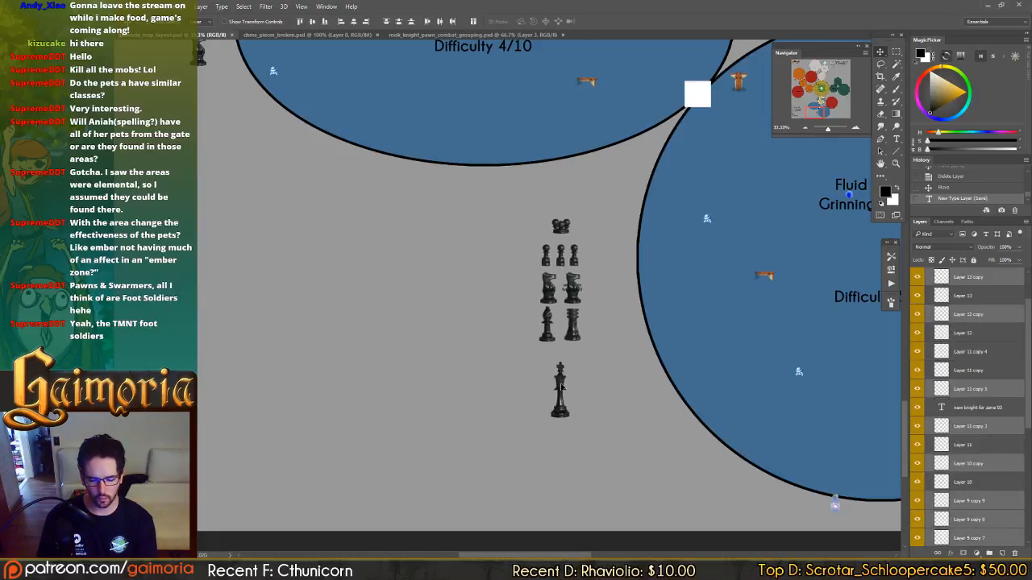
pyautogui.hotkey('ctrl', 'z')
pyautogui.scroll(-1, 579, 379)
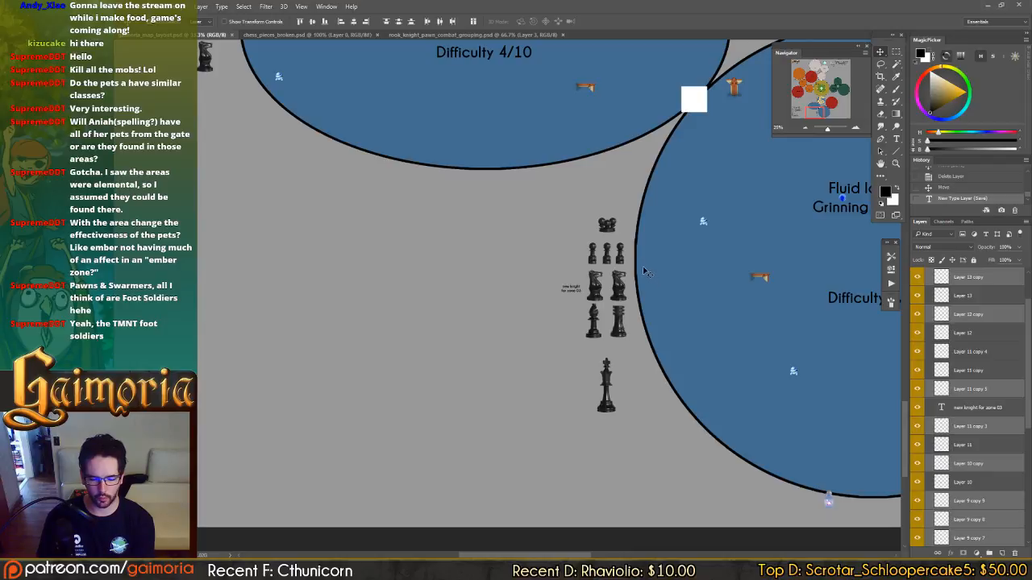
pyautogui.scroll(-1, 651, 255)
pyautogui.moveTo(607, 307); pyautogui.dragTo(618, 166)
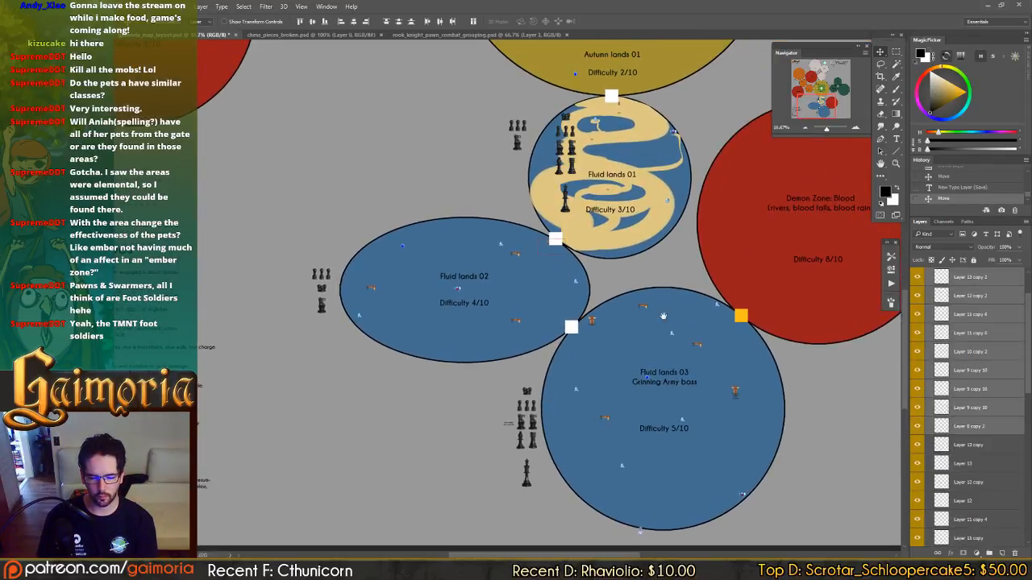
pyautogui.scroll(3, 704, 341)
pyautogui.moveTo(704, 342); pyautogui.dragTo(792, 400)
pyautogui.moveTo(678, 322); pyautogui.dragTo(705, 388)
# Copy the full chess piece group to the left of Ember lands 03 and to the left of Storm lands 03.
pyautogui.moveTo(729, 438); pyautogui.dragTo(302, 114)
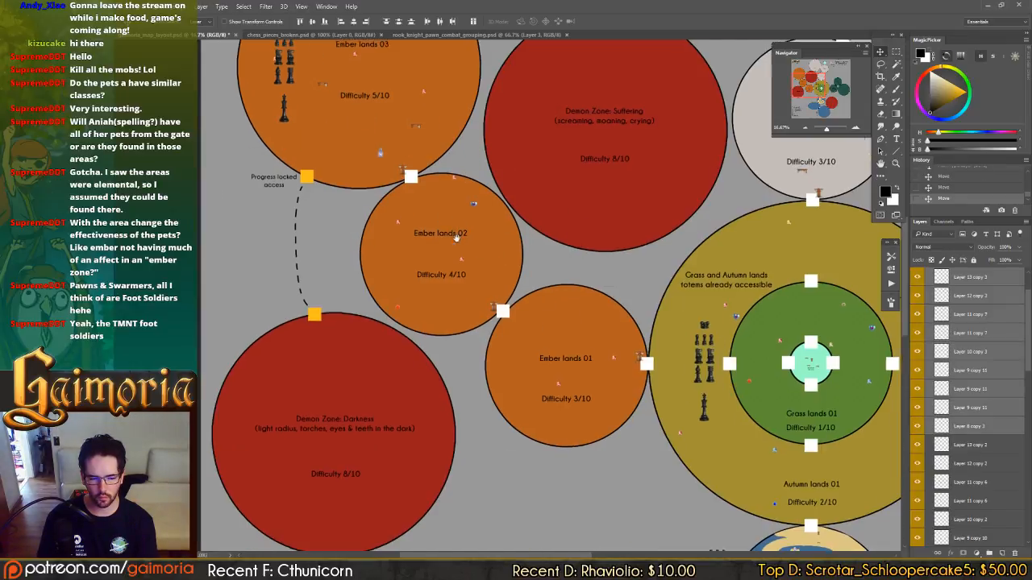
pyautogui.moveTo(456, 237); pyautogui.dragTo(560, 367)
pyautogui.moveTo(498, 302); pyautogui.dragTo(439, 307)
pyautogui.moveTo(480, 378); pyautogui.dragTo(471, 459)
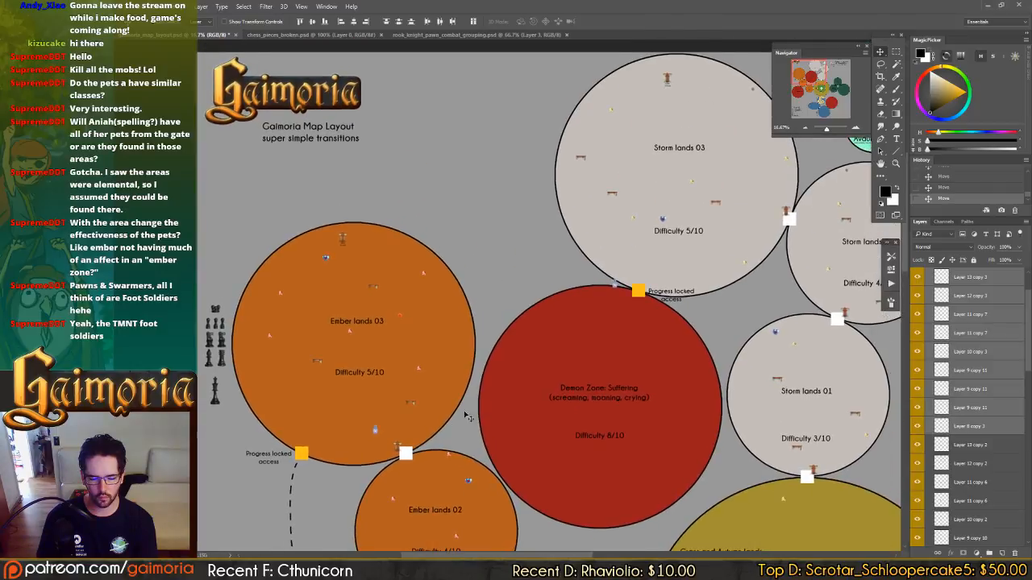
pyautogui.moveTo(338, 439); pyautogui.dragTo(659, 260)
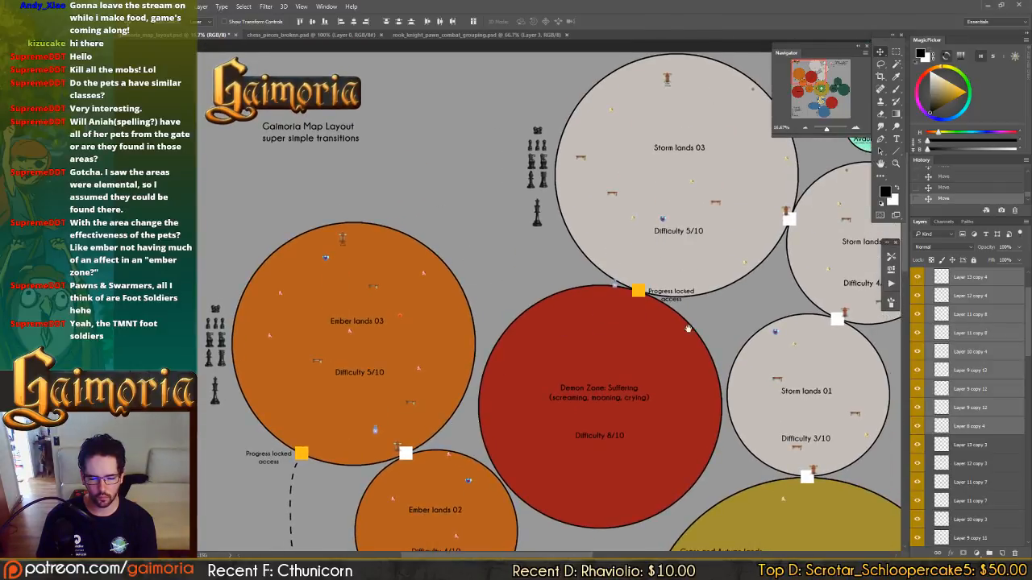
# Copy the full chess piece group to the lower right of the Forgotten forest 03 circle.
pyautogui.moveTo(685, 330); pyautogui.dragTo(444, 173)
pyautogui.moveTo(366, 168); pyautogui.dragTo(556, 282)
pyautogui.moveTo(494, 232); pyautogui.dragTo(703, 470)
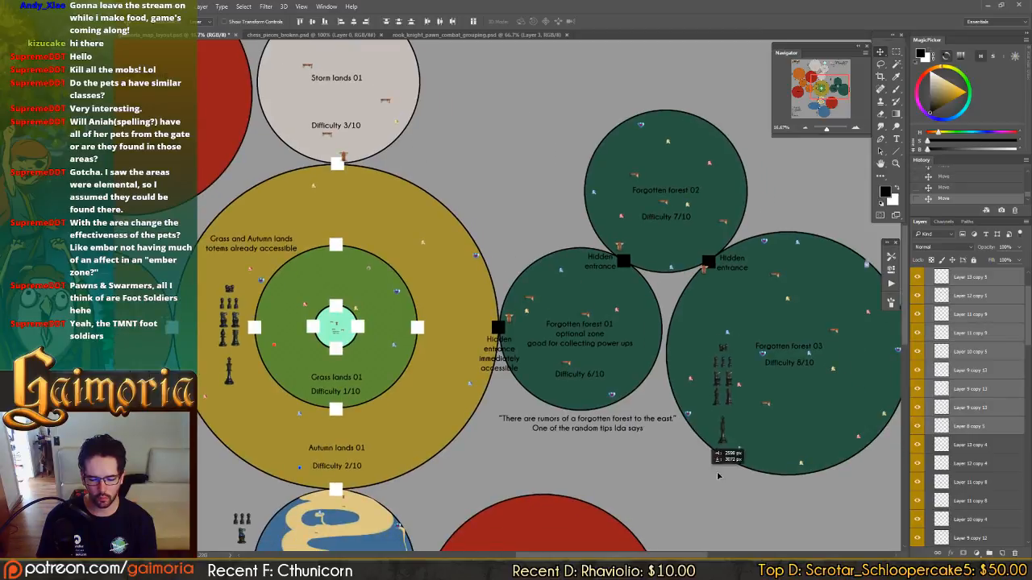
pyautogui.moveTo(717, 395); pyautogui.dragTo(681, 440)
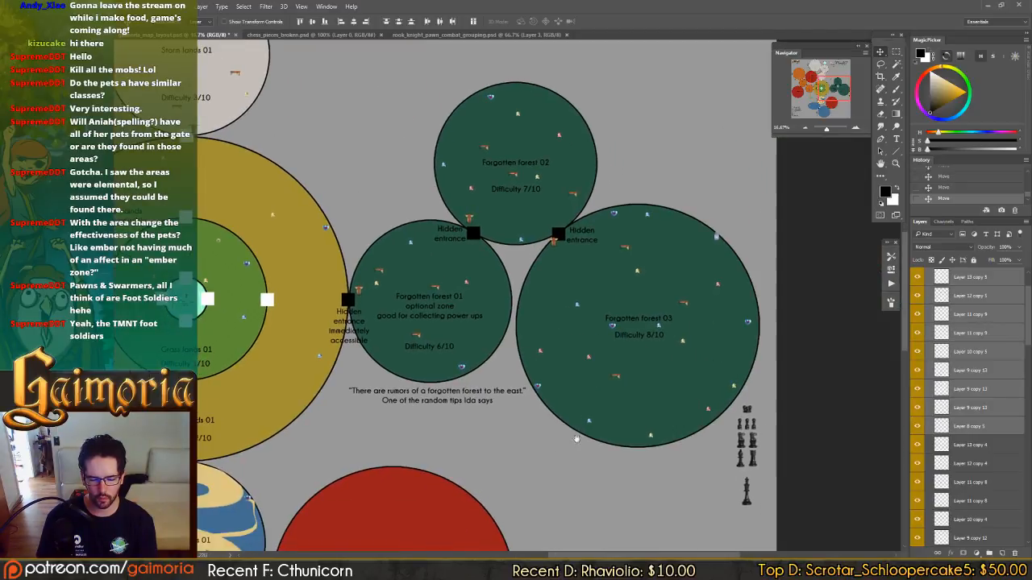
# Copy the chess piece group from Forgotten forest 03 to the right of Demon Zone: Blood.
pyautogui.moveTo(576, 438); pyautogui.dragTo(814, 394)
pyautogui.moveTo(702, 421); pyautogui.dragTo(861, 357)
pyautogui.moveTo(617, 395); pyautogui.dragTo(592, 206)
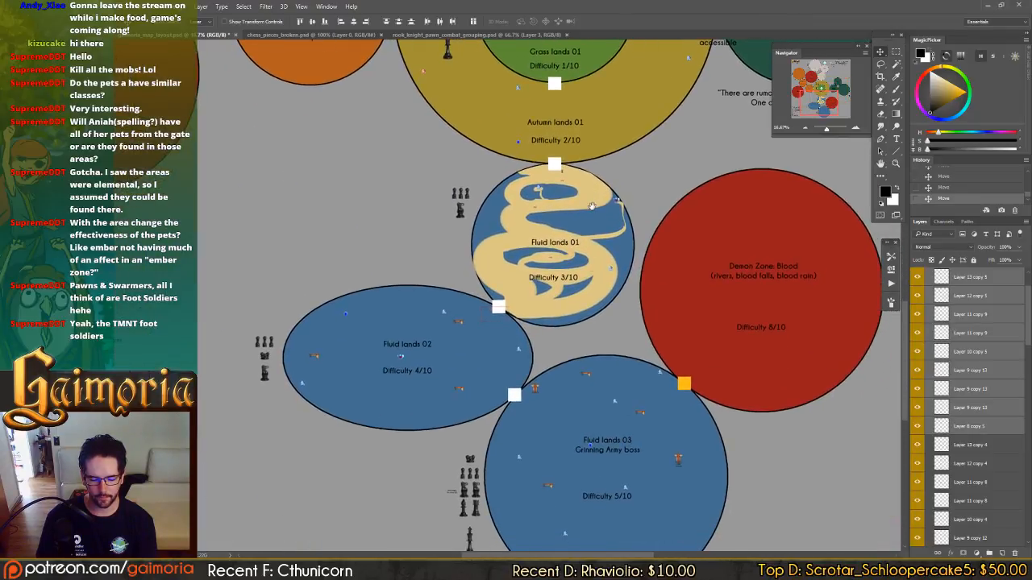
pyautogui.moveTo(601, 428); pyautogui.dragTo(918, 566)
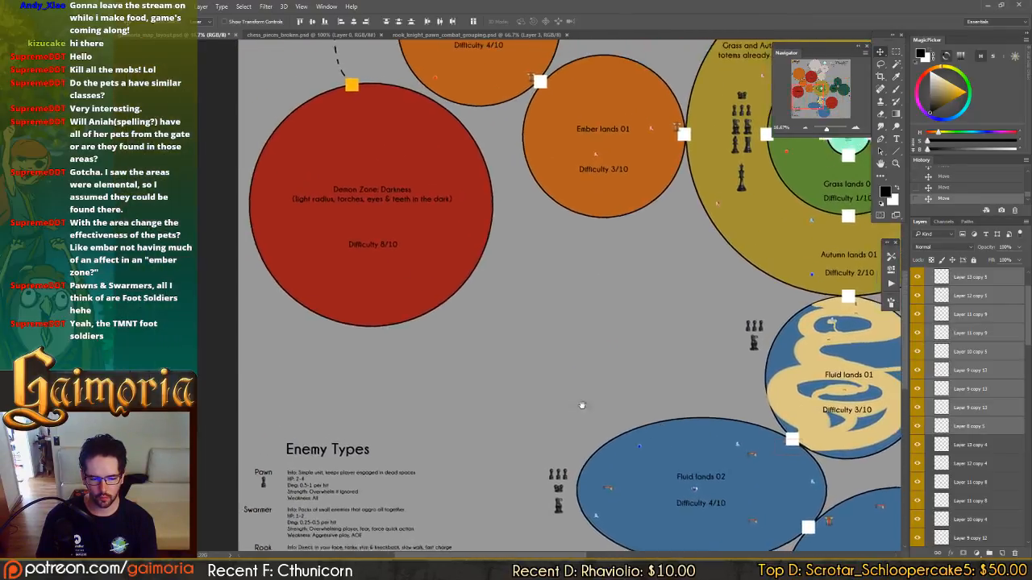
pyautogui.moveTo(856, 469); pyautogui.dragTo(215, 323)
pyautogui.moveTo(626, 389); pyautogui.dragTo(598, 414)
pyautogui.moveTo(743, 213); pyautogui.dragTo(528, 352)
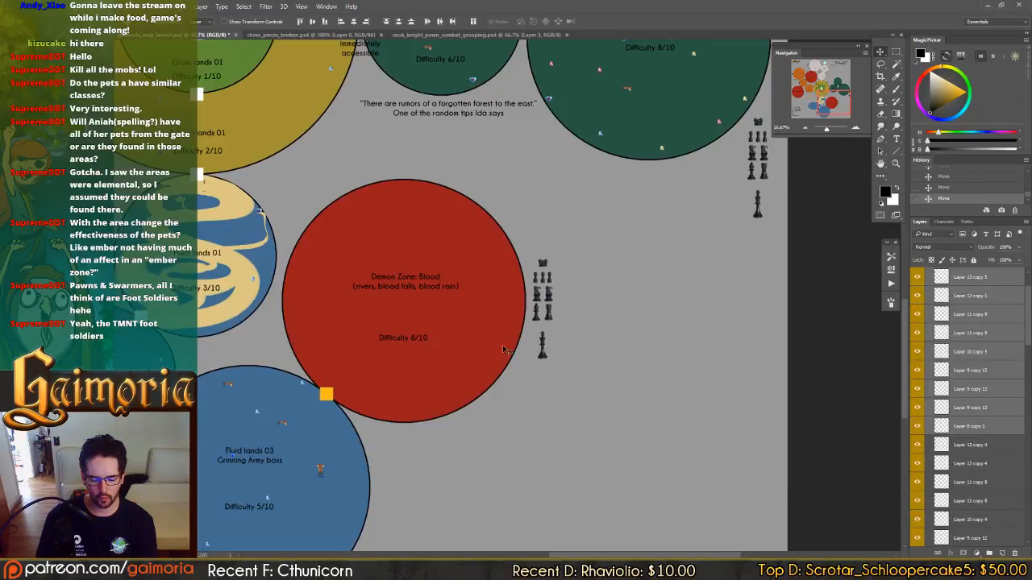
# Copy the chess piece group across the map to beside Demon Zone: Darkness.
pyautogui.moveTo(117, 231); pyautogui.dragTo(727, 421)
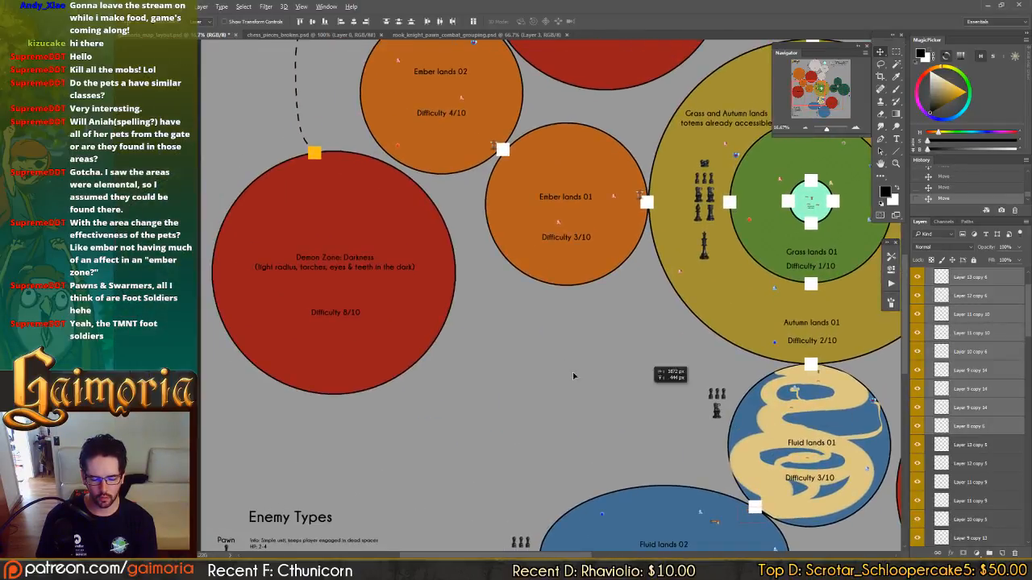
pyautogui.moveTo(573, 375); pyautogui.dragTo(212, 301)
pyautogui.moveTo(632, 353); pyautogui.dragTo(288, 382)
pyautogui.moveTo(499, 319); pyautogui.dragTo(437, 472)
pyautogui.moveTo(443, 369); pyautogui.dragTo(445, 474)
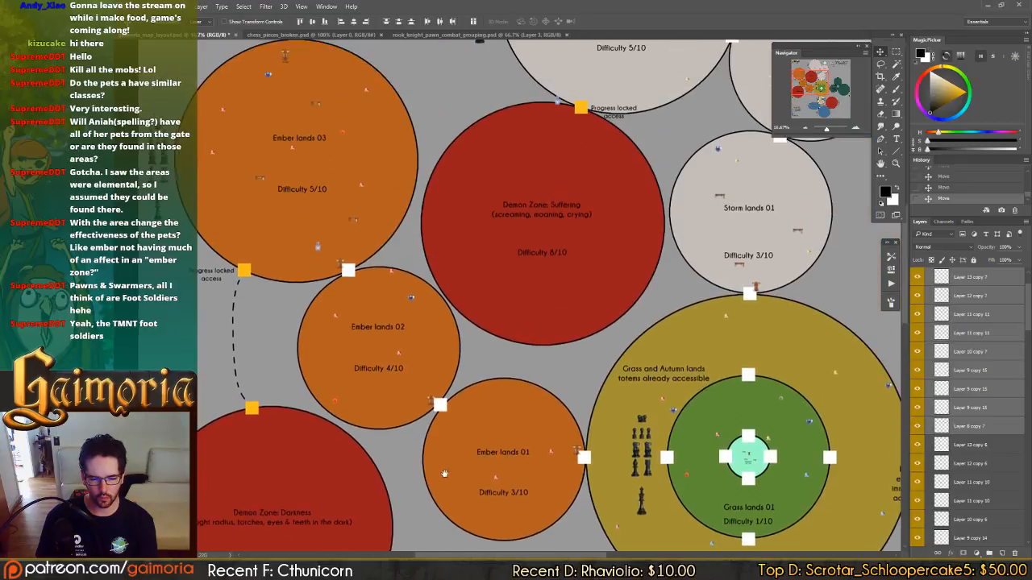
# Copy the chess piece group to the left of Demon Zone: Suffering and save the file.
pyautogui.moveTo(409, 385); pyautogui.dragTo(537, 126)
pyautogui.moveTo(435, 402); pyautogui.dragTo(598, 104)
pyautogui.moveTo(532, 154); pyautogui.dragTo(440, 218)
pyautogui.moveTo(669, 464); pyautogui.dragTo(516, 158)
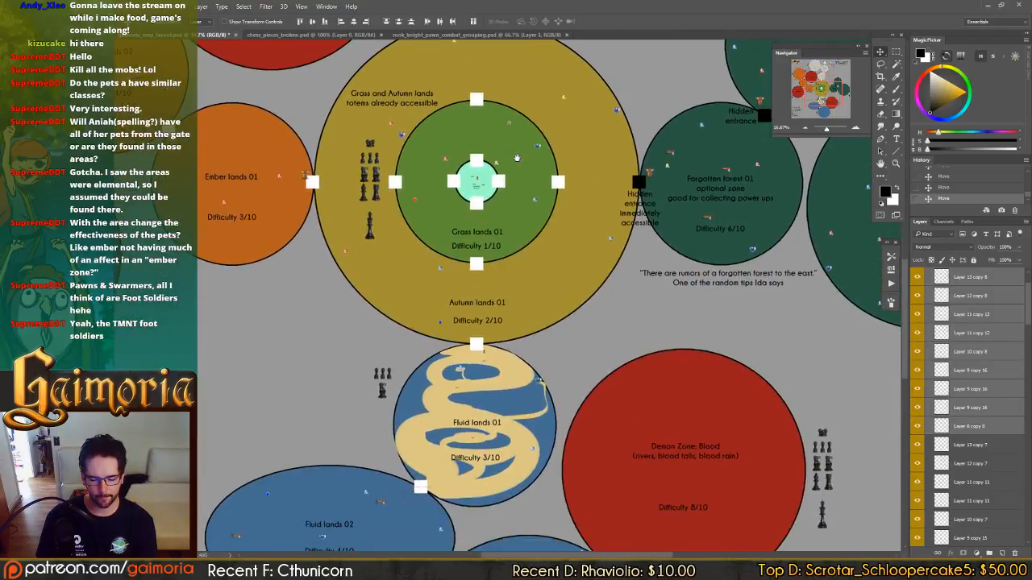
pyautogui.moveTo(574, 258); pyautogui.dragTo(513, 298)
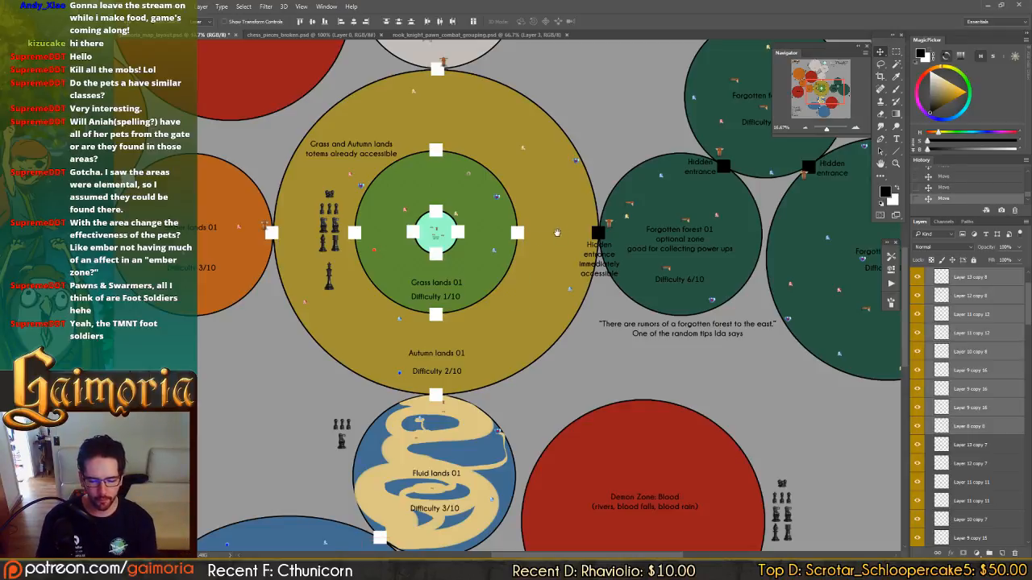
pyautogui.moveTo(557, 233); pyautogui.dragTo(768, 552)
pyautogui.moveTo(559, 201); pyautogui.dragTo(648, 375)
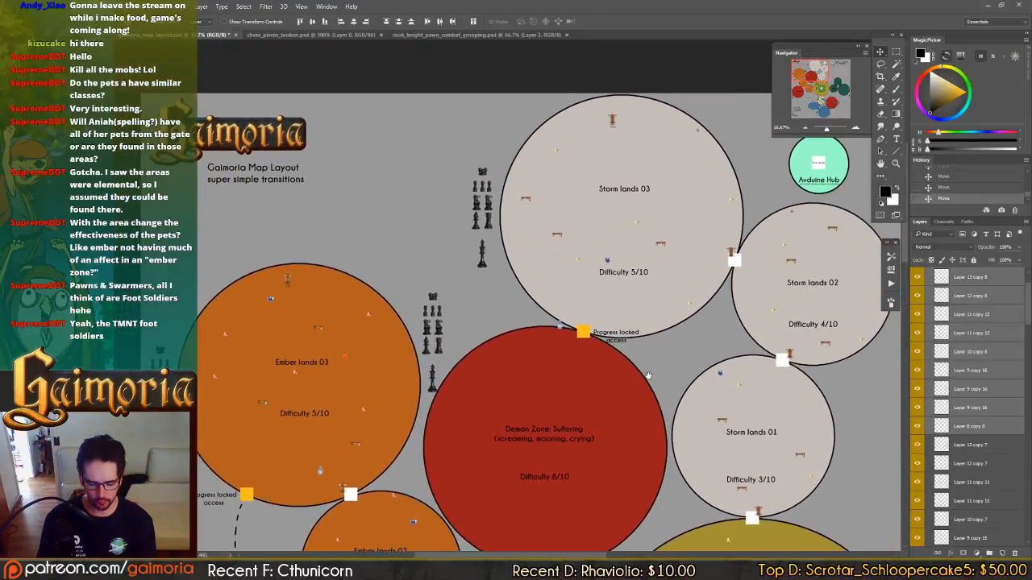
pyautogui.hotkey('ctrl', '+')
pyautogui.hotkey('ctrl', '+')
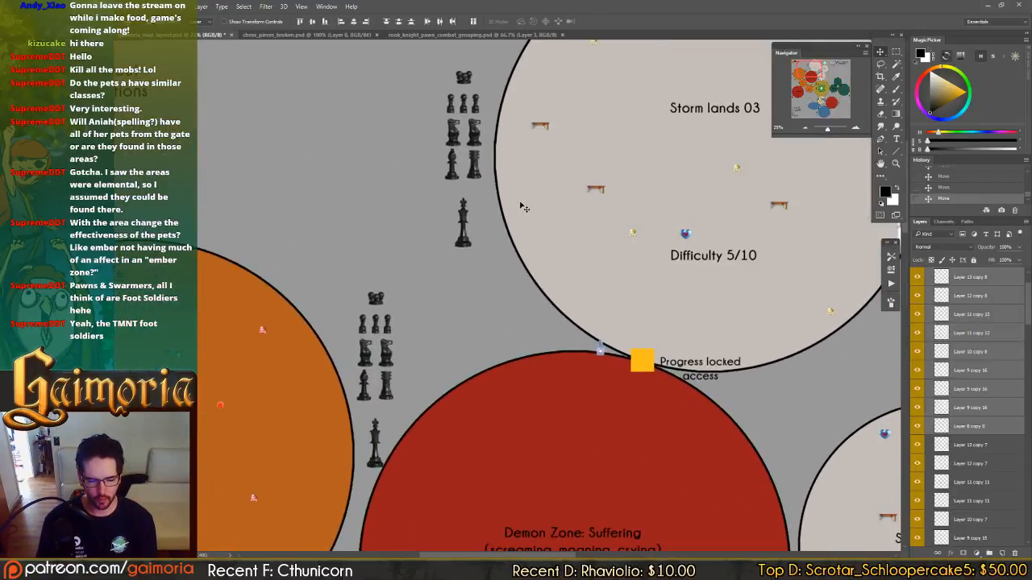
pyautogui.hotkey('ctrl', 's')
# Try deleting the second knight beside Storm lands 03 and centring the remaining knight below the pawns.
pyautogui.moveTo(539, 238); pyautogui.dragTo(445, 246)
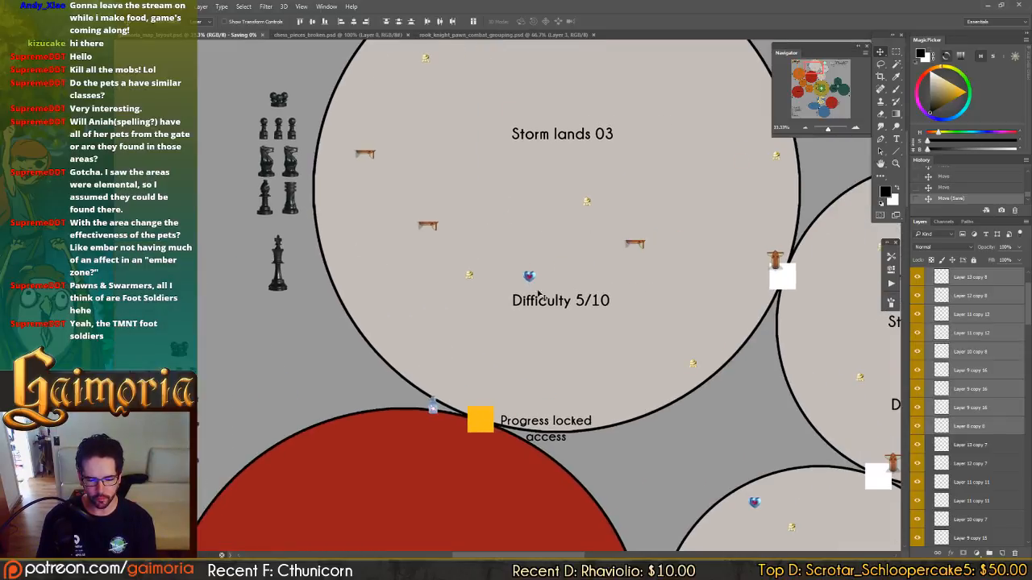
pyautogui.moveTo(555, 295); pyautogui.dragTo(577, 286)
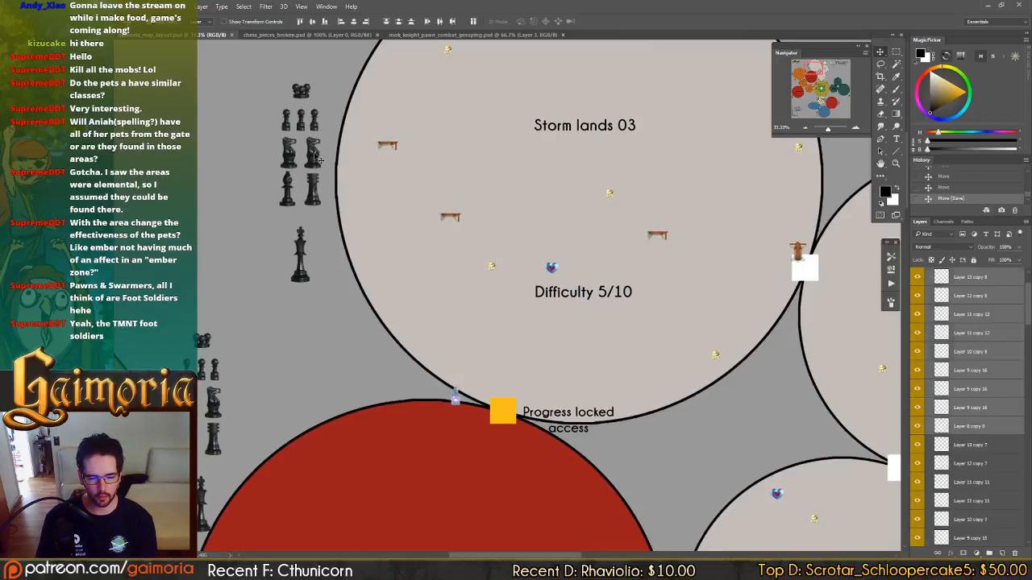
pyautogui.click(316, 158)
pyautogui.press('Delete')
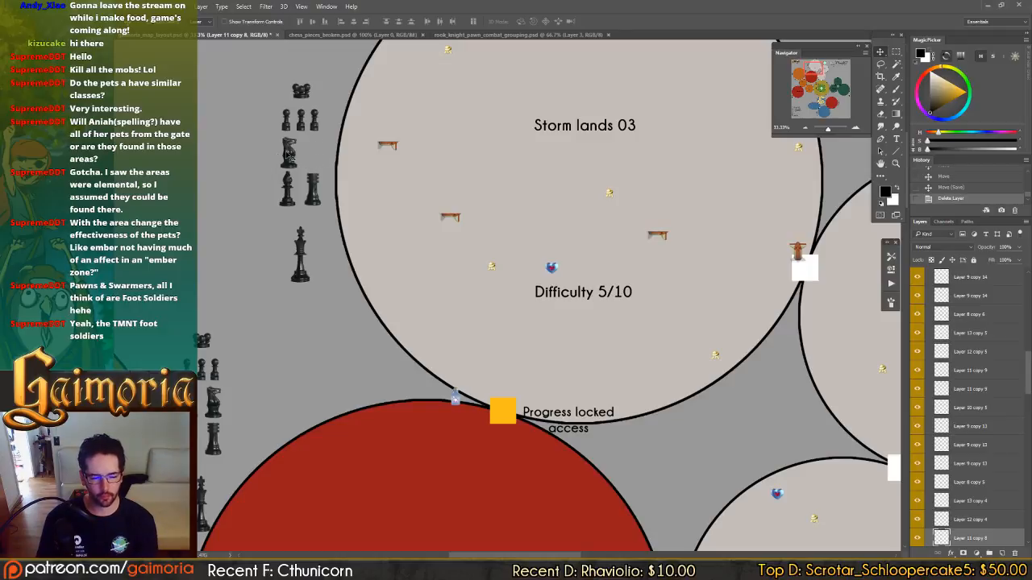
pyautogui.moveTo(295, 168); pyautogui.dragTo(304, 164)
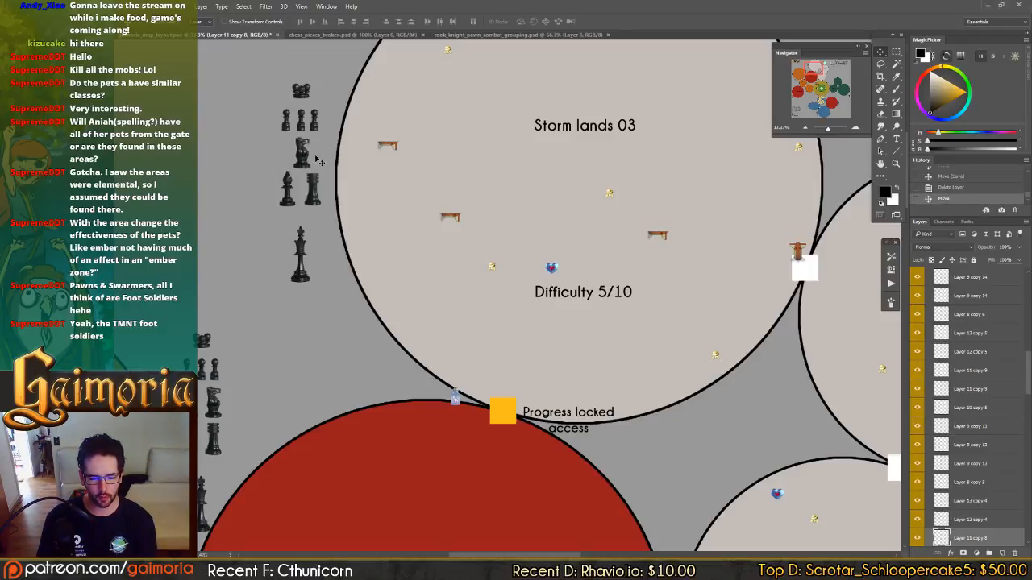
pyautogui.moveTo(372, 161); pyautogui.dragTo(257, 161)
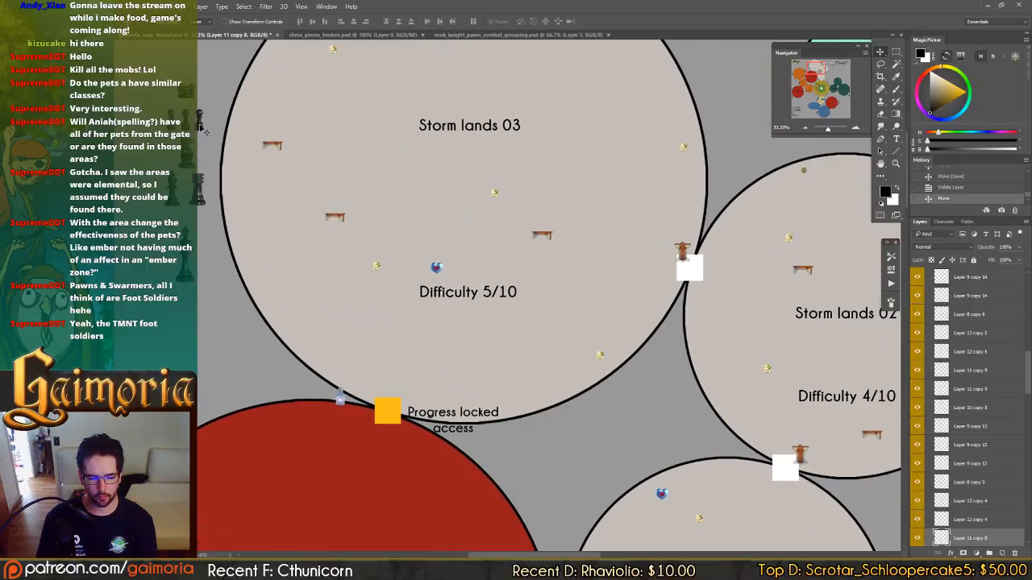
pyautogui.click(952, 179)
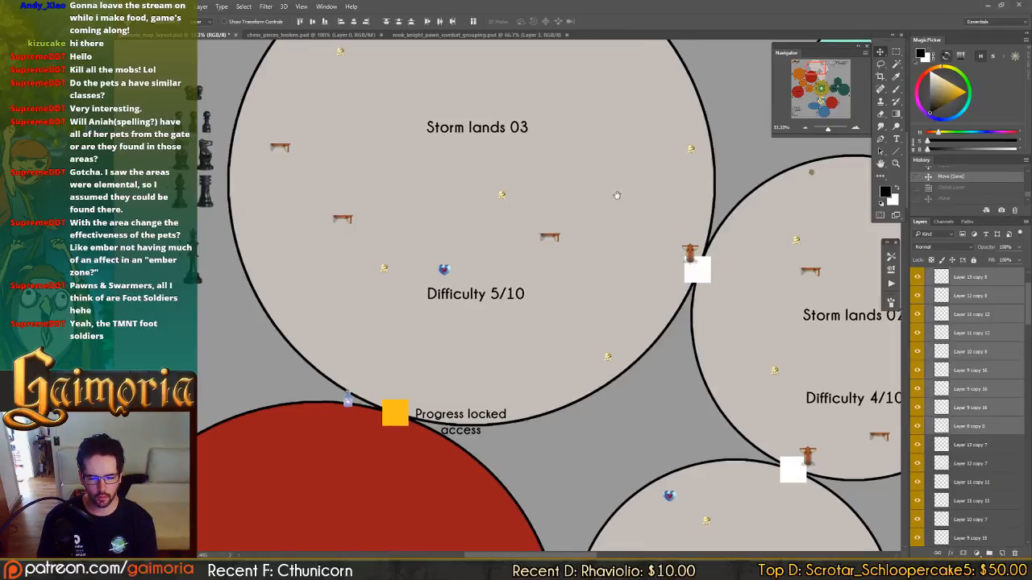
# Save the file and copy the swarmer from the Storm lands 03 group to the right of Storm lands 01 as two swarmers side by side.
pyautogui.moveTo(568, 191); pyautogui.dragTo(705, 210)
pyautogui.hotkey('ctrl', 's')
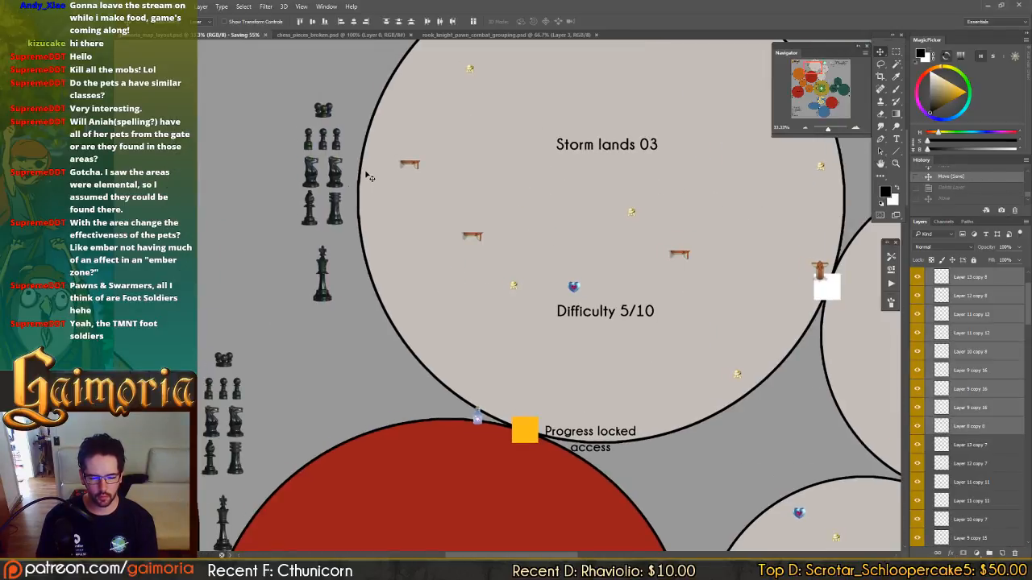
pyautogui.click(329, 113)
pyautogui.moveTo(538, 224); pyautogui.dragTo(272, 26)
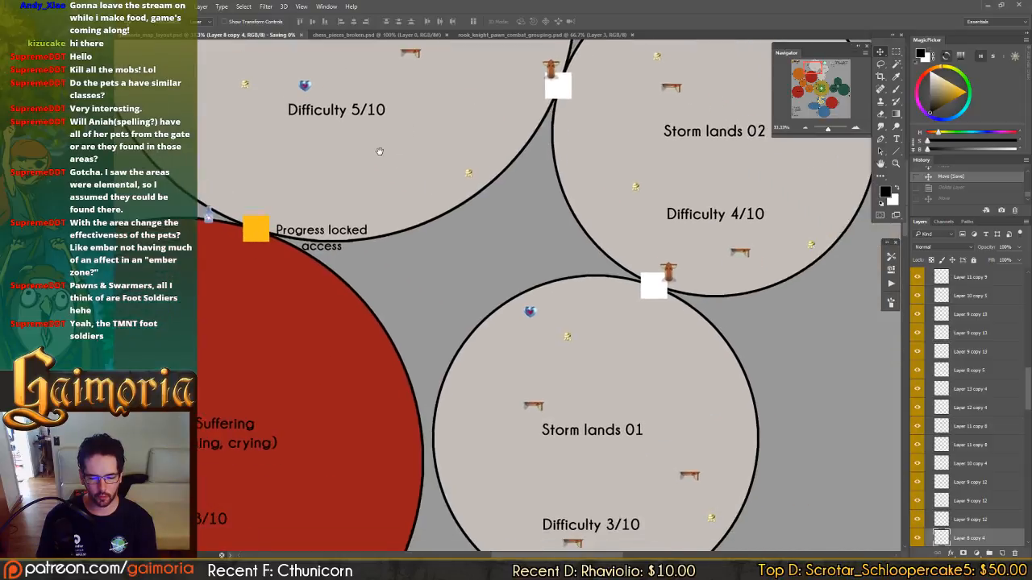
pyautogui.moveTo(432, 187); pyautogui.dragTo(375, 148)
pyautogui.moveTo(283, 86); pyautogui.dragTo(649, 357)
pyautogui.moveTo(395, 171); pyautogui.dragTo(721, 361)
pyautogui.moveTo(606, 298); pyautogui.dragTo(658, 133)
pyautogui.moveTo(644, 191); pyautogui.dragTo(641, 205)
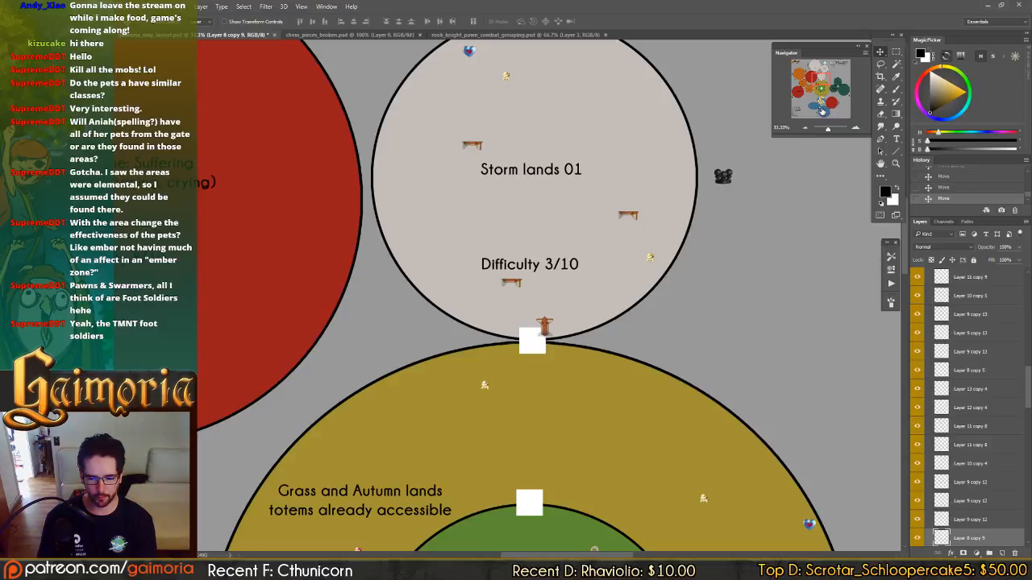
pyautogui.moveTo(821, 111); pyautogui.dragTo(822, 81)
pyautogui.moveTo(545, 174); pyautogui.dragTo(523, 246)
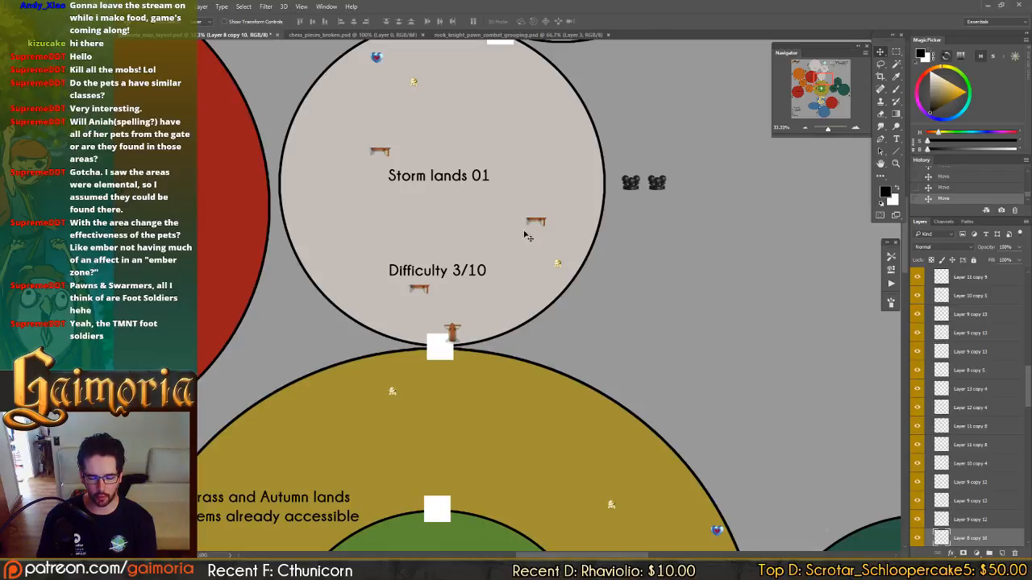
pyautogui.moveTo(522, 171); pyautogui.dragTo(460, 143)
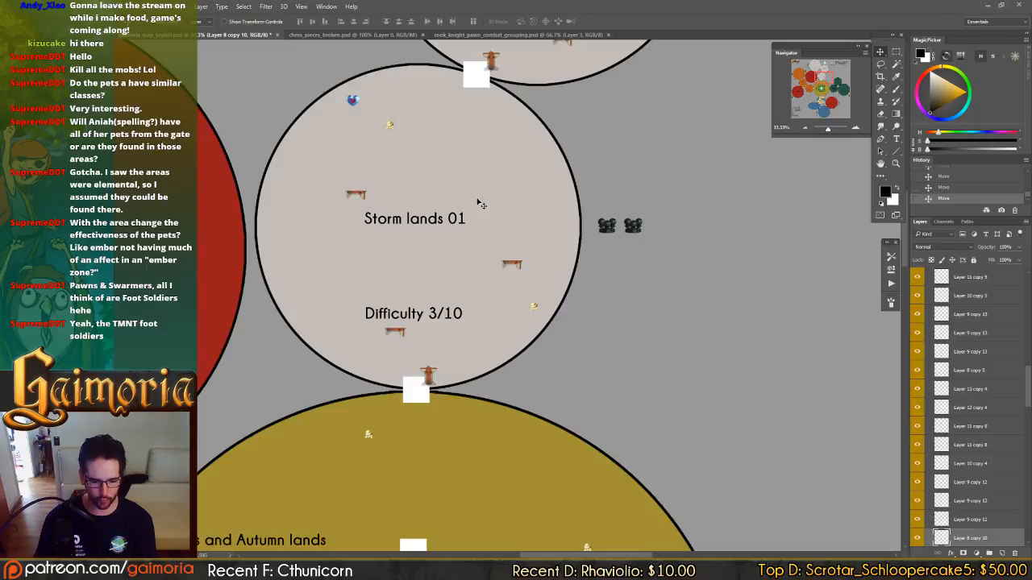
# Duplicate the swarmer beside Storm lands 03, and copy a pawn from that group to Storm lands 01 as two pawns below its swarmers.
pyautogui.moveTo(463, 131); pyautogui.dragTo(841, 485)
pyautogui.moveTo(496, 129); pyautogui.dragTo(625, 238)
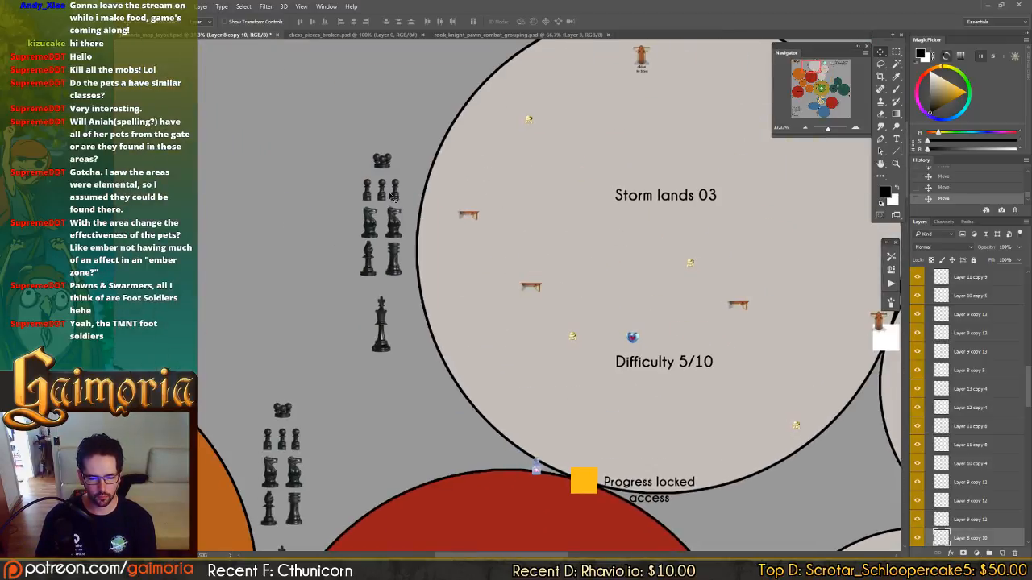
pyautogui.moveTo(382, 169); pyautogui.dragTo(799, 490)
pyautogui.moveTo(714, 400); pyautogui.dragTo(242, 6)
pyautogui.moveTo(296, 121); pyautogui.dragTo(625, 355)
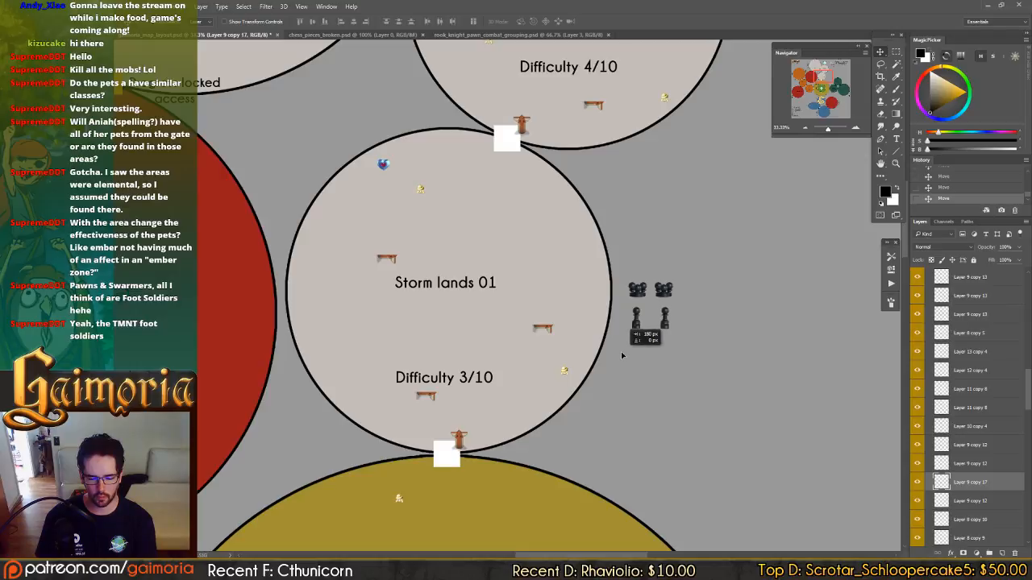
pyautogui.moveTo(644, 261); pyautogui.dragTo(570, 335)
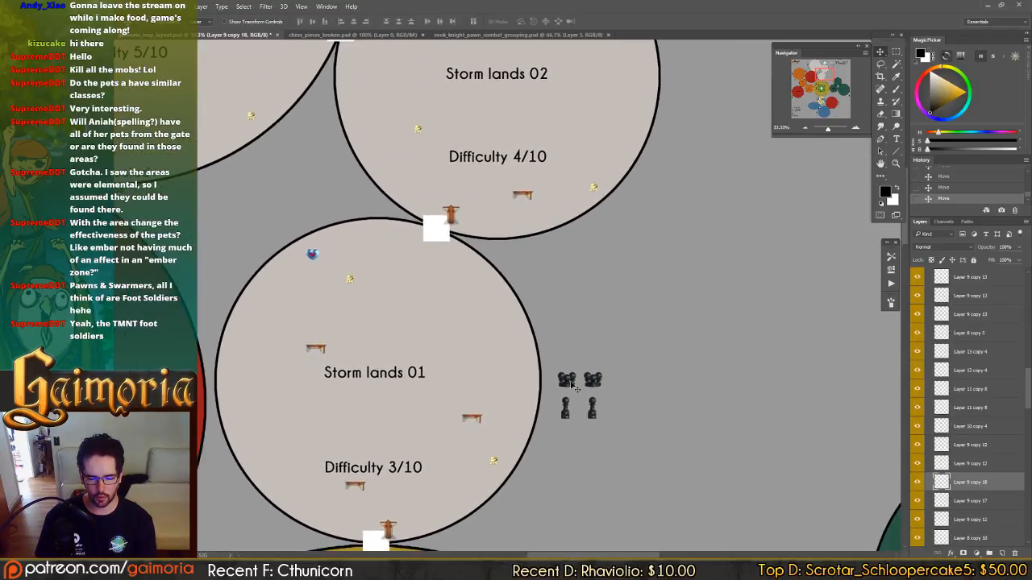
# Compare the enemy group beside Storm lands 01 with the chess piece groups of the Fluid lands zones.
pyautogui.moveTo(553, 283); pyautogui.dragTo(577, 305)
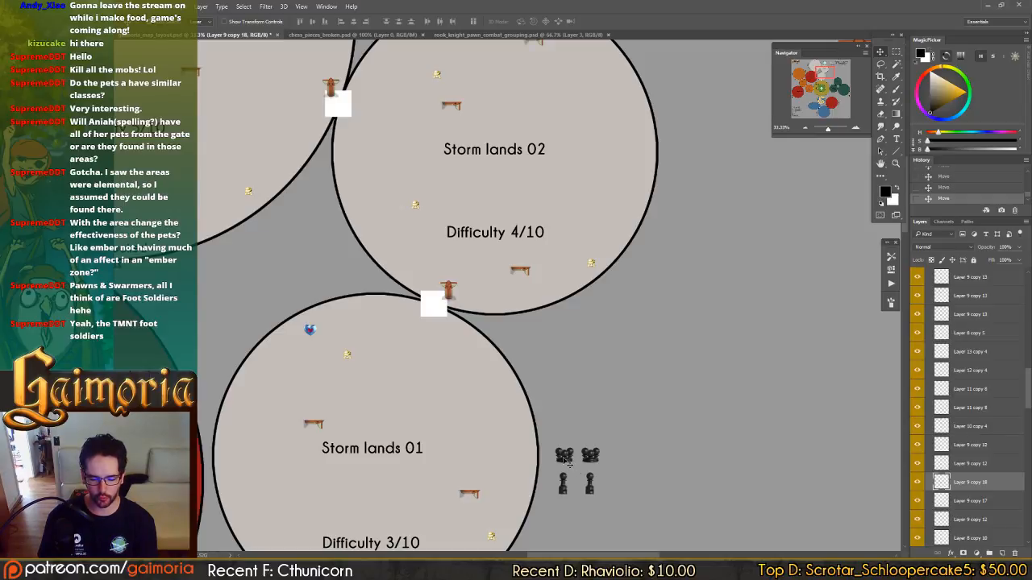
pyautogui.moveTo(556, 368); pyautogui.dragTo(582, 223)
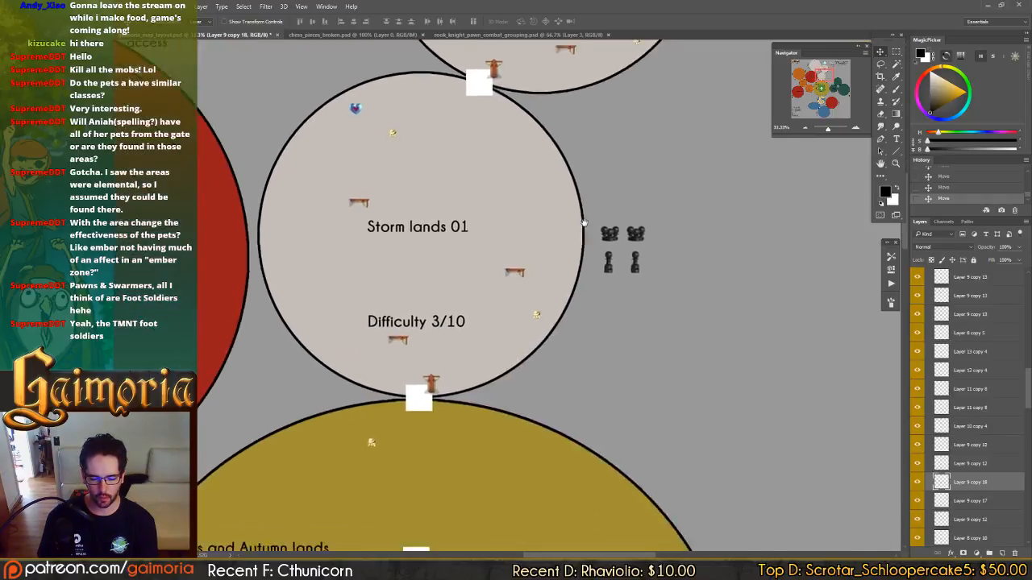
pyautogui.moveTo(558, 362); pyautogui.dragTo(593, 187)
pyautogui.moveTo(556, 483); pyautogui.dragTo(631, 185)
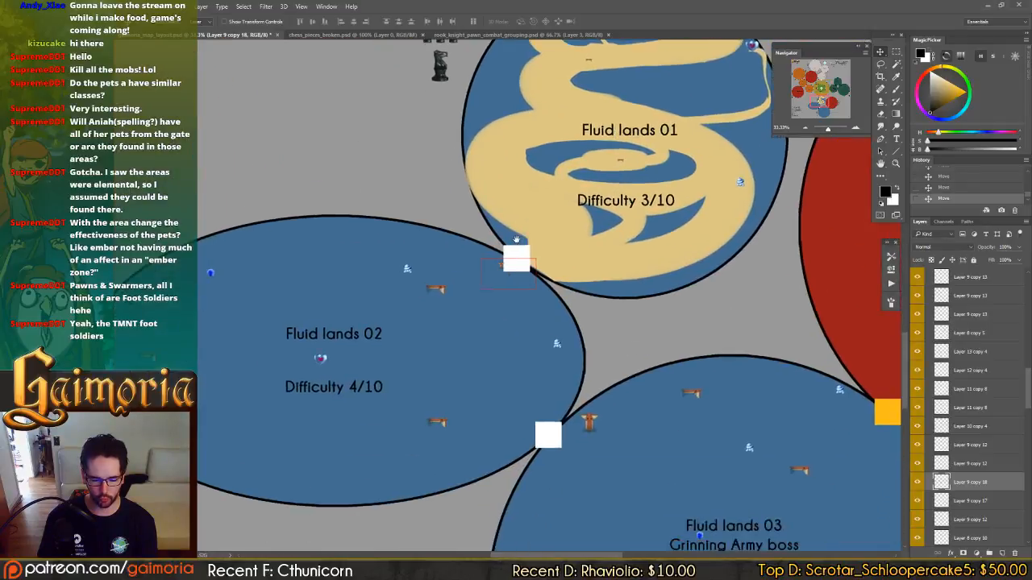
pyautogui.moveTo(506, 270); pyautogui.dragTo(749, 223)
pyautogui.moveTo(717, 349); pyautogui.dragTo(653, 274)
pyautogui.moveTo(555, 246); pyautogui.dragTo(241, 145)
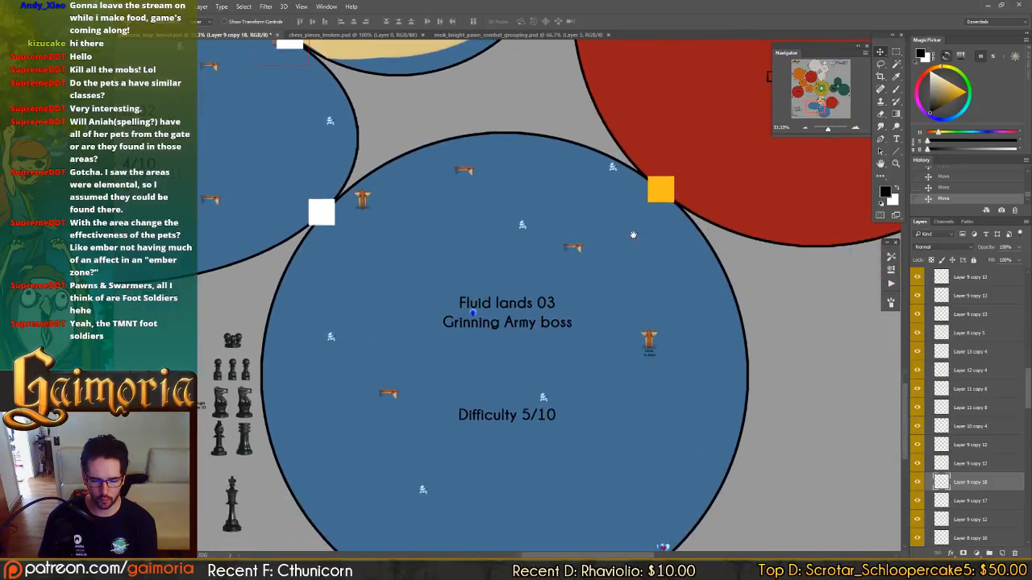
pyautogui.moveTo(323, 179); pyautogui.dragTo(564, 515)
pyautogui.moveTo(647, 228); pyautogui.dragTo(616, 488)
pyautogui.moveTo(587, 301); pyautogui.dragTo(711, 325)
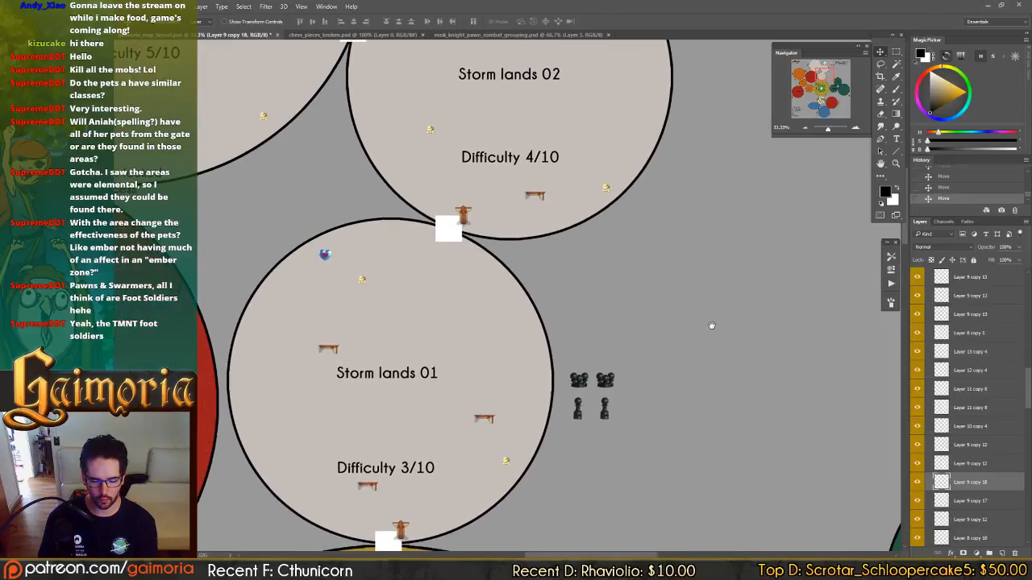
pyautogui.moveTo(616, 433); pyautogui.dragTo(732, 167)
pyautogui.moveTo(618, 451); pyautogui.dragTo(650, 217)
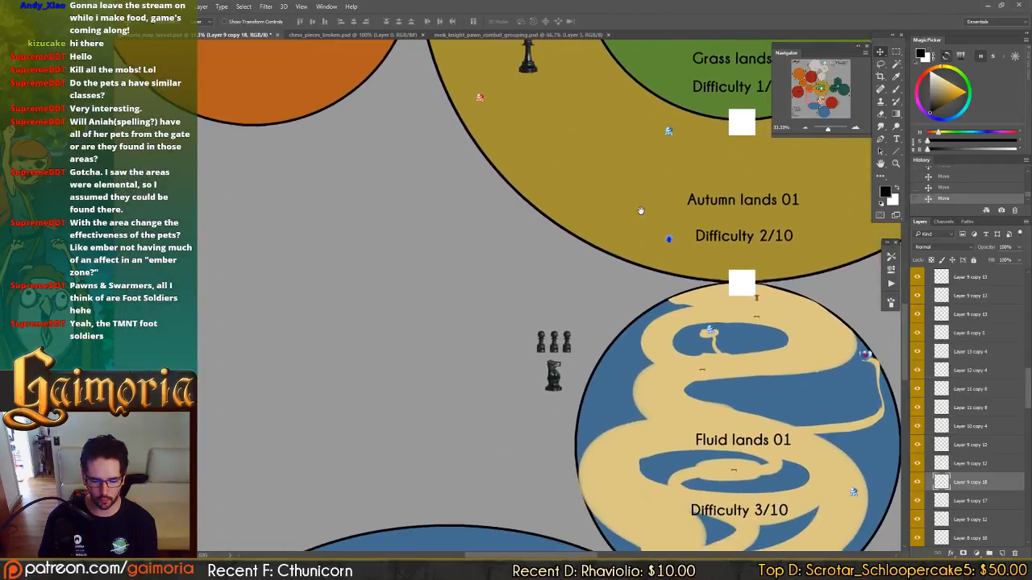
pyautogui.moveTo(607, 435); pyautogui.dragTo(558, 403)
pyautogui.moveTo(663, 224); pyautogui.dragTo(530, 522)
pyautogui.moveTo(598, 227); pyautogui.dragTo(634, 360)
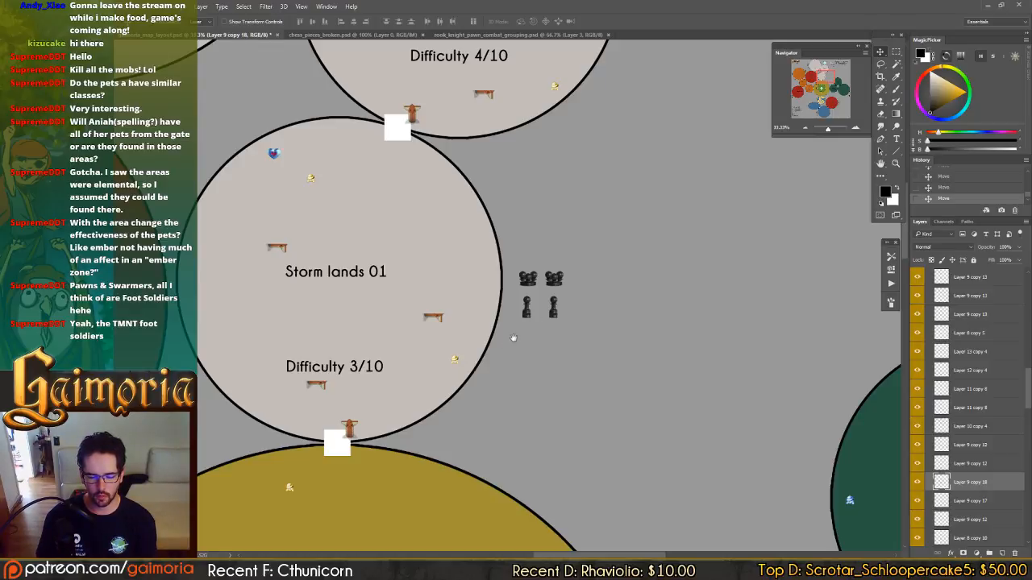
# Copy a knight from the Storm lands 03 group to Storm lands 01, centred below its two pawns.
pyautogui.moveTo(506, 371); pyautogui.dragTo(536, 501)
pyautogui.moveTo(399, 270); pyautogui.dragTo(763, 459)
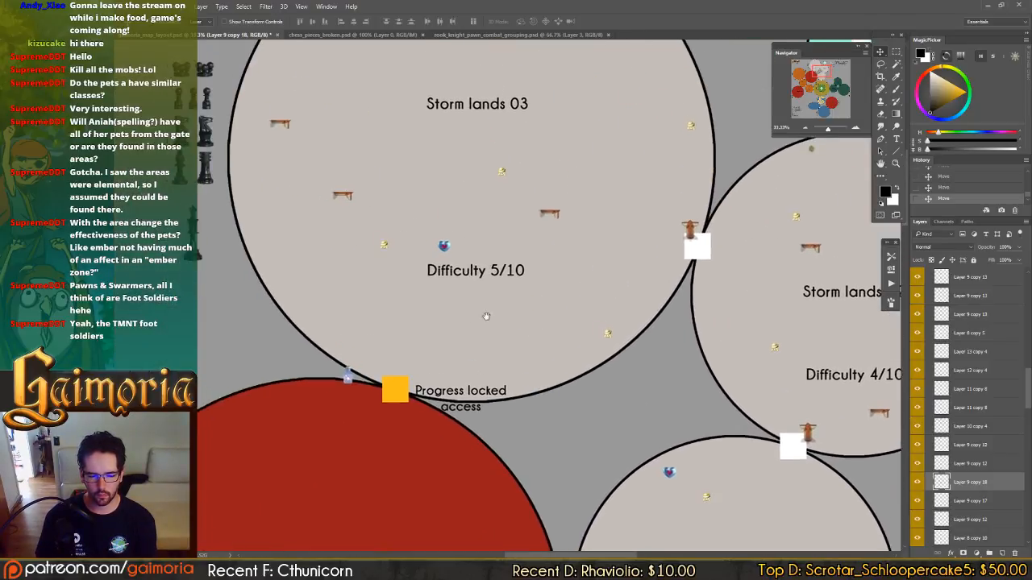
pyautogui.moveTo(486, 316); pyautogui.dragTo(605, 332)
pyautogui.keyDown('ctrl'); pyautogui.click(438, 196); pyautogui.keyUp('ctrl')
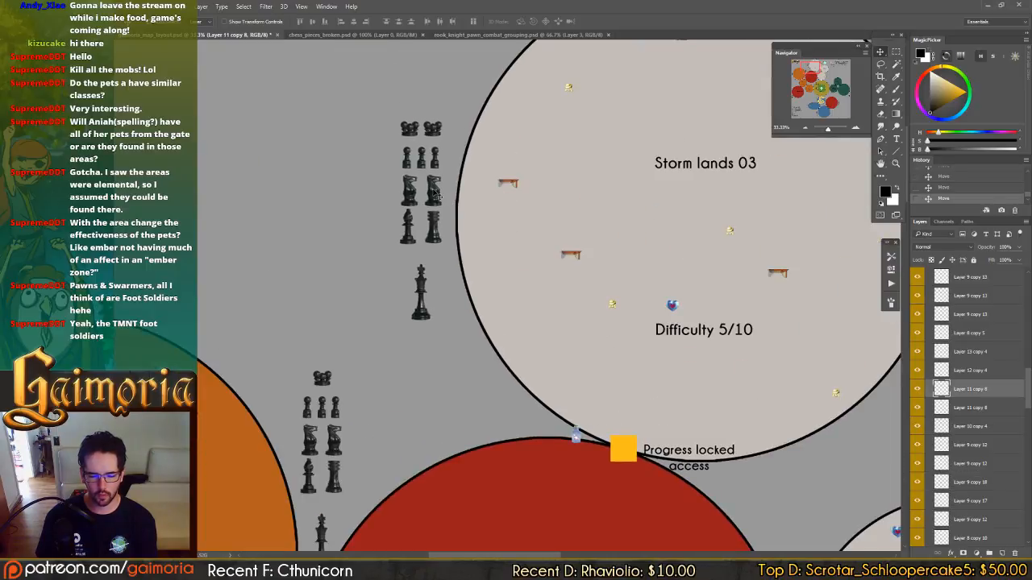
pyautogui.keyDown('alt'); pyautogui.moveTo(341, 246); pyautogui.dragTo(775, 467); pyautogui.keyUp('alt')
pyautogui.moveTo(775, 467); pyautogui.dragTo(457, 316)
pyautogui.moveTo(612, 422); pyautogui.dragTo(382, 179)
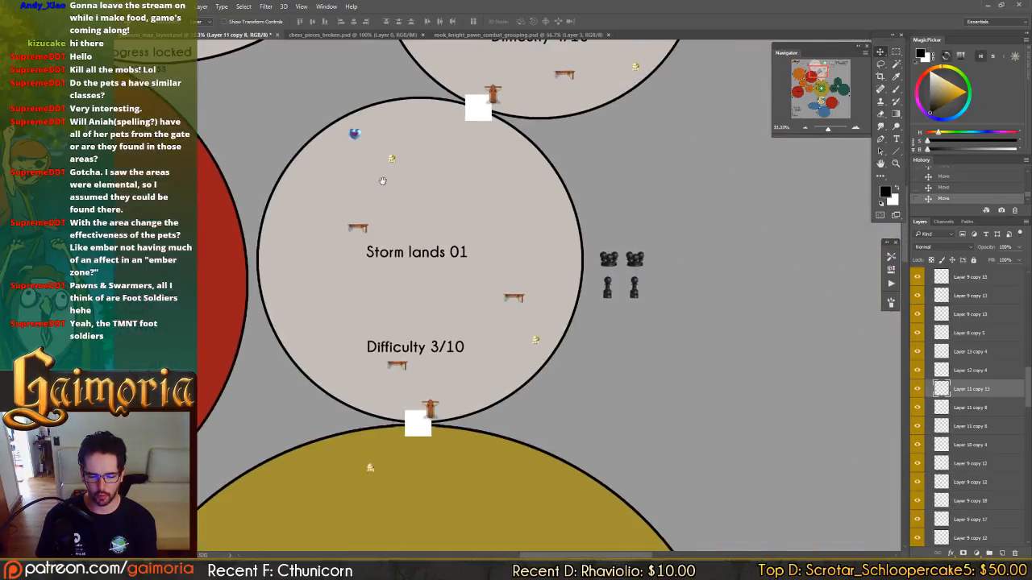
pyautogui.moveTo(461, 137); pyautogui.dragTo(747, 412)
pyautogui.moveTo(699, 325); pyautogui.dragTo(638, 488)
# Copy a pawn from the Storm lands 01 group to the right of Storm lands 02 as a row of four pawns.
pyautogui.click(538, 479)
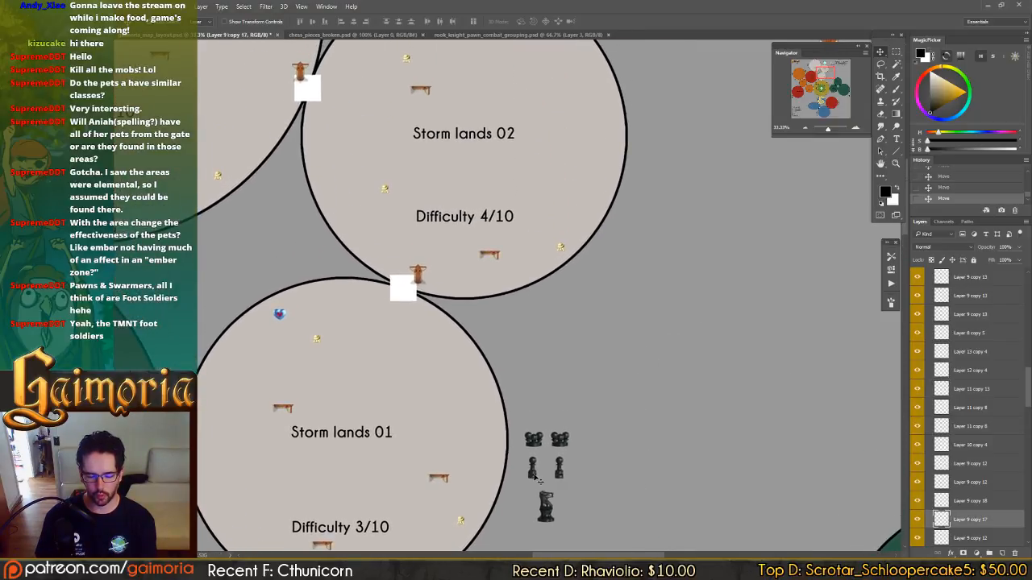
pyautogui.moveTo(538, 478); pyautogui.dragTo(673, 152)
pyautogui.moveTo(665, 282); pyautogui.dragTo(579, 324)
pyautogui.moveTo(577, 322); pyautogui.dragTo(593, 335)
pyautogui.moveTo(582, 391); pyautogui.dragTo(602, 333)
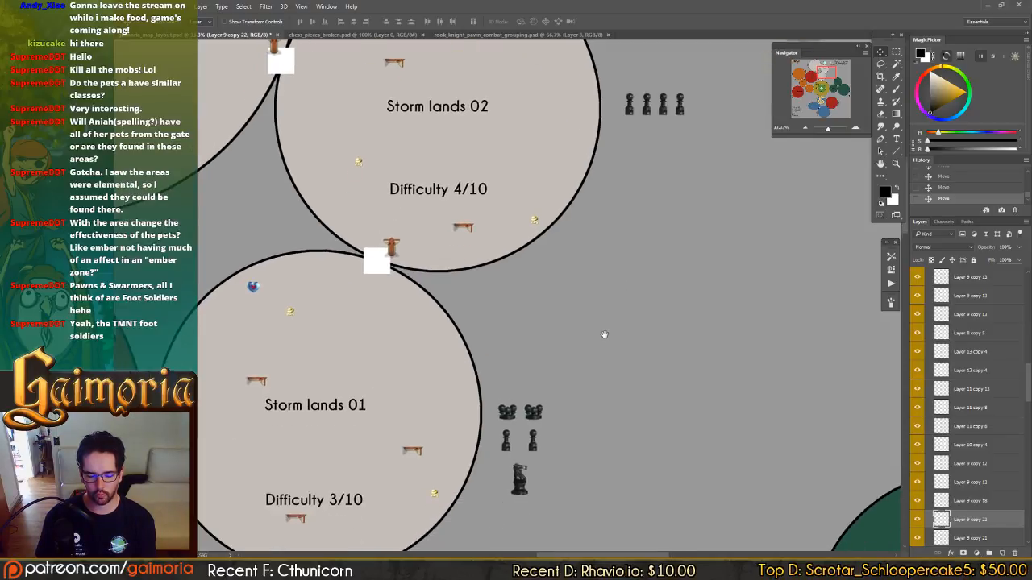
# Copy the bishop from the Storm lands 03 group to Storm lands 02, placing it below the row of pawns.
pyautogui.click(517, 483)
pyautogui.moveTo(595, 410); pyautogui.dragTo(785, 551)
pyautogui.moveTo(253, 171); pyautogui.dragTo(626, 351)
pyautogui.moveTo(330, 310); pyautogui.dragTo(788, 396)
pyautogui.moveTo(788, 396); pyautogui.dragTo(338, 235)
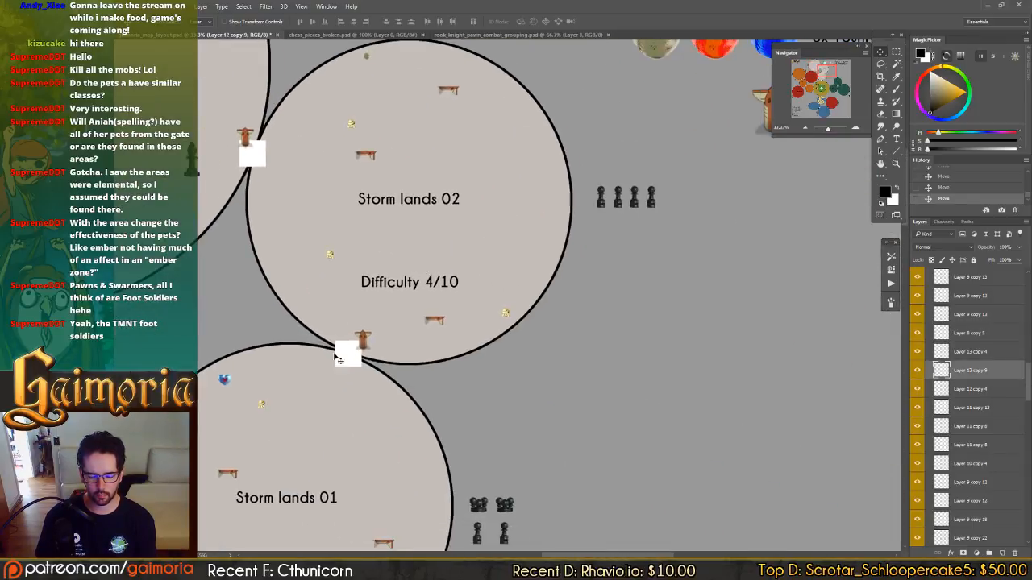
pyautogui.moveTo(339, 359); pyautogui.dragTo(765, 433)
pyautogui.moveTo(656, 413); pyautogui.dragTo(661, 388)
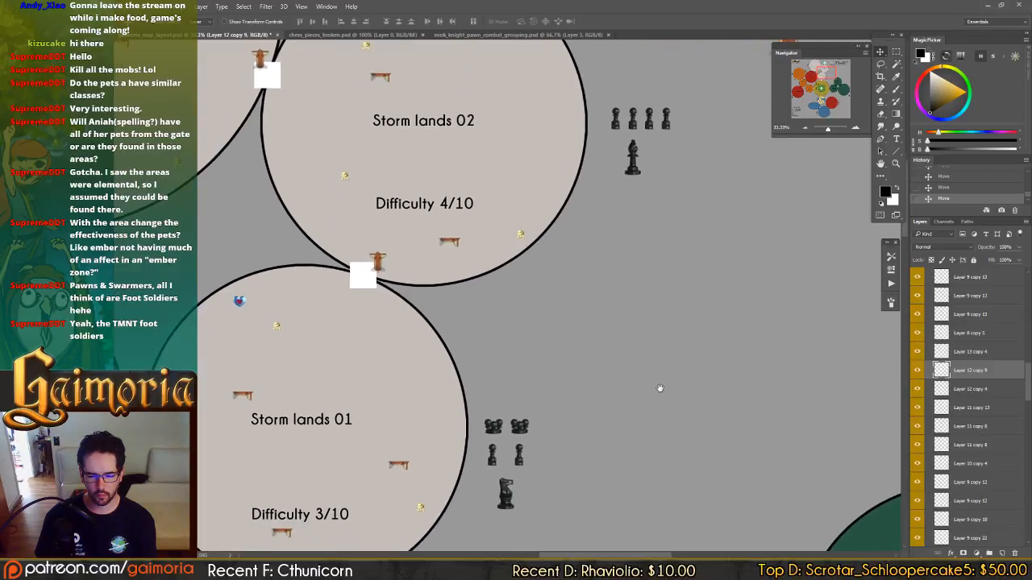
# Copy the Storm lands 01 knight beside the Storm lands 02 bishop, and shift the four pawns right to centre them above both pieces.
pyautogui.keyDown('ctrl'); pyautogui.click(504, 495); pyautogui.keyUp('ctrl')
pyautogui.moveTo(483, 514); pyautogui.dragTo(628, 186)
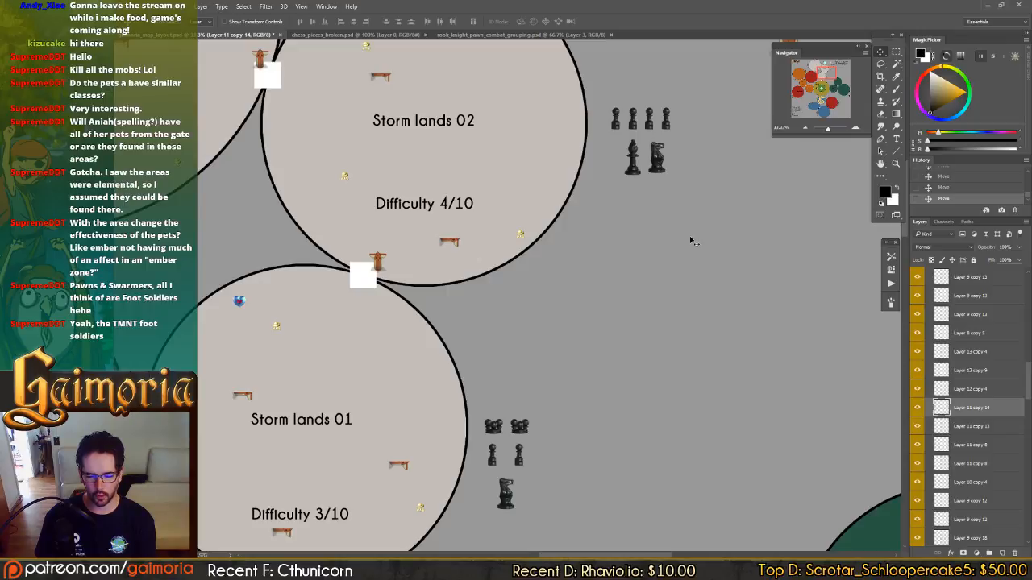
pyautogui.moveTo(690, 240); pyautogui.dragTo(691, 239)
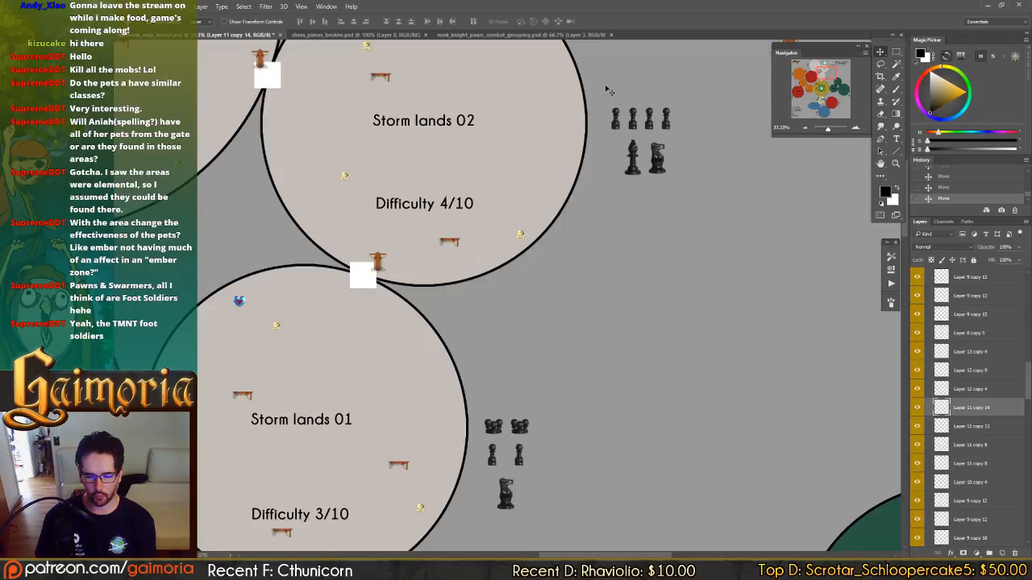
pyautogui.moveTo(606, 86); pyautogui.dragTo(672, 123)
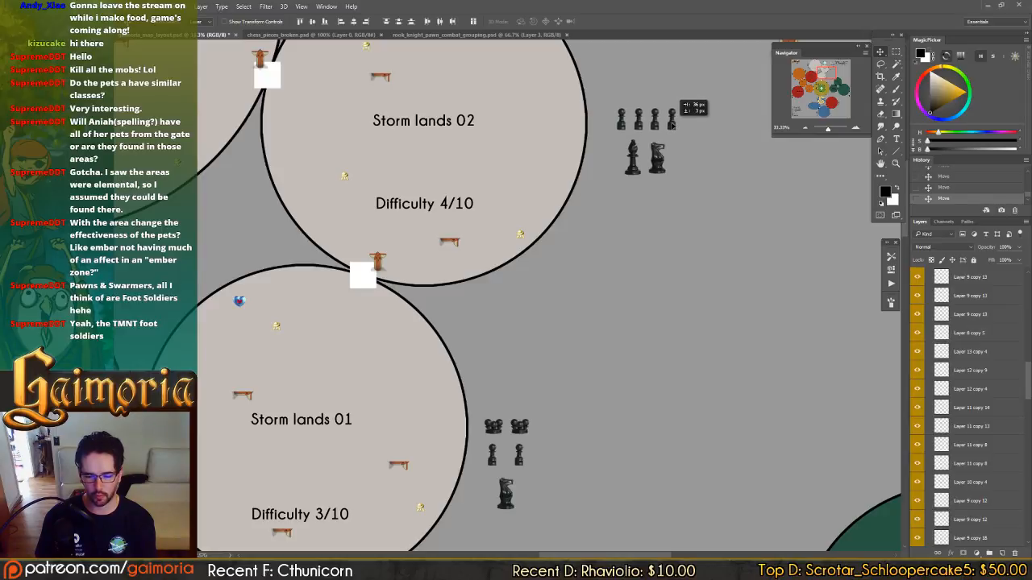
pyautogui.click(782, 227)
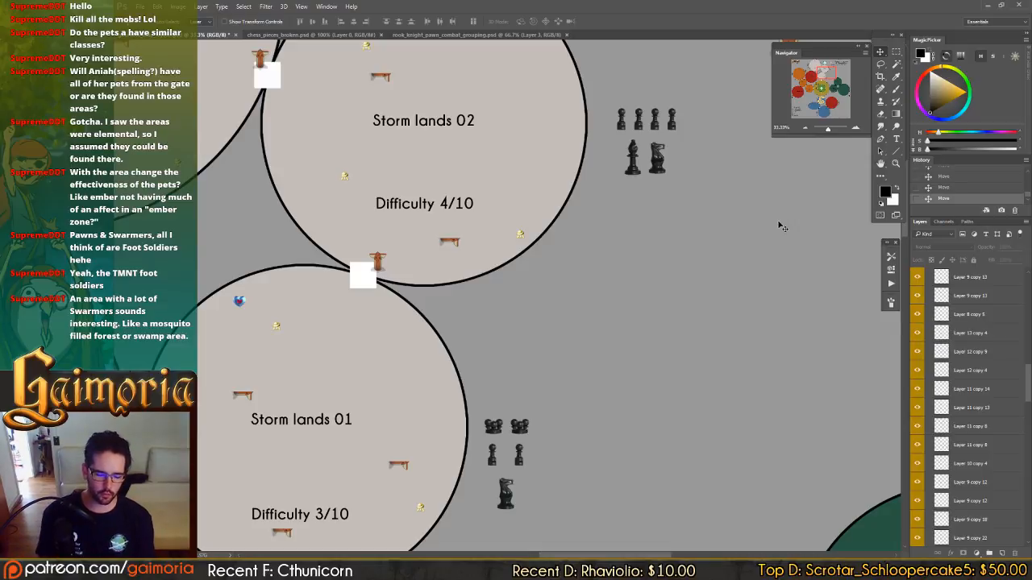
# Compare the enemy group beside Storm lands 01 with the Forgotten forest 01 and 02 zones and their difficulties.
pyautogui.moveTo(739, 349); pyautogui.dragTo(685, 272)
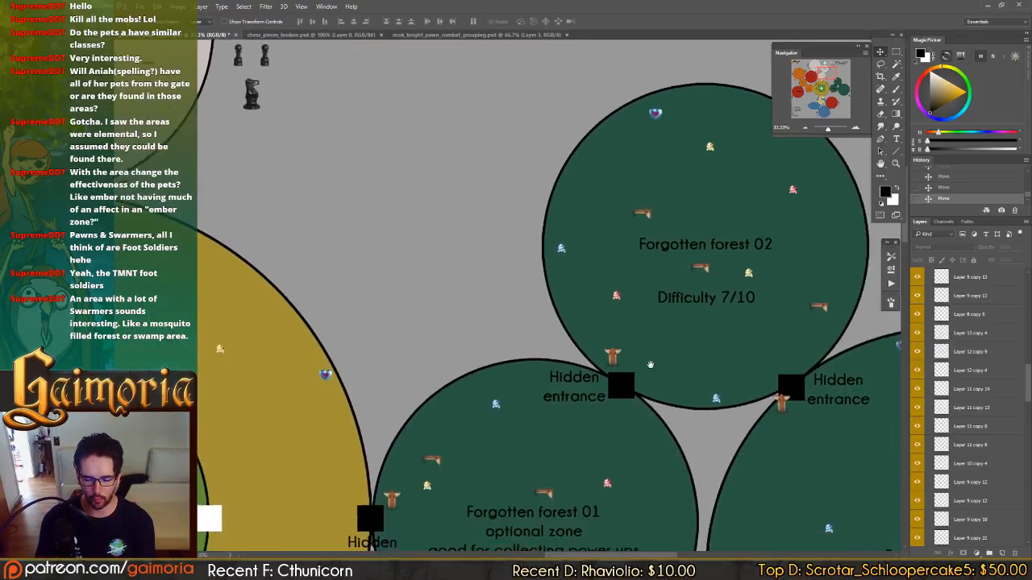
pyautogui.moveTo(649, 364); pyautogui.dragTo(827, 511)
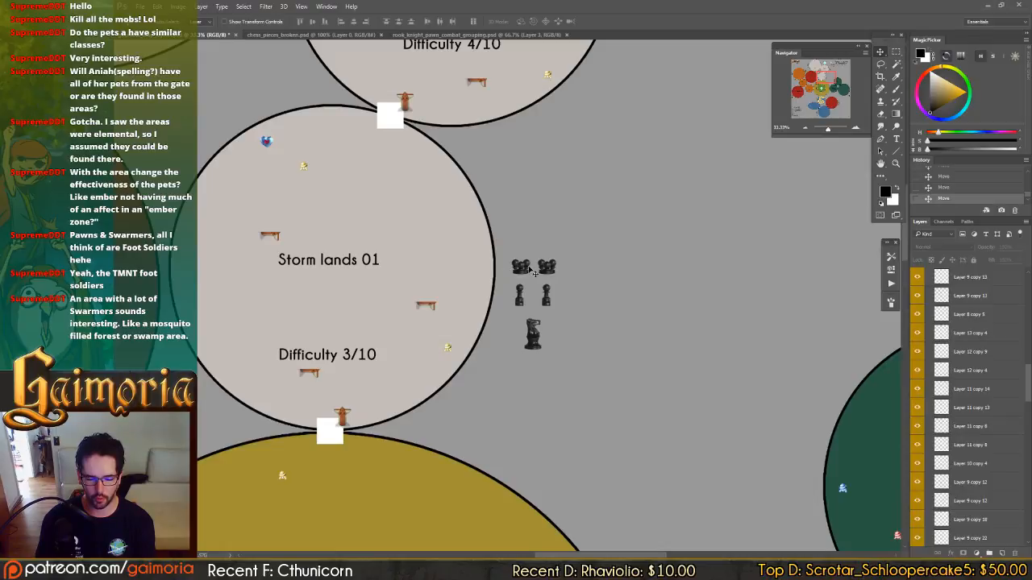
pyautogui.moveTo(645, 354); pyautogui.dragTo(457, 57)
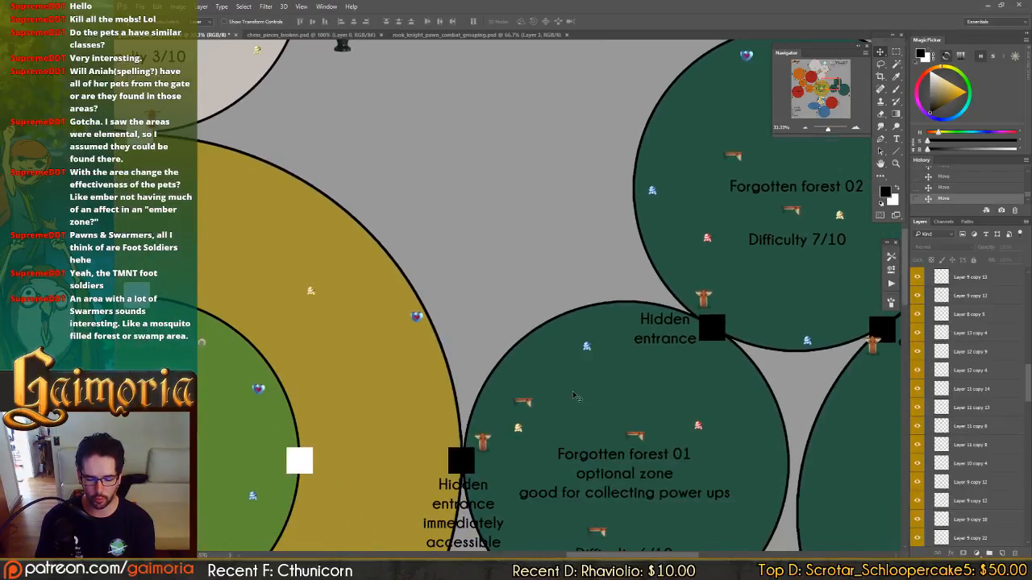
pyautogui.moveTo(657, 446); pyautogui.dragTo(621, 311)
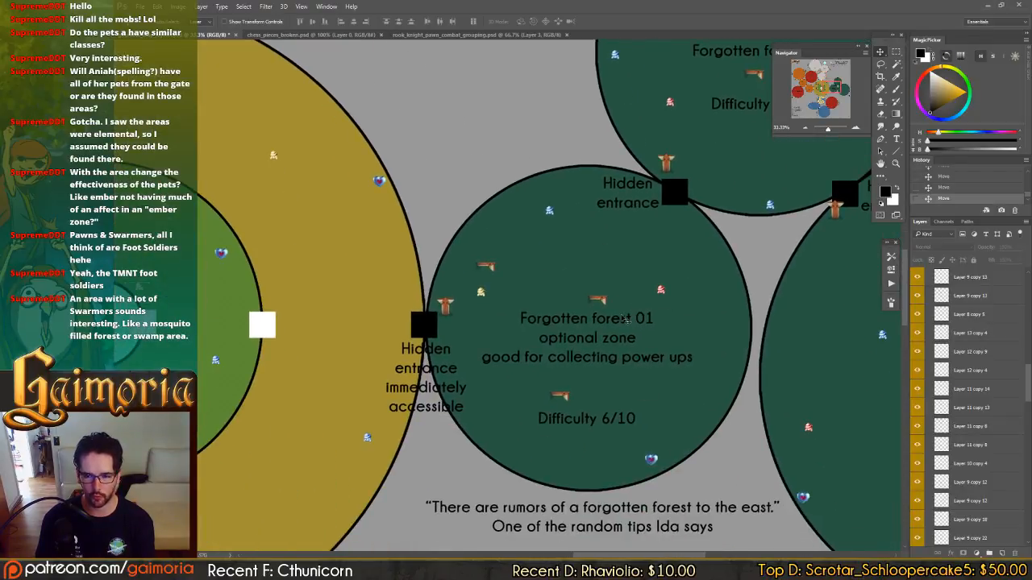
pyautogui.moveTo(650, 346); pyautogui.dragTo(525, 385)
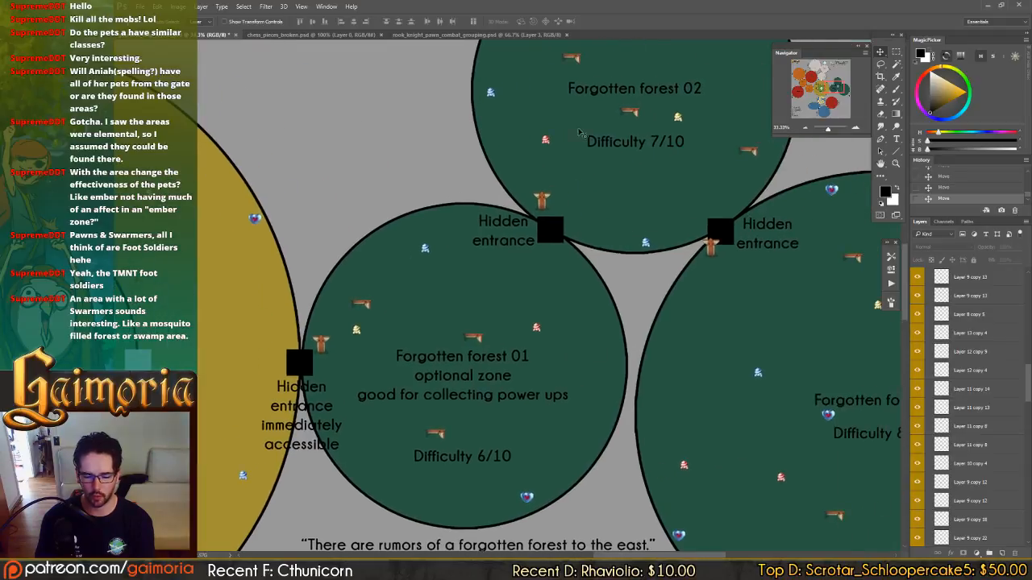
pyautogui.moveTo(573, 265); pyautogui.dragTo(786, 504)
pyautogui.moveTo(558, 324); pyautogui.dragTo(602, 199)
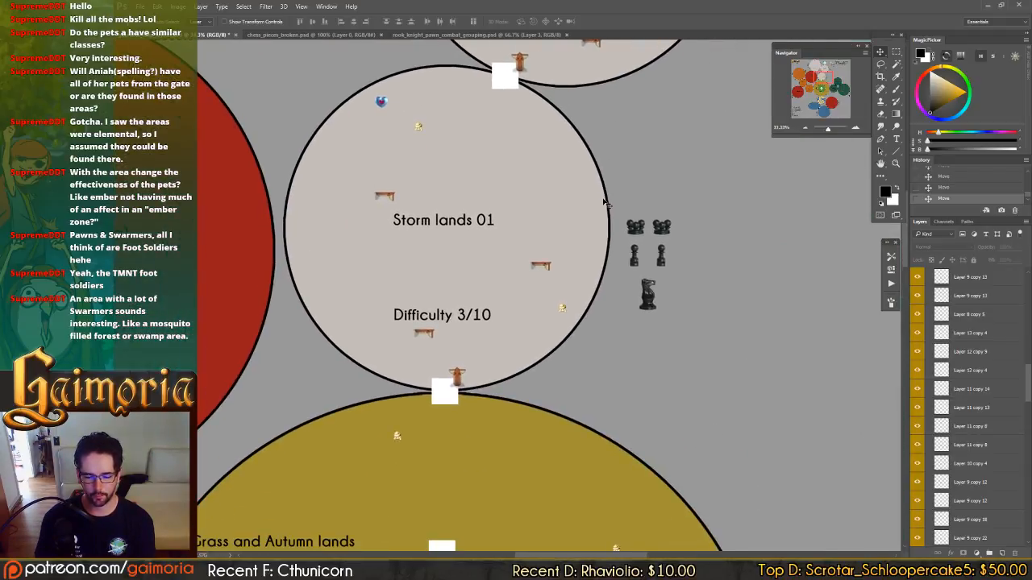
# Review the enemy groups beside the three Storm lands zones against their difficulty ratings.
pyautogui.moveTo(510, 83); pyautogui.dragTo(502, 426)
pyautogui.moveTo(450, 290); pyautogui.dragTo(732, 358)
pyautogui.moveTo(382, 152); pyautogui.dragTo(419, 160)
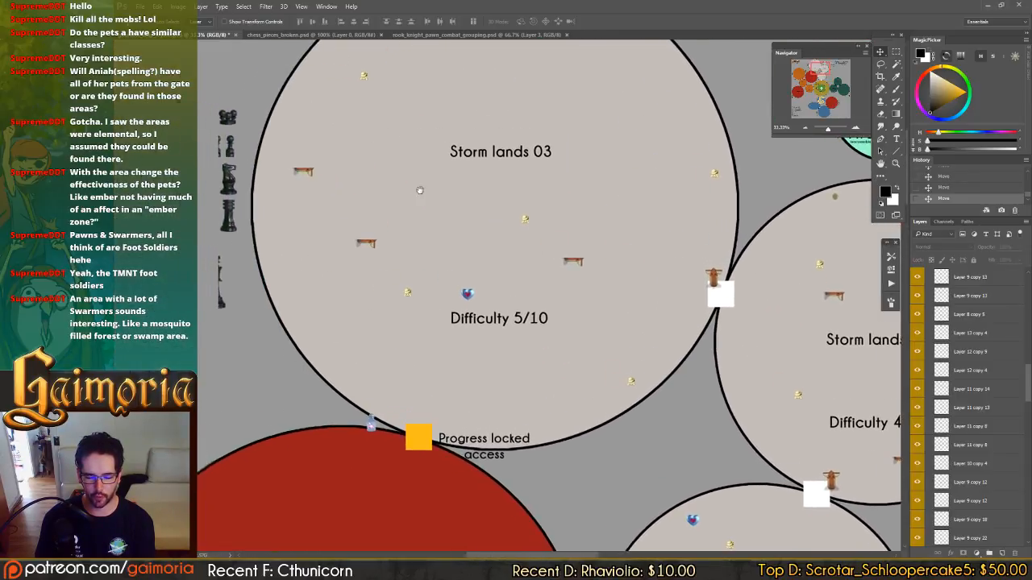
pyautogui.moveTo(575, 431); pyautogui.dragTo(472, 342)
pyautogui.moveTo(649, 516); pyautogui.dragTo(531, 364)
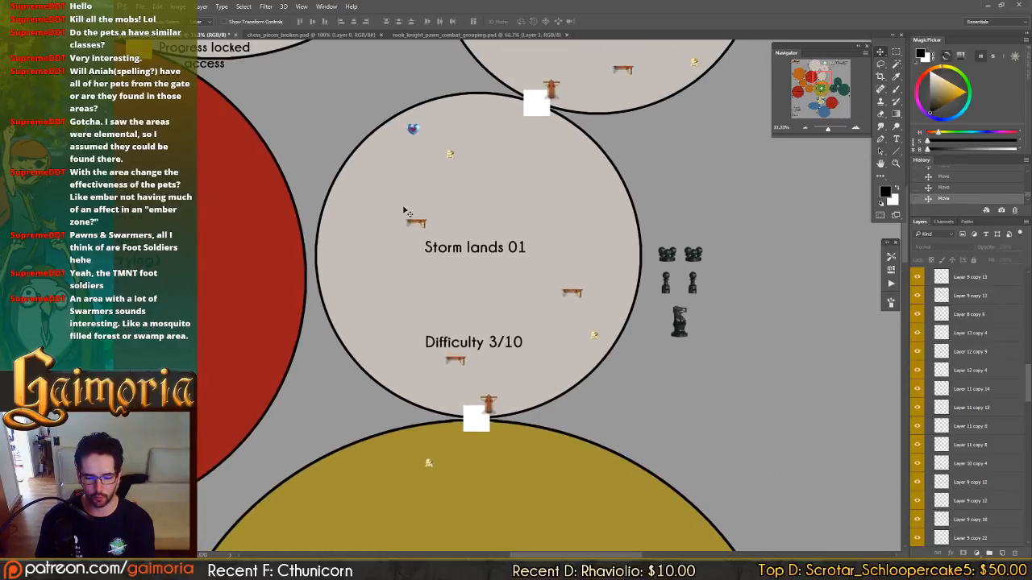
pyautogui.moveTo(635, 251); pyautogui.dragTo(496, 353)
pyautogui.moveTo(531, 229); pyautogui.dragTo(582, 297)
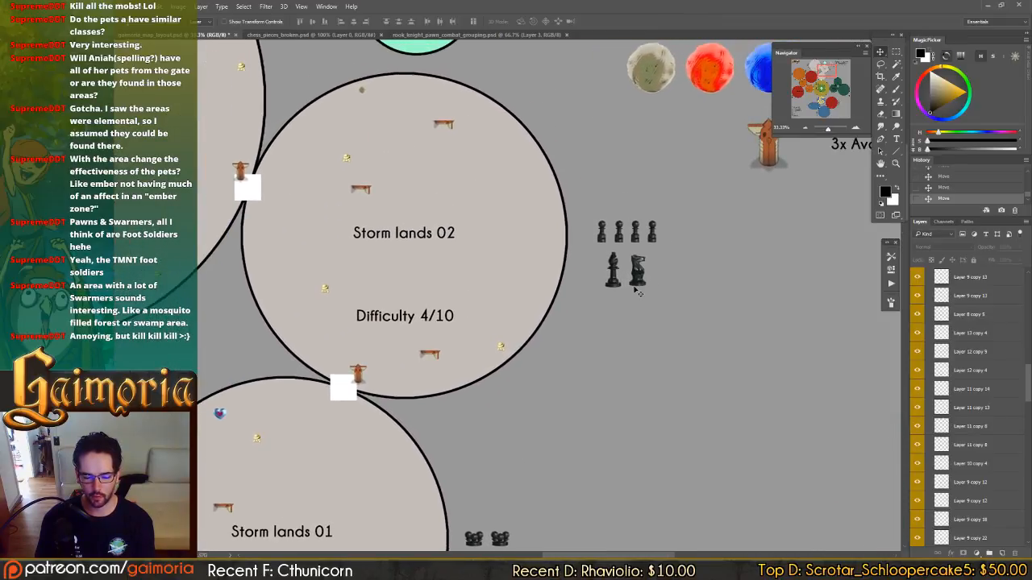
# Compare the enemy group beside Storm lands 02 with the chess piece groups of Fluid lands 02 and Storm lands 01.
pyautogui.click(636, 276)
pyautogui.moveTo(635, 273); pyautogui.dragTo(578, 276)
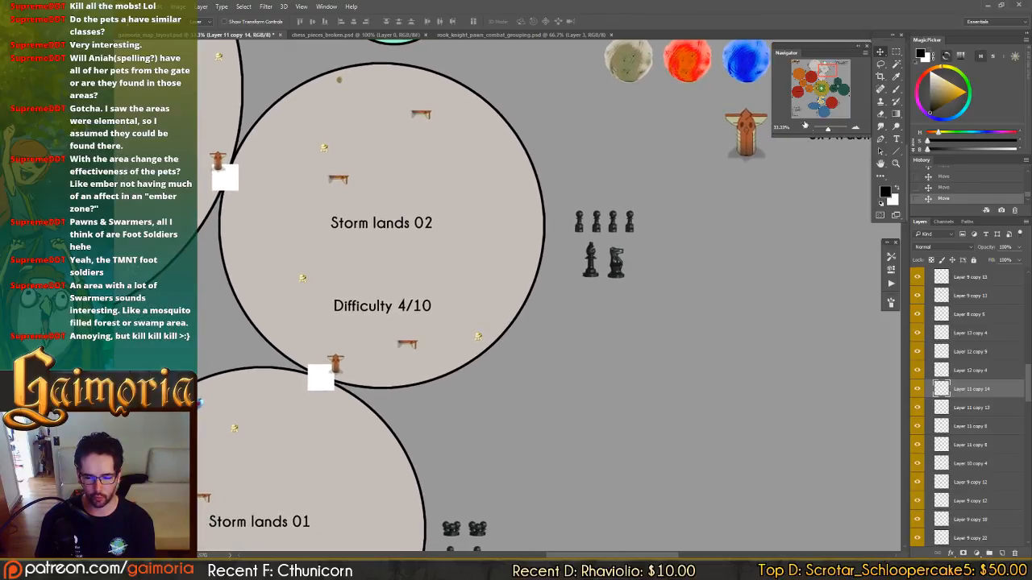
pyautogui.click(810, 107)
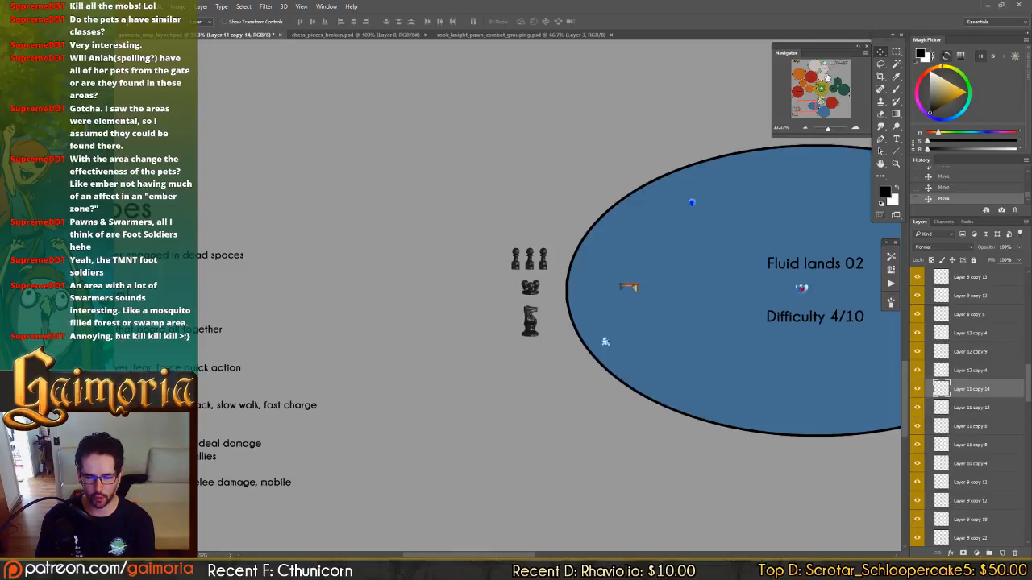
pyautogui.click(829, 71)
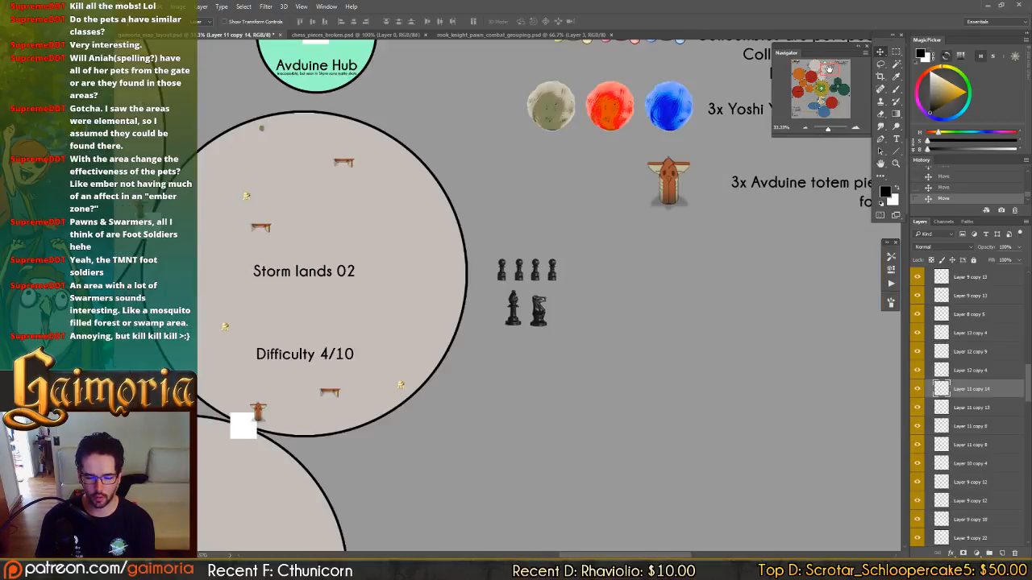
pyautogui.moveTo(537, 316); pyautogui.dragTo(559, 321)
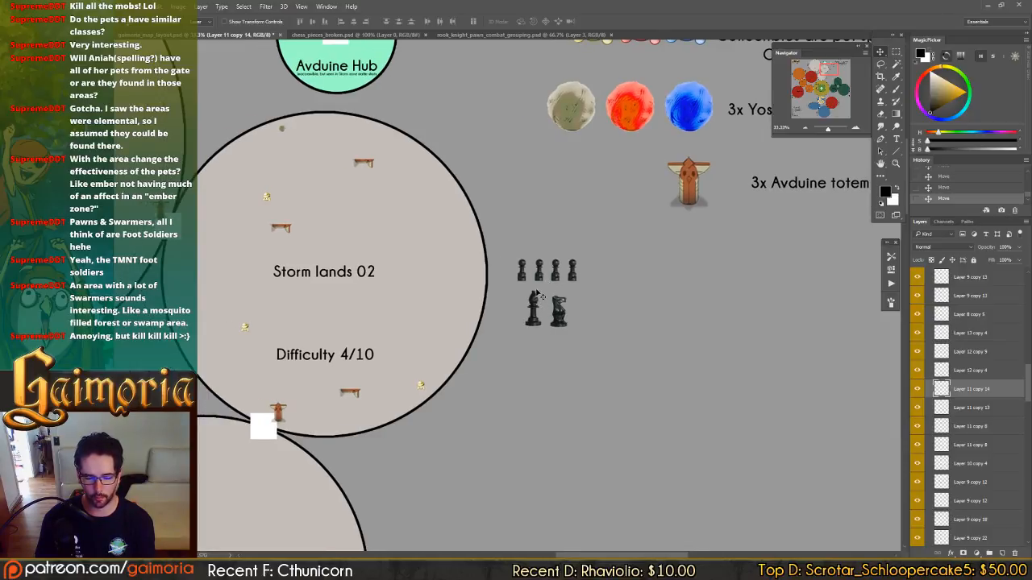
pyautogui.moveTo(474, 291); pyautogui.dragTo(523, 274)
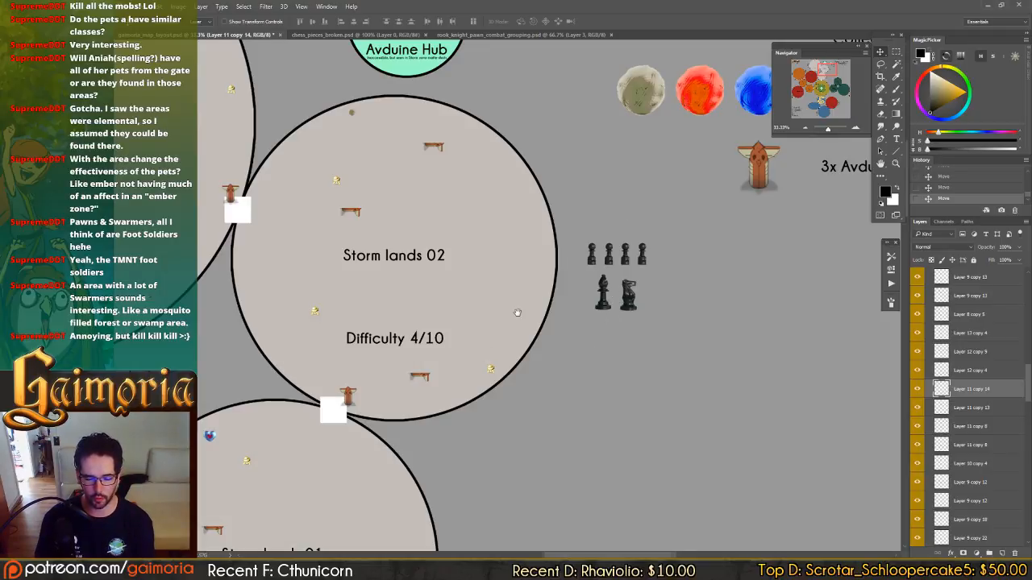
pyautogui.moveTo(518, 313); pyautogui.dragTo(597, 270)
pyautogui.moveTo(562, 305); pyautogui.dragTo(524, 261)
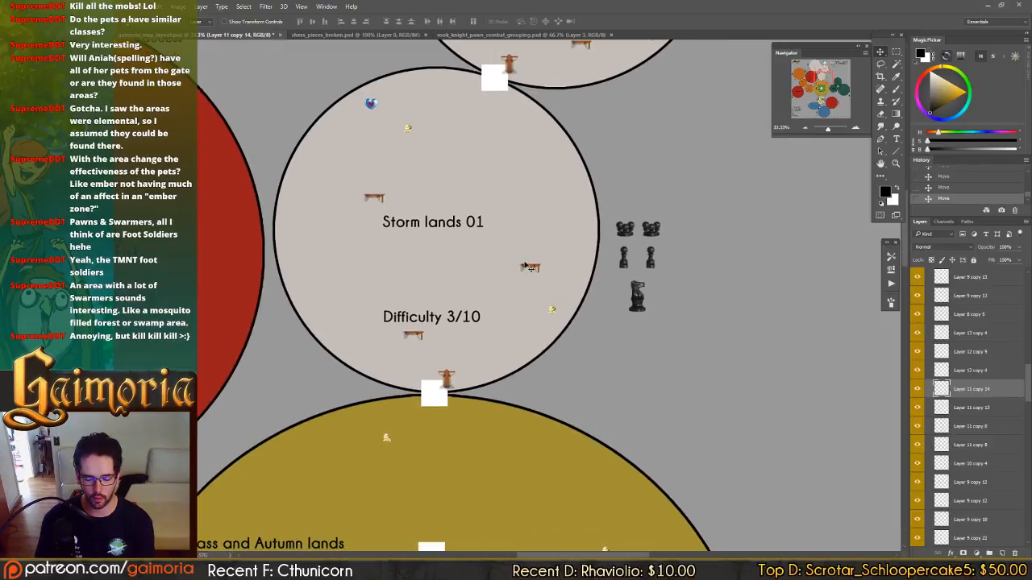
# Save the file and duplicate the bishop in the Storm lands 03 group, placing the copy to its left.
pyautogui.hotkey('ctrl', 's')
pyautogui.moveTo(564, 141); pyautogui.dragTo(726, 284)
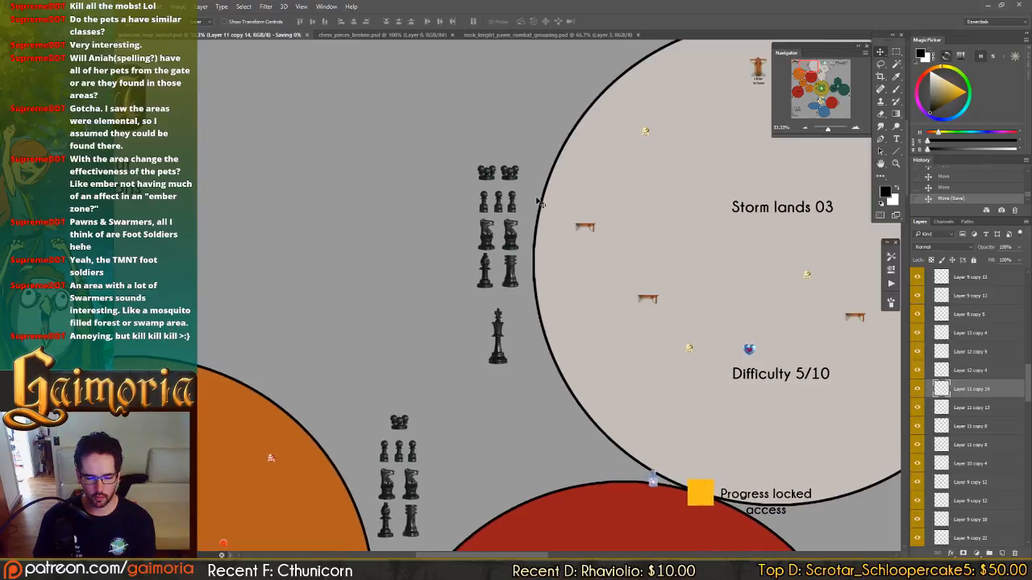
pyautogui.moveTo(726, 363); pyautogui.dragTo(552, 295)
pyautogui.moveTo(481, 283); pyautogui.dragTo(751, 368)
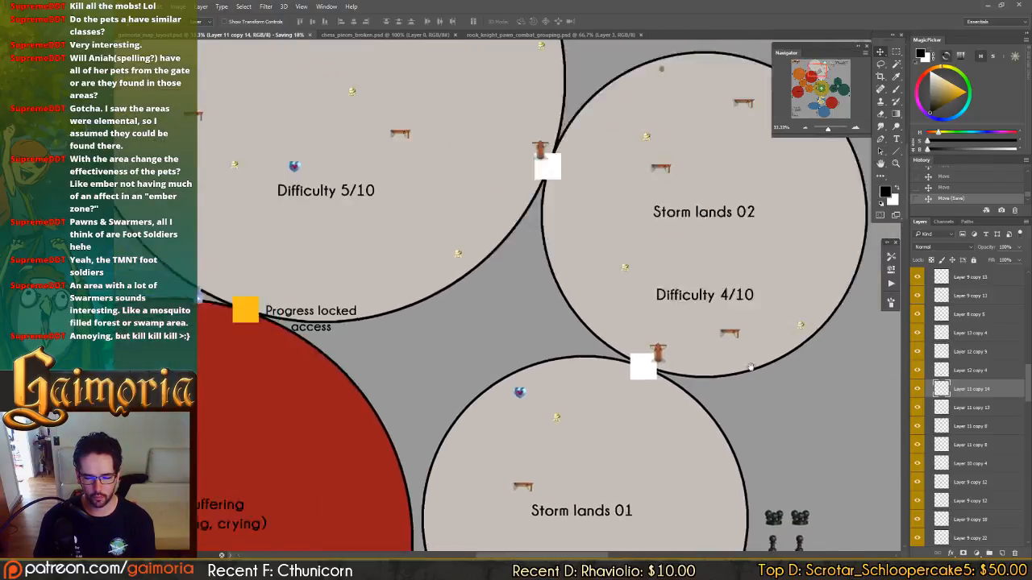
pyautogui.moveTo(660, 327); pyautogui.dragTo(295, 237)
pyautogui.moveTo(274, 283); pyautogui.dragTo(770, 365)
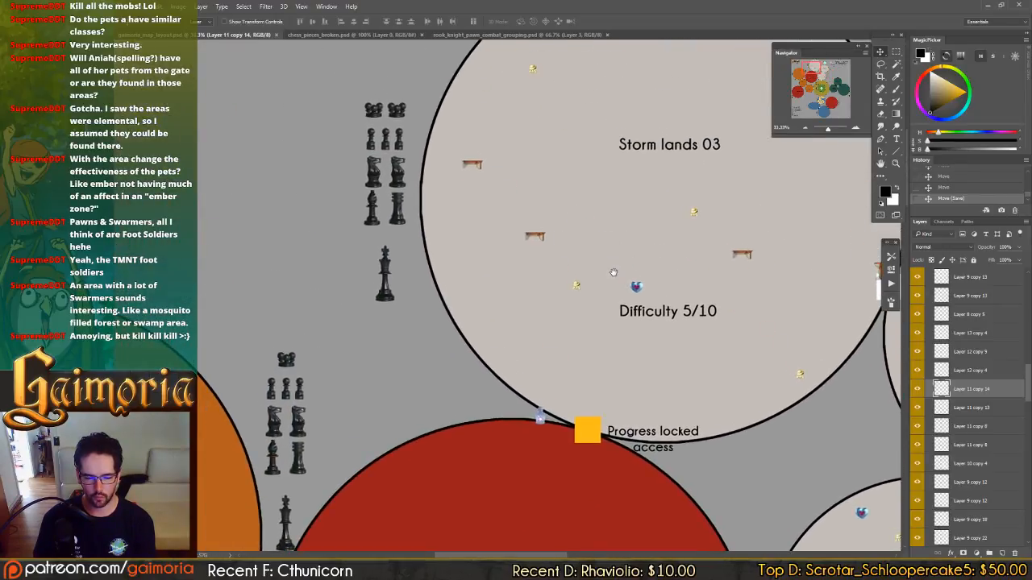
pyautogui.click(374, 218)
pyautogui.moveTo(407, 218); pyautogui.dragTo(383, 218)
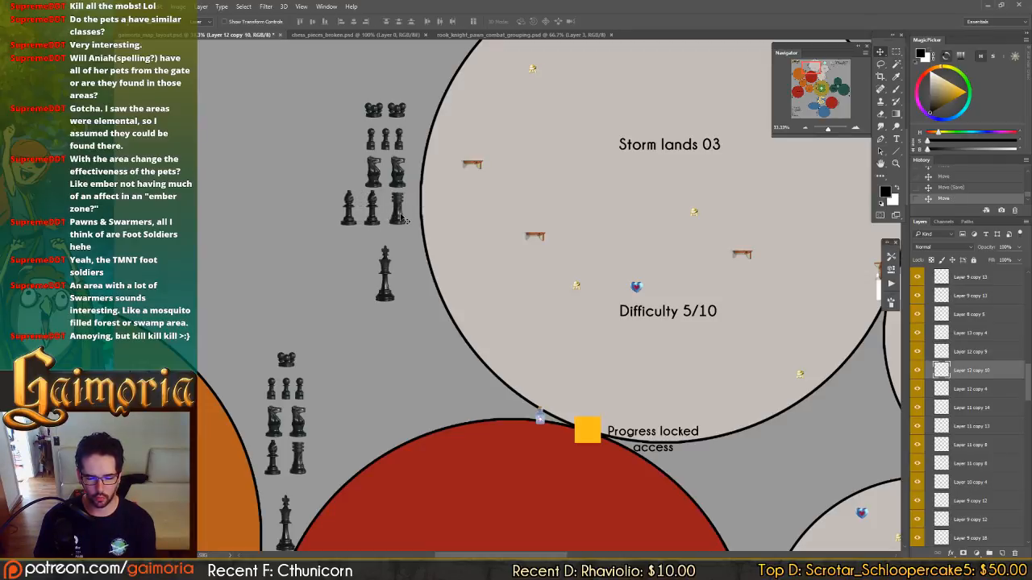
# Delete the rook from the Storm lands 03 group and move both bishops right to line up below the knights.
pyautogui.click(400, 217)
pyautogui.press('Delete')
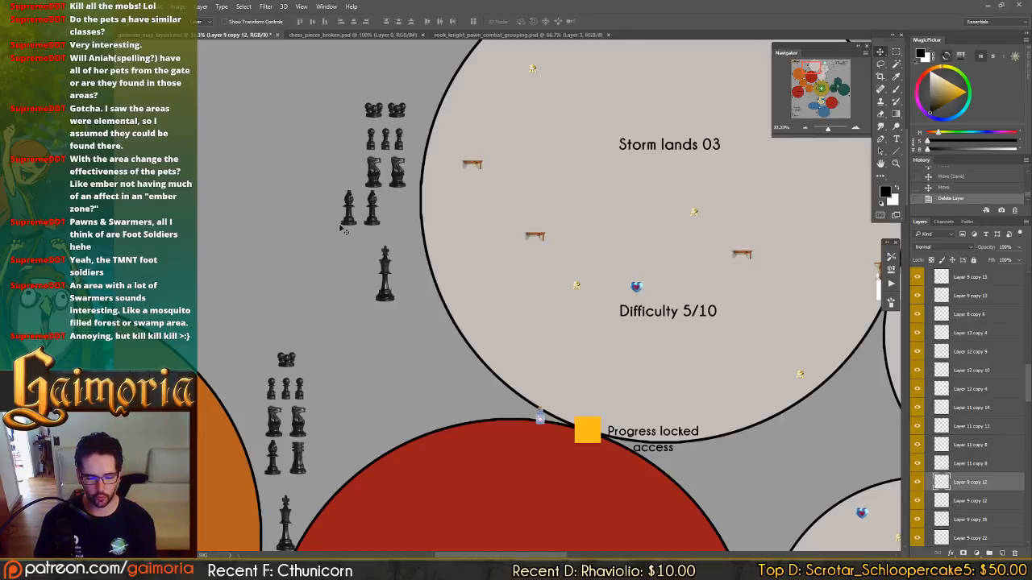
pyautogui.moveTo(339, 229); pyautogui.dragTo(397, 223)
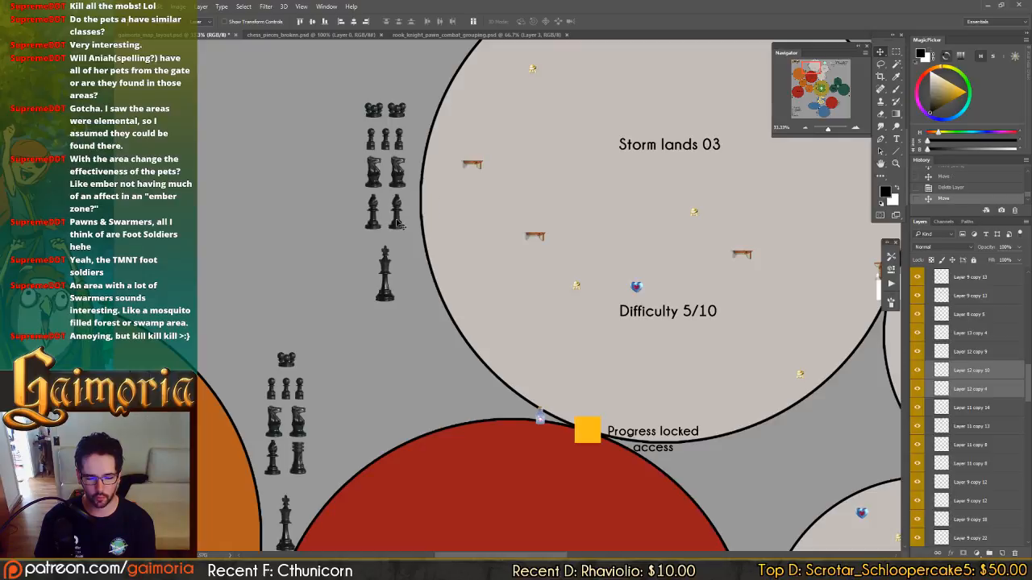
pyautogui.click(430, 369)
# Duplicate the swarmer piece in the Storm lands 03 group, placing the copy to the left of the existing pair.
pyautogui.moveTo(754, 272); pyautogui.dragTo(677, 323)
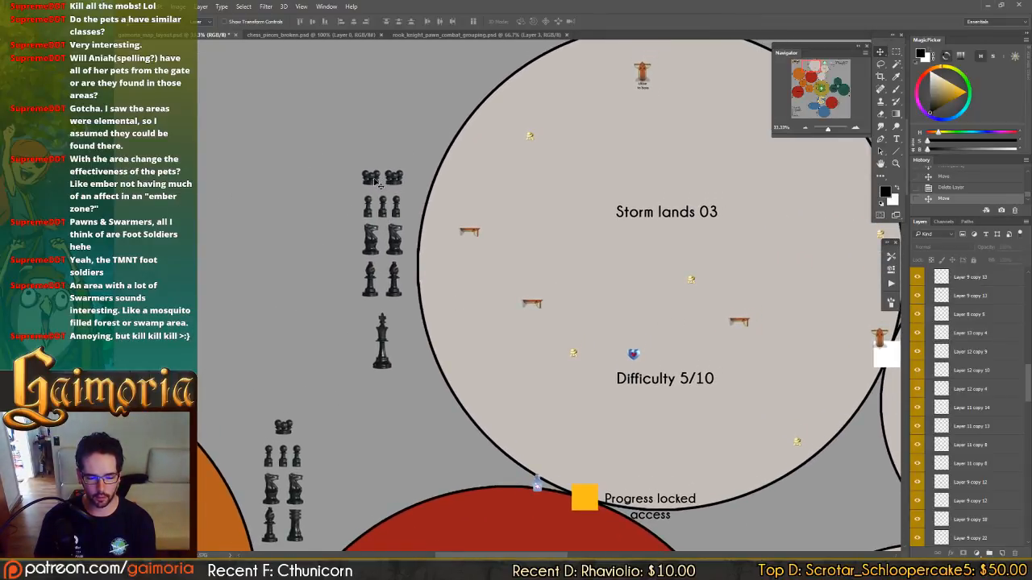
pyautogui.click(479, 206)
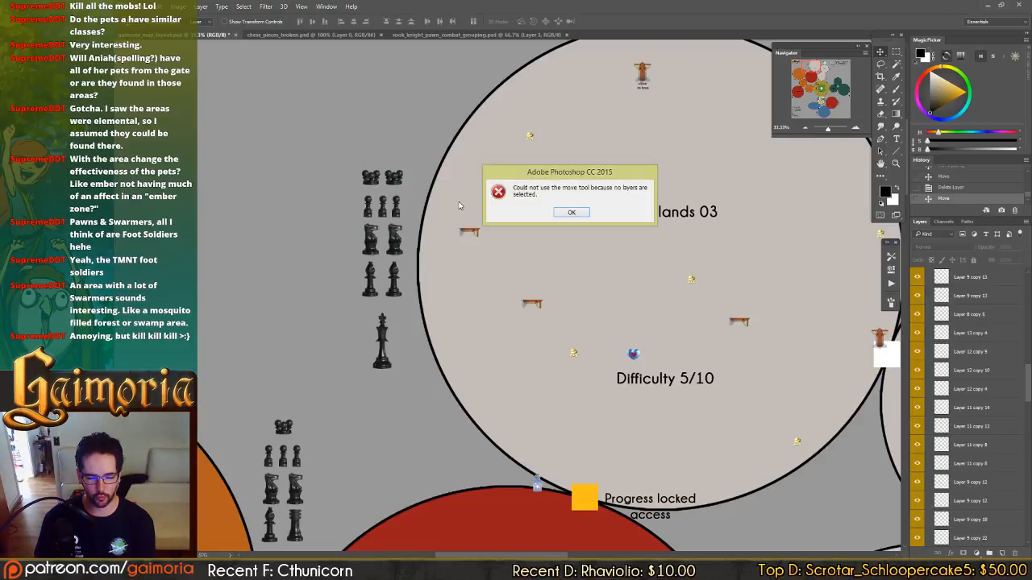
pyautogui.click(557, 214)
pyautogui.keyDown('ctrl'); pyautogui.click(367, 181); pyautogui.keyUp('ctrl')
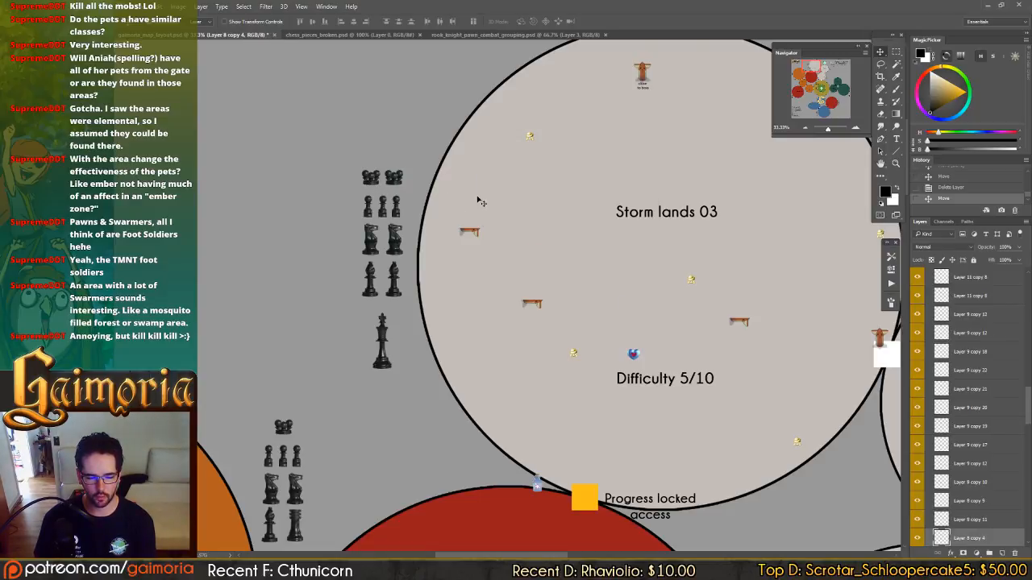
pyautogui.moveTo(464, 199); pyautogui.dragTo(438, 199)
# Duplicate the left knight in the Storm lands 03 group to its left, and shift the pawns and bishops left toward the group's center.
pyautogui.keyDown('ctrl'); pyautogui.click(375, 225); pyautogui.keyUp('ctrl')
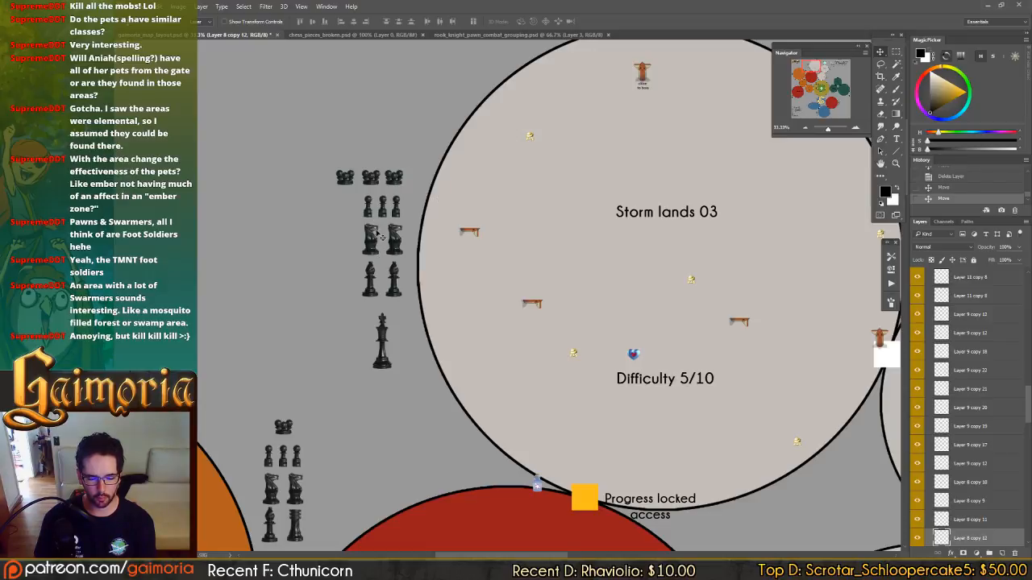
pyautogui.keyDown('ctrl'); pyautogui.click(376, 242); pyautogui.keyUp('ctrl')
pyautogui.moveTo(427, 261); pyautogui.dragTo(404, 259)
pyautogui.moveTo(323, 208); pyautogui.dragTo(387, 213)
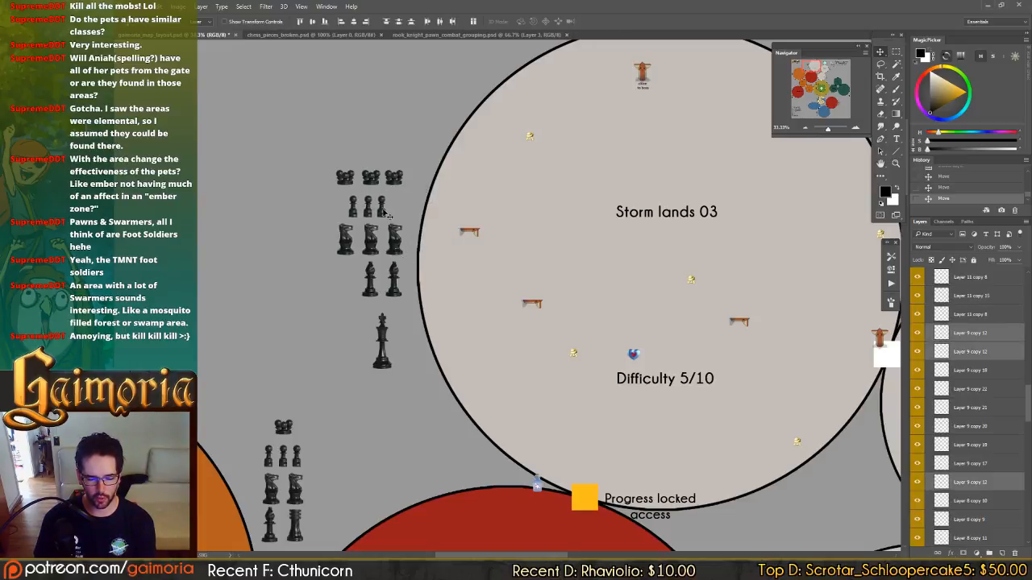
pyautogui.moveTo(315, 293); pyautogui.dragTo(384, 292)
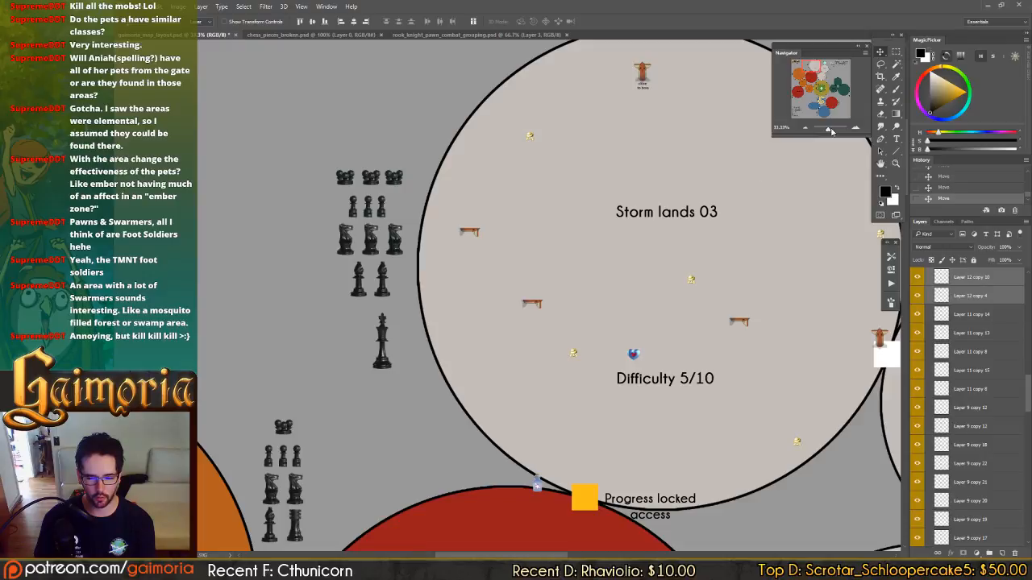
# In rook_knight_pawn_combat_grouping.psd, duplicate the swarmer sketch on Layer 2 toward the upper left and rotate the copy about -27.6 degrees.
pyautogui.moveTo(813, 109); pyautogui.dragTo(815, 112)
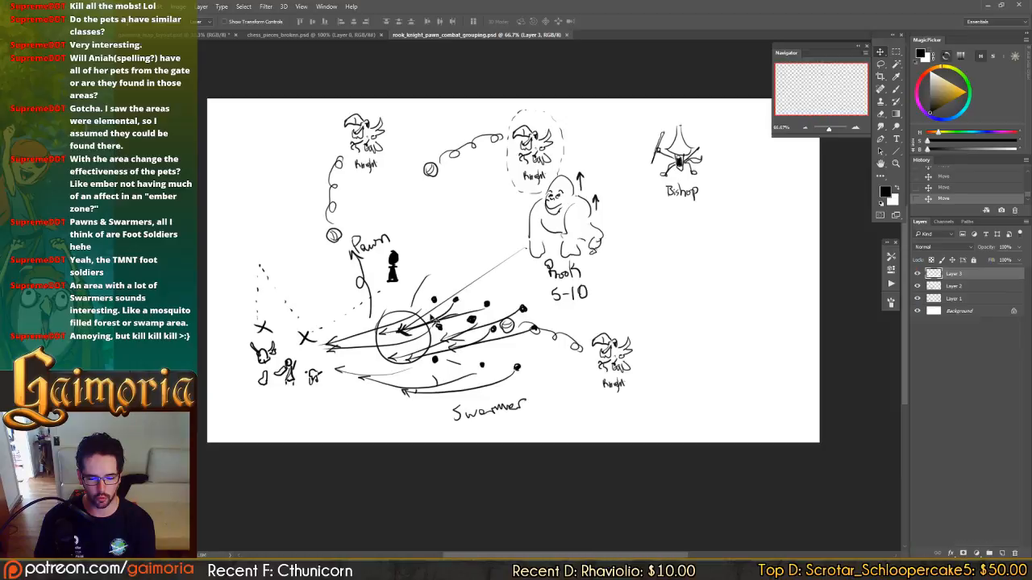
pyautogui.click(477, 35)
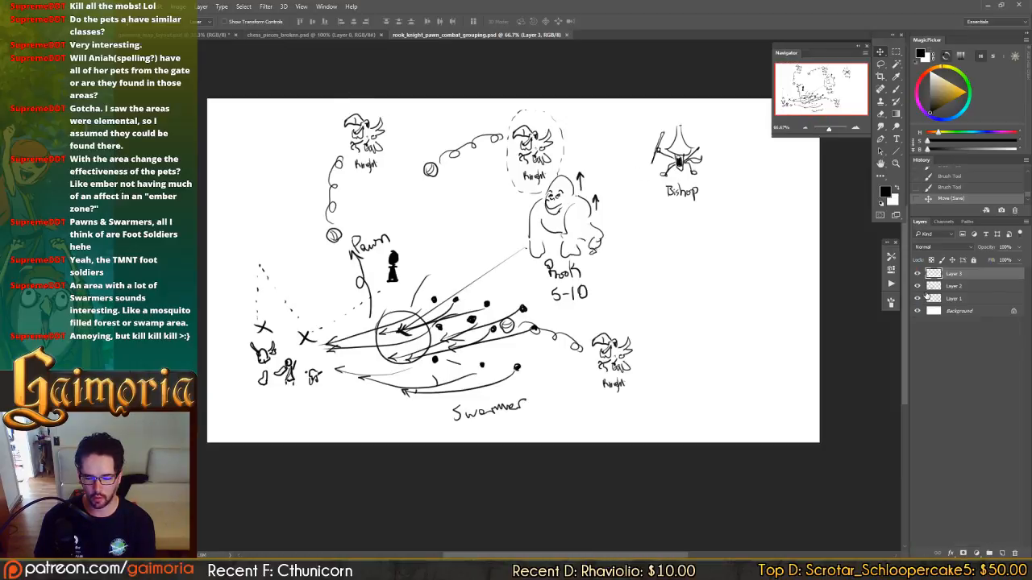
pyautogui.click(967, 289)
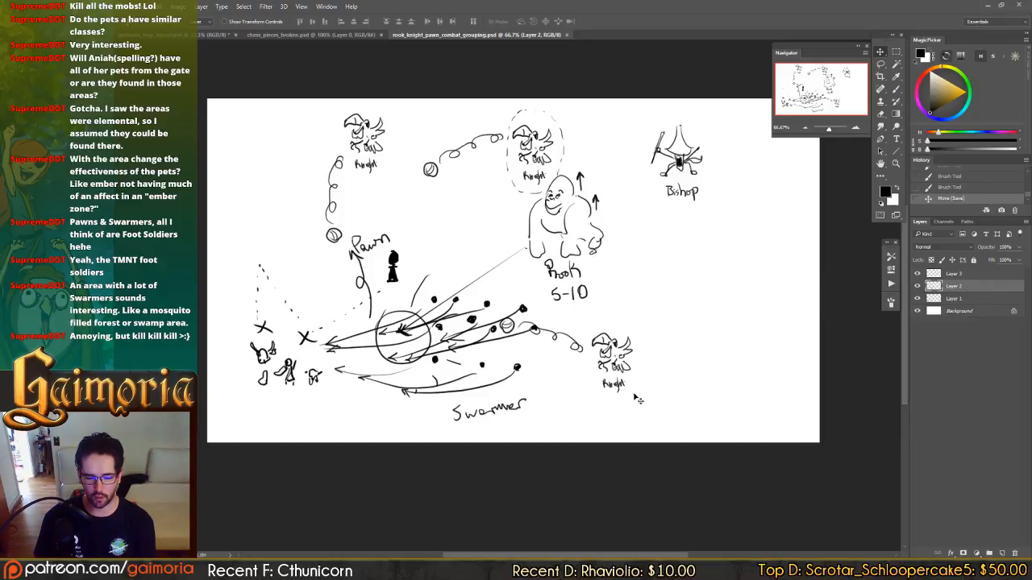
pyautogui.moveTo(551, 406)
pyautogui.mouseDown()
pyautogui.moveTo(515, 451)
pyautogui.moveTo(472, 278)
pyautogui.moveTo(544, 282)
pyautogui.moveTo(466, 278)
pyautogui.mouseUp()
pyautogui.hotkey('ctrl', 't')
pyautogui.moveTo(587, 350); pyautogui.dragTo(621, 212)
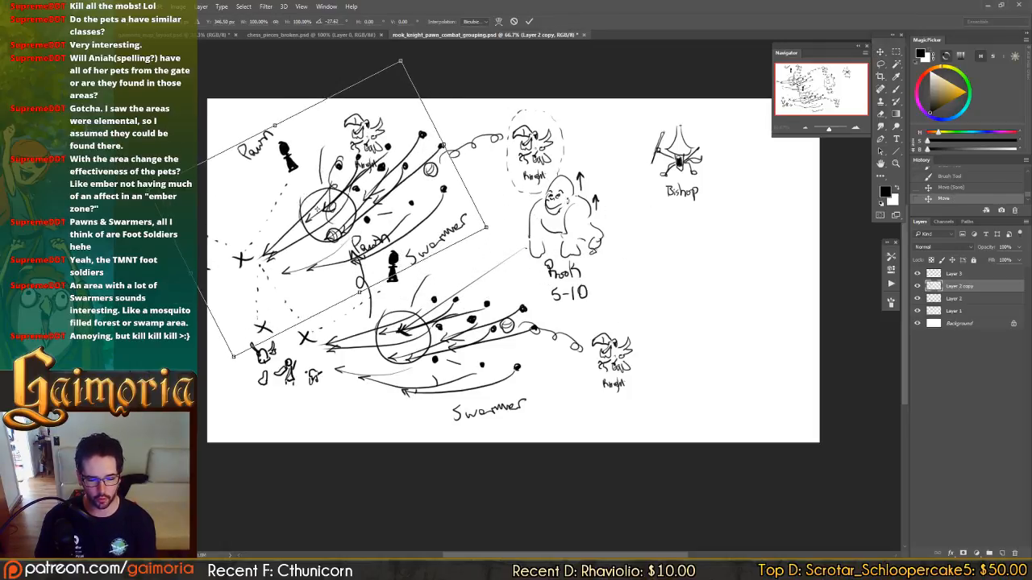
pyautogui.press('Return')
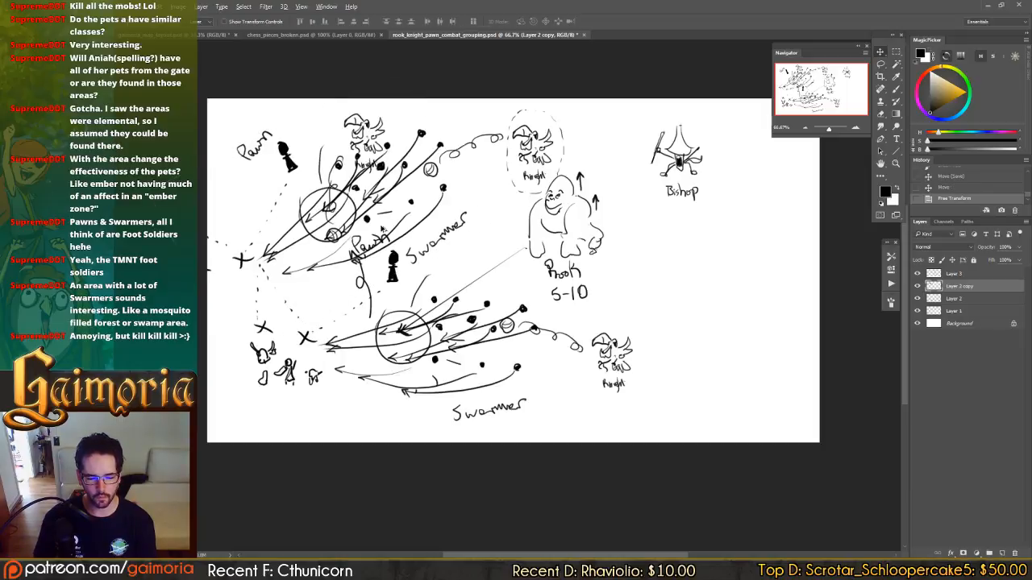
# Place another copy of the rotated swarmer sketch beside the rook and lower knight, and rotate it to a flatter angle.
pyautogui.moveTo(370, 237); pyautogui.dragTo(717, 323)
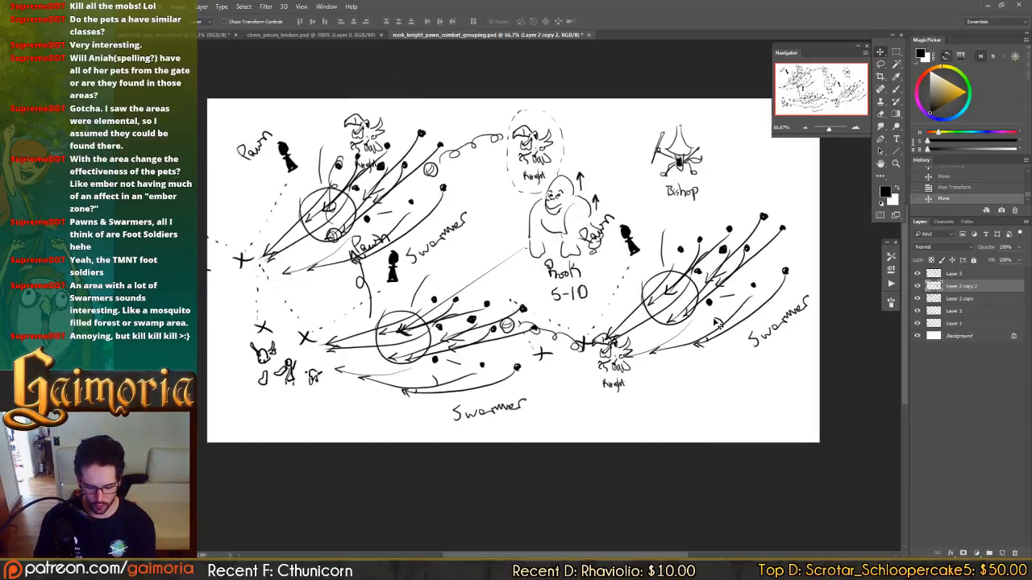
pyautogui.hotkey('ctrl', 't')
pyautogui.moveTo(484, 310)
pyautogui.mouseDown()
pyautogui.moveTo(484, 292)
pyautogui.moveTo(479, 305)
pyautogui.mouseUp()
pyautogui.press('Return')
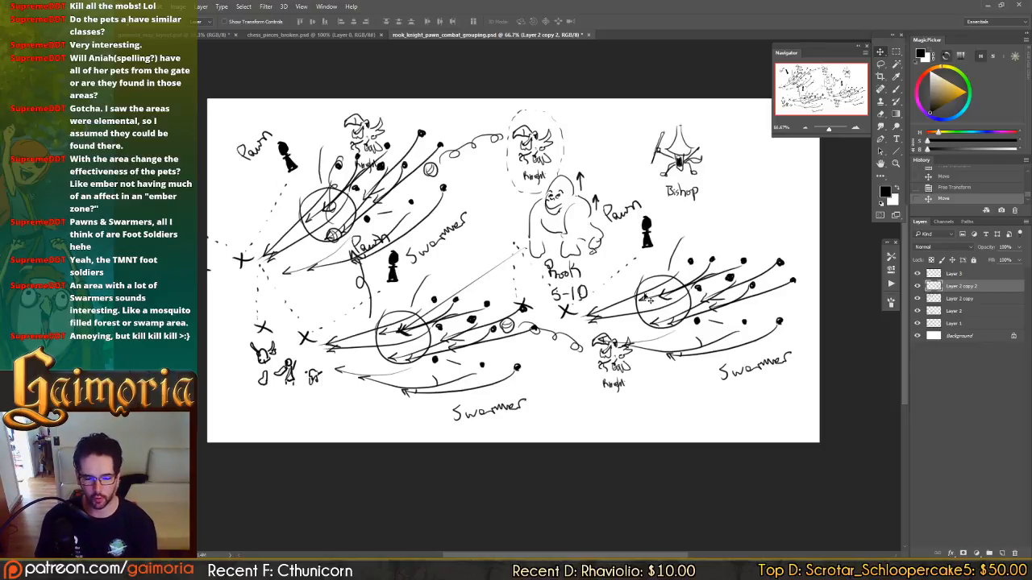
# Revert the combat grouping sketch to its last saved history state, removing both swarmer copies.
pyautogui.click(958, 188)
pyautogui.click(964, 178)
pyautogui.scroll(2, 964, 180)
pyautogui.click(965, 191)
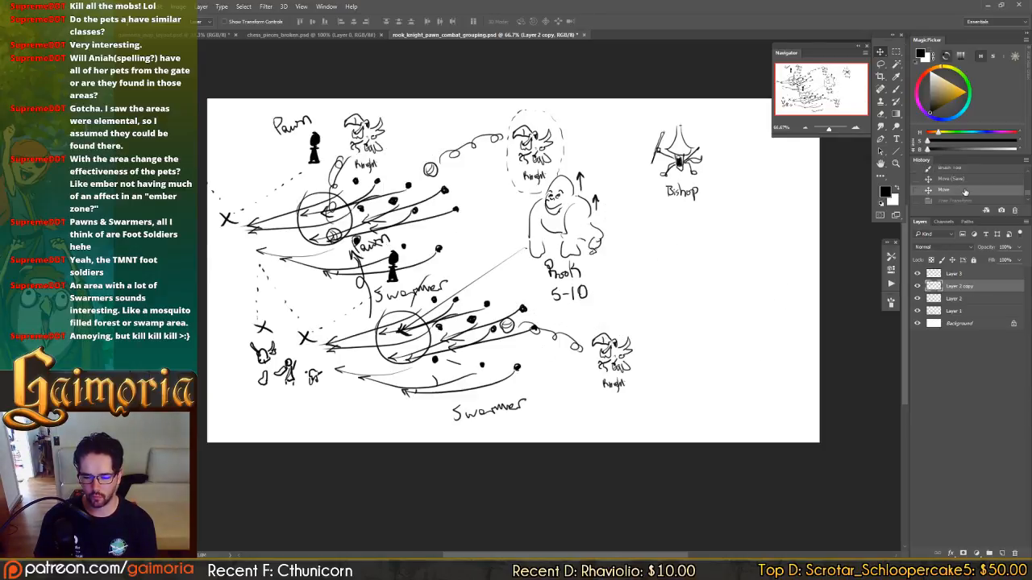
pyautogui.click(957, 178)
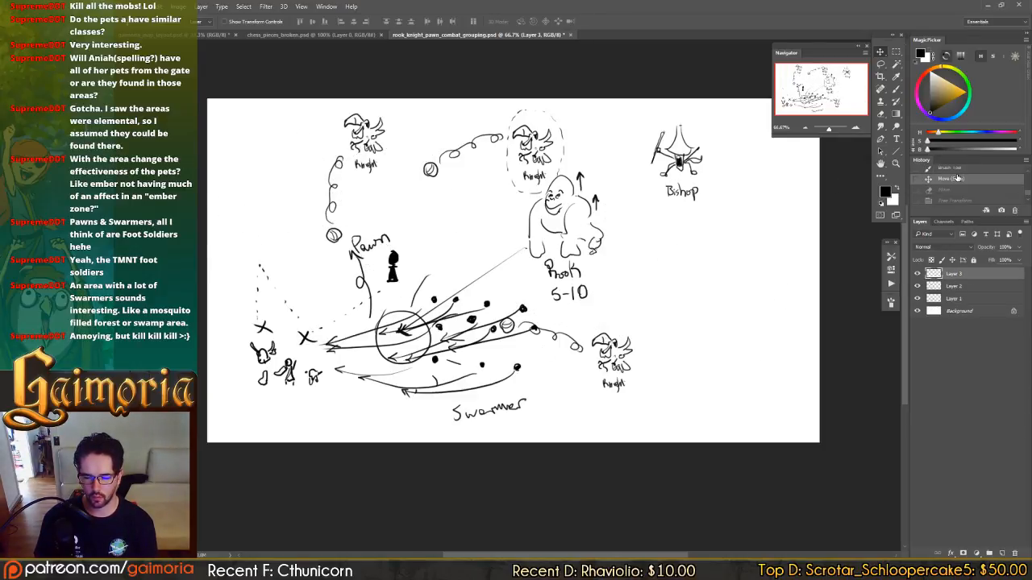
# Return to the map layout and compare the enemy groups of the zones from Fluid lands 02 up to Storm lands 03.
pyautogui.click(254, 33)
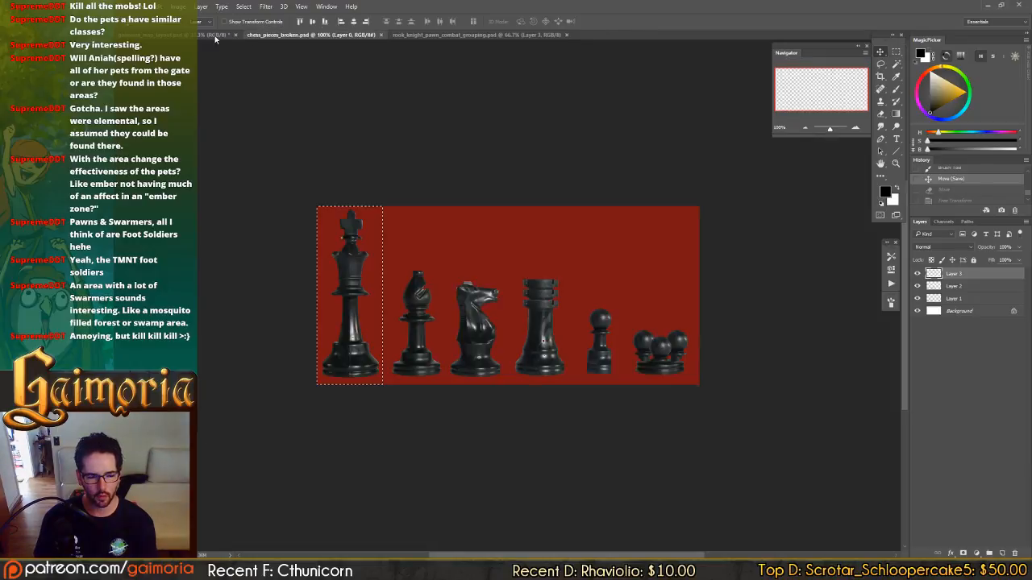
pyautogui.click(213, 35)
pyautogui.moveTo(637, 276); pyautogui.dragTo(771, 497)
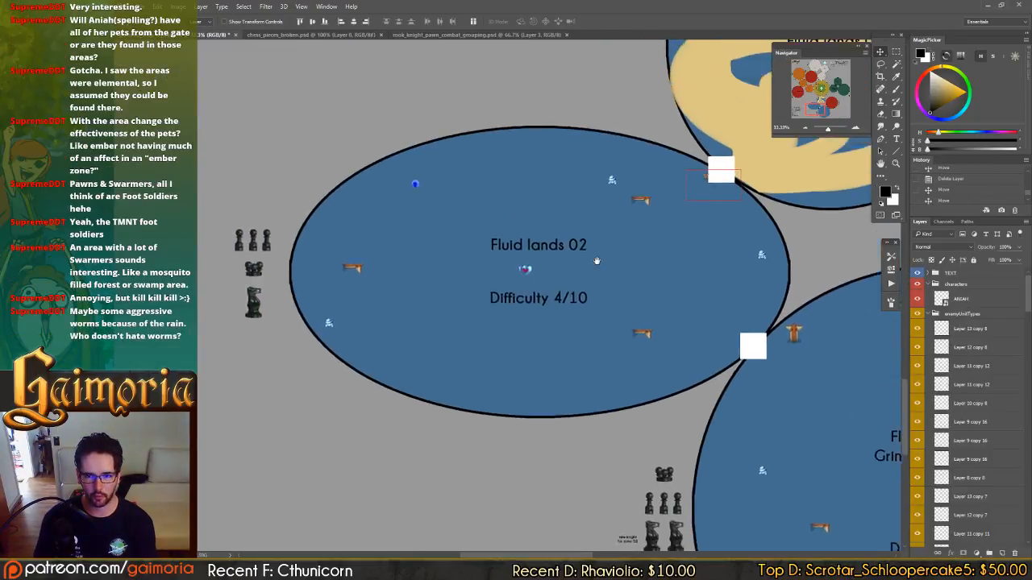
pyautogui.moveTo(597, 260); pyautogui.dragTo(626, 336)
pyautogui.moveTo(796, 159); pyautogui.dragTo(524, 323)
pyautogui.moveTo(580, 331); pyautogui.dragTo(699, 518)
pyautogui.moveTo(607, 229); pyautogui.dragTo(621, 546)
pyautogui.moveTo(615, 341); pyautogui.dragTo(753, 361)
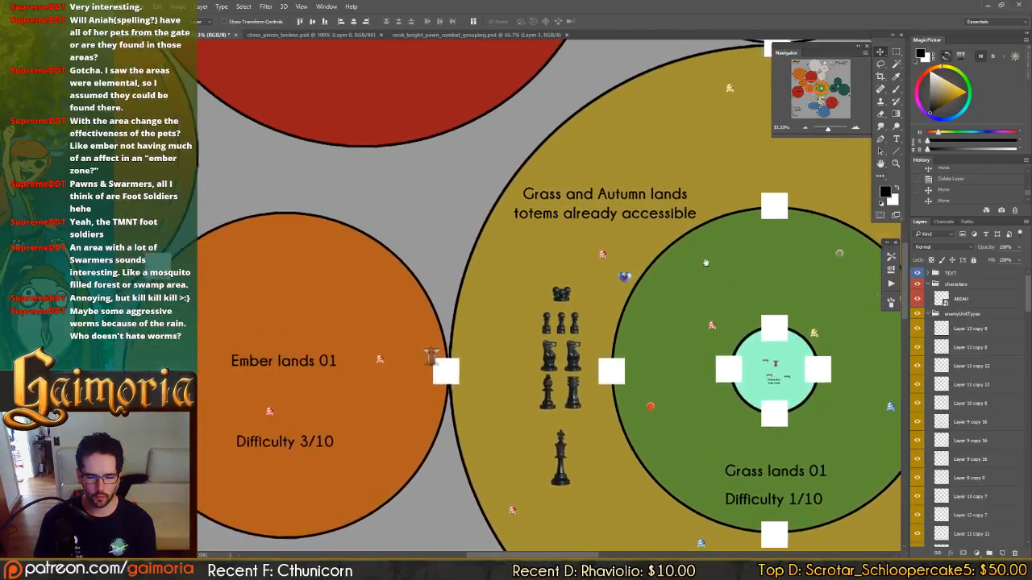
pyautogui.moveTo(677, 161); pyautogui.dragTo(615, 379)
pyautogui.moveTo(677, 202); pyautogui.dragTo(607, 309)
pyautogui.moveTo(668, 120); pyautogui.dragTo(555, 415)
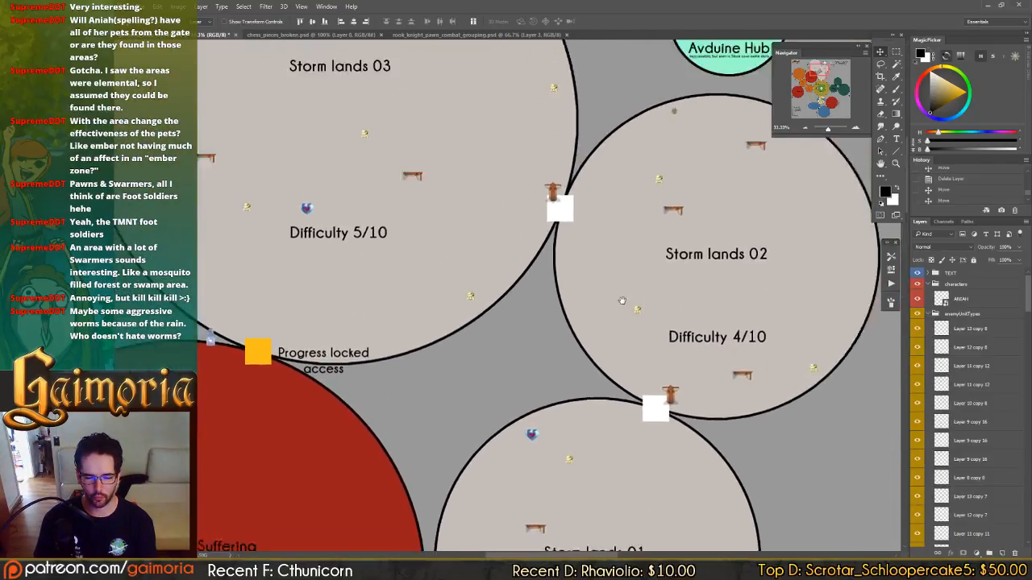
pyautogui.moveTo(337, 168); pyautogui.dragTo(500, 324)
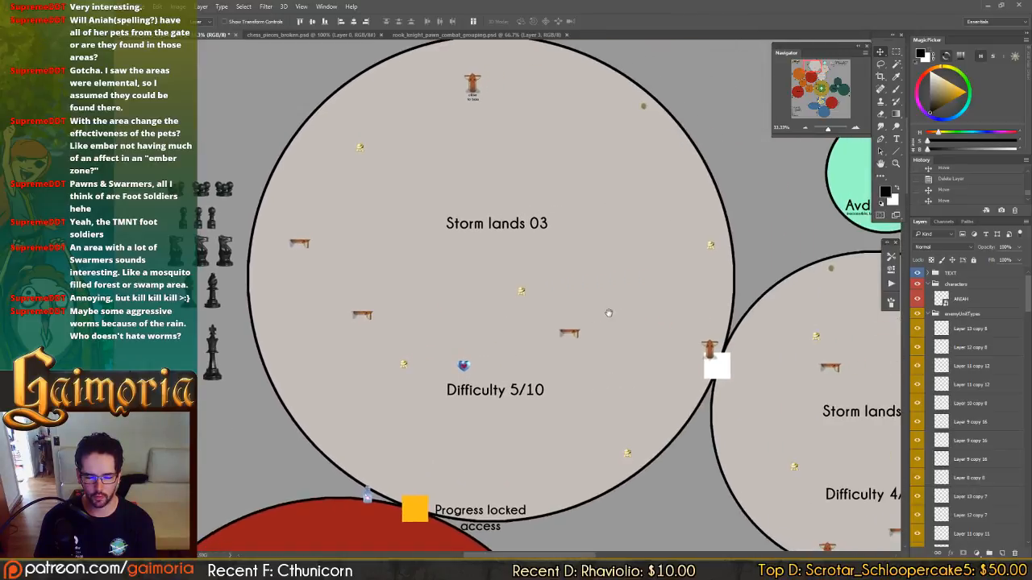
pyautogui.moveTo(351, 260); pyautogui.dragTo(523, 263)
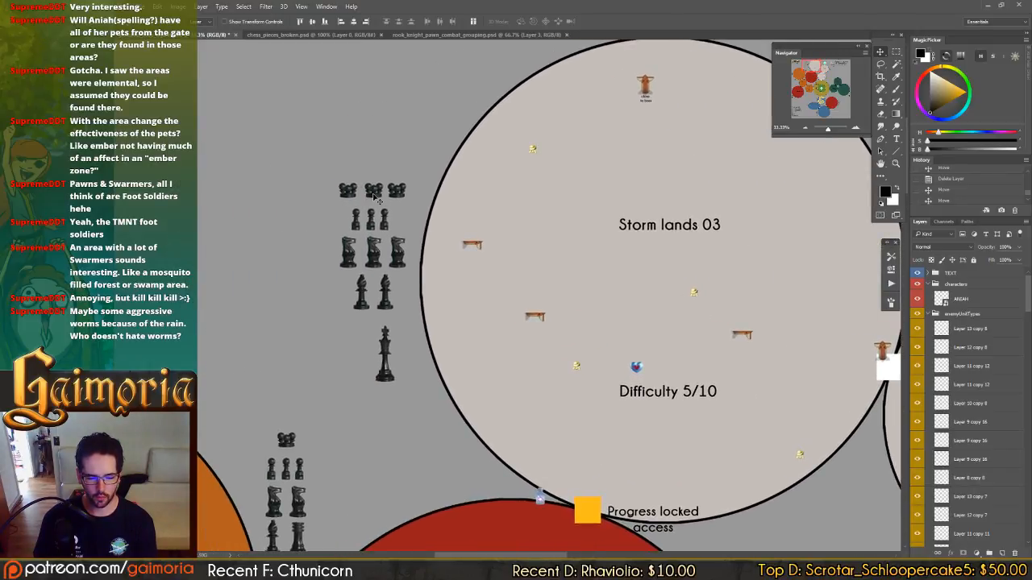
# Move the right pawn of the Storm lands 03 group slightly outward to widen the row.
pyautogui.click(390, 232)
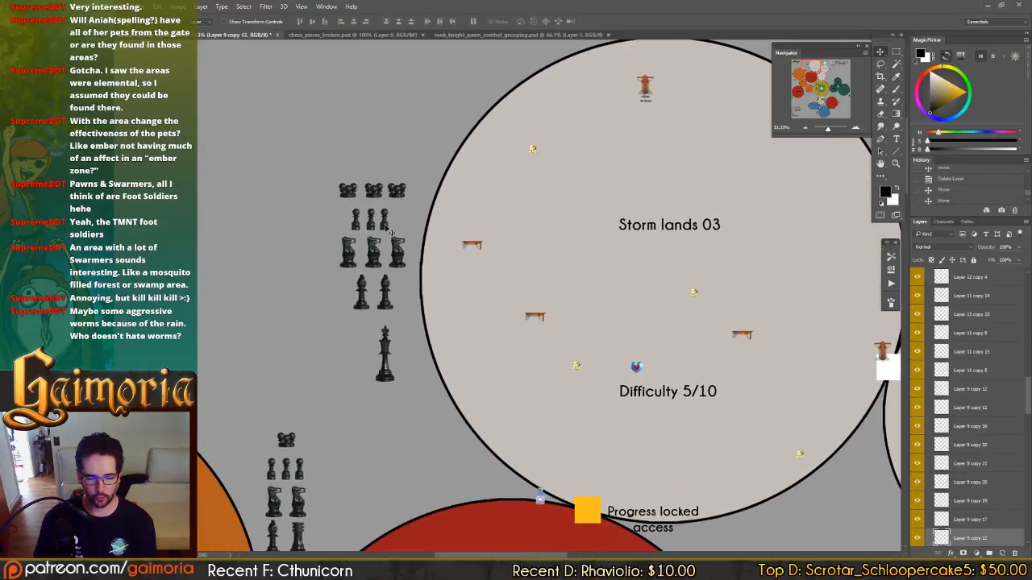
pyautogui.moveTo(394, 231); pyautogui.dragTo(390, 225)
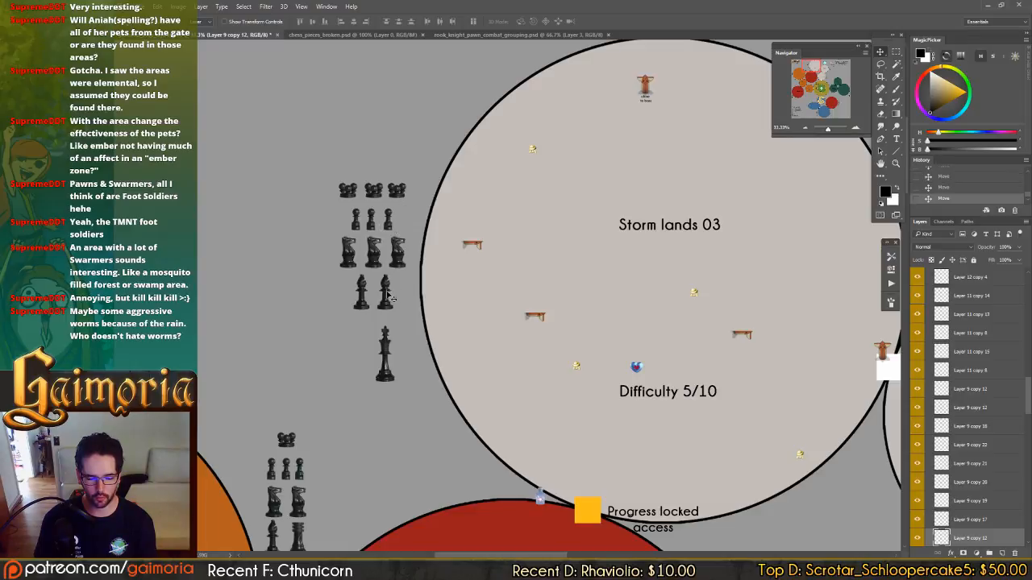
# Delete the leftmost knight from the Storm lands 03 group and align the remaining two knights above the bishops.
pyautogui.click(349, 256)
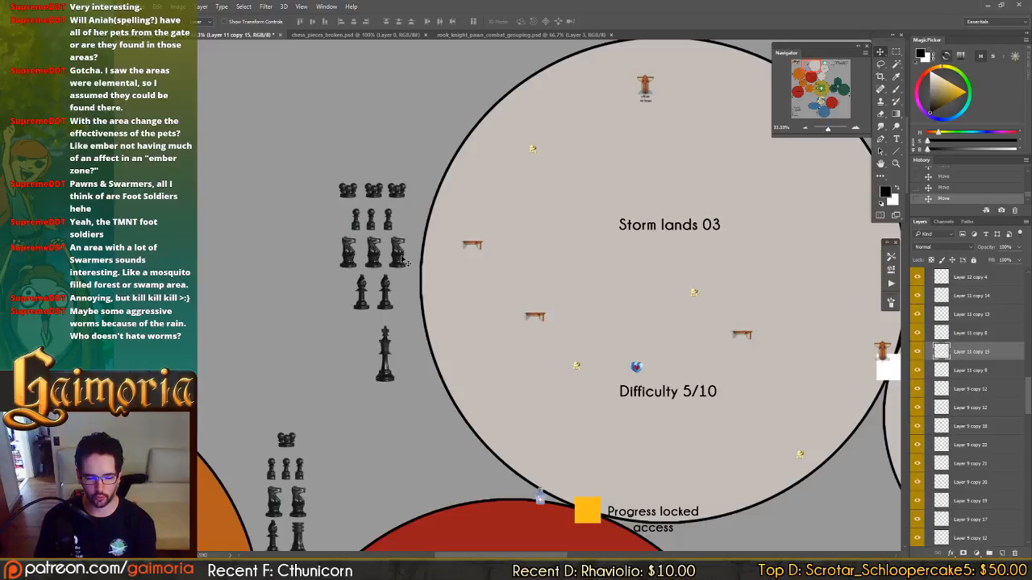
pyautogui.press('Delete')
pyautogui.keyDown('ctrl'); pyautogui.click(401, 257); pyautogui.keyUp('ctrl')
pyautogui.keyDown('ctrl'); pyautogui.keyDown('shift'); pyautogui.click(376, 258); pyautogui.keyUp('shift'); pyautogui.keyUp('ctrl')
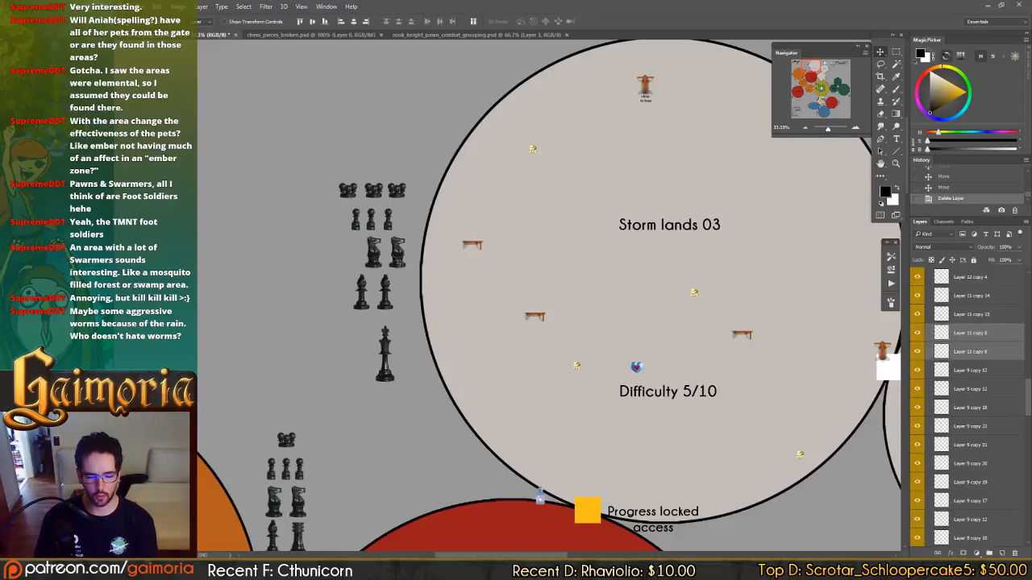
pyautogui.moveTo(423, 259); pyautogui.dragTo(389, 228)
# Even out the pawn spacing in the Storm lands 03 group and save the map file.
pyautogui.click(389, 231)
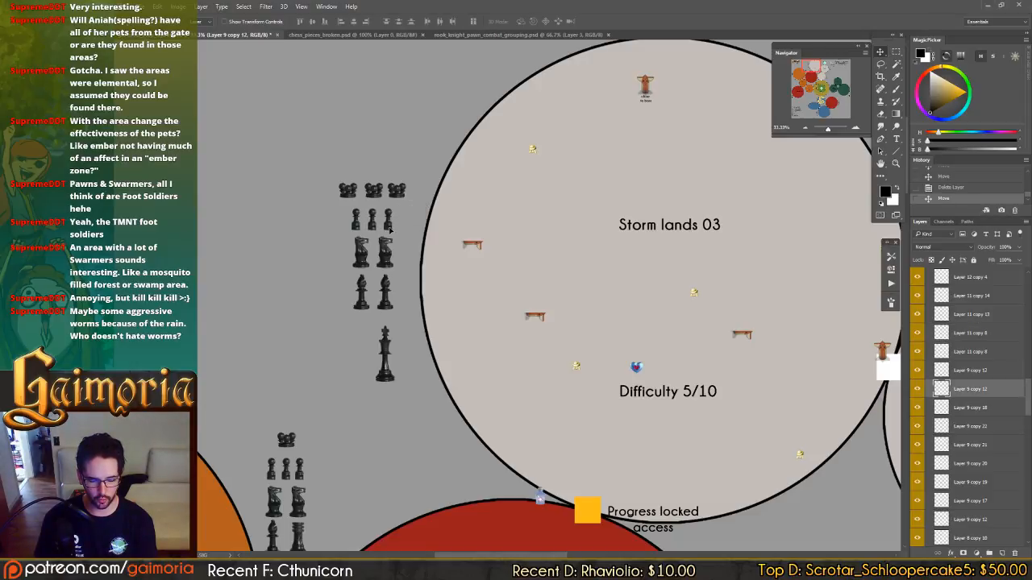
pyautogui.hotkey('ctrl', 's')
pyautogui.moveTo(481, 272); pyautogui.dragTo(239, 235)
pyautogui.moveTo(610, 274); pyautogui.dragTo(235, 258)
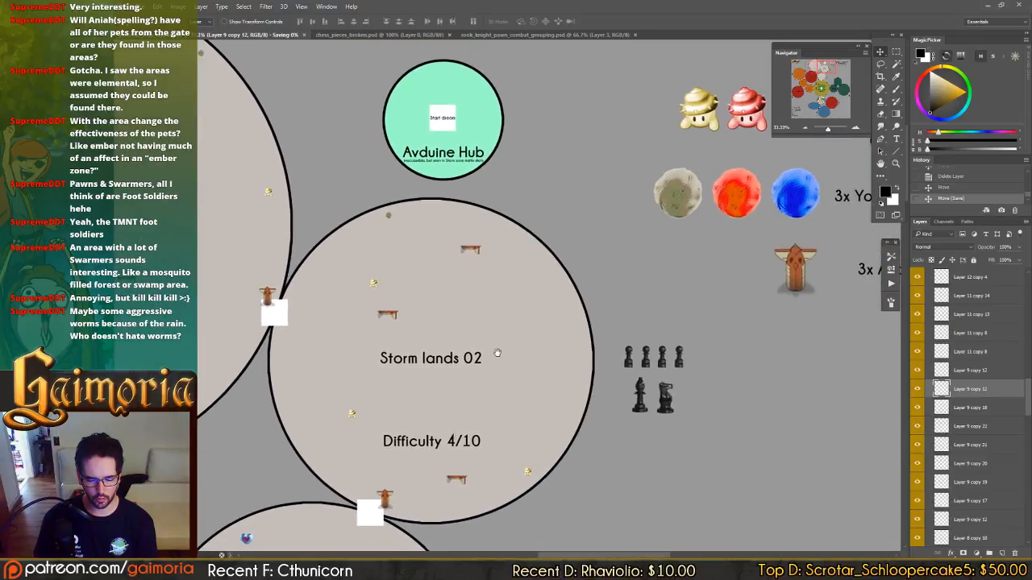
pyautogui.moveTo(497, 353); pyautogui.dragTo(886, 411)
pyautogui.moveTo(235, 226); pyautogui.dragTo(531, 276)
pyautogui.press('t')
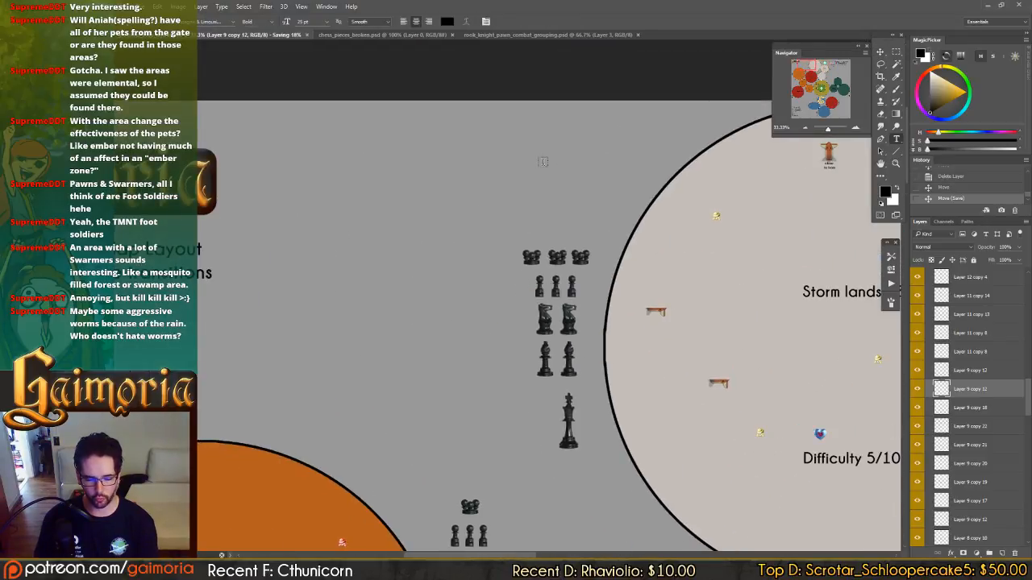
pyautogui.click(542, 162)
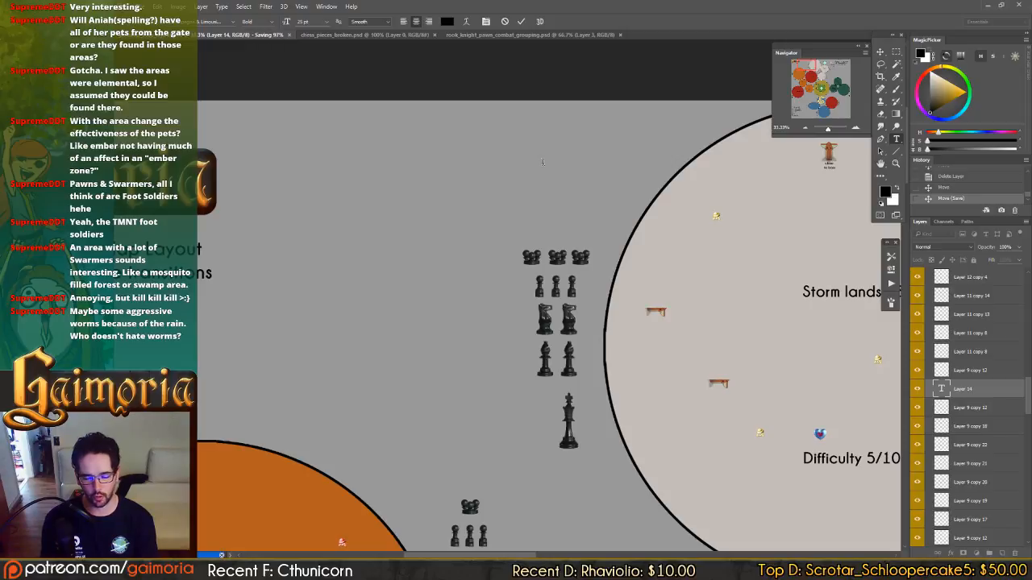
pyautogui.press('Escape')
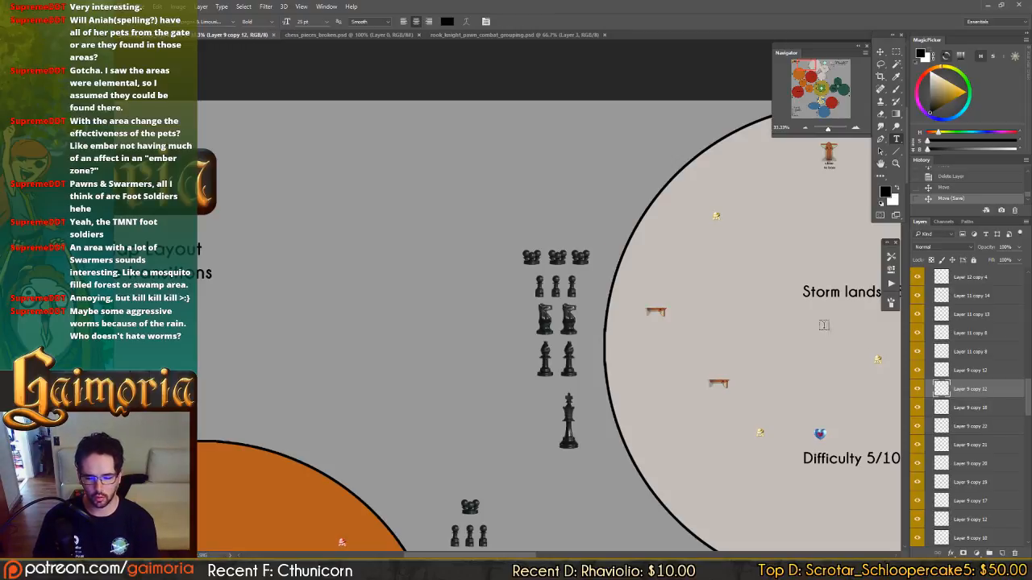
# Start a text label above the Storm lands 03 enemy group with the heading "Total Unique Zone Enemies:".
pyautogui.press('v')
pyautogui.click(816, 295)
pyautogui.press('t')
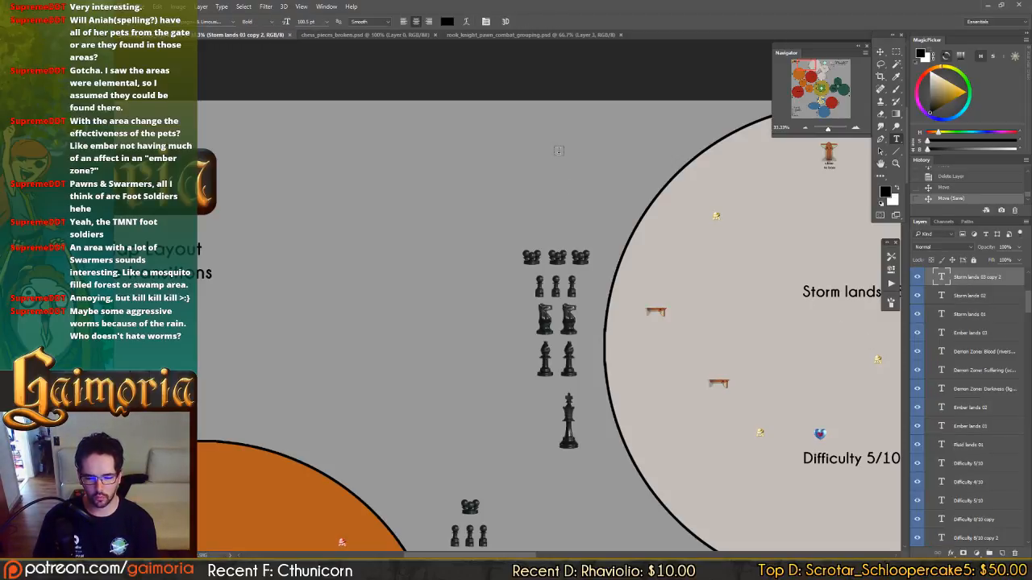
pyautogui.click(558, 149)
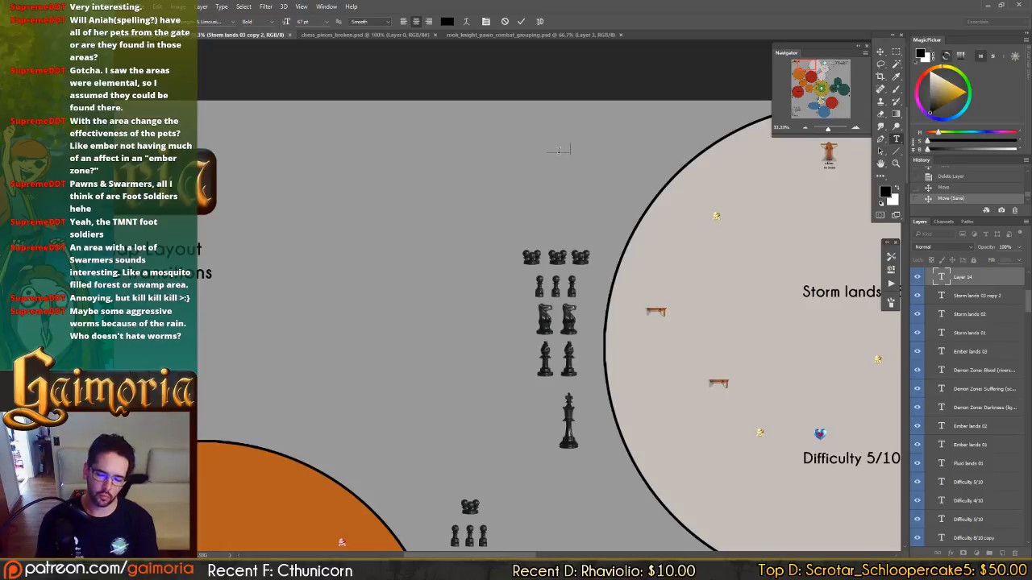
pyautogui.write('To')
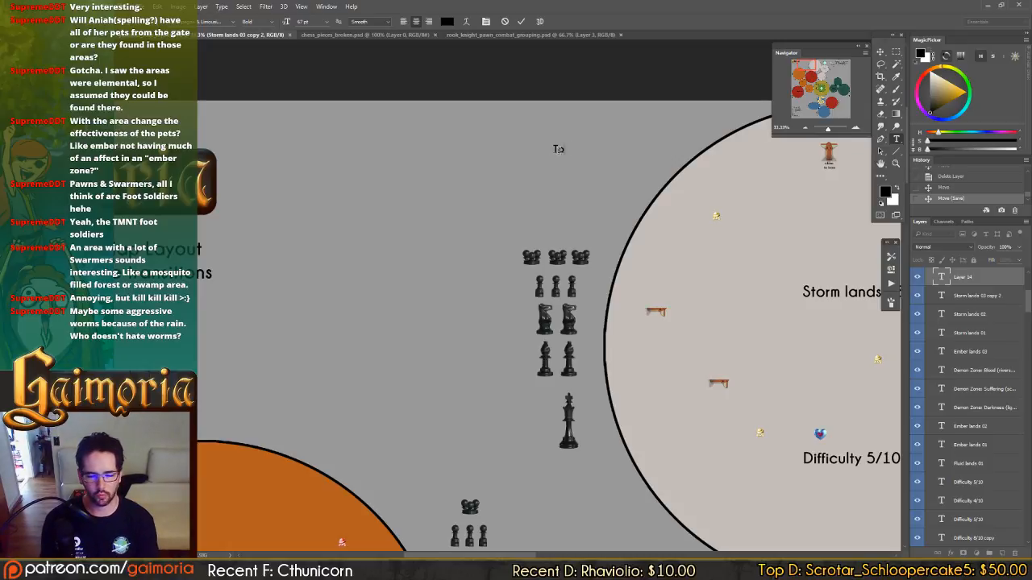
pyautogui.write('tal 2')
pyautogui.press('BackSpace')
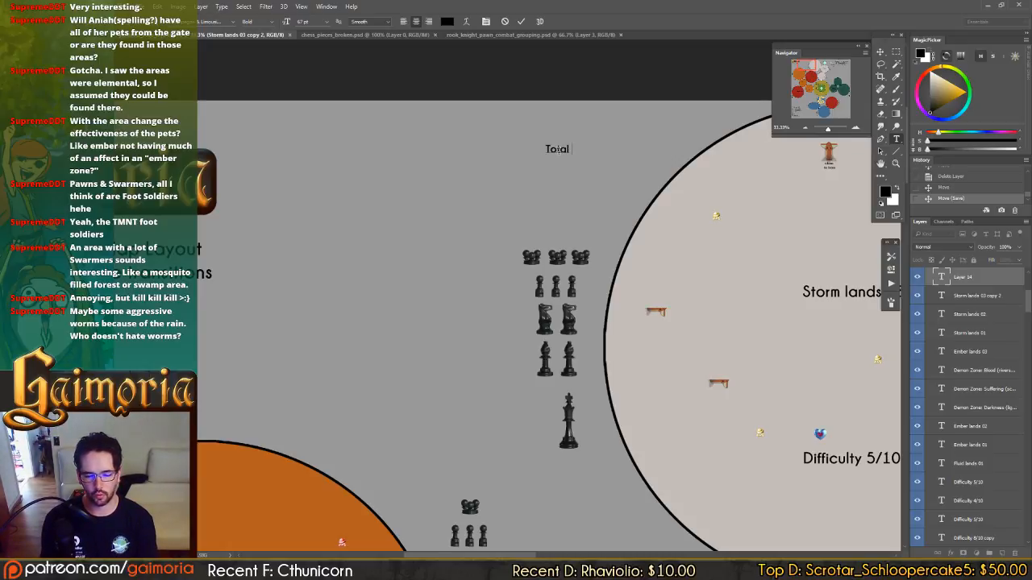
pyautogui.write('Uniq Zon')
pyautogui.press('BackSpace')
pyautogui.press('BackSpace')
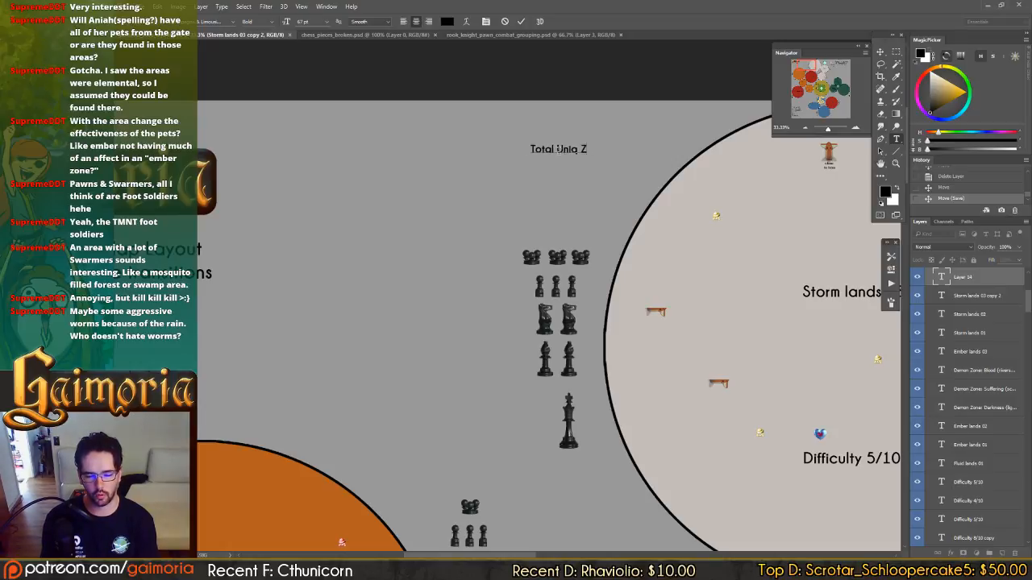
pyautogui.press('BackSpace')
pyautogui.press('BackSpace')
pyautogui.write('ue')
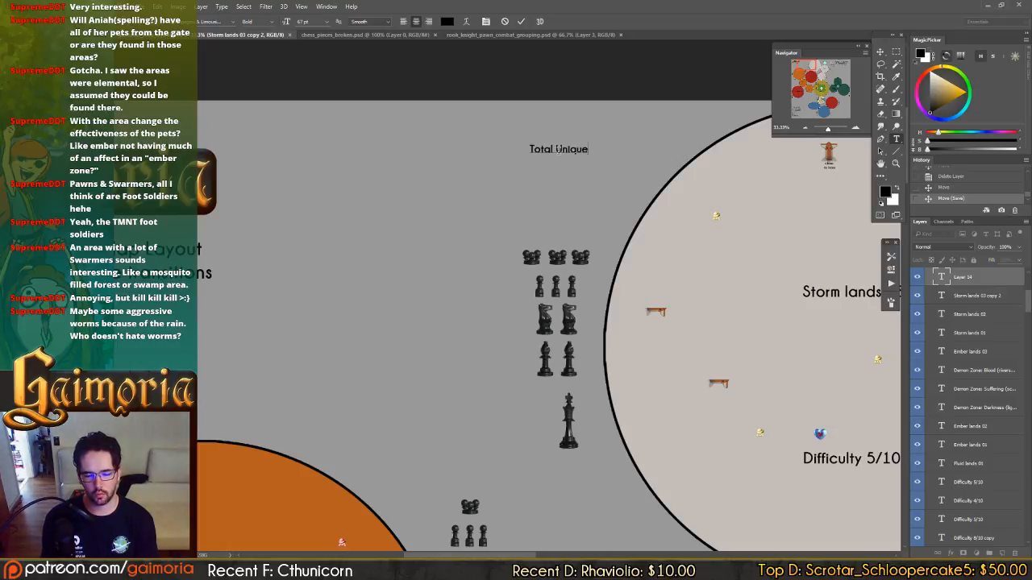
pyautogui.write(' Zone n')
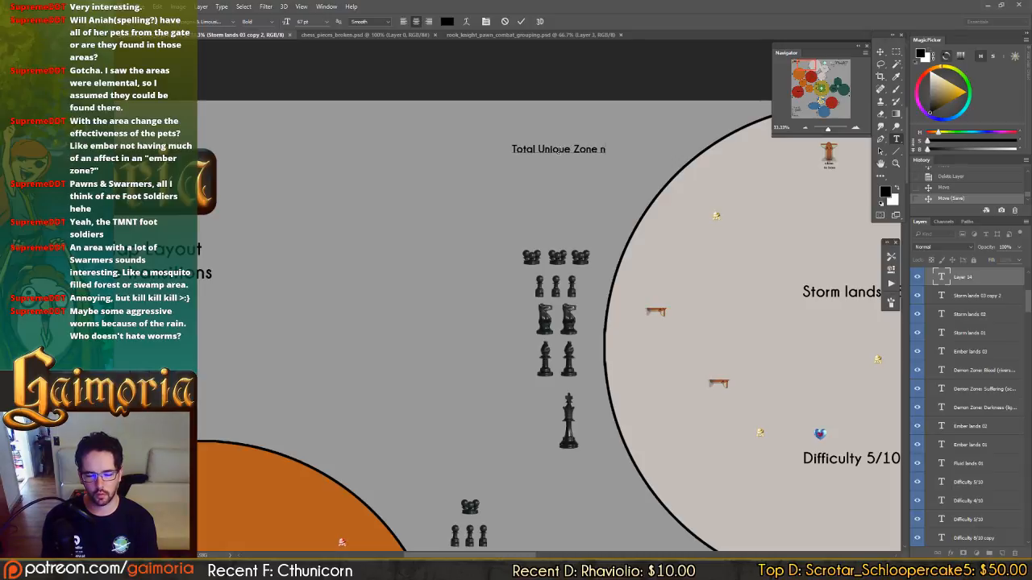
pyautogui.press('BackSpace')
pyautogui.write('Enemies: ')
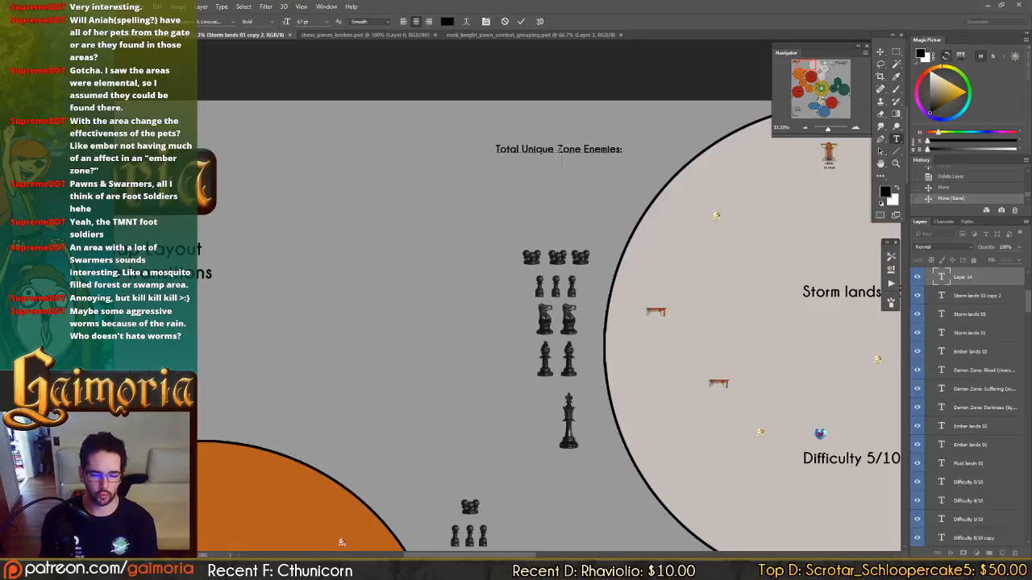
pyautogui.write('3x s')
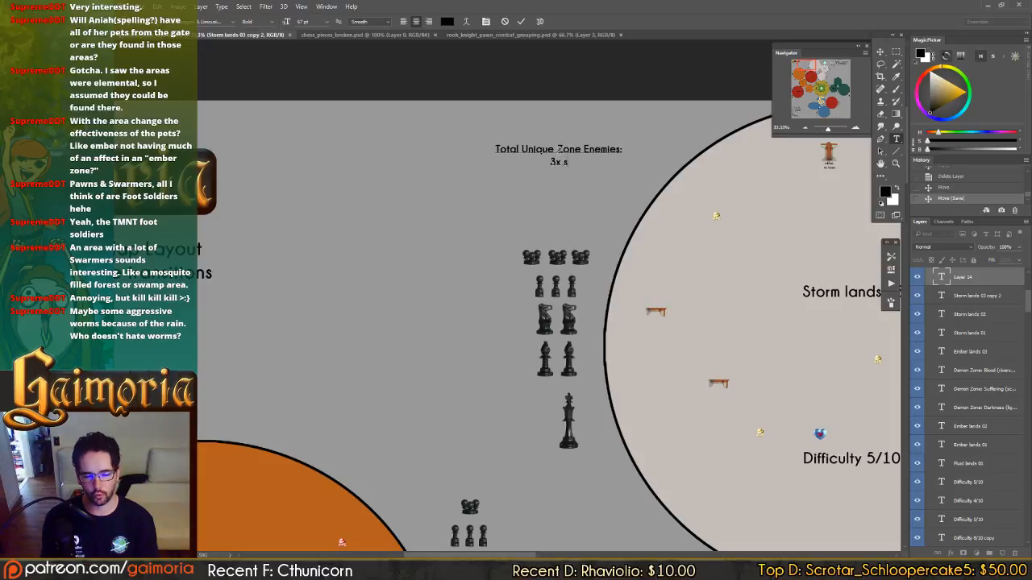
pyautogui.write('warmers 4x pawns')
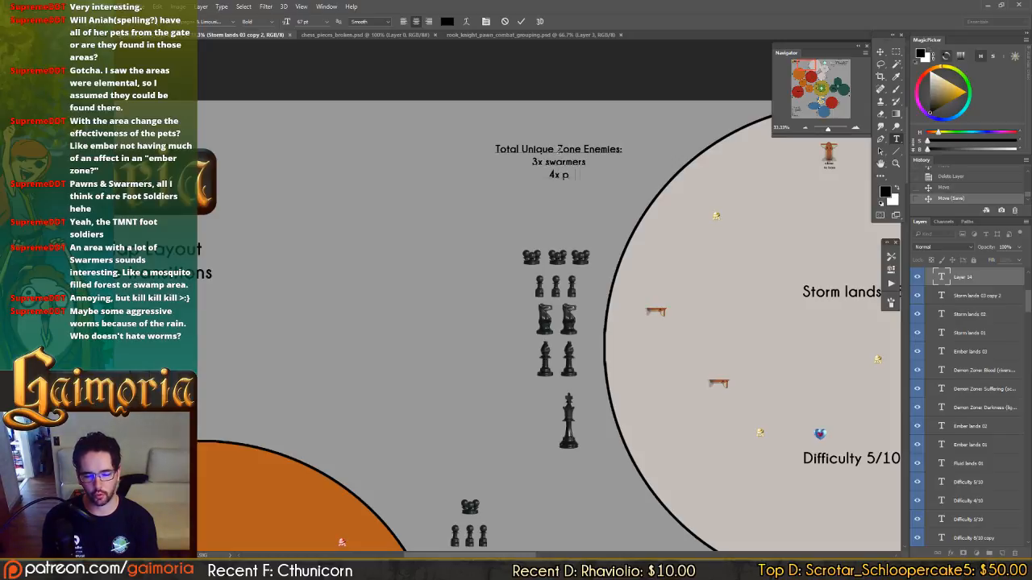
# List "3x swarmers", "4x pawns", "2x knights" and "2x bishops" under the heading and move the label closer to the Storm lands 03 group.
pyautogui.press('Return')
pyautogui.write('2x k')
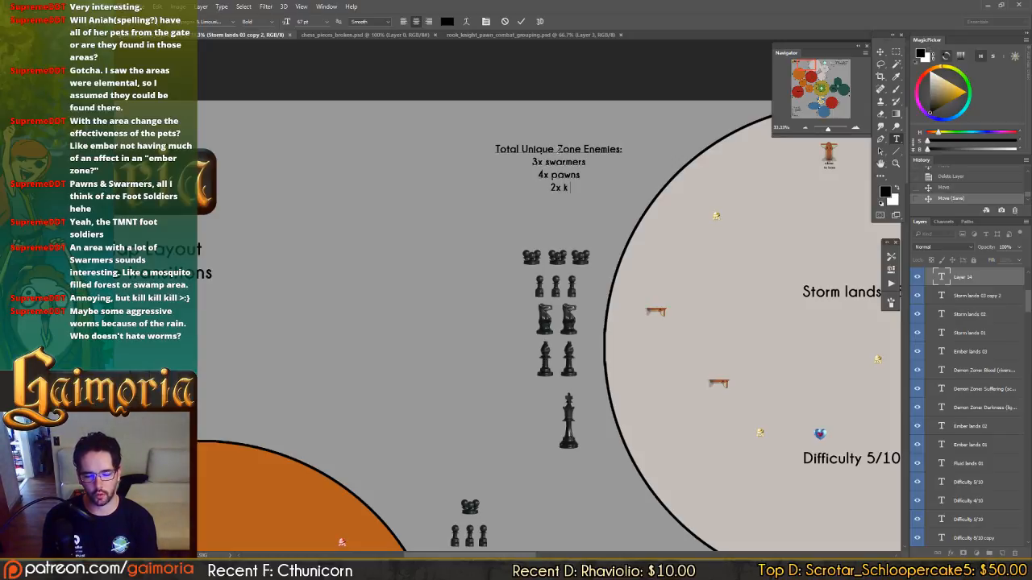
pyautogui.write('nights 2x bishops')
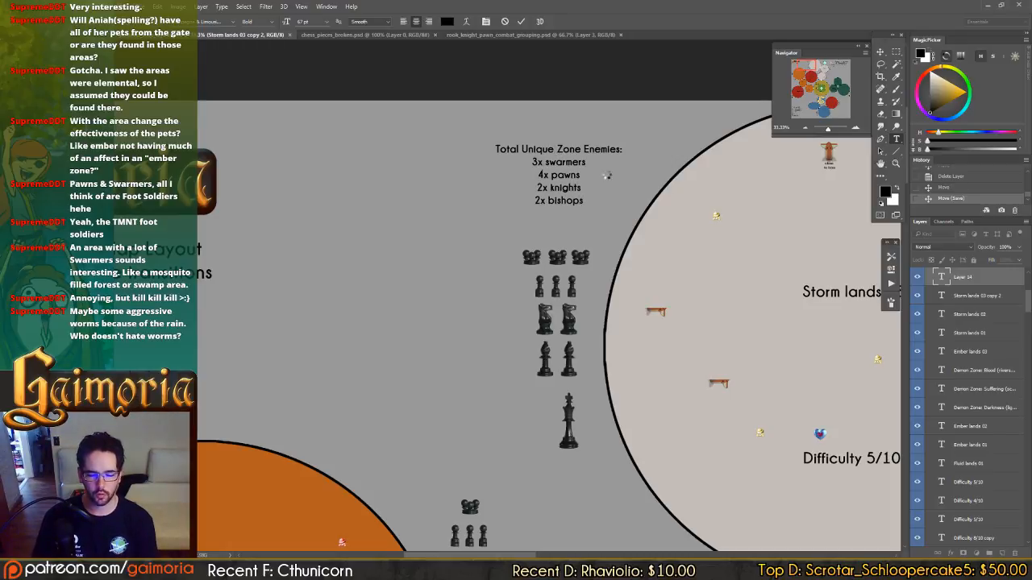
pyautogui.hotkey('ctrl', 'Return')
pyautogui.press('v')
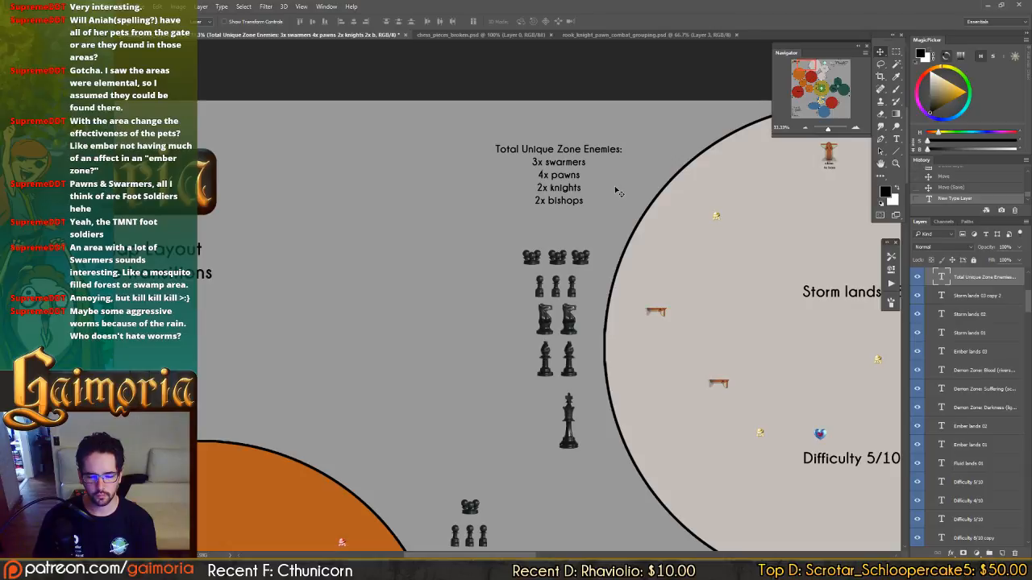
pyautogui.moveTo(616, 177); pyautogui.dragTo(616, 198)
pyautogui.moveTo(680, 192); pyautogui.dragTo(464, 145)
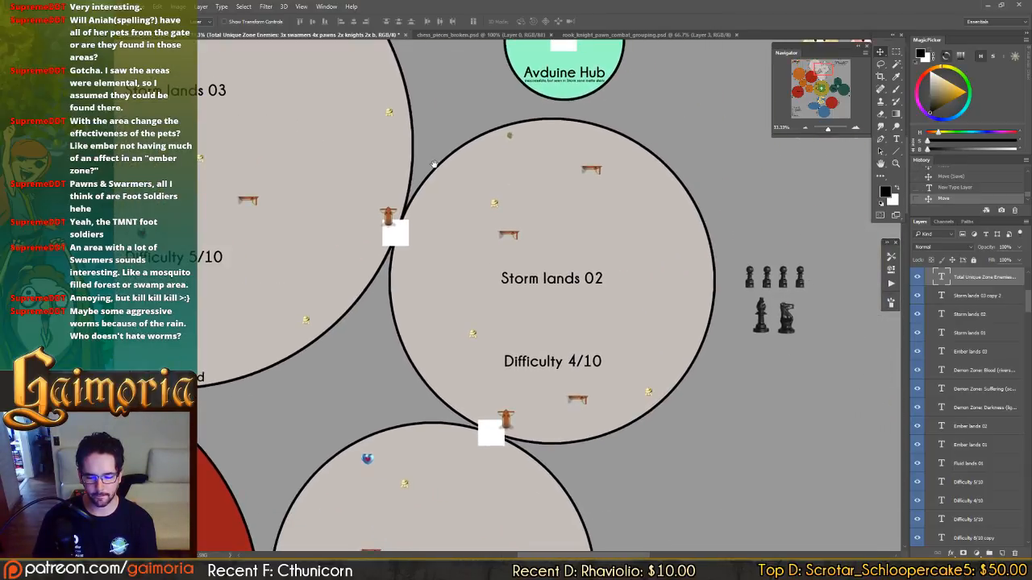
pyautogui.moveTo(433, 164); pyautogui.dragTo(697, 223)
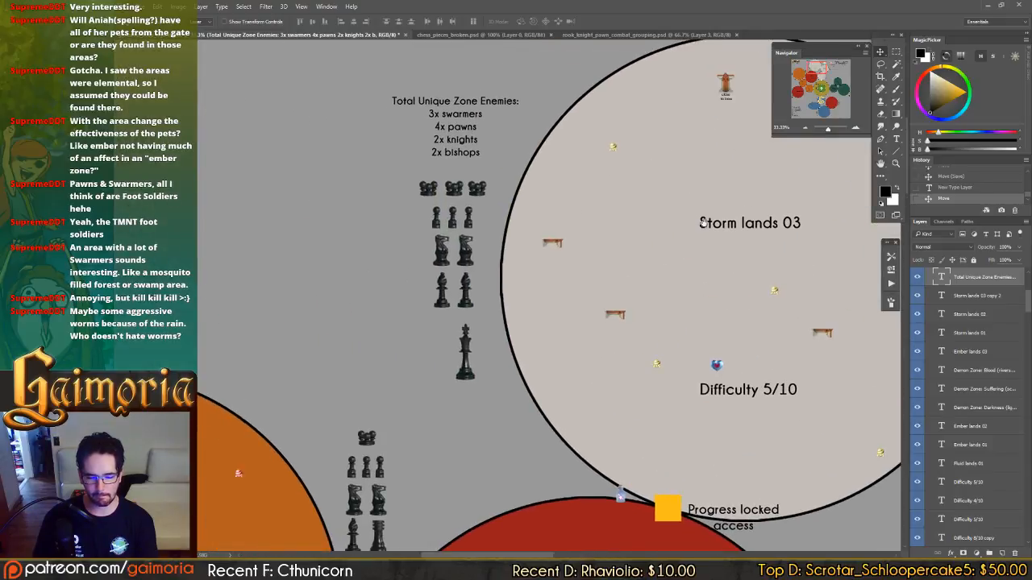
pyautogui.press('t')
pyautogui.click(409, 252)
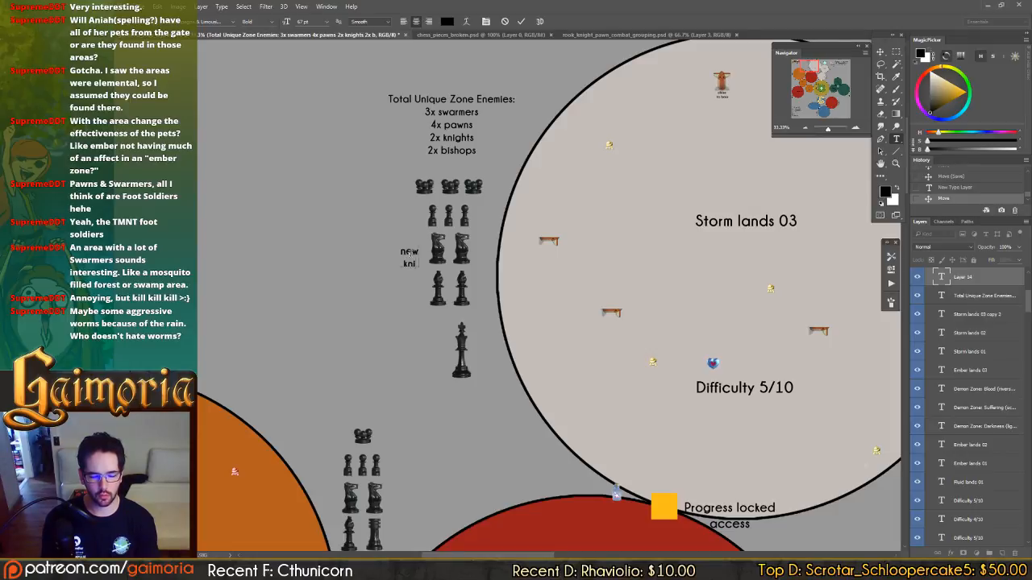
pyautogui.write('new')
pyautogui.press('Return')
pyautogui.write('knight')
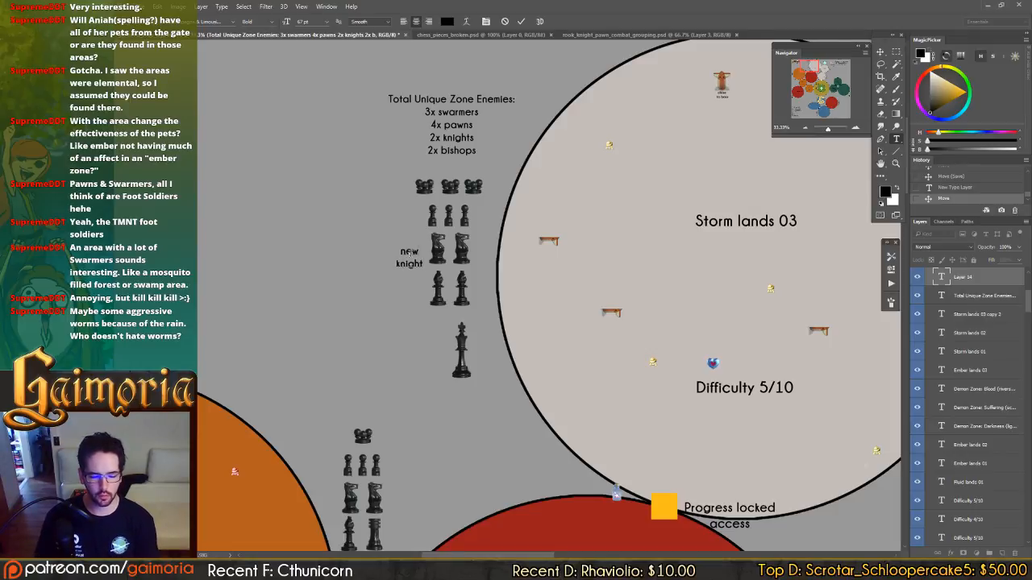
pyautogui.press('Escape')
# Duplicate the "new knight for zone 03" label from the Fluid lands Grinning Army group over to the Storm lands 03 group.
pyautogui.moveTo(640, 168); pyautogui.dragTo(633, 121)
pyautogui.moveTo(656, 382); pyautogui.dragTo(608, 216)
pyautogui.moveTo(613, 376); pyautogui.dragTo(572, 152)
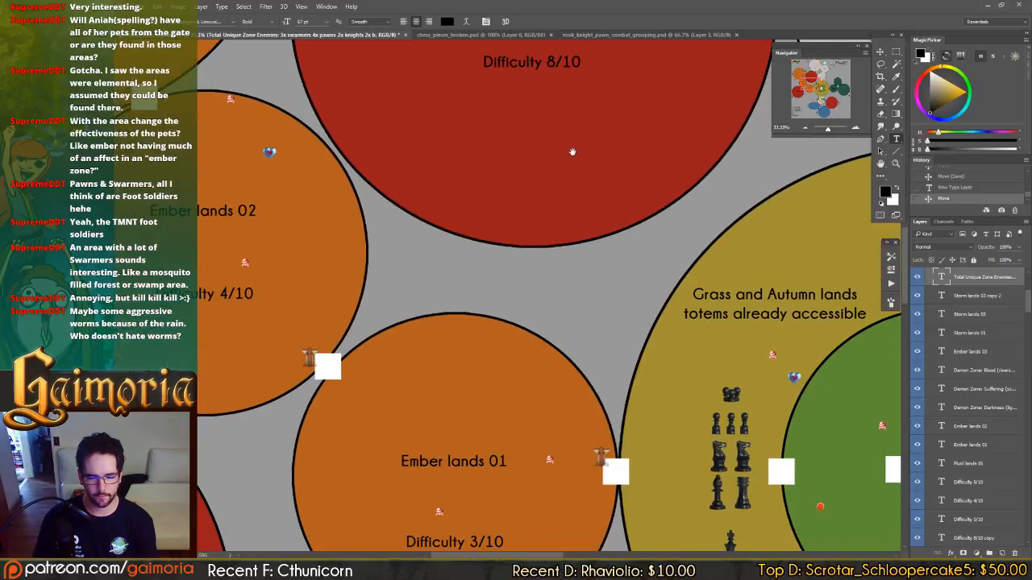
pyautogui.click(816, 112)
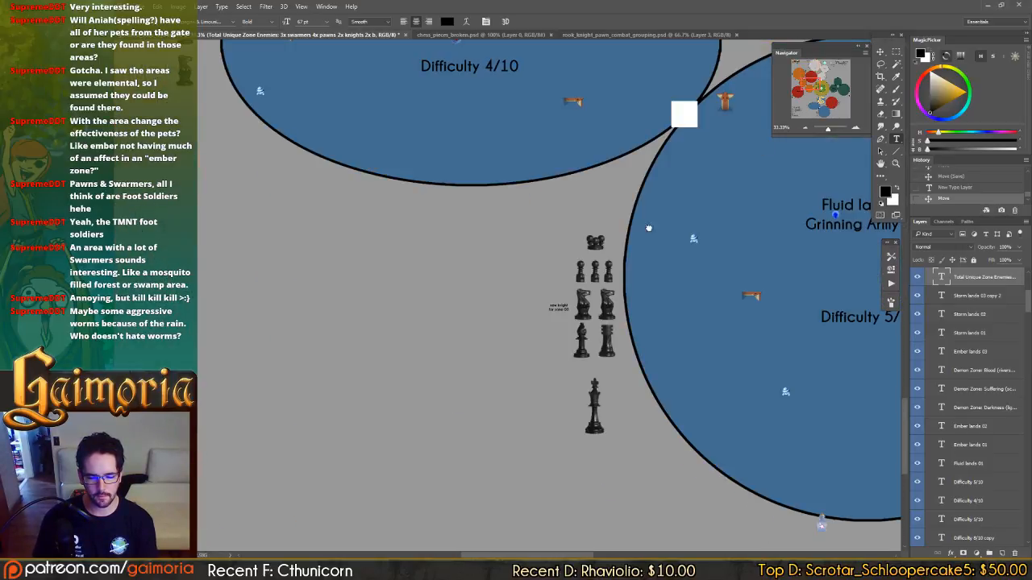
pyautogui.press('v')
pyautogui.click(562, 309)
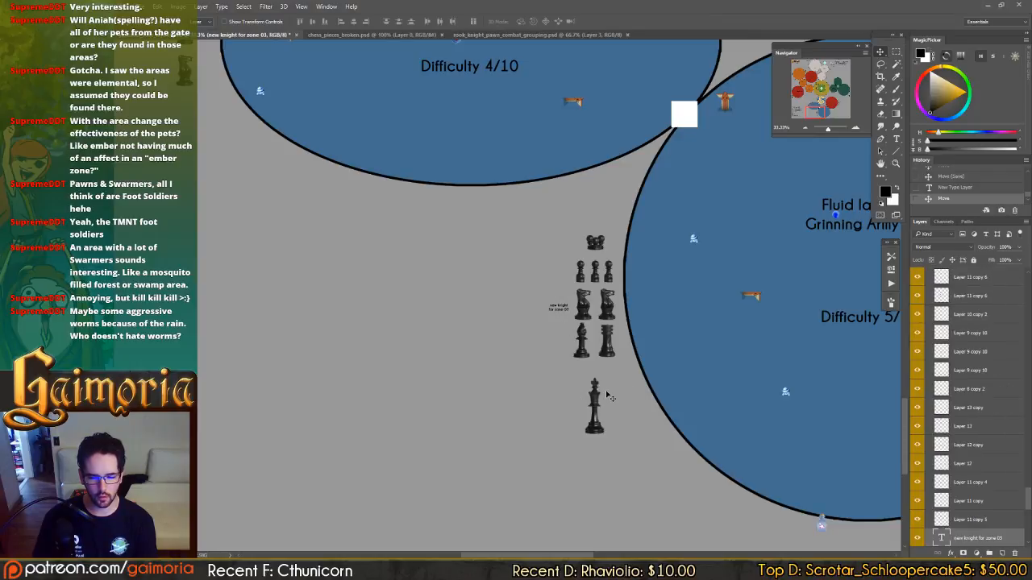
pyautogui.scroll(-1, 605, 389)
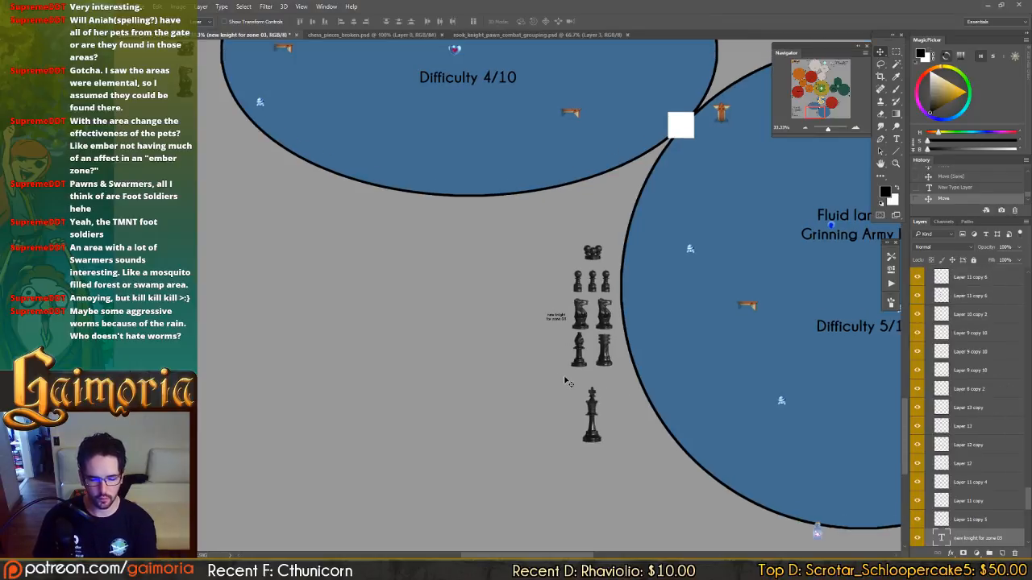
pyautogui.scroll(-2, 578, 326)
pyautogui.hotkey('ctrl', '0')
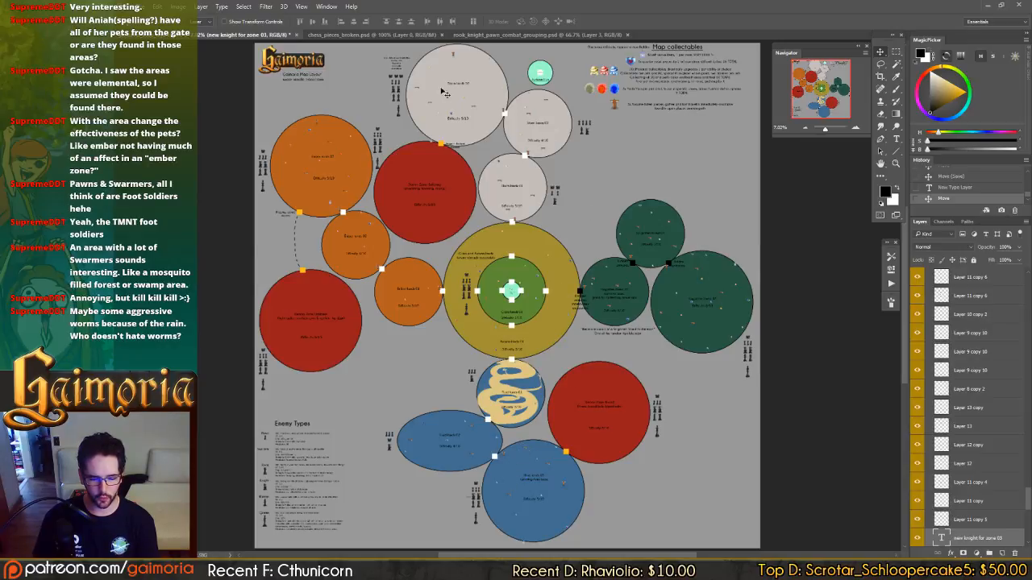
pyautogui.moveTo(472, 520); pyautogui.dragTo(391, 111)
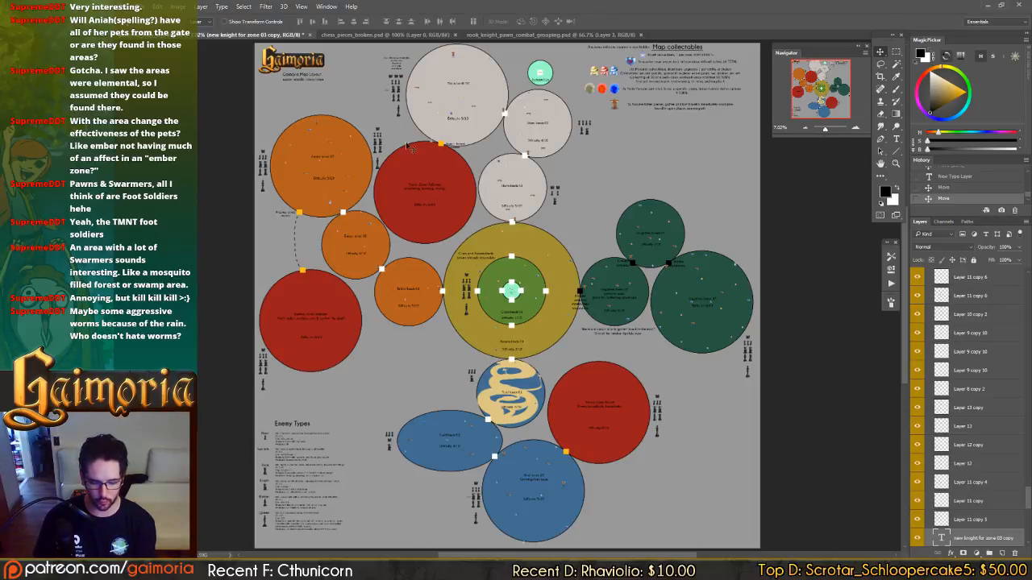
# Place the copied "new knight for zone 03" label beside the knights of the Storm lands 03 group.
pyautogui.hotkey('ctrl', '+')
pyautogui.hotkey('ctrl', '+')
pyautogui.hotkey('ctrl', '+')
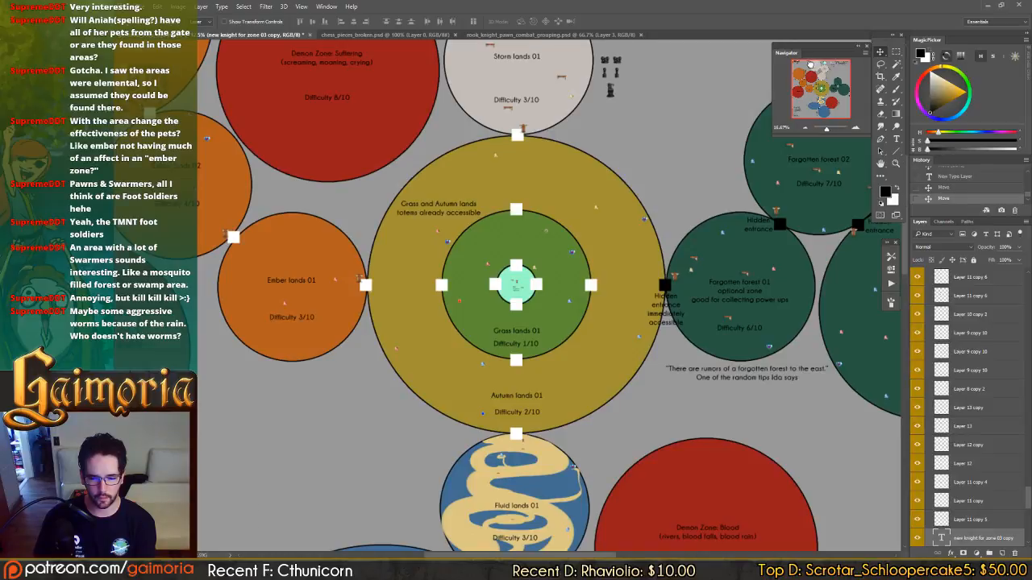
pyautogui.click(812, 67)
pyautogui.hotkey('ctrl', '+')
pyautogui.hotkey('ctrl', '+')
pyautogui.hotkey('ctrl', '+')
pyautogui.hotkey('ctrl', '+')
pyautogui.hotkey('ctrl', '+')
pyautogui.hotkey('ctrl', '+')
pyautogui.hotkey('ctrl', '+')
pyautogui.hotkey('ctrl', '+')
pyautogui.hotkey('ctrl', '+')
pyautogui.hotkey('ctrl', '+')
pyautogui.hotkey('ctrl', '+')
pyautogui.hotkey('ctrl', '+')
pyautogui.hotkey('ctrl', '+')
pyautogui.hotkey('ctrl', '+')
pyautogui.hotkey('ctrl', '+')
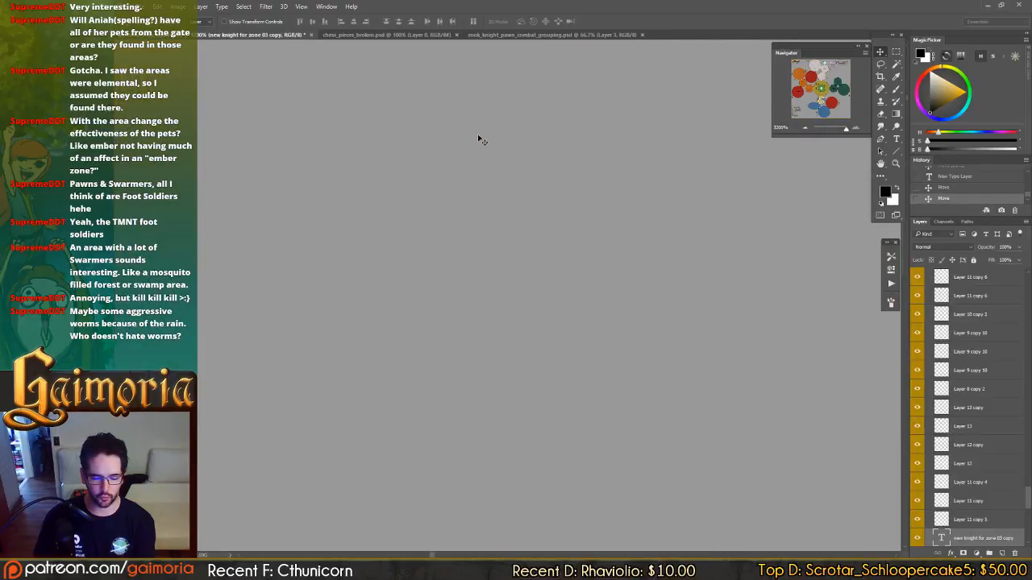
pyautogui.moveTo(810, 66); pyautogui.dragTo(808, 63)
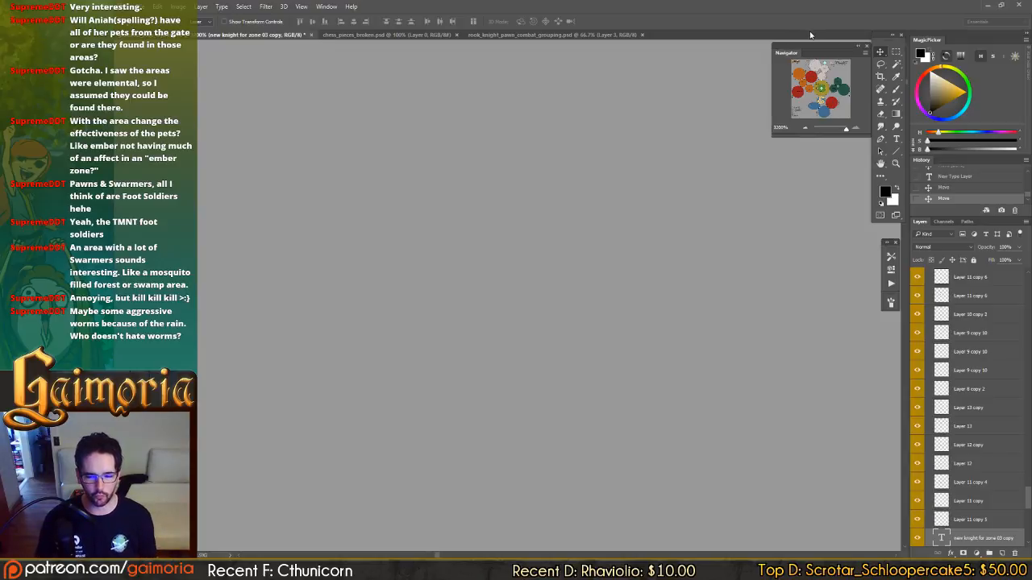
pyautogui.moveTo(800, 78)
pyautogui.mouseDown()
pyautogui.moveTo(818, 73)
pyautogui.moveTo(813, 66)
pyautogui.moveTo(810, 75)
pyautogui.mouseUp()
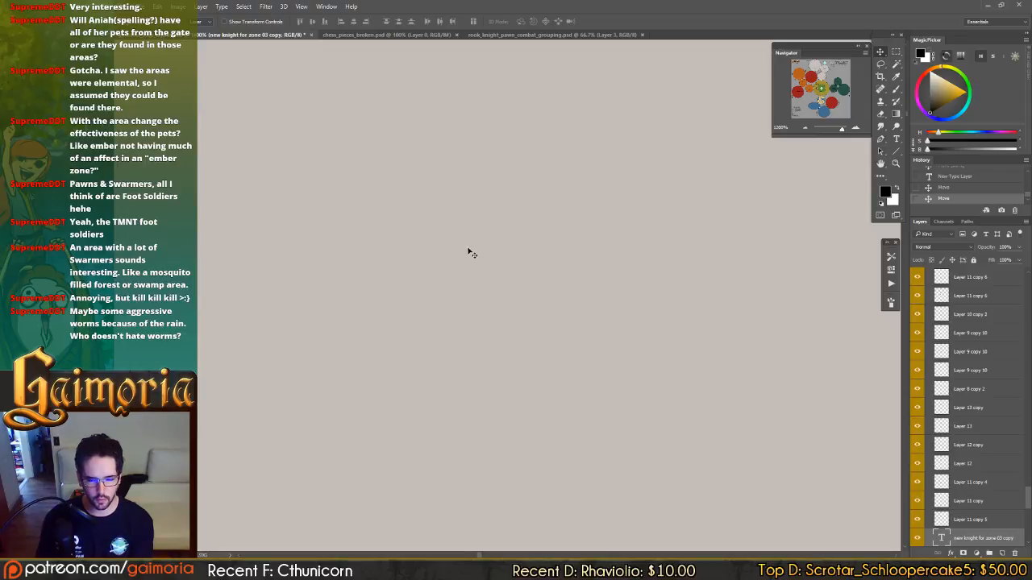
pyautogui.scroll(-5, 470, 248)
pyautogui.scroll(-8, 474, 229)
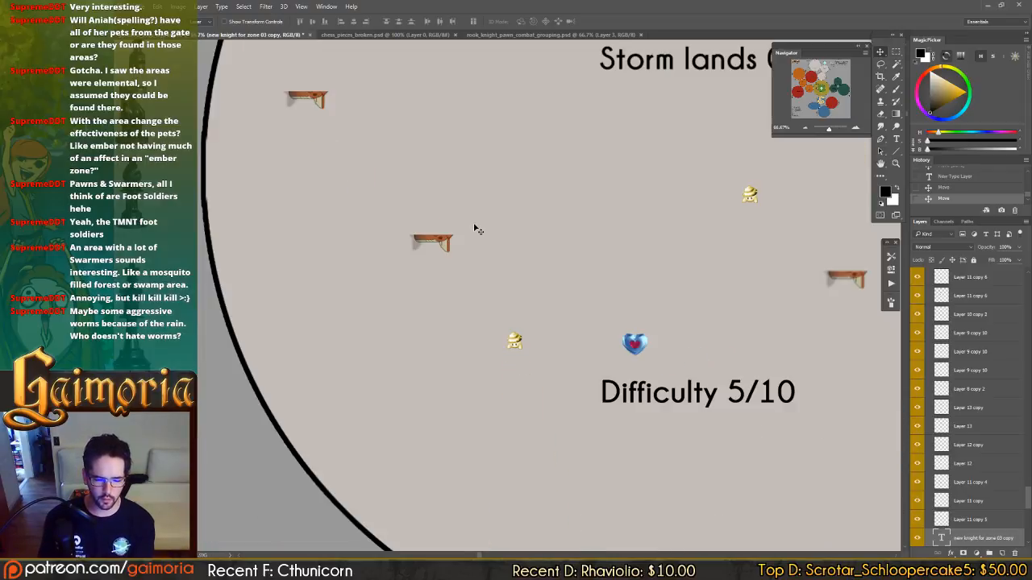
pyautogui.hotkey('ctrl', '-')
pyautogui.moveTo(373, 186); pyautogui.dragTo(620, 201)
# Duplicate the knight label beside the Storm lands 03 bishops and reword the copy to announce a new bishop for zone 03.
pyautogui.moveTo(452, 189); pyautogui.dragTo(430, 231)
pyautogui.press('t')
pyautogui.write('bishop')
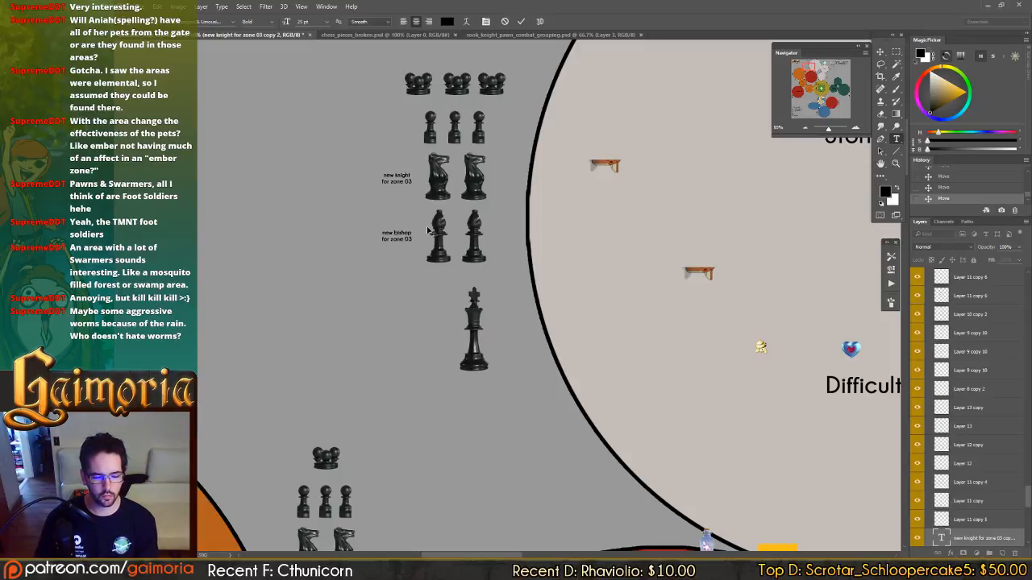
pyautogui.write('.')
pyautogui.hotkey('ctrl', 'Return')
# Duplicate the bishop label beside the Storm lands 03 swarmers and remove the stray period from the original bishop label.
pyautogui.press('v')
pyautogui.moveTo(408, 282); pyautogui.dragTo(392, 133)
pyautogui.press('t')
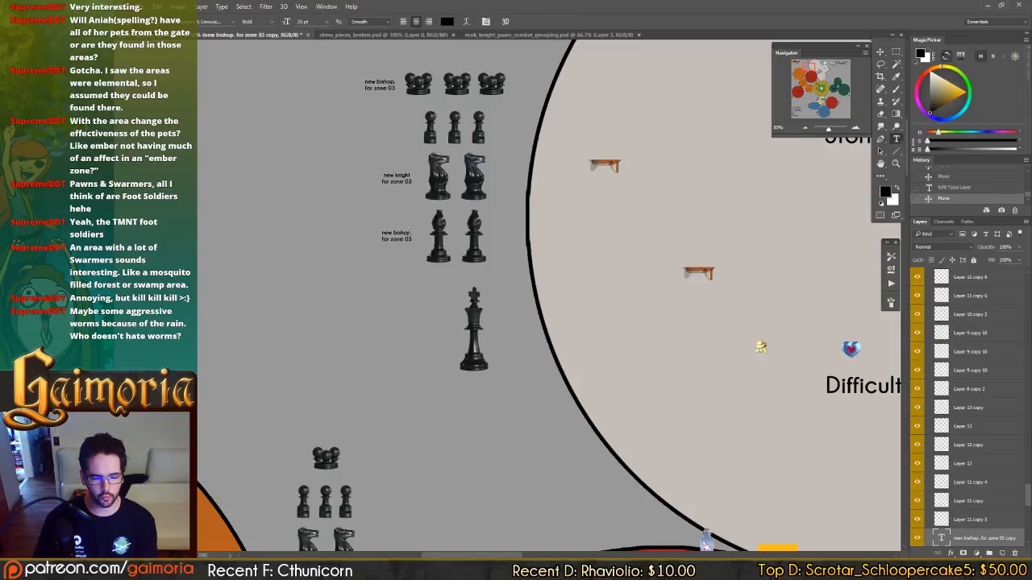
pyautogui.click(395, 233)
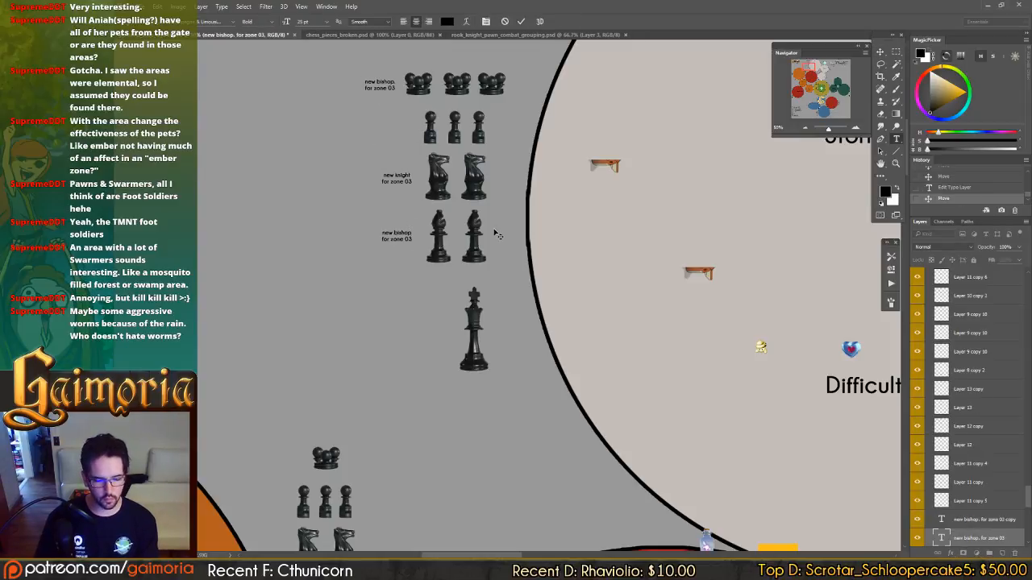
pyautogui.hotkey('ctrl', 'Return')
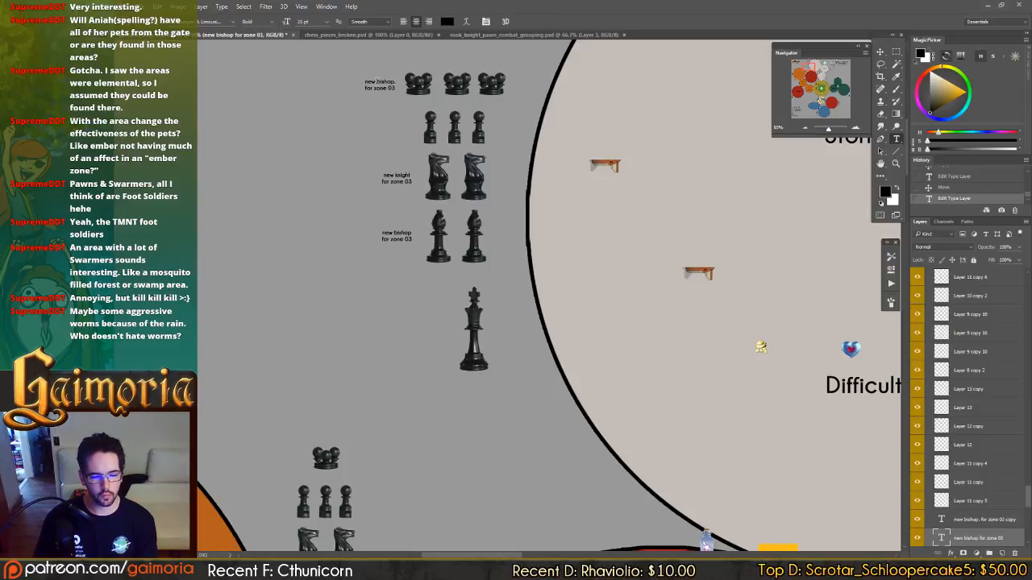
# Reword the label beside the Storm lands 03 swarmers as "new swarmer for zone 03".
pyautogui.doubleClick(376, 81)
pyautogui.press('Left')
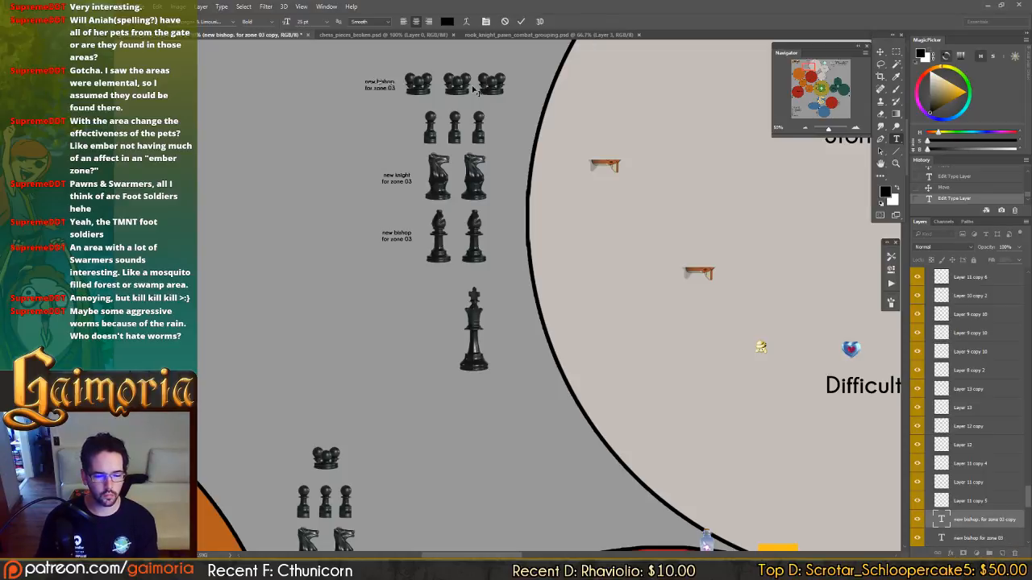
pyautogui.press('Right')
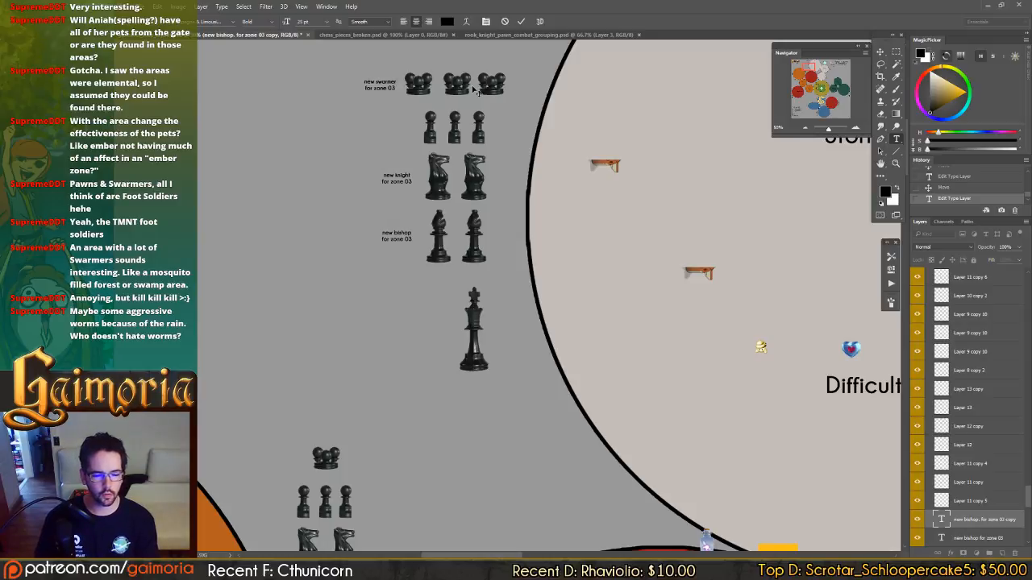
pyautogui.hotkey('ctrl', 'Return')
# Delete the last pawn beside Storm lands 02, centre the remaining three above the bishop and knight, and save the document.
pyautogui.press('v')
pyautogui.moveTo(589, 134); pyautogui.dragTo(241, 192)
pyautogui.moveTo(600, 137); pyautogui.dragTo(237, 55)
pyautogui.moveTo(524, 278); pyautogui.dragTo(529, 179)
pyautogui.click(685, 282)
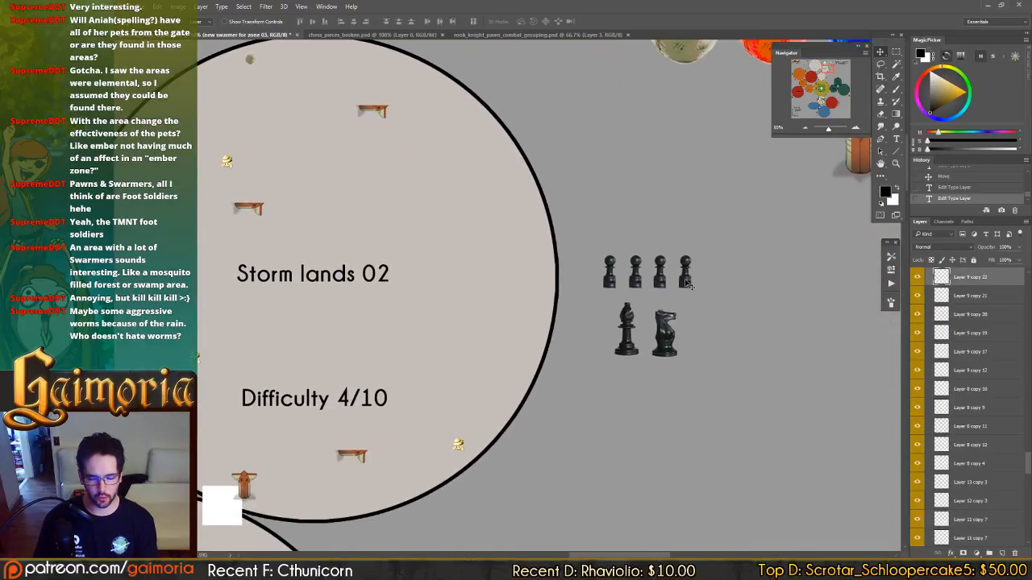
pyautogui.press('Delete')
pyautogui.moveTo(598, 242); pyautogui.dragTo(672, 281)
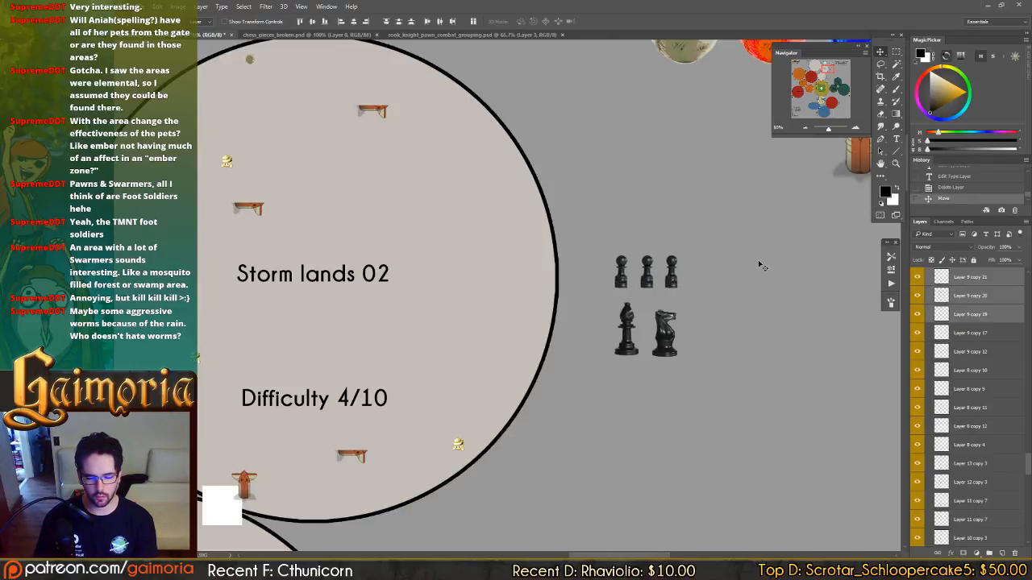
pyautogui.click(760, 264)
pyautogui.moveTo(386, 234); pyautogui.dragTo(776, 261)
pyautogui.moveTo(460, 204); pyautogui.dragTo(600, 307)
pyautogui.hotkey('ctrl', 's')
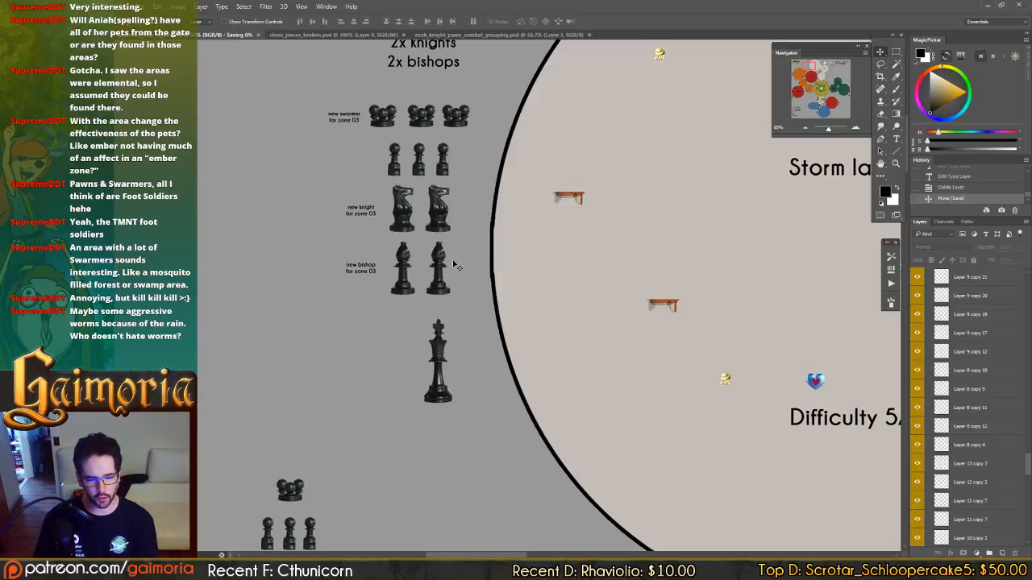
# Change the pawn entry in the Storm lands 03 unique zone enemies list to "3x pawns".
pyautogui.moveTo(822, 103); pyautogui.dragTo(819, 97)
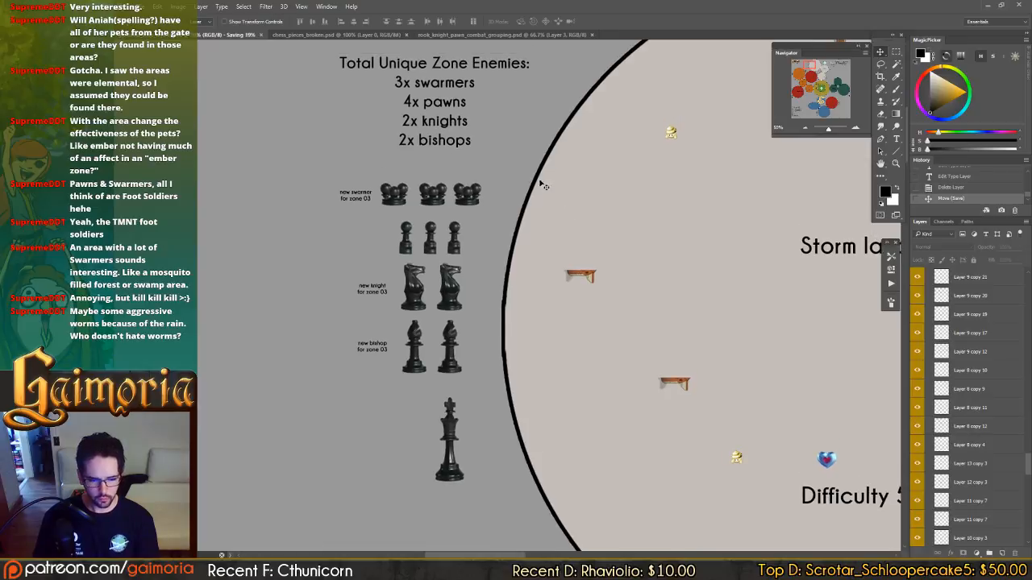
pyautogui.press('t')
pyautogui.click(425, 103)
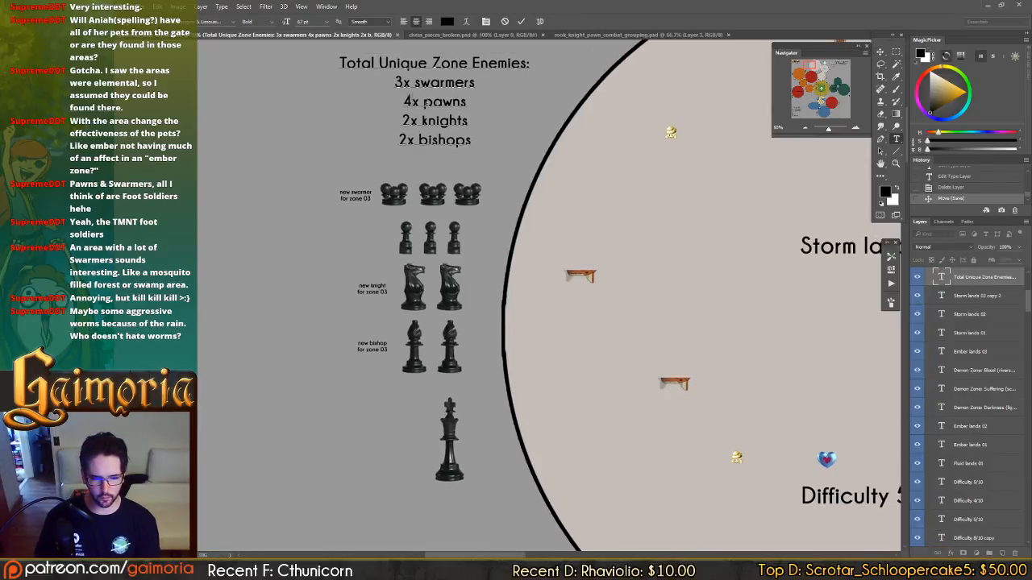
pyautogui.press('BackSpace')
pyautogui.write('3')
pyautogui.hotkey('ctrl', 'Return')
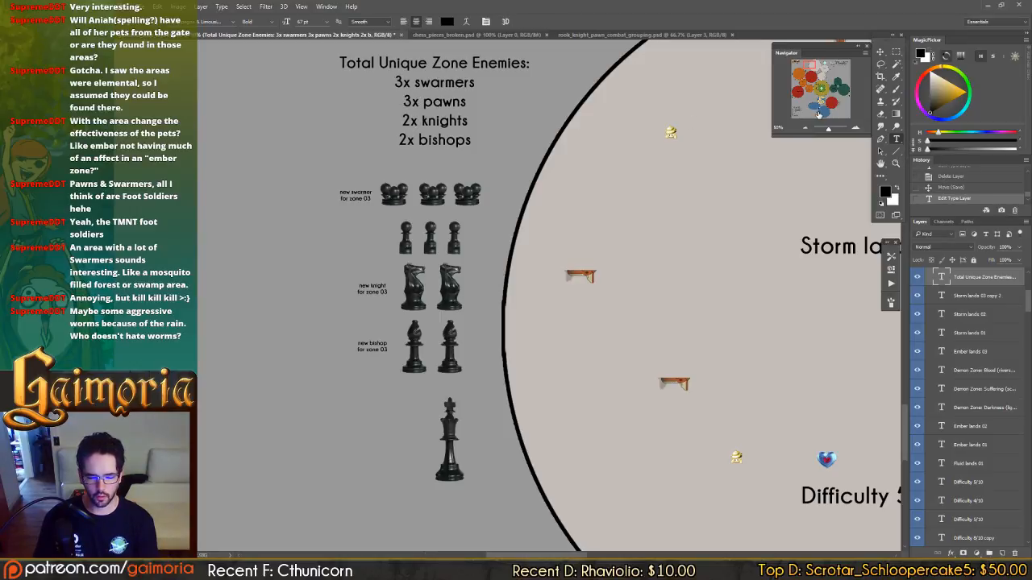
# Add a fourth pawn to the Fluid lands 03 group by duplicating its outermost pawn to the outer end of the row.
pyautogui.click(817, 112)
pyautogui.moveTo(610, 371); pyautogui.dragTo(626, 211)
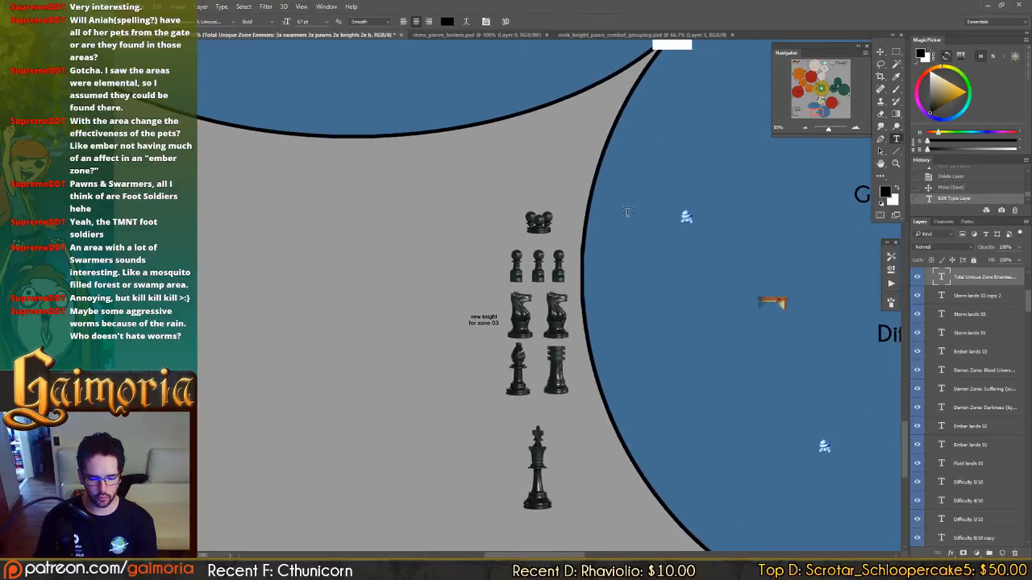
pyautogui.press('v')
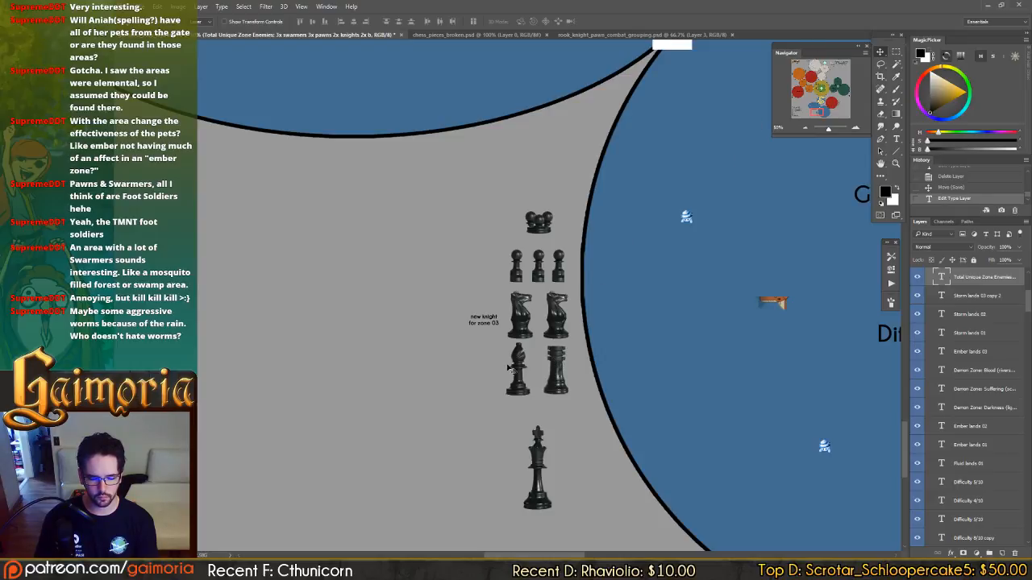
pyautogui.click(519, 283)
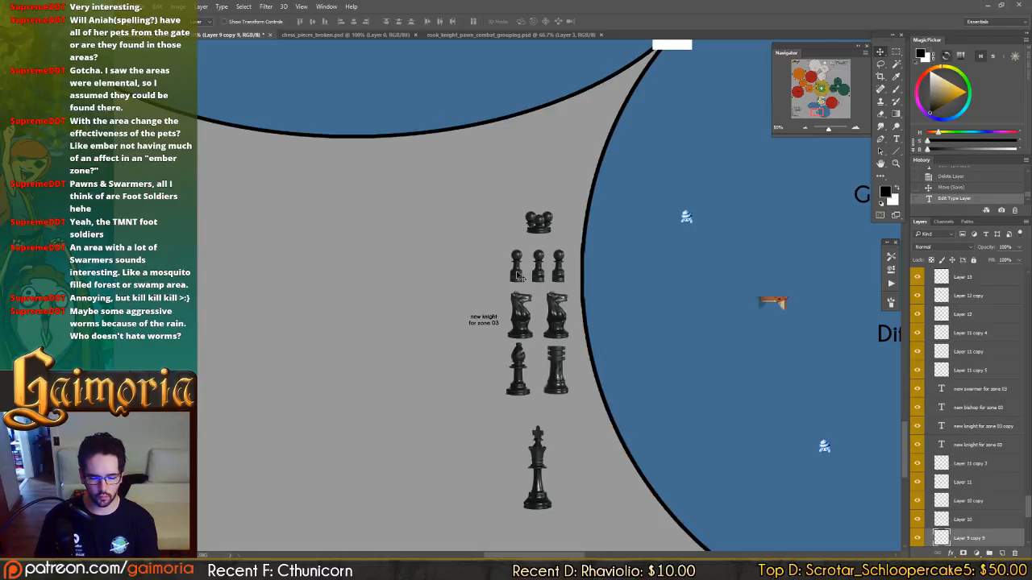
pyautogui.moveTo(519, 276); pyautogui.dragTo(587, 284)
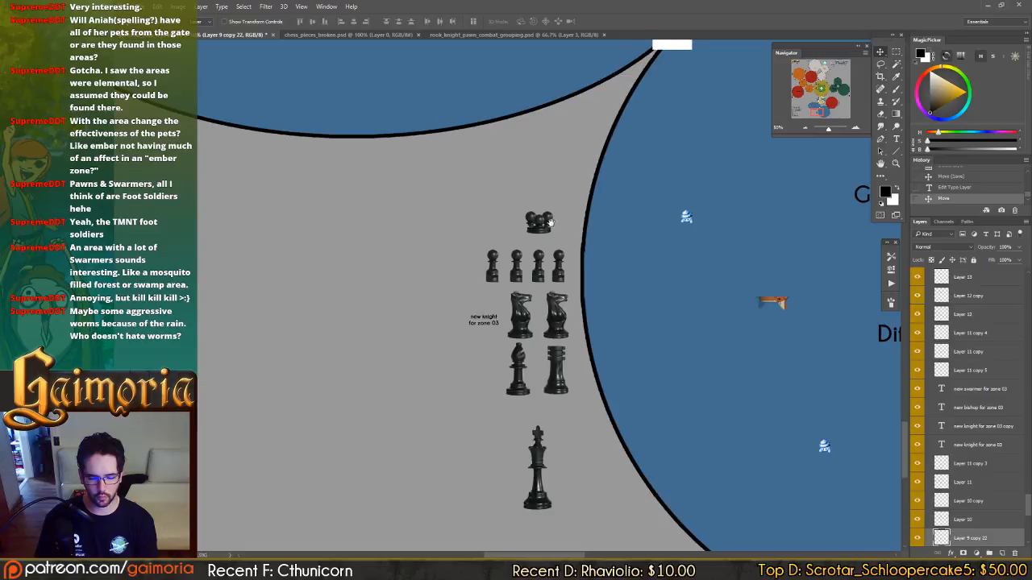
pyautogui.moveTo(552, 224); pyautogui.dragTo(384, 223)
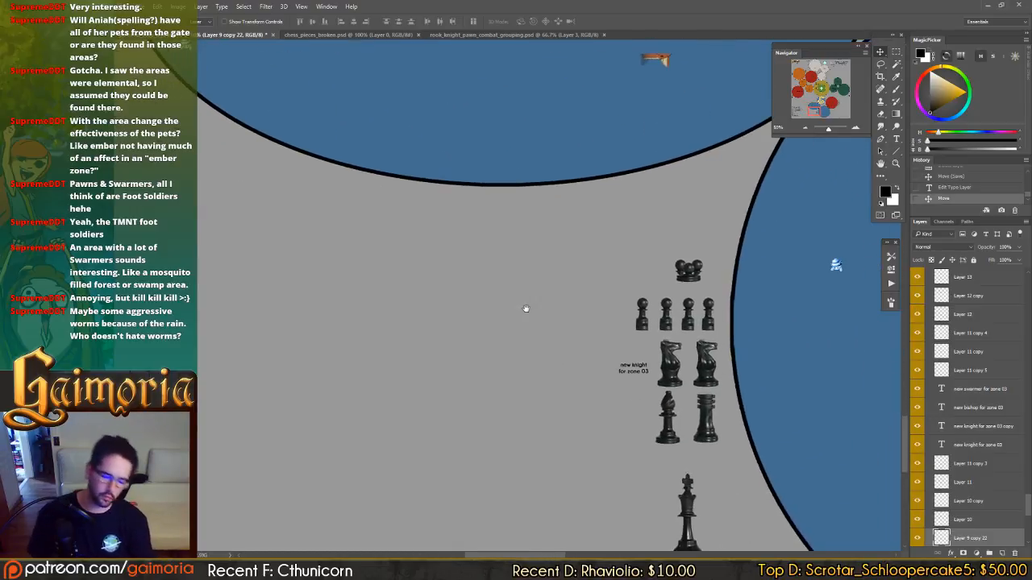
pyautogui.moveTo(599, 329); pyautogui.dragTo(498, 300)
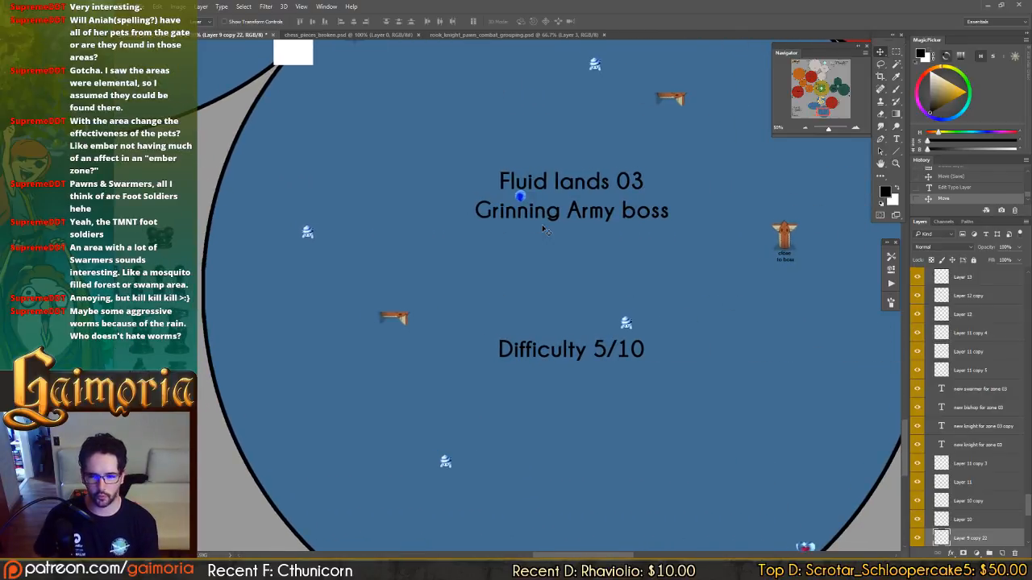
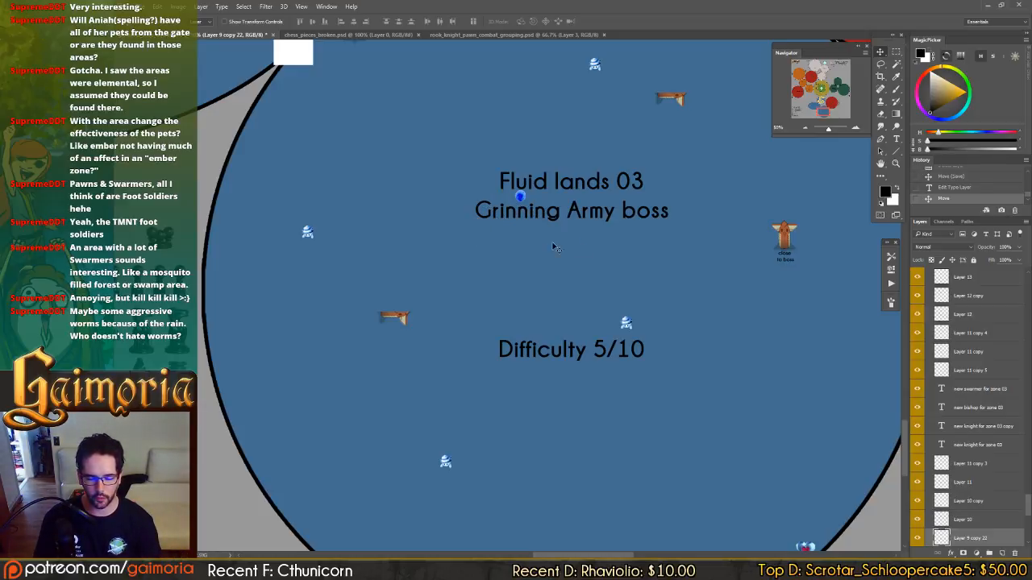
# Look over the Avduine Hub and Fluid lands 03 on the map, ending at the Grass lands 01 zone.
pyautogui.click(826, 67)
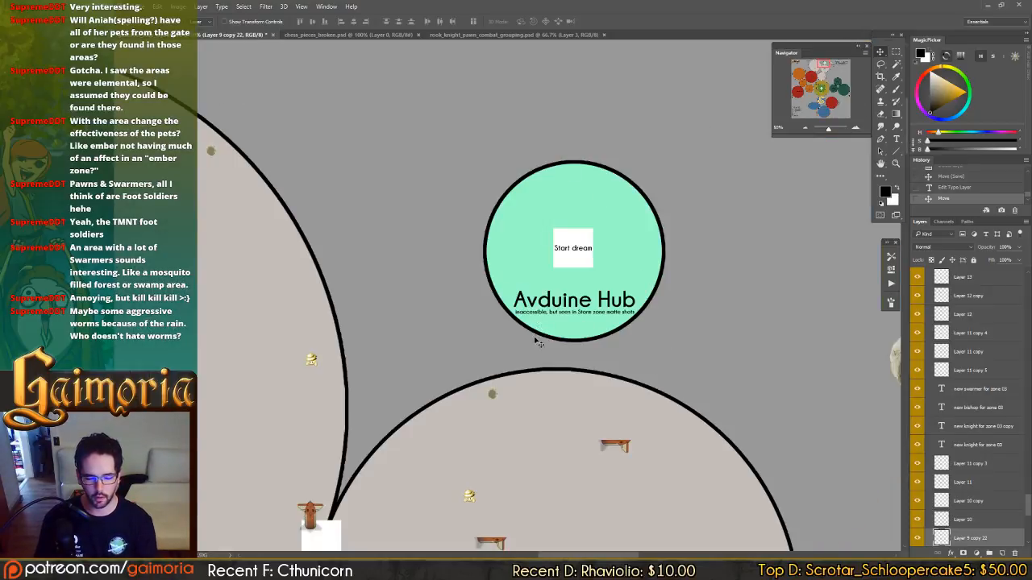
pyautogui.click(821, 104)
pyautogui.click(824, 113)
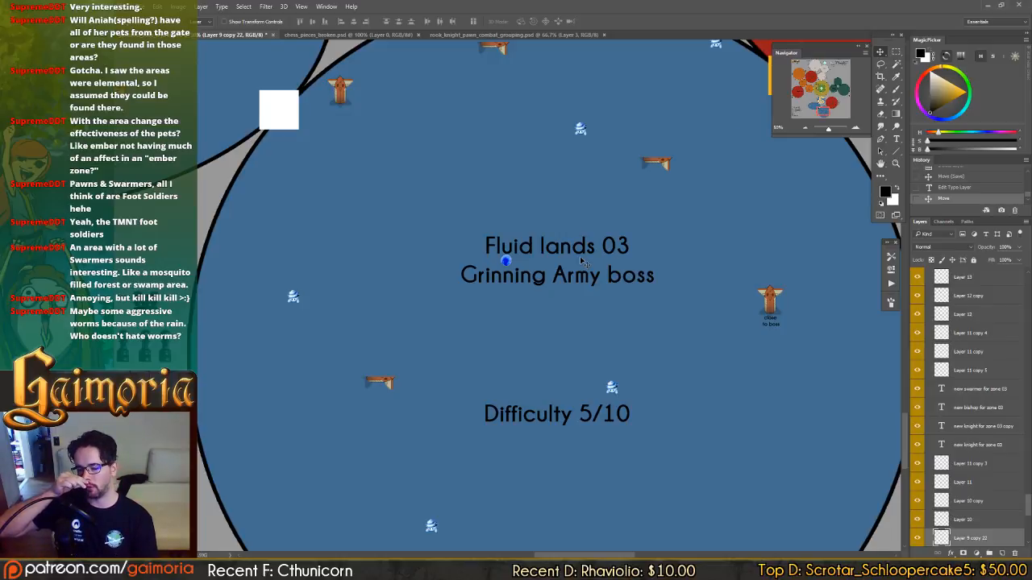
pyautogui.click(821, 95)
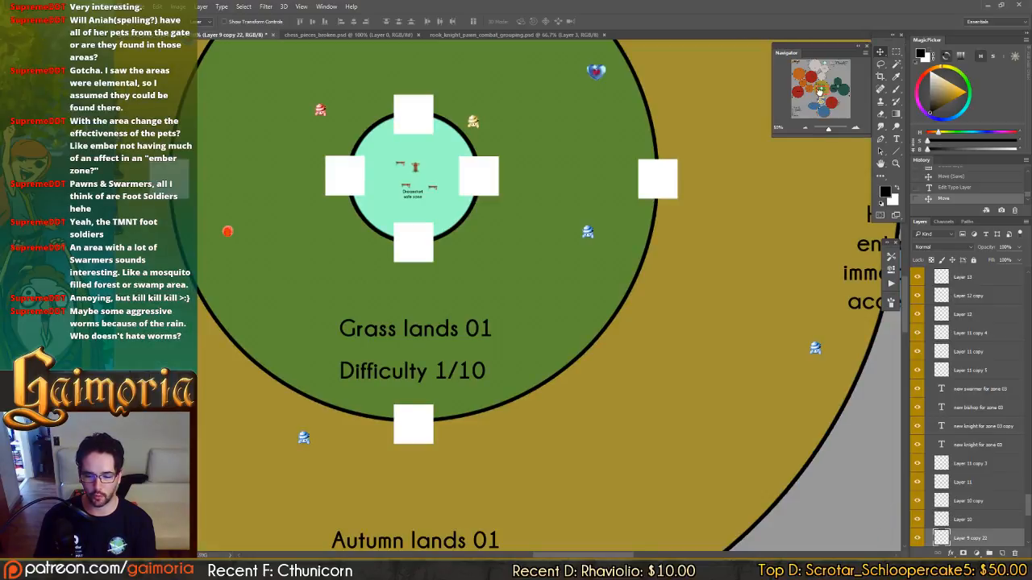
pyautogui.moveTo(820, 91); pyautogui.dragTo(818, 94)
pyautogui.moveTo(489, 340); pyautogui.dragTo(572, 373)
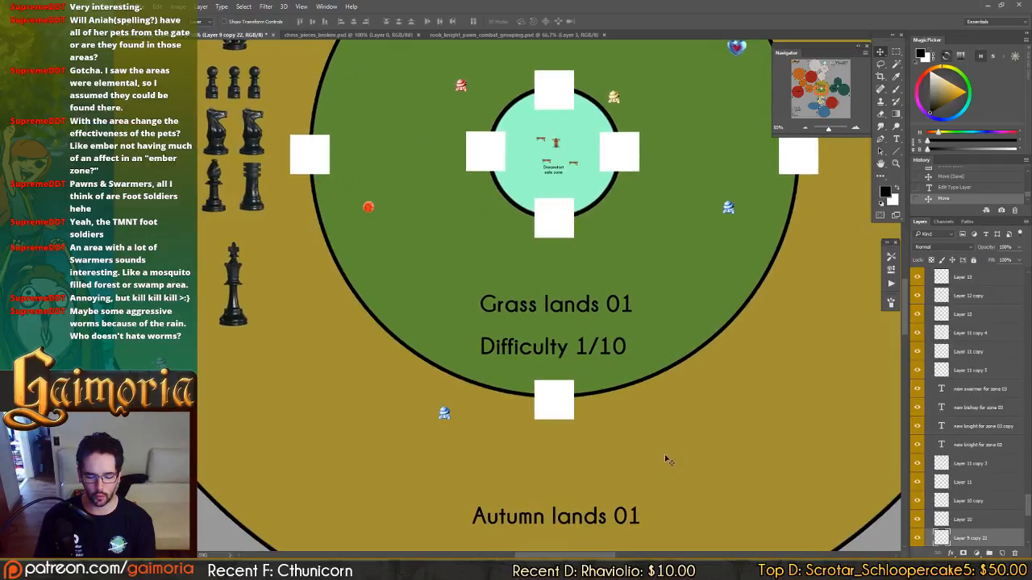
pyautogui.moveTo(601, 160); pyautogui.dragTo(699, 362)
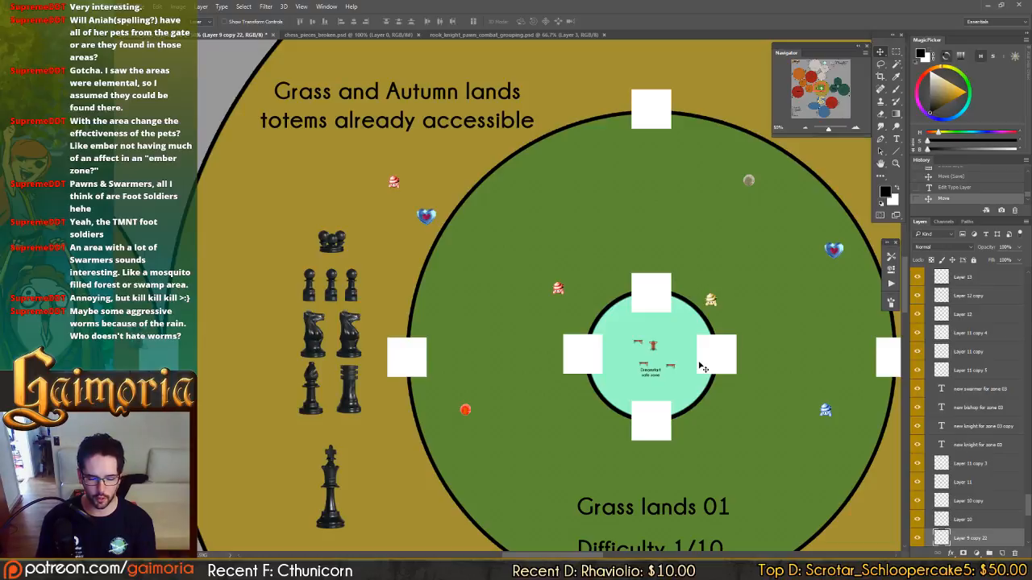
pyautogui.moveTo(595, 384); pyautogui.dragTo(601, 264)
pyautogui.press('t')
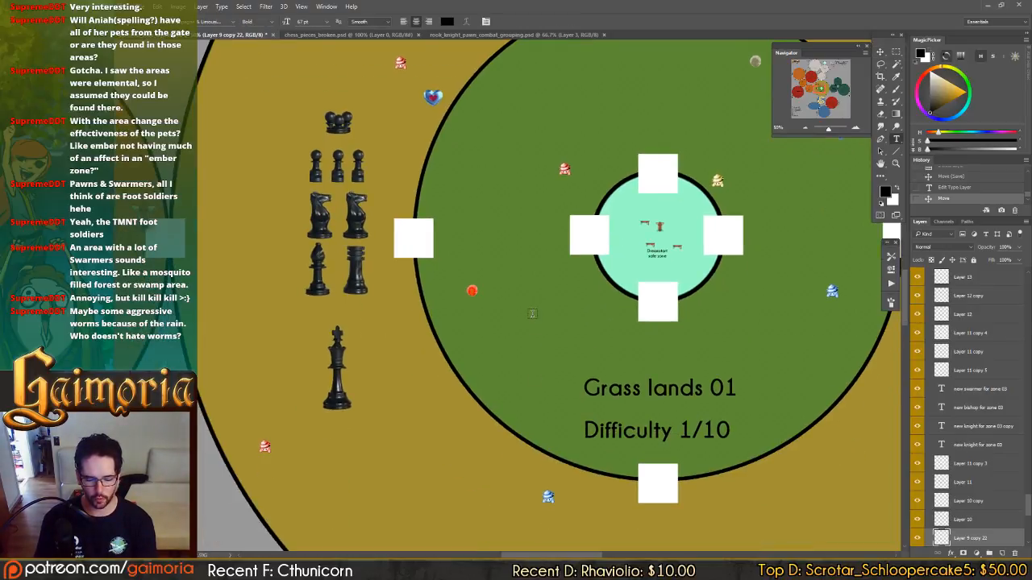
pyautogui.click(532, 314)
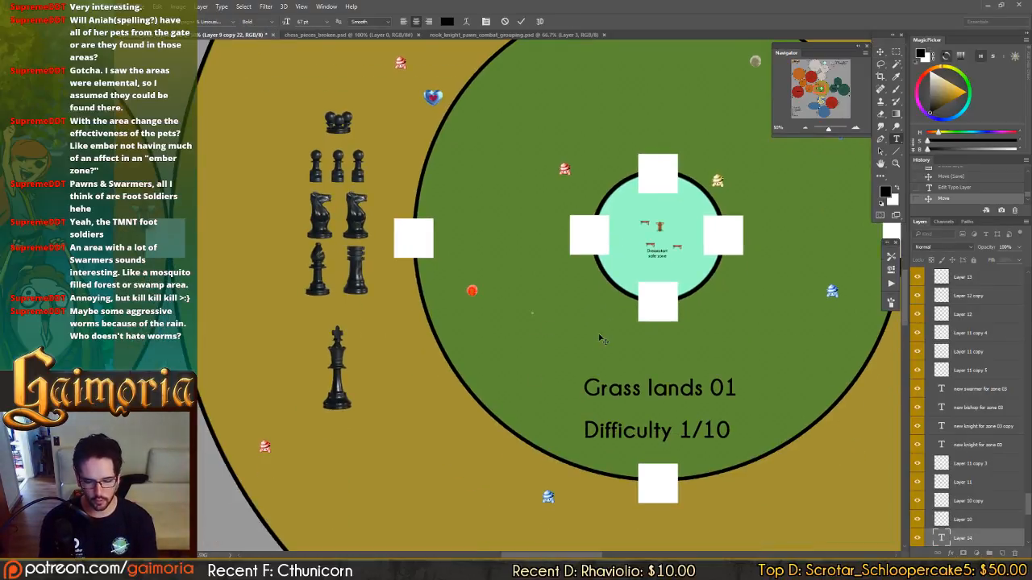
pyautogui.write('enoucnter')
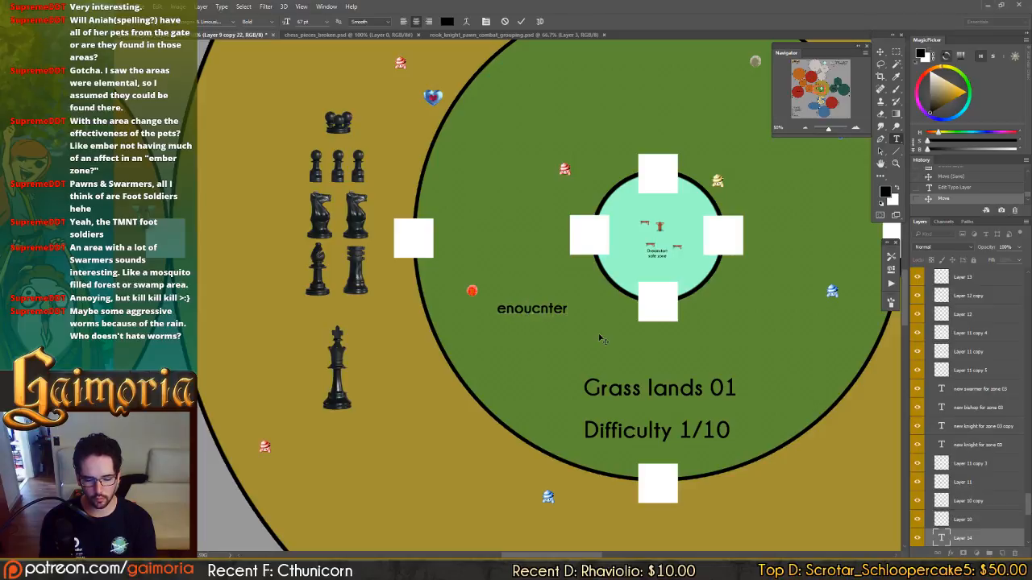
pyautogui.press('BackSpace')
pyautogui.press('BackSpace')
pyautogui.press('BackSpace')
pyautogui.press('BackSpace')
pyautogui.press('BackSpace')
pyautogui.press('BackSpace')
pyautogui.press('BackSpace')
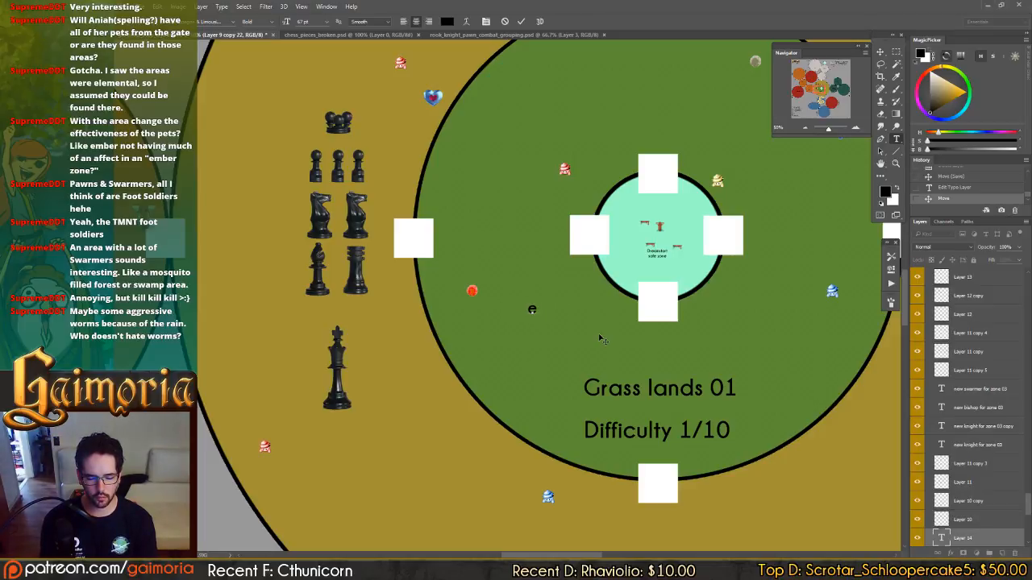
pyautogui.write('counter')
pyautogui.press('Return')
pyautogui.write('weak')
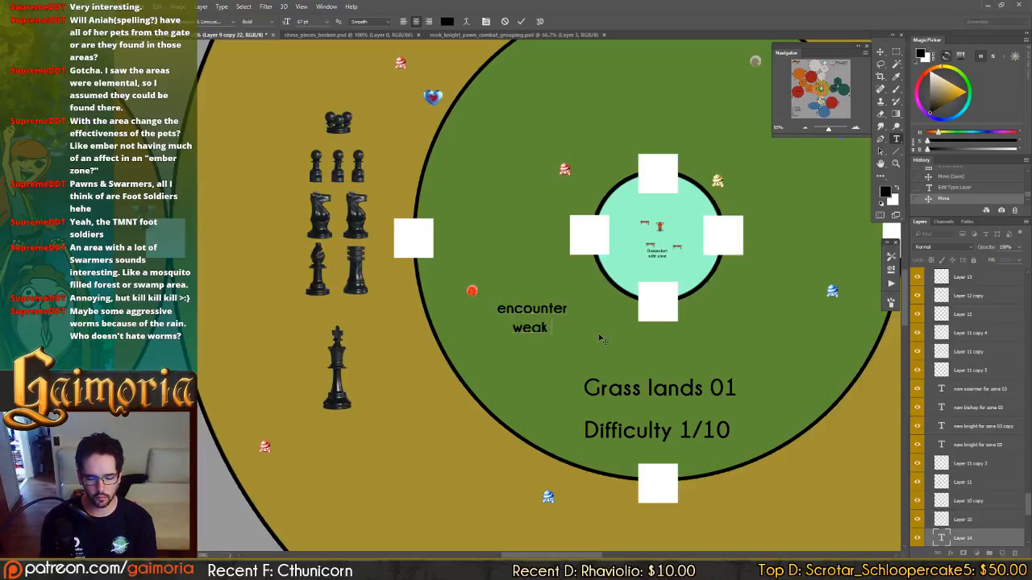
pyautogui.write(' Grinning army')
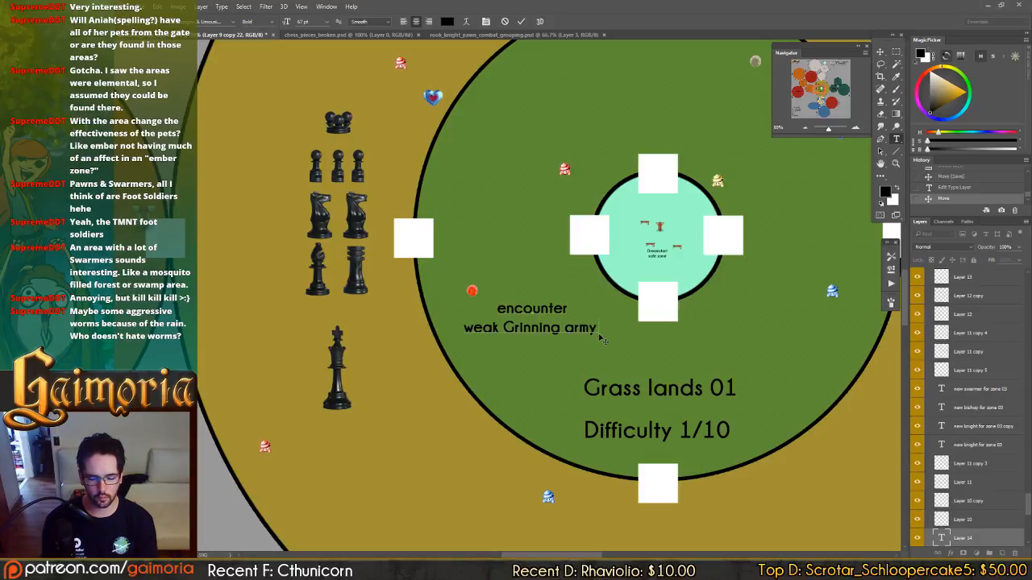
pyautogui.press('Escape')
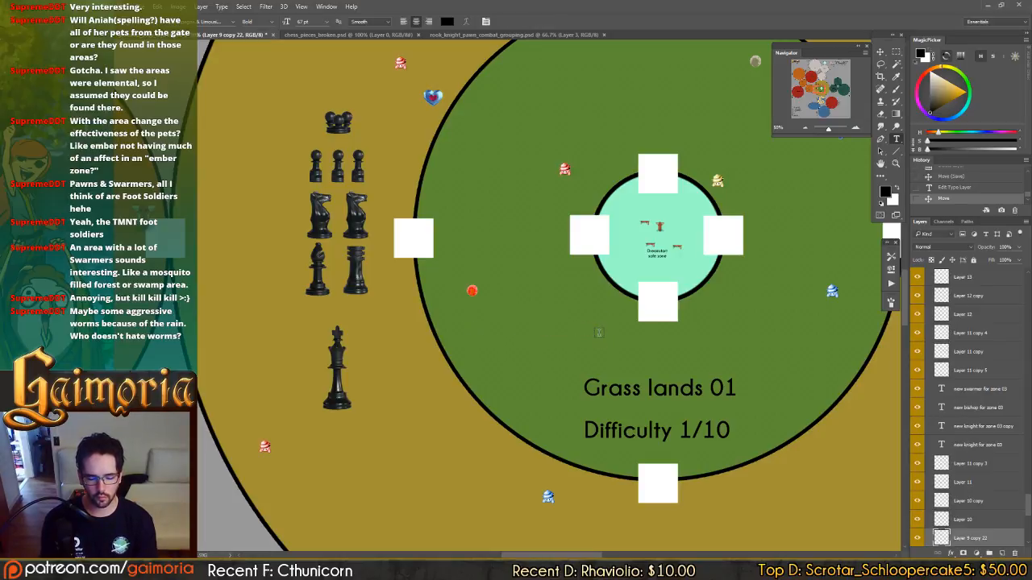
# Add a paragraph text note inside Grass lands 01 reading "encounter weak Grining Army units in grass & autumn lands".
pyautogui.moveTo(501, 267); pyautogui.dragTo(609, 344)
pyautogui.write('en')
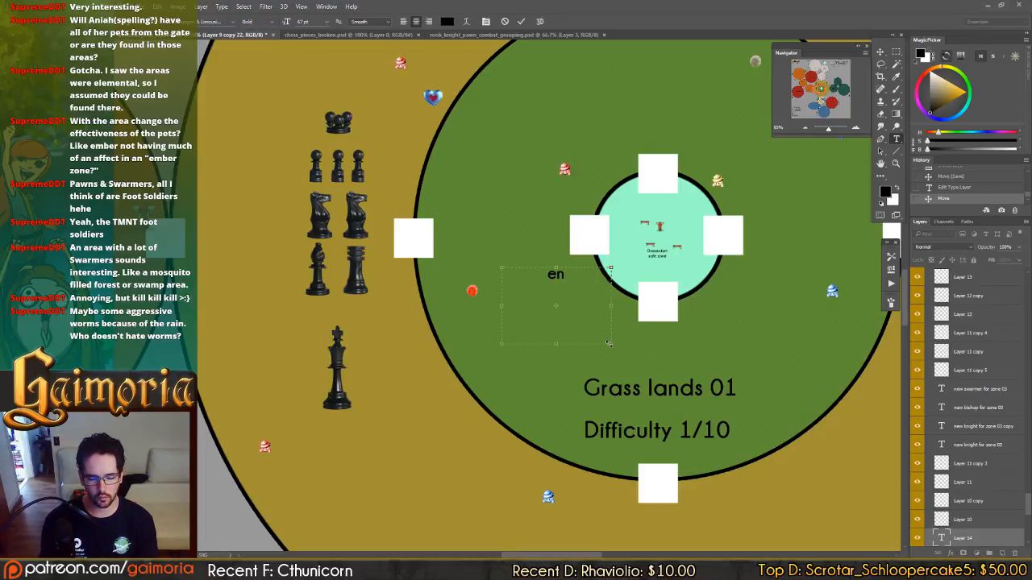
pyautogui.write('counter weak Grini')
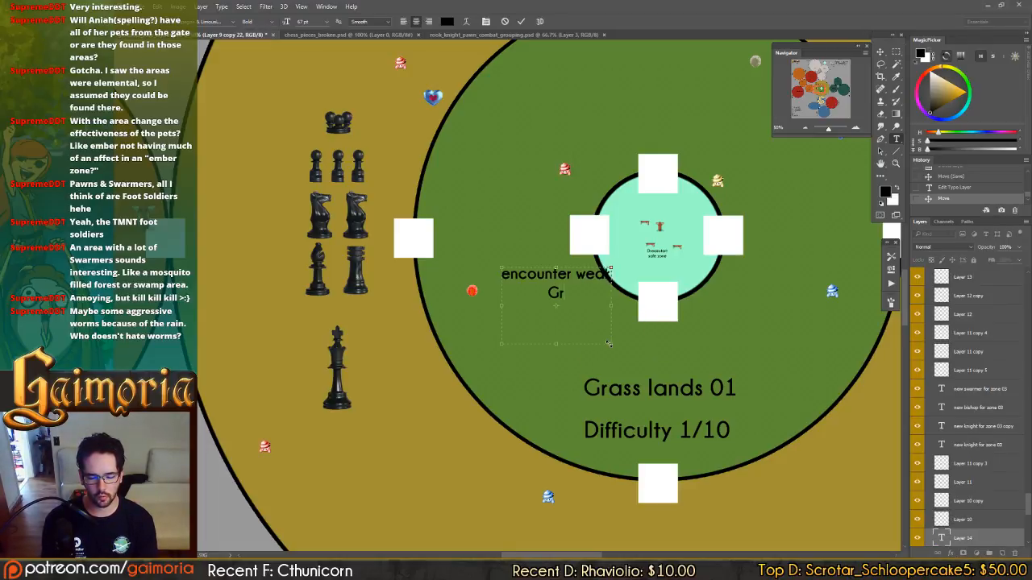
pyautogui.write('ng Ar')
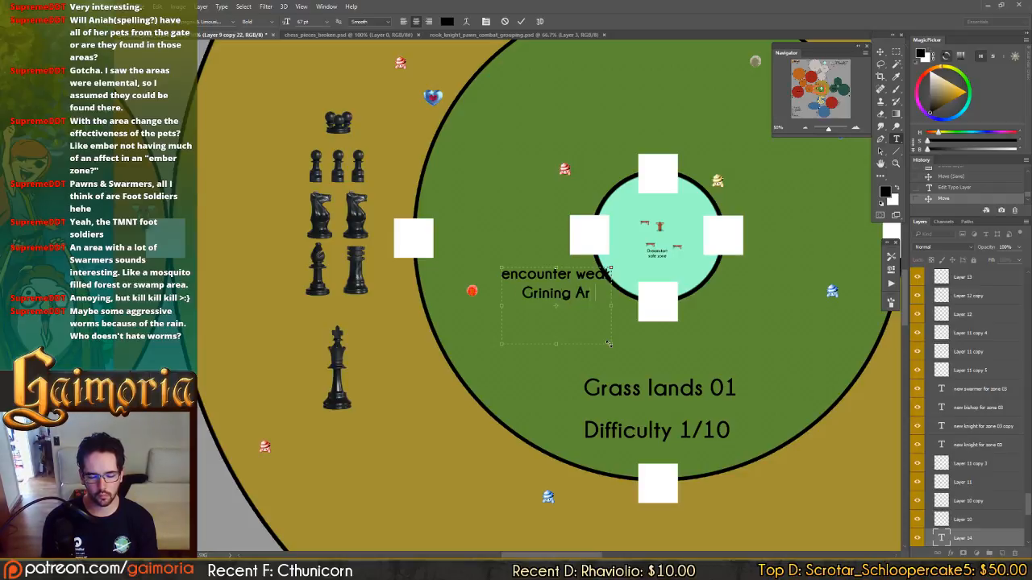
pyautogui.write('my units in gras')
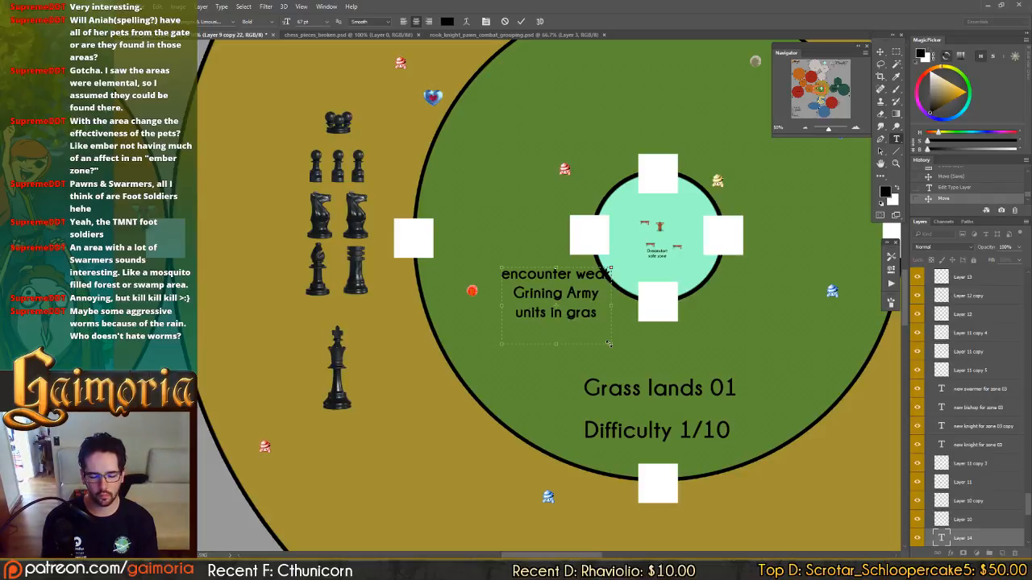
pyautogui.write('s & autumn lands')
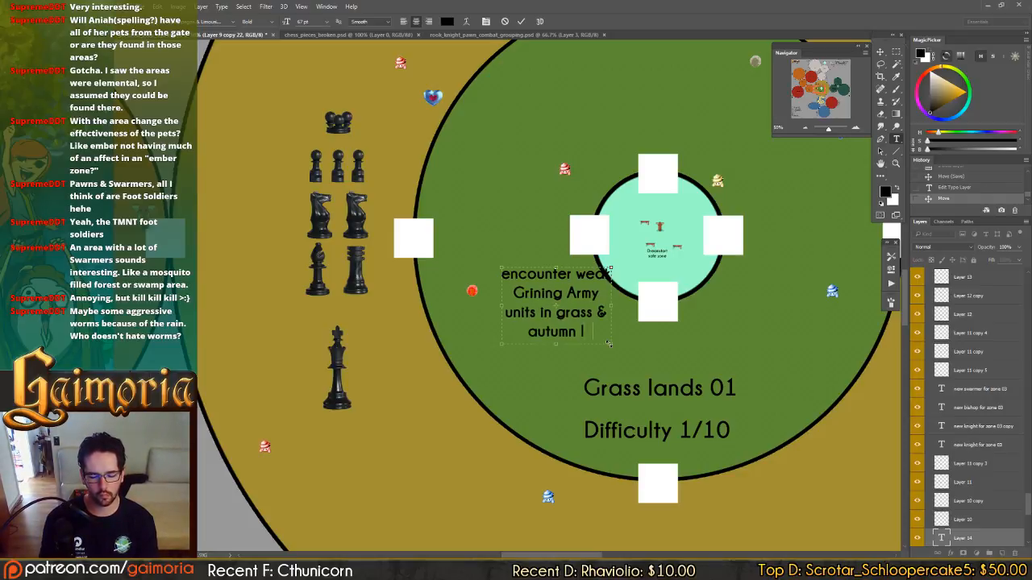
# Reduce the new Grass lands 01 note's text to 39 pt and shorten its text box to fit the lines.
pyautogui.hotkey('shift', 'Up')
pyautogui.hotkey('shift', 'Up')
pyautogui.hotkey('shift', 'Up')
pyautogui.hotkey('shift', 'Home')
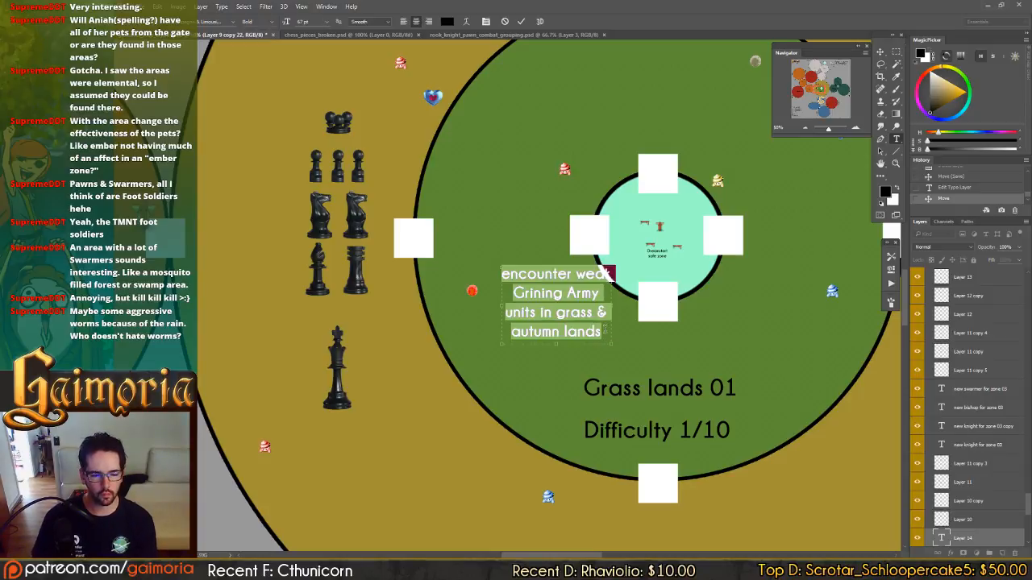
pyautogui.moveTo(288, 22); pyautogui.dragTo(277, 26)
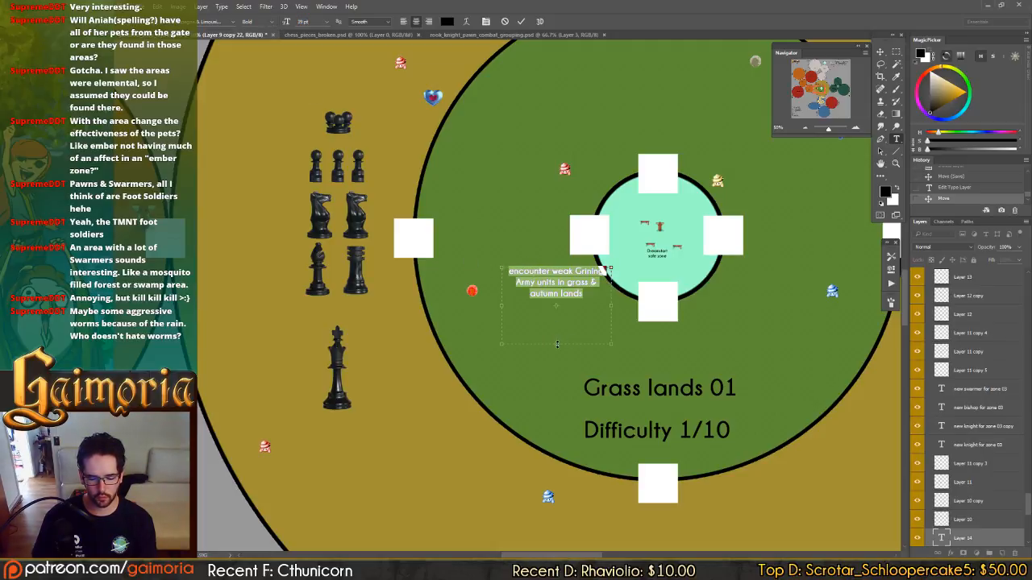
pyautogui.moveTo(556, 344); pyautogui.dragTo(561, 301)
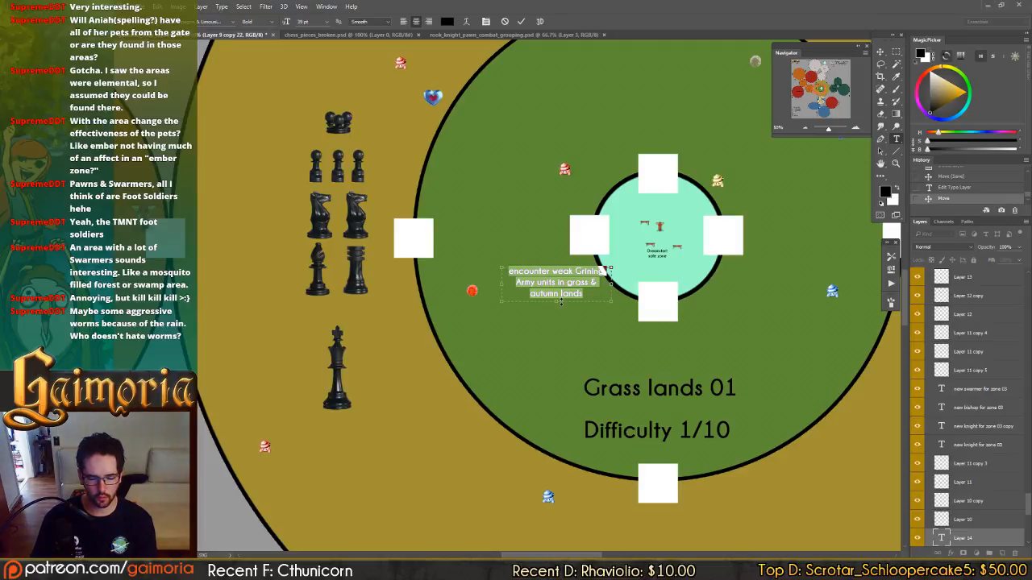
# Extend the Grass lands 01 note with ", consistent with Avduine vs GA lore" and enlarge its text box for the extra line.
pyautogui.click(594, 298)
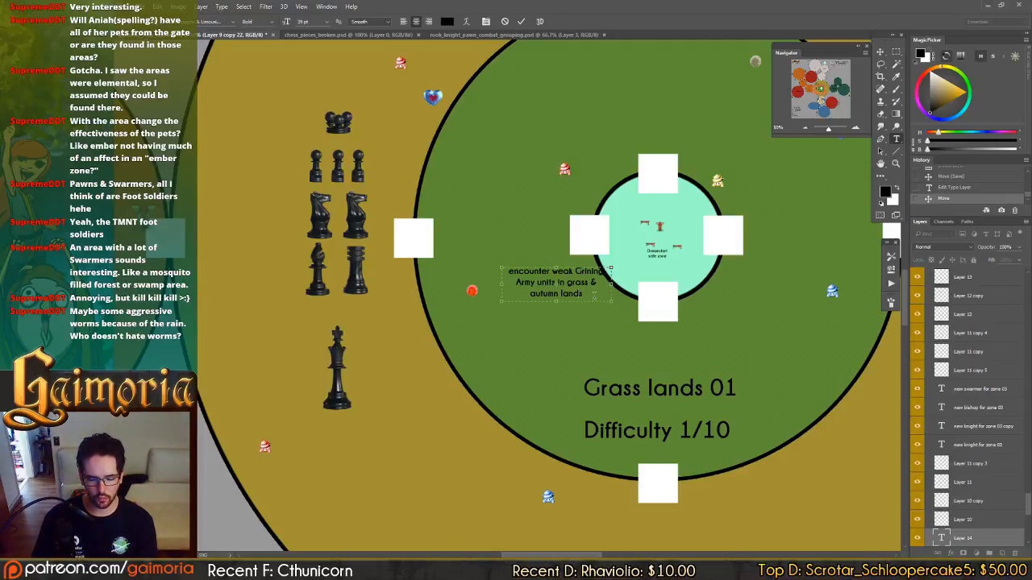
pyautogui.write(', cons')
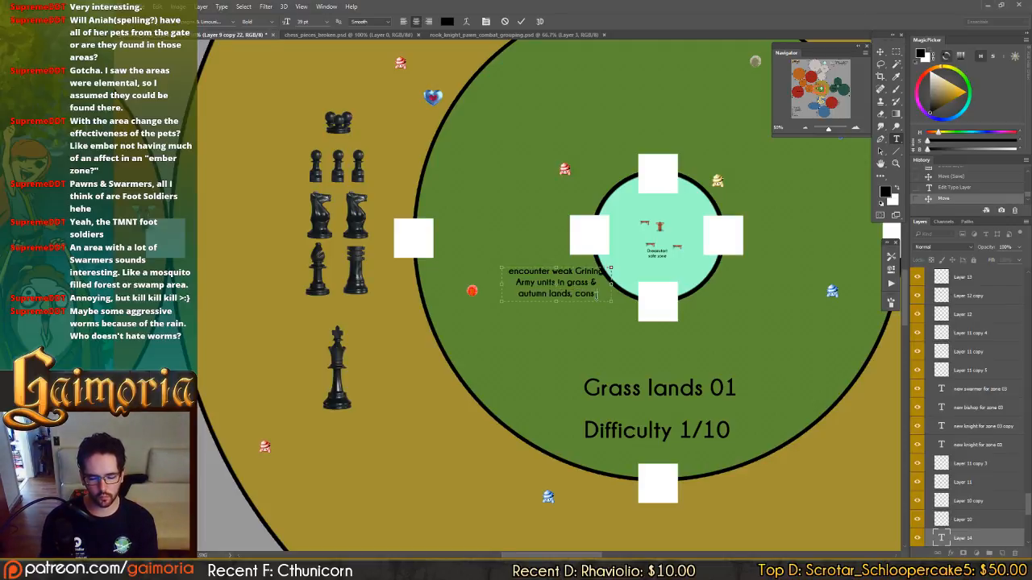
pyautogui.write('istent')
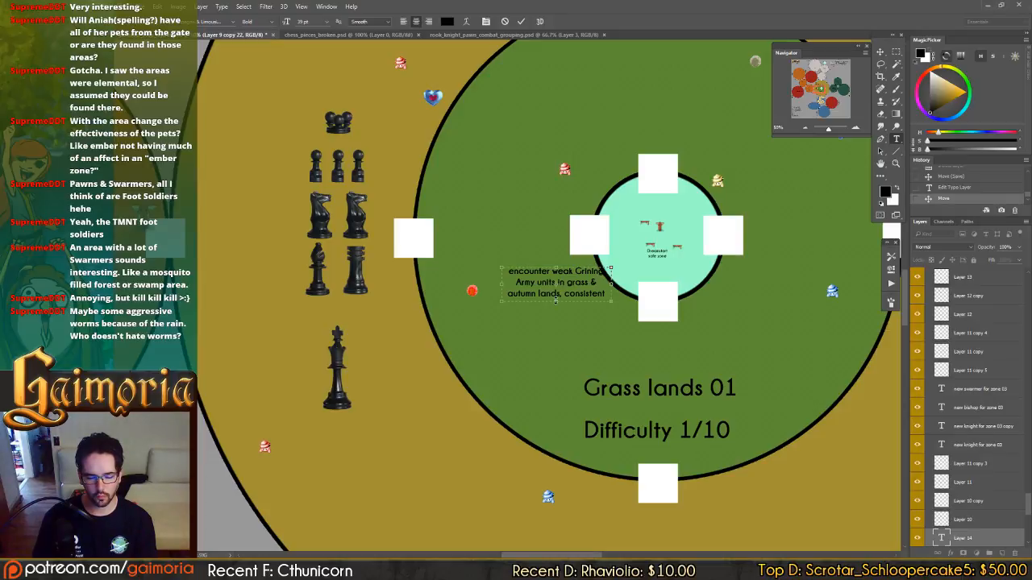
pyautogui.moveTo(556, 300); pyautogui.dragTo(554, 315)
pyautogui.click(556, 370)
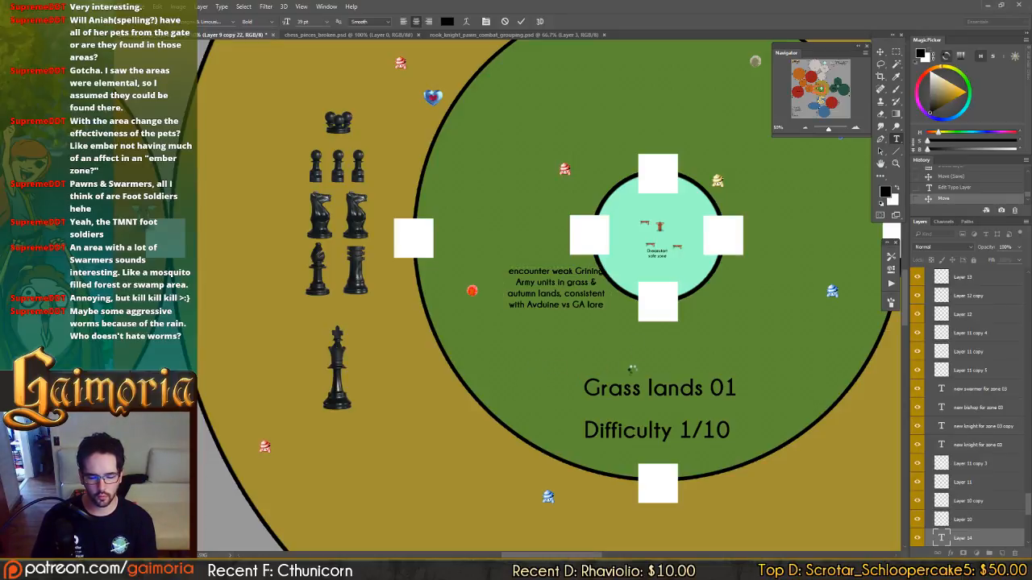
# Reposition the encounter note within Grass lands 01, place a duplicate of it in Autumn lands 01, and save the document.
pyautogui.press('v')
pyautogui.moveTo(610, 405); pyautogui.dragTo(623, 279)
pyautogui.moveTo(621, 219); pyautogui.dragTo(569, 411)
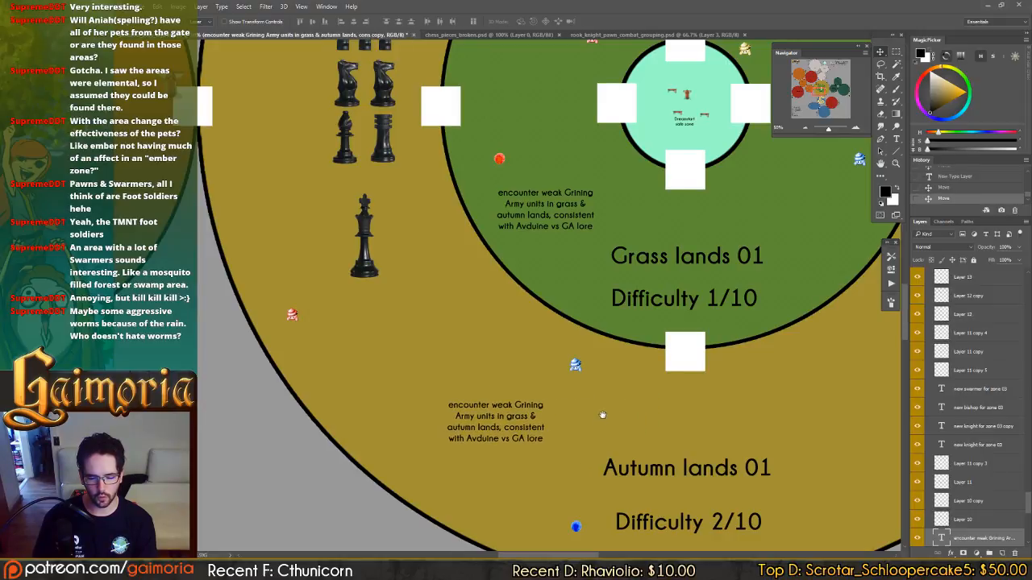
pyautogui.moveTo(556, 365); pyautogui.dragTo(385, 185)
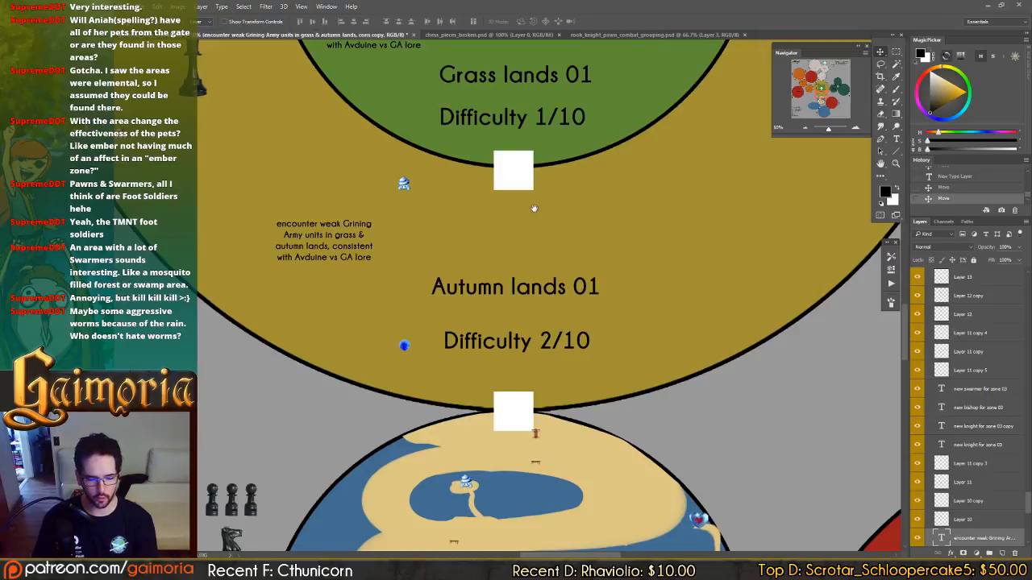
pyautogui.moveTo(504, 170); pyautogui.dragTo(623, 323)
pyautogui.hotkey('ctrl', 's')
# Review the Grass lands 01 and Autumn lands pieces against the Fluid lands 03 zone and its chess piece group.
pyautogui.moveTo(606, 132); pyautogui.dragTo(565, 342)
pyautogui.moveTo(681, 303)
pyautogui.mouseDown()
pyautogui.moveTo(679, 274)
pyautogui.moveTo(728, 345)
pyautogui.mouseUp()
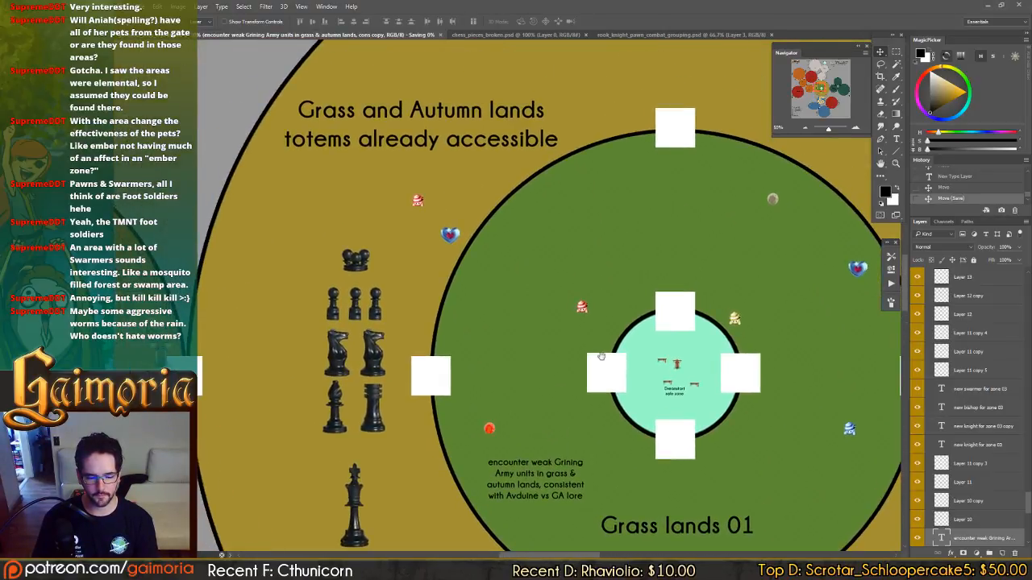
pyautogui.moveTo(601, 357); pyautogui.dragTo(475, 121)
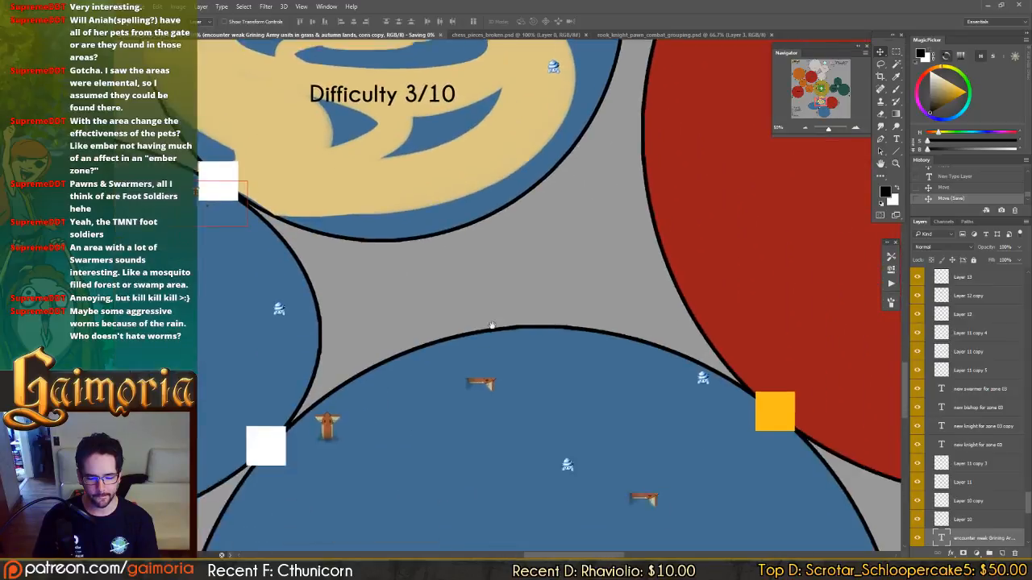
pyautogui.moveTo(548, 369); pyautogui.dragTo(730, 150)
pyautogui.moveTo(516, 318); pyautogui.dragTo(511, 297)
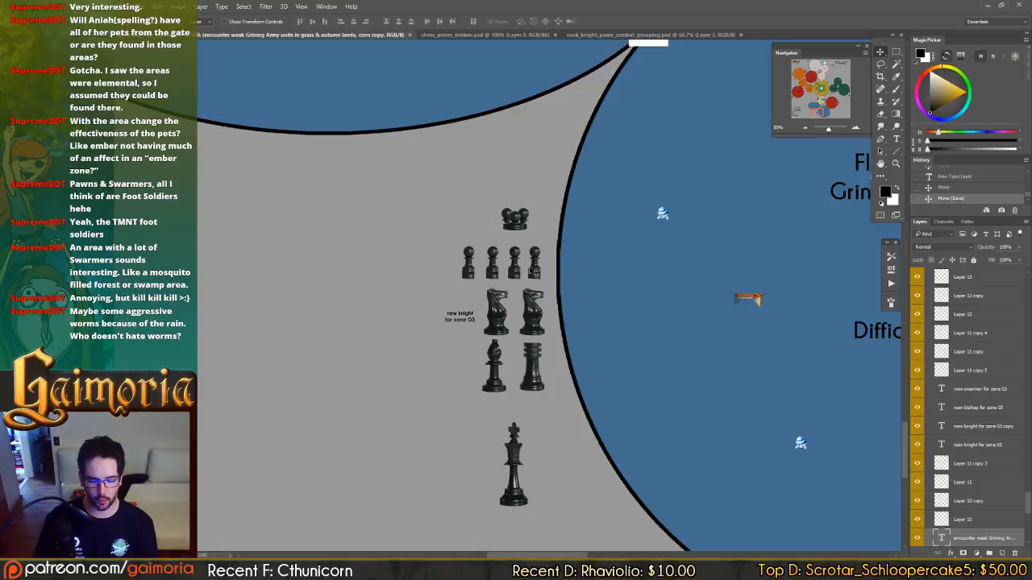
pyautogui.moveTo(709, 261); pyautogui.dragTo(460, 270)
pyautogui.moveTo(664, 239); pyautogui.dragTo(522, 234)
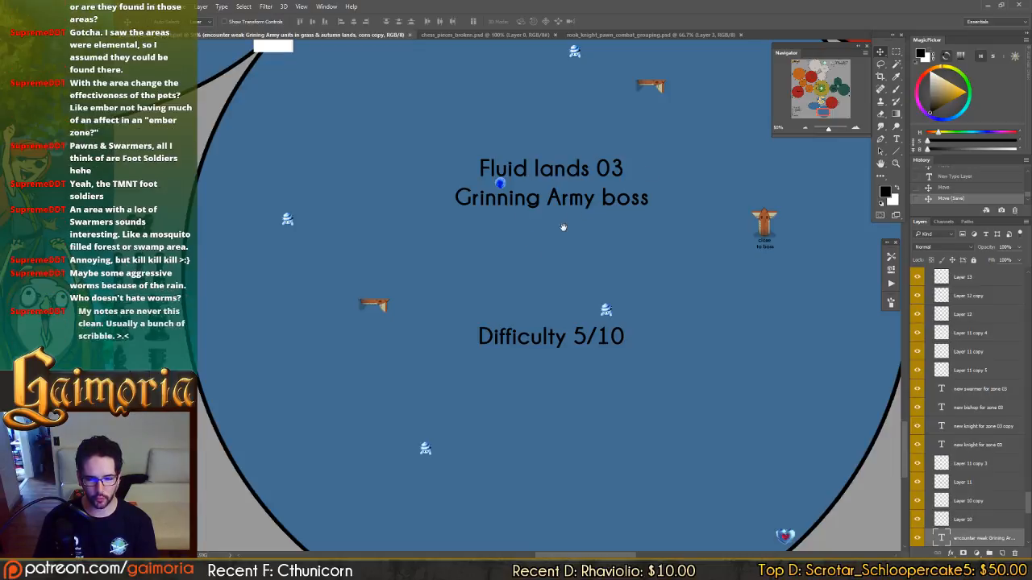
pyautogui.moveTo(561, 228); pyautogui.dragTo(560, 233)
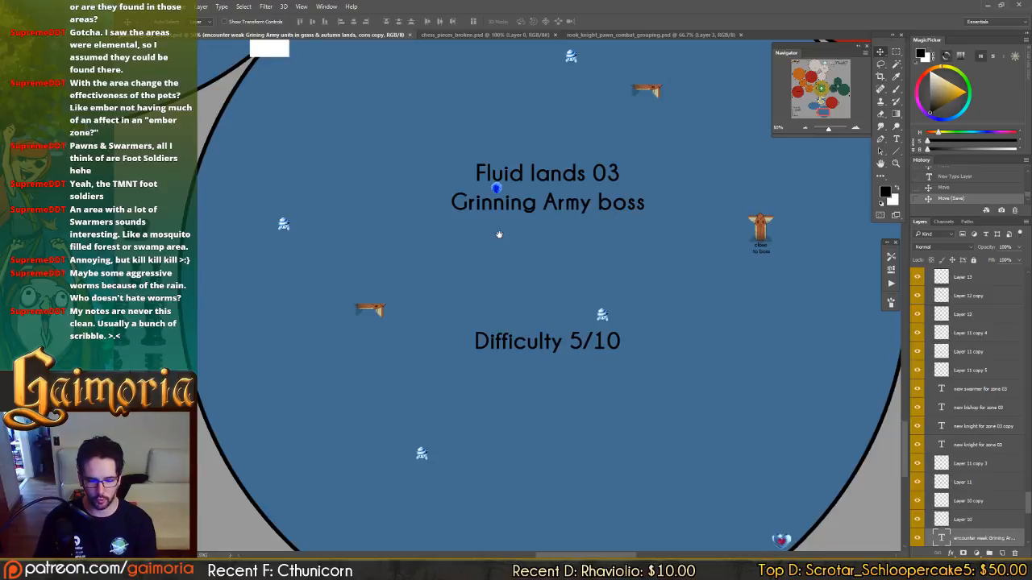
pyautogui.moveTo(499, 235); pyautogui.dragTo(583, 249)
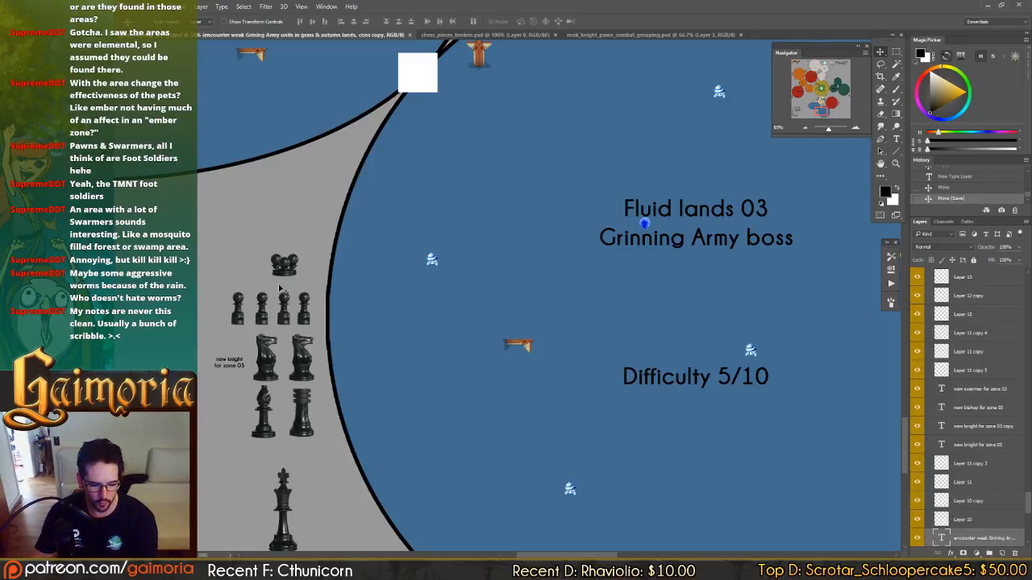
# Add a fifth pawn to the Fluid lands 03 group by duplicating its outermost pawn to the outer end of the row.
pyautogui.moveTo(267, 309); pyautogui.dragTo(304, 316)
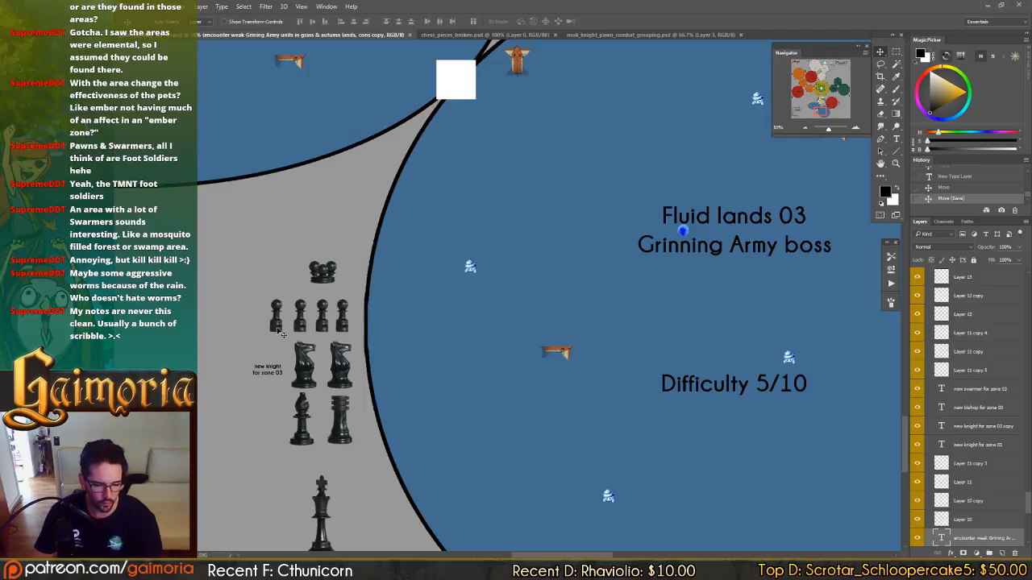
pyautogui.keyDown('ctrl'); pyautogui.click(277, 327); pyautogui.keyUp('ctrl')
pyautogui.moveTo(371, 332); pyautogui.dragTo(352, 330)
pyautogui.moveTo(281, 315); pyautogui.dragTo(370, 320)
# Add the text note "2/3 new pawns" beside the pawn row of the Fluid lands 02 group.
pyautogui.moveTo(193, 191); pyautogui.dragTo(504, 363)
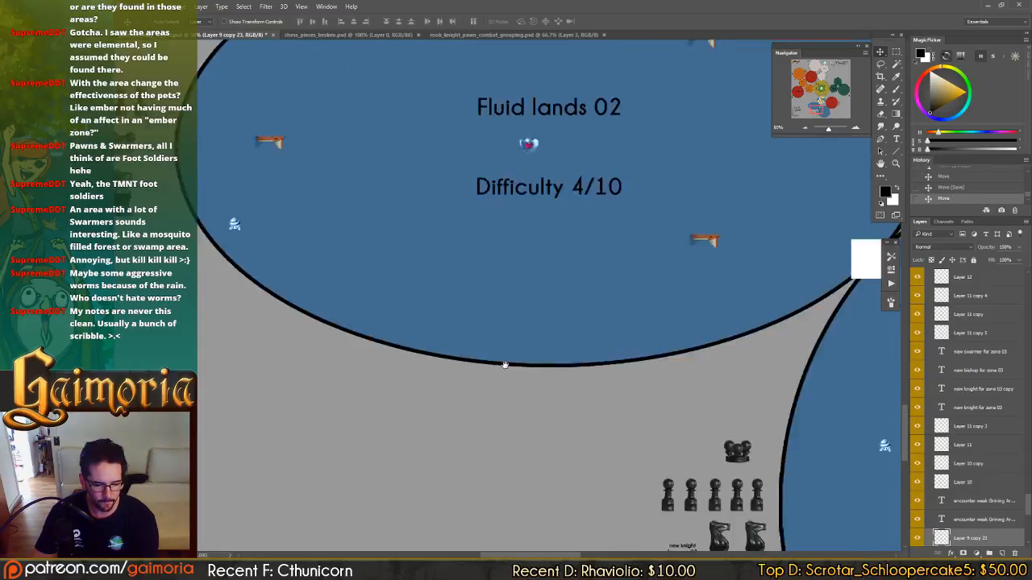
pyautogui.moveTo(254, 227); pyautogui.dragTo(504, 363)
pyautogui.moveTo(343, 405); pyautogui.dragTo(320, 481)
pyautogui.moveTo(761, 189); pyautogui.dragTo(596, 277)
pyautogui.press('t')
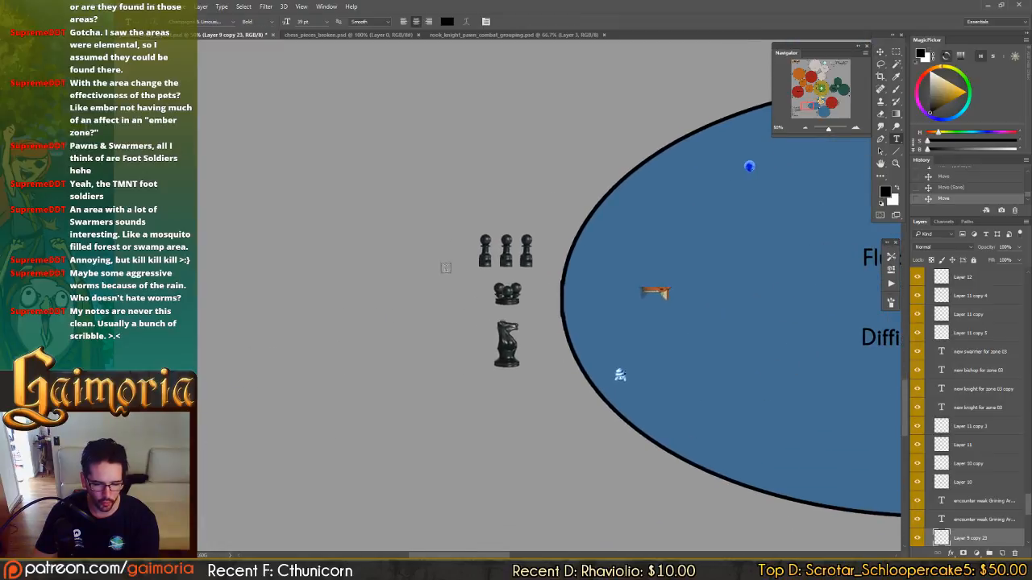
pyautogui.click(430, 259)
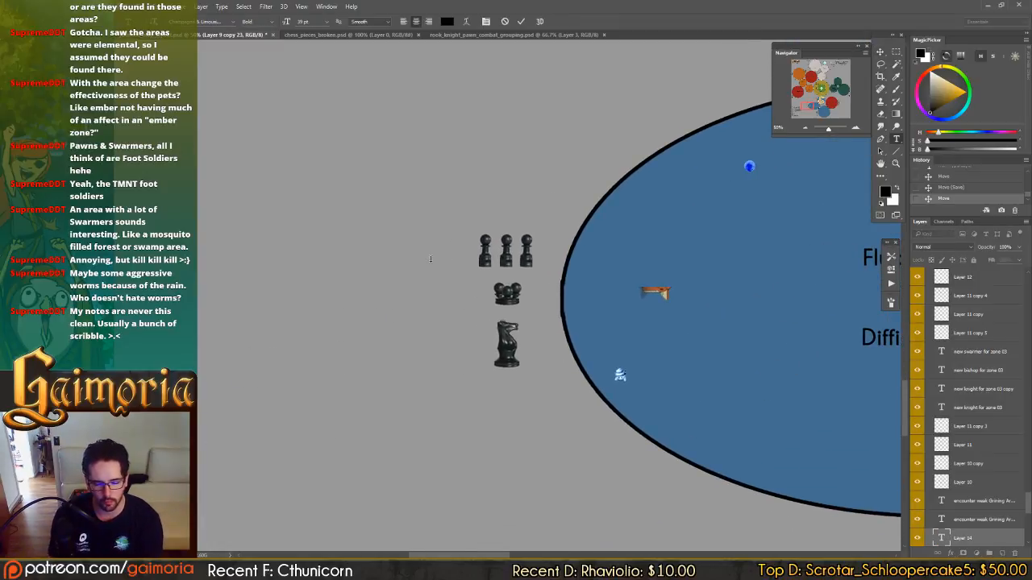
pyautogui.write('2/10 n')
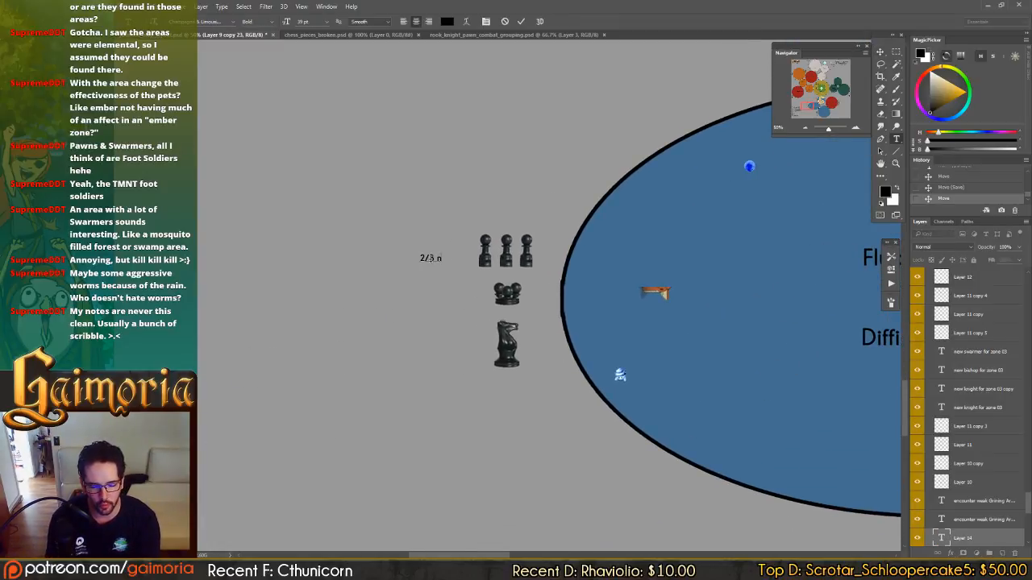
pyautogui.write('ew pawns')
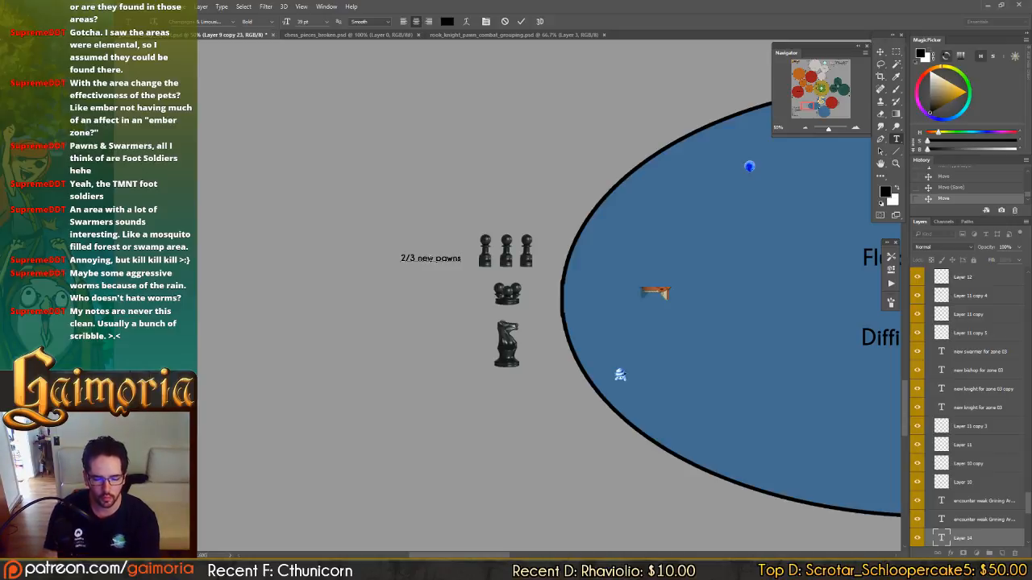
# Reword the Fluid lands 02 note as "2/3 are new pawns" and nudge it into line with the pawn row.
pyautogui.press('BackSpace')
pyautogui.press('BackSpace')
pyautogui.press('BackSpace')
pyautogui.press('BackSpace')
pyautogui.press('BackSpace')
pyautogui.press('BackSpace')
pyautogui.press('BackSpace')
pyautogui.press('BackSpace')
pyautogui.press('BackSpace')
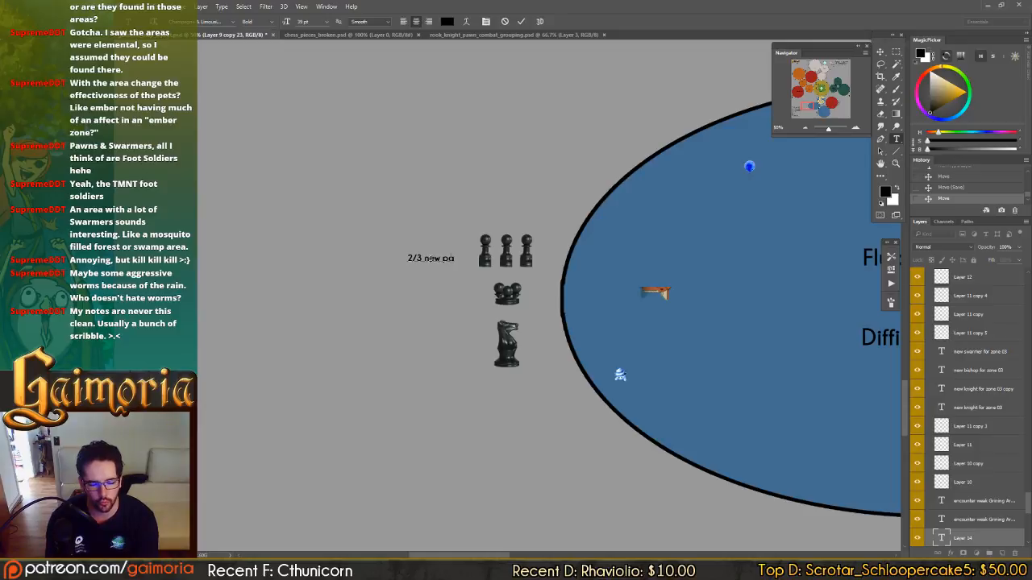
pyautogui.write('are new pawns')
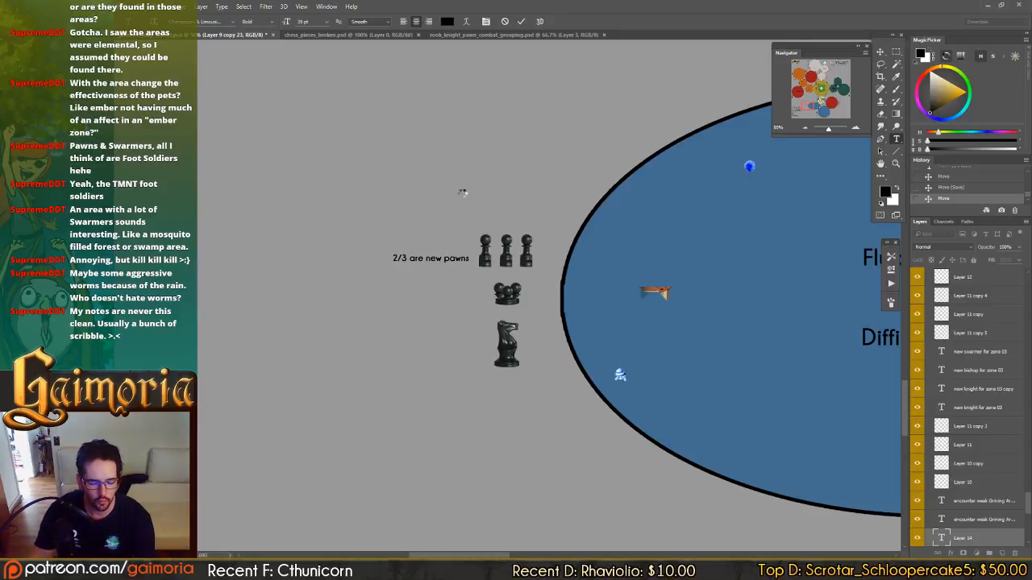
pyautogui.hotkey('ctrl', 'Return')
pyautogui.press('v')
pyautogui.moveTo(496, 232); pyautogui.dragTo(493, 224)
# Compare the chess piece groups of Fluid lands 01, Fluid lands 02 and Fluid lands 03.
pyautogui.moveTo(628, 231); pyautogui.dragTo(351, 370)
pyautogui.moveTo(600, 254); pyautogui.dragTo(442, 339)
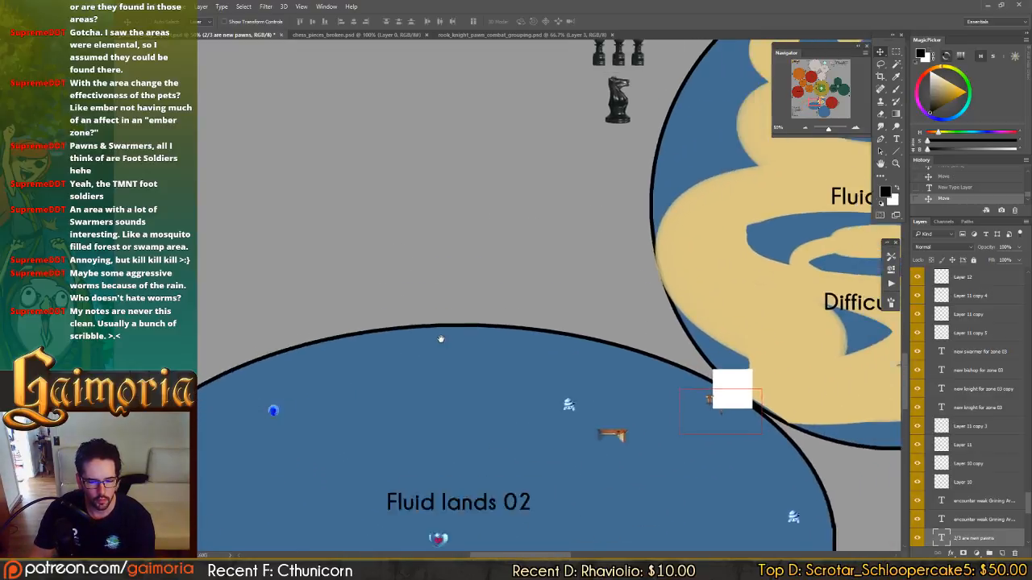
pyautogui.moveTo(567, 218); pyautogui.dragTo(483, 274)
pyautogui.moveTo(544, 72); pyautogui.dragTo(550, 128)
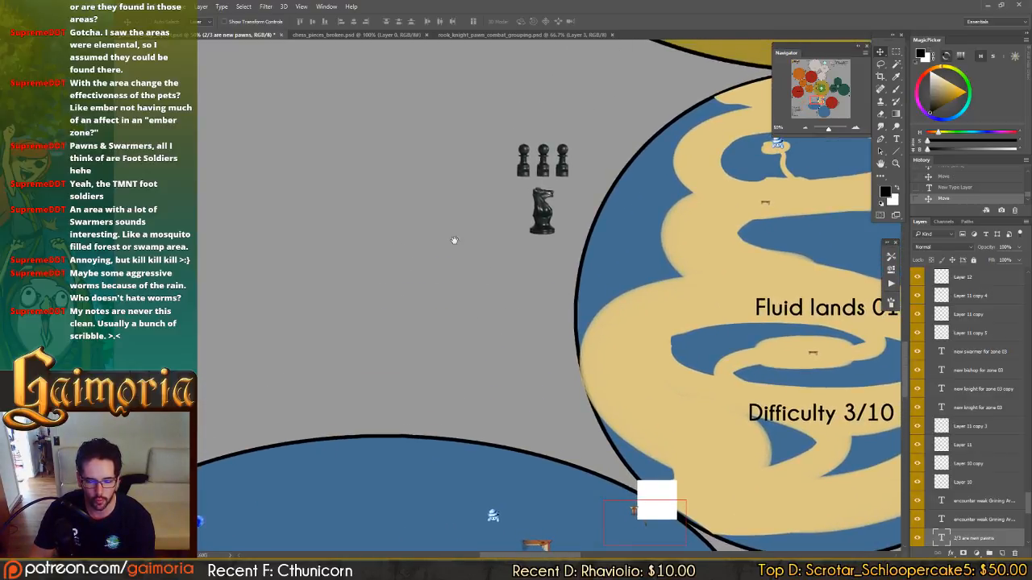
pyautogui.moveTo(380, 306); pyautogui.dragTo(615, 148)
pyautogui.moveTo(447, 321); pyautogui.dragTo(630, 205)
pyautogui.moveTo(573, 291); pyautogui.dragTo(607, 267)
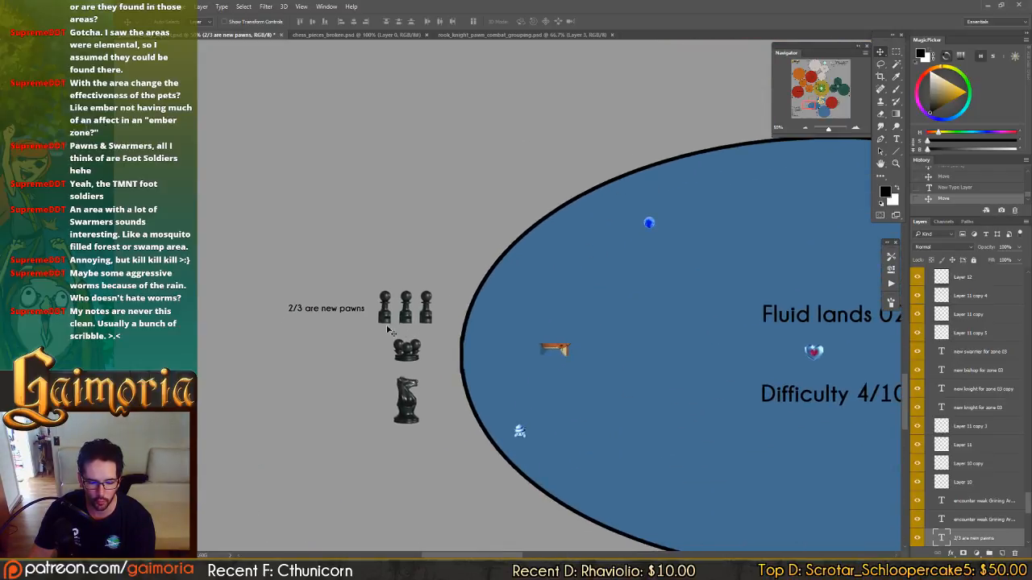
pyautogui.moveTo(474, 259); pyautogui.dragTo(483, 286)
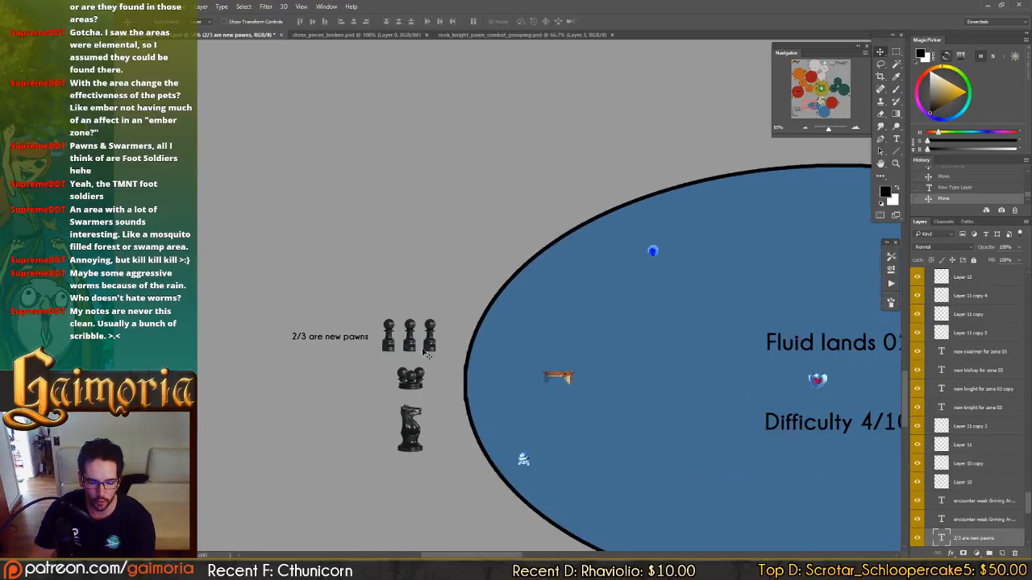
pyautogui.moveTo(606, 403); pyautogui.dragTo(529, 293)
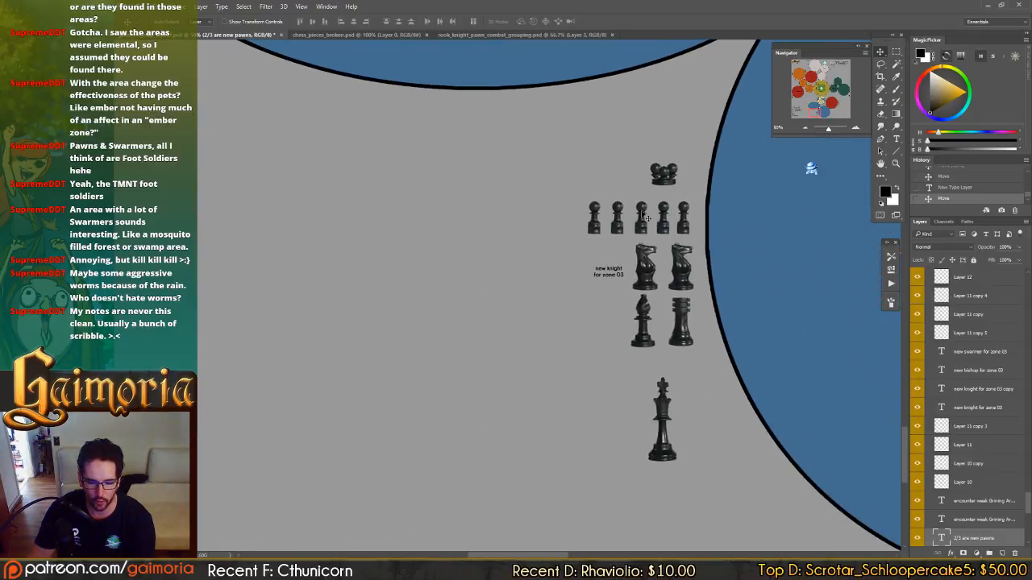
pyautogui.moveTo(643, 233); pyautogui.dragTo(429, 286)
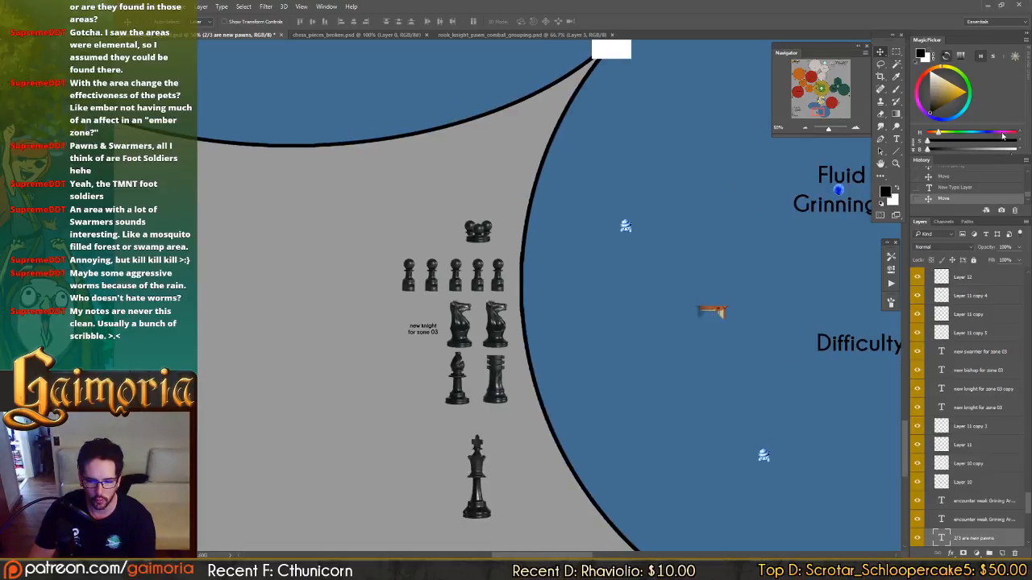
pyautogui.scroll(-1, 509, 185)
pyautogui.moveTo(509, 185); pyautogui.dragTo(484, 251)
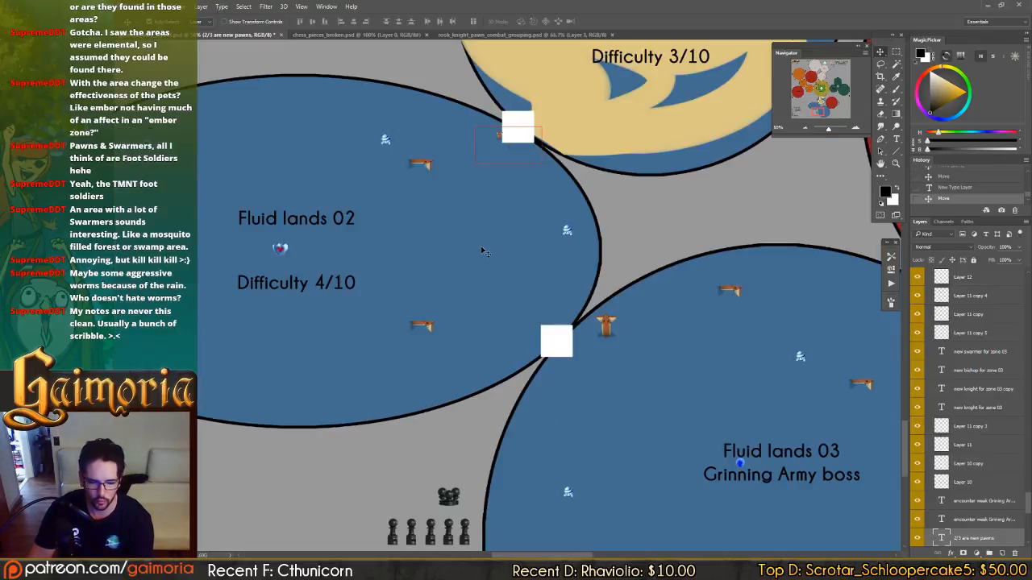
# Save the map document with the whole layout in view.
pyautogui.hotkey('ctrl', '0')
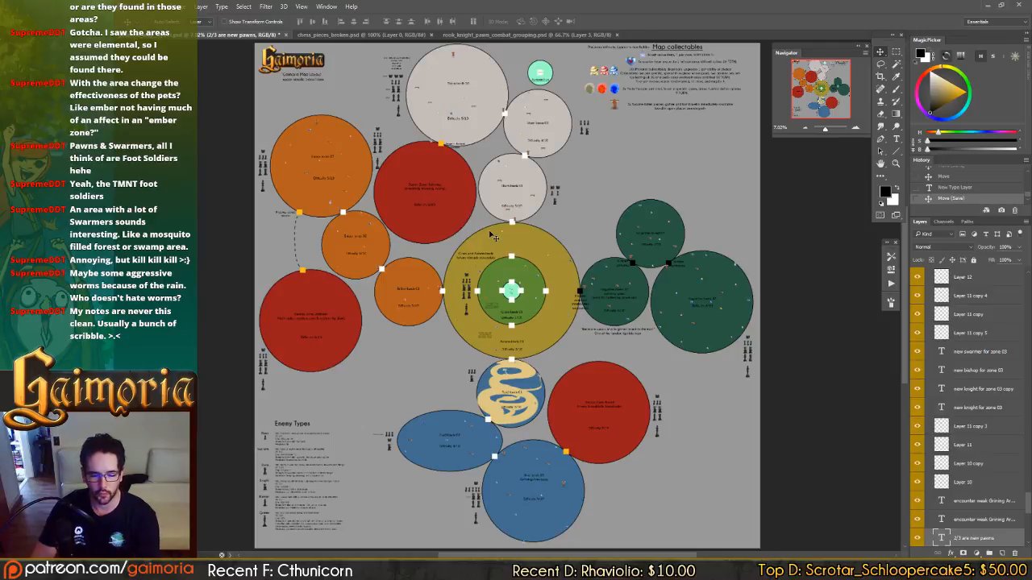
pyautogui.hotkey('ctrl', 's')
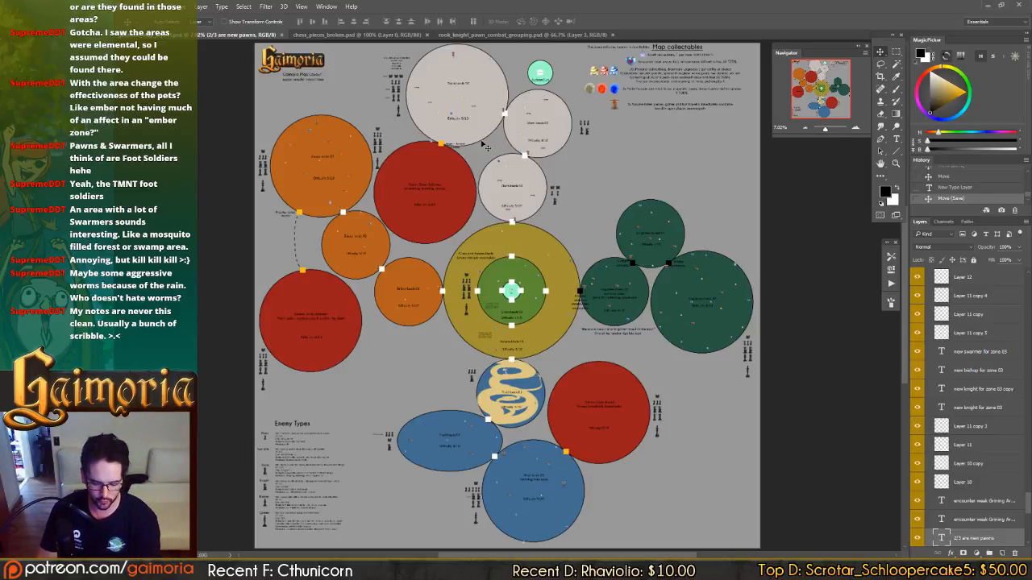
# Duplicate the "Total Unique Zone Enemies" list from Storm lands 03 and place the copy beside the Fluid lands 03 chess pieces.
pyautogui.hotkey('ctrl', '+')
pyautogui.hotkey('ctrl', '+')
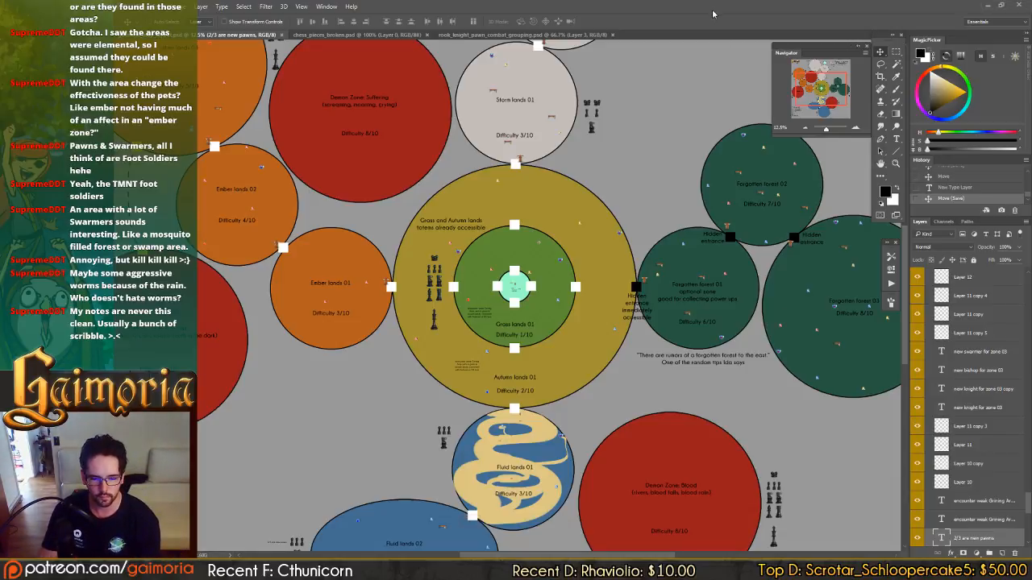
pyautogui.hotkey('ctrl', '+')
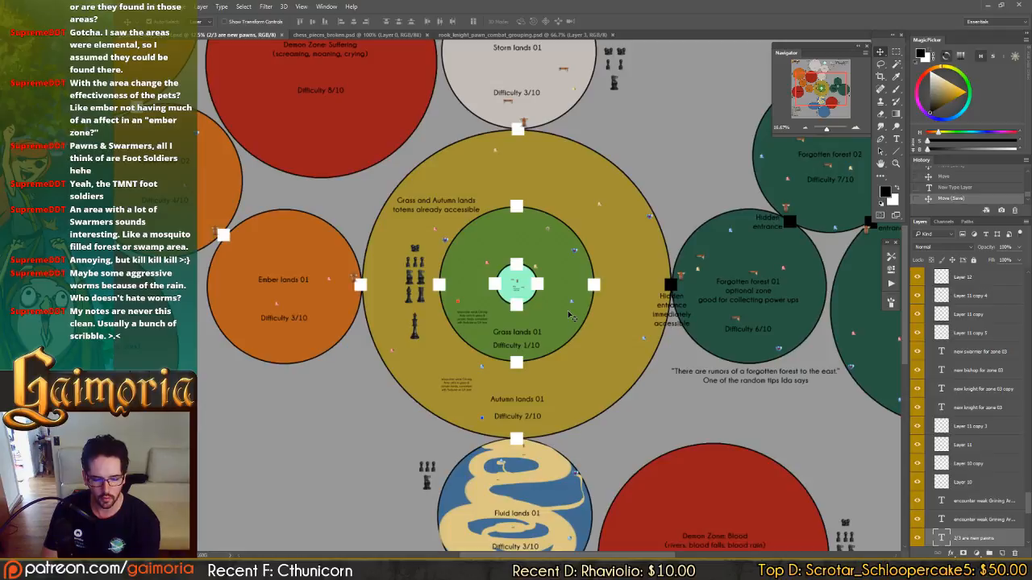
pyautogui.hotkey('ctrl', '+')
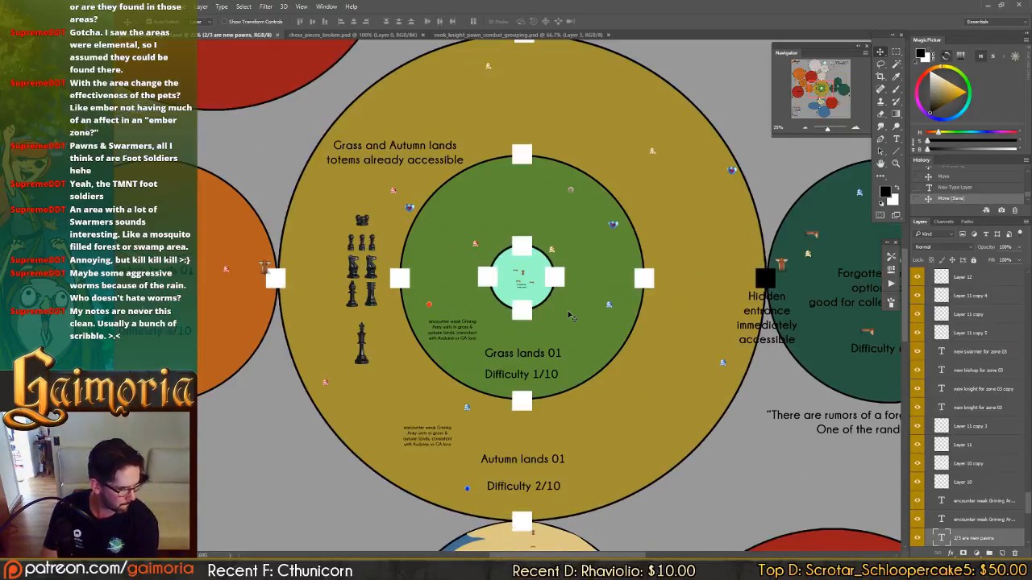
pyautogui.moveTo(562, 445); pyautogui.dragTo(716, 549)
pyautogui.moveTo(598, 179); pyautogui.dragTo(706, 534)
pyautogui.moveTo(569, 161); pyautogui.dragTo(668, 524)
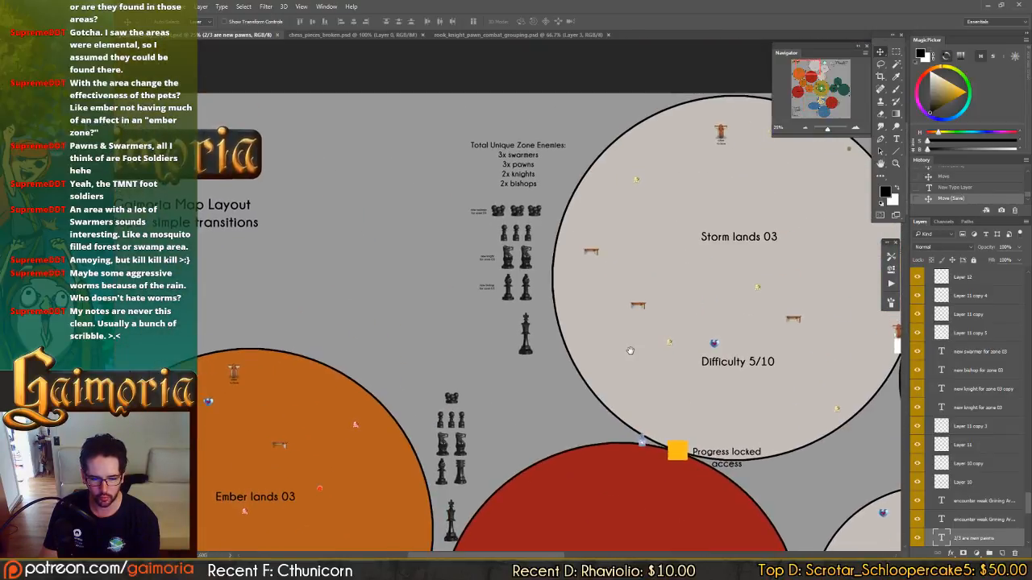
pyautogui.click(524, 149)
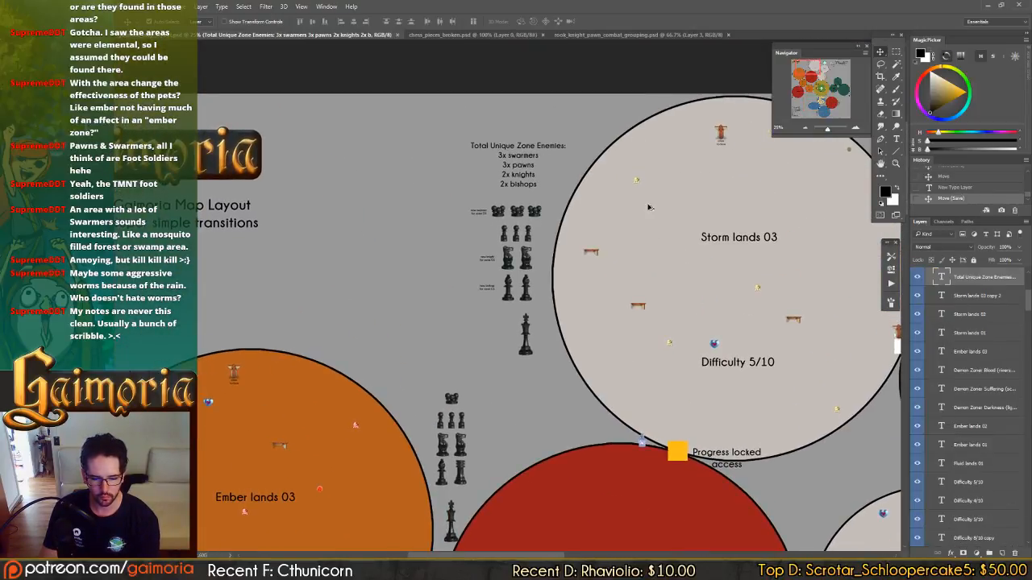
pyautogui.moveTo(515, 243); pyautogui.dragTo(534, 344)
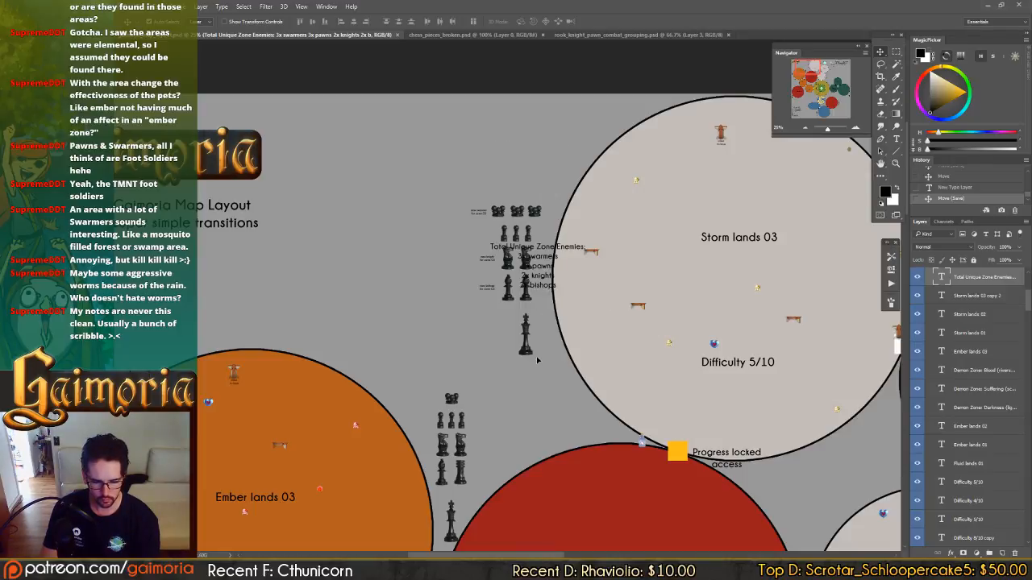
pyautogui.hotkey('ctrl', 'z')
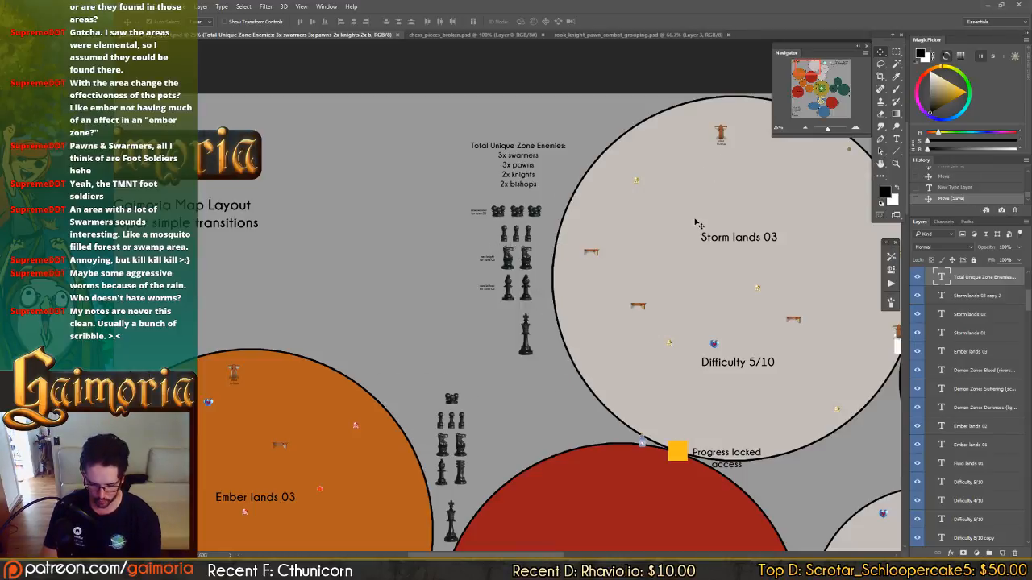
pyautogui.hotkey('ctrl', '-')
pyautogui.hotkey('ctrl', '-')
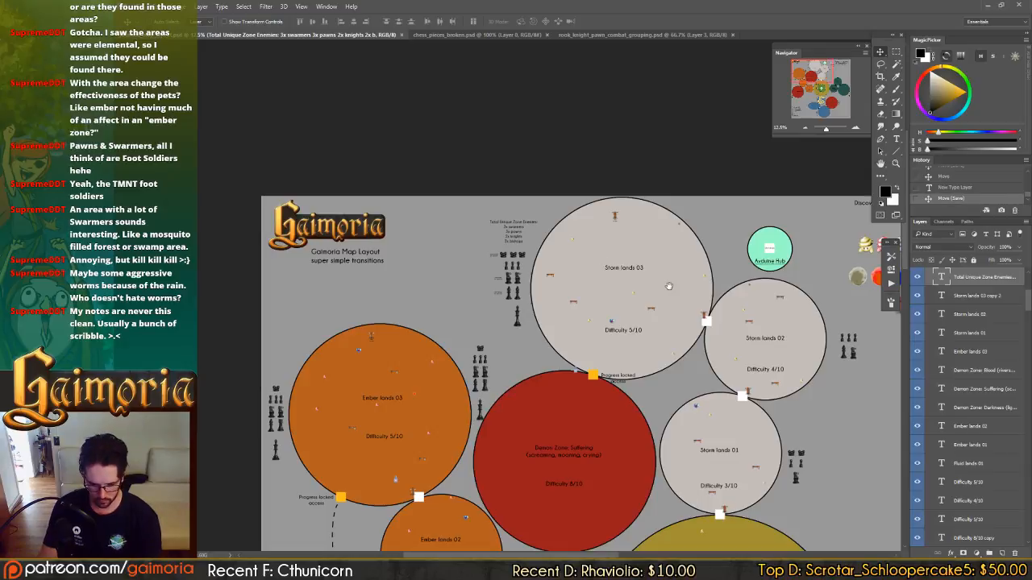
pyautogui.moveTo(668, 286); pyautogui.dragTo(551, 140)
pyautogui.moveTo(461, 84); pyautogui.dragTo(571, 417)
pyautogui.moveTo(572, 395); pyautogui.dragTo(517, 61)
pyautogui.moveTo(568, 163); pyautogui.dragTo(559, 453)
pyautogui.moveTo(562, 435); pyautogui.dragTo(594, 269)
pyautogui.moveTo(610, 216); pyautogui.dragTo(588, 300)
# Change the swarmer and pawn lines of the Fluid lands 03 enemy list to "1x swarmer" and "5x pawns".
pyautogui.press('z')
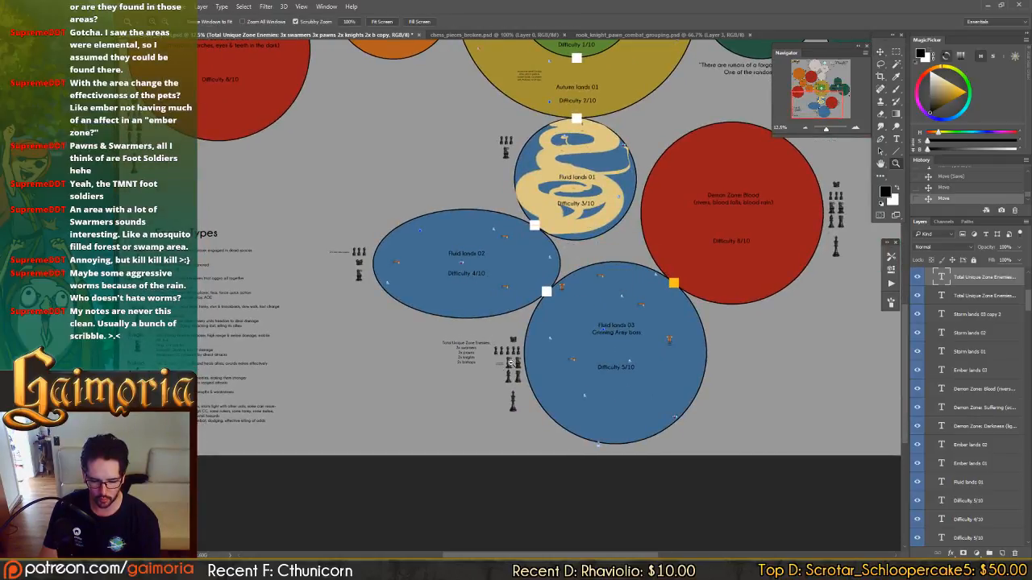
pyautogui.moveTo(520, 361); pyautogui.dragTo(532, 361)
pyautogui.press('t')
pyautogui.click(431, 304)
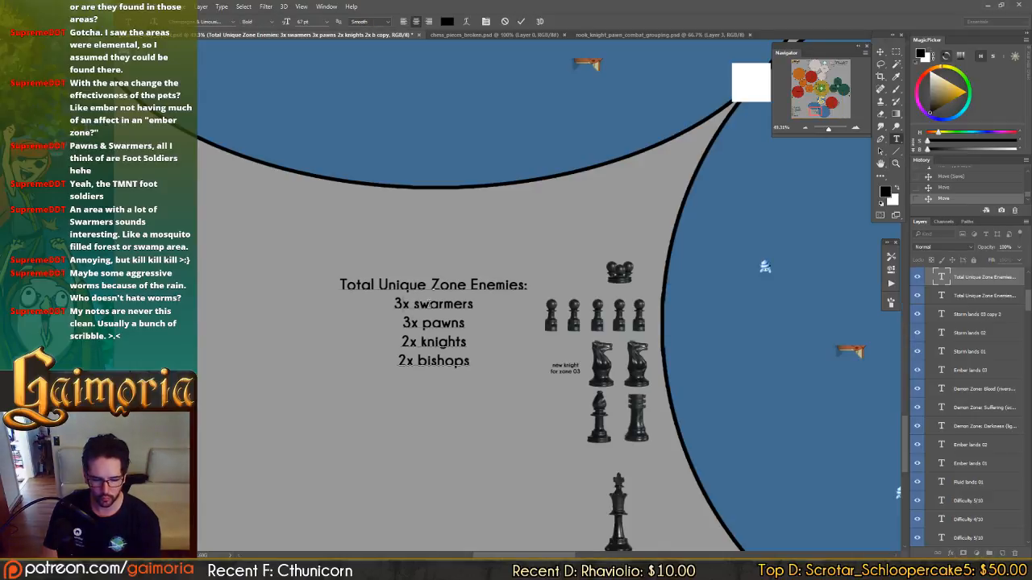
pyautogui.press('Home')
pyautogui.hotkey('shift', 'Right')
pyautogui.write('1')
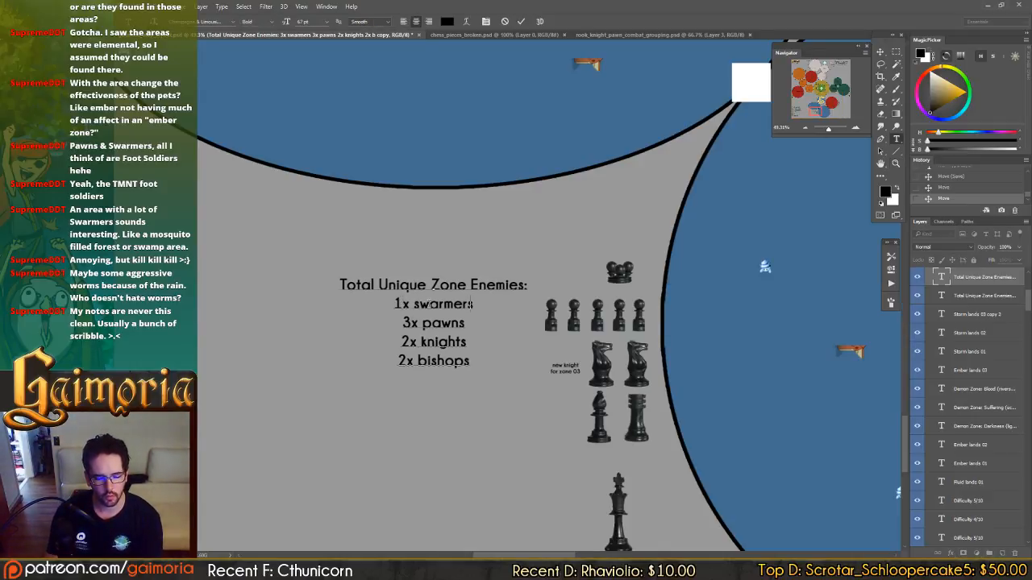
pyautogui.press('BackSpace')
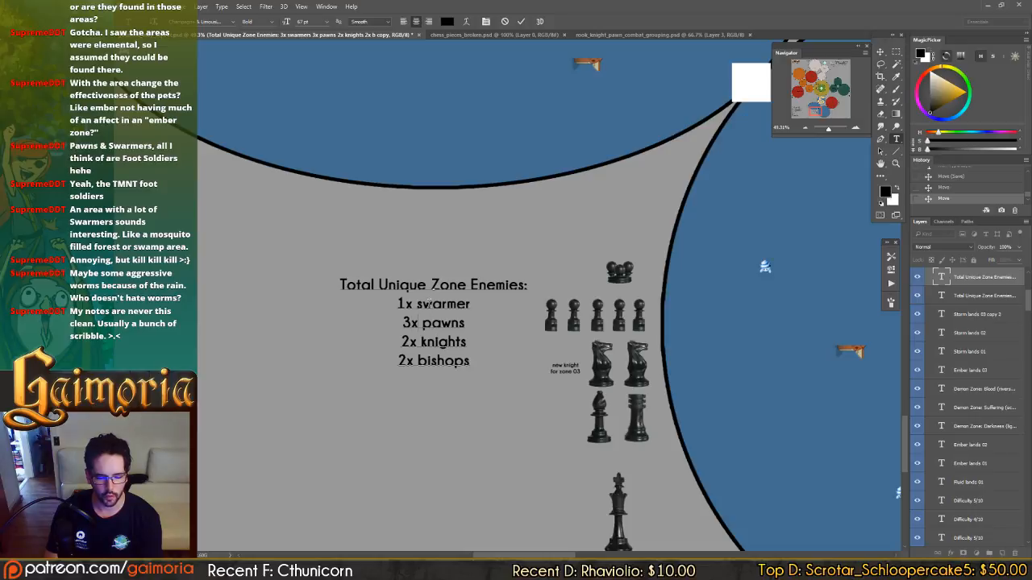
pyautogui.press('Down')
pyautogui.press('Home')
pyautogui.hotkey('shift', 'Right')
pyautogui.write('5')
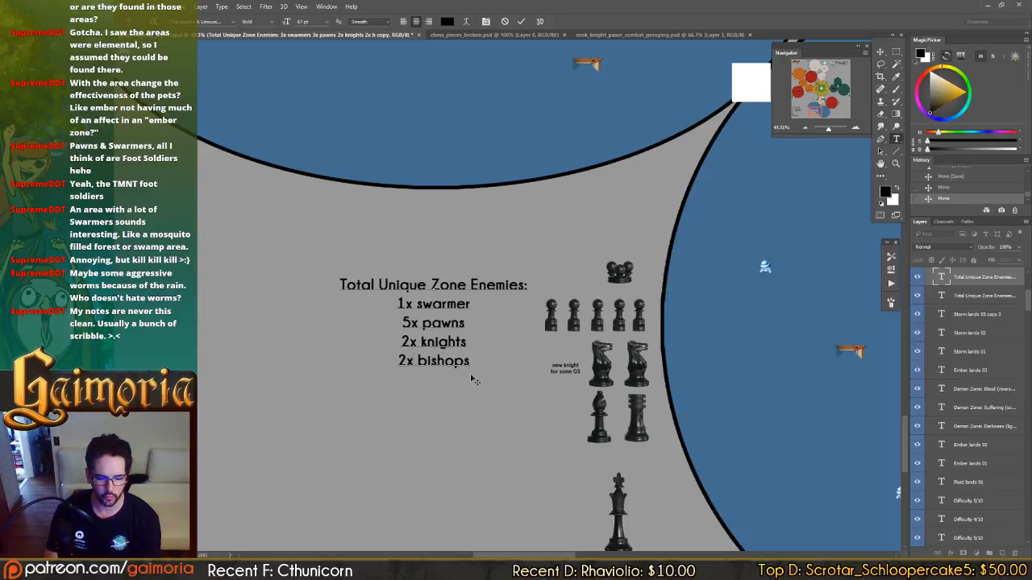
# Set the bishop count to 1x in the Fluid lands 03 enemy list and add the line "1x rook" below it.
pyautogui.press('Down')
pyautogui.press('Down')
pyautogui.press('Home')
pyautogui.hotkey('shift', 'Right')
pyautogui.write('1')
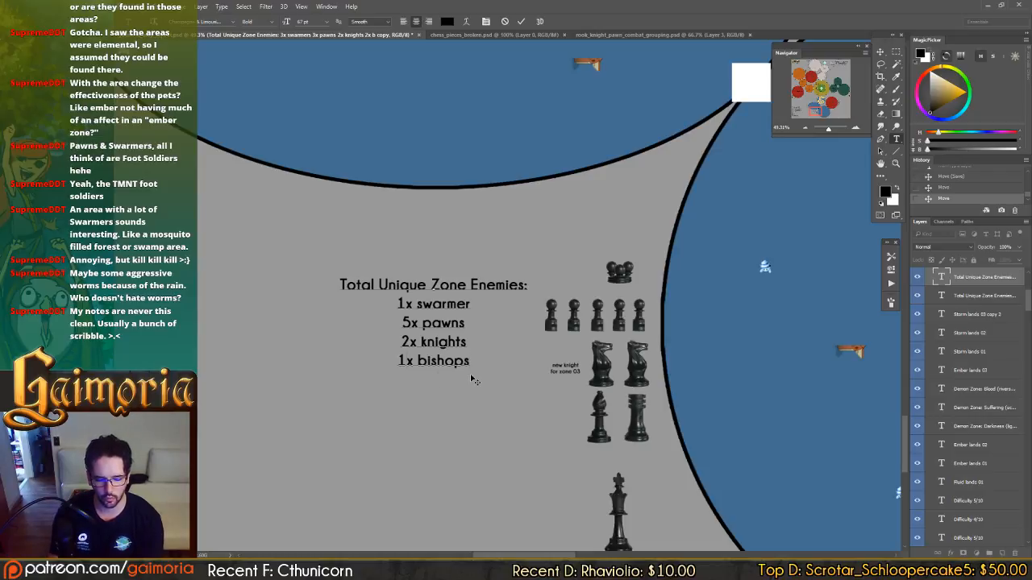
pyautogui.write('x rook')
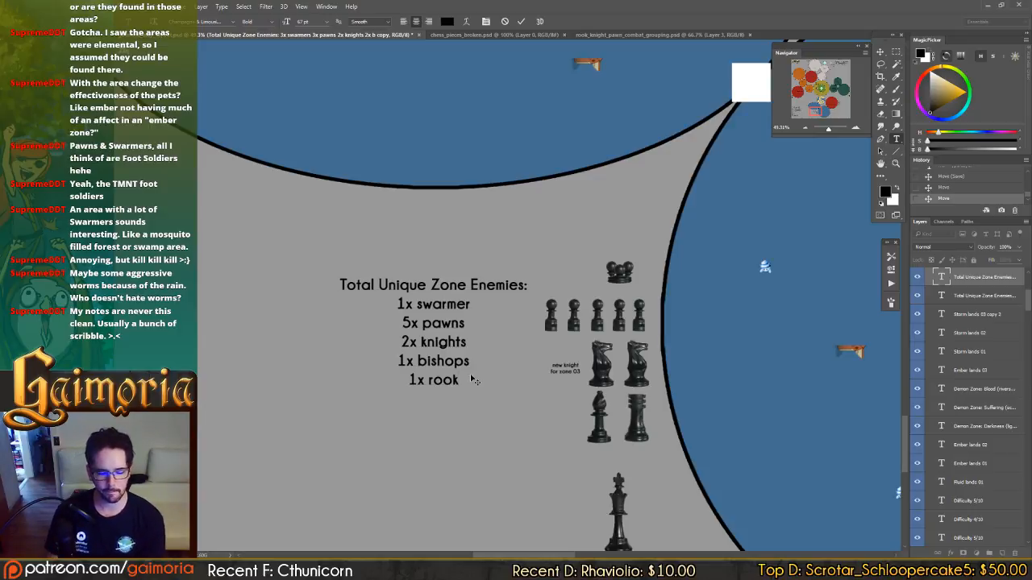
pyautogui.hotkey('ctrl', 'Return')
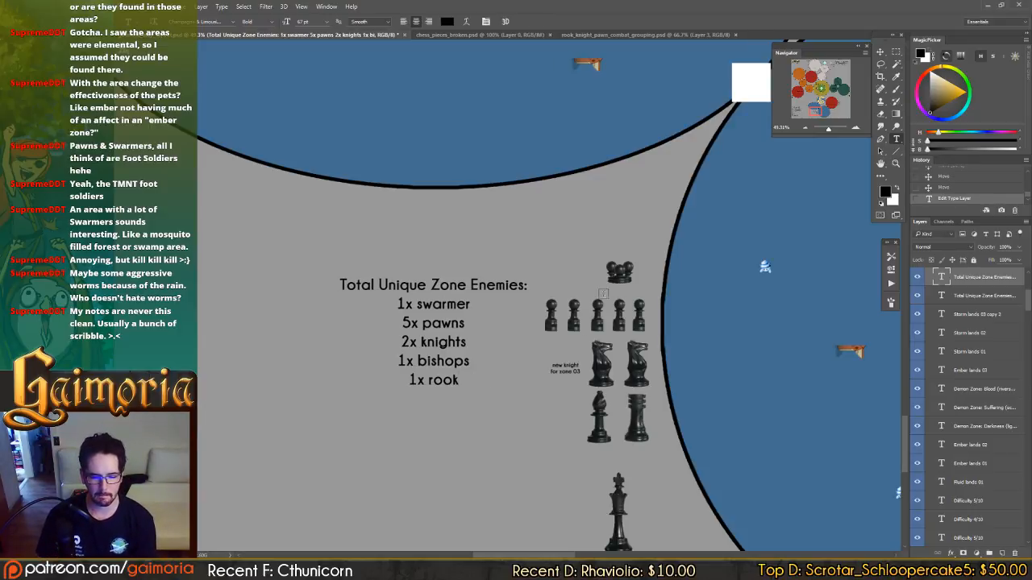
# Change the rook line of the Fluid lands 03 enemy list to "2x rook".
pyautogui.press('v')
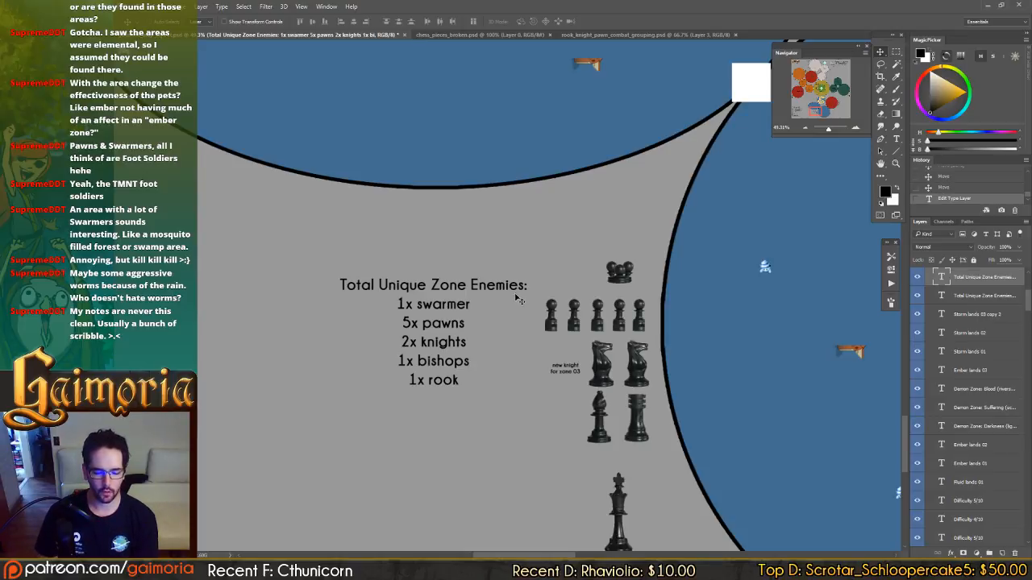
pyautogui.press('t')
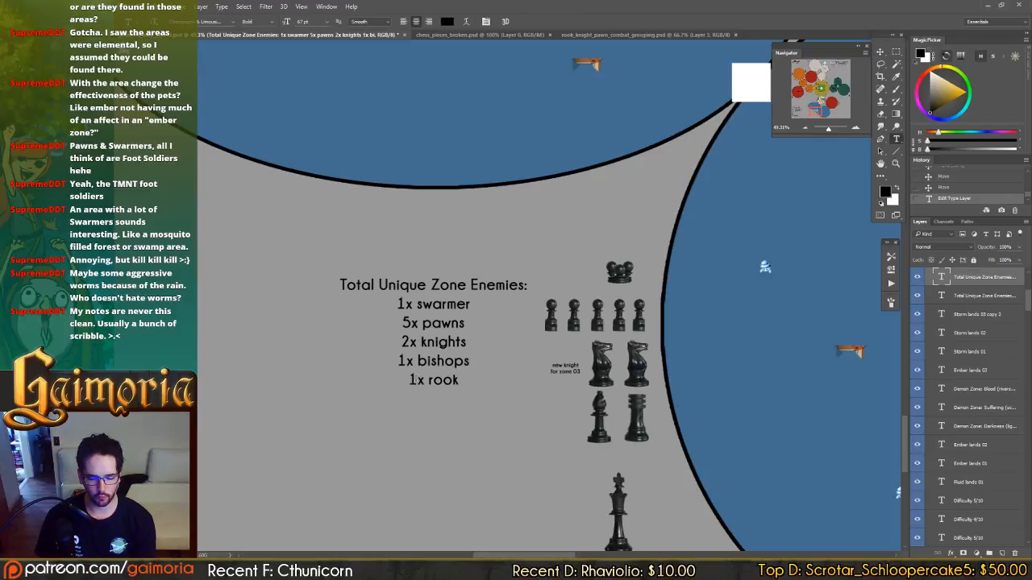
pyautogui.moveTo(409, 379); pyautogui.dragTo(418, 379)
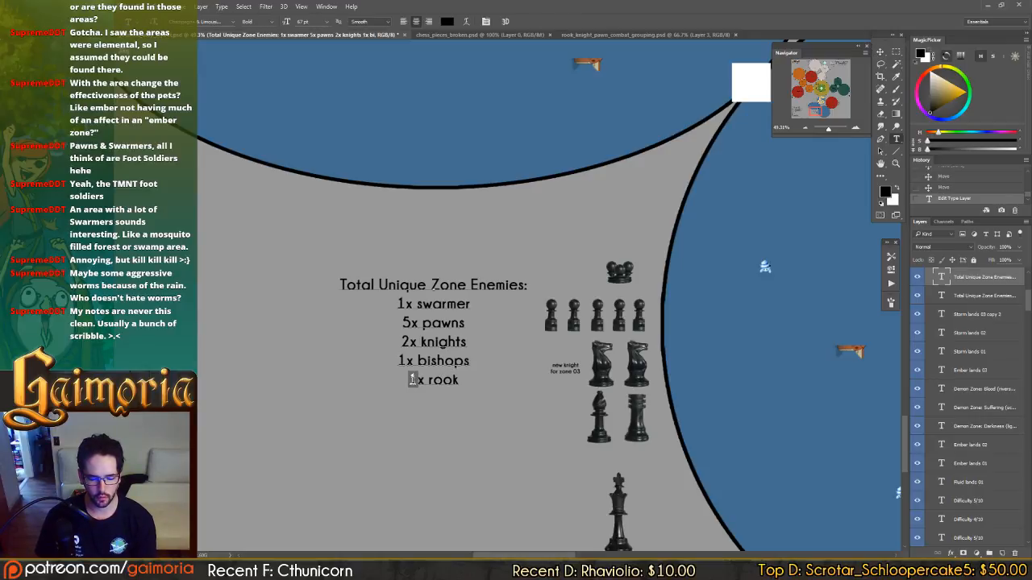
pyautogui.write('2')
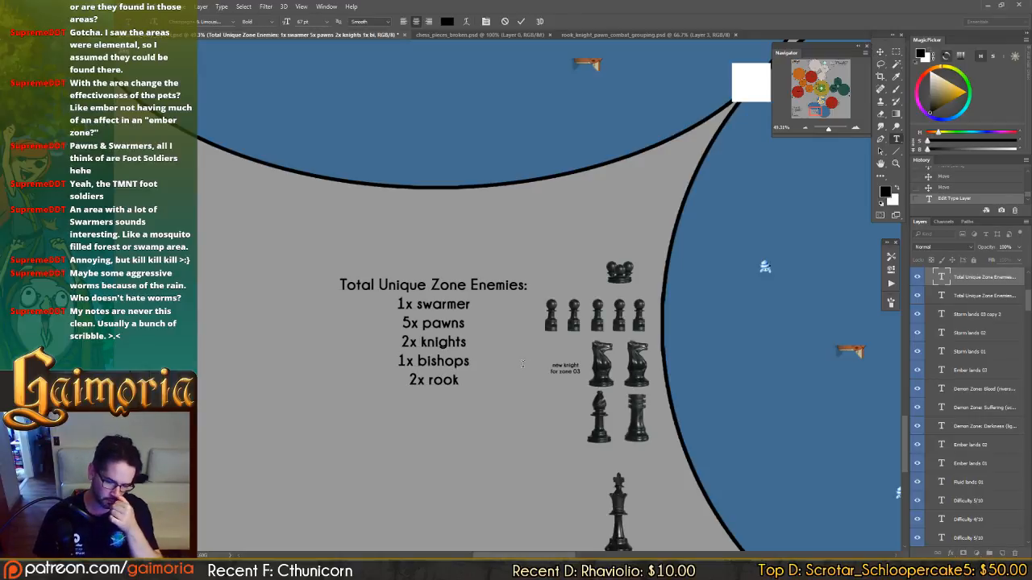
pyautogui.hotkey('ctrl', 'Return')
# Move the "new knight for zone 03" label from Fluid lands 03 to the Fluid lands 02 knight and reword it to "new knight for zone 02".
pyautogui.moveTo(412, 170); pyautogui.dragTo(698, 410)
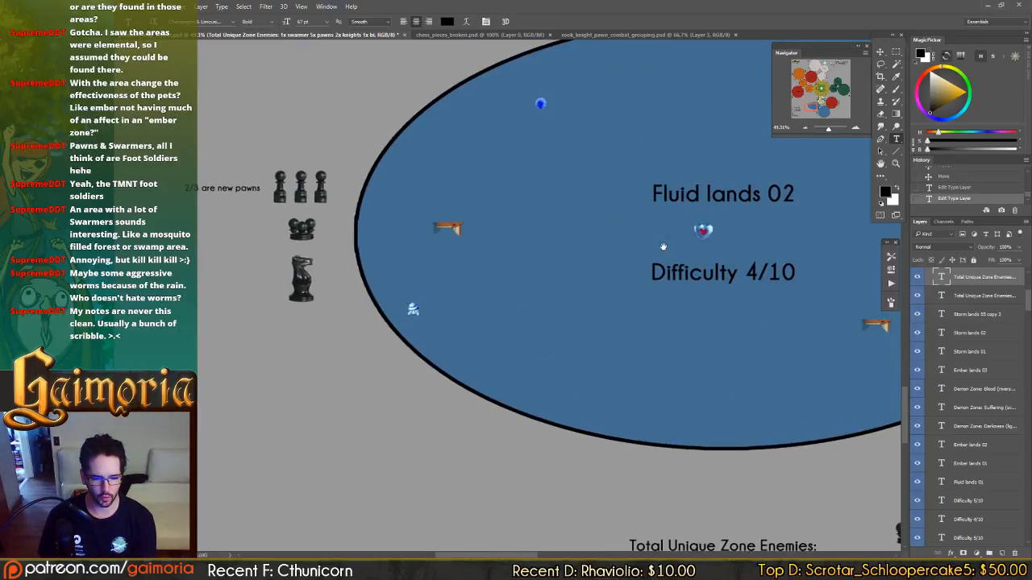
pyautogui.moveTo(694, 211)
pyautogui.mouseDown()
pyautogui.moveTo(664, 298)
pyautogui.moveTo(560, 419)
pyautogui.moveTo(562, 430)
pyautogui.moveTo(701, 230)
pyautogui.mouseUp()
pyautogui.moveTo(505, 424); pyautogui.dragTo(614, 313)
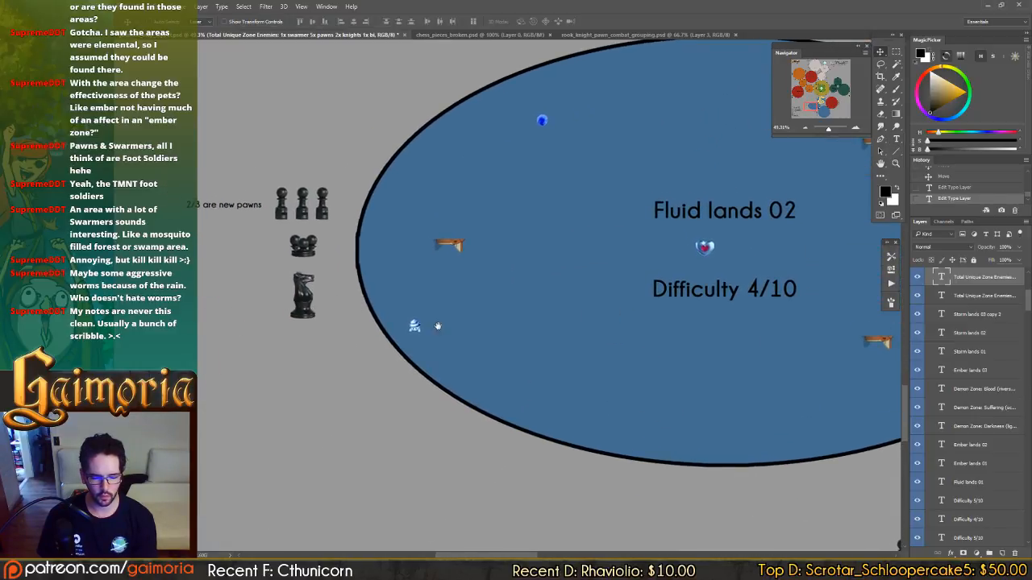
pyautogui.moveTo(437, 326); pyautogui.dragTo(595, 349)
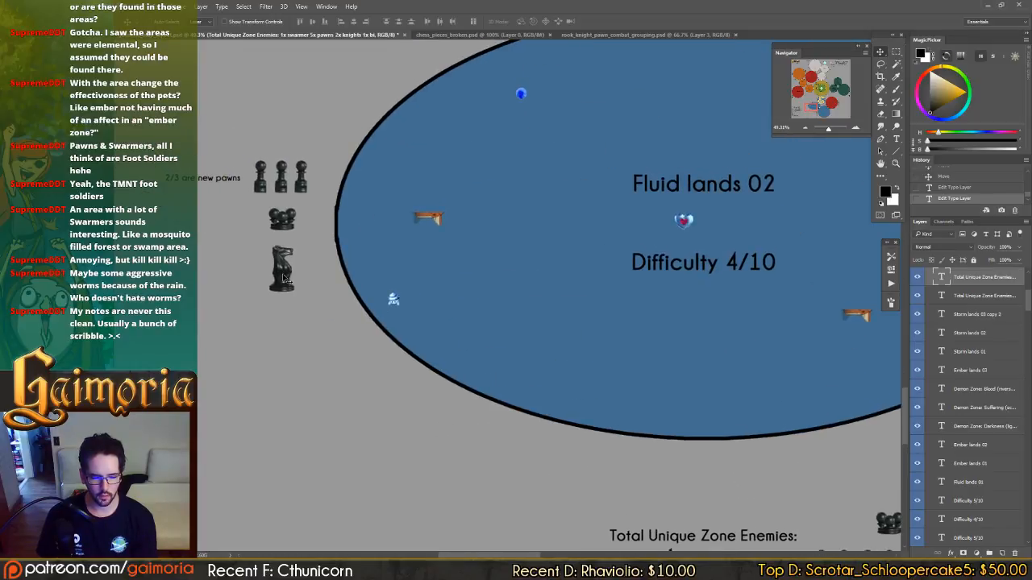
pyautogui.moveTo(553, 375); pyautogui.dragTo(422, 240)
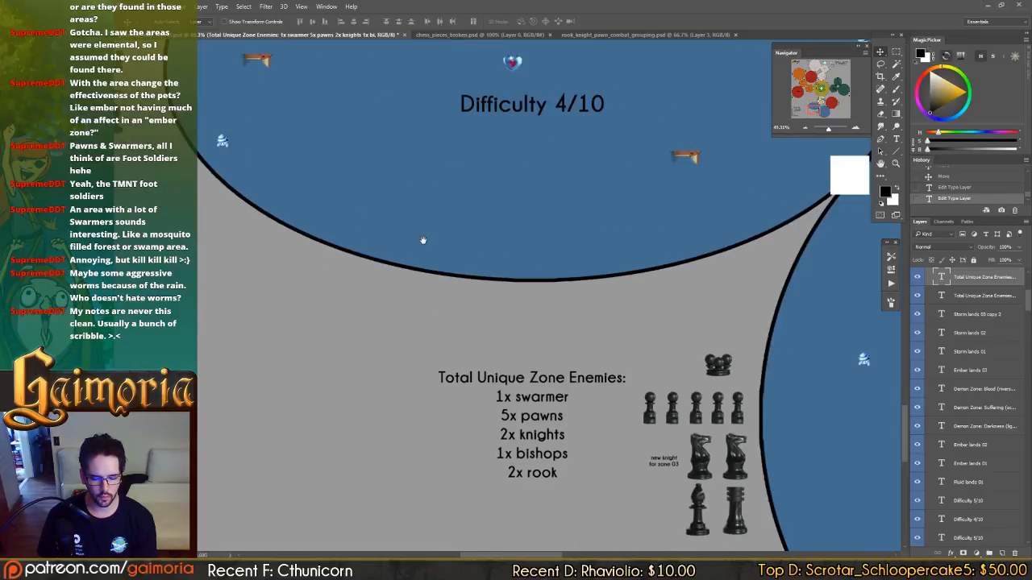
pyautogui.keyDown('ctrl'); pyautogui.click(673, 470); pyautogui.keyUp('ctrl')
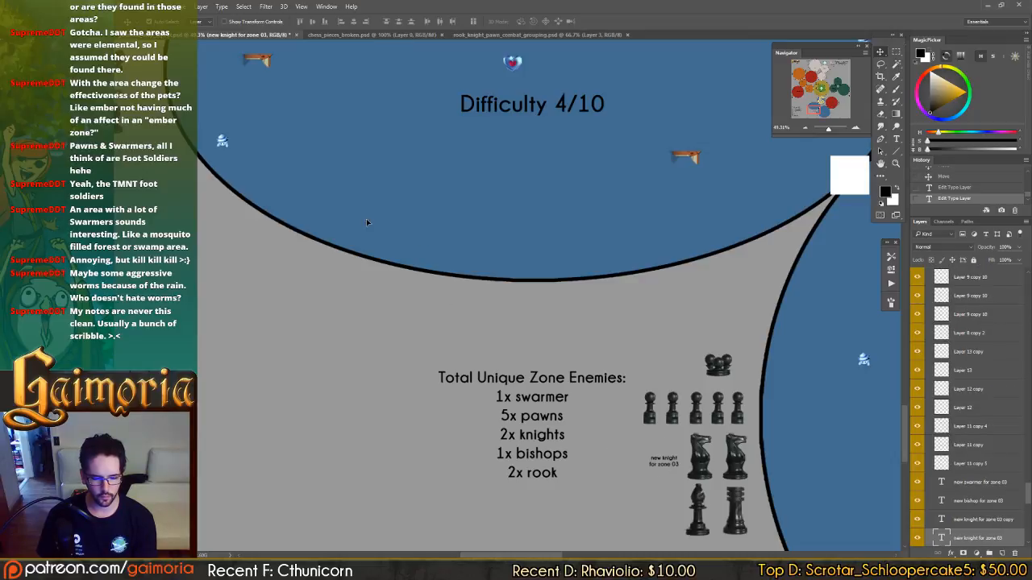
pyautogui.moveTo(366, 222); pyautogui.dragTo(251, 226)
pyautogui.moveTo(456, 297); pyautogui.dragTo(533, 319)
pyautogui.doubleClick(406, 239)
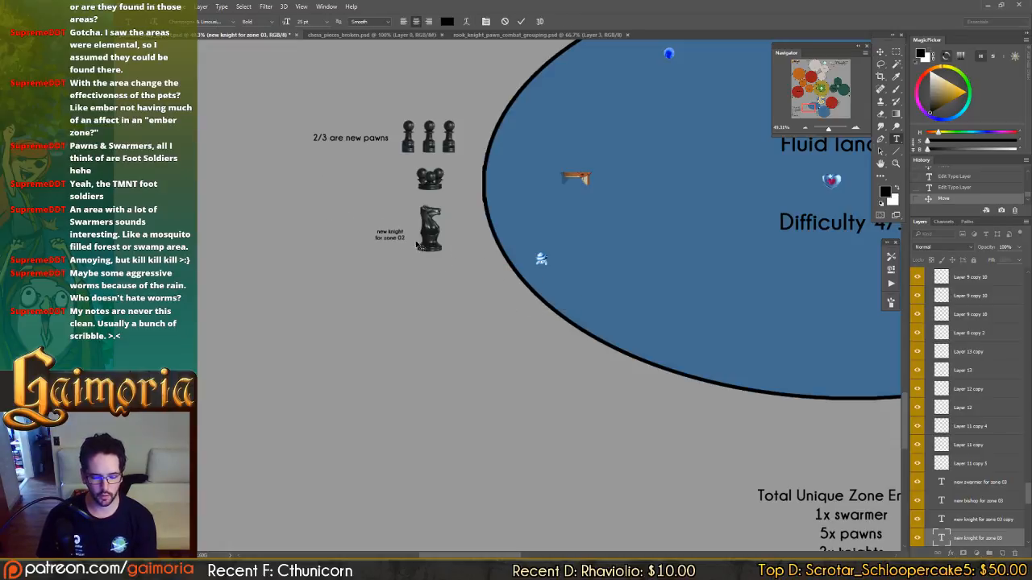
pyautogui.hotkey('ctrl', 'Return')
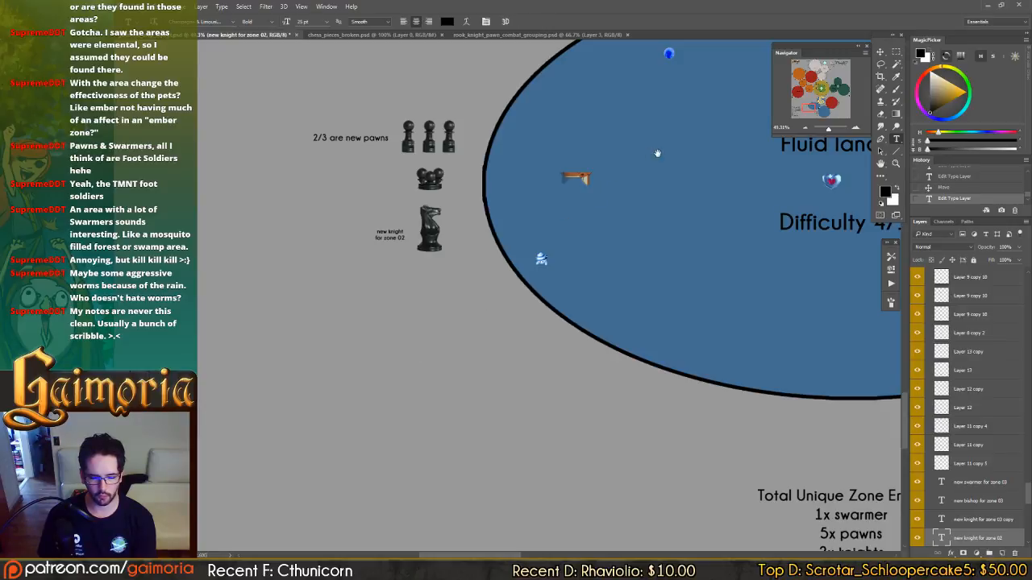
# Compare the chess piece groups beside Fluid lands 01, 02 and 03 with the enemy totals listed for the zone.
pyautogui.moveTo(596, 193); pyautogui.dragTo(260, 385)
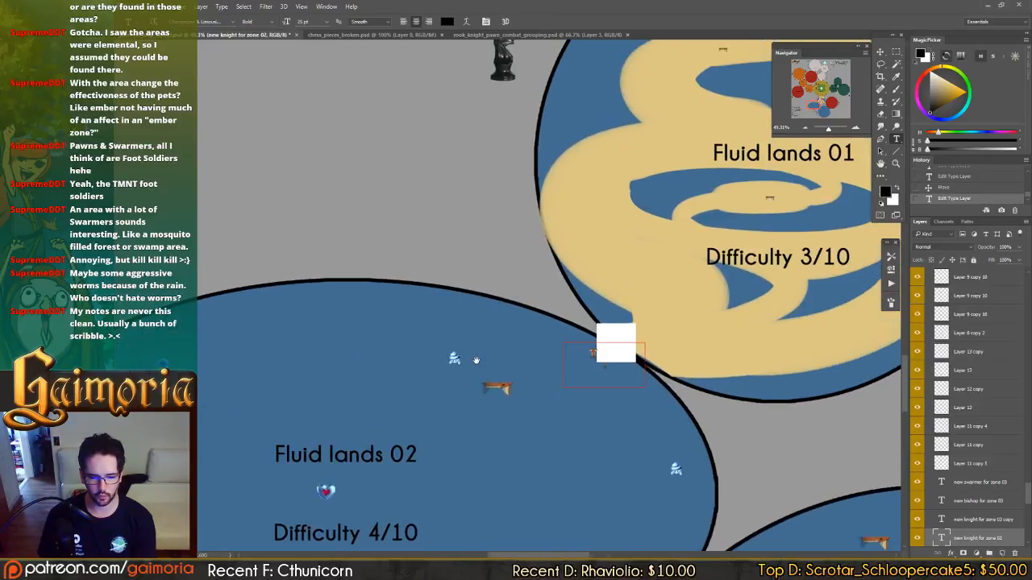
pyautogui.moveTo(475, 360); pyautogui.dragTo(290, 531)
pyautogui.press('v')
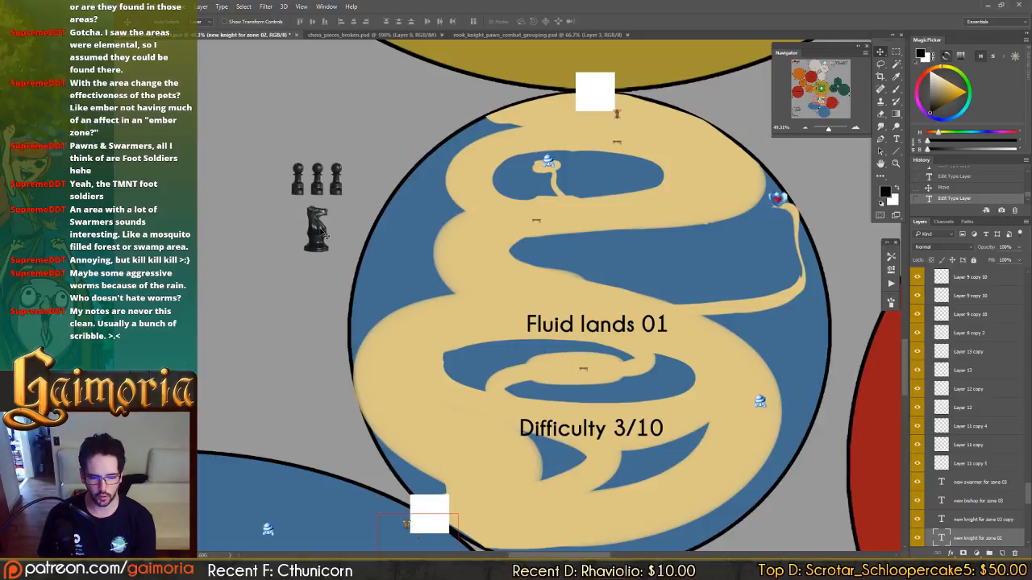
pyautogui.moveTo(264, 311); pyautogui.dragTo(736, 212)
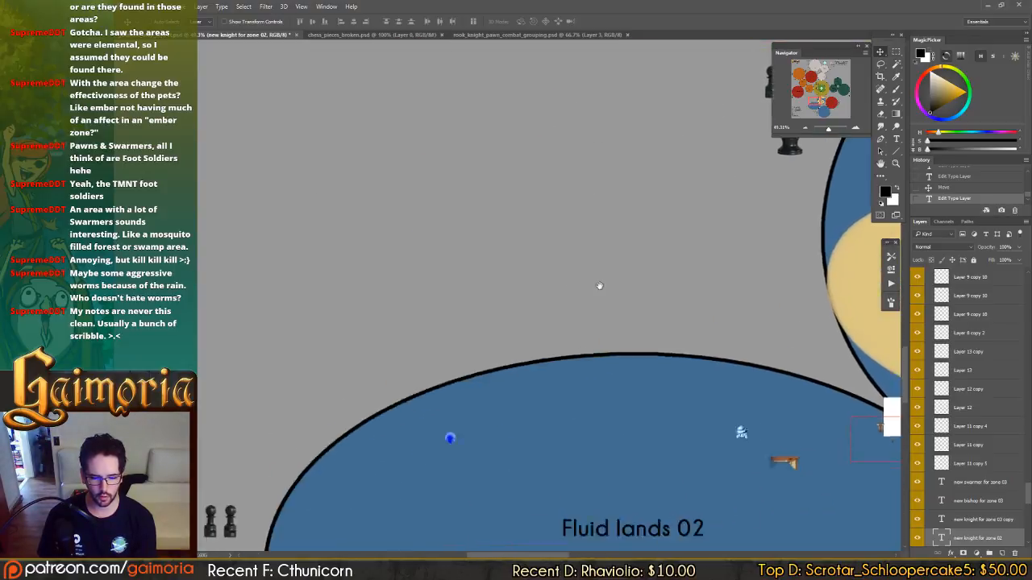
pyautogui.moveTo(296, 343); pyautogui.dragTo(537, 192)
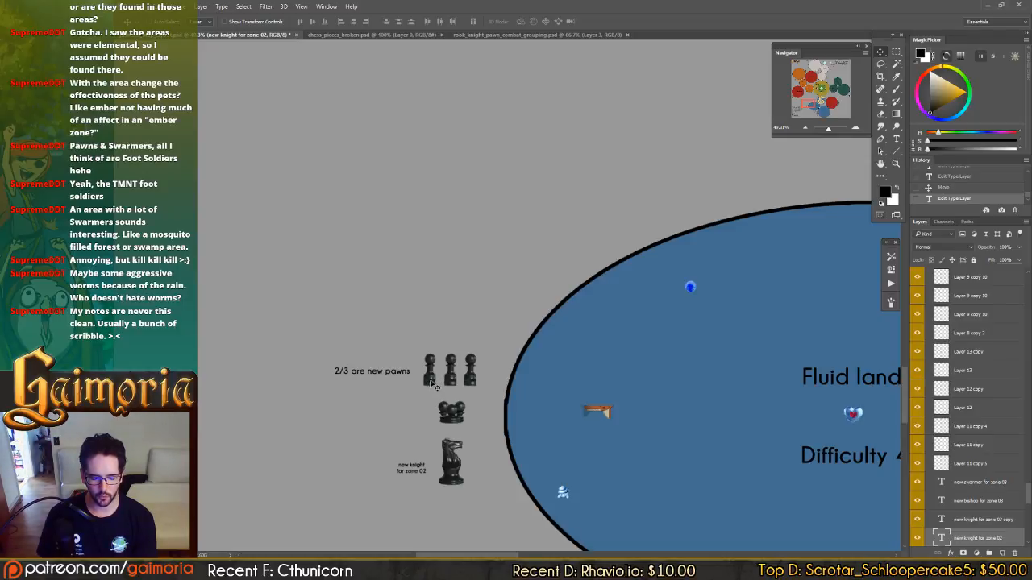
pyautogui.scroll(-3, 456, 409)
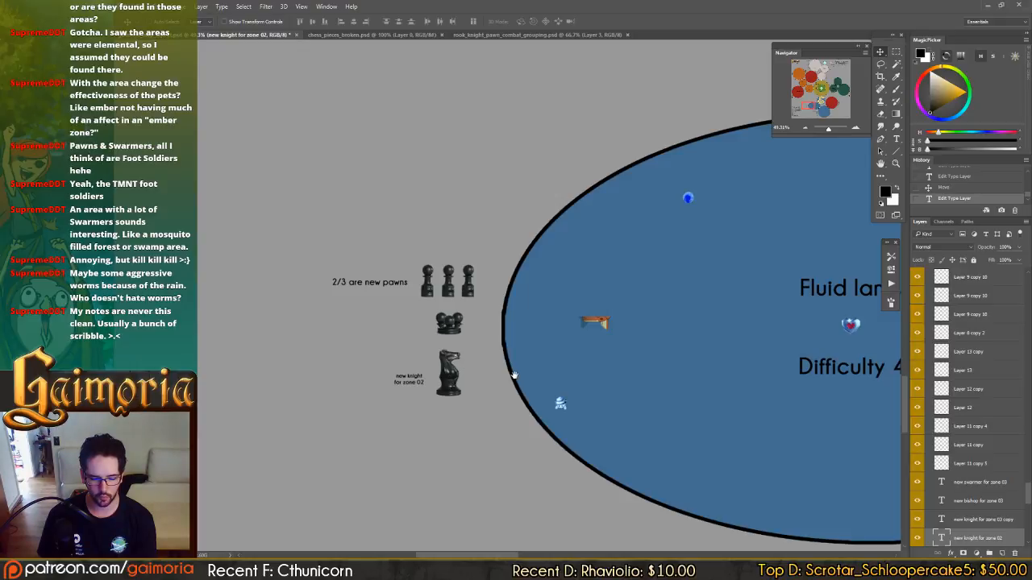
pyautogui.moveTo(511, 373); pyautogui.dragTo(308, 339)
pyautogui.moveTo(503, 346); pyautogui.dragTo(642, 345)
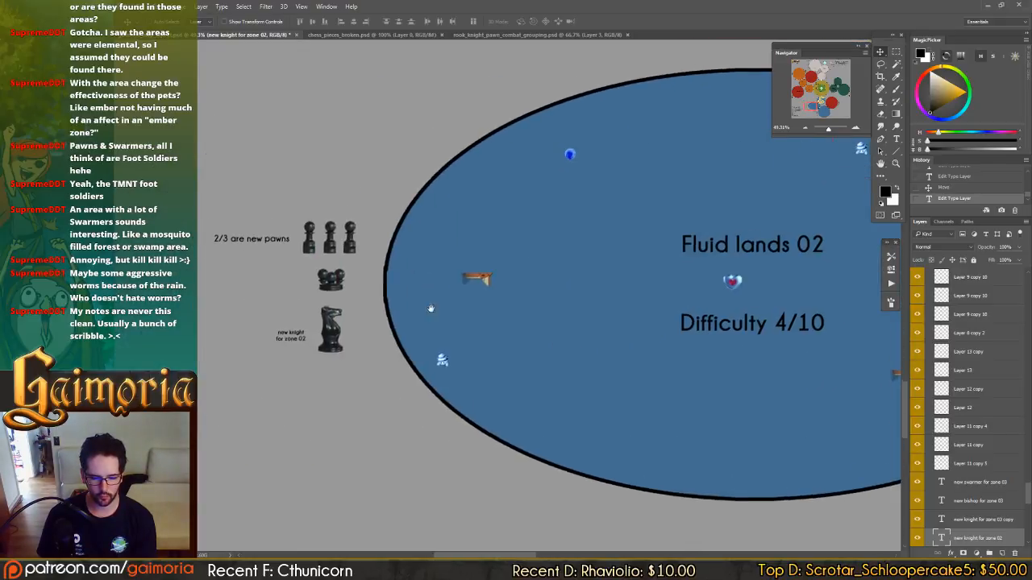
pyautogui.moveTo(813, 524); pyautogui.dragTo(422, 247)
pyautogui.moveTo(562, 334); pyautogui.dragTo(490, 217)
pyautogui.moveTo(455, 278); pyautogui.dragTo(635, 310)
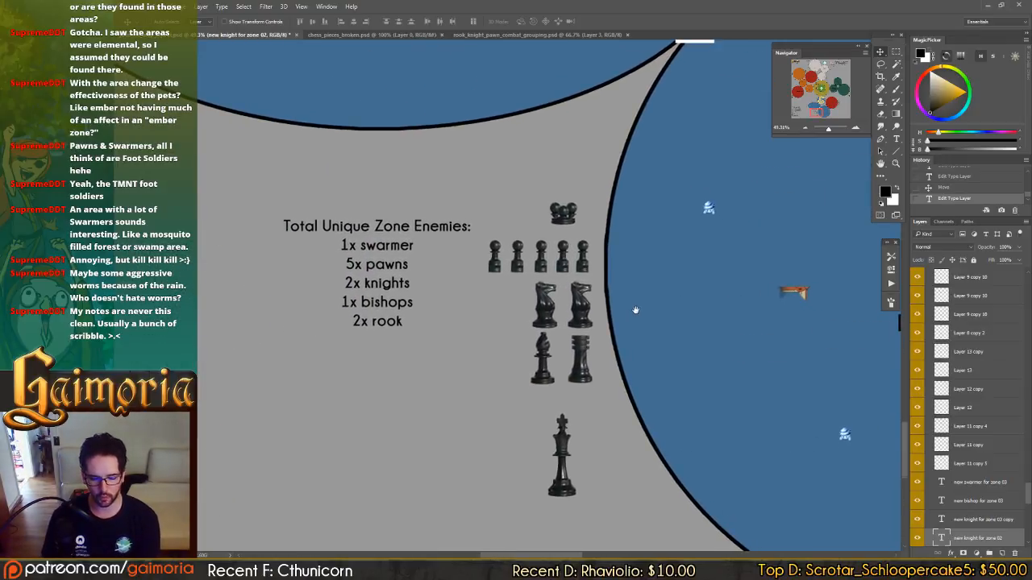
pyautogui.click(545, 351)
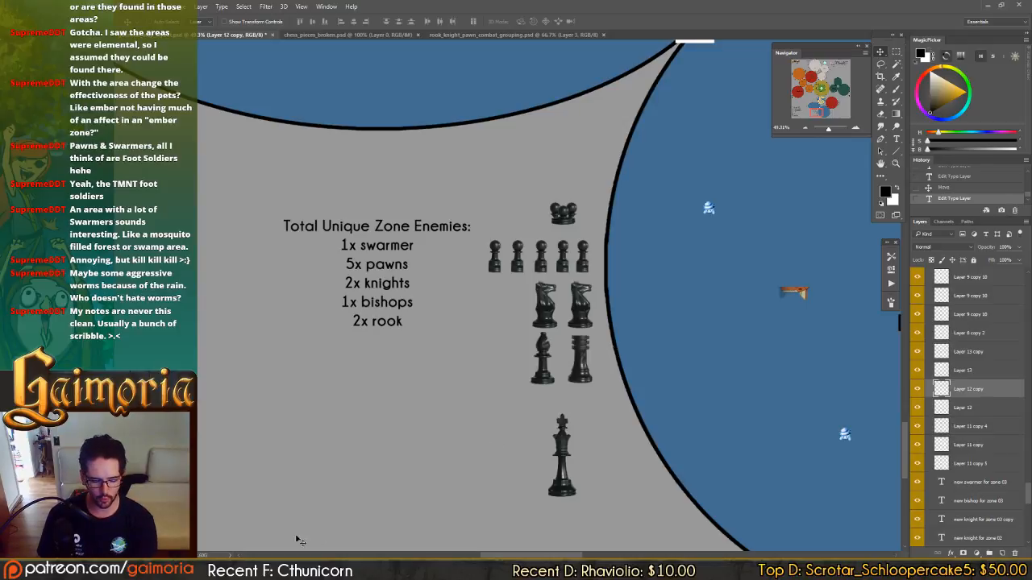
# Switch to File Explorer and view the sketch sheet water_enemies01.jpg from the enemies folder, closing it after the review.
pyautogui.click(266, 570)
pyautogui.click(448, 341)
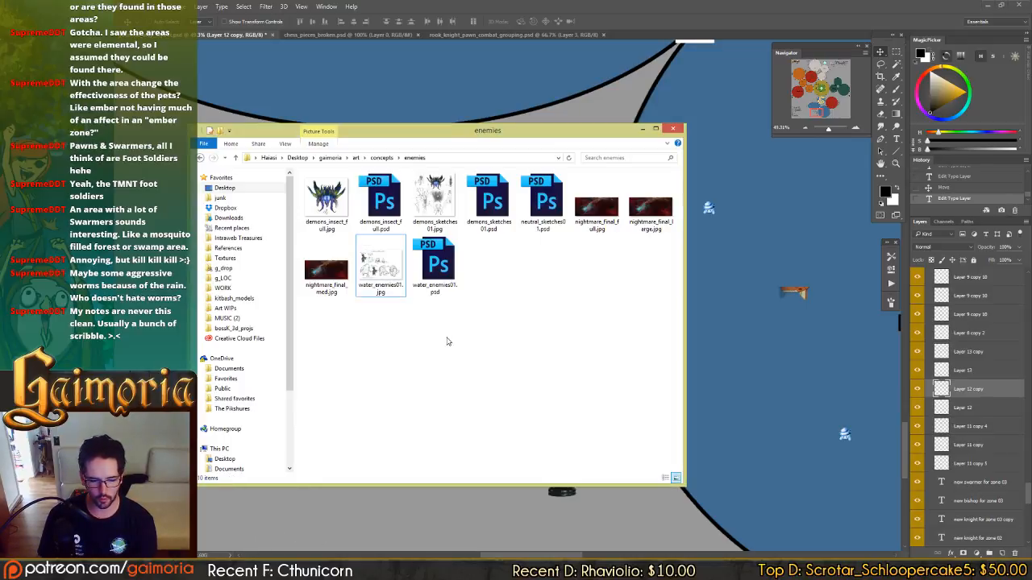
pyautogui.click(377, 280)
pyautogui.doubleClick(377, 280)
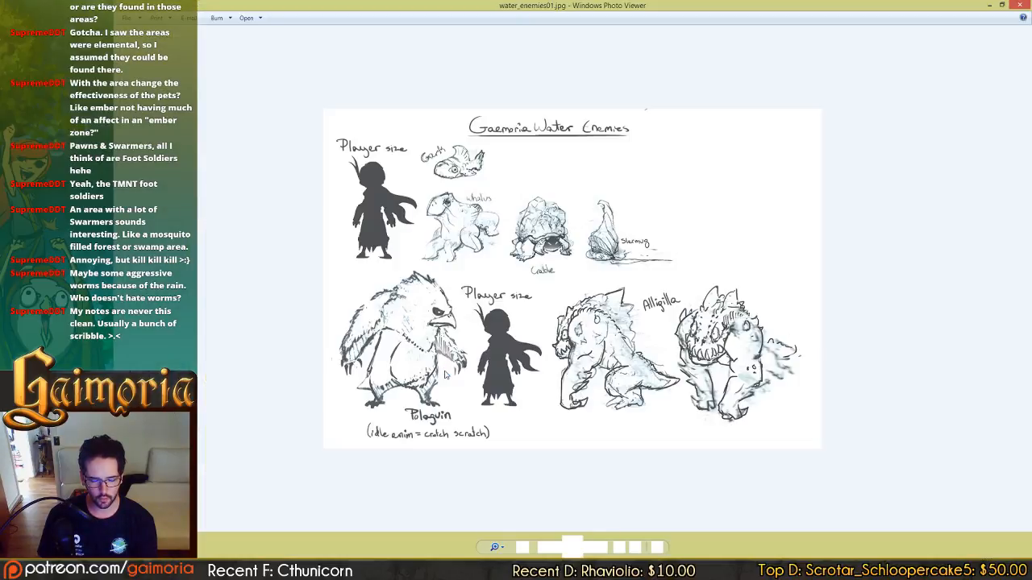
pyautogui.click(1019, 6)
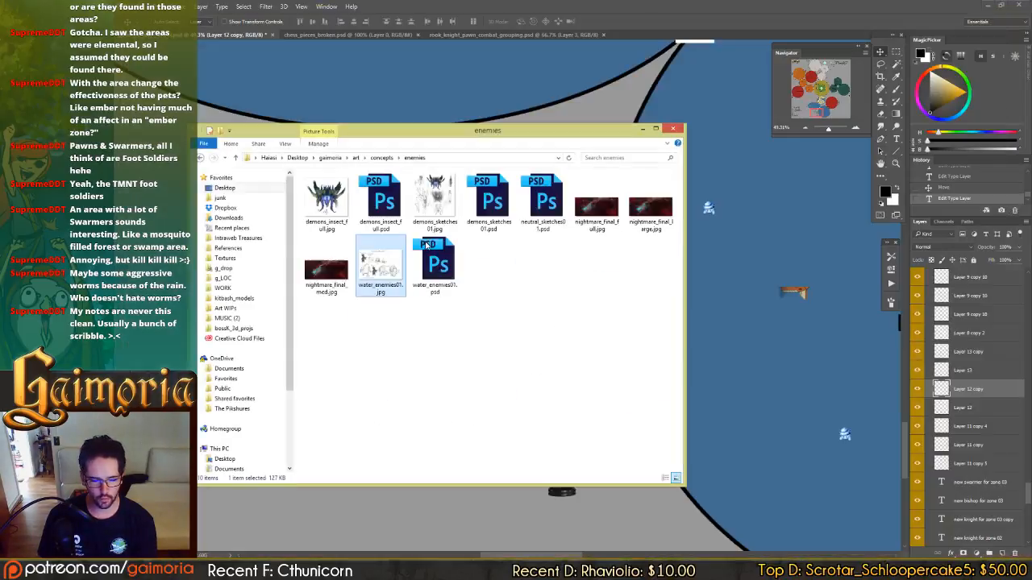
# Open grinning_army_sketches01.jpg from the NPCs concept folder and enlarge it to study the creature sketches.
pyautogui.click(382, 158)
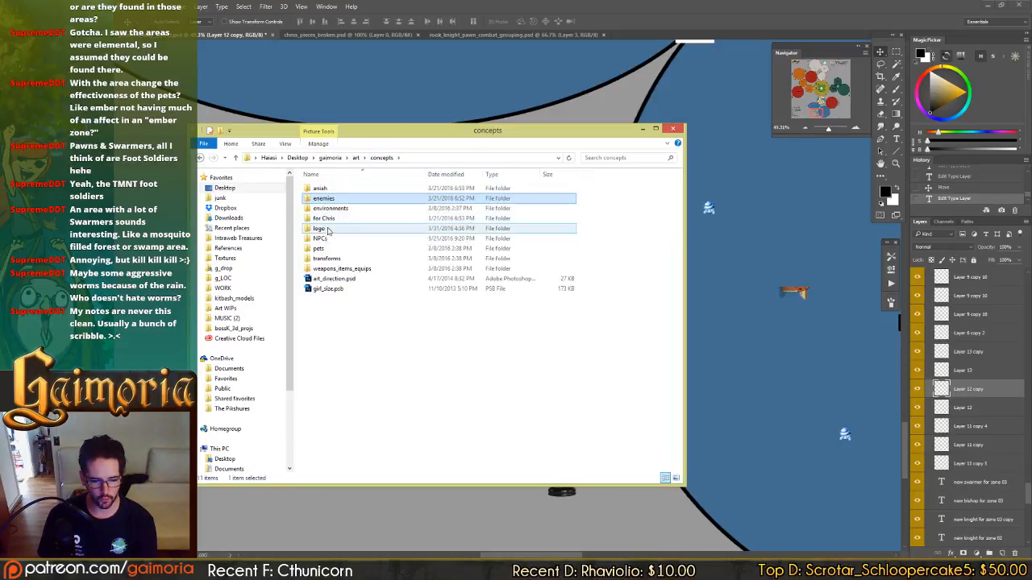
pyautogui.doubleClick(324, 237)
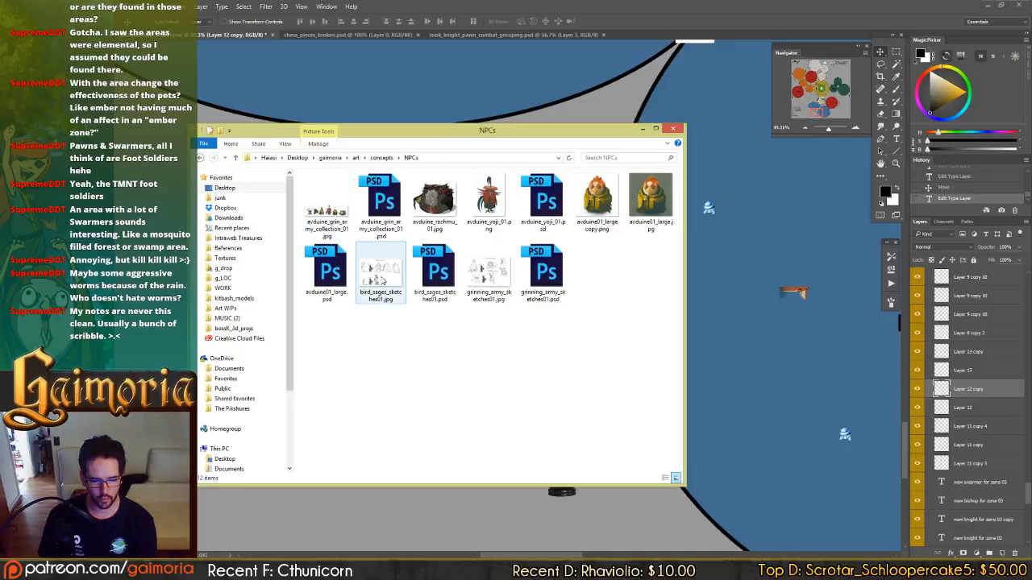
pyautogui.doubleClick(488, 276)
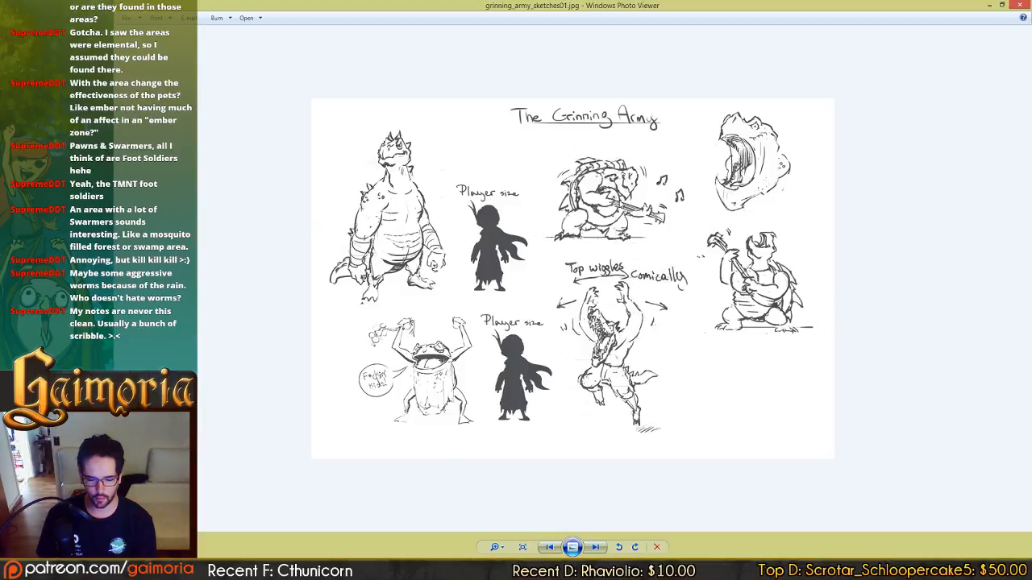
pyautogui.scroll(3, 619, 201)
pyautogui.moveTo(576, 191); pyautogui.dragTo(560, 226)
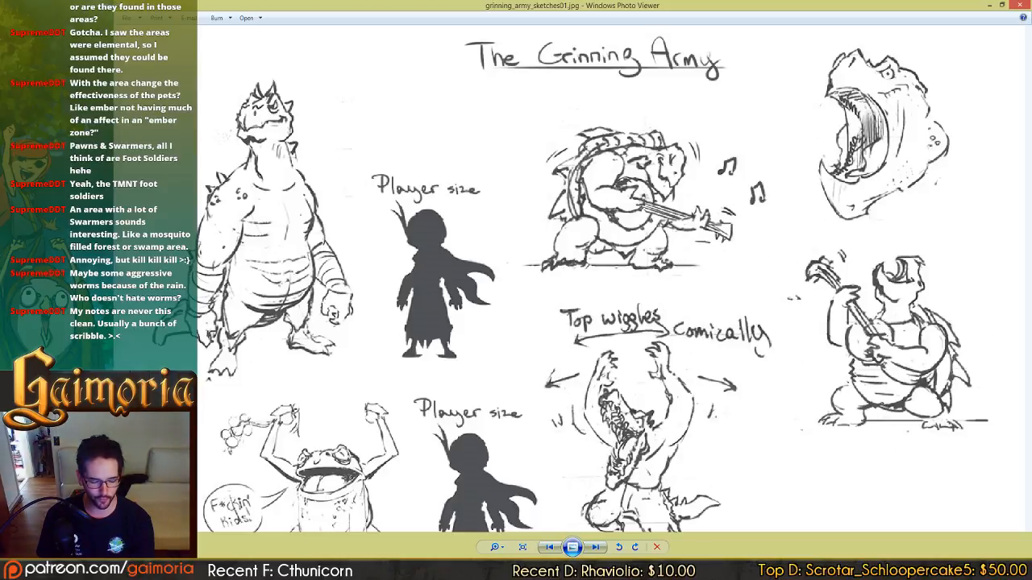
# Switch back to Photoshop, add a duplicate rook between the Fluid lands 03 bishop and rook after spacing them apart, and shift the king to centre it below.
pyautogui.hotkey('alt', 'Tab')
pyautogui.moveTo(537, 307); pyautogui.dragTo(553, 285)
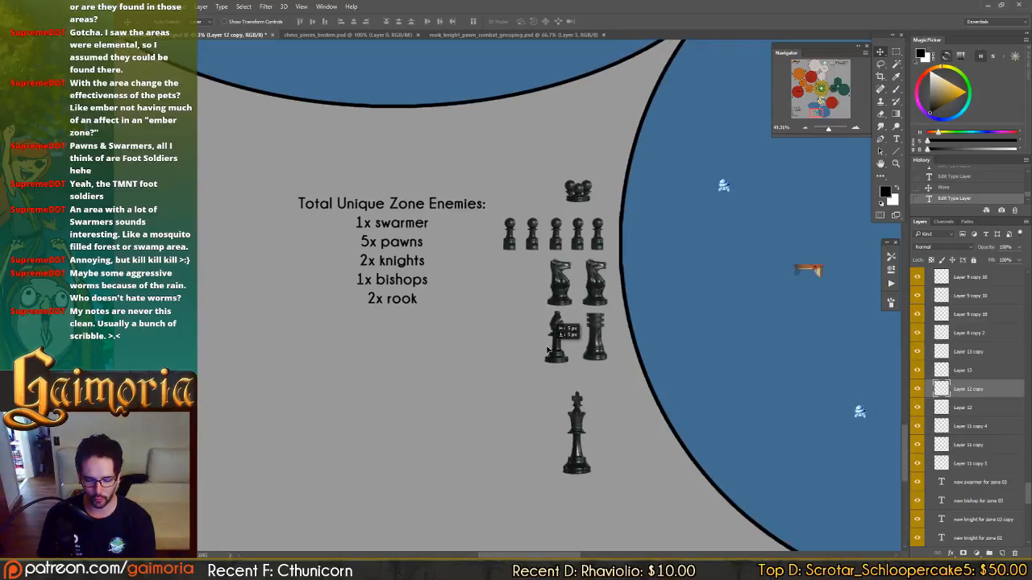
pyautogui.click(597, 352)
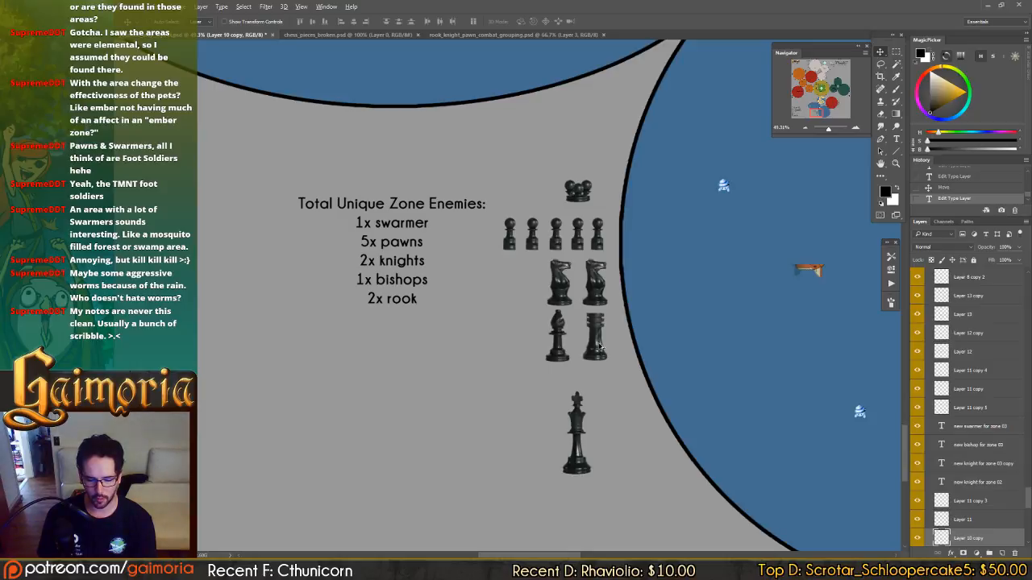
pyautogui.click(557, 355)
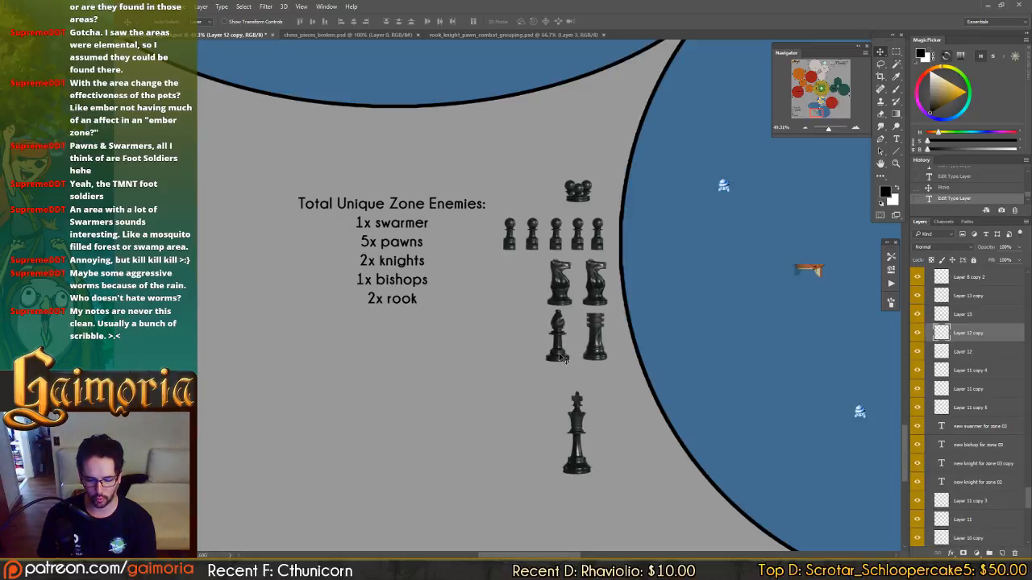
pyautogui.moveTo(562, 358); pyautogui.dragTo(534, 358)
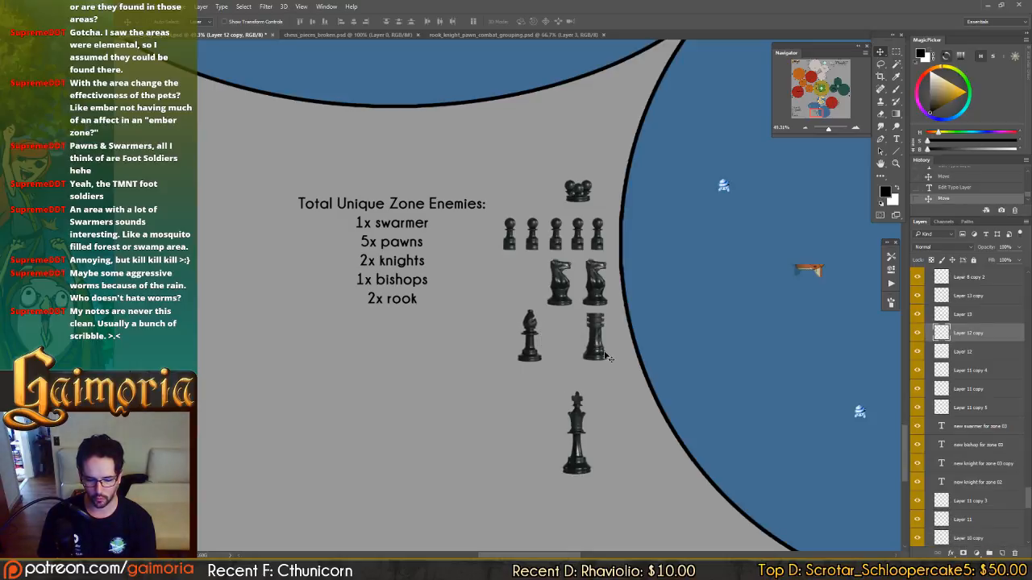
pyautogui.moveTo(606, 357); pyautogui.dragTo(567, 356)
pyautogui.moveTo(576, 435); pyautogui.dragTo(568, 437)
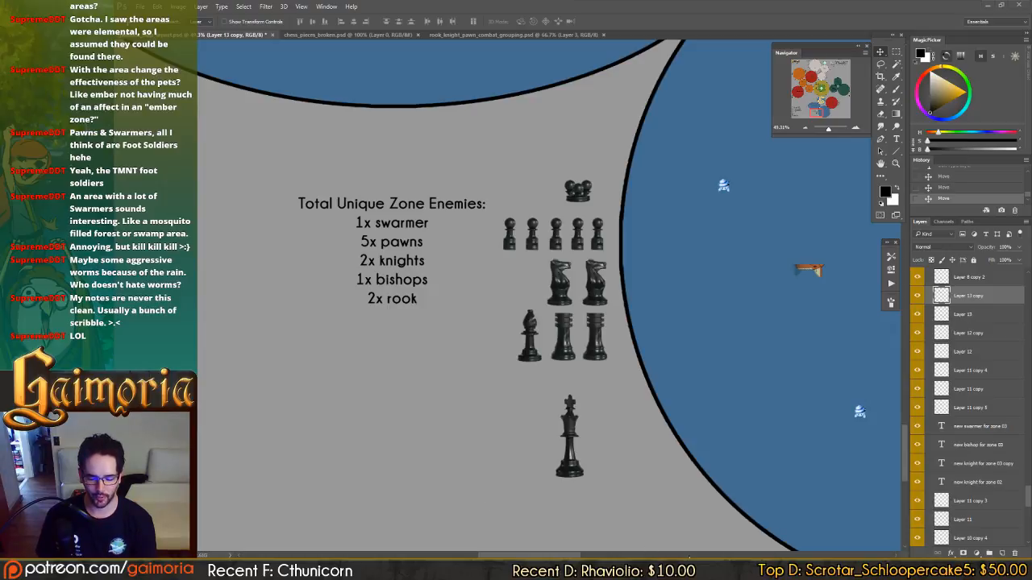
# Switch to Windows Photo Viewer and examine the lower figures of the Grinning Army sketch sheet.
pyautogui.hotkey('alt', 'Tab')
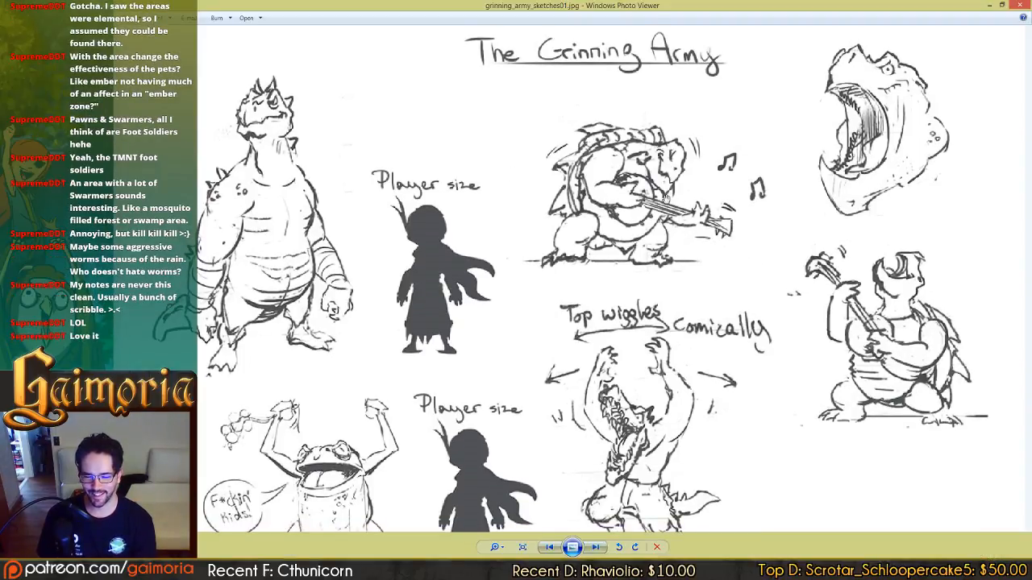
pyautogui.moveTo(667, 230)
pyautogui.mouseDown()
pyautogui.moveTo(623, 90)
pyautogui.moveTo(632, 178)
pyautogui.mouseUp()
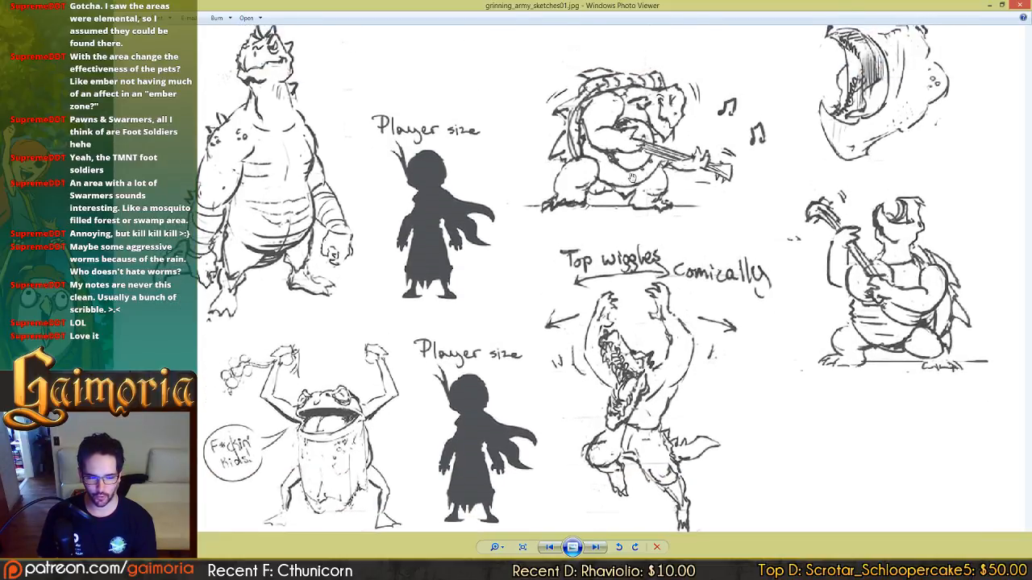
pyautogui.moveTo(629, 331); pyautogui.dragTo(634, 282)
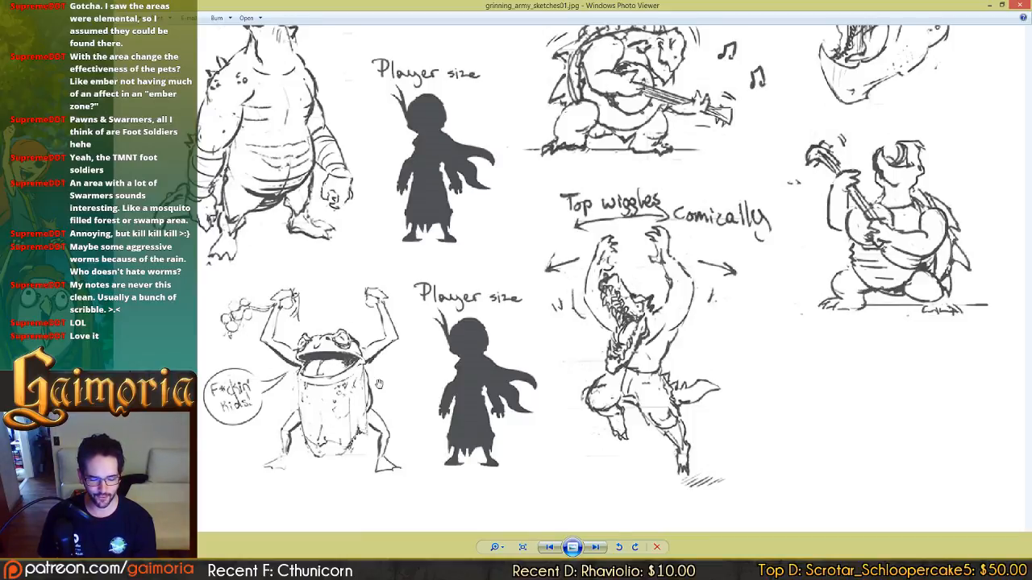
pyautogui.moveTo(379, 368); pyautogui.dragTo(371, 382)
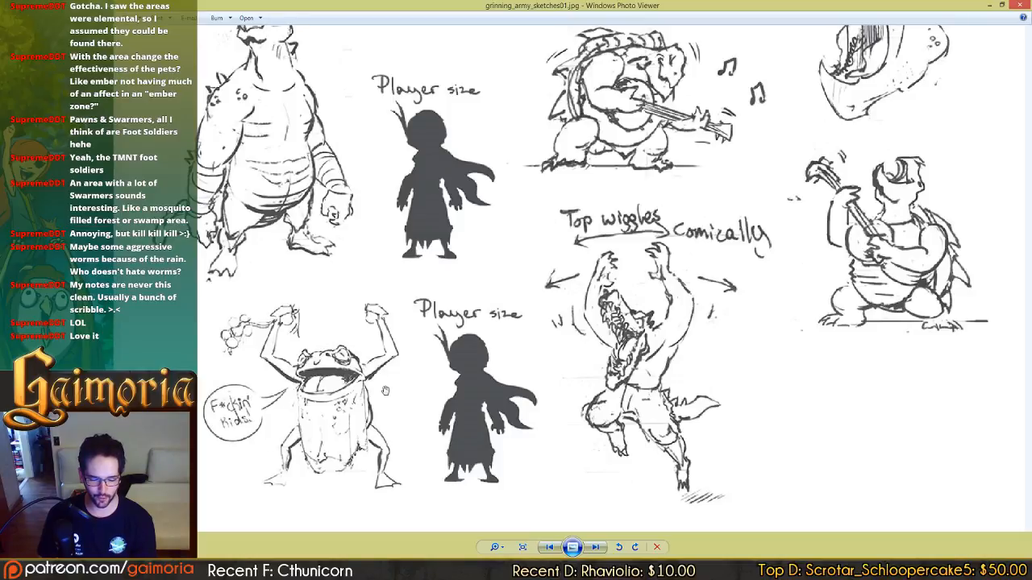
# Look over the remaining creature figures on the Grinning Army sketch sheet and close the image.
pyautogui.moveTo(384, 339); pyautogui.dragTo(381, 361)
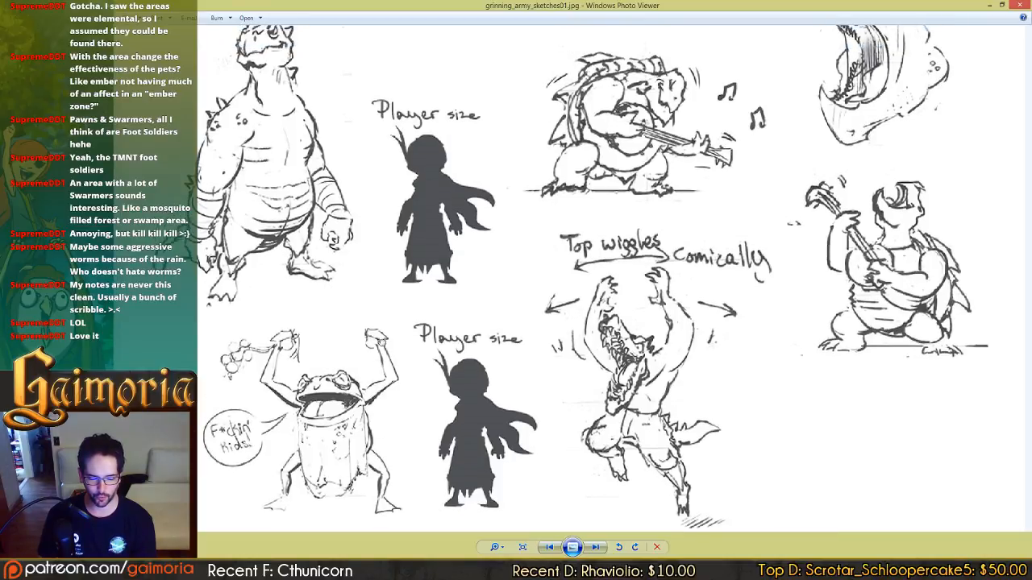
pyautogui.moveTo(323, 448); pyautogui.dragTo(316, 428)
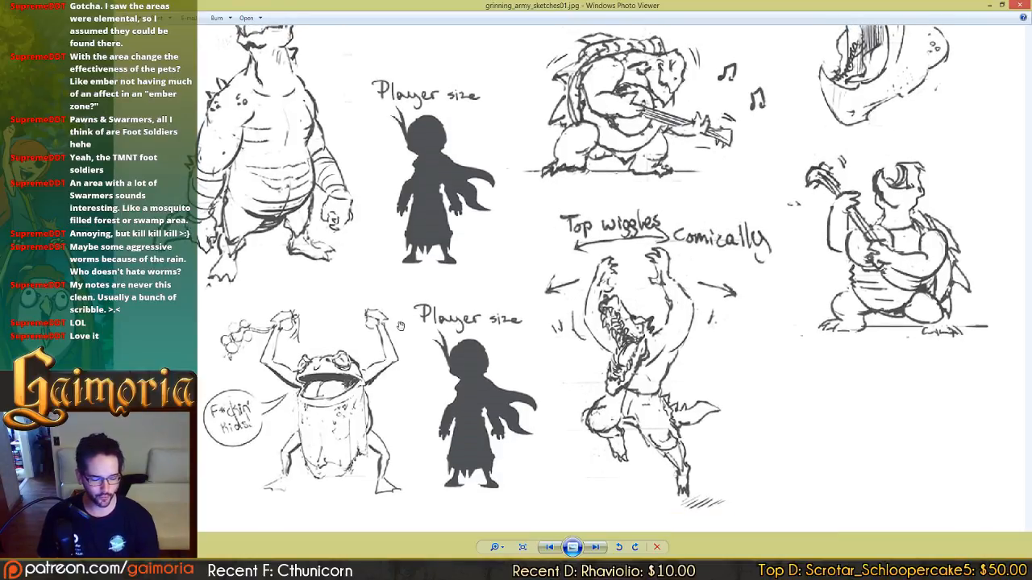
pyautogui.moveTo(453, 283); pyautogui.dragTo(431, 362)
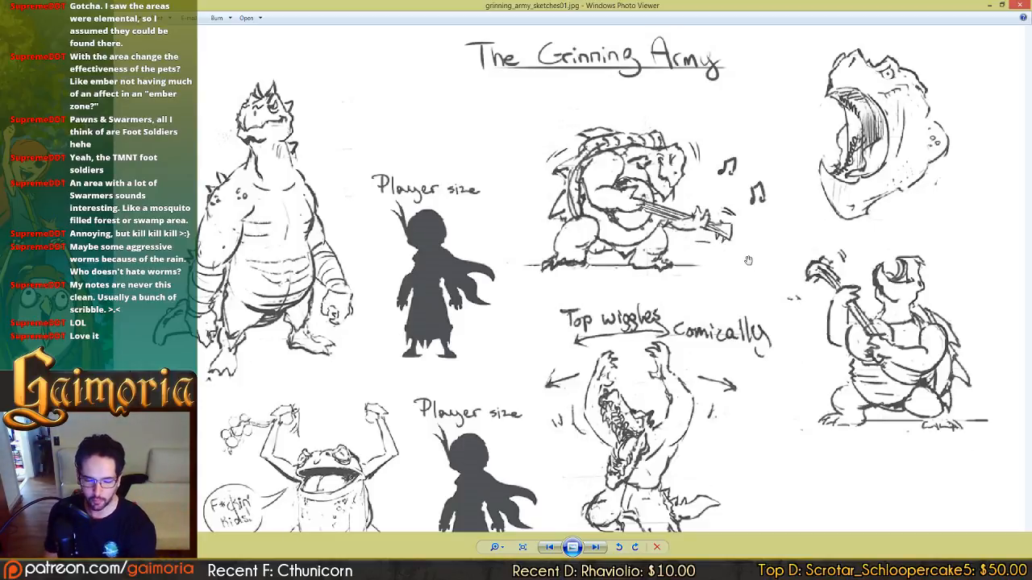
pyautogui.click(1022, 7)
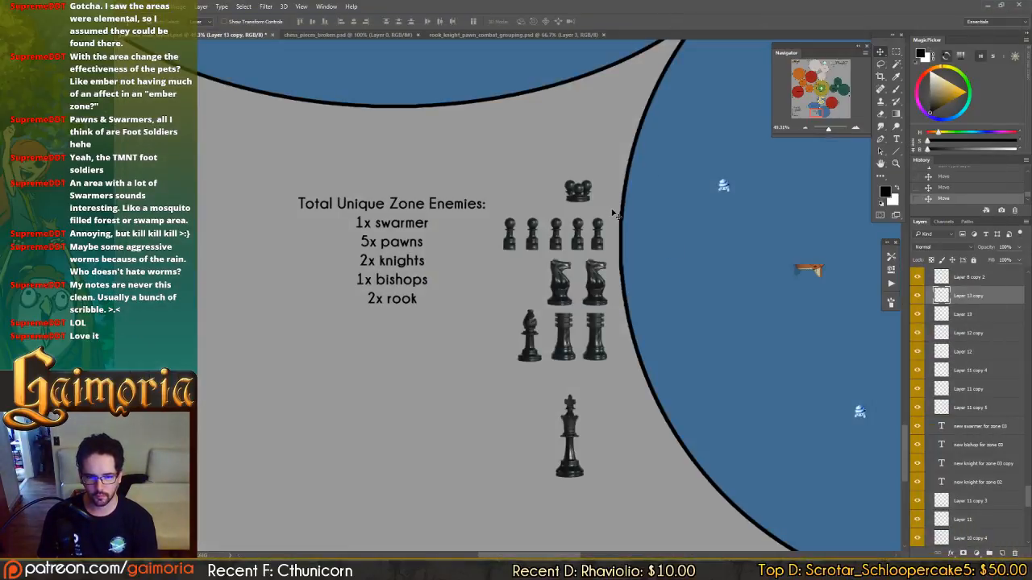
# Save the map and add the line "11 total" at the end of the Fluid lands 03 unique-enemy list.
pyautogui.hotkey('ctrl', 's')
pyautogui.moveTo(616, 227); pyautogui.dragTo(594, 216)
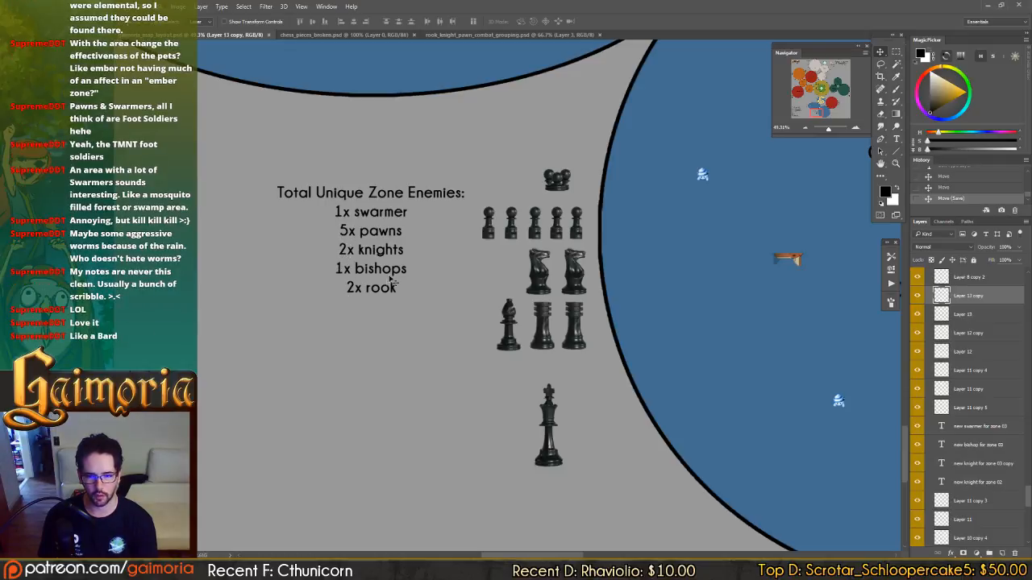
pyautogui.moveTo(454, 232); pyautogui.dragTo(841, 448)
pyautogui.moveTo(615, 286); pyautogui.dragTo(784, 399)
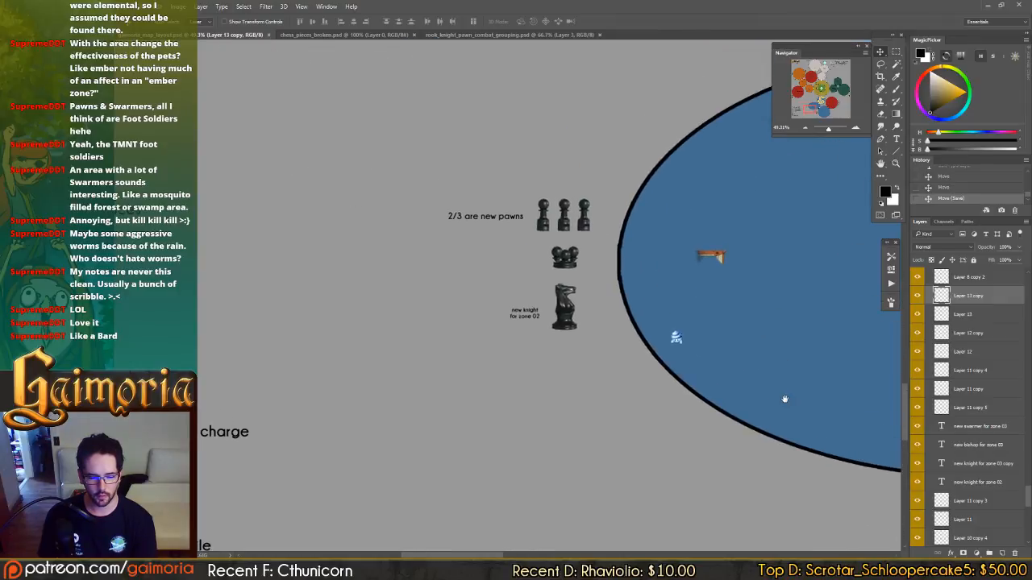
pyautogui.moveTo(790, 319); pyautogui.dragTo(614, 207)
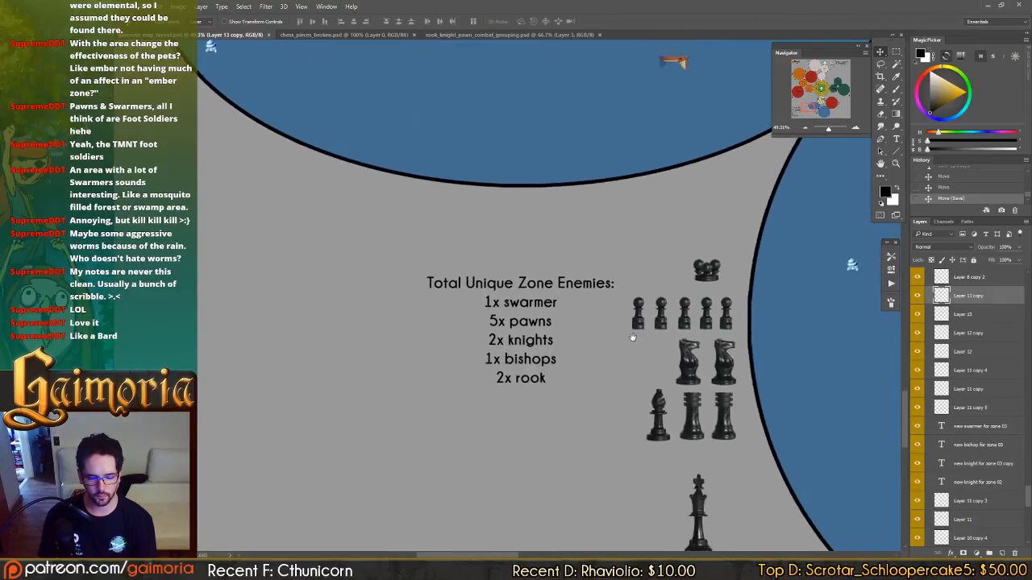
pyautogui.press('t')
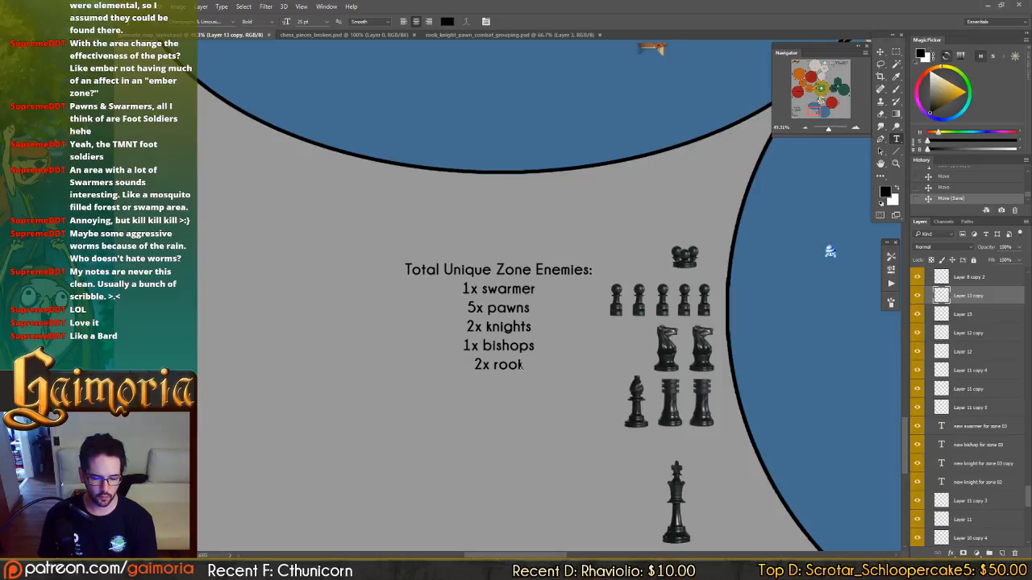
pyautogui.click(522, 364)
pyautogui.write('11')
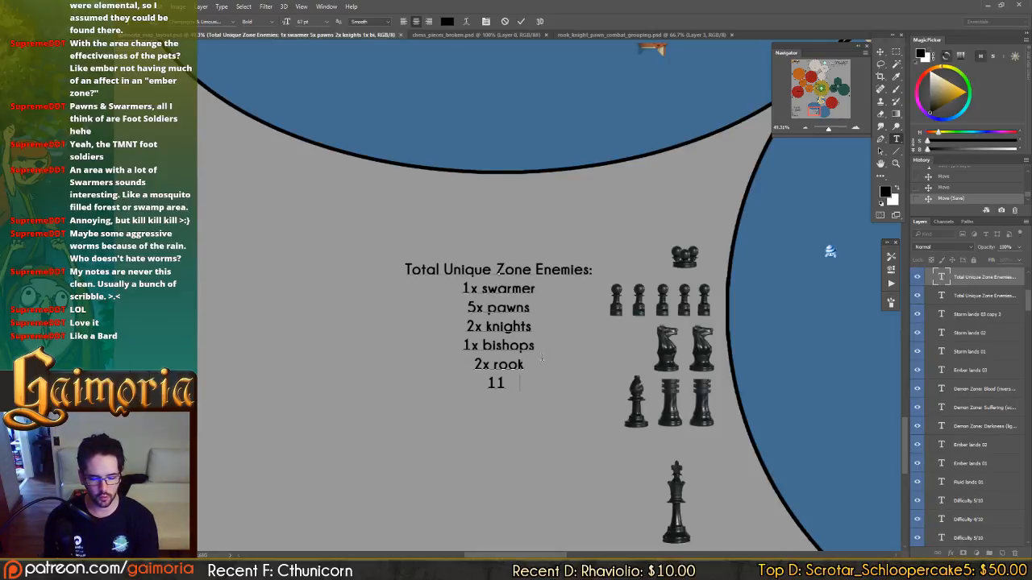
pyautogui.write(' total')
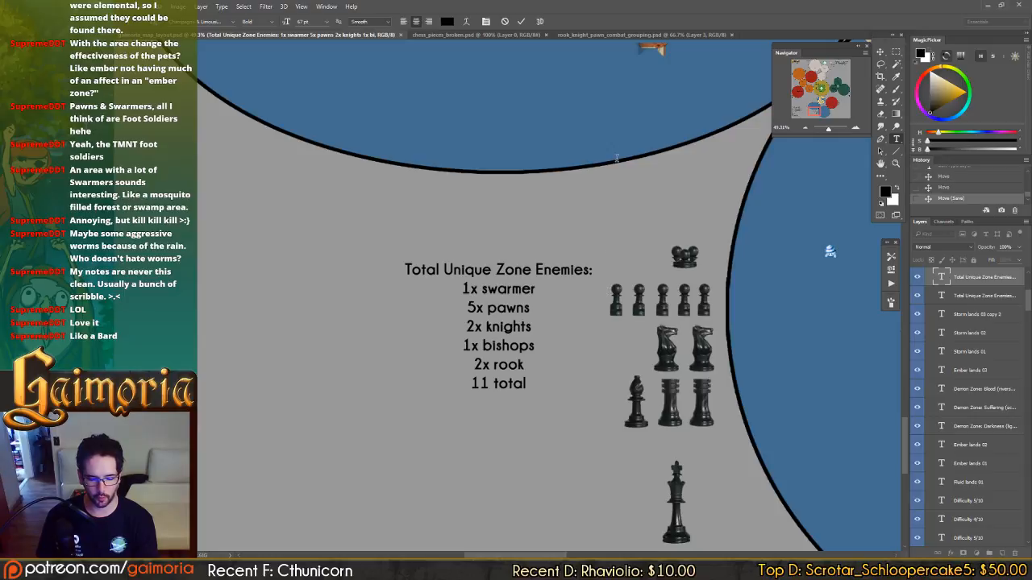
pyautogui.hotkey('ctrl', 'Return')
# Add the line "10 total" at the end of the Storm lands 03 unique-enemy list and save the map.
pyautogui.click(808, 70)
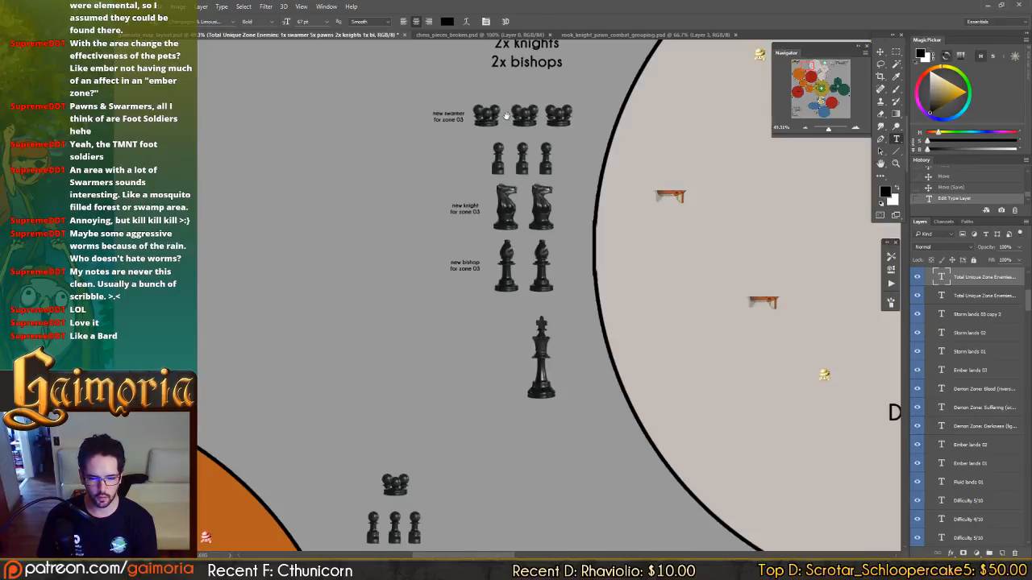
pyautogui.moveTo(506, 116); pyautogui.dragTo(503, 210)
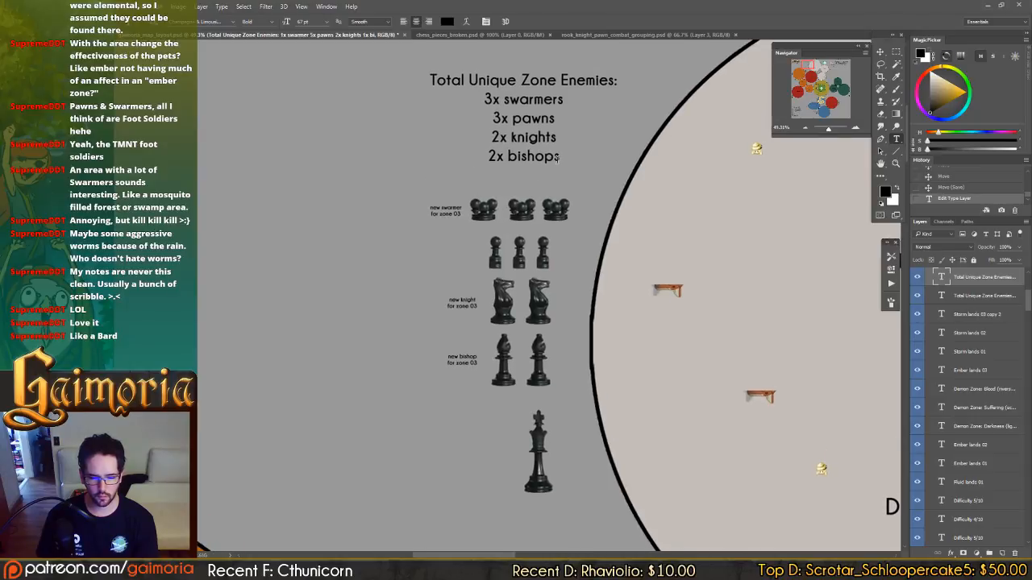
pyautogui.click(556, 157)
pyautogui.press('Return')
pyautogui.write('10')
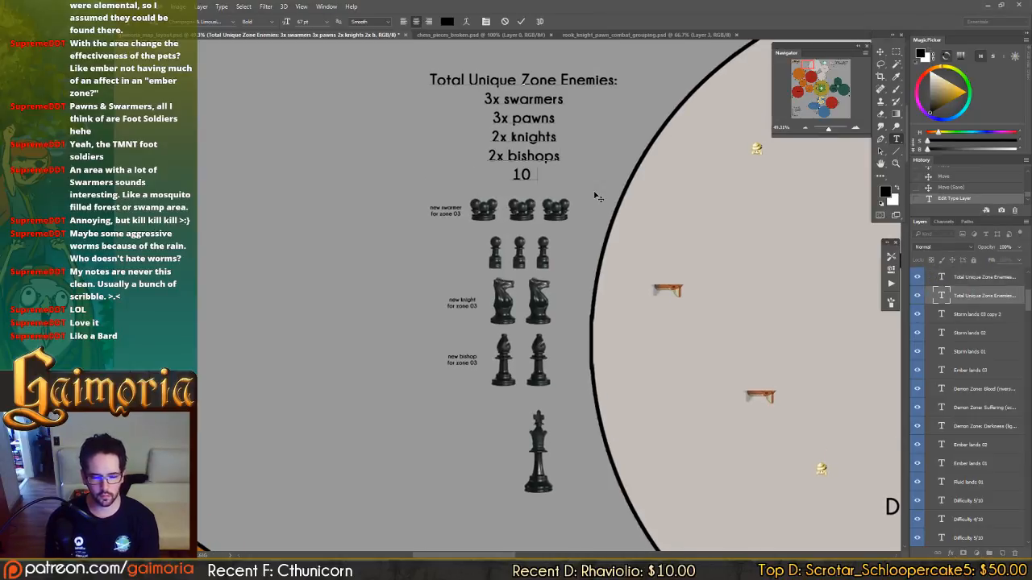
pyautogui.write(' total')
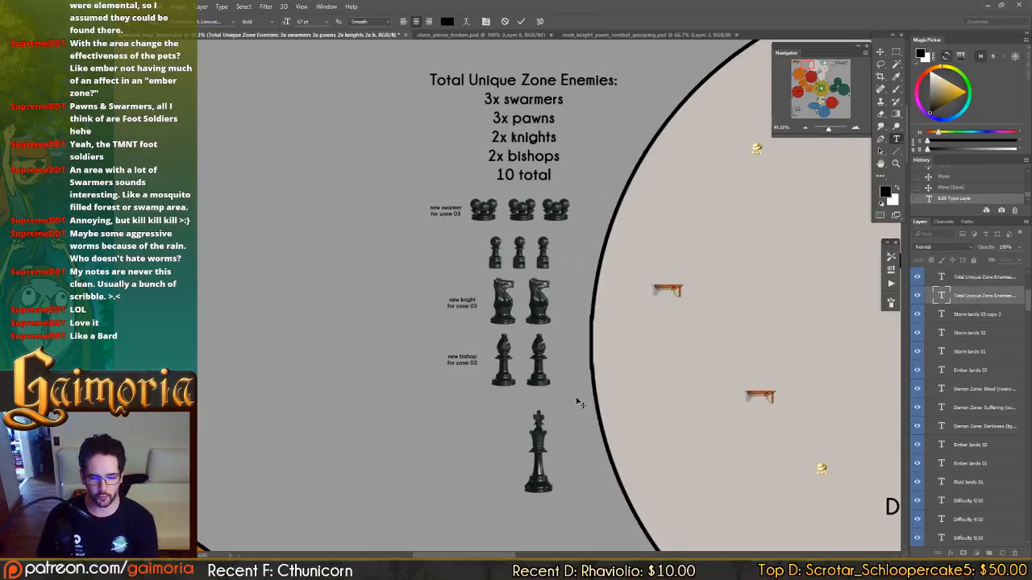
pyautogui.hotkey('ctrl', 's')
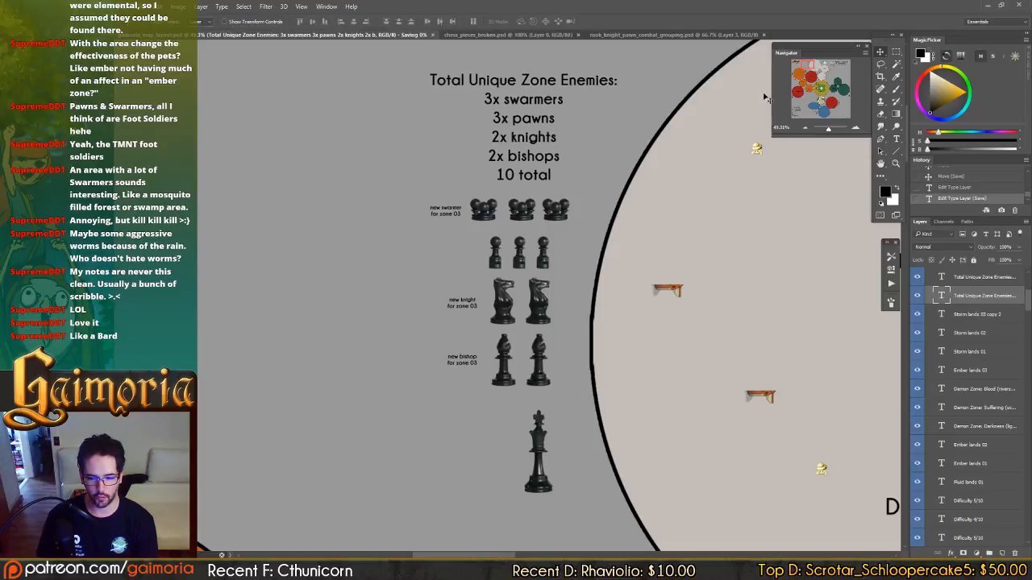
# Compare the Storm lands 03 chess piece group with the Fluid lands 03 group and its unique-enemy list.
pyautogui.moveTo(540, 320); pyautogui.dragTo(497, 295)
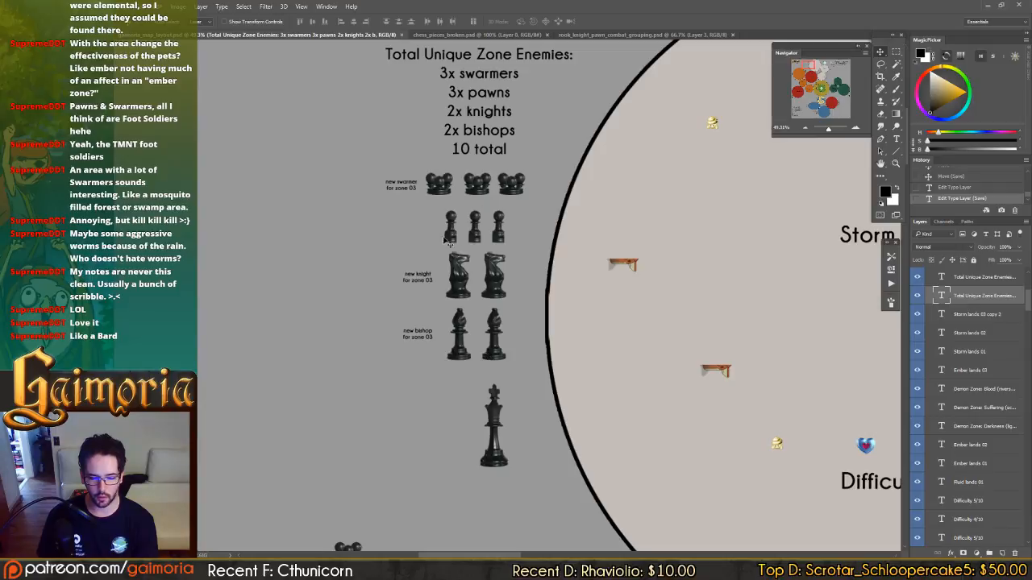
pyautogui.hscroll(3, 468, 238)
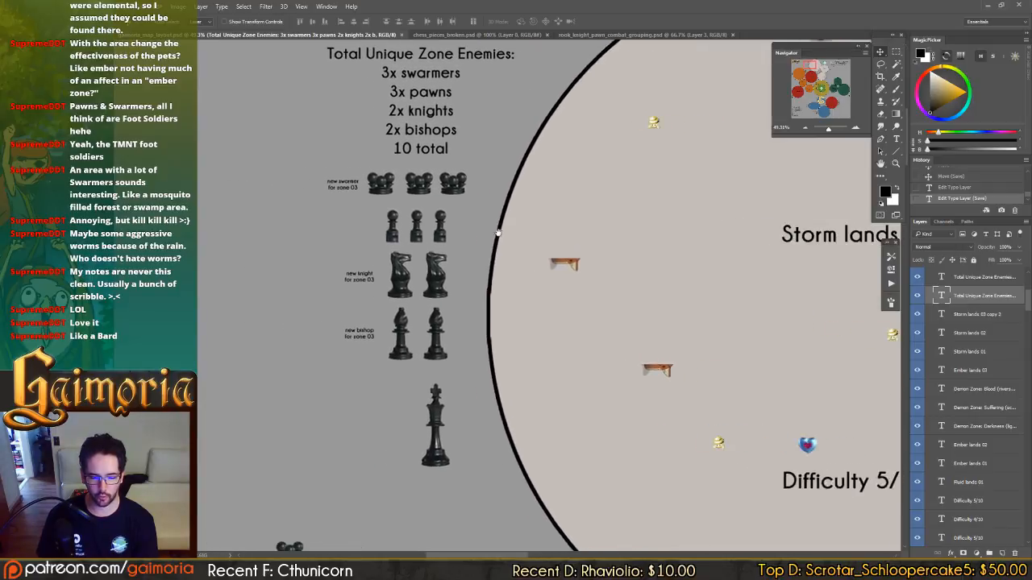
pyautogui.moveTo(497, 233); pyautogui.dragTo(532, 234)
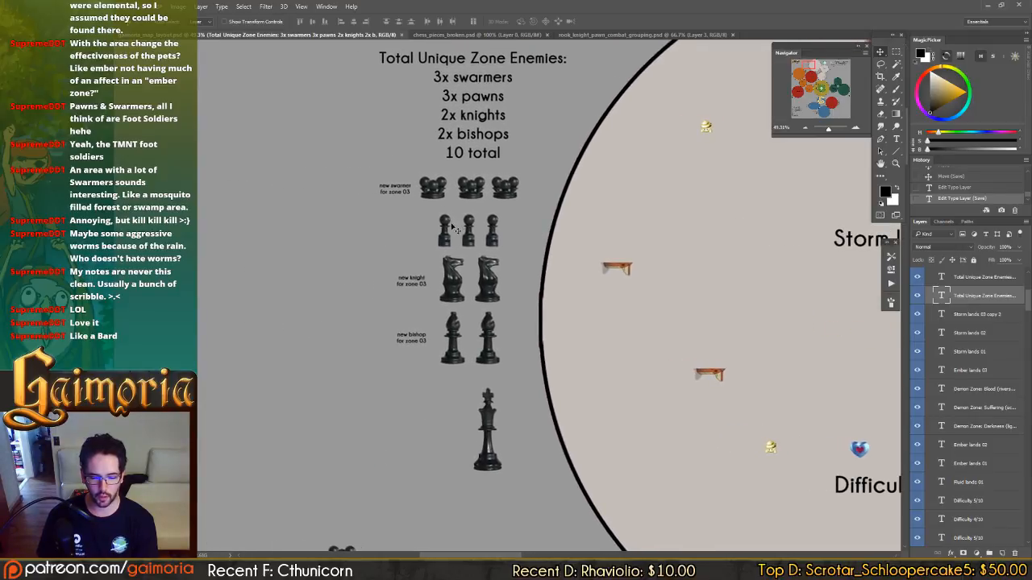
pyautogui.moveTo(822, 116); pyautogui.dragTo(816, 111)
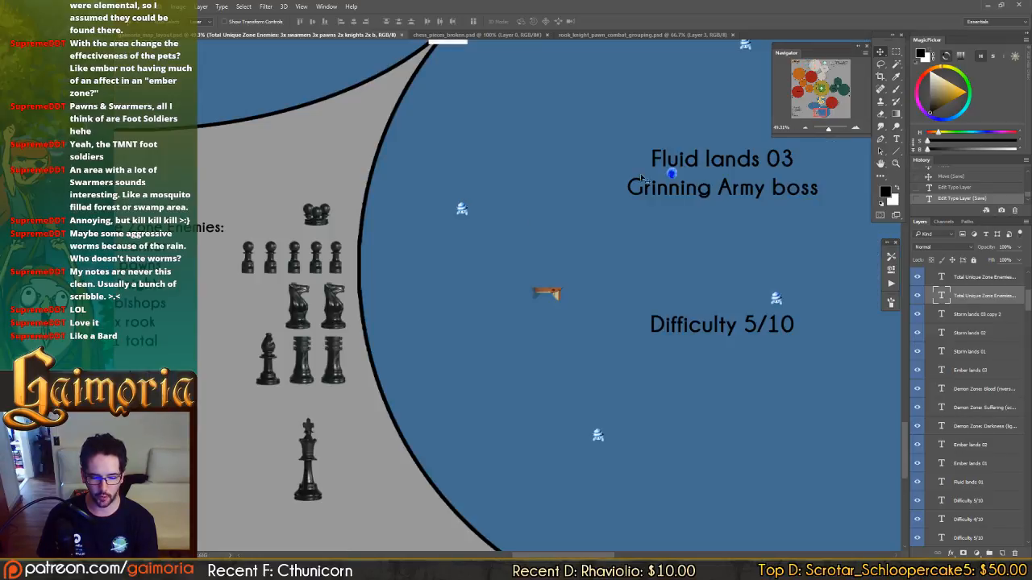
pyautogui.moveTo(354, 256); pyautogui.dragTo(470, 234)
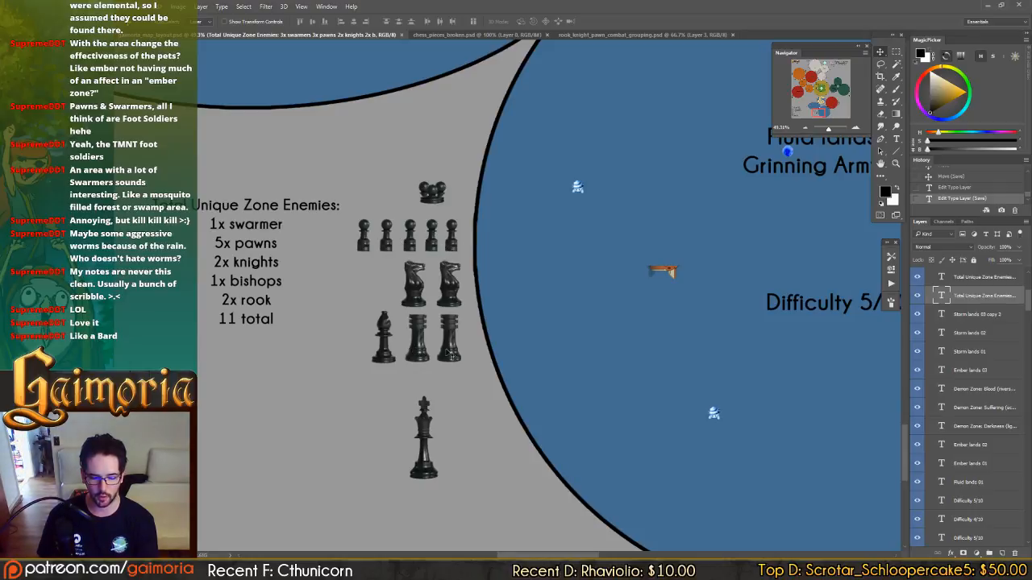
pyautogui.moveTo(411, 281); pyautogui.dragTo(472, 338)
pyautogui.moveTo(447, 229); pyautogui.dragTo(442, 154)
pyautogui.moveTo(562, 260); pyautogui.dragTo(555, 260)
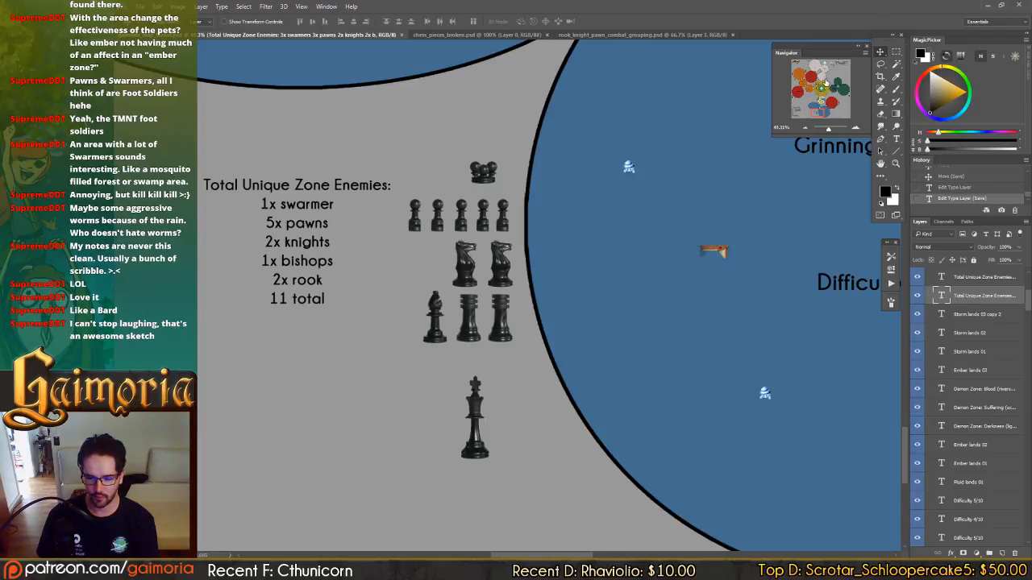
pyautogui.moveTo(211, 570)
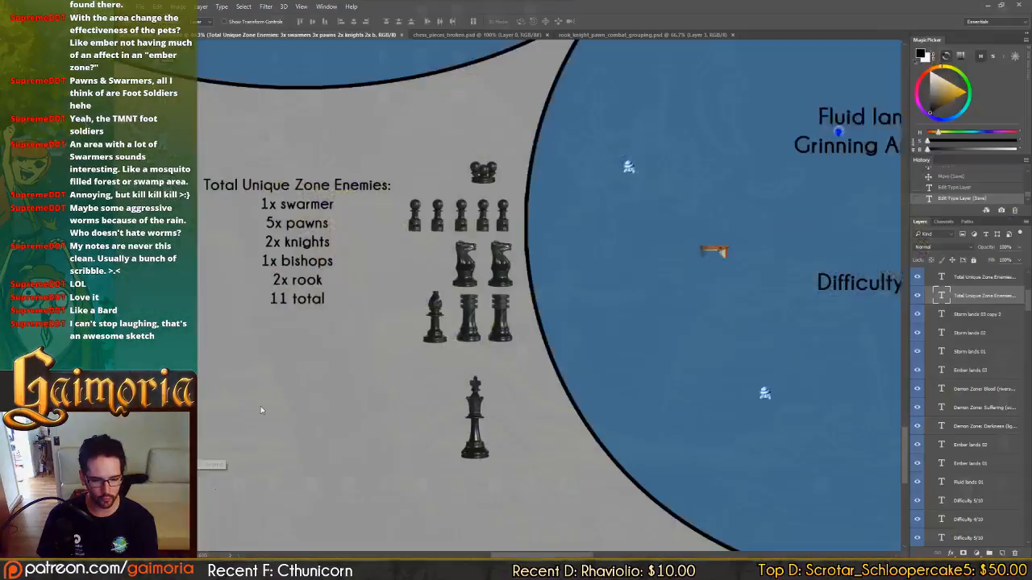
pyautogui.click(262, 409)
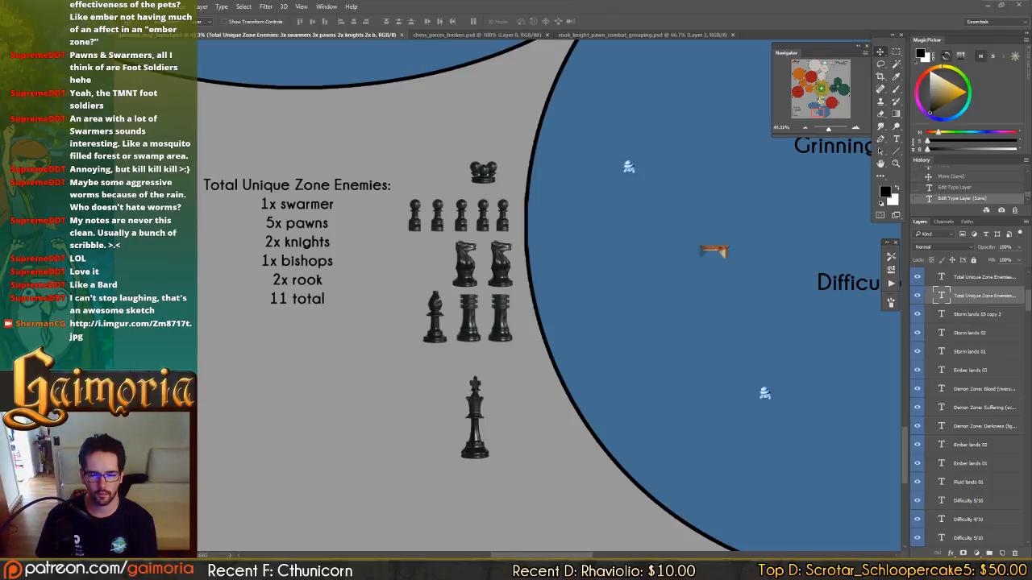
# Examine the chess piece group beside Ember lands 03 against the one beside Fluid lands 03.
pyautogui.moveTo(504, 268); pyautogui.dragTo(573, 266)
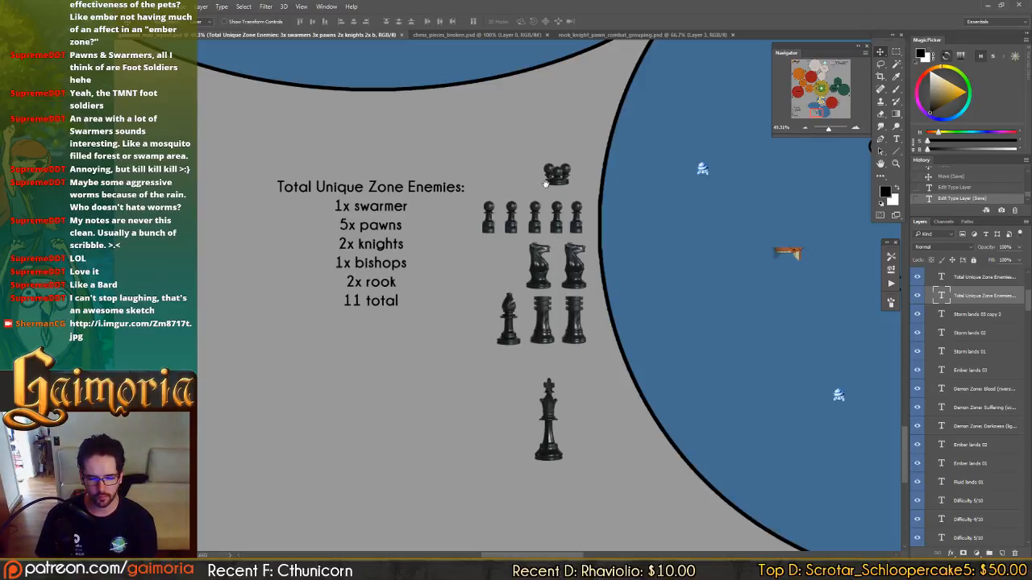
pyautogui.moveTo(578, 246); pyautogui.dragTo(693, 476)
pyautogui.moveTo(532, 174); pyautogui.dragTo(661, 430)
pyautogui.moveTo(603, 238); pyautogui.dragTo(754, 548)
pyautogui.moveTo(519, 145)
pyautogui.mouseDown()
pyautogui.moveTo(543, 191)
pyautogui.moveTo(732, 301)
pyautogui.moveTo(814, 321)
pyautogui.mouseUp()
pyautogui.moveTo(809, 87); pyautogui.dragTo(804, 72)
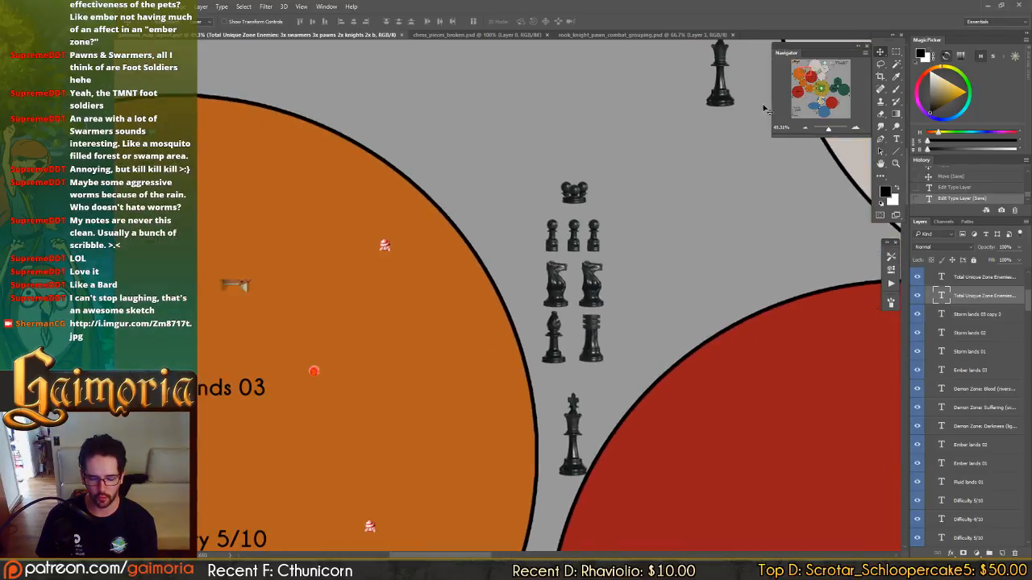
pyautogui.moveTo(557, 324); pyautogui.dragTo(524, 283)
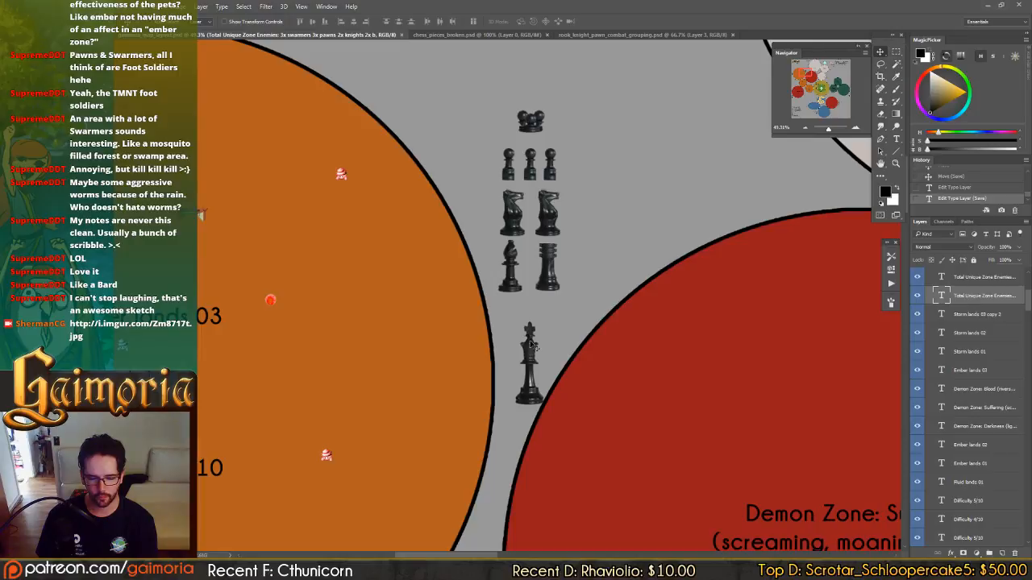
pyautogui.moveTo(491, 345); pyautogui.dragTo(625, 317)
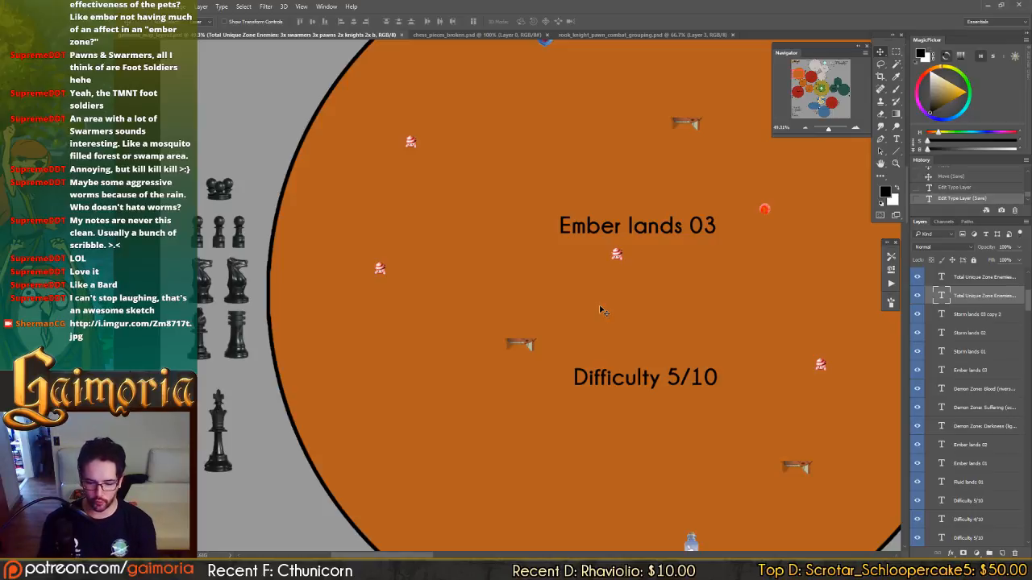
# Survey the map zones from Ember lands 02 past Demon Zone: Suffering to Storm lands 01 and 02.
pyautogui.moveTo(530, 383); pyautogui.dragTo(222, 83)
pyautogui.moveTo(572, 393); pyautogui.dragTo(551, 195)
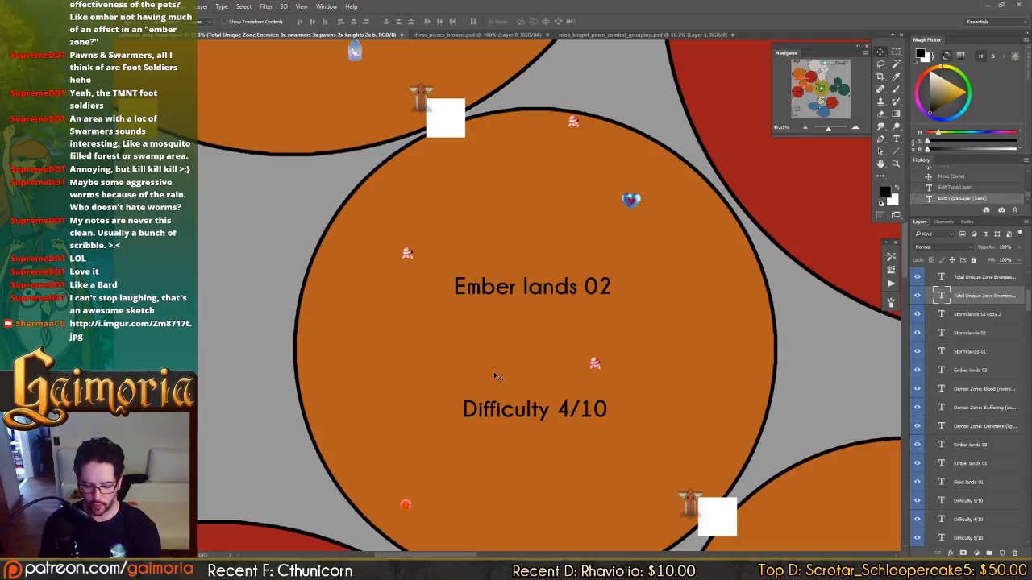
pyautogui.moveTo(570, 348); pyautogui.dragTo(420, 95)
pyautogui.moveTo(757, 334); pyautogui.dragTo(349, 265)
pyautogui.moveTo(427, 104); pyautogui.dragTo(373, 415)
pyautogui.moveTo(574, 104); pyautogui.dragTo(517, 334)
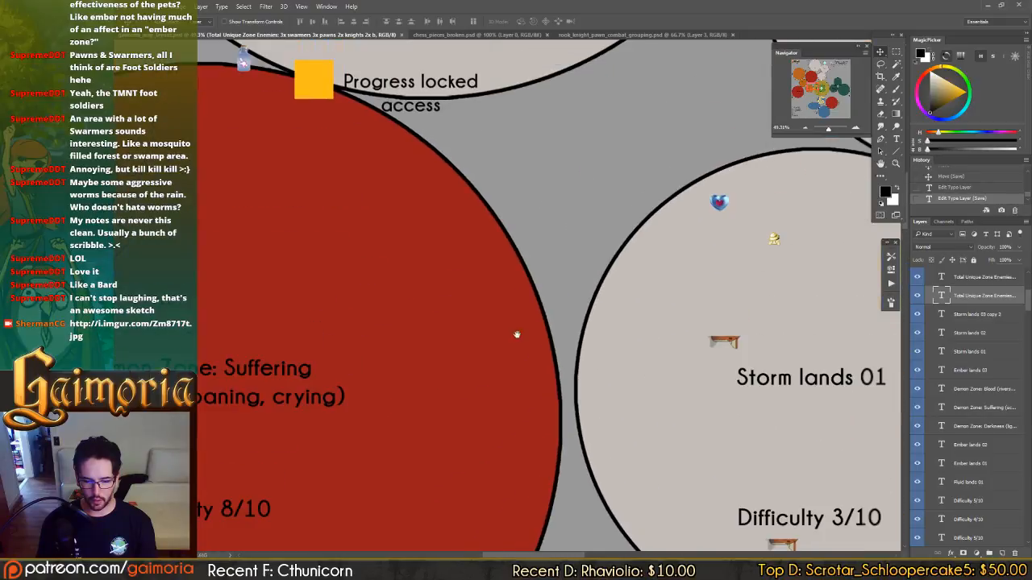
pyautogui.moveTo(736, 438); pyautogui.dragTo(495, 381)
pyautogui.moveTo(524, 259); pyautogui.dragTo(485, 516)
pyautogui.moveTo(576, 378); pyautogui.dragTo(428, 322)
pyautogui.moveTo(653, 392); pyautogui.dragTo(658, 377)
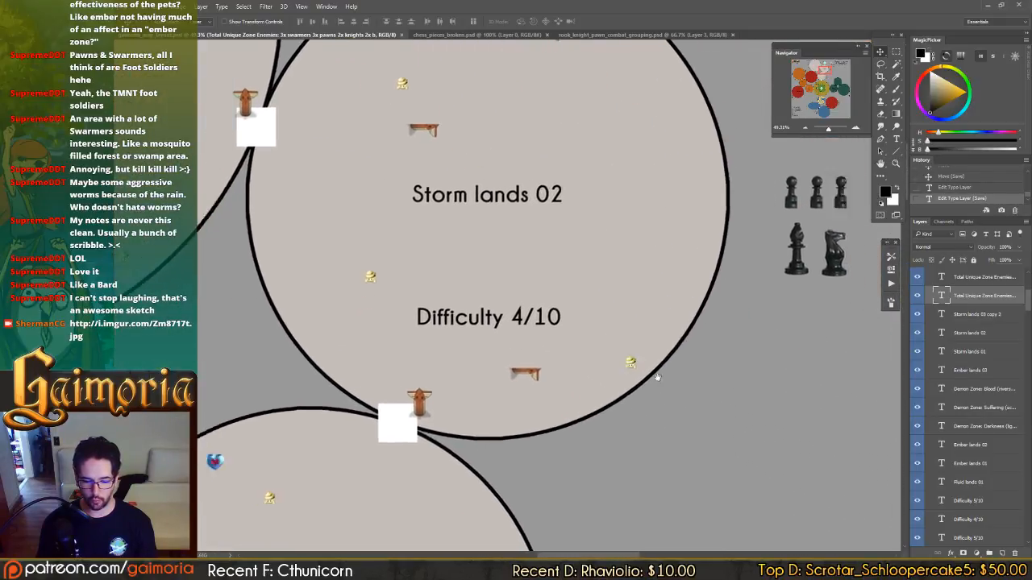
# Review the chess piece groups placed beside Storm lands 02 and Storm lands 01.
pyautogui.moveTo(265, 331); pyautogui.dragTo(429, 376)
pyautogui.moveTo(851, 253); pyautogui.dragTo(605, 161)
pyautogui.moveTo(433, 468); pyautogui.dragTo(594, 178)
pyautogui.moveTo(506, 338); pyautogui.dragTo(744, 323)
pyautogui.moveTo(594, 175); pyautogui.dragTo(887, 483)
pyautogui.moveTo(474, 66); pyautogui.dragTo(806, 411)
pyautogui.moveTo(685, 252); pyautogui.dragTo(323, 173)
pyautogui.moveTo(878, 492); pyautogui.dragTo(502, 374)
pyautogui.moveTo(678, 444); pyautogui.dragTo(545, 158)
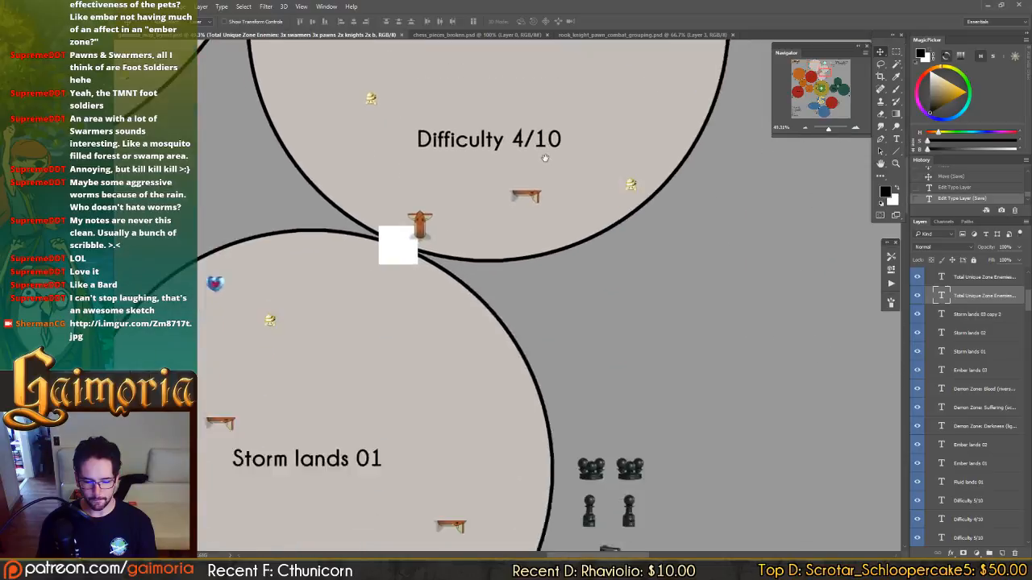
# Compare the enemy piece groups beside Ember lands 03 and Storm lands 03.
pyautogui.moveTo(611, 510); pyautogui.dragTo(887, 145)
pyautogui.moveTo(183, 402); pyautogui.dragTo(725, 193)
pyautogui.moveTo(493, 305); pyautogui.dragTo(806, 181)
pyautogui.moveTo(409, 364)
pyautogui.mouseDown()
pyautogui.moveTo(629, 285)
pyautogui.moveTo(637, 408)
pyautogui.mouseUp()
pyautogui.moveTo(771, 529); pyautogui.dragTo(700, 327)
pyautogui.moveTo(560, 280)
pyautogui.mouseDown()
pyautogui.moveTo(689, 395)
pyautogui.moveTo(707, 465)
pyautogui.mouseUp()
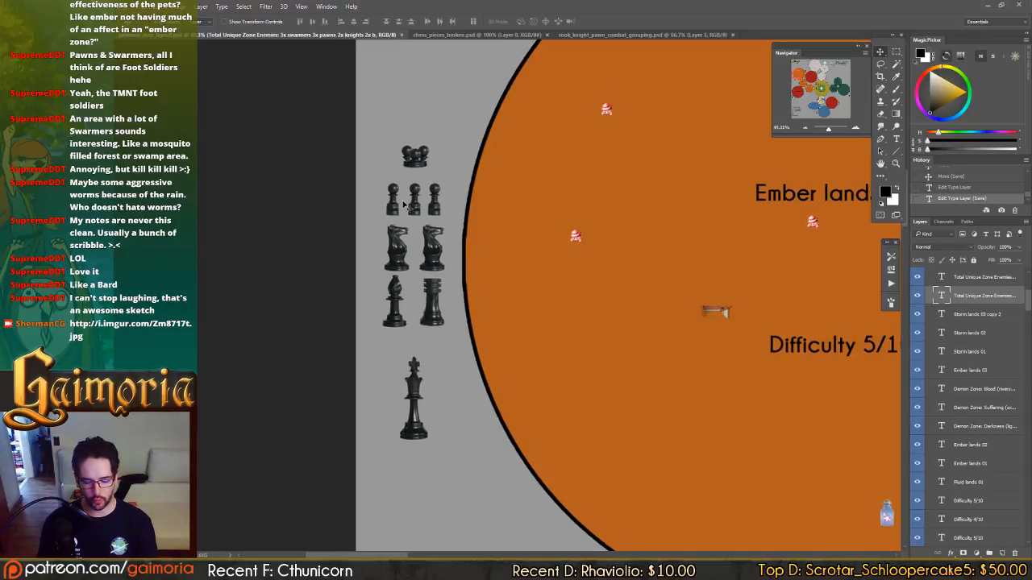
pyautogui.moveTo(362, 285); pyautogui.dragTo(436, 540)
pyautogui.moveTo(709, 92); pyautogui.dragTo(559, 188)
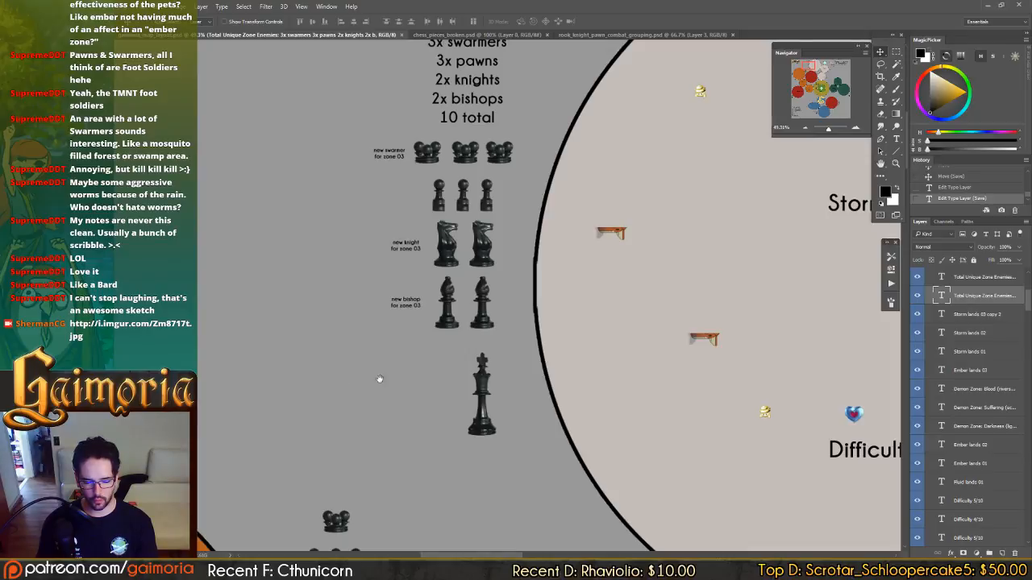
# Delete the swarmer from the group beside Ember lands 03 and extend its knight row with two copied knights.
pyautogui.moveTo(278, 405); pyautogui.dragTo(725, 170)
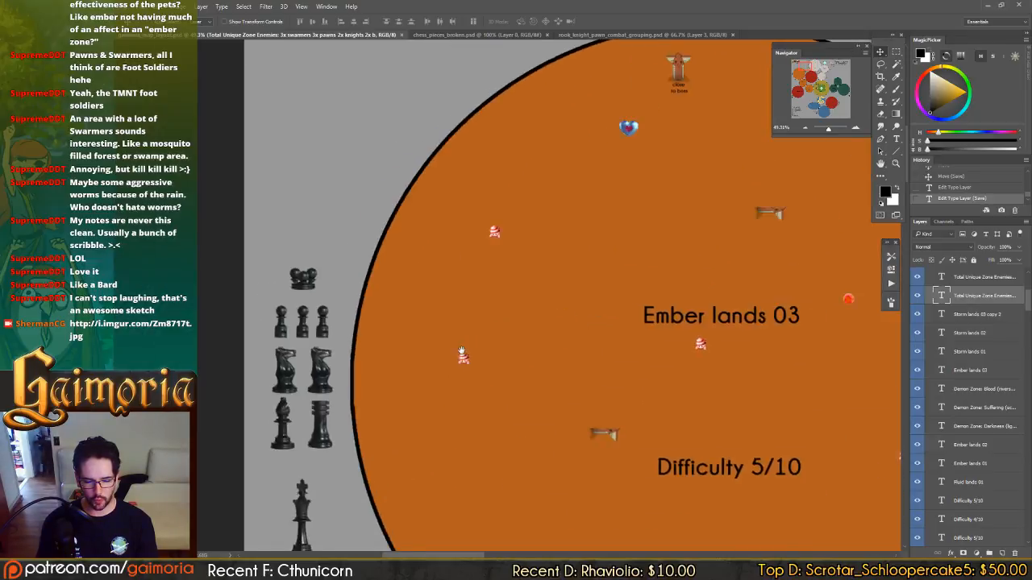
pyautogui.moveTo(461, 352); pyautogui.dragTo(552, 222)
pyautogui.click(421, 106)
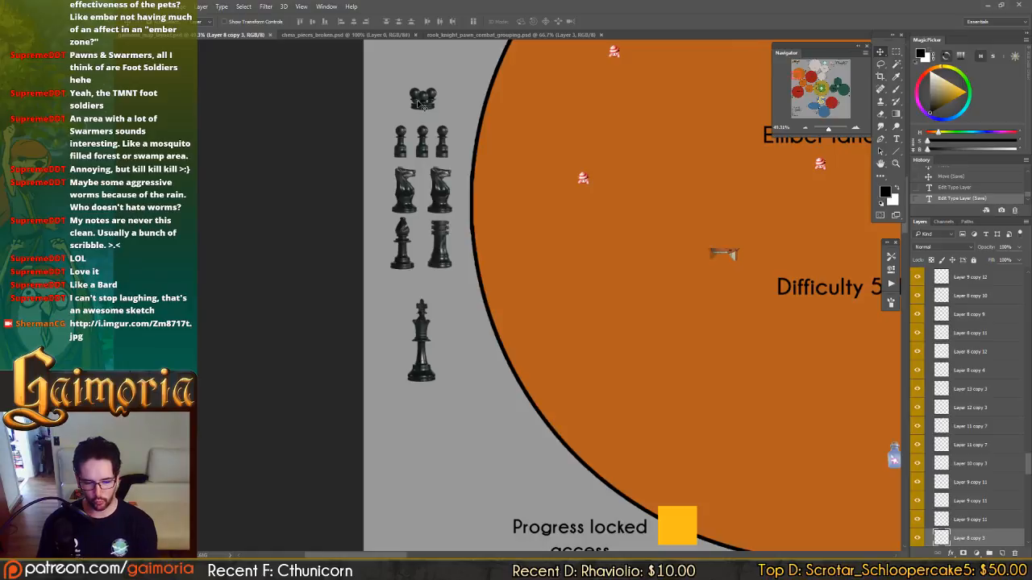
pyautogui.press('Delete')
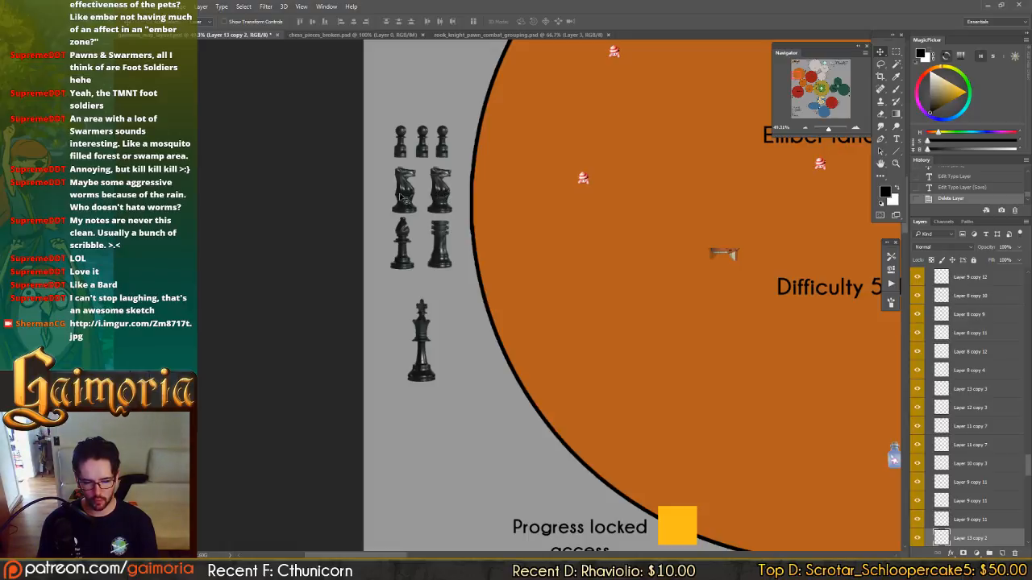
pyautogui.click(411, 198)
pyautogui.moveTo(439, 208); pyautogui.dragTo(478, 208)
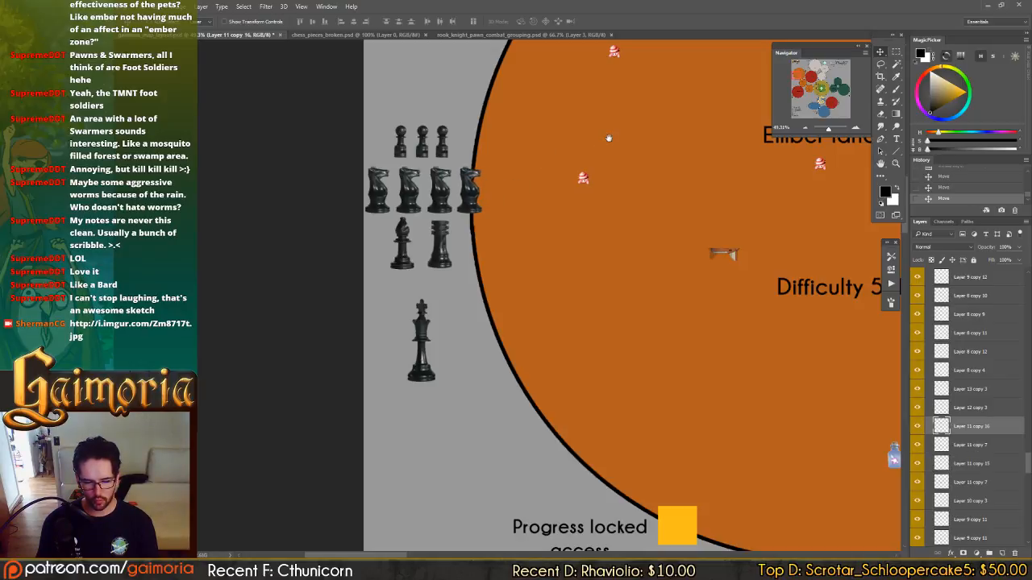
# Compare the extended Ember lands 03 piece group with the groups beside Storm lands 03 and the Grinning Fluid lands zone.
pyautogui.moveTo(555, 177); pyautogui.dragTo(401, 350)
pyautogui.moveTo(721, 93); pyautogui.dragTo(514, 328)
pyautogui.moveTo(670, 169); pyautogui.dragTo(336, 450)
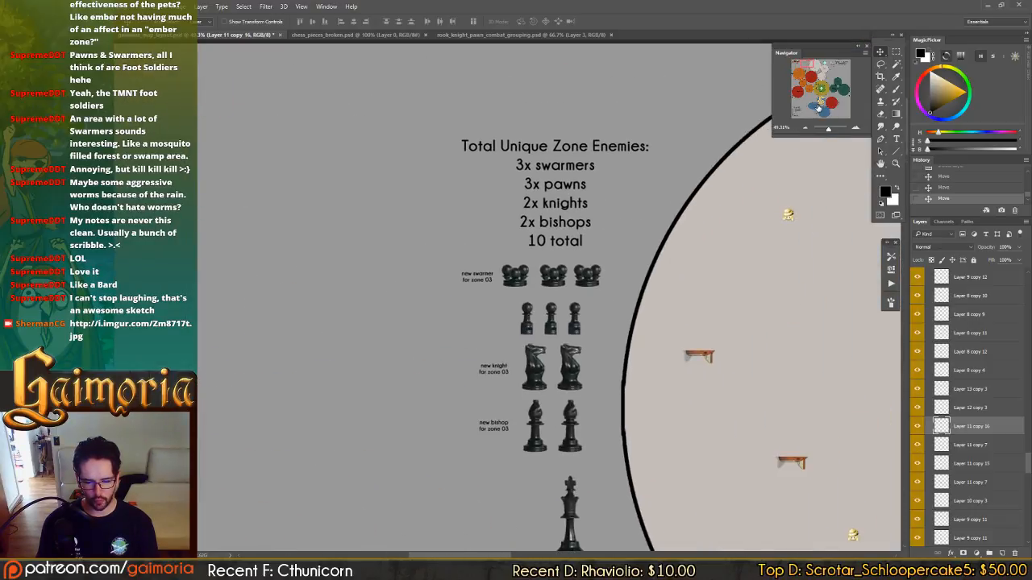
pyautogui.click(818, 114)
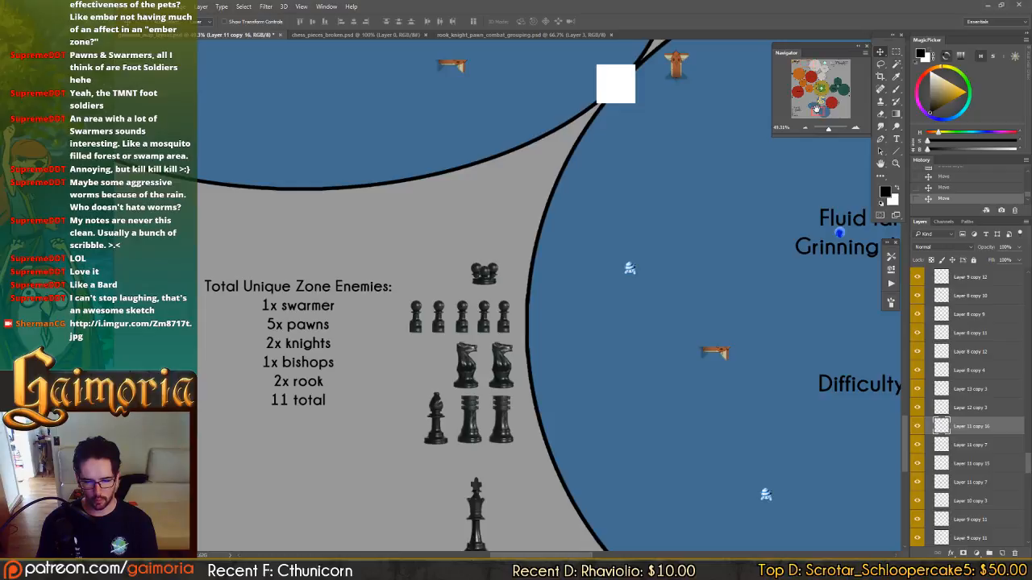
pyautogui.moveTo(505, 346); pyautogui.dragTo(507, 289)
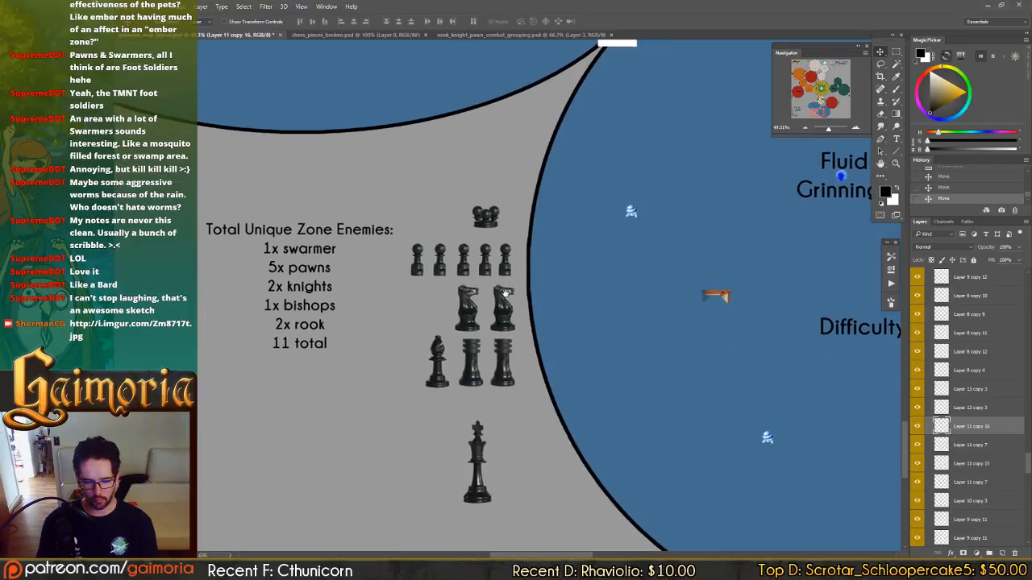
pyautogui.click(795, 75)
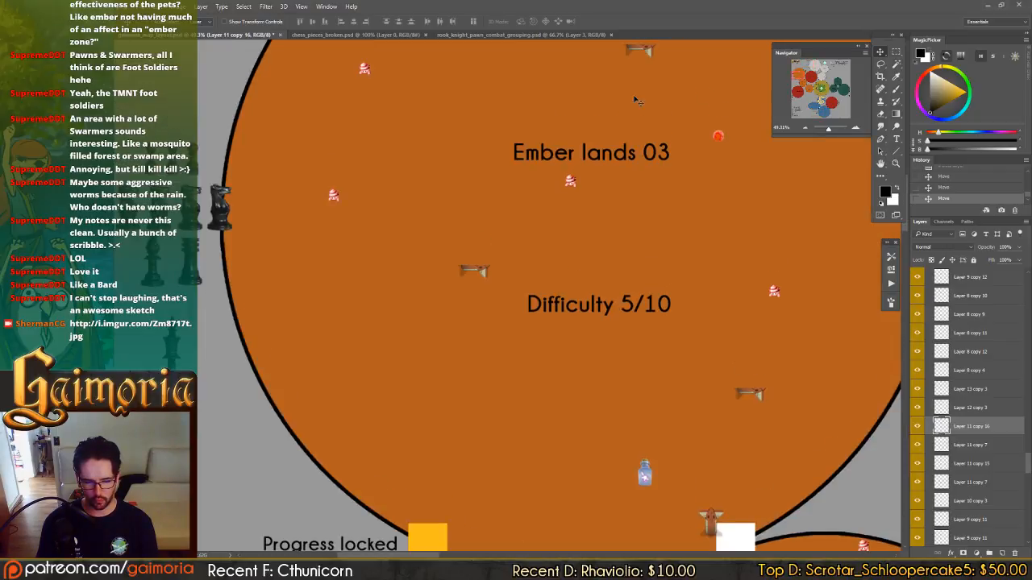
# Delete the knight overlapping the Ember lands 03 circle and centre the remaining three knights under the pawns.
pyautogui.moveTo(175, 240); pyautogui.dragTo(427, 274)
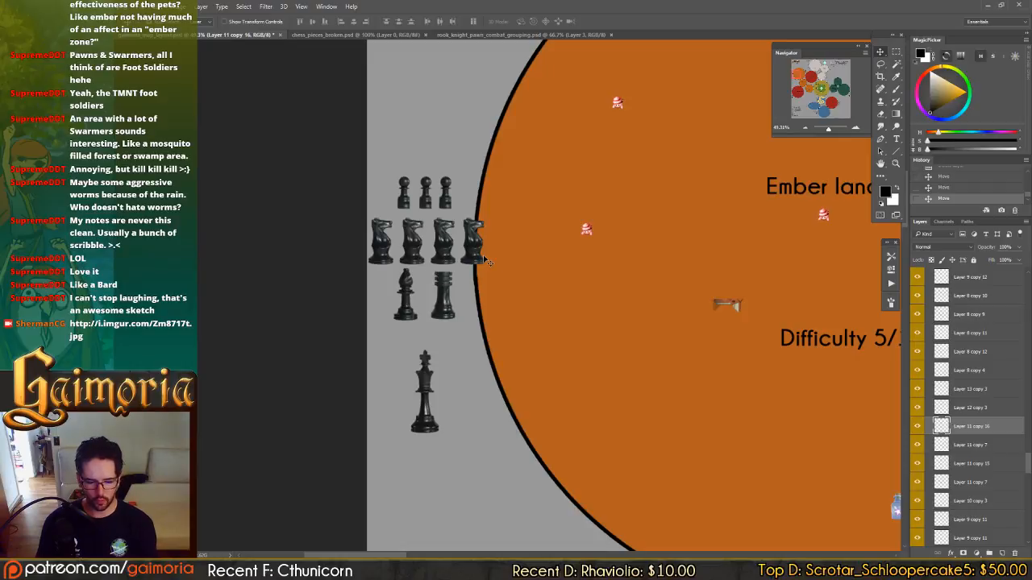
pyautogui.press('Delete')
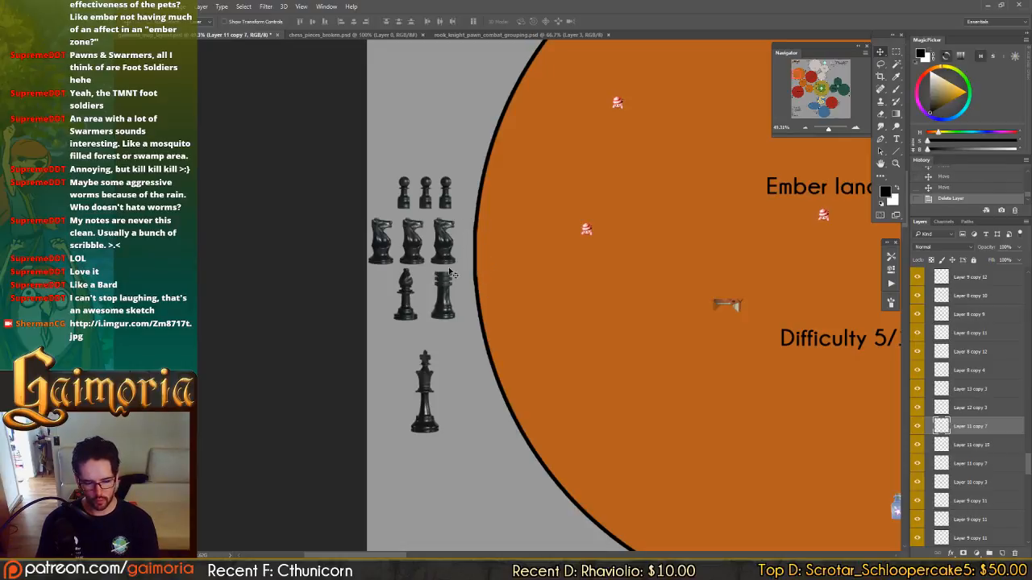
pyautogui.keyDown('shift'); pyautogui.click(412, 250); pyautogui.keyUp('shift')
pyautogui.keyDown('shift'); pyautogui.click(389, 248); pyautogui.keyUp('shift')
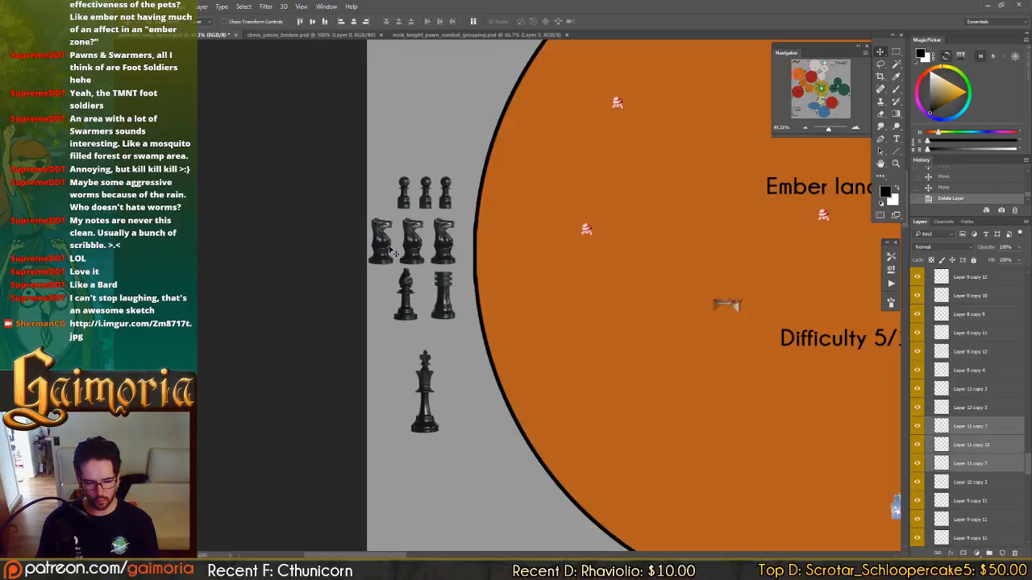
pyautogui.moveTo(416, 251); pyautogui.dragTo(427, 252)
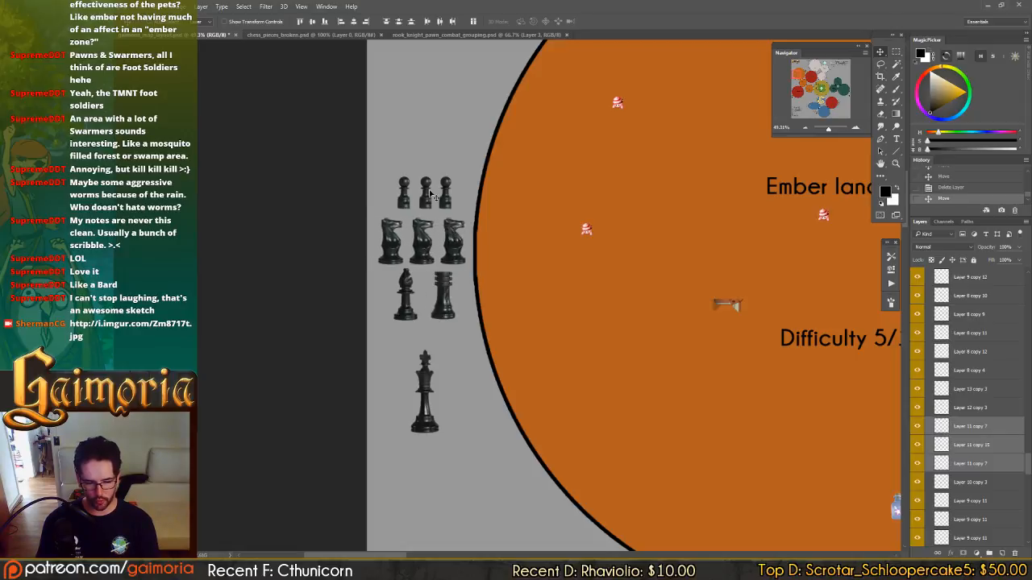
# Review the piece groups beside Ember lands 03, Fluid lands 01 and the Storm lands zones.
pyautogui.moveTo(346, 221); pyautogui.dragTo(255, 226)
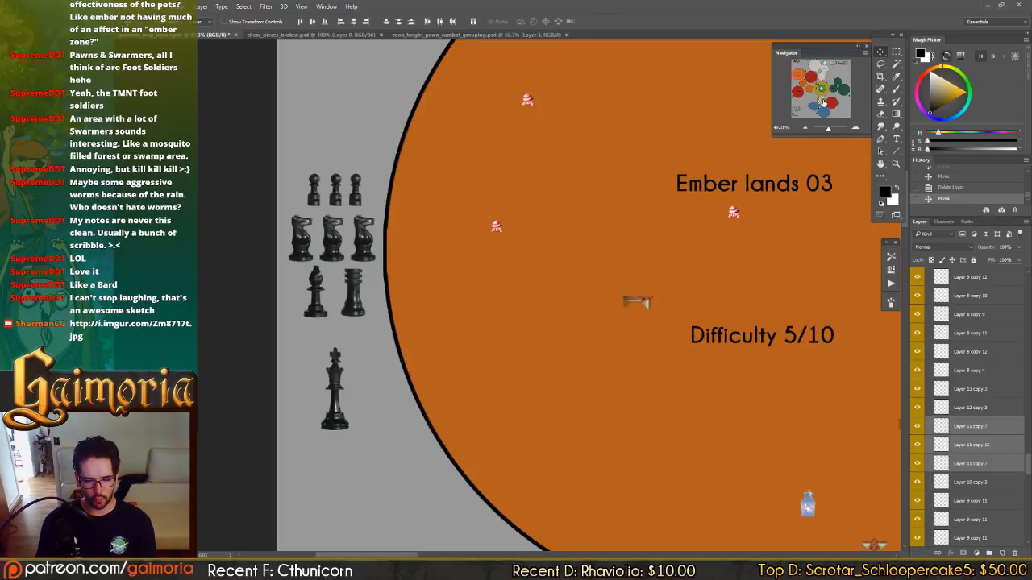
pyautogui.click(820, 102)
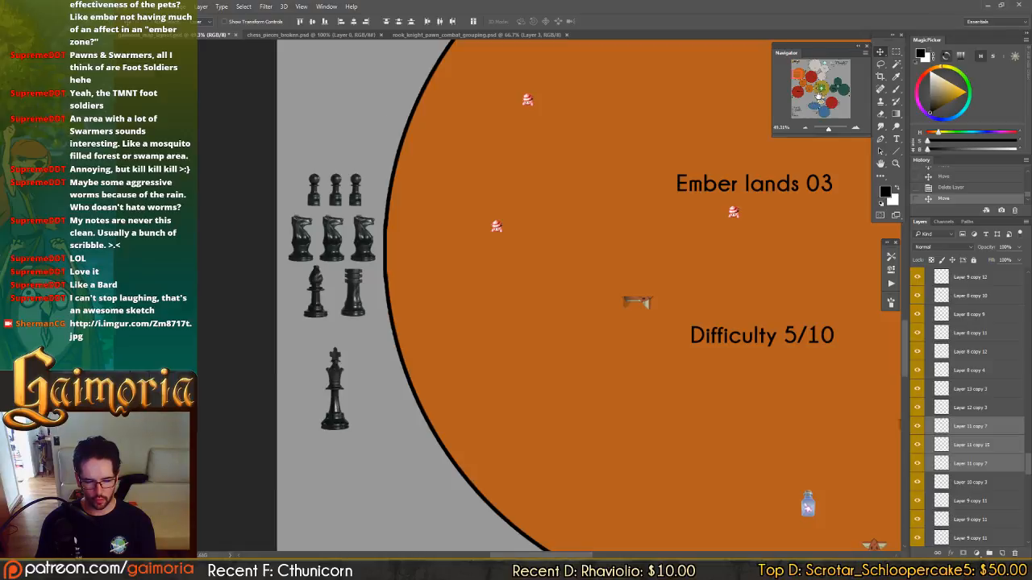
pyautogui.click(816, 93)
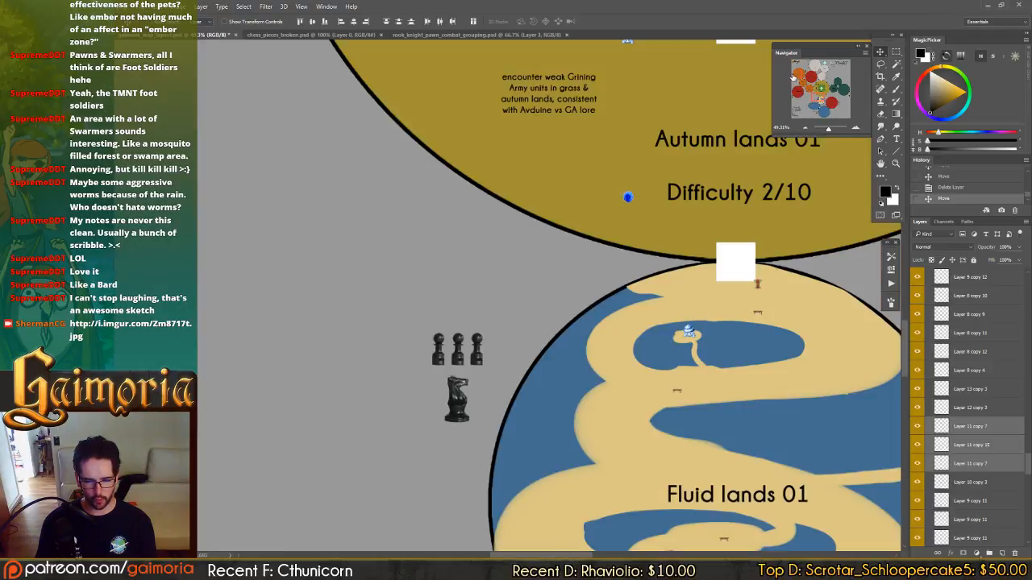
pyautogui.click(828, 77)
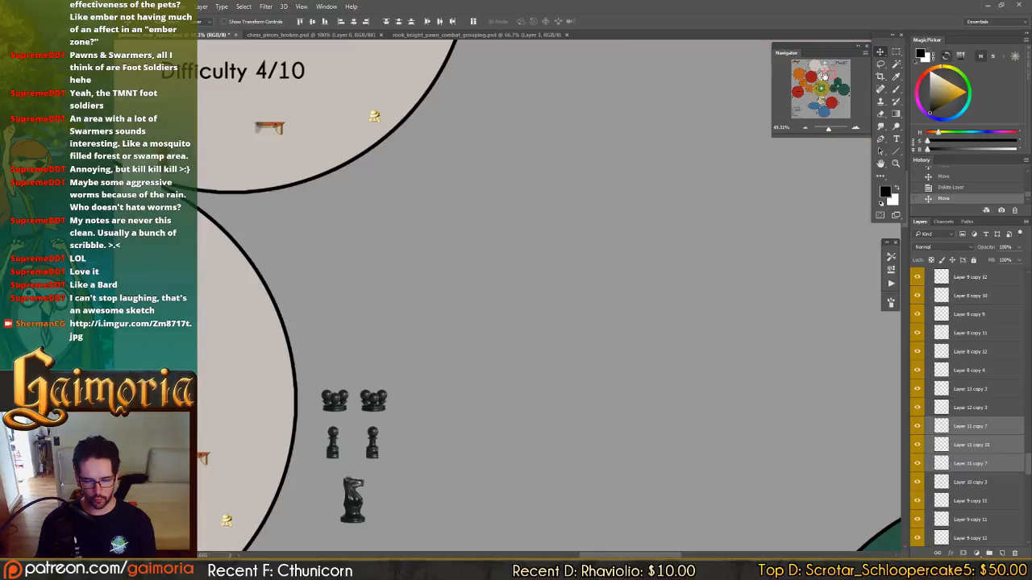
pyautogui.moveTo(818, 81); pyautogui.dragTo(790, 74)
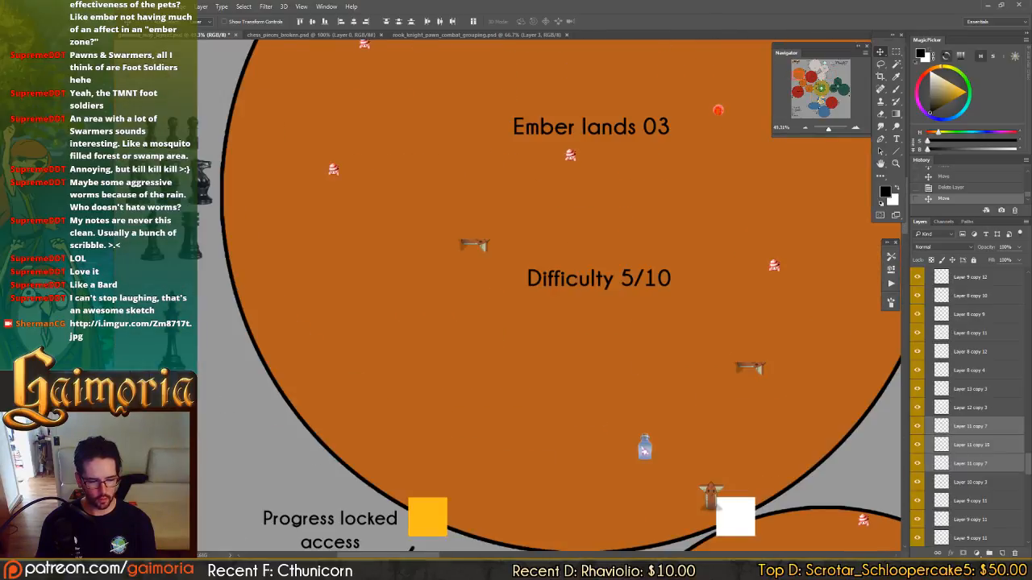
# Copy the bishop from the Ember lands 03 group into the grey space beside Ember lands 01.
pyautogui.moveTo(155, 244); pyautogui.dragTo(436, 161)
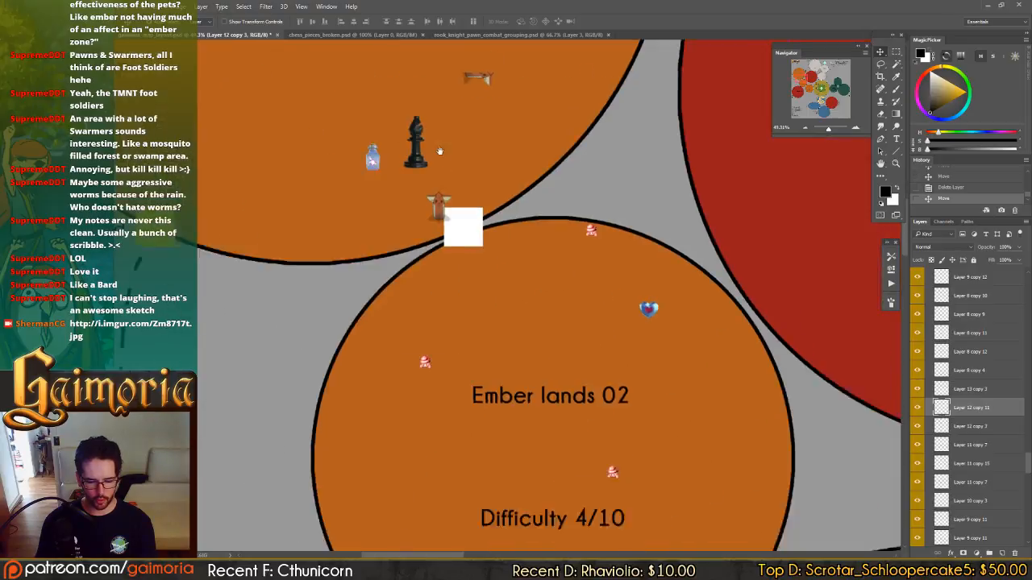
pyautogui.moveTo(678, 412); pyautogui.dragTo(734, 516)
pyautogui.moveTo(733, 520); pyautogui.dragTo(407, 420)
pyautogui.moveTo(264, 336); pyautogui.dragTo(600, 342)
pyautogui.moveTo(630, 192); pyautogui.dragTo(479, 299)
# Copy a knight from the Ember lands 03 group beside Ember lands 01 and line it up directly above the bishop.
pyautogui.moveTo(324, 121)
pyautogui.mouseDown()
pyautogui.moveTo(615, 376)
pyautogui.moveTo(701, 435)
pyautogui.mouseUp()
pyautogui.moveTo(349, 149); pyautogui.dragTo(488, 327)
pyautogui.moveTo(473, 120)
pyautogui.mouseDown()
pyautogui.moveTo(482, 241)
pyautogui.moveTo(492, 207)
pyautogui.moveTo(666, 415)
pyautogui.moveTo(768, 490)
pyautogui.mouseUp()
pyautogui.moveTo(650, 367); pyautogui.dragTo(322, 121)
pyautogui.moveTo(668, 436); pyautogui.dragTo(260, 89)
pyautogui.moveTo(398, 166); pyautogui.dragTo(594, 512)
pyautogui.moveTo(429, 457)
pyautogui.mouseDown()
pyautogui.moveTo(430, 267)
pyautogui.moveTo(591, 466)
pyautogui.mouseUp()
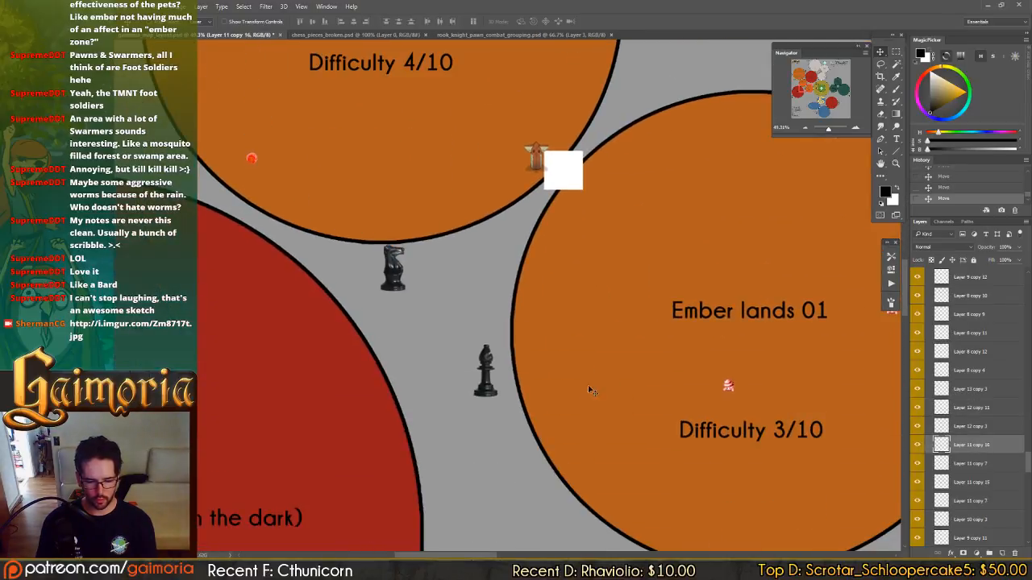
pyautogui.moveTo(432, 355); pyautogui.dragTo(485, 401)
pyautogui.click(487, 394)
pyautogui.moveTo(489, 324); pyautogui.dragTo(486, 332)
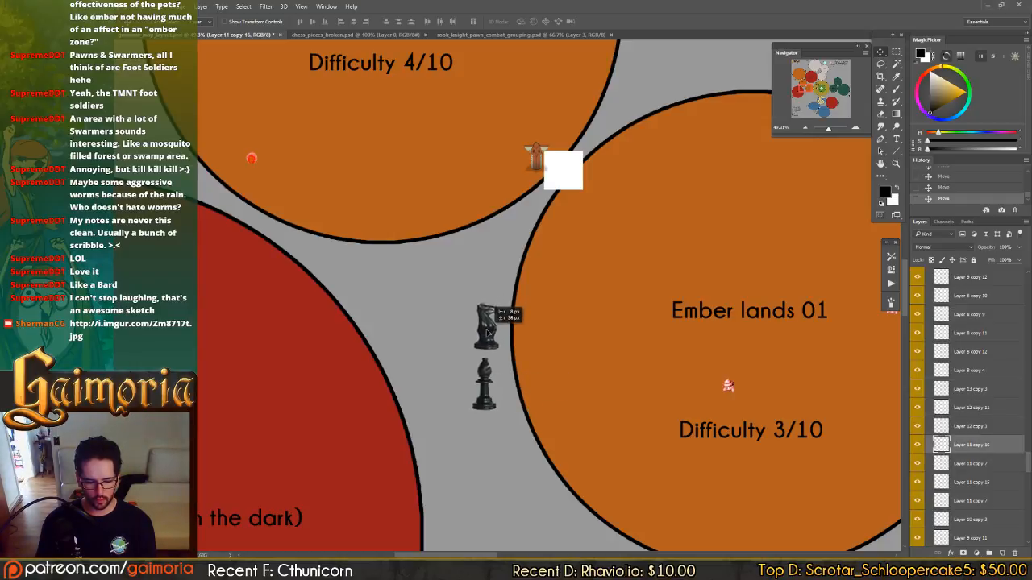
# Copy a pawn from the Ember lands 03 group and place it above the knight beside Ember lands 01.
pyautogui.moveTo(358, 217); pyautogui.dragTo(605, 347)
pyautogui.moveTo(355, 169); pyautogui.dragTo(469, 369)
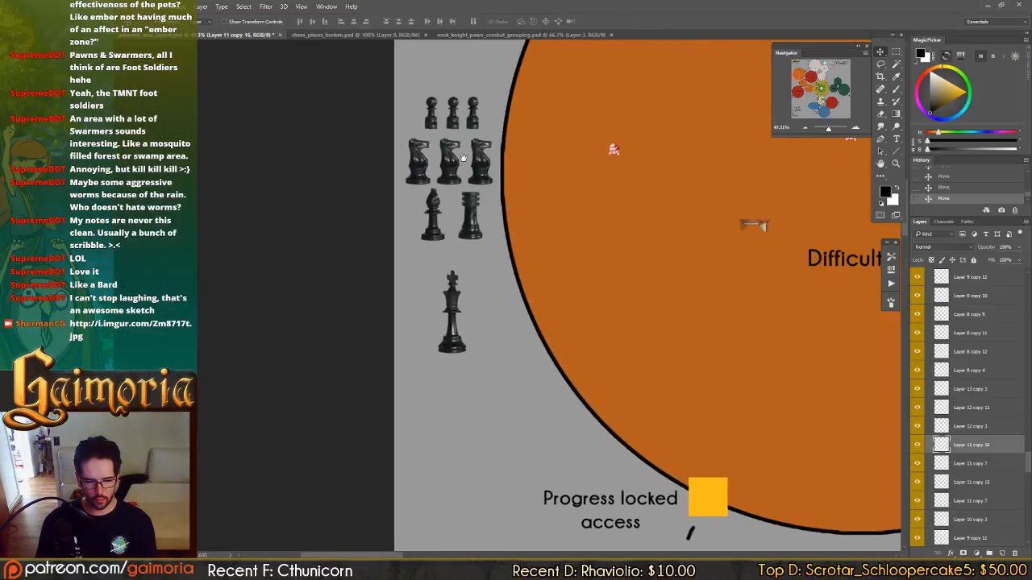
pyautogui.moveTo(473, 124); pyautogui.dragTo(786, 435)
pyautogui.moveTo(693, 427); pyautogui.dragTo(323, 213)
pyautogui.moveTo(613, 395); pyautogui.dragTo(313, 212)
pyautogui.moveTo(343, 202); pyautogui.dragTo(629, 476)
pyautogui.moveTo(528, 416); pyautogui.dragTo(526, 230)
pyautogui.moveTo(524, 440); pyautogui.dragTo(522, 308)
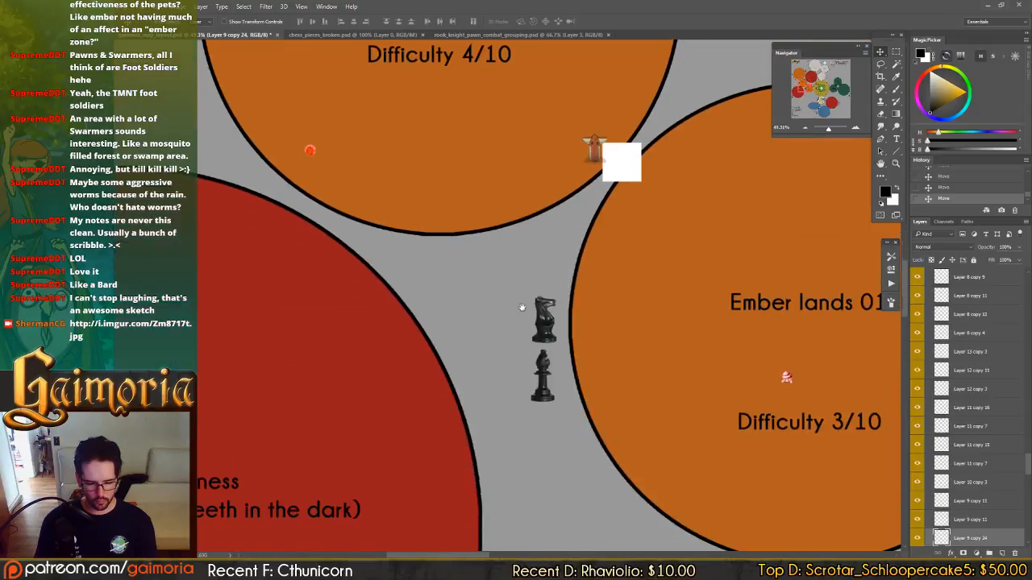
pyautogui.moveTo(412, 233)
pyautogui.mouseDown()
pyautogui.moveTo(617, 425)
pyautogui.moveTo(587, 498)
pyautogui.moveTo(593, 450)
pyautogui.moveTo(597, 467)
pyautogui.mouseUp()
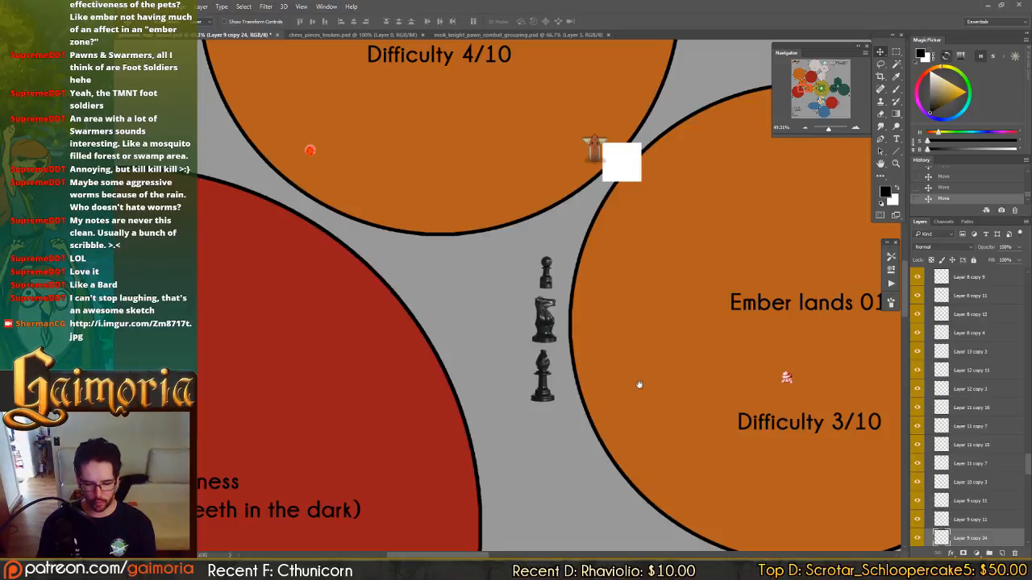
# Copy the Ember lands 01 bishop into the grey space beside Ember lands 02.
pyautogui.moveTo(639, 385); pyautogui.dragTo(636, 445)
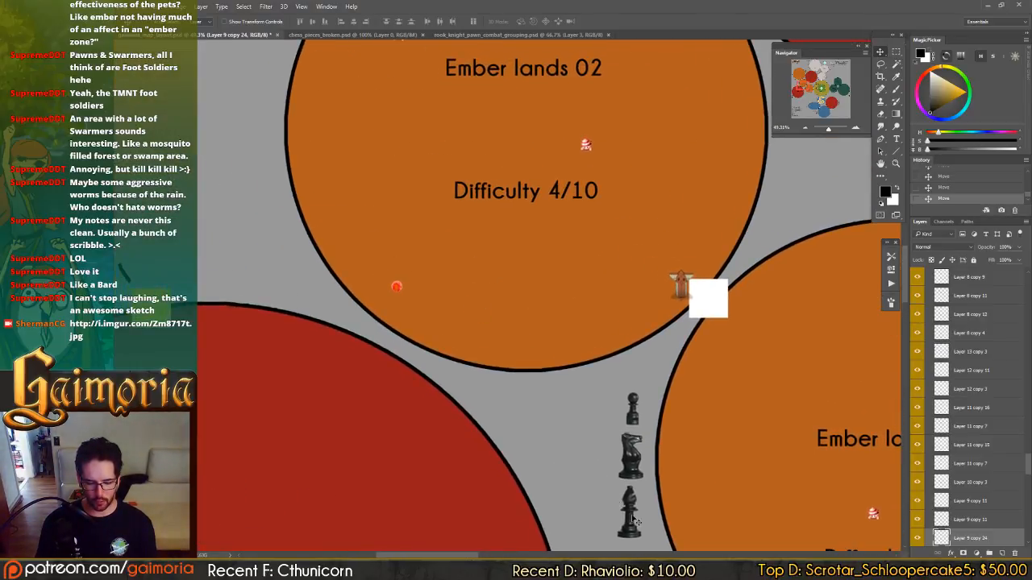
pyautogui.click(637, 522)
pyautogui.moveTo(647, 538); pyautogui.dragTo(302, 239)
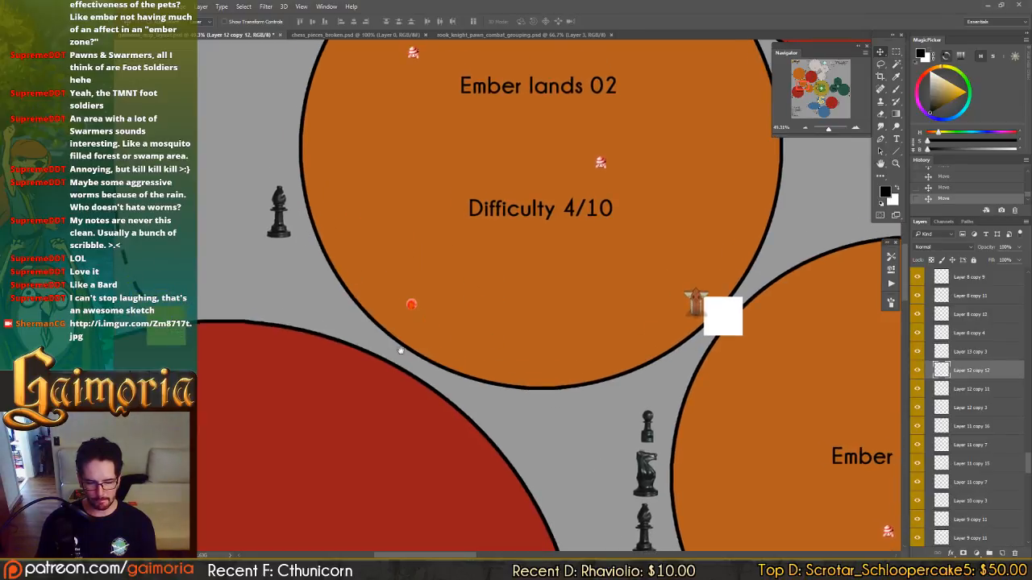
pyautogui.moveTo(397, 221); pyautogui.dragTo(477, 264)
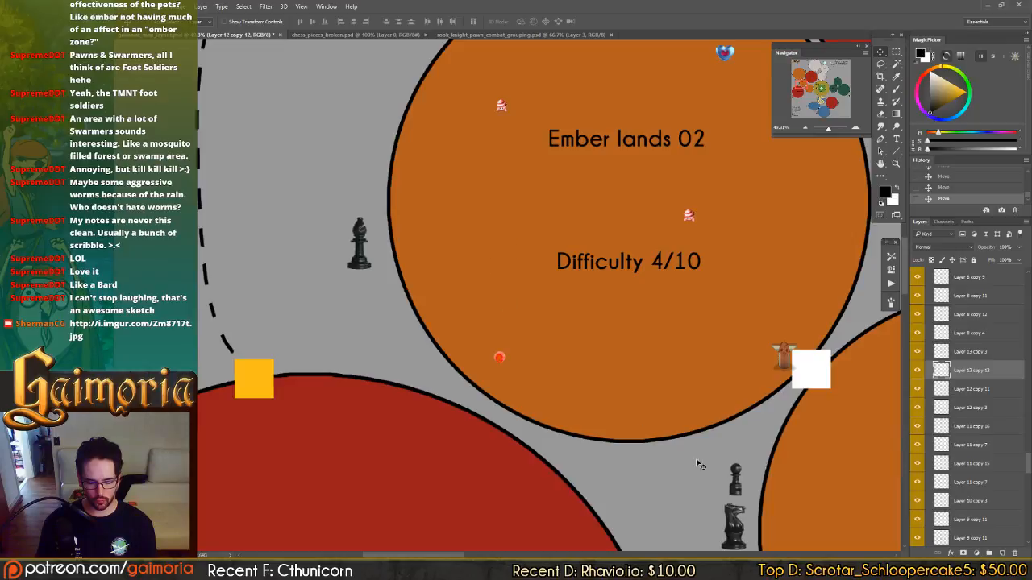
# Copy the Ember lands 01 knight and align it above the bishop beside Ember lands 02.
pyautogui.moveTo(737, 538); pyautogui.dragTo(369, 188)
pyautogui.moveTo(384, 142); pyautogui.dragTo(534, 232)
pyautogui.moveTo(501, 175); pyautogui.dragTo(409, 285)
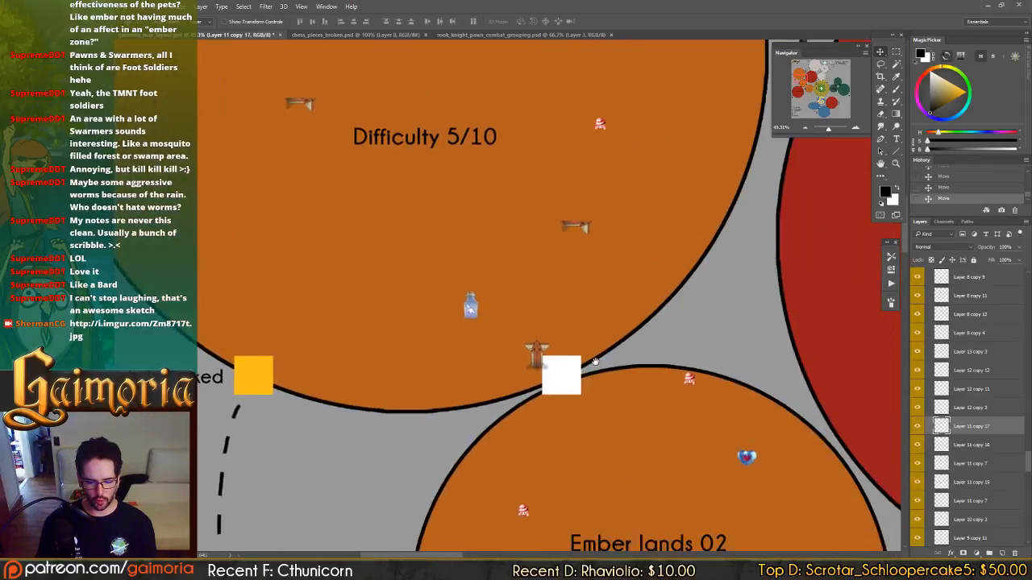
pyautogui.moveTo(594, 362)
pyautogui.mouseDown()
pyautogui.moveTo(545, 279)
pyautogui.moveTo(583, 357)
pyautogui.mouseUp()
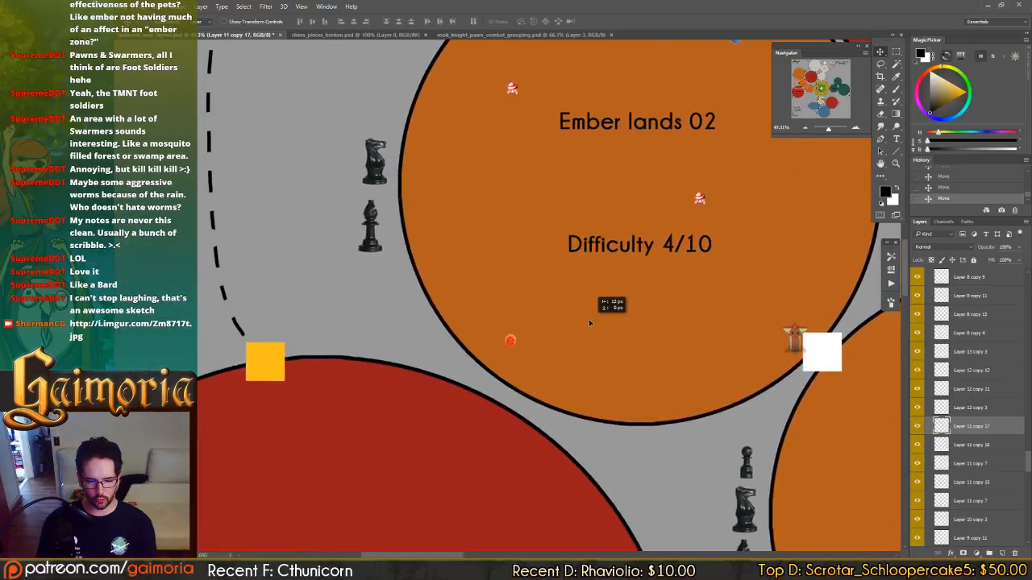
# Copy a pawn from the Ember lands 03 group and place it above the knight beside Ember lands 02.
pyautogui.moveTo(486, 220); pyautogui.dragTo(581, 350)
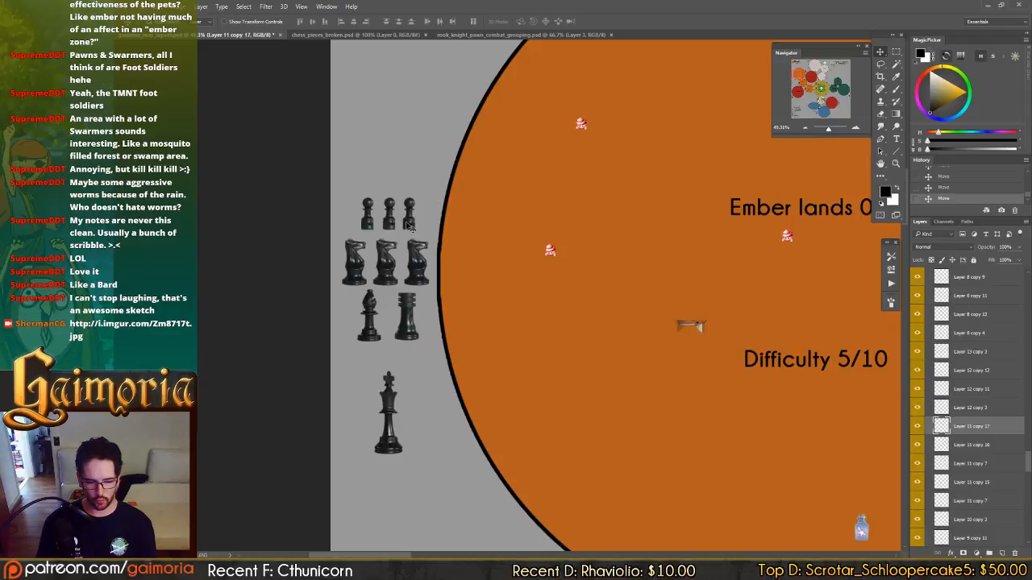
pyautogui.click(413, 230)
pyautogui.moveTo(491, 241); pyautogui.dragTo(655, 456)
pyautogui.hotkey('ctrl', 'z')
pyautogui.moveTo(430, 154); pyautogui.dragTo(566, 382)
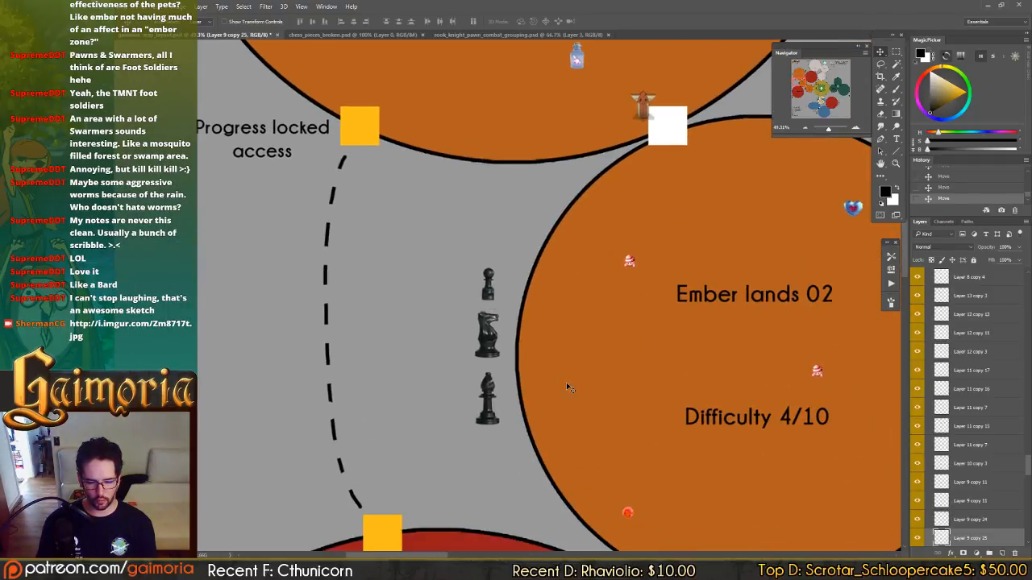
# Copy the "new knight for zone 03" label from the Storm lands 03 group beside both the knight and the pawn at Ember lands 02.
pyautogui.moveTo(518, 312); pyautogui.dragTo(618, 458)
pyautogui.moveTo(603, 416); pyautogui.dragTo(416, 186)
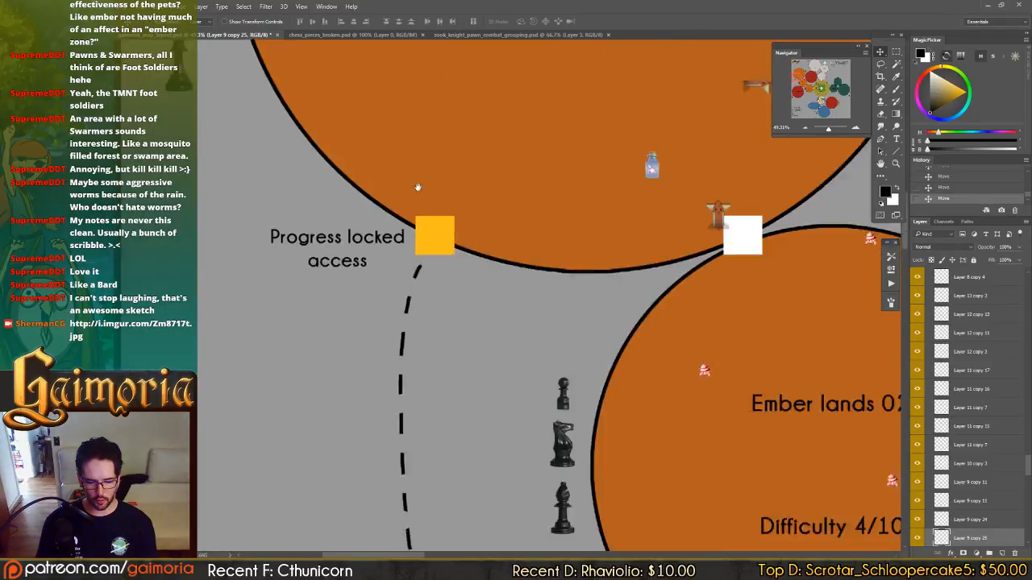
pyautogui.moveTo(543, 320); pyautogui.dragTo(642, 336)
pyautogui.moveTo(374, 198); pyautogui.dragTo(483, 363)
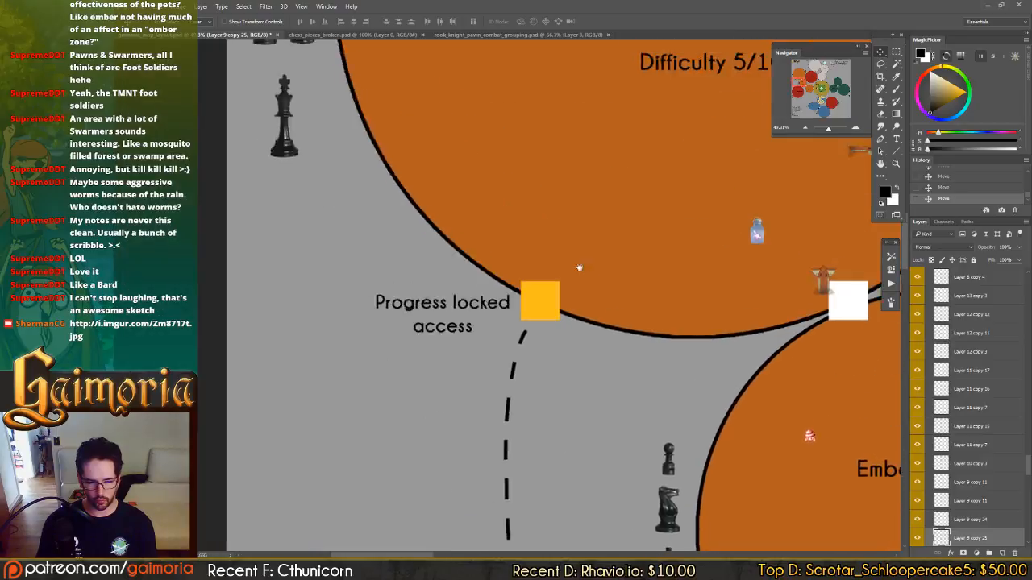
pyautogui.moveTo(581, 267); pyautogui.dragTo(338, 472)
pyautogui.moveTo(626, 247); pyautogui.dragTo(603, 418)
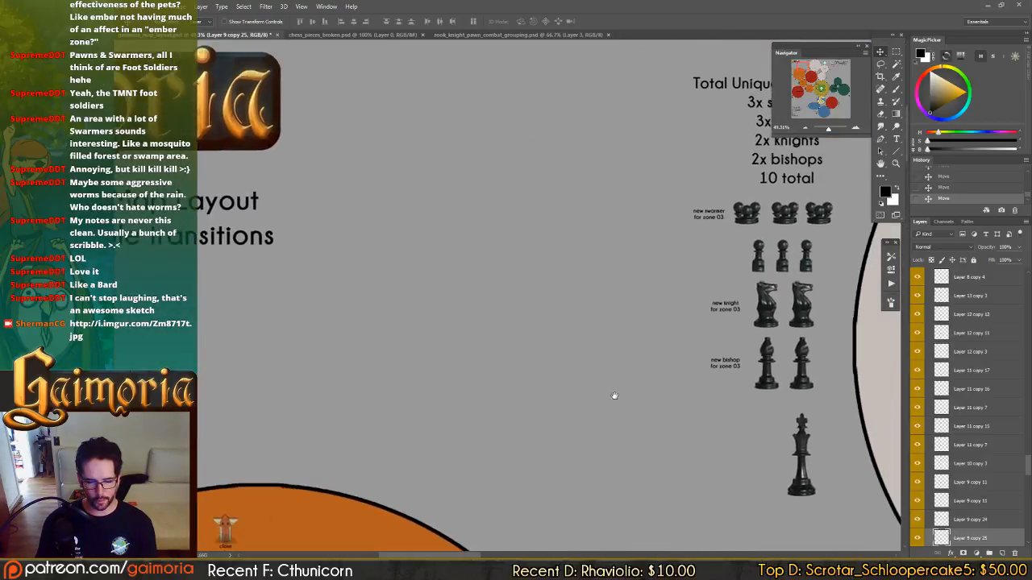
pyautogui.moveTo(728, 312); pyautogui.dragTo(526, 177)
pyautogui.moveTo(602, 242); pyautogui.dragTo(529, 549)
pyautogui.moveTo(537, 495); pyautogui.dragTo(588, 153)
pyautogui.moveTo(641, 210); pyautogui.dragTo(556, 466)
pyautogui.moveTo(566, 387); pyautogui.dragTo(563, 437)
# Change the label beside the Ember lands 02 pawn to "new pawn for zone 02".
pyautogui.press('t')
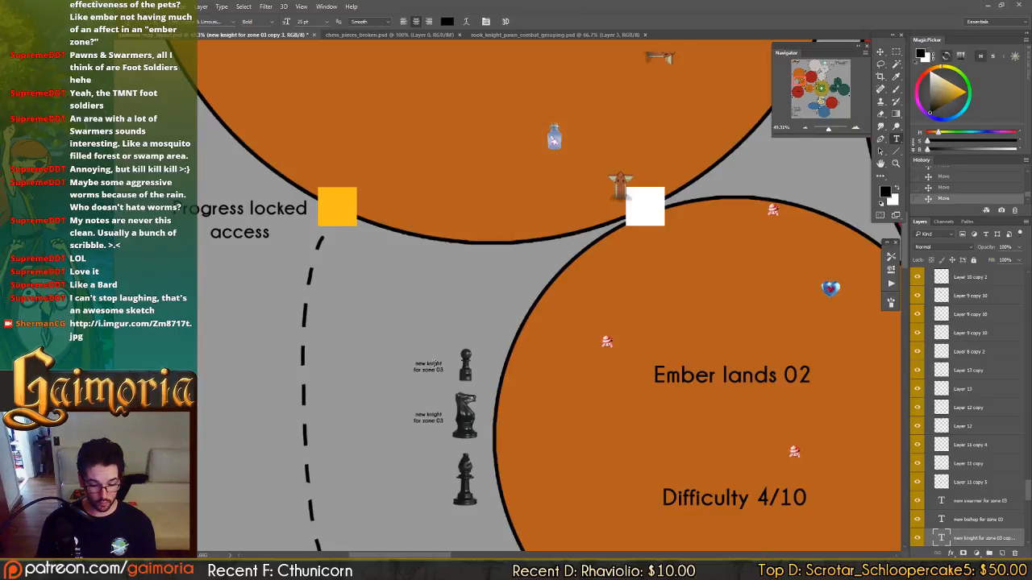
pyautogui.doubleClick(433, 364)
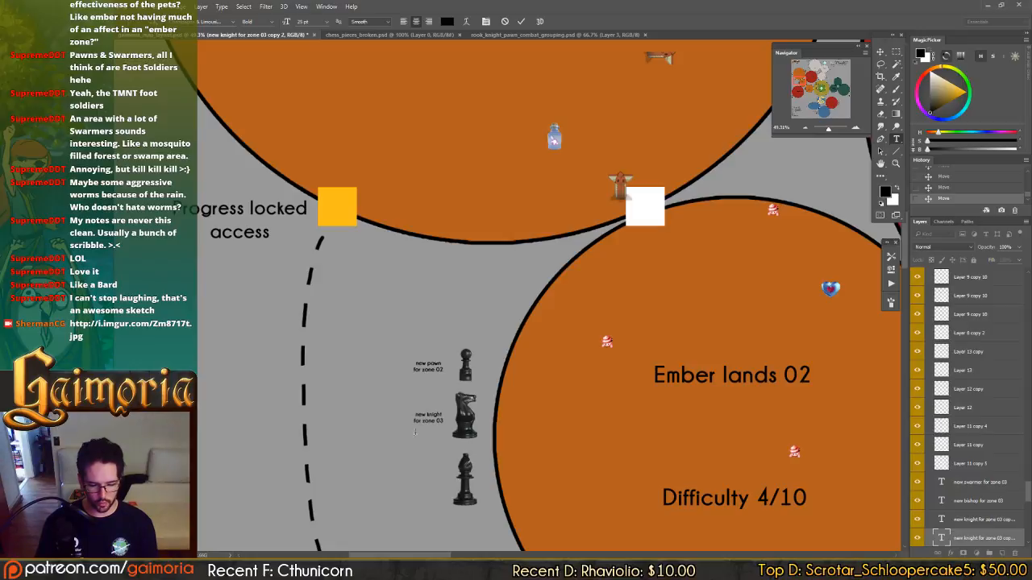
# Change the label beside the Ember lands 02 knight to "new knight for zone 02".
pyautogui.click(440, 420)
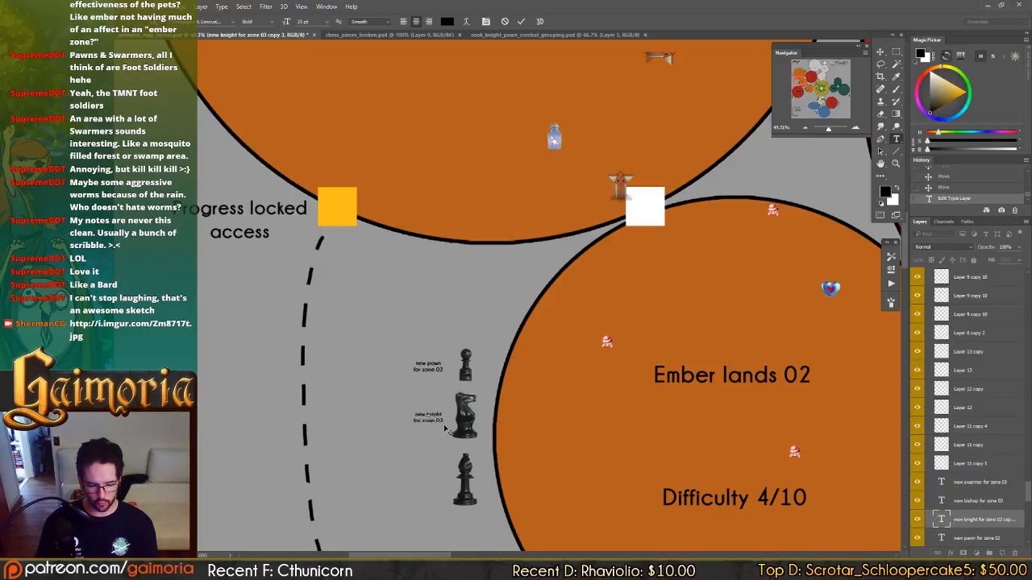
pyautogui.press('BackSpace')
pyautogui.write('2')
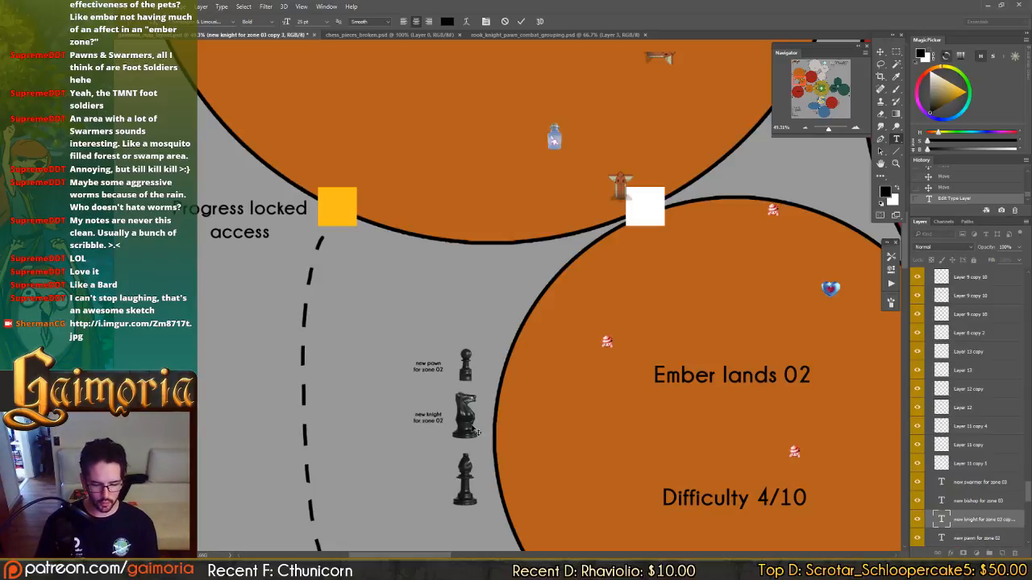
pyautogui.hotkey('ctrl', 'Return')
pyautogui.press('v')
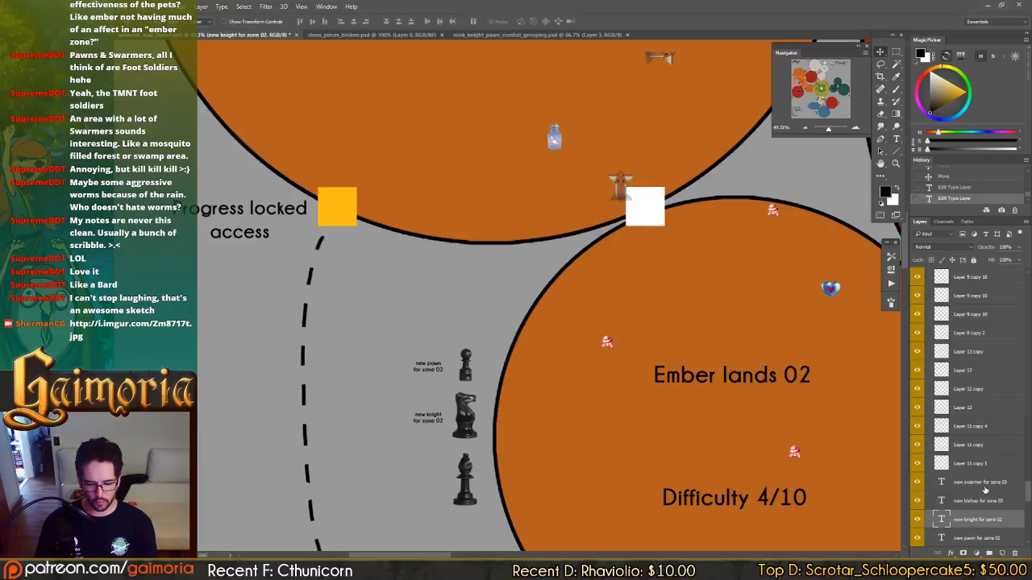
# Copy the Ember lands 02 "new pawn" and "new knight" labels beside the matching pieces at Ember lands 03.
pyautogui.scroll(-1, 1011, 504)
pyautogui.keyDown('shift'); pyautogui.click(1007, 526); pyautogui.keyUp('shift')
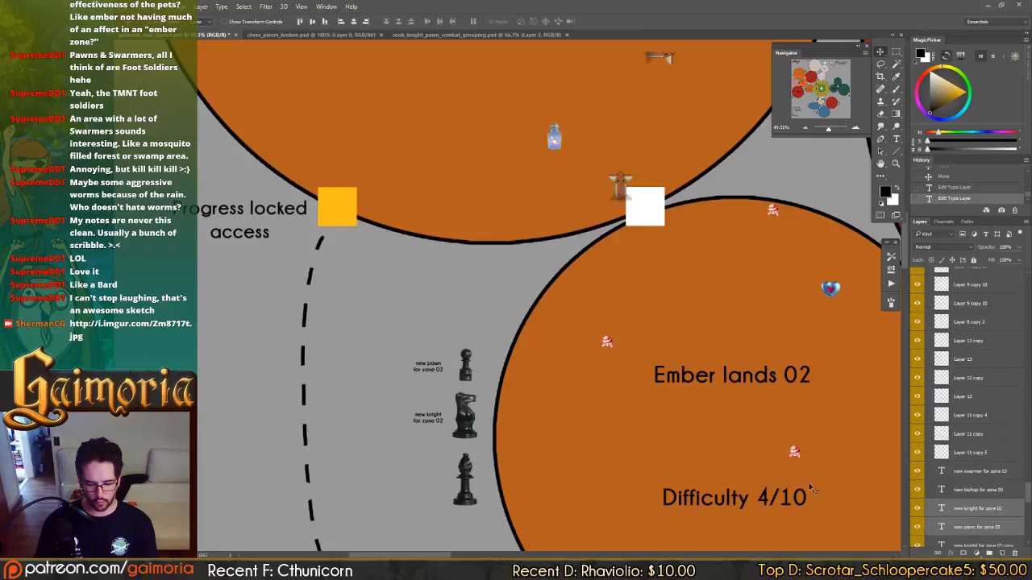
pyautogui.moveTo(640, 407); pyautogui.dragTo(386, 138)
pyautogui.moveTo(430, 182); pyautogui.dragTo(532, 238)
# Extend the canvas past its left edge with the Crop tool to make room for the Ember lands 03 labels.
pyautogui.press('c')
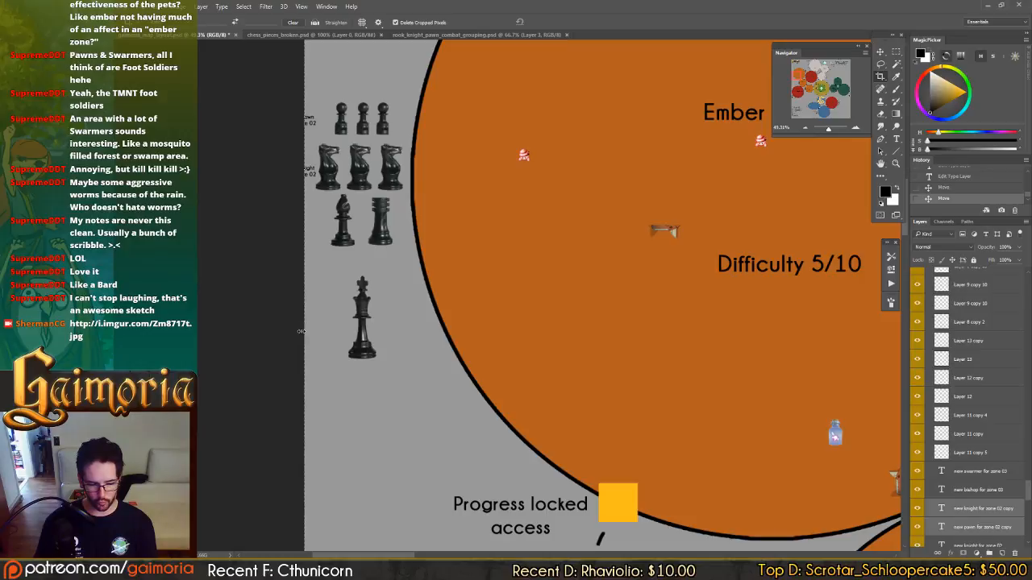
pyautogui.moveTo(300, 332); pyautogui.dragTo(295, 332)
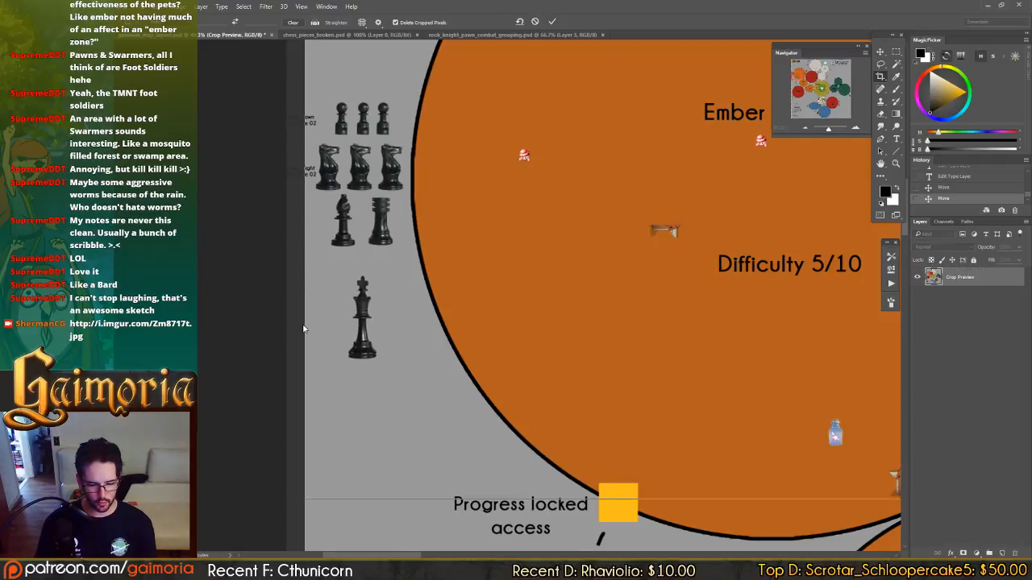
pyautogui.moveTo(300, 326); pyautogui.dragTo(275, 324)
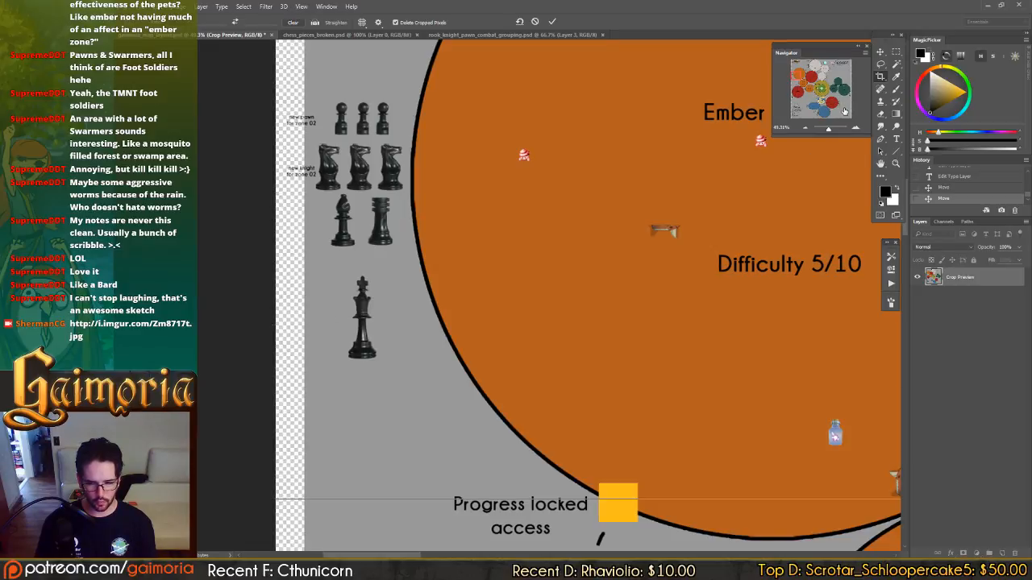
pyautogui.moveTo(845, 111); pyautogui.dragTo(785, 79)
pyautogui.moveTo(350, 151); pyautogui.dragTo(481, 307)
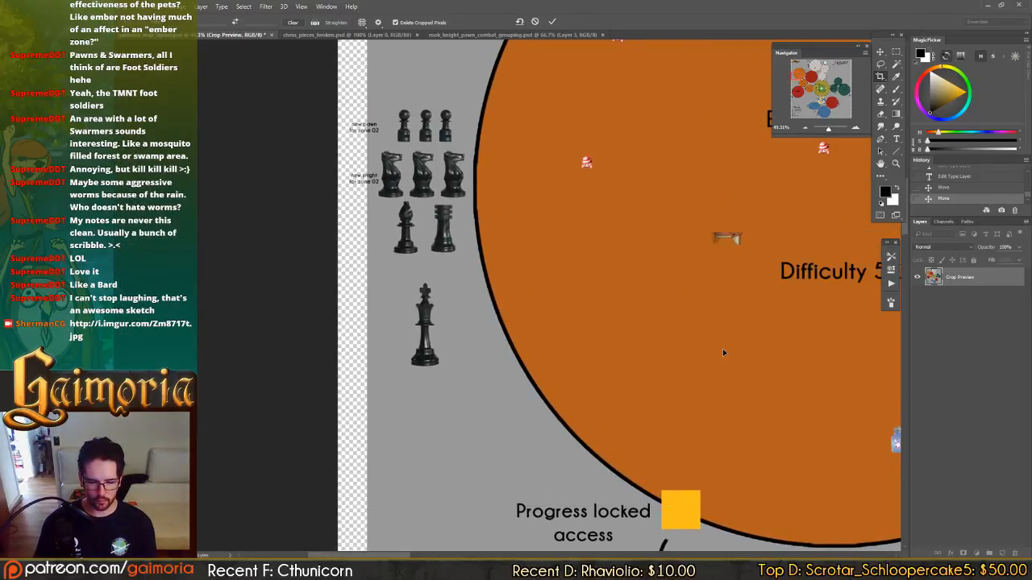
pyautogui.moveTo(722, 352); pyautogui.dragTo(704, 348)
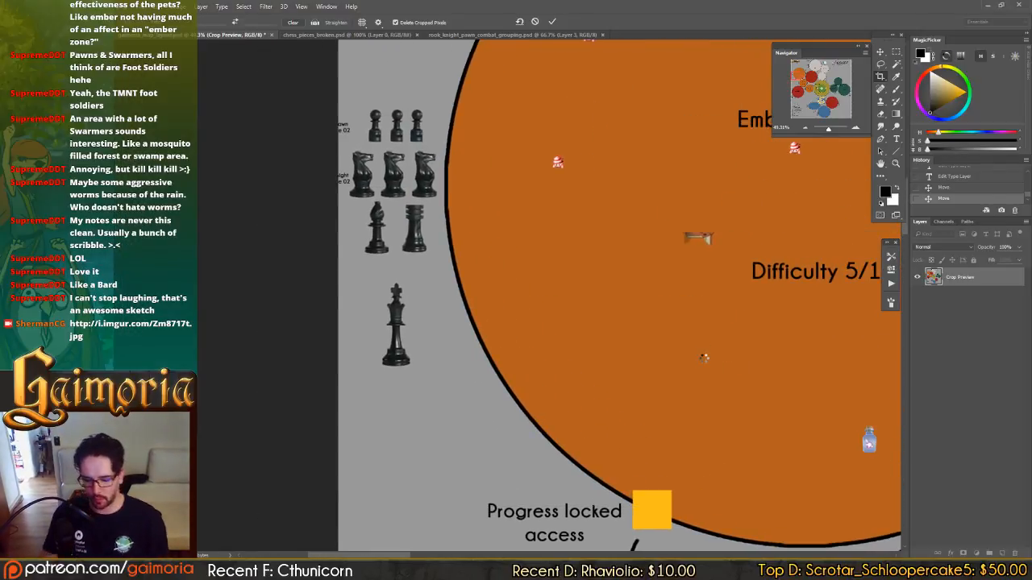
pyautogui.press('Return')
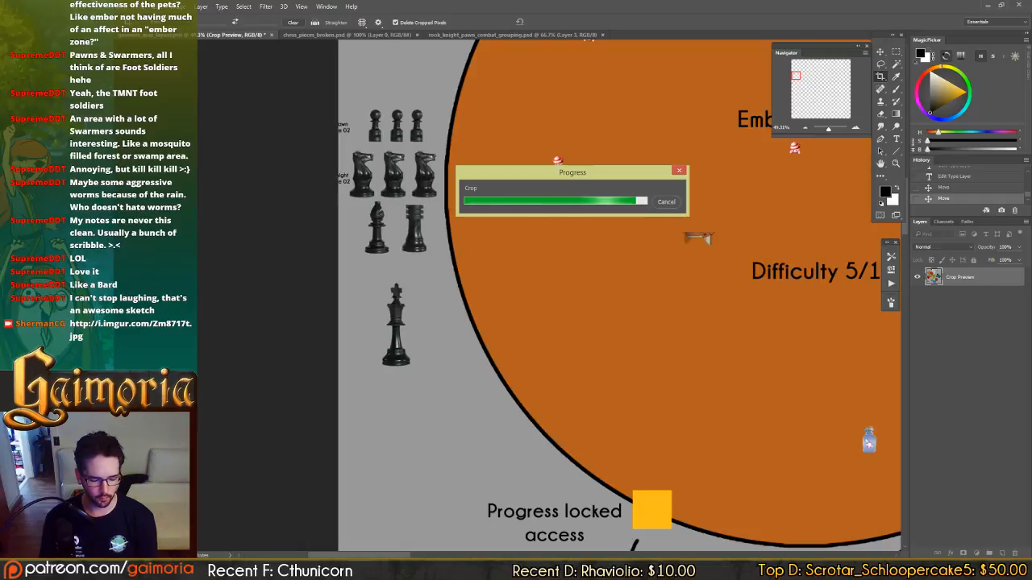
# Examine the "Rough Draft - Minimalist Rough v1 (11-17-13).jpg" sketch from the gaimoria design Map folder, then return to the layout map.
pyautogui.moveTo(226, 570)
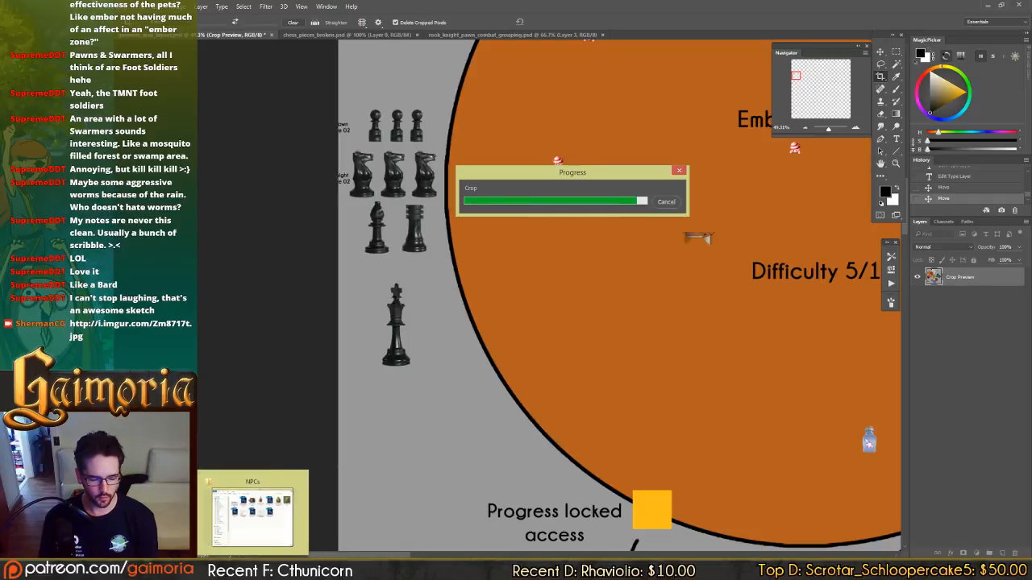
pyautogui.click(249, 570)
pyautogui.click(502, 399)
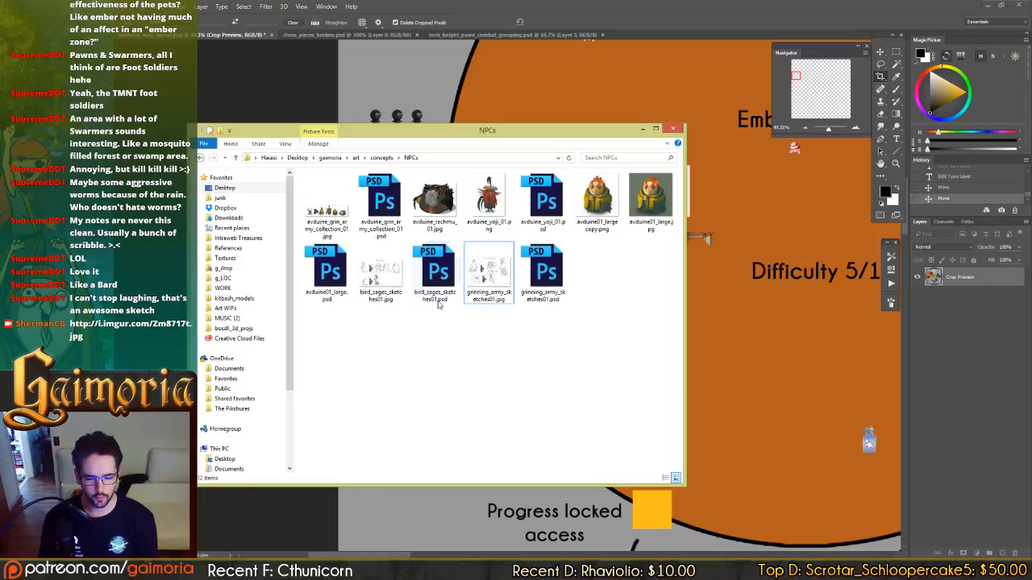
pyautogui.click(382, 158)
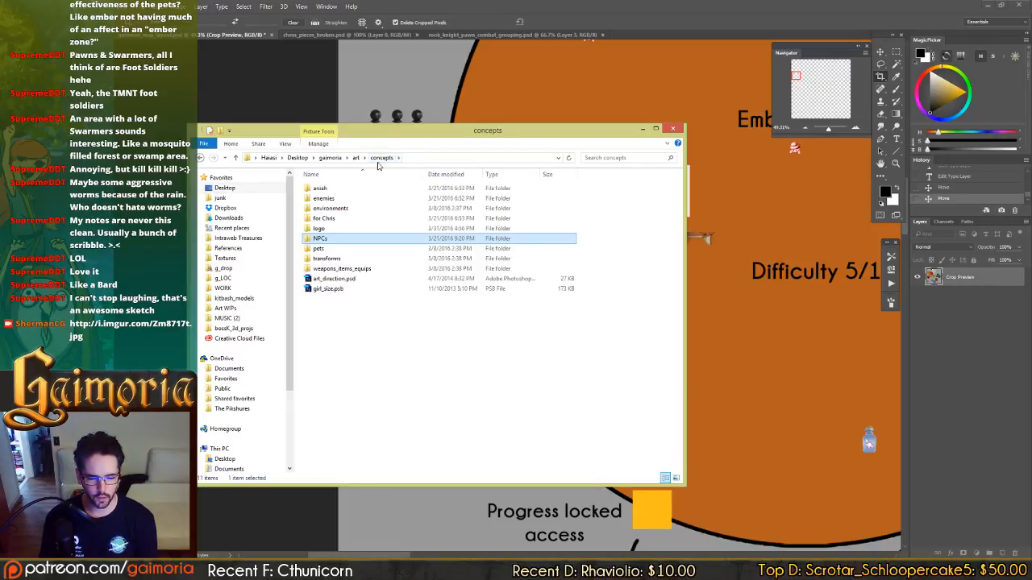
pyautogui.click(330, 158)
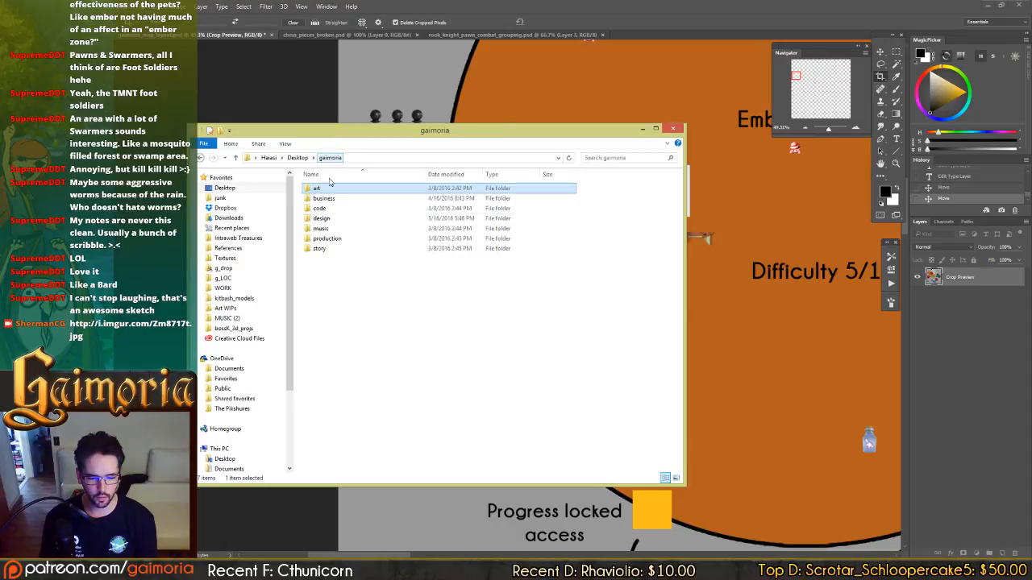
pyautogui.doubleClick(334, 221)
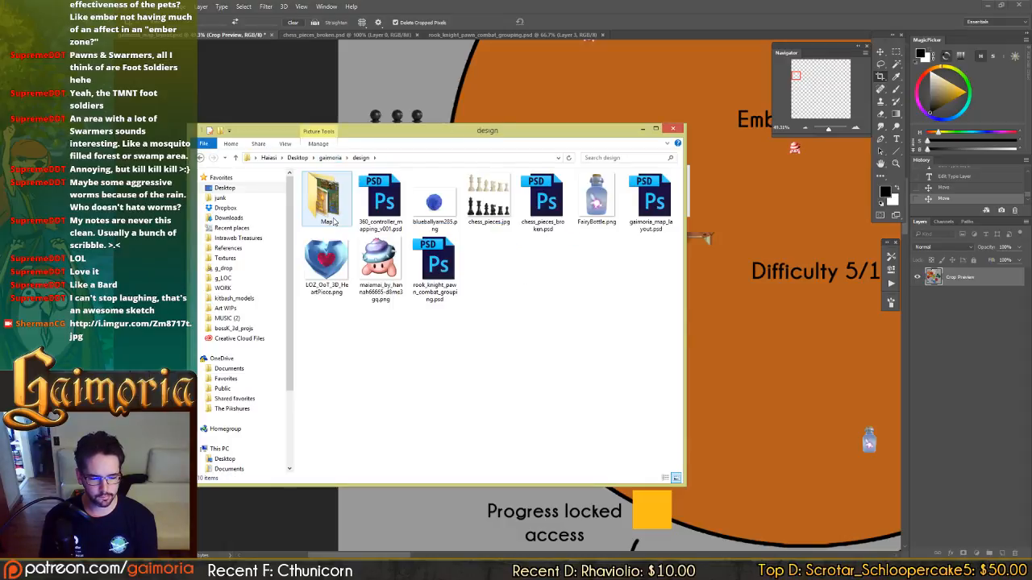
pyautogui.doubleClick(334, 222)
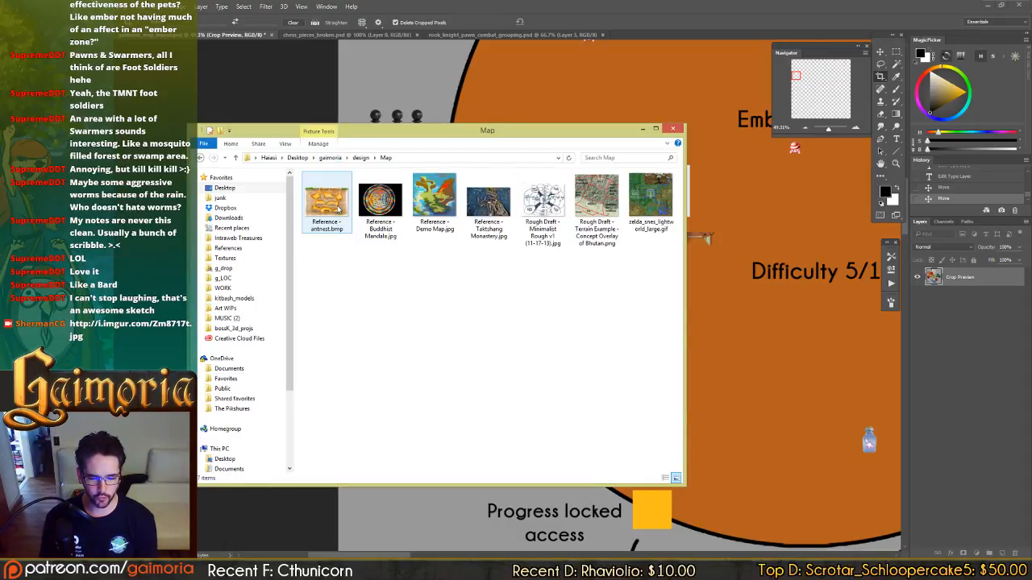
pyautogui.click(545, 201)
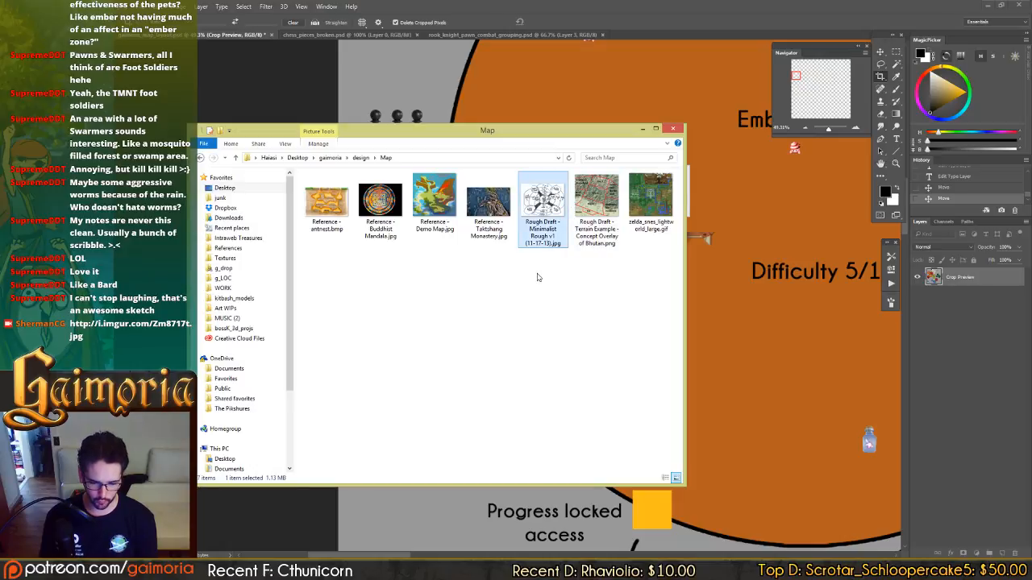
pyautogui.doubleClick(542, 216)
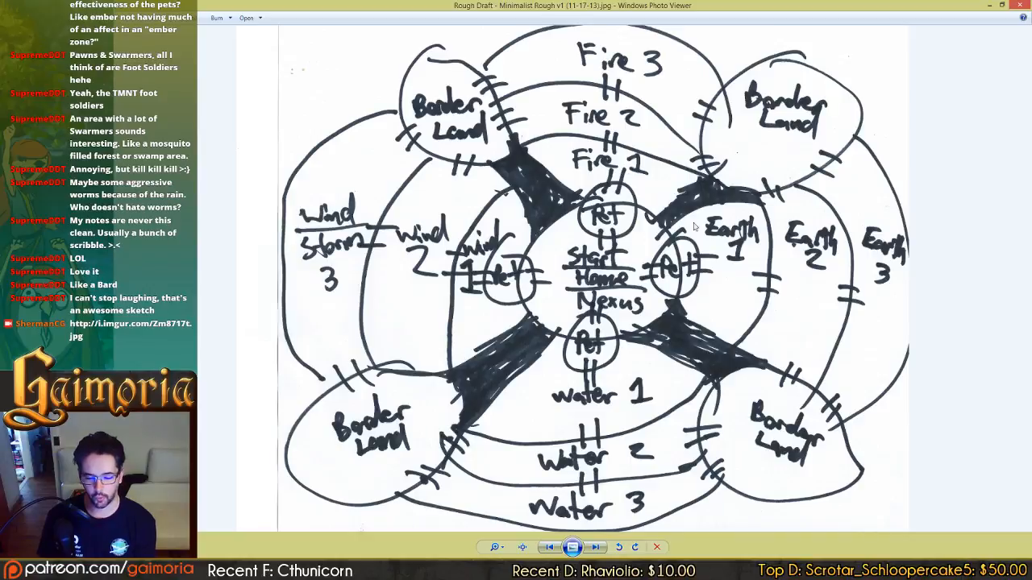
pyautogui.click(218, 567)
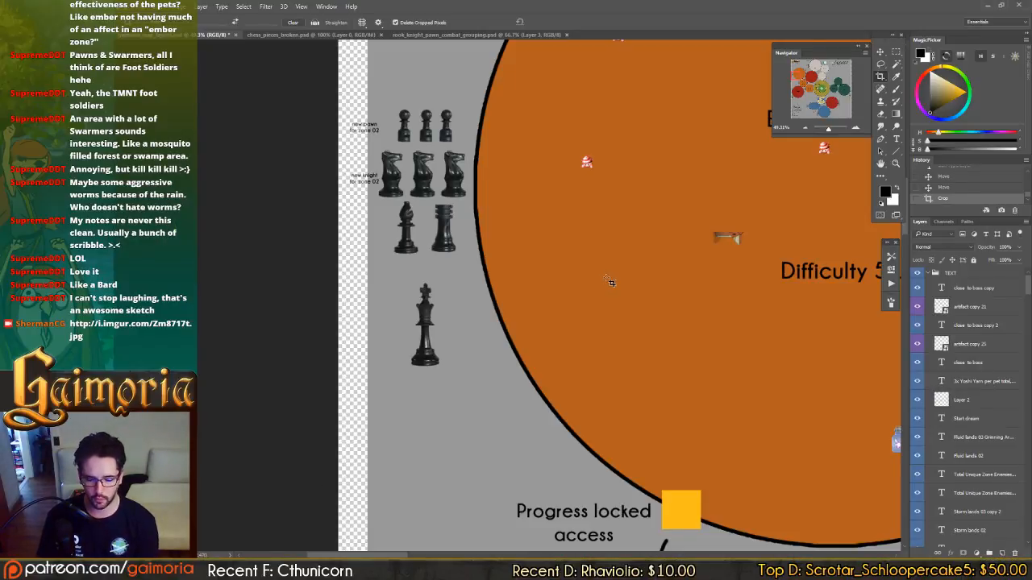
# Unlock the grey background layer at the bottom of the layer stack.
pyautogui.press('v')
pyautogui.click(838, 89)
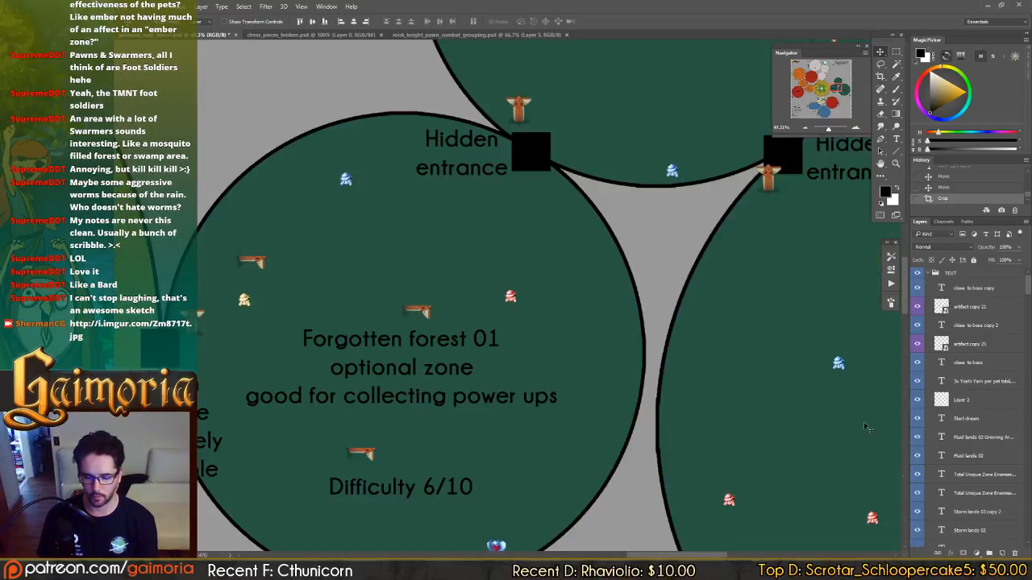
pyautogui.scroll(-2, 991, 487)
pyautogui.moveTo(1027, 292); pyautogui.dragTo(1018, 547)
pyautogui.click(973, 544)
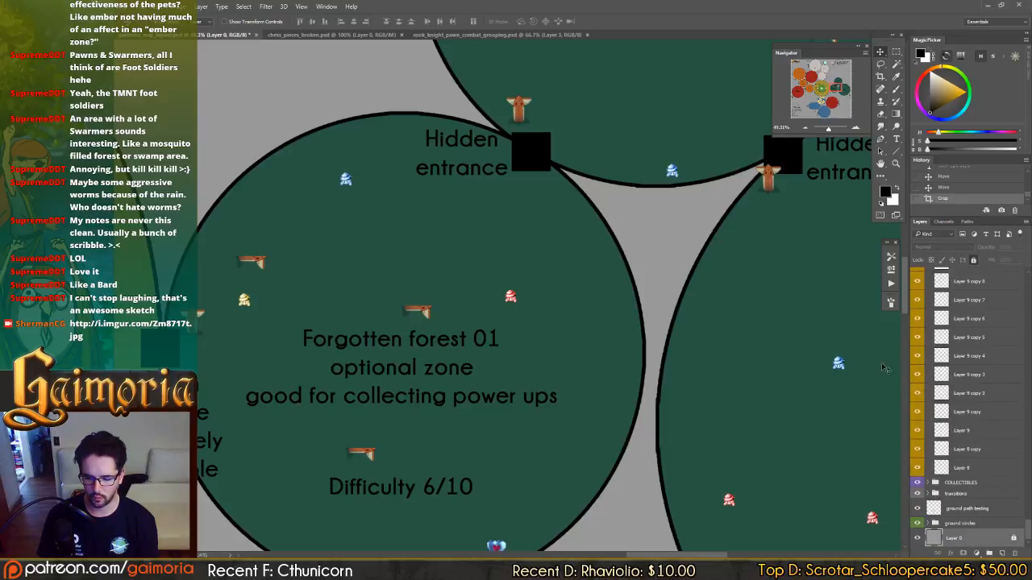
pyautogui.click(974, 261)
# Sample the map's grey backdrop colour and fill the entire background layer with it, covering the newly added canvas strip.
pyautogui.moveTo(739, 337); pyautogui.dragTo(478, 174)
pyautogui.moveTo(502, 428); pyautogui.dragTo(499, 371)
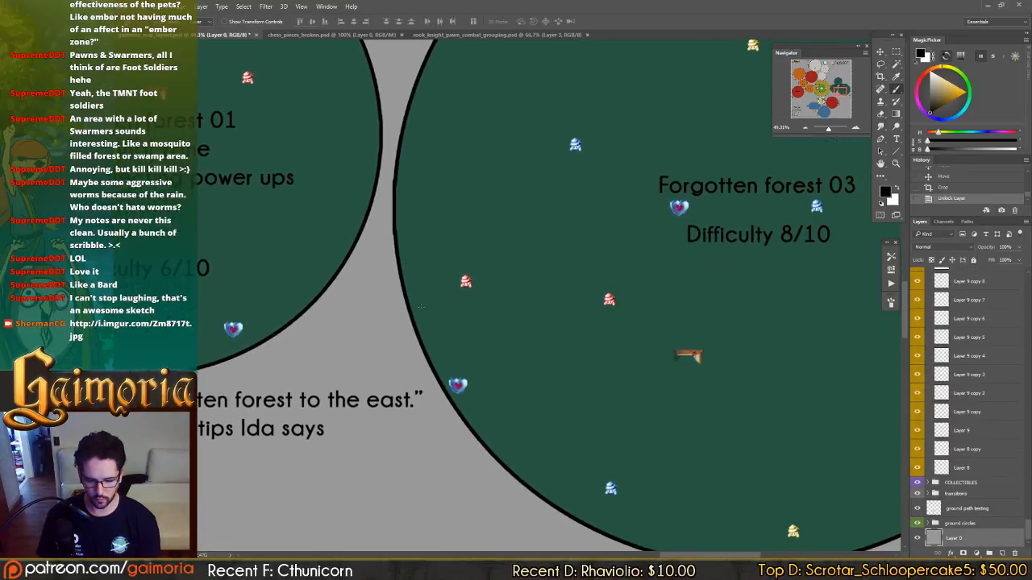
pyautogui.press('b')
pyautogui.keyDown('alt'); pyautogui.click(362, 325); pyautogui.keyUp('alt')
pyautogui.press('x')
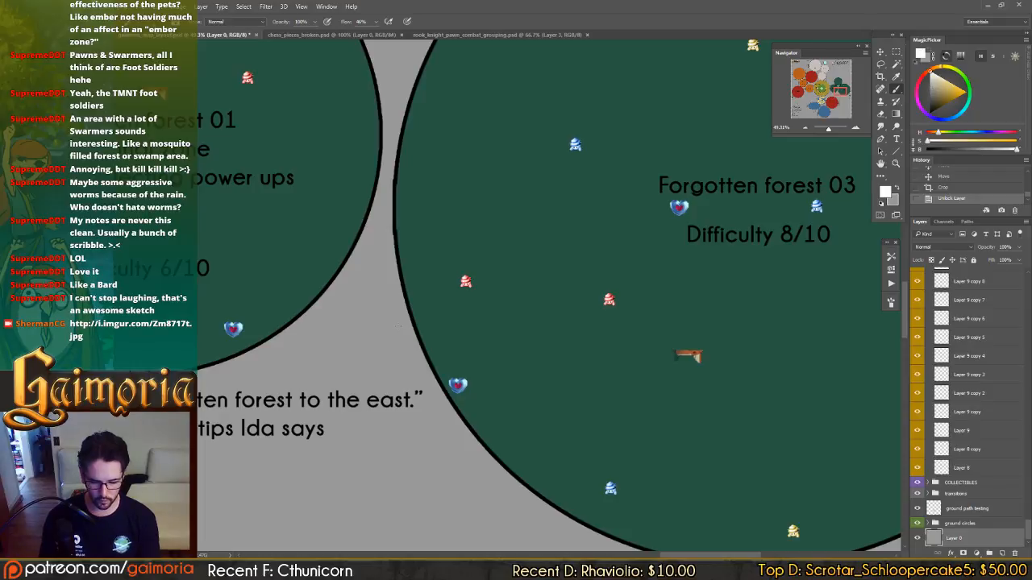
pyautogui.hotkey('ctrl', 'BackSpace')
pyautogui.moveTo(867, 321); pyautogui.dragTo(474, 293)
pyautogui.moveTo(490, 240); pyautogui.dragTo(486, 299)
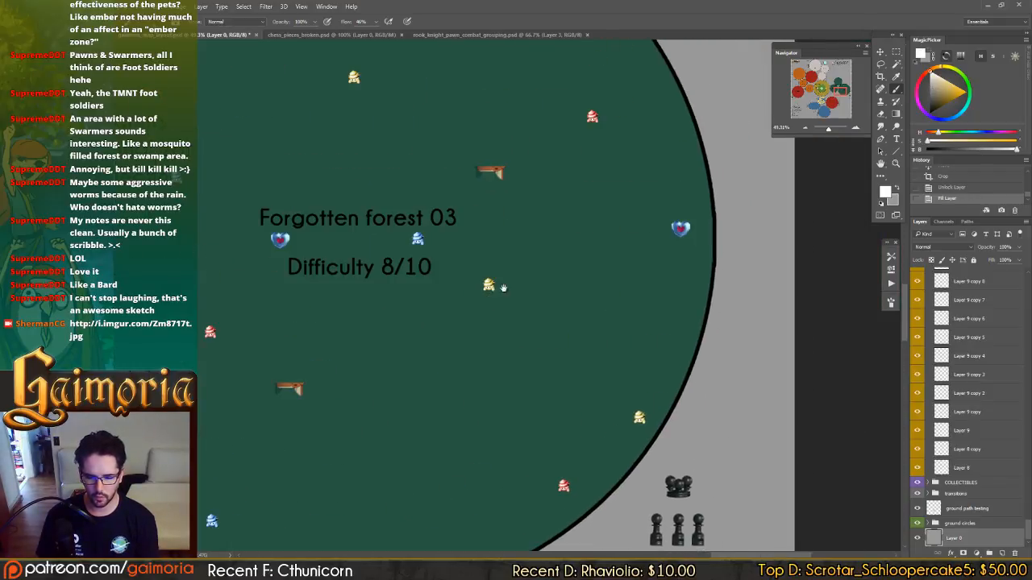
# Return to the Ember lands 03 piece group and save the map document.
pyautogui.click(791, 72)
pyautogui.moveTo(305, 209); pyautogui.dragTo(422, 212)
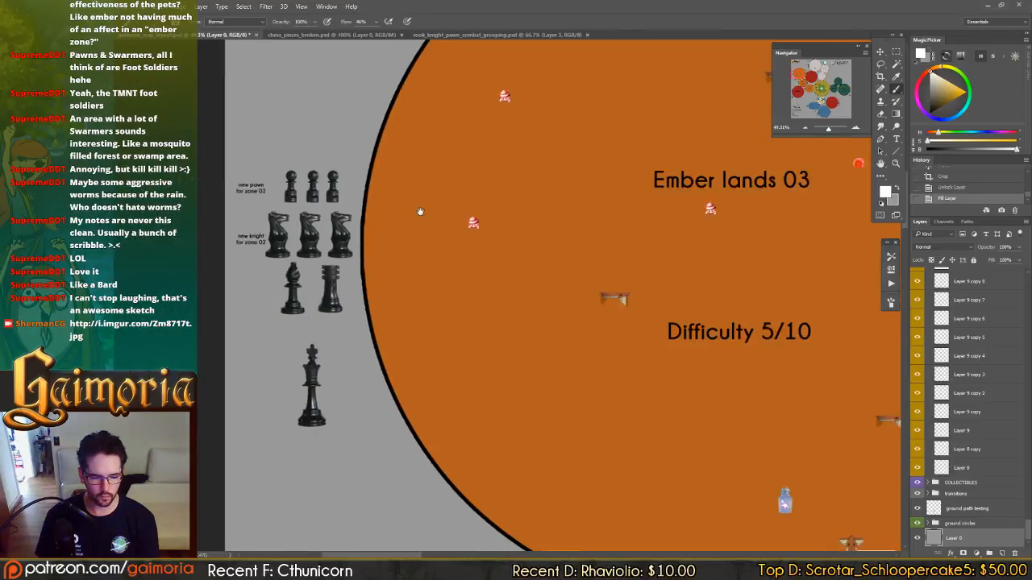
pyautogui.press('v')
pyautogui.hotkey('ctrl', 's')
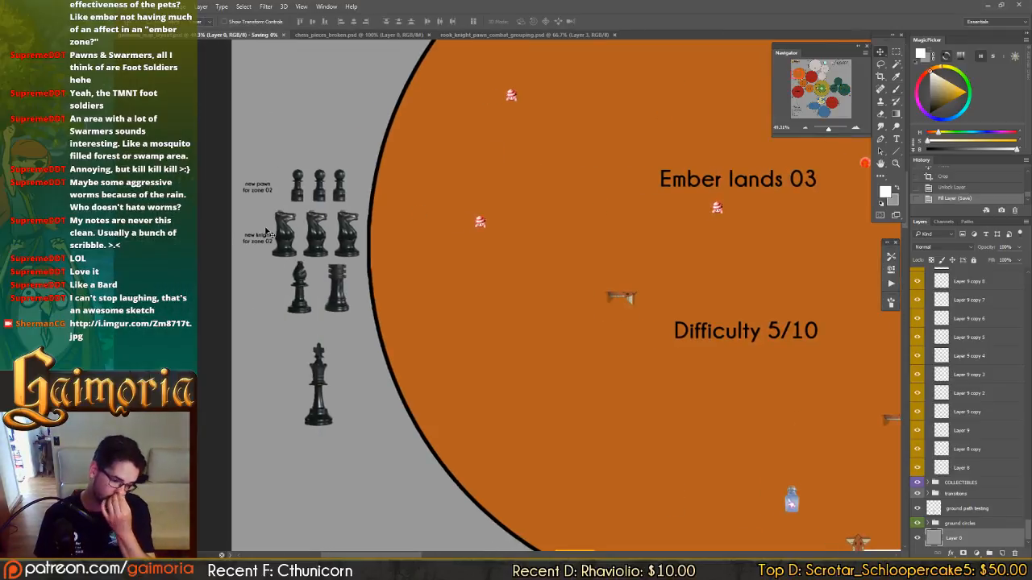
# Change the label beside the Ember lands 03 knights to "new knight for zone 03".
pyautogui.press('t')
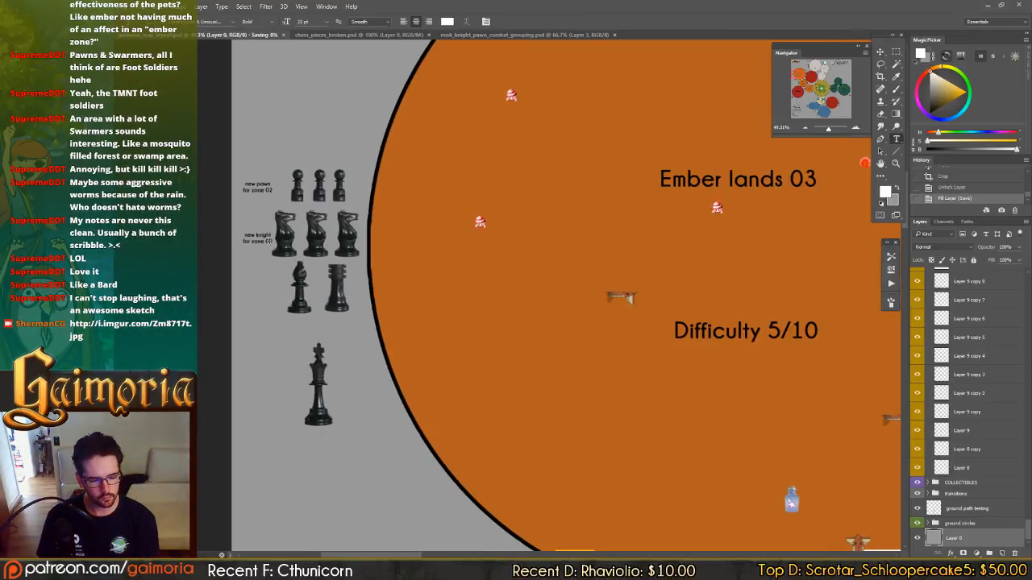
pyautogui.click(268, 240)
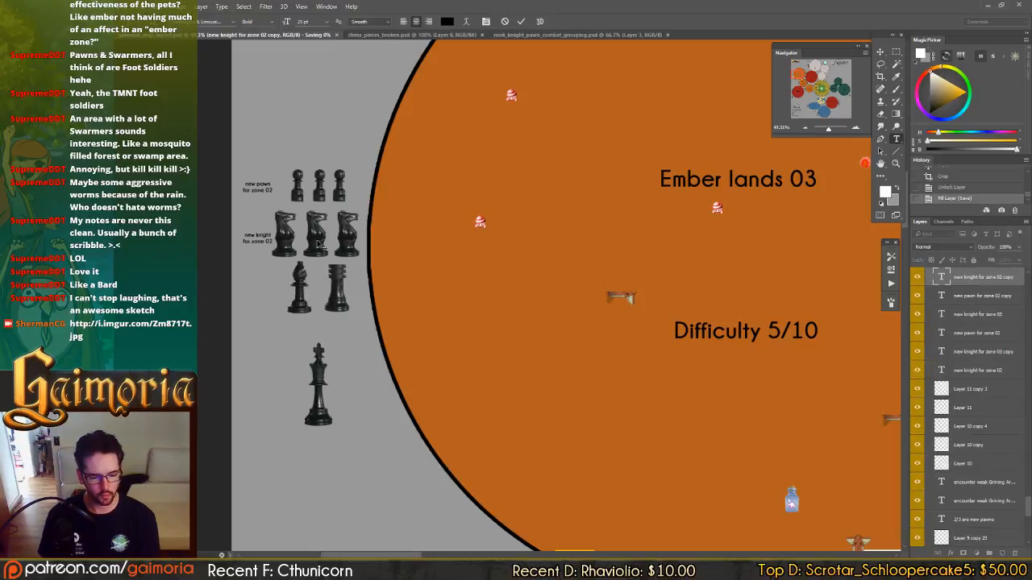
pyautogui.press('BackSpace')
pyautogui.write('3')
pyautogui.hotkey('ctrl', 'Return')
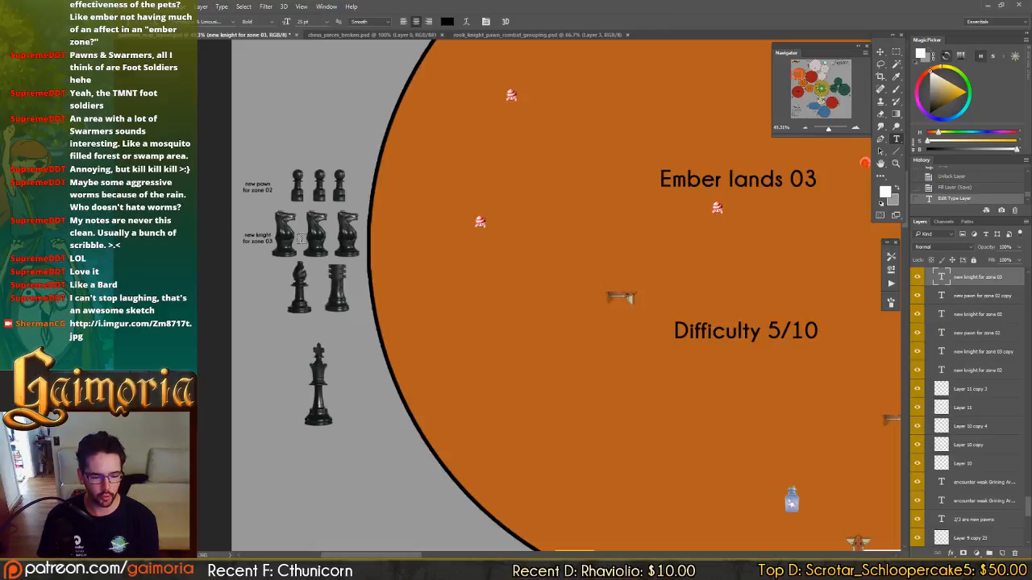
pyautogui.press('v')
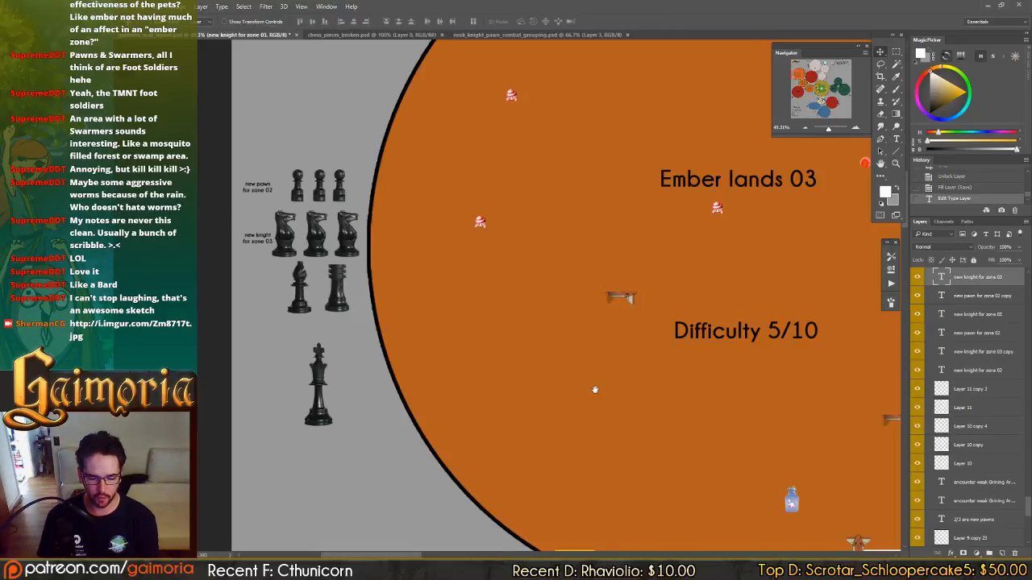
pyautogui.moveTo(595, 389); pyautogui.dragTo(440, 88)
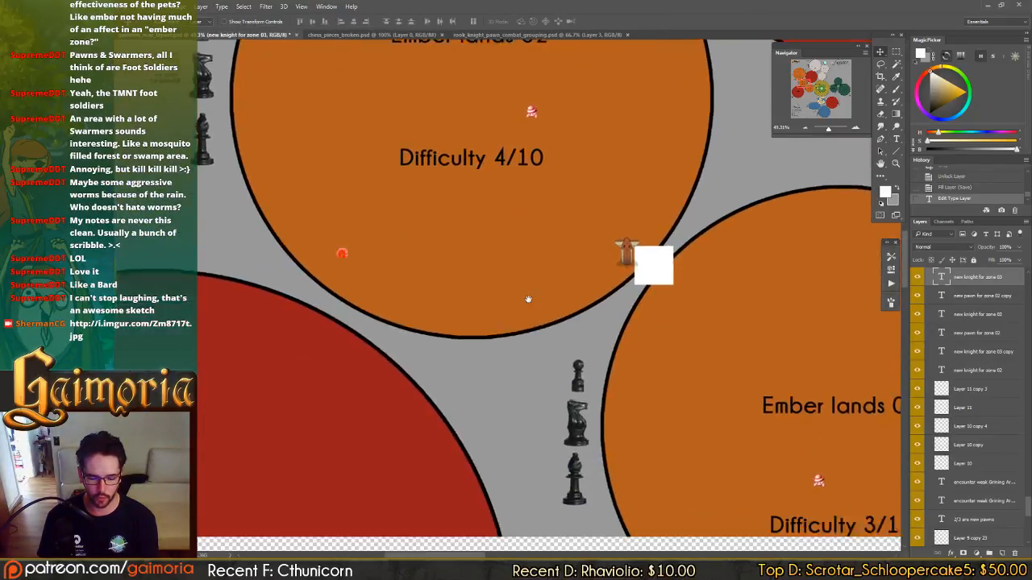
pyautogui.moveTo(528, 299); pyautogui.dragTo(529, 237)
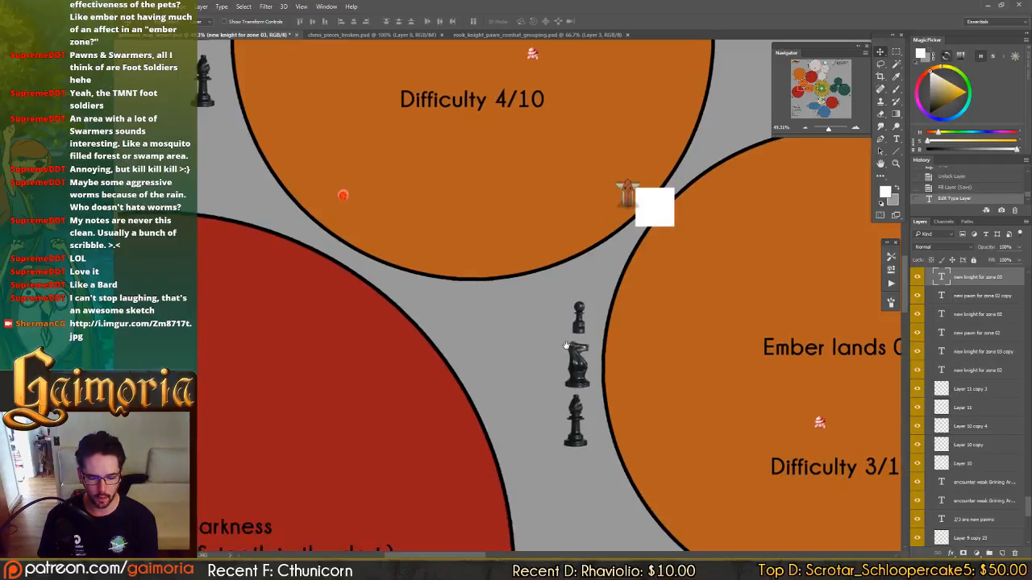
pyautogui.moveTo(422, 258); pyautogui.dragTo(491, 383)
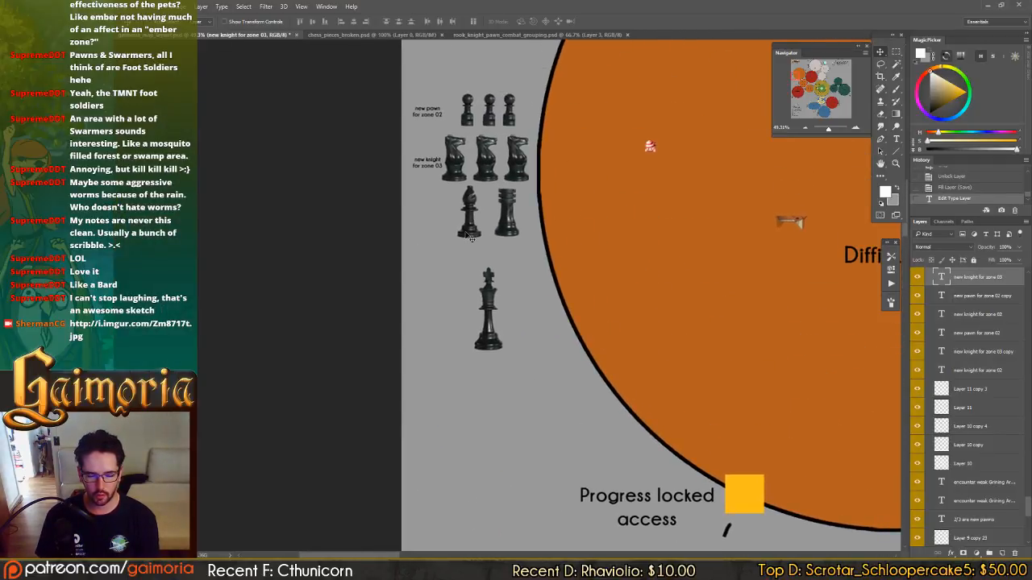
pyautogui.moveTo(730, 495); pyautogui.dragTo(382, 161)
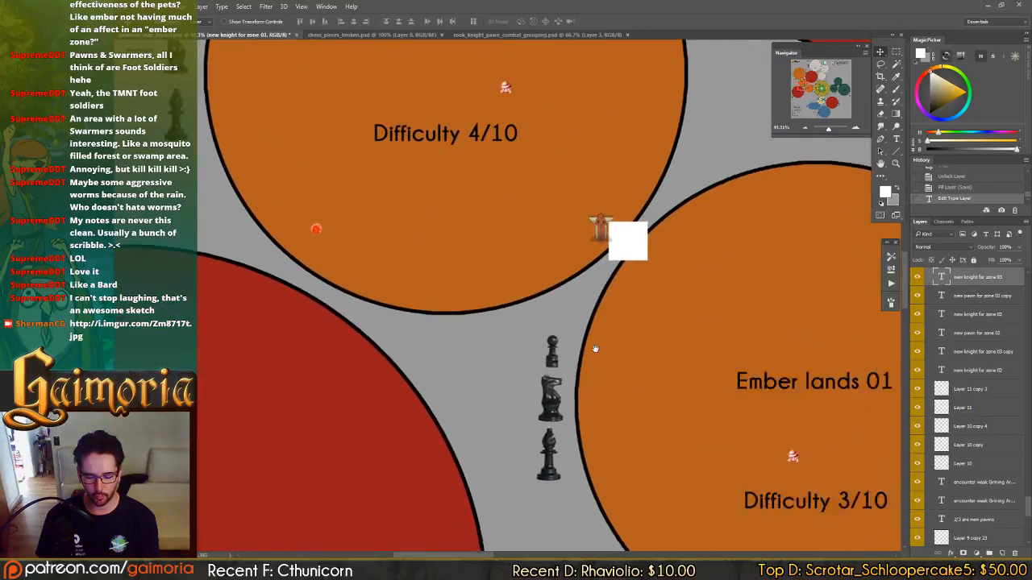
pyautogui.moveTo(584, 297); pyautogui.dragTo(738, 439)
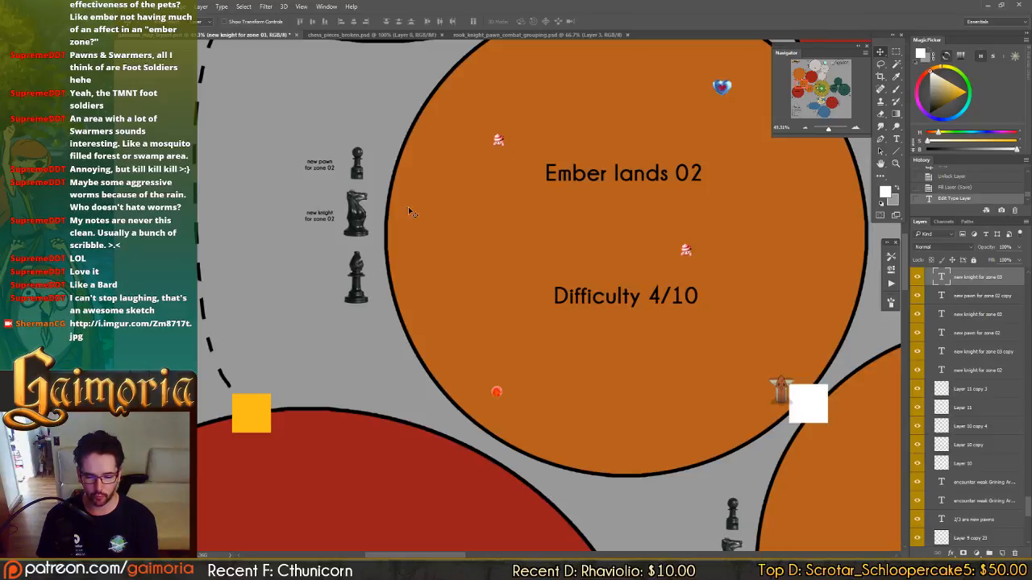
# Compare the chess piece groups beside Ember lands 01, 02 and 03.
pyautogui.moveTo(441, 284); pyautogui.dragTo(637, 492)
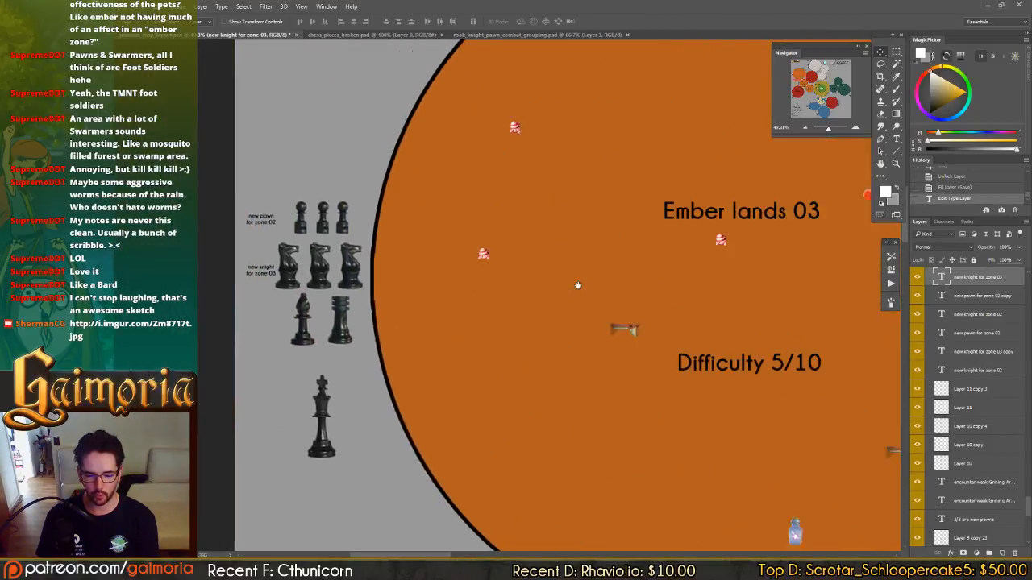
pyautogui.moveTo(484, 304); pyautogui.dragTo(487, 276)
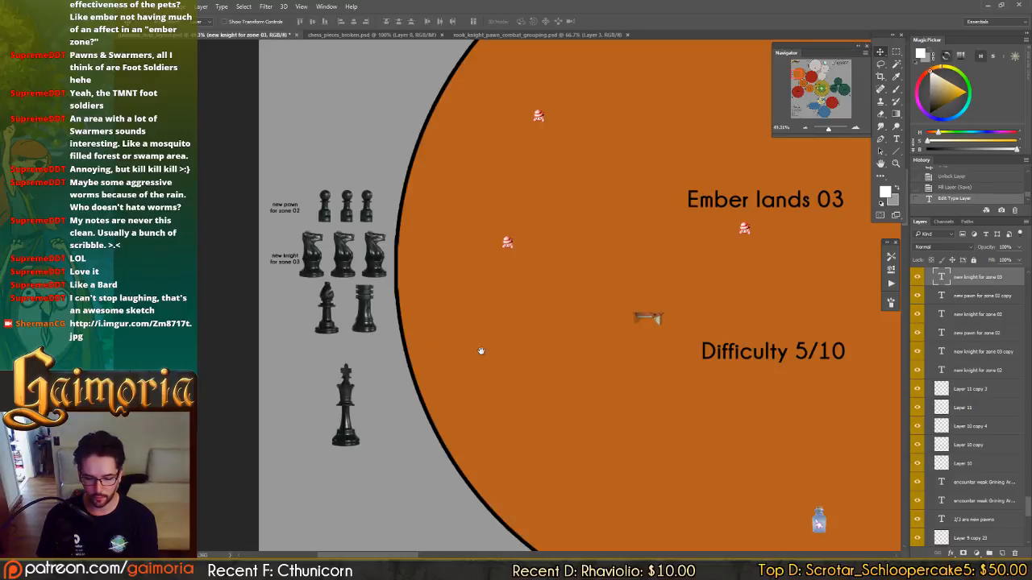
pyautogui.moveTo(486, 350); pyautogui.dragTo(278, 189)
pyautogui.moveTo(465, 382); pyautogui.dragTo(355, 153)
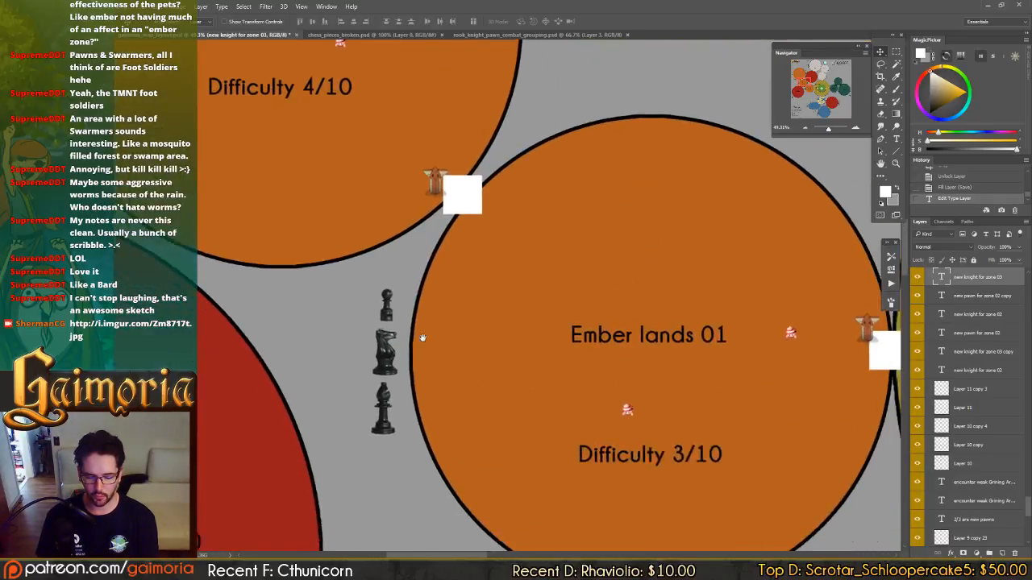
pyautogui.moveTo(422, 338); pyautogui.dragTo(412, 318)
pyautogui.moveTo(468, 351); pyautogui.dragTo(677, 501)
pyautogui.moveTo(342, 206); pyautogui.dragTo(545, 353)
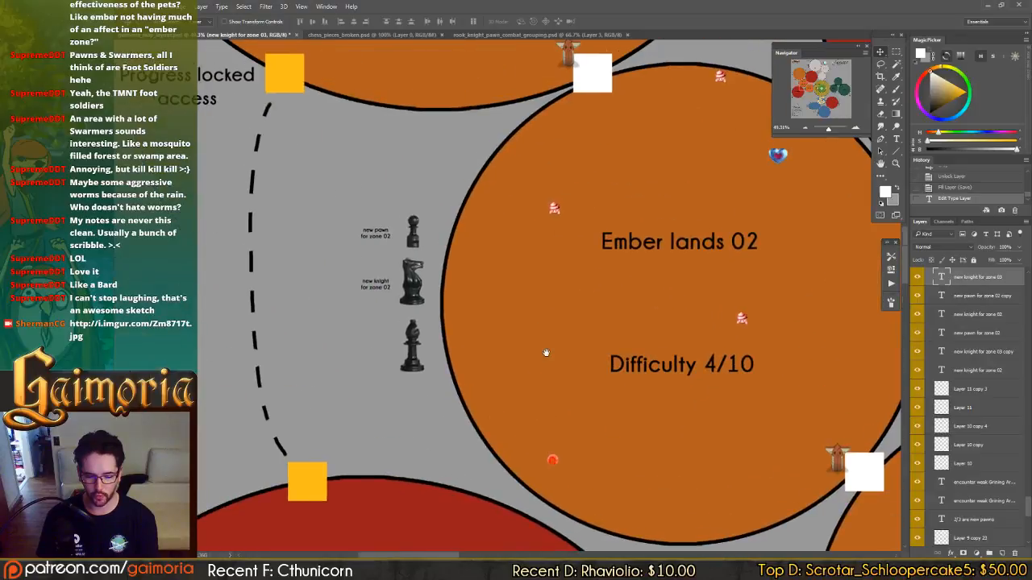
pyautogui.moveTo(582, 291); pyautogui.dragTo(667, 500)
pyautogui.moveTo(573, 238); pyautogui.dragTo(617, 360)
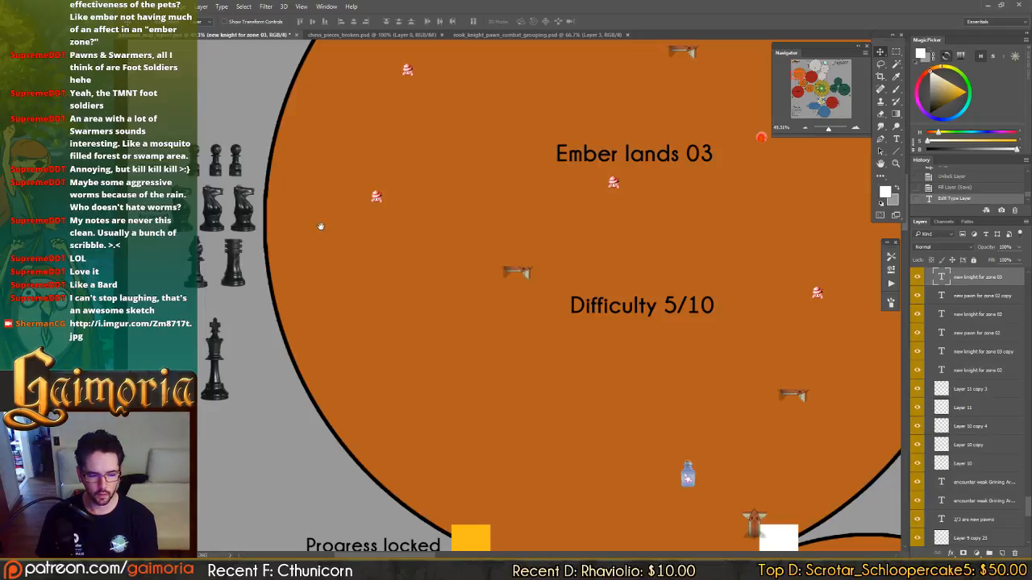
pyautogui.moveTo(320, 227); pyautogui.dragTo(376, 236)
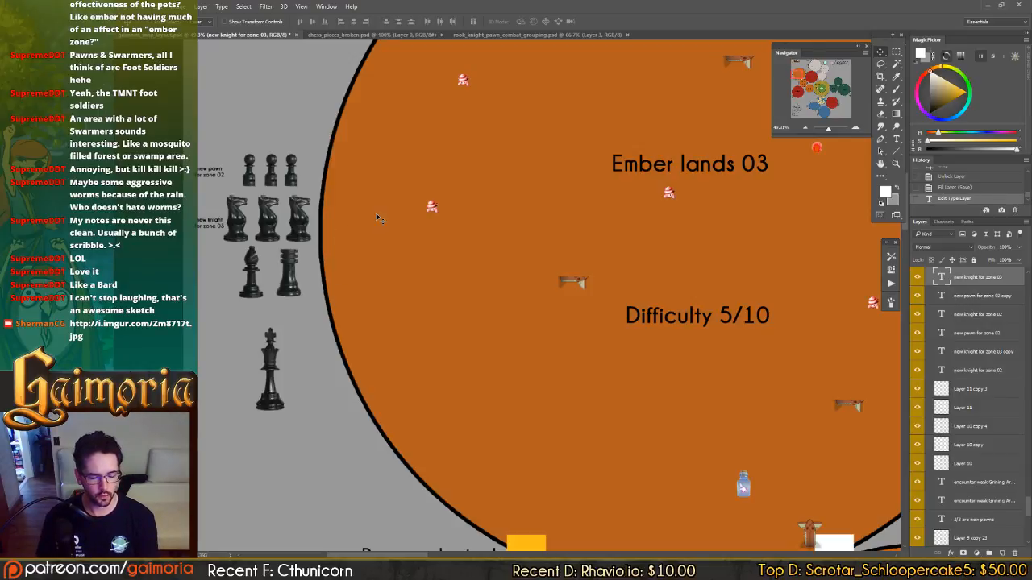
pyautogui.moveTo(455, 186); pyautogui.dragTo(493, 215)
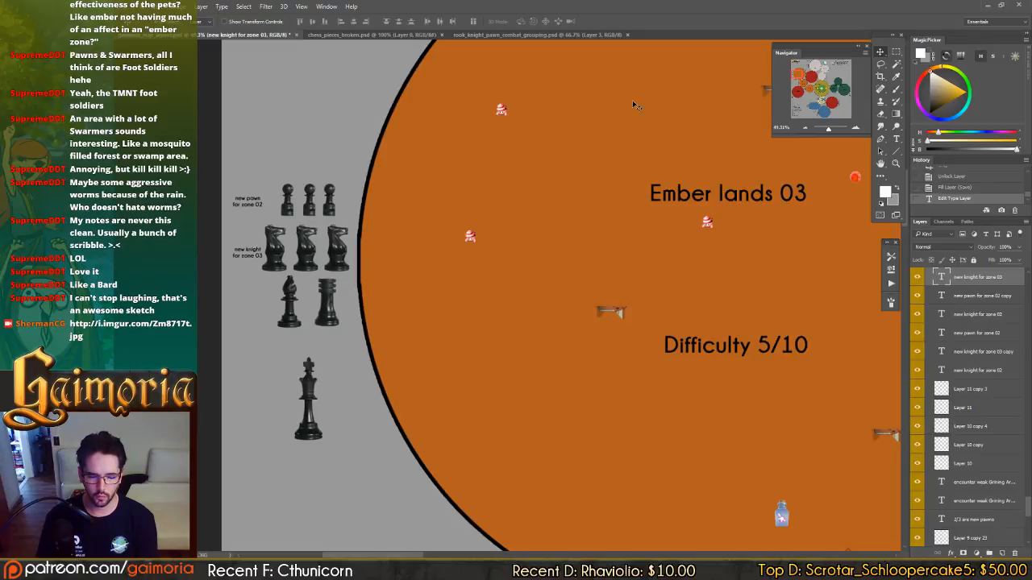
# Duplicate a fourth pawn into the Ember lands 03 group and copy a swarmer from the pale zone's group above the pawn row.
pyautogui.click(331, 208)
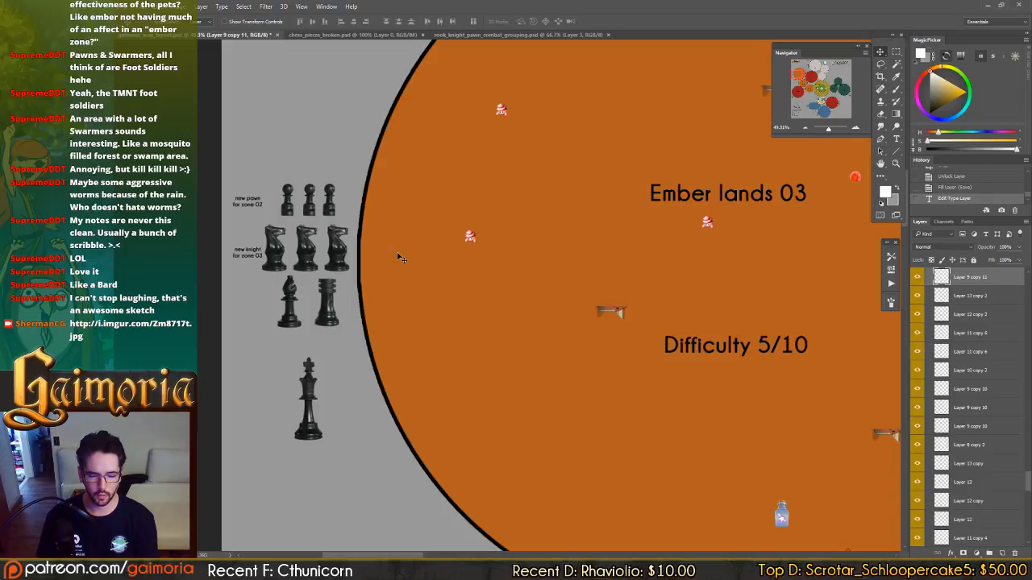
pyautogui.moveTo(339, 256); pyautogui.dragTo(360, 256)
pyautogui.moveTo(479, 237); pyautogui.dragTo(193, 513)
pyautogui.moveTo(645, 61); pyautogui.dragTo(391, 363)
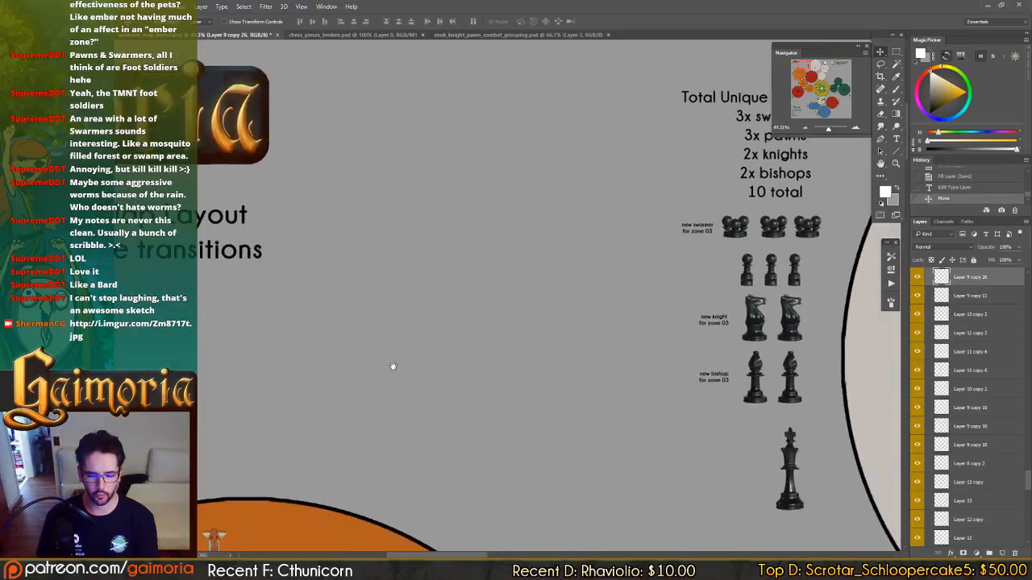
pyautogui.moveTo(650, 248); pyautogui.dragTo(569, 277)
pyautogui.keyDown('ctrl'); pyautogui.click(647, 260); pyautogui.keyUp('ctrl')
pyautogui.moveTo(725, 229); pyautogui.dragTo(308, 363)
pyautogui.moveTo(382, 393); pyautogui.dragTo(823, 87)
pyautogui.moveTo(666, 178); pyautogui.dragTo(269, 417)
pyautogui.moveTo(321, 372); pyautogui.dragTo(538, 335)
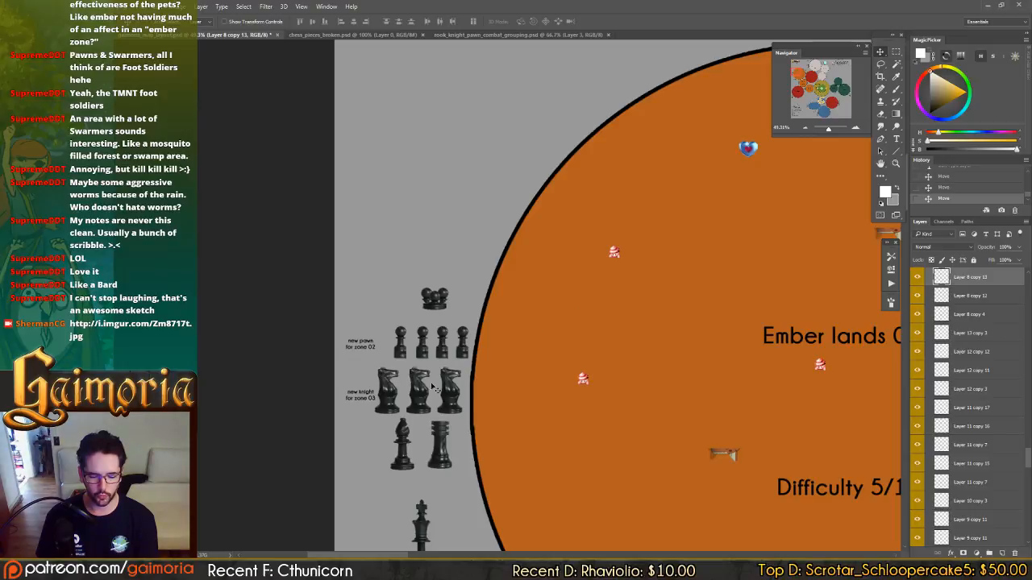
# Undo the latest move and shift the four Ember lands 03 pawns slightly left to centre them over the knights.
pyautogui.moveTo(635, 268); pyautogui.dragTo(217, 403)
pyautogui.moveTo(766, 149); pyautogui.dragTo(507, 414)
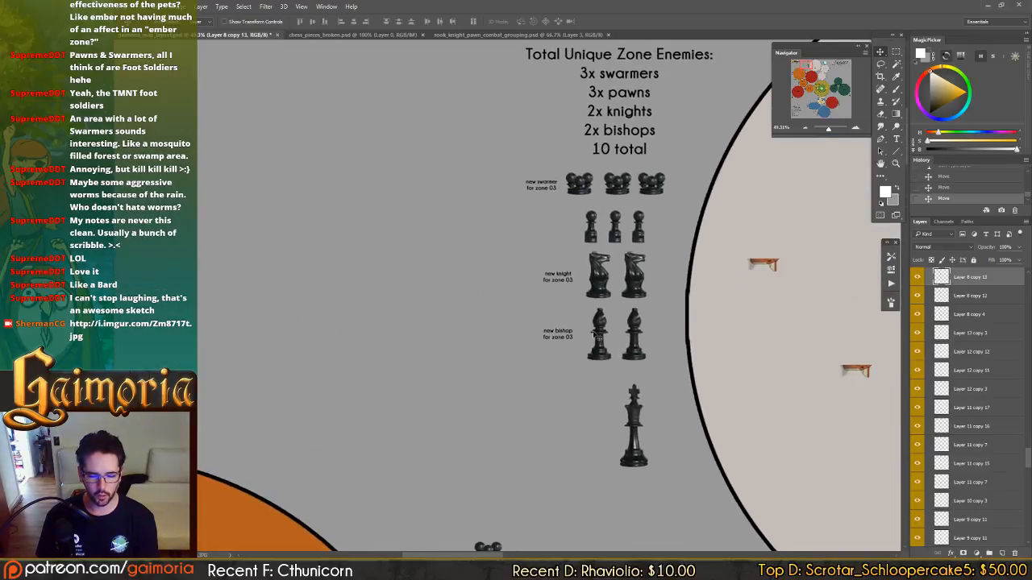
pyautogui.moveTo(407, 344); pyautogui.dragTo(562, 231)
pyautogui.moveTo(363, 320); pyautogui.dragTo(435, 237)
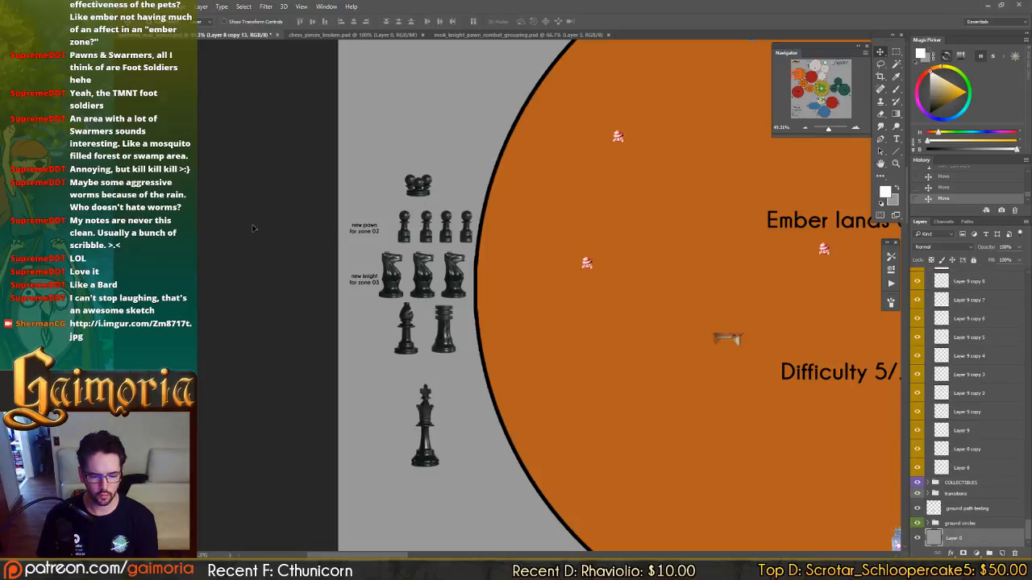
pyautogui.click(947, 188)
pyautogui.click(949, 180)
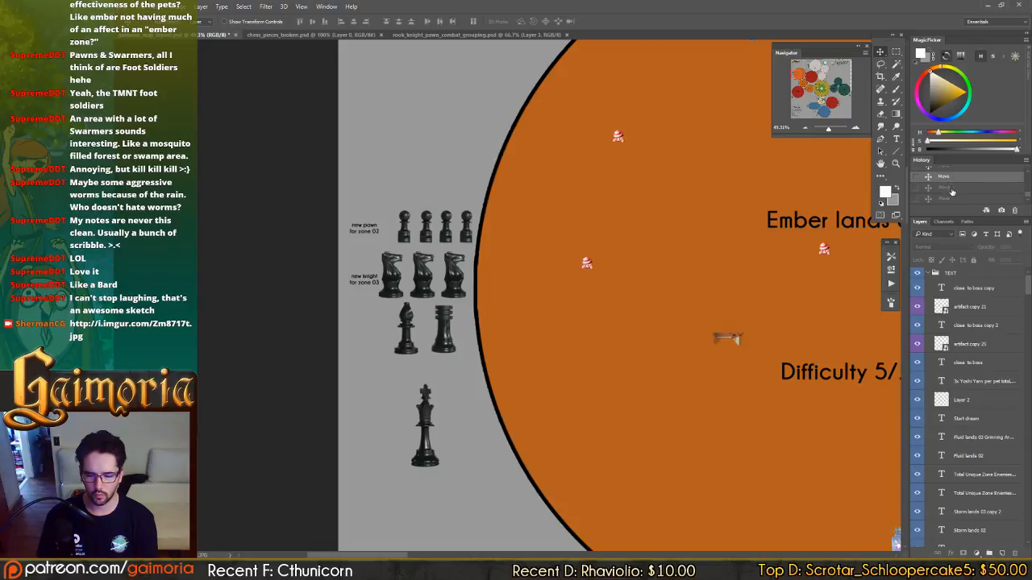
pyautogui.click(951, 190)
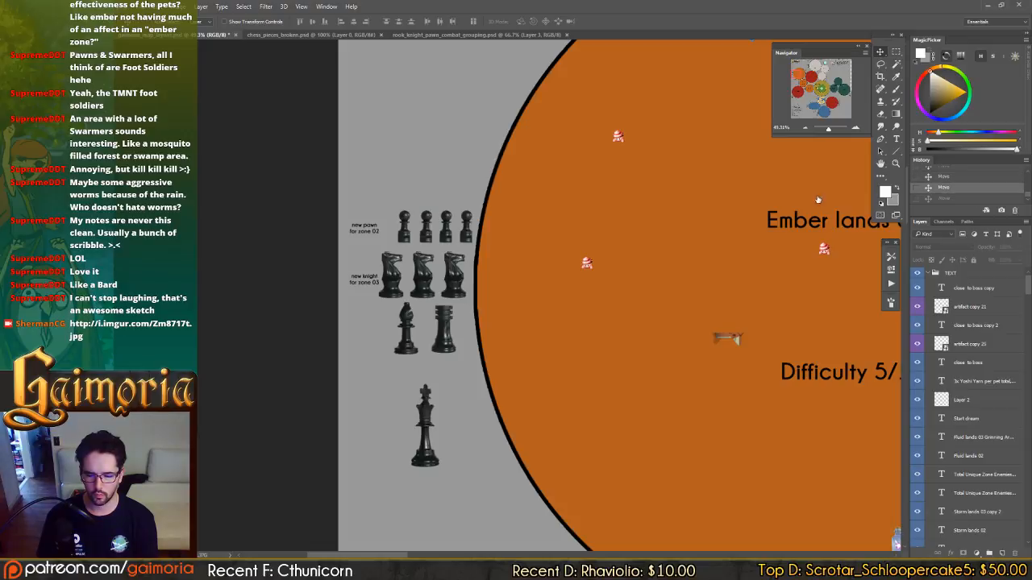
pyautogui.click(406, 233)
pyautogui.keyDown('shift'); pyautogui.click(429, 236); pyautogui.keyUp('shift')
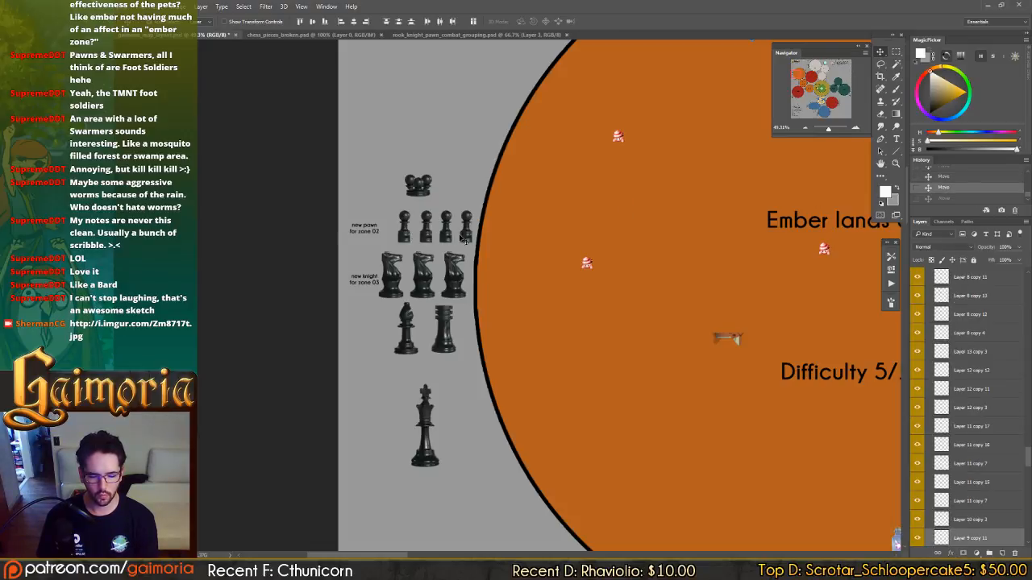
pyautogui.moveTo(466, 237); pyautogui.dragTo(502, 235)
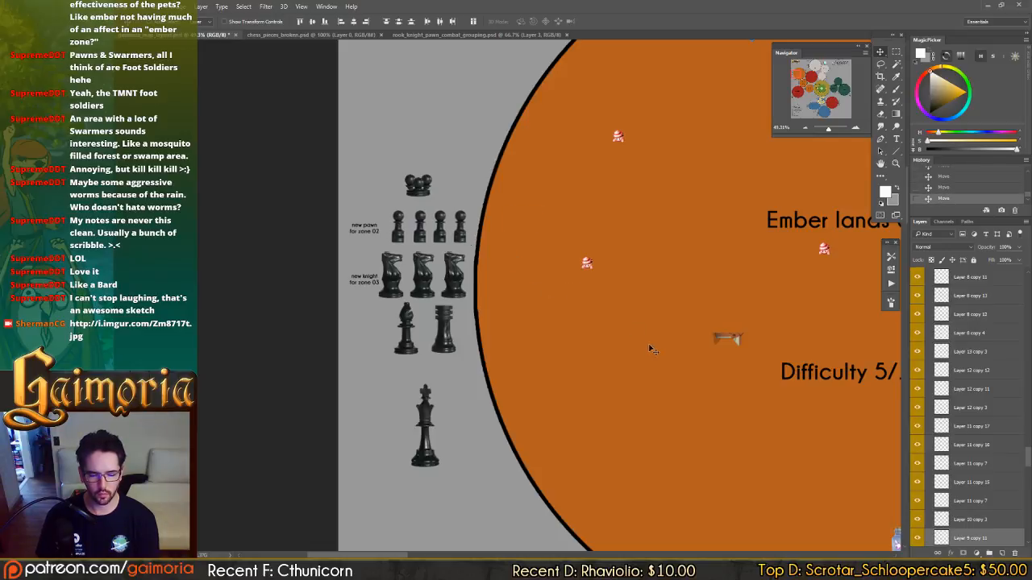
# Add a second pawn to both the Ember lands 01 and Ember lands 02 piece groups.
pyautogui.moveTo(650, 346); pyautogui.dragTo(383, 103)
pyautogui.moveTo(715, 477); pyautogui.dragTo(395, 134)
pyautogui.moveTo(506, 352); pyautogui.dragTo(435, 105)
pyautogui.moveTo(561, 321); pyautogui.dragTo(601, 327)
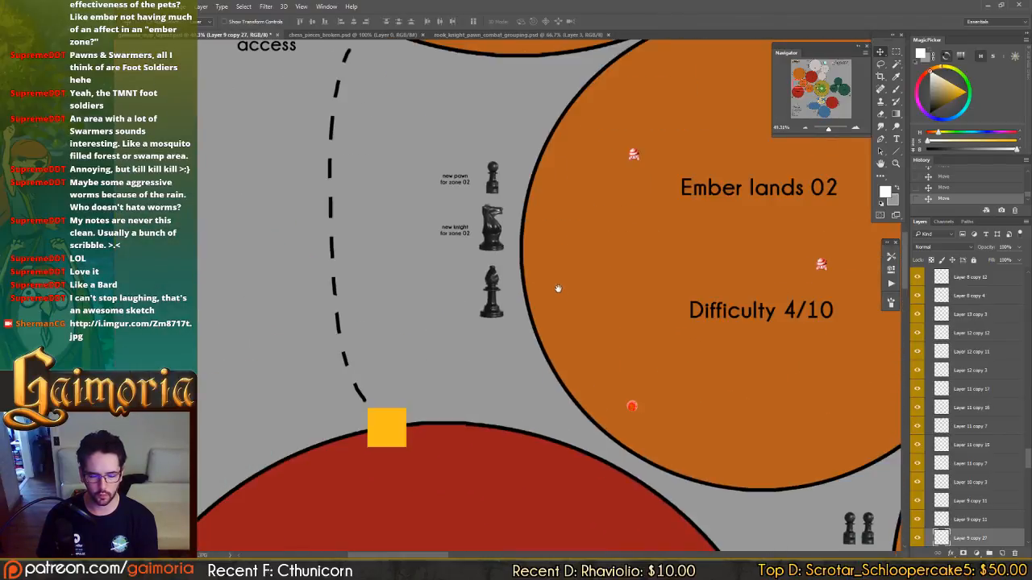
pyautogui.moveTo(493, 202); pyautogui.dragTo(377, 89)
pyautogui.moveTo(437, 183); pyautogui.dragTo(653, 330)
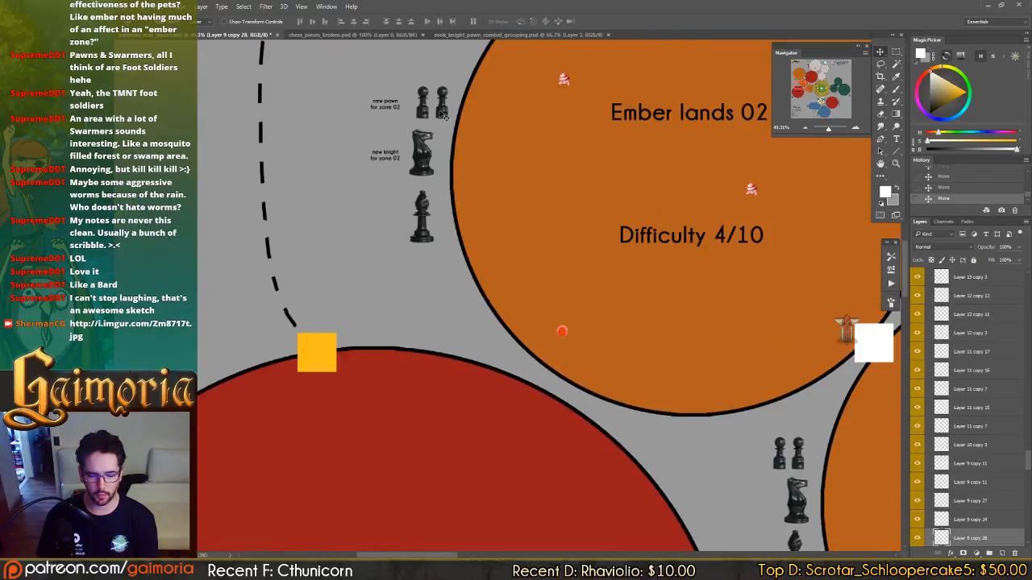
# Change the label beside the Ember lands 03 pawns to "new pawn for zone 03".
pyautogui.moveTo(497, 233); pyautogui.dragTo(449, 150)
pyautogui.moveTo(408, 113); pyautogui.dragTo(647, 409)
pyautogui.moveTo(587, 86); pyautogui.dragTo(298, 129)
pyautogui.moveTo(511, 285); pyautogui.dragTo(462, 189)
pyautogui.moveTo(517, 250); pyautogui.dragTo(656, 368)
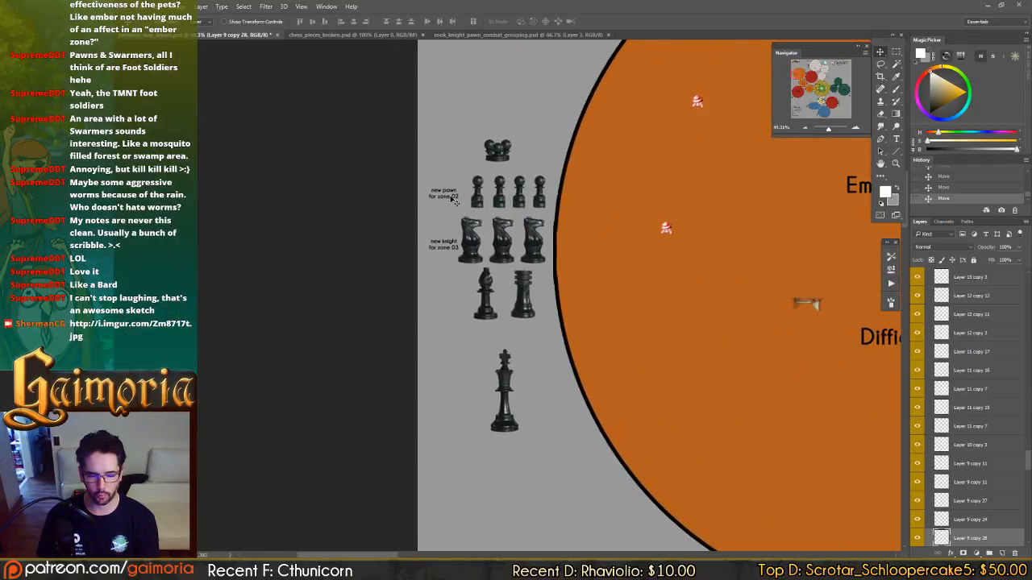
pyautogui.press('t')
pyautogui.click(455, 196)
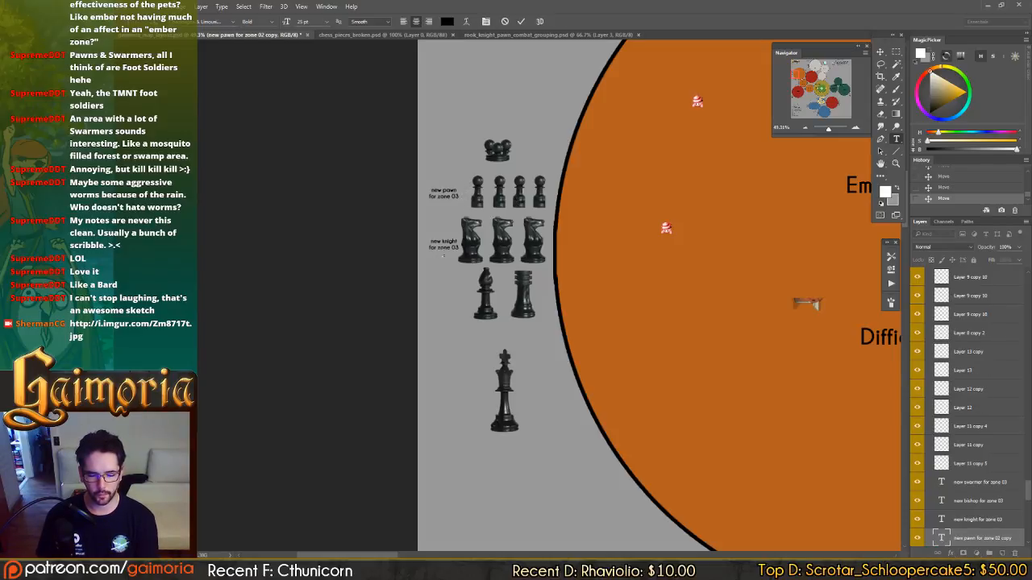
pyautogui.hotkey('ctrl', 'Return')
# Review the updated piece groups beside the three Ember lands zones.
pyautogui.moveTo(641, 320); pyautogui.dragTo(475, 214)
pyautogui.moveTo(587, 334); pyautogui.dragTo(507, 177)
pyautogui.moveTo(577, 333); pyautogui.dragTo(481, 212)
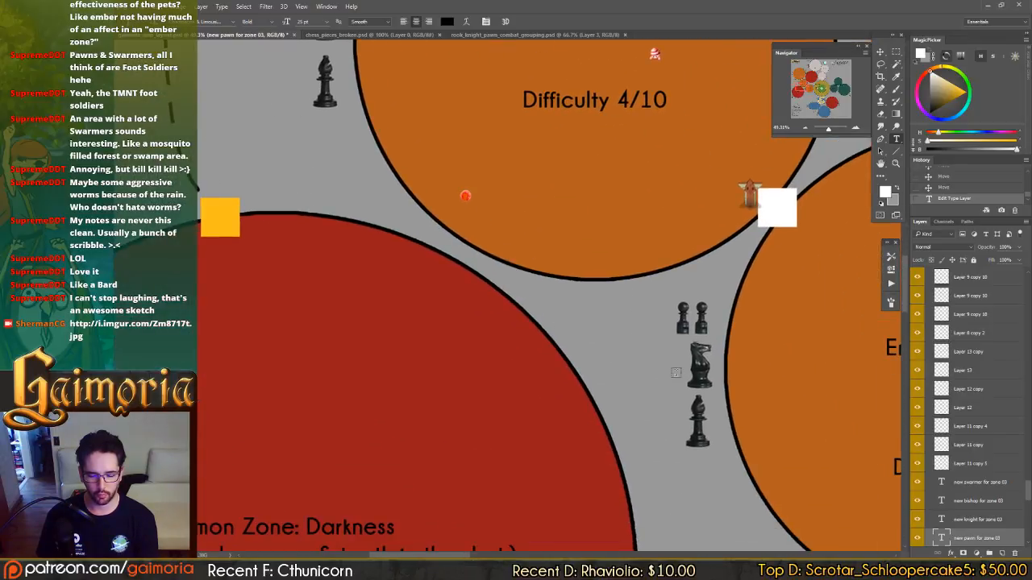
pyautogui.moveTo(605, 266); pyautogui.dragTo(742, 444)
pyautogui.moveTo(562, 283); pyautogui.dragTo(798, 500)
pyautogui.press('v')
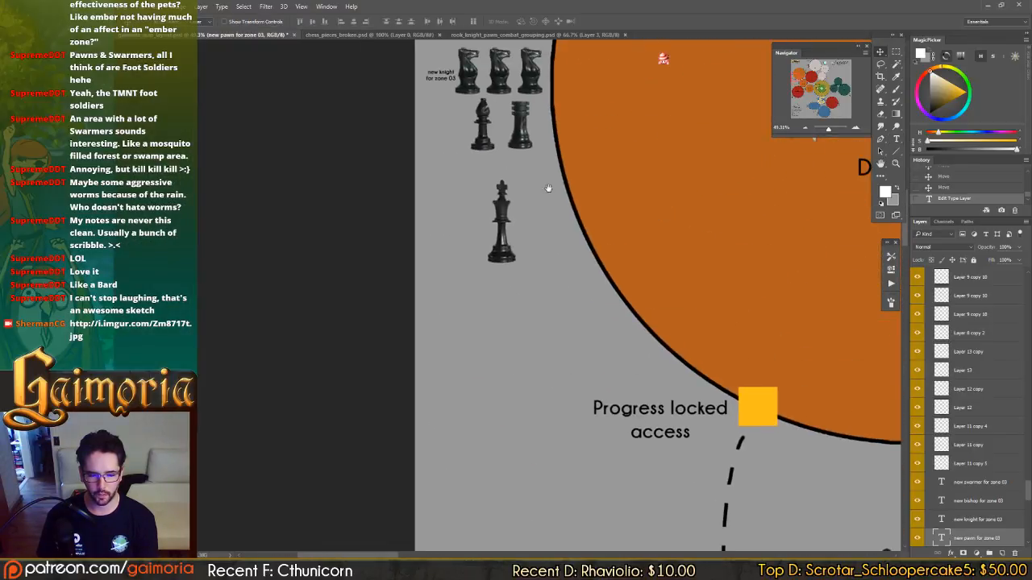
pyautogui.moveTo(596, 280); pyautogui.dragTo(431, 92)
pyautogui.moveTo(702, 345); pyautogui.dragTo(366, 394)
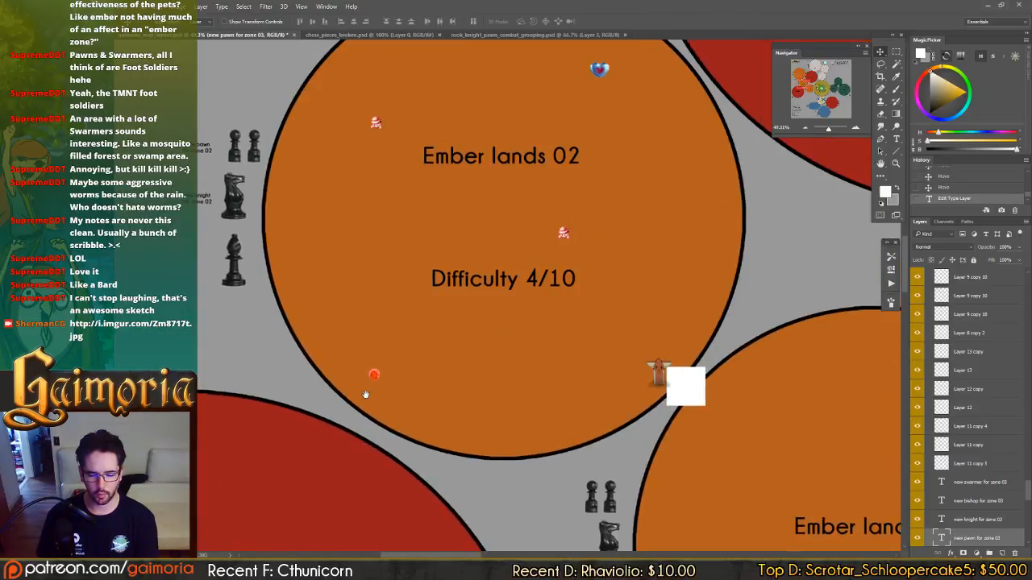
pyautogui.moveTo(441, 253); pyautogui.dragTo(583, 352)
pyautogui.moveTo(404, 242); pyautogui.dragTo(676, 455)
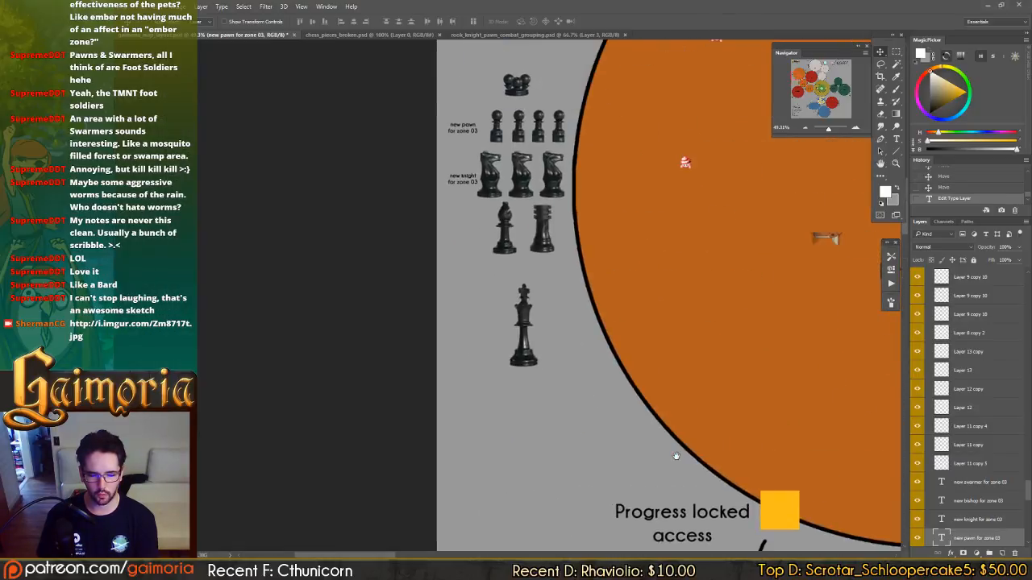
pyautogui.moveTo(659, 276); pyautogui.dragTo(639, 298)
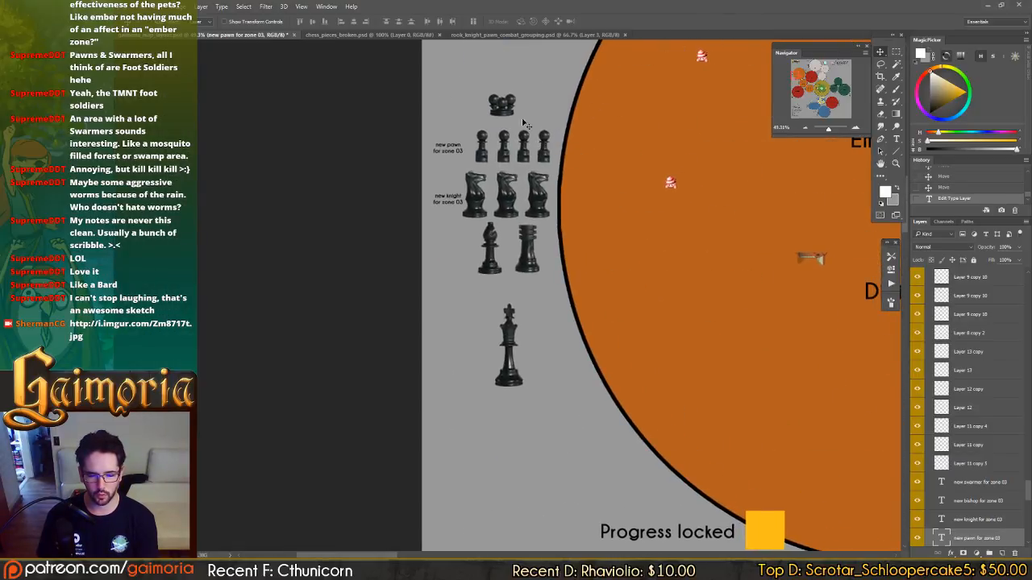
# Duplicate the pale zone's "Total Unique Zone Enemies" list and place the copy above the Ember lands 03 piece group.
pyautogui.moveTo(535, 173); pyautogui.dragTo(543, 387)
pyautogui.moveTo(686, 191); pyautogui.dragTo(286, 474)
pyautogui.moveTo(537, 269); pyautogui.dragTo(277, 426)
pyautogui.moveTo(653, 218); pyautogui.dragTo(617, 201)
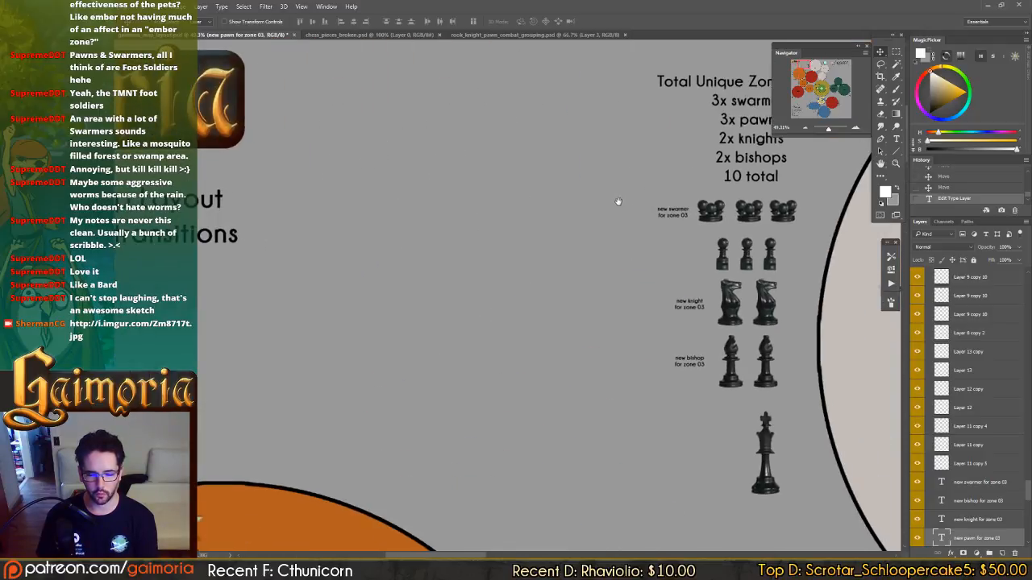
pyautogui.click(717, 89)
pyautogui.moveTo(734, 100); pyautogui.dragTo(305, 333)
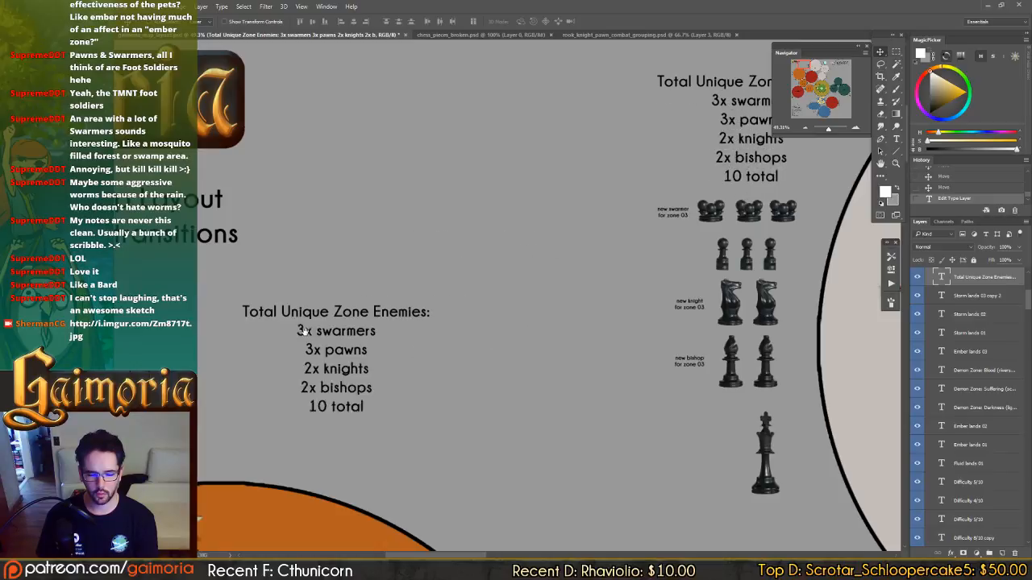
pyautogui.moveTo(356, 304); pyautogui.dragTo(630, 188)
pyautogui.moveTo(205, 454); pyautogui.dragTo(668, 254)
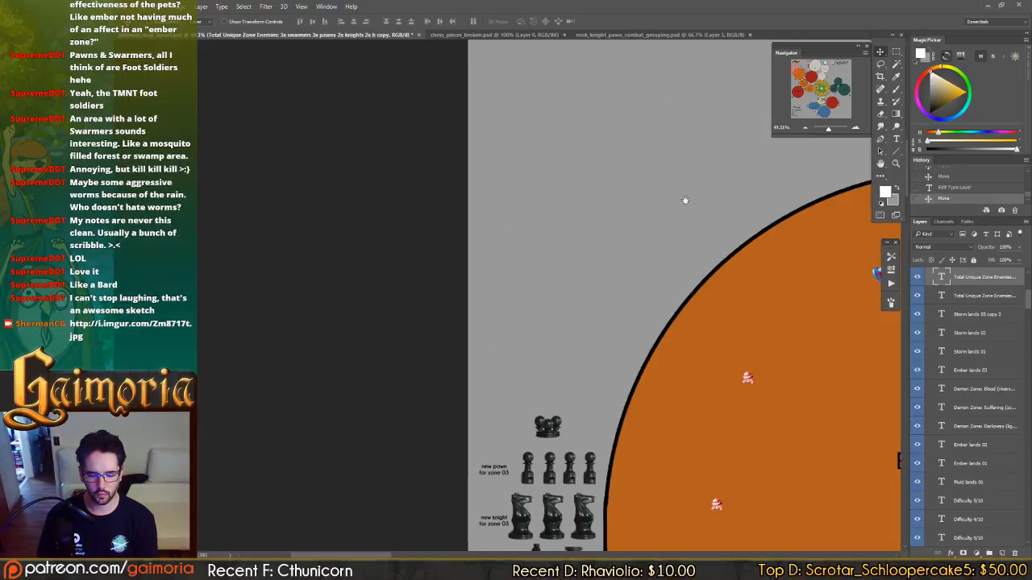
pyautogui.moveTo(676, 198); pyautogui.dragTo(647, 198)
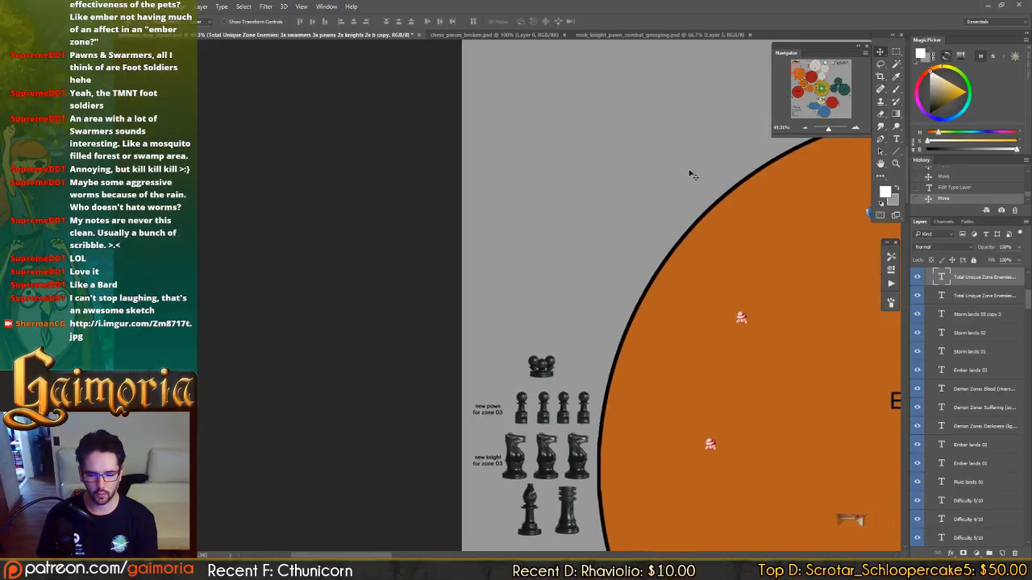
pyautogui.moveTo(703, 169); pyautogui.dragTo(235, 435)
# Set the Ember lands 03 enemy list to 1x swarmers, 4x pawns and 3x knights.
pyautogui.press('t')
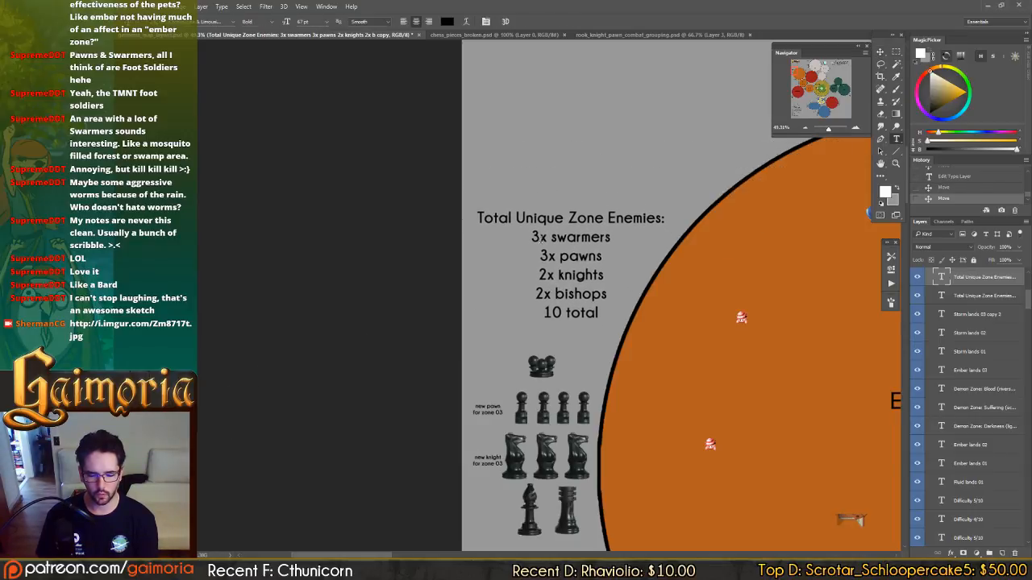
pyautogui.click(536, 236)
pyautogui.moveTo(536, 236); pyautogui.dragTo(531, 237)
pyautogui.write('1')
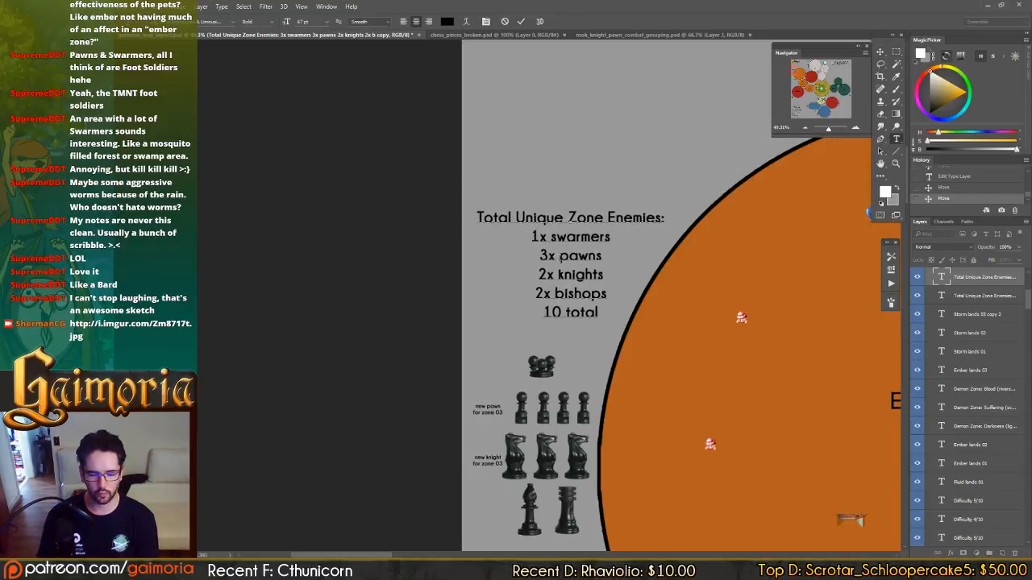
pyautogui.press('Down')
pyautogui.hotkey('shift', 'Right')
pyautogui.write('4')
pyautogui.press('Down')
pyautogui.hotkey('shift', 'Left')
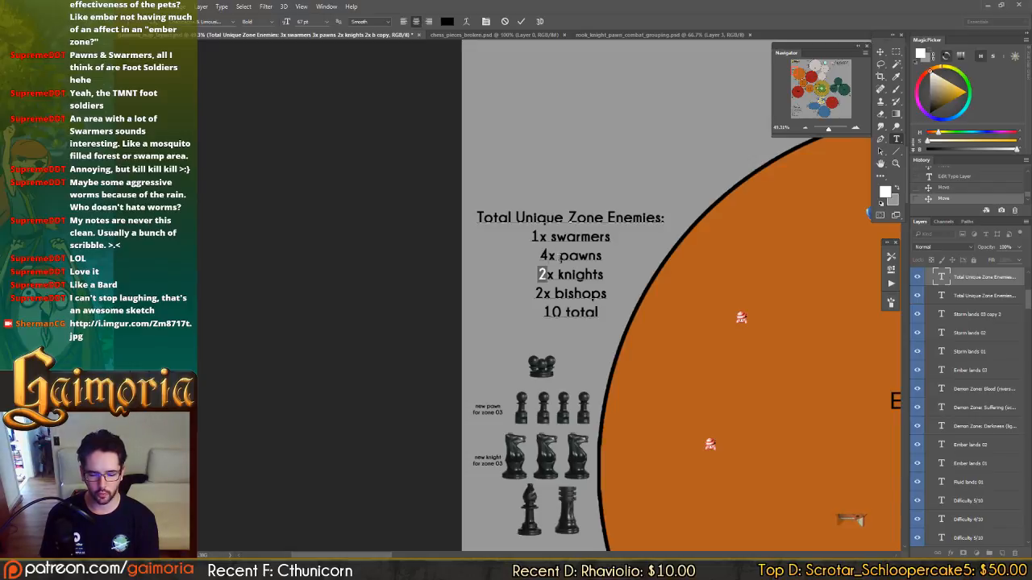
pyautogui.write('3')
# Set the bishops entry in the Ember lands 03 list to 1x and add a "1x rook" line below it.
pyautogui.press('Down')
pyautogui.hotkey('shift', 'Left')
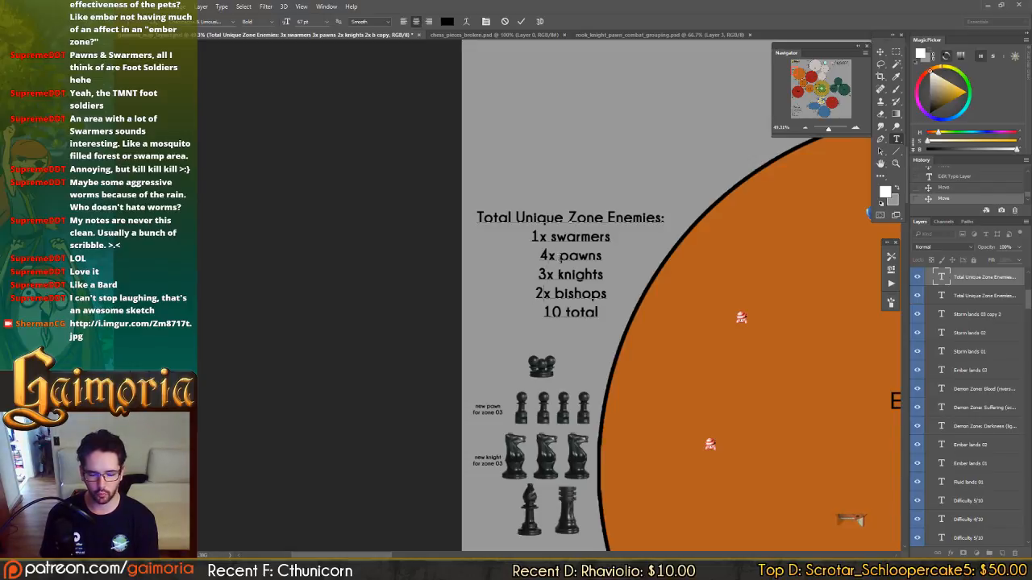
pyautogui.write('1')
pyautogui.press('Down')
pyautogui.press('Return')
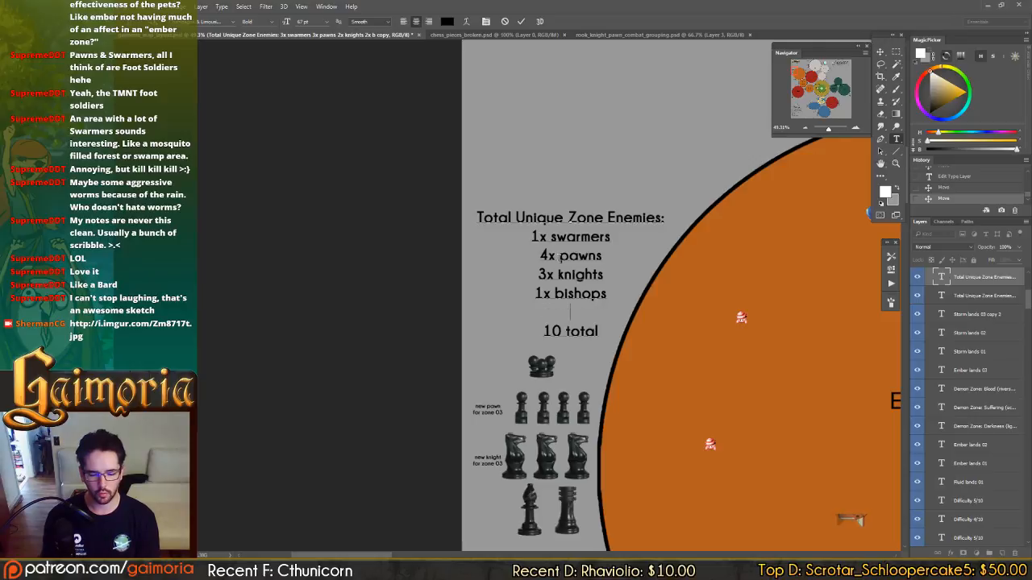
pyautogui.write('1x rook')
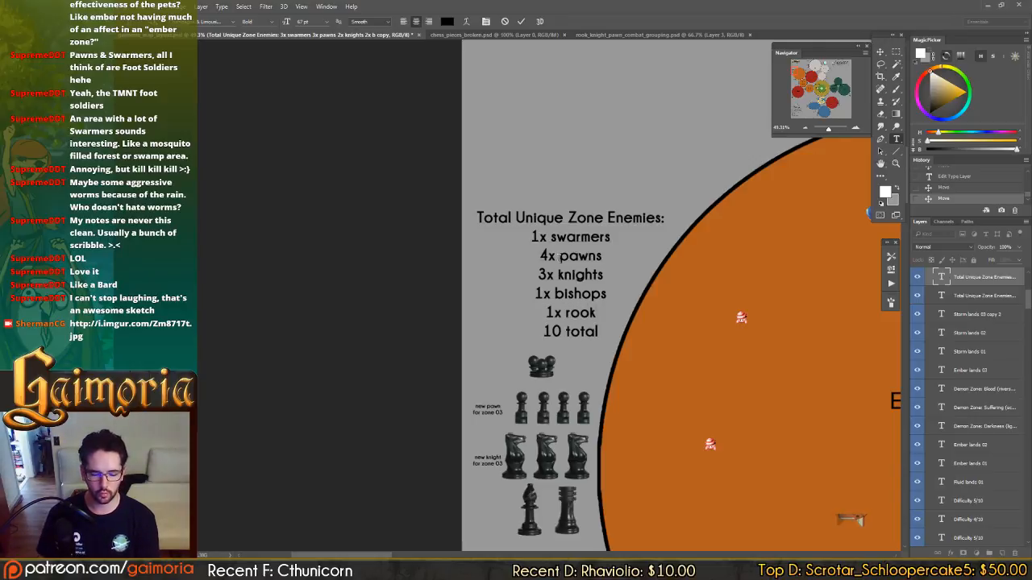
# Save the map and examine the zones from Ember lands 03 across to Forgotten forest 01.
pyautogui.hotkey('ctrl', 's')
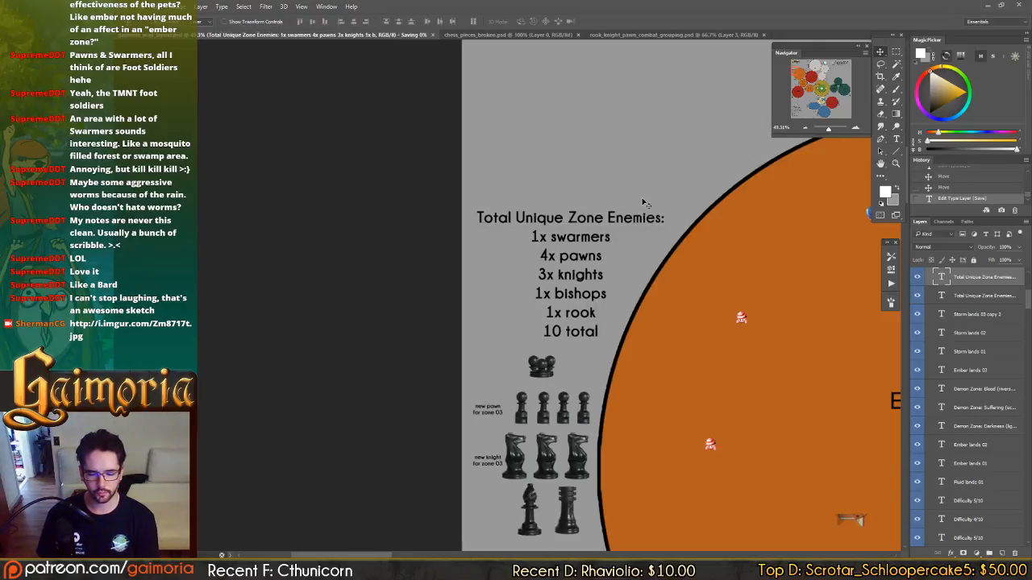
pyautogui.moveTo(657, 220); pyautogui.dragTo(409, 92)
pyautogui.moveTo(570, 238); pyautogui.dragTo(230, 220)
pyautogui.moveTo(846, 230); pyautogui.dragTo(459, 207)
pyautogui.moveTo(628, 244)
pyautogui.mouseDown()
pyautogui.moveTo(469, 325)
pyautogui.moveTo(483, 354)
pyautogui.mouseUp()
pyautogui.moveTo(435, 263)
pyautogui.mouseDown()
pyautogui.moveTo(444, 189)
pyautogui.moveTo(425, 91)
pyautogui.mouseUp()
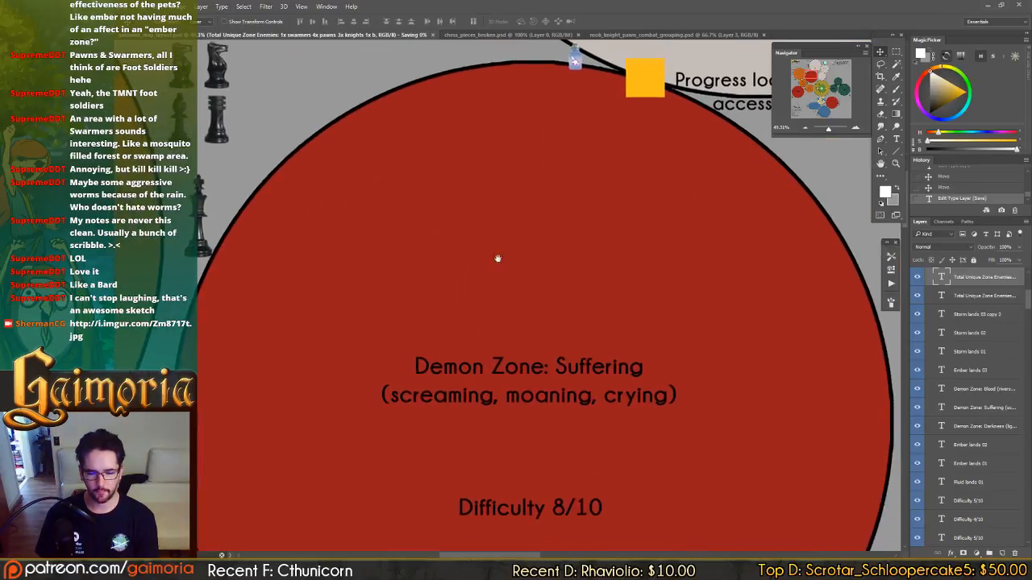
pyautogui.moveTo(536, 262); pyautogui.dragTo(258, 148)
pyautogui.moveTo(751, 297)
pyautogui.mouseDown()
pyautogui.moveTo(606, 248)
pyautogui.moveTo(454, 240)
pyautogui.moveTo(382, 299)
pyautogui.moveTo(340, 299)
pyautogui.mouseUp()
pyautogui.moveTo(573, 275)
pyautogui.mouseDown()
pyautogui.moveTo(421, 294)
pyautogui.moveTo(323, 282)
pyautogui.mouseUp()
pyautogui.moveTo(658, 282)
pyautogui.mouseDown()
pyautogui.moveTo(534, 260)
pyautogui.moveTo(515, 193)
pyautogui.mouseUp()
pyautogui.moveTo(559, 387)
pyautogui.mouseDown()
pyautogui.moveTo(548, 182)
pyautogui.moveTo(516, 96)
pyautogui.mouseUp()
pyautogui.moveTo(607, 345); pyautogui.dragTo(469, 158)
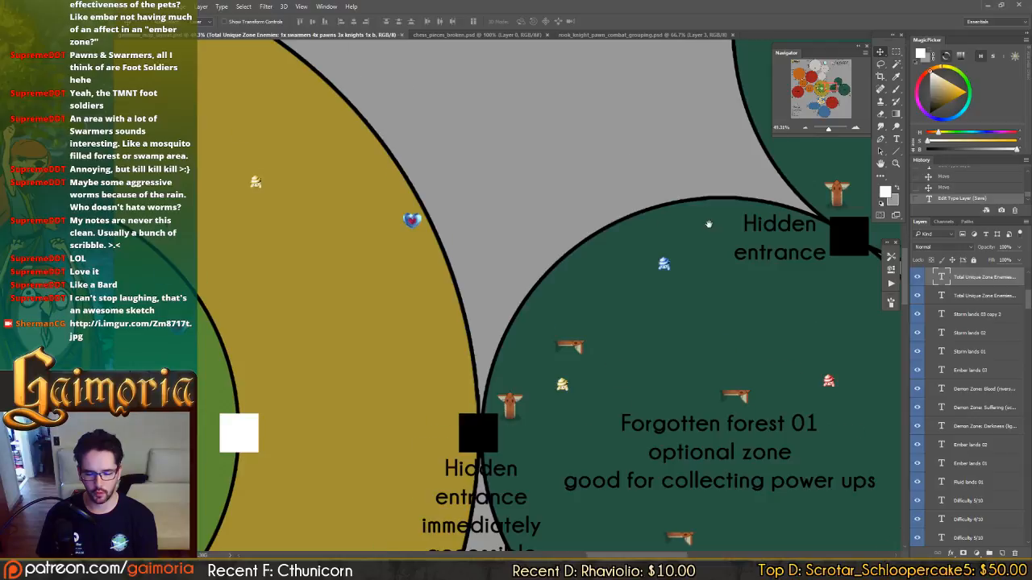
pyautogui.moveTo(600, 269); pyautogui.dragTo(590, 214)
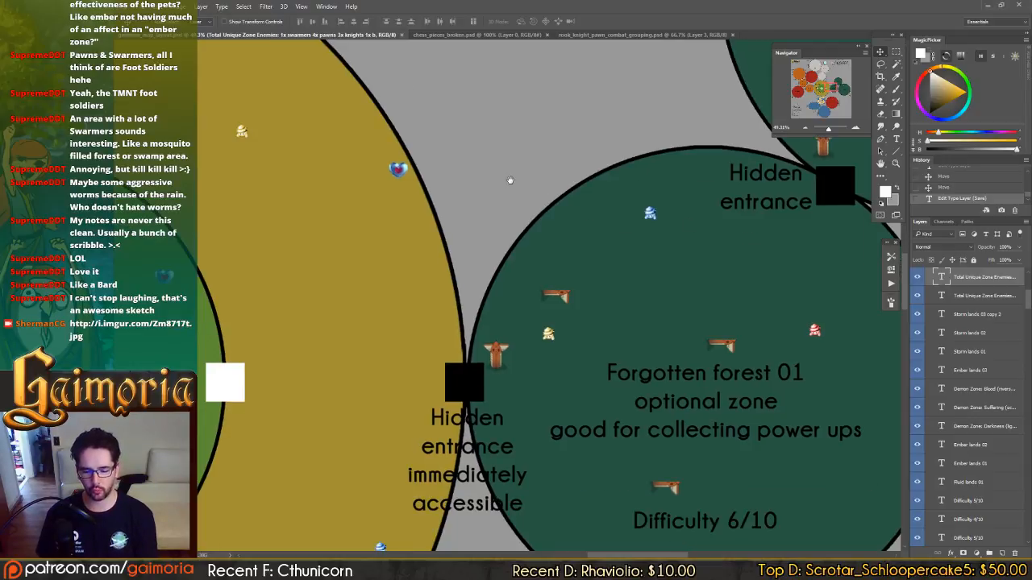
pyautogui.moveTo(533, 255); pyautogui.dragTo(545, 256)
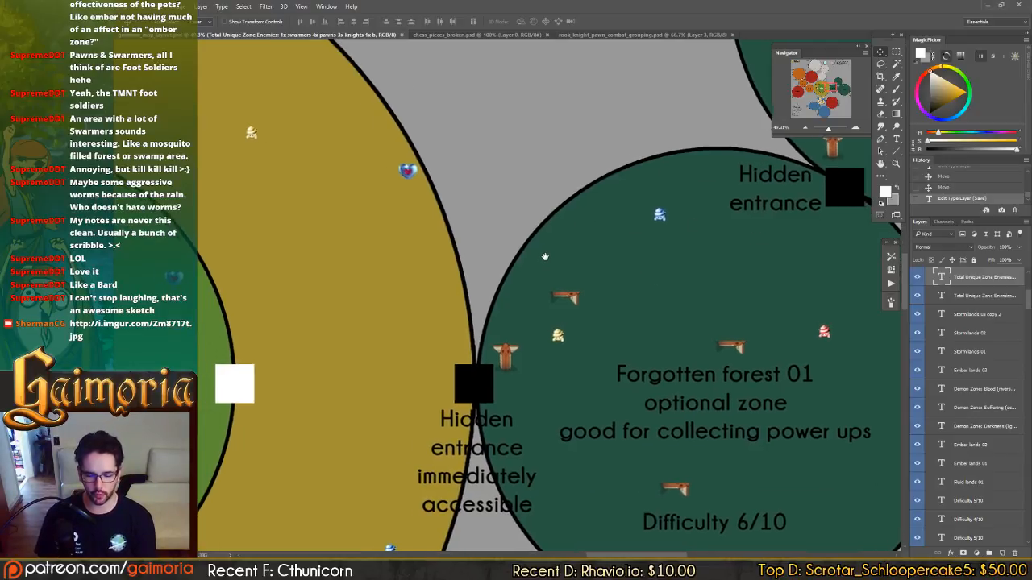
pyautogui.hotkey('ctrl', '-')
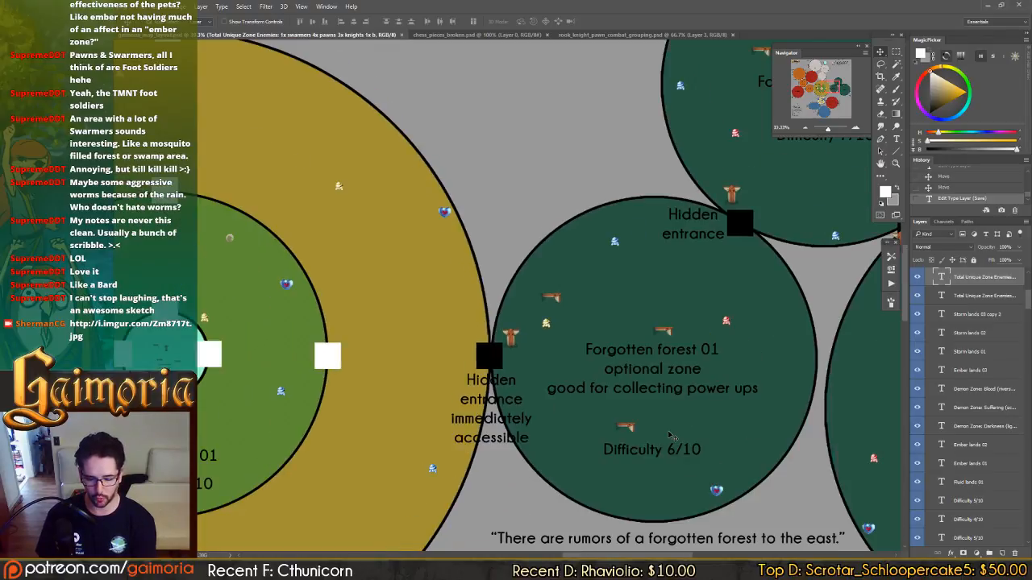
pyautogui.hotkey('ctrl', '-')
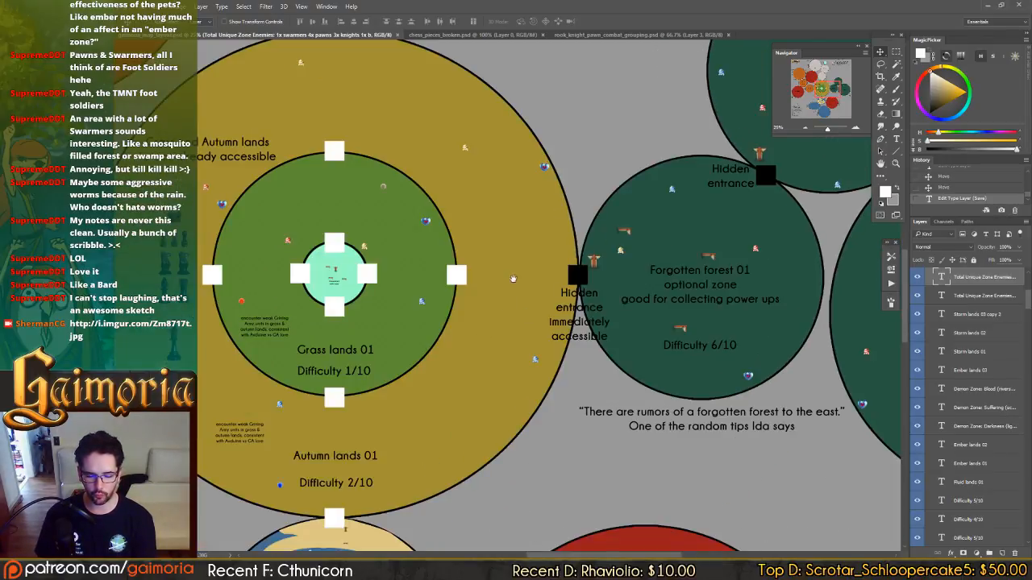
# Compare the piece groups around Ember lands 03 and Demon Zone: Suffering with the empty area around Forgotten forest 01.
pyautogui.moveTo(513, 278); pyautogui.dragTo(749, 330)
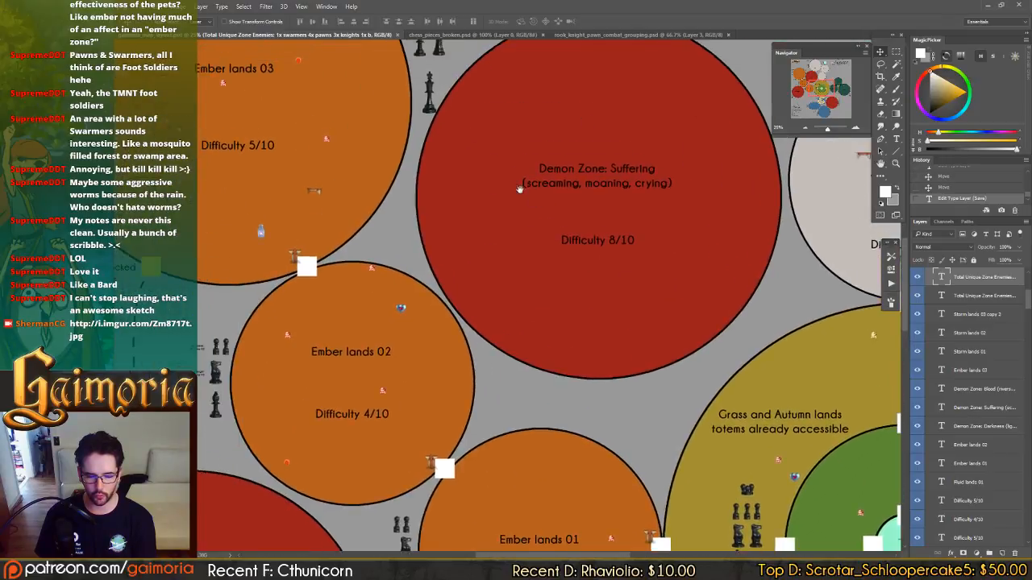
pyautogui.moveTo(520, 188); pyautogui.dragTo(683, 308)
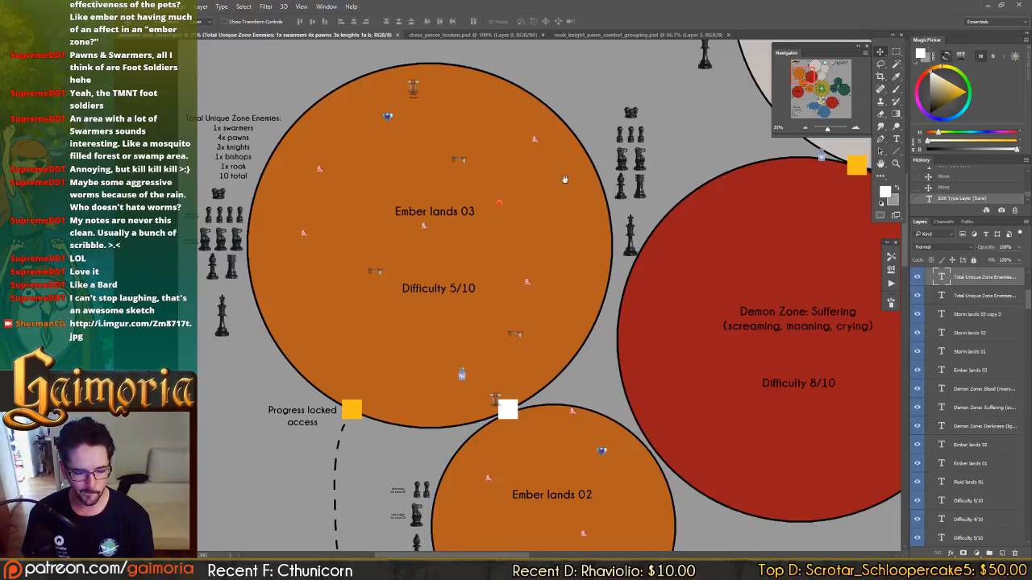
pyautogui.moveTo(565, 180); pyautogui.dragTo(518, 237)
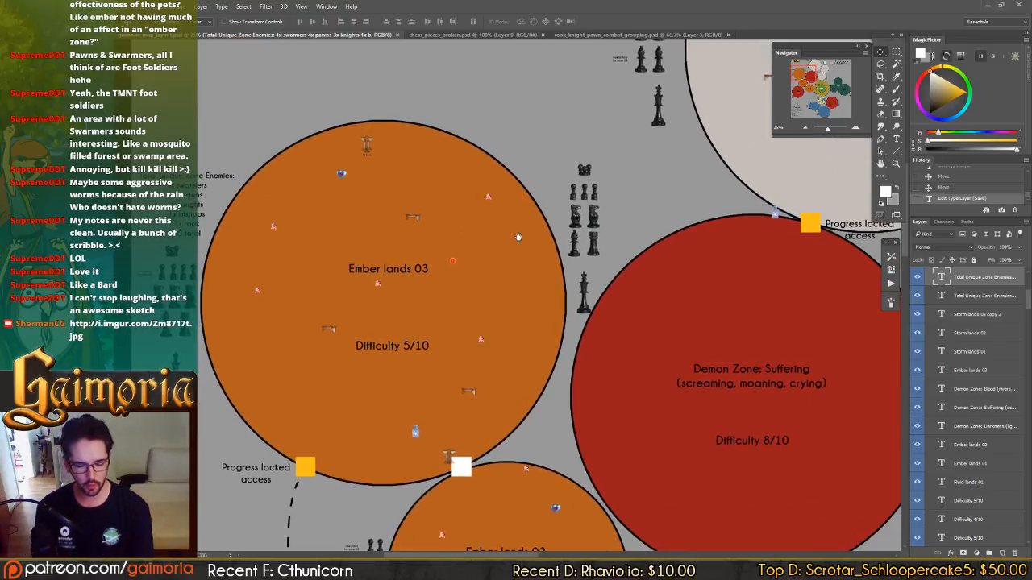
pyautogui.moveTo(809, 515); pyautogui.dragTo(481, 202)
pyautogui.moveTo(693, 427); pyautogui.dragTo(404, 276)
pyautogui.moveTo(541, 219); pyautogui.dragTo(469, 244)
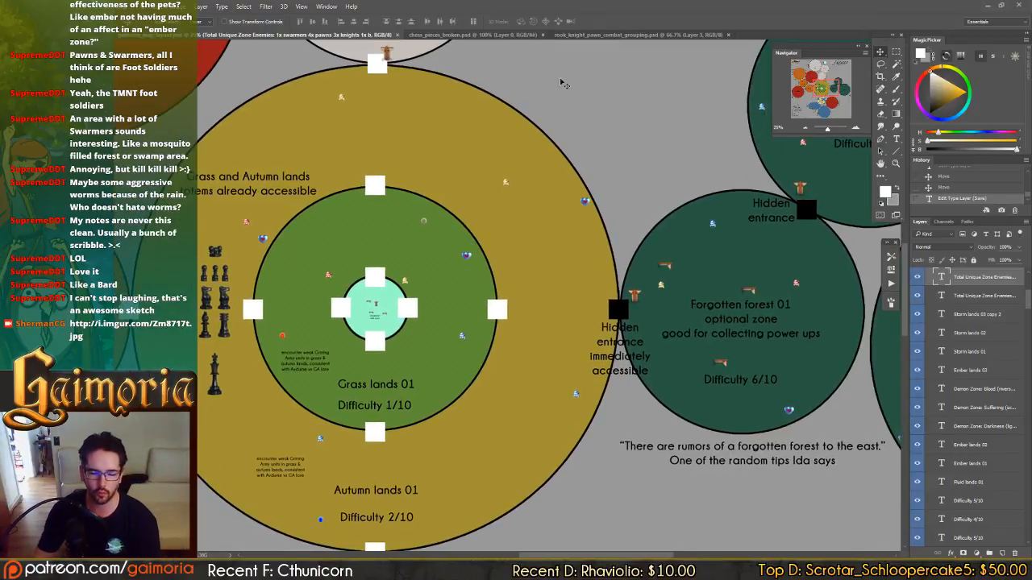
pyautogui.moveTo(608, 103); pyautogui.dragTo(660, 312)
pyautogui.moveTo(716, 273); pyautogui.dragTo(536, 79)
pyautogui.moveTo(835, 439); pyautogui.dragTo(703, 246)
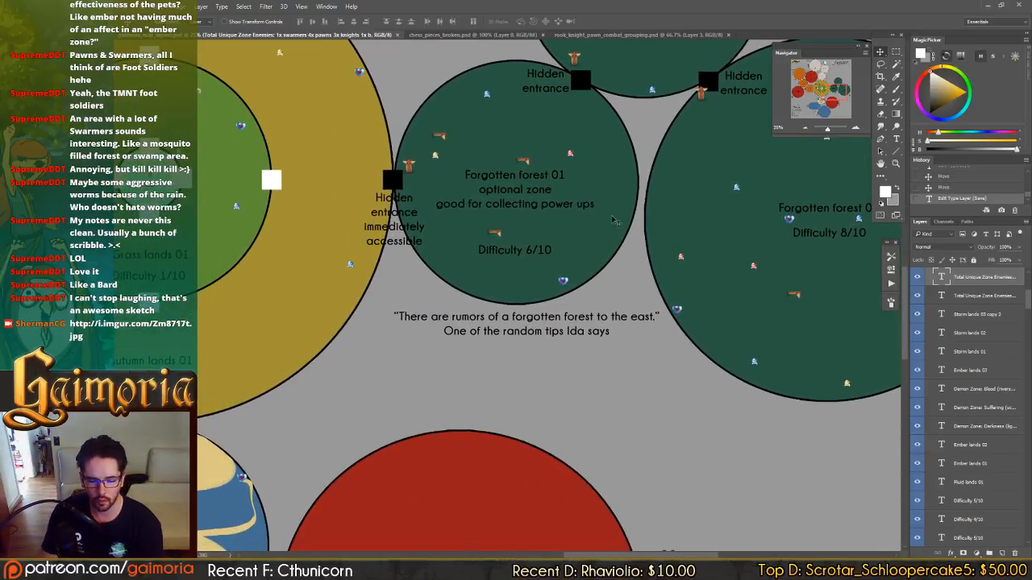
# Duplicate the swarmers from the Forgotten forest 03 piece group and place the copy above Forgotten forest 01.
pyautogui.moveTo(834, 238); pyautogui.dragTo(607, 218)
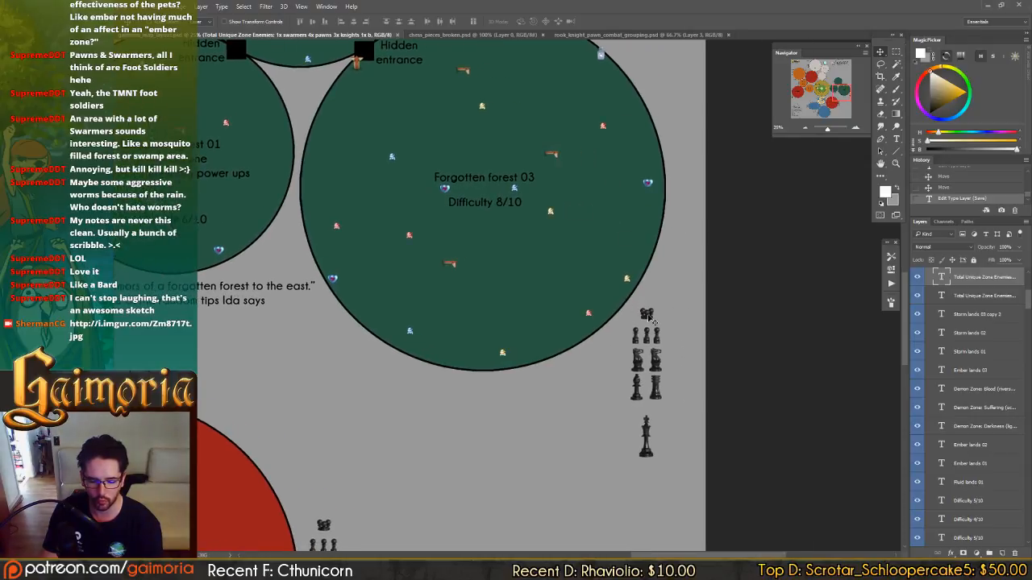
pyautogui.click(649, 316)
pyautogui.moveTo(355, 147); pyautogui.dragTo(669, 324)
pyautogui.moveTo(577, 287); pyautogui.dragTo(578, 251)
pyautogui.moveTo(717, 359); pyautogui.dragTo(551, 254)
pyautogui.moveTo(572, 283); pyautogui.dragTo(184, 181)
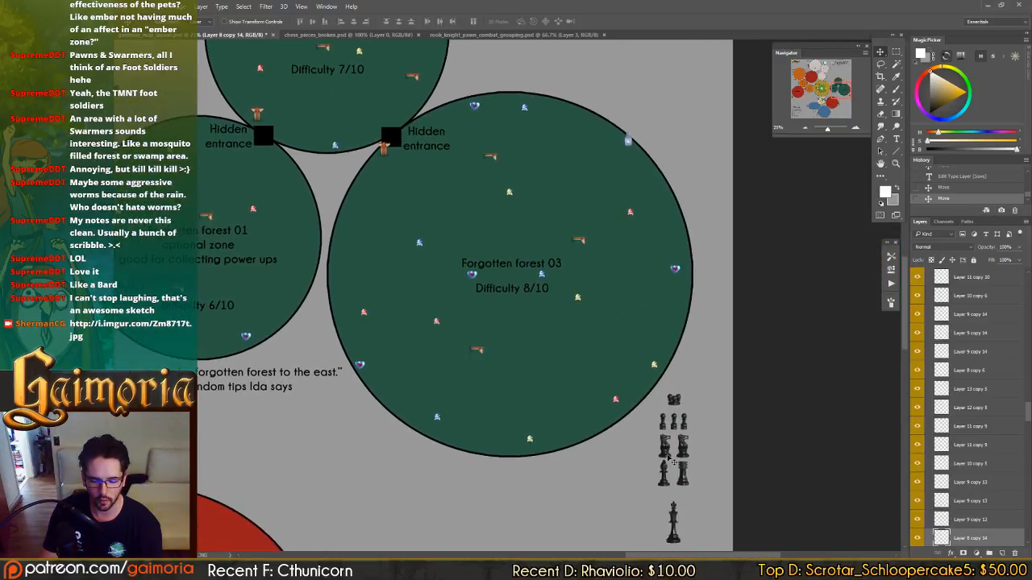
# Duplicate a knight and the rook from the Forgotten forest 03 group and place the copies beneath the swarmers above Forgotten forest 01.
pyautogui.click(670, 448)
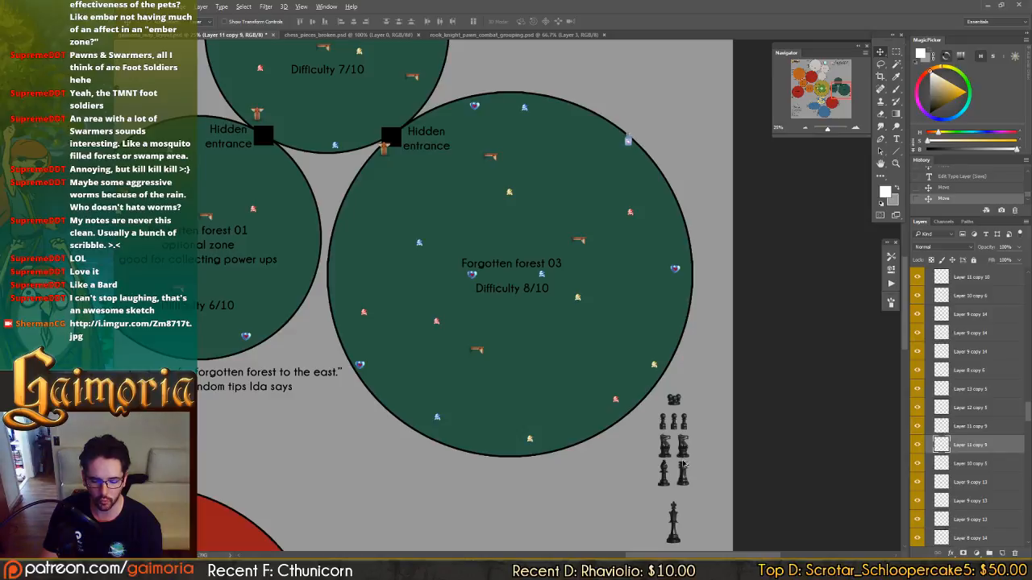
pyautogui.moveTo(684, 465); pyautogui.dragTo(220, 154)
pyautogui.moveTo(321, 244); pyautogui.dragTo(363, 243)
pyautogui.moveTo(573, 361); pyautogui.dragTo(512, 241)
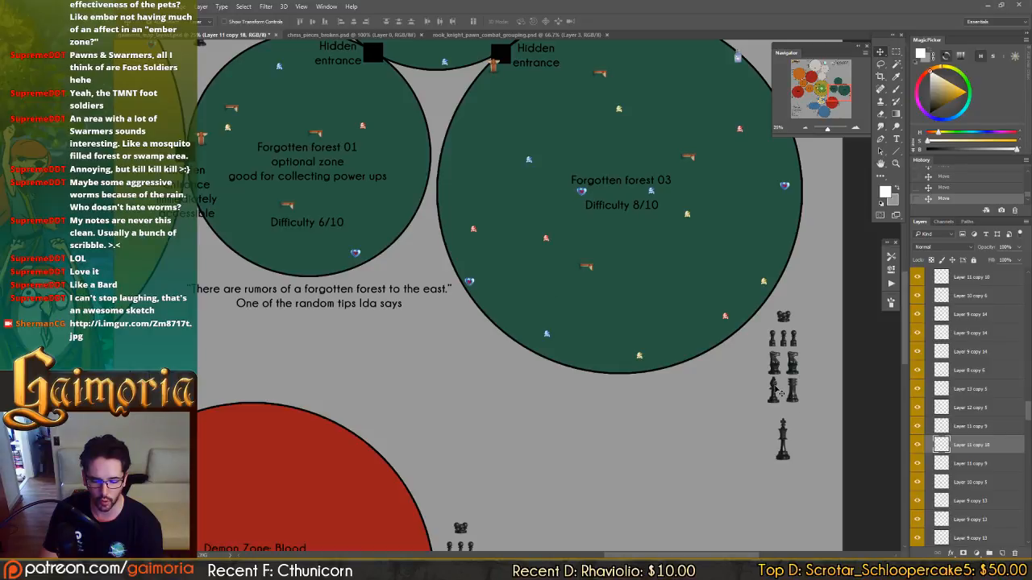
pyautogui.moveTo(794, 391); pyautogui.dragTo(224, 29)
pyautogui.moveTo(308, 104); pyautogui.dragTo(464, 244)
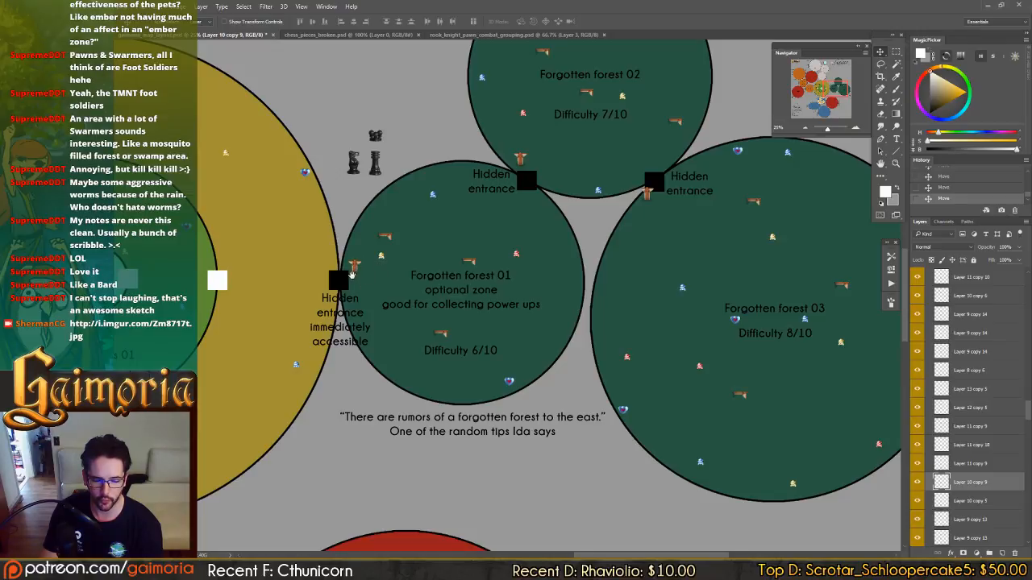
# Duplicate the Forgotten forest 01 rook, place the copy inside the zone by the hidden entrance and scale it down to a tiny icon.
pyautogui.moveTo(356, 275); pyautogui.dragTo(466, 252)
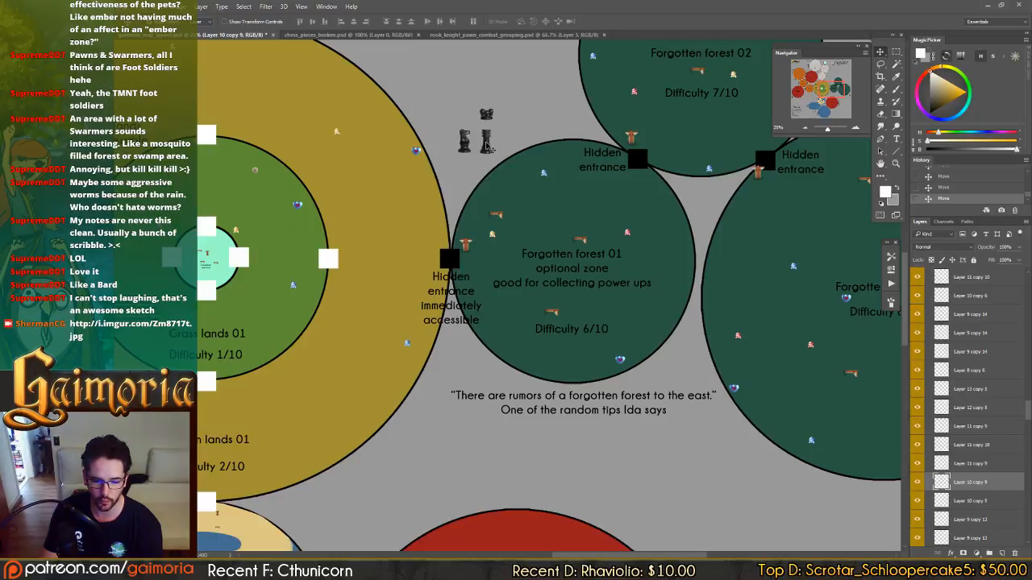
pyautogui.moveTo(489, 134); pyautogui.dragTo(548, 258)
pyautogui.press('z')
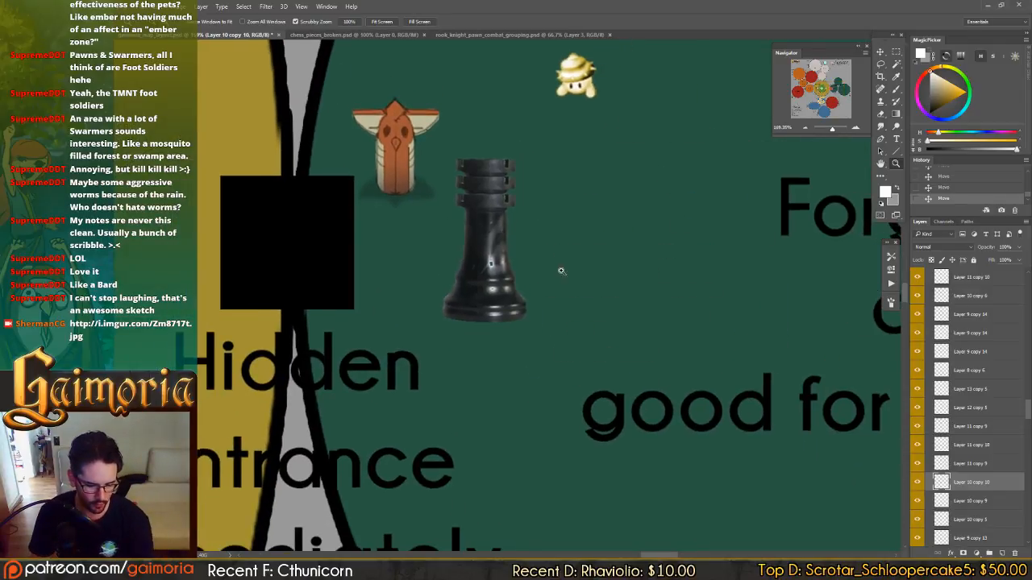
pyautogui.press('v')
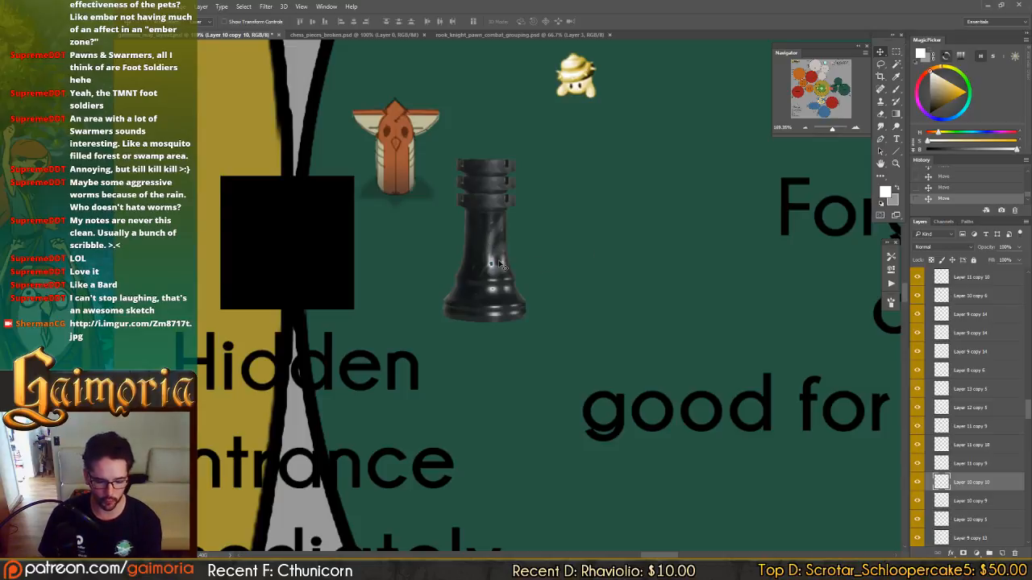
pyautogui.hotkey('ctrl', 't')
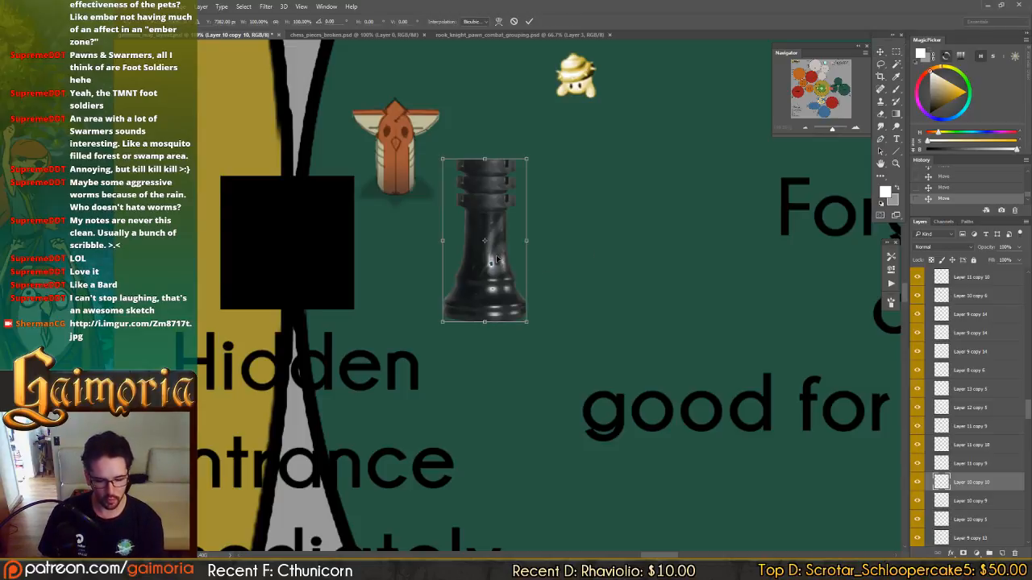
pyautogui.moveTo(526, 158); pyautogui.dragTo(483, 218)
pyautogui.press('Return')
# Add a two-line text note at the small rook reading "rook right at sart" and "oh shit" moment.
pyautogui.press('t')
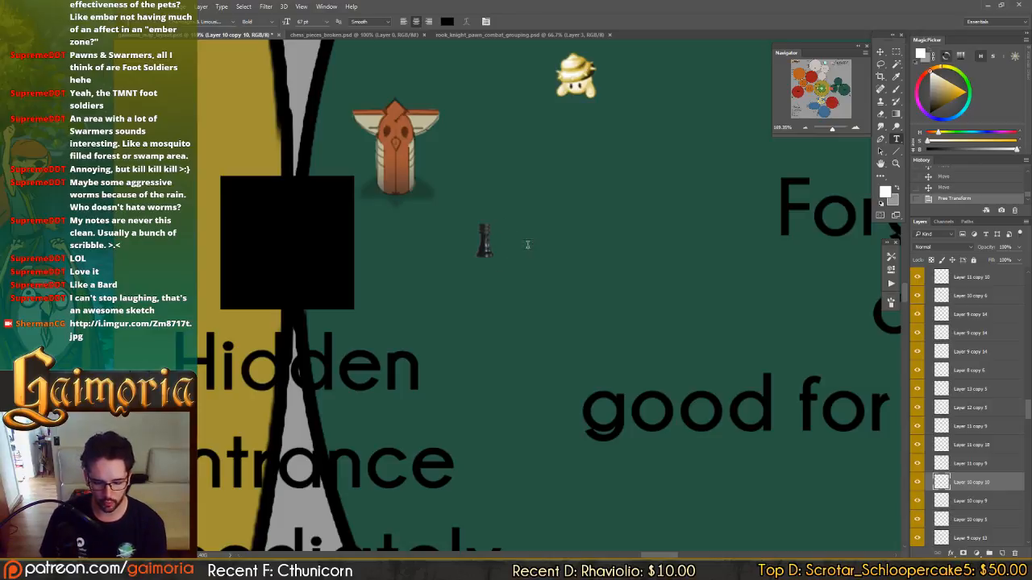
pyautogui.click(517, 245)
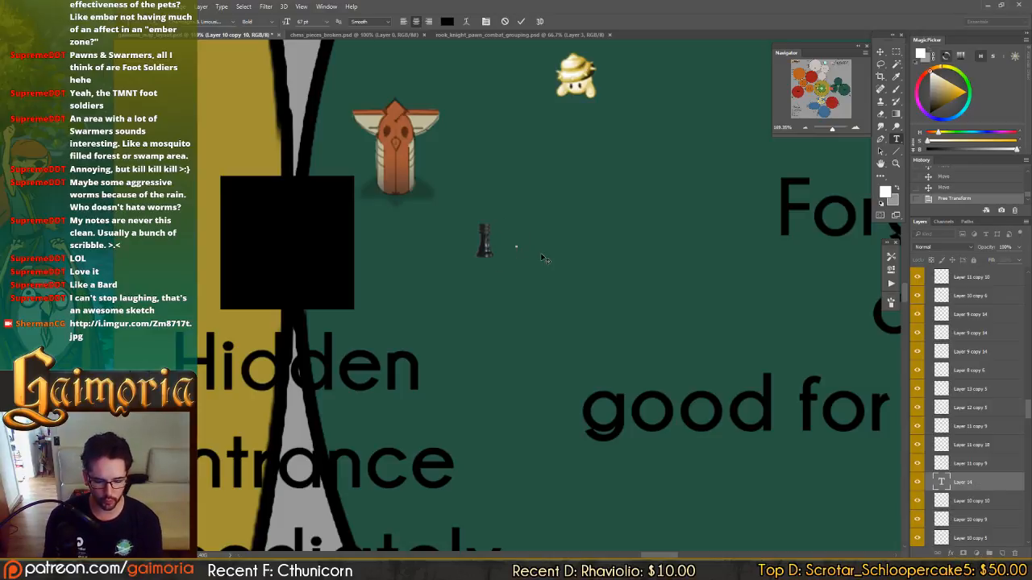
pyautogui.write('rook')
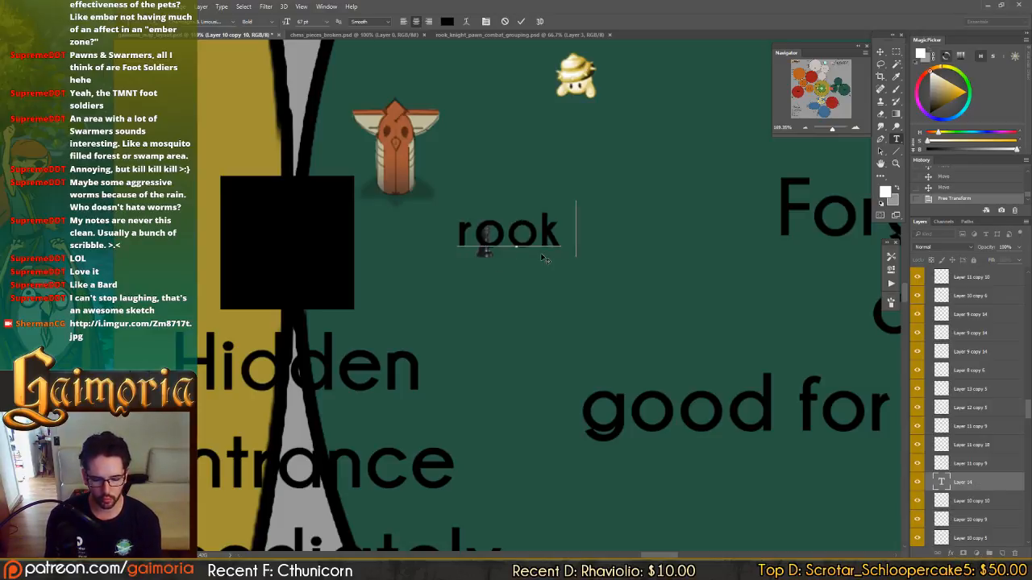
pyautogui.write(' right at sart')
pyautogui.press('Return')
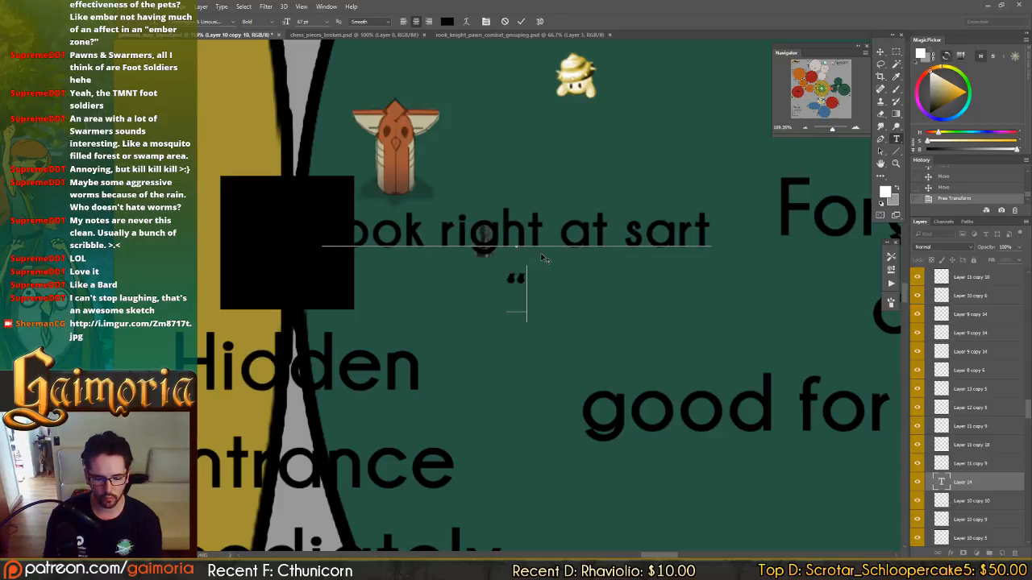
pyautogui.write('"oh shit,')
pyautogui.press('BackSpace')
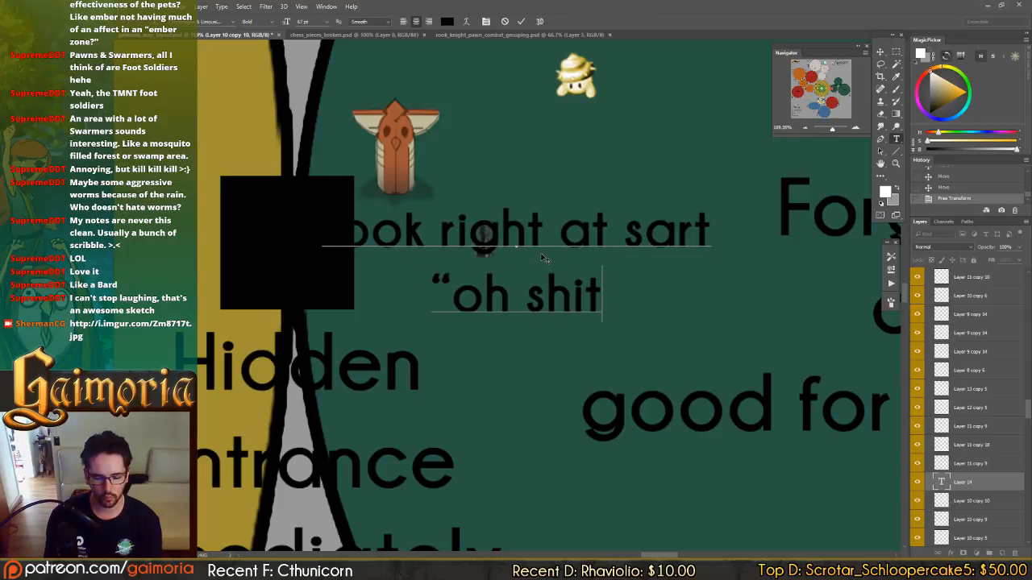
pyautogui.write('" moment')
# Set the rook note's font size to 17 pt and move it beside the small rook.
pyautogui.hotkey('ctrl', 'a')
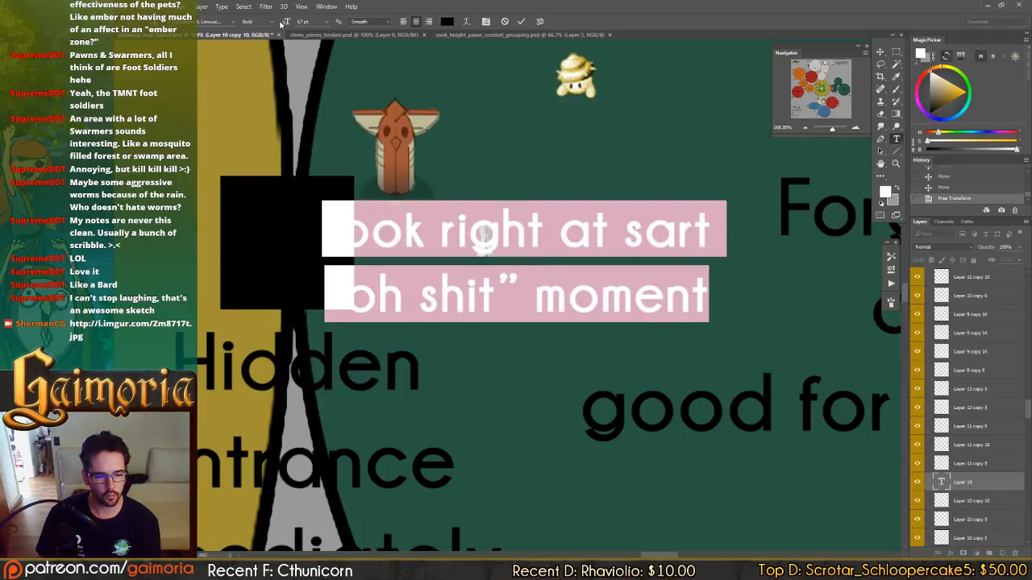
pyautogui.moveTo(283, 23); pyautogui.dragTo(261, 27)
pyautogui.hotkey('ctrl', 'Return')
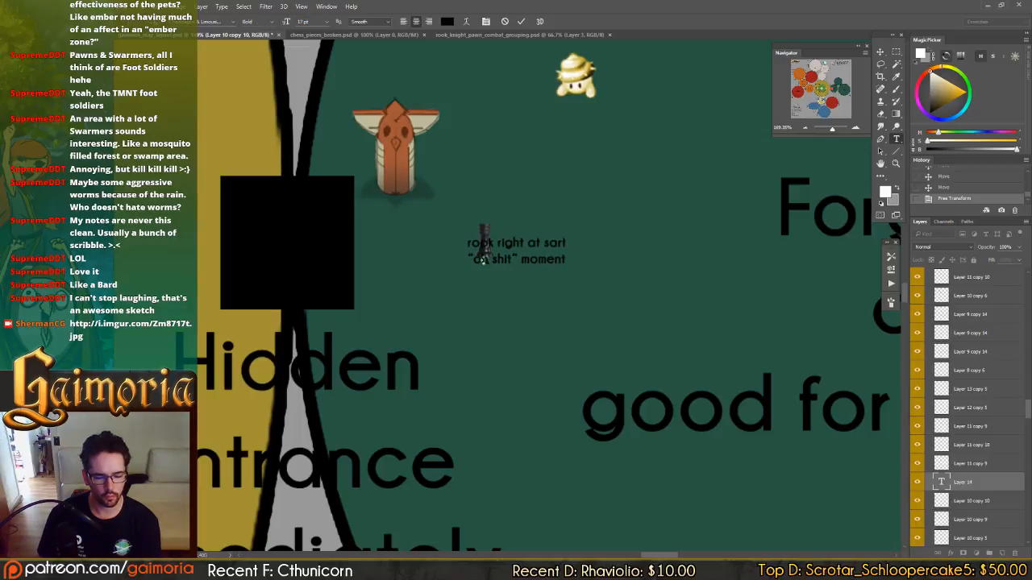
pyautogui.press('v')
pyautogui.moveTo(524, 311); pyautogui.dragTo(573, 294)
pyautogui.scroll(-3, 572, 291)
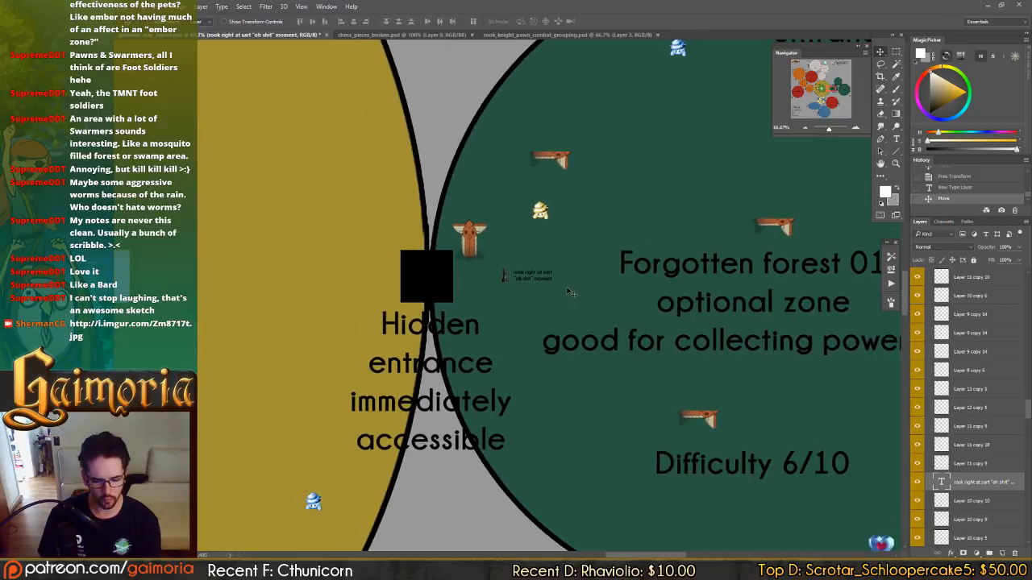
pyautogui.scroll(-1, 565, 288)
pyautogui.scroll(-1, 518, 293)
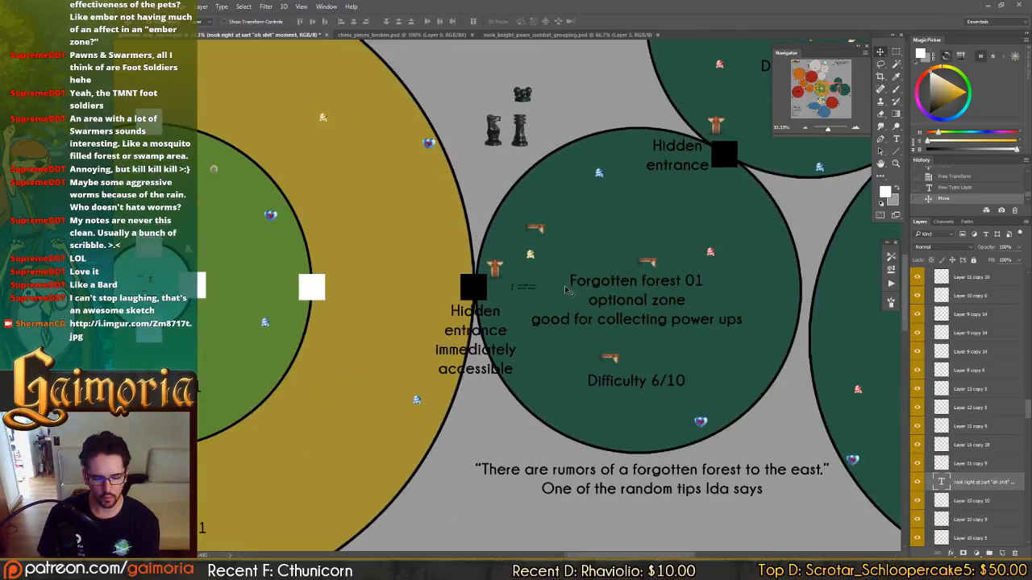
pyautogui.keyDown('ctrl'); pyautogui.click(517, 294); pyautogui.keyUp('ctrl')
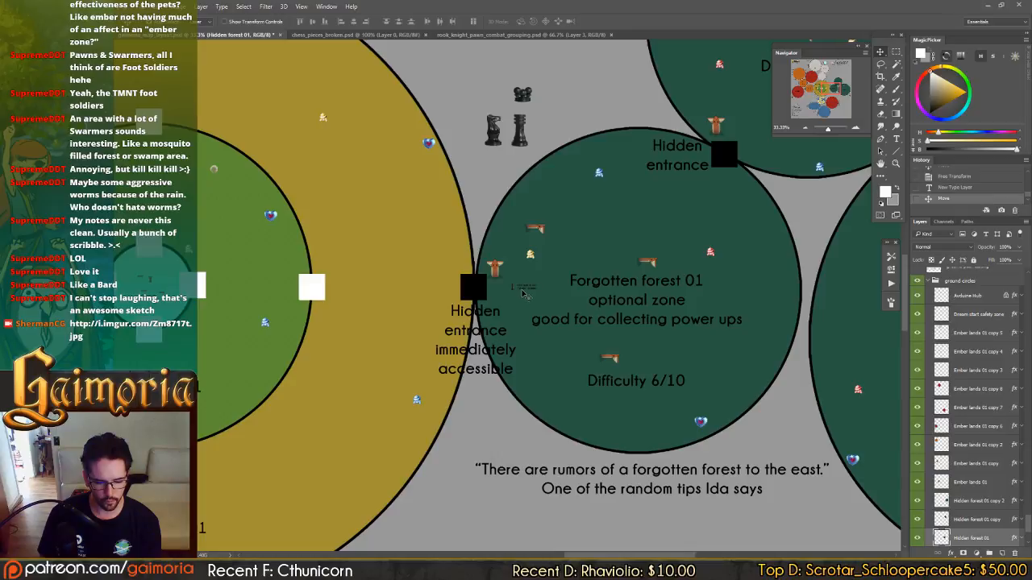
pyautogui.moveTo(509, 296); pyautogui.dragTo(520, 298)
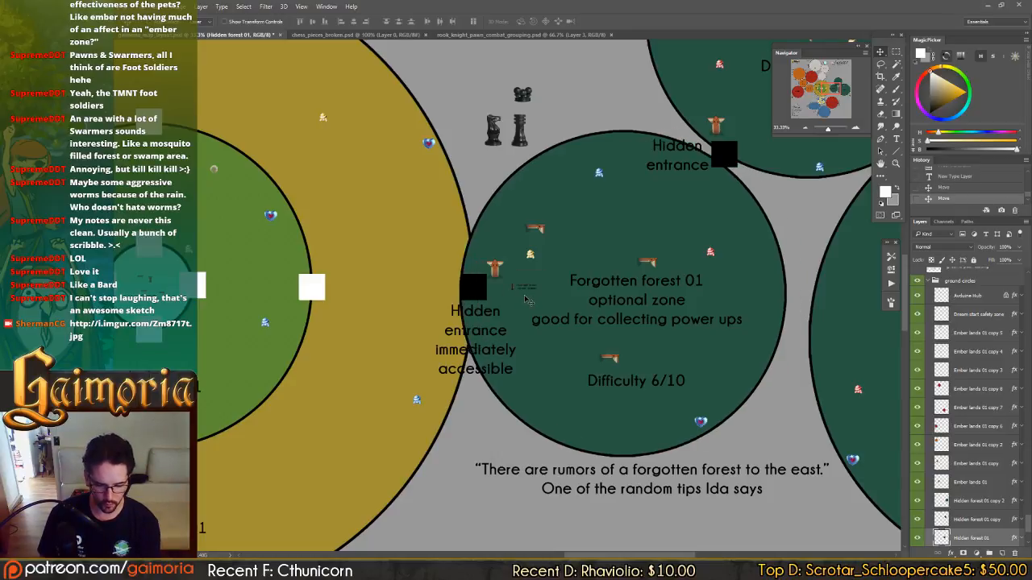
pyautogui.scroll(1, 522, 298)
pyautogui.scroll(2, 524, 298)
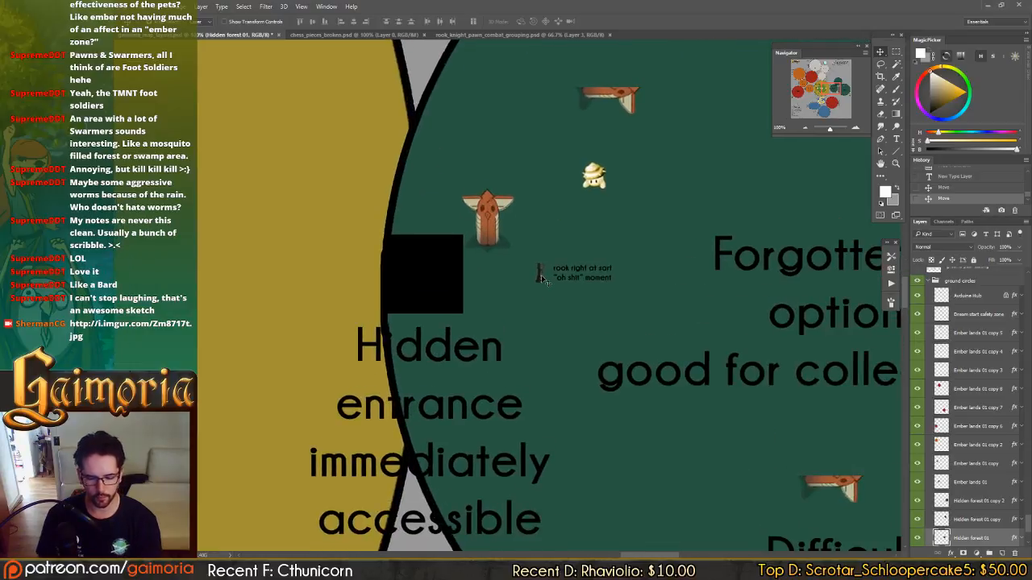
pyautogui.click(951, 188)
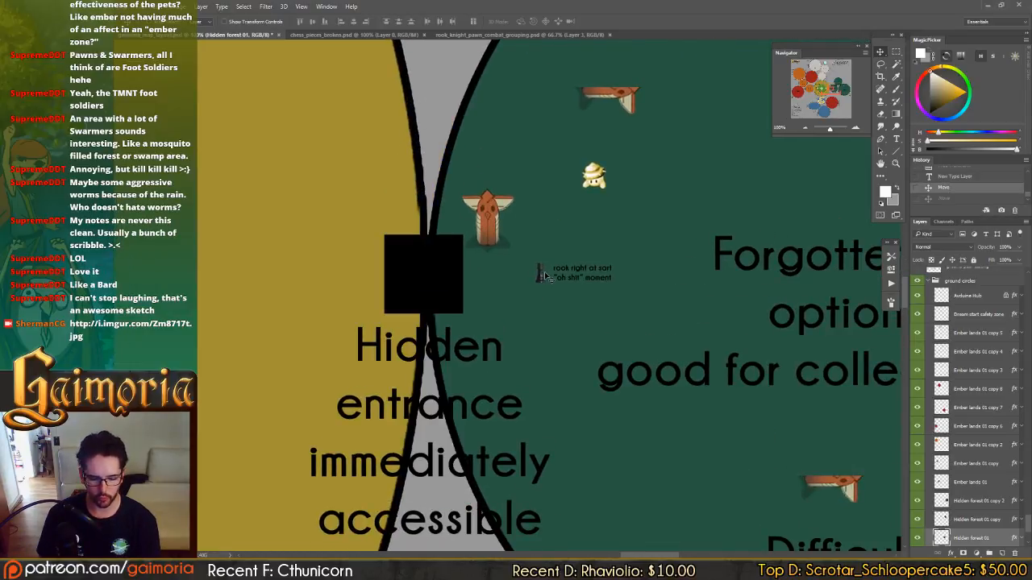
# Move the small rook and its note closer to the hidden entrance of Forgotten forest 01 and save the map.
pyautogui.moveTo(540, 278); pyautogui.dragTo(520, 278)
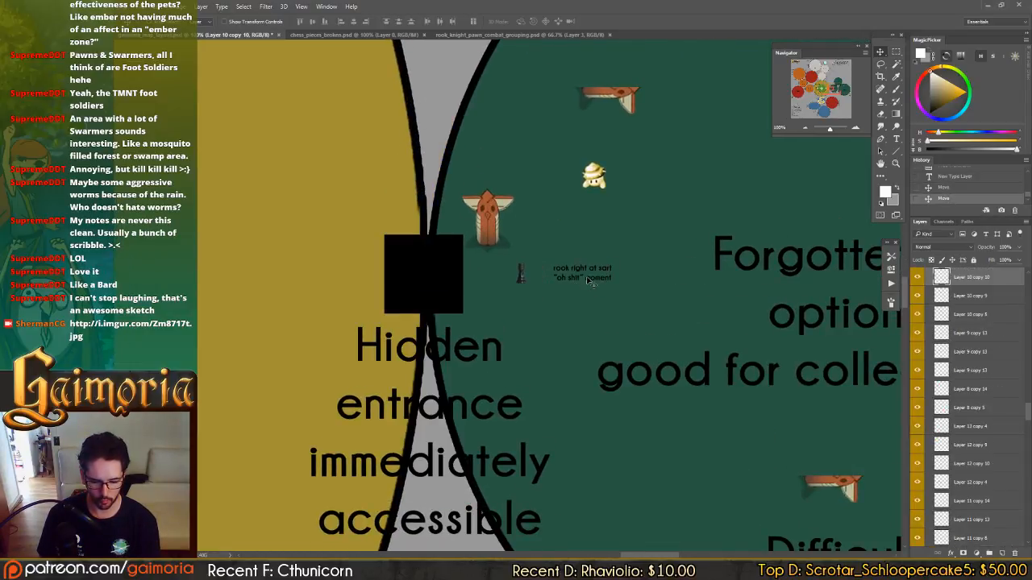
pyautogui.click(587, 277)
pyautogui.moveTo(602, 278); pyautogui.dragTo(581, 278)
pyautogui.hotkey('ctrl', 's')
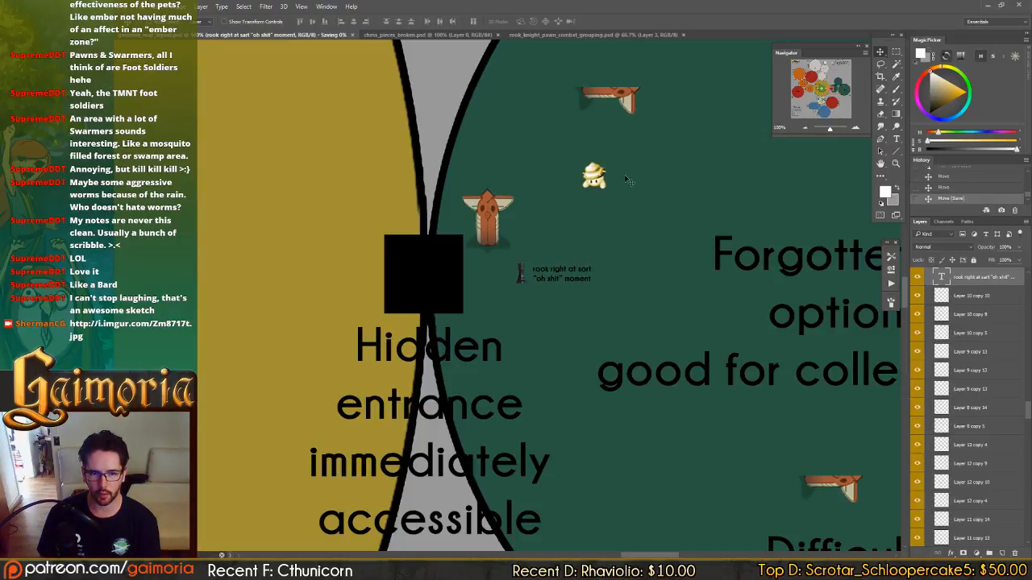
pyautogui.moveTo(652, 154); pyautogui.dragTo(640, 235)
pyautogui.moveTo(643, 129); pyautogui.dragTo(633, 198)
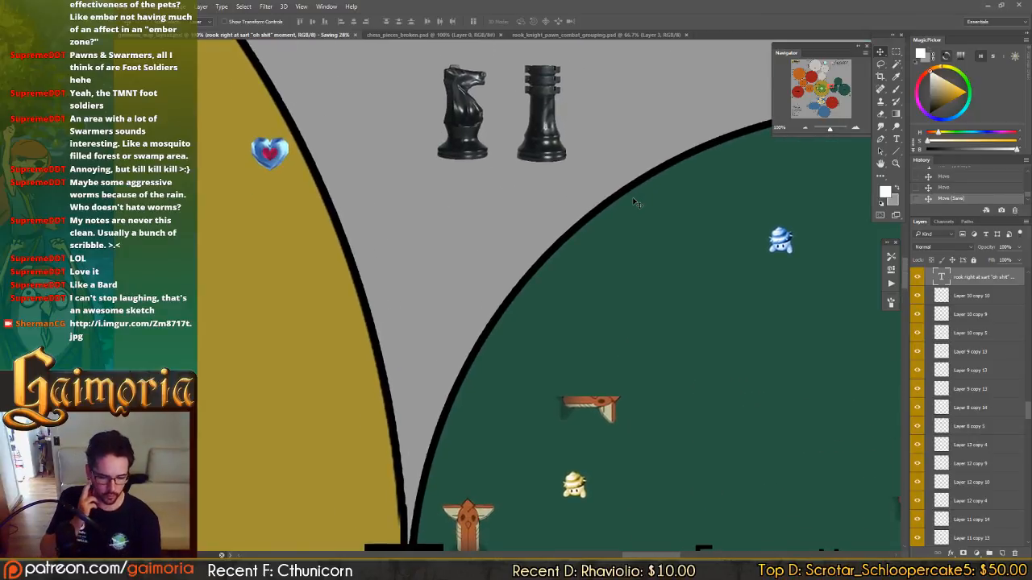
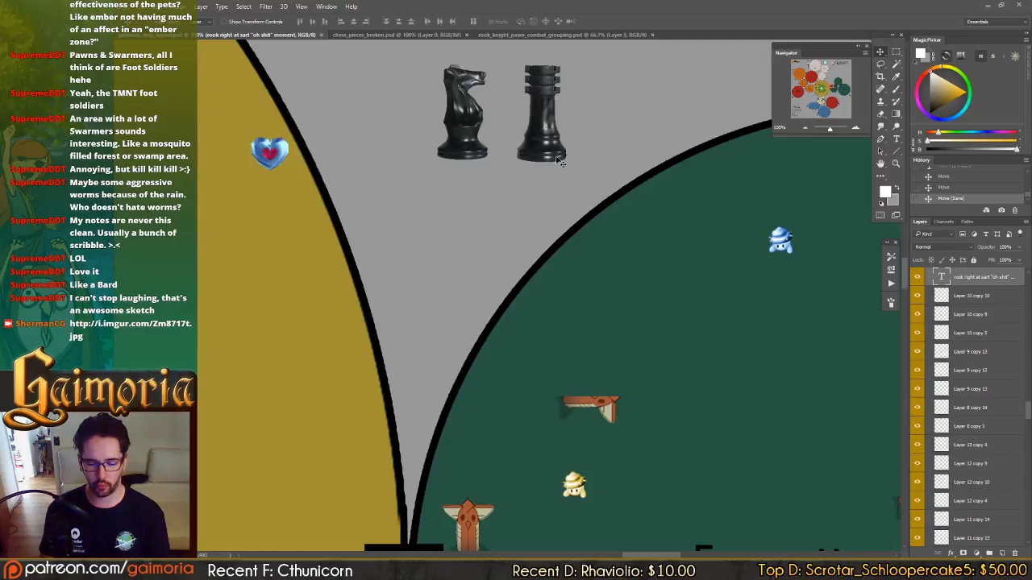
# Shift the black swarmer piece slightly to sit above and between the knight and rook near the Forgotten forest 01 circle.
pyautogui.scroll(-5, 634, 218)
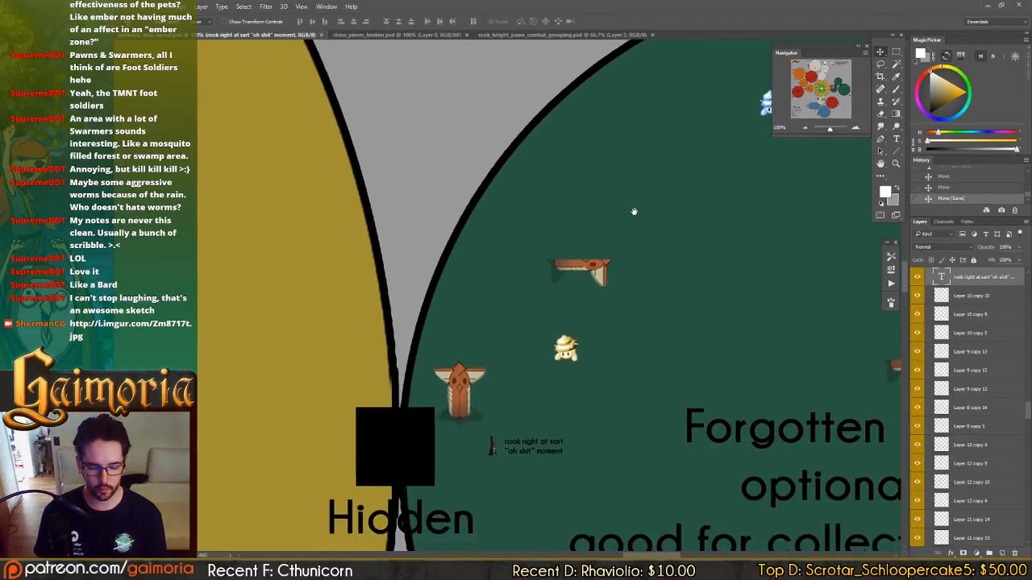
pyautogui.scroll(-3, 632, 250)
pyautogui.scroll(9, 638, 258)
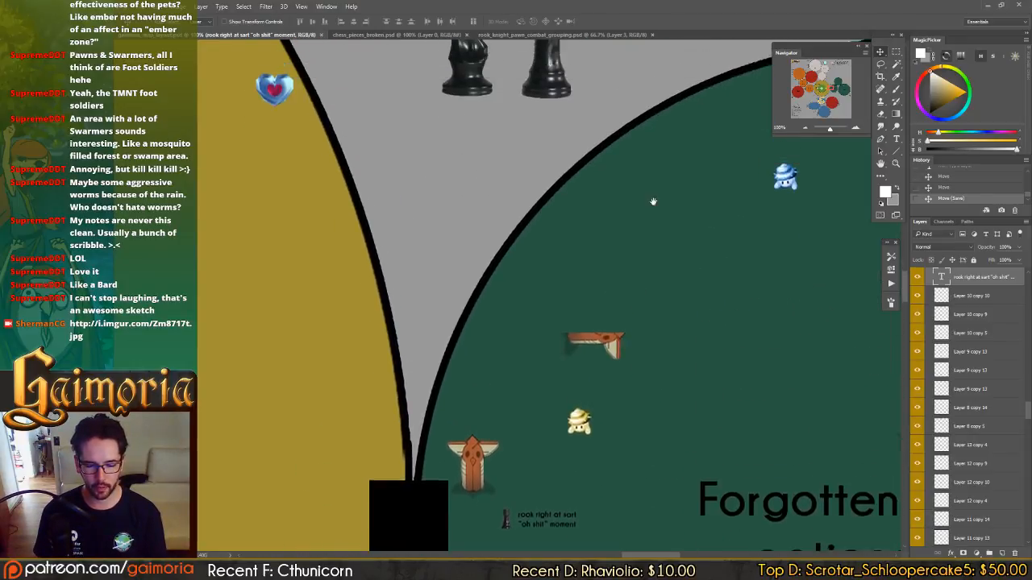
pyautogui.moveTo(658, 228); pyautogui.dragTo(659, 246)
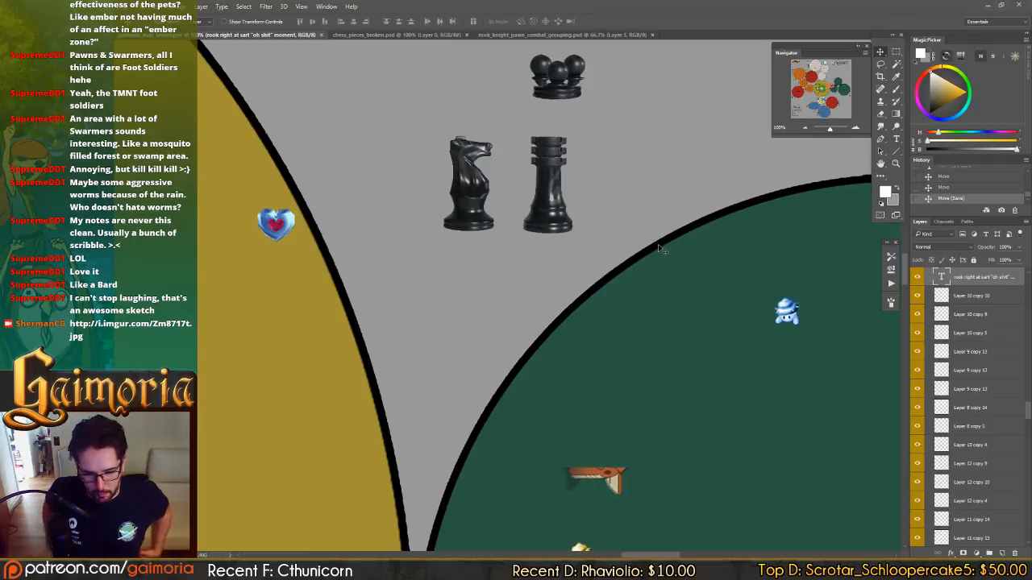
pyautogui.scroll(1, 550, 139)
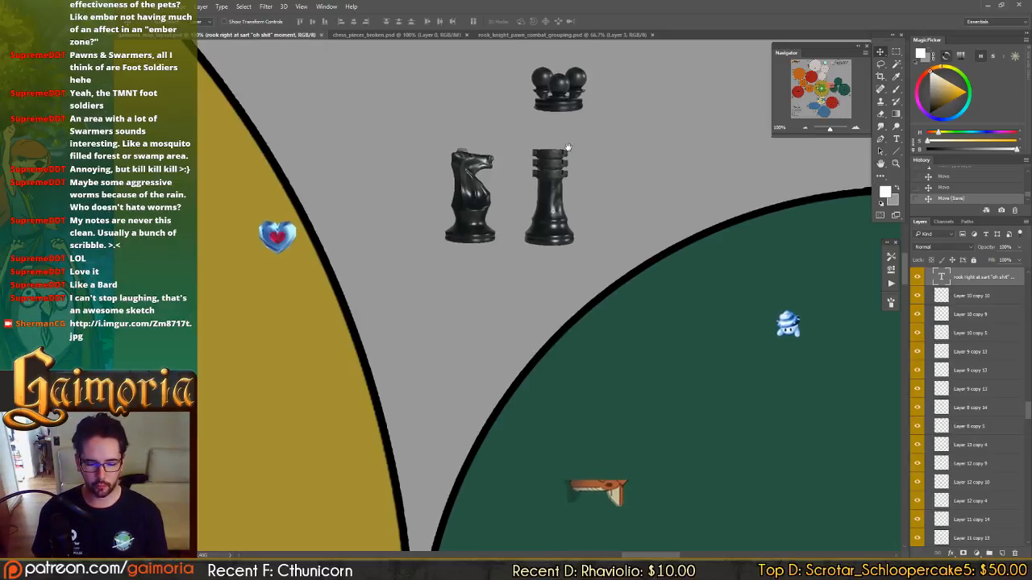
pyautogui.moveTo(570, 108); pyautogui.dragTo(534, 101)
pyautogui.hotkey('ctrl', '-')
pyautogui.hotkey('ctrl', '-')
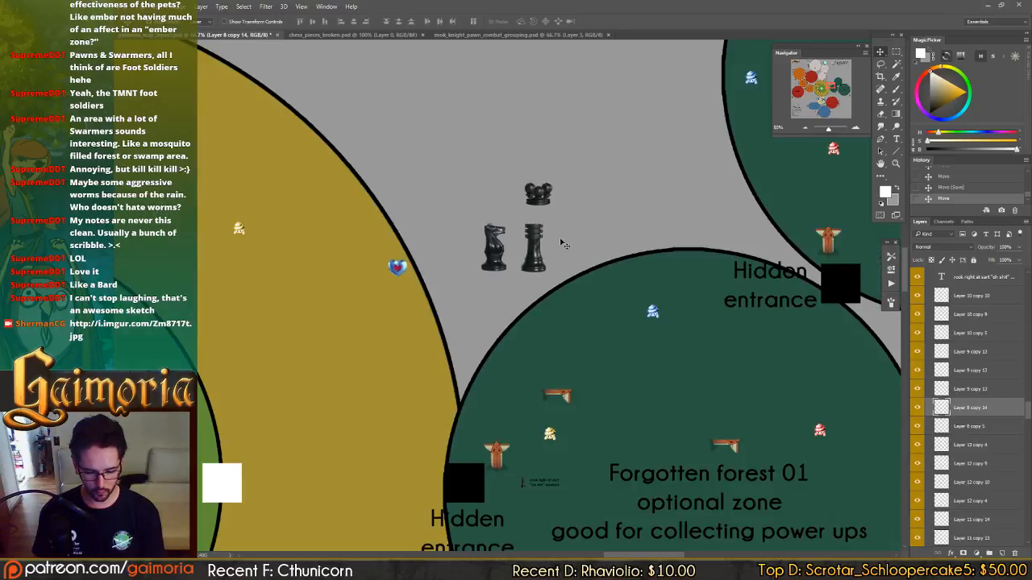
# Duplicate a pawn from the chess-piece lineup near the Difficulty 8/10 circle and place the copy beneath the swarmer by Forgotten forest 01.
pyautogui.moveTo(598, 269); pyautogui.dragTo(590, 165)
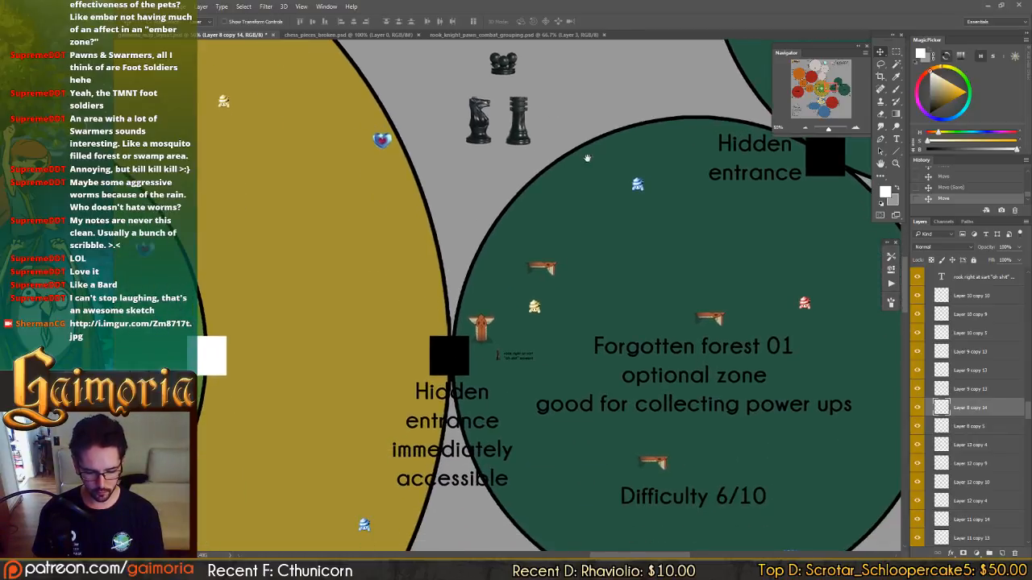
pyautogui.moveTo(581, 256); pyautogui.dragTo(571, 312)
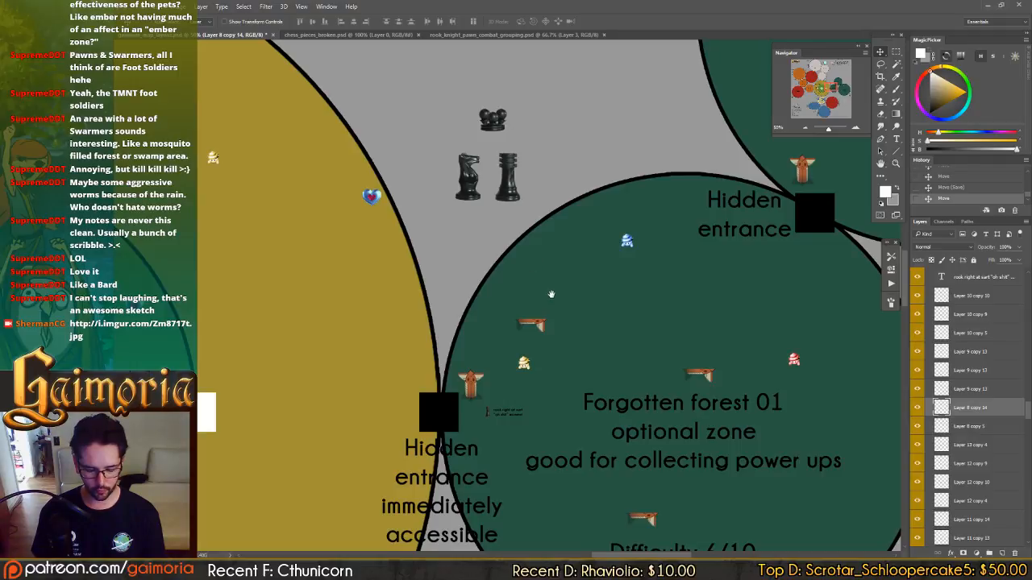
pyautogui.moveTo(595, 408); pyautogui.dragTo(577, 163)
pyautogui.moveTo(624, 393); pyautogui.dragTo(354, 322)
pyautogui.moveTo(543, 328); pyautogui.dragTo(266, 322)
pyautogui.moveTo(570, 302); pyautogui.dragTo(321, 164)
pyautogui.moveTo(500, 312); pyautogui.dragTo(452, 324)
pyautogui.keyDown('ctrl'); pyautogui.click(748, 346); pyautogui.keyUp('ctrl')
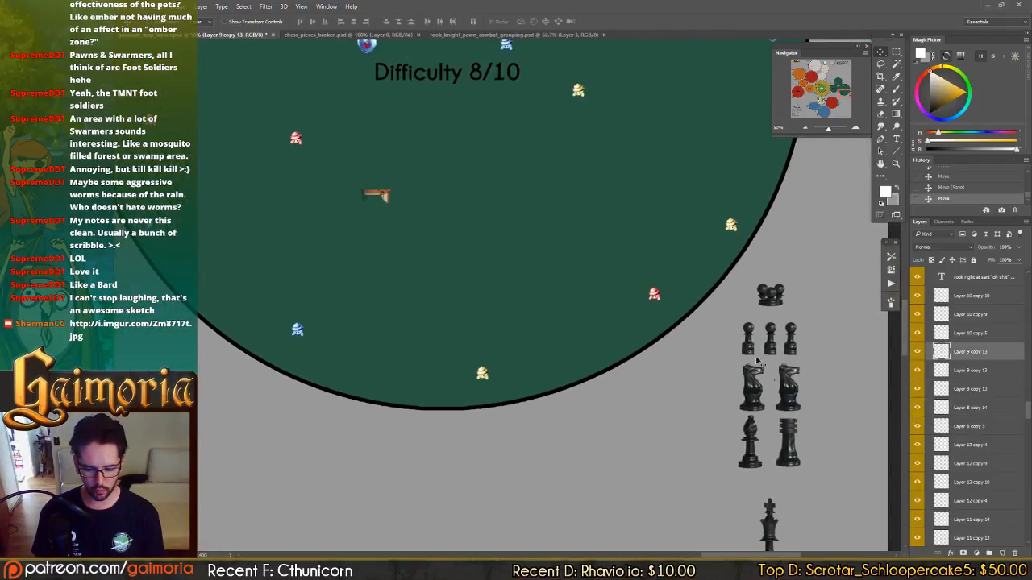
pyautogui.moveTo(756, 359); pyautogui.dragTo(265, 142)
pyautogui.moveTo(344, 216); pyautogui.dragTo(781, 487)
pyautogui.moveTo(565, 324); pyautogui.dragTo(857, 497)
pyautogui.moveTo(790, 455); pyautogui.dragTo(274, 134)
pyautogui.moveTo(533, 344); pyautogui.dragTo(389, 231)
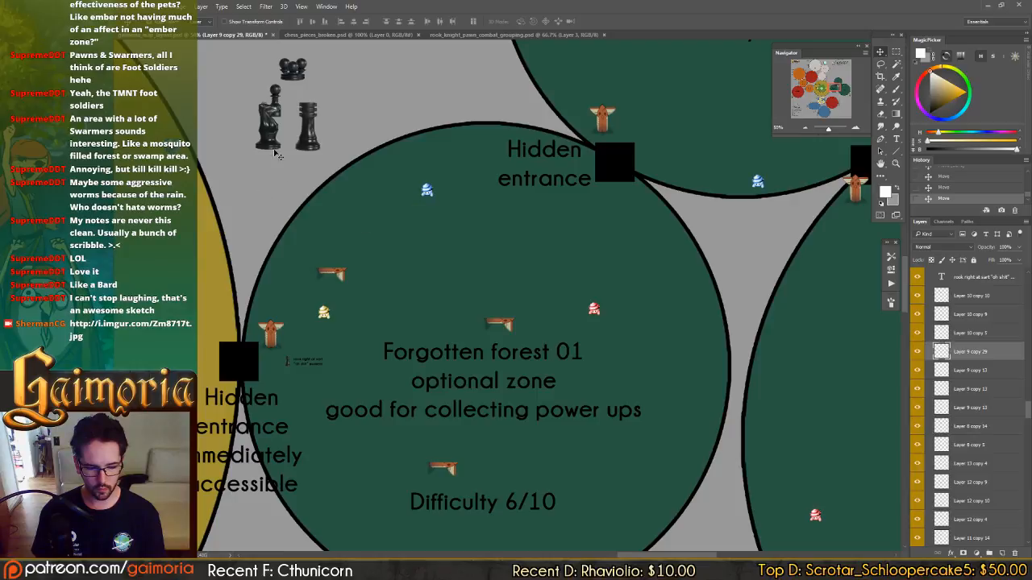
# Move the knight and rook down to clear the pawn, fine-tuning the knight's height to match the rook.
pyautogui.keyDown('ctrl'); pyautogui.click(270, 140); pyautogui.keyUp('ctrl')
pyautogui.moveTo(272, 145); pyautogui.dragTo(309, 160)
pyautogui.keyDown('ctrl'); pyautogui.click(314, 157); pyautogui.keyUp('ctrl')
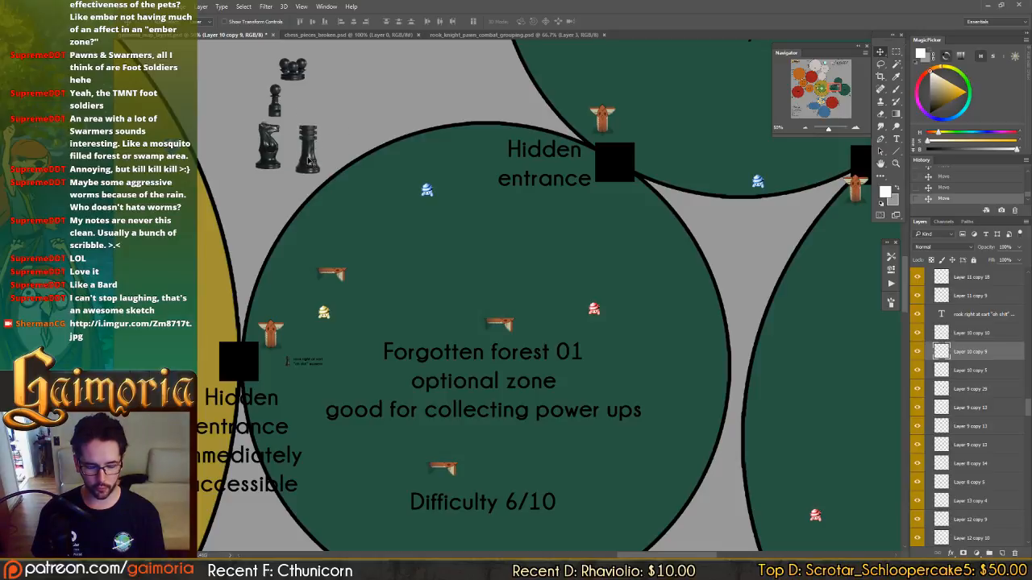
pyautogui.keyDown('ctrl'); pyautogui.click(273, 155); pyautogui.keyUp('ctrl')
pyautogui.press('Down')
pyautogui.press('Down')
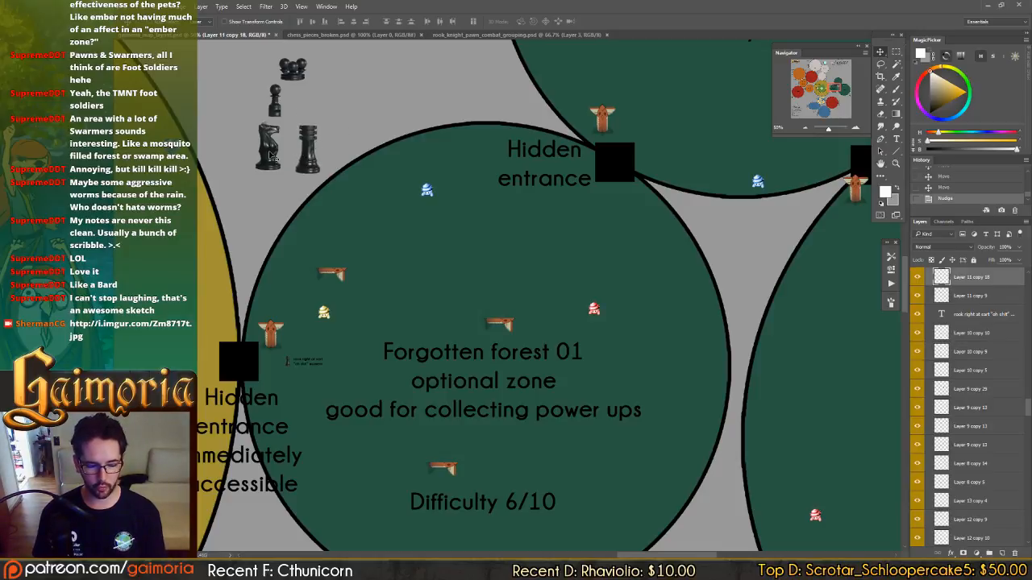
# Duplicate the pawn to its right and the knight to its left in the Forgotten forest 01 group.
pyautogui.moveTo(387, 137); pyautogui.dragTo(497, 180)
pyautogui.keyDown('ctrl'); pyautogui.click(377, 147); pyautogui.keyUp('ctrl')
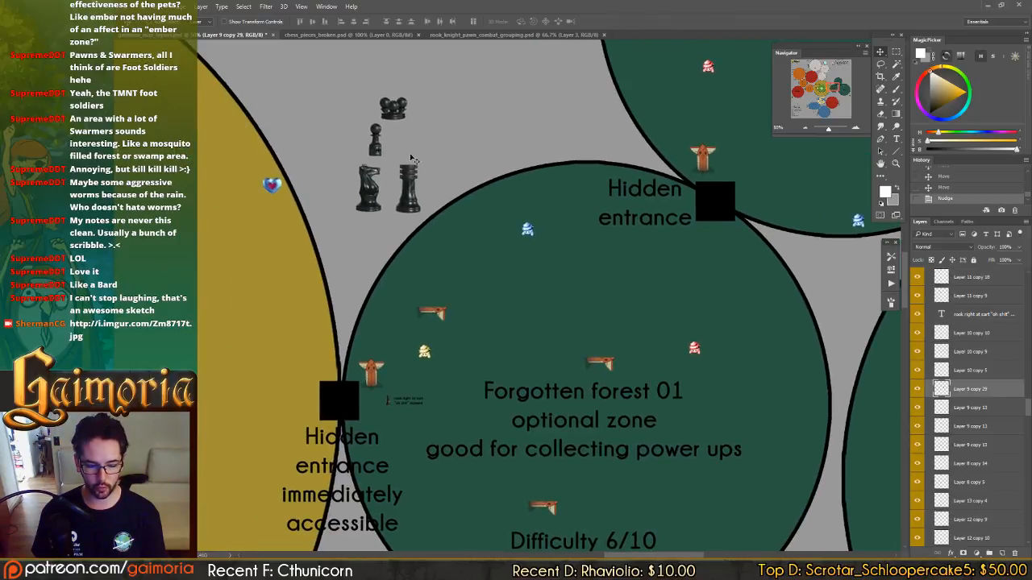
pyautogui.moveTo(393, 164); pyautogui.dragTo(420, 164)
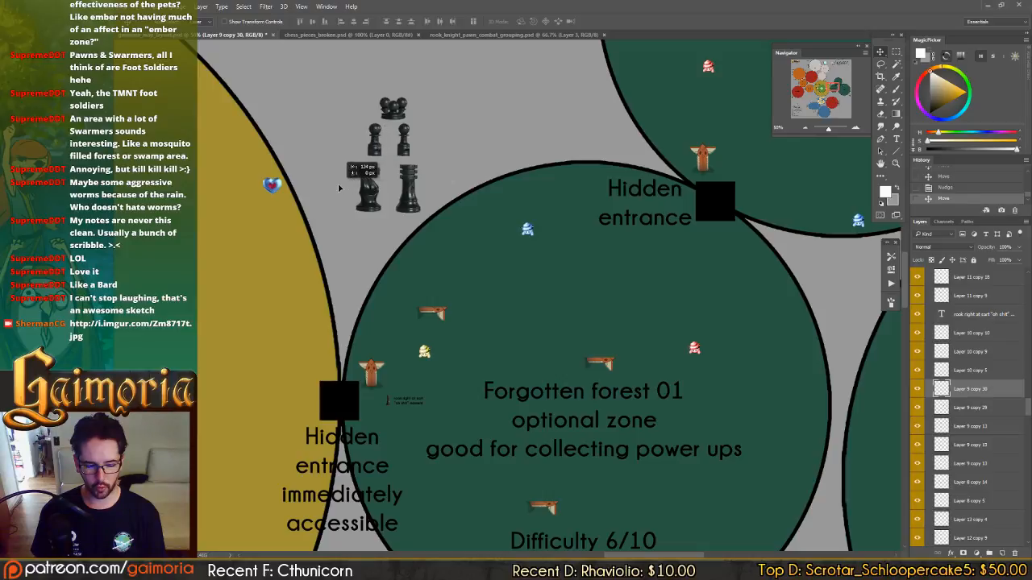
pyautogui.moveTo(370, 198); pyautogui.dragTo(330, 203)
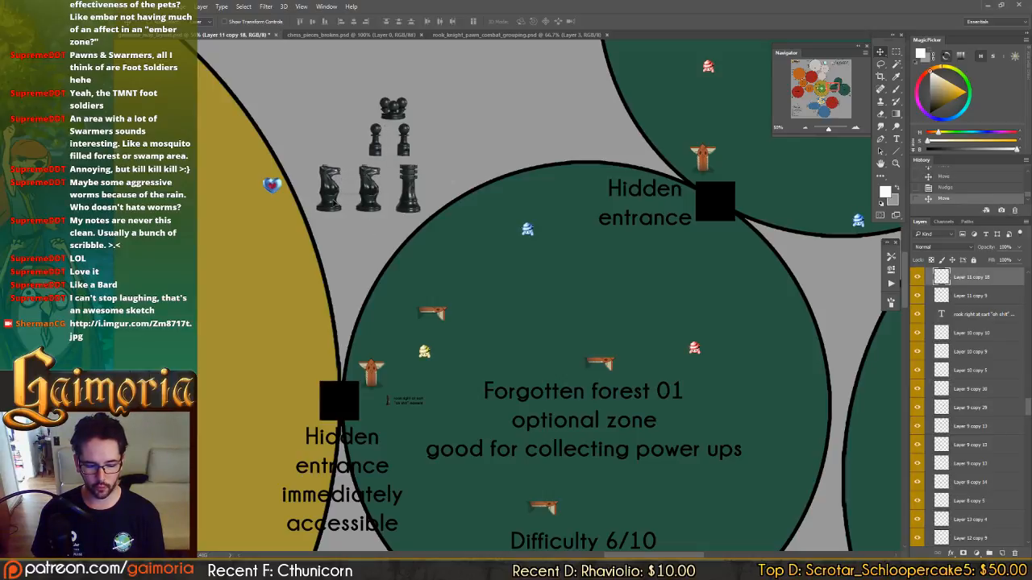
# Revert the accidental move of the grey background Layer 0 and lock that layer.
pyautogui.click(417, 112)
pyautogui.moveTo(417, 112); pyautogui.dragTo(422, 110)
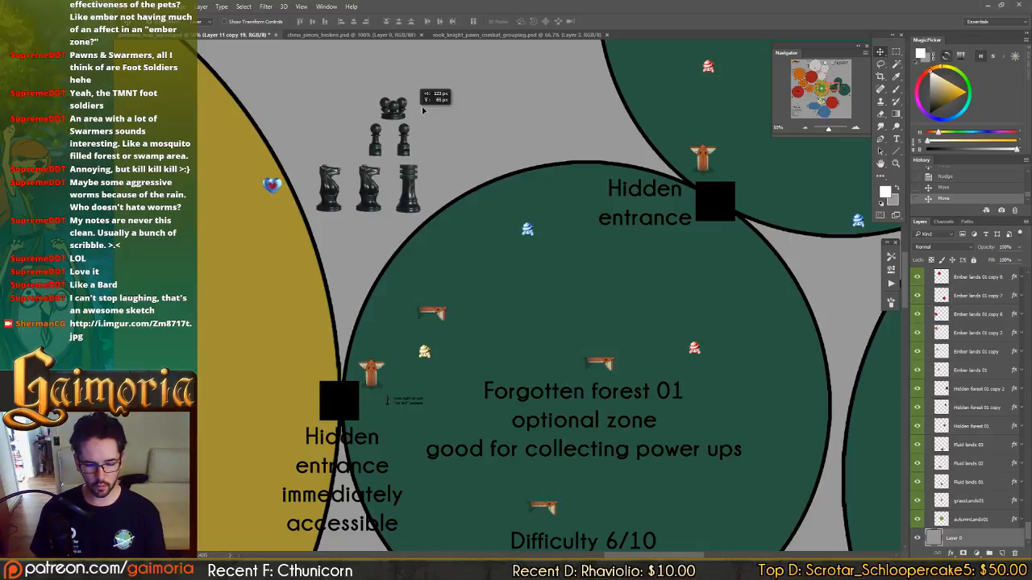
pyautogui.click(974, 189)
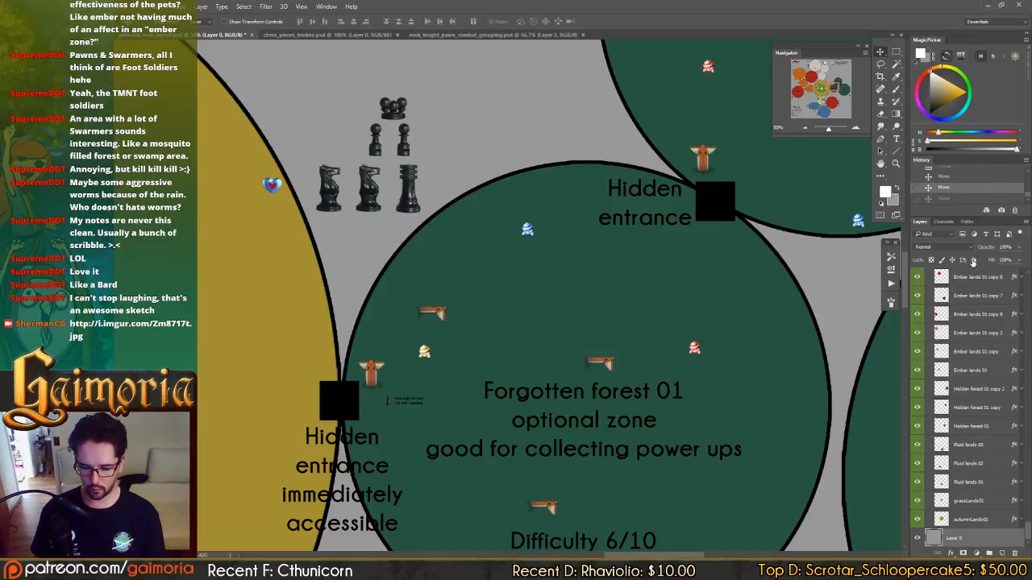
pyautogui.click(974, 261)
pyautogui.click(968, 190)
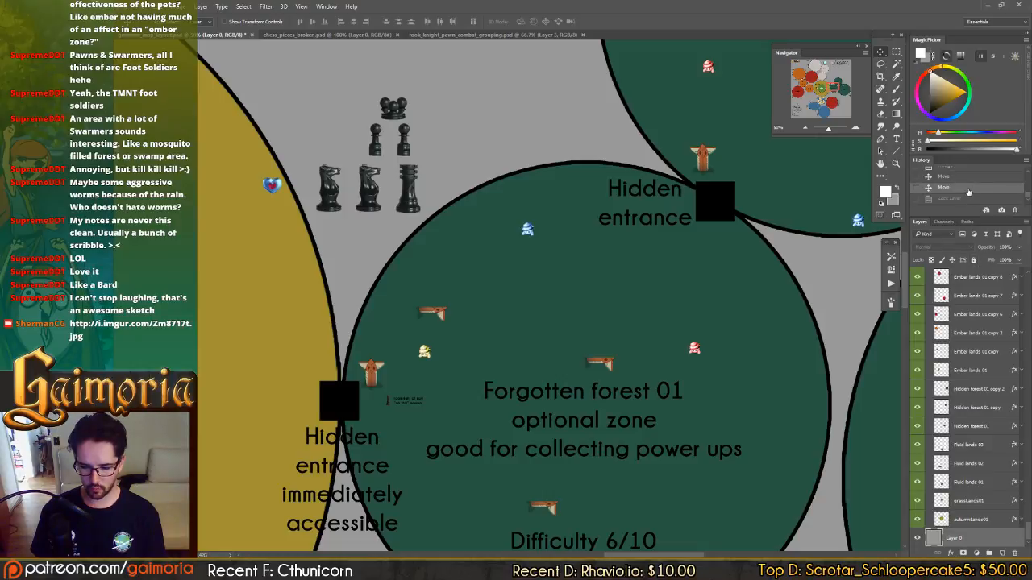
pyautogui.click(948, 199)
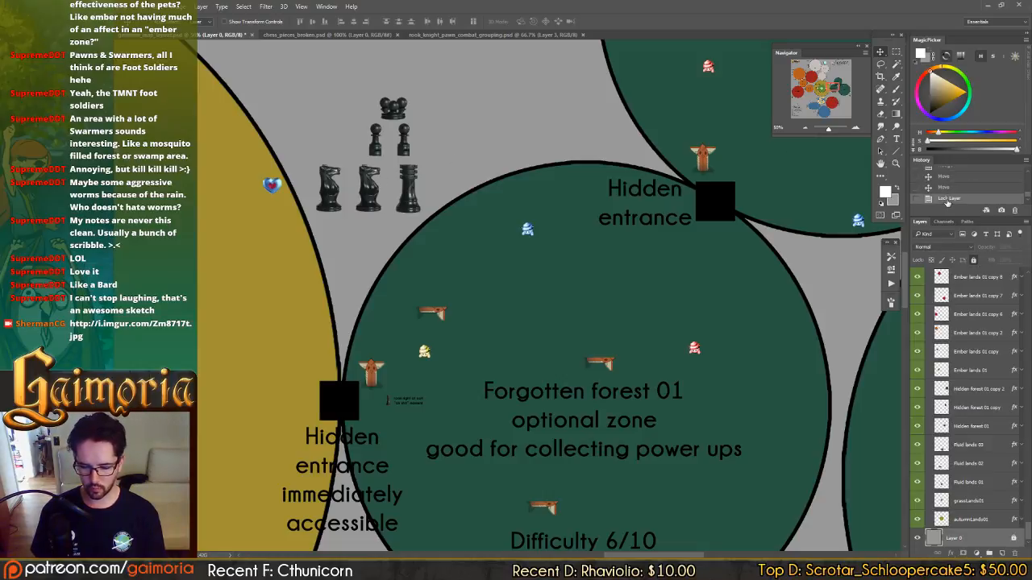
# Move the rook slightly to the right, away from the two knights.
pyautogui.click(410, 189)
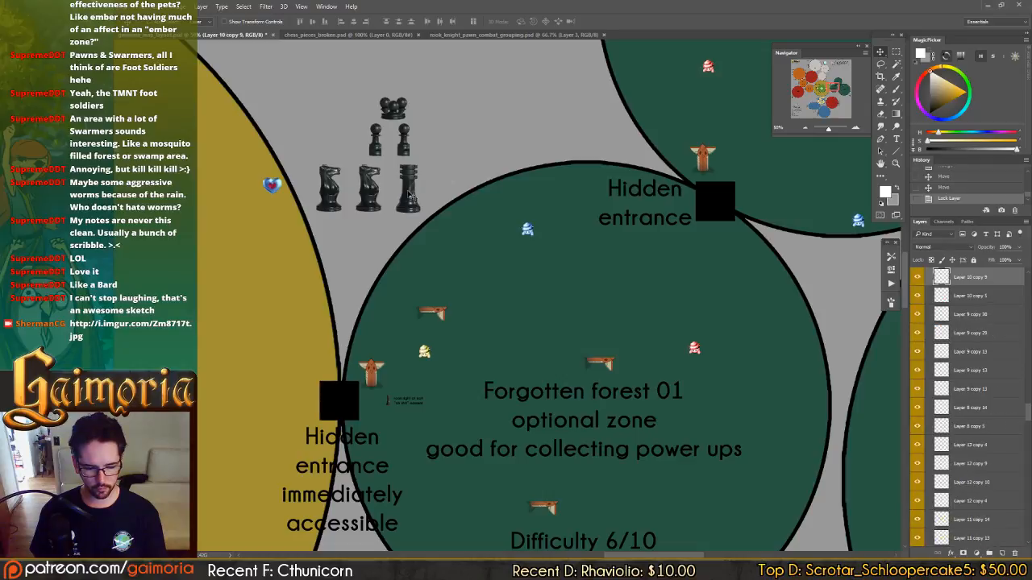
pyautogui.moveTo(418, 194)
pyautogui.mouseDown()
pyautogui.moveTo(448, 193)
pyautogui.moveTo(426, 195)
pyautogui.mouseUp()
pyautogui.click(373, 238)
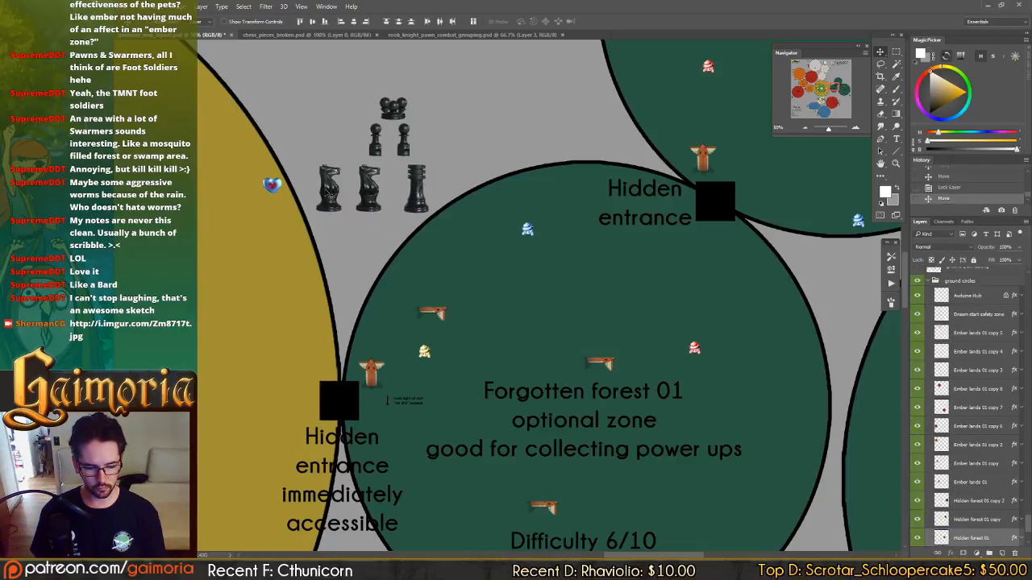
pyautogui.moveTo(338, 192); pyautogui.dragTo(353, 193)
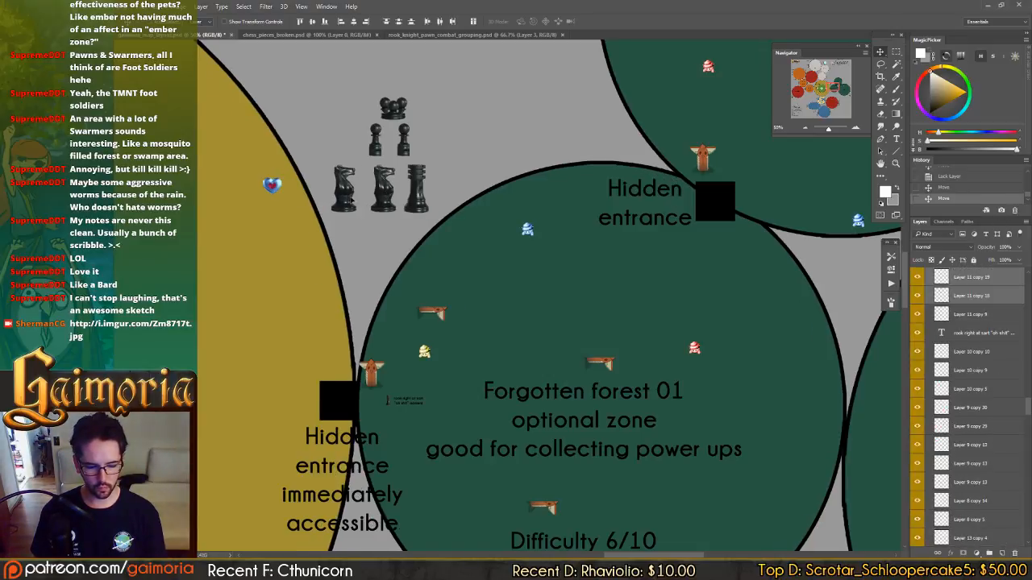
pyautogui.click(559, 115)
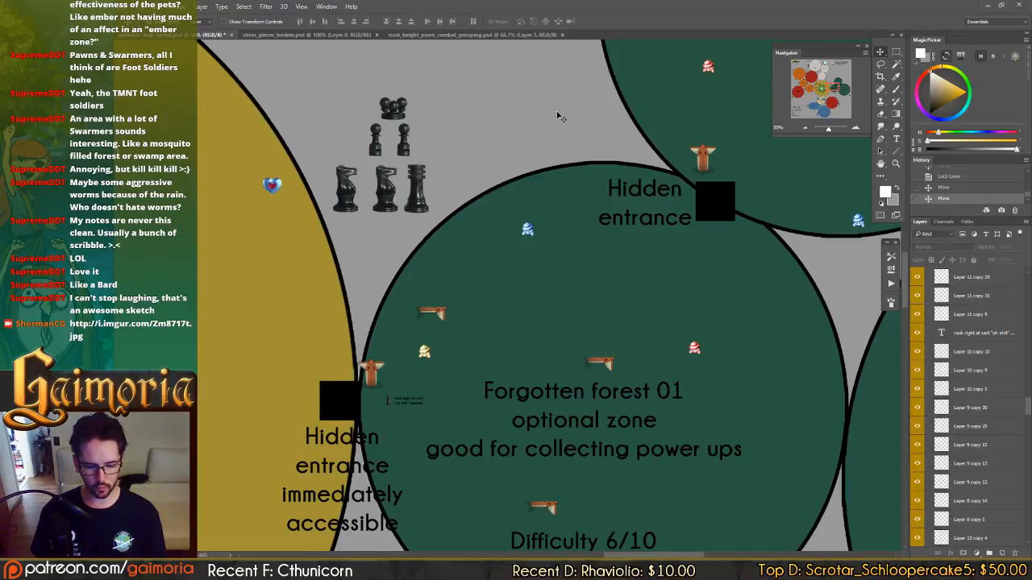
pyautogui.hotkey('ctrl', 'z')
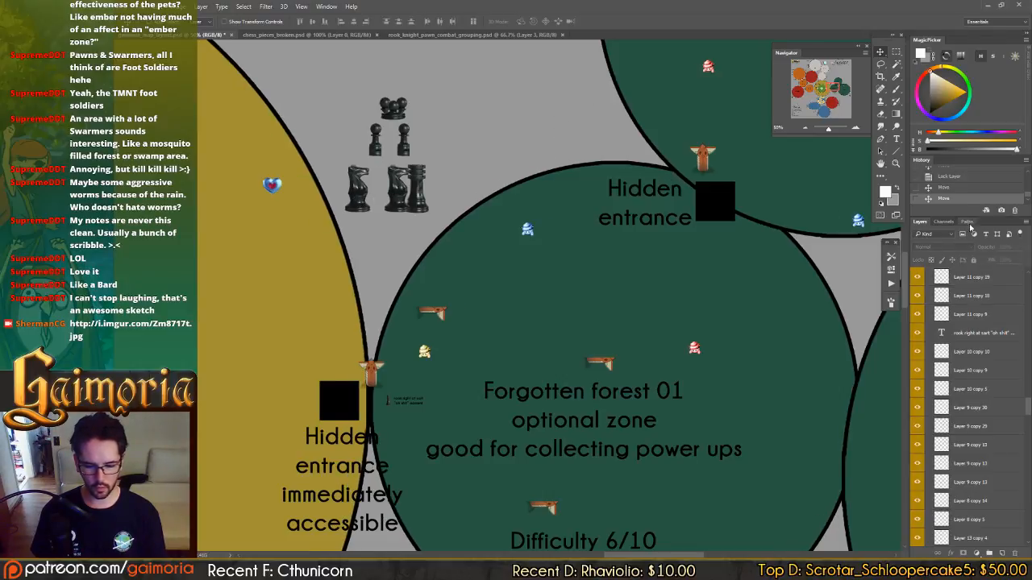
pyautogui.click(954, 191)
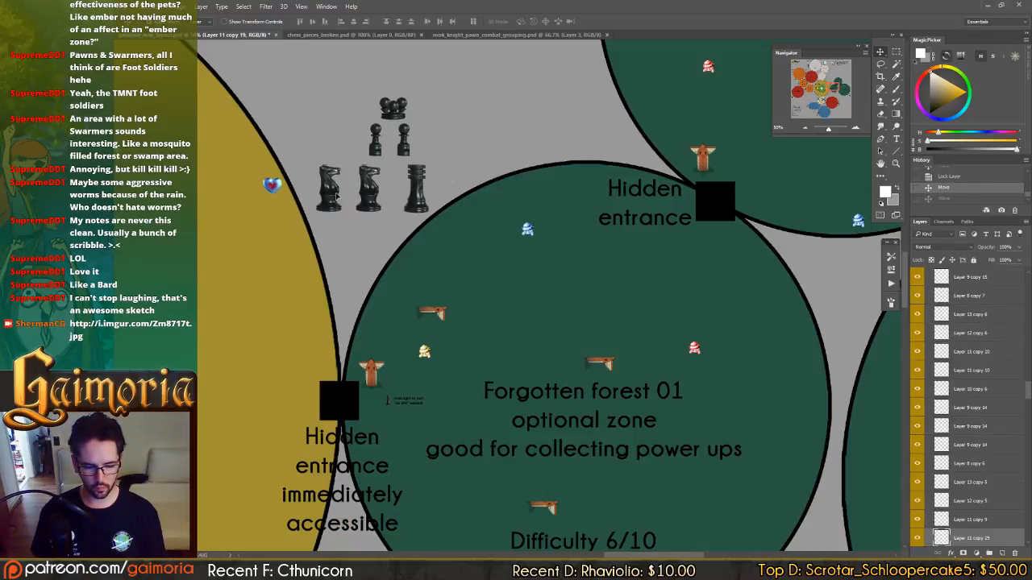
# Respace the two knights, pawns and swarmer into an even, centred formation beside the rook, and save the document.
pyautogui.moveTo(343, 196); pyautogui.dragTo(389, 198)
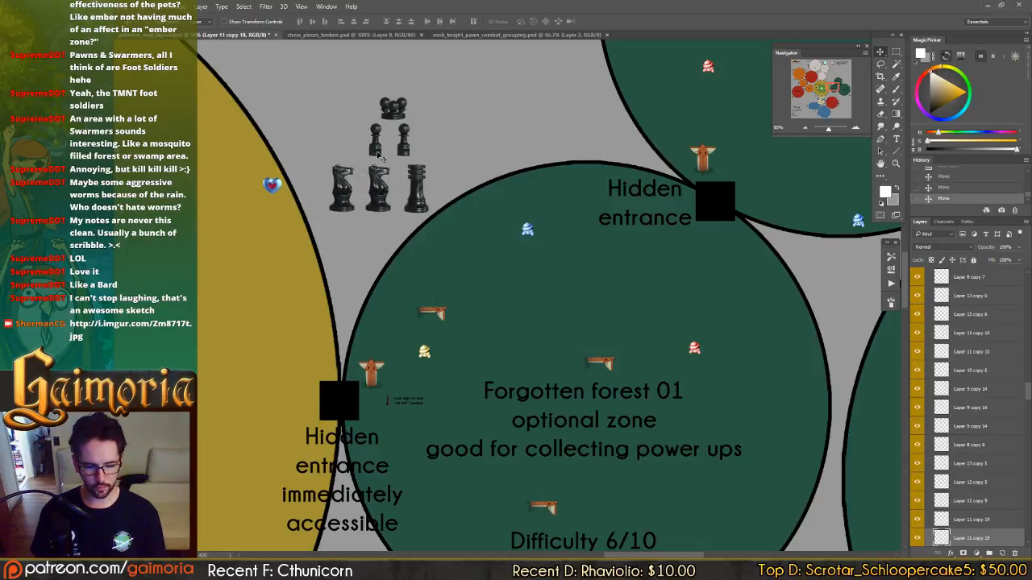
pyautogui.click(381, 155)
pyautogui.moveTo(381, 155); pyautogui.dragTo(393, 153)
pyautogui.moveTo(393, 111); pyautogui.dragTo(381, 107)
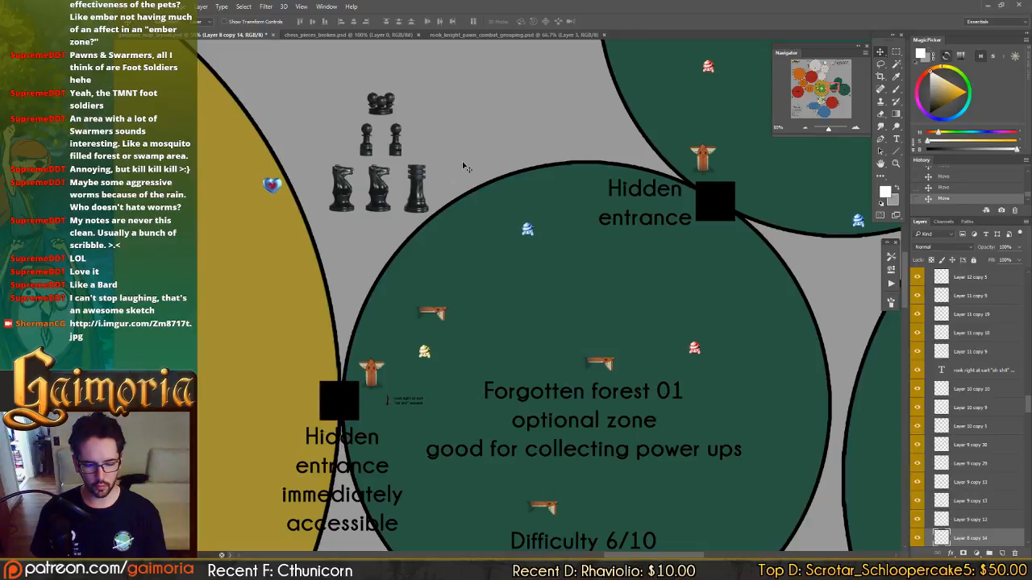
pyautogui.hotkey('ctrl', 's')
# Duplicate the bishop from the chess-piece lineup beside the Difficulty 8/10 circle.
pyautogui.moveTo(463, 167); pyautogui.dragTo(573, 269)
pyautogui.moveTo(580, 195); pyautogui.dragTo(543, 161)
pyautogui.moveTo(586, 252); pyautogui.dragTo(581, 134)
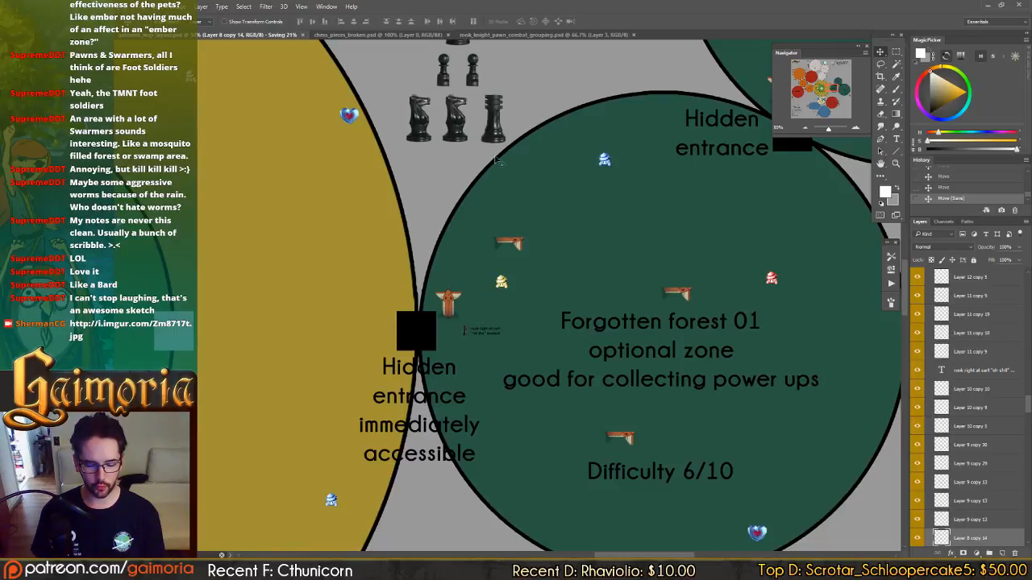
pyautogui.moveTo(485, 100); pyautogui.dragTo(476, 100)
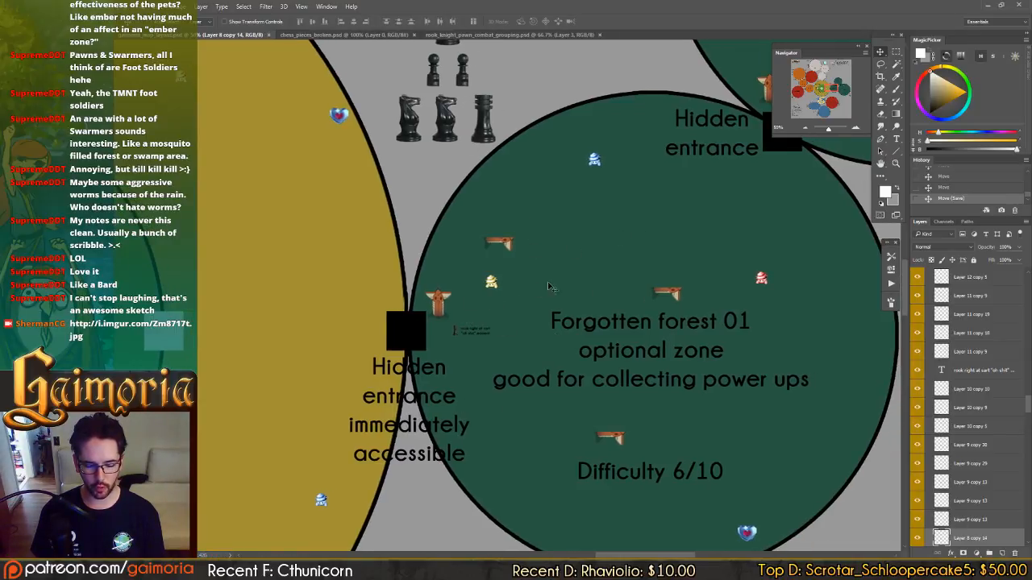
pyautogui.moveTo(584, 216); pyautogui.dragTo(433, 343)
pyautogui.moveTo(597, 309); pyautogui.dragTo(421, 348)
pyautogui.moveTo(511, 323); pyautogui.dragTo(411, 145)
pyautogui.moveTo(630, 332); pyautogui.dragTo(354, 64)
pyautogui.moveTo(730, 535); pyautogui.dragTo(552, 311)
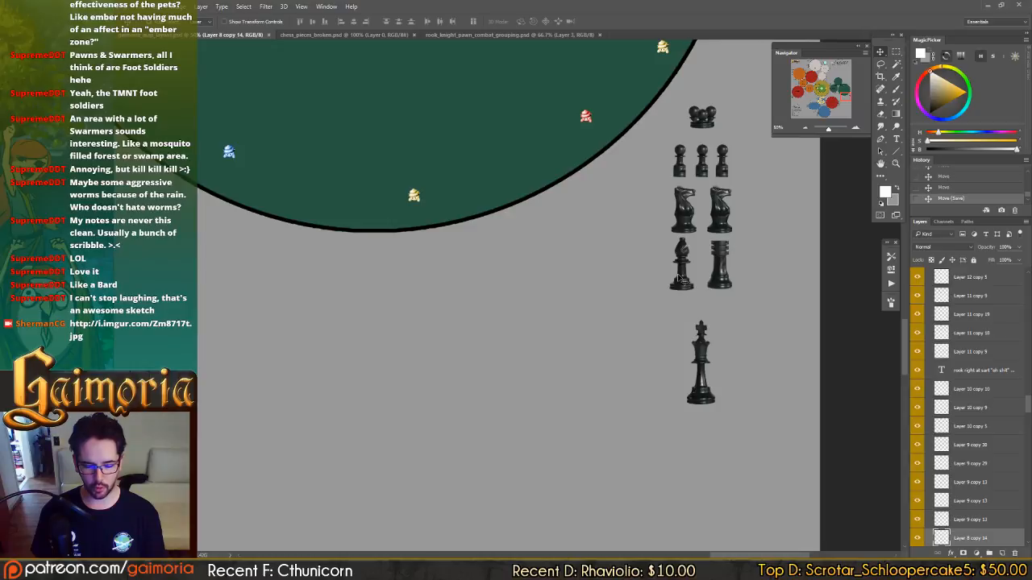
pyautogui.keyDown('ctrl'); pyautogui.click(681, 282); pyautogui.keyUp('ctrl')
pyautogui.moveTo(713, 415); pyautogui.dragTo(329, 238)
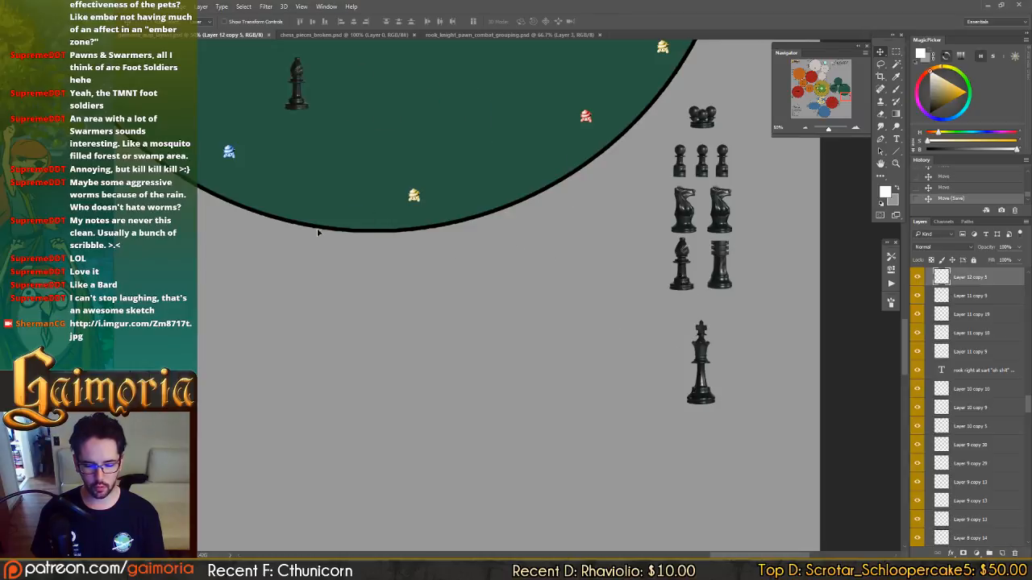
# Move the bishop copy to the empty grey area just west of the Forgotten forest 02 circle.
pyautogui.moveTo(394, 129); pyautogui.dragTo(505, 192)
pyautogui.moveTo(603, 291); pyautogui.dragTo(794, 554)
pyautogui.moveTo(686, 278); pyautogui.dragTo(838, 341)
pyautogui.moveTo(615, 406); pyautogui.dragTo(794, 343)
pyautogui.moveTo(671, 306); pyautogui.dragTo(654, 308)
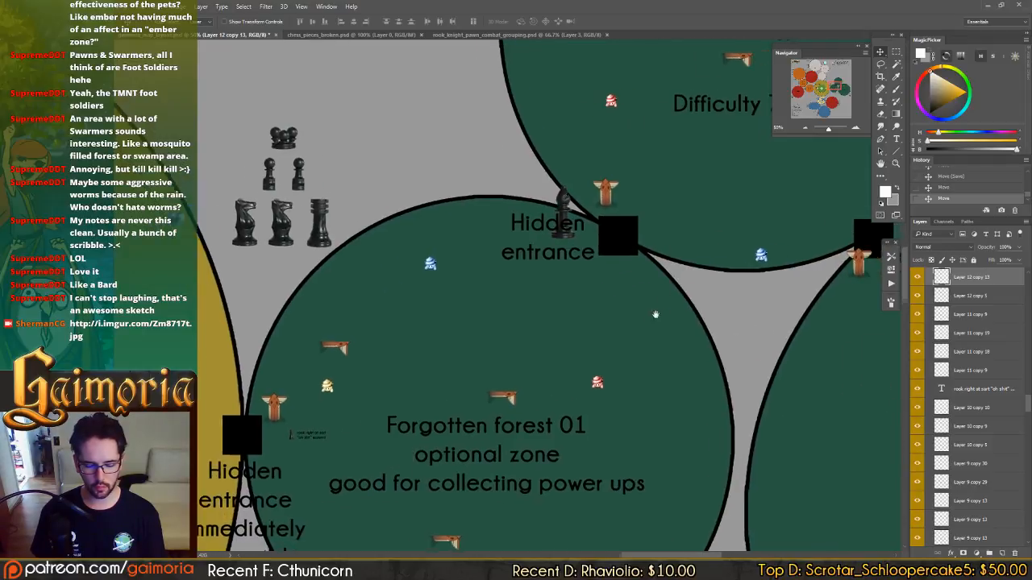
pyautogui.moveTo(825, 215); pyautogui.dragTo(691, 373)
pyautogui.moveTo(586, 265); pyautogui.dragTo(718, 392)
pyautogui.moveTo(685, 436); pyautogui.dragTo(547, 145)
pyautogui.moveTo(636, 367); pyautogui.dragTo(672, 370)
pyautogui.moveTo(460, 399); pyautogui.dragTo(490, 389)
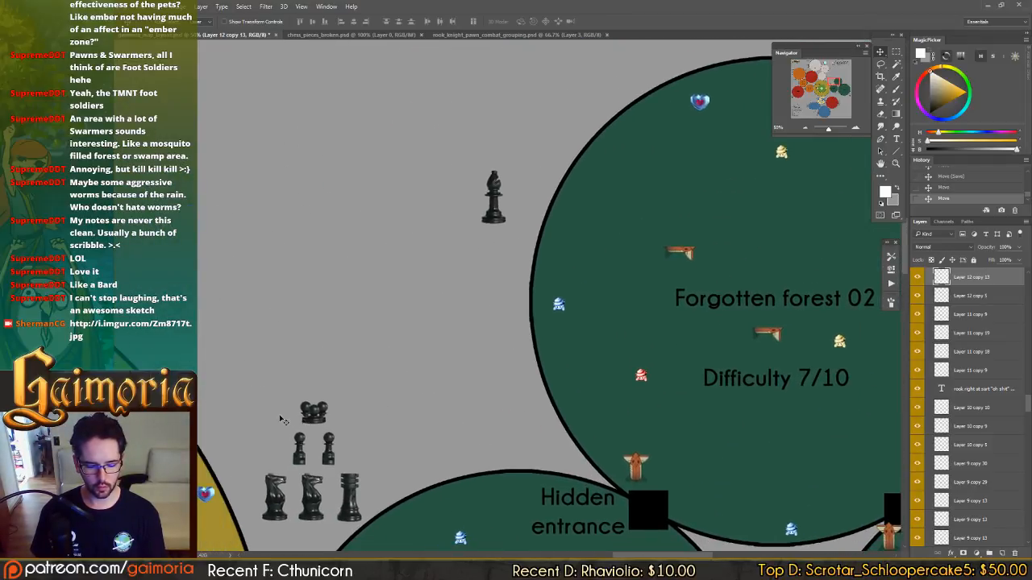
# Copy two swarmers and two pawns from the Forgotten forest 01 group and arrange them above the repositioned bishop.
pyautogui.moveTo(315, 421); pyautogui.dragTo(546, 204)
pyautogui.moveTo(482, 223); pyautogui.dragTo(502, 254)
pyautogui.click(306, 464)
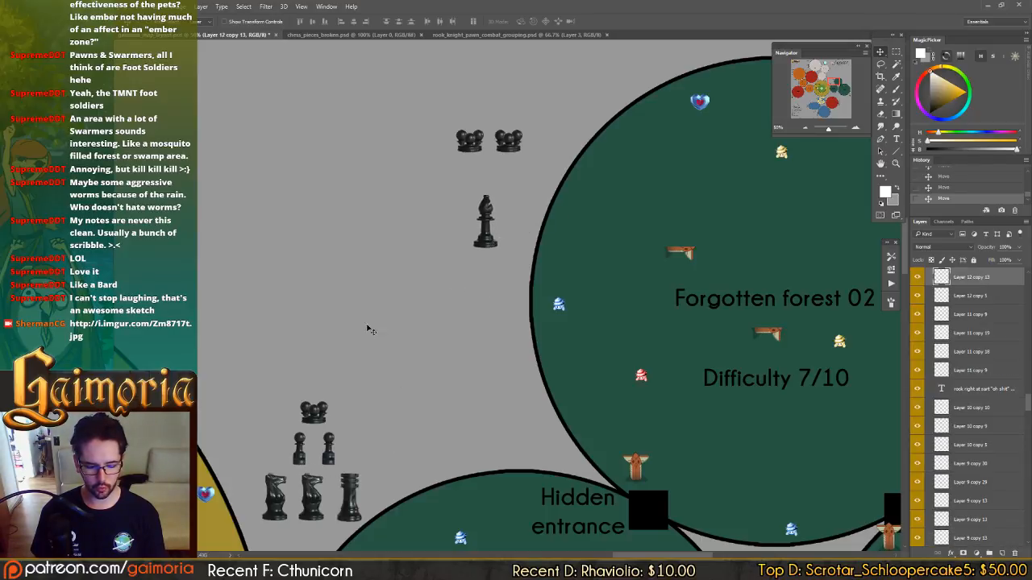
pyautogui.moveTo(300, 443); pyautogui.dragTo(485, 213)
# Label the pawns west of Forgotten forest 02 "2x new pawns for zone 02", matching the text style of the Storm lands 03 labels.
pyautogui.press('t')
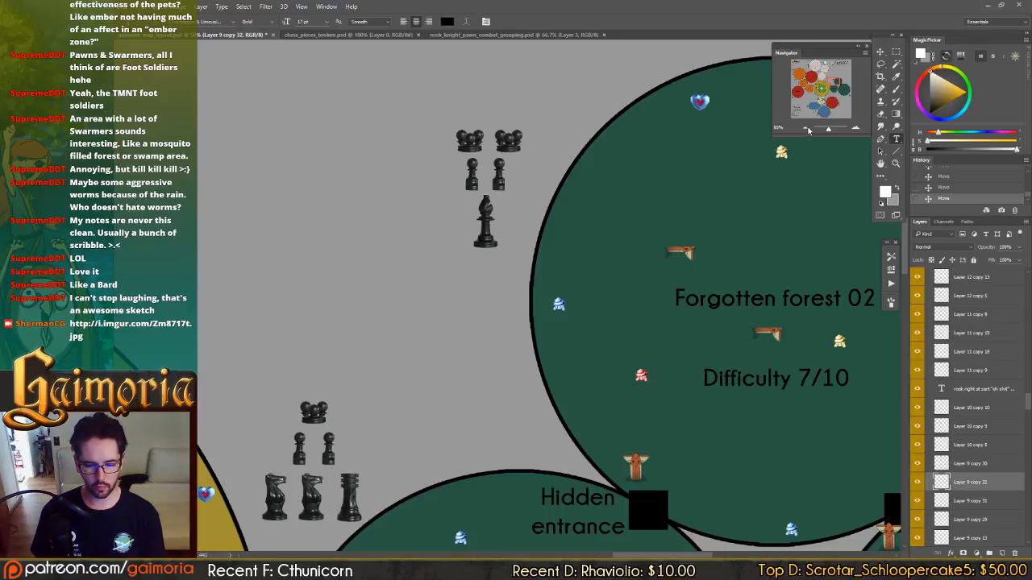
pyautogui.click(813, 70)
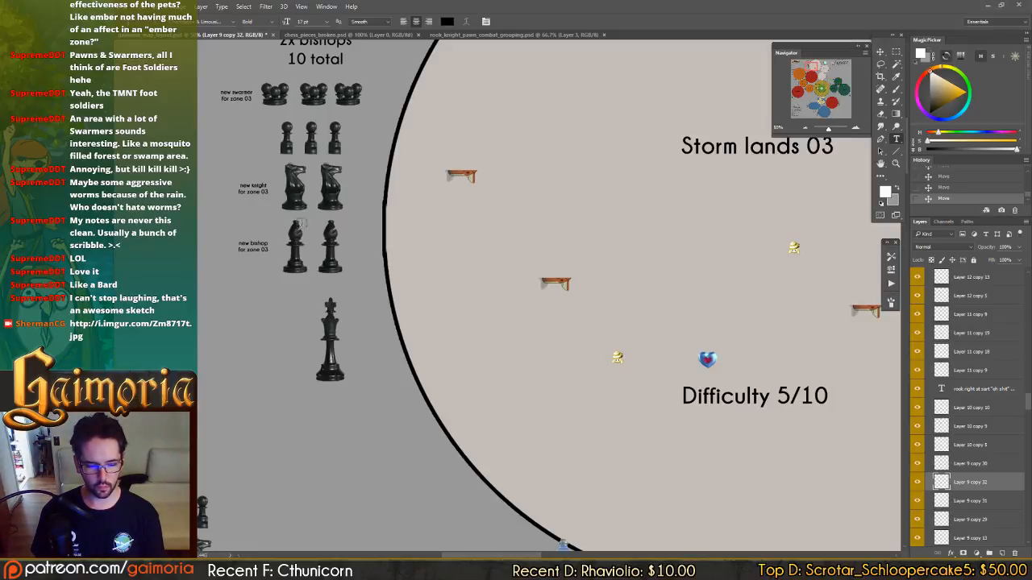
pyautogui.click(251, 194)
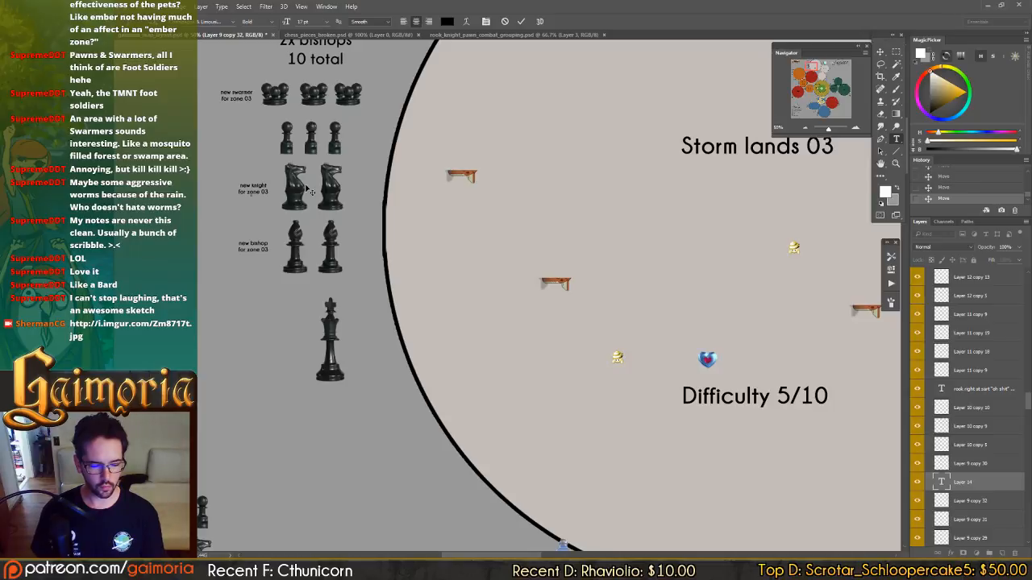
pyautogui.click(253, 187)
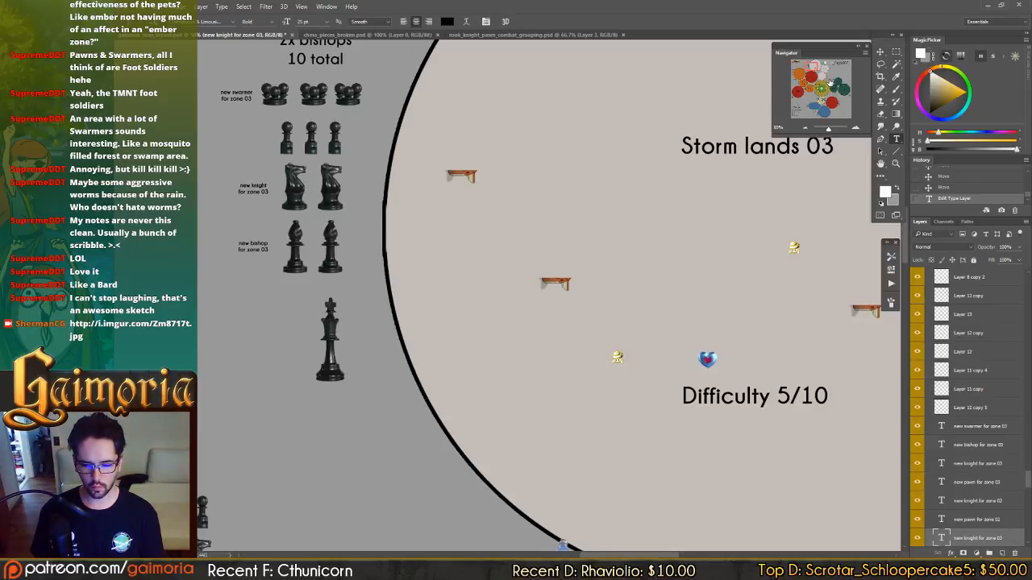
pyautogui.click(834, 84)
pyautogui.click(443, 165)
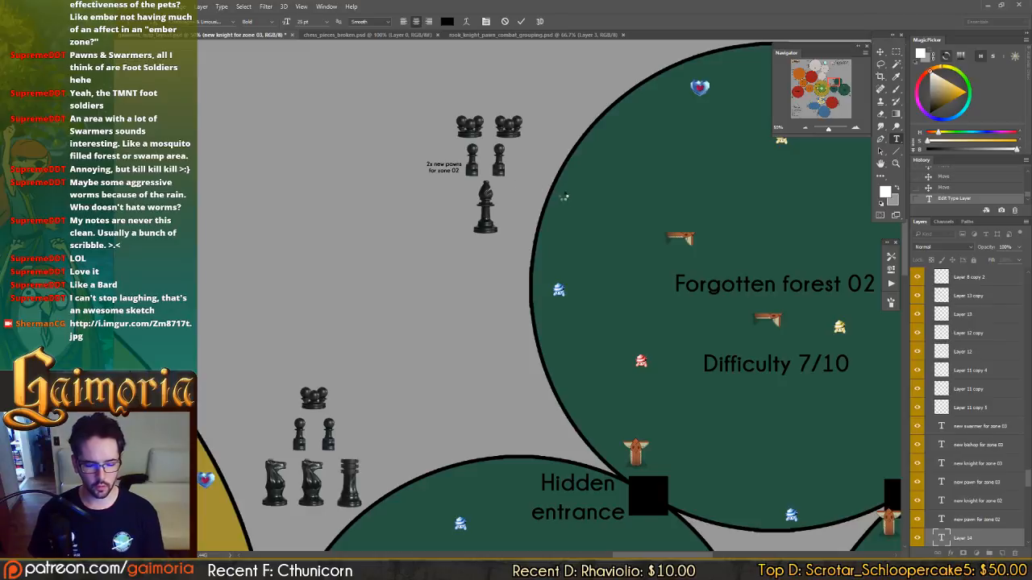
pyautogui.moveTo(570, 200); pyautogui.dragTo(558, 195)
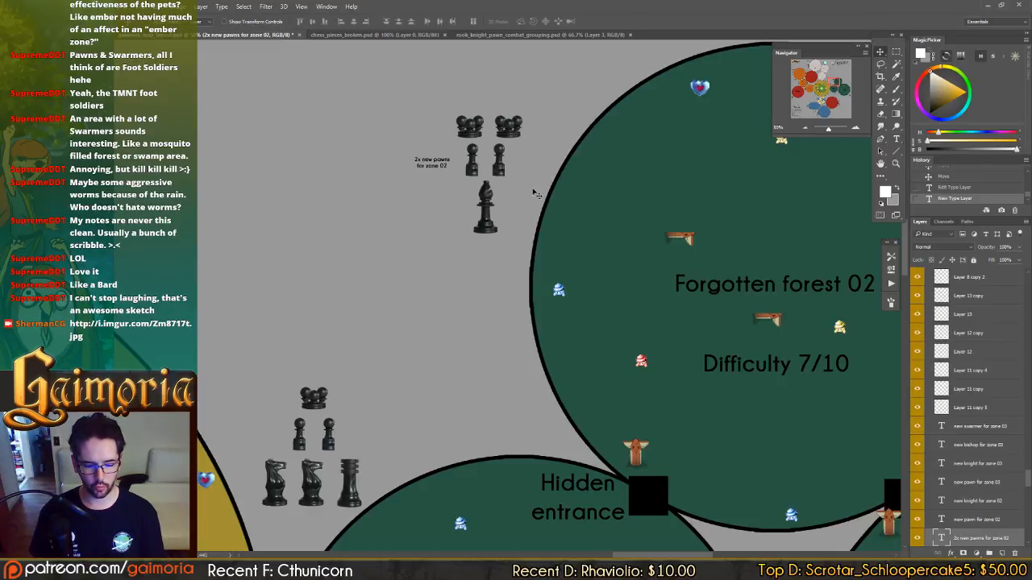
# Label the swarmers "new swarmer for zone 02", move the bishop farther below the pawns, and save the document.
pyautogui.click(425, 128)
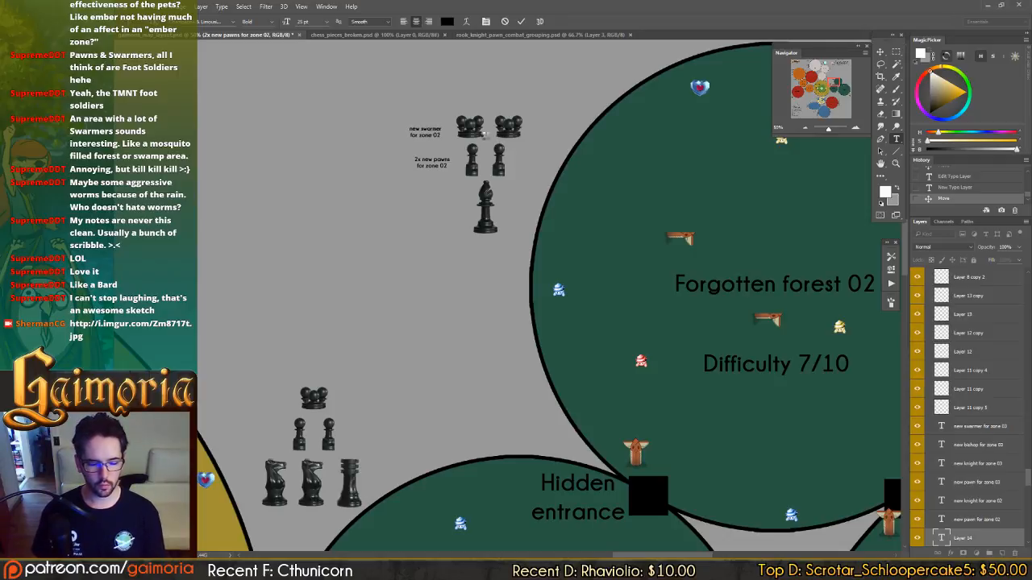
pyautogui.moveTo(507, 171); pyautogui.dragTo(513, 166)
pyautogui.moveTo(488, 211)
pyautogui.mouseDown()
pyautogui.moveTo(487, 232)
pyautogui.moveTo(525, 212)
pyautogui.moveTo(551, 127)
pyautogui.mouseUp()
pyautogui.hotkey('ctrl', 's')
# Review the enemy groupings beside the neighbouring zones, including Fluid lands 02, and compare them with the Forgotten forest 02 group.
pyautogui.moveTo(548, 198)
pyautogui.mouseDown()
pyautogui.moveTo(630, 119)
pyautogui.moveTo(631, 162)
pyautogui.moveTo(587, 172)
pyautogui.moveTo(556, 242)
pyautogui.mouseUp()
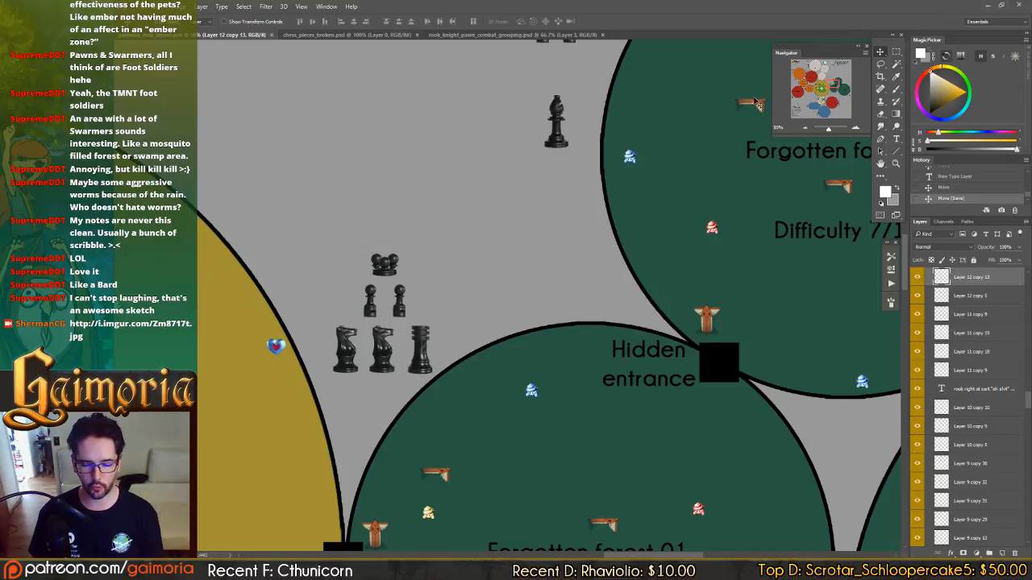
pyautogui.moveTo(755, 103); pyautogui.dragTo(667, 276)
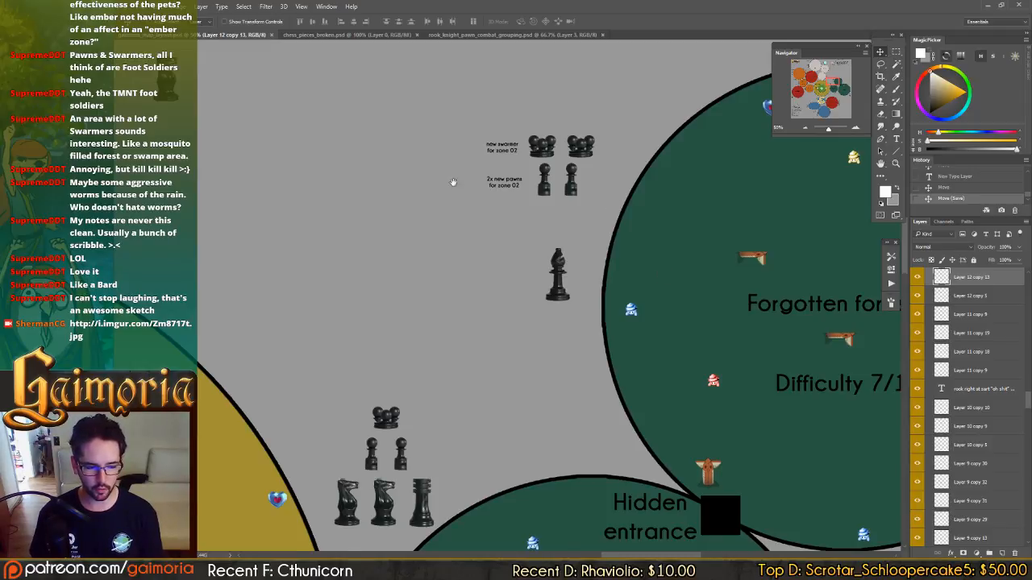
pyautogui.moveTo(453, 182); pyautogui.dragTo(527, 260)
pyautogui.moveTo(379, 193); pyautogui.dragTo(553, 330)
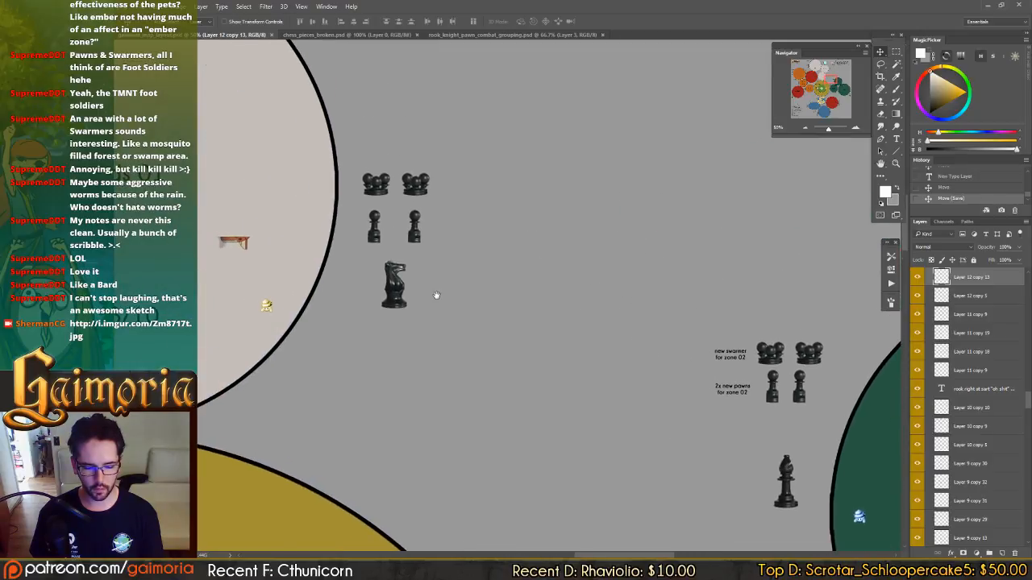
pyautogui.moveTo(436, 295); pyautogui.dragTo(341, 199)
pyautogui.moveTo(548, 219); pyautogui.dragTo(494, 210)
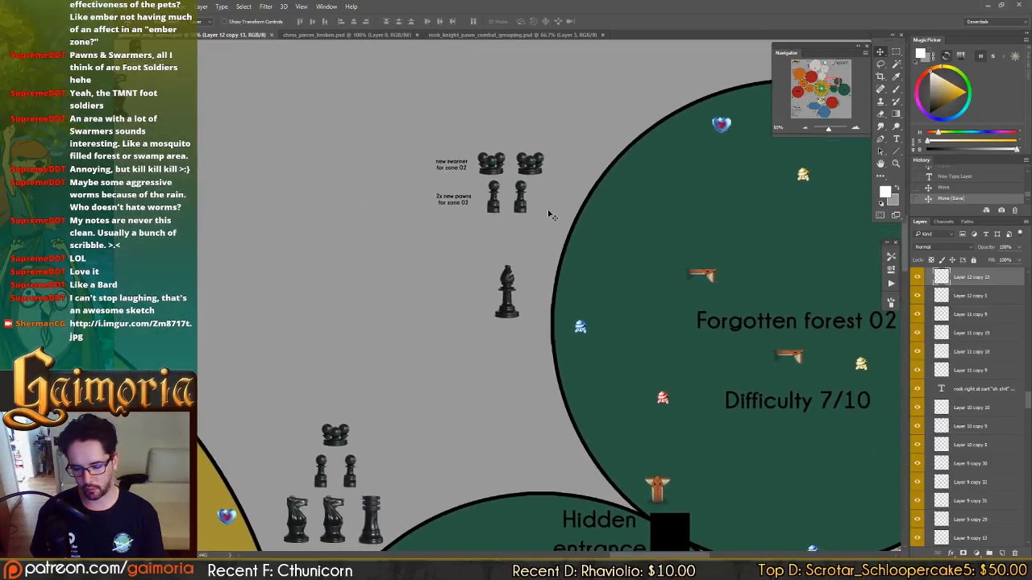
pyautogui.click(821, 103)
pyautogui.click(807, 108)
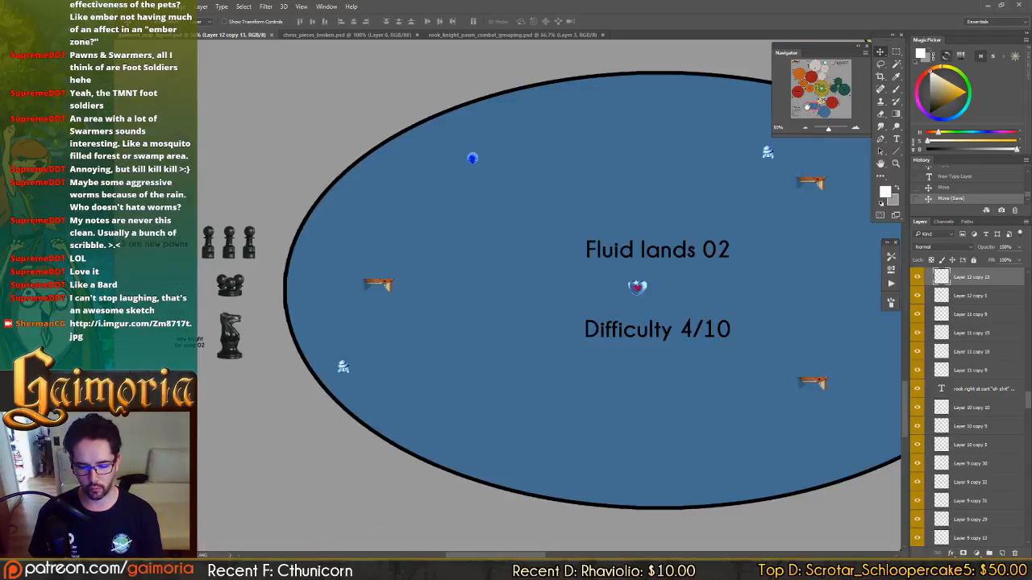
pyautogui.moveTo(837, 83); pyautogui.dragTo(836, 82)
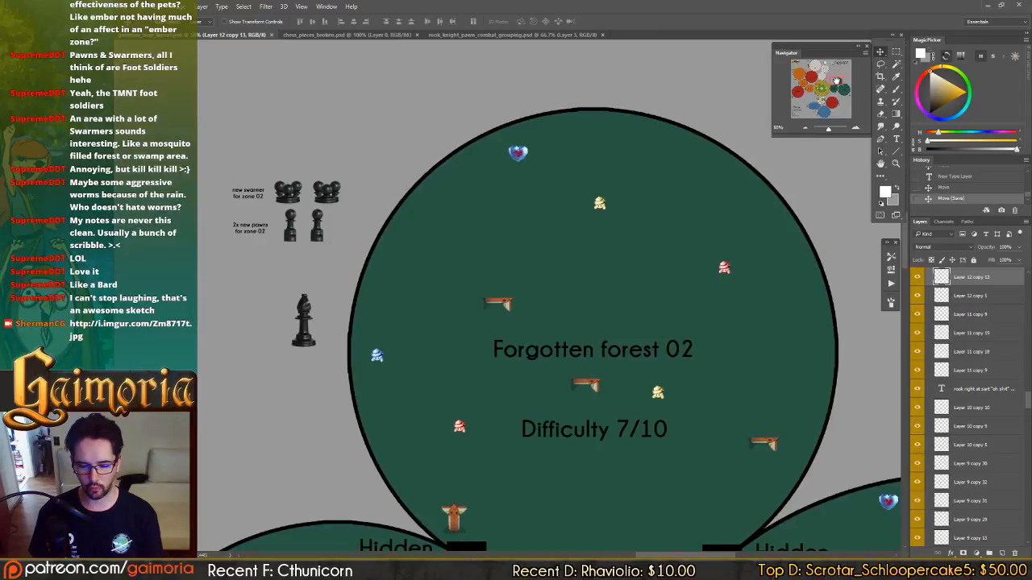
pyautogui.moveTo(429, 271); pyautogui.dragTo(499, 266)
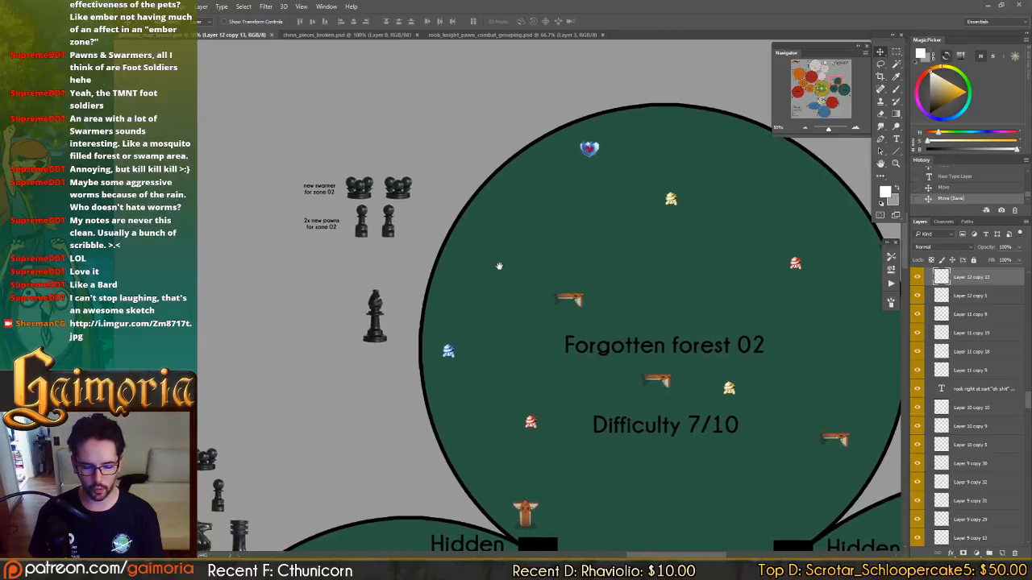
# Bring the second swarmer closer to the first, space the second pawn slightly wider beneath it, and save the document.
pyautogui.keyDown('ctrl'); pyautogui.click(394, 238); pyautogui.keyUp('ctrl')
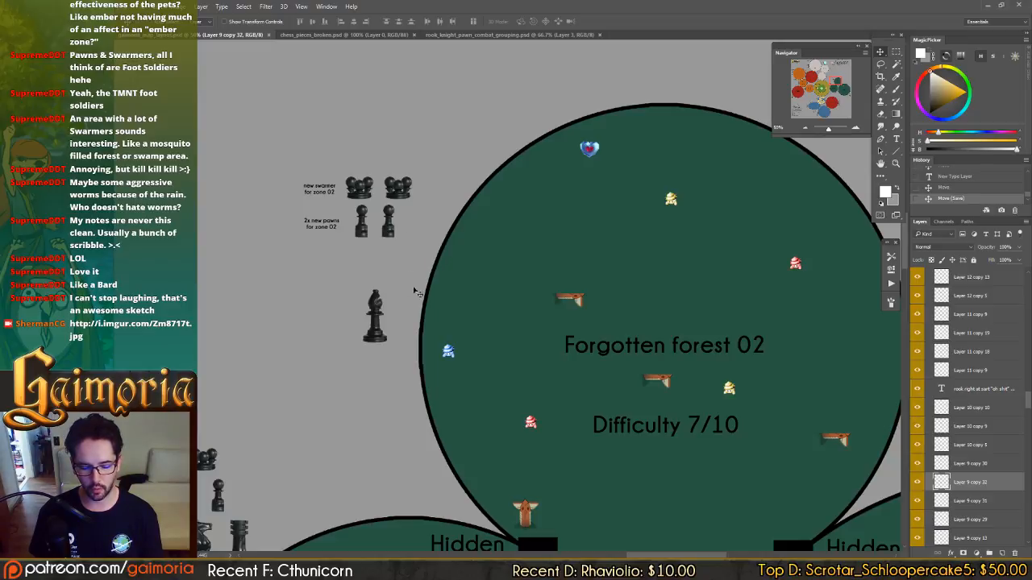
pyautogui.moveTo(417, 292); pyautogui.dragTo(444, 277)
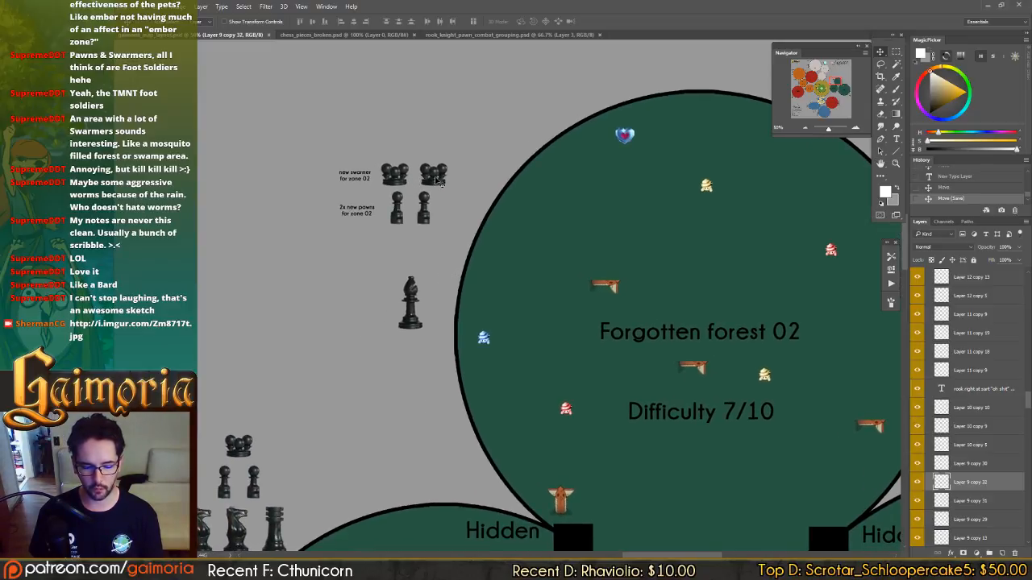
pyautogui.moveTo(439, 183); pyautogui.dragTo(449, 184)
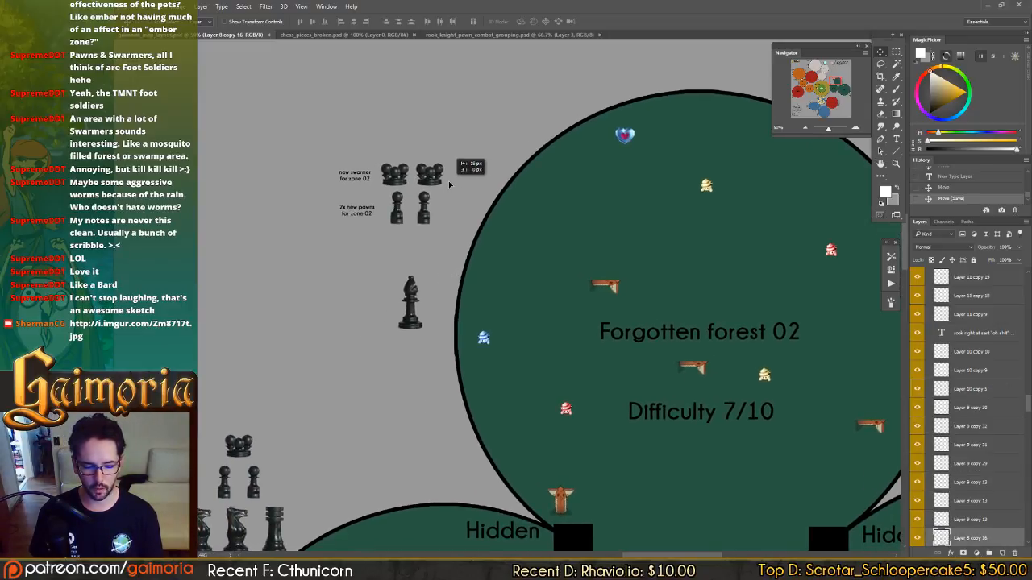
pyautogui.keyDown('ctrl'); pyautogui.click(424, 222); pyautogui.keyUp('ctrl')
pyautogui.moveTo(438, 221); pyautogui.dragTo(494, 192)
pyautogui.hotkey('ctrl', 's')
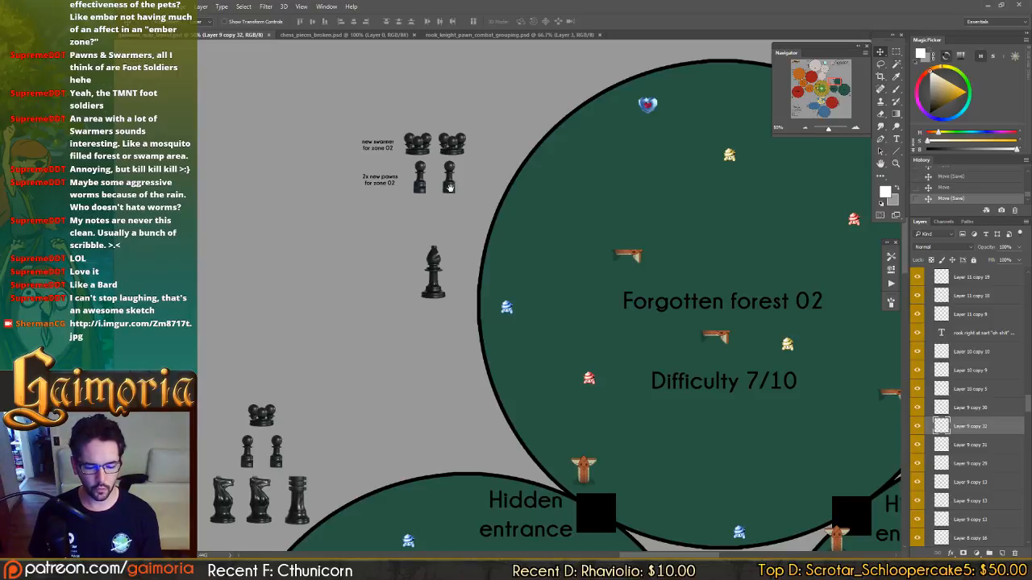
# Copy the rook from the Forgotten forest 01 group and pair it side by side with the Forgotten forest 02 bishop.
pyautogui.moveTo(450, 187); pyautogui.dragTo(430, 178)
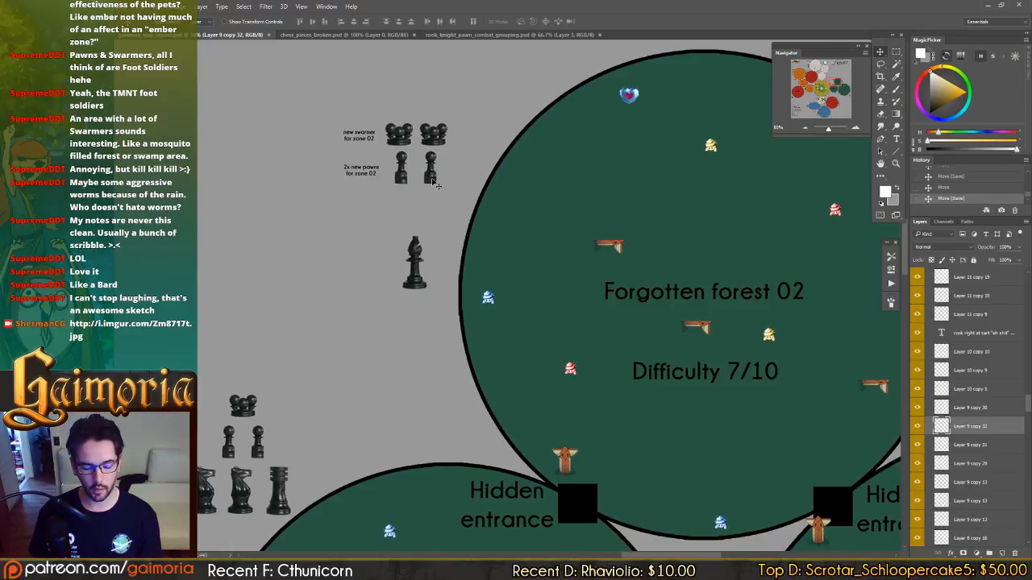
pyautogui.moveTo(530, 200); pyautogui.dragTo(530, 198)
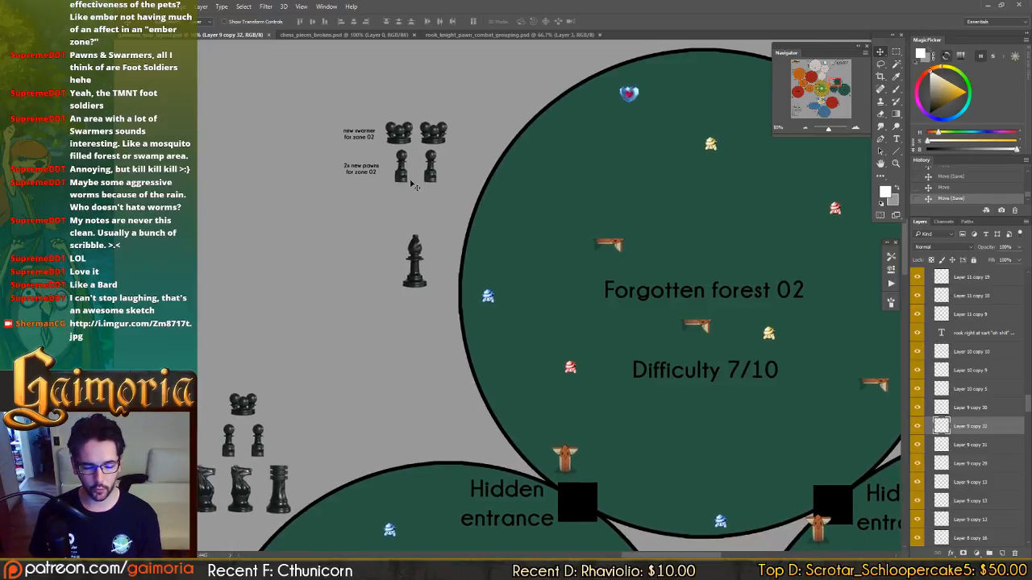
pyautogui.moveTo(460, 213); pyautogui.dragTo(485, 181)
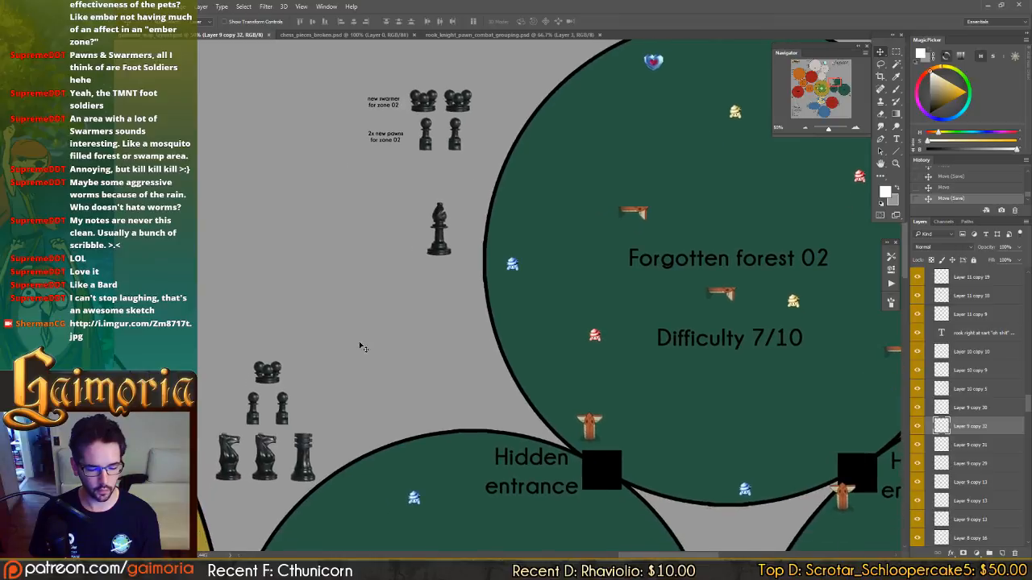
pyautogui.click(299, 475)
pyautogui.moveTo(307, 457); pyautogui.dragTo(422, 240)
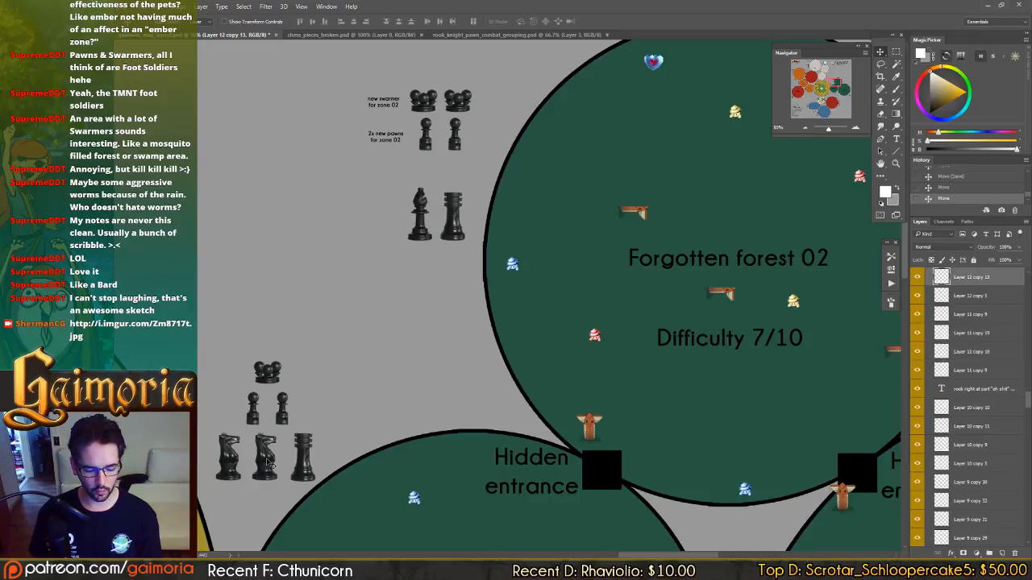
# Copy two knights from the Forgotten forest 01 group below the Forgotten forest 02 pawns, and shift the bishop and rook down beneath them.
pyautogui.moveTo(269, 465); pyautogui.dragTo(450, 191)
pyautogui.click(419, 235)
pyautogui.keyDown('shift'); pyautogui.click(455, 233); pyautogui.keyUp('shift')
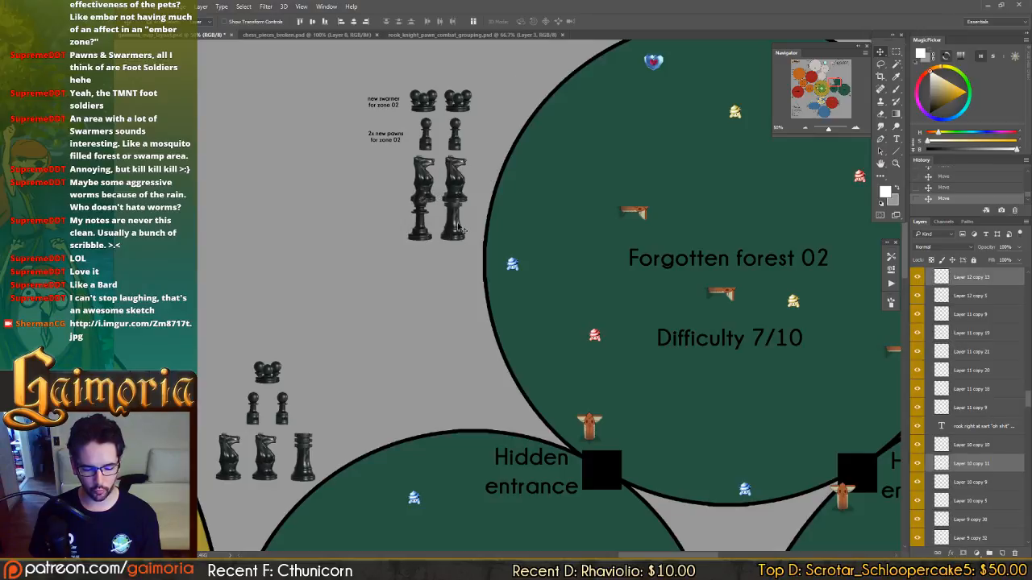
pyautogui.moveTo(458, 228); pyautogui.dragTo(458, 249)
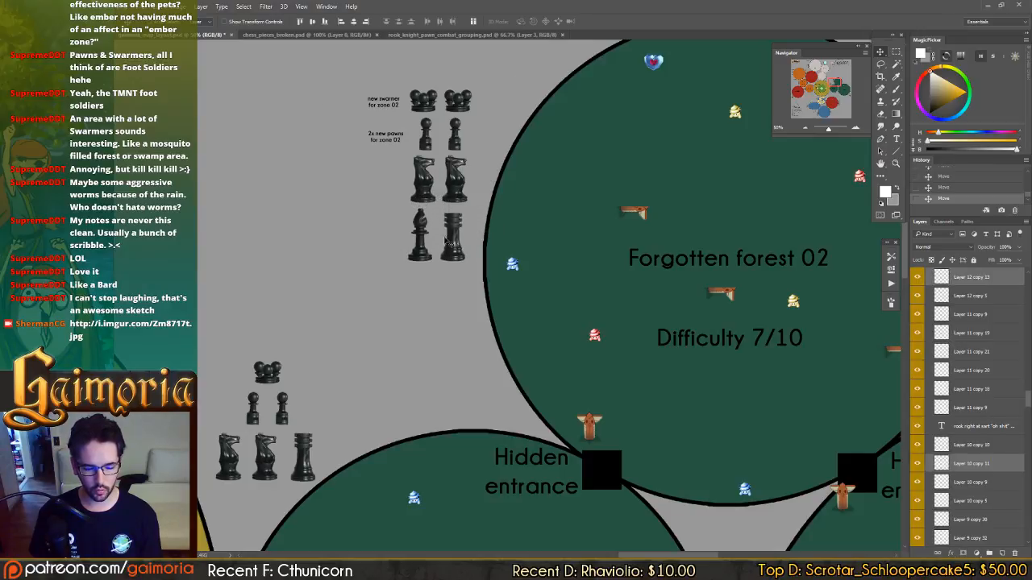
# Add a two-line text label "new knight for zone 02" beside the copied knights.
pyautogui.press('t')
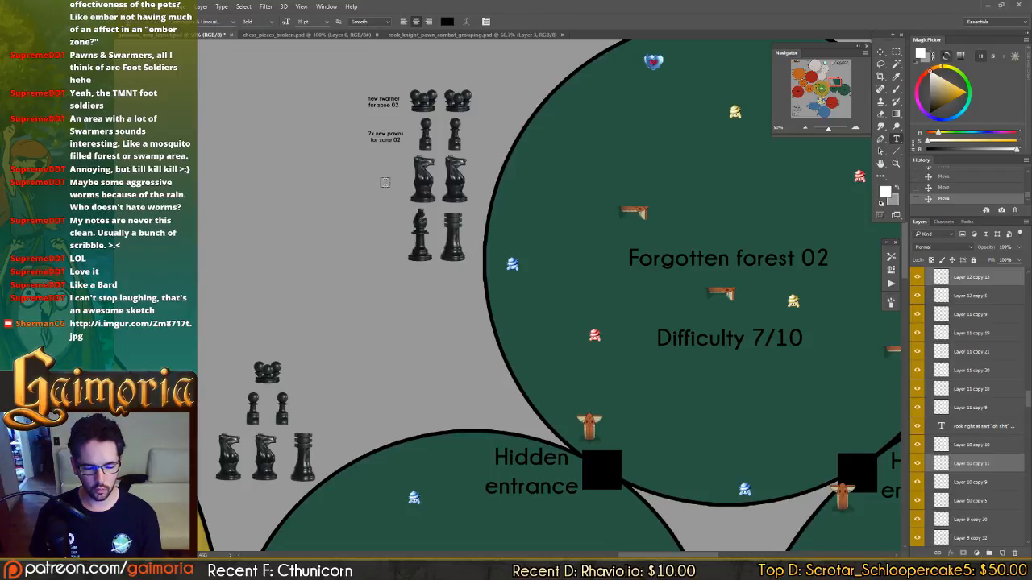
pyautogui.keyDown('ctrl'); pyautogui.click(383, 136); pyautogui.keyUp('ctrl')
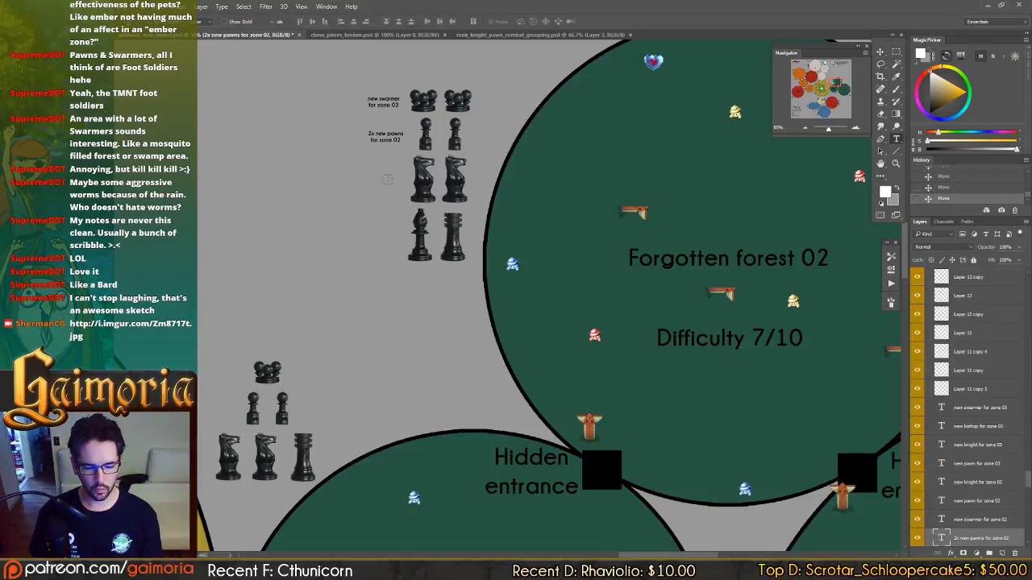
pyautogui.click(380, 179)
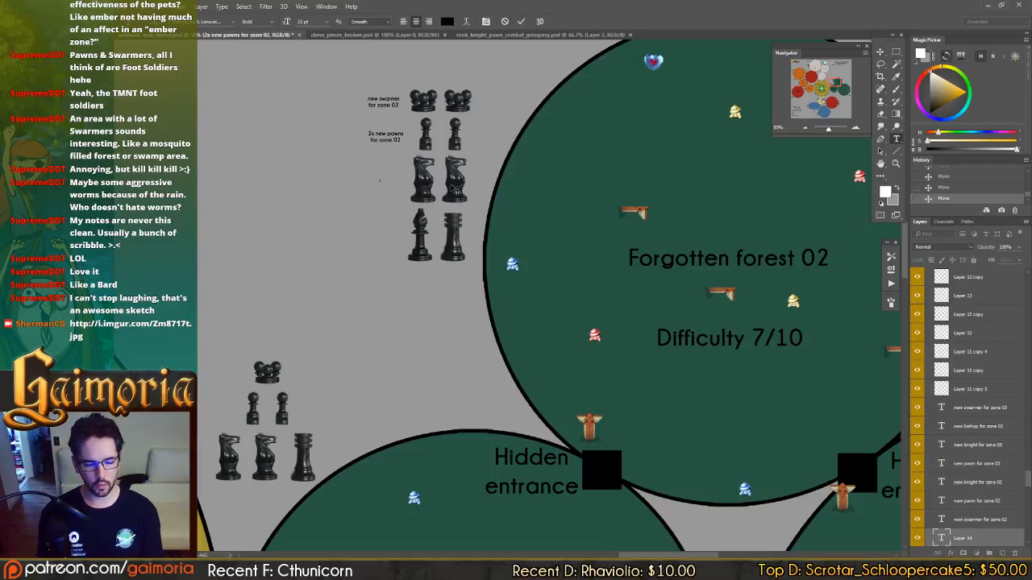
pyautogui.write('new knight')
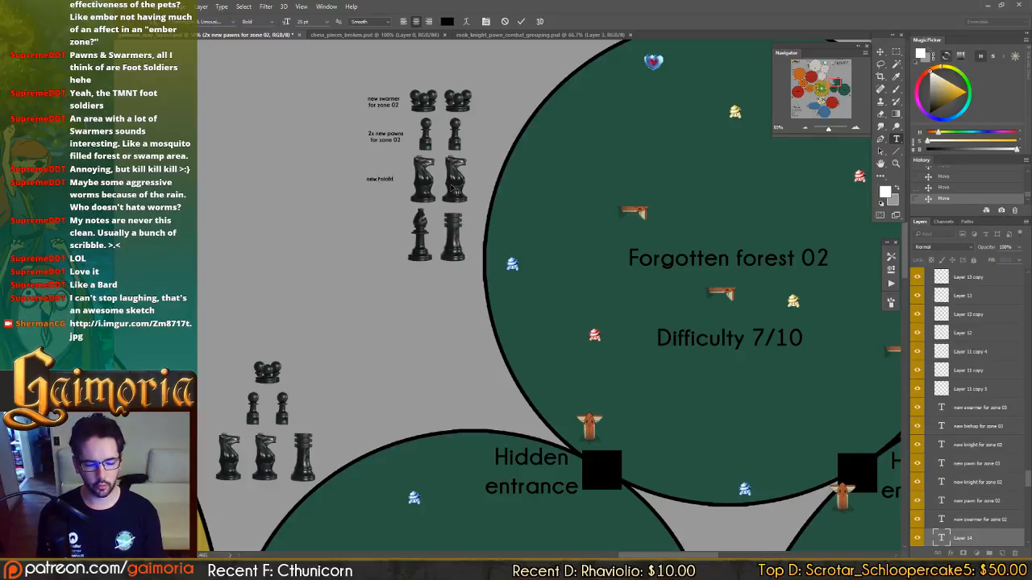
pyautogui.press('Return')
pyautogui.write('for zone 02')
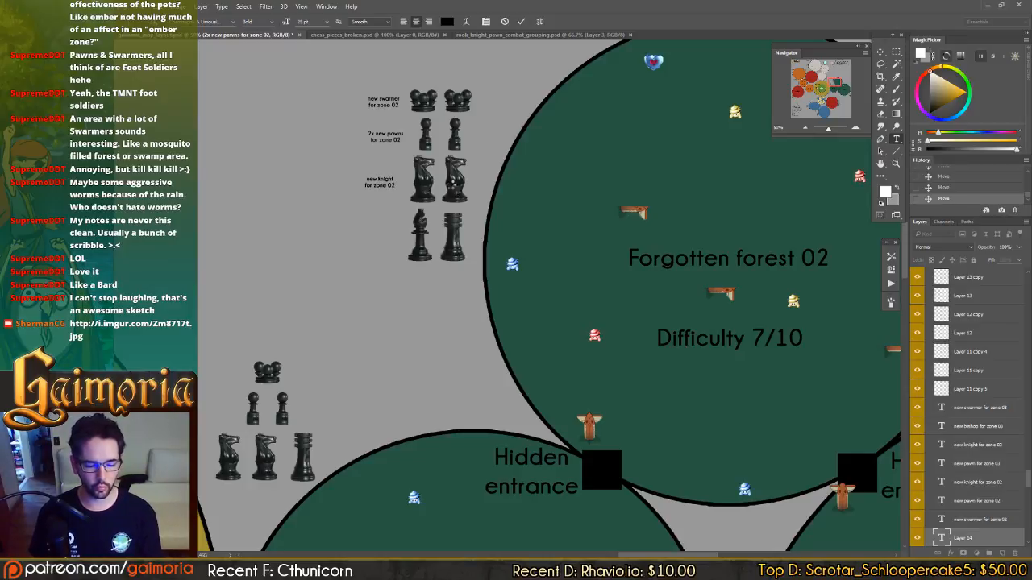
pyautogui.hotkey('ctrl', 'Return')
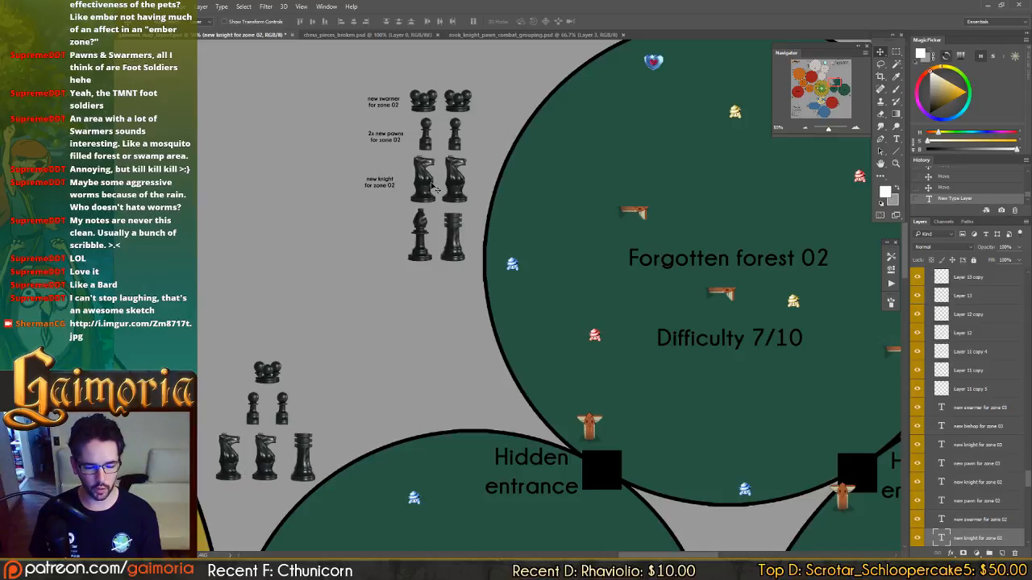
# Line up the knight and pawn labels under the swarmer label and save the document.
pyautogui.moveTo(396, 196); pyautogui.dragTo(399, 191)
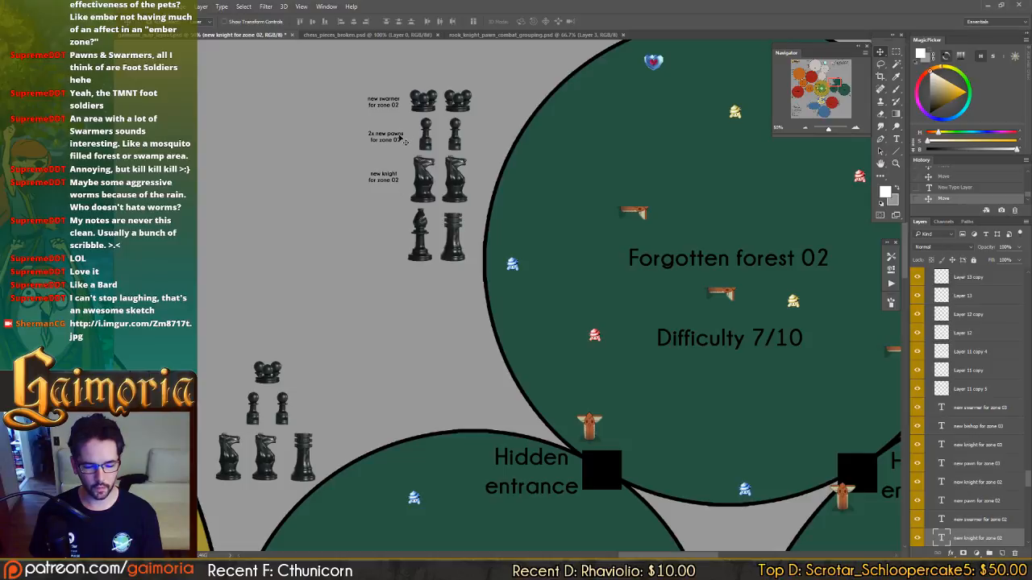
pyautogui.moveTo(401, 142); pyautogui.dragTo(398, 140)
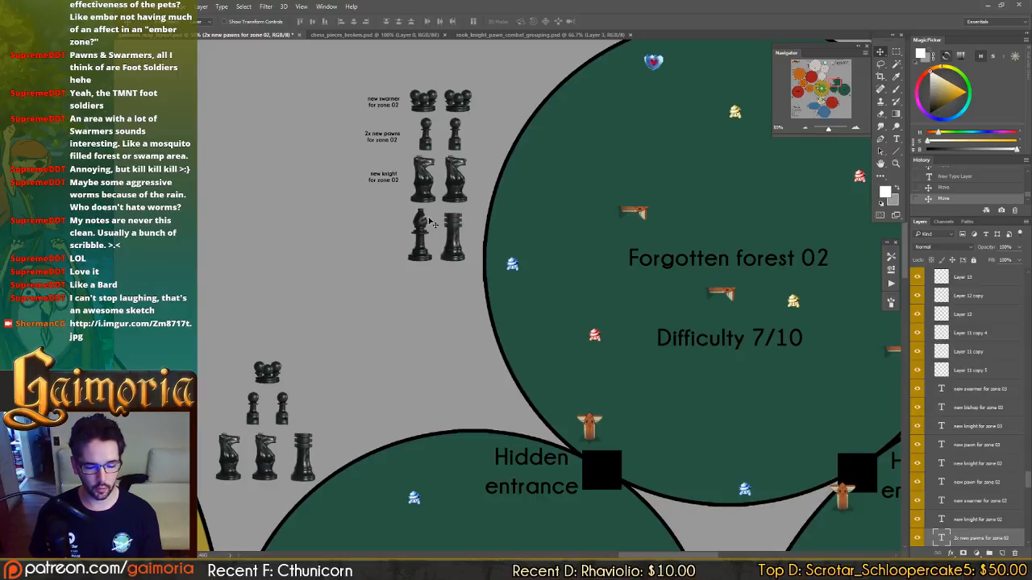
pyautogui.hotkey('ctrl', 's')
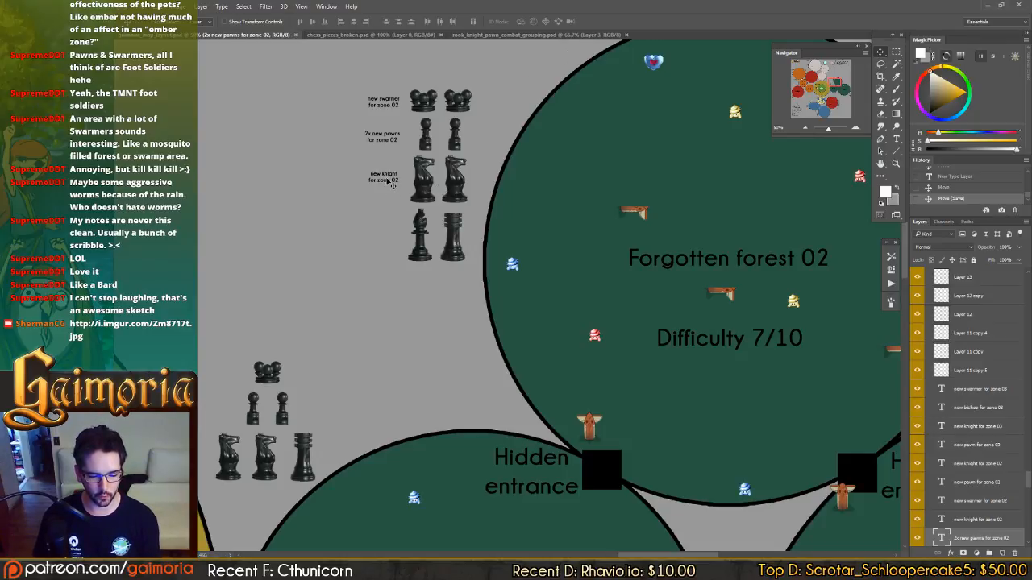
# Move the Forgotten forest 02 bishop and rook down, and add a 40 pt "B" label beneath the first knight.
pyautogui.click(461, 248)
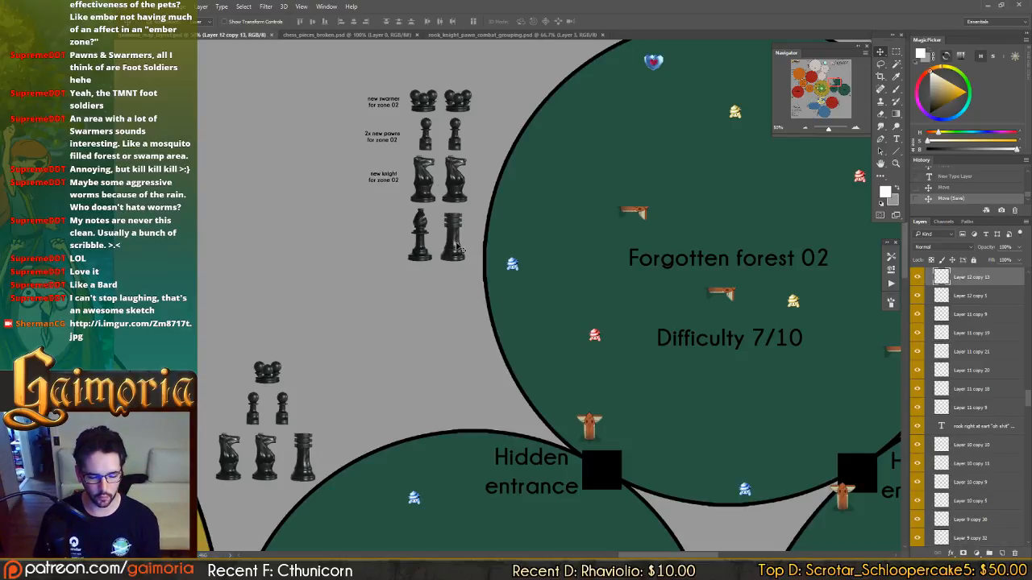
pyautogui.moveTo(456, 247); pyautogui.dragTo(456, 286)
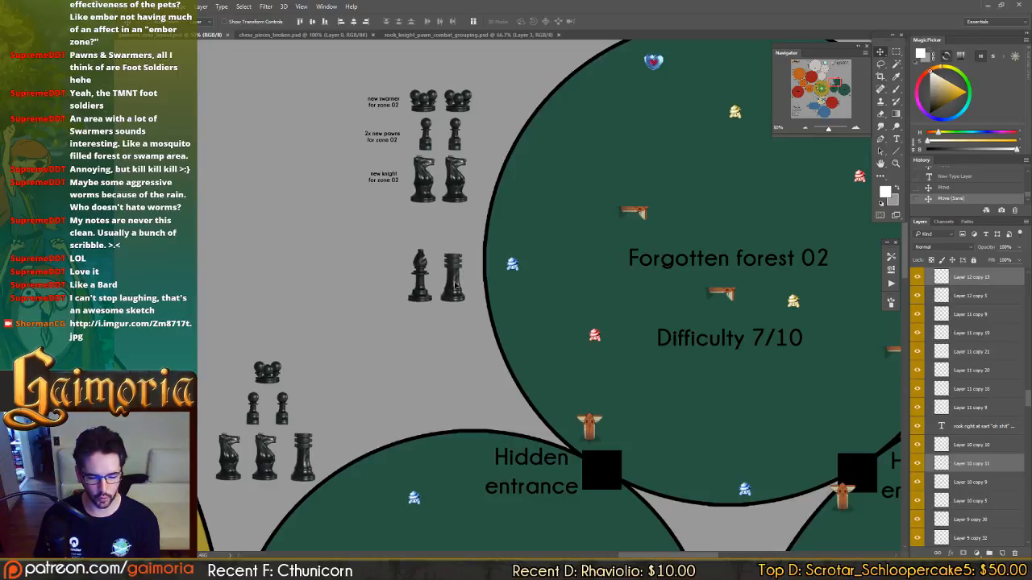
pyautogui.press('t')
pyautogui.click(421, 209)
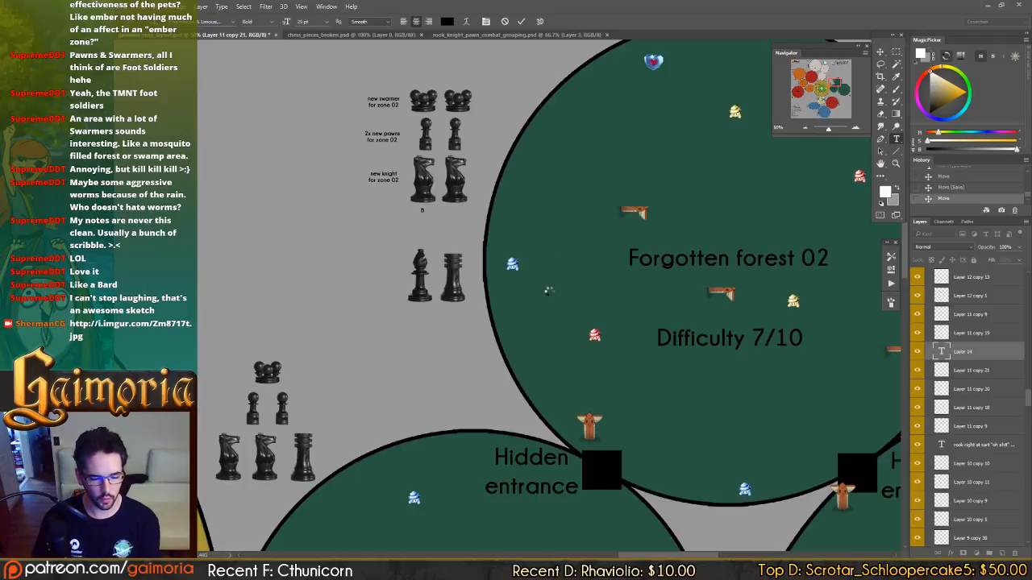
pyautogui.hotkey('ctrl', 'Return')
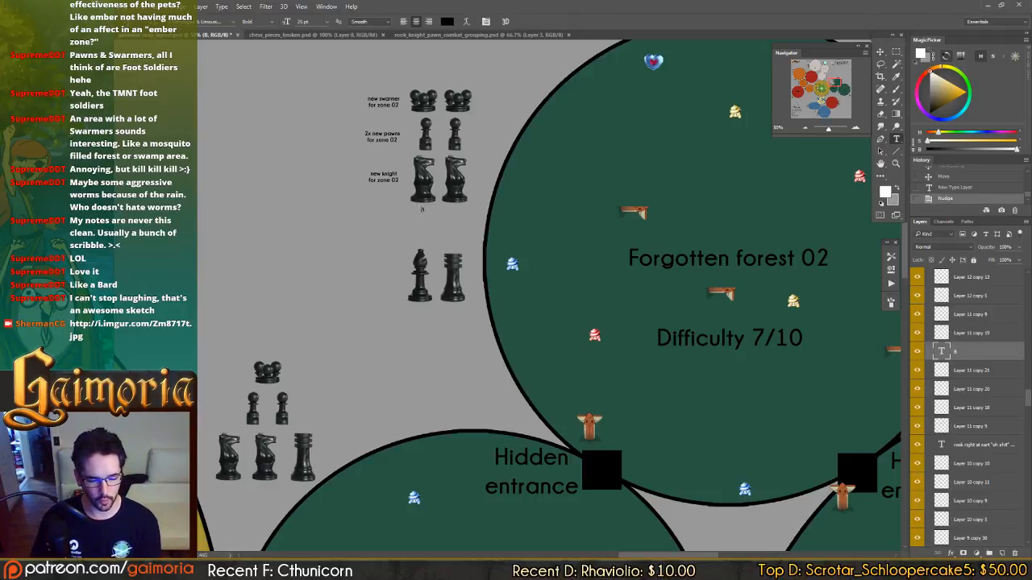
pyautogui.moveTo(418, 210); pyautogui.dragTo(457, 206)
pyautogui.moveTo(288, 24); pyautogui.dragTo(296, 25)
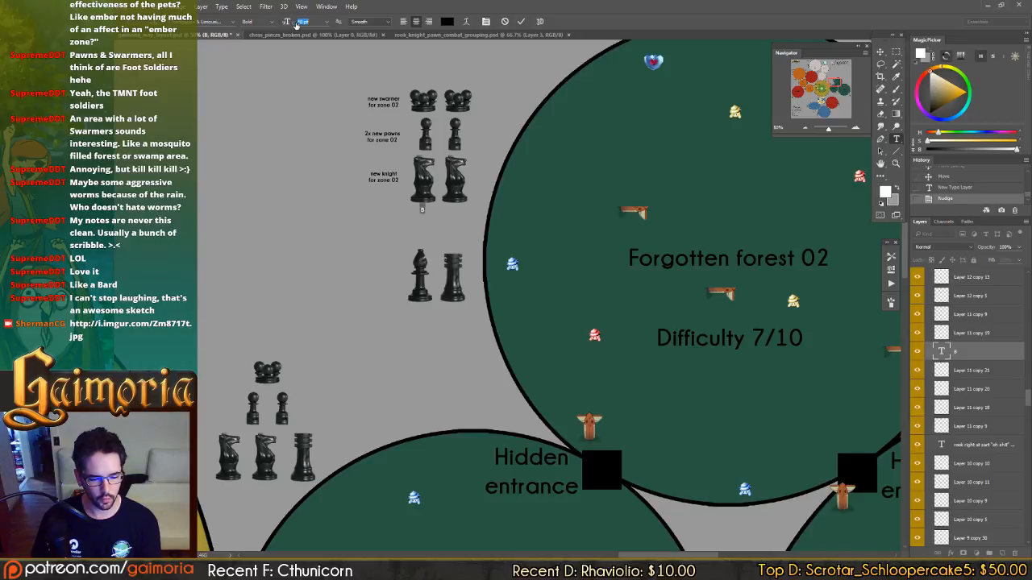
pyautogui.write('40')
pyautogui.press('Return')
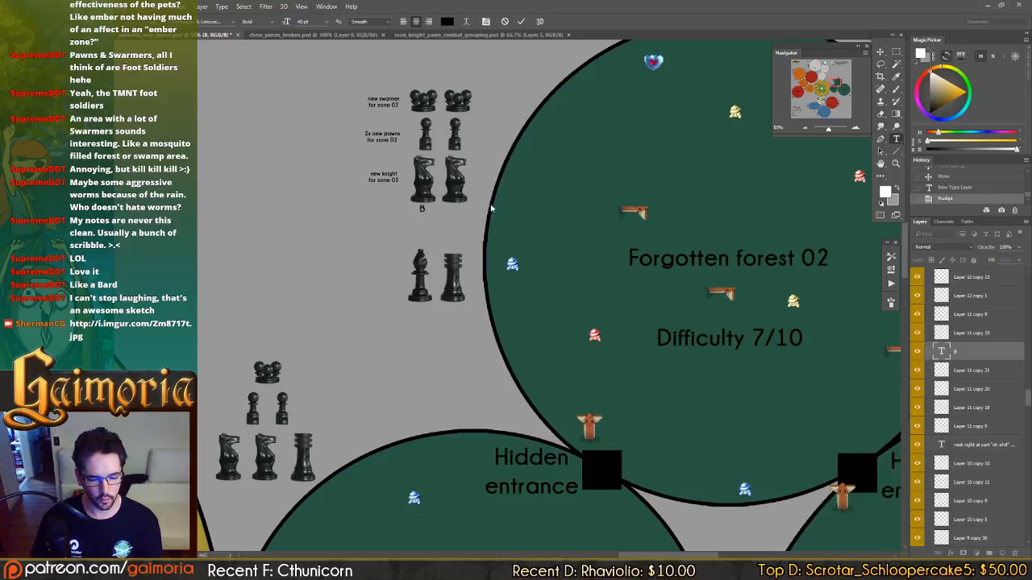
pyautogui.hotkey('ctrl', 'Return')
pyautogui.press('v')
pyautogui.moveTo(514, 225); pyautogui.dragTo(512, 229)
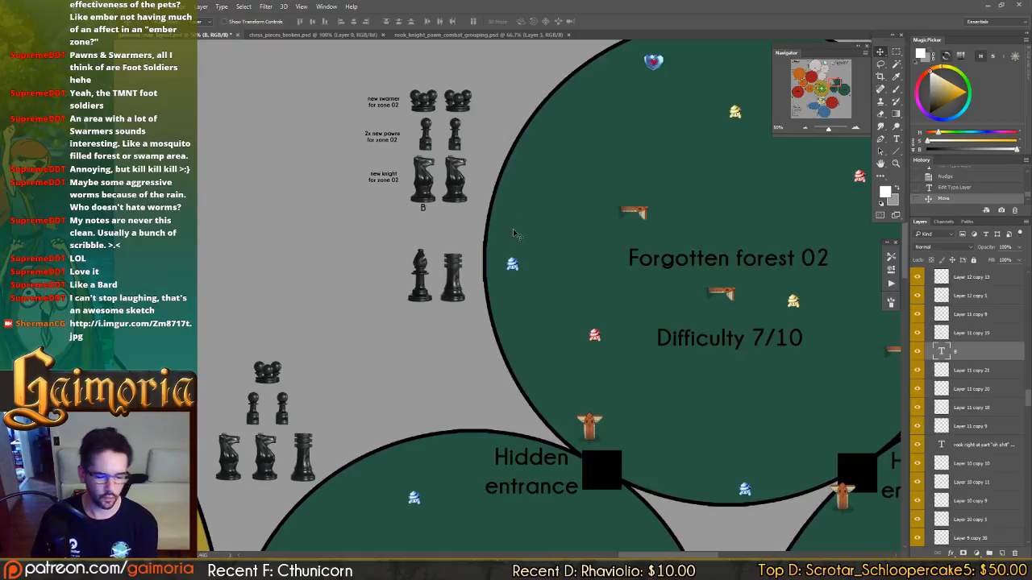
# Copy the "B" label beneath the second Forgotten forest 02 knight and change the copy's text to "C".
pyautogui.moveTo(439, 248); pyautogui.dragTo(471, 247)
pyautogui.press('t')
pyautogui.click(456, 208)
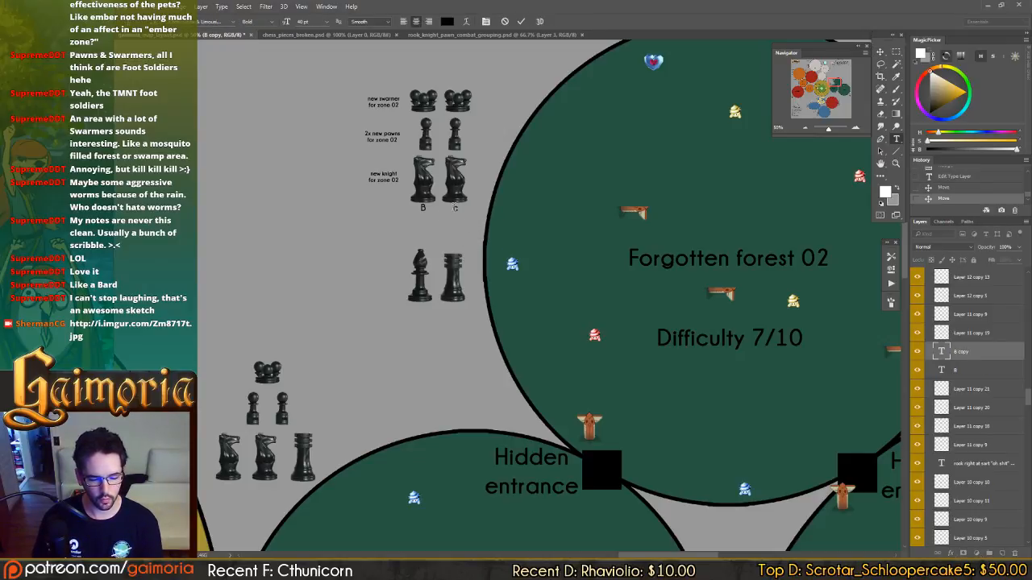
pyautogui.write('c')
pyautogui.hotkey('ctrl', 'Return')
pyautogui.write('C')
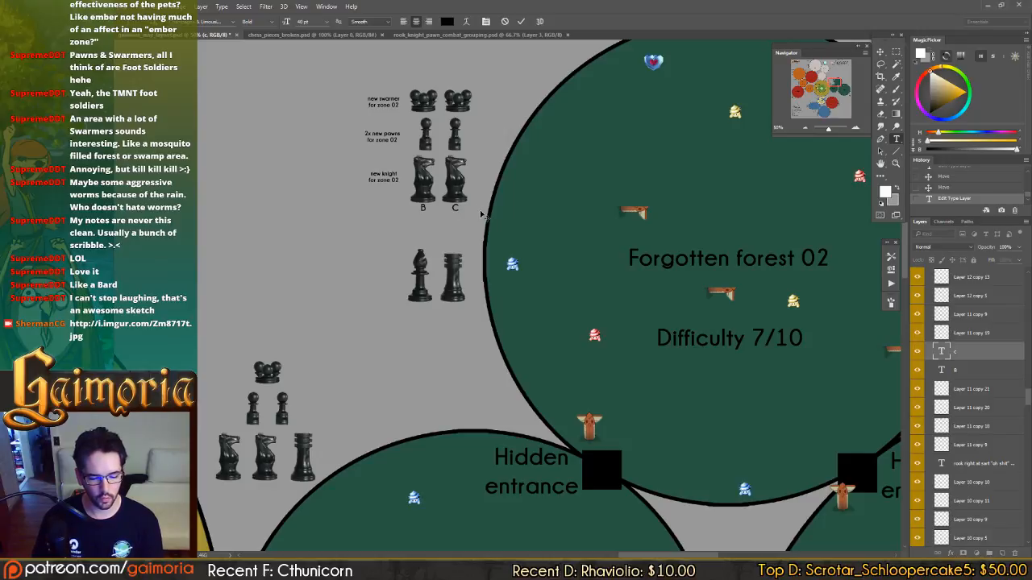
# Add an "A" label beneath the first knight of the Forgotten forest 01 group and nudge it up slightly.
pyautogui.moveTo(402, 309); pyautogui.dragTo(585, 256)
pyautogui.hotkey('ctrl', 'Return')
pyautogui.click(414, 434)
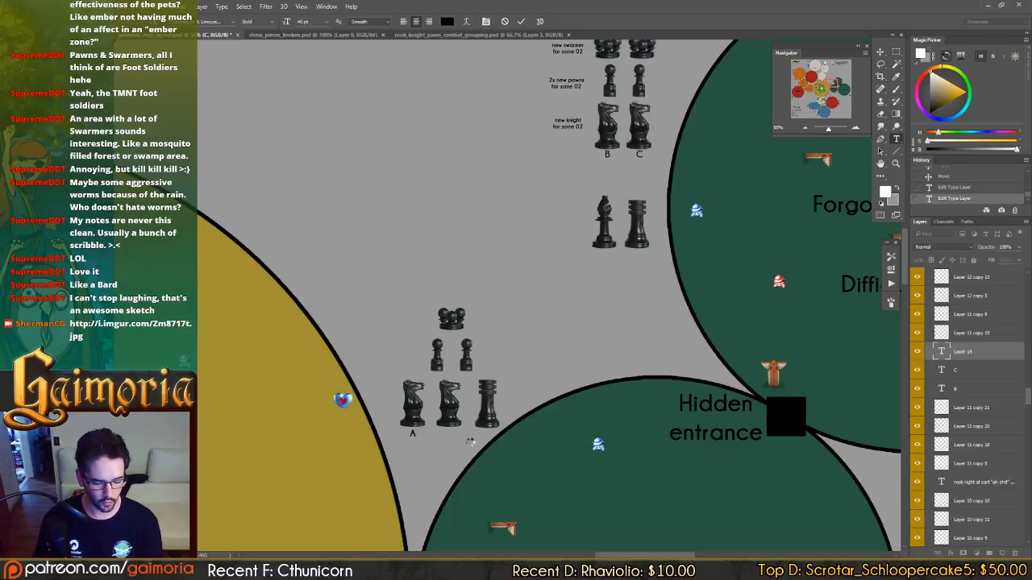
pyautogui.hotkey('ctrl', 'Return')
pyautogui.press('v')
pyautogui.press('Up')
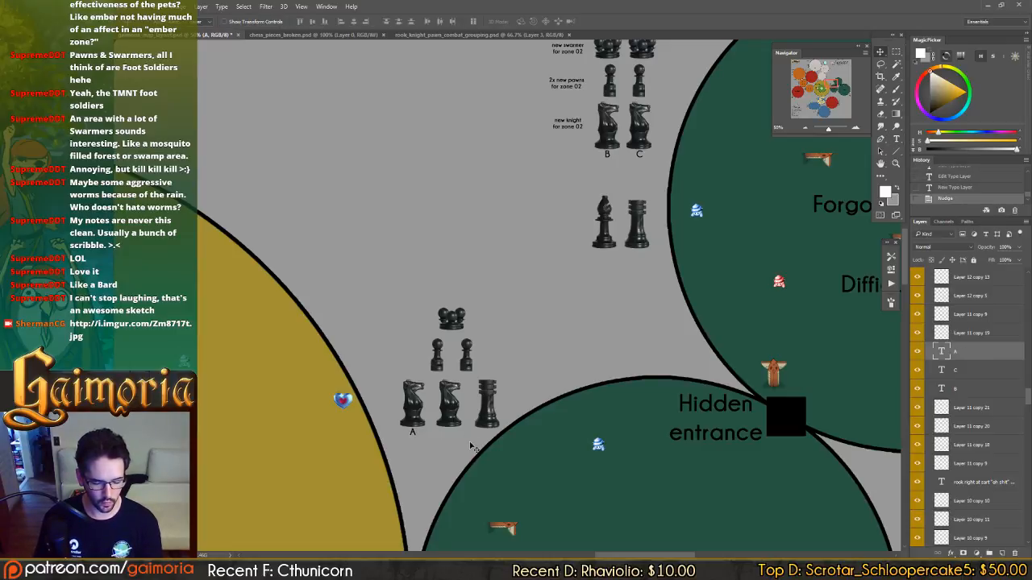
pyautogui.press('t')
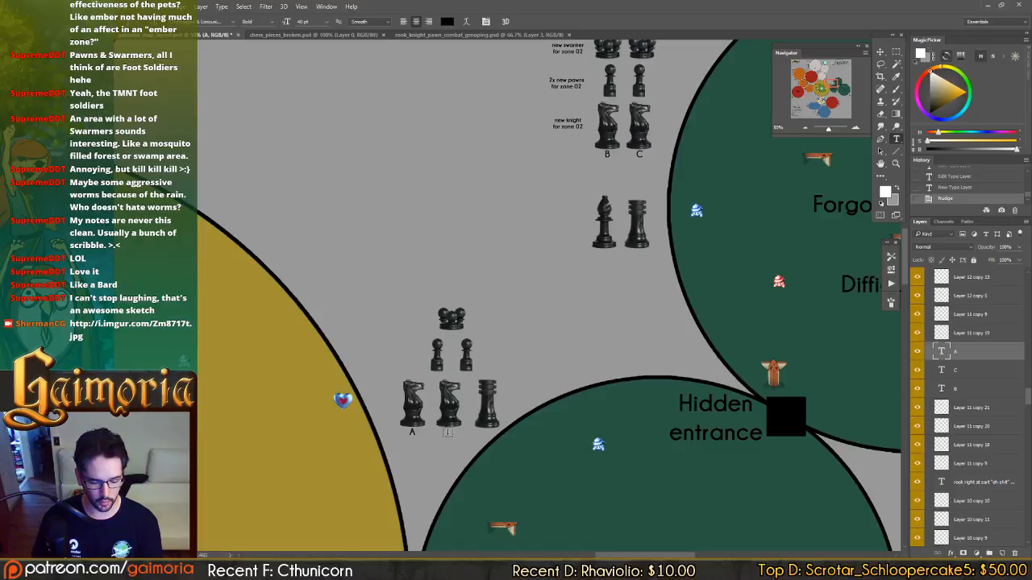
pyautogui.click(449, 432)
pyautogui.press('Escape')
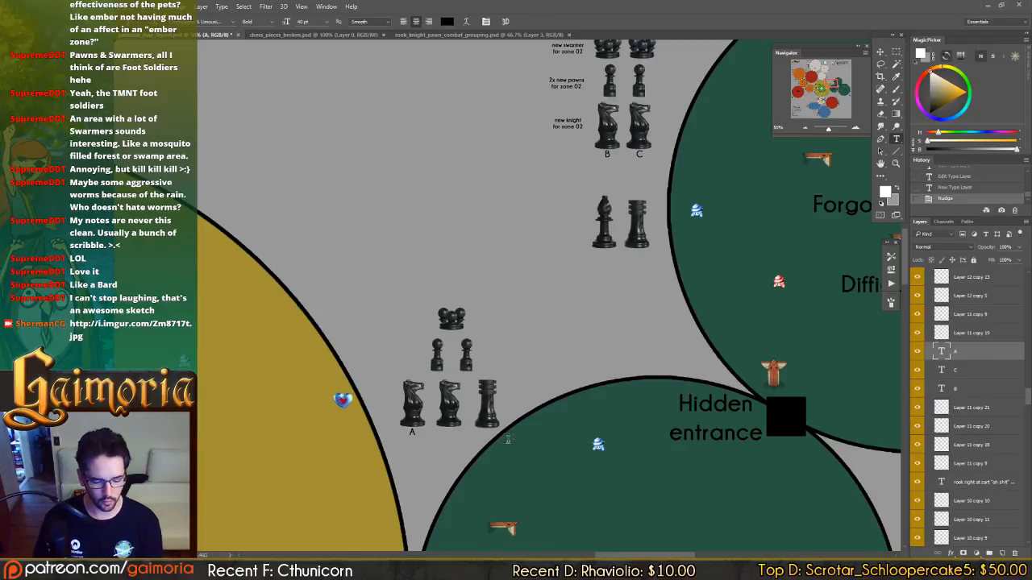
# Copy the "A" label beneath the second Forgotten forest 01 knight and change the copy's text to "B".
pyautogui.press('v')
pyautogui.moveTo(443, 415); pyautogui.dragTo(480, 412)
pyautogui.press('t')
pyautogui.click(449, 431)
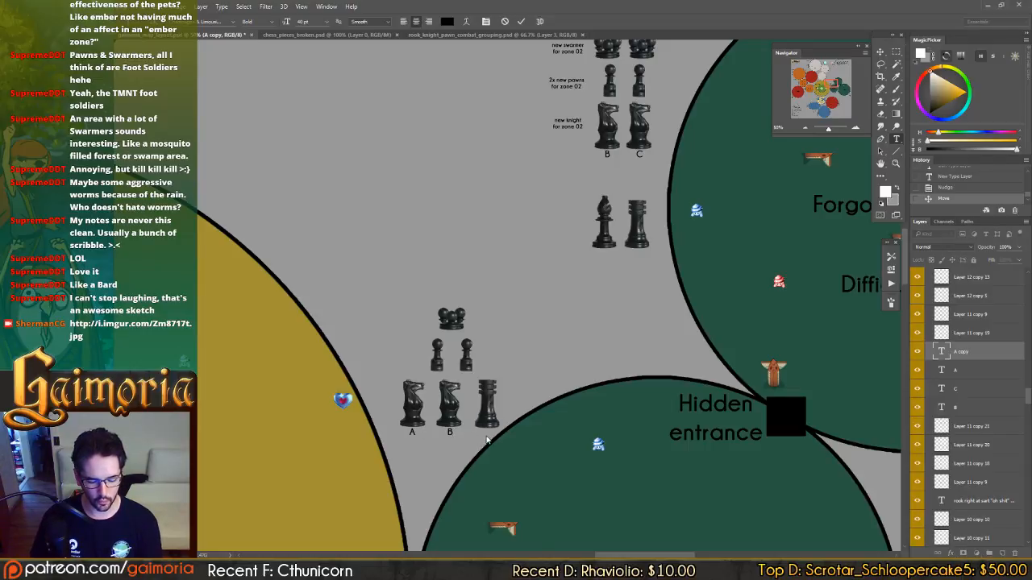
pyautogui.hotkey('ctrl', 'Return')
pyautogui.press('v')
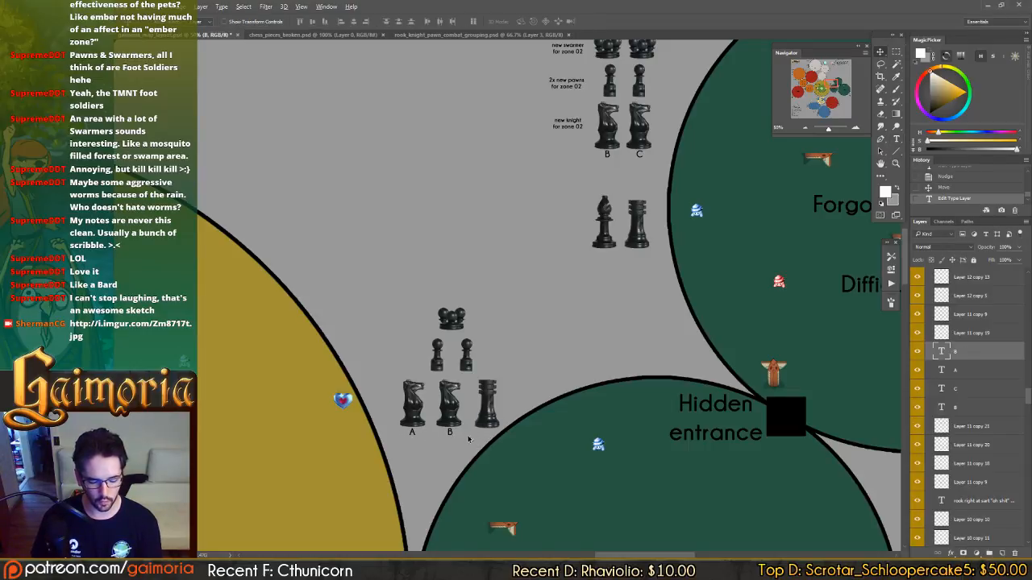
# Copy the "B" label beneath the Forgotten forest 01 rook and change the copy's text to "A".
pyautogui.moveTo(469, 439); pyautogui.dragTo(514, 433)
pyautogui.write('t')
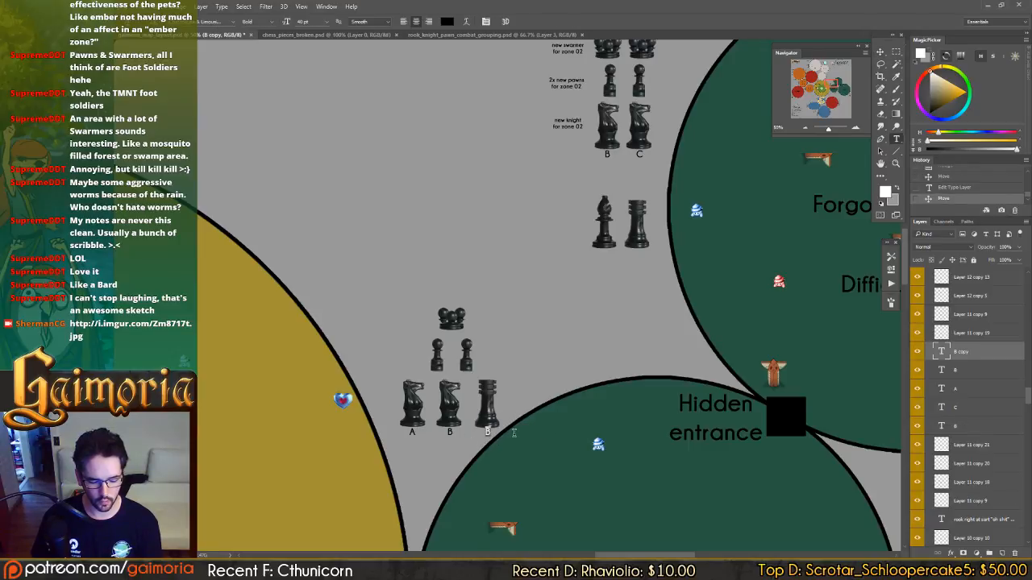
pyautogui.write('A')
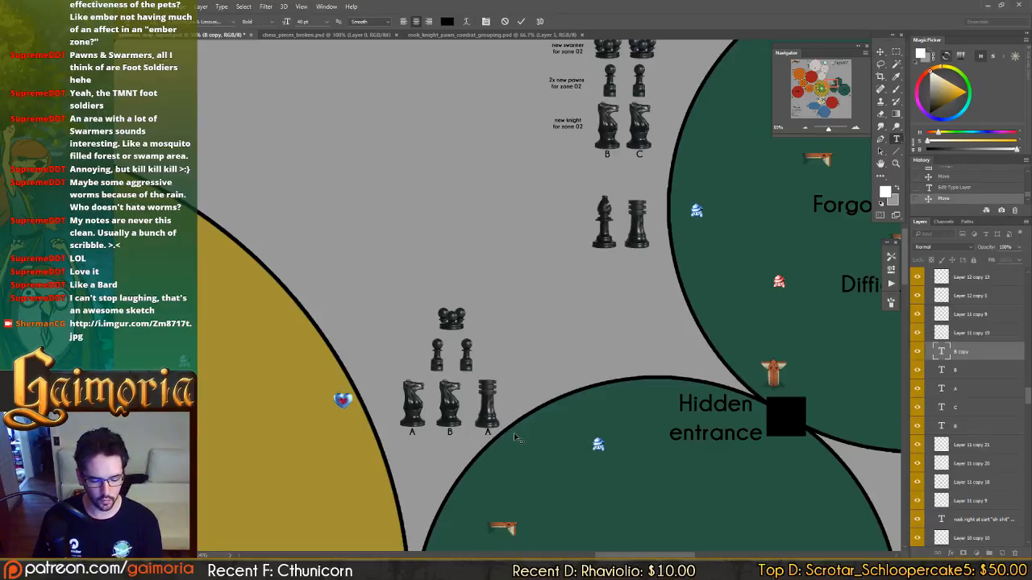
pyautogui.hotkey('ctrl', 'Return')
pyautogui.press('v')
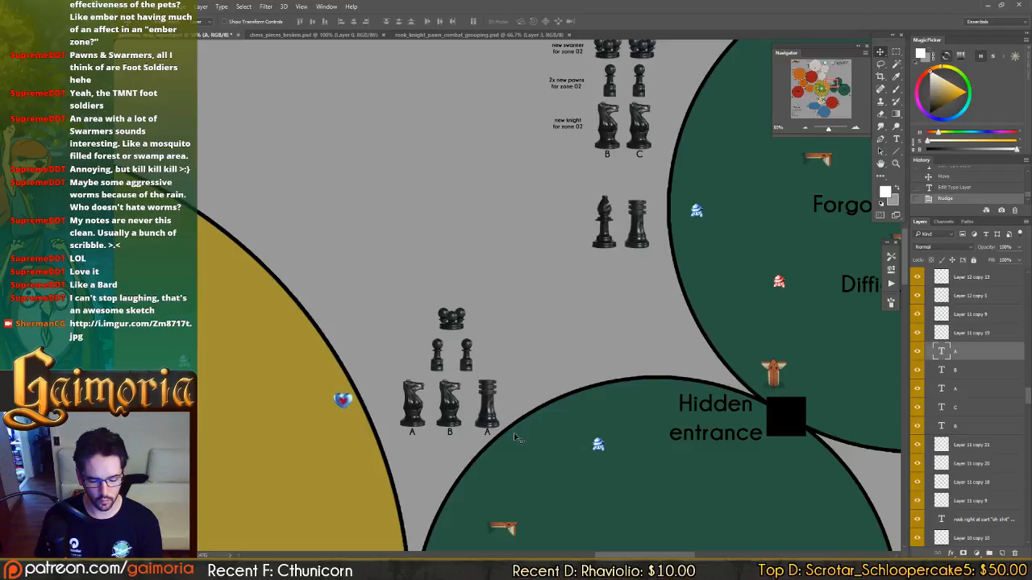
# Shift the two pawns and the swarmer of the Forgotten forest 01 group up to open space for labels.
pyautogui.click(466, 354)
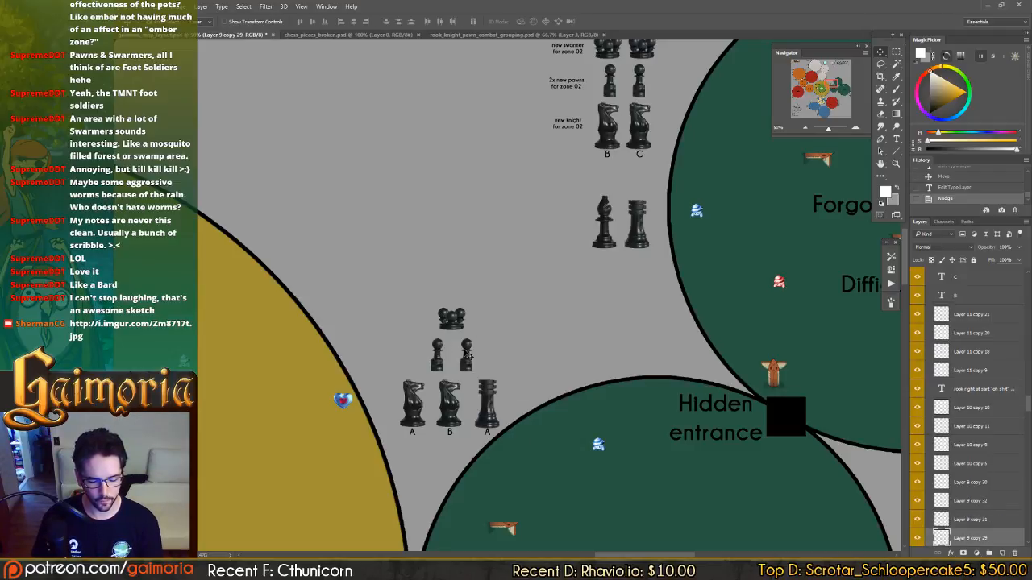
pyautogui.keyDown('shift'); pyautogui.click(471, 361); pyautogui.keyUp('shift')
pyautogui.moveTo(471, 362); pyautogui.dragTo(453, 312)
# Copy the "A" label beneath both Forgotten forest 01 pawns and change the second pawn's label to "B".
pyautogui.keyDown('ctrl'); pyautogui.click(414, 433); pyautogui.keyUp('ctrl')
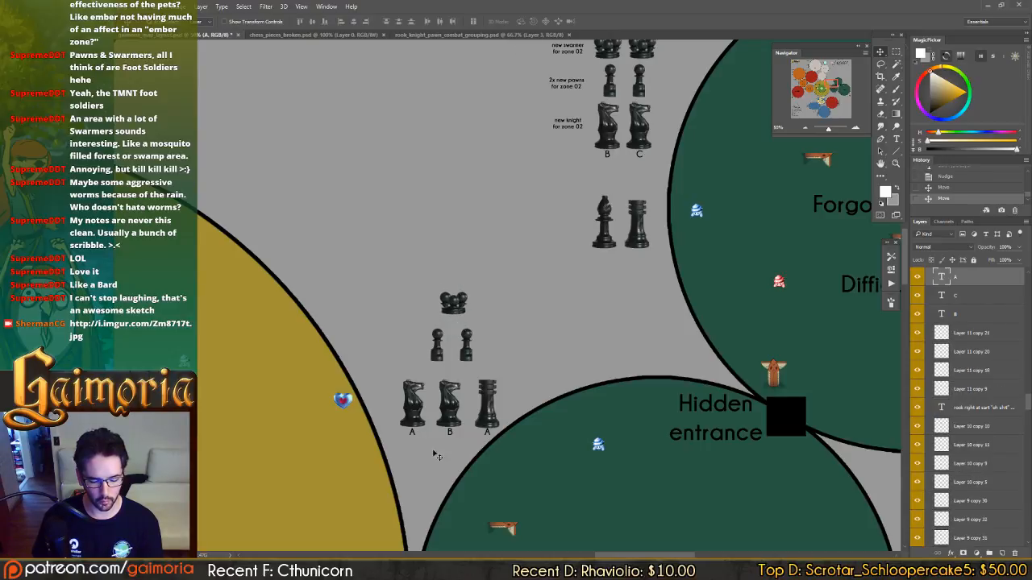
pyautogui.moveTo(438, 463); pyautogui.dragTo(464, 399)
pyautogui.moveTo(435, 398); pyautogui.dragTo(465, 400)
pyautogui.press('t')
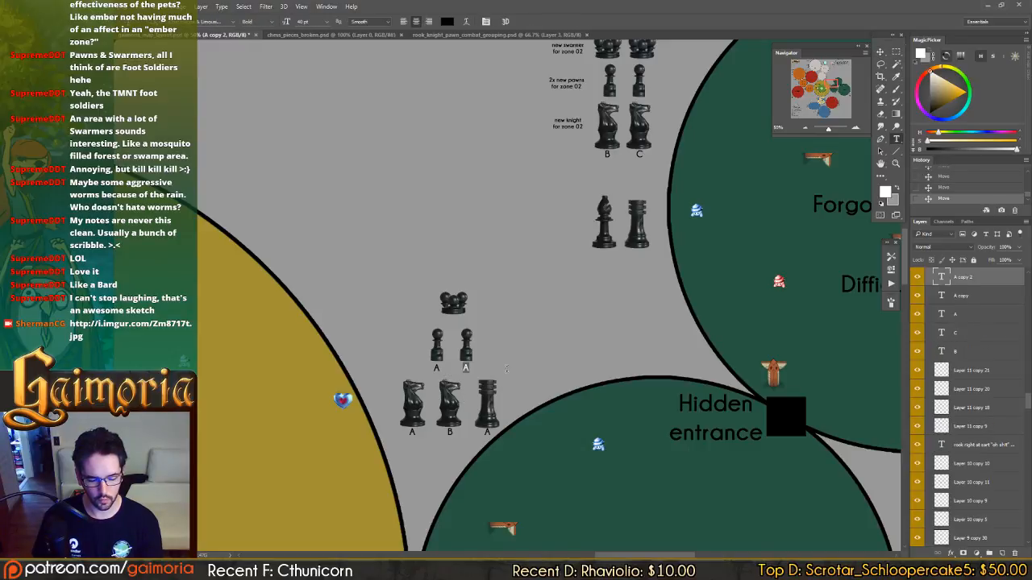
pyautogui.press('Return')
pyautogui.write('B')
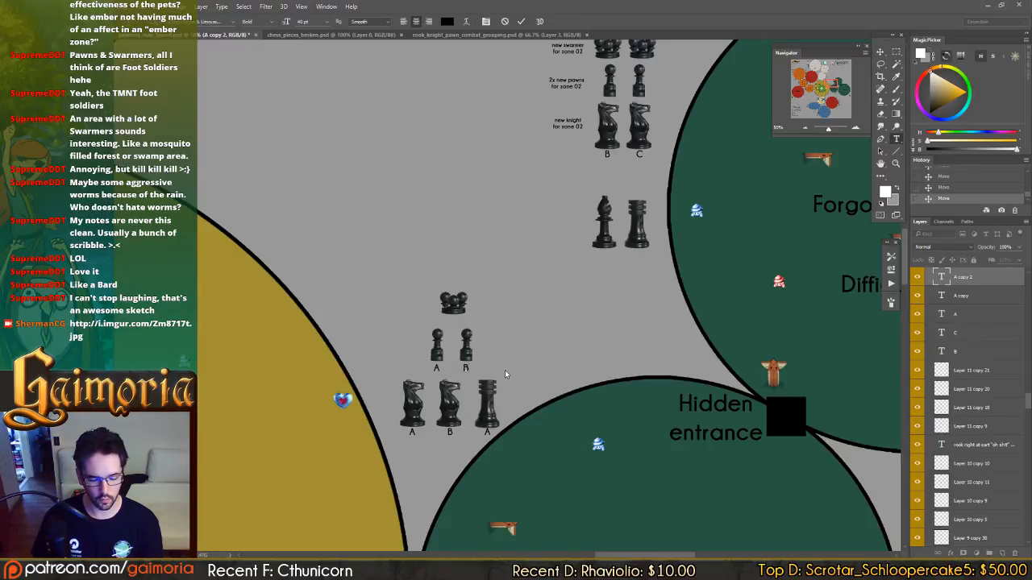
pyautogui.hotkey('ctrl', 'Return')
# Add an "A" label just beneath the Forgotten forest 01 swarmer and save the document.
pyautogui.click(454, 321)
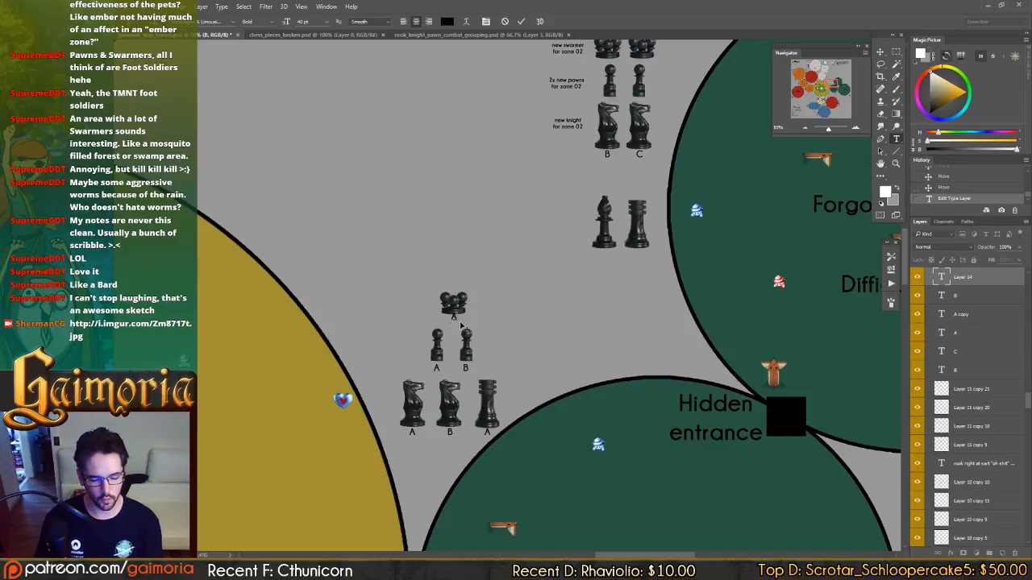
pyautogui.write('A')
pyautogui.hotkey('ctrl', 'Return')
pyautogui.press('v')
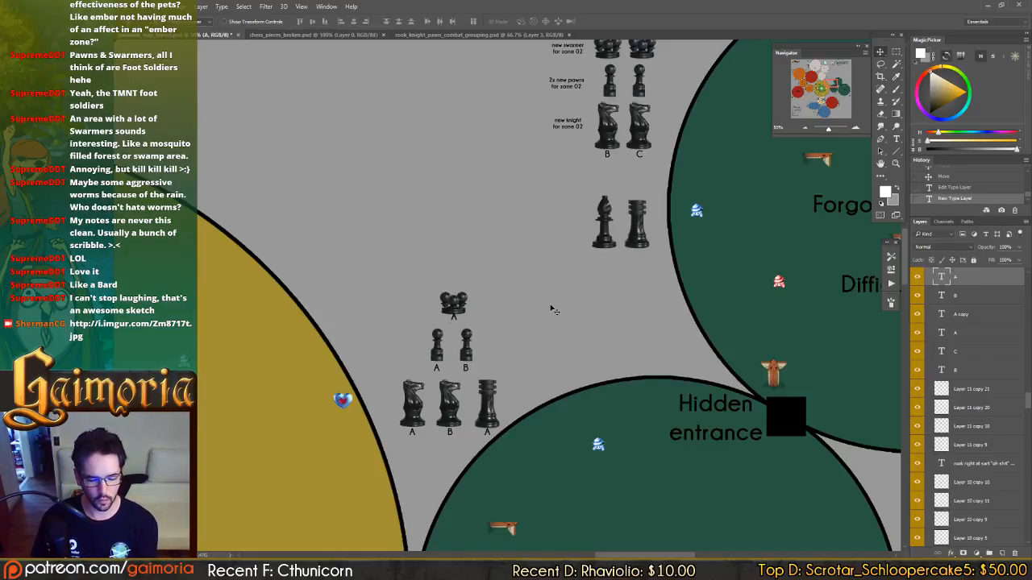
pyautogui.press('Down')
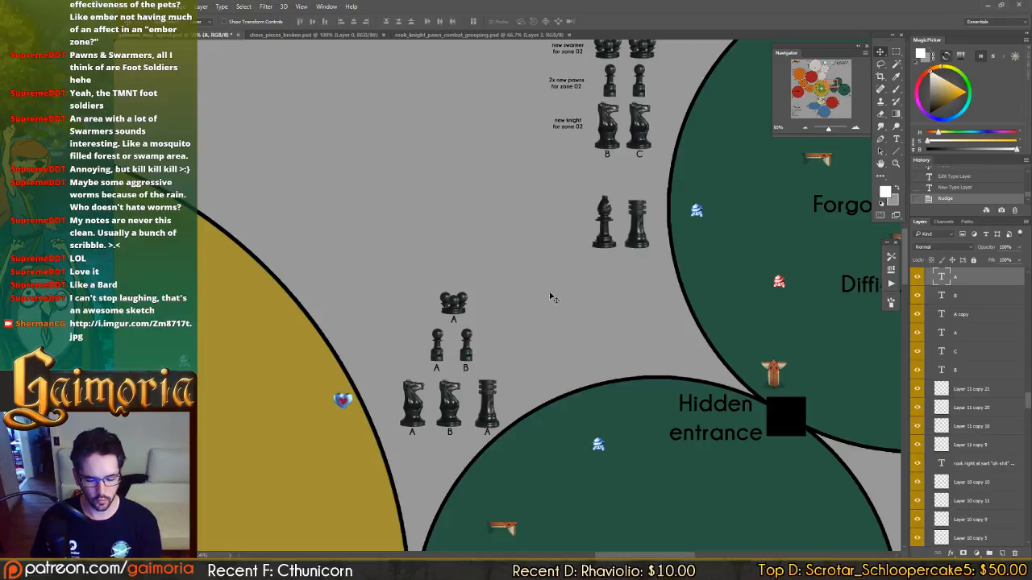
pyautogui.hotkey('ctrl', 's')
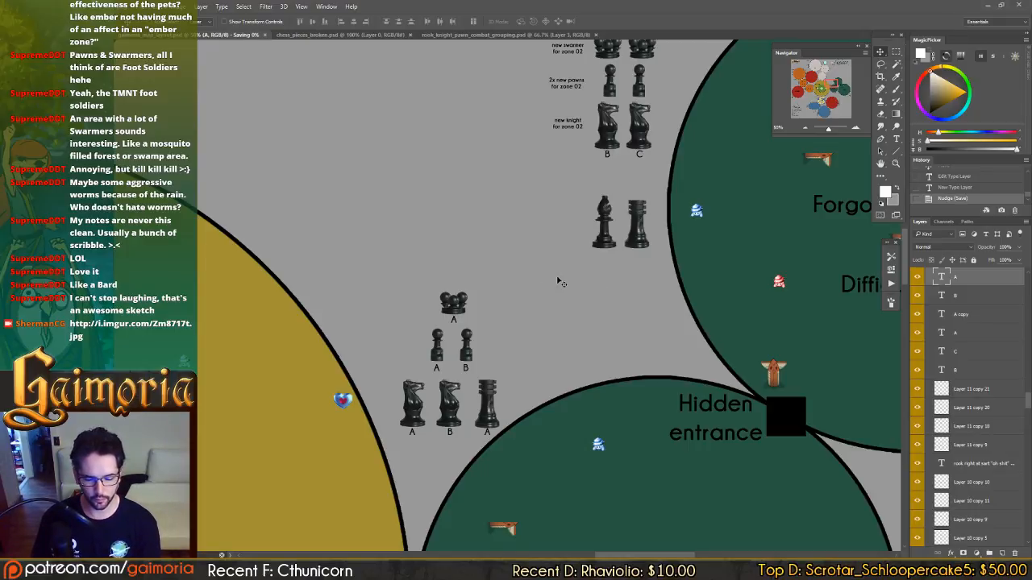
# Look over the zone map around the Forgotten forest 01 and 02 chess-piece groups.
pyautogui.moveTo(582, 188); pyautogui.dragTo(588, 239)
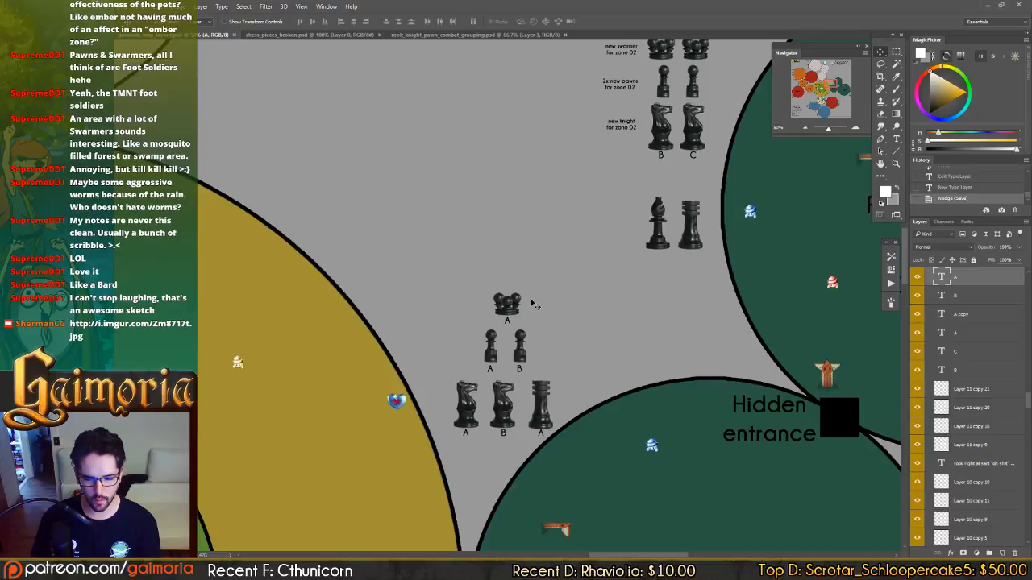
pyautogui.moveTo(632, 329); pyautogui.dragTo(407, 109)
pyautogui.moveTo(726, 451); pyautogui.dragTo(416, 158)
pyautogui.moveTo(838, 252); pyautogui.dragTo(379, 279)
pyautogui.moveTo(647, 274); pyautogui.dragTo(838, 363)
pyautogui.moveTo(322, 97); pyautogui.dragTo(693, 266)
pyautogui.moveTo(516, 208)
pyautogui.mouseDown()
pyautogui.moveTo(583, 301)
pyautogui.moveTo(712, 437)
pyautogui.mouseUp()
pyautogui.moveTo(577, 299); pyautogui.dragTo(565, 294)
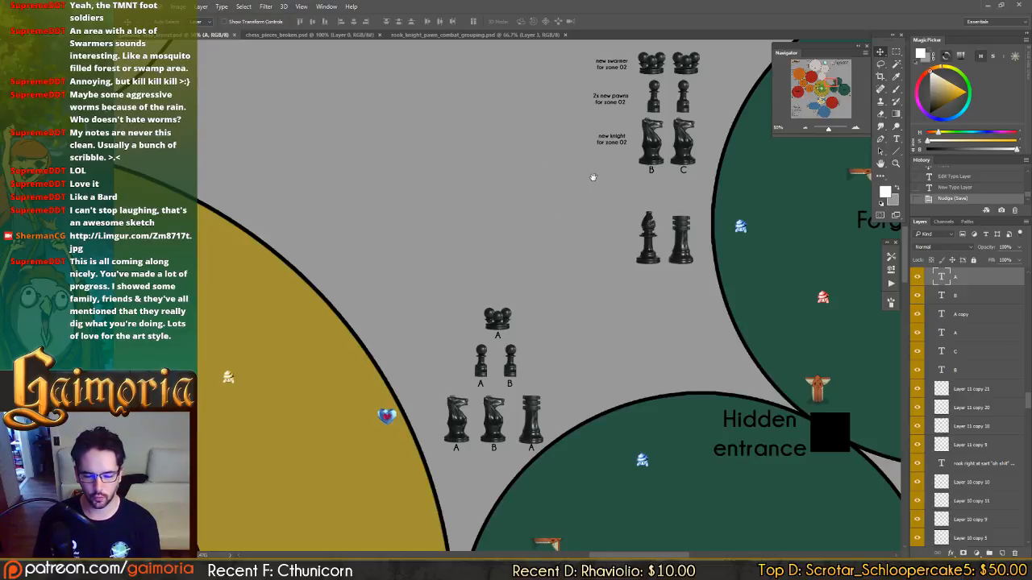
# Move the two Forgotten forest 02 knights down together with their "B" and "C" labels.
pyautogui.moveTo(594, 175); pyautogui.dragTo(554, 210)
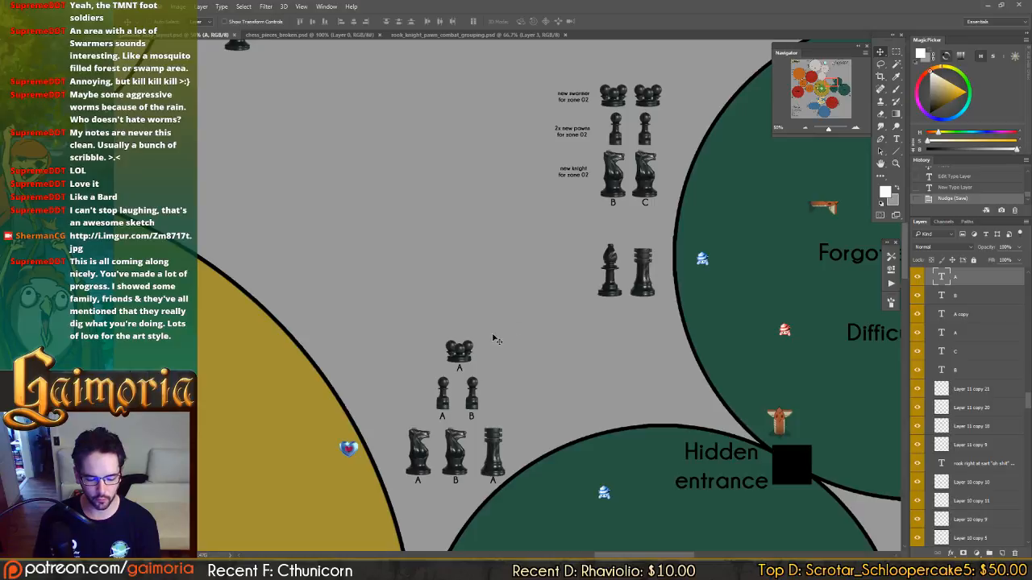
pyautogui.click(614, 205)
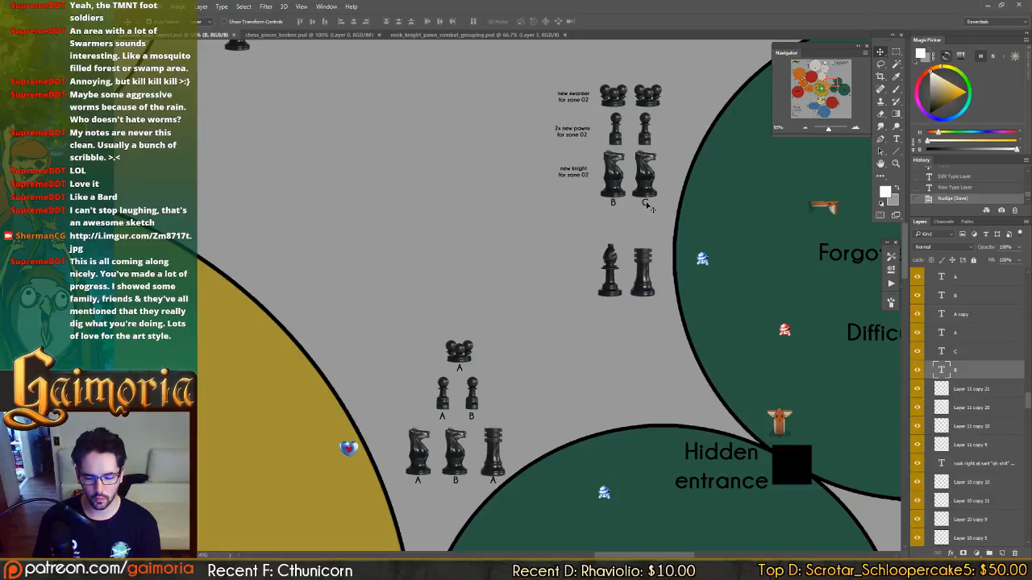
pyautogui.keyDown('shift'); pyautogui.click(646, 203); pyautogui.keyUp('shift')
pyautogui.keyDown('shift'); pyautogui.click(615, 184); pyautogui.keyUp('shift')
pyautogui.moveTo(618, 183); pyautogui.dragTo(616, 203)
# Shift the two Forgotten forest 02 pawns down slightly and copy the "B" and "C" labels beneath them.
pyautogui.click(621, 143)
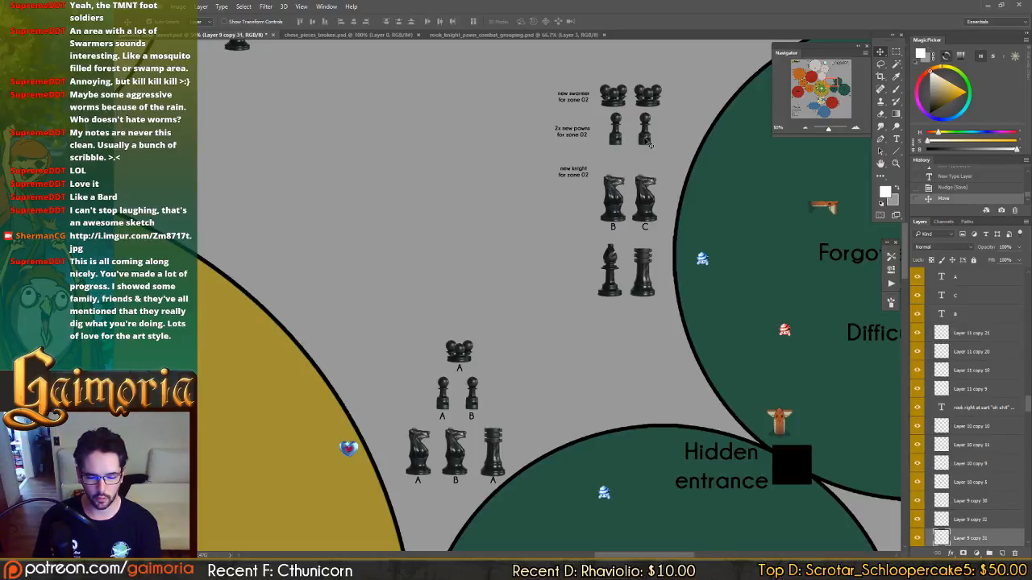
pyautogui.click(649, 143)
pyautogui.moveTo(649, 143); pyautogui.dragTo(649, 147)
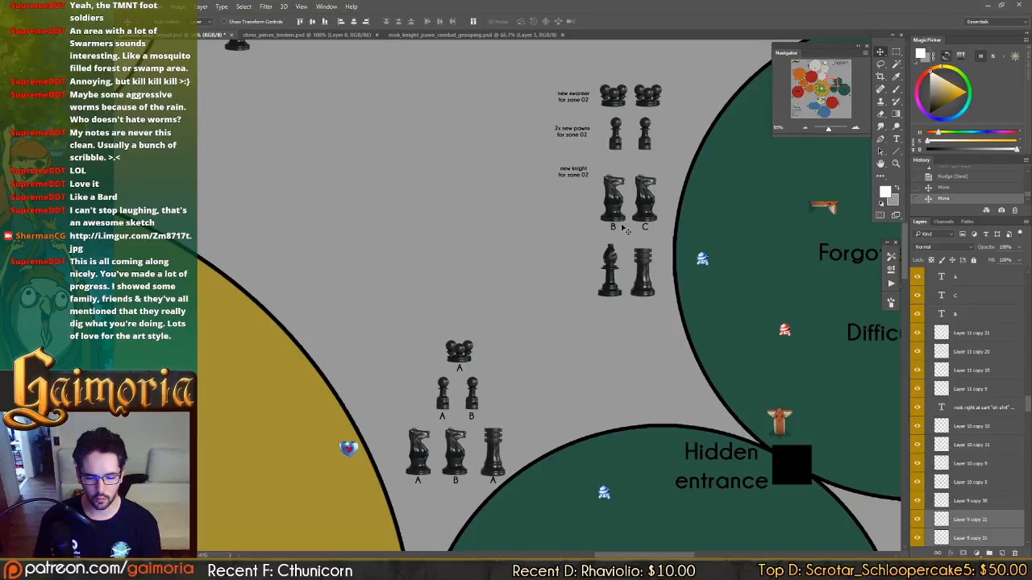
pyautogui.click(614, 228)
pyautogui.keyDown('shift'); pyautogui.click(647, 231); pyautogui.keyUp('shift')
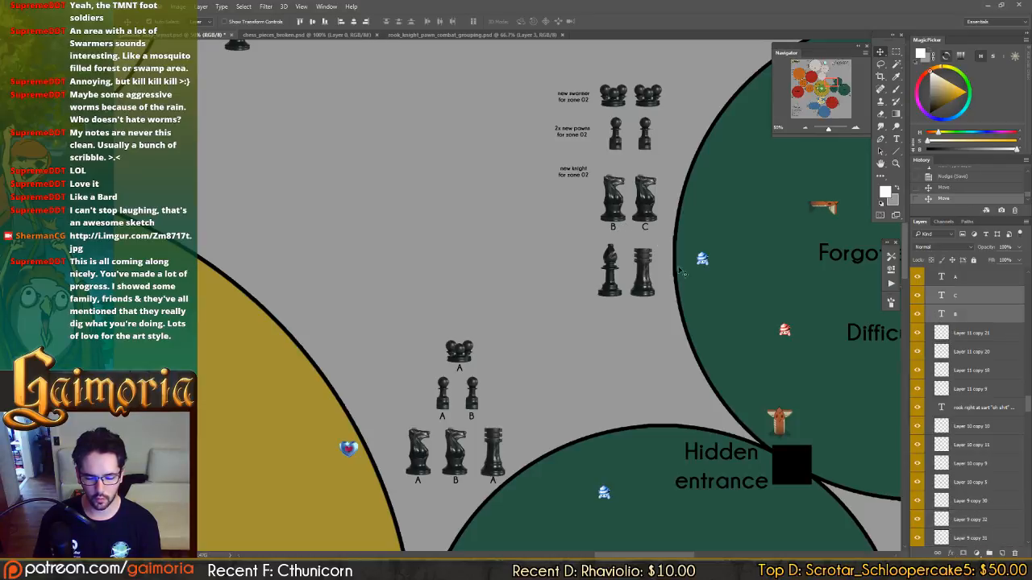
pyautogui.moveTo(675, 283); pyautogui.dragTo(674, 212)
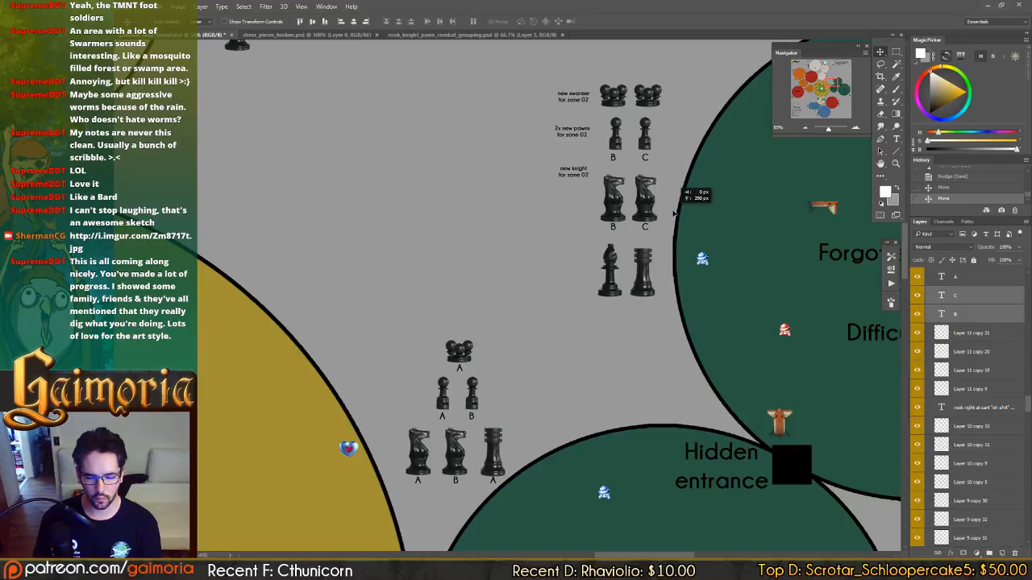
# Move the two Forgotten forest 02 swarmers up slightly to make room for labels beneath them.
pyautogui.click(618, 97)
pyautogui.keyDown('shift'); pyautogui.click(654, 100); pyautogui.keyUp('shift')
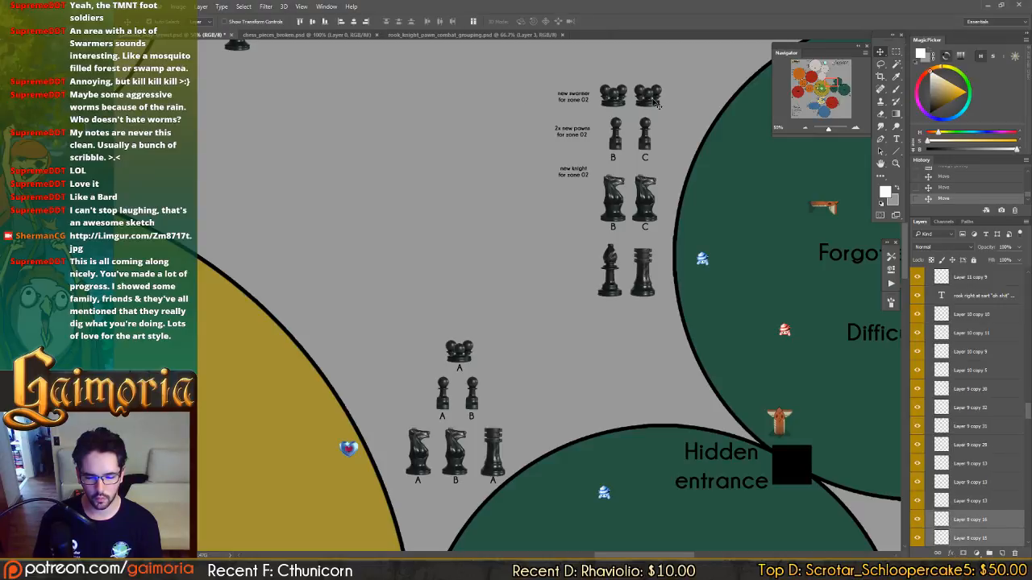
pyautogui.moveTo(653, 100); pyautogui.dragTo(655, 90)
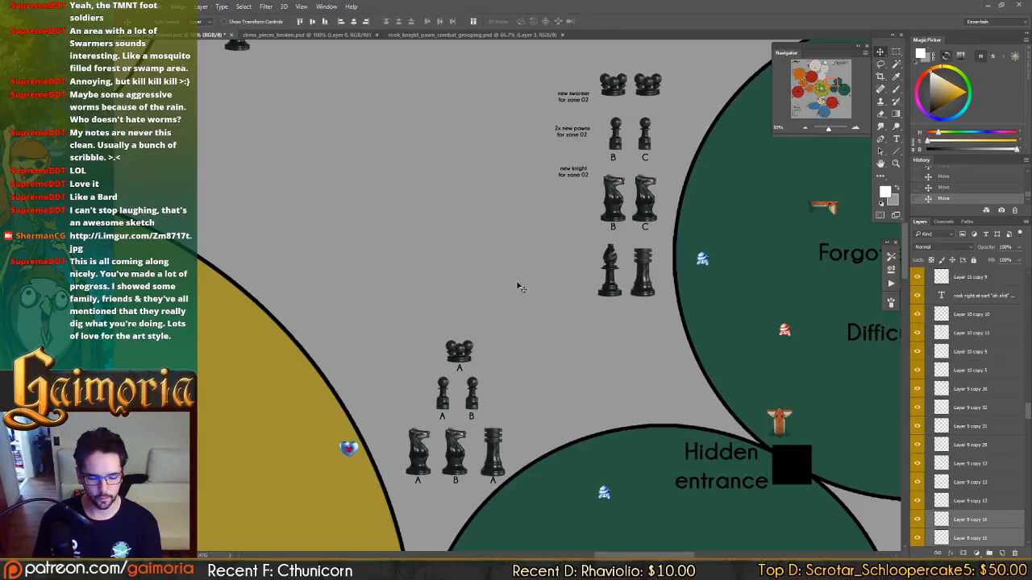
# Copy the "A" and "B" labels of the Forgotten forest 01 pawns beneath the two Forgotten forest 02 swarmers.
pyautogui.click(442, 417)
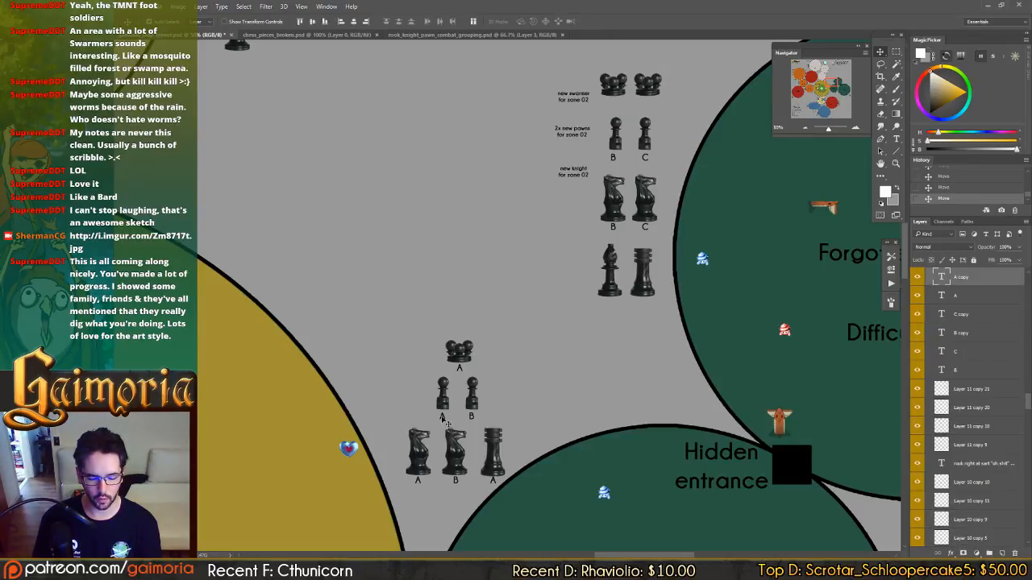
pyautogui.keyDown('shift'); pyautogui.click(474, 420); pyautogui.keyUp('shift')
pyautogui.moveTo(473, 420); pyautogui.dragTo(629, 107)
pyautogui.keyDown('ctrl'); pyautogui.click(498, 113); pyautogui.keyUp('ctrl')
pyautogui.keyDown('ctrl'); pyautogui.click(619, 103); pyautogui.keyUp('ctrl')
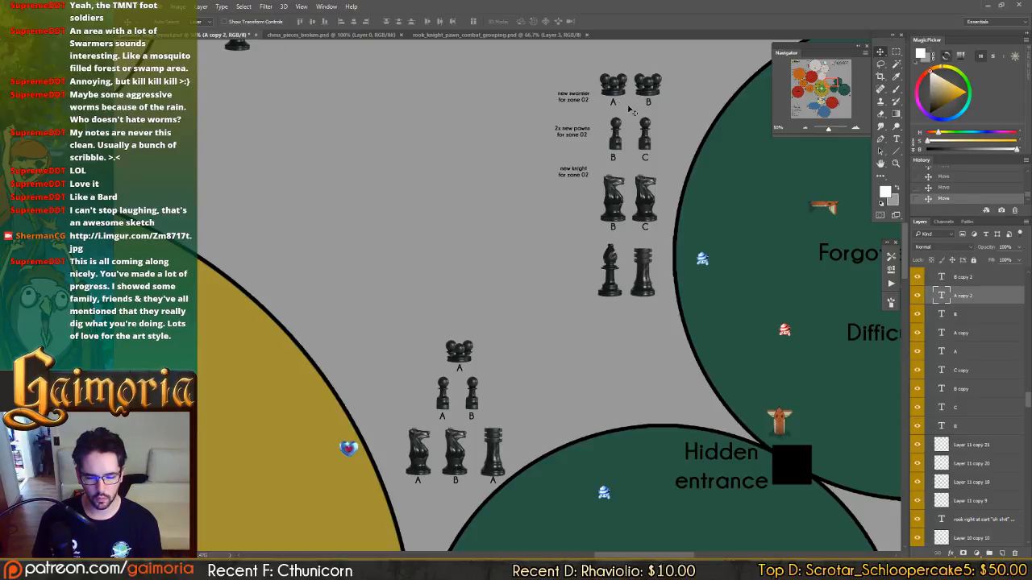
# Shift the Forgotten forest 02 bishop slightly left and center the "B" label beneath its pawn.
pyautogui.keyDown('ctrl'); pyautogui.click(611, 278); pyautogui.keyUp('ctrl')
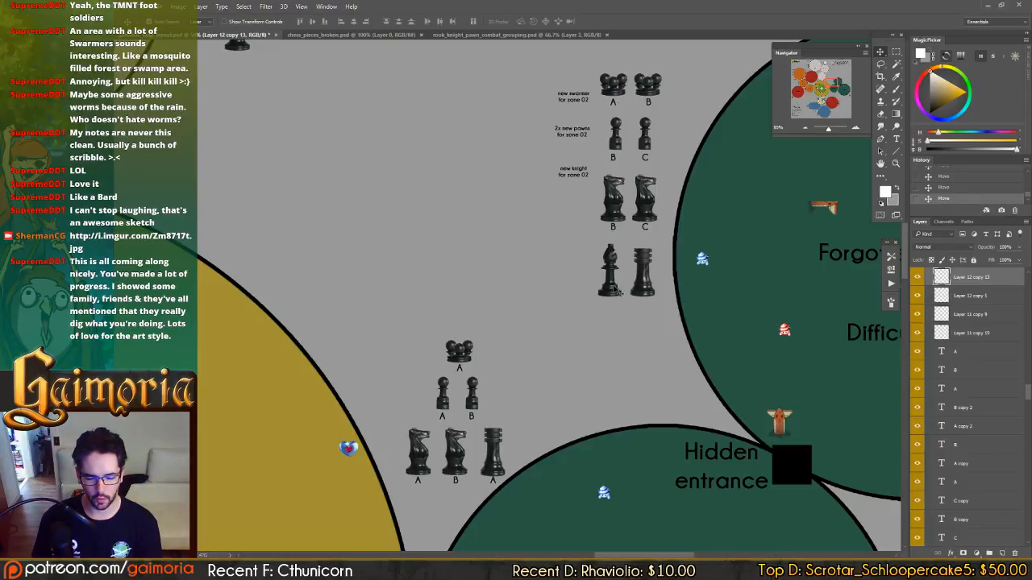
pyautogui.moveTo(611, 279); pyautogui.dragTo(604, 278)
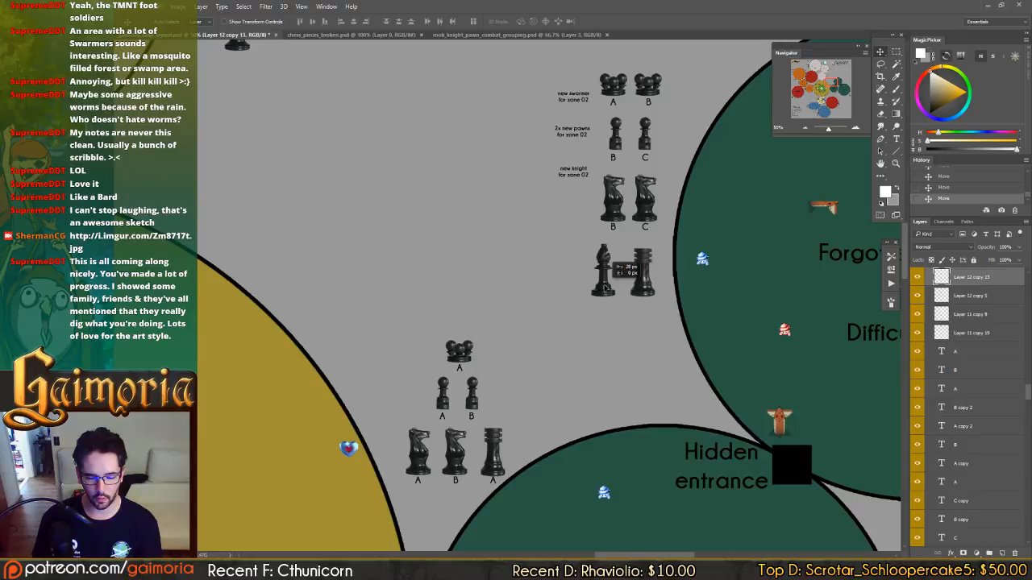
pyautogui.keyDown('ctrl'); pyautogui.click(613, 159); pyautogui.keyUp('ctrl')
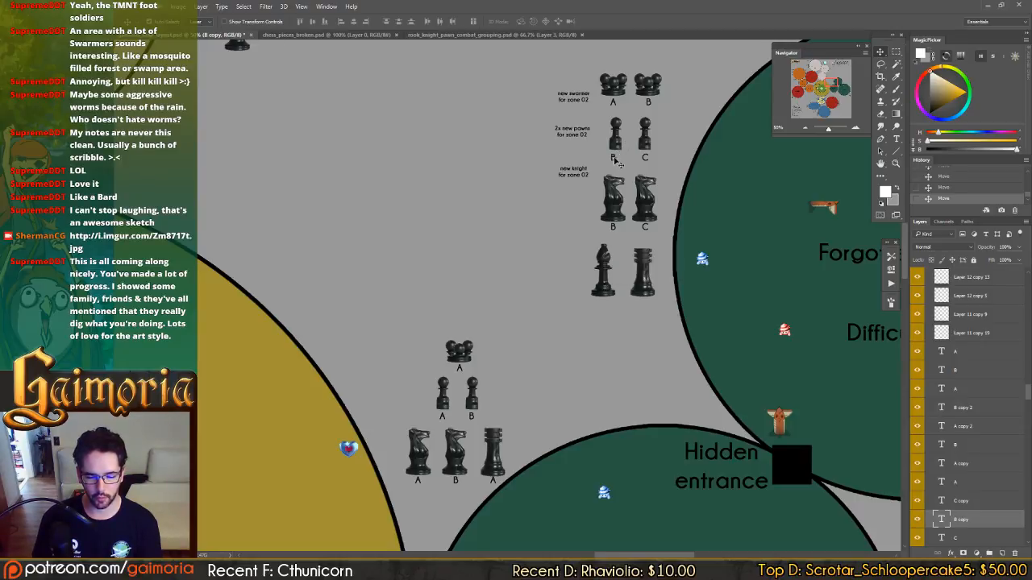
pyautogui.moveTo(614, 161); pyautogui.dragTo(617, 160)
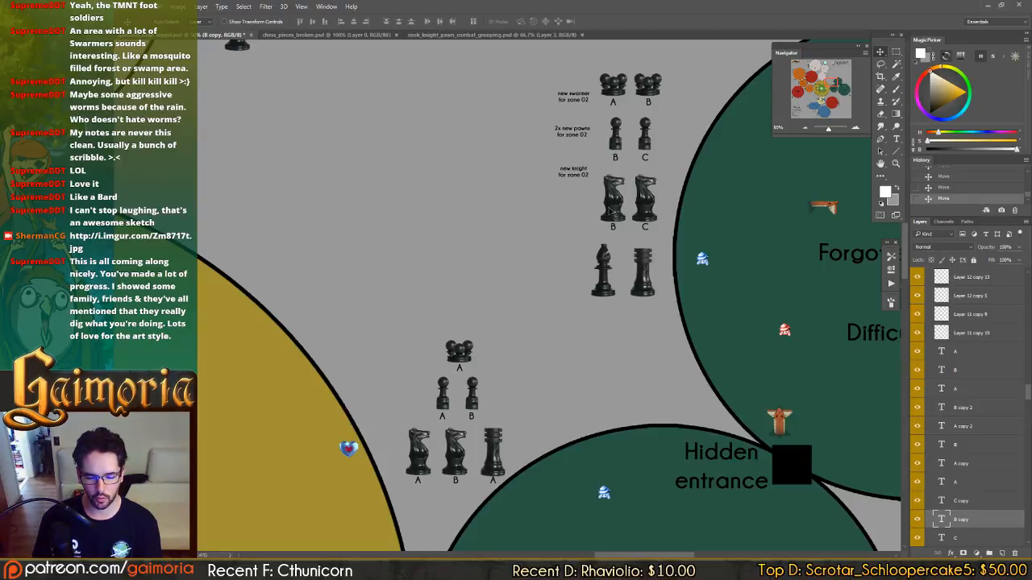
# Copy the "A" label beneath the Forgotten forest 02 bishop and rook, and change the rook's label to "B".
pyautogui.keyDown('ctrl'); pyautogui.click(614, 105); pyautogui.keyUp('ctrl')
pyautogui.moveTo(615, 105); pyautogui.dragTo(641, 304)
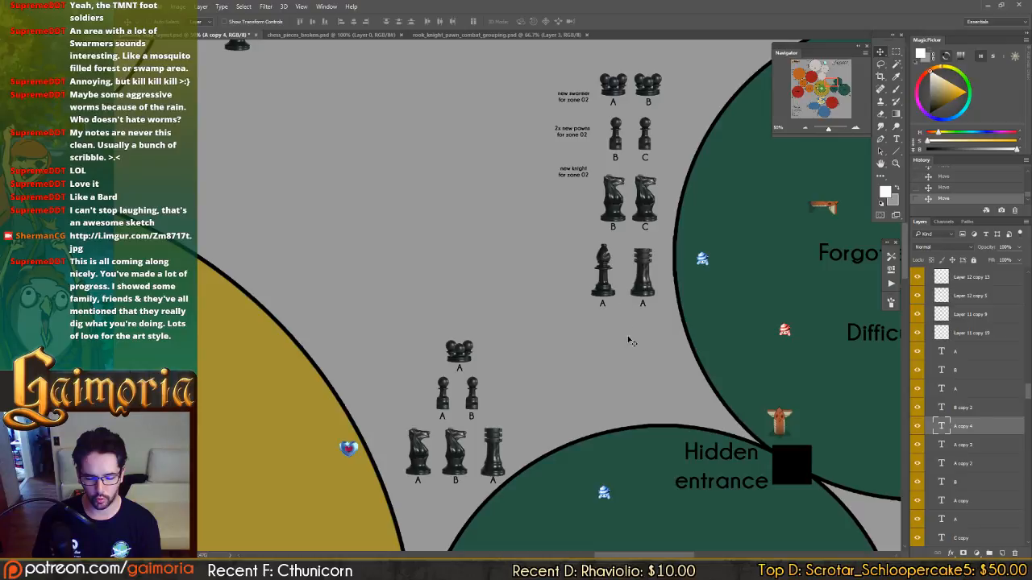
pyautogui.press('t')
pyautogui.doubleClick(641, 304)
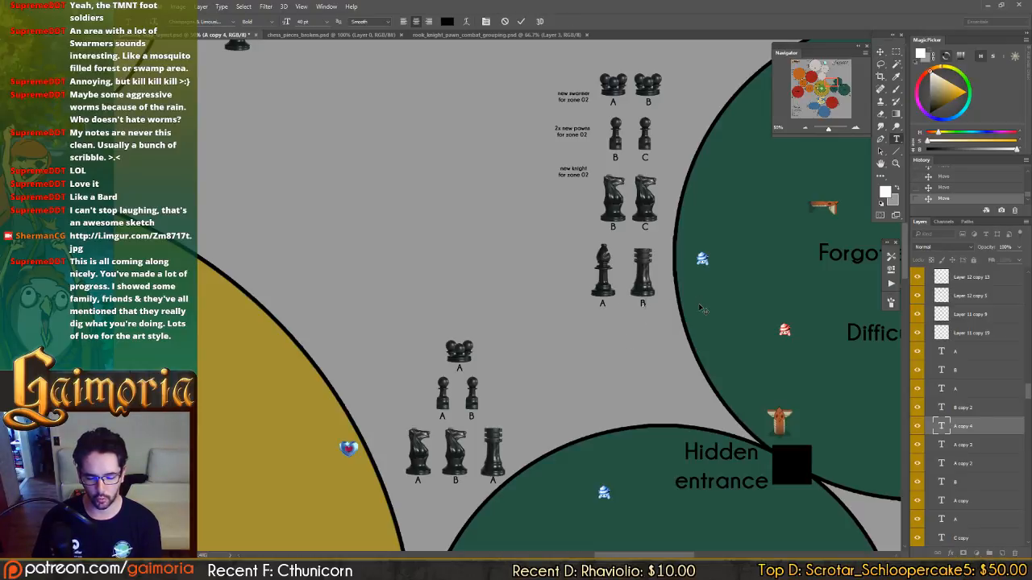
pyautogui.hotkey('ctrl', 'Return')
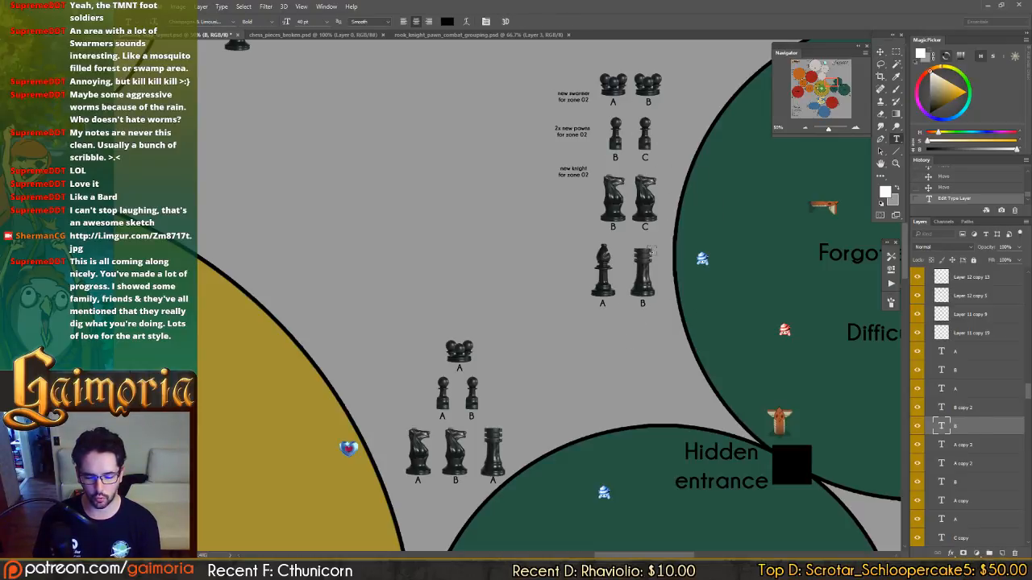
pyautogui.press('v')
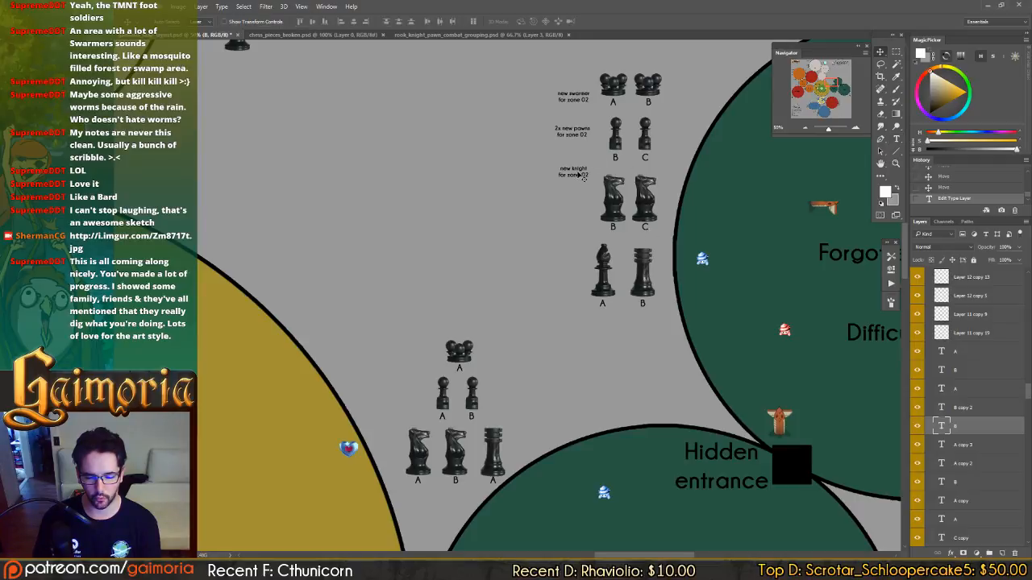
# Line up the swarmer, pawn and knight notes for zone 02 beside their matching rows of pieces.
pyautogui.moveTo(591, 171); pyautogui.dragTo(587, 195)
pyautogui.moveTo(582, 133); pyautogui.dragTo(583, 140)
pyautogui.moveTo(574, 95); pyautogui.dragTo(569, 85)
# Copy the knight note beside the bishop and rook row, reword it to "new rook for zone 02", and save the document.
pyautogui.moveTo(568, 206); pyautogui.dragTo(612, 263)
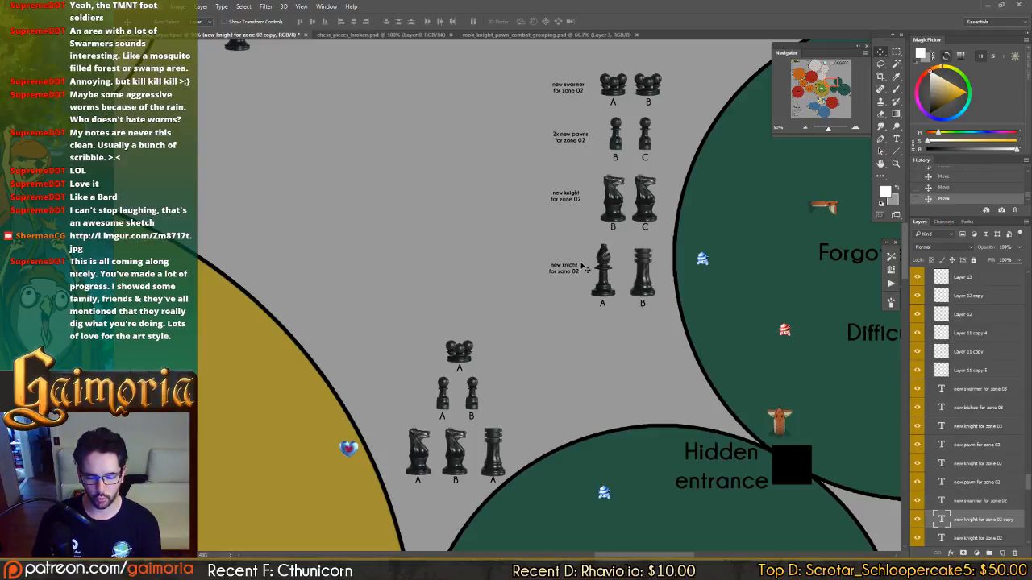
pyautogui.press('t')
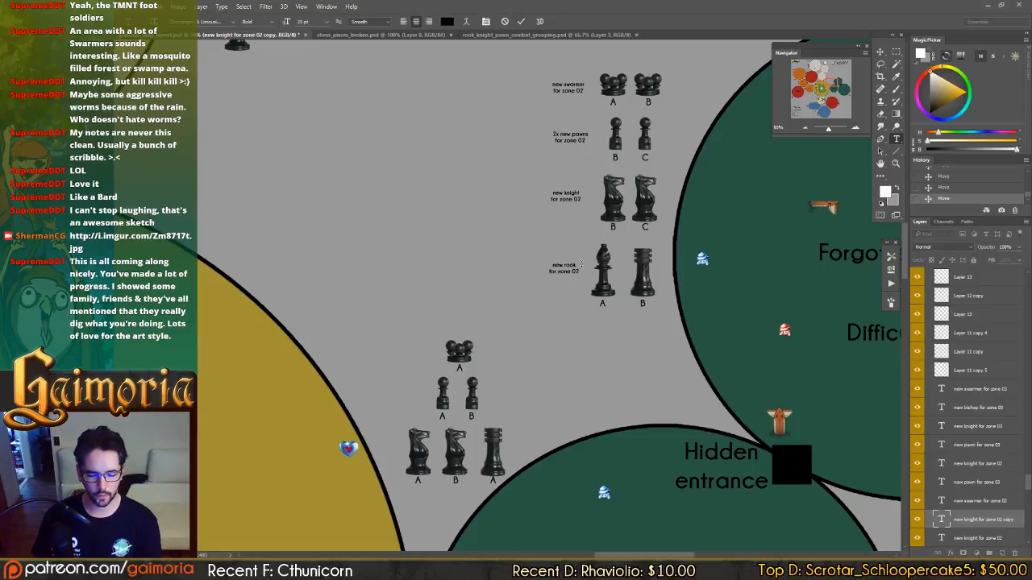
pyautogui.hotkey('ctrl', 'Return')
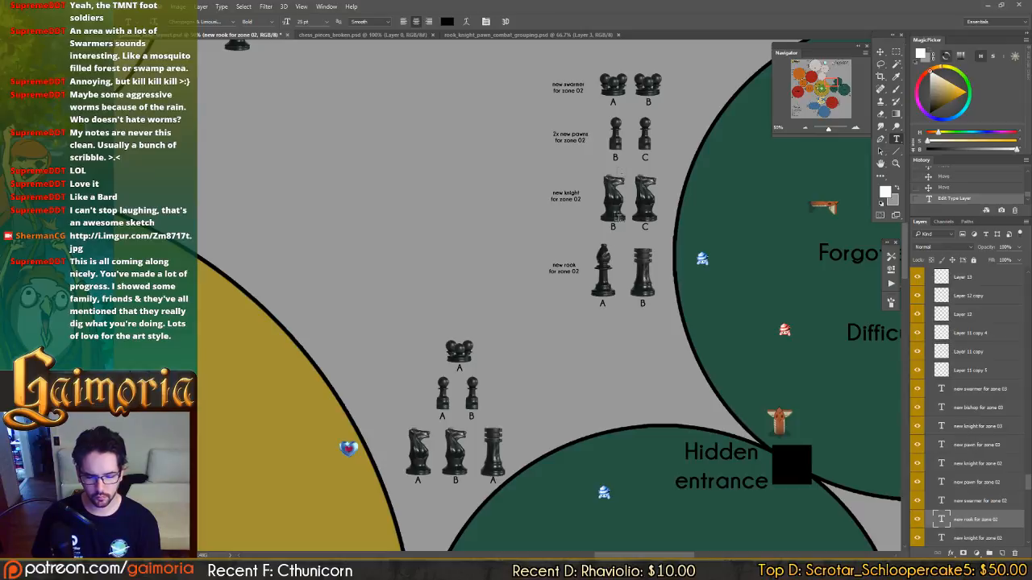
pyautogui.press('v')
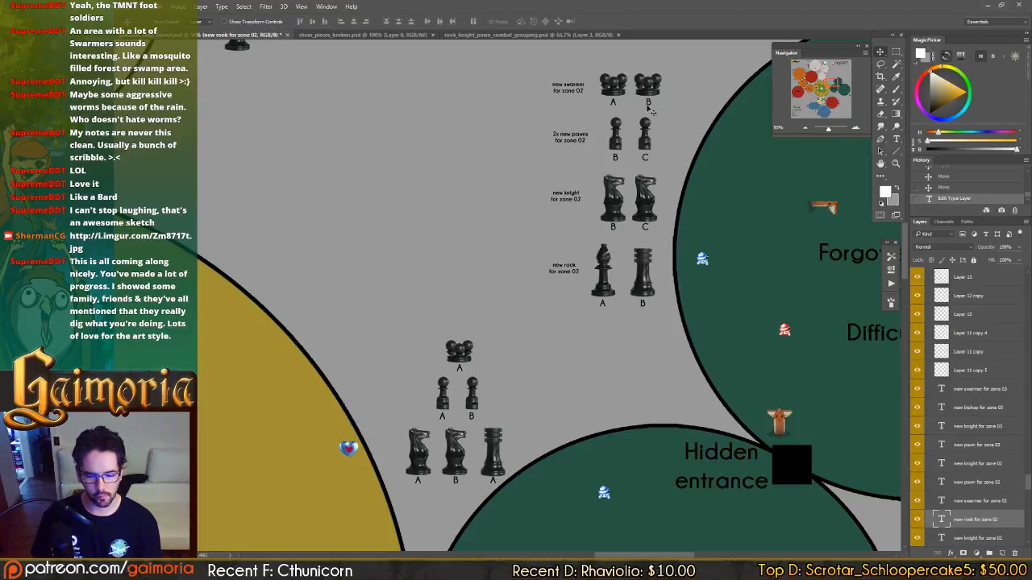
pyautogui.moveTo(679, 295); pyautogui.dragTo(567, 240)
pyautogui.hotkey('ctrl', 's')
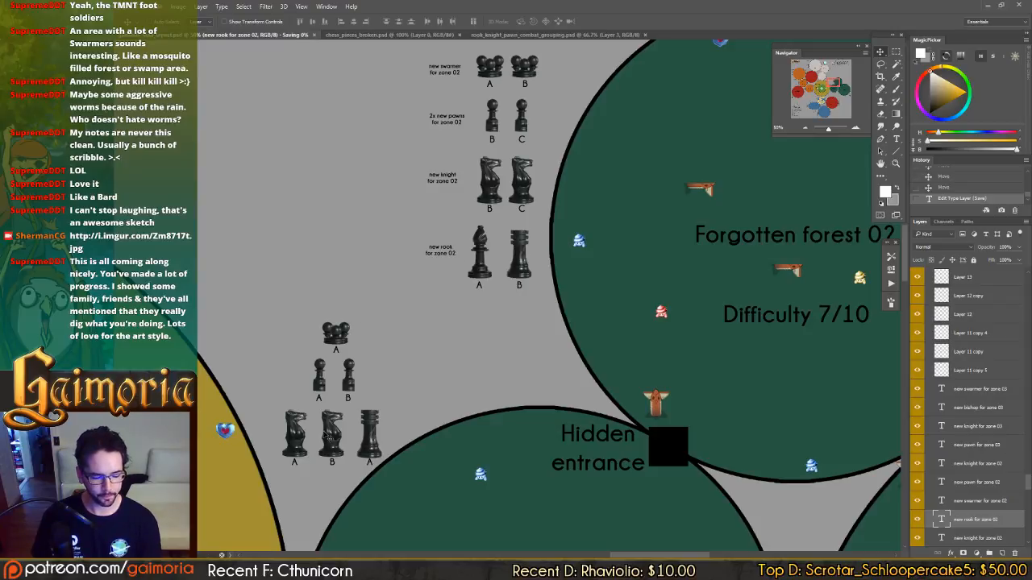
# Look over the Forgotten forest 02 and 03 zones and the chess-piece group beside Forgotten forest 03.
pyautogui.moveTo(580, 253); pyautogui.dragTo(423, 254)
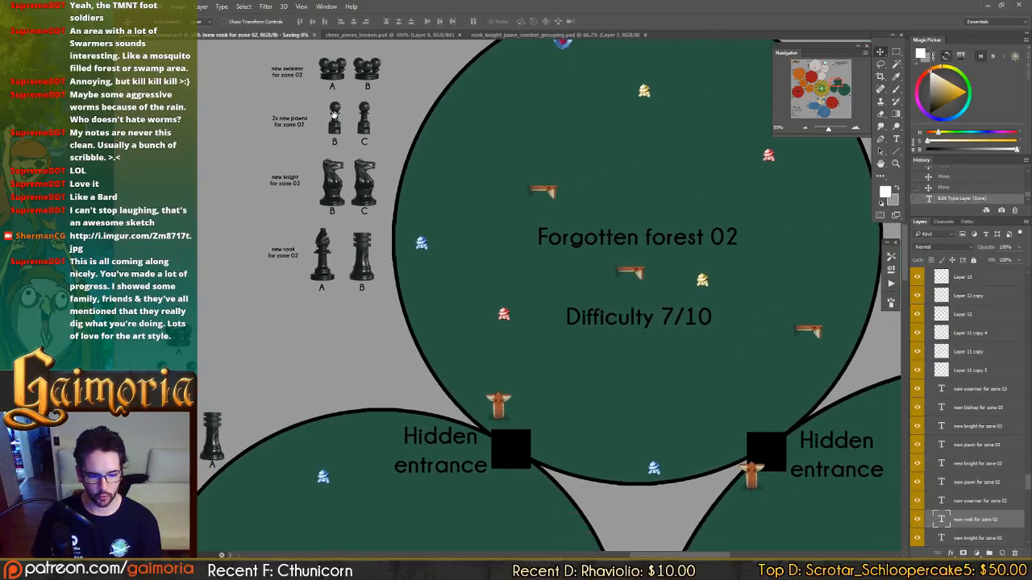
pyautogui.moveTo(334, 114); pyautogui.dragTo(370, 116)
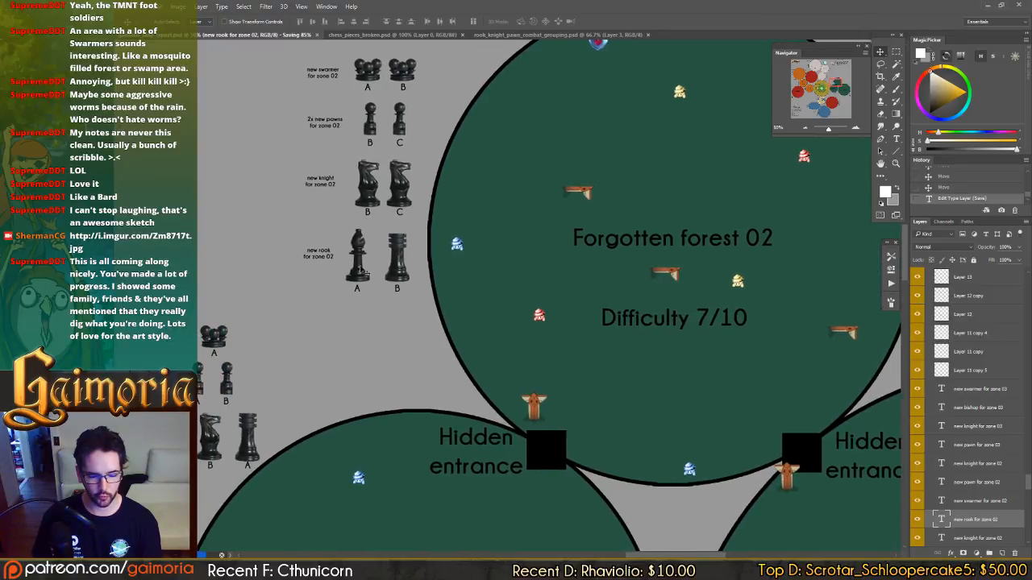
pyautogui.moveTo(405, 280); pyautogui.dragTo(306, 164)
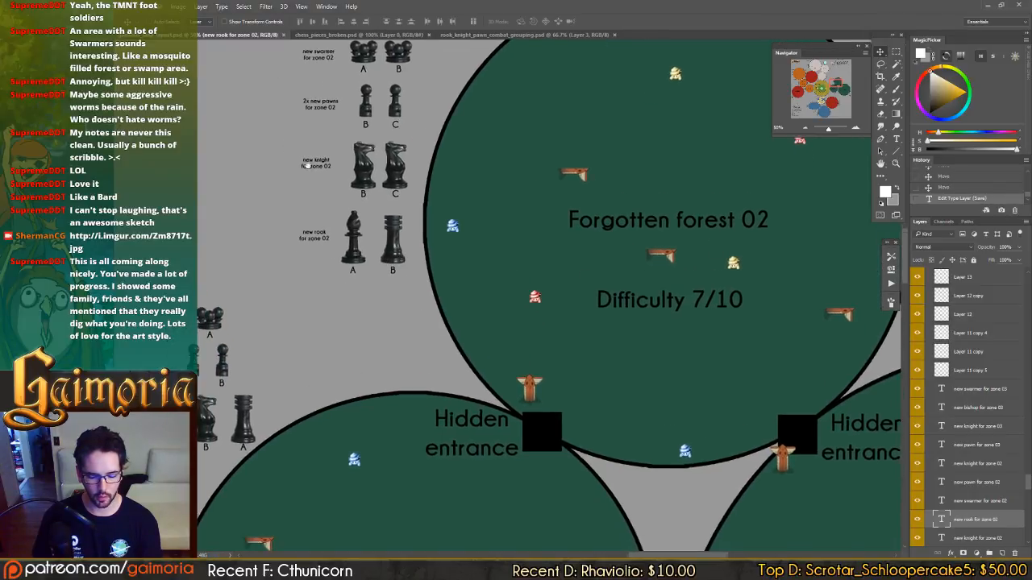
pyautogui.moveTo(737, 443)
pyautogui.mouseDown()
pyautogui.moveTo(626, 304)
pyautogui.moveTo(398, 184)
pyautogui.mouseUp()
pyautogui.moveTo(652, 301); pyautogui.dragTo(328, 150)
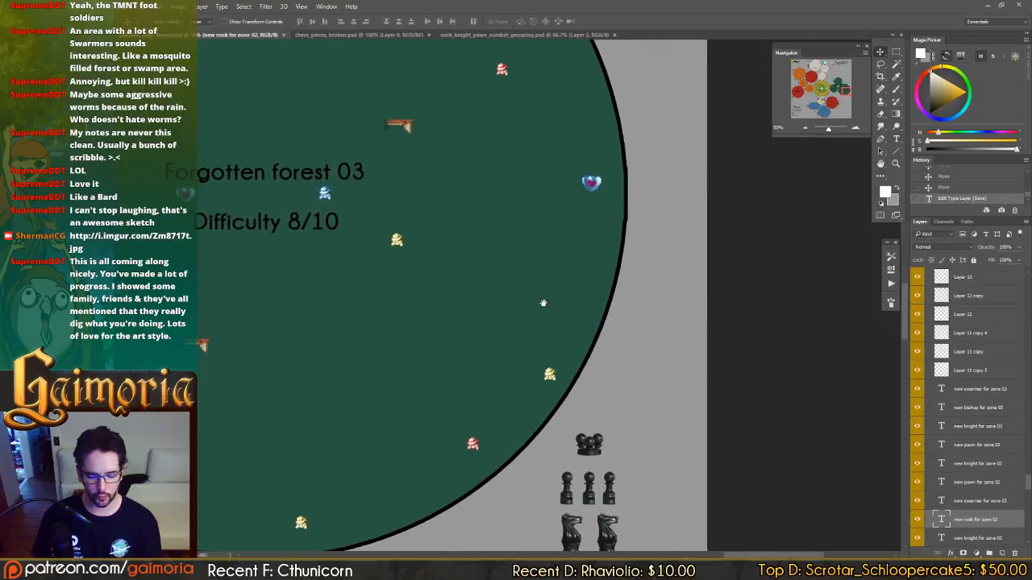
pyautogui.moveTo(543, 302); pyautogui.dragTo(838, 419)
pyautogui.moveTo(484, 194); pyautogui.dragTo(742, 498)
pyautogui.moveTo(692, 450); pyautogui.dragTo(371, 237)
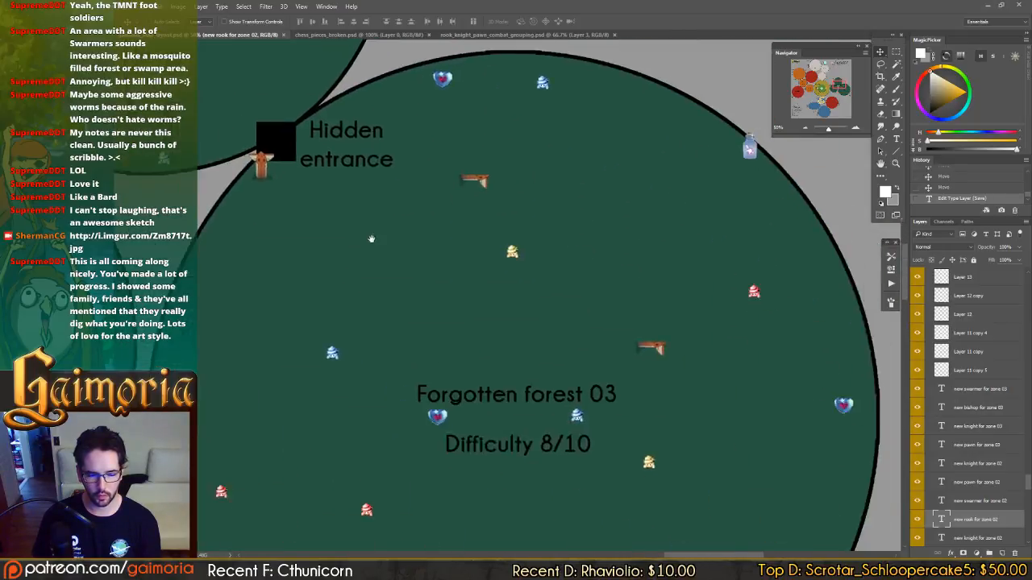
pyautogui.moveTo(806, 516); pyautogui.dragTo(615, 265)
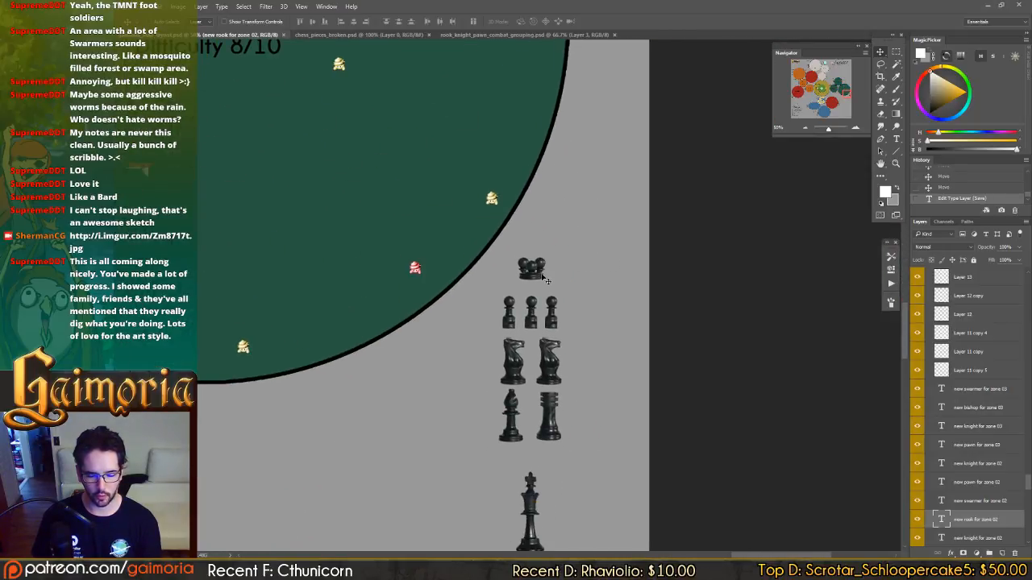
# Duplicate the Forgotten forest 03 swarmer to its right, checking the group against the Forgotten forest 01 and 02 groups.
pyautogui.moveTo(545, 279); pyautogui.dragTo(609, 292)
pyautogui.moveTo(472, 197); pyautogui.dragTo(822, 440)
pyautogui.moveTo(467, 182)
pyautogui.mouseDown()
pyautogui.moveTo(774, 373)
pyautogui.moveTo(750, 376)
pyautogui.mouseUp()
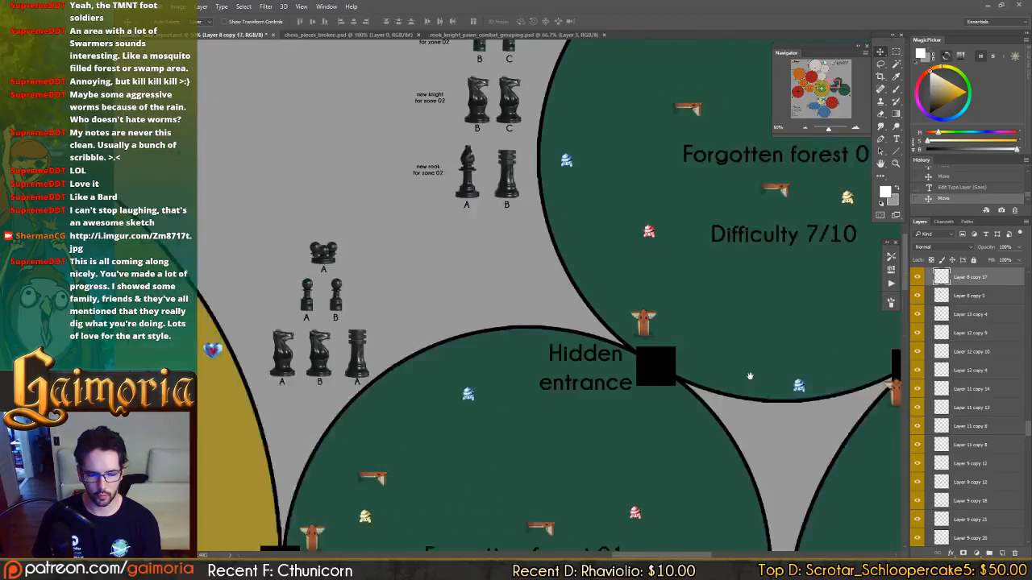
pyautogui.moveTo(672, 303)
pyautogui.mouseDown()
pyautogui.moveTo(781, 382)
pyautogui.moveTo(764, 409)
pyautogui.moveTo(476, 233)
pyautogui.mouseUp()
pyautogui.moveTo(822, 452); pyautogui.dragTo(451, 266)
pyautogui.moveTo(797, 428)
pyautogui.mouseDown()
pyautogui.moveTo(597, 285)
pyautogui.moveTo(564, 250)
pyautogui.mouseUp()
pyautogui.moveTo(757, 466)
pyautogui.mouseDown()
pyautogui.moveTo(642, 329)
pyautogui.moveTo(701, 257)
pyautogui.mouseUp()
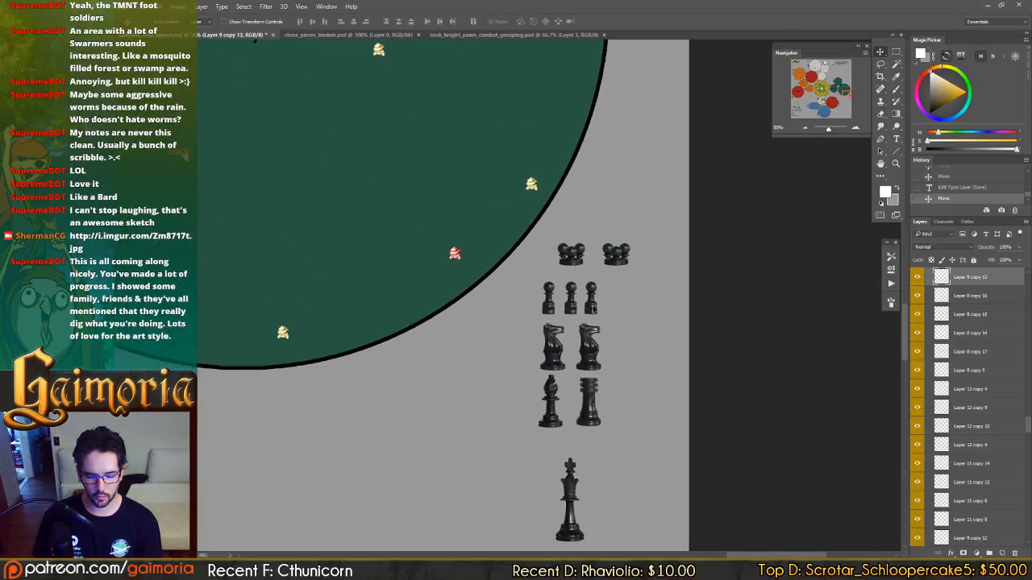
# Add a fourth pawn to the Forgotten forest 03 group and space the pawn row out evenly.
pyautogui.moveTo(593, 309)
pyautogui.mouseDown()
pyautogui.moveTo(629, 310)
pyautogui.moveTo(576, 313)
pyautogui.mouseUp()
pyautogui.click(573, 310)
pyautogui.moveTo(366, 266); pyautogui.dragTo(635, 415)
pyautogui.moveTo(328, 164); pyautogui.dragTo(597, 313)
pyautogui.moveTo(276, 111)
pyautogui.mouseDown()
pyautogui.moveTo(597, 286)
pyautogui.moveTo(537, 290)
pyautogui.moveTo(484, 356)
pyautogui.moveTo(676, 461)
pyautogui.moveTo(287, 103)
pyautogui.mouseUp()
pyautogui.moveTo(701, 526); pyautogui.dragTo(581, 405)
# Move the Forgotten forest 03 knights, bishop, rook and king down to open gaps between the rows.
pyautogui.click(601, 305)
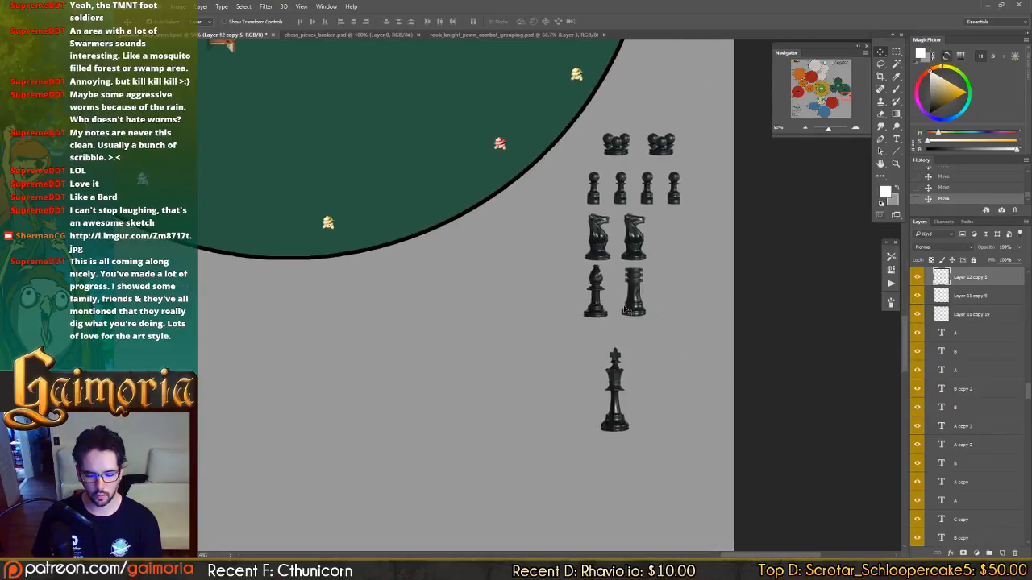
pyautogui.keyDown('shift'); pyautogui.click(629, 307); pyautogui.keyUp('shift')
pyautogui.keyDown('shift'); pyautogui.click(633, 259); pyautogui.keyUp('shift')
pyautogui.moveTo(604, 256); pyautogui.dragTo(605, 273)
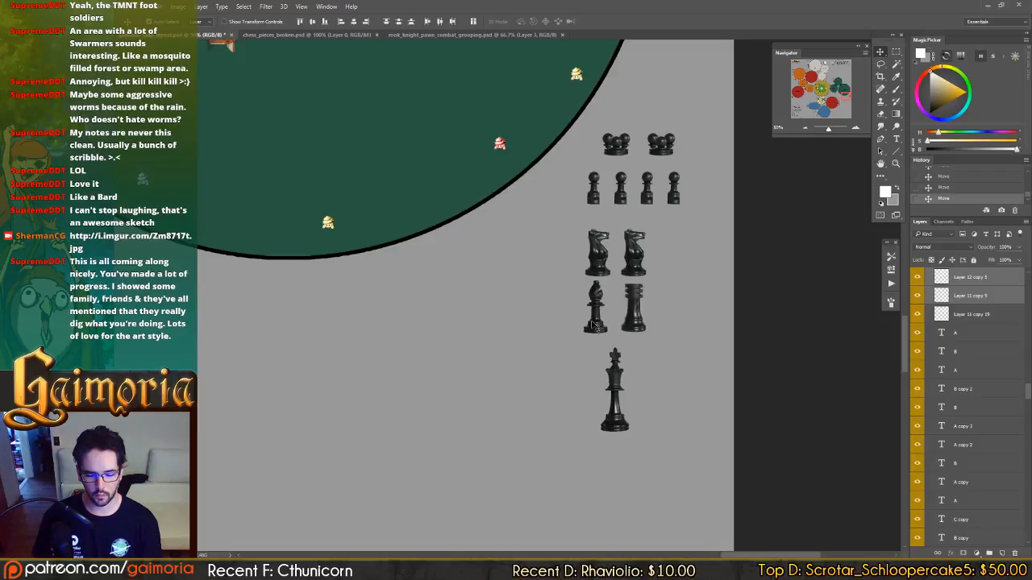
pyautogui.click(626, 325)
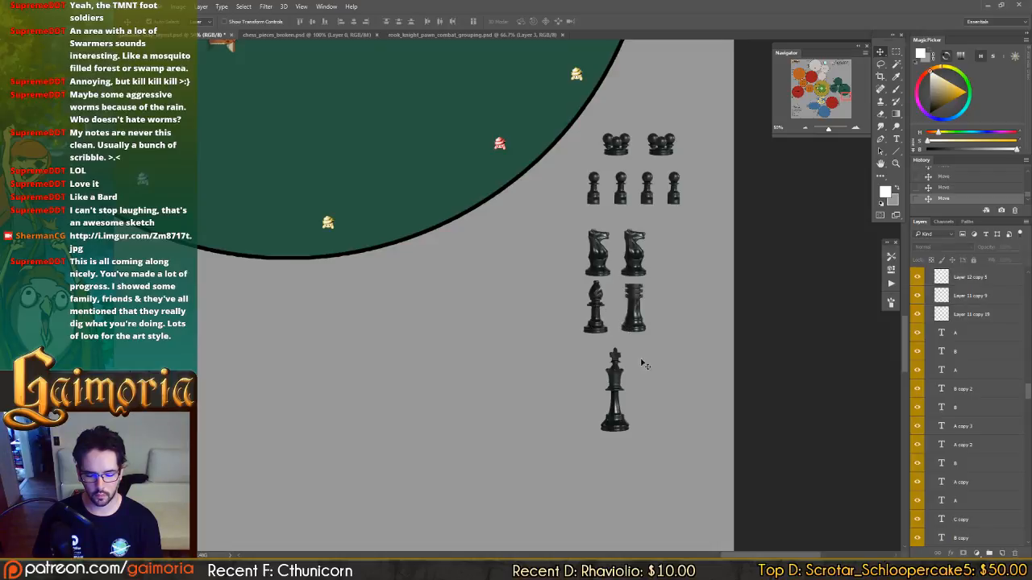
pyautogui.keyDown('shift'); pyautogui.click(594, 326); pyautogui.keyUp('shift')
pyautogui.moveTo(594, 326); pyautogui.dragTo(594, 345)
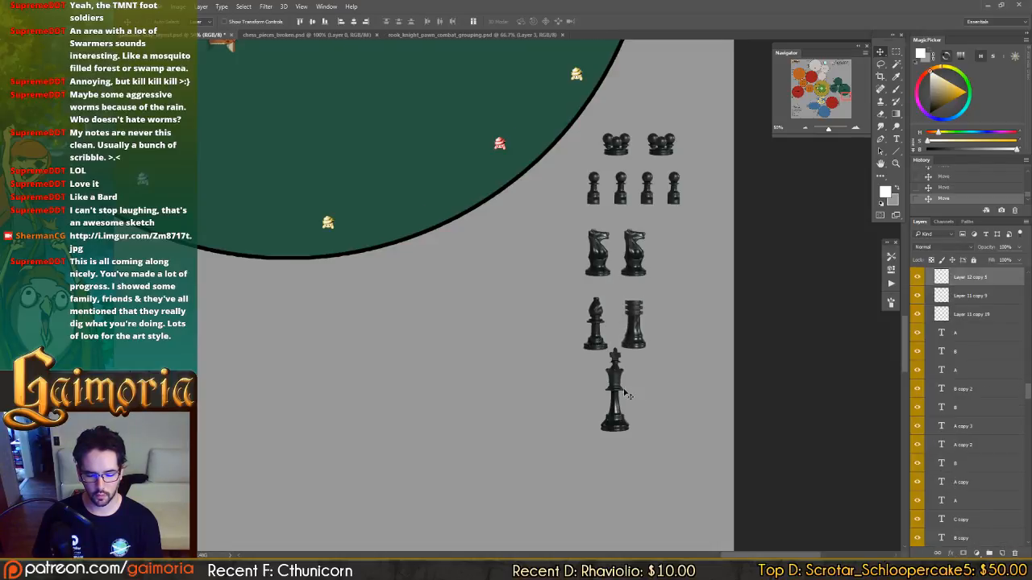
pyautogui.moveTo(614, 381); pyautogui.dragTo(614, 424)
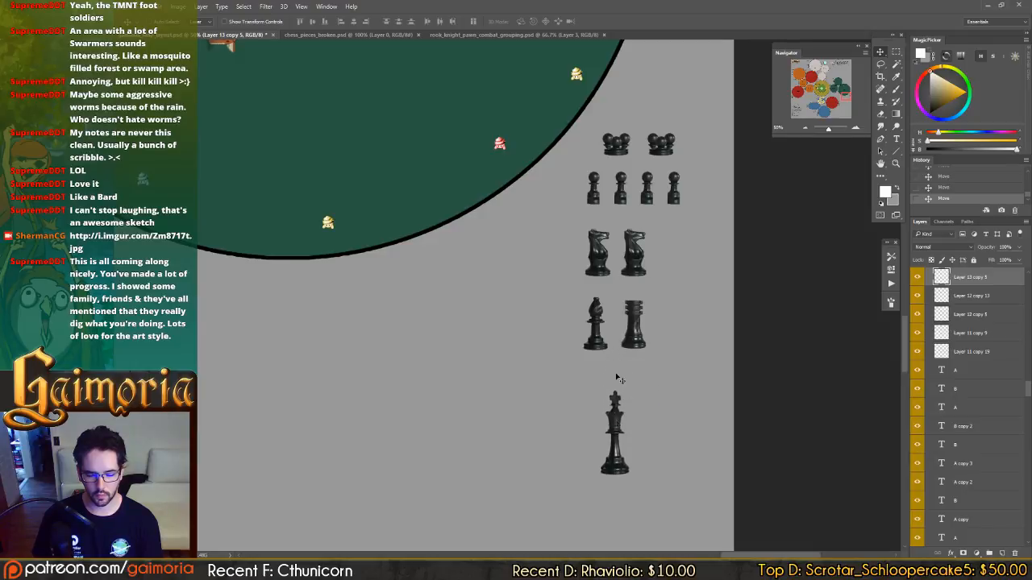
# Duplicate a knight to make a row of three in the Forgotten forest 03 group, evenly spaced.
pyautogui.click(633, 266)
pyautogui.moveTo(641, 273); pyautogui.dragTo(676, 272)
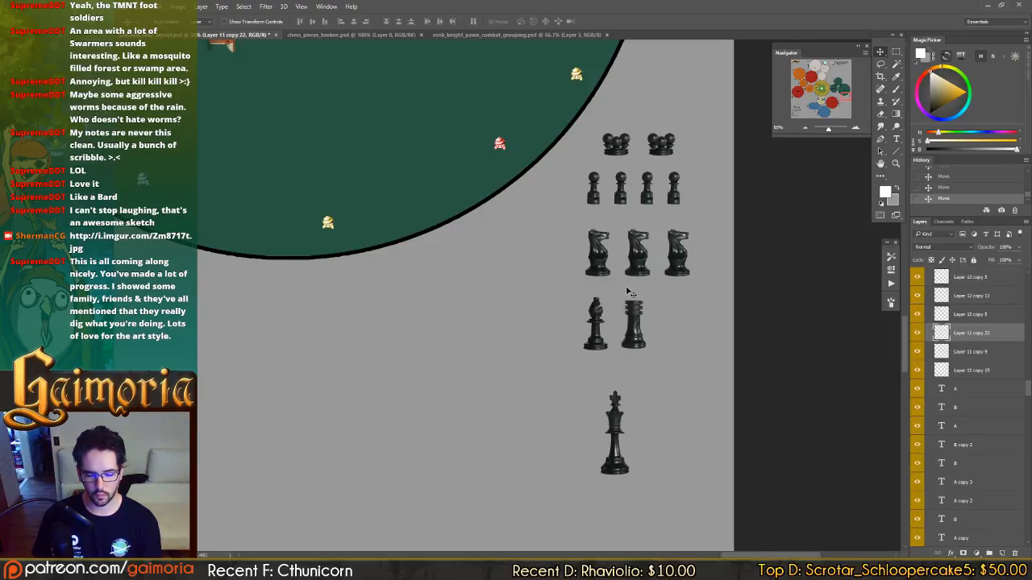
pyautogui.moveTo(513, 169); pyautogui.dragTo(718, 304)
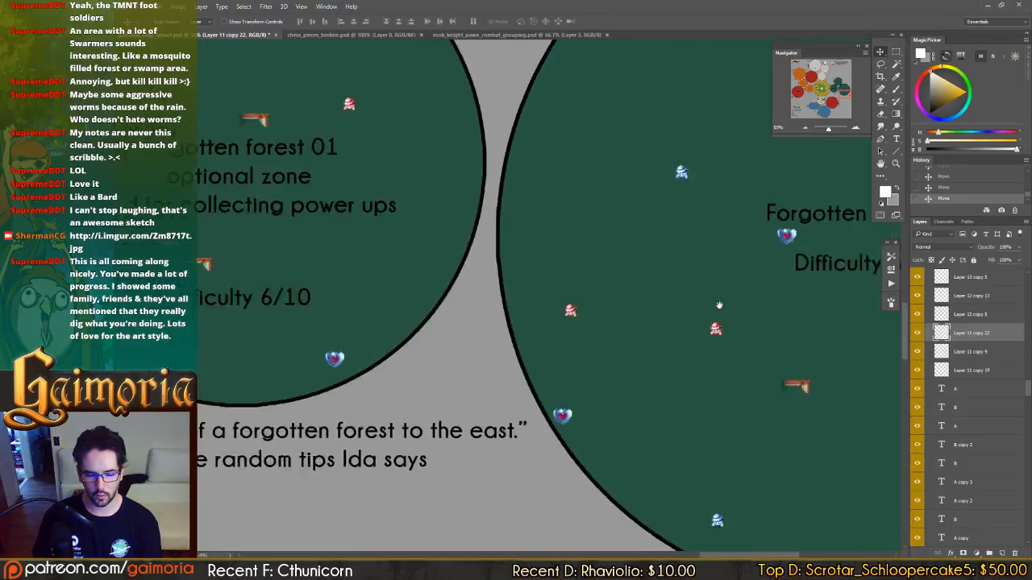
pyautogui.moveTo(773, 343); pyautogui.dragTo(325, 128)
pyautogui.moveTo(530, 202); pyautogui.dragTo(630, 194)
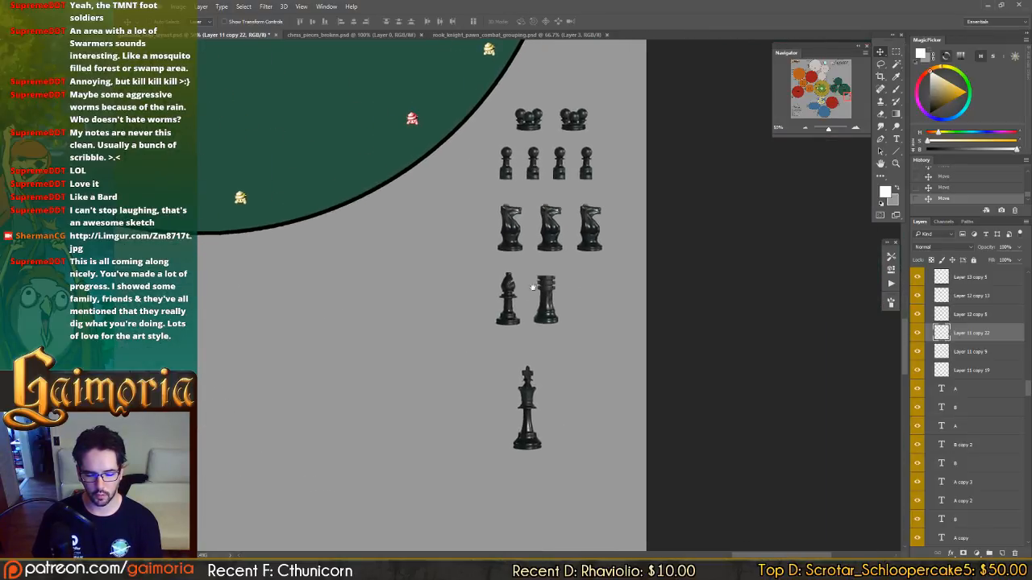
# Reposition the rook and the king beneath the row of three Forgotten forest 03 knights.
pyautogui.moveTo(548, 322); pyautogui.dragTo(597, 316)
pyautogui.click(520, 411)
pyautogui.moveTo(537, 411); pyautogui.dragTo(545, 401)
# Copy the A label from beneath the Forgotten forest 02 bishop to beneath the first swarmer in the Forgotten forest 03 group.
pyautogui.moveTo(541, 347); pyautogui.dragTo(741, 524)
pyautogui.moveTo(451, 133); pyautogui.dragTo(617, 387)
pyautogui.moveTo(536, 270); pyautogui.dragTo(749, 431)
pyautogui.moveTo(473, 228); pyautogui.dragTo(863, 420)
pyautogui.moveTo(589, 205); pyautogui.dragTo(596, 330)
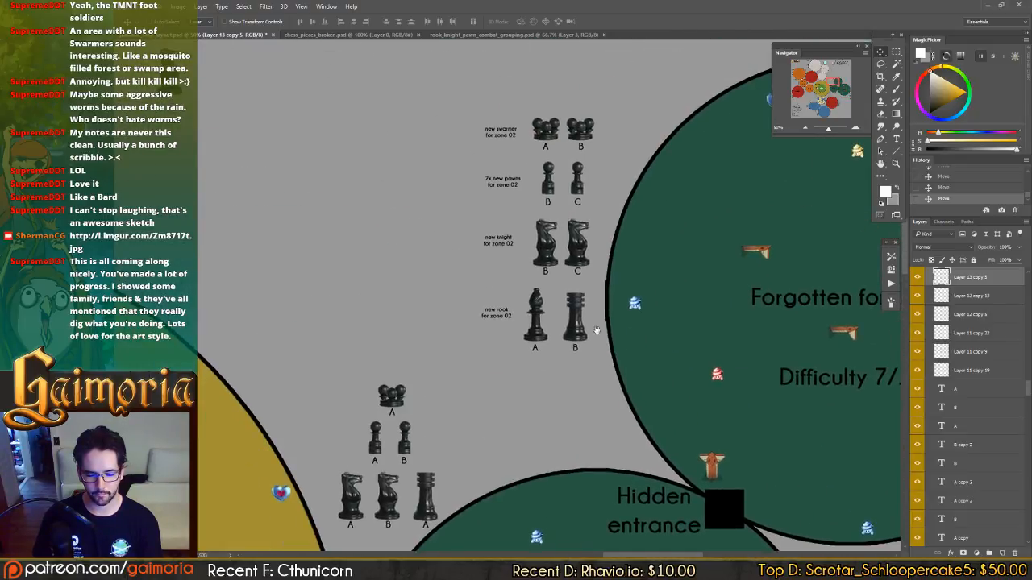
pyautogui.click(536, 352)
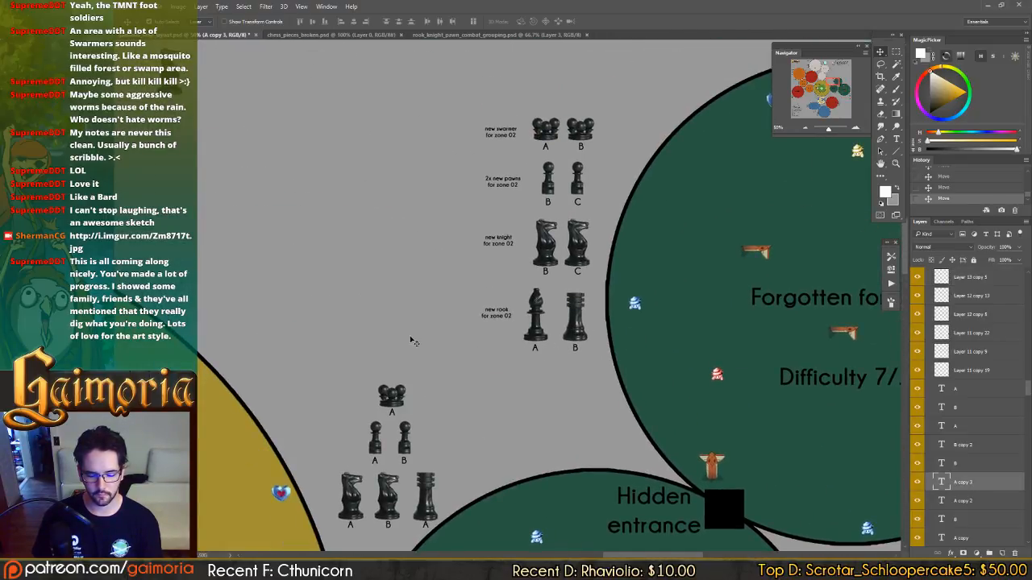
pyautogui.moveTo(749, 446); pyautogui.dragTo(516, 289)
pyautogui.moveTo(901, 475); pyautogui.dragTo(299, 211)
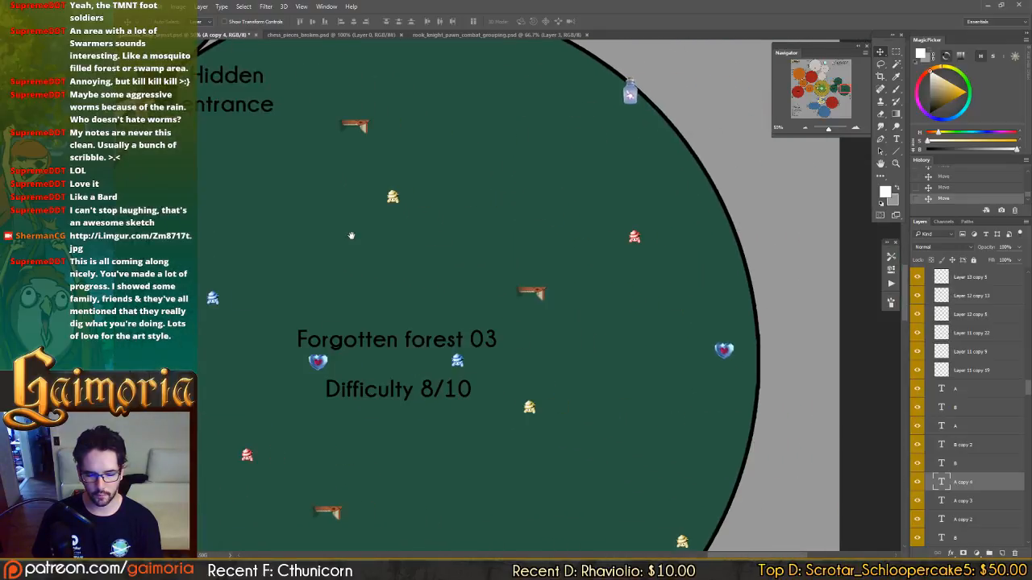
pyautogui.moveTo(655, 551); pyautogui.dragTo(497, 218)
pyautogui.moveTo(363, 145); pyautogui.dragTo(685, 427)
pyautogui.moveTo(619, 348); pyautogui.dragTo(632, 379)
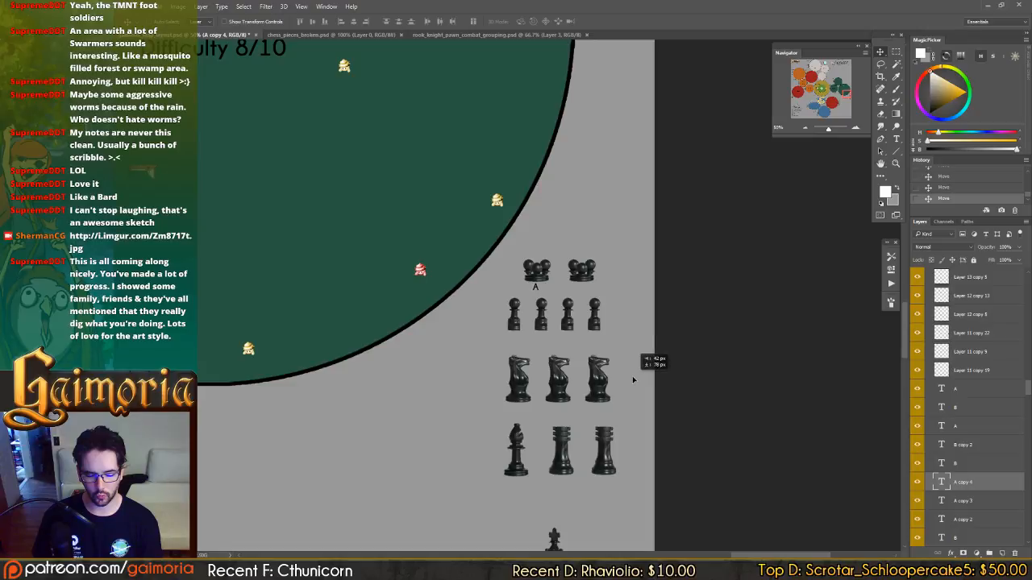
# Duplicate the A label beneath the second Forgotten forest 03 swarmer and change the copy to B.
pyautogui.moveTo(508, 347); pyautogui.dragTo(553, 352)
pyautogui.press('t')
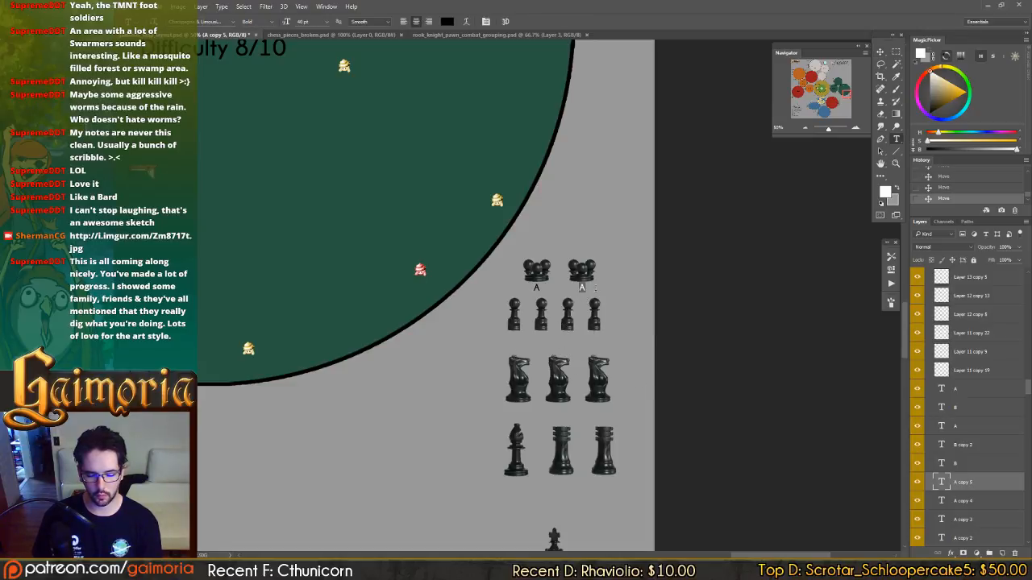
pyautogui.hotkey('ctrl', 'Return')
# Copy the variant label beneath each of the four Forgotten forest 03 pawns and letter them A, B, C and D.
pyautogui.press('v')
pyautogui.keyDown('ctrl'); pyautogui.click(535, 289); pyautogui.keyUp('ctrl')
pyautogui.moveTo(570, 285); pyautogui.dragTo(595, 338)
pyautogui.press('t')
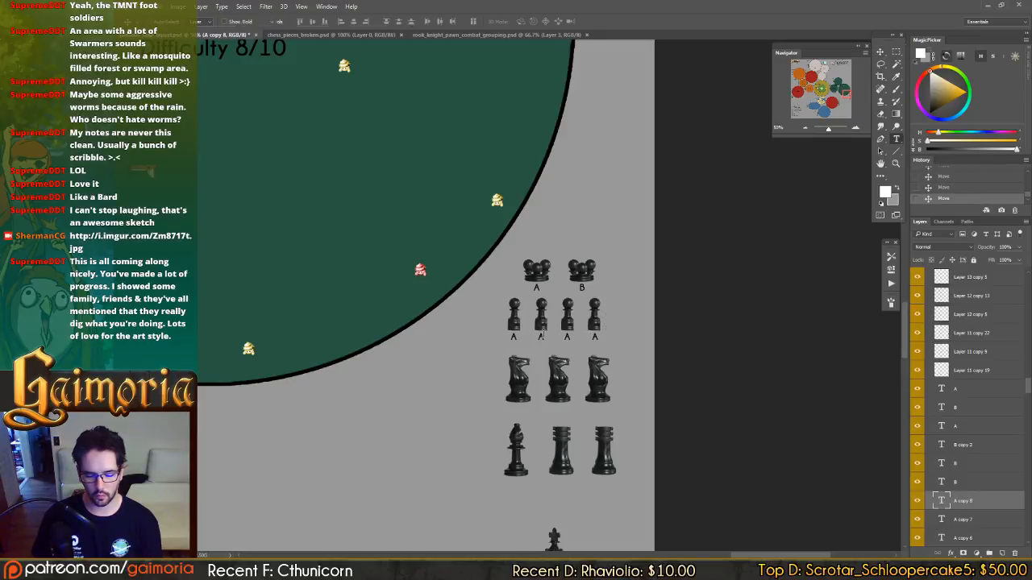
pyautogui.click(540, 337)
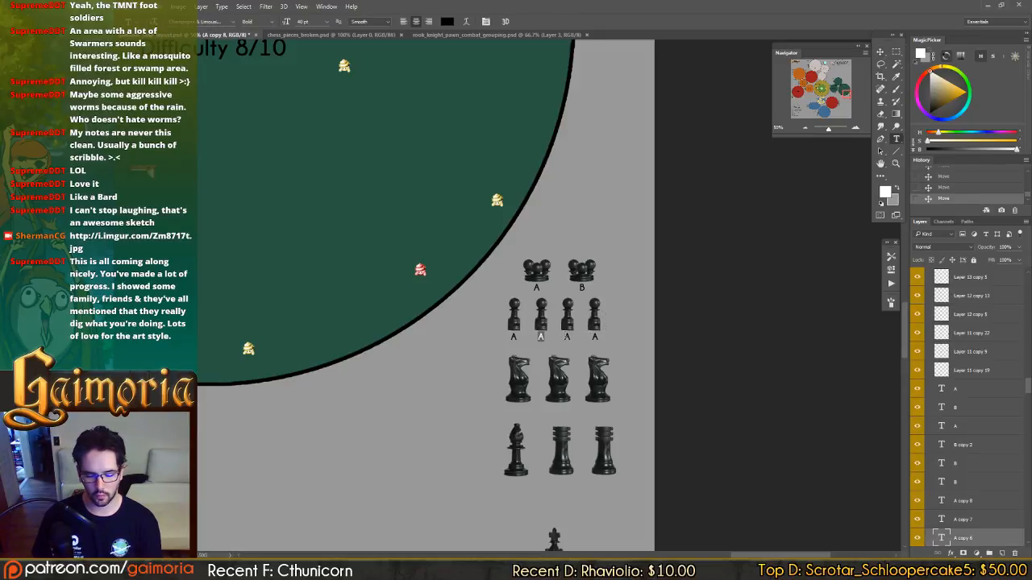
pyautogui.click(596, 340)
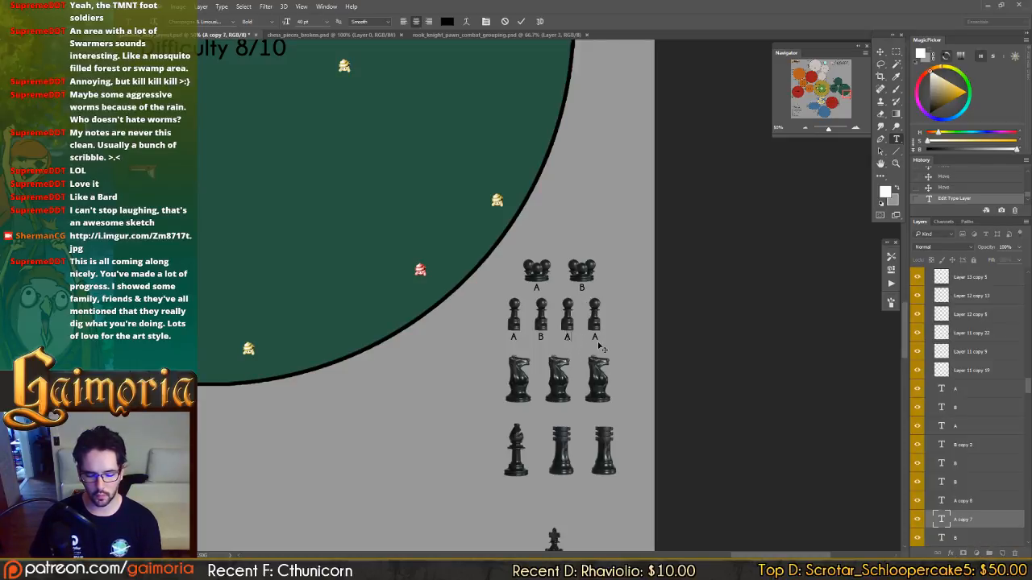
pyautogui.click(595, 338)
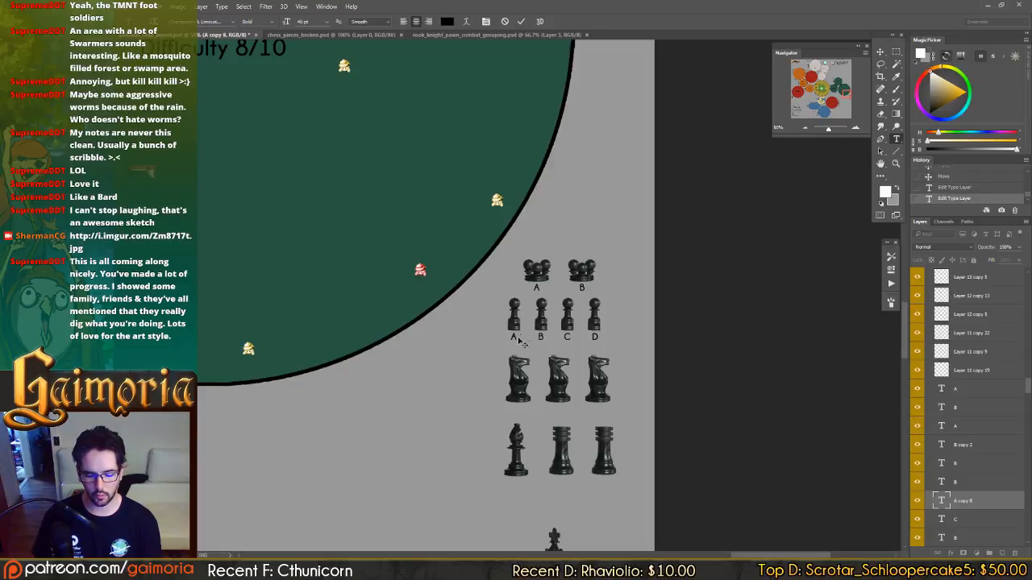
# Copy the variant label beneath each of the three Forgotten forest 03 knights and letter them A, B and C.
pyautogui.press('v')
pyautogui.moveTo(520, 343); pyautogui.dragTo(599, 464)
pyautogui.press('t')
pyautogui.click(559, 412)
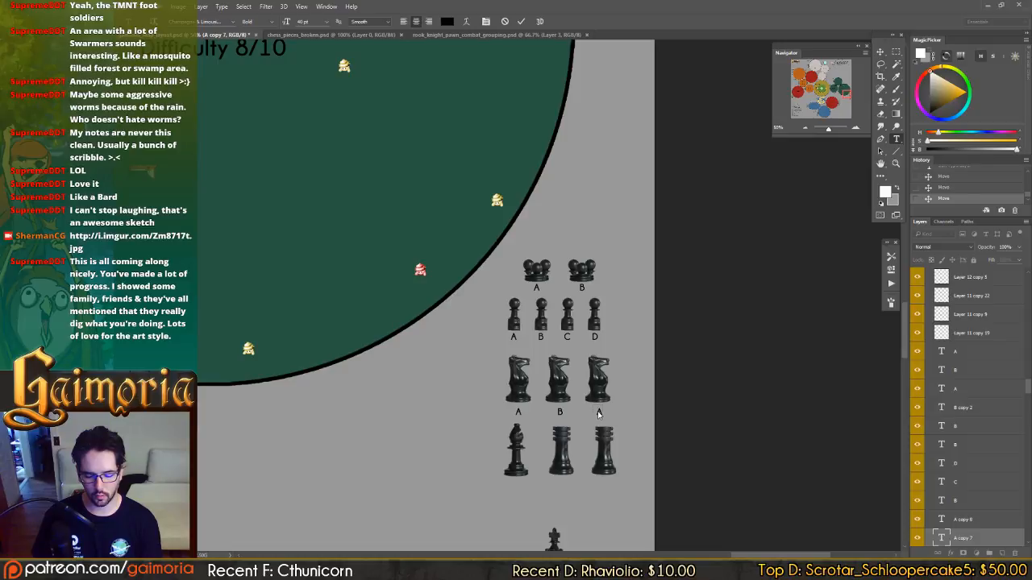
pyautogui.doubleClick(598, 413)
pyautogui.write('C')
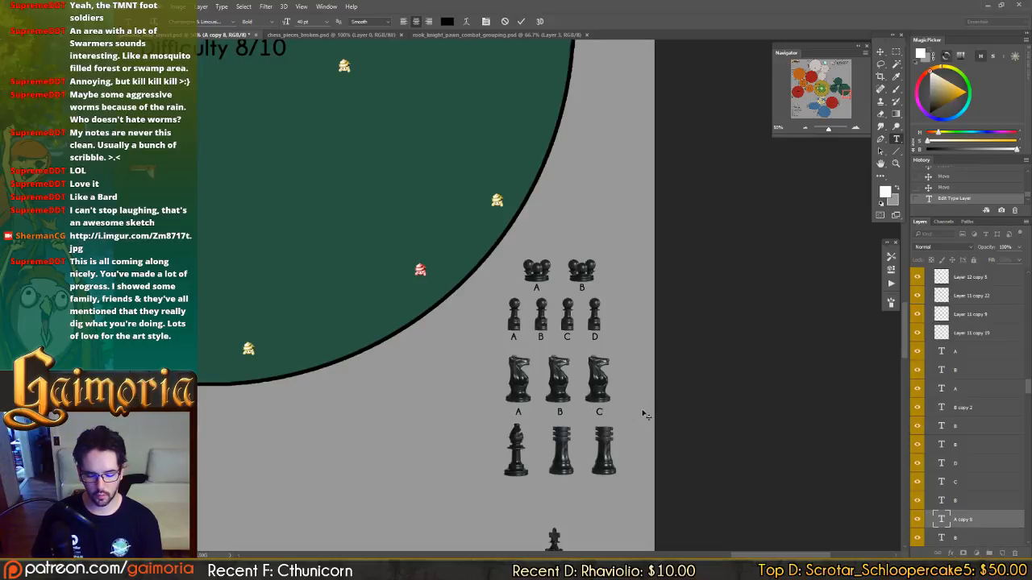
pyautogui.hotkey('ctrl', 'Return')
# Examine the chess-piece group beside the Demon Zone: Blood area, returning to the Forgotten forest 03 group.
pyautogui.moveTo(579, 411); pyautogui.dragTo(660, 315)
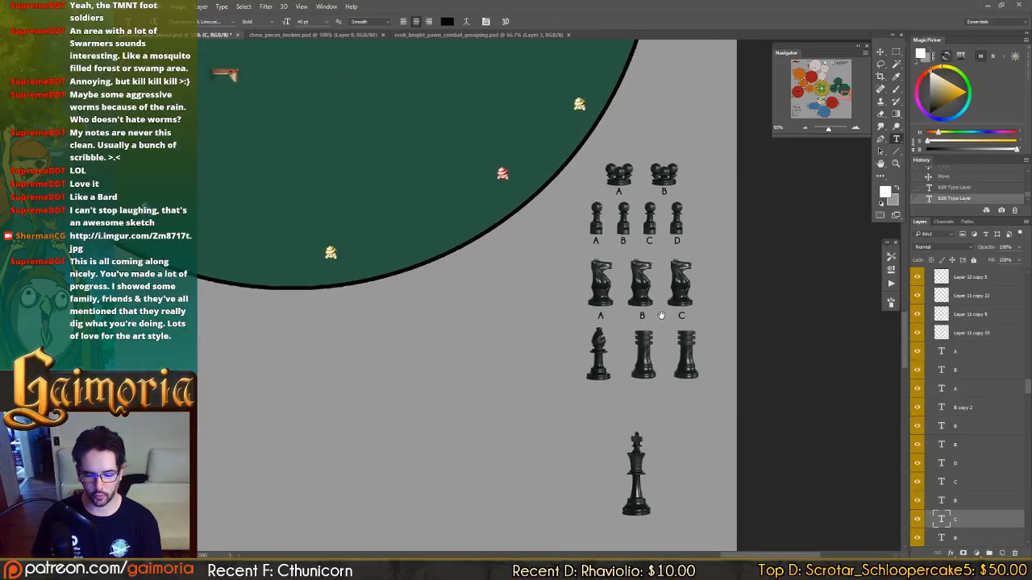
pyautogui.moveTo(451, 297); pyautogui.dragTo(734, 138)
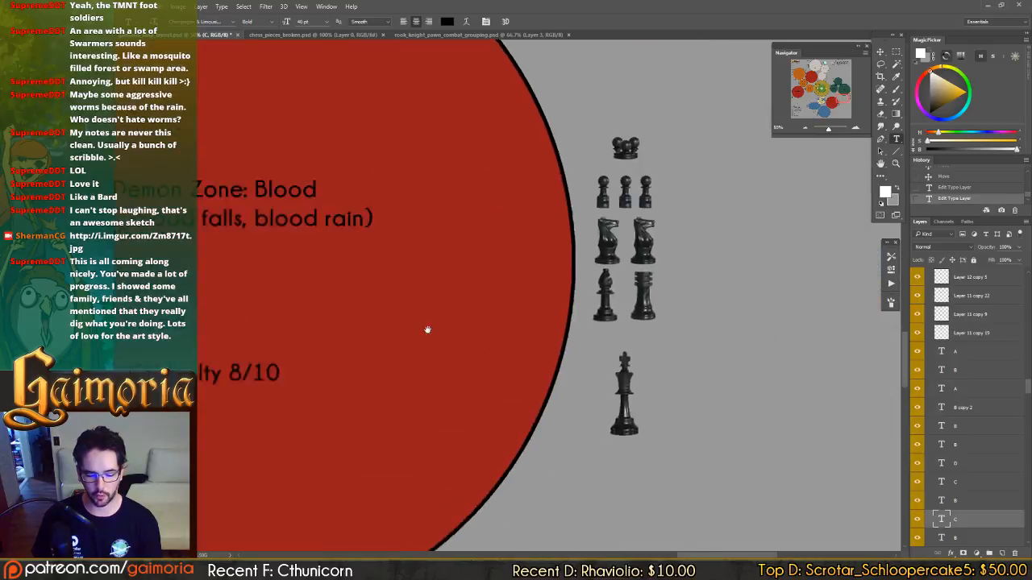
pyautogui.moveTo(465, 340); pyautogui.dragTo(721, 182)
pyautogui.moveTo(422, 360); pyautogui.dragTo(679, 286)
pyautogui.moveTo(617, 190); pyautogui.dragTo(387, 262)
pyautogui.moveTo(699, 240); pyautogui.dragTo(490, 317)
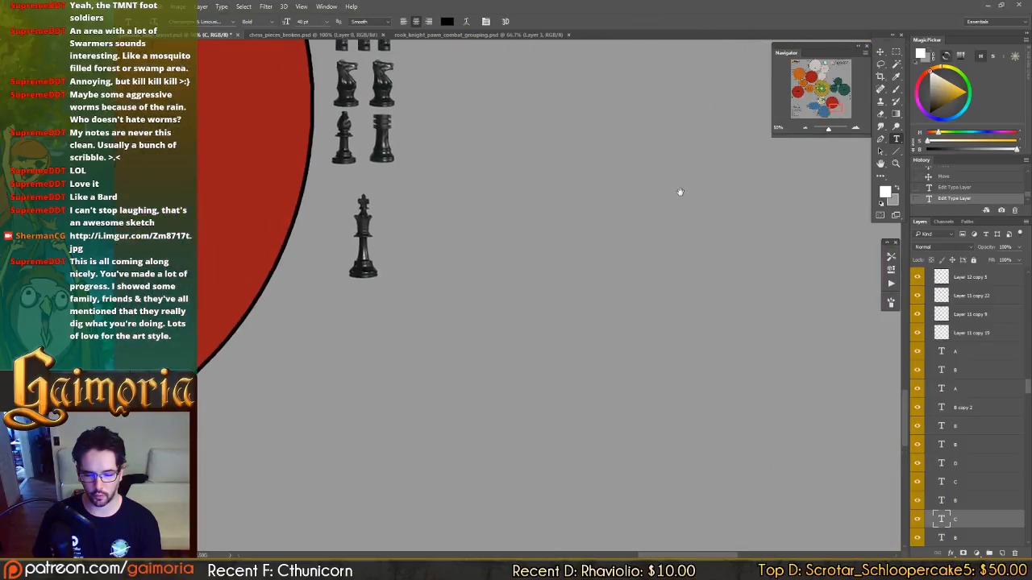
pyautogui.moveTo(680, 194); pyautogui.dragTo(513, 398)
pyautogui.moveTo(658, 309); pyautogui.dragTo(656, 343)
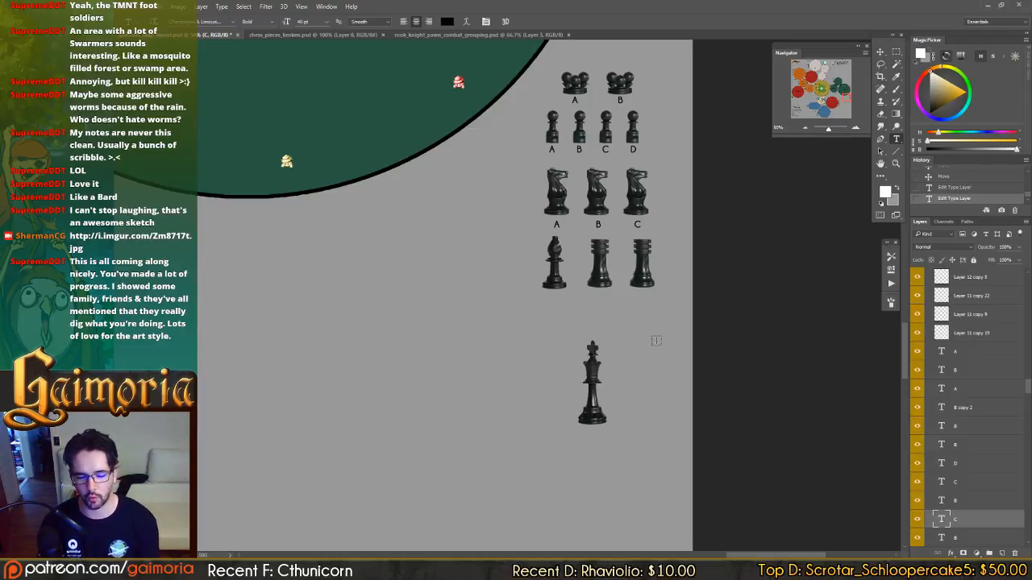
# Copy the A label beneath the Forgotten forest 03 bishop and first rook, and change the rook's label to B.
pyautogui.press('v')
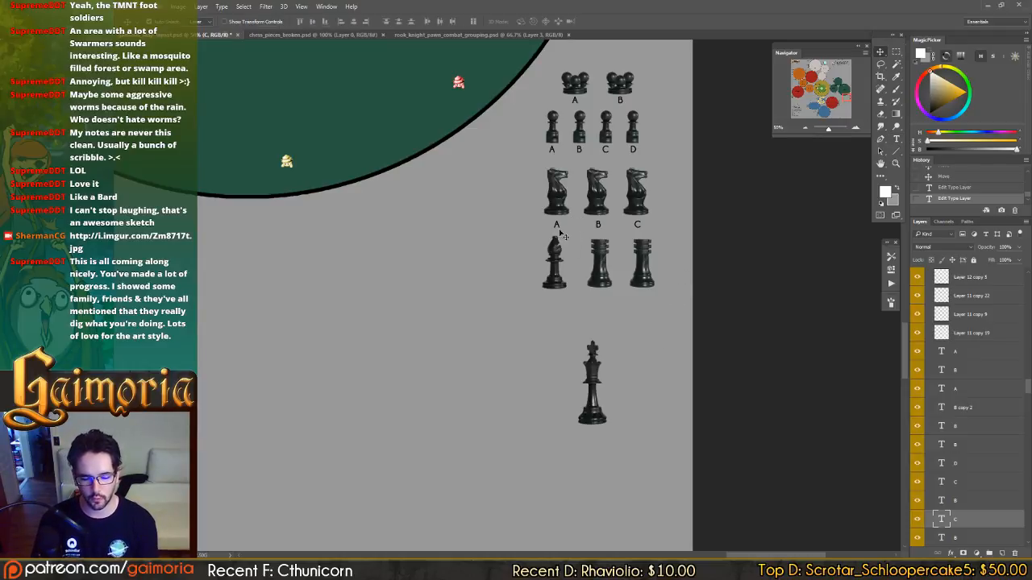
pyautogui.moveTo(556, 227); pyautogui.dragTo(588, 283)
pyautogui.press('t')
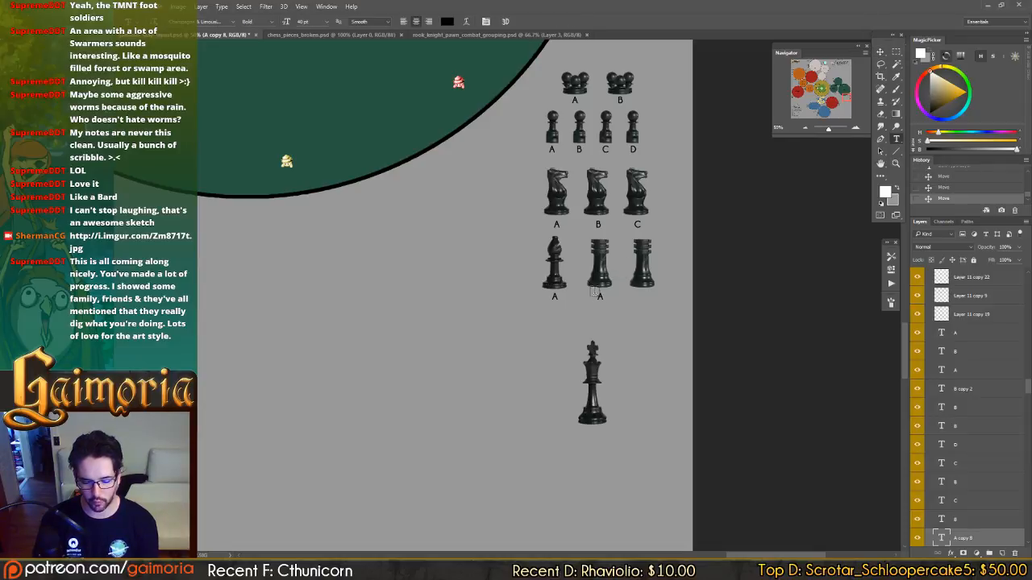
pyautogui.click(599, 296)
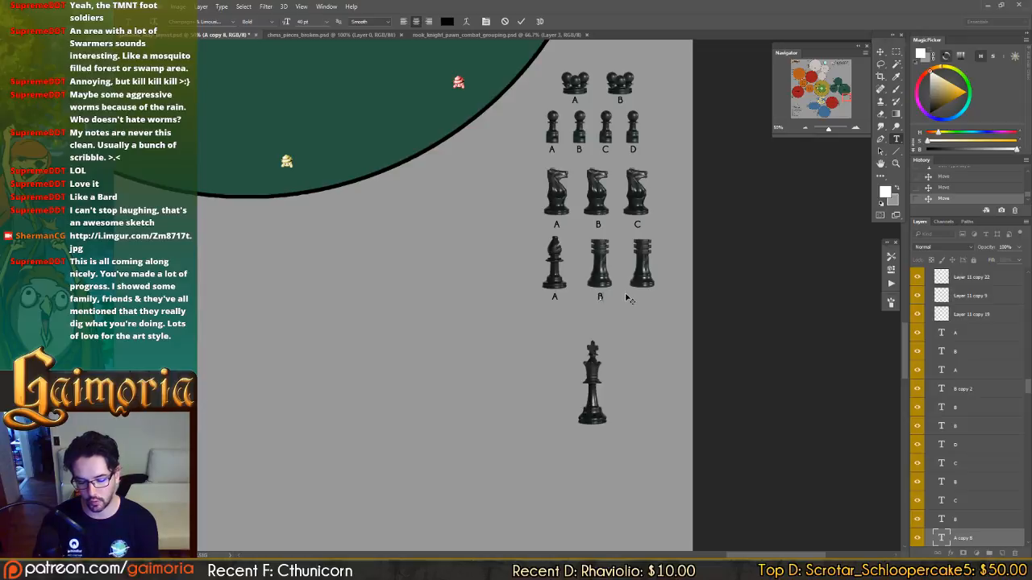
pyautogui.hotkey('ctrl', 'Return')
pyautogui.press('v')
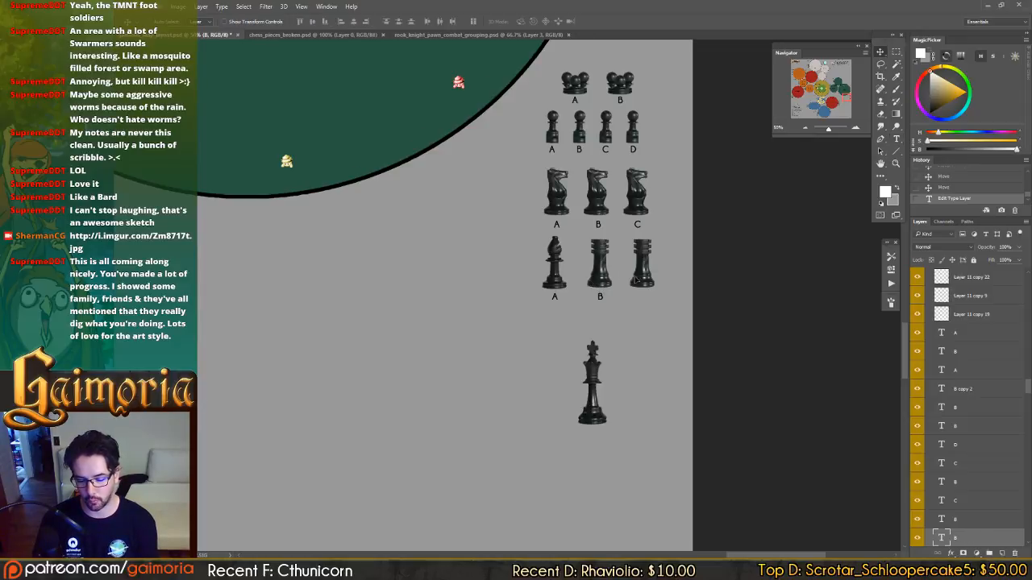
# Duplicate the rook's B label beneath the second Forgotten forest 03 rook and change the copy to C.
pyautogui.moveTo(594, 280); pyautogui.dragTo(643, 280)
pyautogui.hotkey('ctrl', 'z')
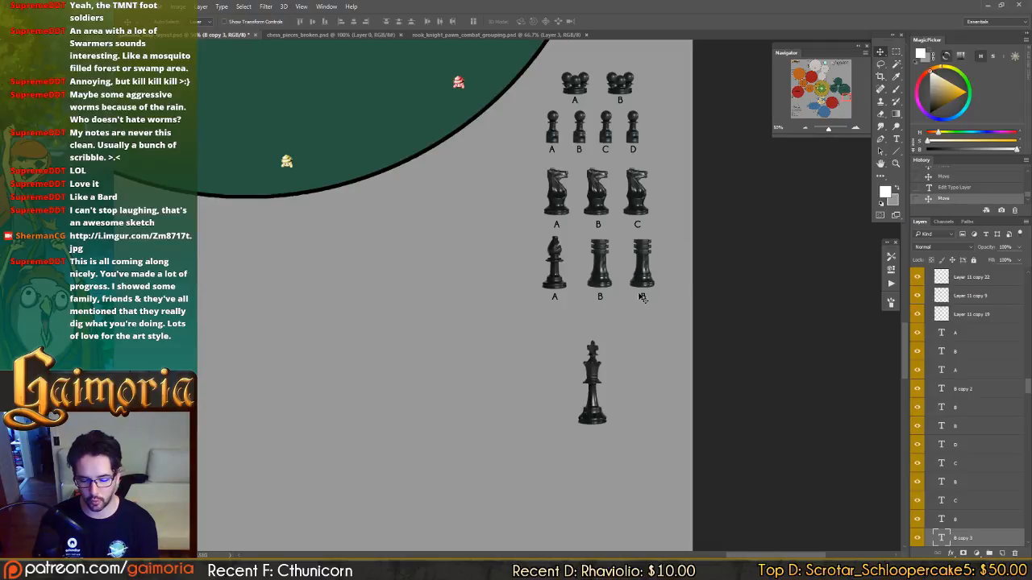
pyautogui.press('t')
pyautogui.click(642, 297)
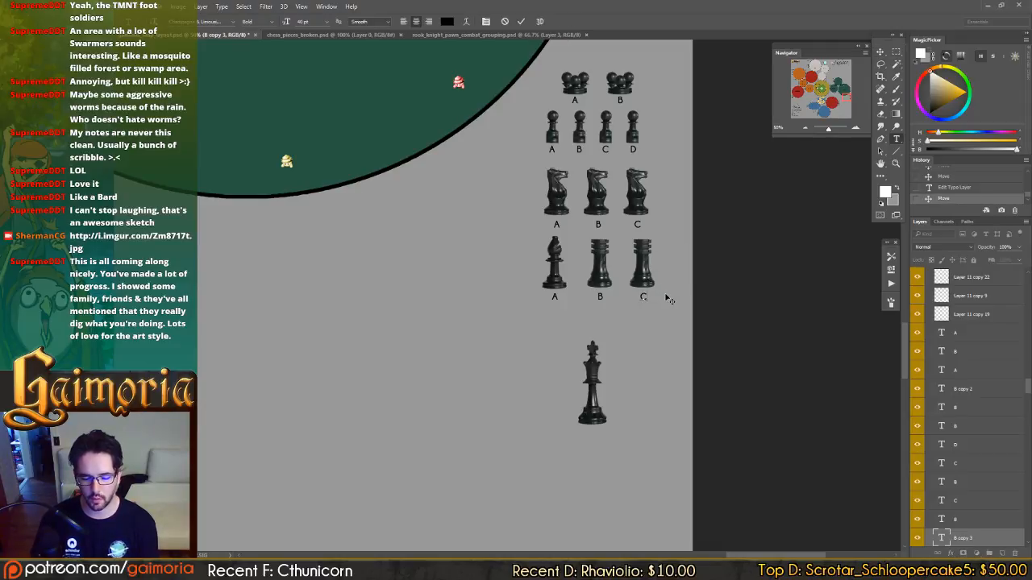
# Reletter the two Forgotten forest 03 rooks as A and B, and save the document.
pyautogui.click(601, 297)
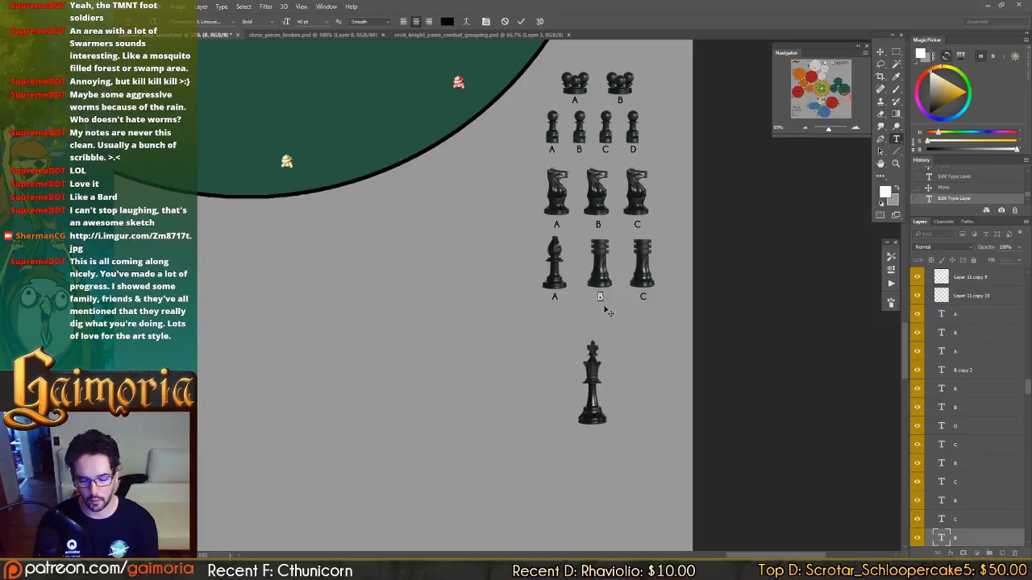
pyautogui.hotkey('ctrl', 'a')
pyautogui.write('A')
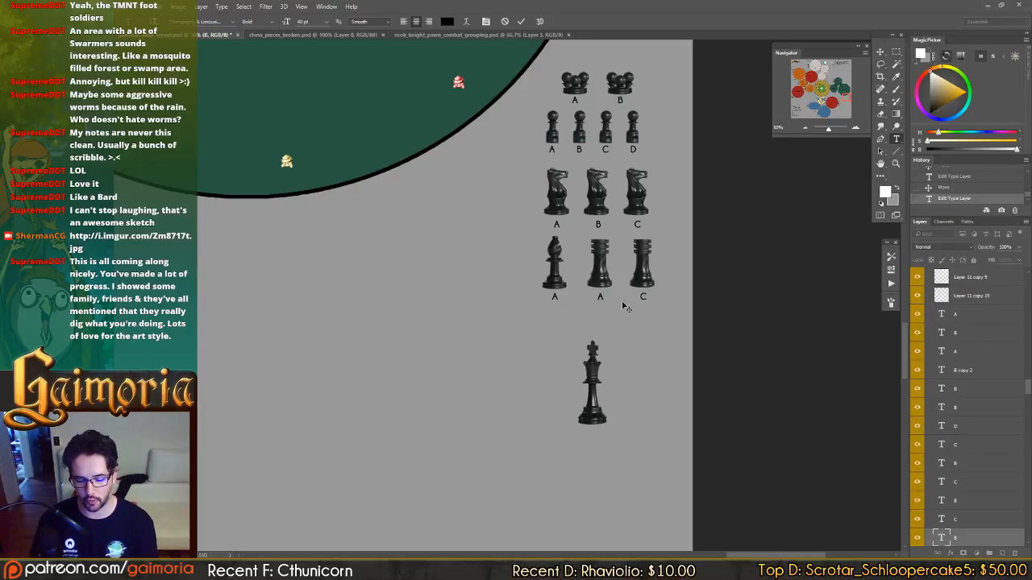
pyautogui.click(643, 297)
pyautogui.hotkey('ctrl', 'a')
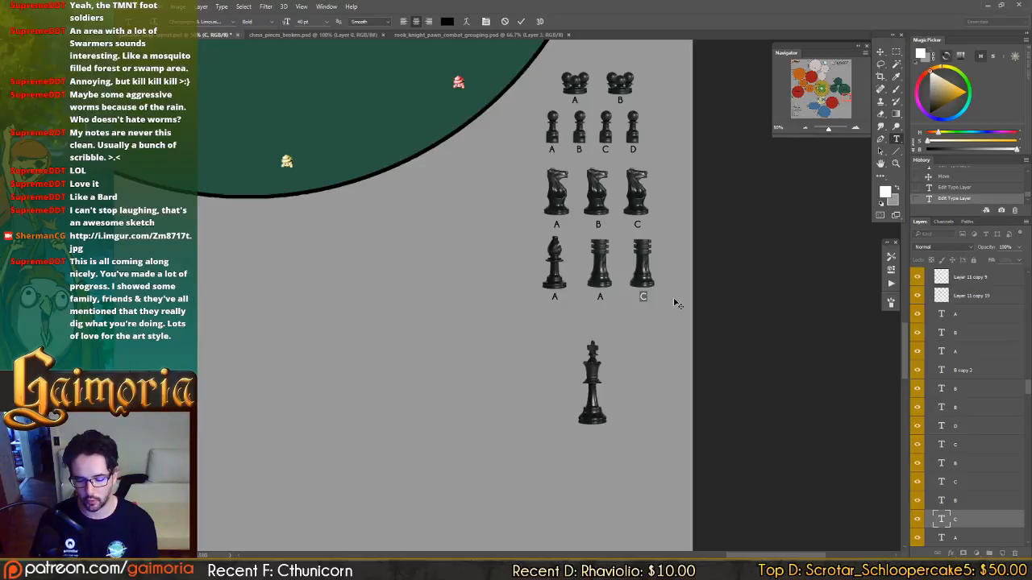
pyautogui.write('B')
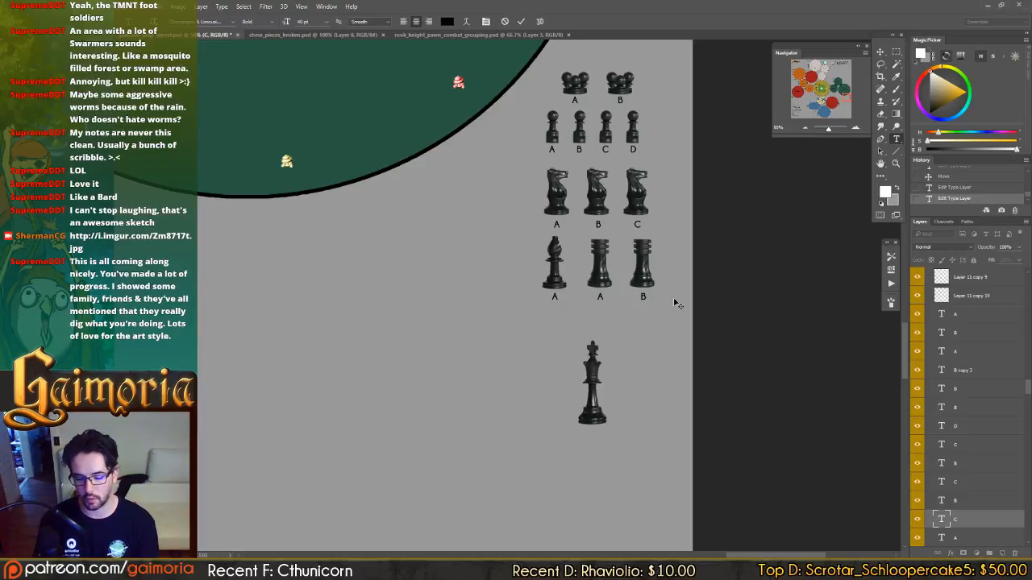
pyautogui.hotkey('ctrl', 'Return')
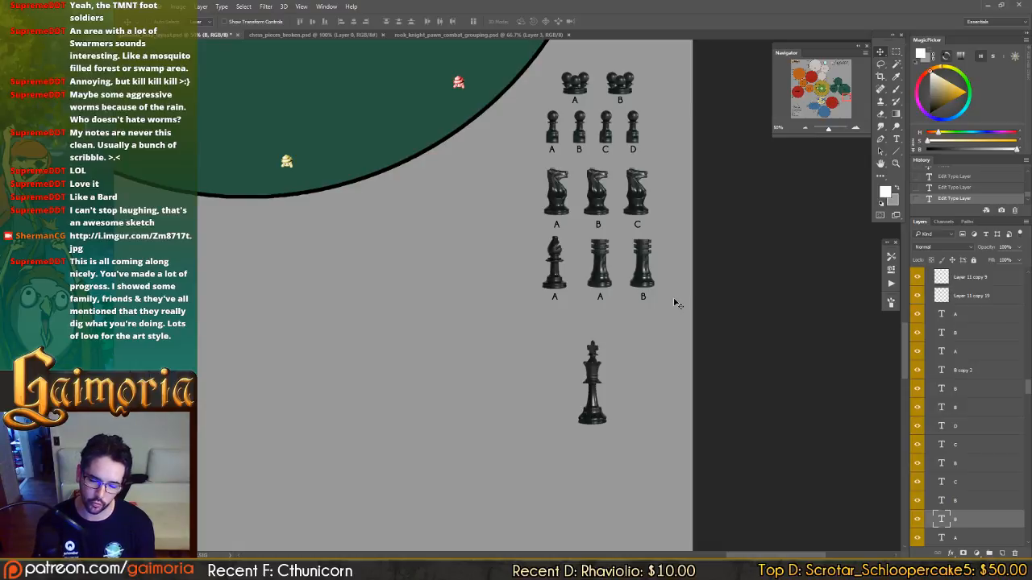
pyautogui.hotkey('ctrl', 's')
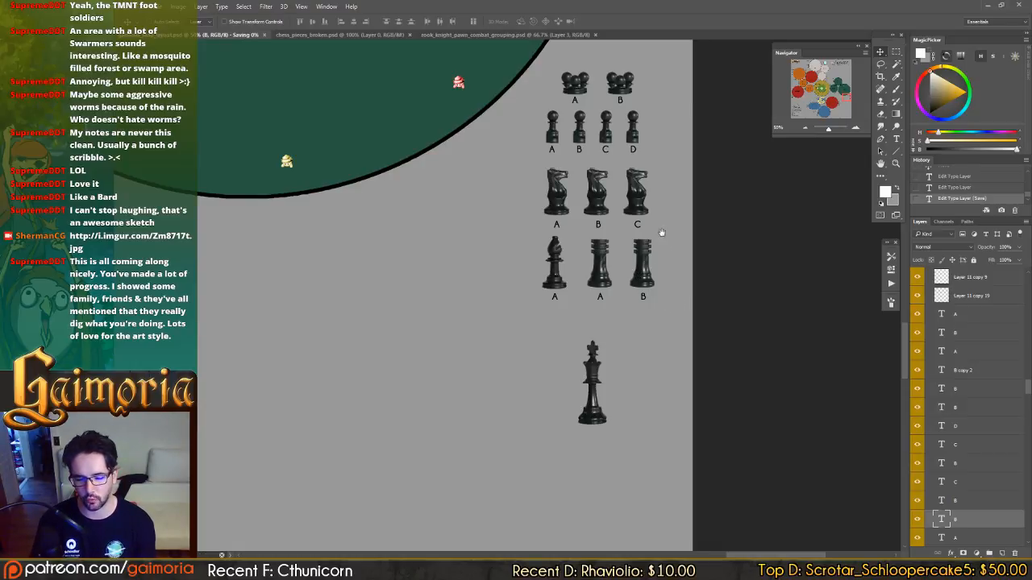
# Nudge the Forgotten forest 03 king up and slightly right to sit beneath the first rook, and save the document.
pyautogui.moveTo(667, 250); pyautogui.dragTo(666, 265)
pyautogui.moveTo(655, 146); pyautogui.dragTo(666, 182)
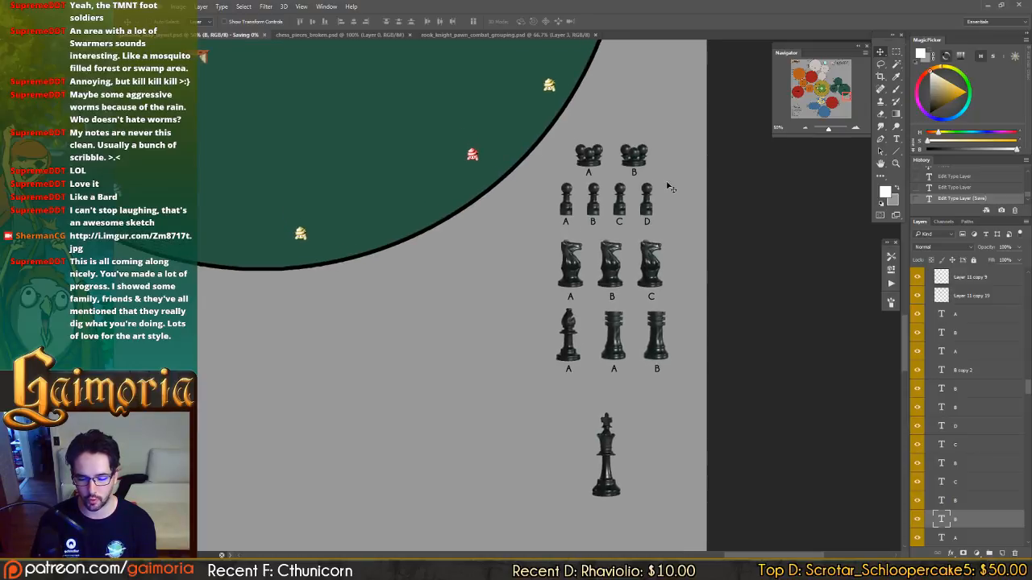
pyautogui.moveTo(655, 182)
pyautogui.mouseDown()
pyautogui.moveTo(653, 217)
pyautogui.moveTo(617, 123)
pyautogui.moveTo(661, 195)
pyautogui.mouseUp()
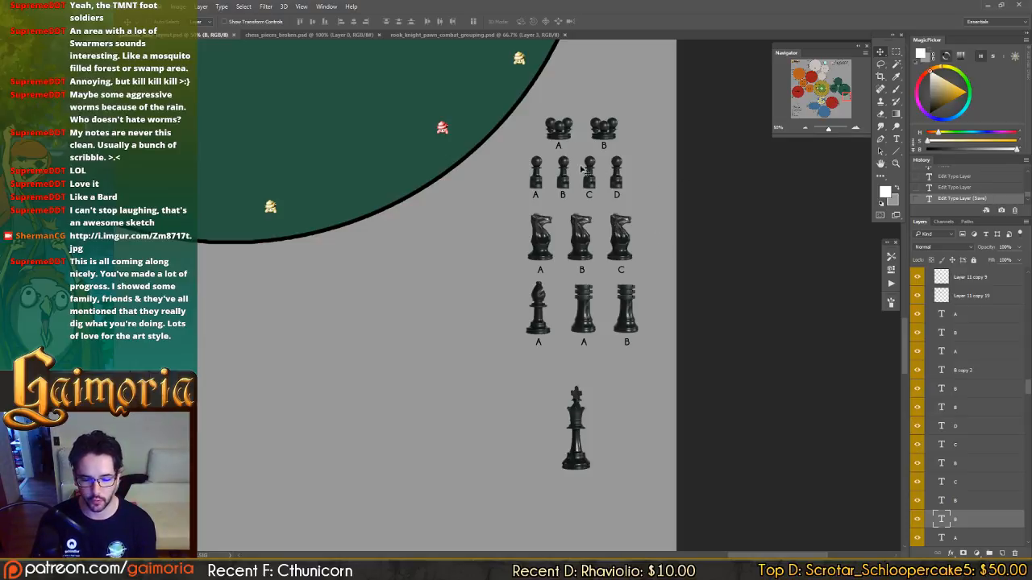
pyautogui.moveTo(571, 236); pyautogui.dragTo(586, 229)
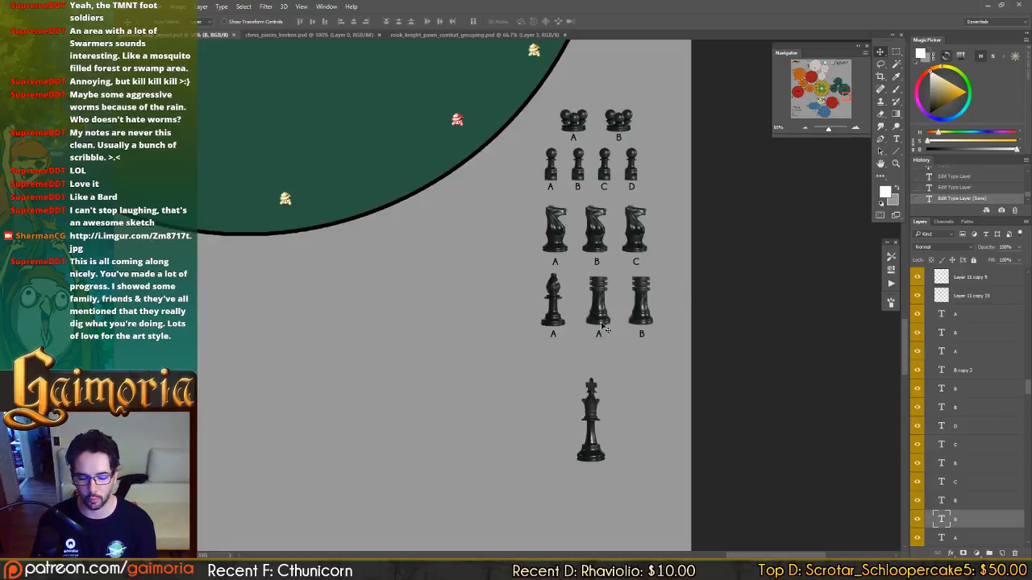
pyautogui.moveTo(591, 407); pyautogui.dragTo(598, 393)
pyautogui.hotkey('ctrl', 's')
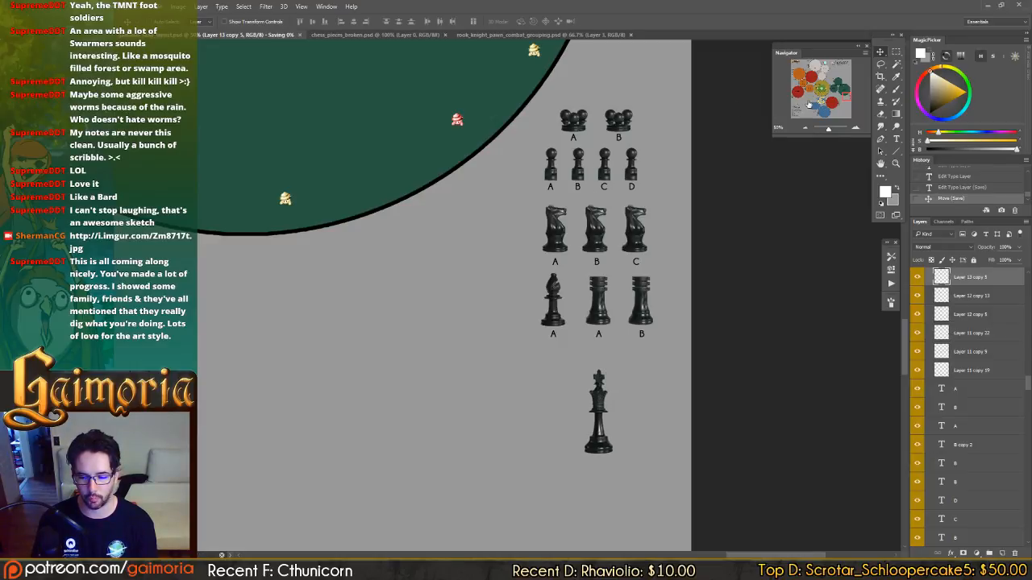
# Compare the chess-piece grouping beside Forgotten forest 03 with the Forgotten forest 01 and 02 groupings and their notes.
pyautogui.moveTo(406, 202); pyautogui.dragTo(417, 279)
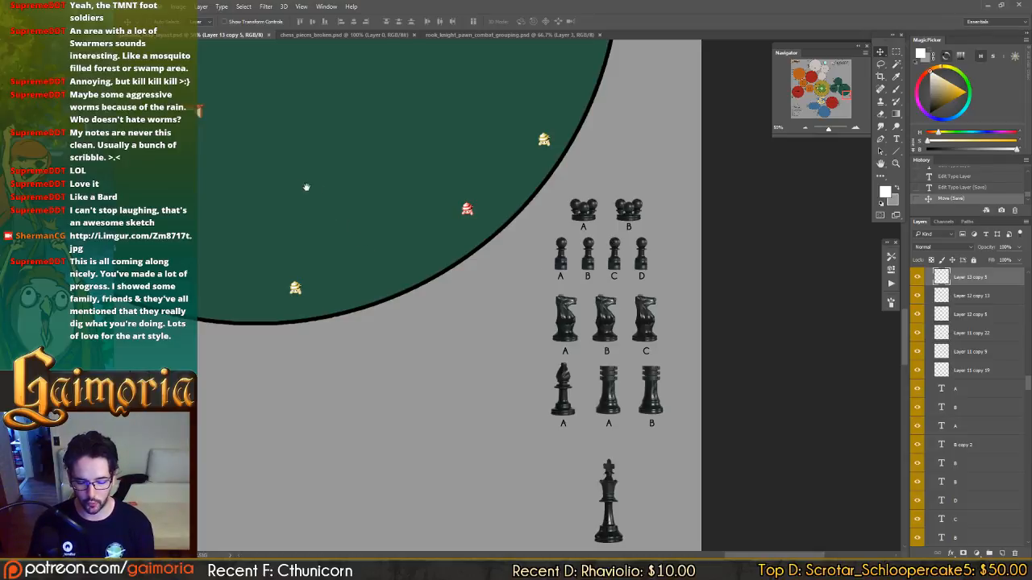
pyautogui.moveTo(307, 187); pyautogui.dragTo(691, 425)
pyautogui.moveTo(278, 85); pyautogui.dragTo(594, 414)
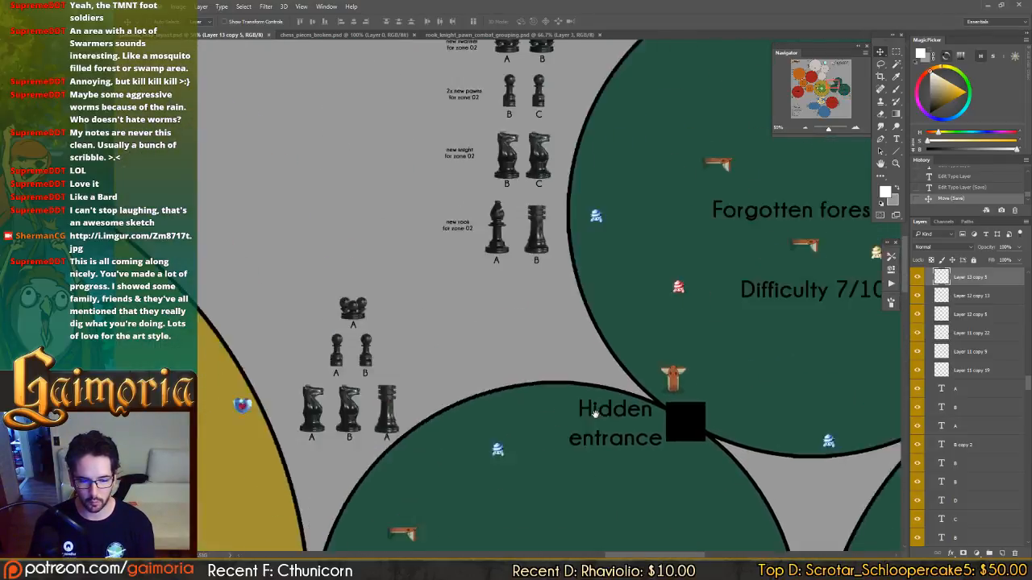
pyautogui.moveTo(618, 288); pyautogui.dragTo(642, 283)
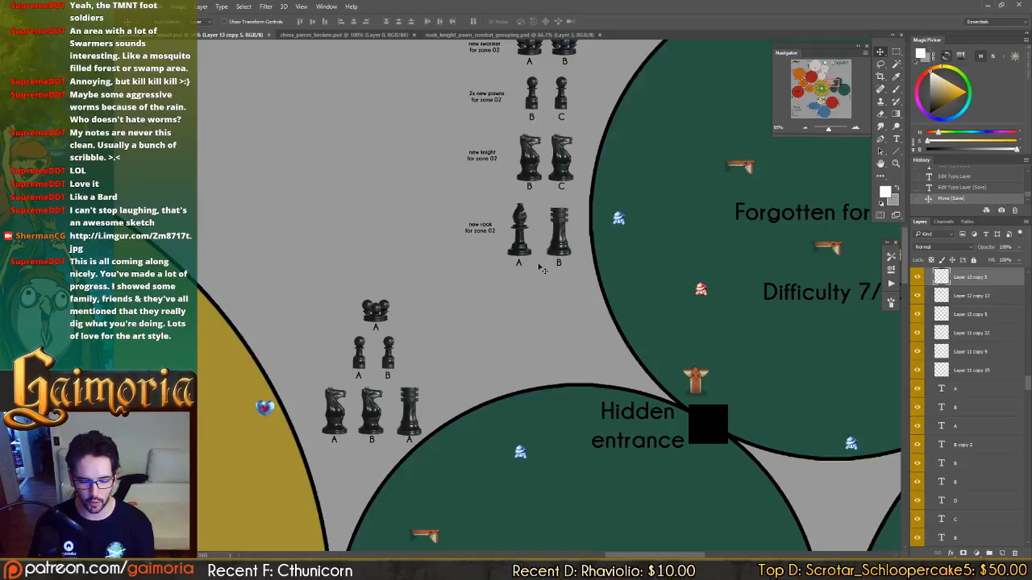
pyautogui.moveTo(542, 153); pyautogui.dragTo(540, 215)
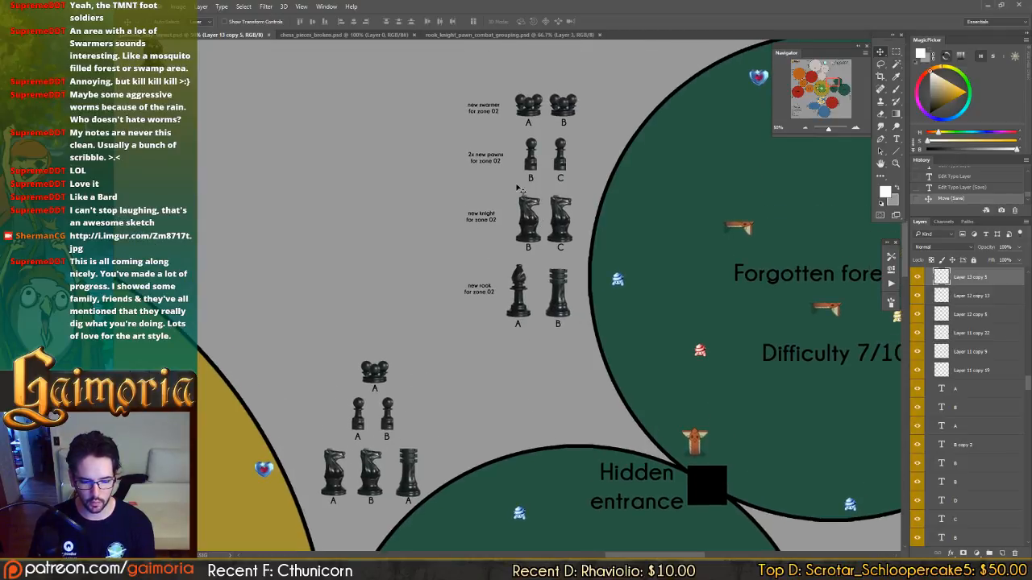
pyautogui.moveTo(634, 285); pyautogui.dragTo(331, 73)
pyautogui.moveTo(814, 524); pyautogui.dragTo(441, 271)
pyautogui.moveTo(693, 423); pyautogui.dragTo(320, 84)
pyautogui.moveTo(604, 271); pyautogui.dragTo(729, 255)
# Add the note "new pawn for zone 03" beside the Forgotten forest 03 pawn row, matching the zone 02 notes' style, and nudge it into place.
pyautogui.press('t')
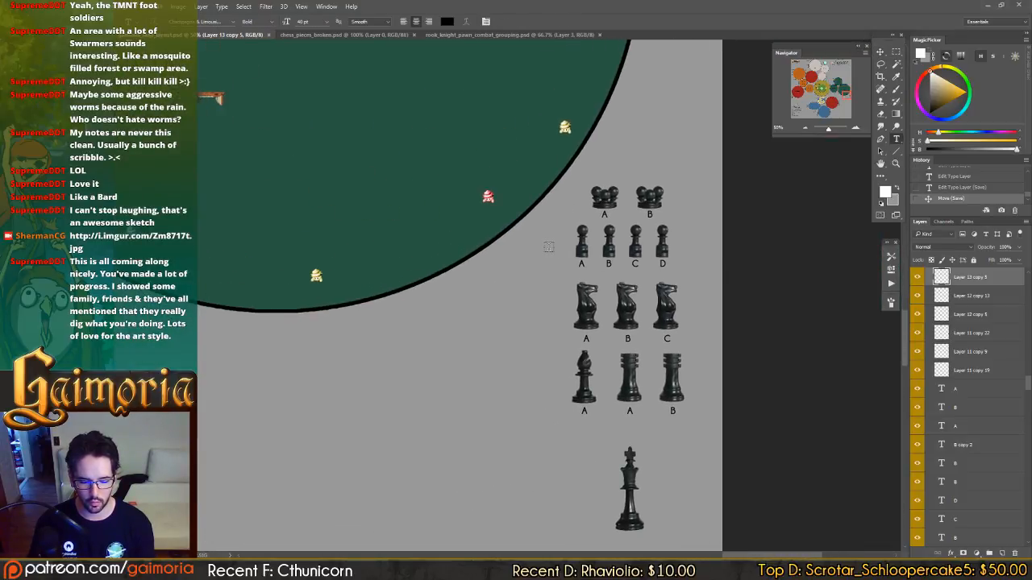
pyautogui.moveTo(347, 104); pyautogui.dragTo(721, 437)
pyautogui.moveTo(234, 65); pyautogui.dragTo(543, 346)
pyautogui.moveTo(338, 151); pyautogui.dragTo(456, 259)
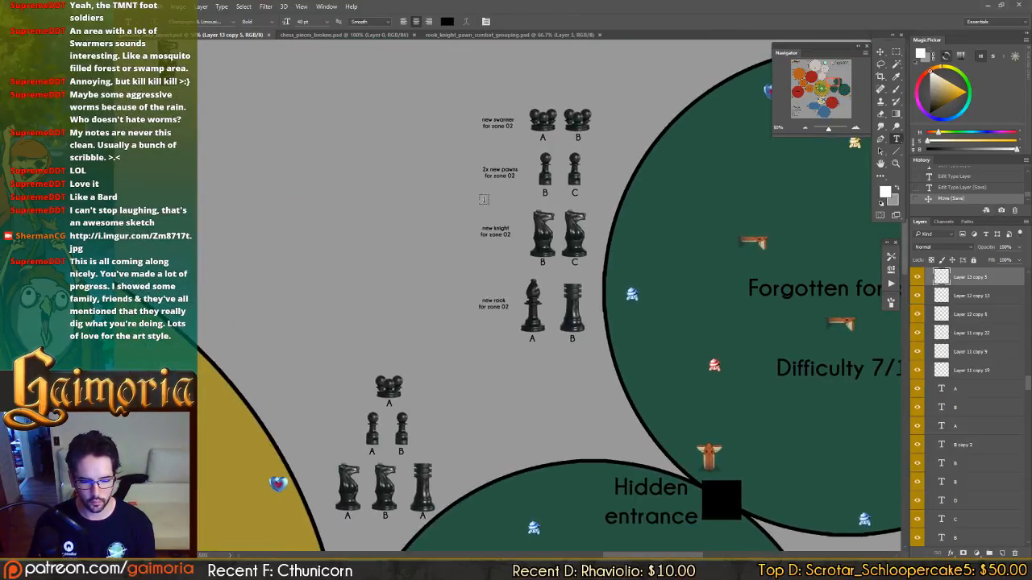
pyautogui.click(500, 173)
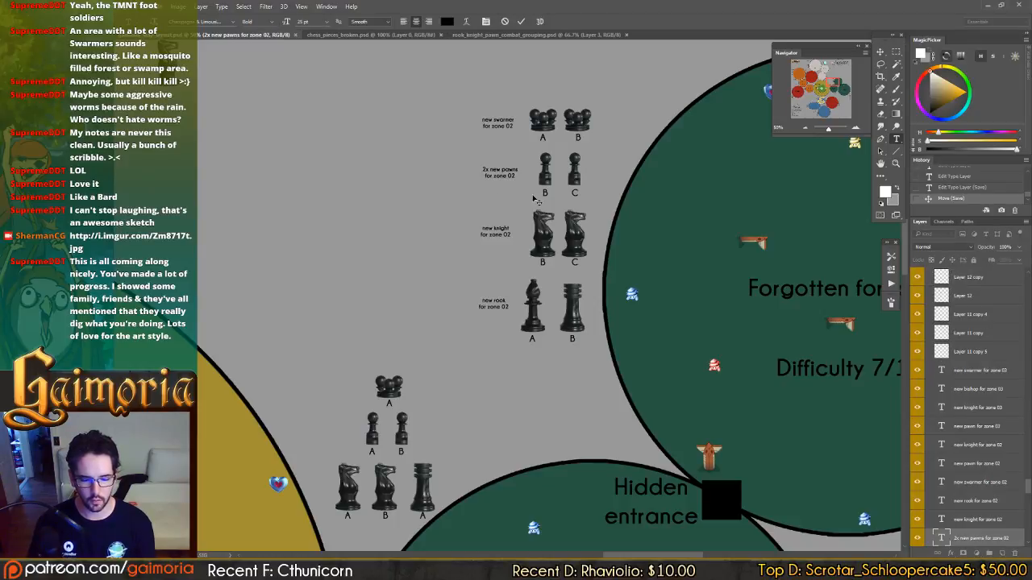
pyautogui.hotkey('ctrl', 'Return')
pyautogui.moveTo(663, 343); pyautogui.dragTo(366, 119)
pyautogui.moveTo(725, 364); pyautogui.dragTo(362, 100)
pyautogui.moveTo(699, 392); pyautogui.dragTo(433, 171)
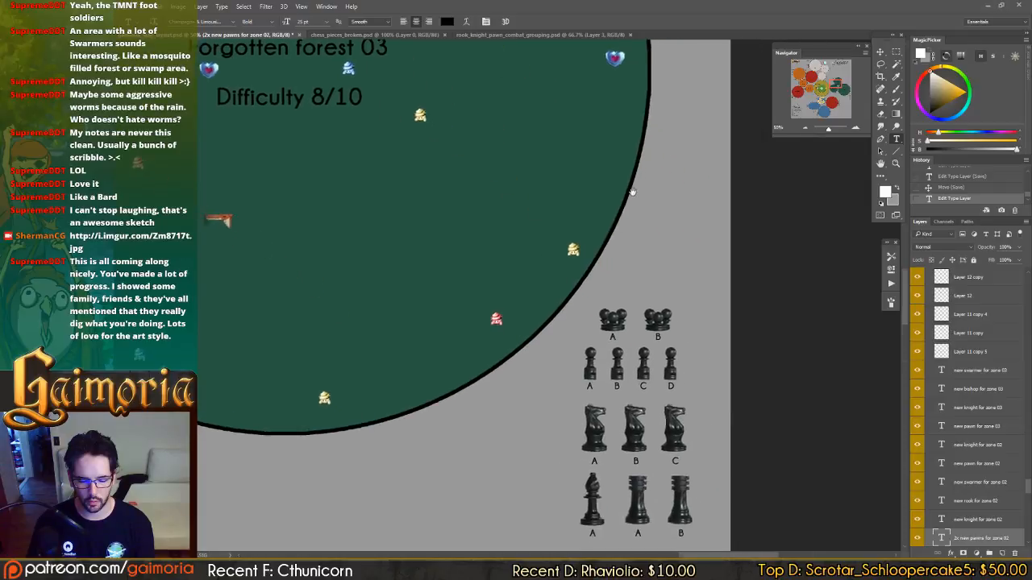
pyautogui.moveTo(575, 277); pyautogui.dragTo(628, 175)
pyautogui.click(609, 271)
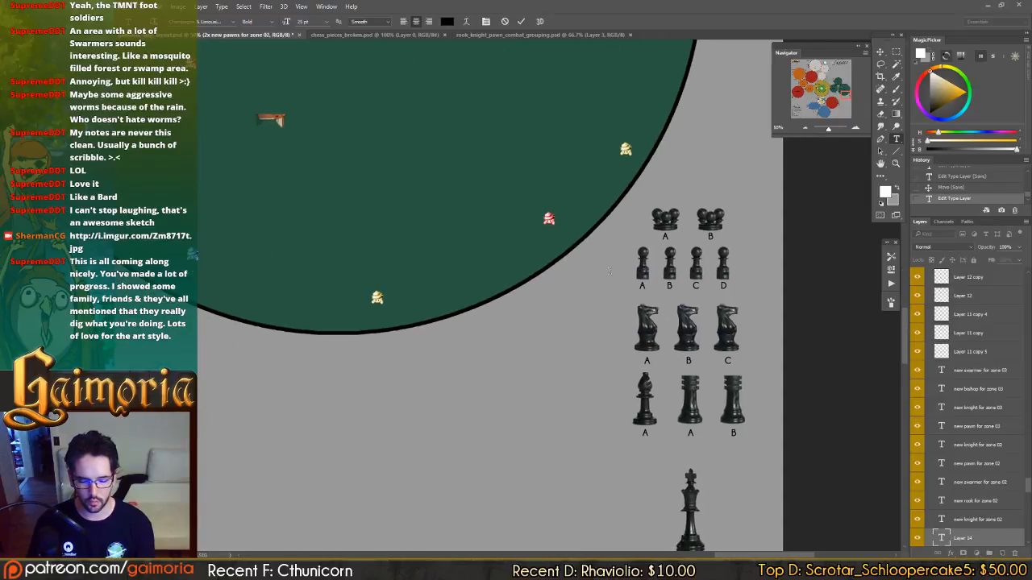
pyautogui.write('new pawn')
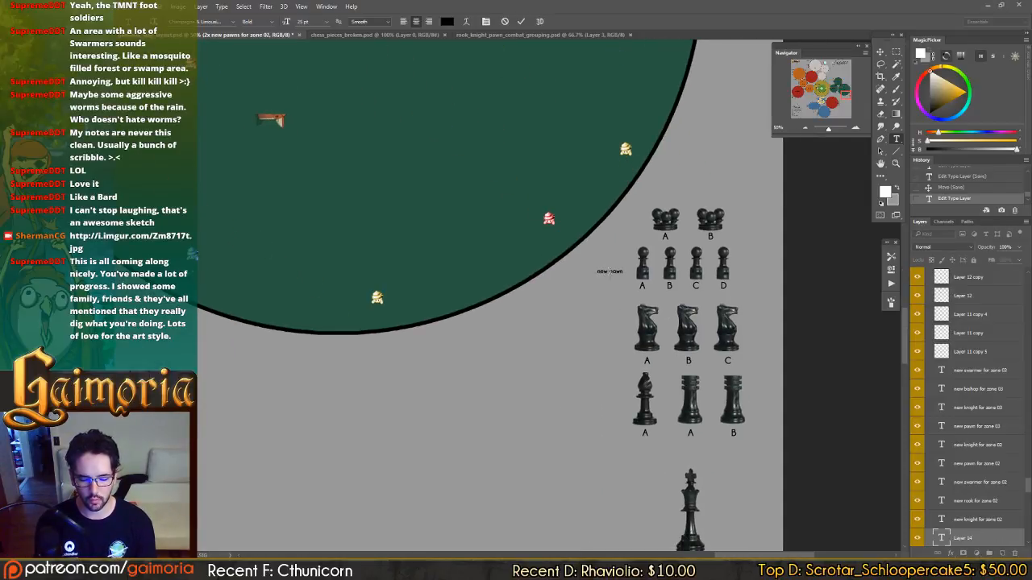
pyautogui.write(' for zone 03')
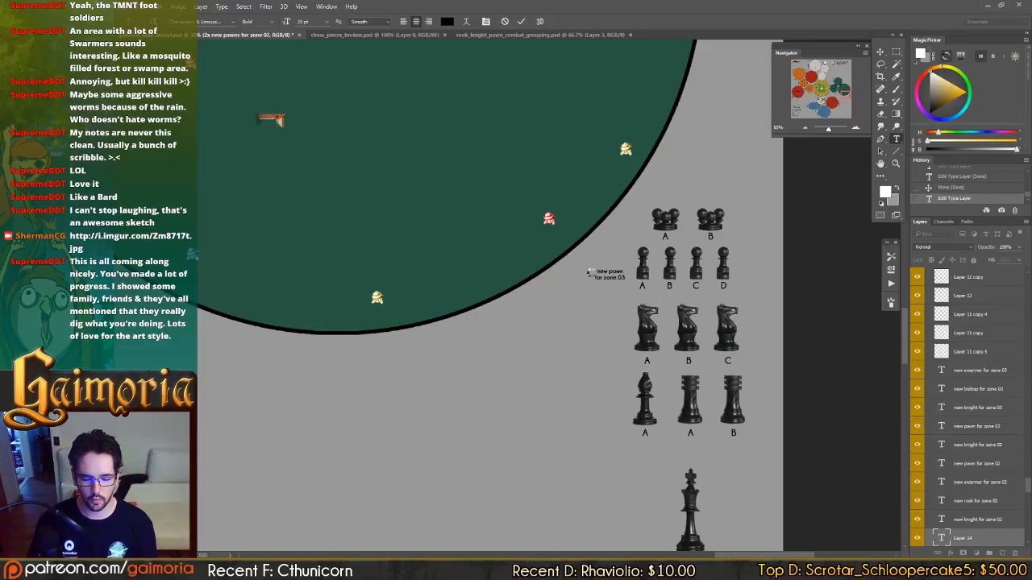
pyautogui.hotkey('ctrl', 'Return')
pyautogui.press('v')
pyautogui.moveTo(678, 337); pyautogui.dragTo(675, 329)
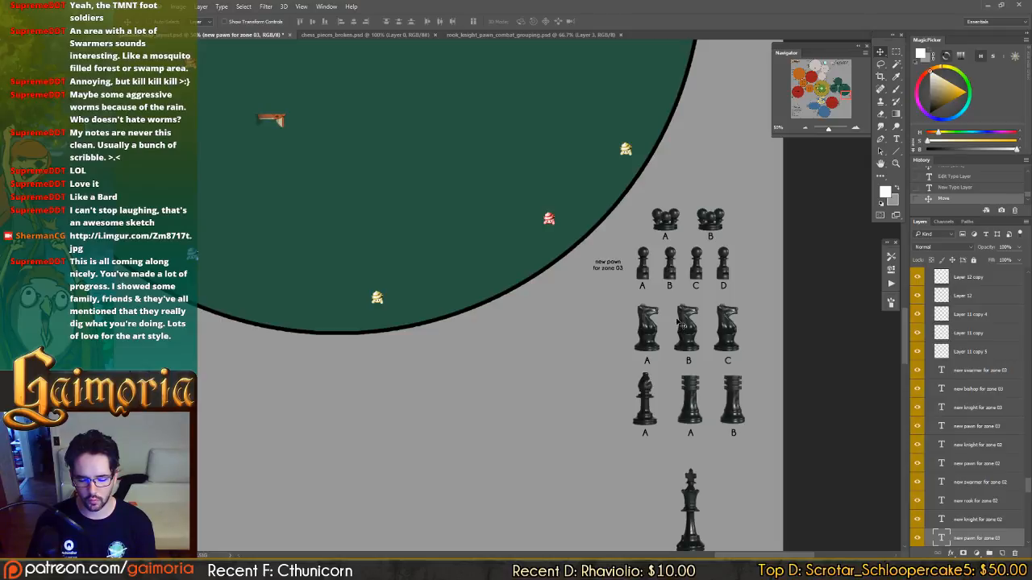
# Check the variant letters and notes of the Forgotten forest 02 pieces against the Forgotten forest 03 rows.
pyautogui.press('space')
pyautogui.moveTo(462, 257); pyautogui.dragTo(615, 483)
pyautogui.moveTo(324, 71); pyautogui.dragTo(610, 401)
pyautogui.moveTo(480, 216); pyautogui.dragTo(607, 376)
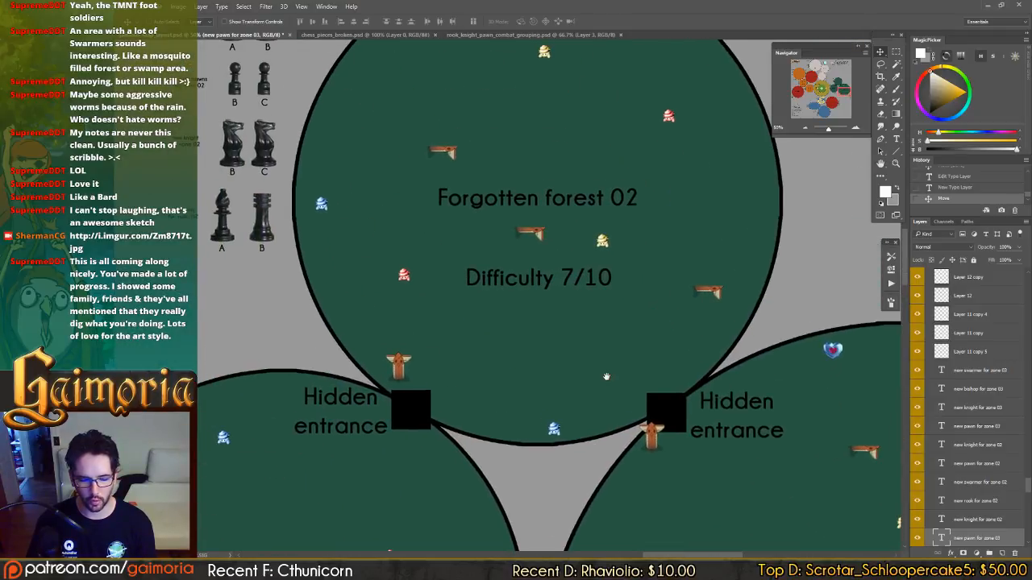
pyautogui.moveTo(437, 388); pyautogui.dragTo(596, 386)
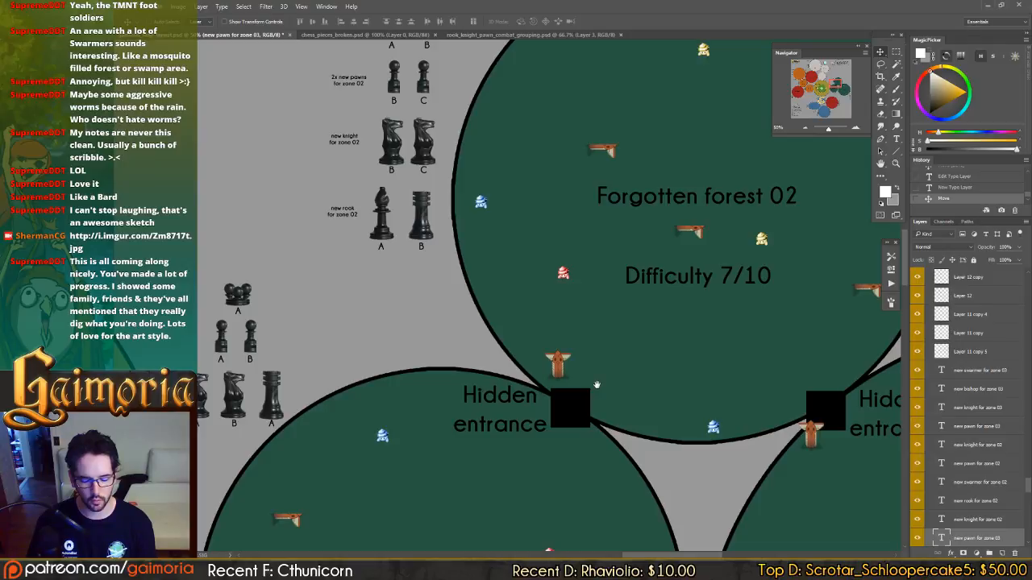
pyautogui.moveTo(443, 237); pyautogui.dragTo(486, 266)
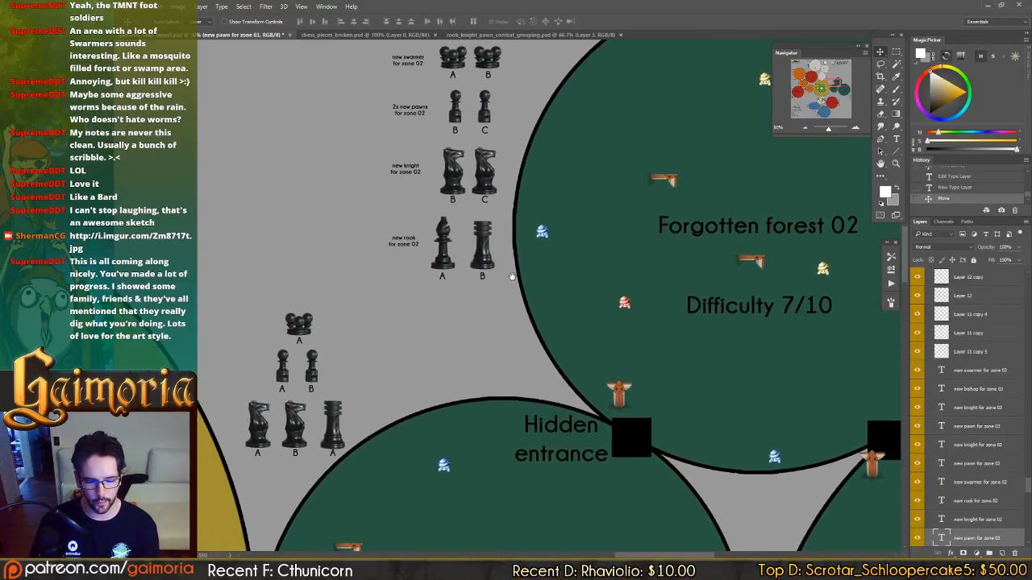
pyautogui.moveTo(708, 357); pyautogui.dragTo(417, 176)
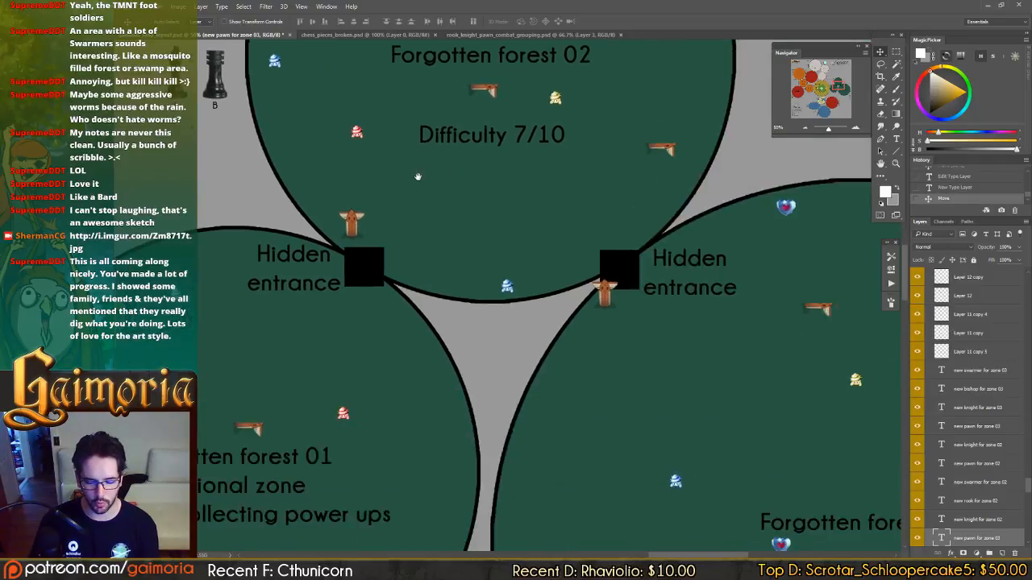
pyautogui.moveTo(647, 417); pyautogui.dragTo(495, 189)
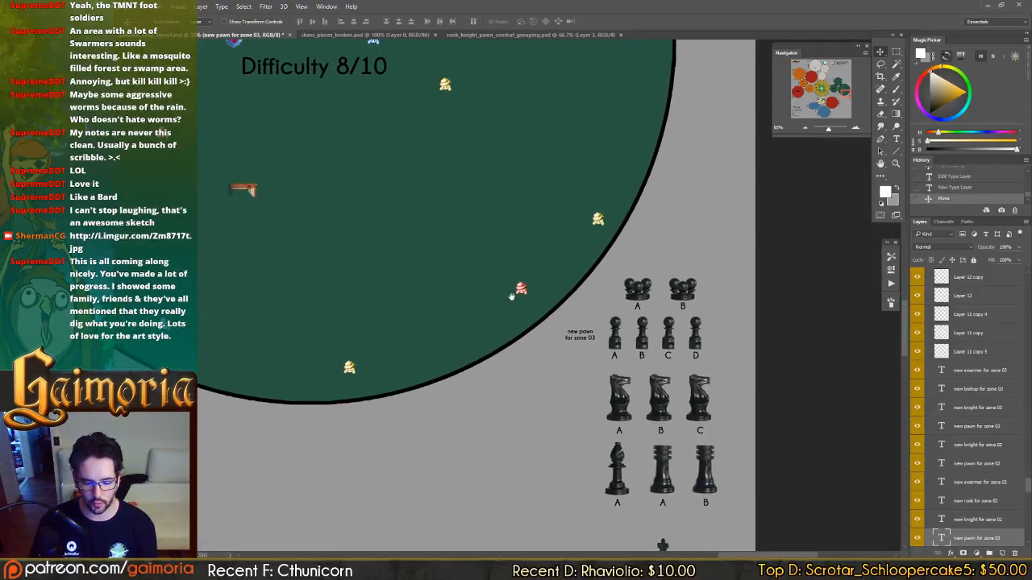
pyautogui.moveTo(511, 296); pyautogui.dragTo(756, 526)
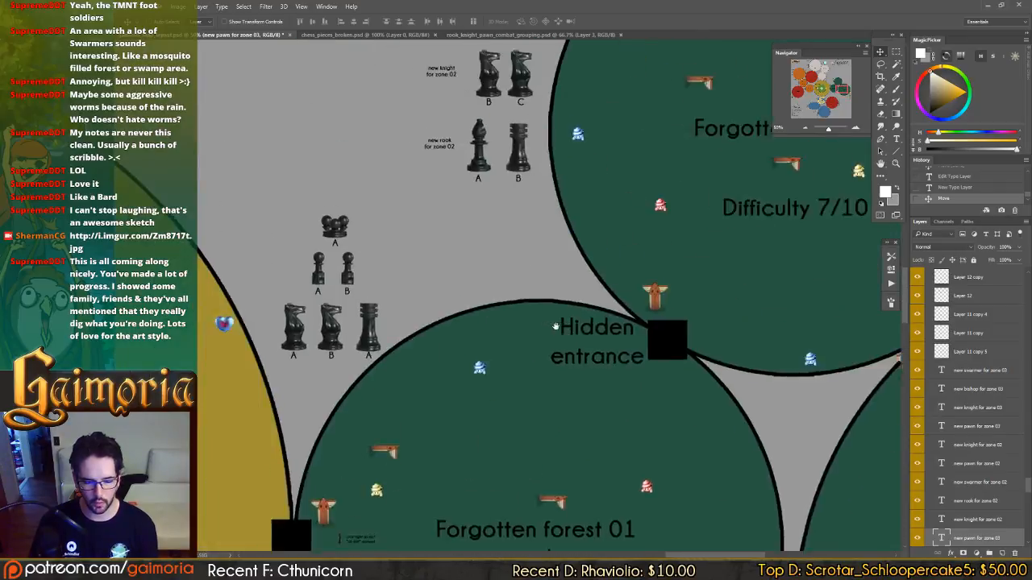
pyautogui.moveTo(551, 357); pyautogui.dragTo(538, 361)
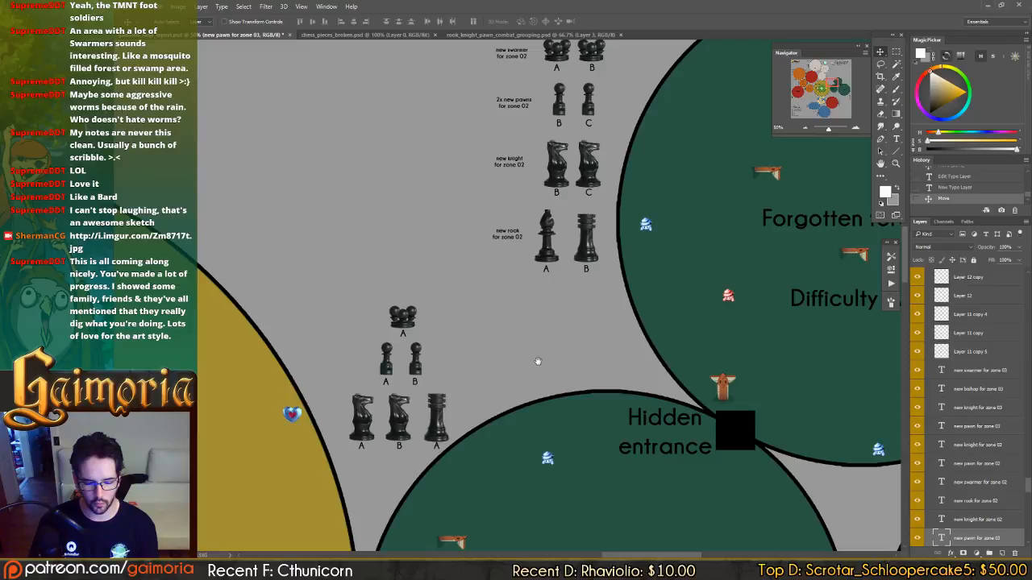
# Change the label beneath the Forgotten forest 02 rook to A.
pyautogui.press('t')
pyautogui.click(586, 268)
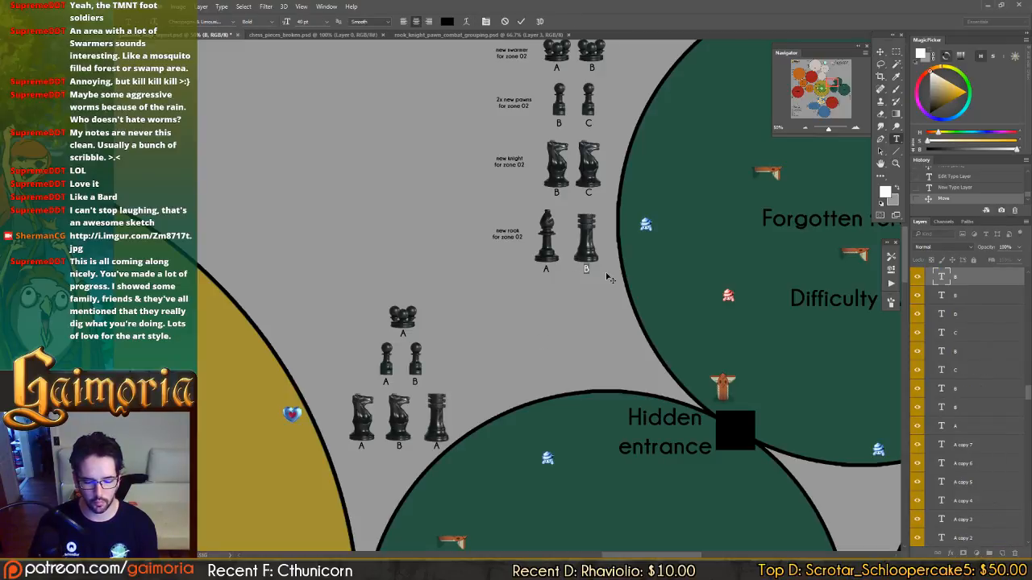
pyautogui.write('A')
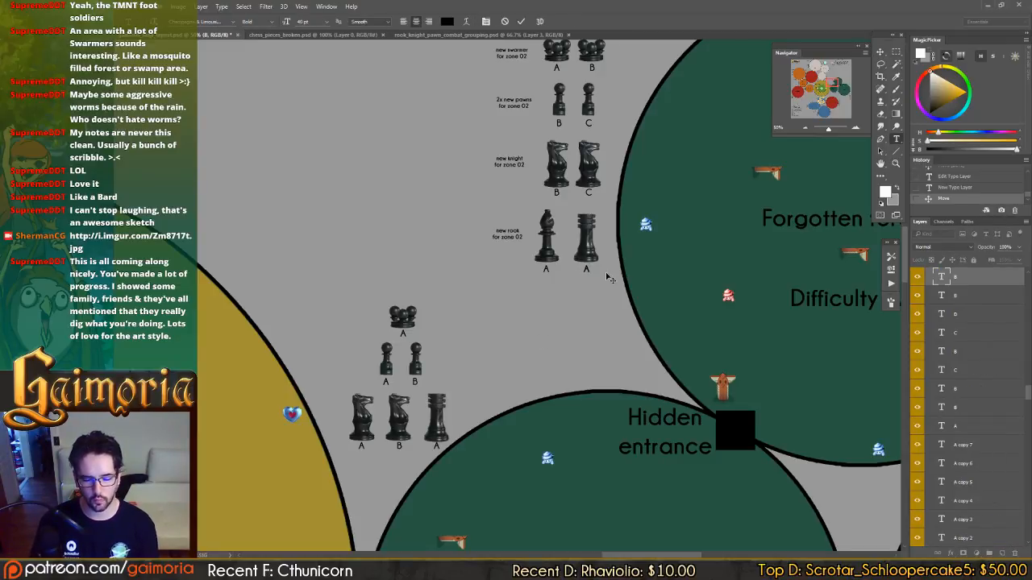
pyautogui.hotkey('ctrl', 'Return')
# Reword the note beside the Forgotten forest 02 pawns to "new pawn for zone 02".
pyautogui.moveTo(601, 194); pyautogui.dragTo(600, 199)
pyautogui.moveTo(600, 198); pyautogui.dragTo(600, 207)
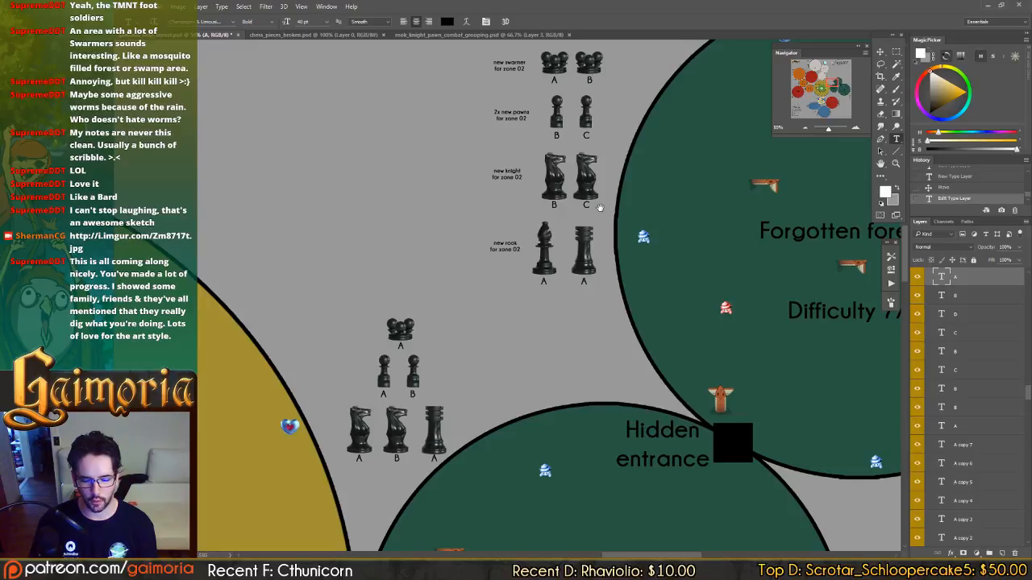
pyautogui.moveTo(600, 208); pyautogui.dragTo(599, 210)
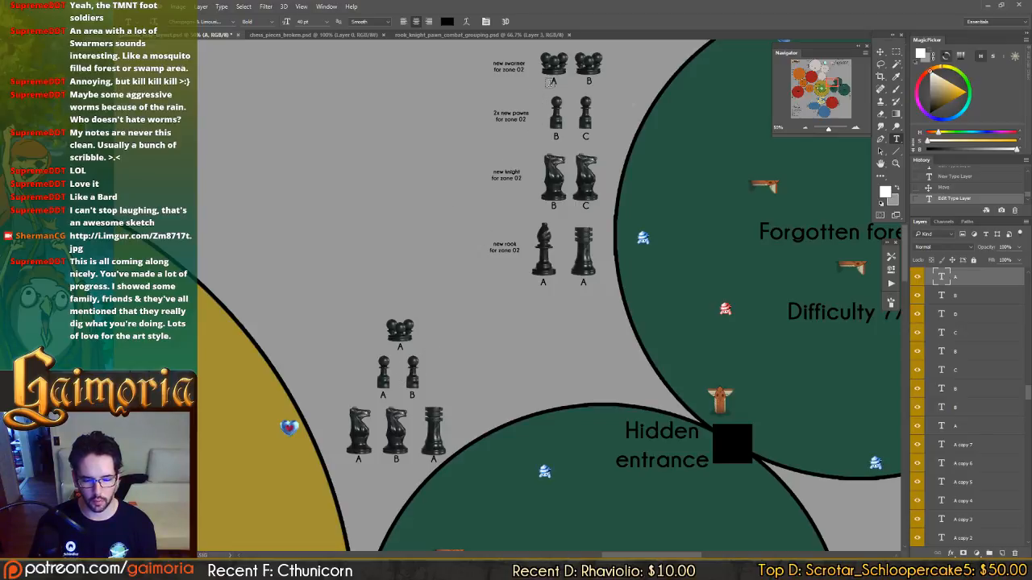
pyautogui.click(501, 113)
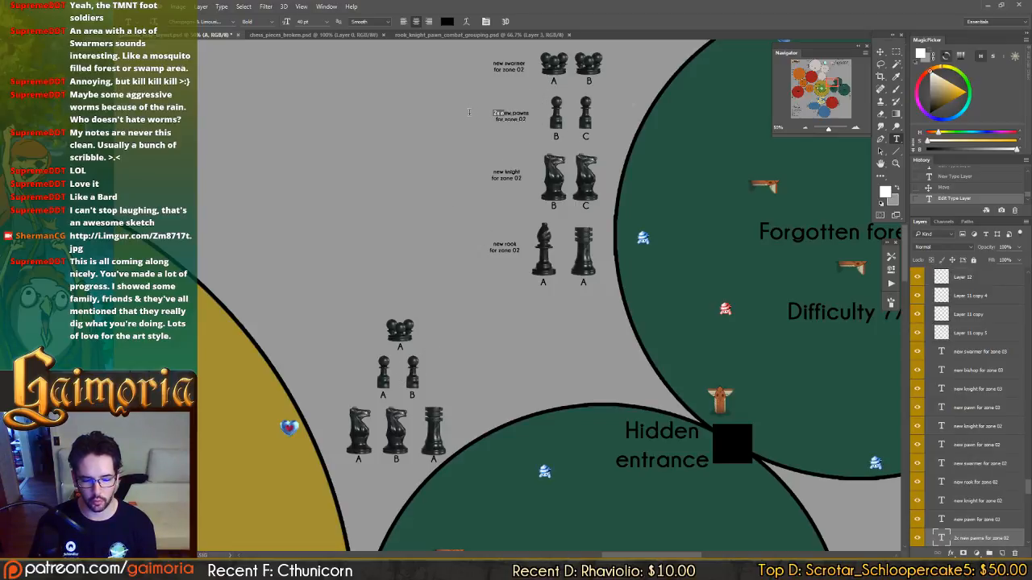
pyautogui.press('BackSpace')
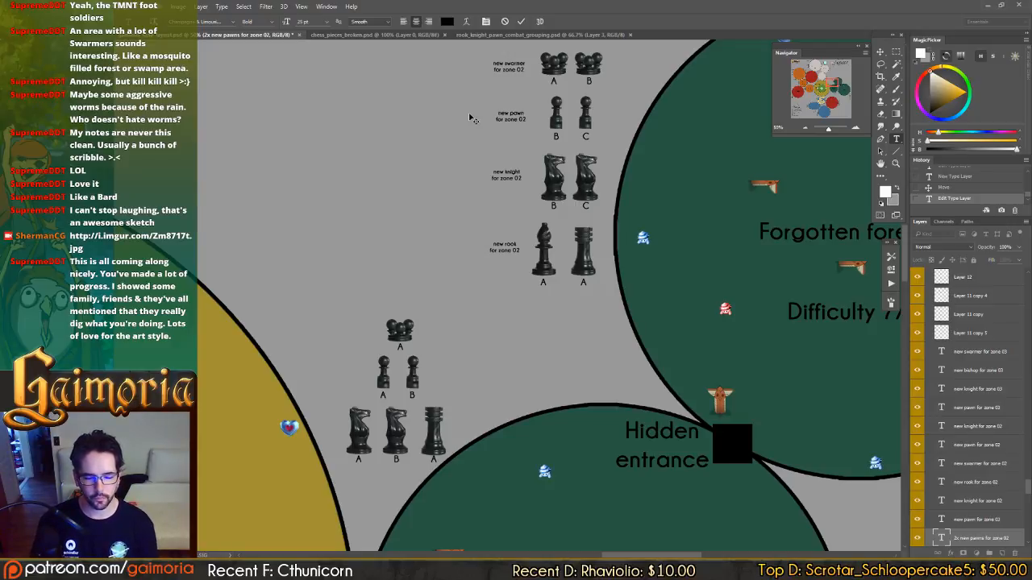
pyautogui.hotkey('ctrl', 'Return')
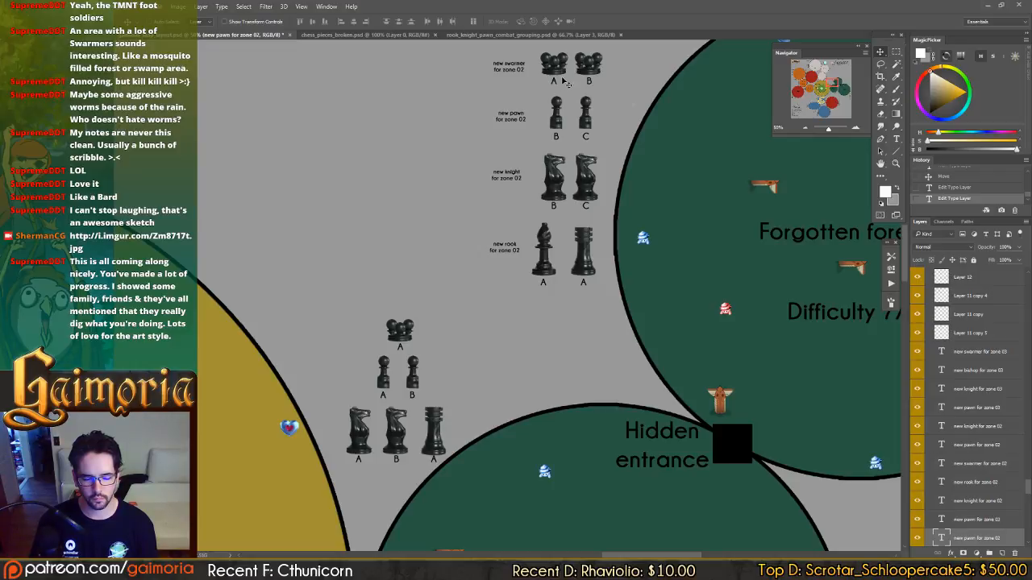
# Move the Forgotten forest 02 bishop with its A label beneath the rook, and delete the "new rook for zone 02" note.
pyautogui.click(546, 277)
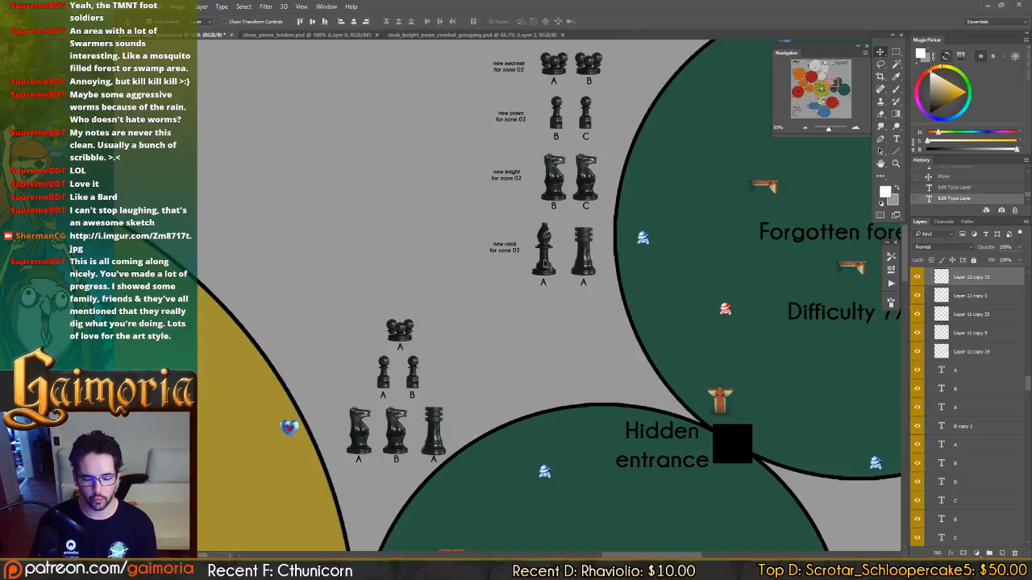
pyautogui.moveTo(544, 287); pyautogui.dragTo(581, 337)
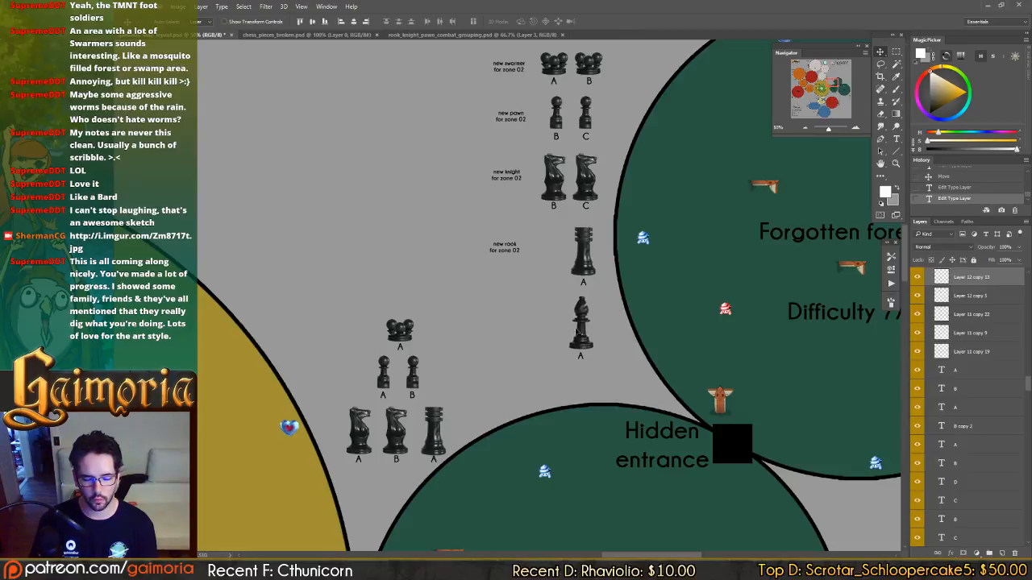
pyautogui.moveTo(507, 251); pyautogui.dragTo(540, 256)
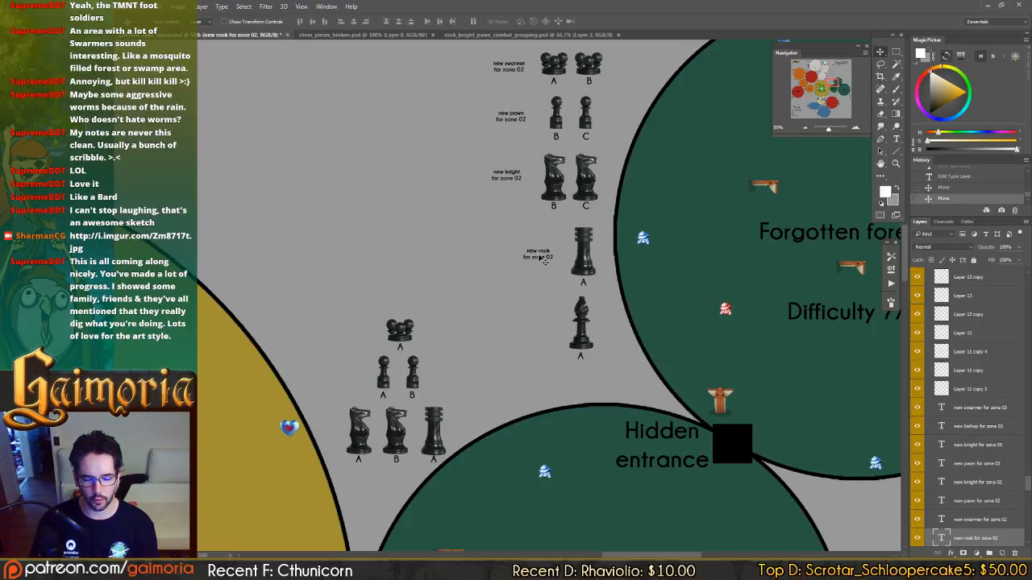
pyautogui.press('Delete')
# Review the rook and bishop rows of Forgotten forest 02 and 03 to see which pieces are new to zone 03.
pyautogui.moveTo(545, 204); pyautogui.dragTo(154, 130)
pyautogui.moveTo(723, 371); pyautogui.dragTo(412, 180)
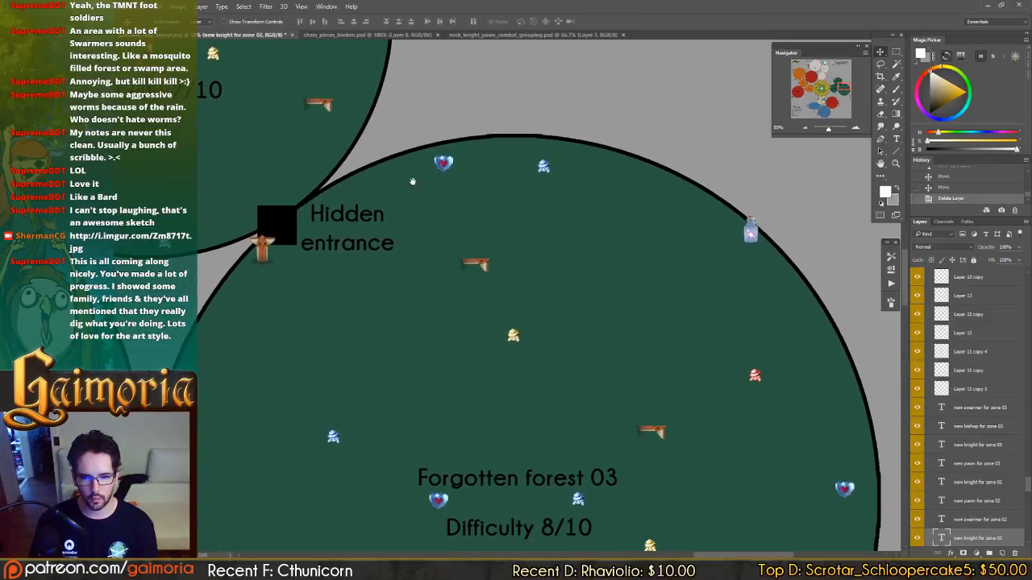
pyautogui.moveTo(809, 484); pyautogui.dragTo(519, 179)
pyautogui.moveTo(397, 408); pyautogui.dragTo(448, 155)
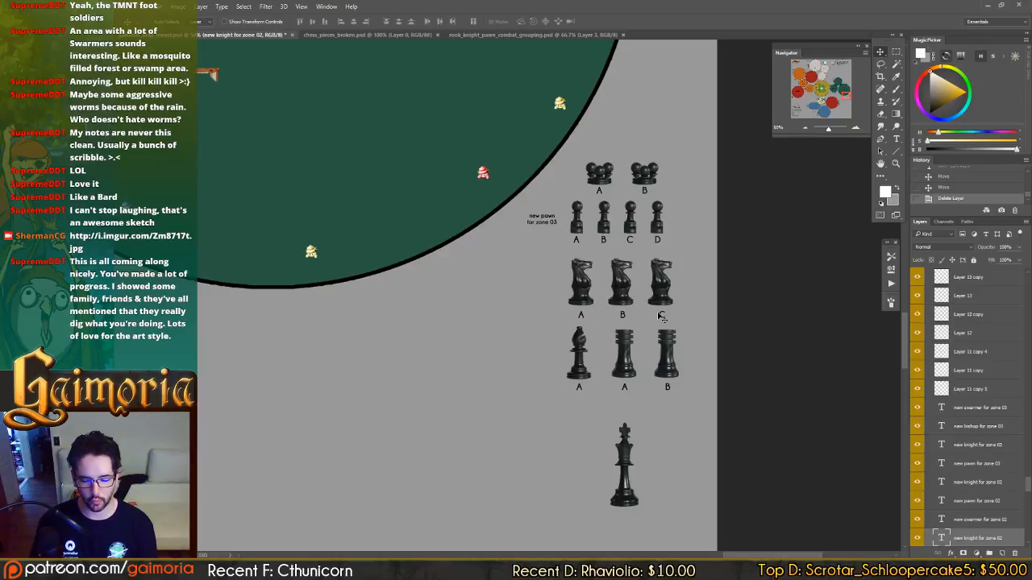
pyautogui.moveTo(370, 164); pyautogui.dragTo(709, 451)
pyautogui.moveTo(567, 272); pyautogui.dragTo(712, 410)
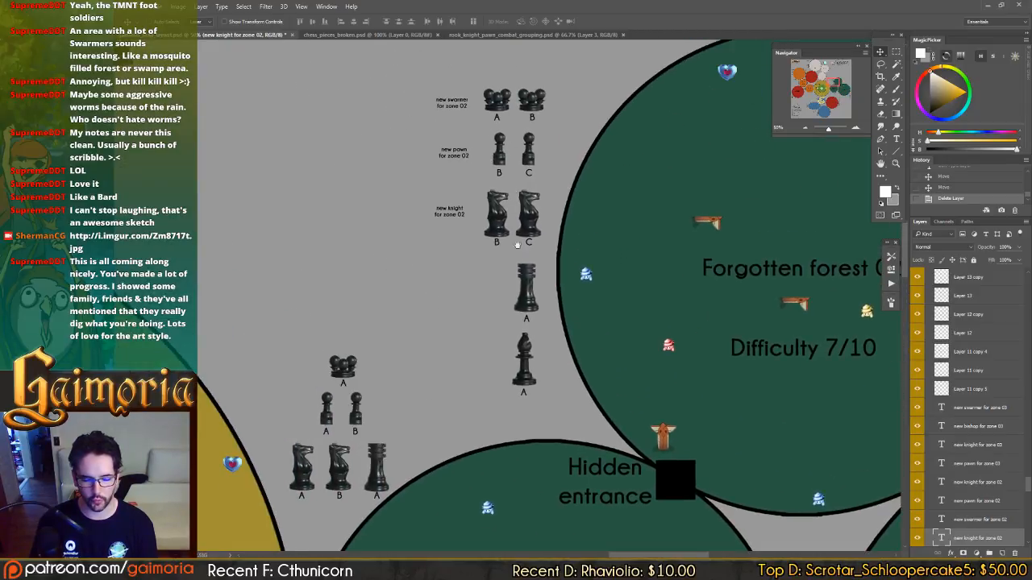
pyautogui.moveTo(631, 389); pyautogui.dragTo(338, 177)
pyautogui.moveTo(798, 492); pyautogui.dragTo(441, 188)
pyautogui.moveTo(821, 433); pyautogui.dragTo(700, 134)
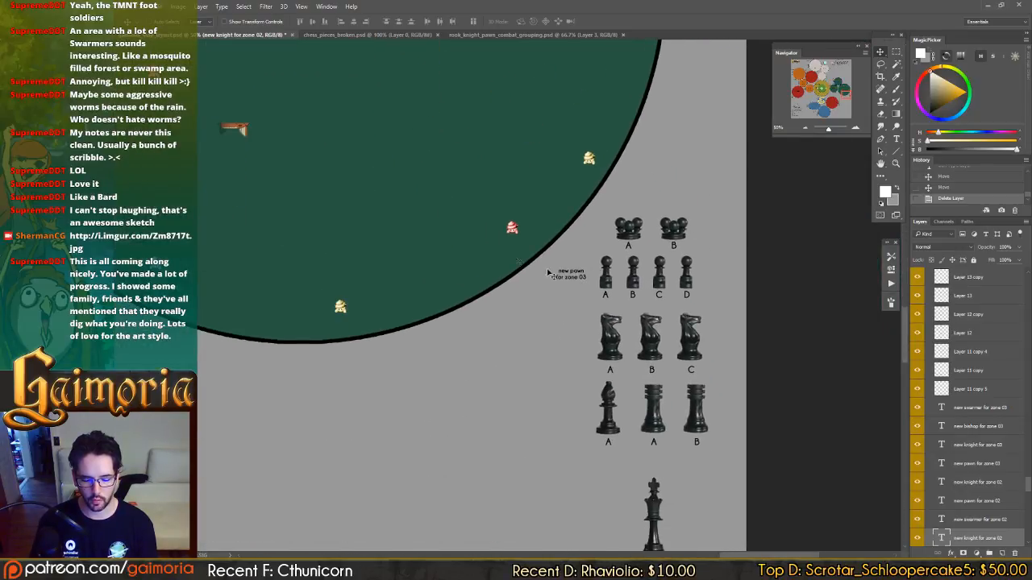
# Duplicate the "new pawn for zone 03" note beside the Forgotten forest 03 bishop and rooks, reword it to "new rook for zone 03", and save.
pyautogui.moveTo(577, 276); pyautogui.dragTo(580, 412)
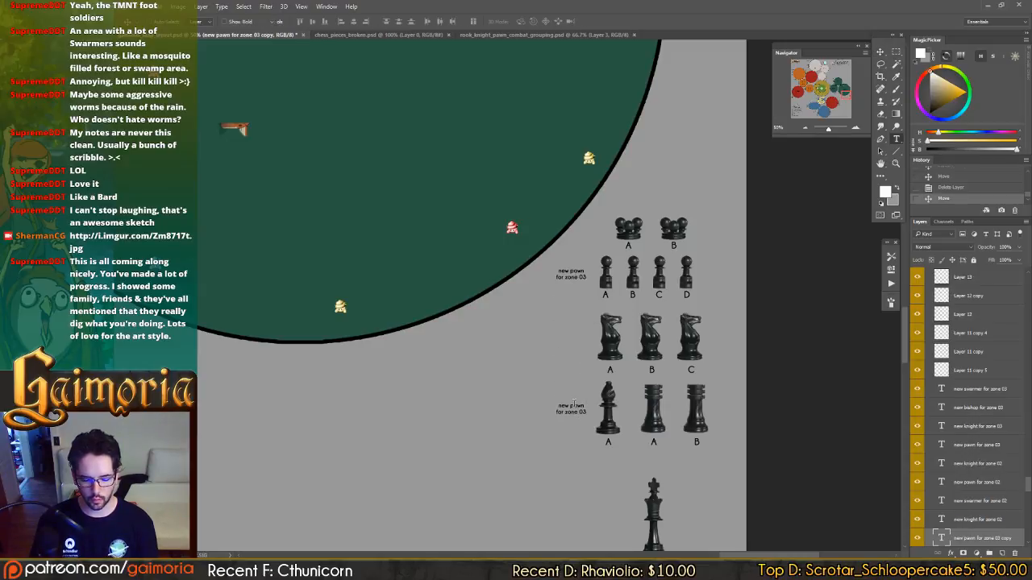
pyautogui.doubleClick(577, 406)
pyautogui.write('rook')
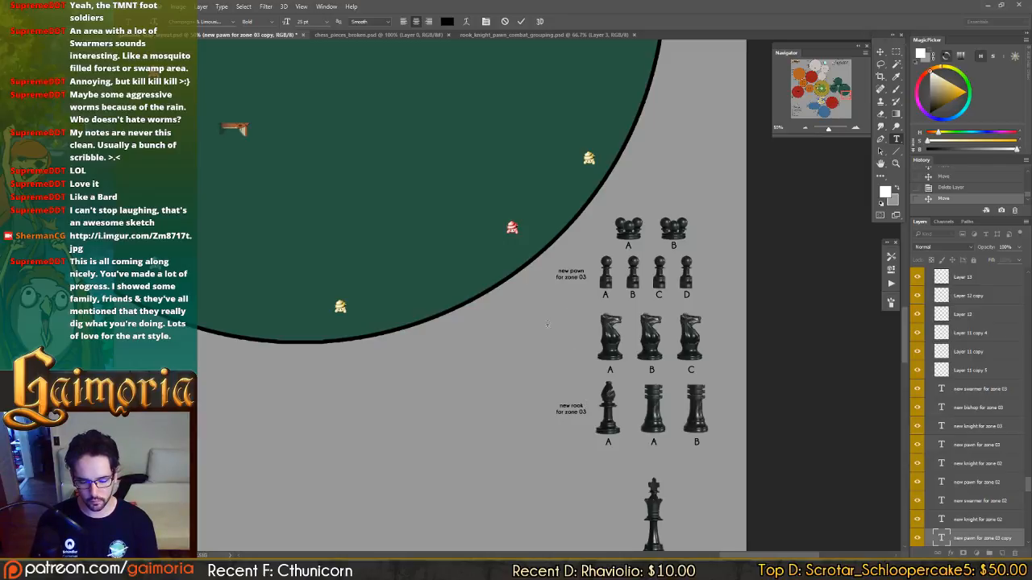
pyautogui.hotkey('ctrl', 'Return')
pyautogui.press('v')
pyautogui.hotkey('ctrl', 's')
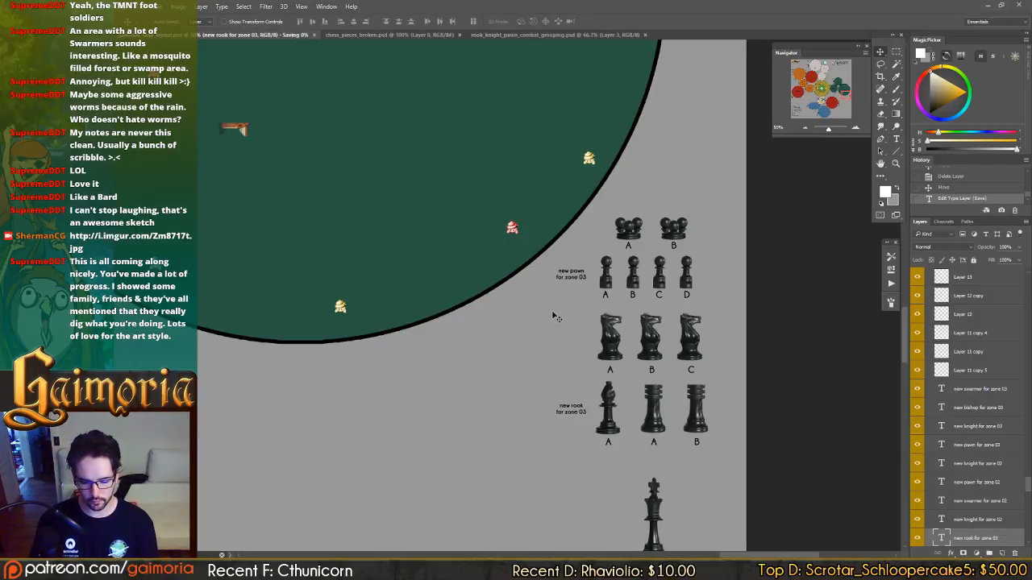
# Duplicate the Total Unique Zone Enemies list from beside Fluid lands 03, placing the copy inside that zone.
pyautogui.moveTo(559, 324); pyautogui.dragTo(537, 286)
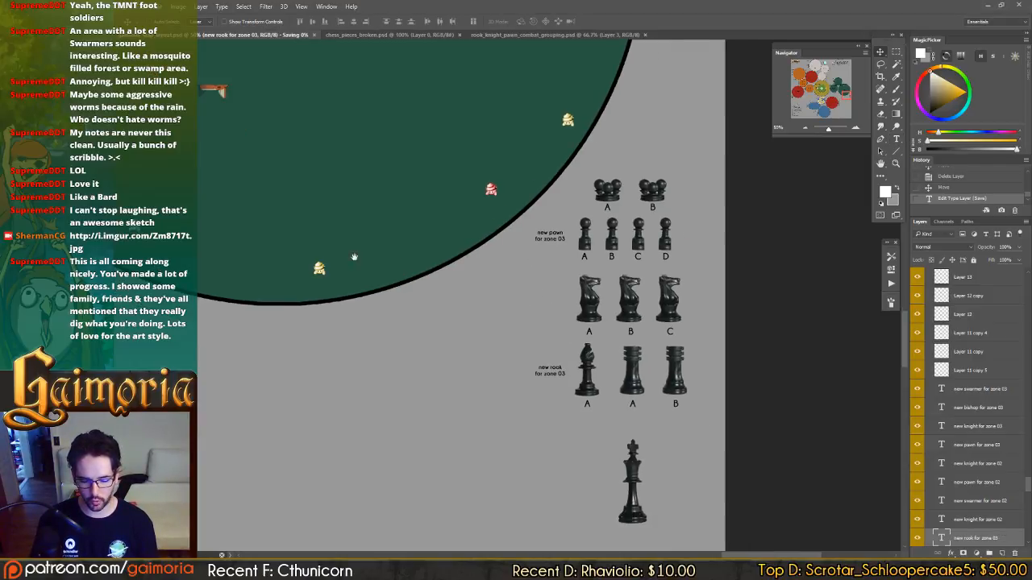
pyautogui.moveTo(115, 187); pyautogui.dragTo(1005, 455)
pyautogui.moveTo(557, 215); pyautogui.dragTo(601, 501)
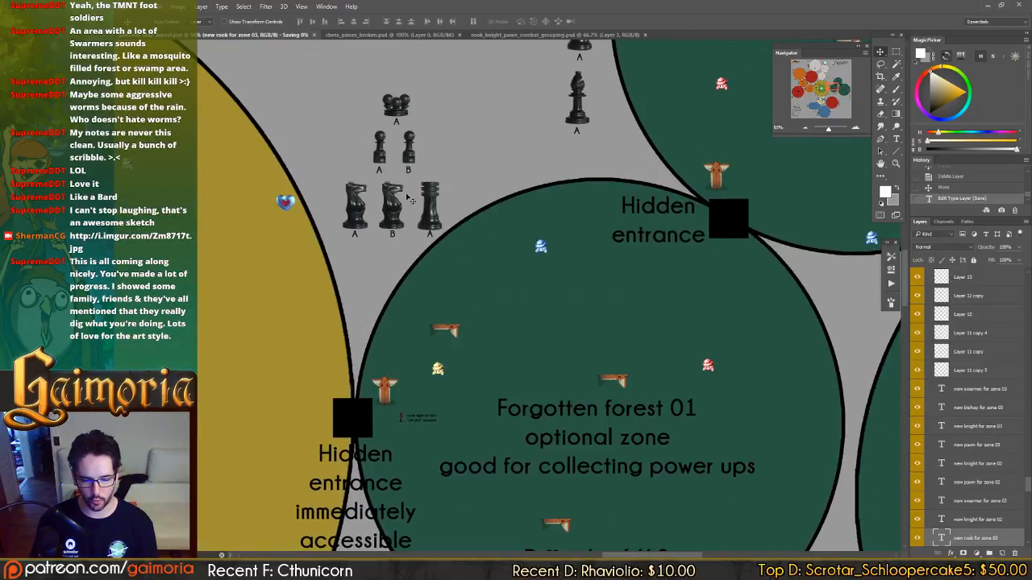
pyautogui.moveTo(569, 162); pyautogui.dragTo(242, 230)
pyautogui.moveTo(838, 476); pyautogui.dragTo(352, 235)
pyautogui.moveTo(677, 452); pyautogui.dragTo(712, 248)
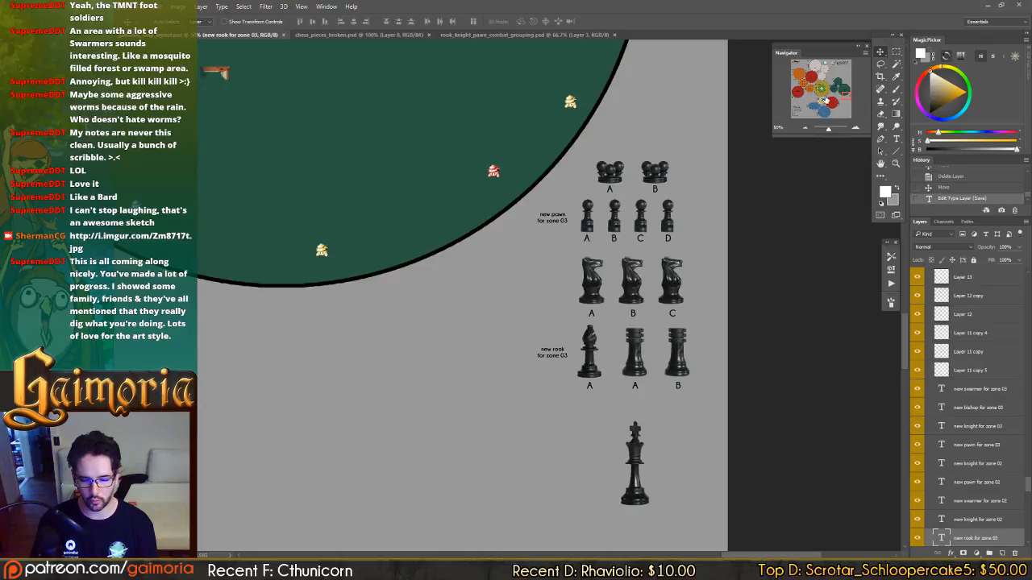
pyautogui.click(839, 106)
pyautogui.click(819, 113)
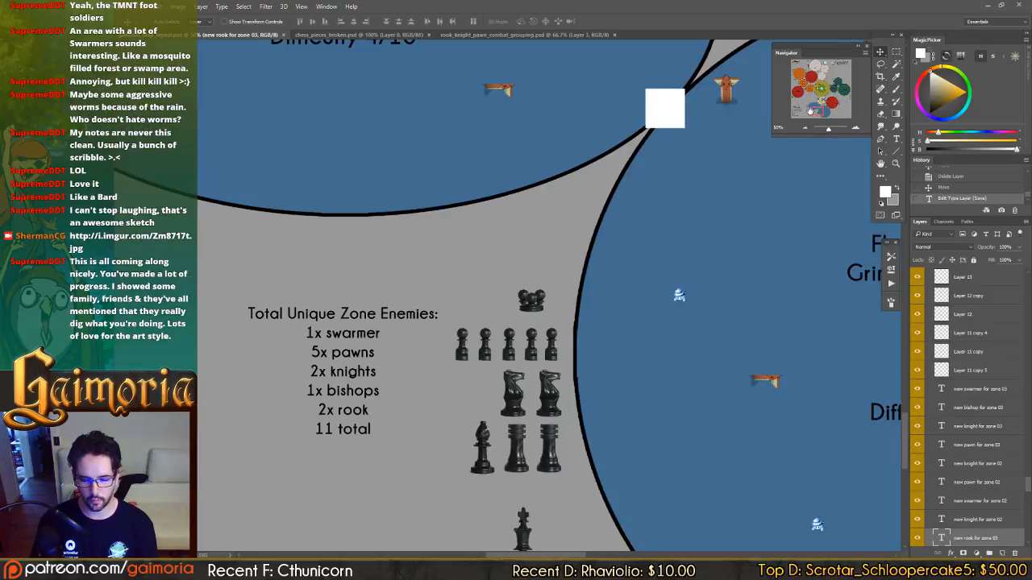
pyautogui.moveTo(810, 112); pyautogui.dragTo(813, 111)
pyautogui.click(214, 320)
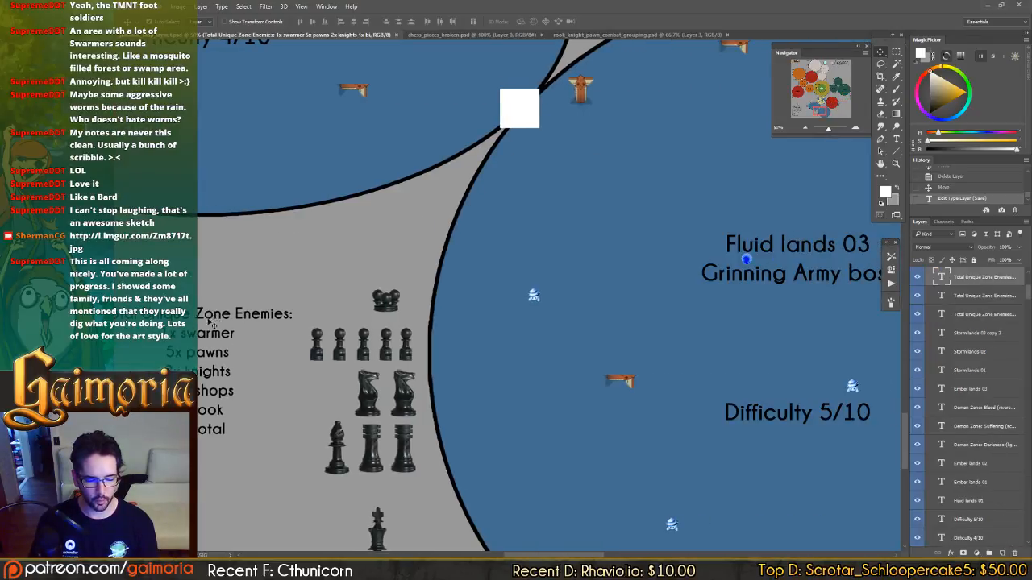
pyautogui.moveTo(409, 357); pyautogui.dragTo(870, 182)
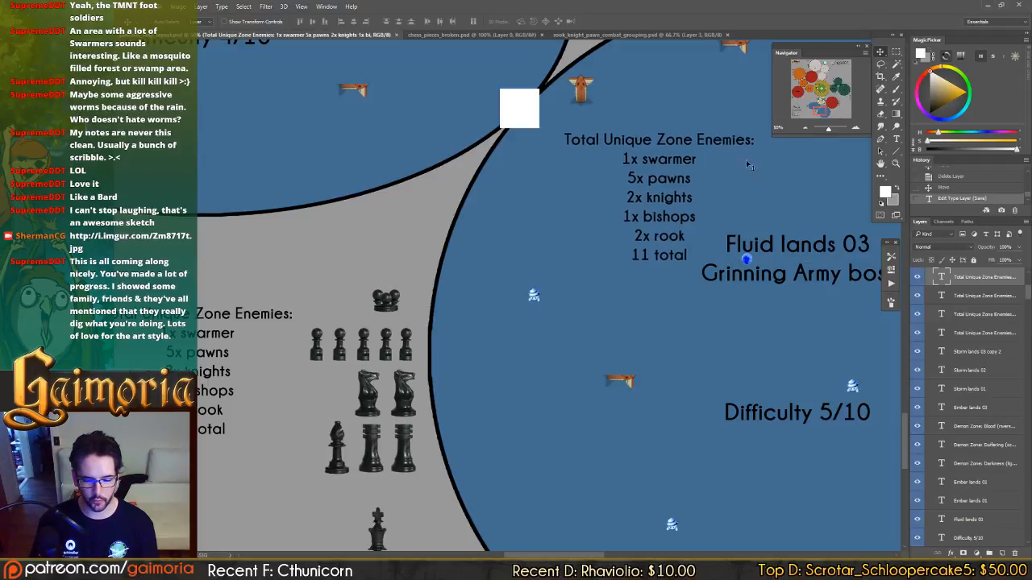
# Move the copied Total Unique Zone Enemies list beneath Forgotten forest 03, next to its chess pieces.
pyautogui.click(850, 96)
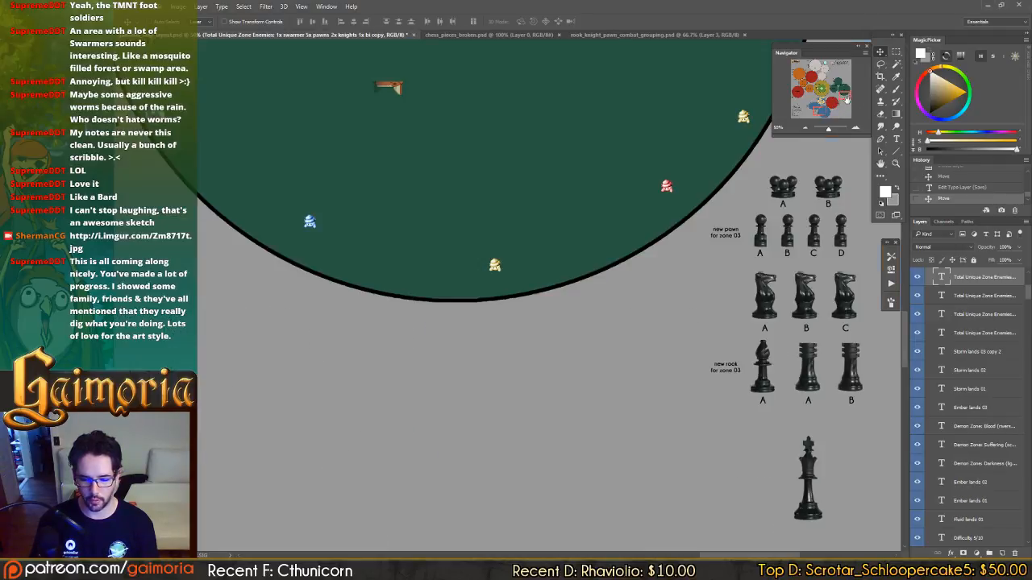
pyautogui.moveTo(597, 231); pyautogui.dragTo(600, 230)
pyautogui.moveTo(403, 374); pyautogui.dragTo(658, 229)
pyautogui.moveTo(430, 355); pyautogui.dragTo(677, 242)
pyautogui.moveTo(447, 382); pyautogui.dragTo(622, 245)
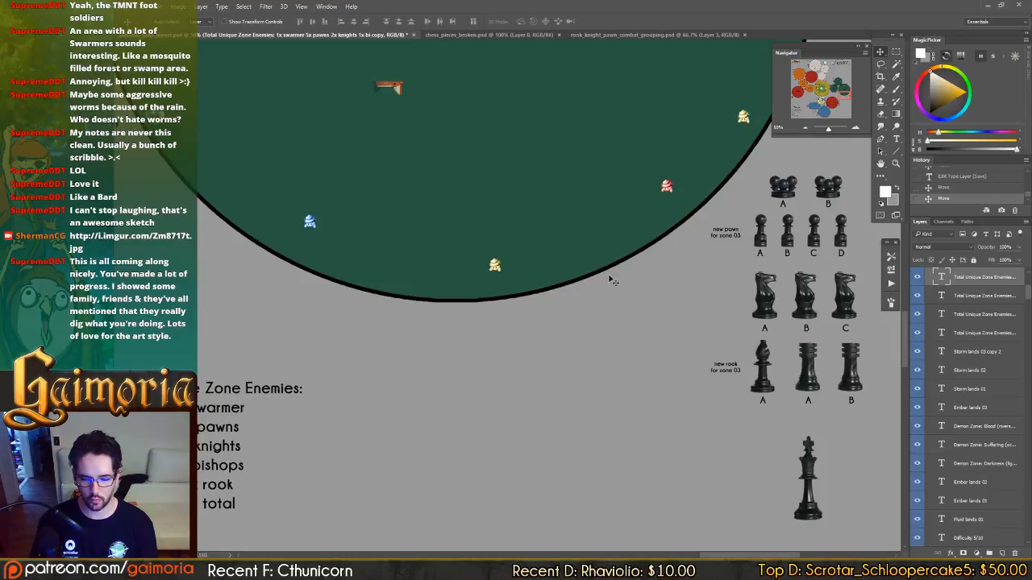
pyautogui.moveTo(493, 360); pyautogui.dragTo(769, 369)
pyautogui.moveTo(579, 417); pyautogui.dragTo(681, 375)
# Change the swarmer line of the Forgotten forest 03 enemy list to "2x swarmers".
pyautogui.press('t')
pyautogui.moveTo(571, 353); pyautogui.dragTo(562, 353)
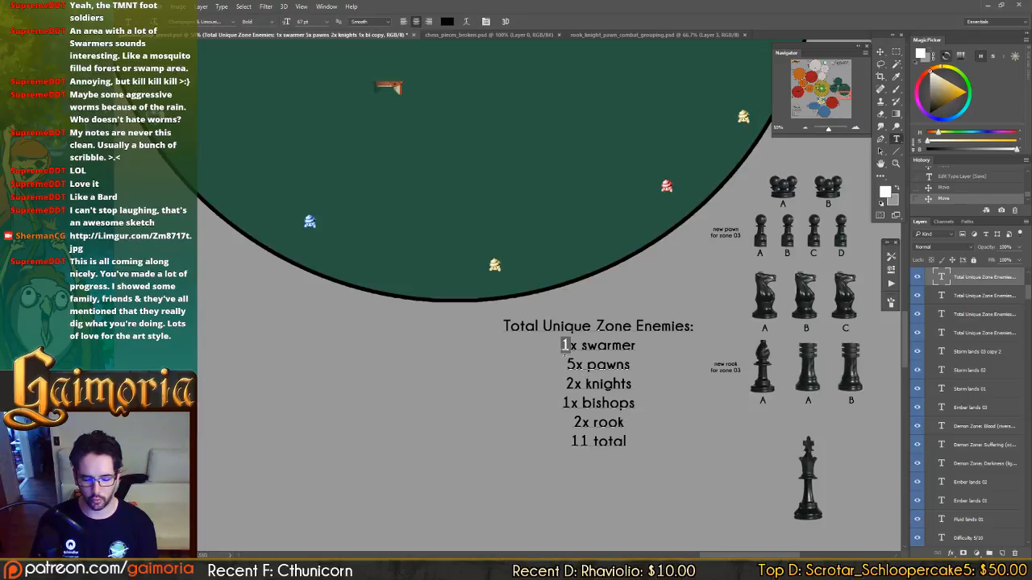
pyautogui.write('2')
pyautogui.press('End')
pyautogui.write('s')
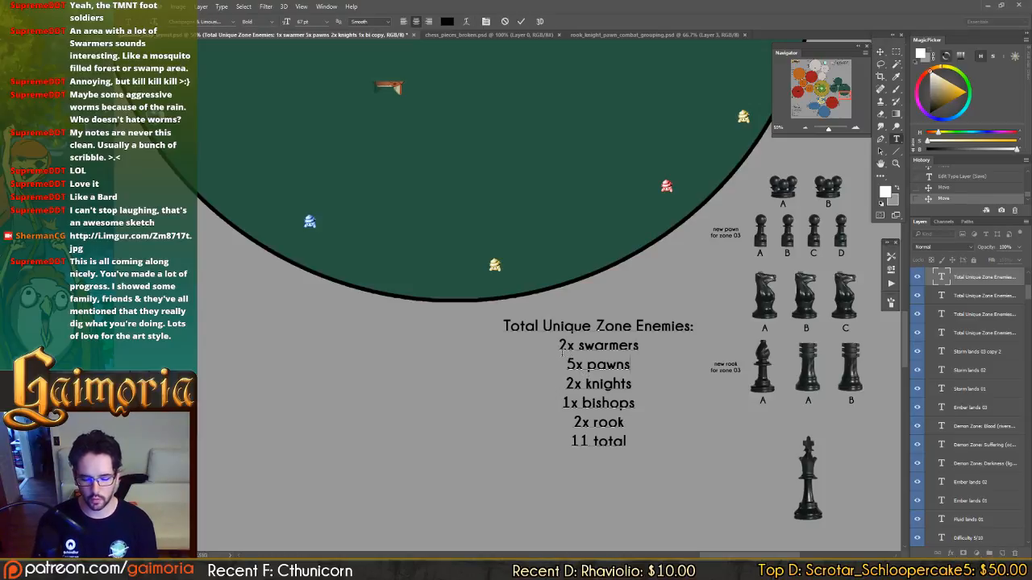
# Set the Forgotten forest 03 enemy list to 4x pawns and 3x knights.
pyautogui.press('Down')
pyautogui.press('Home')
pyautogui.hotkey('shift', 'Right')
pyautogui.write('4')
pyautogui.press('Down')
pyautogui.press('Home')
pyautogui.hotkey('shift', 'Right')
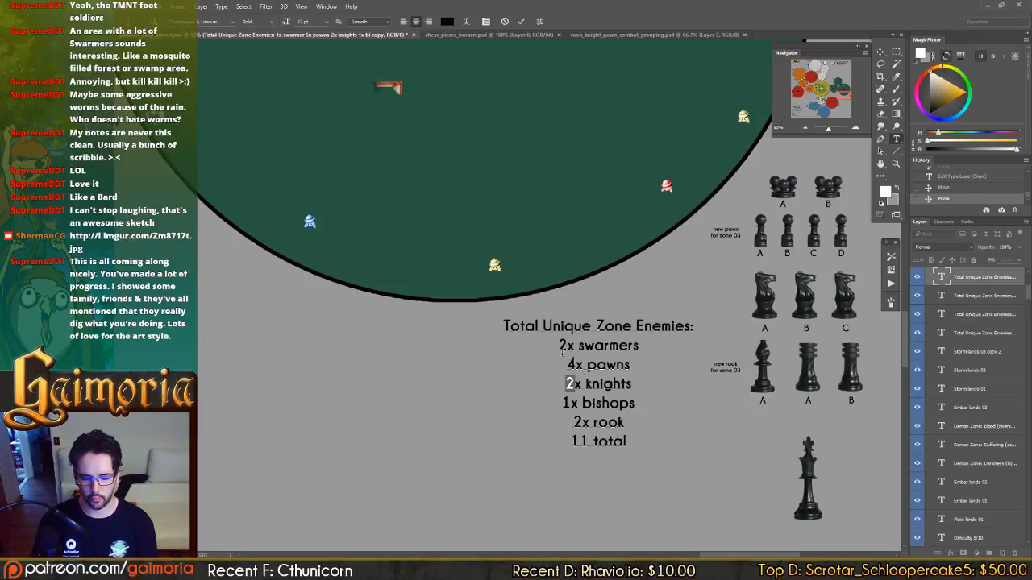
pyautogui.write('3')
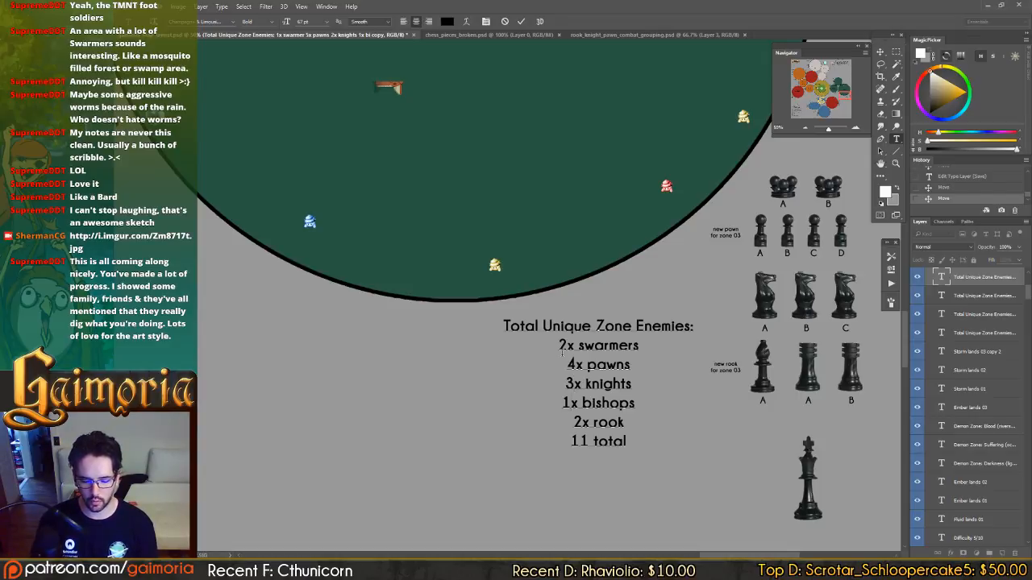
# Change the last line of the Forgotten forest 03 enemy list to "12 total" and save the document.
pyautogui.hotkey('shift', 'Right')
pyautogui.write('2')
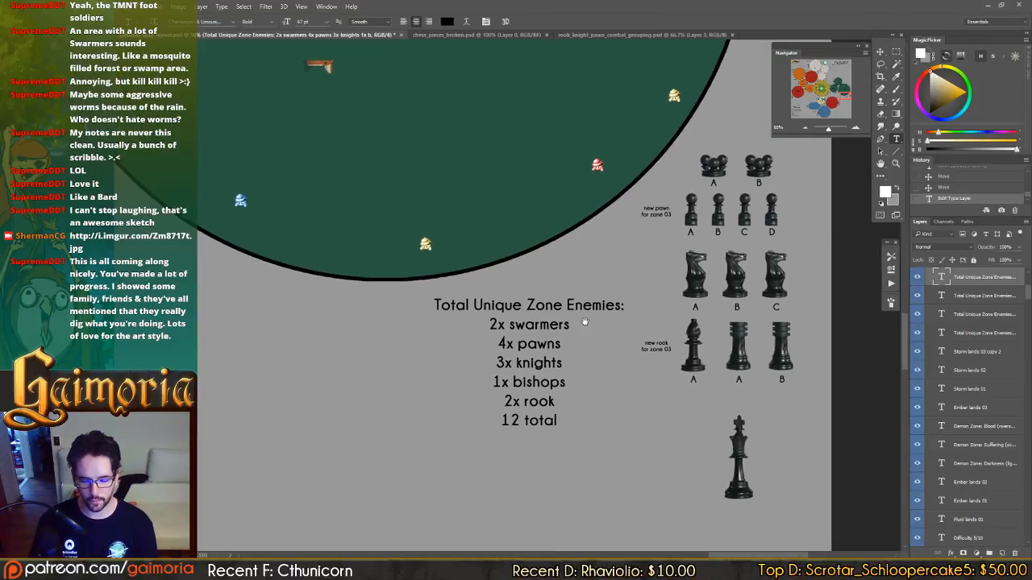
pyautogui.hotkey('ctrl', 's')
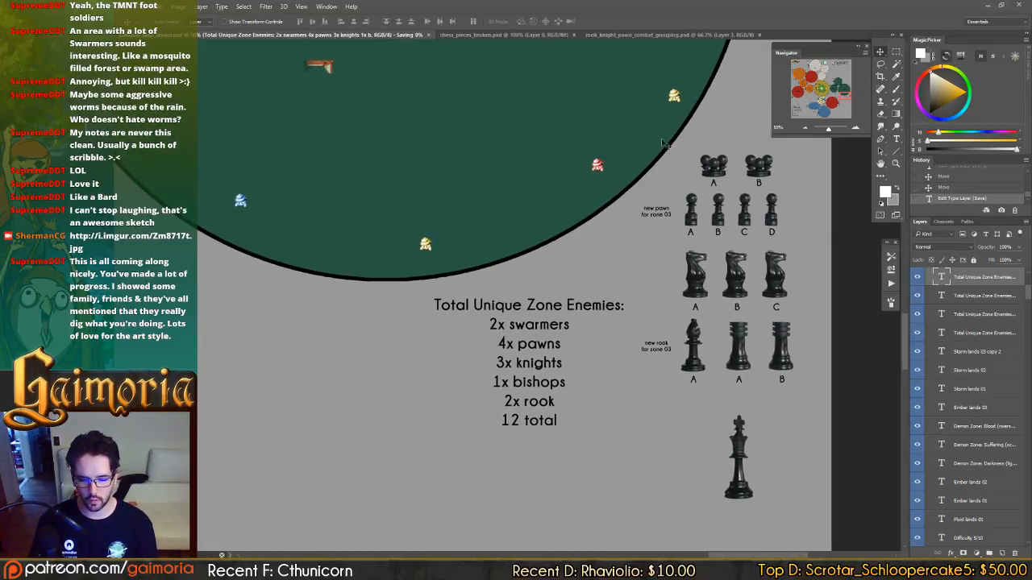
# Look over the Demon Zone: Blood and Fluid lands zones and the central Grass and Autumn lands to compare their enemy groupings.
pyautogui.moveTo(554, 241); pyautogui.dragTo(656, 113)
pyautogui.moveTo(559, 263); pyautogui.dragTo(646, 149)
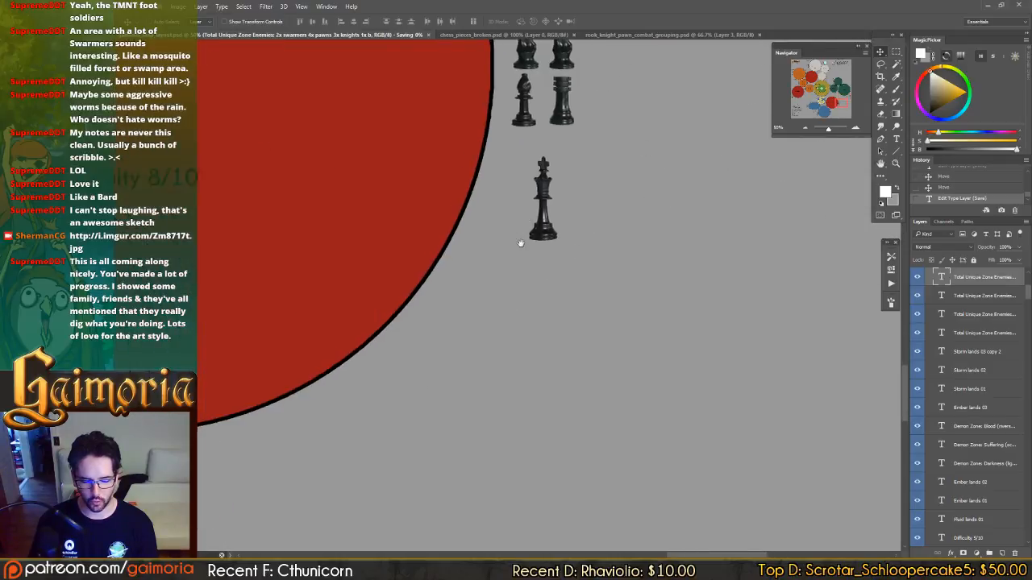
pyautogui.moveTo(520, 241); pyautogui.dragTo(728, 322)
pyautogui.moveTo(595, 227); pyautogui.dragTo(483, 248)
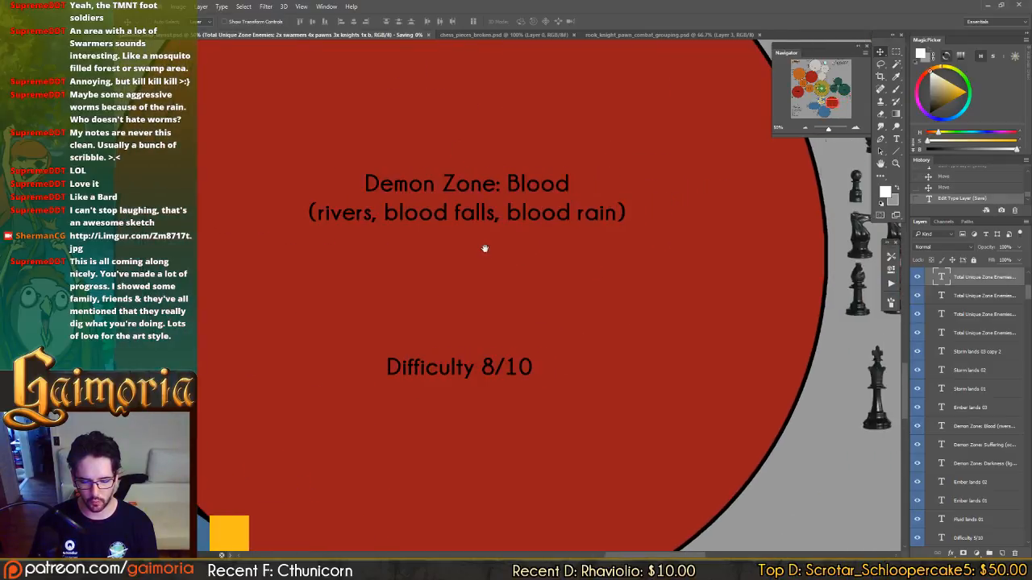
pyautogui.scroll(-1, 483, 247)
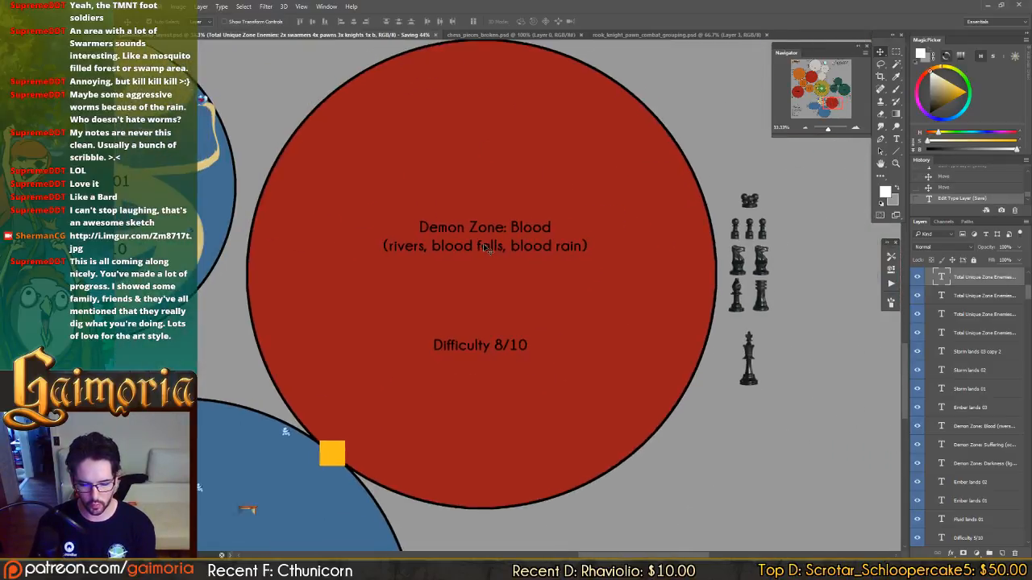
pyautogui.scroll(-1, 494, 248)
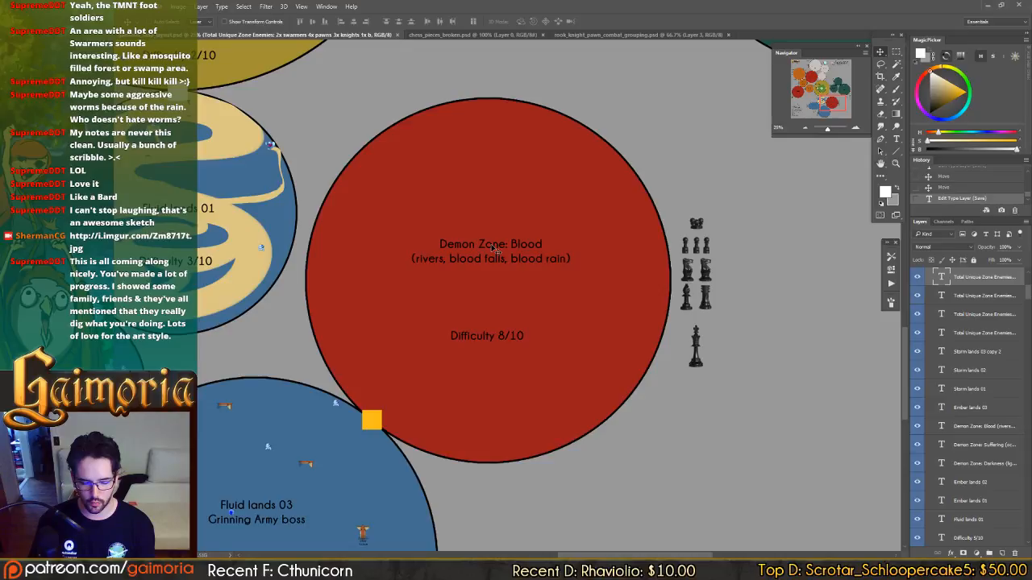
pyautogui.scroll(-1, 495, 249)
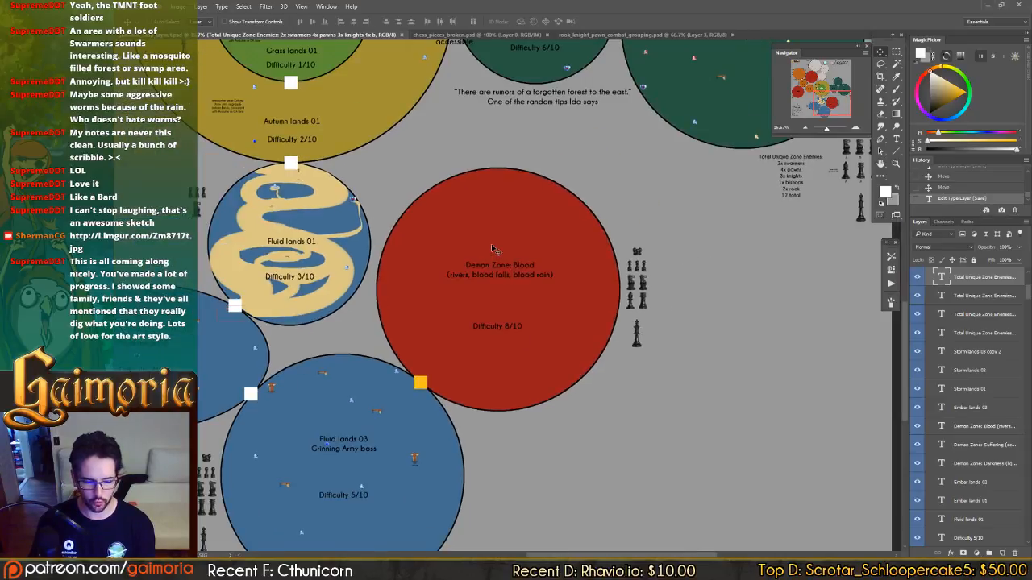
pyautogui.moveTo(529, 232); pyautogui.dragTo(635, 144)
pyautogui.moveTo(578, 203); pyautogui.dragTo(716, 216)
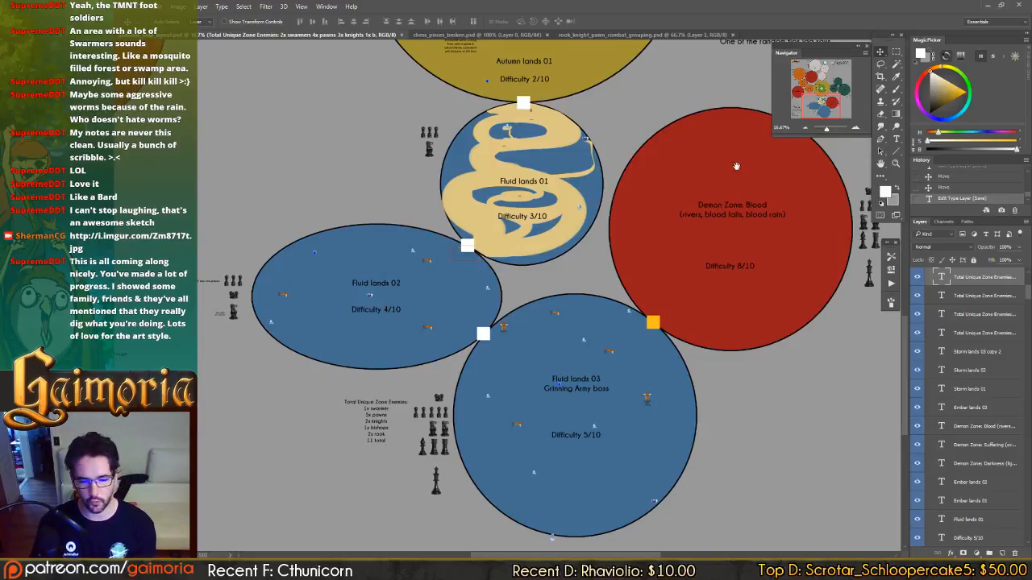
pyautogui.moveTo(737, 166); pyautogui.dragTo(513, 338)
pyautogui.moveTo(428, 222); pyautogui.dragTo(623, 286)
pyautogui.moveTo(344, 208); pyautogui.dragTo(508, 263)
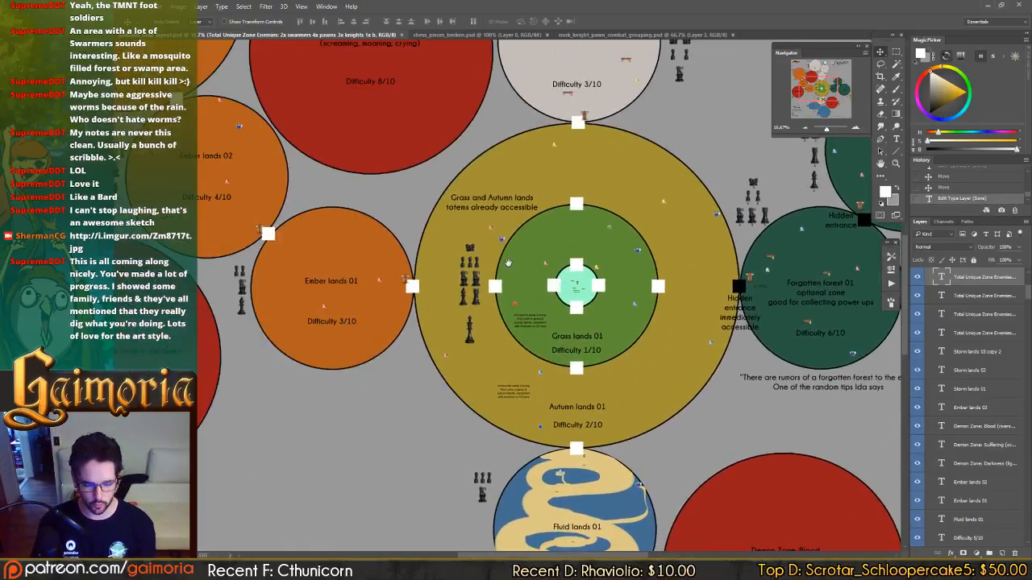
# Delete the king and the rook from the Autumn lands 01 chess-piece grouping.
pyautogui.scroll(1, 508, 264)
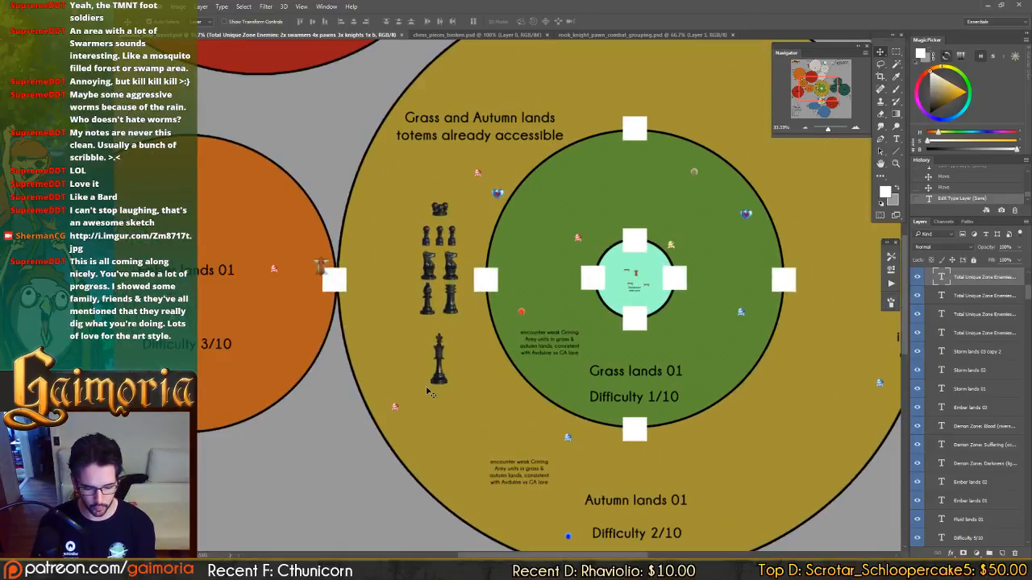
pyautogui.hotkey('ctrl', '+')
pyautogui.click(396, 430)
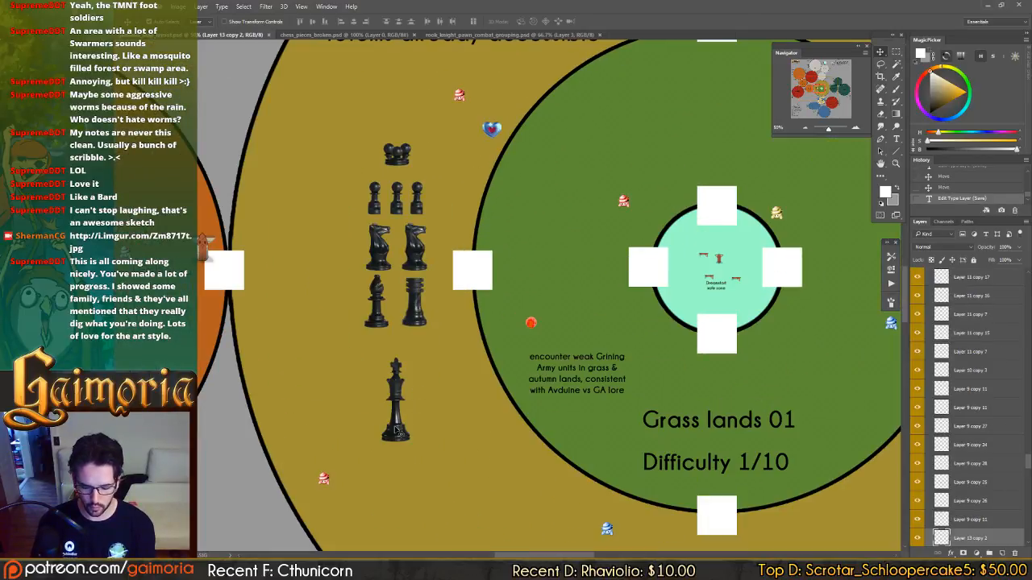
pyautogui.press('Delete')
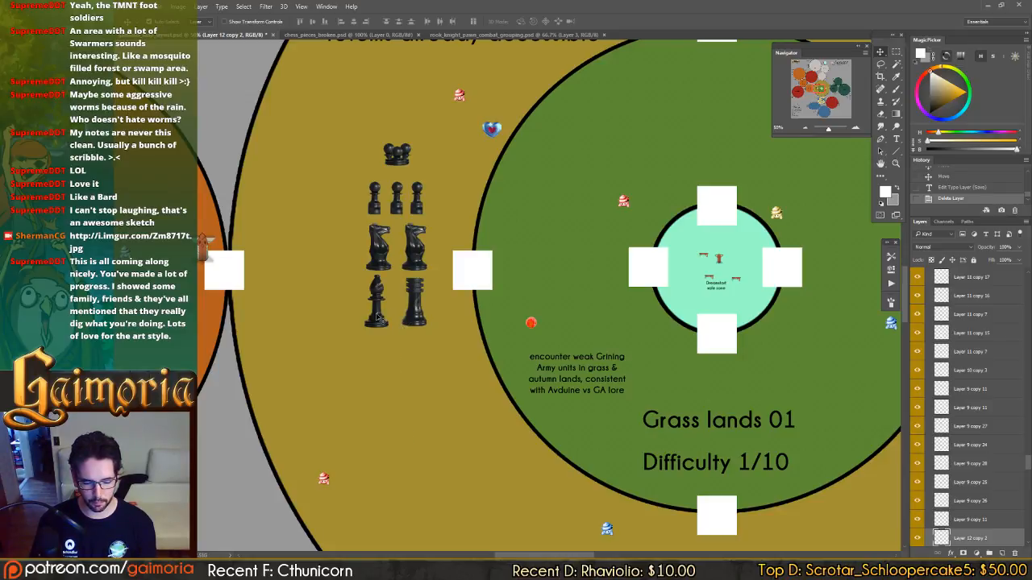
pyautogui.click(417, 312)
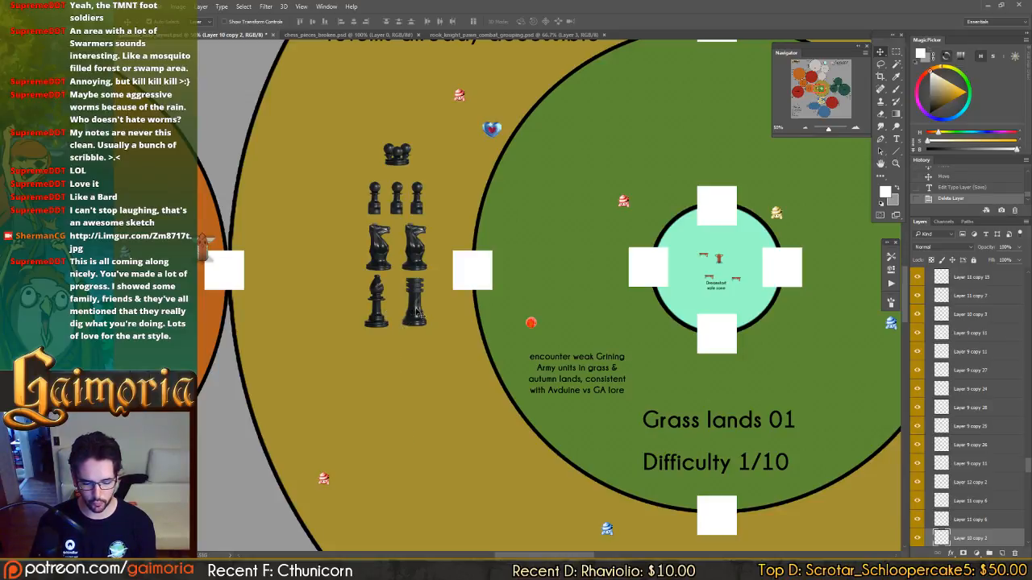
pyautogui.press('Delete')
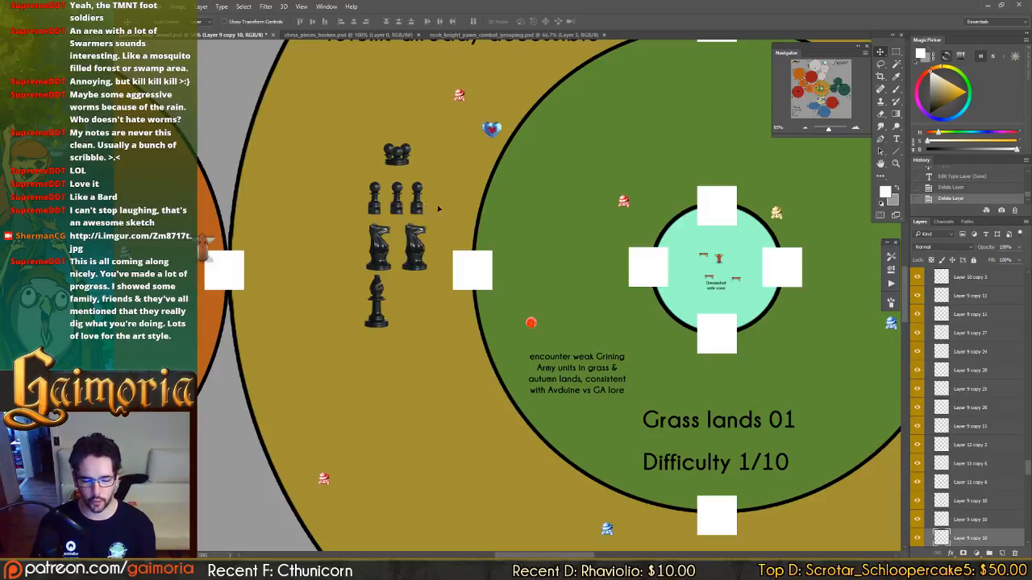
# Place a row of four pawns with one knight beneath it inside Grass lands 01, using the Autumn lands pieces.
pyautogui.moveTo(424, 206); pyautogui.dragTo(594, 248)
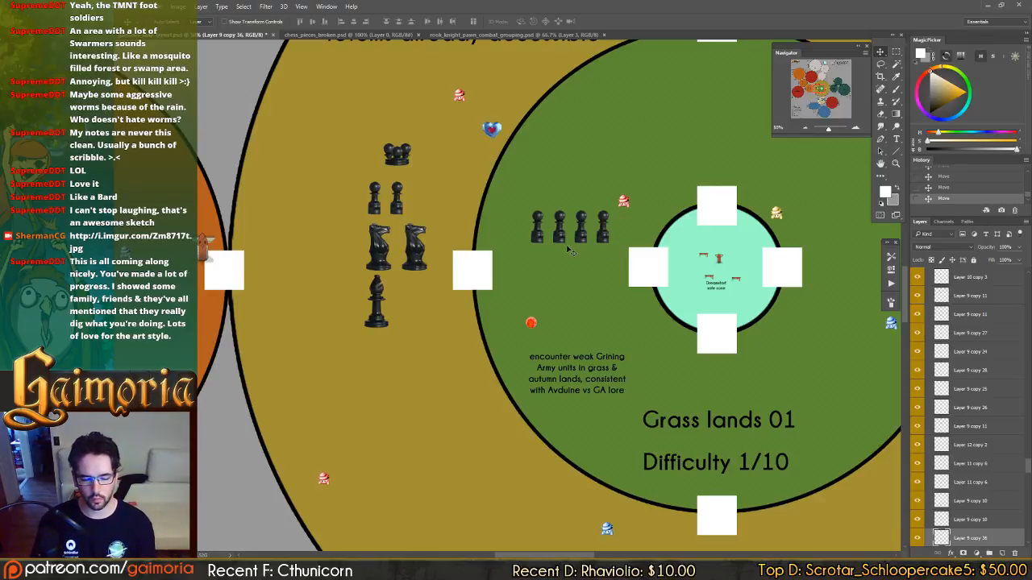
pyautogui.moveTo(415, 252); pyautogui.dragTo(567, 259)
# Shift the Autumn lands swarmer piece left and add a third pawn at the left end of the pawn row.
pyautogui.click(401, 160)
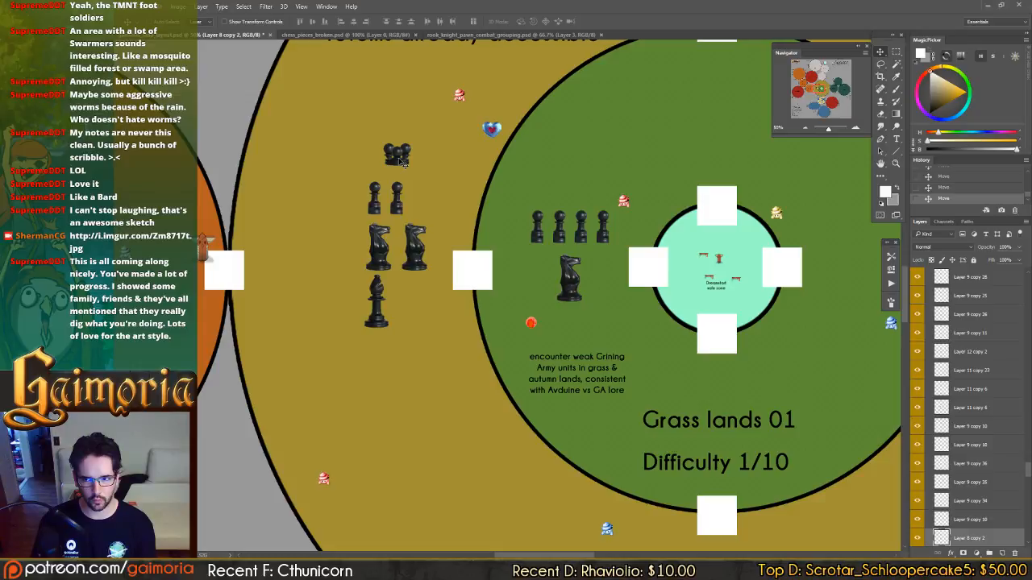
pyautogui.moveTo(401, 160); pyautogui.dragTo(371, 164)
pyautogui.click(374, 212)
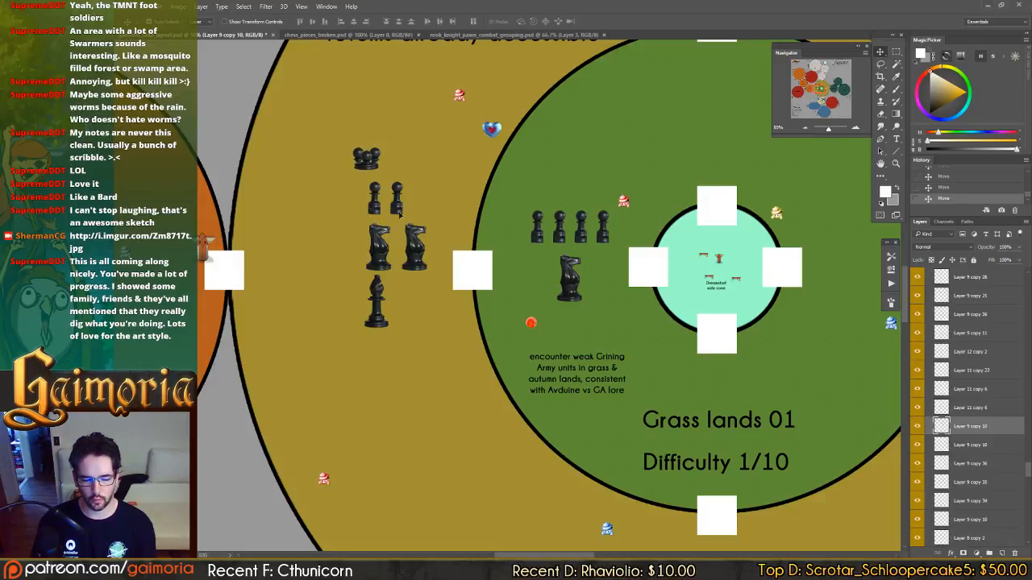
pyautogui.moveTo(403, 215); pyautogui.dragTo(379, 218)
# Delete the second Autumn lands knight and align the remaining knight and the swarmer piece with the middle of the pawn row.
pyautogui.click(418, 262)
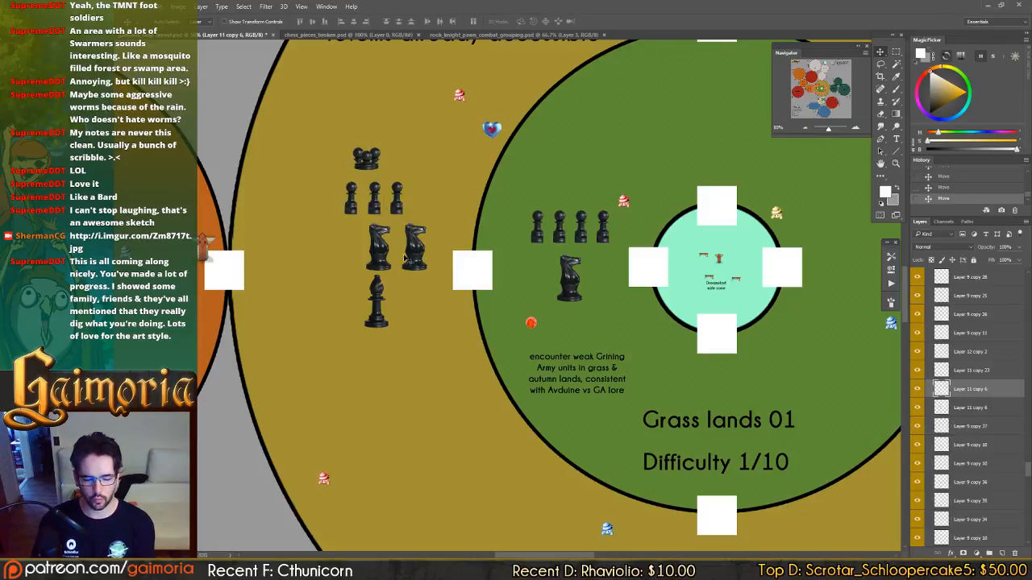
pyautogui.press('Delete')
pyautogui.moveTo(395, 254); pyautogui.dragTo(386, 255)
pyautogui.click(375, 165)
pyautogui.moveTo(375, 166)
pyautogui.mouseDown()
pyautogui.moveTo(411, 159)
pyautogui.moveTo(383, 165)
pyautogui.mouseUp()
# Extend the Autumn lands pawn row leftward to five pawns.
pyautogui.keyDown('ctrl'); pyautogui.click(355, 208); pyautogui.keyUp('ctrl')
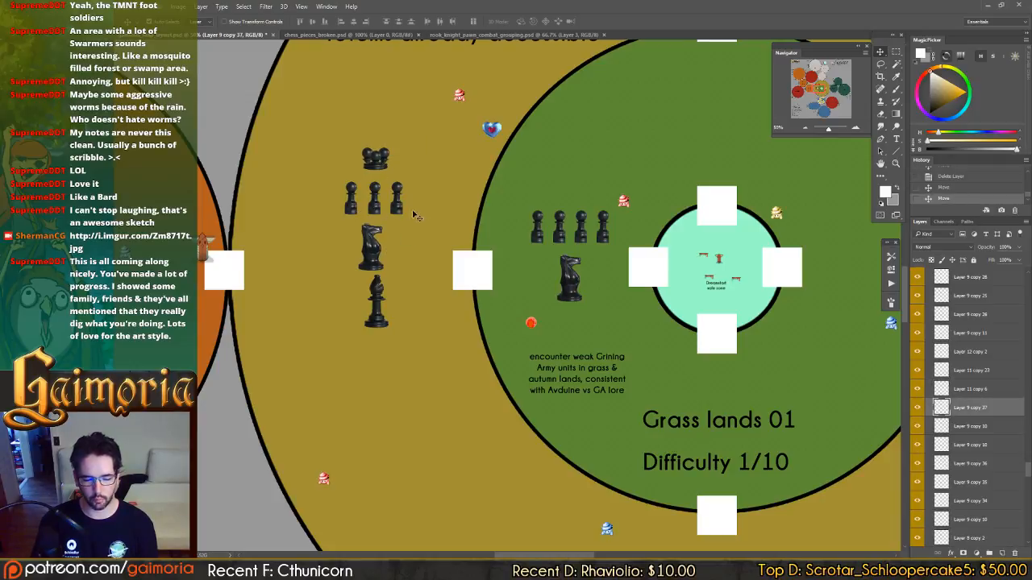
pyautogui.moveTo(428, 215); pyautogui.dragTo(380, 234)
pyautogui.keyDown('ctrl'); pyautogui.click(381, 166); pyautogui.keyUp('ctrl')
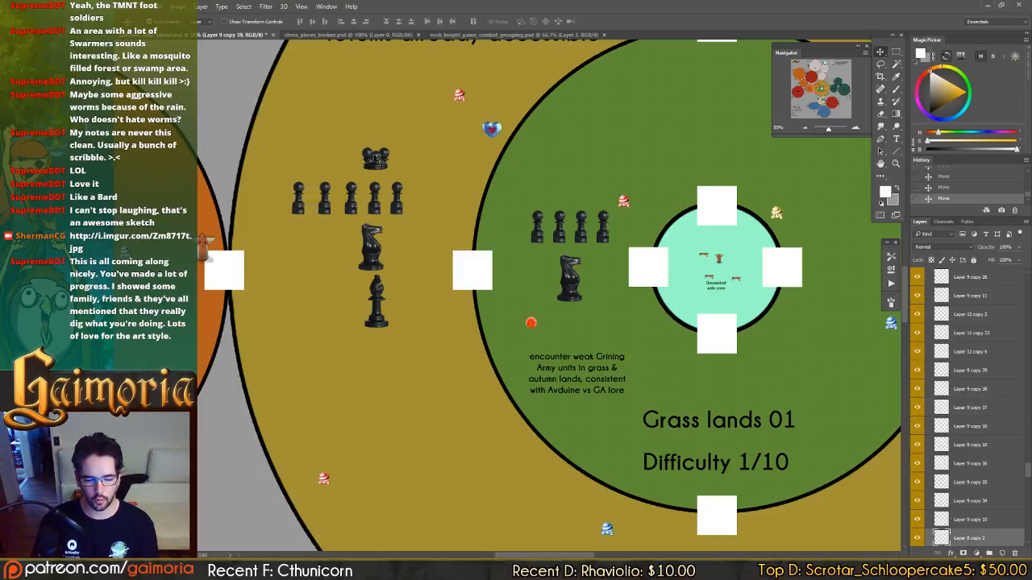
# Align the Autumn lands swarmer piece, knight and bishop with the middle of the five-pawn row, spacing the knight and bishop beneath it.
pyautogui.moveTo(381, 166); pyautogui.dragTo(349, 161)
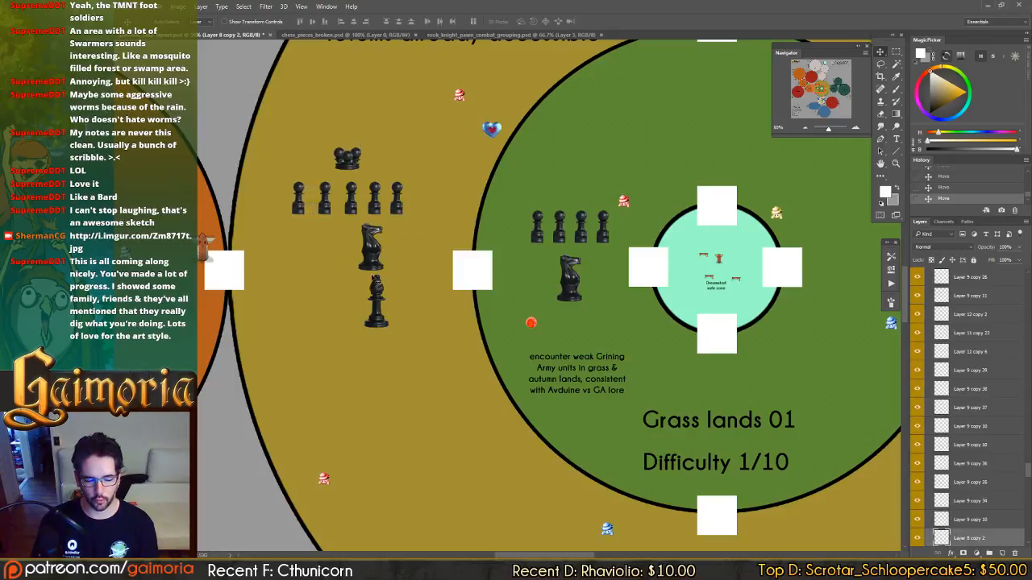
pyautogui.keyDown('ctrl'); pyautogui.click(375, 255); pyautogui.keyUp('ctrl')
pyautogui.moveTo(374, 254); pyautogui.dragTo(351, 255)
pyautogui.keyDown('ctrl'); pyautogui.click(376, 303); pyautogui.keyUp('ctrl')
pyautogui.moveTo(376, 303); pyautogui.dragTo(351, 325)
pyautogui.keyDown('ctrl'); pyautogui.click(350, 255); pyautogui.keyUp('ctrl')
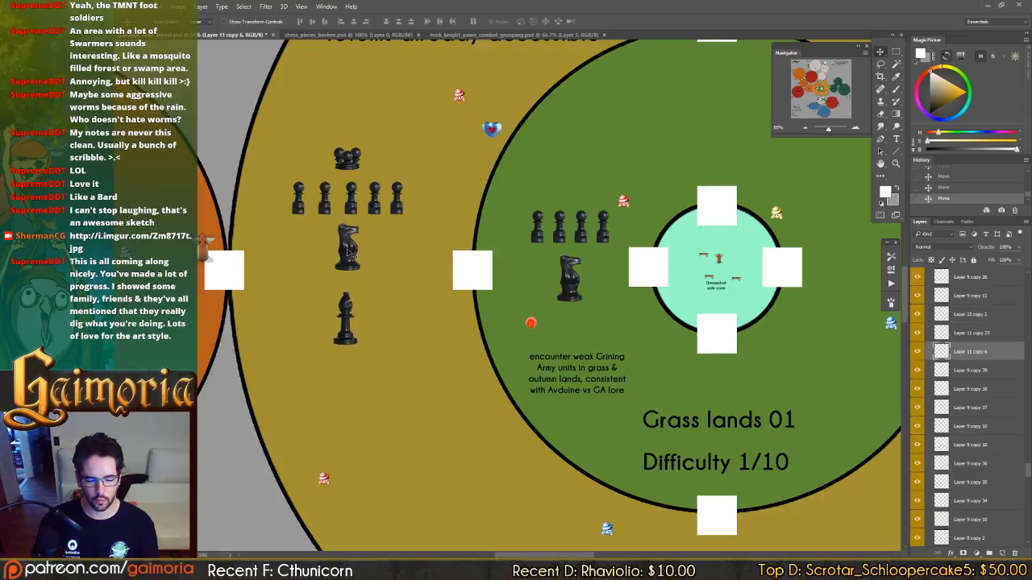
pyautogui.moveTo(350, 254); pyautogui.dragTo(350, 265)
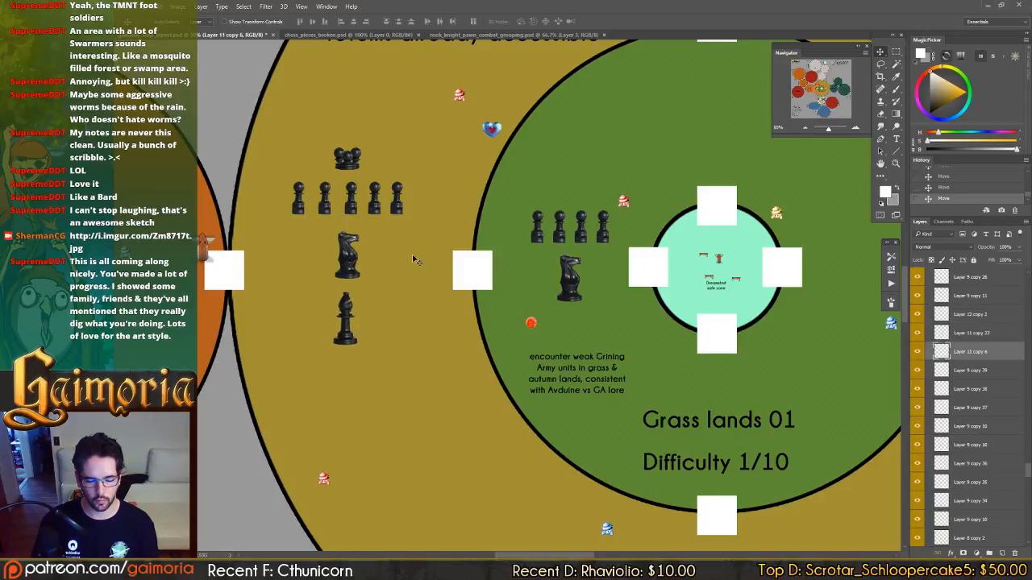
# Extend the Grass lands 01 pawn row to five evenly spaced pawns and centre the knight beneath it.
pyautogui.keyDown('ctrl'); pyautogui.click(540, 242); pyautogui.keyUp('ctrl')
pyautogui.moveTo(612, 255); pyautogui.dragTo(585, 255)
pyautogui.keyDown('ctrl'); pyautogui.click(359, 217); pyautogui.keyUp('ctrl')
pyautogui.moveTo(361, 211); pyautogui.dragTo(358, 211)
pyautogui.moveTo(358, 309); pyautogui.dragTo(391, 327)
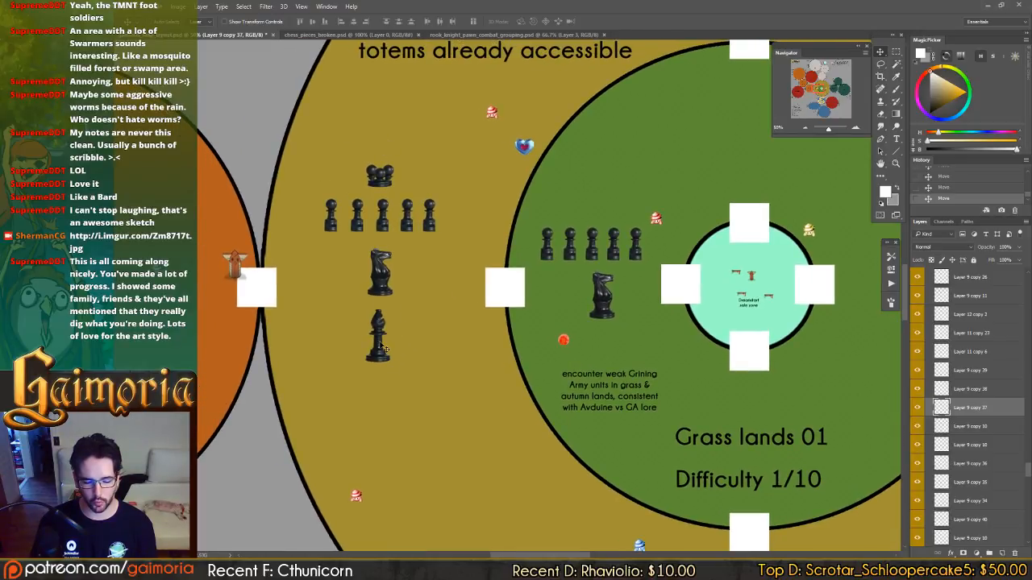
pyautogui.keyDown('ctrl'); pyautogui.click(610, 300); pyautogui.keyUp('ctrl')
pyautogui.moveTo(610, 300); pyautogui.dragTo(592, 307)
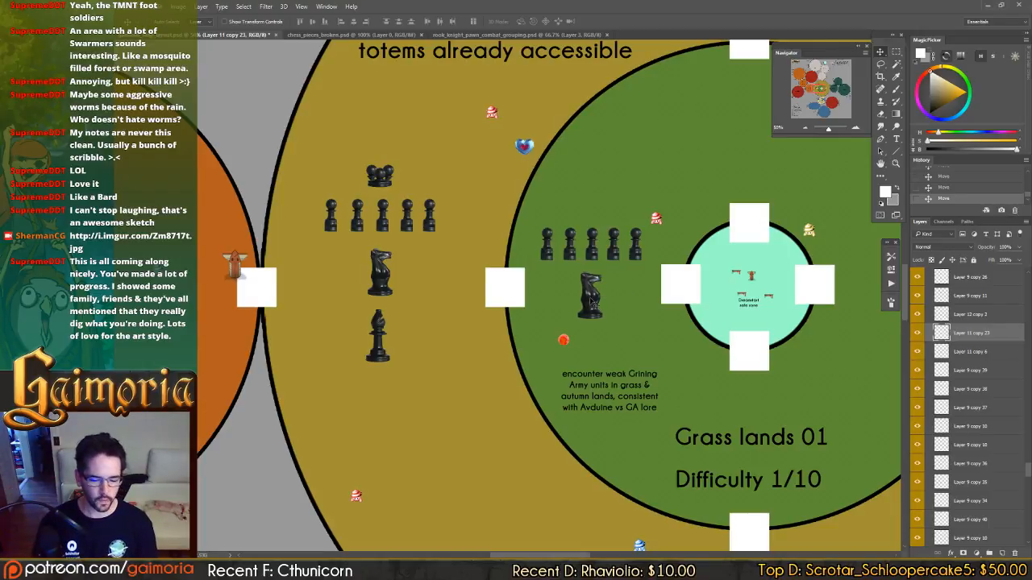
# Save the zone map document.
pyautogui.moveTo(591, 255)
pyautogui.mouseDown()
pyautogui.moveTo(606, 253)
pyautogui.moveTo(560, 212)
pyautogui.moveTo(478, 105)
pyautogui.mouseUp()
pyautogui.moveTo(603, 346)
pyautogui.mouseDown()
pyautogui.moveTo(568, 247)
pyautogui.moveTo(594, 299)
pyautogui.moveTo(483, 92)
pyautogui.moveTo(588, 80)
pyautogui.moveTo(796, 355)
pyautogui.mouseUp()
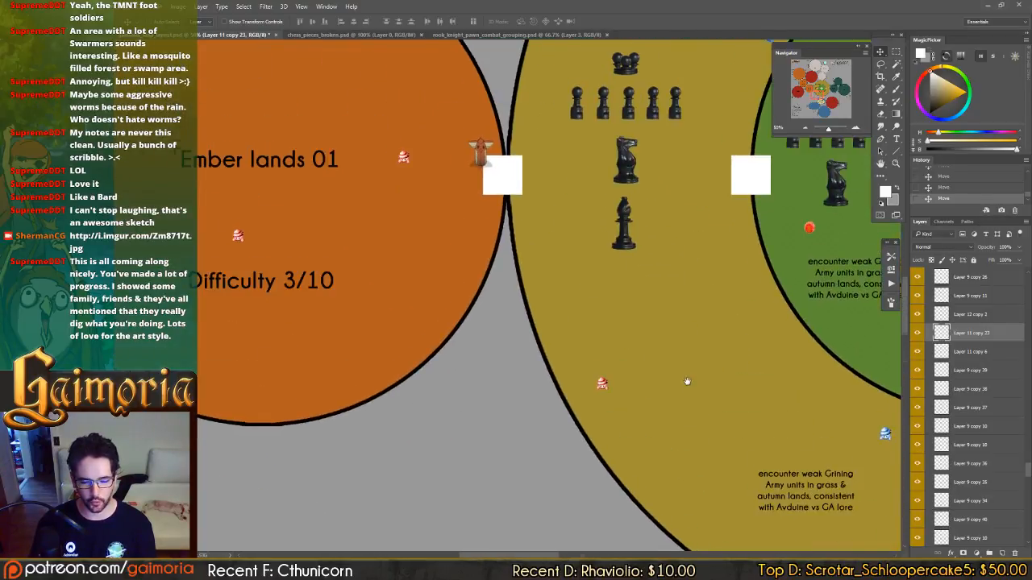
pyautogui.moveTo(742, 212); pyautogui.dragTo(520, 328)
pyautogui.hotkey('ctrl', 's')
# Examine the enemy groupings placed around Ember lands, Storm lands and Forgotten forest on the zone map.
pyautogui.scroll(-1, 520, 300)
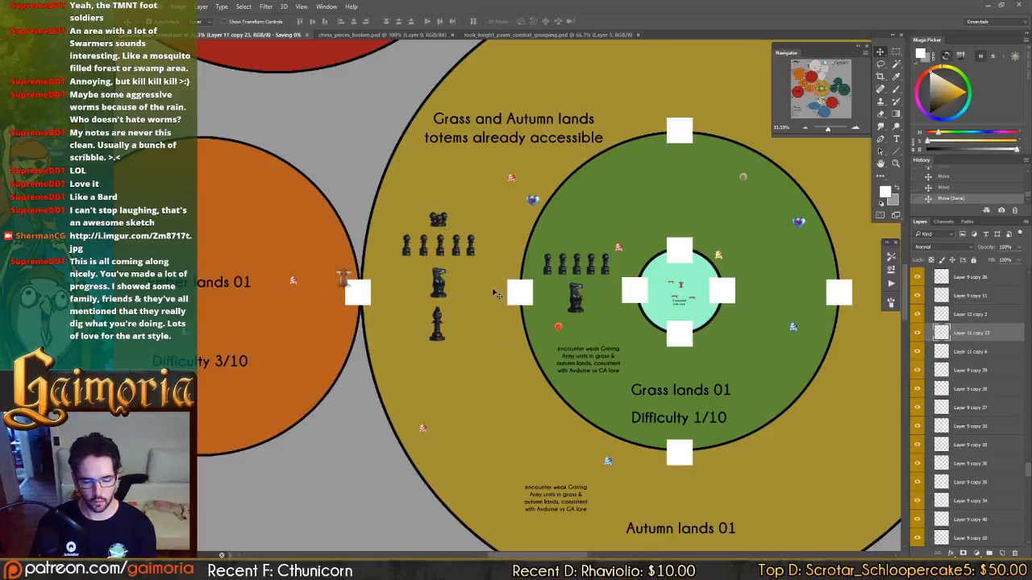
pyautogui.scroll(-1, 488, 236)
pyautogui.moveTo(489, 237); pyautogui.dragTo(610, 344)
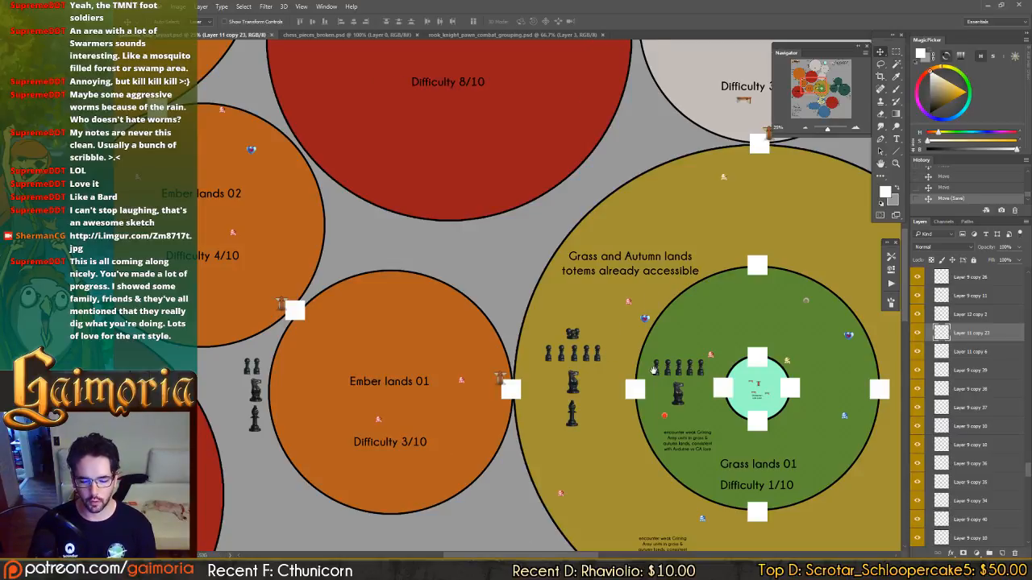
pyautogui.moveTo(654, 370); pyautogui.dragTo(513, 111)
pyautogui.moveTo(830, 240); pyautogui.dragTo(814, 310)
pyautogui.moveTo(515, 278); pyautogui.dragTo(702, 270)
pyautogui.moveTo(626, 274); pyautogui.dragTo(435, 272)
pyautogui.moveTo(709, 282); pyautogui.dragTo(539, 312)
pyautogui.moveTo(593, 246); pyautogui.dragTo(282, 415)
pyautogui.moveTo(456, 380); pyautogui.dragTo(367, 425)
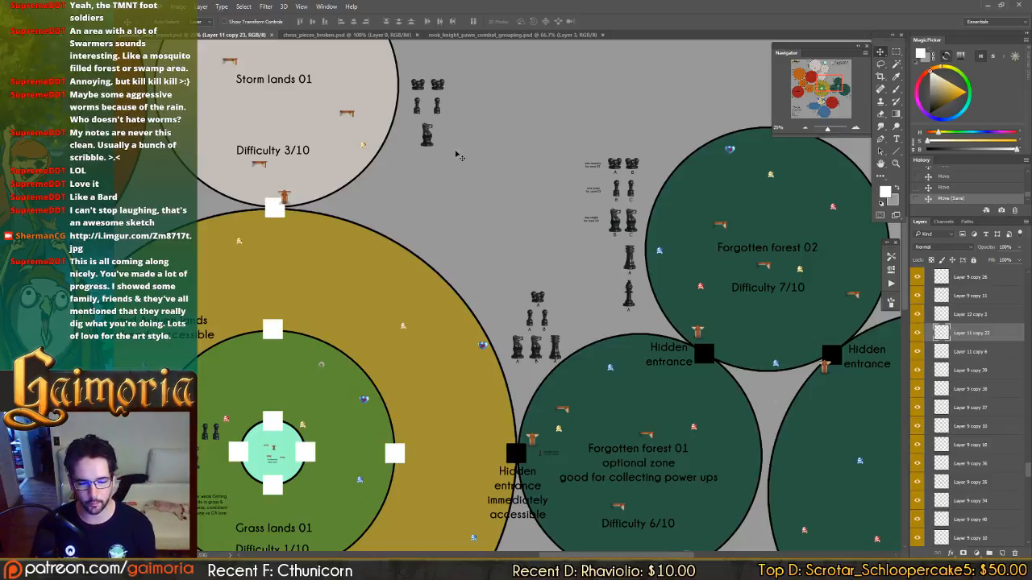
pyautogui.moveTo(448, 167); pyautogui.dragTo(507, 245)
pyautogui.moveTo(525, 200); pyautogui.dragTo(482, 88)
pyautogui.moveTo(568, 484); pyautogui.dragTo(484, 229)
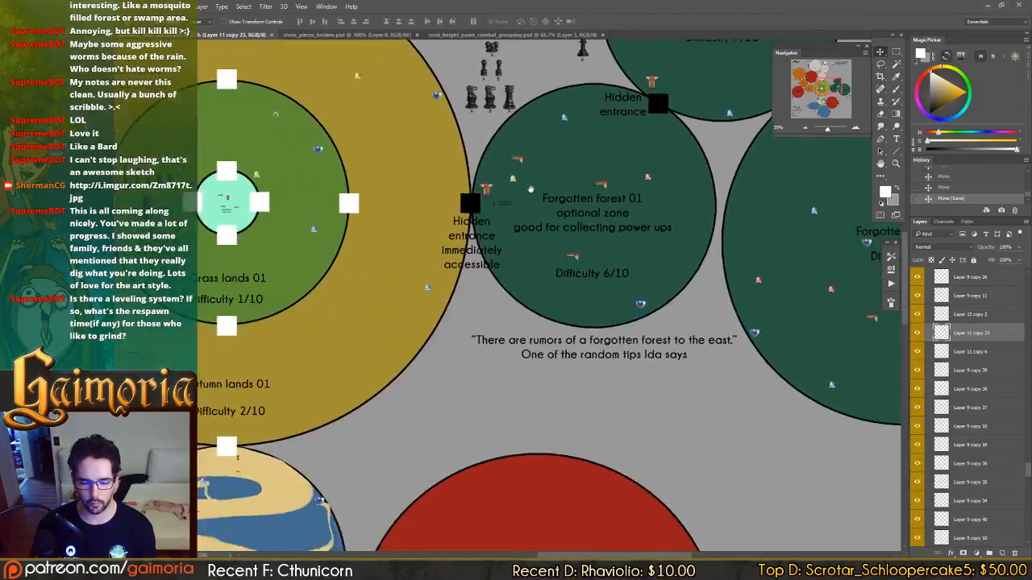
# Examine the Fluid lands and Demon Zone: Blood areas, ending at the Autumn lands and Grass lands groupings.
pyautogui.moveTo(507, 375)
pyautogui.mouseDown()
pyautogui.moveTo(479, 283)
pyautogui.moveTo(725, 105)
pyautogui.mouseUp()
pyautogui.moveTo(601, 281); pyautogui.dragTo(518, 148)
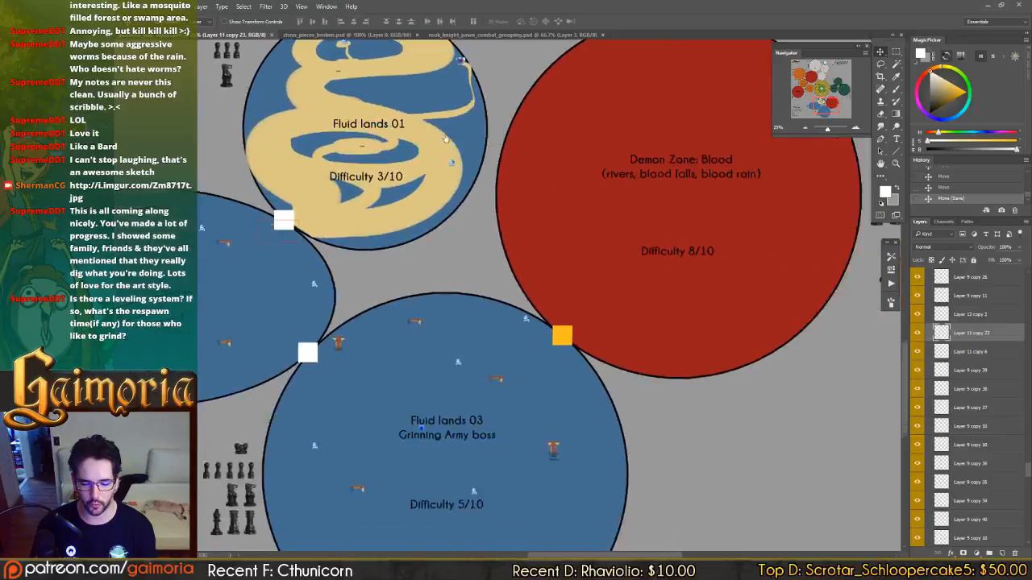
pyautogui.moveTo(732, 315); pyautogui.dragTo(551, 191)
pyautogui.moveTo(640, 247)
pyautogui.mouseDown()
pyautogui.moveTo(594, 299)
pyautogui.moveTo(603, 347)
pyautogui.mouseUp()
pyautogui.moveTo(588, 72)
pyautogui.mouseDown()
pyautogui.moveTo(599, 134)
pyautogui.moveTo(727, 324)
pyautogui.mouseUp()
pyautogui.moveTo(552, 149); pyautogui.dragTo(702, 338)
pyautogui.moveTo(521, 222); pyautogui.dragTo(613, 316)
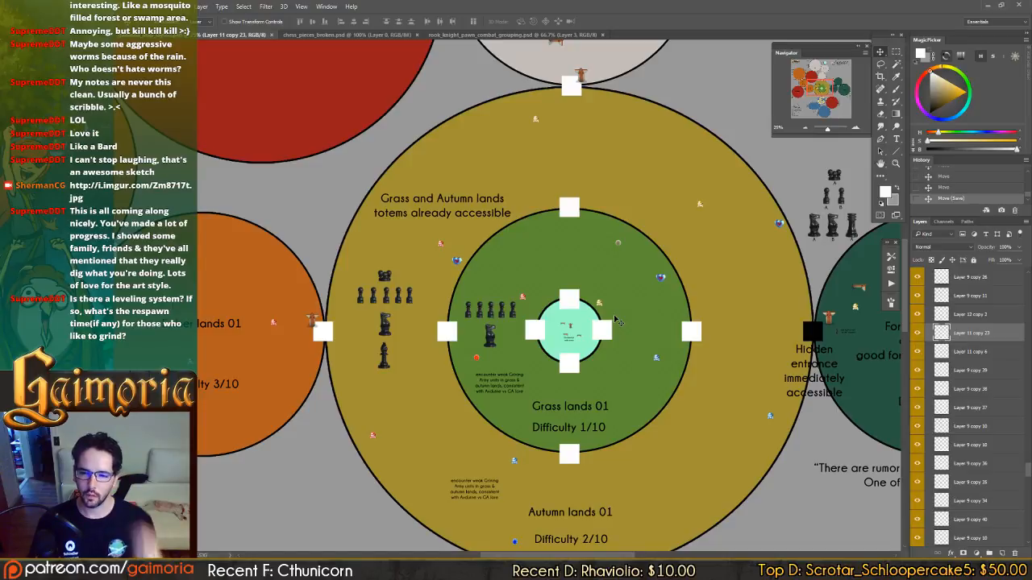
pyautogui.moveTo(517, 330); pyautogui.dragTo(551, 273)
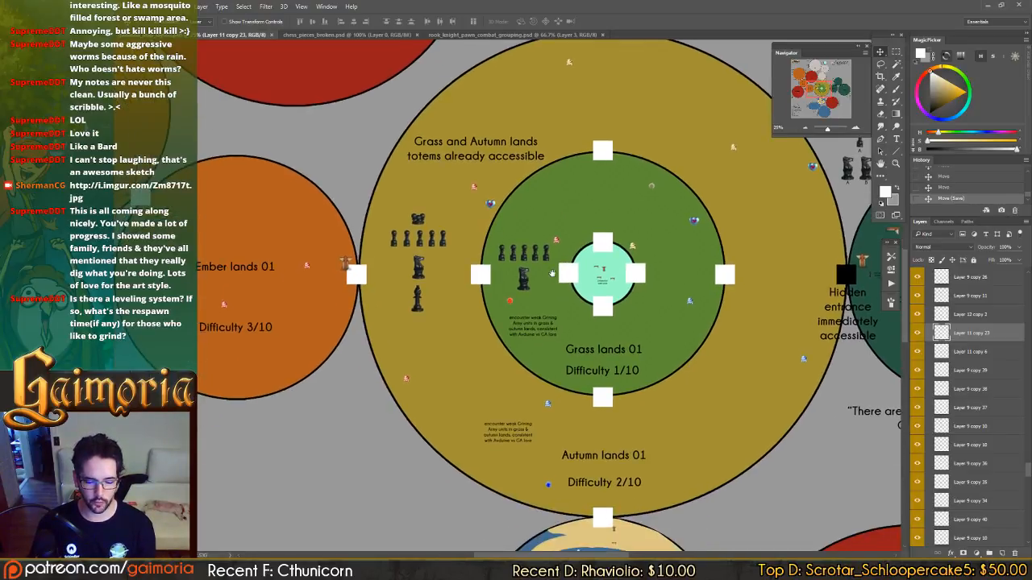
pyautogui.hotkey('ctrl', '+')
pyautogui.hotkey('ctrl', '+')
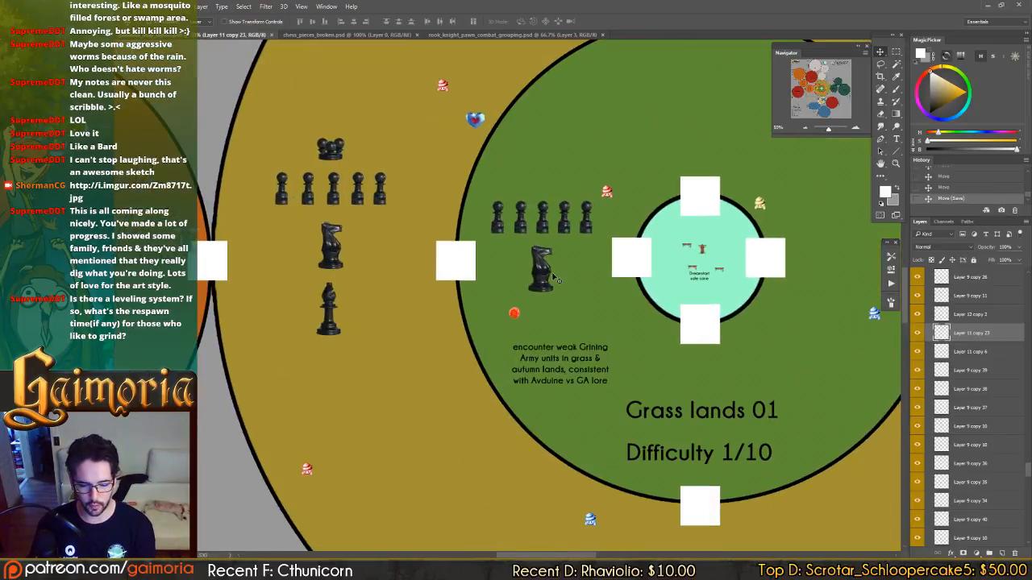
pyautogui.moveTo(535, 235); pyautogui.dragTo(541, 244)
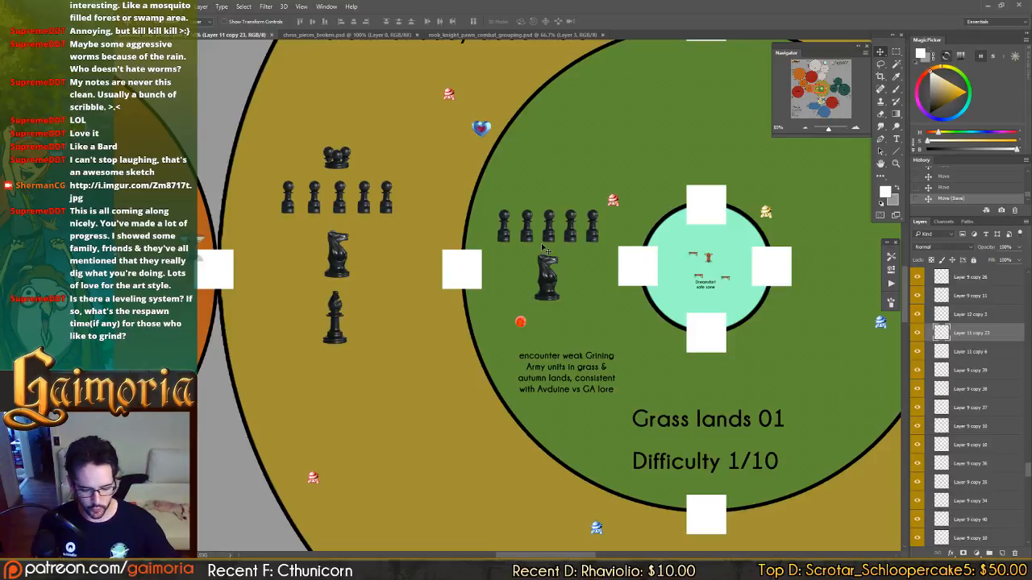
# Switch to the game emulator, resume the running game and walk the party from the snowy village into the crystal forest.
pyautogui.click(331, 52)
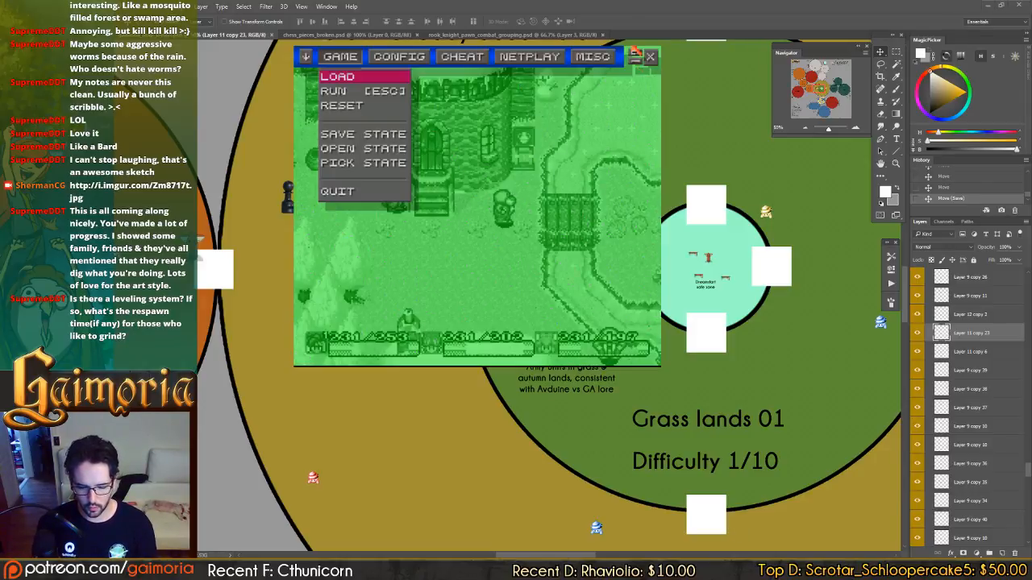
pyautogui.press('Escape')
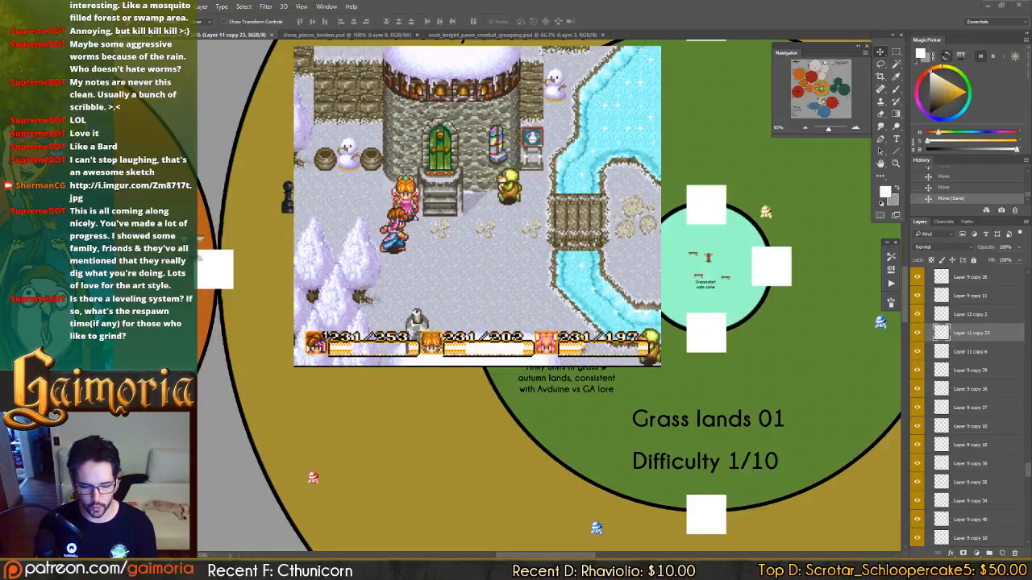
pyautogui.press('Left')
pyautogui.press('Down')
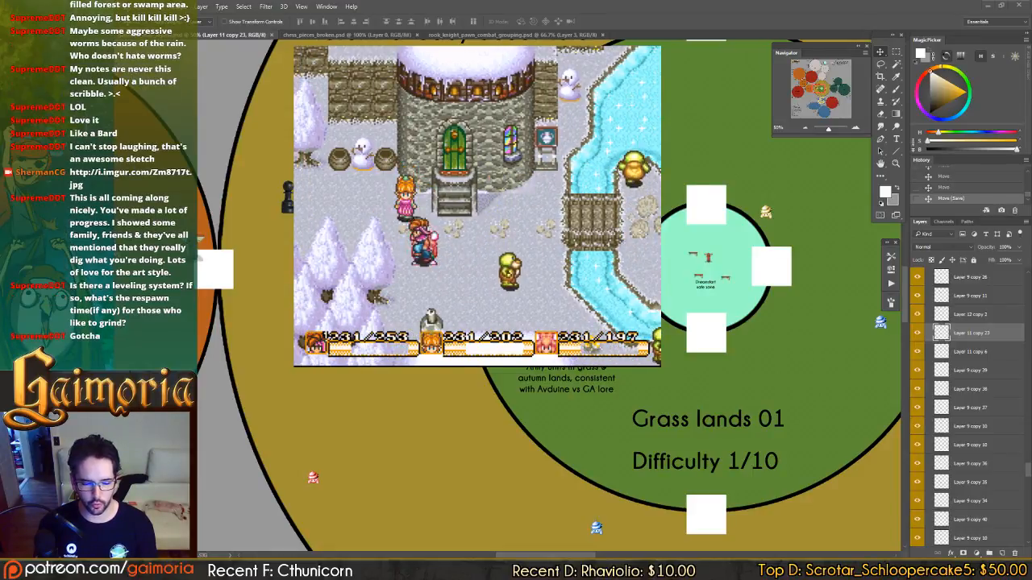
pyautogui.press('Left')
pyautogui.press('Left')
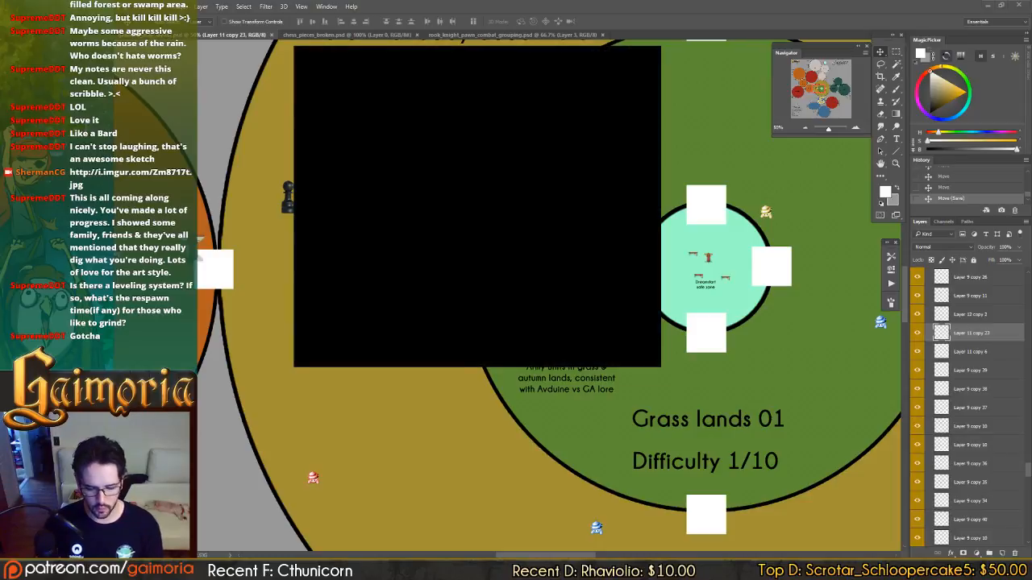
pyautogui.press('Left')
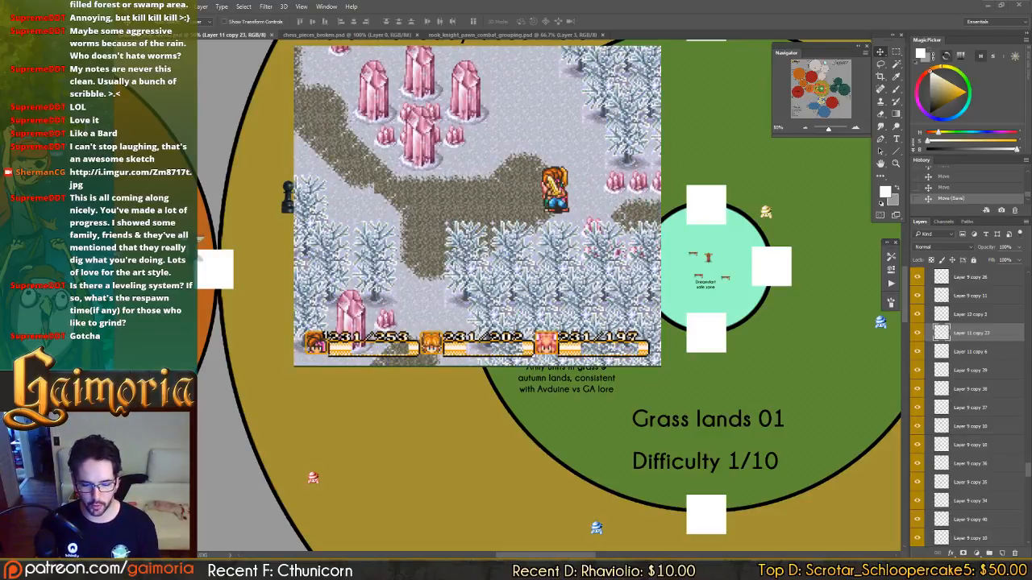
pyautogui.press('Left')
pyautogui.press('Down')
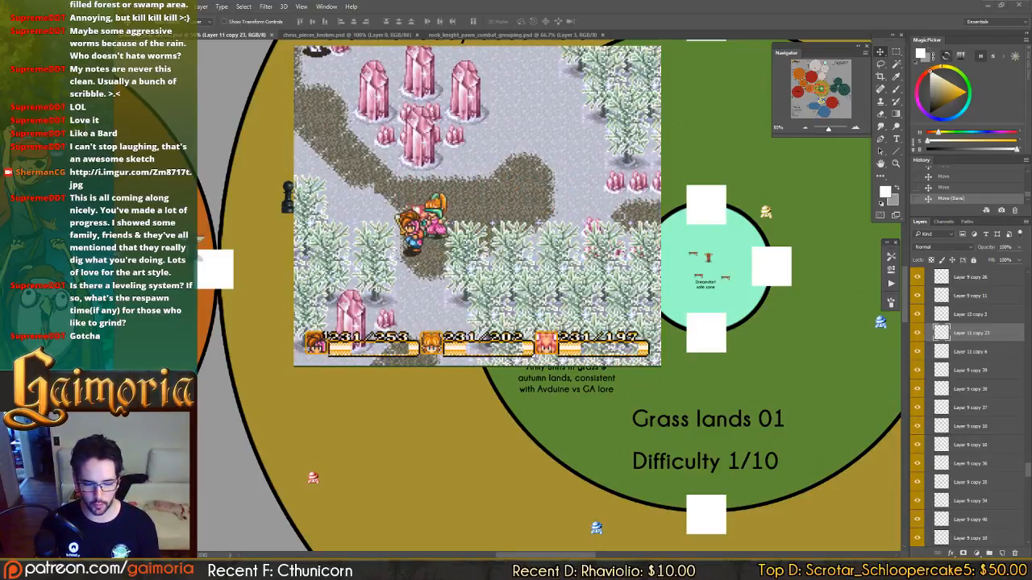
pyautogui.press('Left')
pyautogui.press('Up')
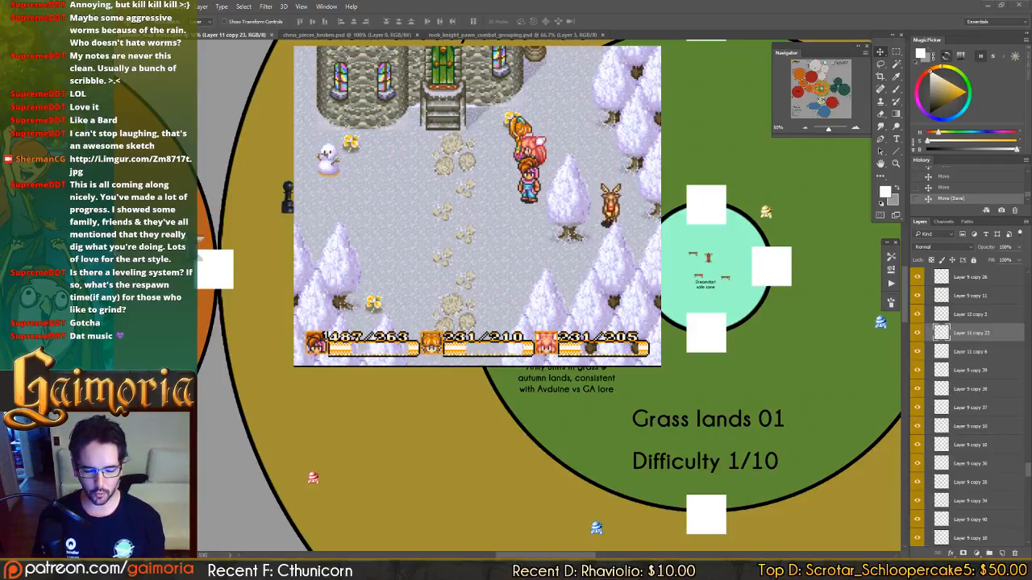
# Pause the emulator game and switch back to the zone map in Photoshop.
pyautogui.press('Escape')
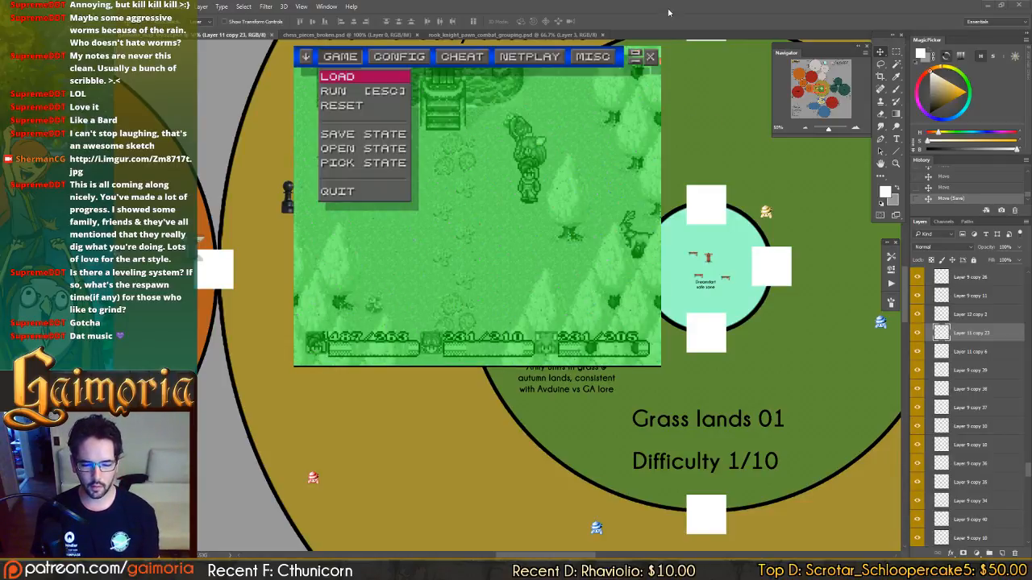
pyautogui.press('Escape')
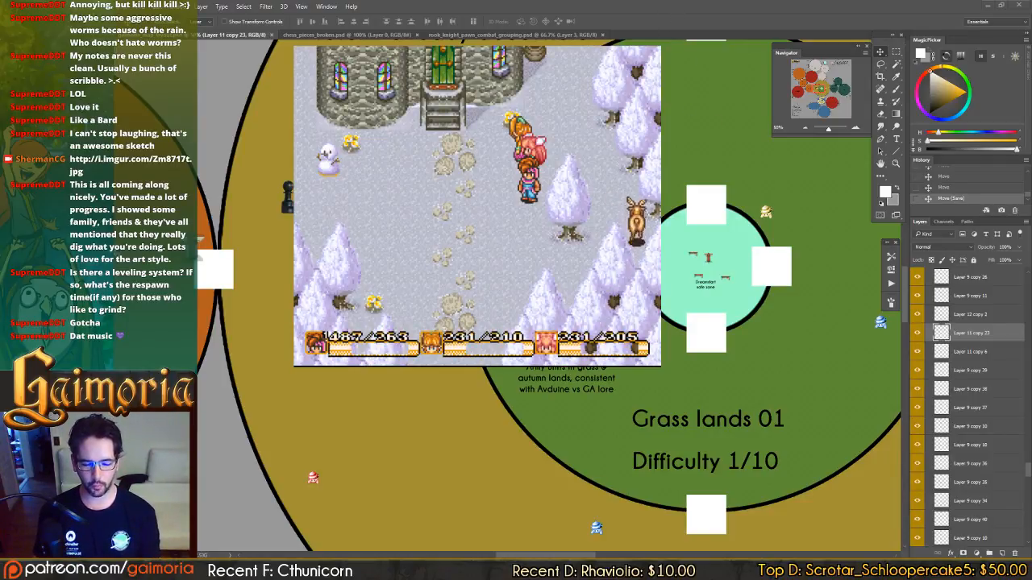
pyautogui.hotkey('alt', 'Tab')
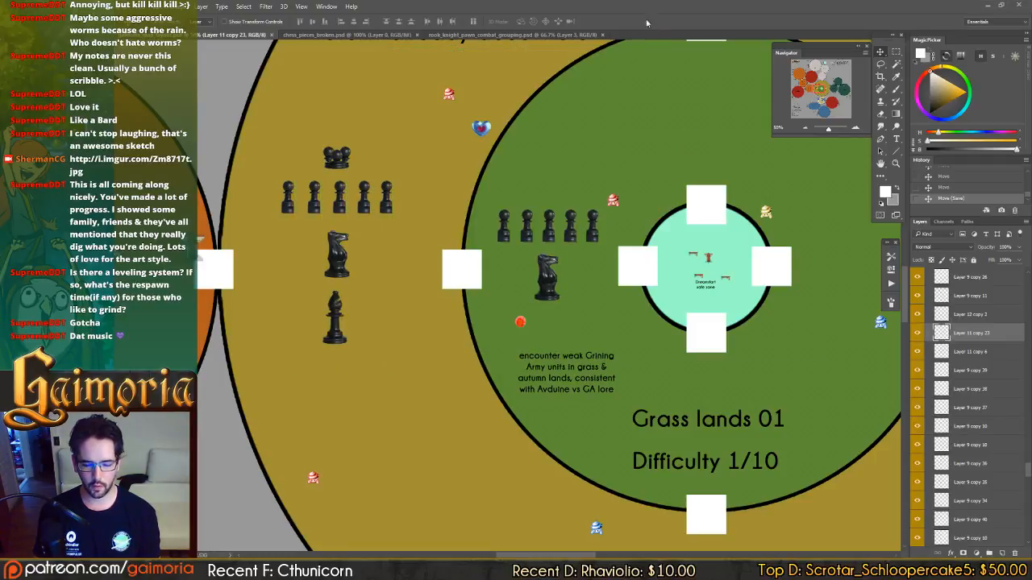
pyautogui.moveTo(609, 259); pyautogui.dragTo(472, 162)
pyautogui.hotkey('alt', 'Tab')
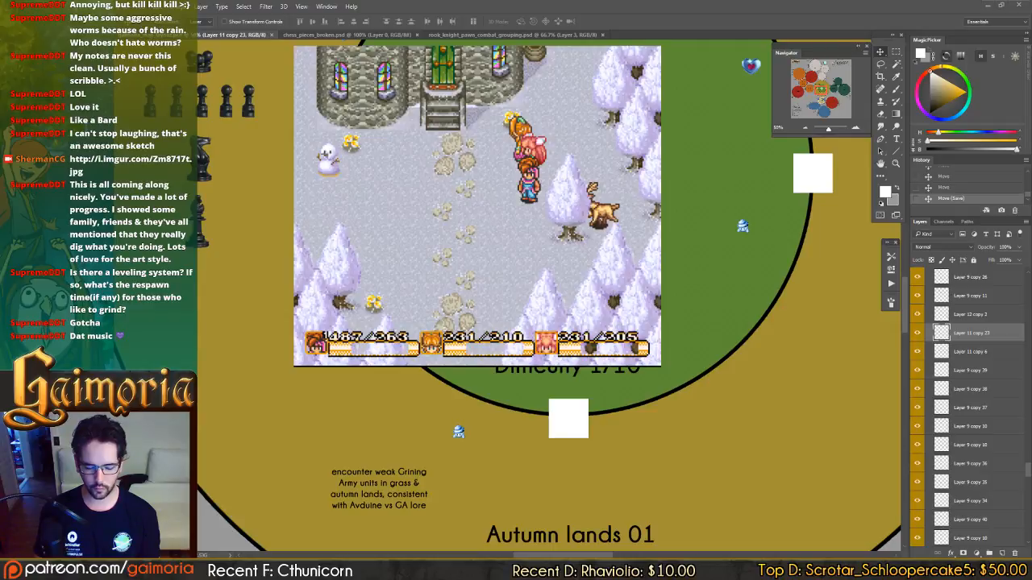
pyautogui.press('Escape')
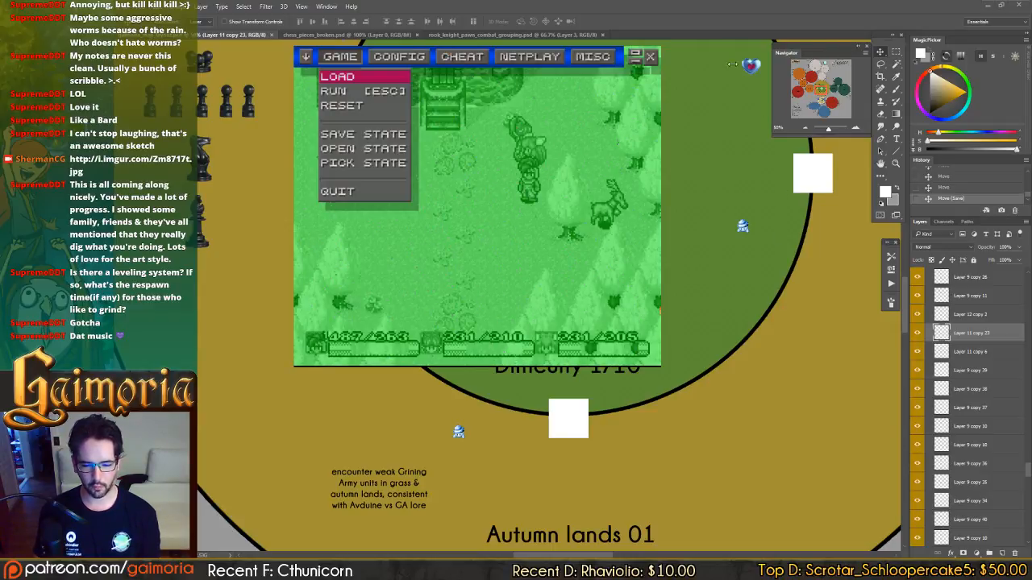
pyautogui.click(726, 25)
pyautogui.moveTo(565, 434); pyautogui.dragTo(602, 91)
pyautogui.moveTo(562, 338); pyautogui.dragTo(685, 442)
pyautogui.moveTo(592, 105); pyautogui.dragTo(659, 410)
pyautogui.moveTo(577, 179); pyautogui.dragTo(576, 253)
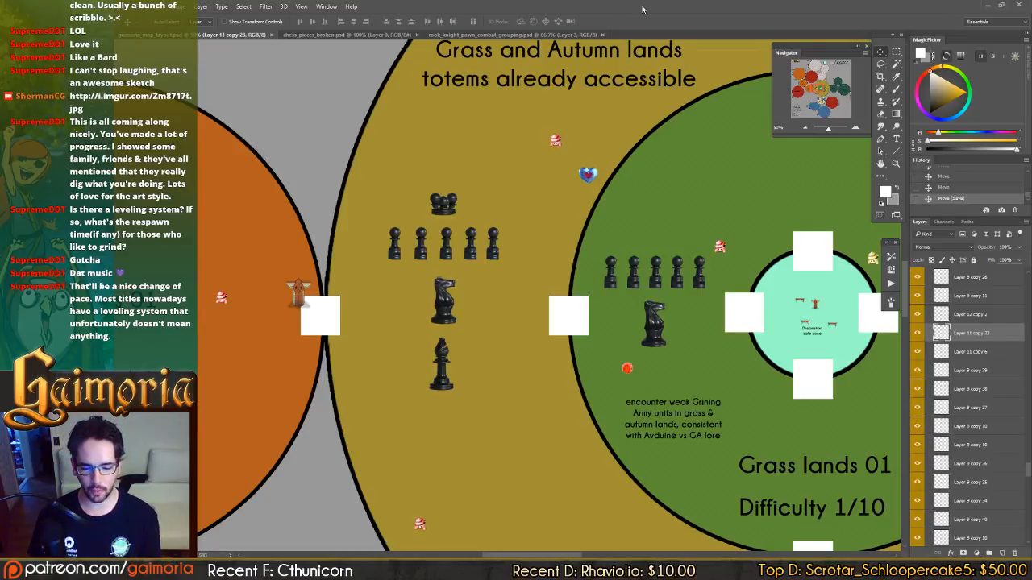
pyautogui.moveTo(607, 141); pyautogui.dragTo(579, 90)
pyautogui.moveTo(615, 138); pyautogui.dragTo(552, 133)
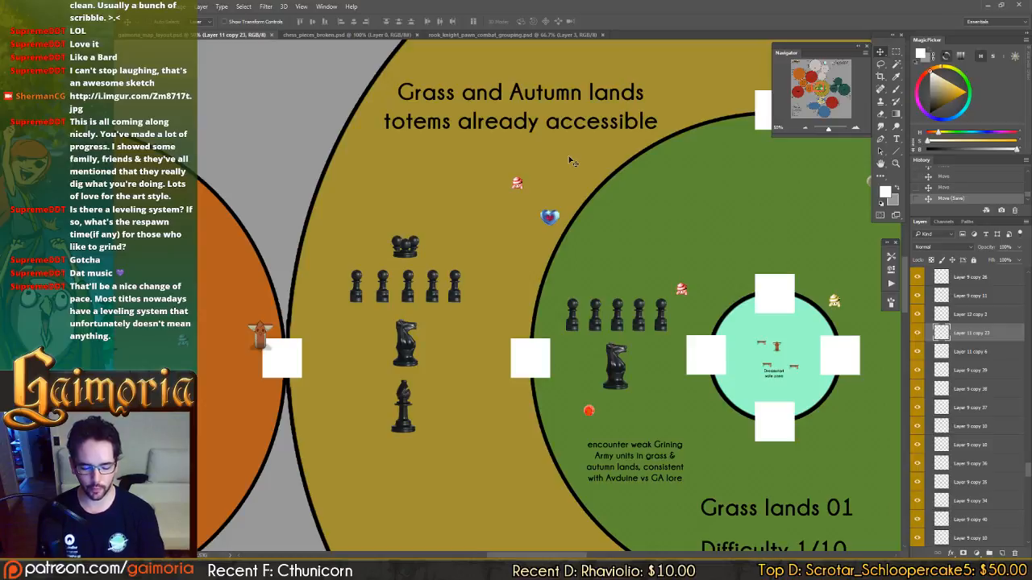